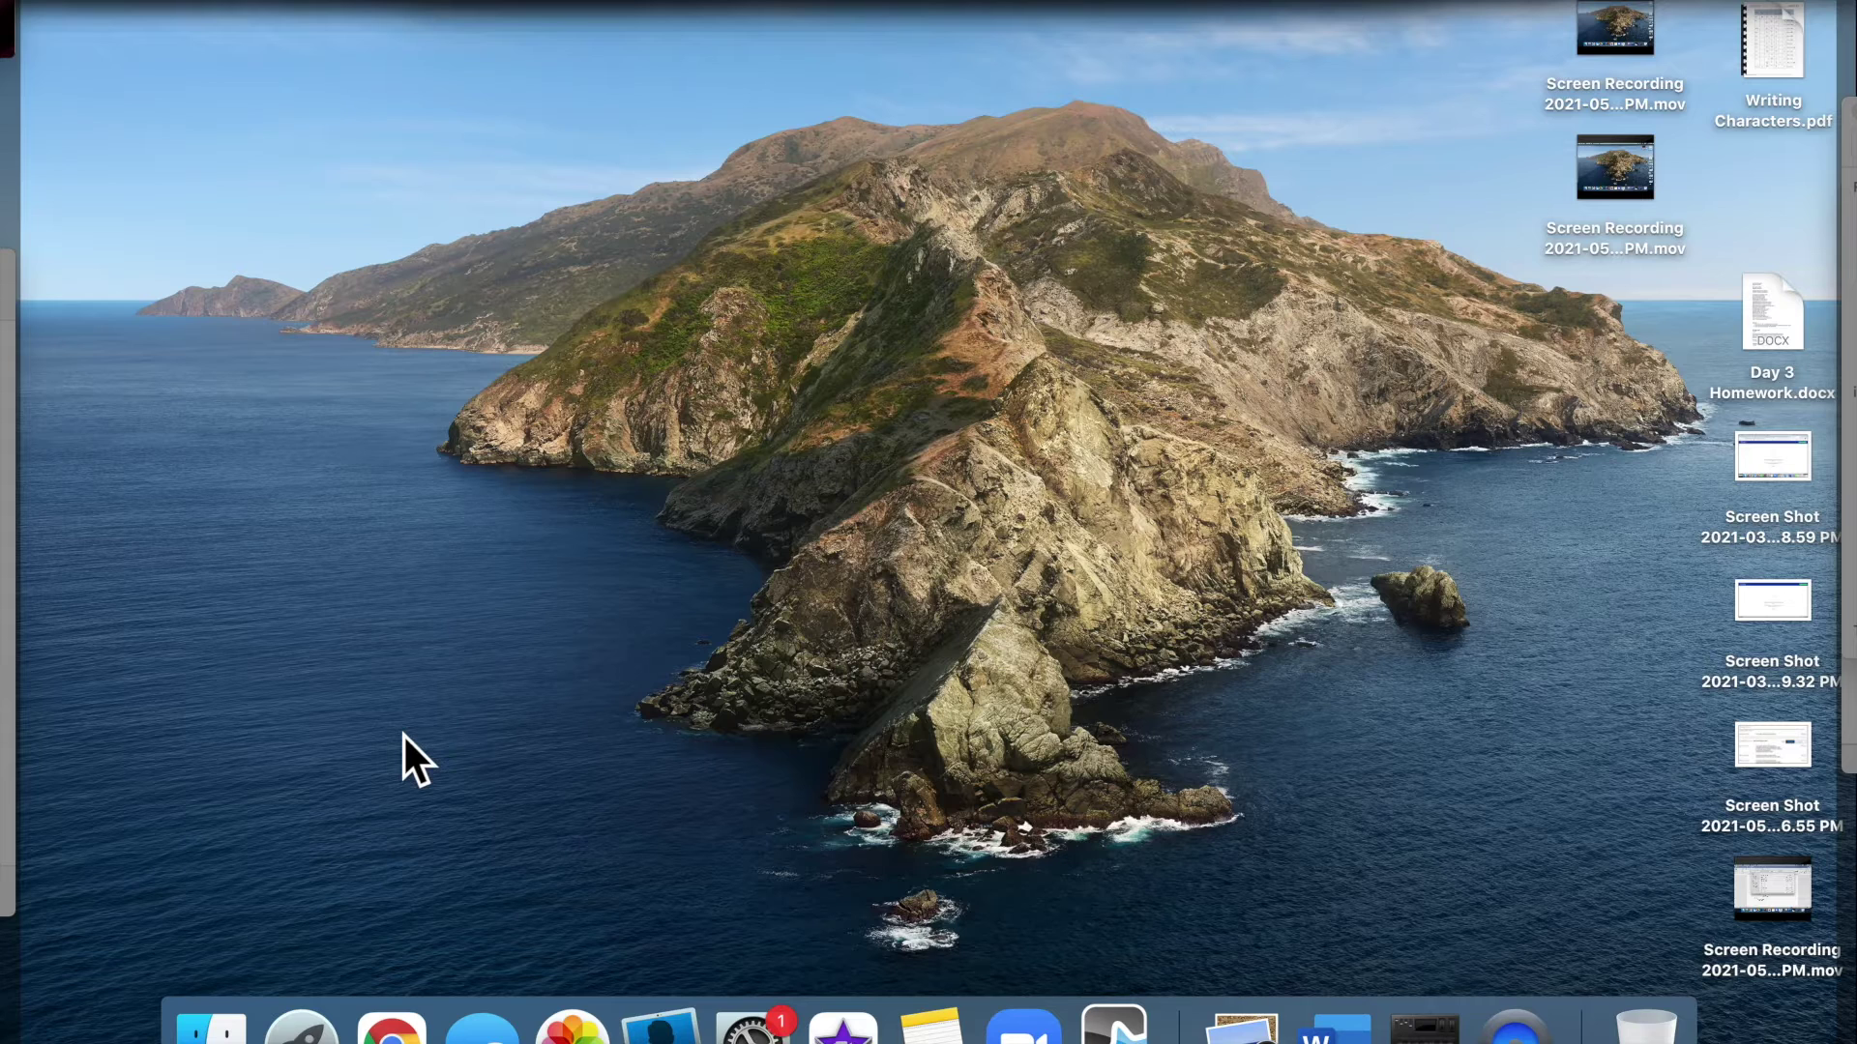
Launch iMovie through a Spotlight search for 'imovie'
{"action": "key", "text": "super+space"}
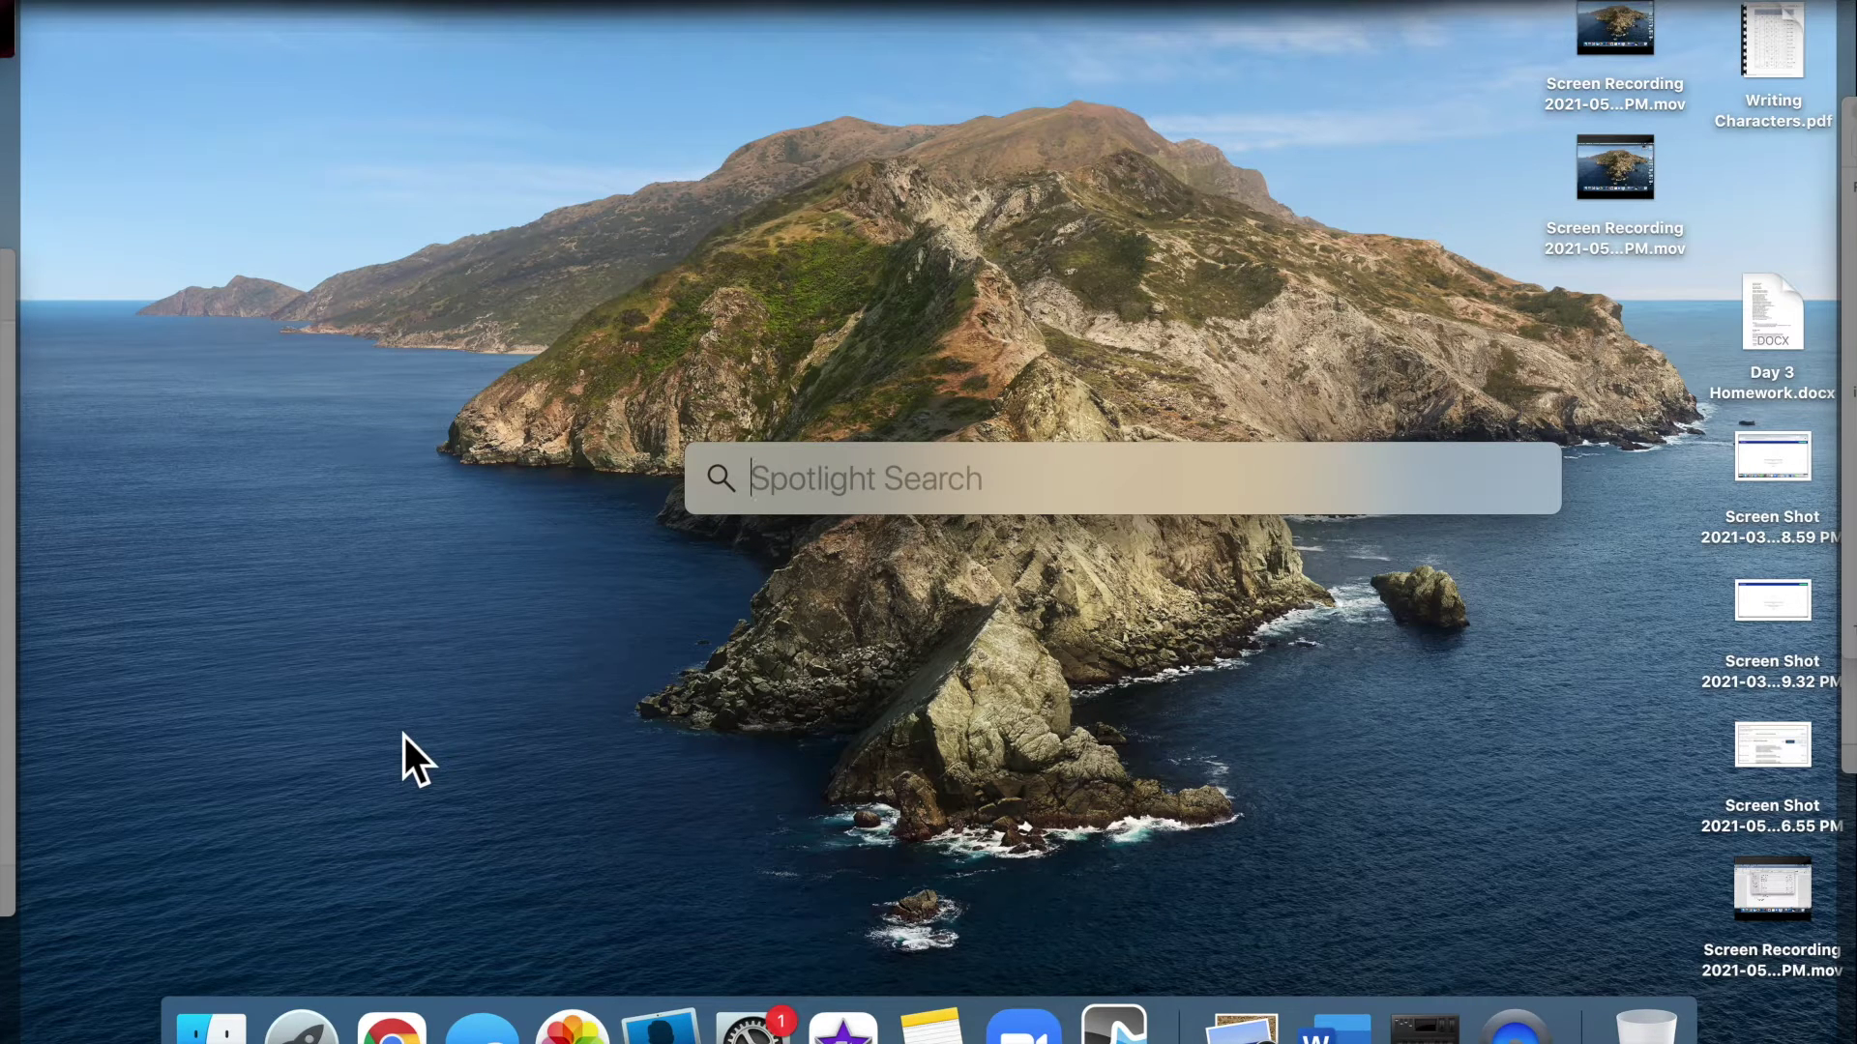
{"action": "type", "text": "imovie"}
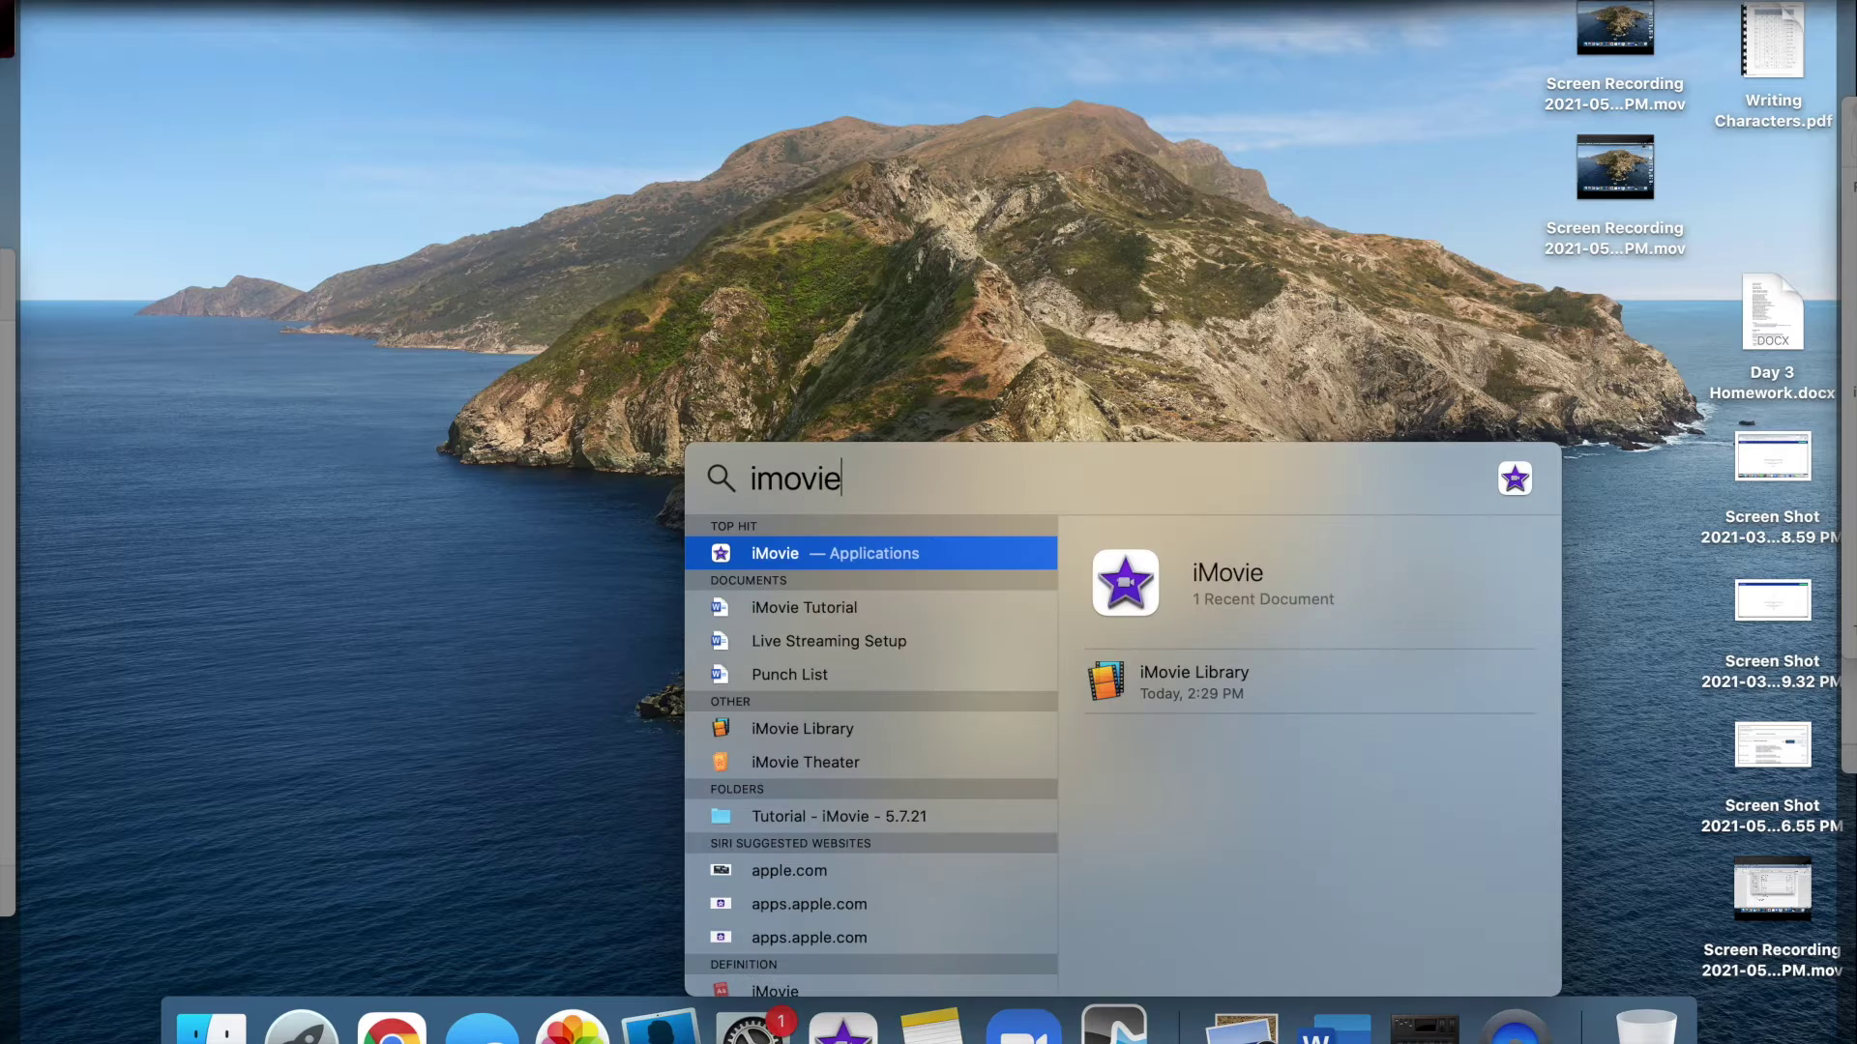
{"action": "left_click", "coordinate": [828, 553]}
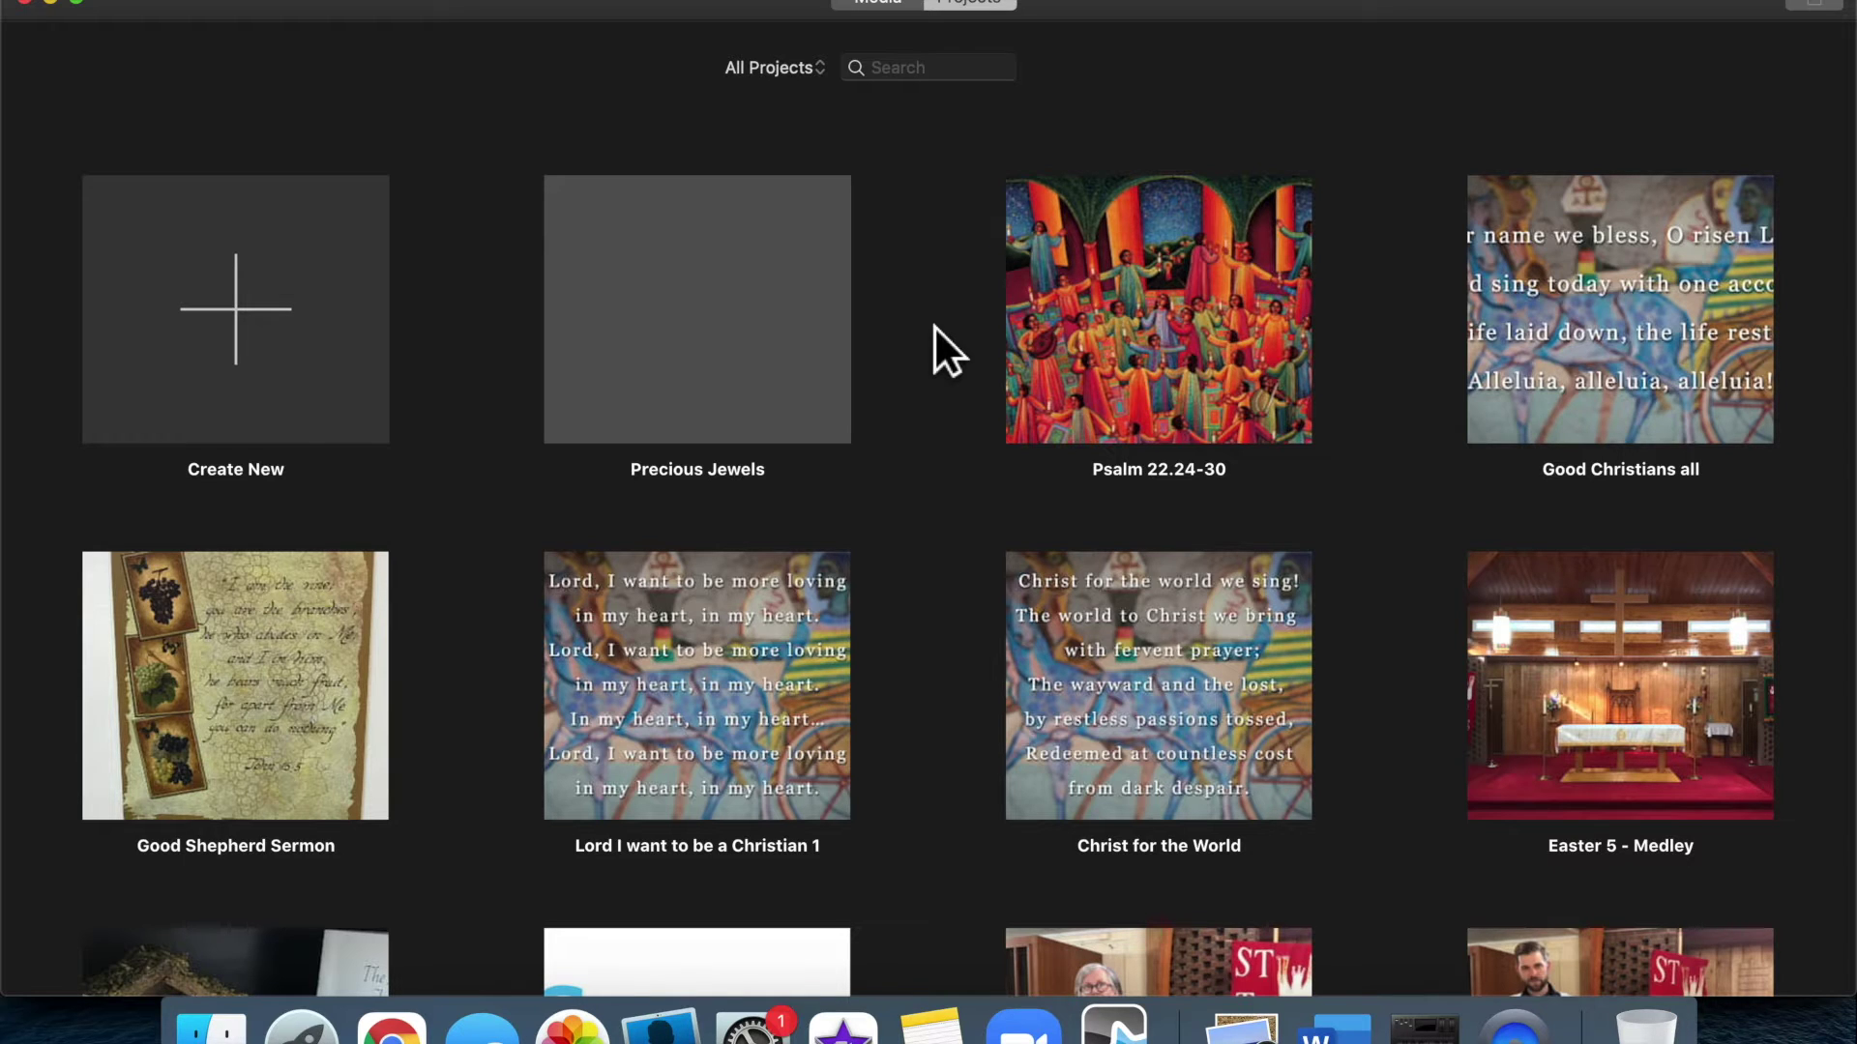
Create a new blank Movie project from the Projects view
{"action": "left_click", "coordinate": [296, 282]}
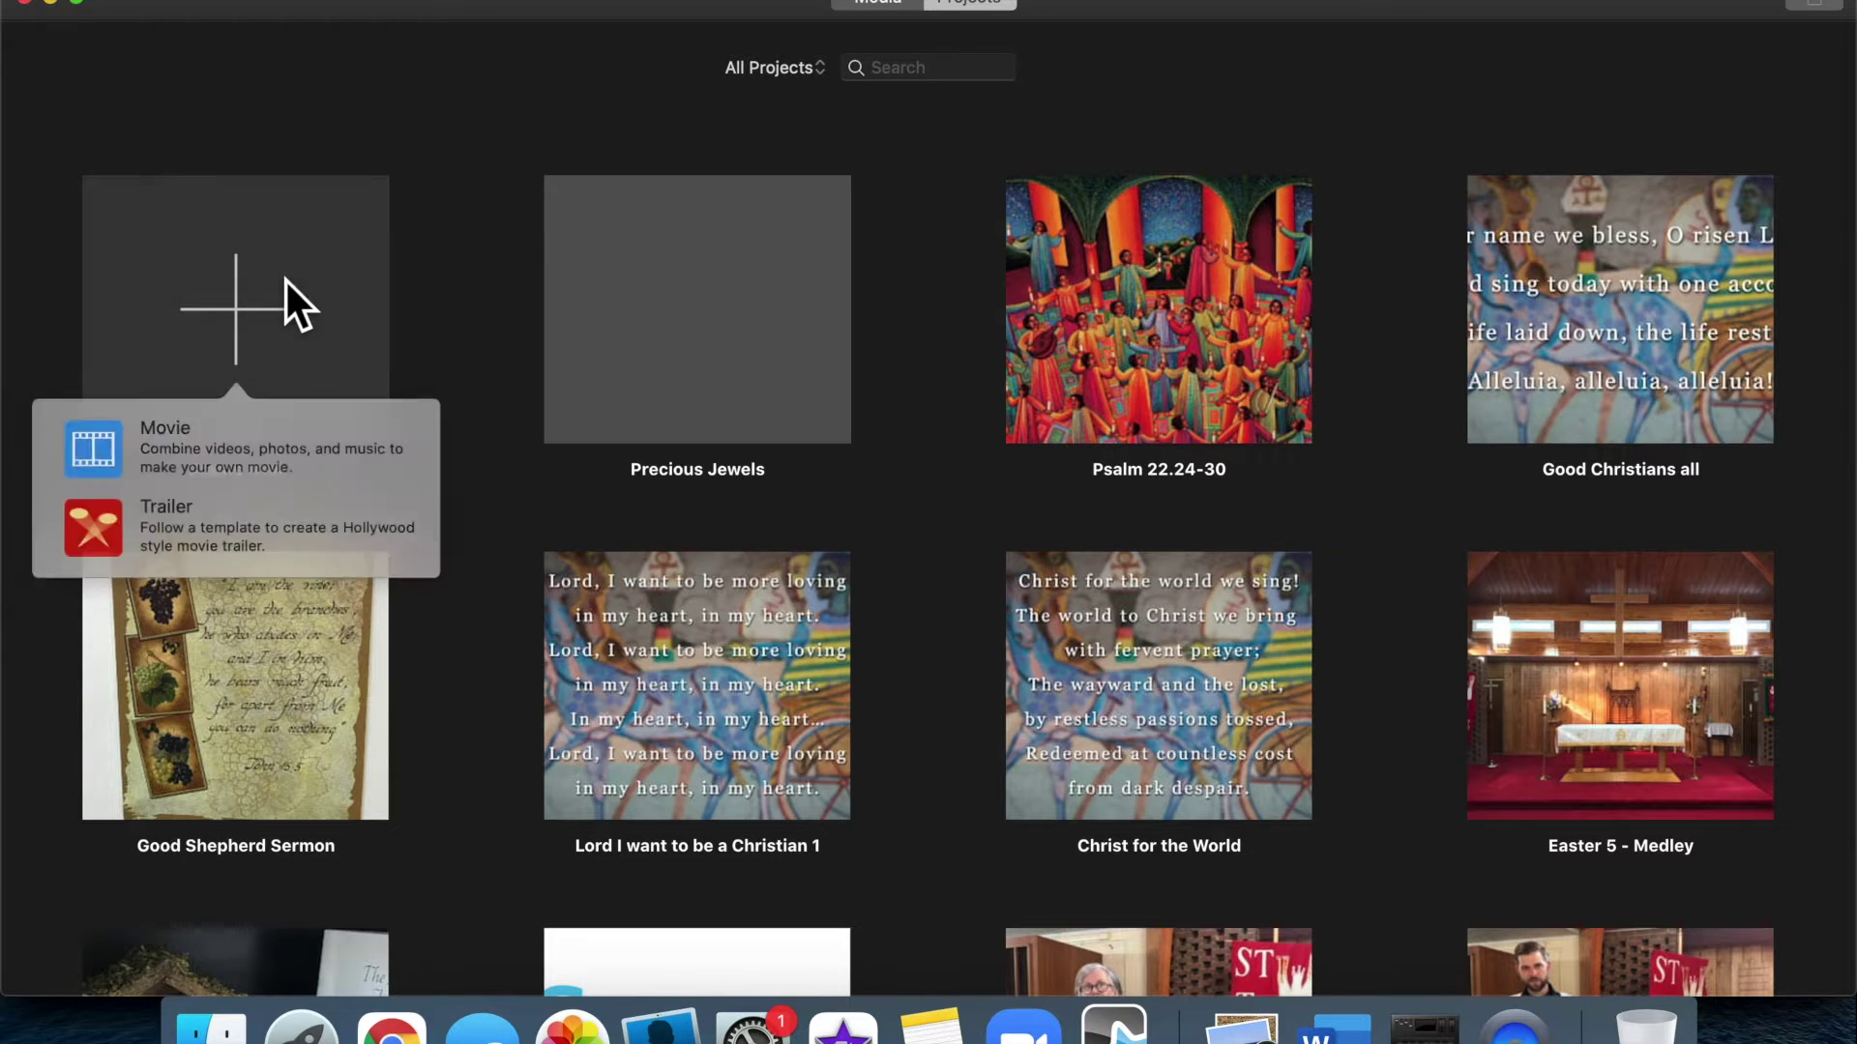
{"action": "left_click", "coordinate": [218, 454]}
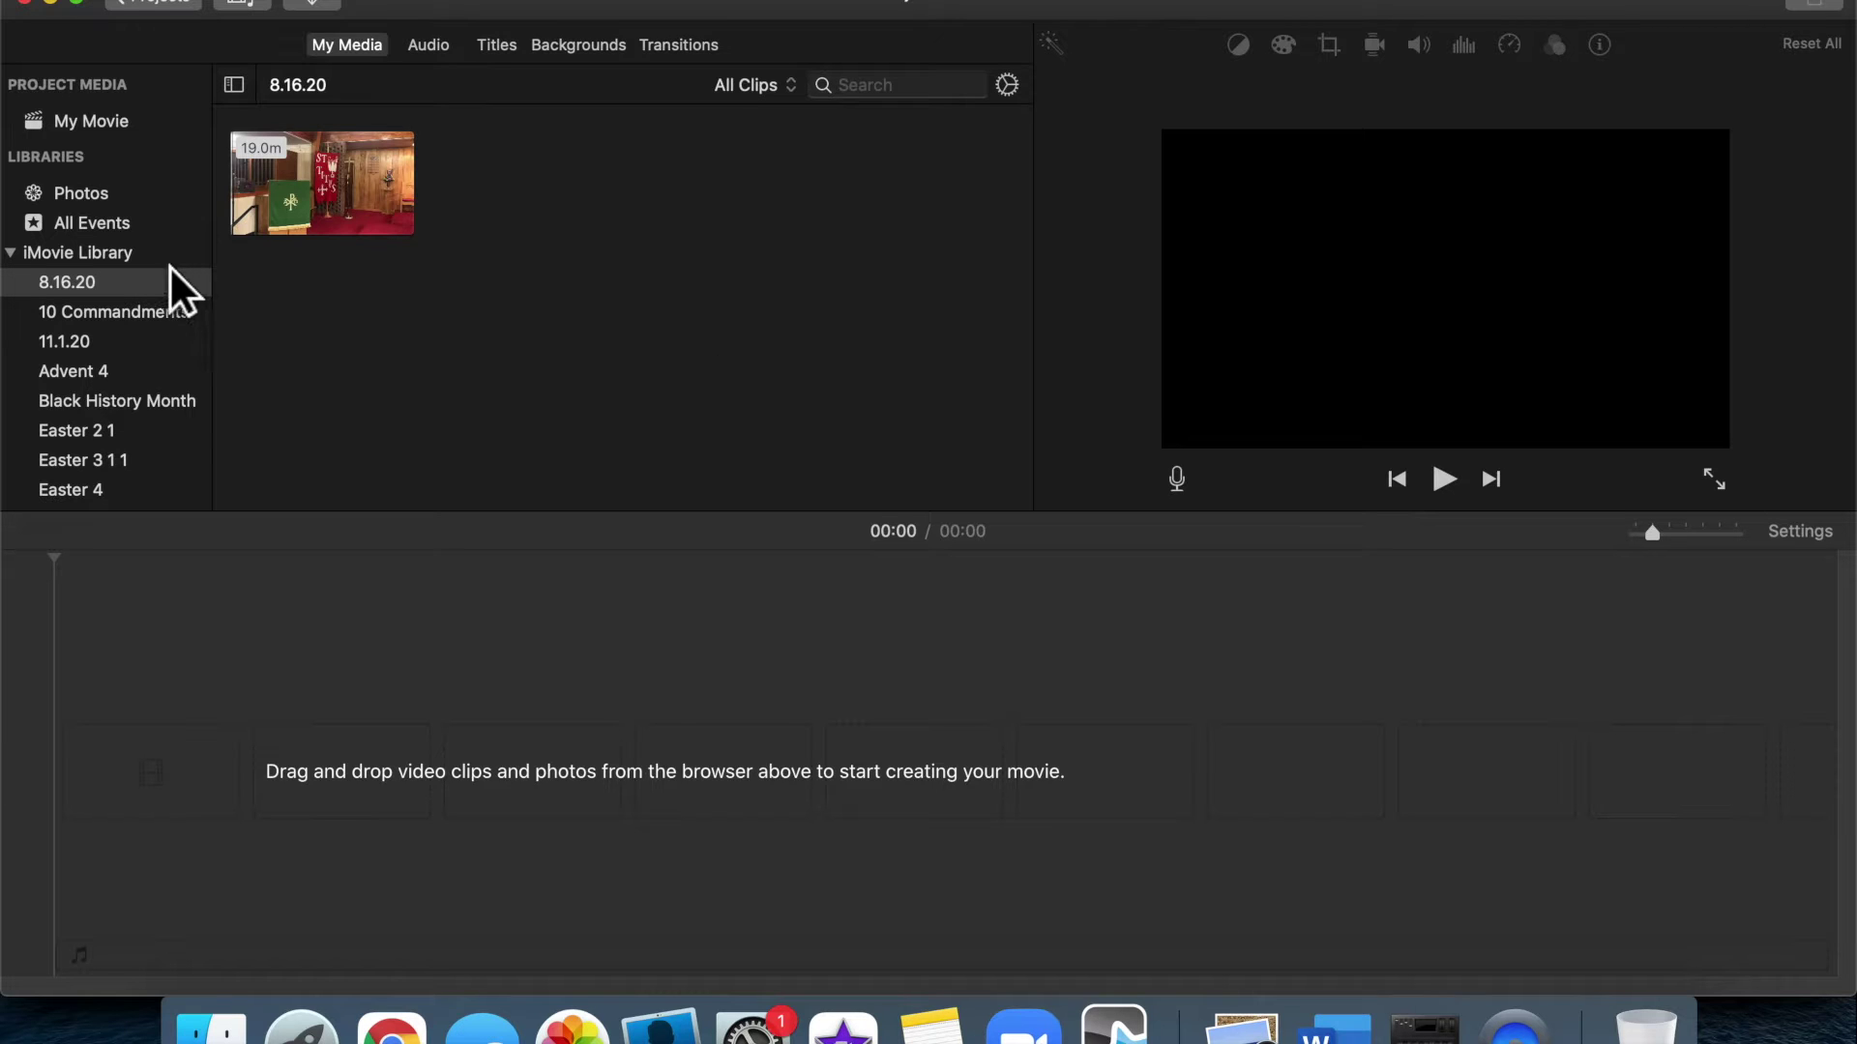
Add a new event named 'Easter 6' to the iMovie Library
{"action": "left_click", "coordinate": [117, 263]}
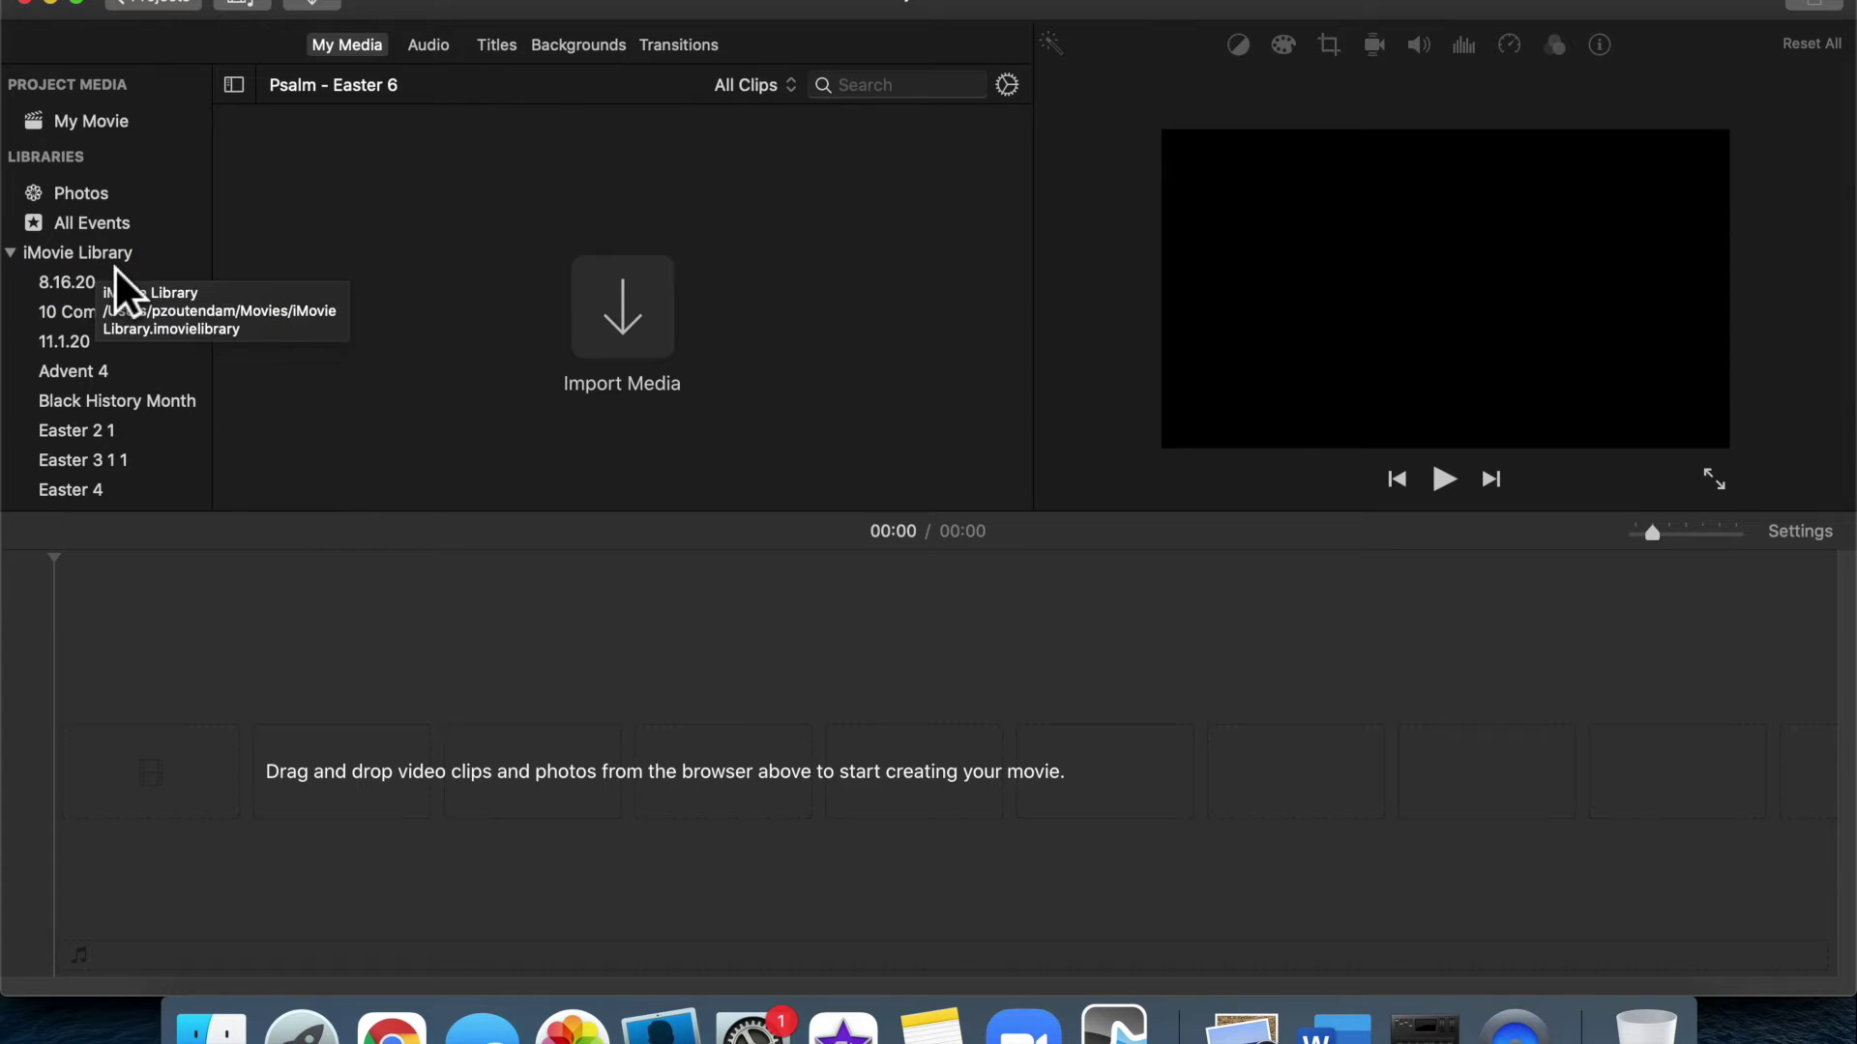
{"action": "left_click", "coordinate": [98, 267]}
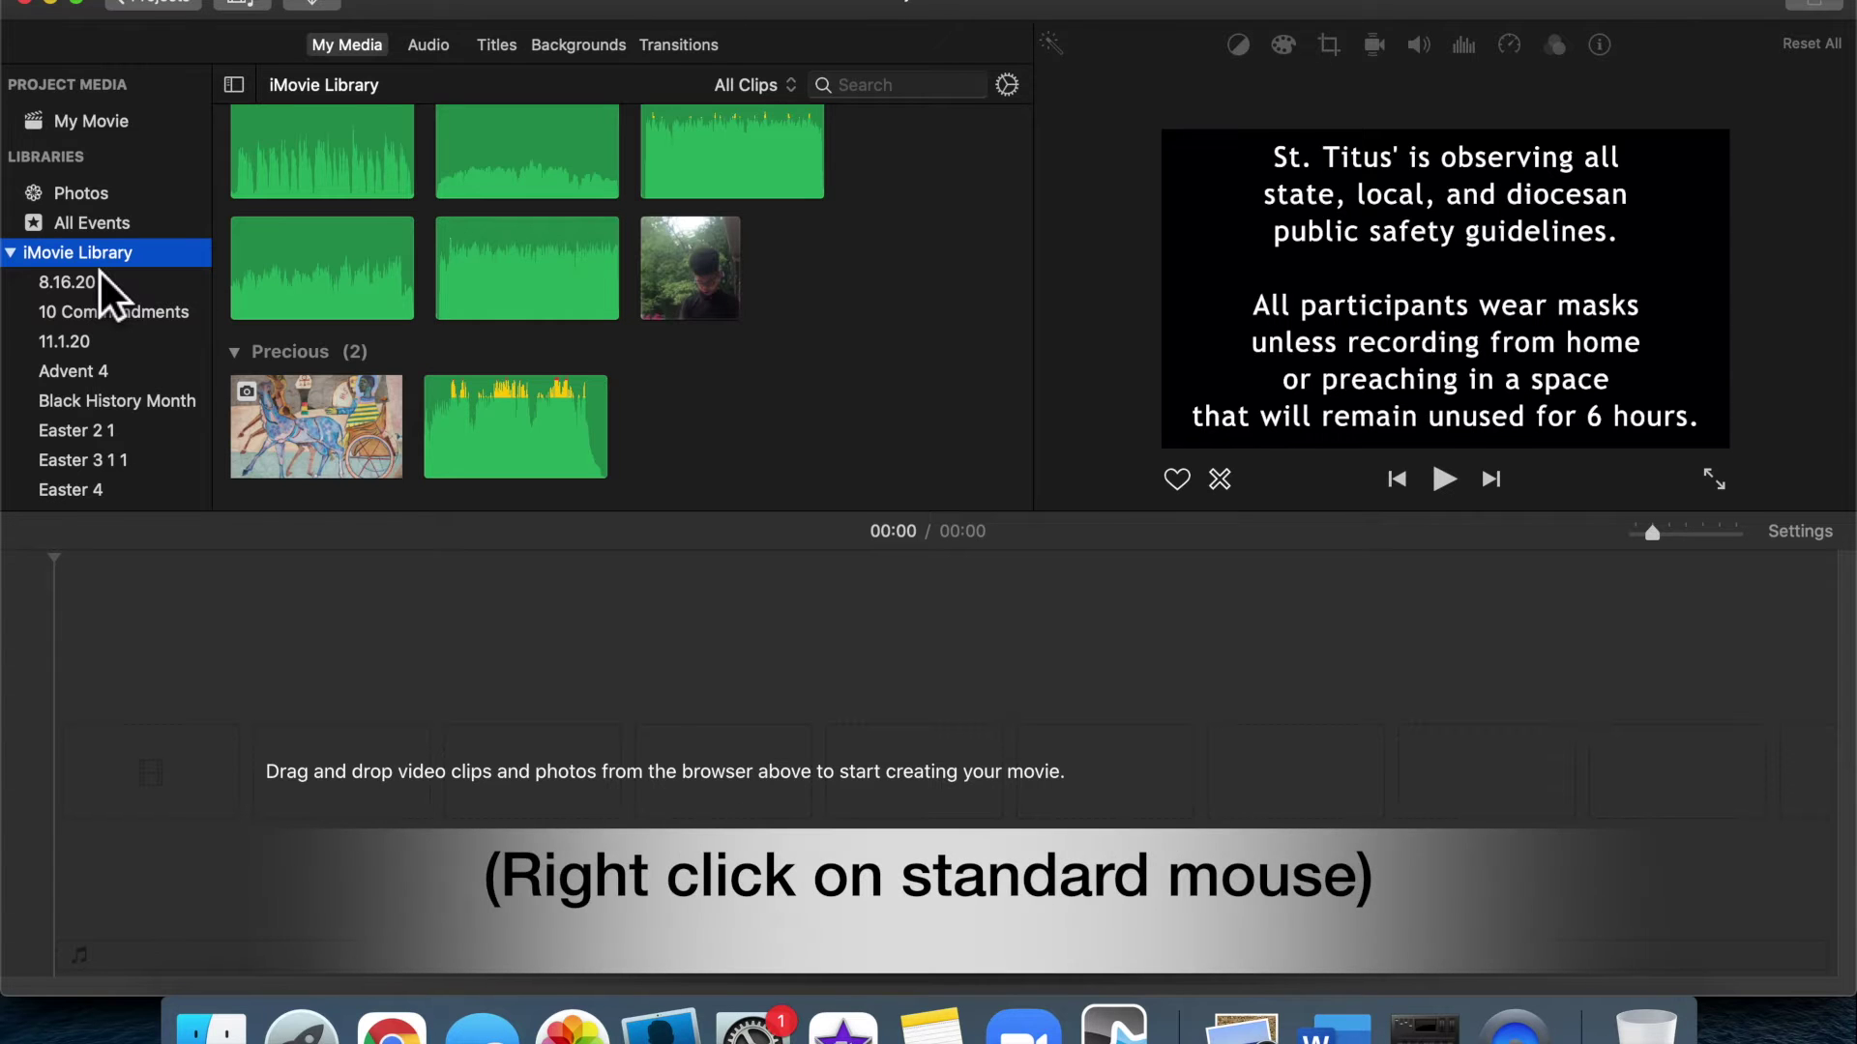
{"action": "right_click", "coordinate": [89, 263]}
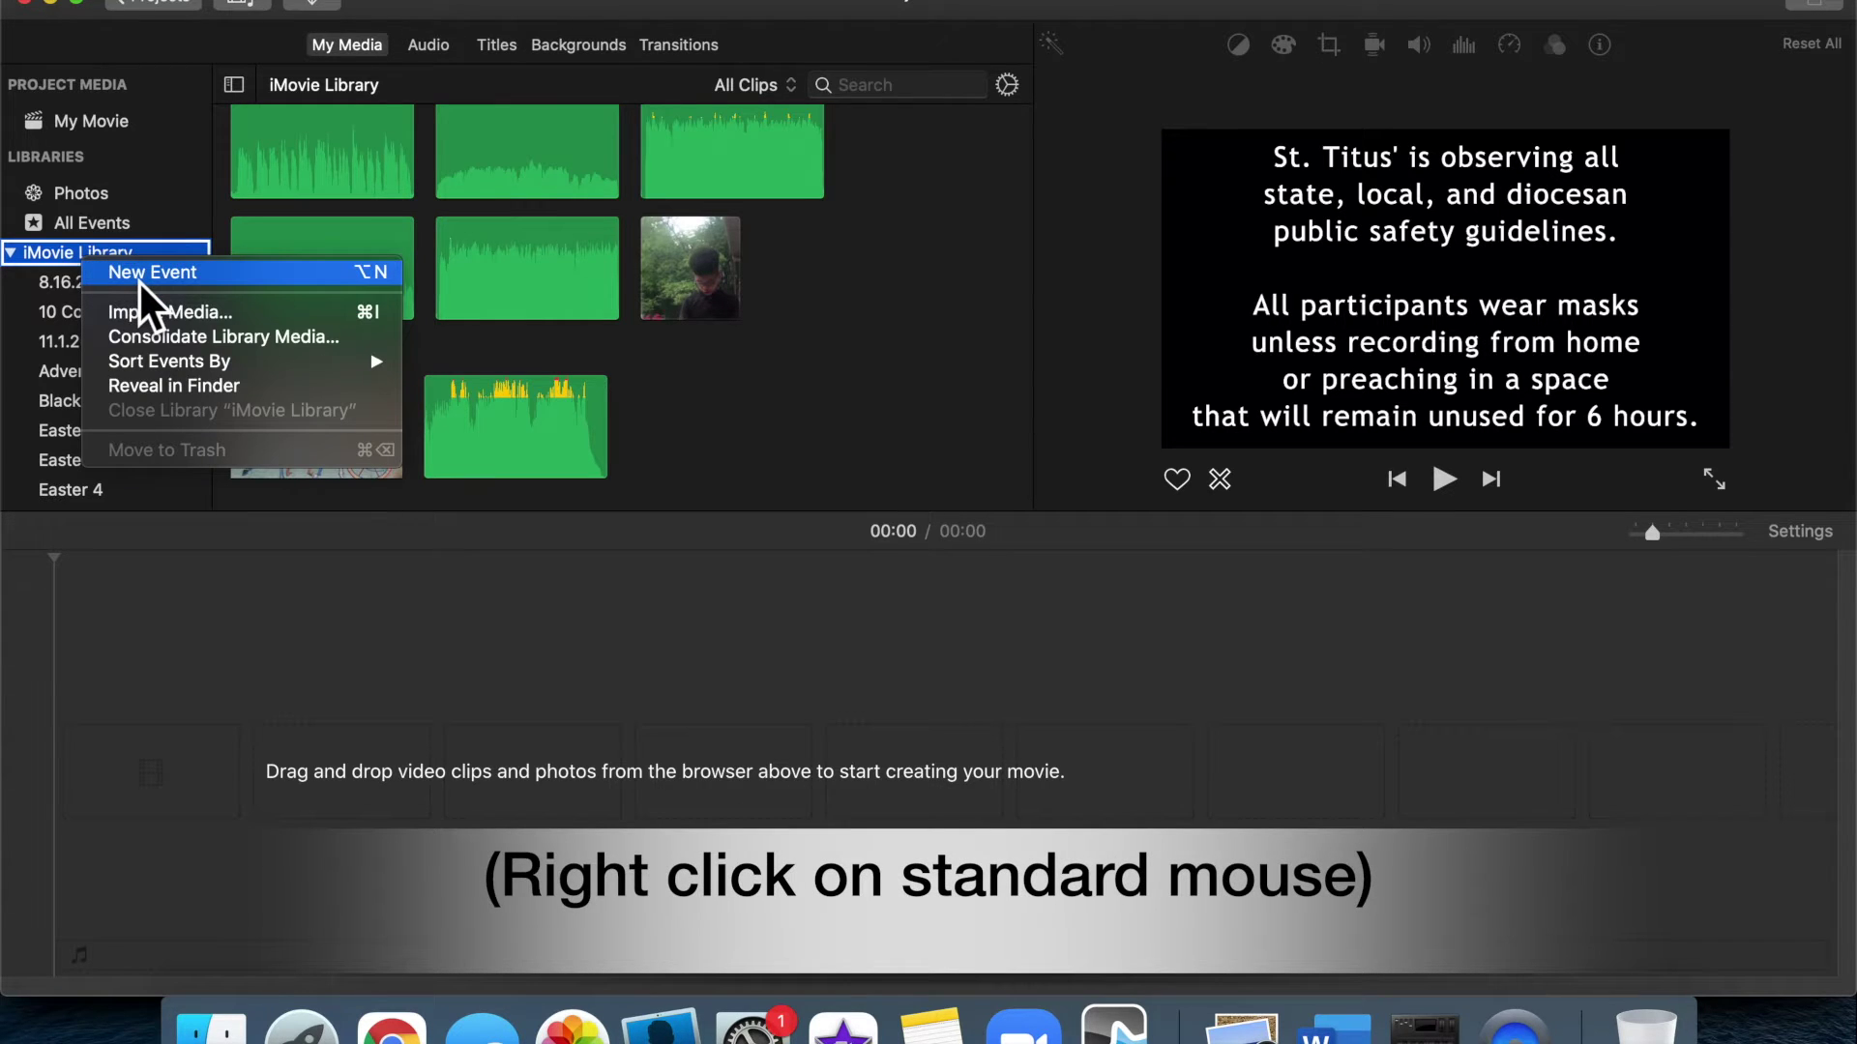
{"action": "left_click", "coordinate": [138, 272]}
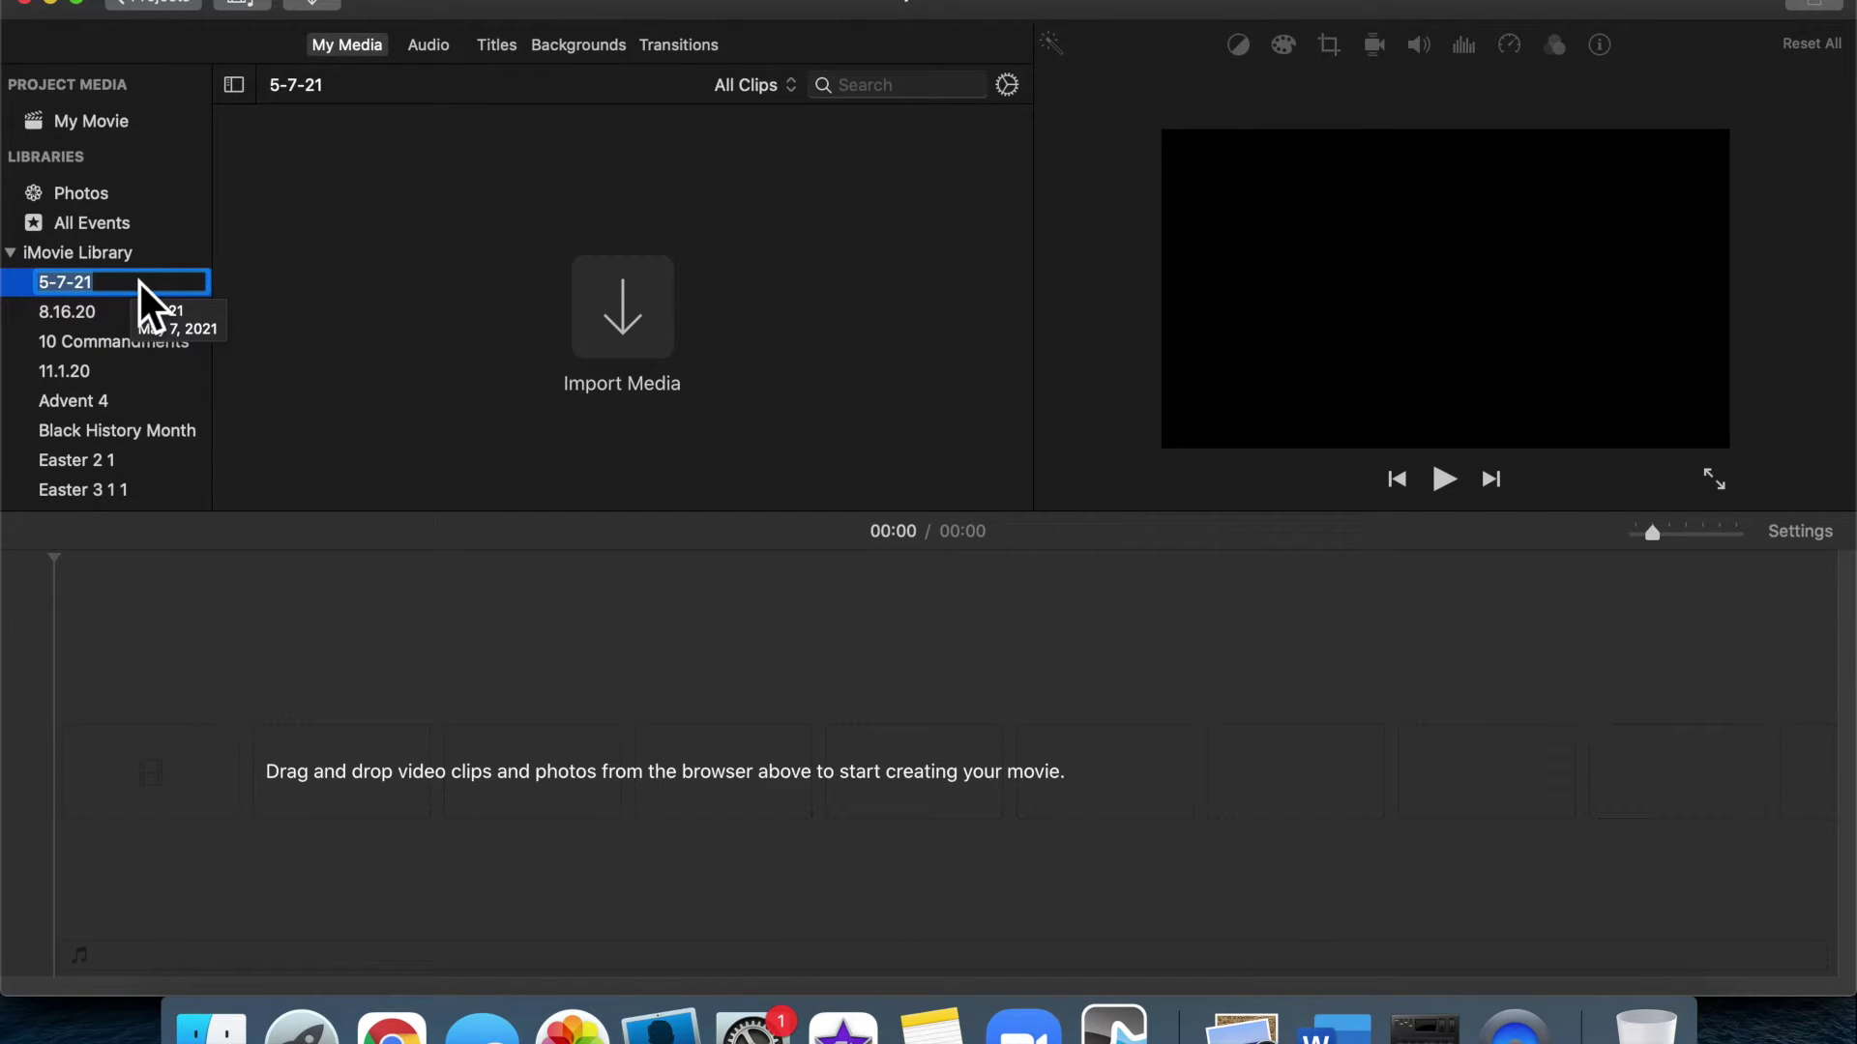
{"action": "type", "text": "Easter 6"}
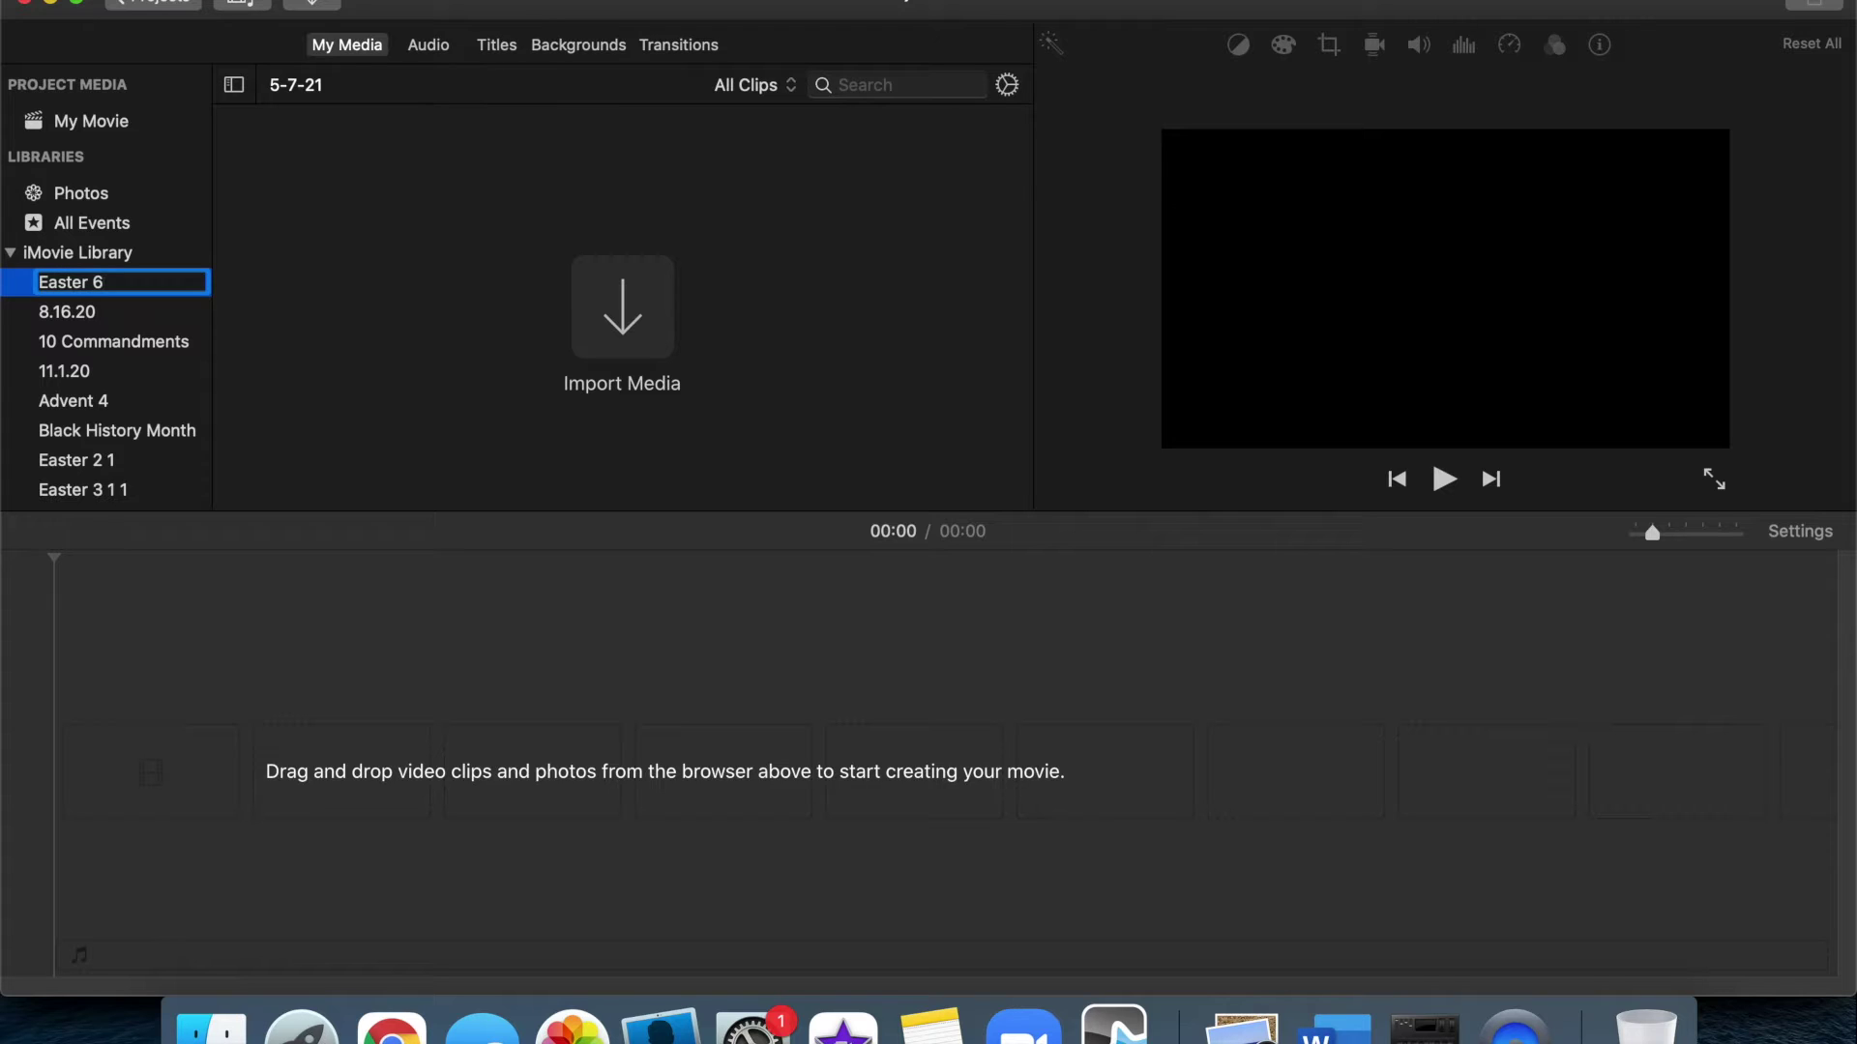
{"action": "key", "text": "Return"}
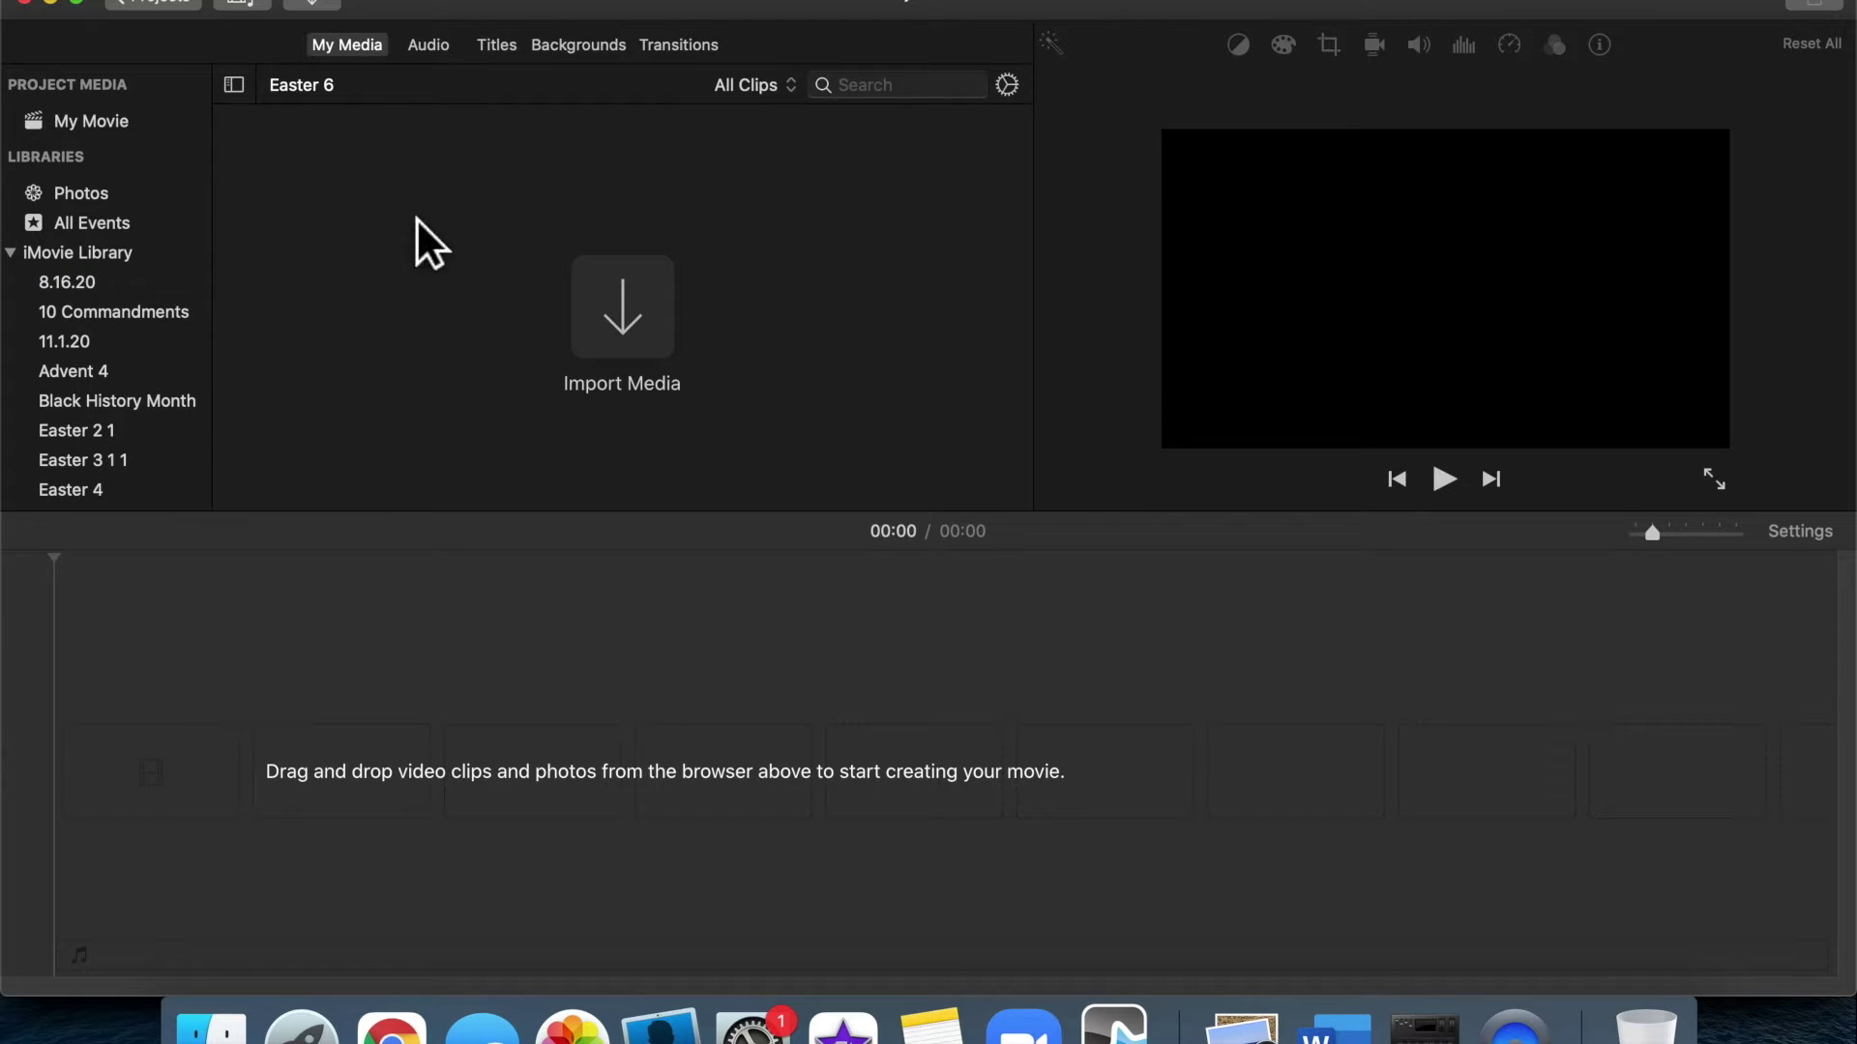
Import every file from the Service Recordings > Easter 6 folder into the Easter 6 event
{"action": "left_click", "coordinate": [650, 333]}
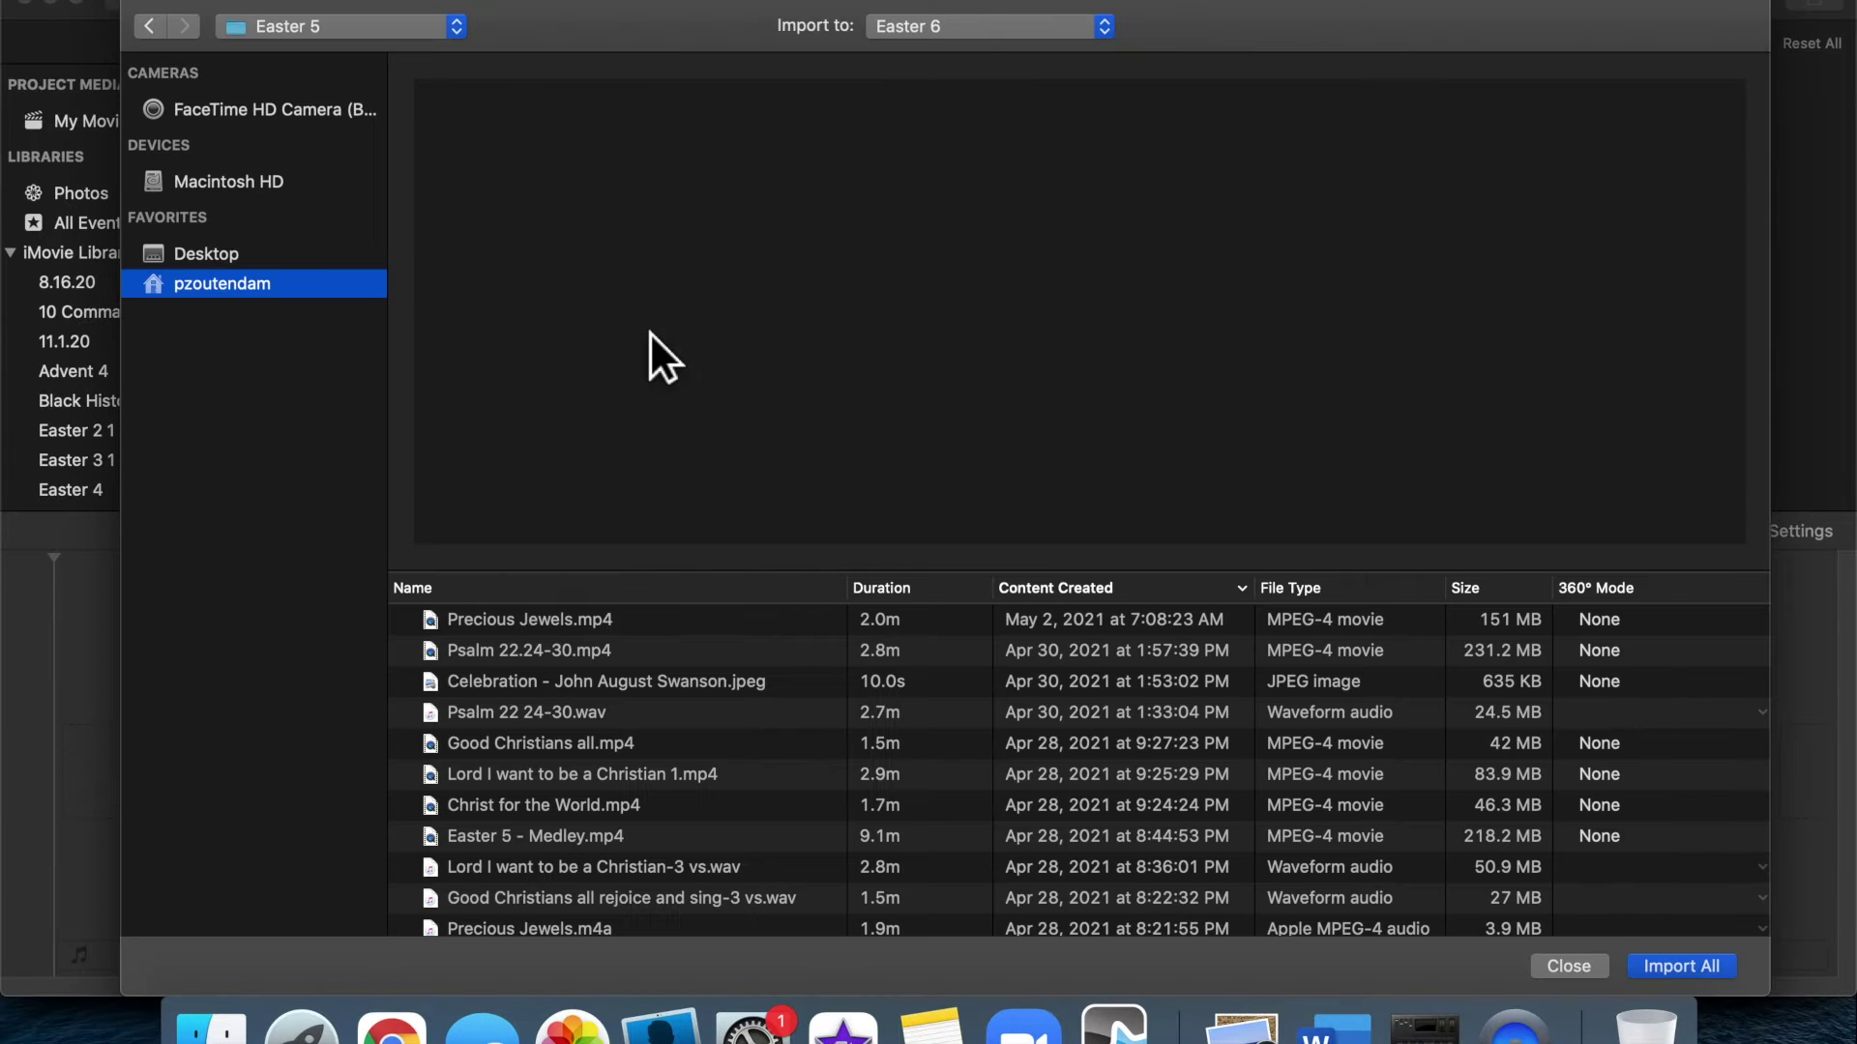
{"action": "left_click", "coordinate": [381, 25]}
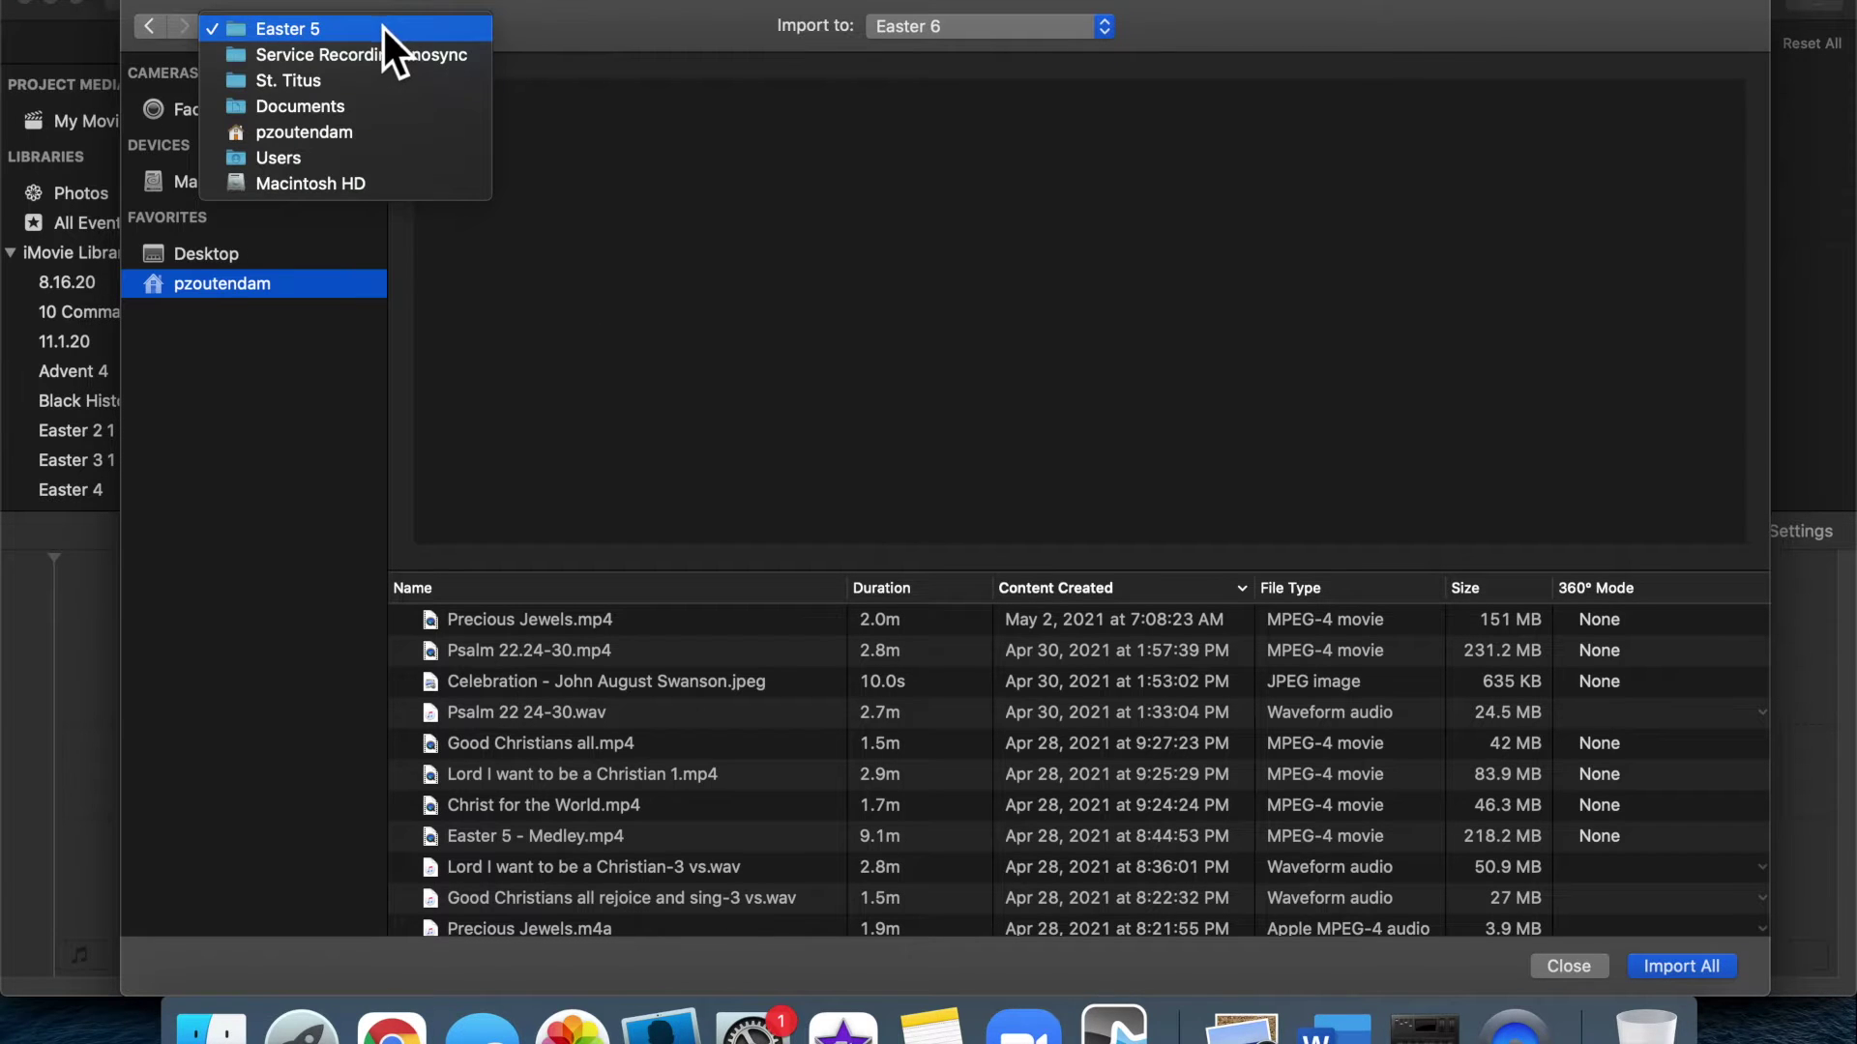
{"action": "left_click", "coordinate": [379, 55]}
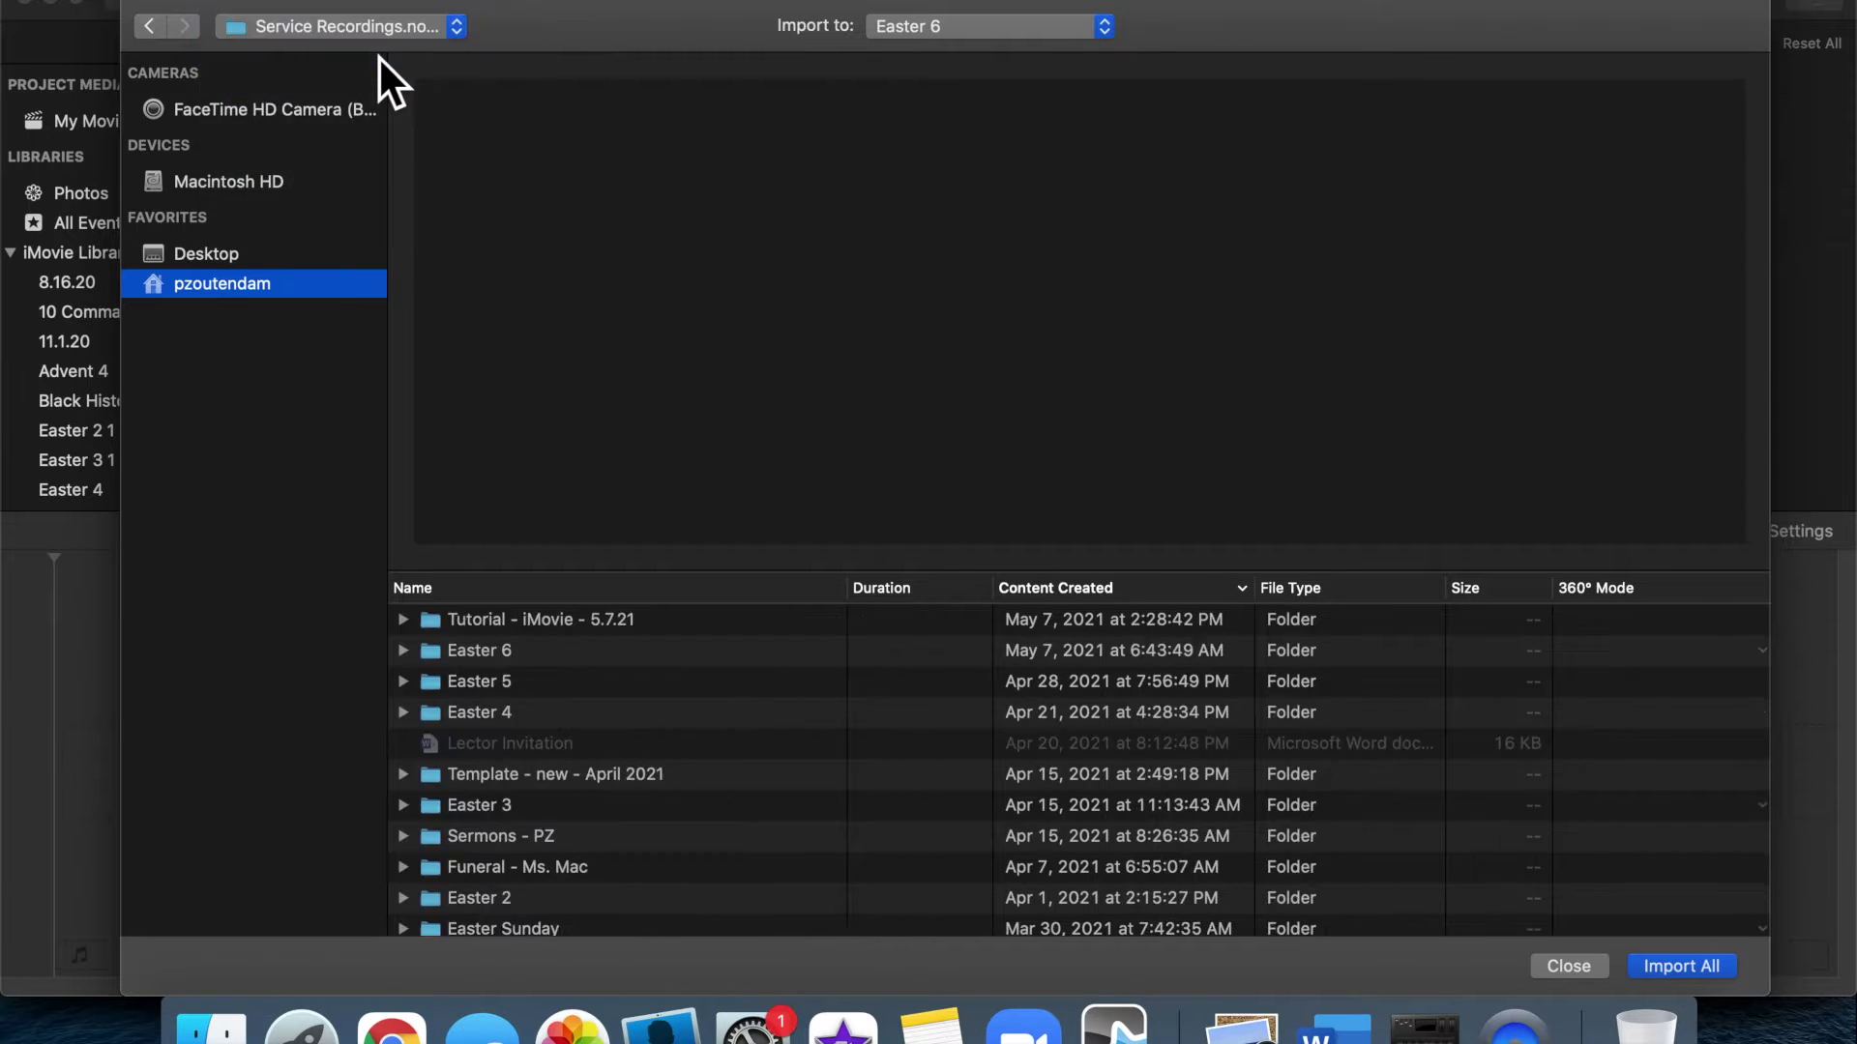
{"action": "double_click", "coordinate": [486, 661]}
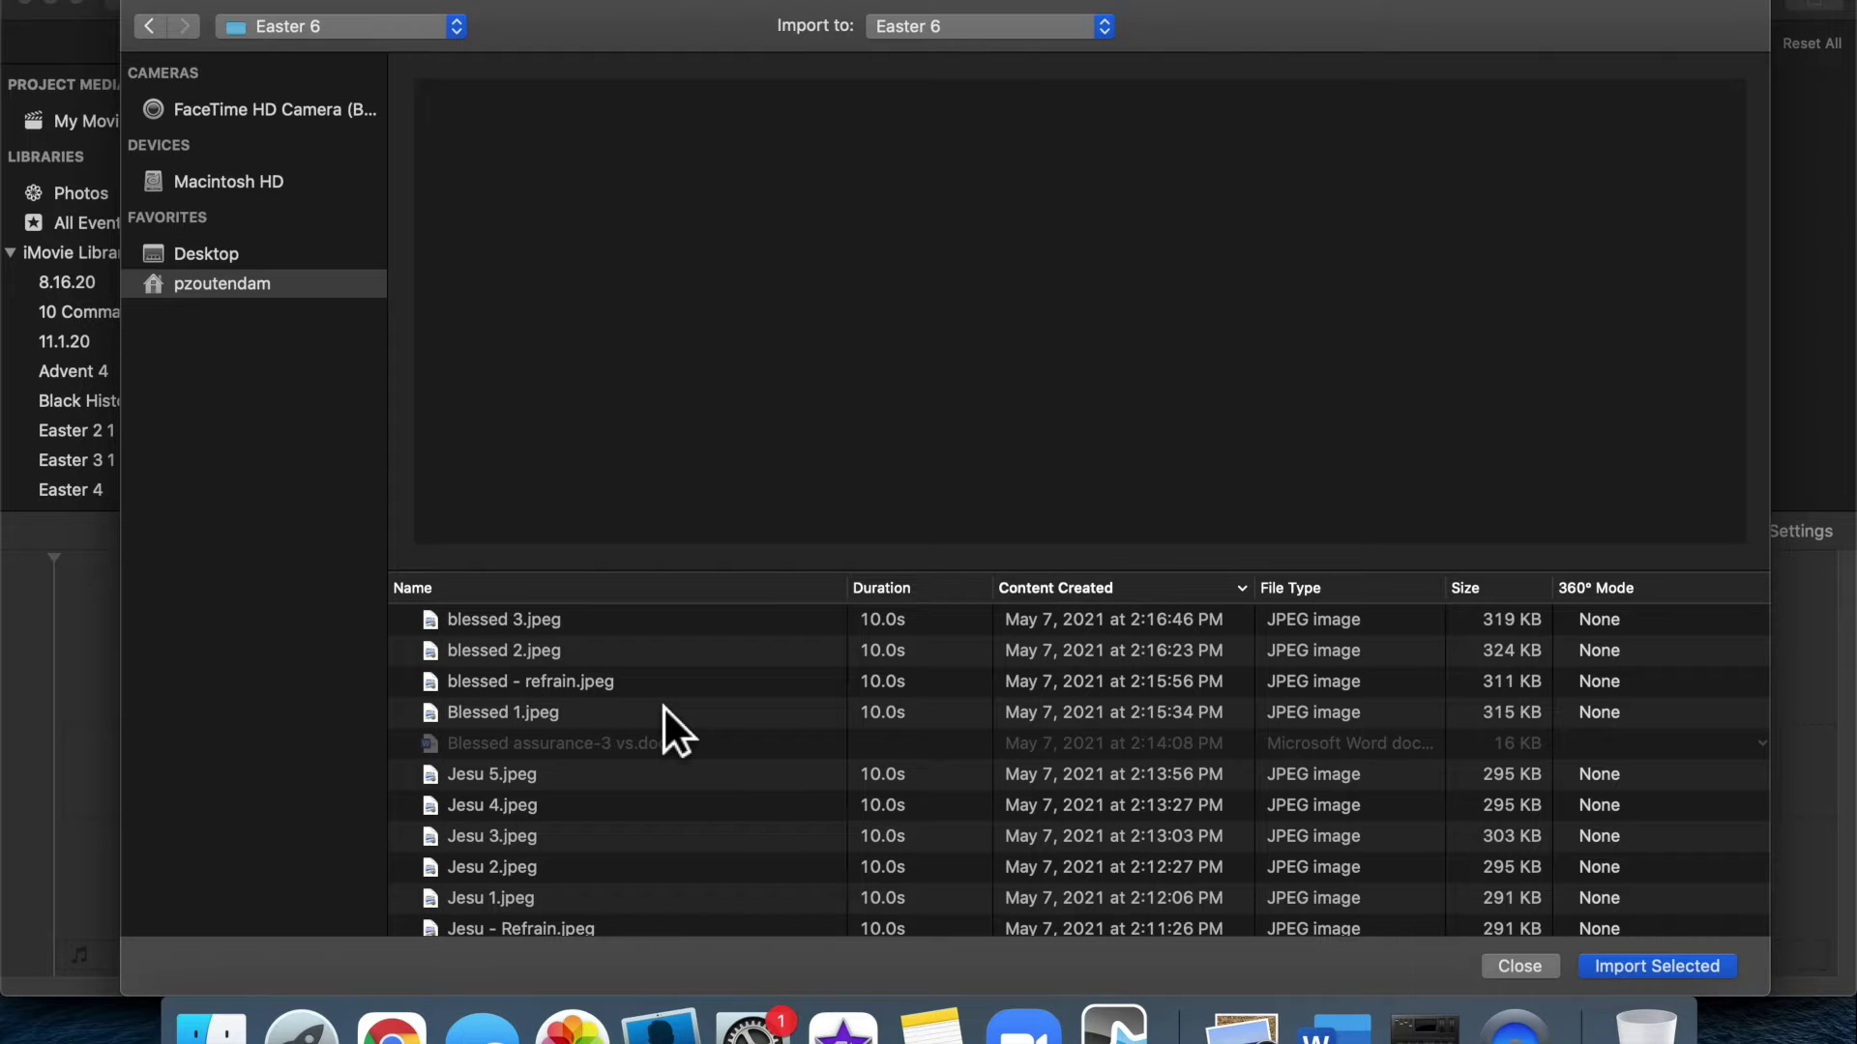
{"action": "key", "text": "super+a"}
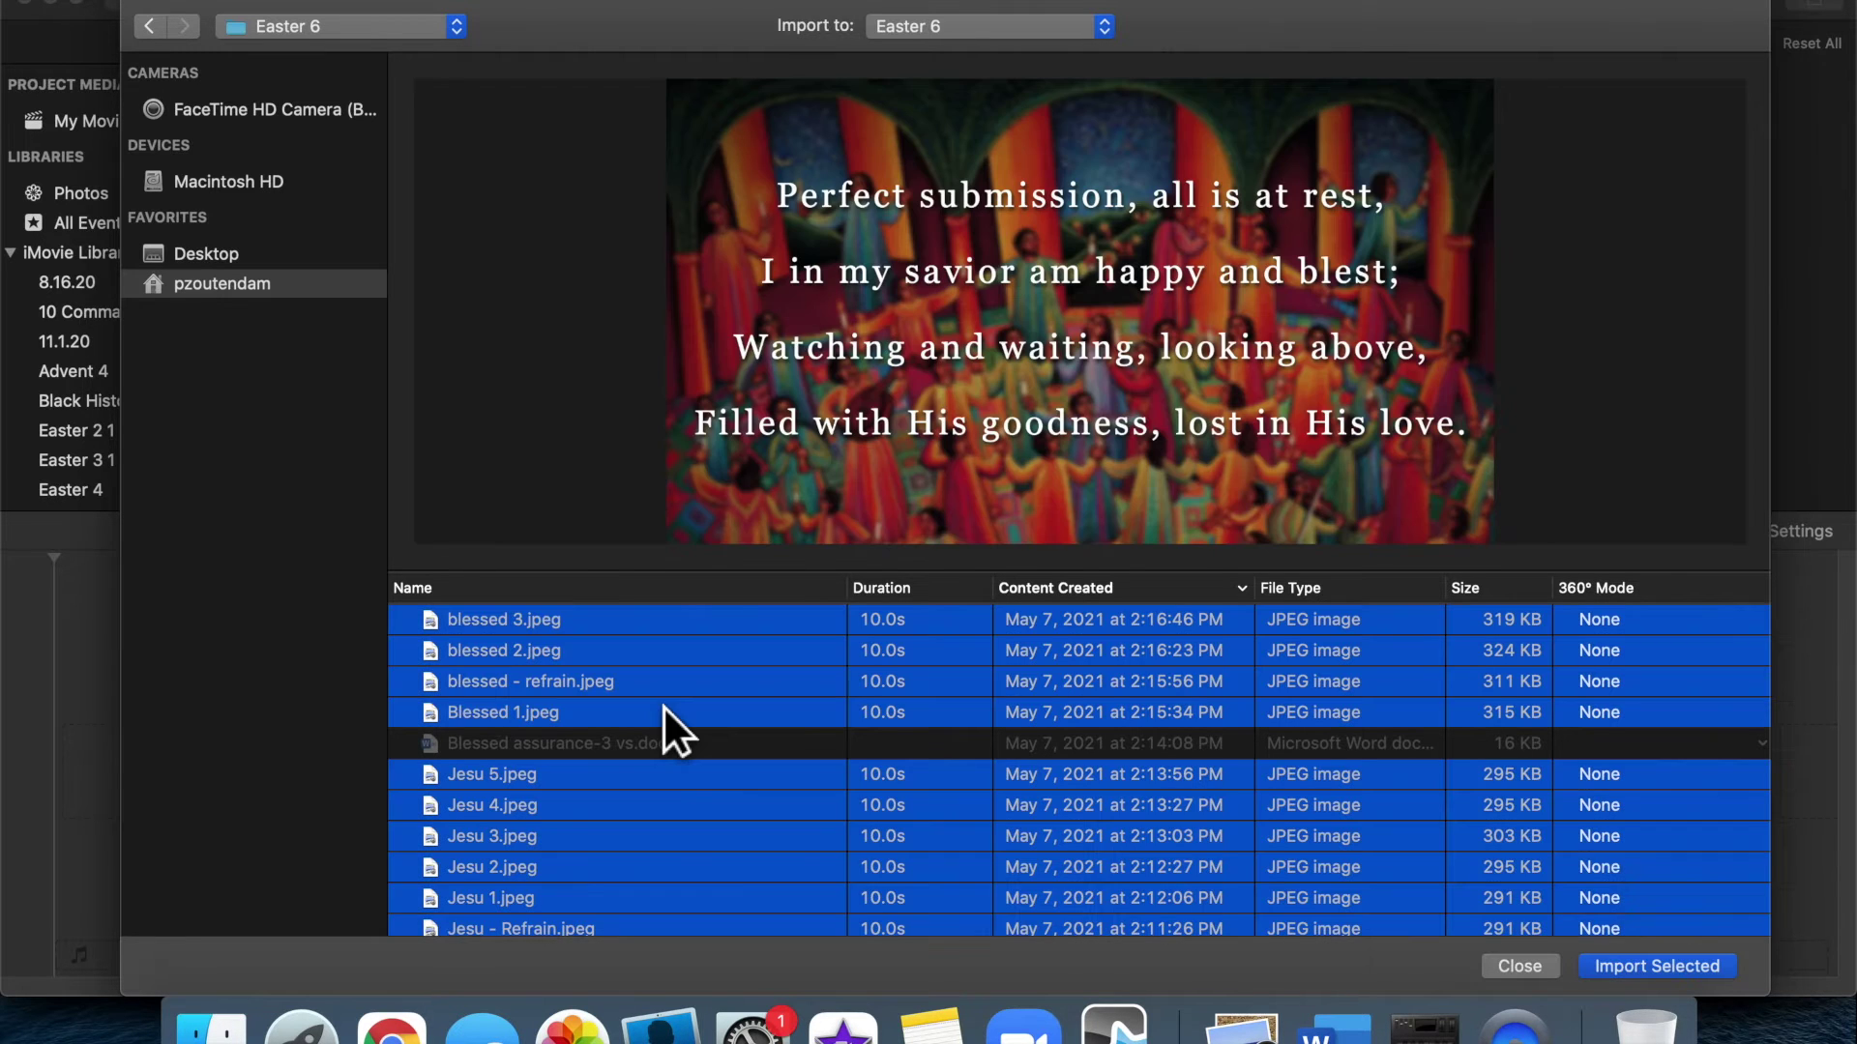
{"action": "scroll", "coordinate": [658, 703], "scroll_direction": "down", "scroll_amount": 10}
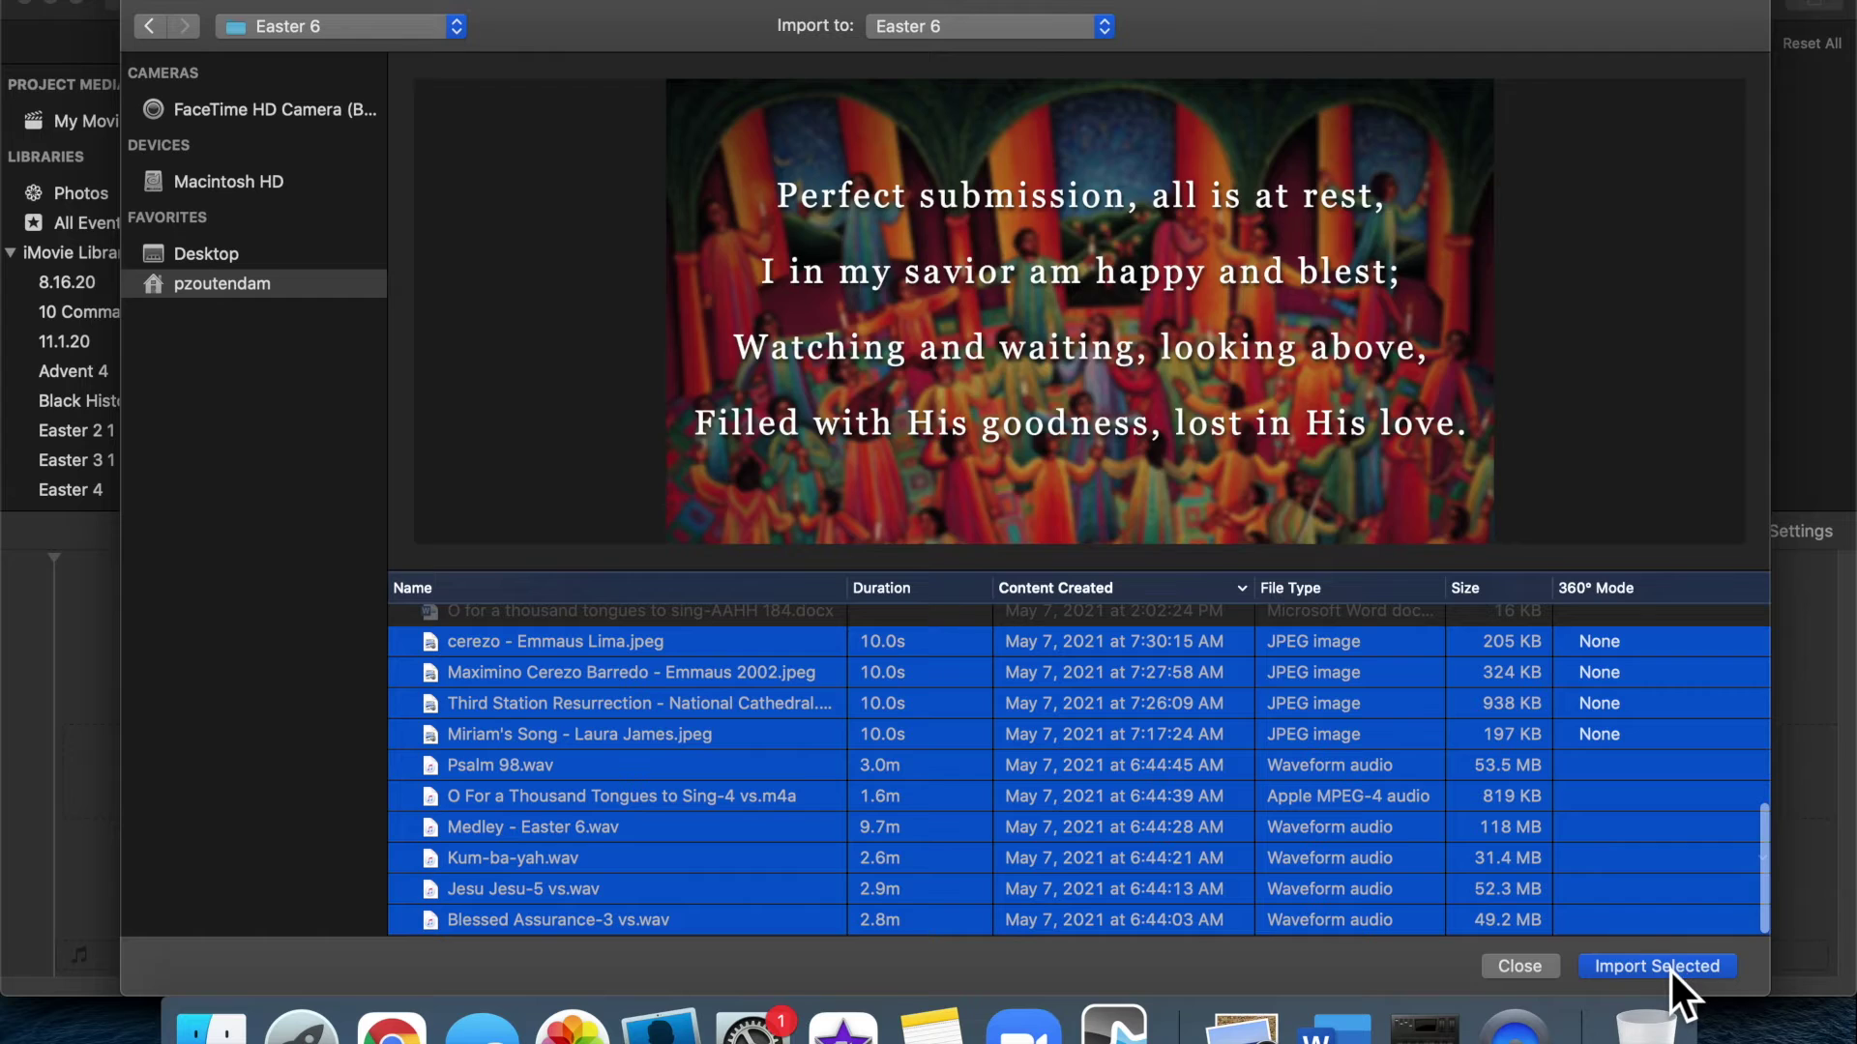
{"action": "left_click", "coordinate": [1669, 967]}
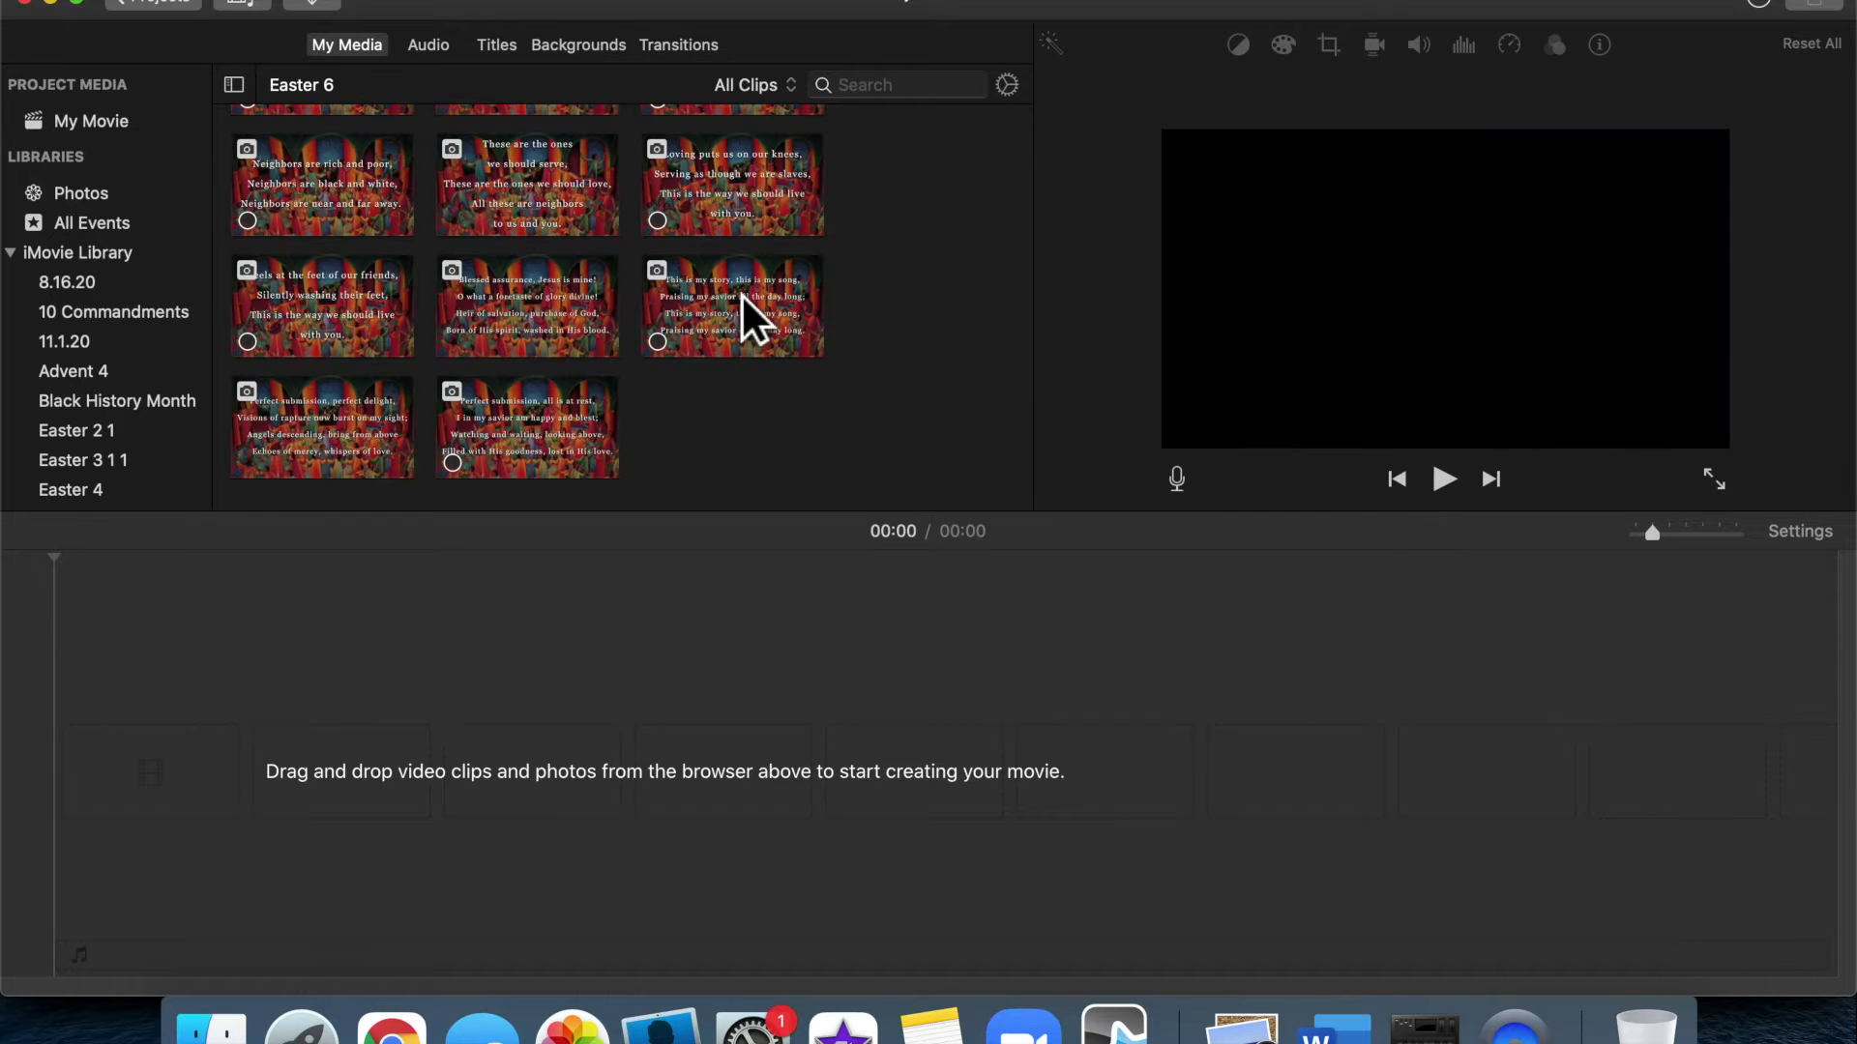
{"action": "scroll", "coordinate": [557, 308], "scroll_direction": "up", "scroll_amount": 6}
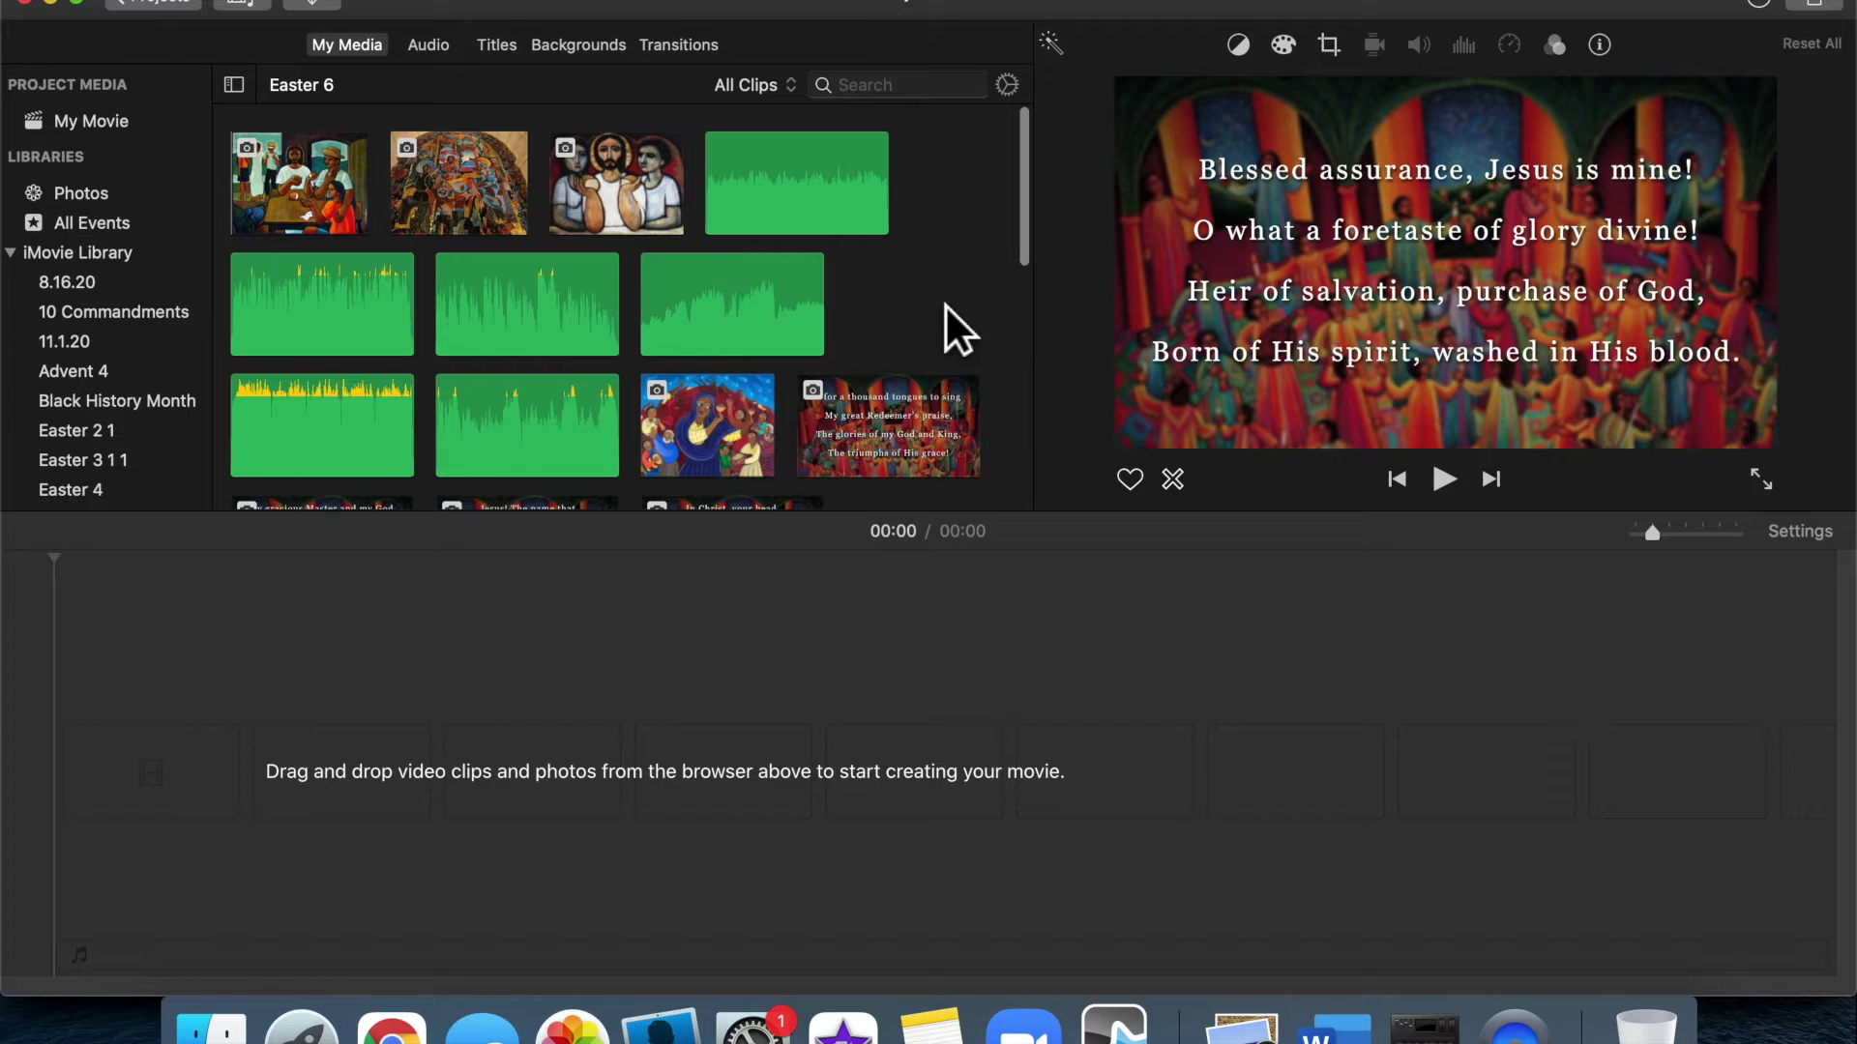
{"action": "scroll", "coordinate": [127, 308], "scroll_direction": "down", "scroll_amount": 5}
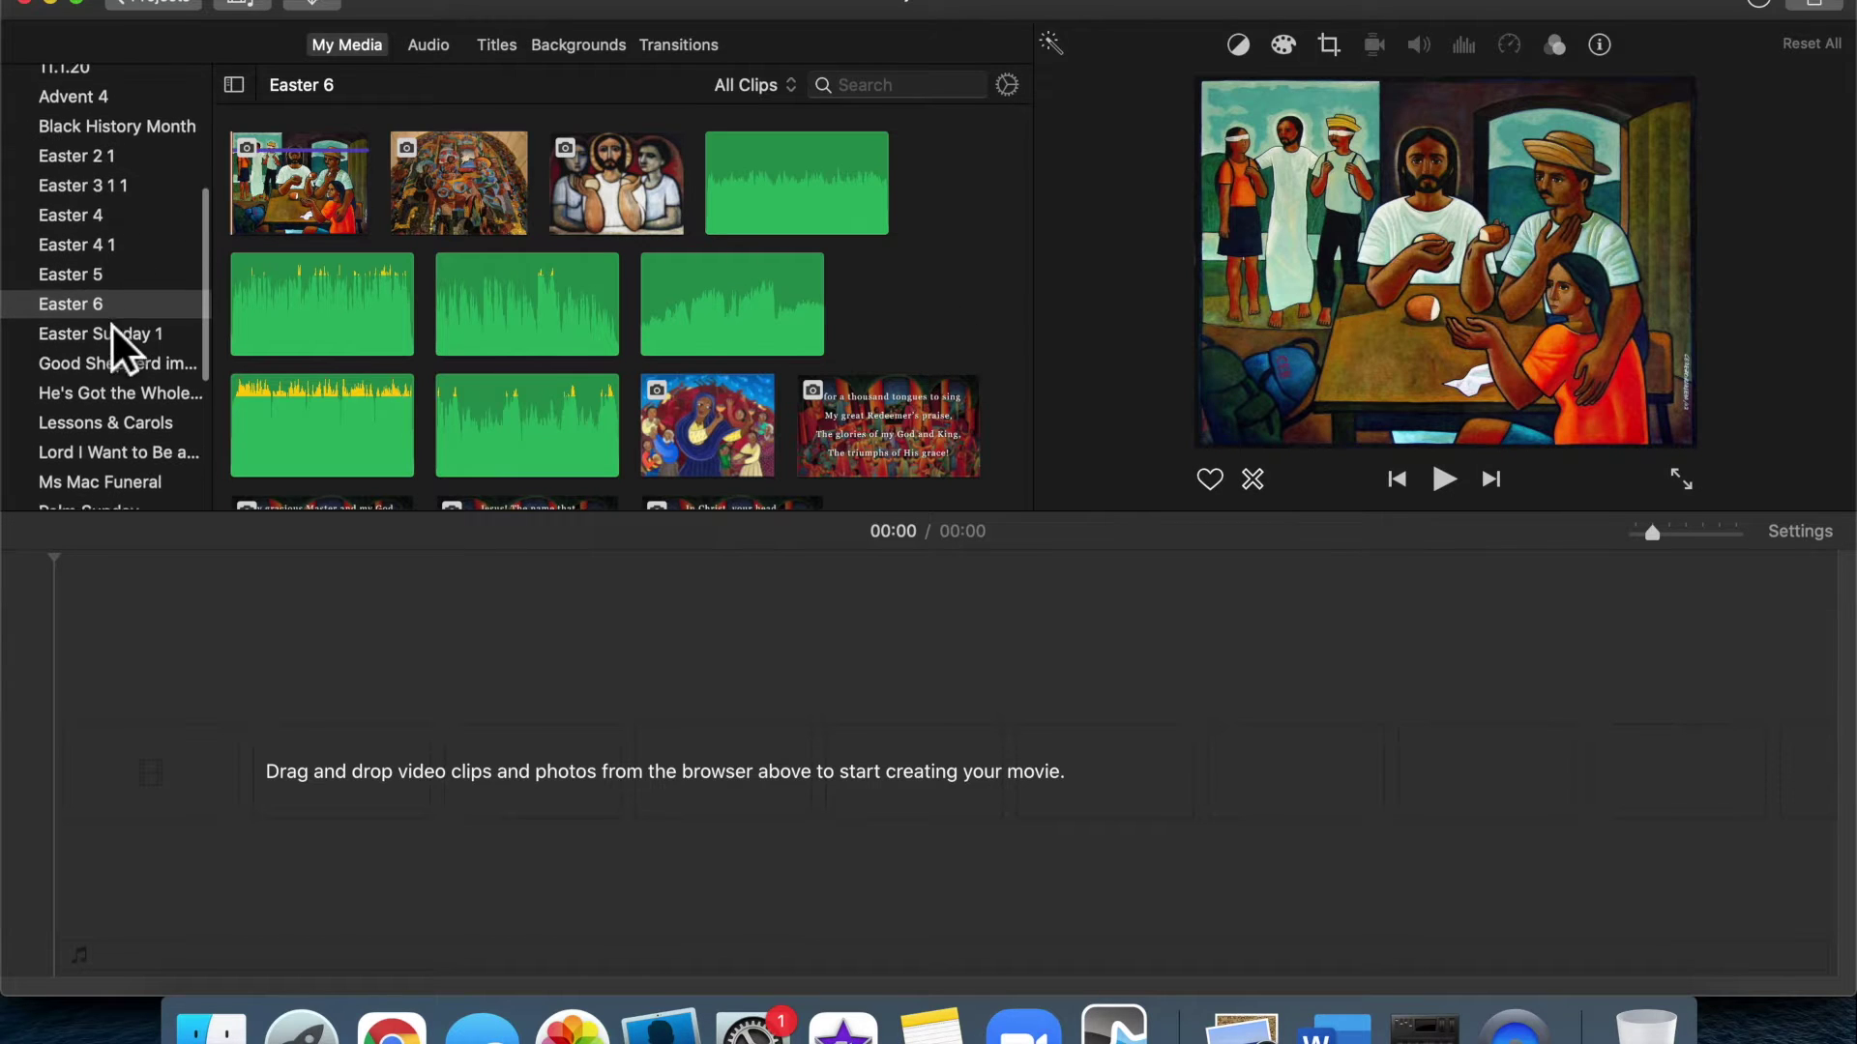
{"action": "left_click", "coordinate": [109, 280]}
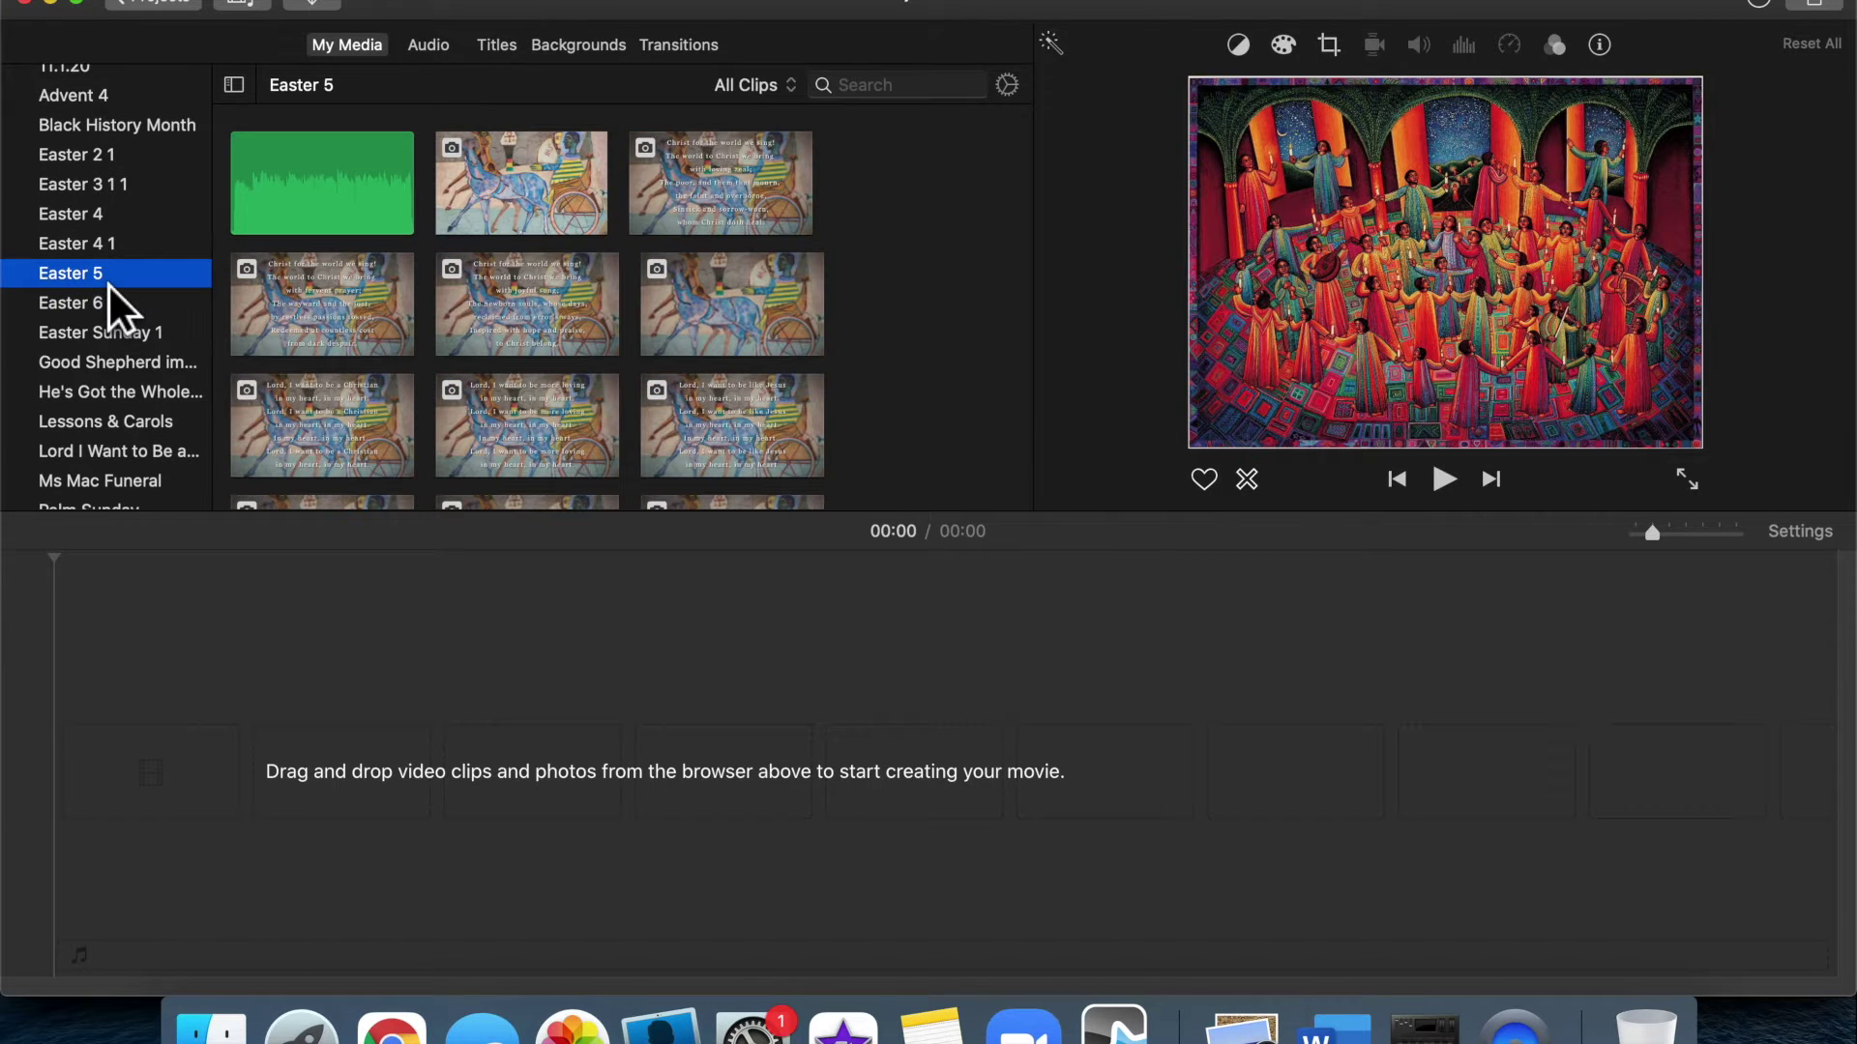
{"action": "left_click", "coordinate": [107, 308]}
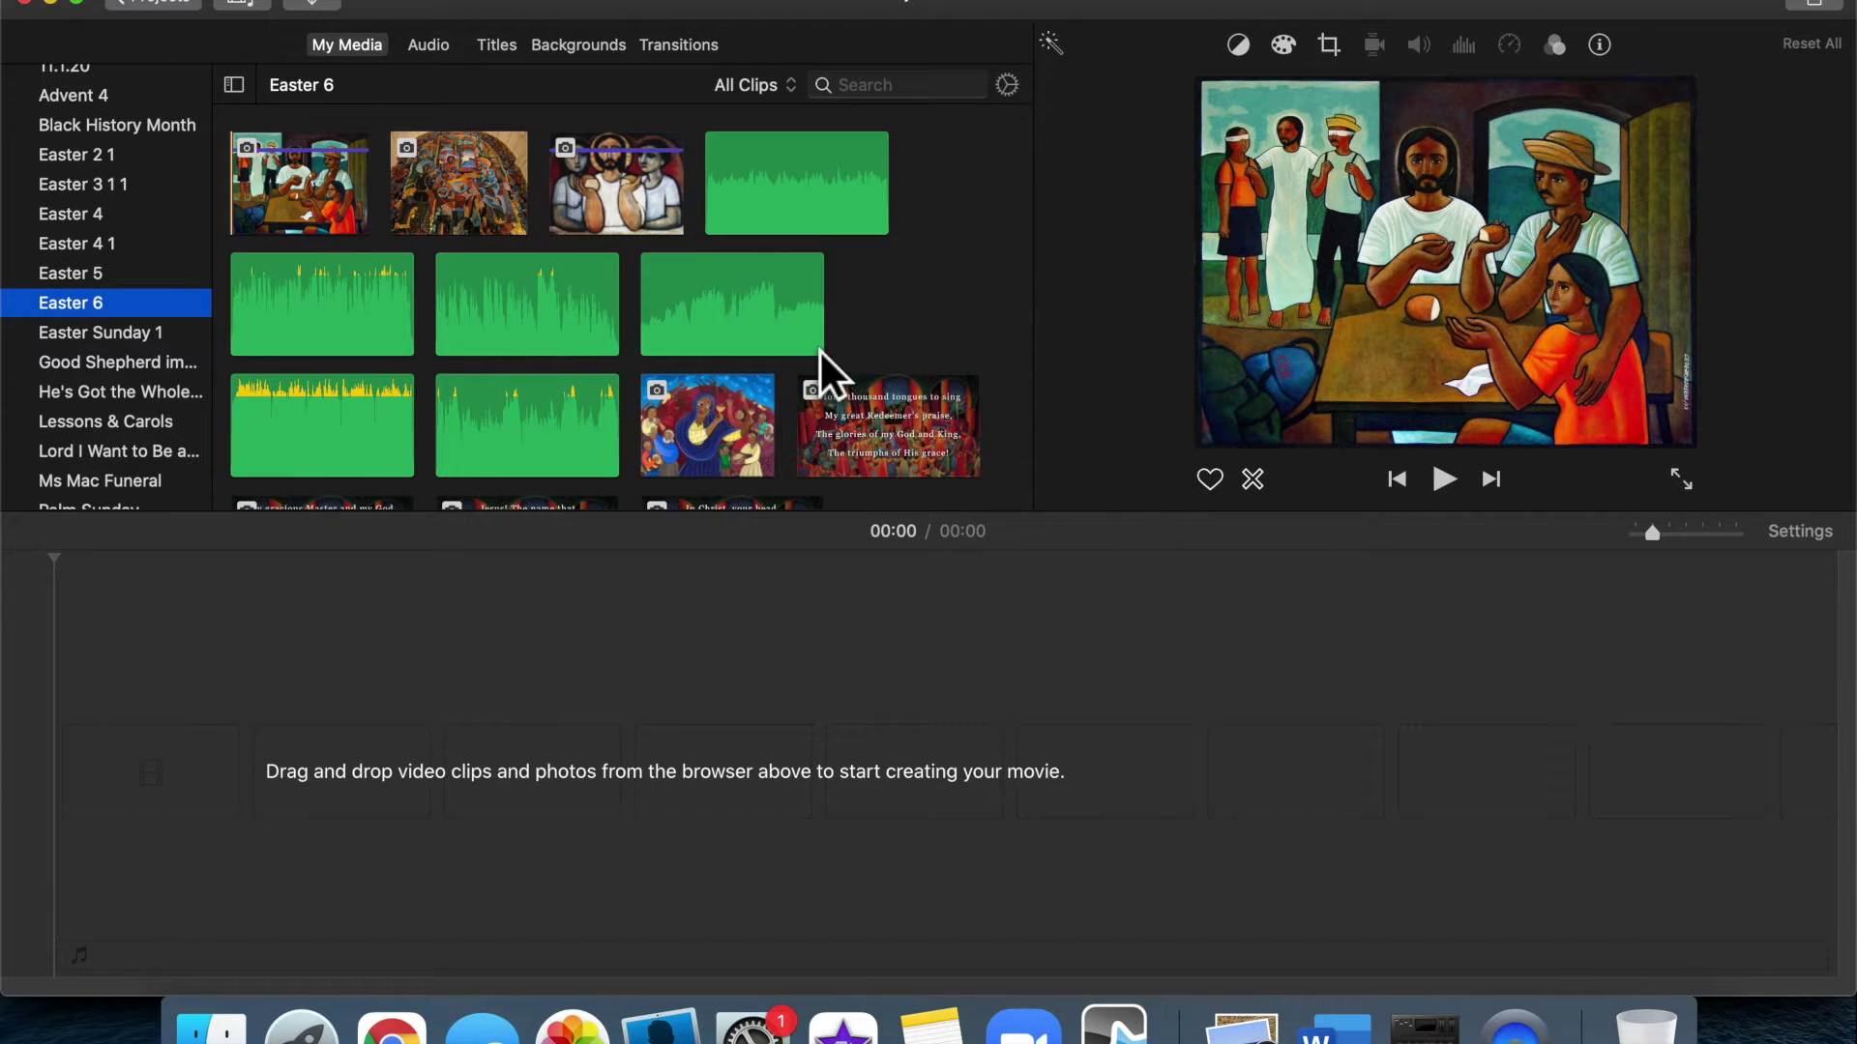
{"action": "scroll", "coordinate": [820, 350], "scroll_direction": "down", "scroll_amount": 10}
{"action": "scroll", "coordinate": [820, 350], "scroll_direction": "up", "scroll_amount": 10}
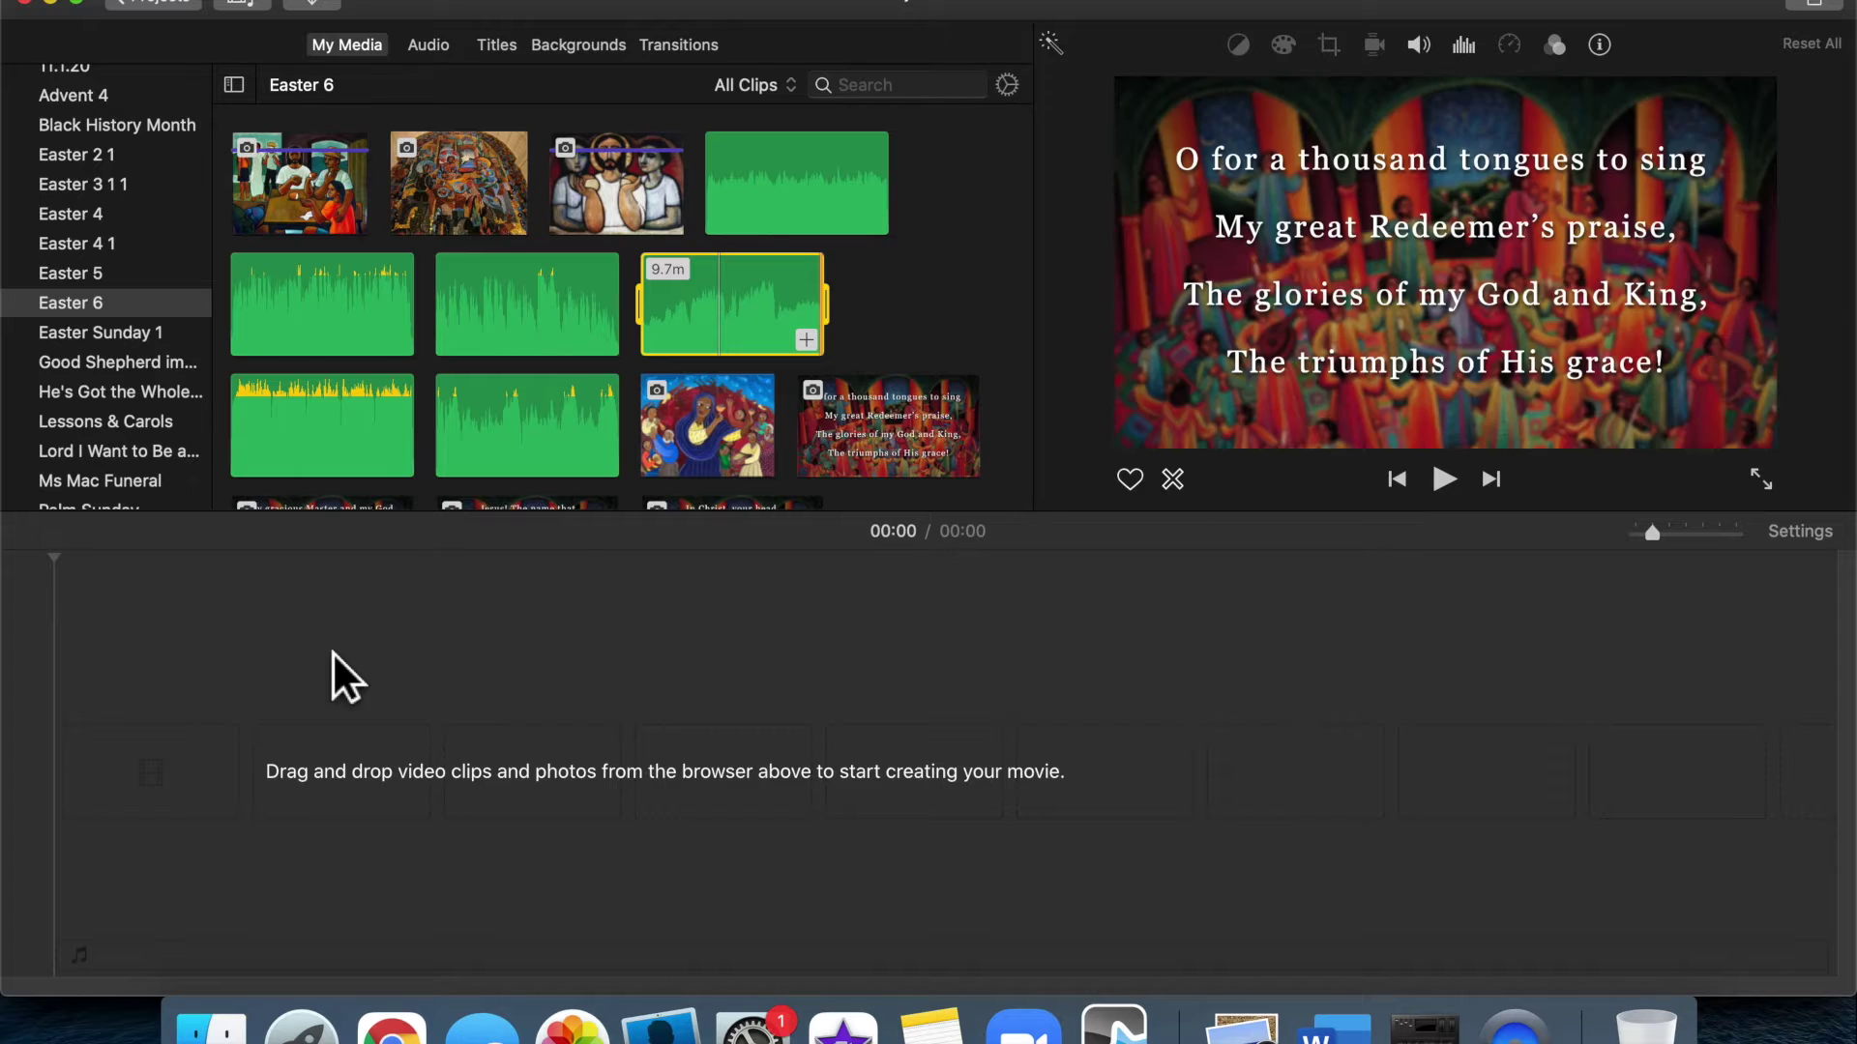
{"action": "left_click", "coordinate": [895, 710]}
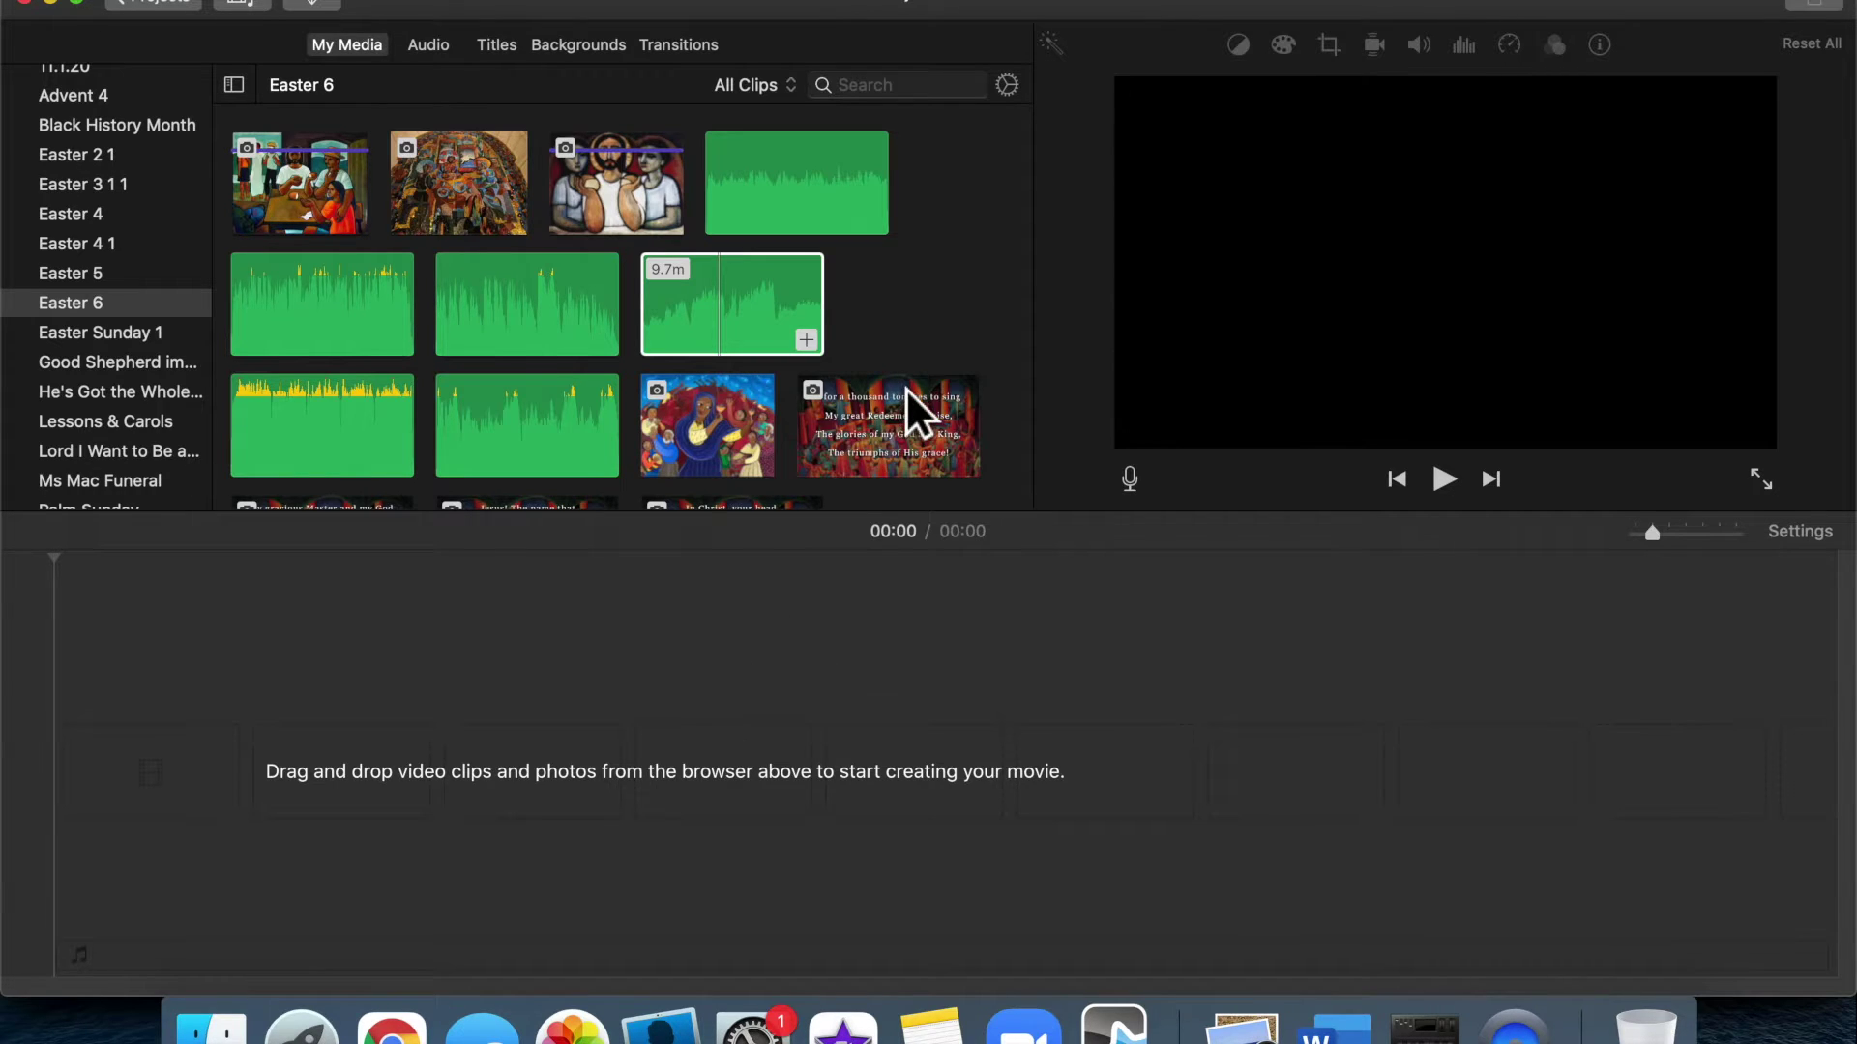
{"action": "mouse_move", "coordinate": [905, 387]}
{"action": "scroll", "coordinate": [905, 387], "scroll_direction": "down", "scroll_amount": 4}
{"action": "scroll", "coordinate": [906, 387], "scroll_direction": "down", "scroll_amount": 4}
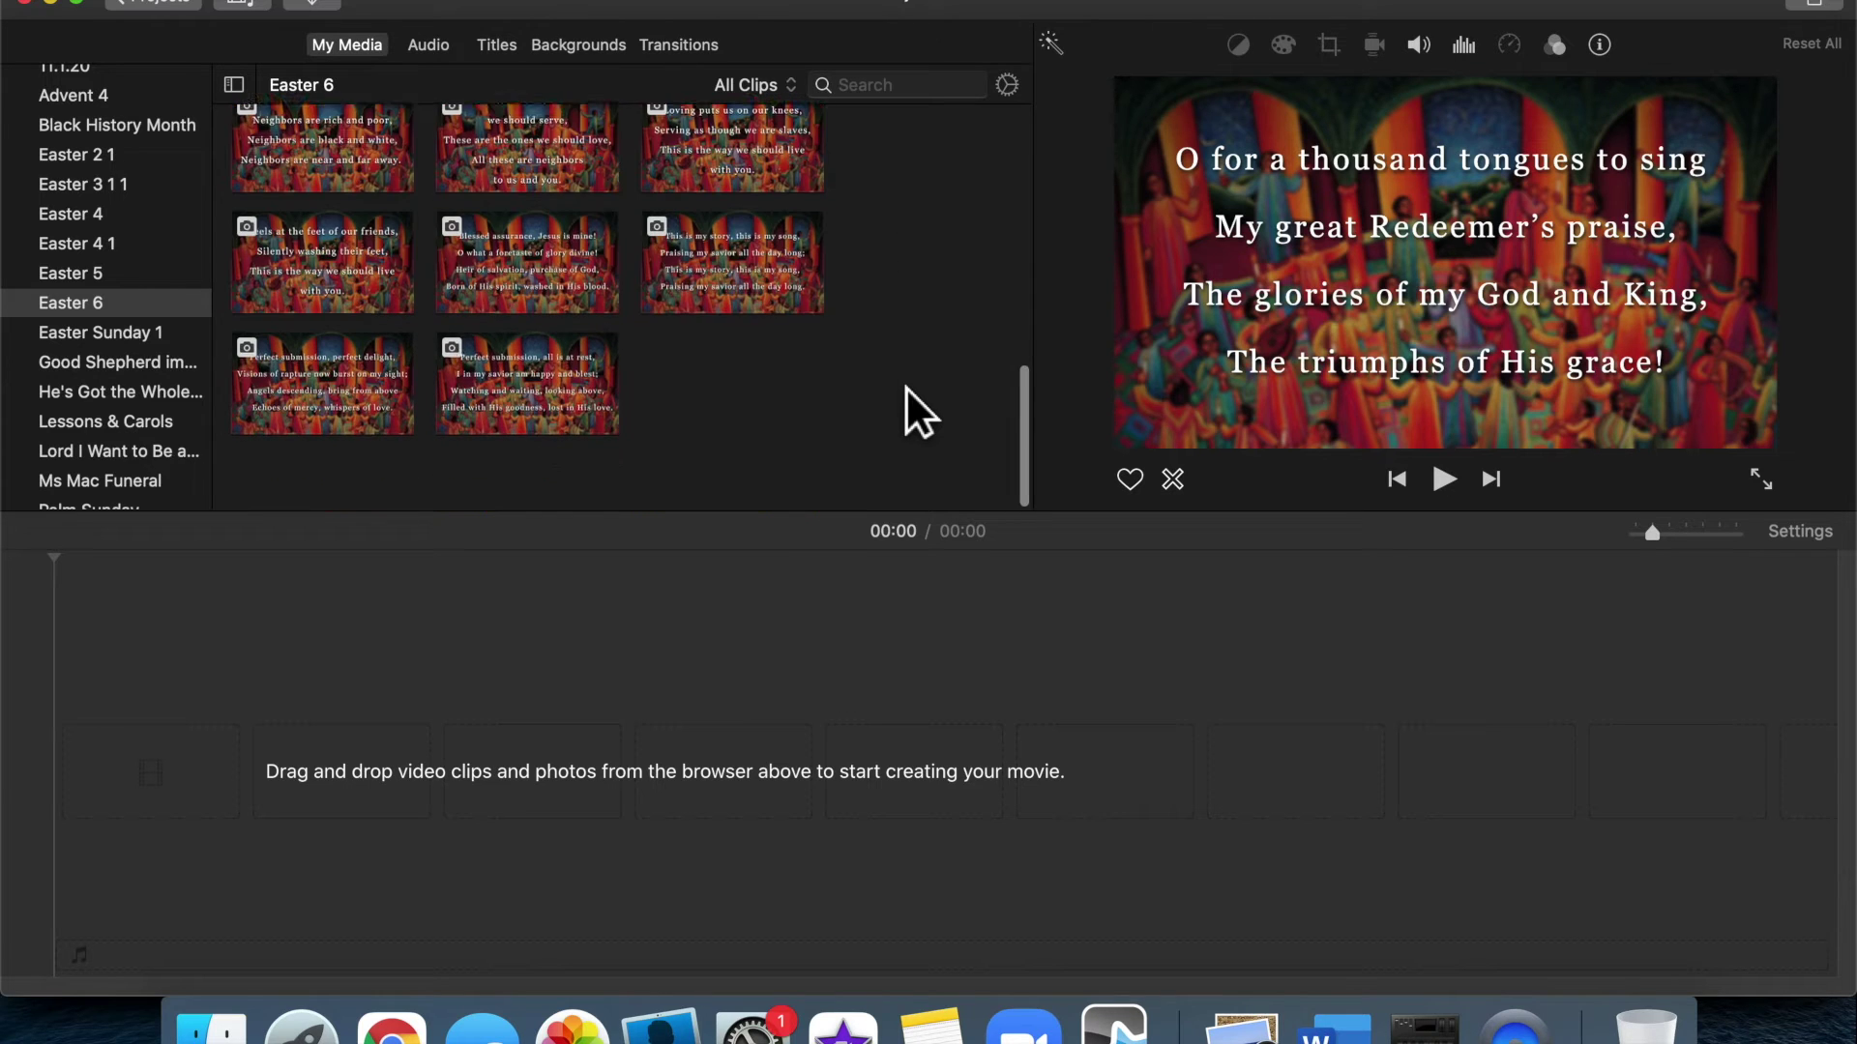
{"action": "left_click", "coordinate": [351, 310]}
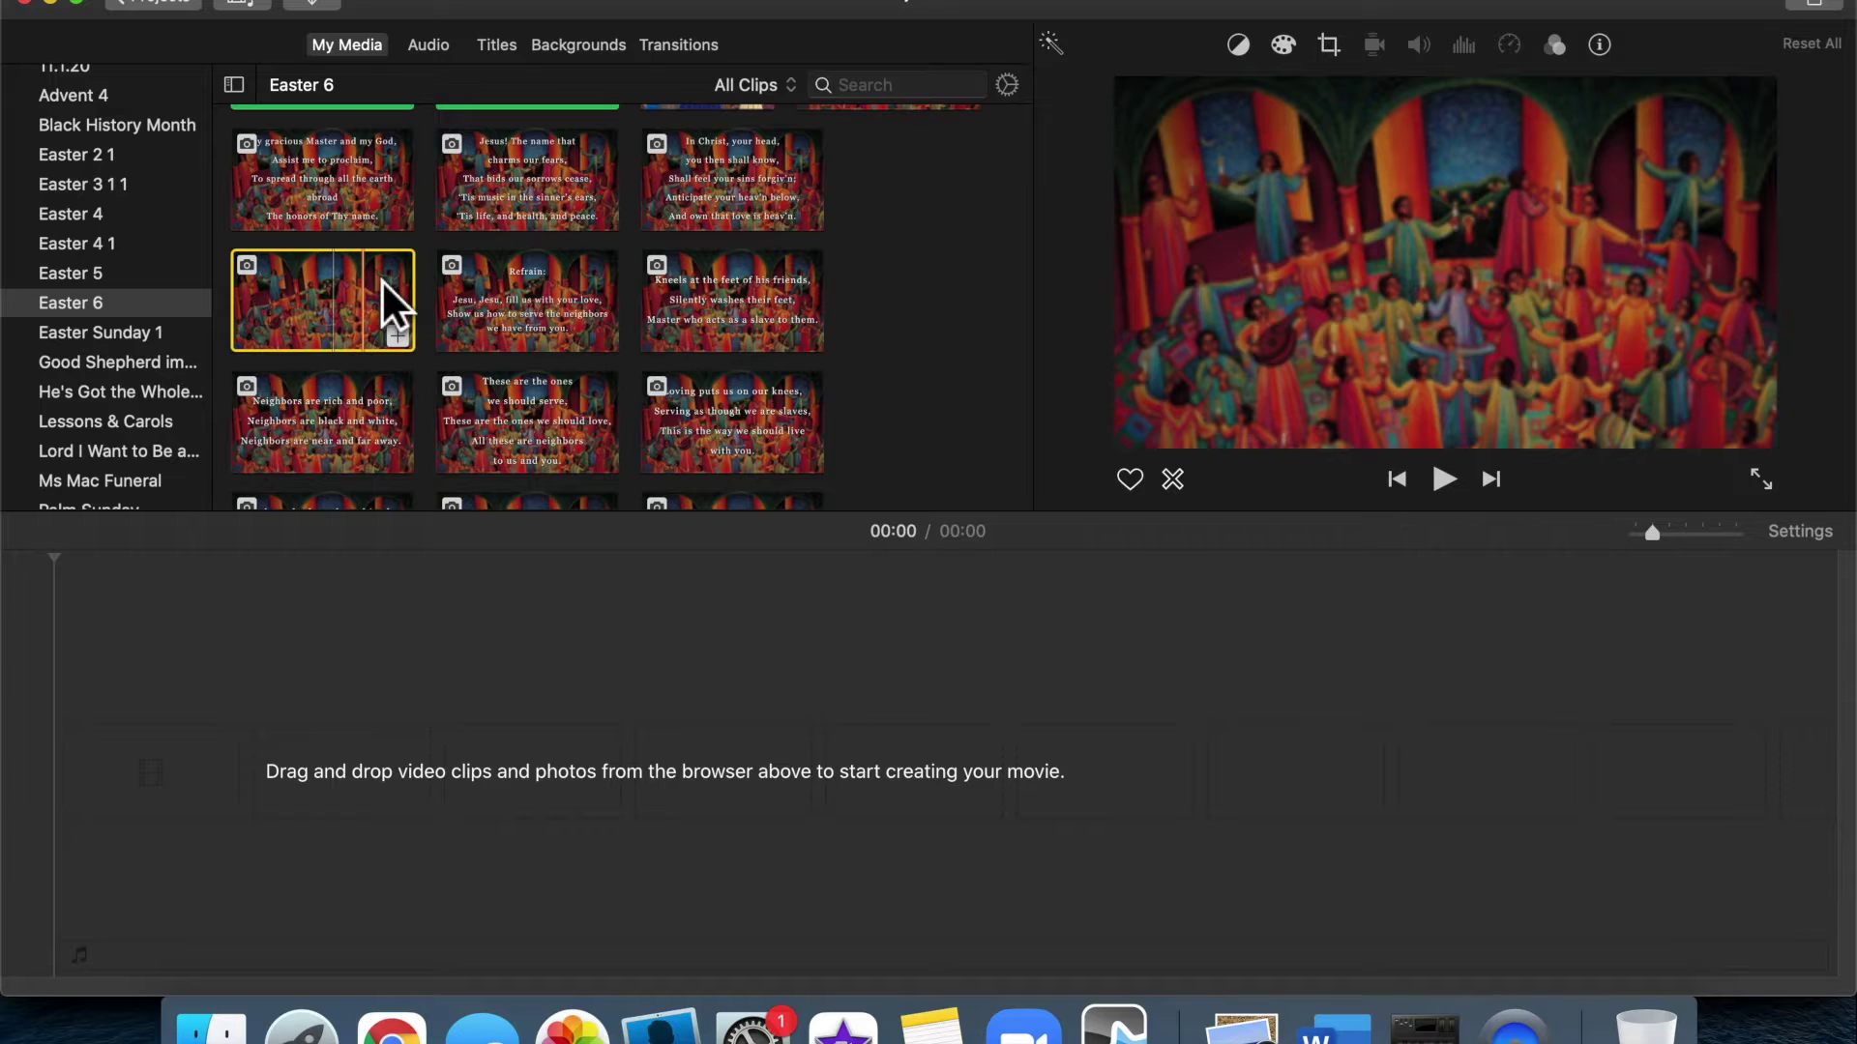
{"action": "left_click", "coordinate": [890, 89]}
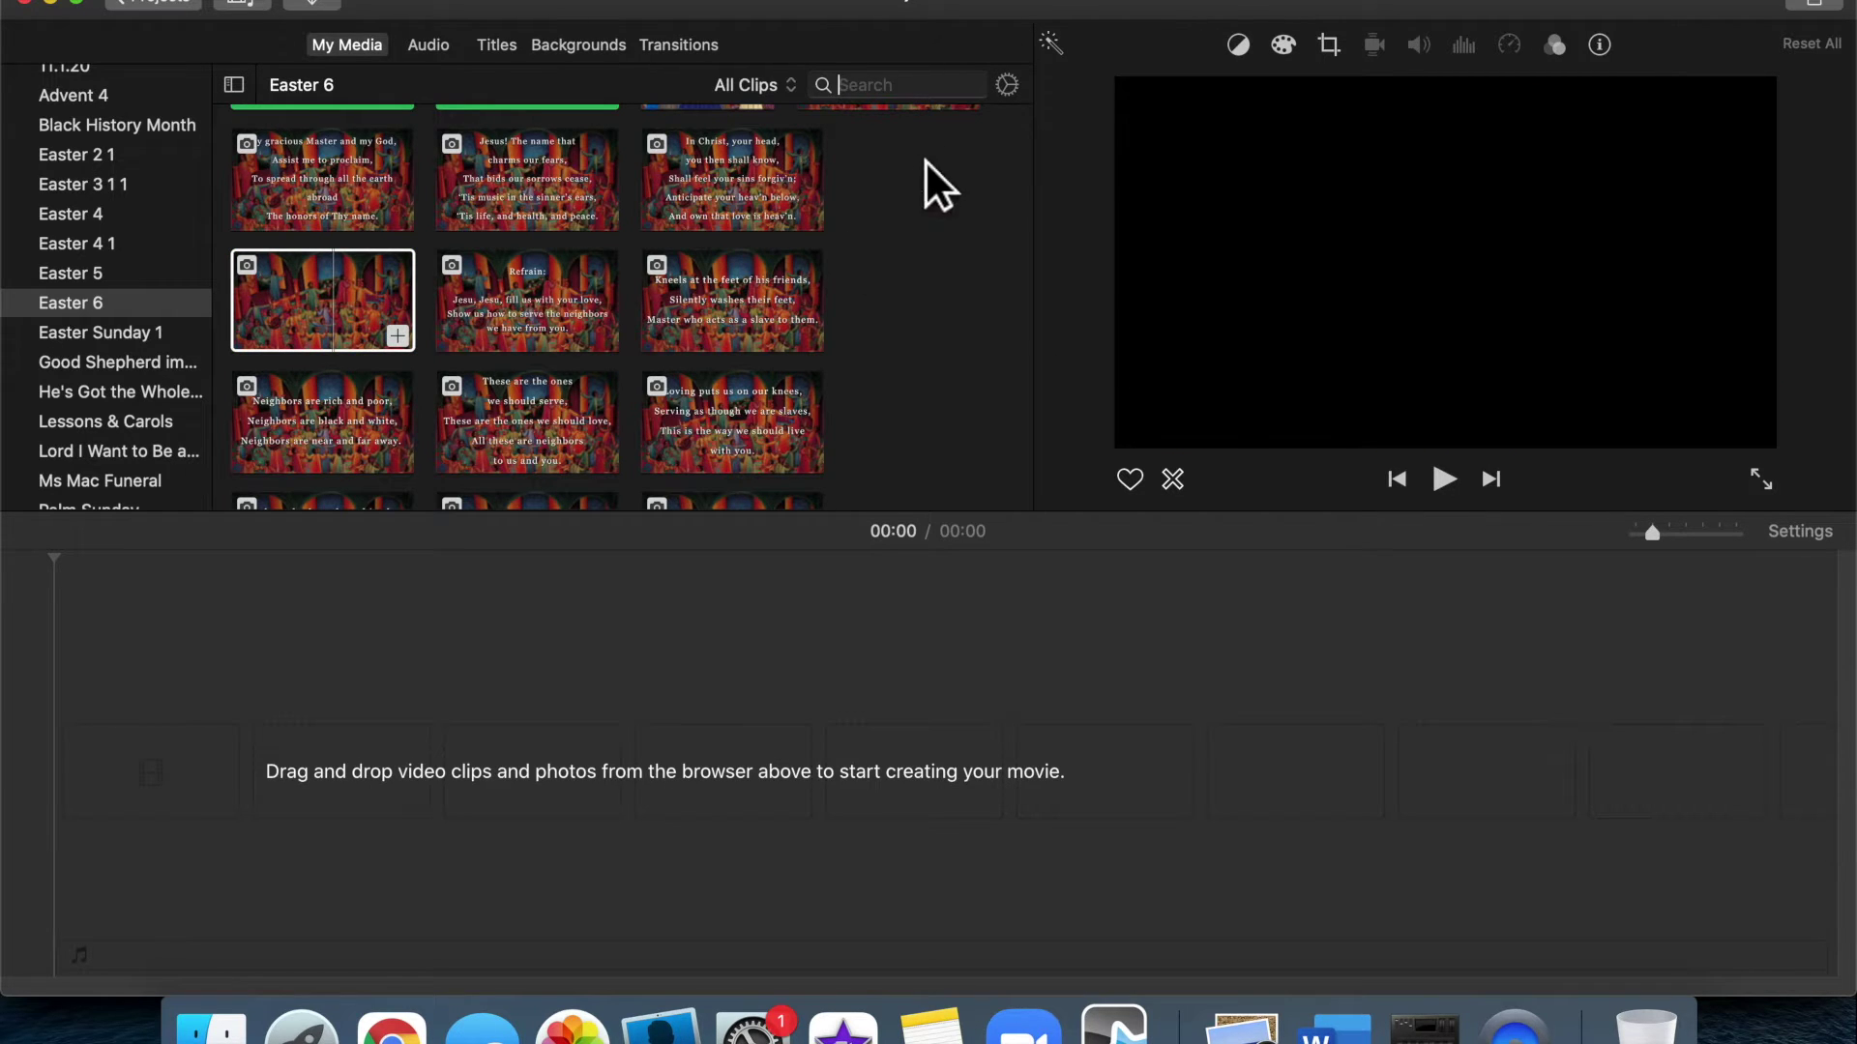
{"action": "type", "text": "blank slide"}
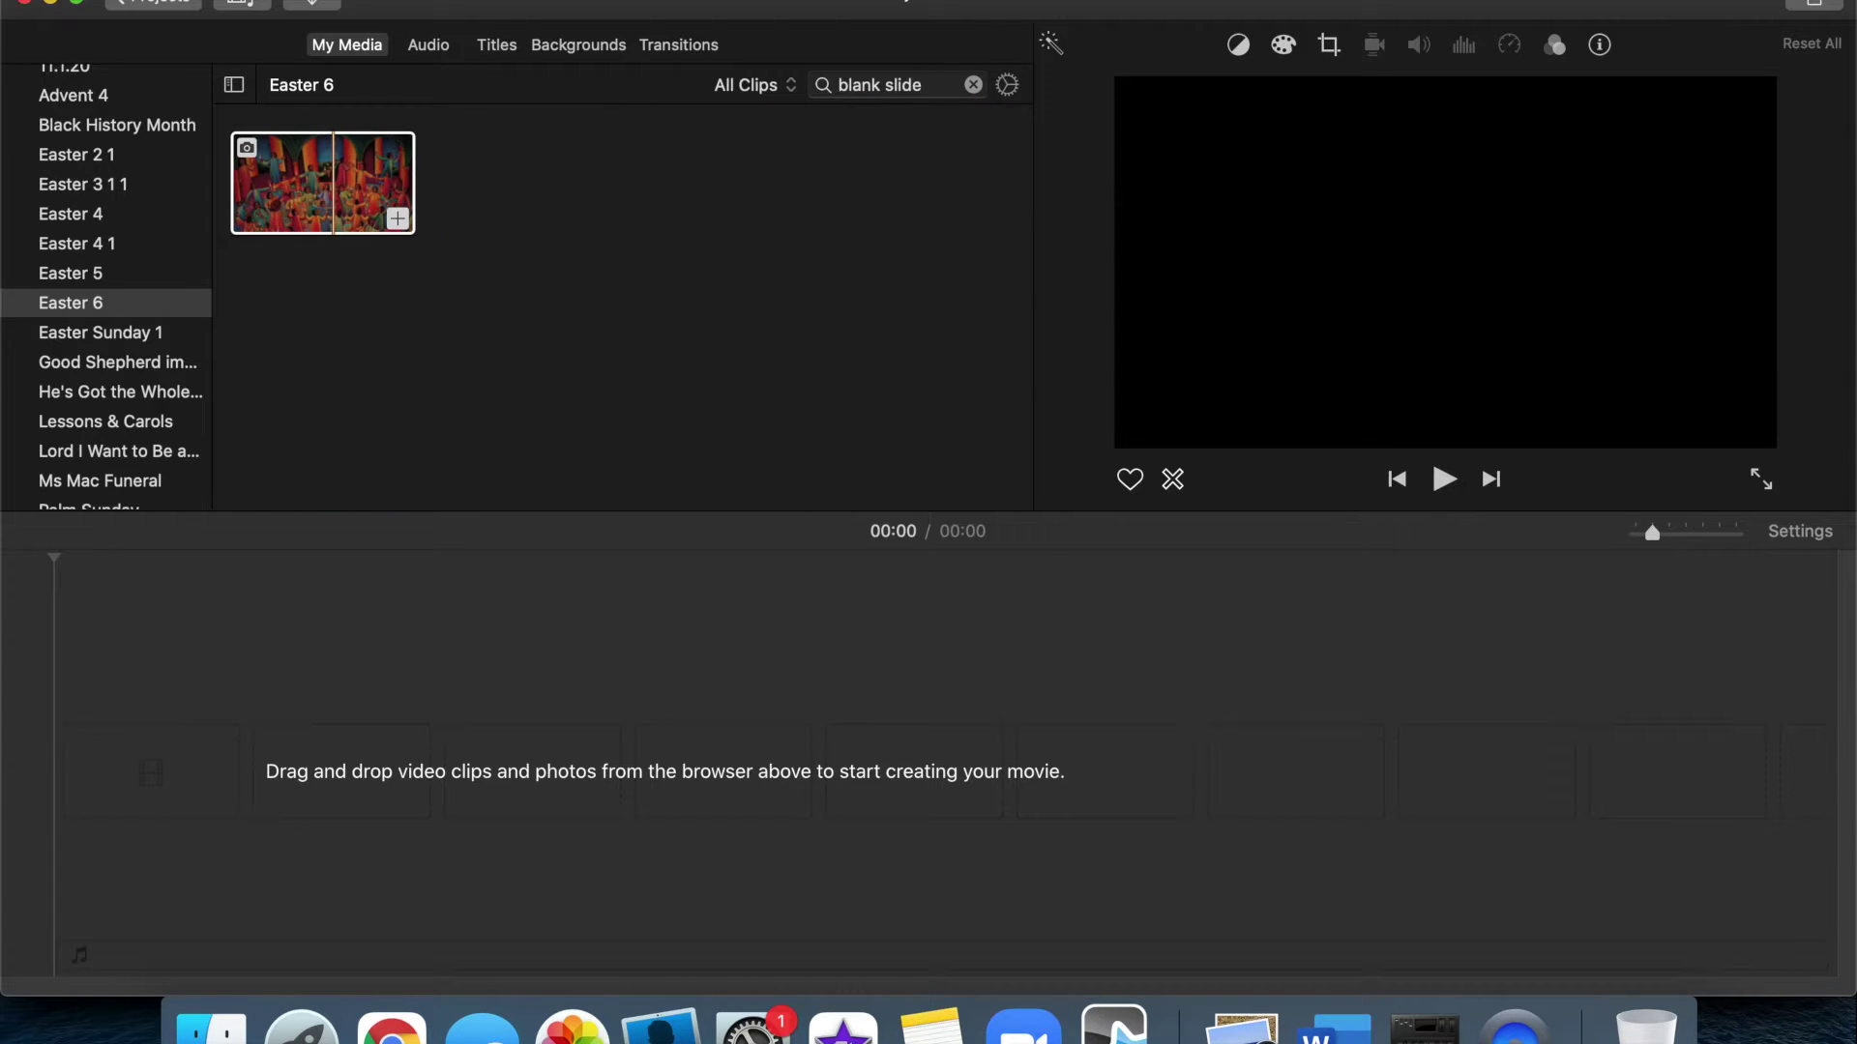
{"action": "left_click", "coordinate": [325, 182]}
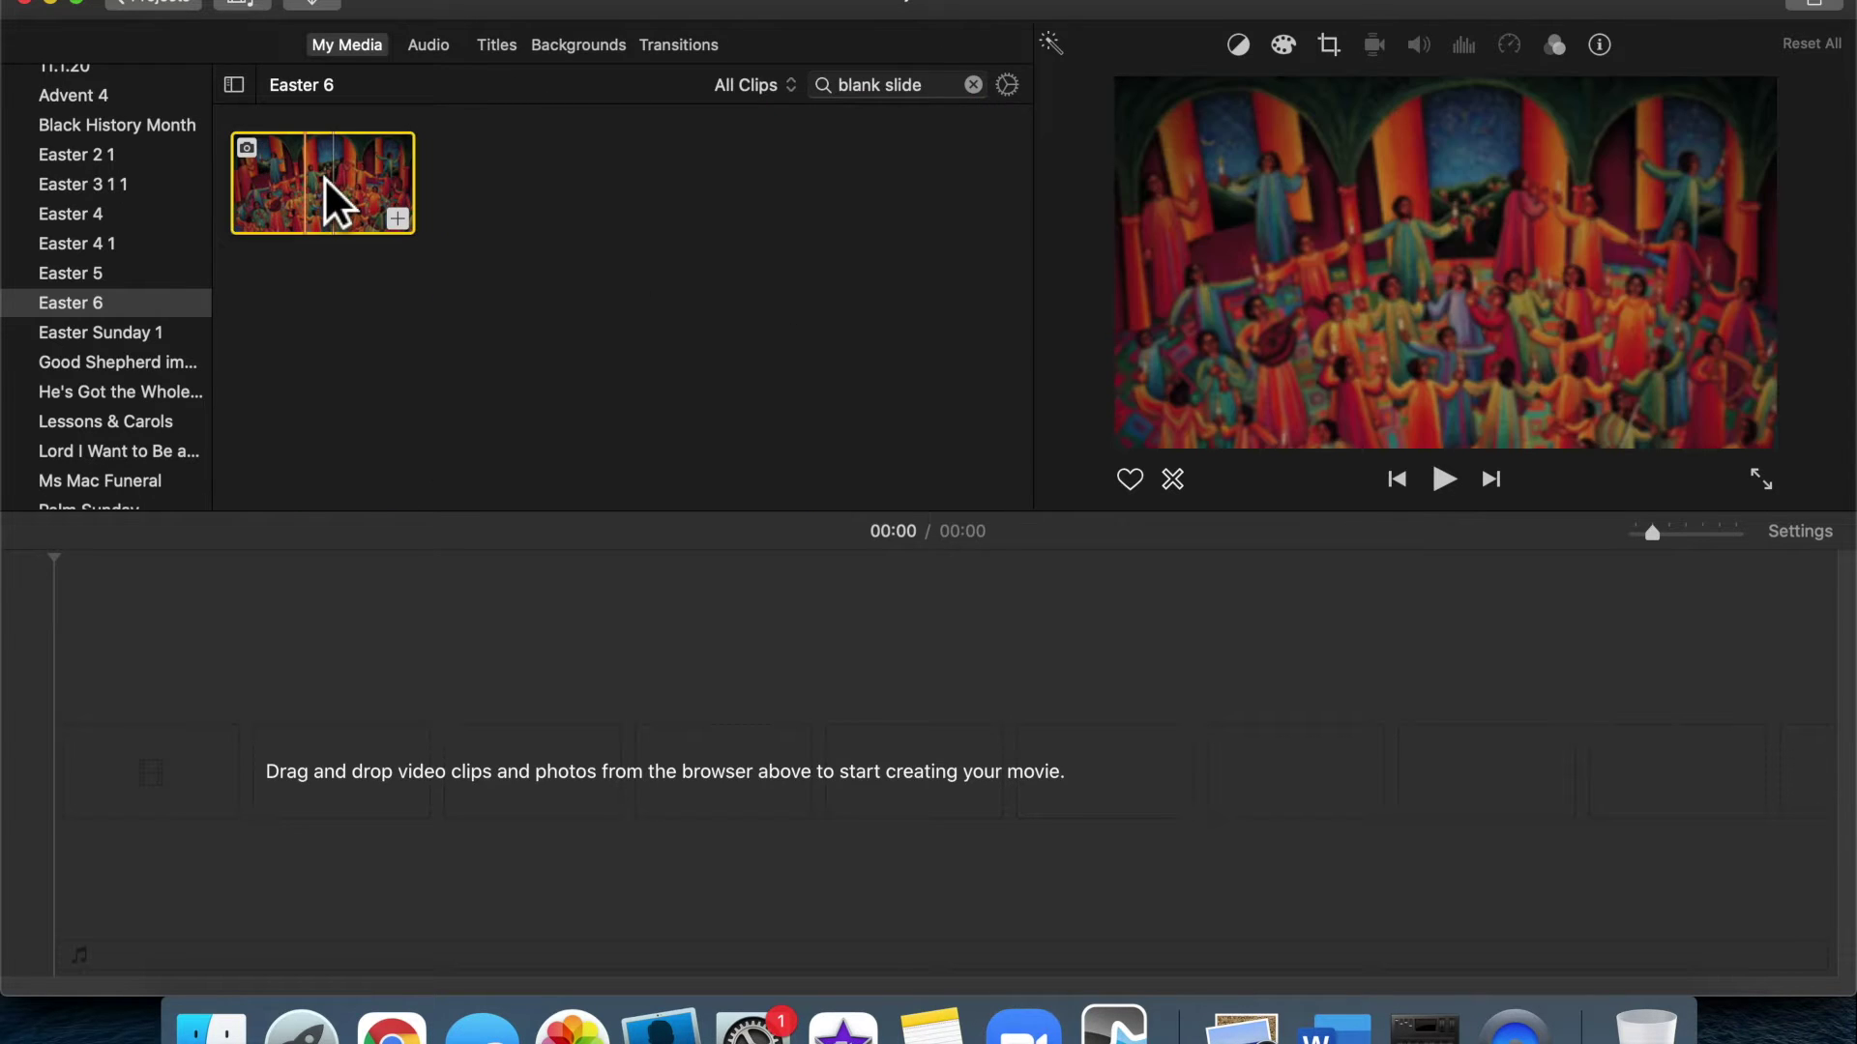
{"action": "left_click_drag", "start_coordinate": [323, 177], "coordinate": [298, 817]}
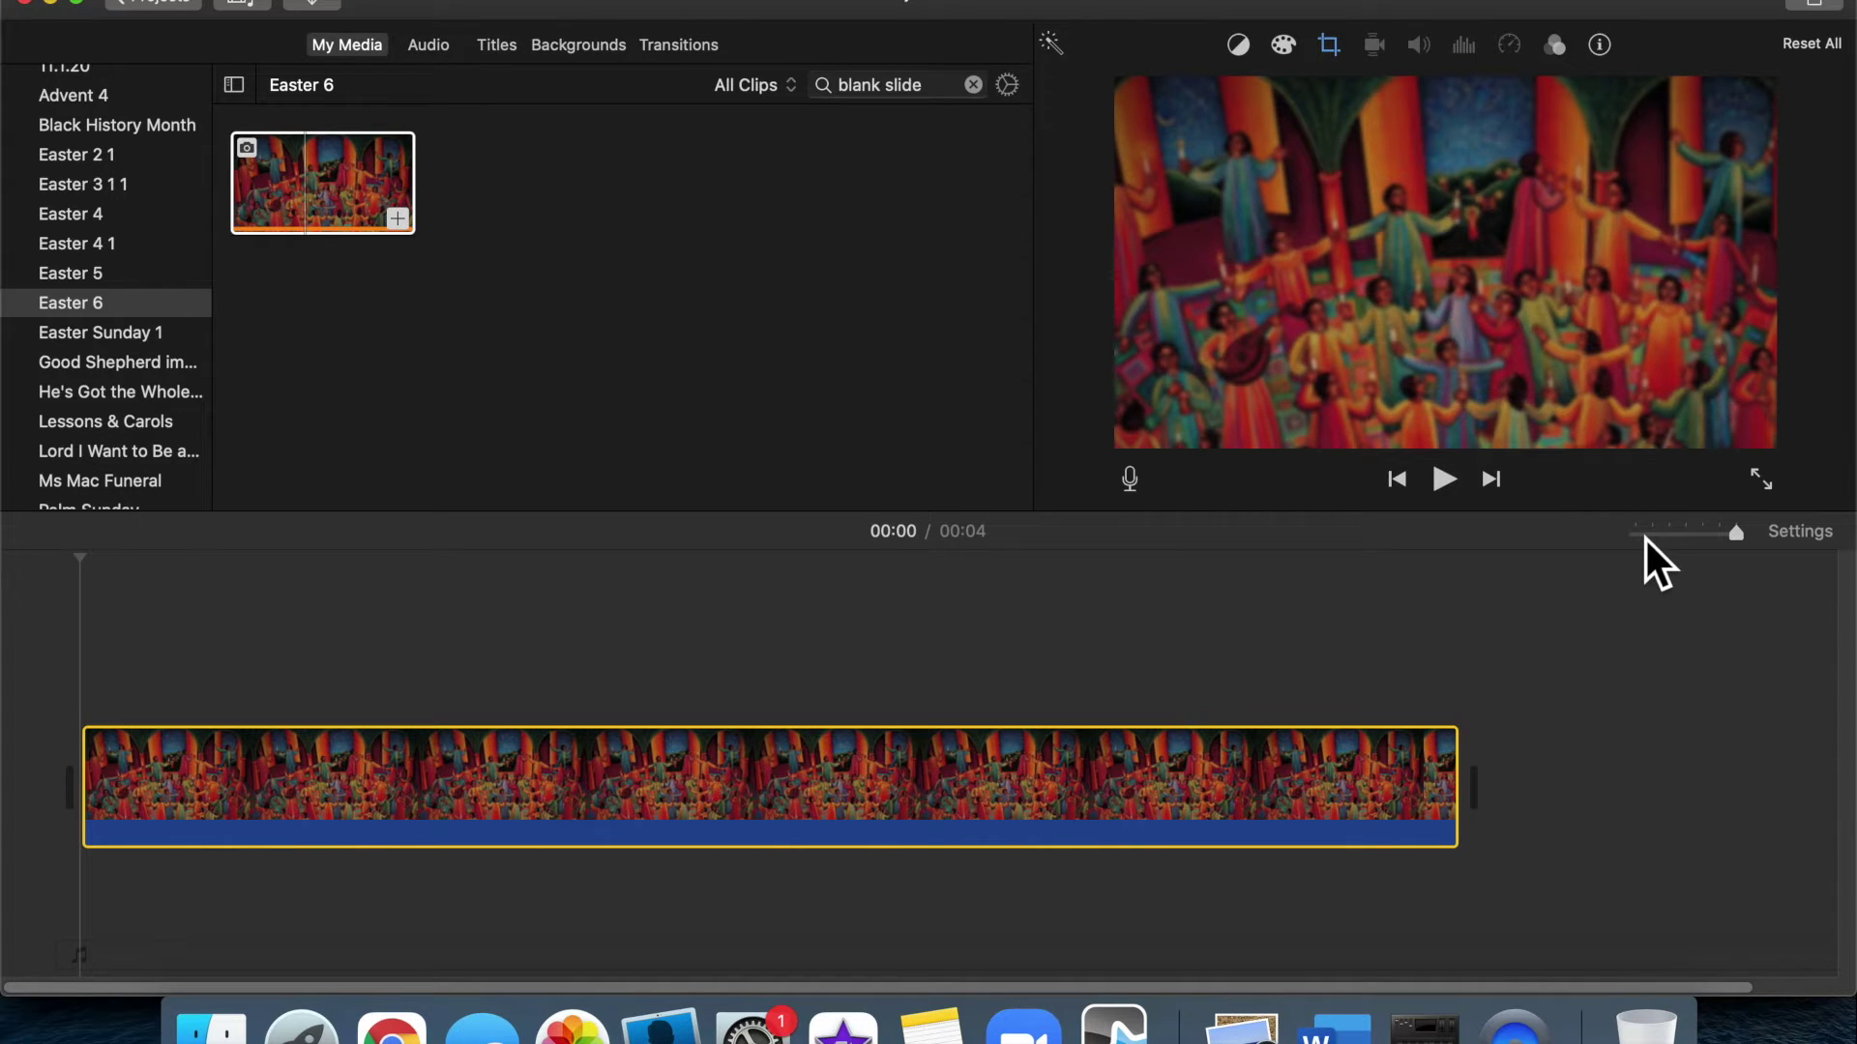
Stretch the painting clip to about two minutes so the project runs 2:02
{"action": "left_click", "coordinate": [1644, 533]}
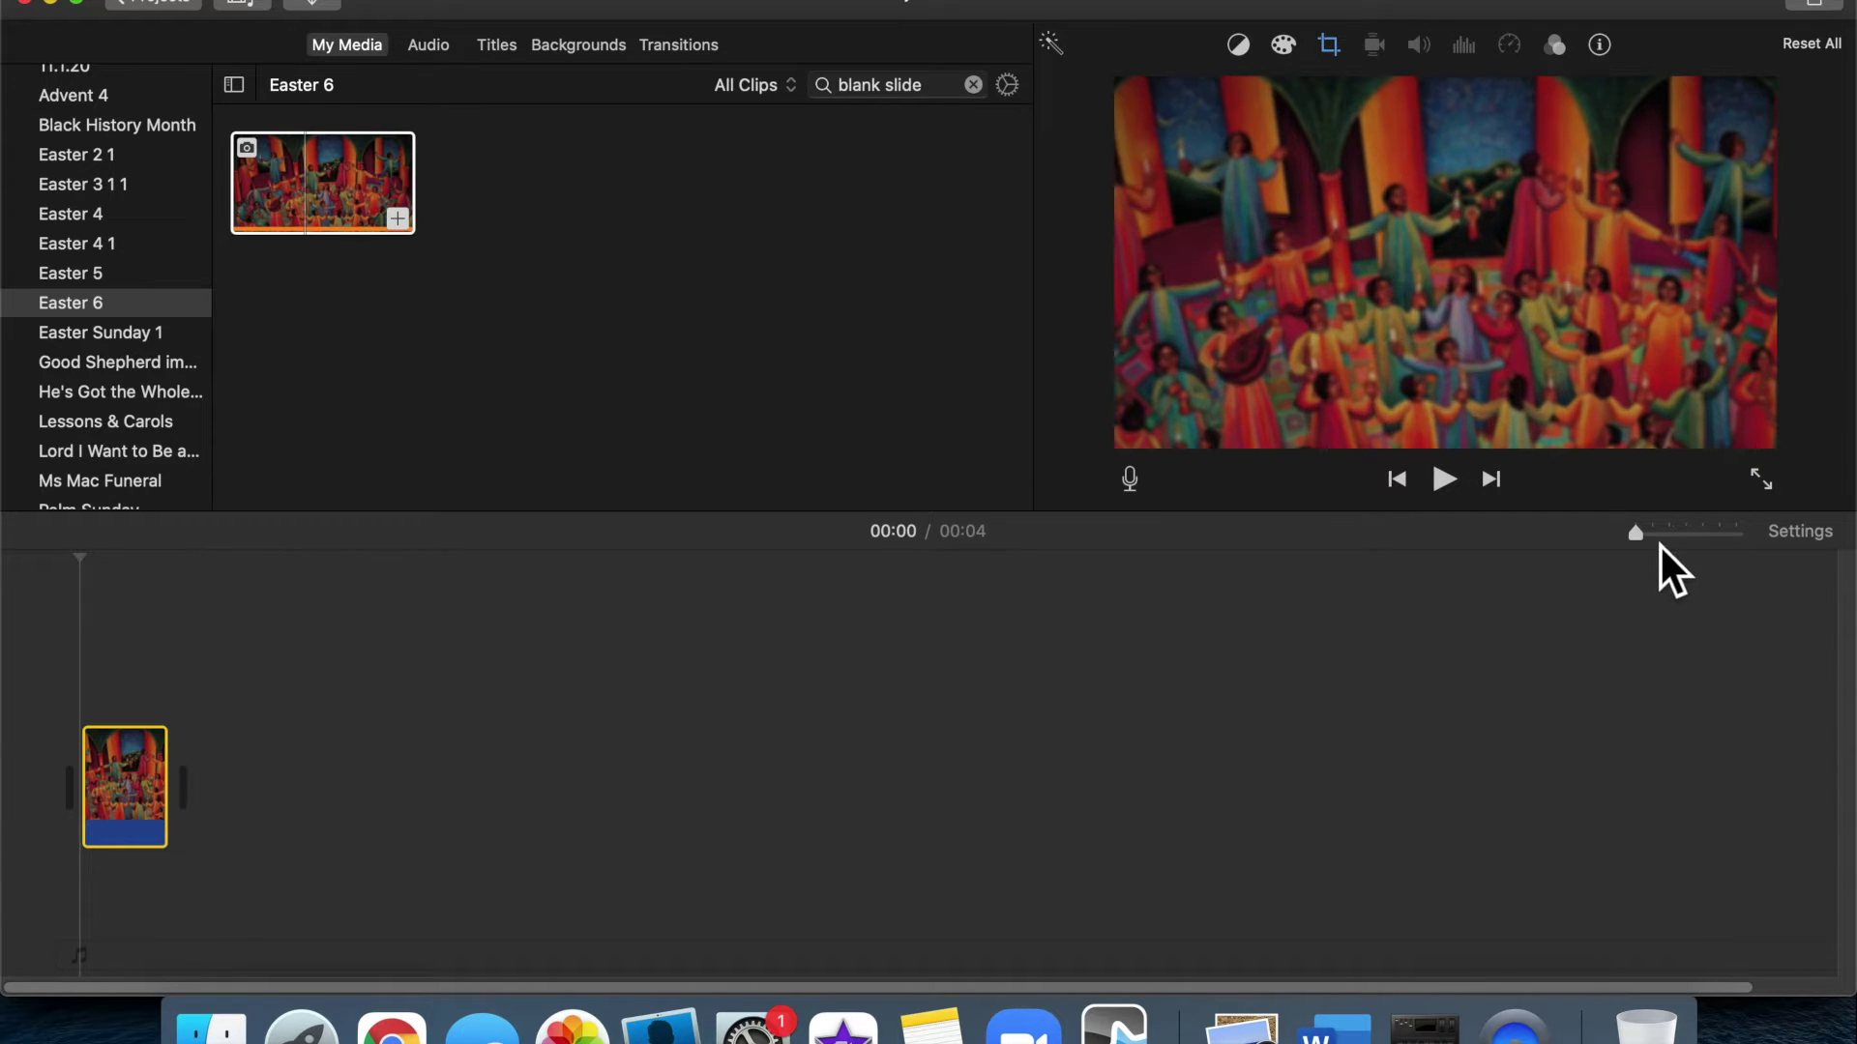
{"action": "left_click", "coordinate": [1659, 539]}
{"action": "left_click", "coordinate": [1692, 543]}
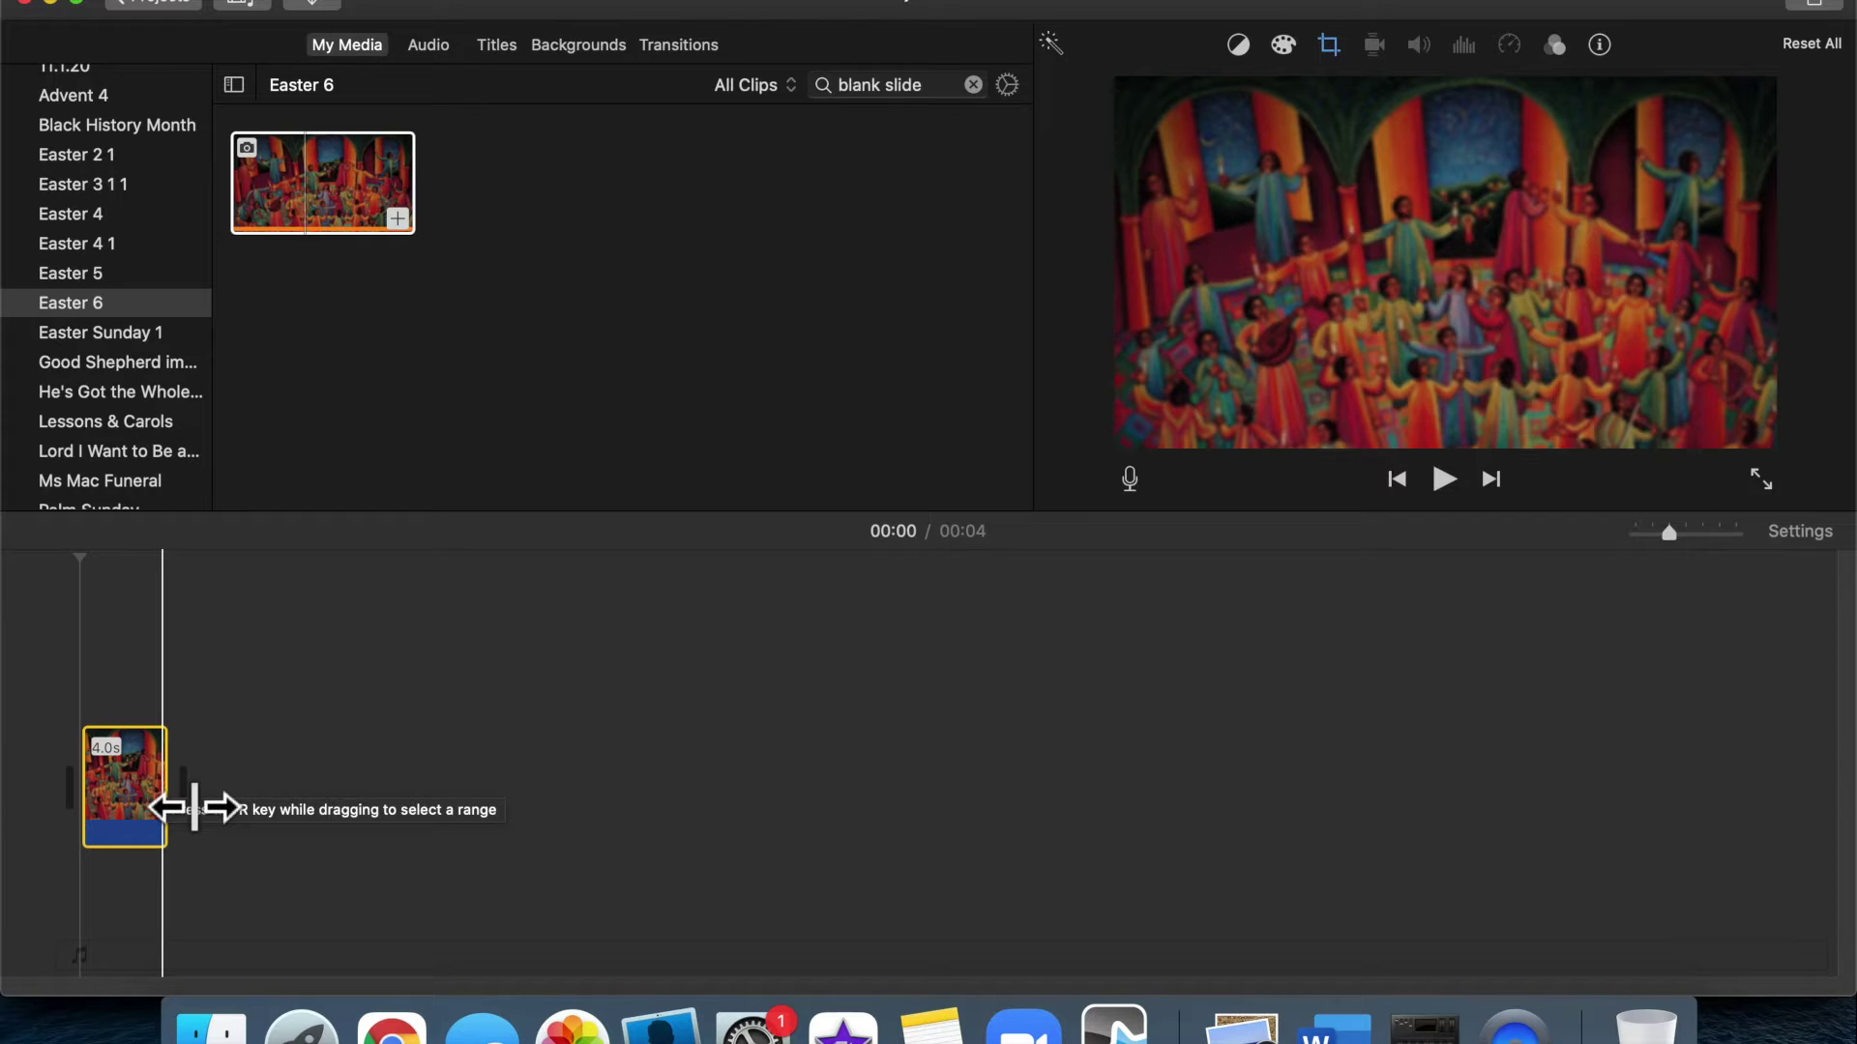
{"action": "left_click_drag", "start_coordinate": [194, 807], "coordinate": [1010, 788]}
{"action": "scroll", "coordinate": [1011, 789], "scroll_direction": "right", "scroll_amount": 4}
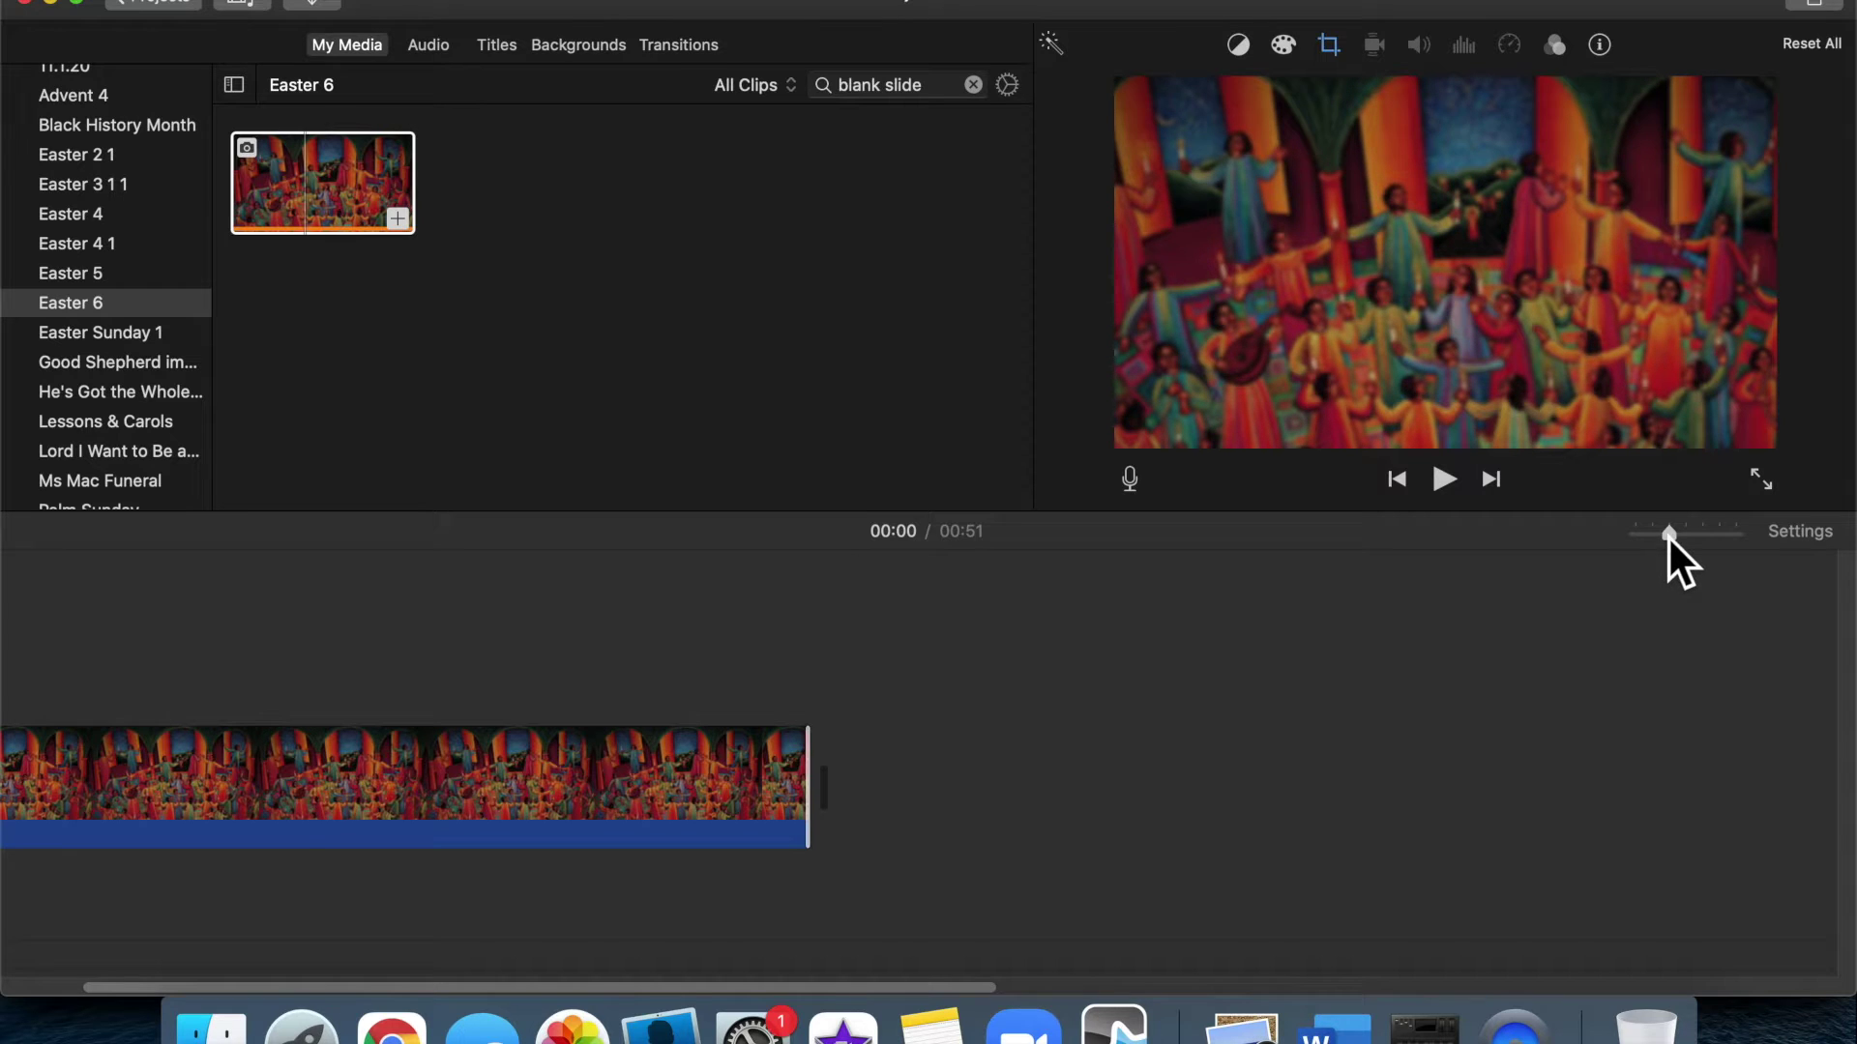
{"action": "key", "text": "super+minus"}
{"action": "scroll", "coordinate": [639, 796], "scroll_direction": "left", "scroll_amount": 2}
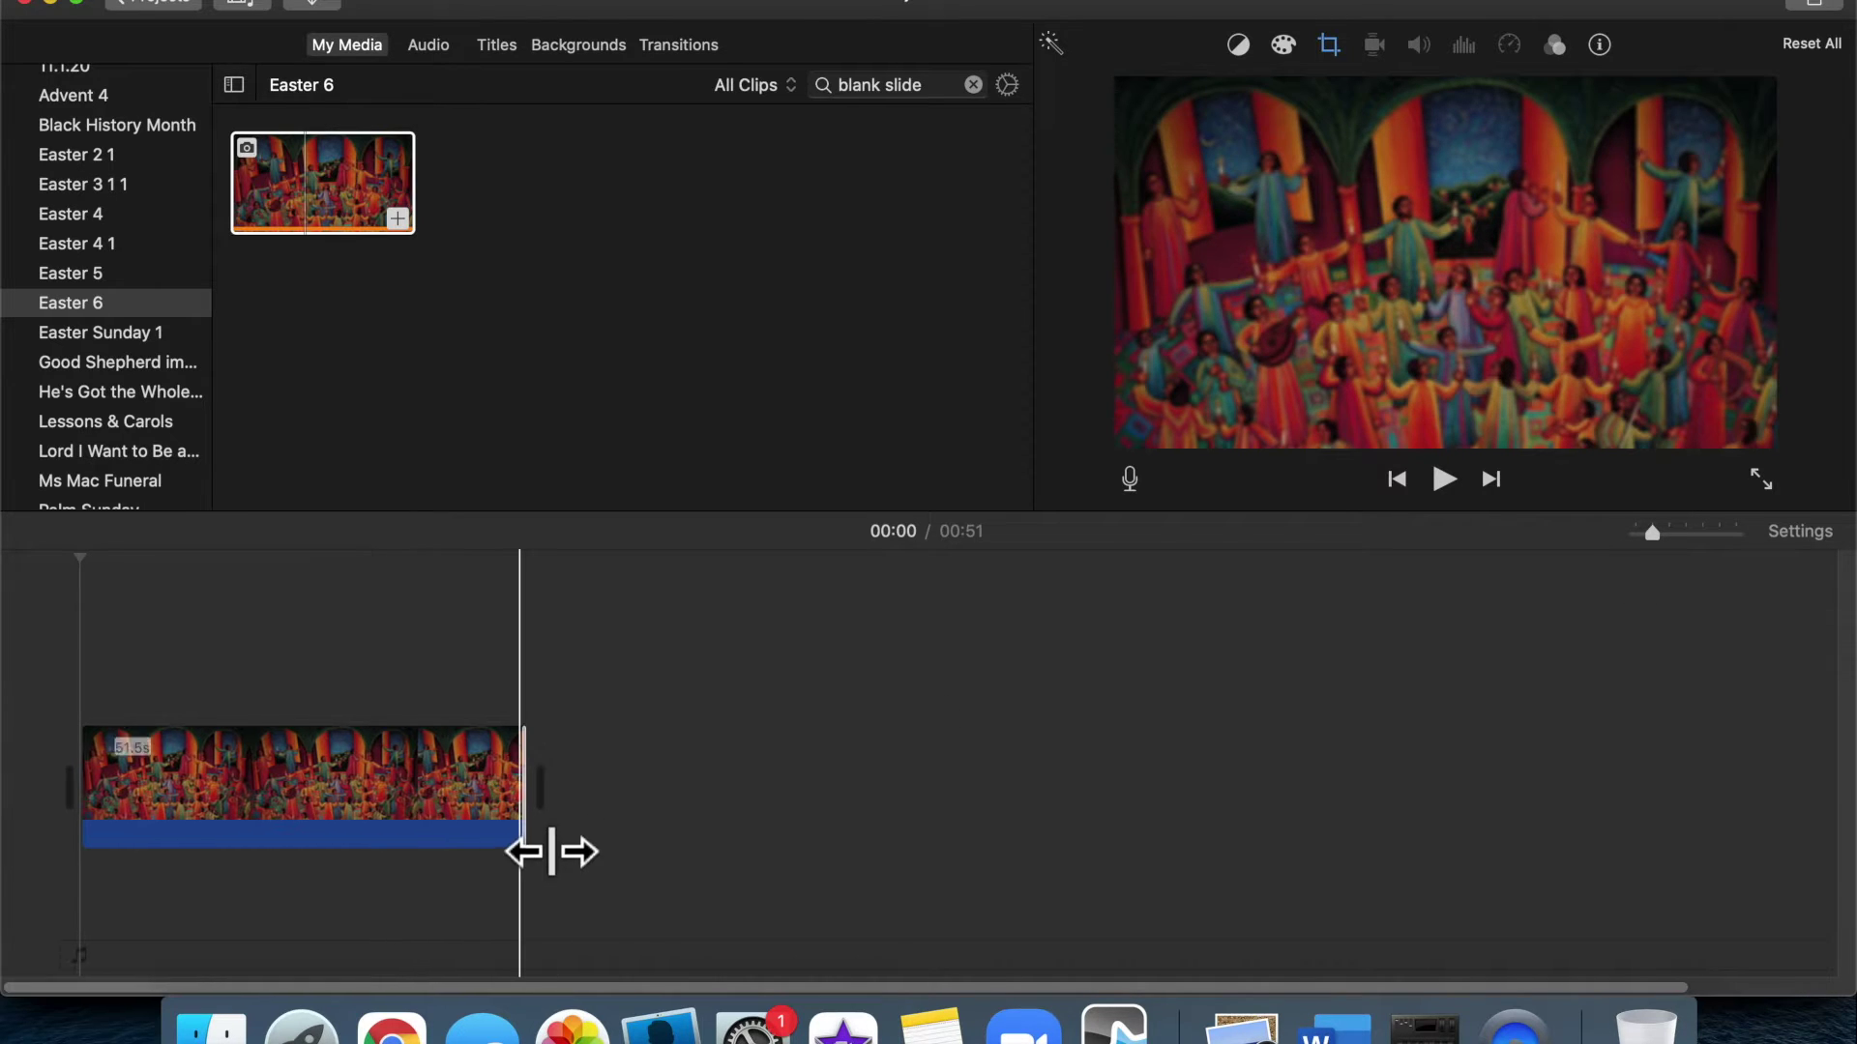
{"action": "left_click_drag", "start_coordinate": [551, 851], "coordinate": [672, 847]}
{"action": "left_click_drag", "start_coordinate": [755, 848], "coordinate": [1169, 821]}
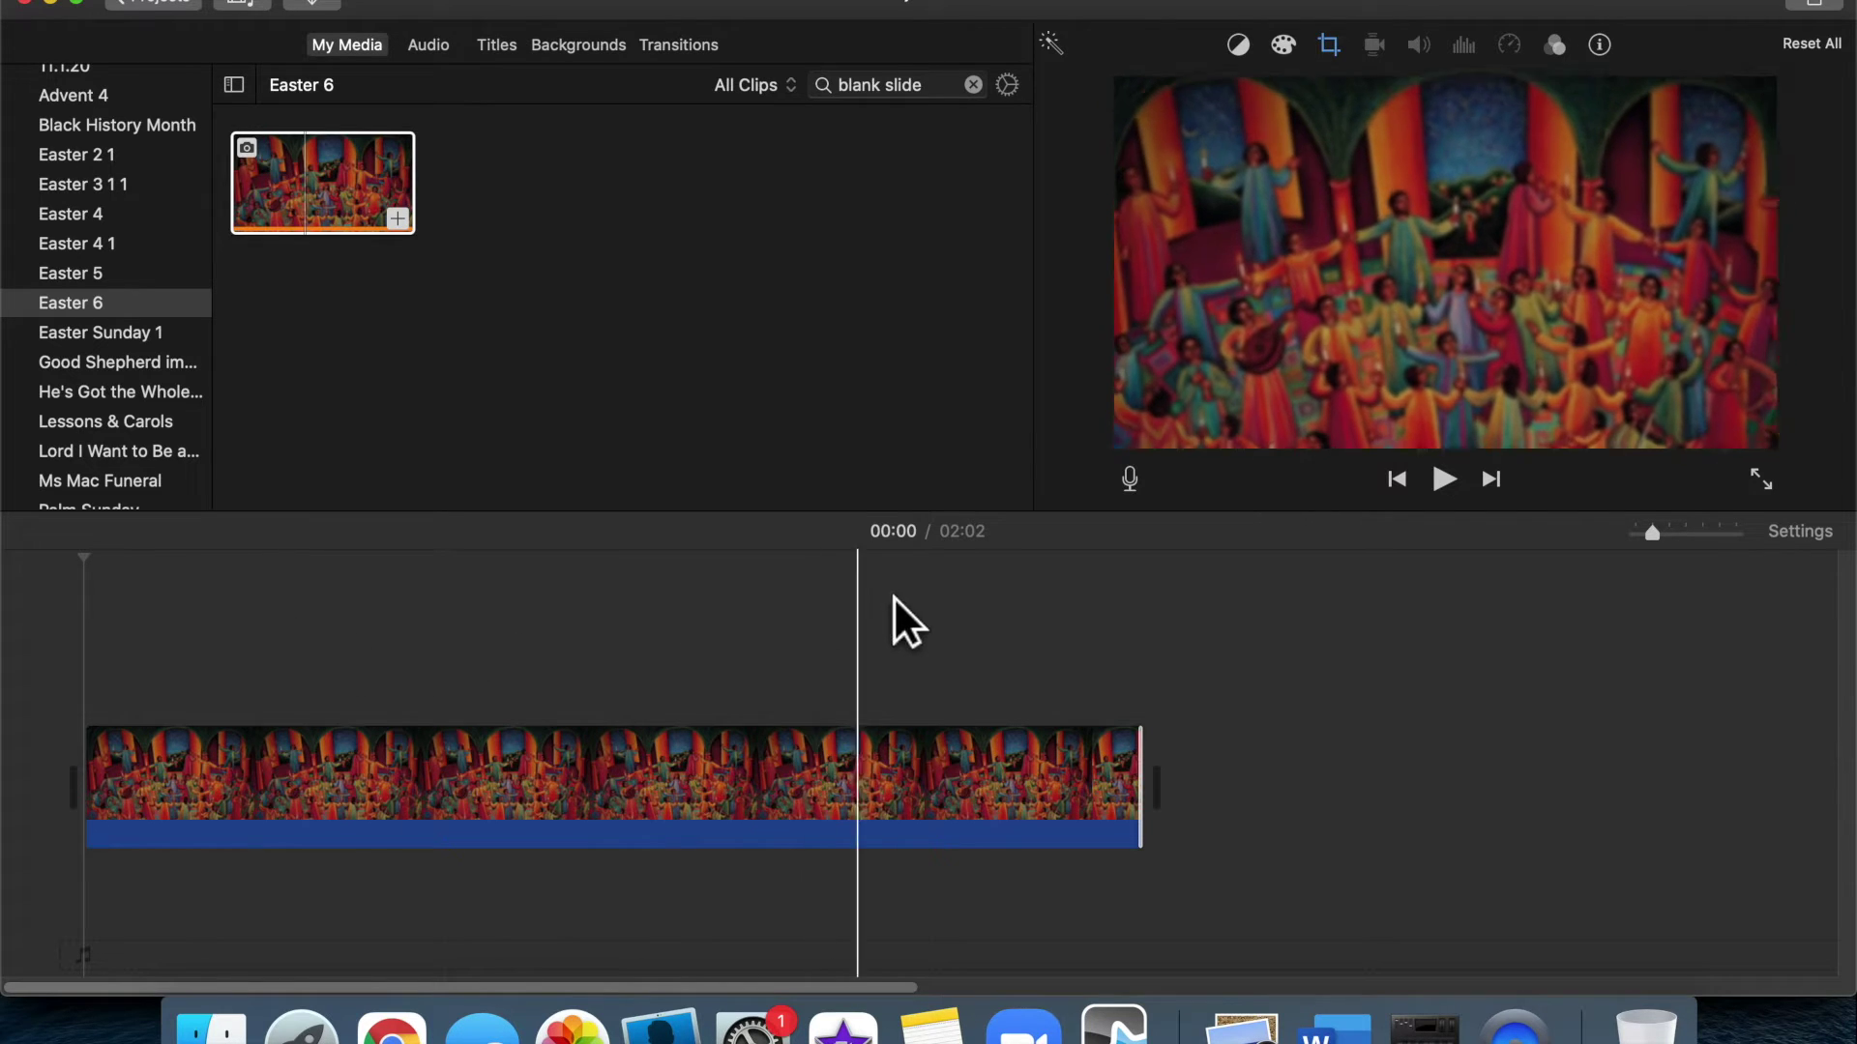
Play the project from the start to check it, then bring up the painting's crop options
{"action": "left_click", "coordinate": [110, 650]}
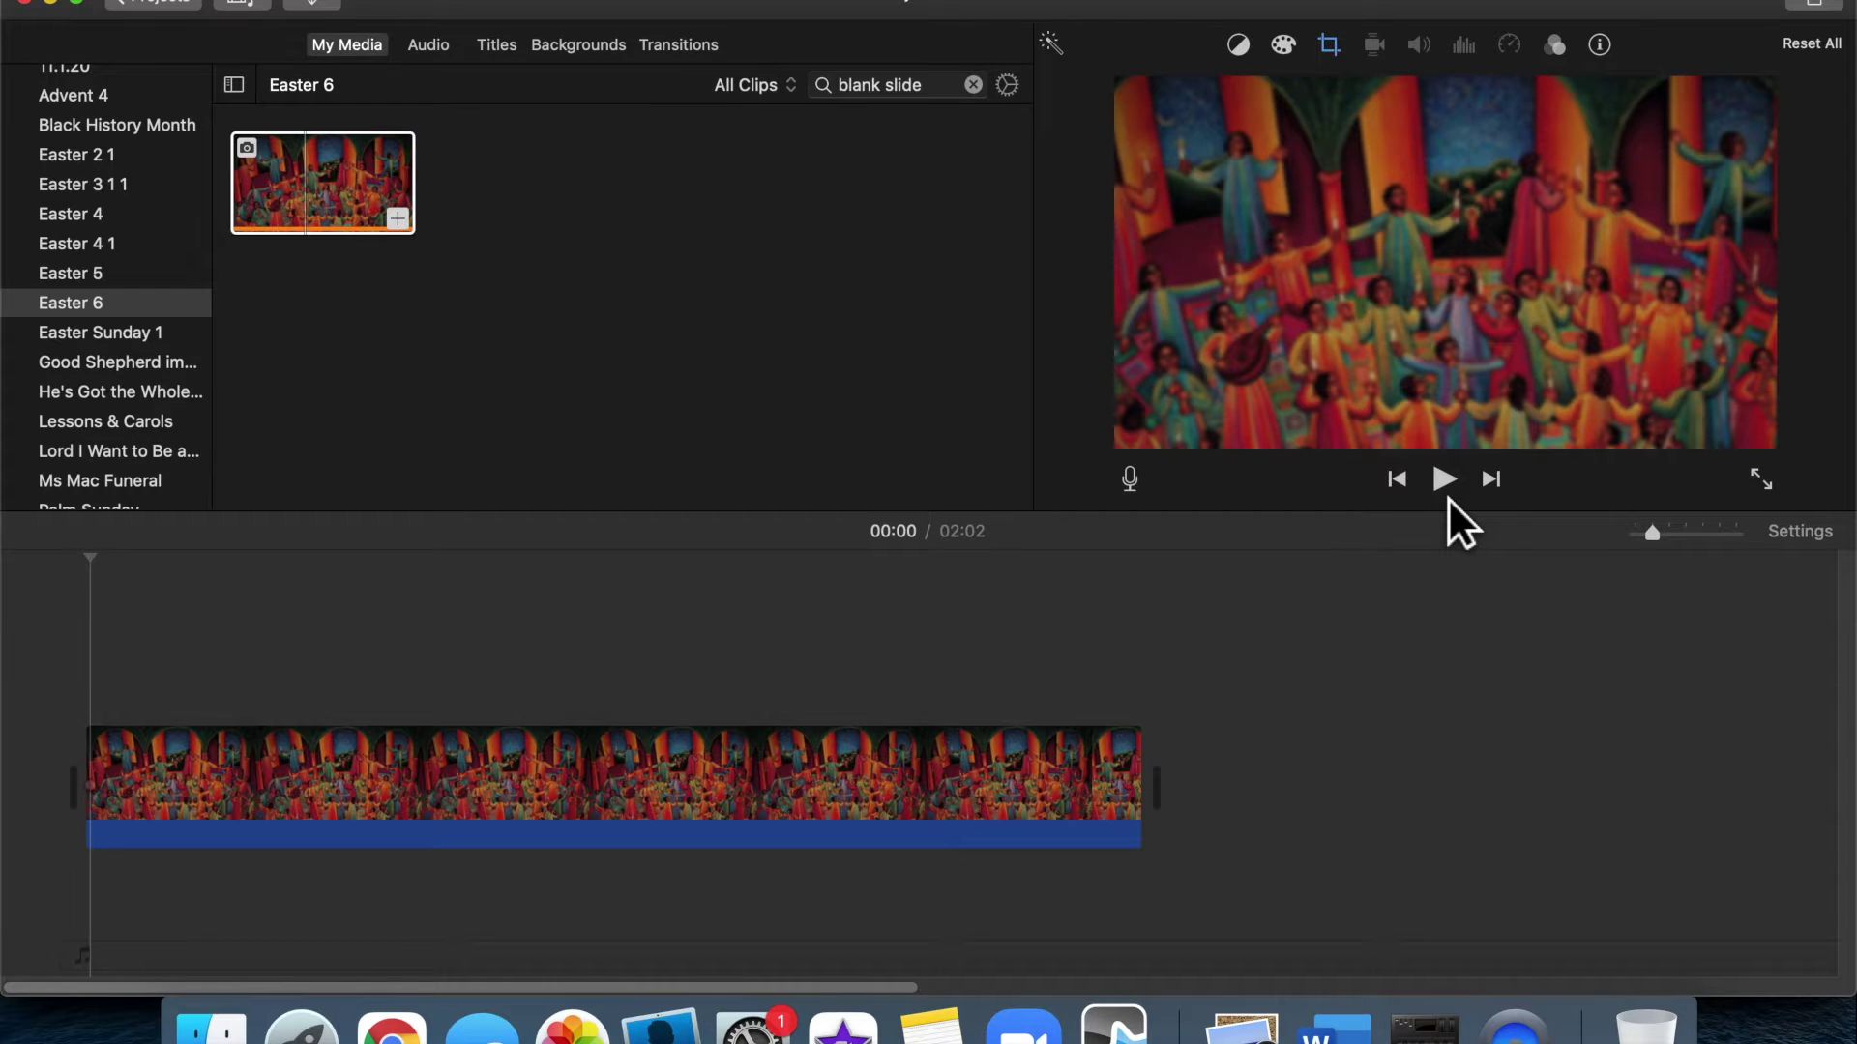
{"action": "left_click", "coordinate": [1455, 497]}
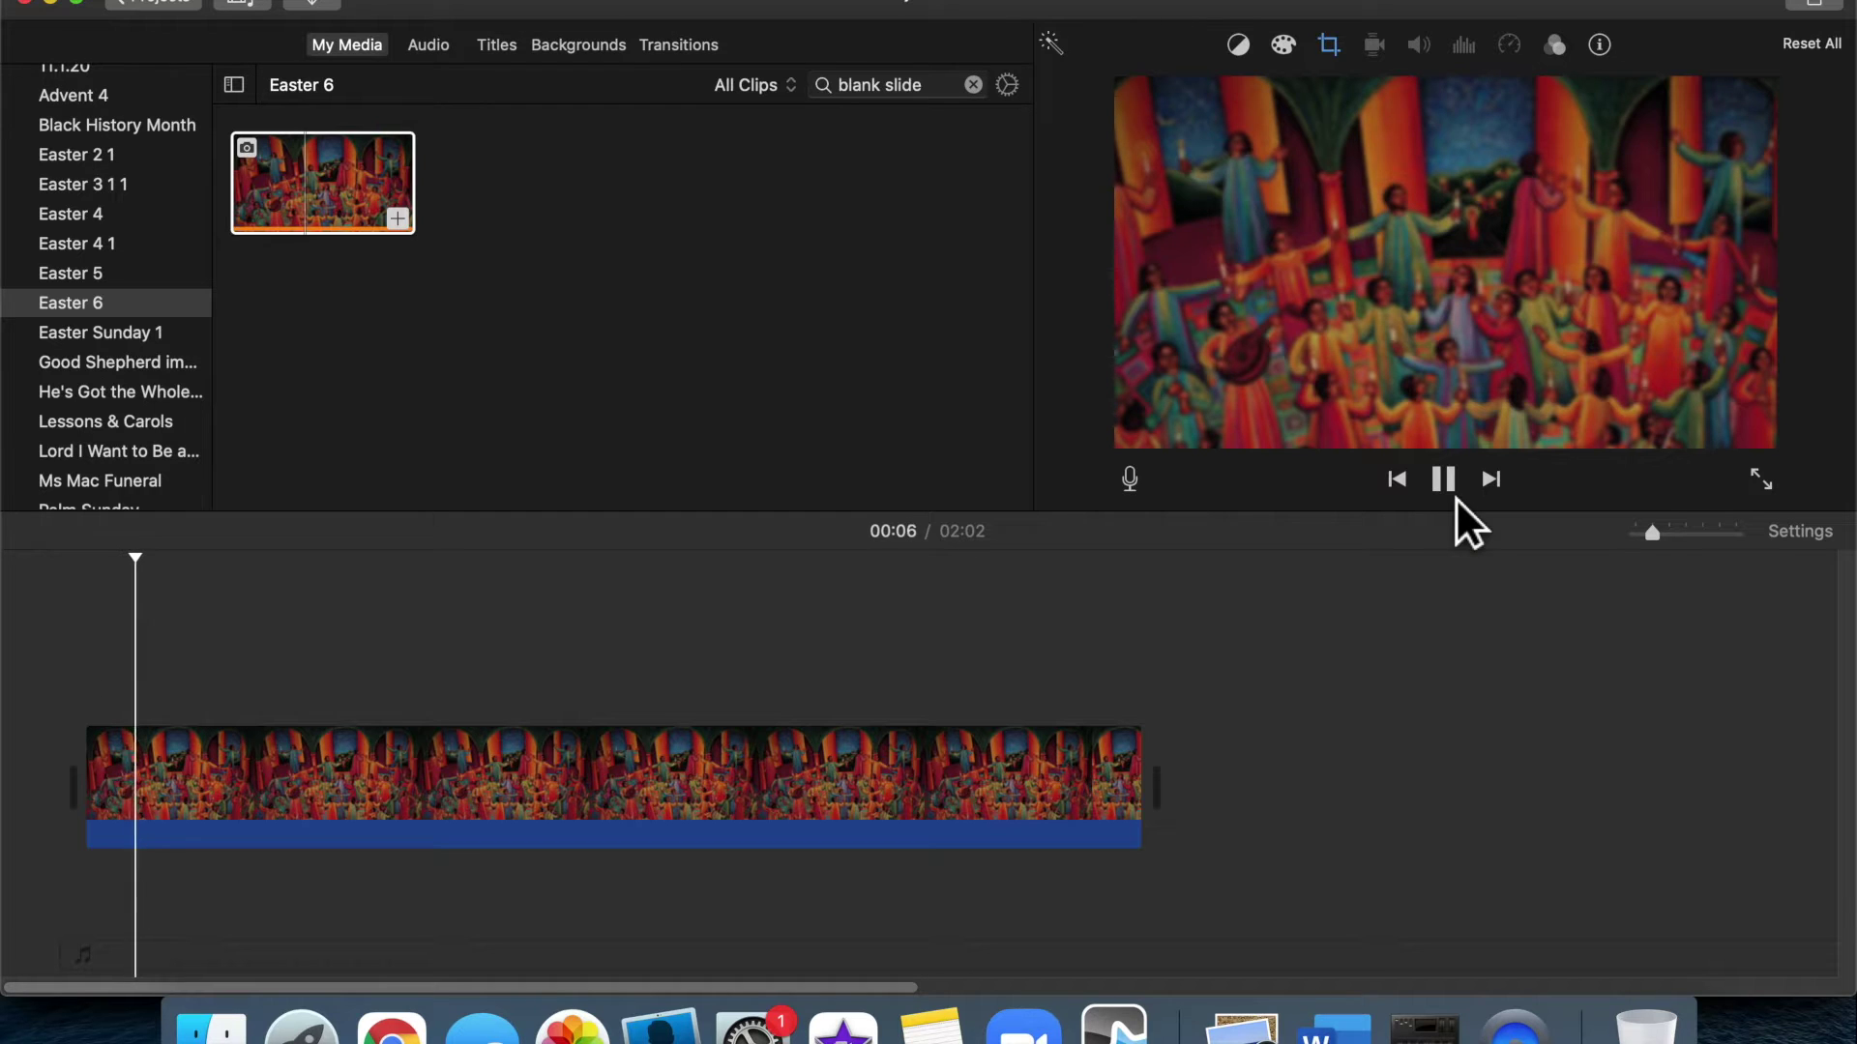
{"action": "left_click", "coordinate": [1455, 497]}
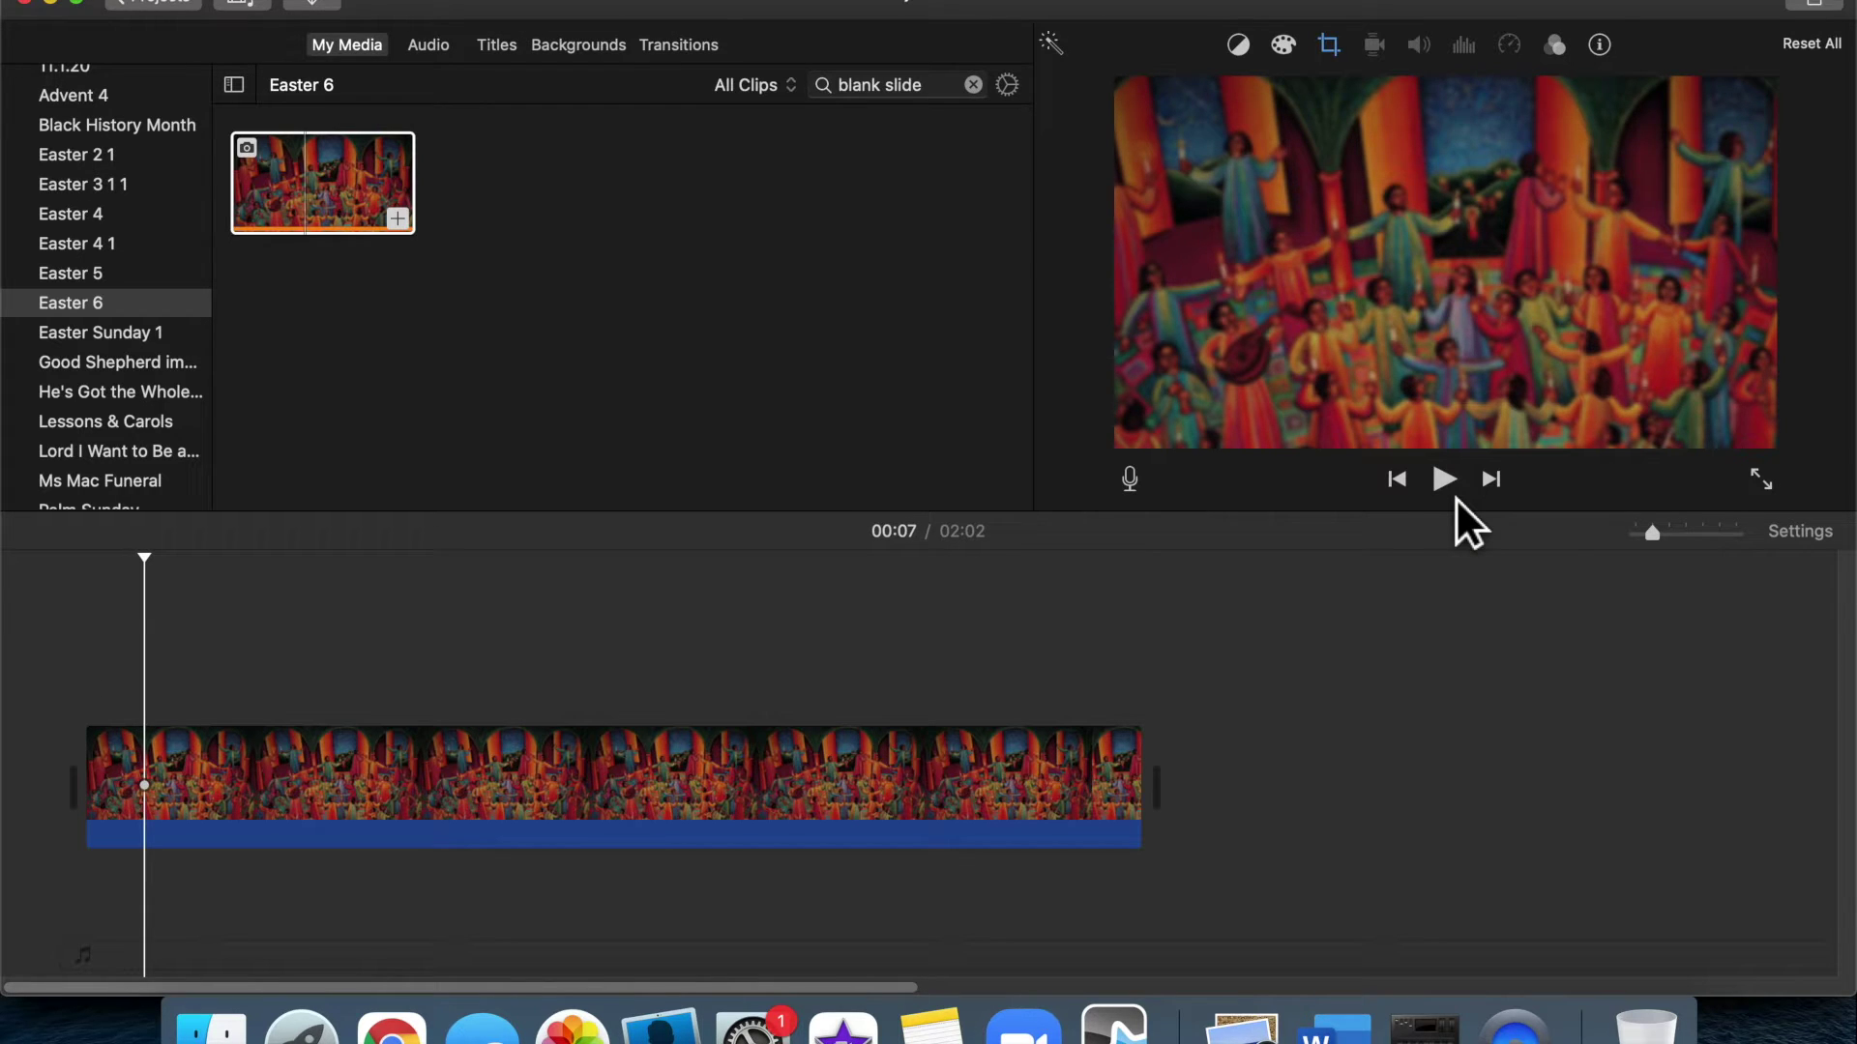
{"action": "left_click", "coordinate": [1454, 497]}
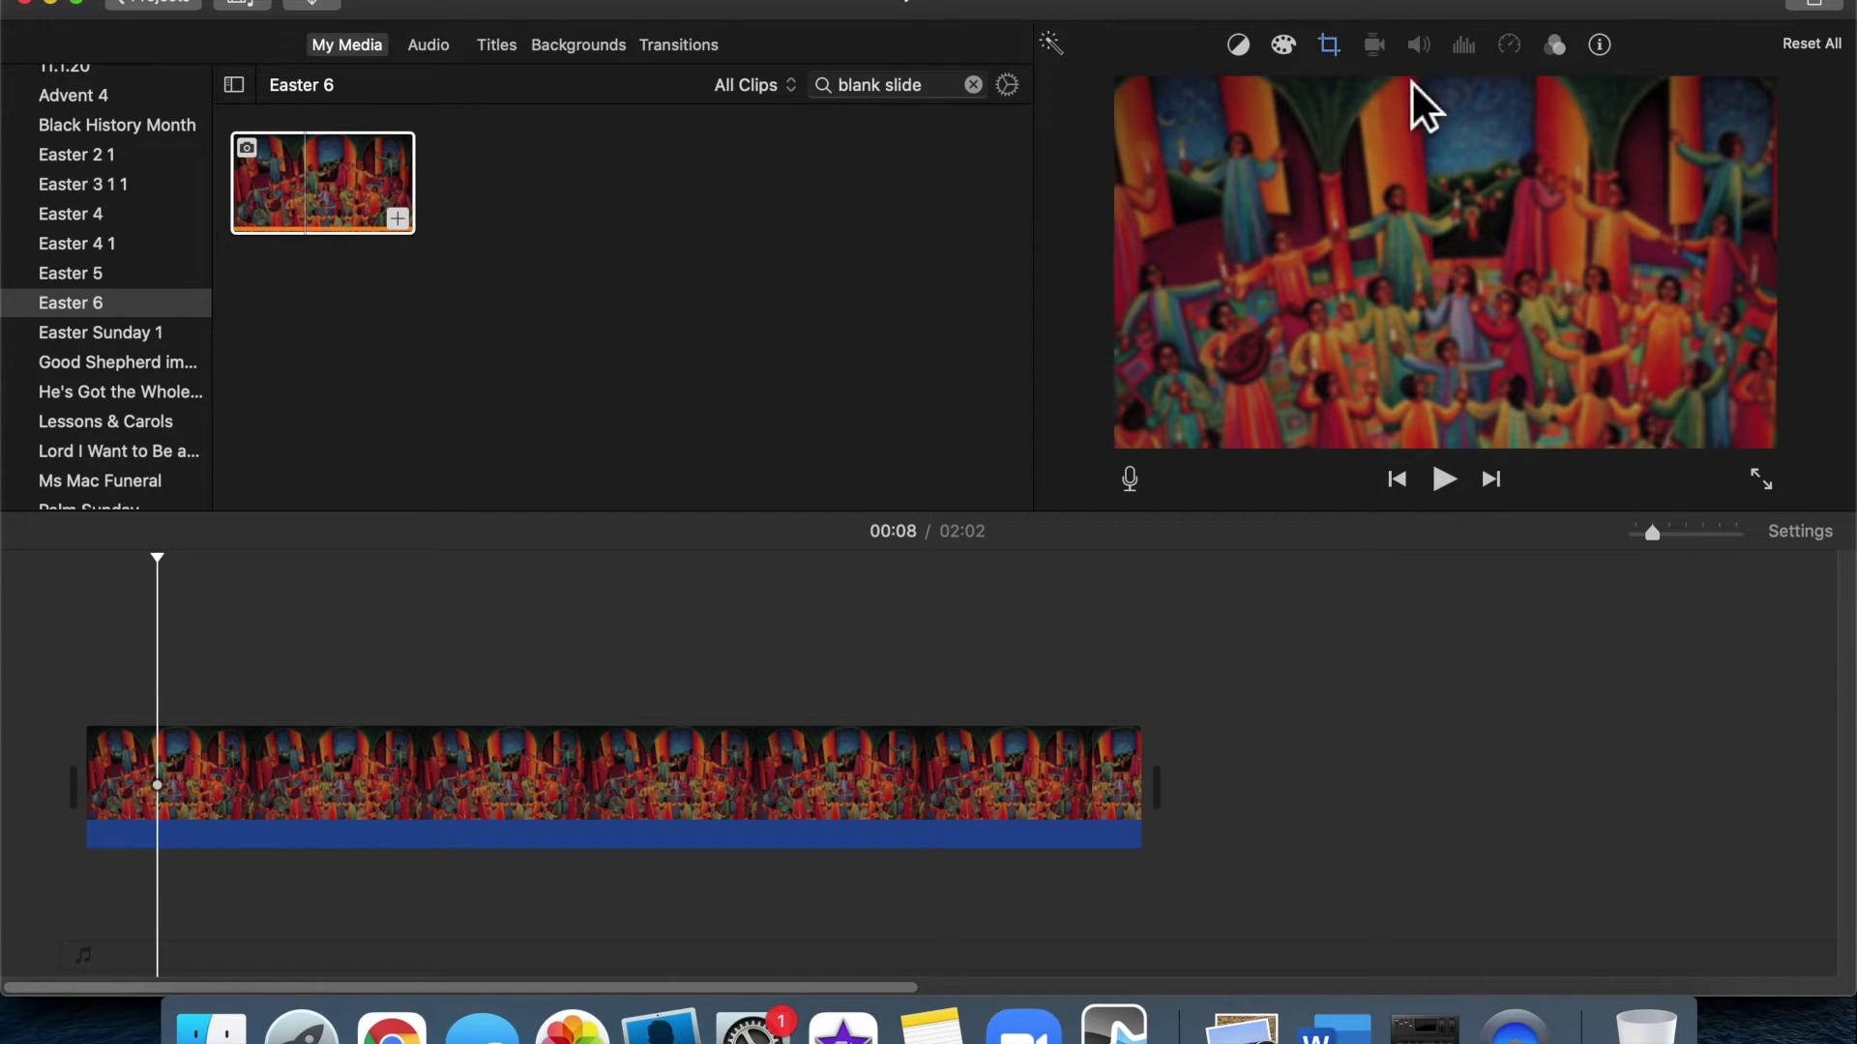
{"action": "left_click", "coordinate": [1352, 60]}
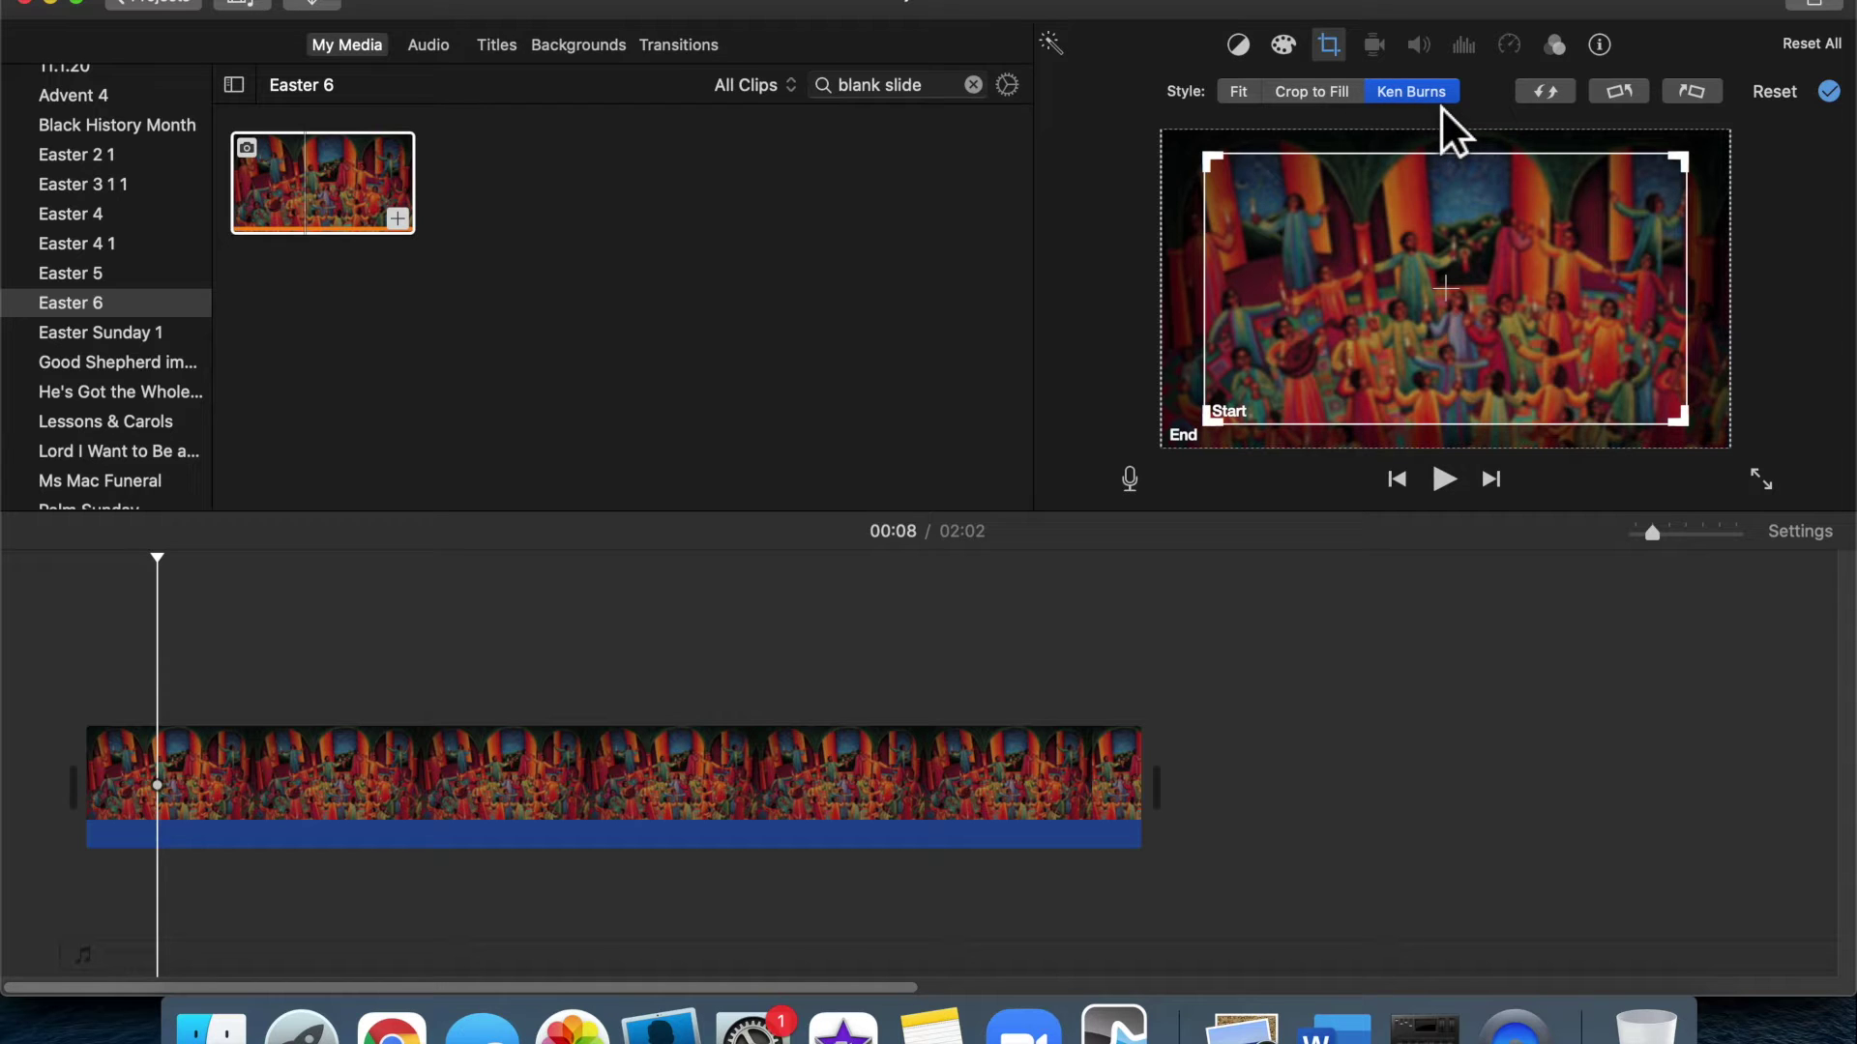
Switch the painting's framing from Ken Burns to Crop to Fill and apply it
{"action": "left_click", "coordinate": [1325, 97]}
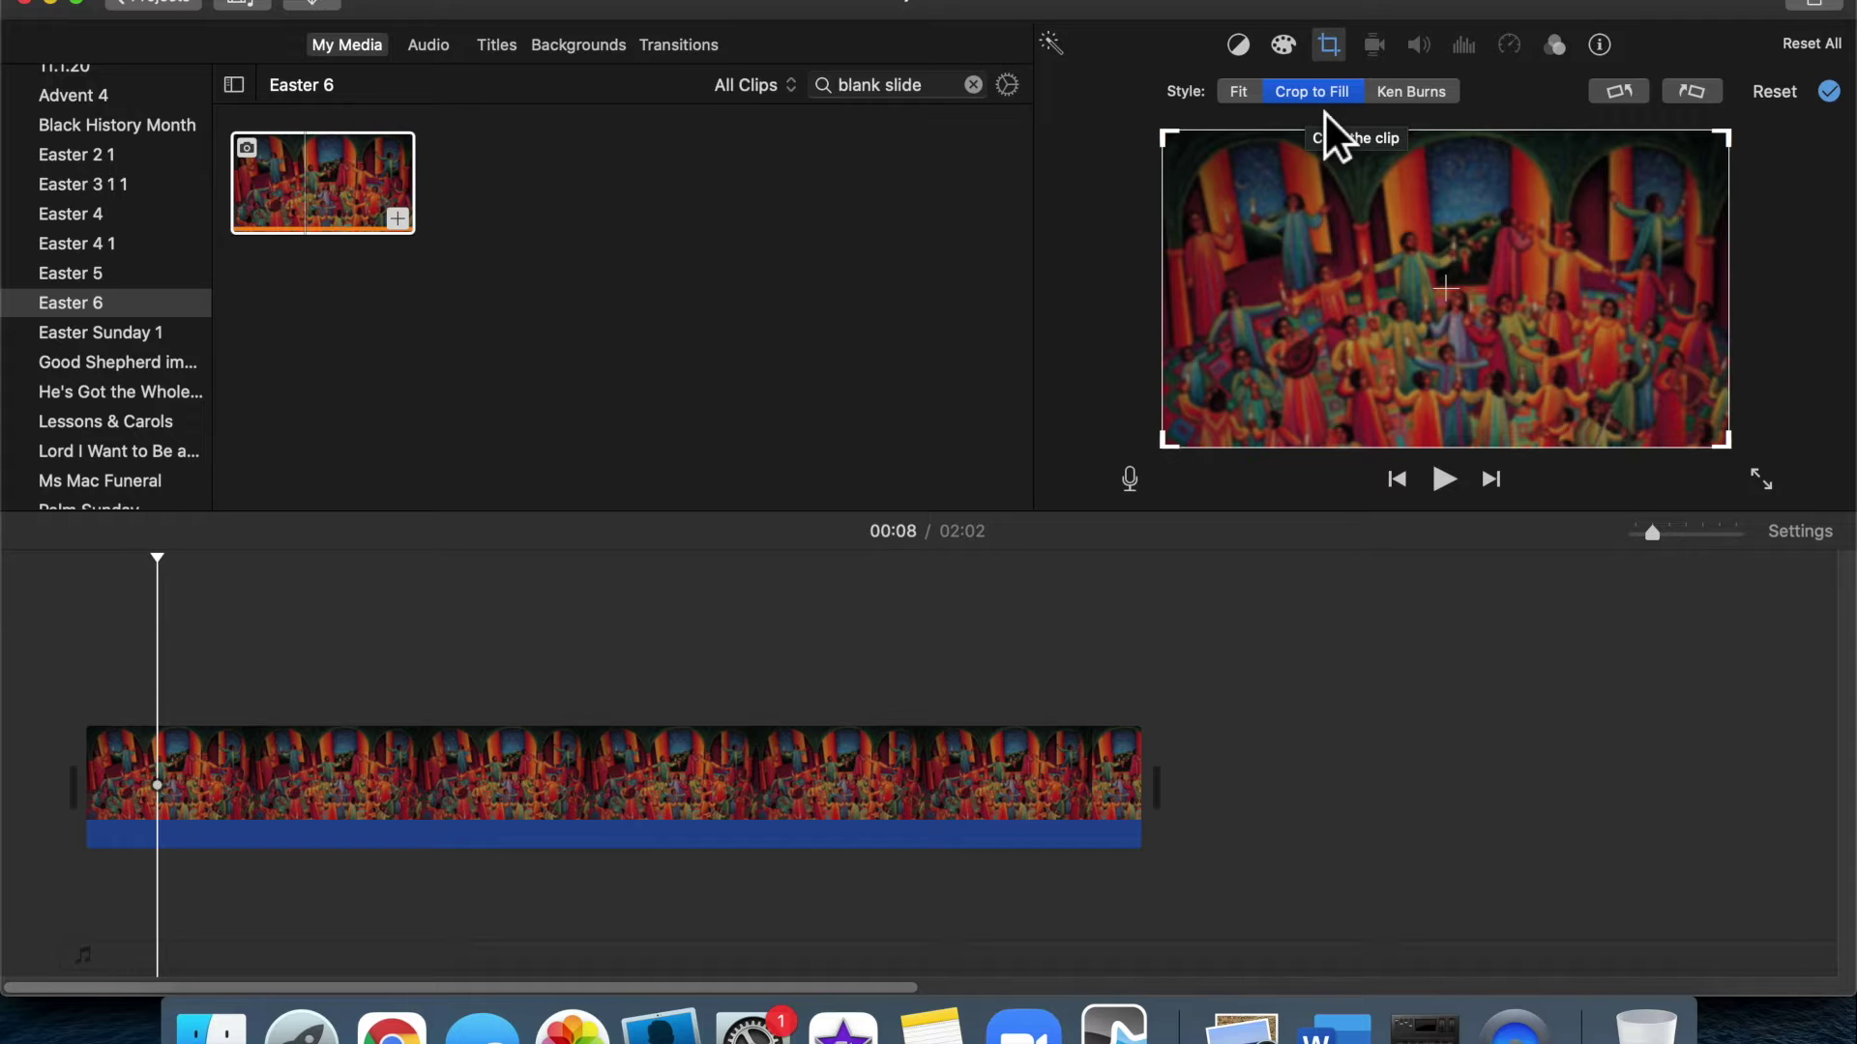
{"action": "left_click", "coordinate": [1213, 619]}
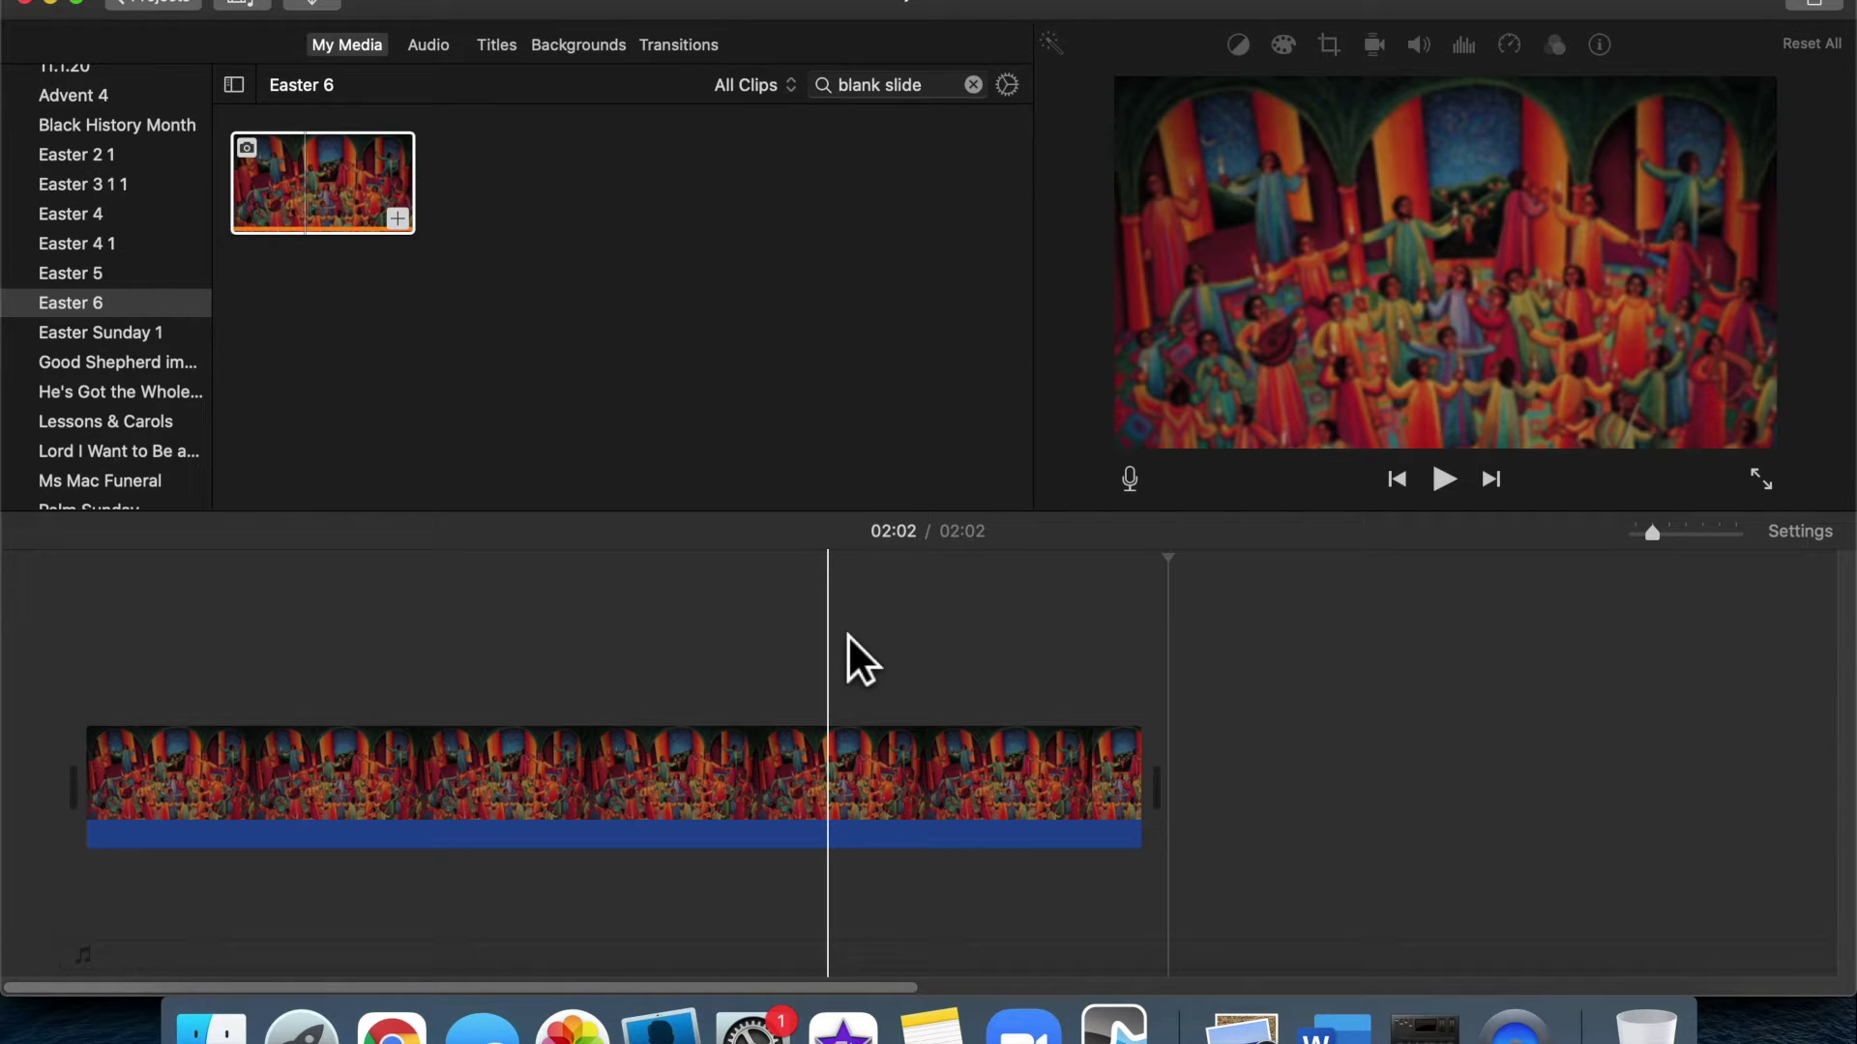
Add the Black background as a clip before and after the painting
{"action": "left_click", "coordinate": [609, 64]}
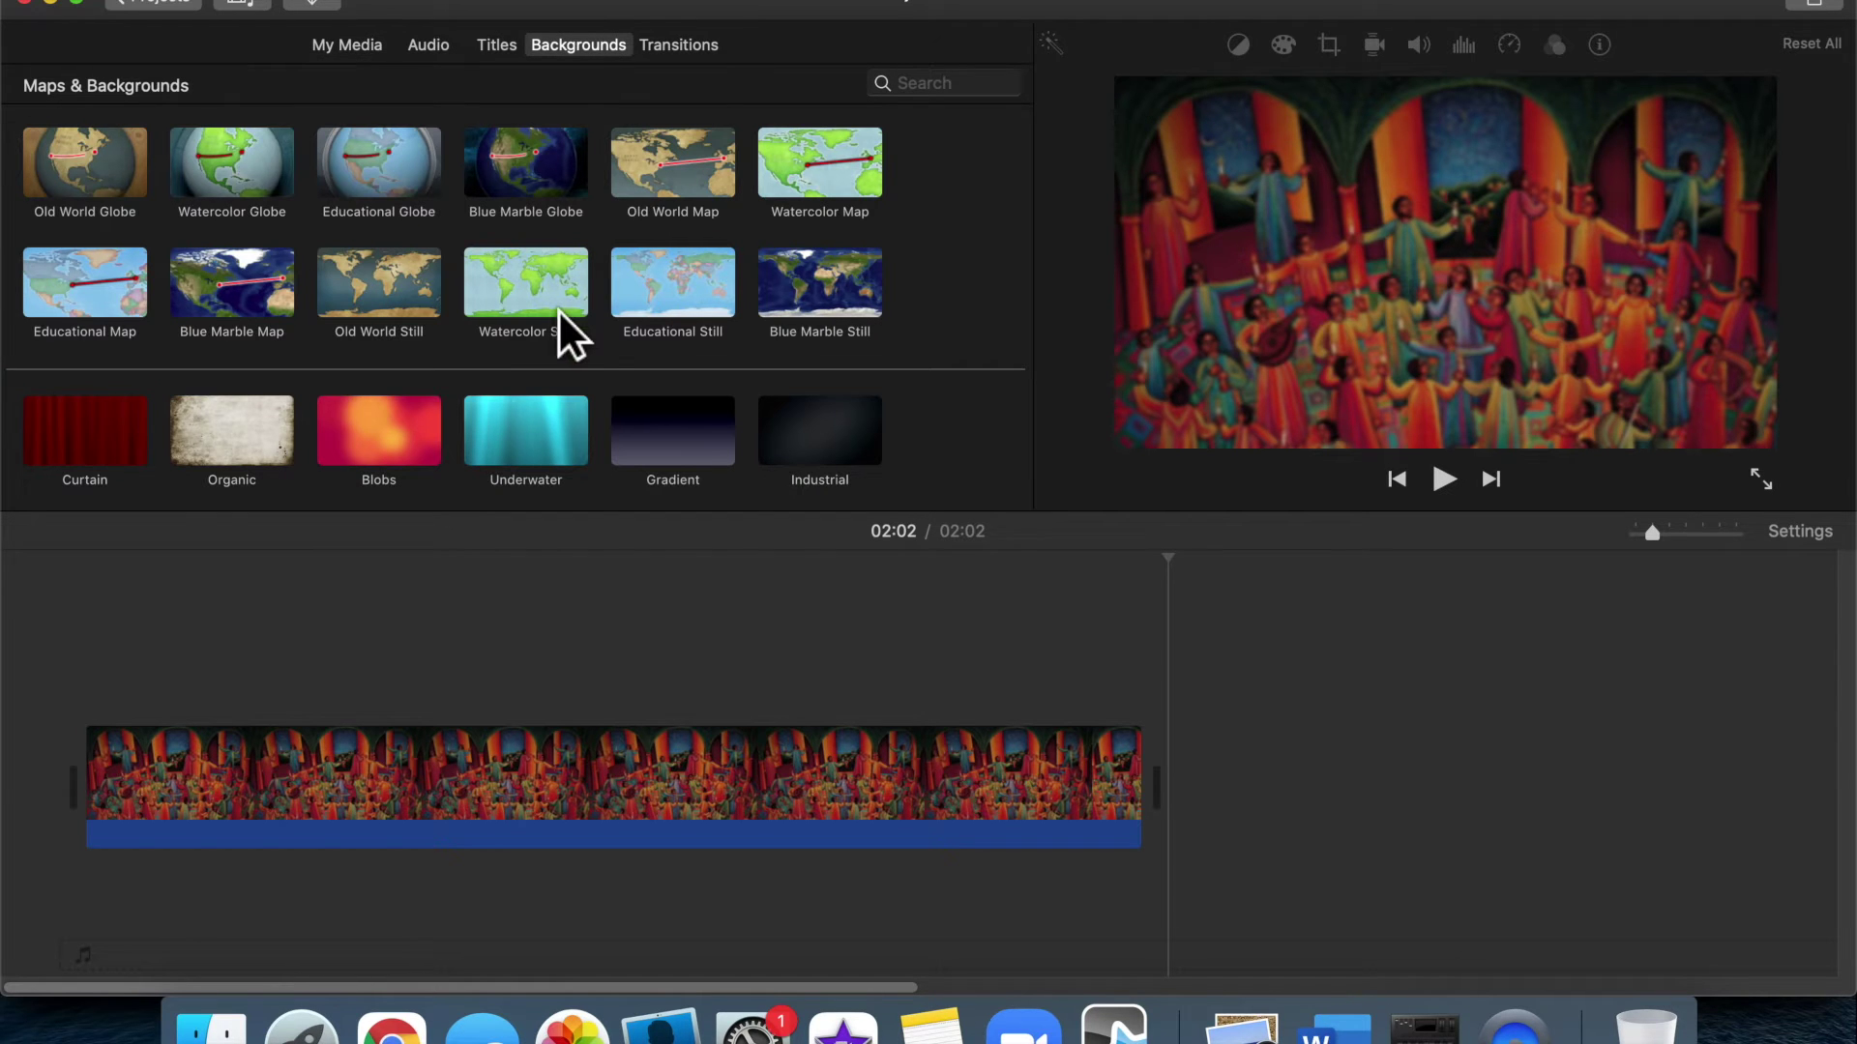
{"action": "scroll", "coordinate": [559, 310], "scroll_direction": "down", "scroll_amount": 5}
{"action": "scroll", "coordinate": [559, 309], "scroll_direction": "up", "scroll_amount": 1}
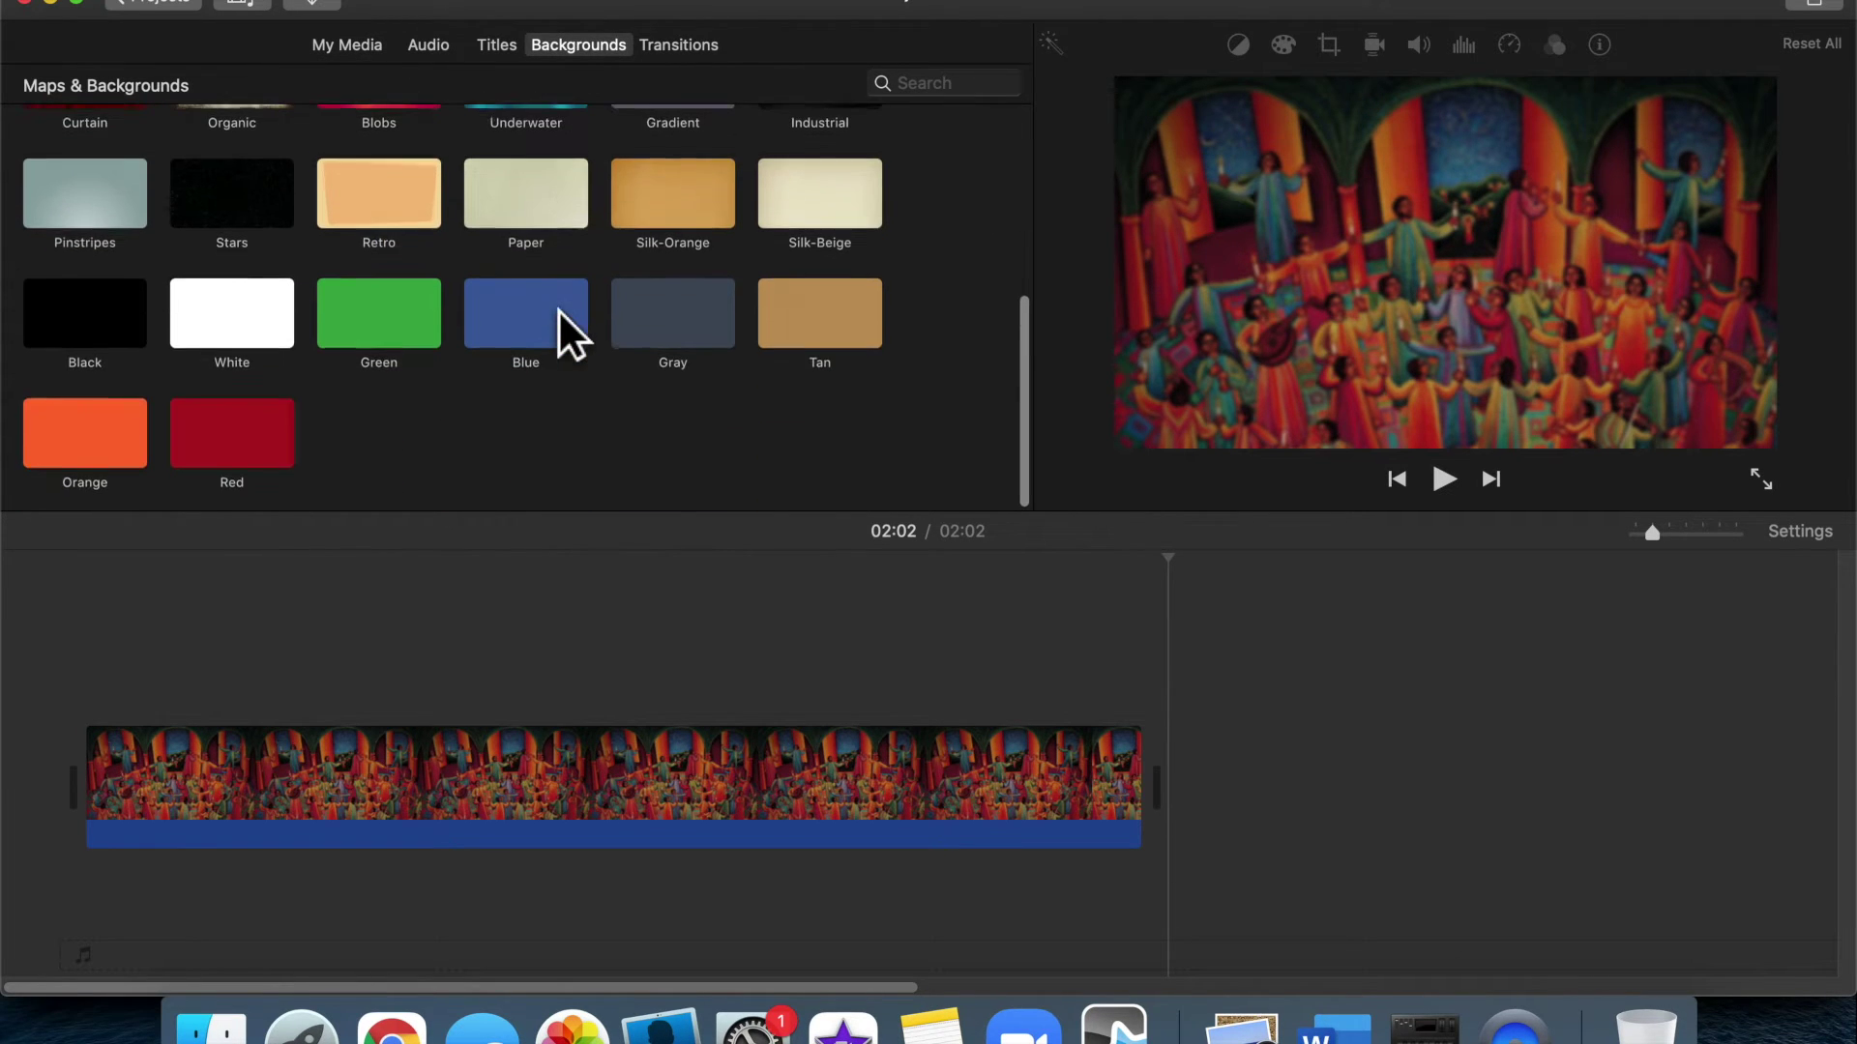
{"action": "left_click", "coordinate": [104, 322]}
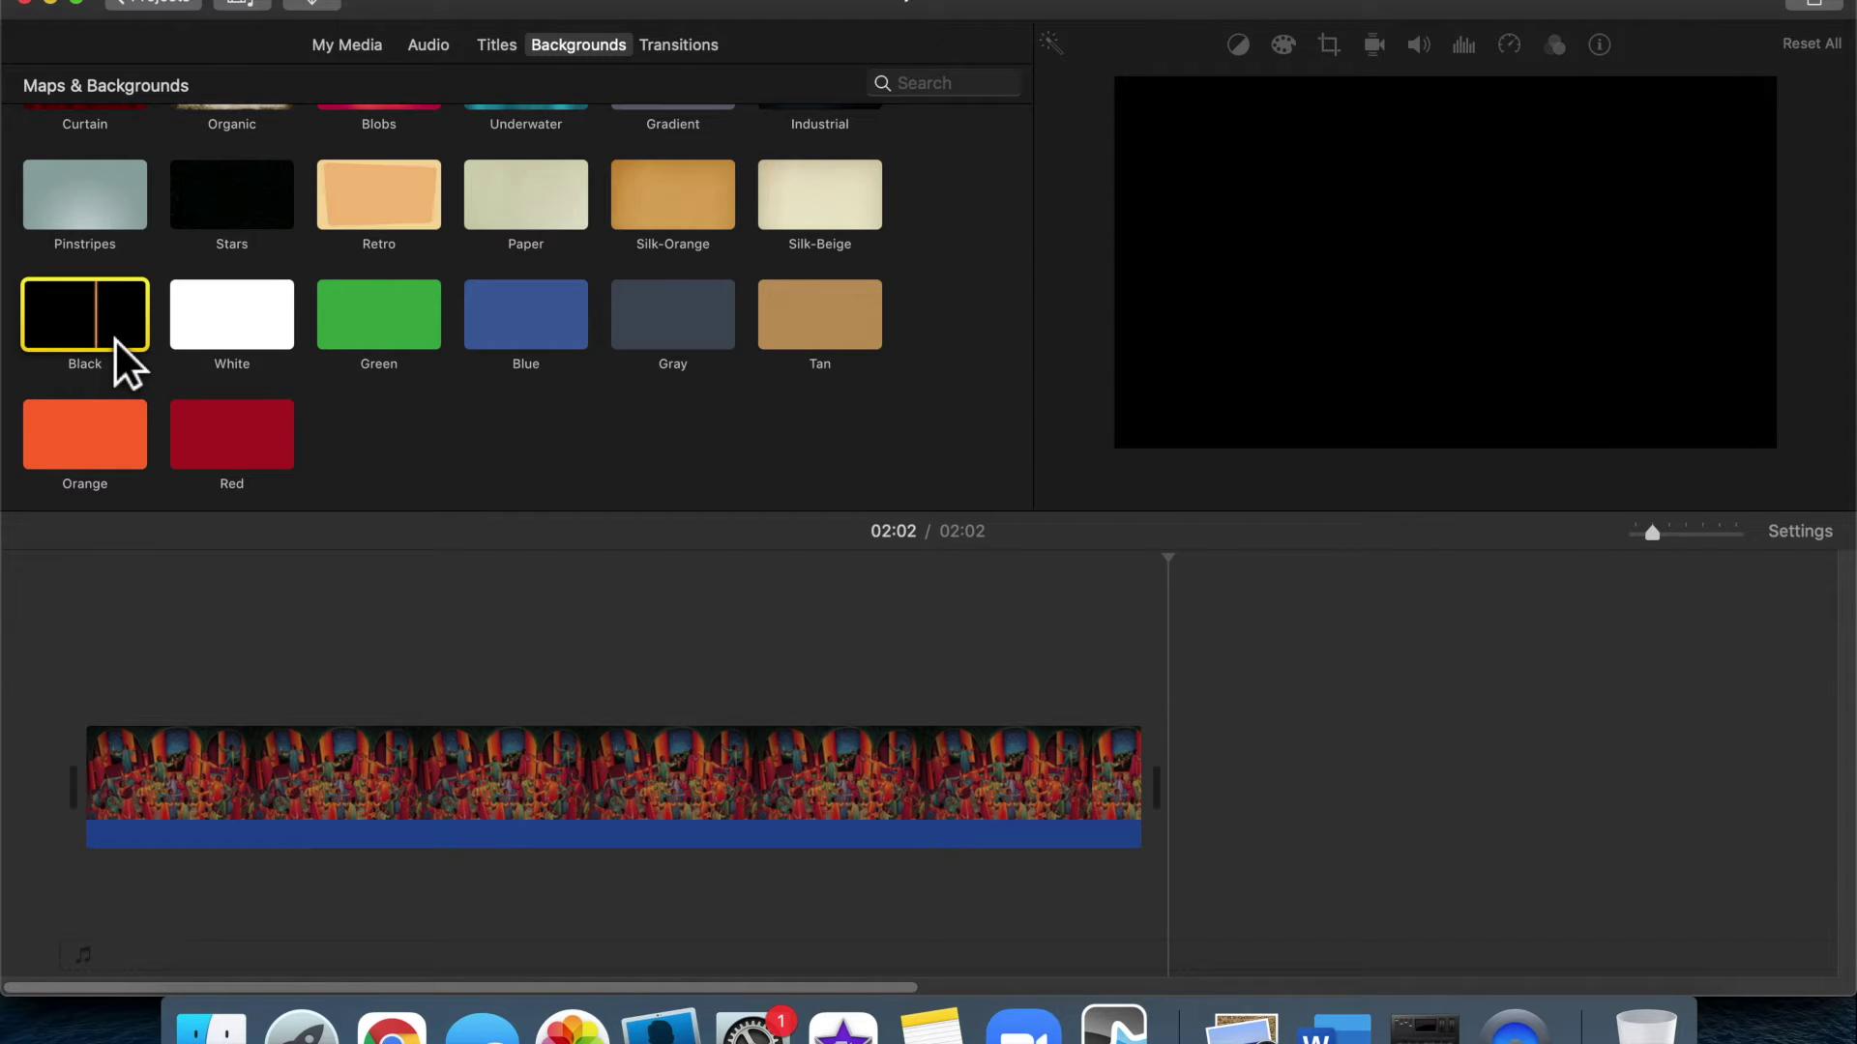
{"action": "left_click_drag", "start_coordinate": [124, 328], "coordinate": [37, 739]}
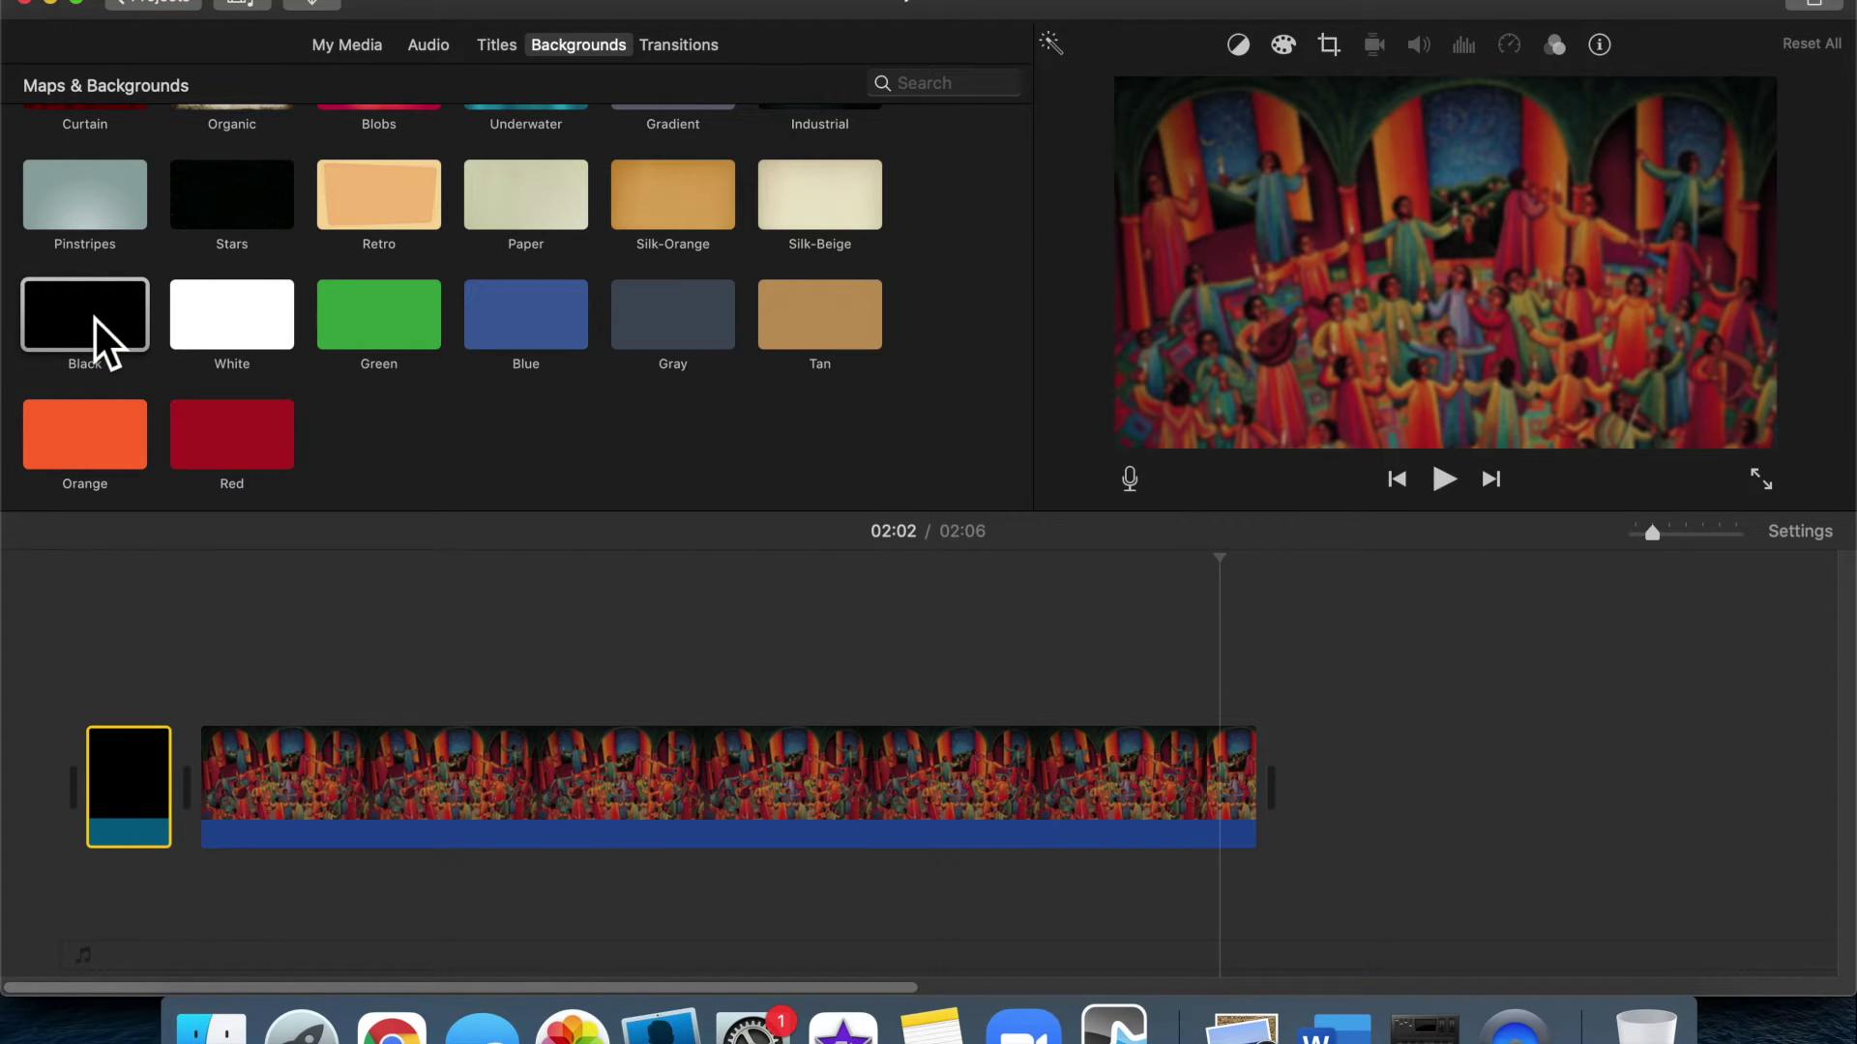
{"action": "left_click_drag", "start_coordinate": [96, 321], "coordinate": [1458, 762]}
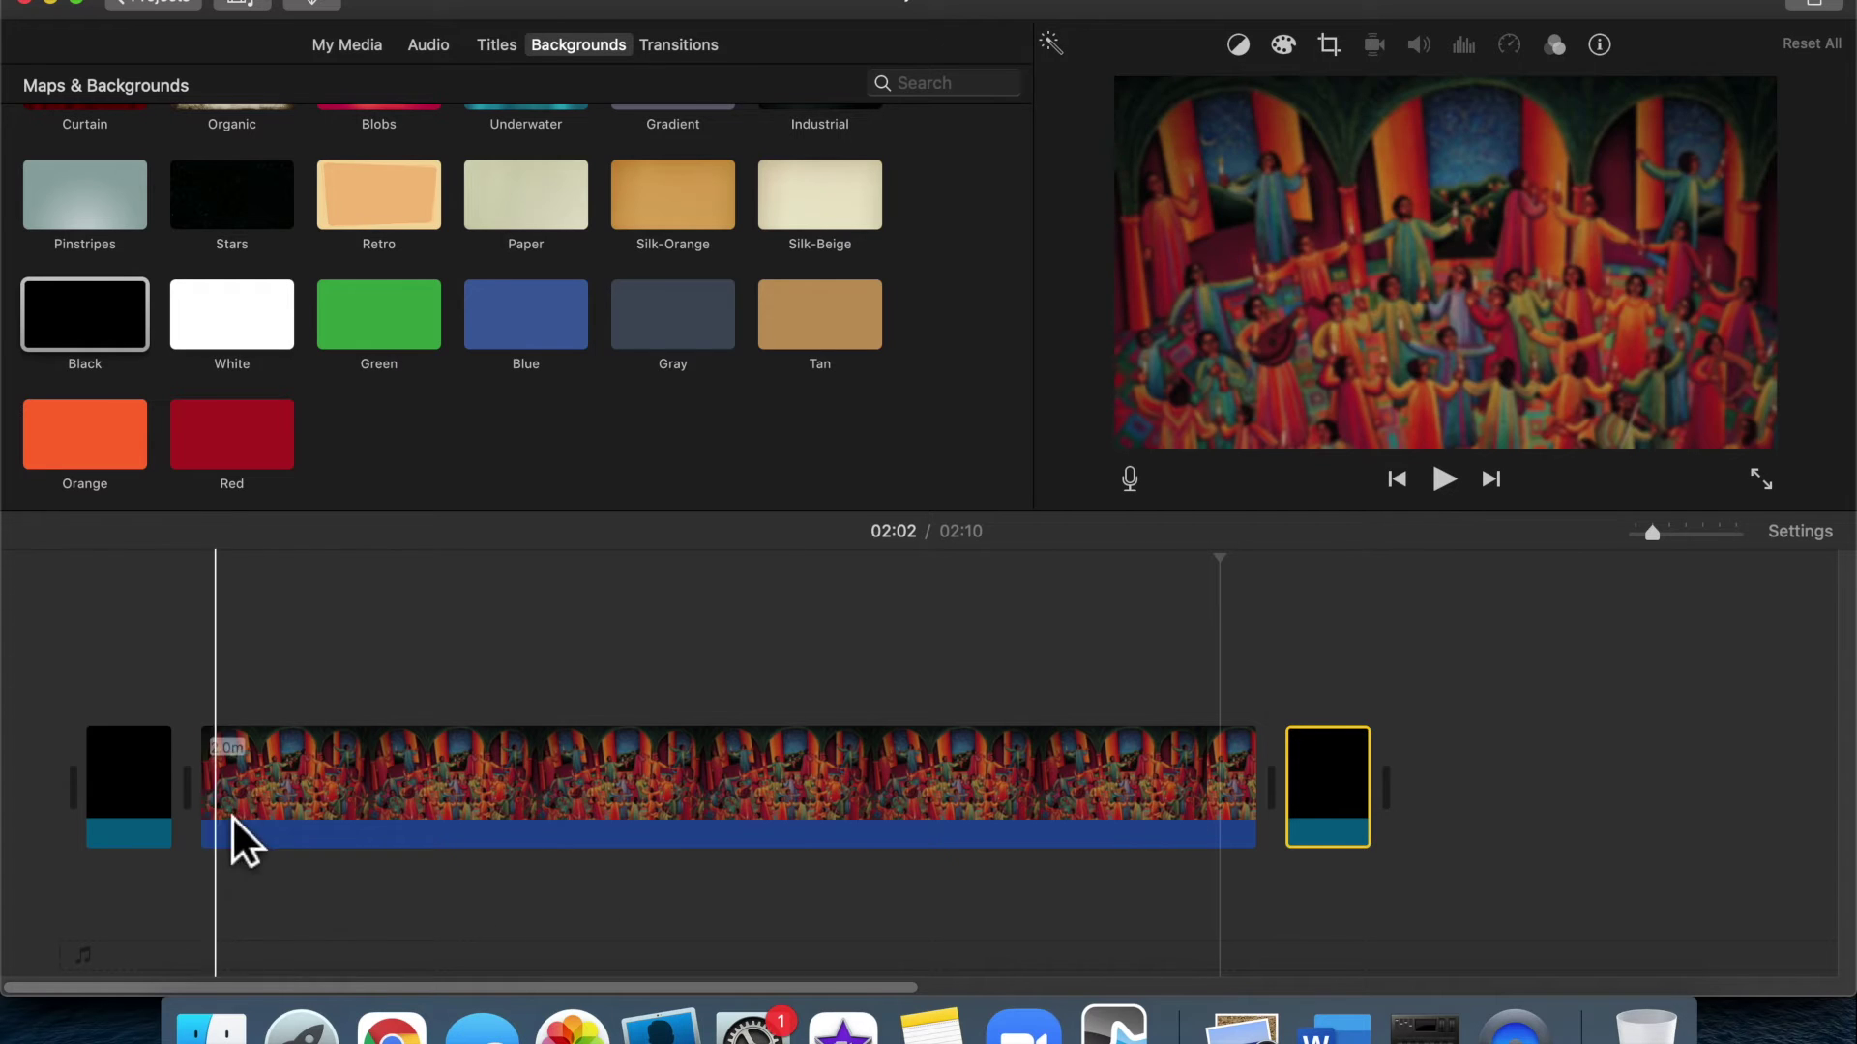
Trim the opening black clip to 1.9 seconds and the closing one to about 3.5 seconds
{"action": "left_click_drag", "start_coordinate": [198, 827], "coordinate": [7, 803]}
{"action": "mouse_move", "coordinate": [133, 821]}
{"action": "left_mouse_down"}
{"action": "mouse_move", "coordinate": [115, 816]}
{"action": "mouse_move", "coordinate": [145, 824]}
{"action": "mouse_move", "coordinate": [135, 812]}
{"action": "left_mouse_up"}
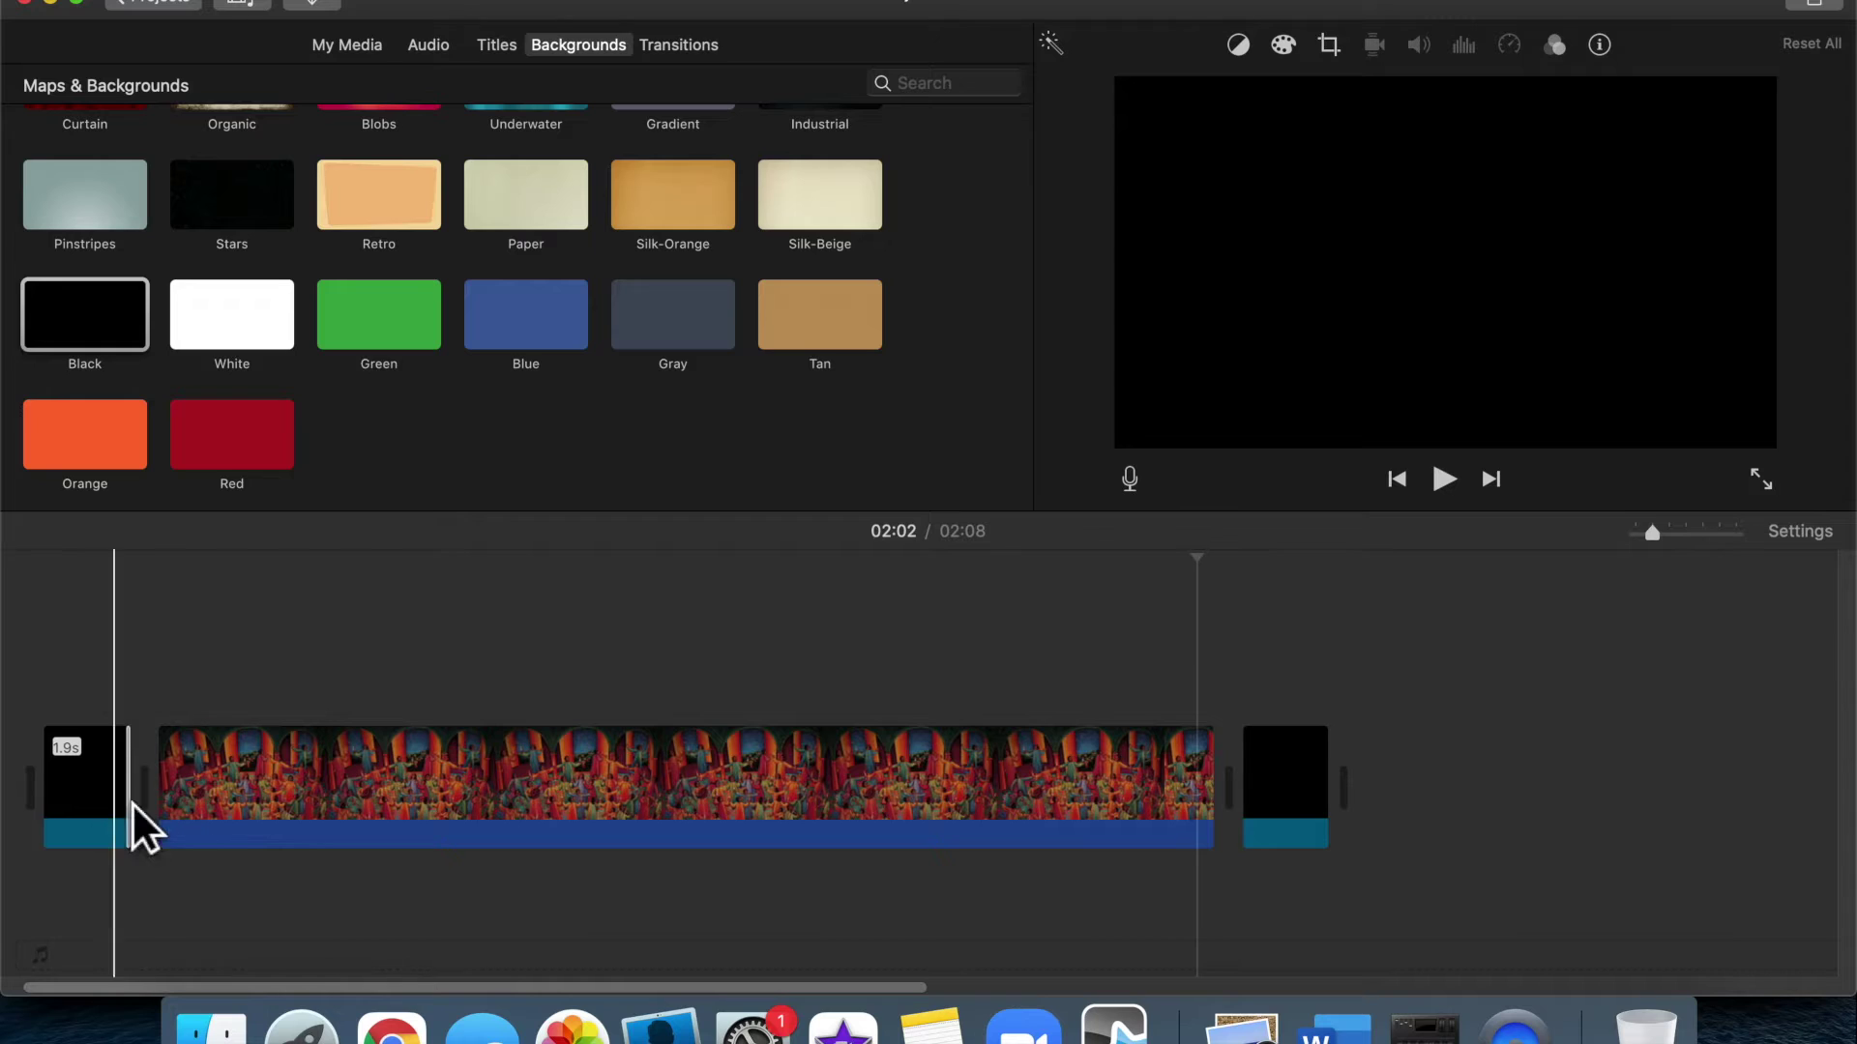
{"action": "left_click_drag", "start_coordinate": [1357, 835], "coordinate": [1264, 827]}
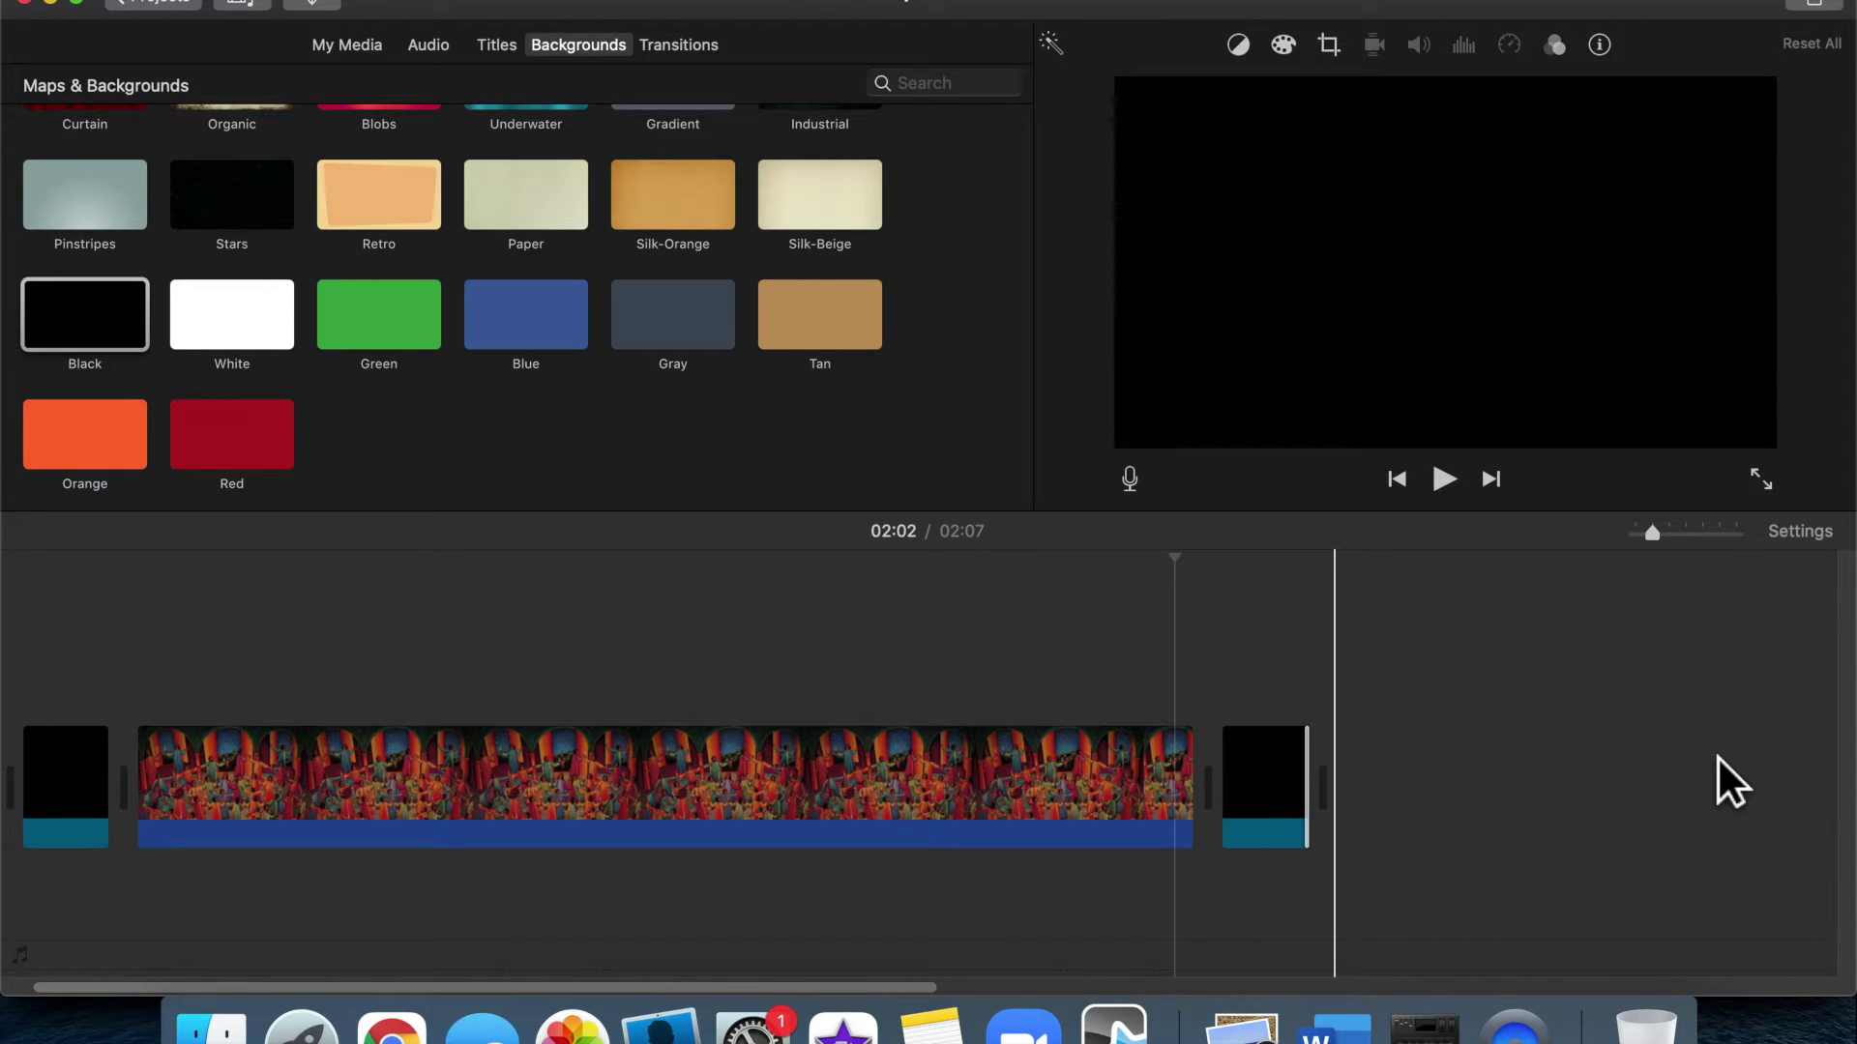
Replay the project's opening from the start, then show the Transitions collection
{"action": "key", "text": "Home"}
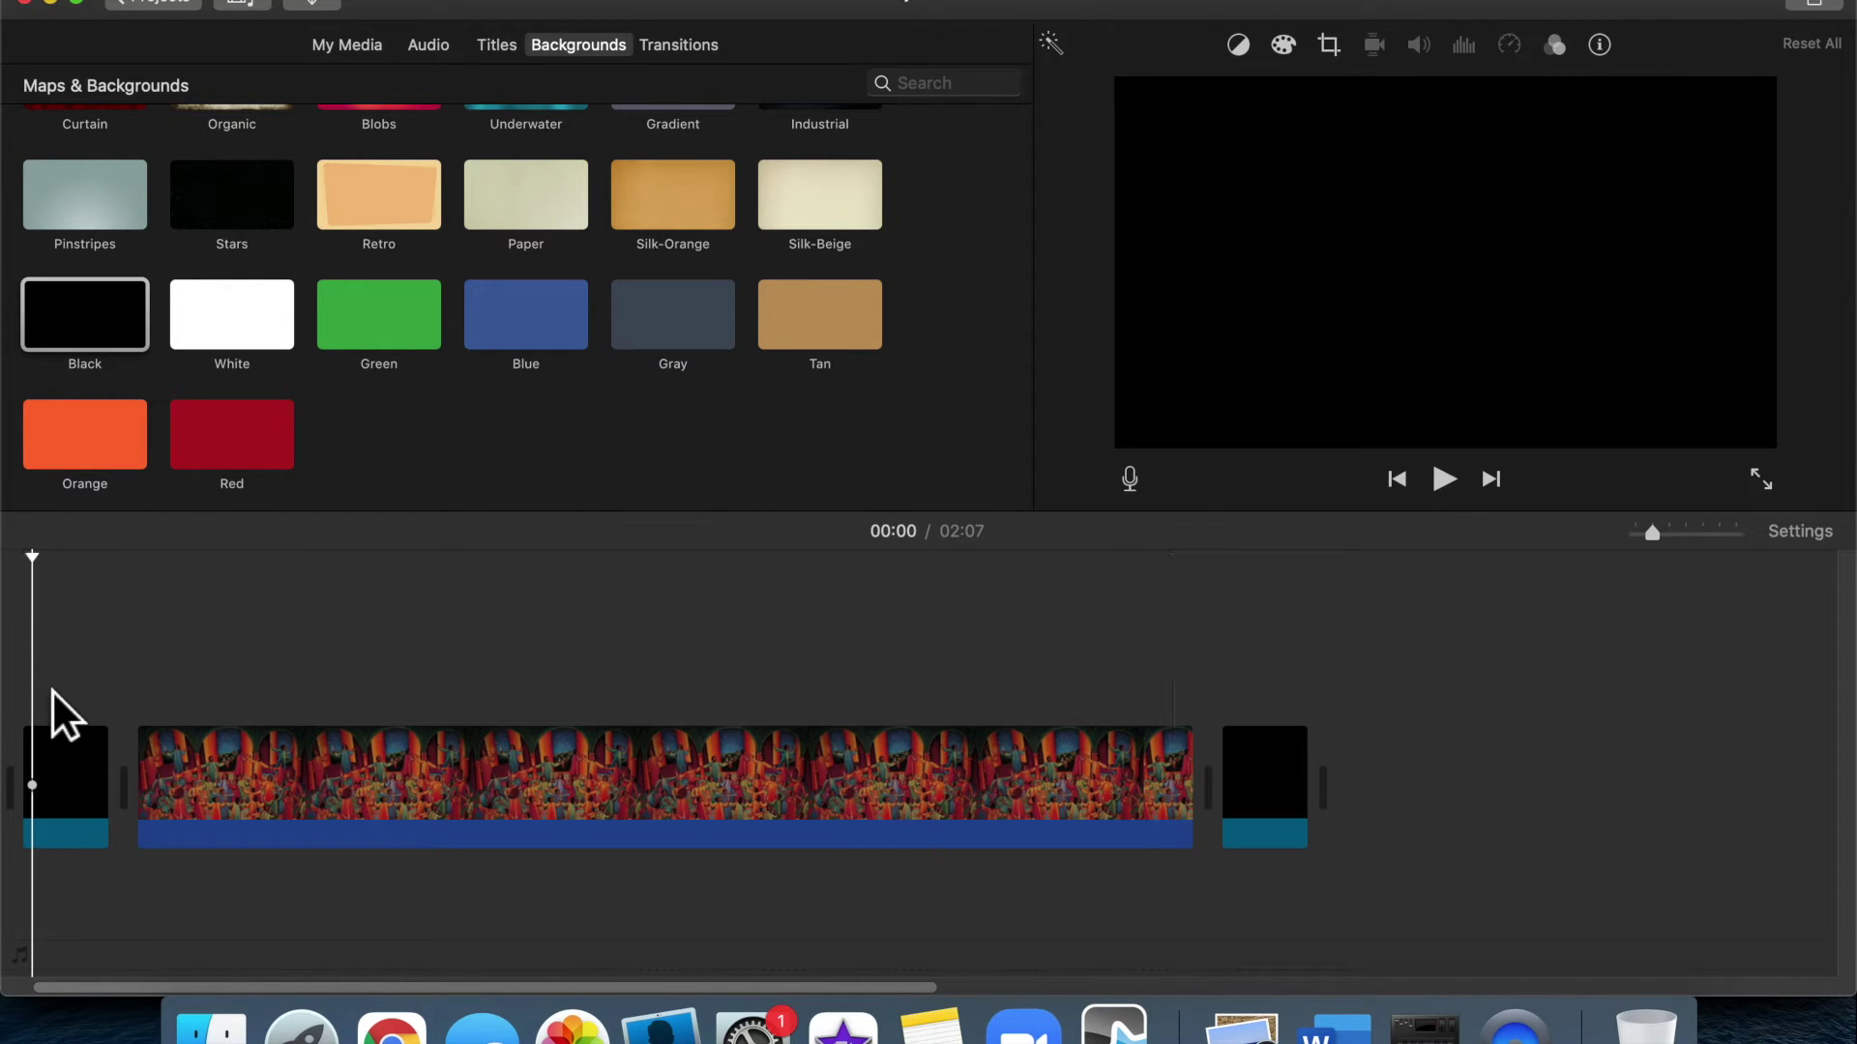
{"action": "key", "text": "space"}
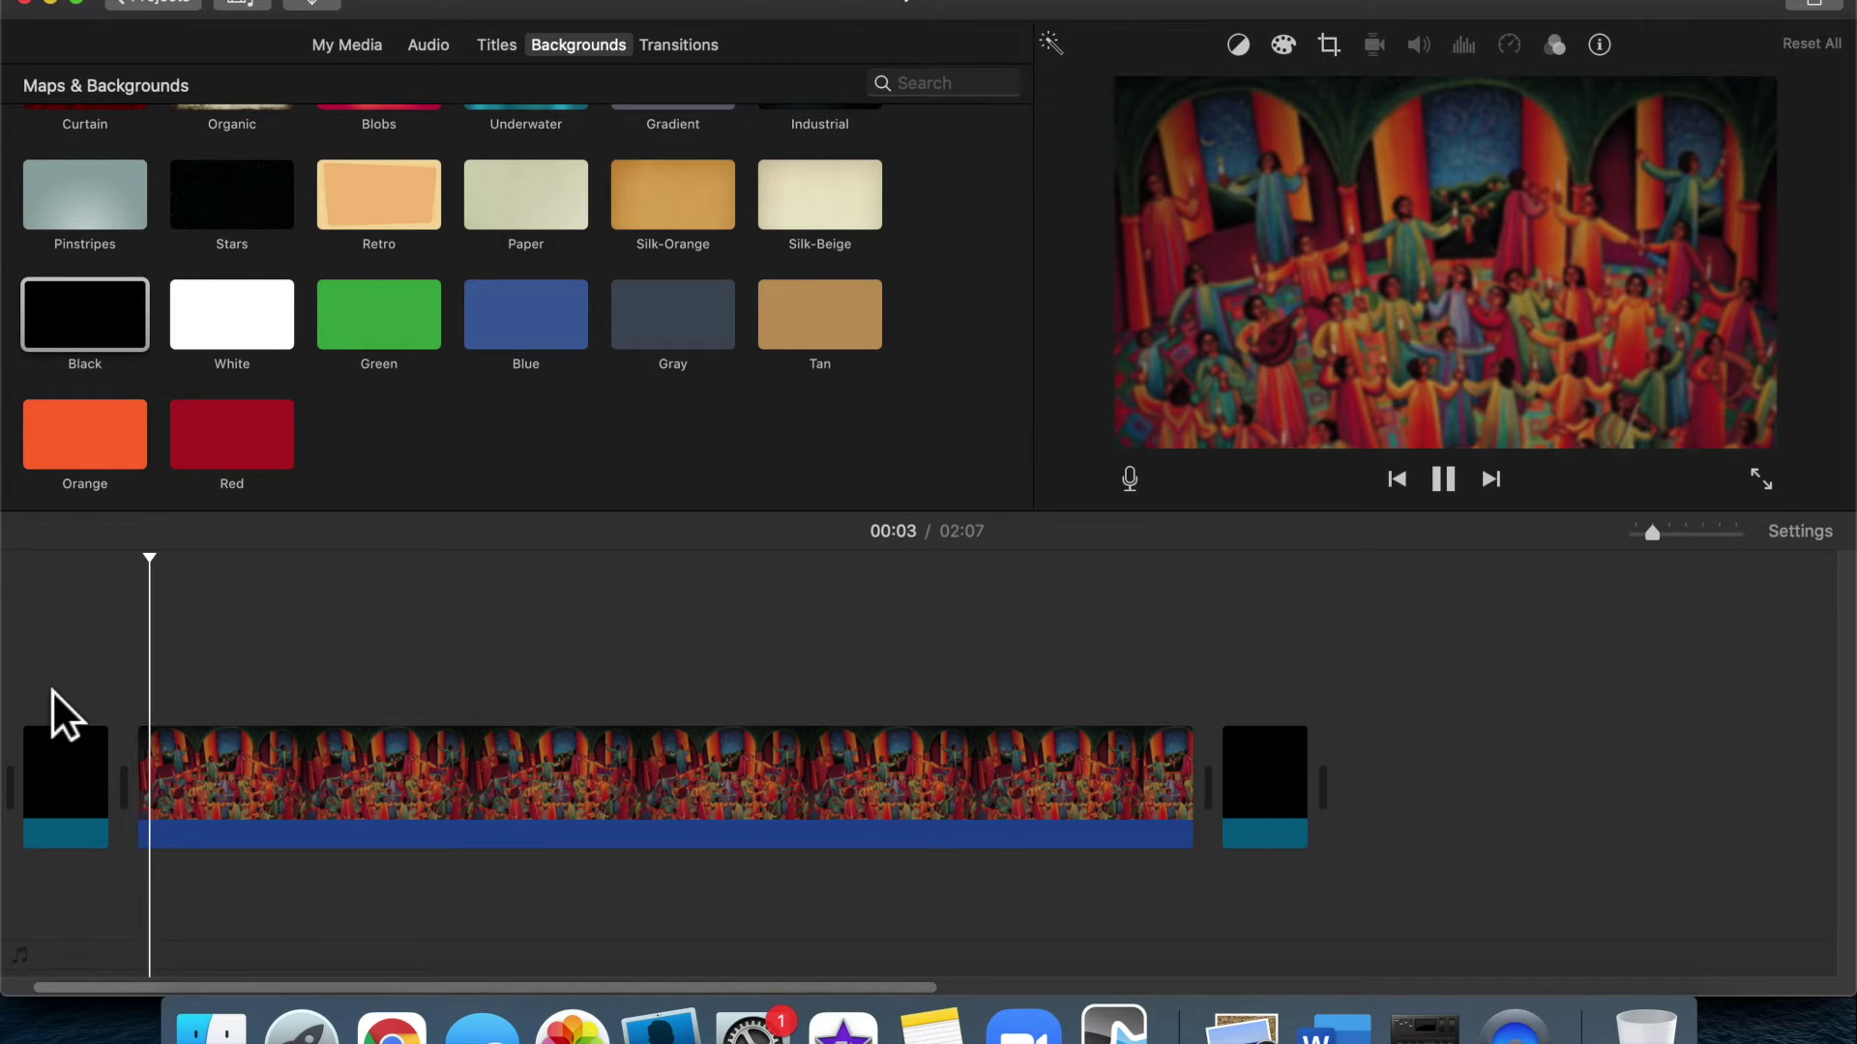
{"action": "key", "text": "space"}
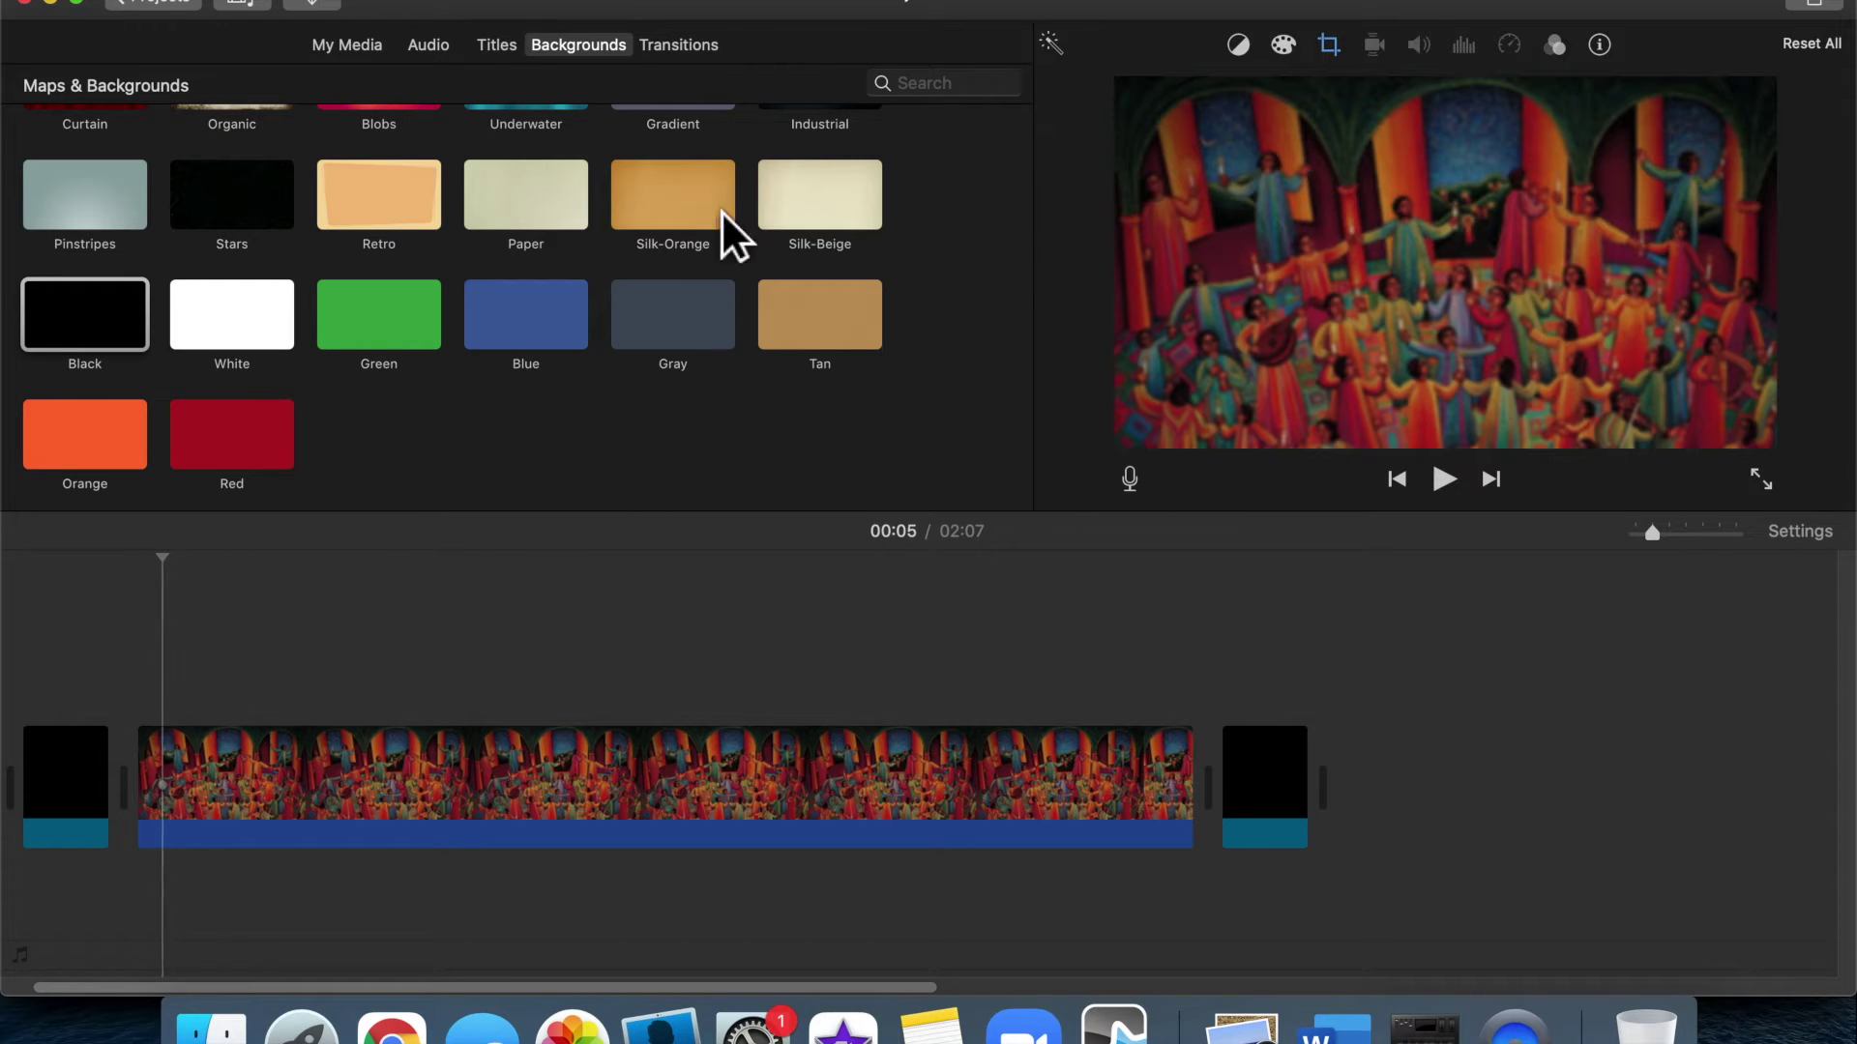
{"action": "left_click", "coordinate": [700, 60]}
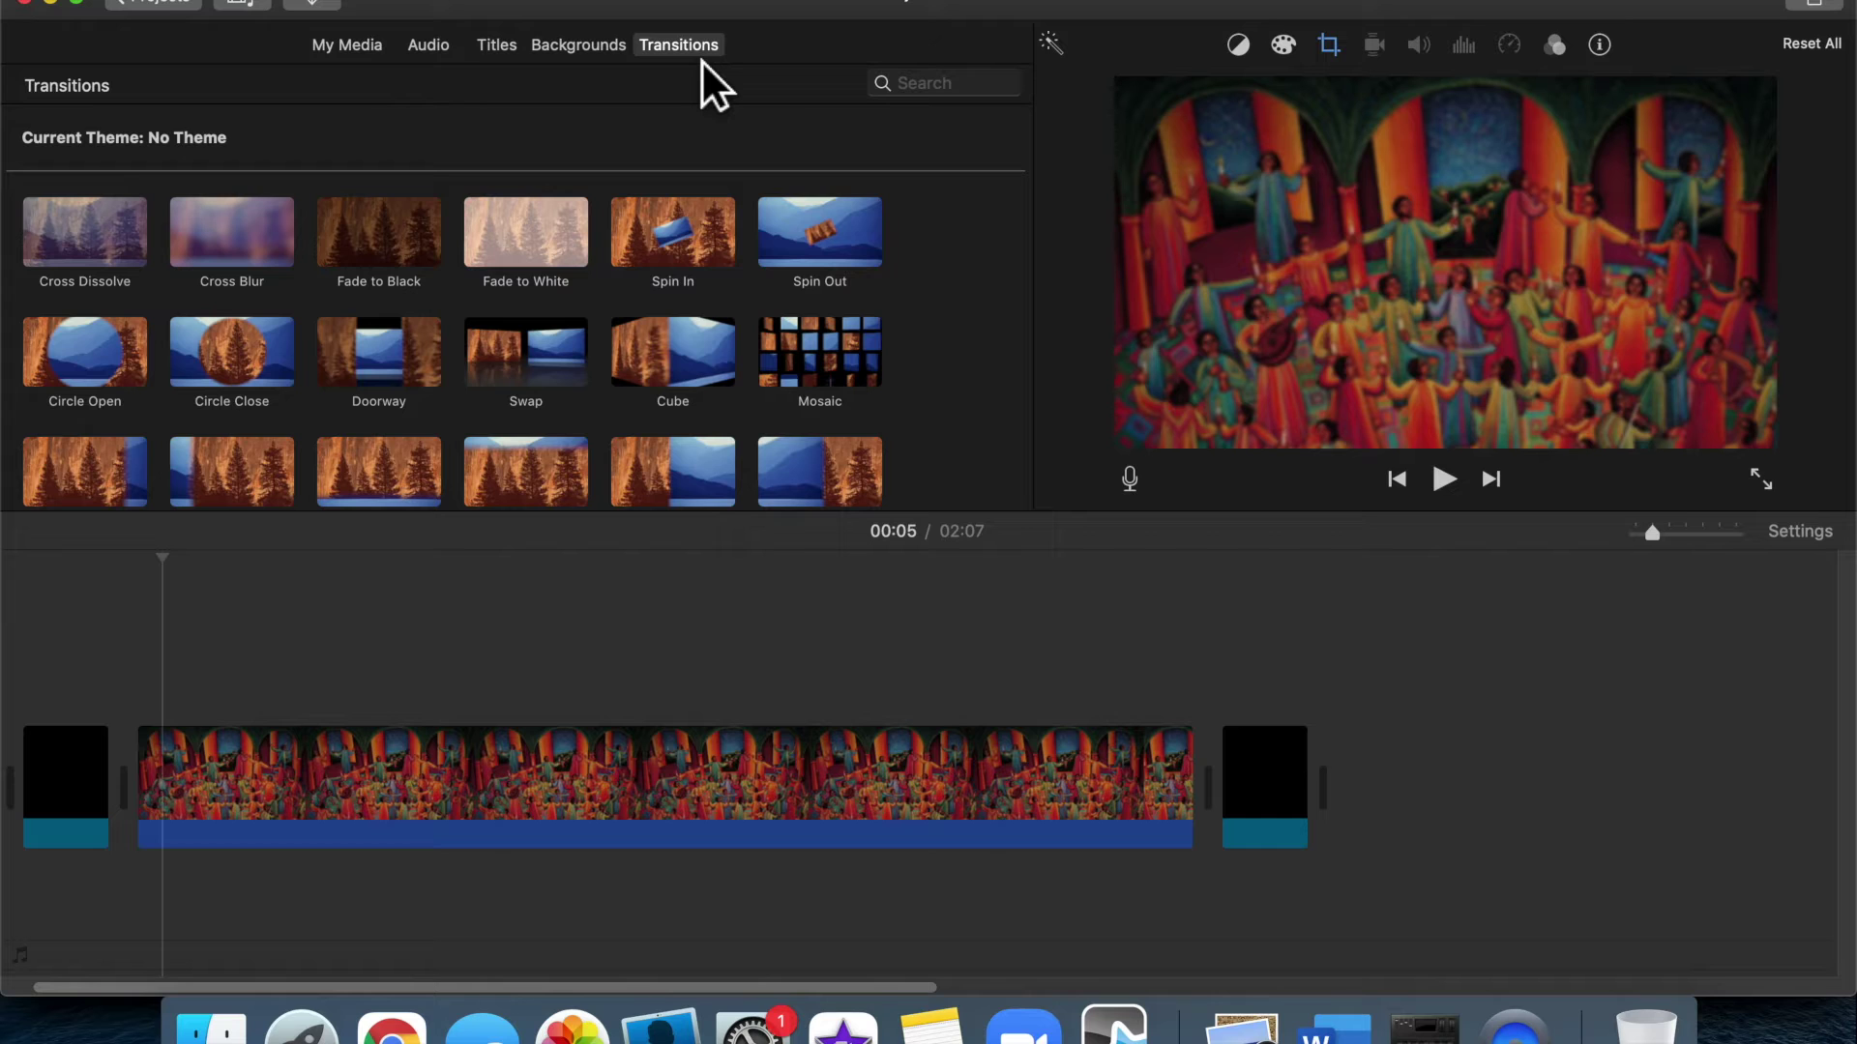
Preview the Cross Zoom, Cross Dissolve and Fade to Black transitions
{"action": "scroll", "coordinate": [702, 313], "scroll_direction": "down", "scroll_amount": 3}
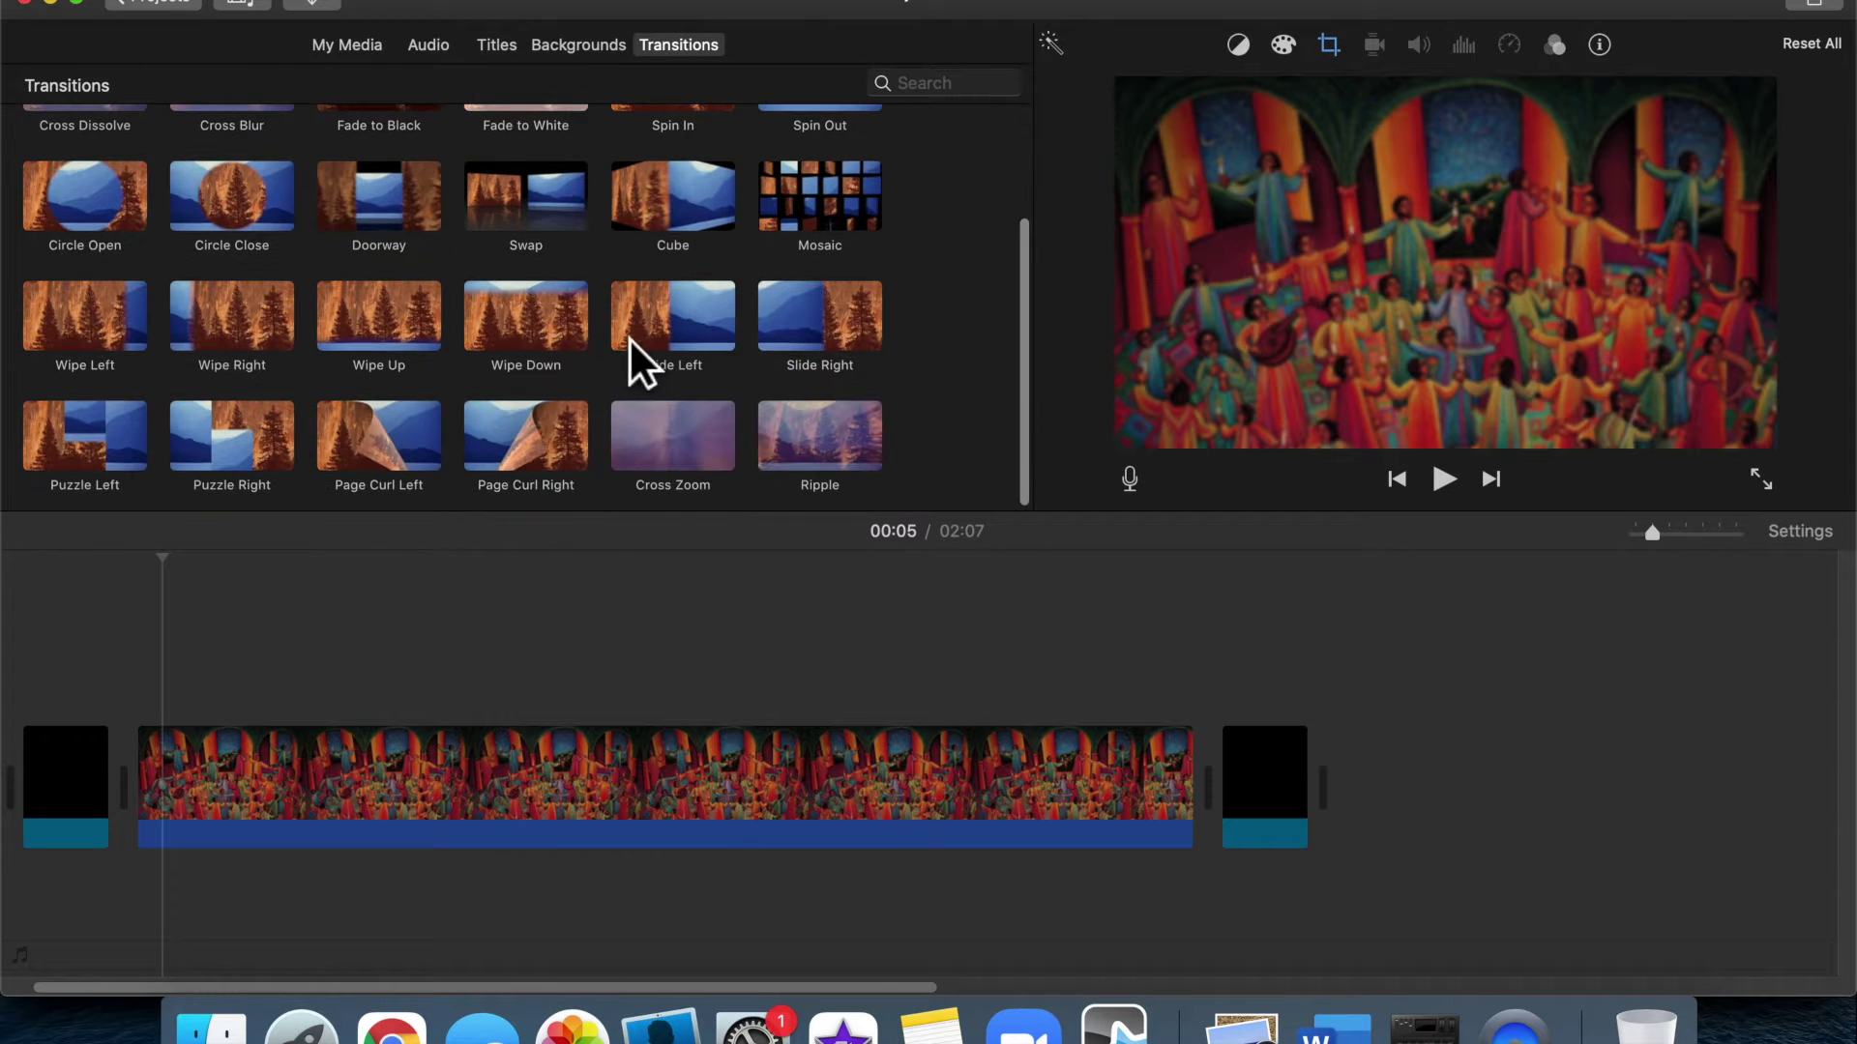
{"action": "left_click", "coordinate": [665, 445]}
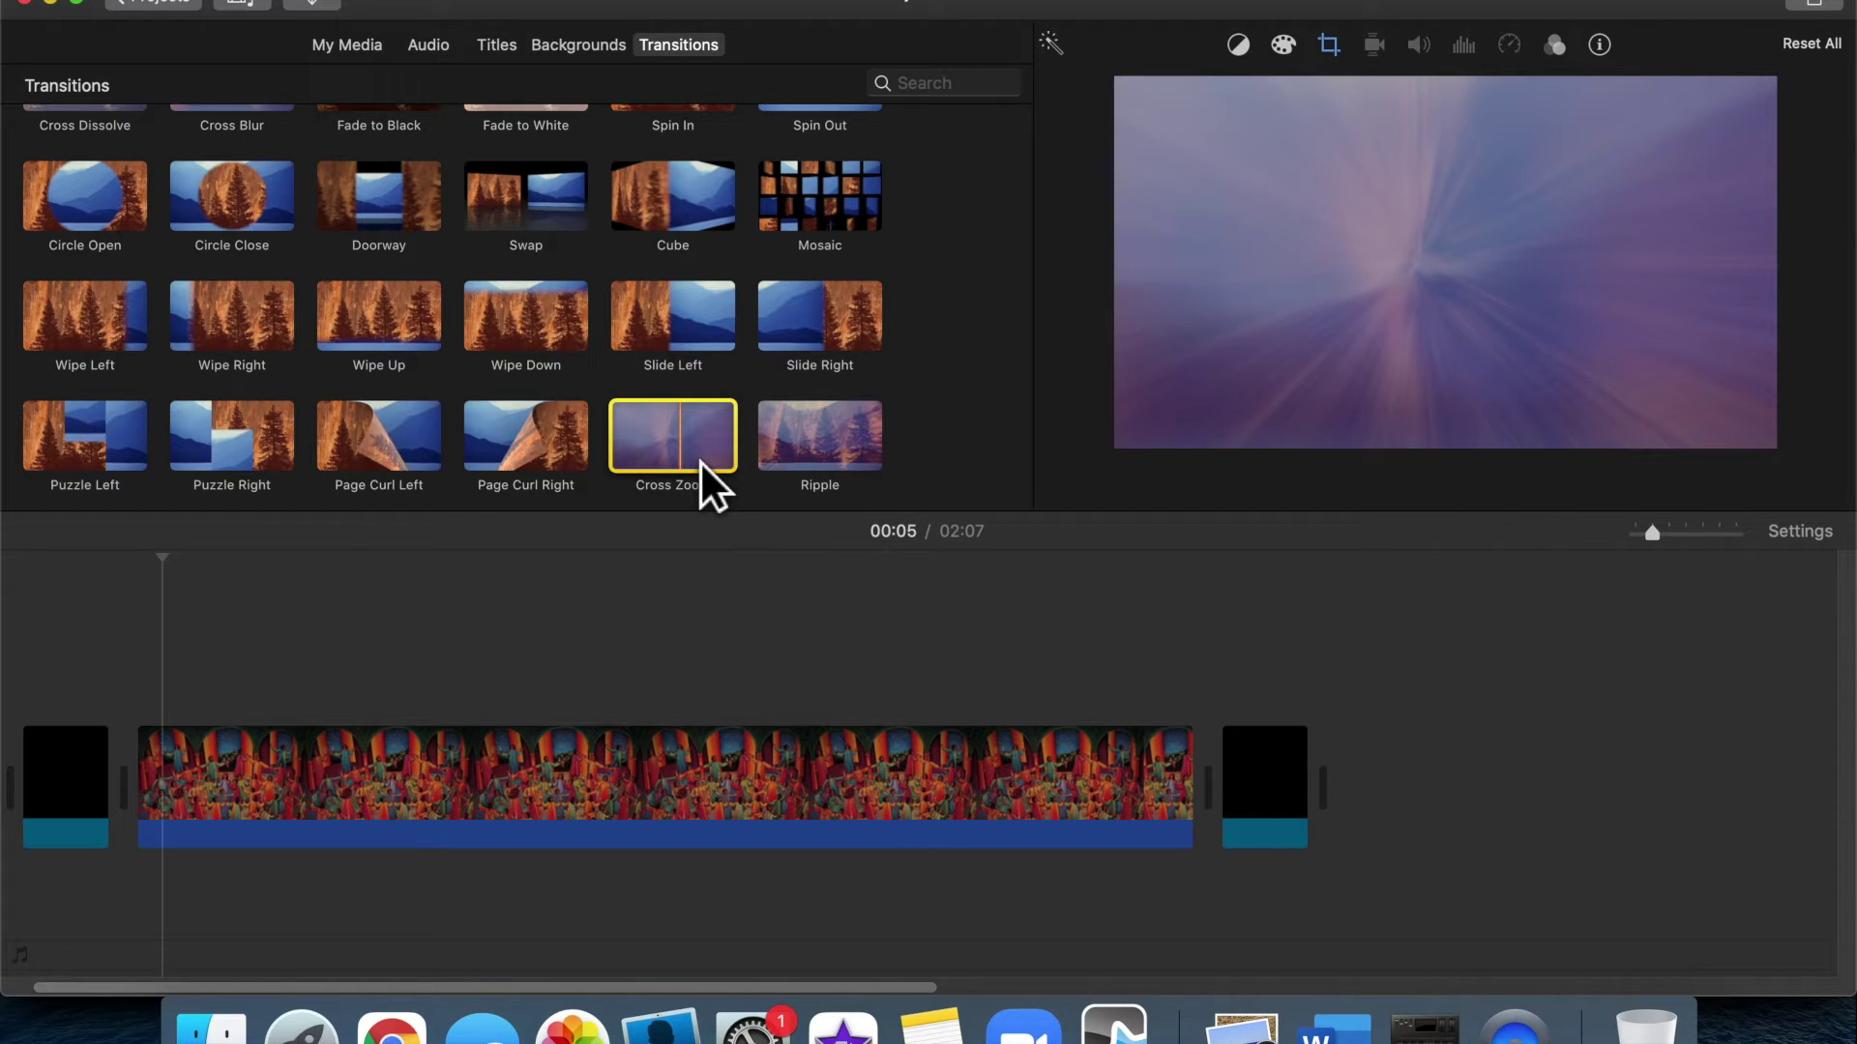
{"action": "scroll", "coordinate": [700, 462], "scroll_direction": "up", "scroll_amount": 3}
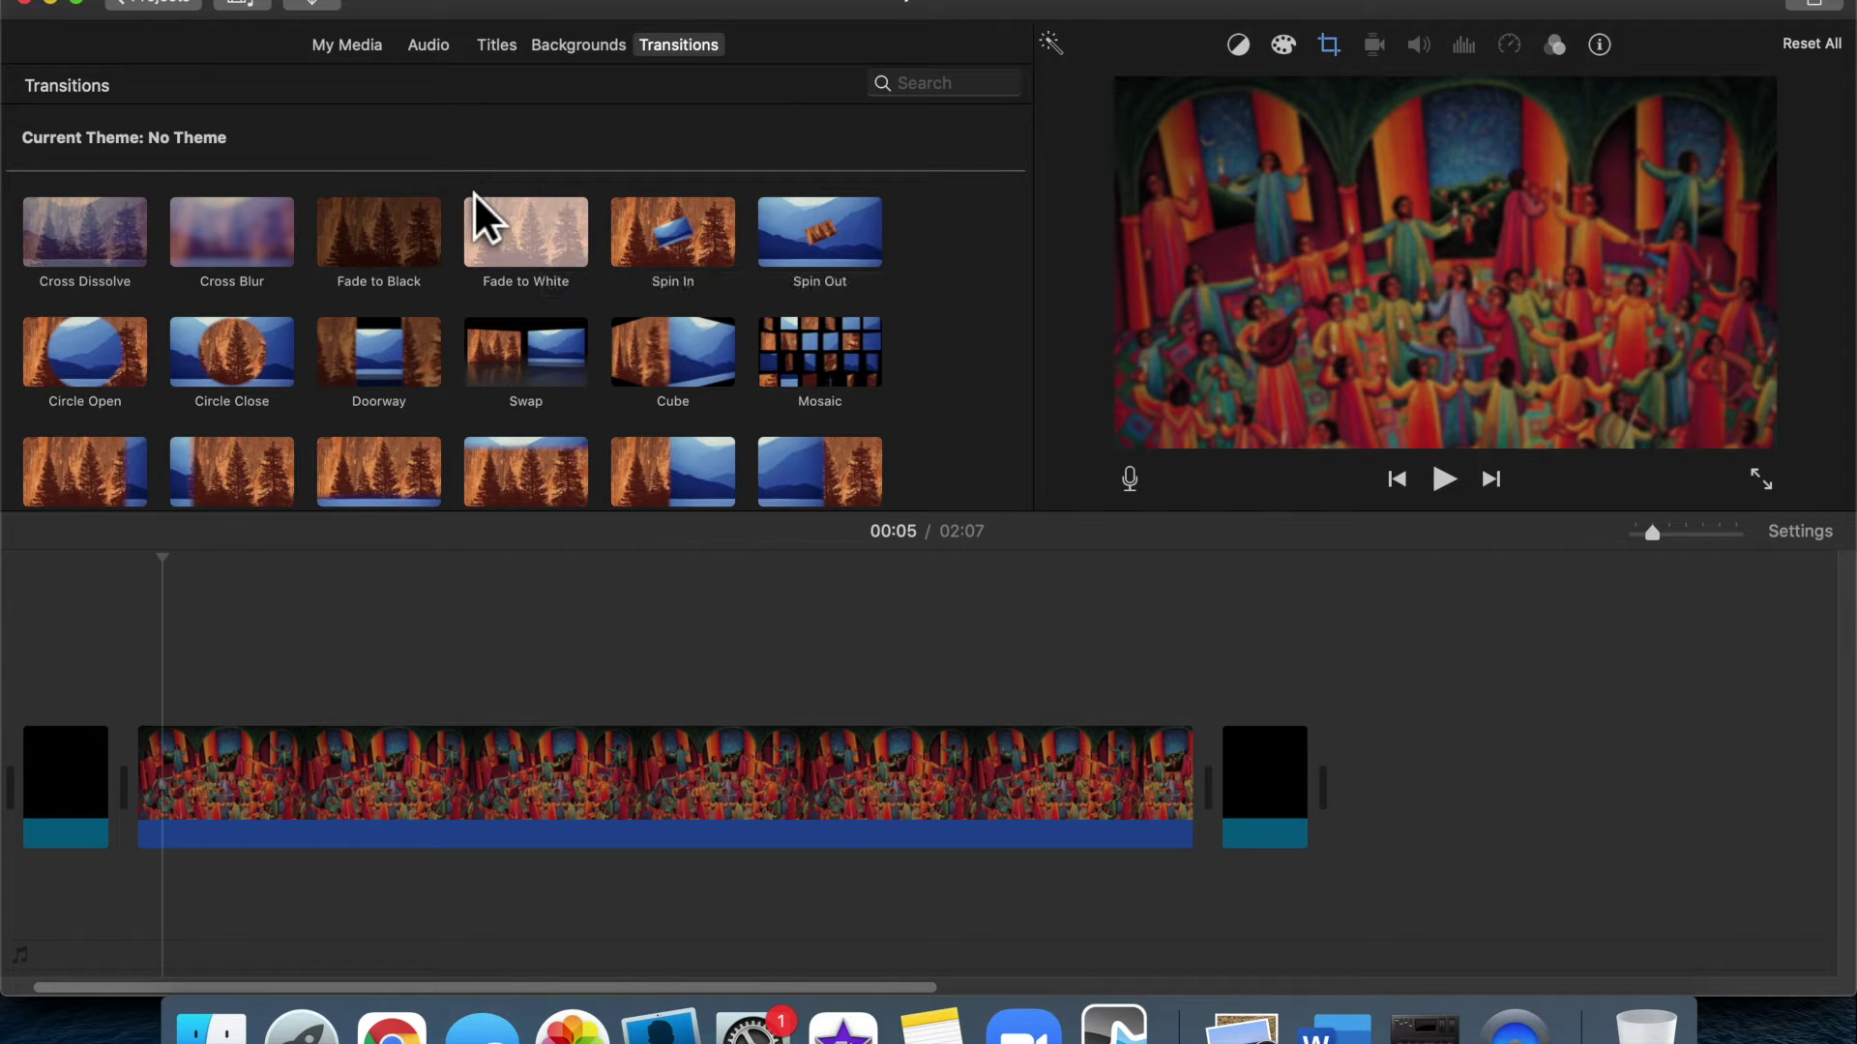
{"action": "left_click", "coordinate": [67, 239]}
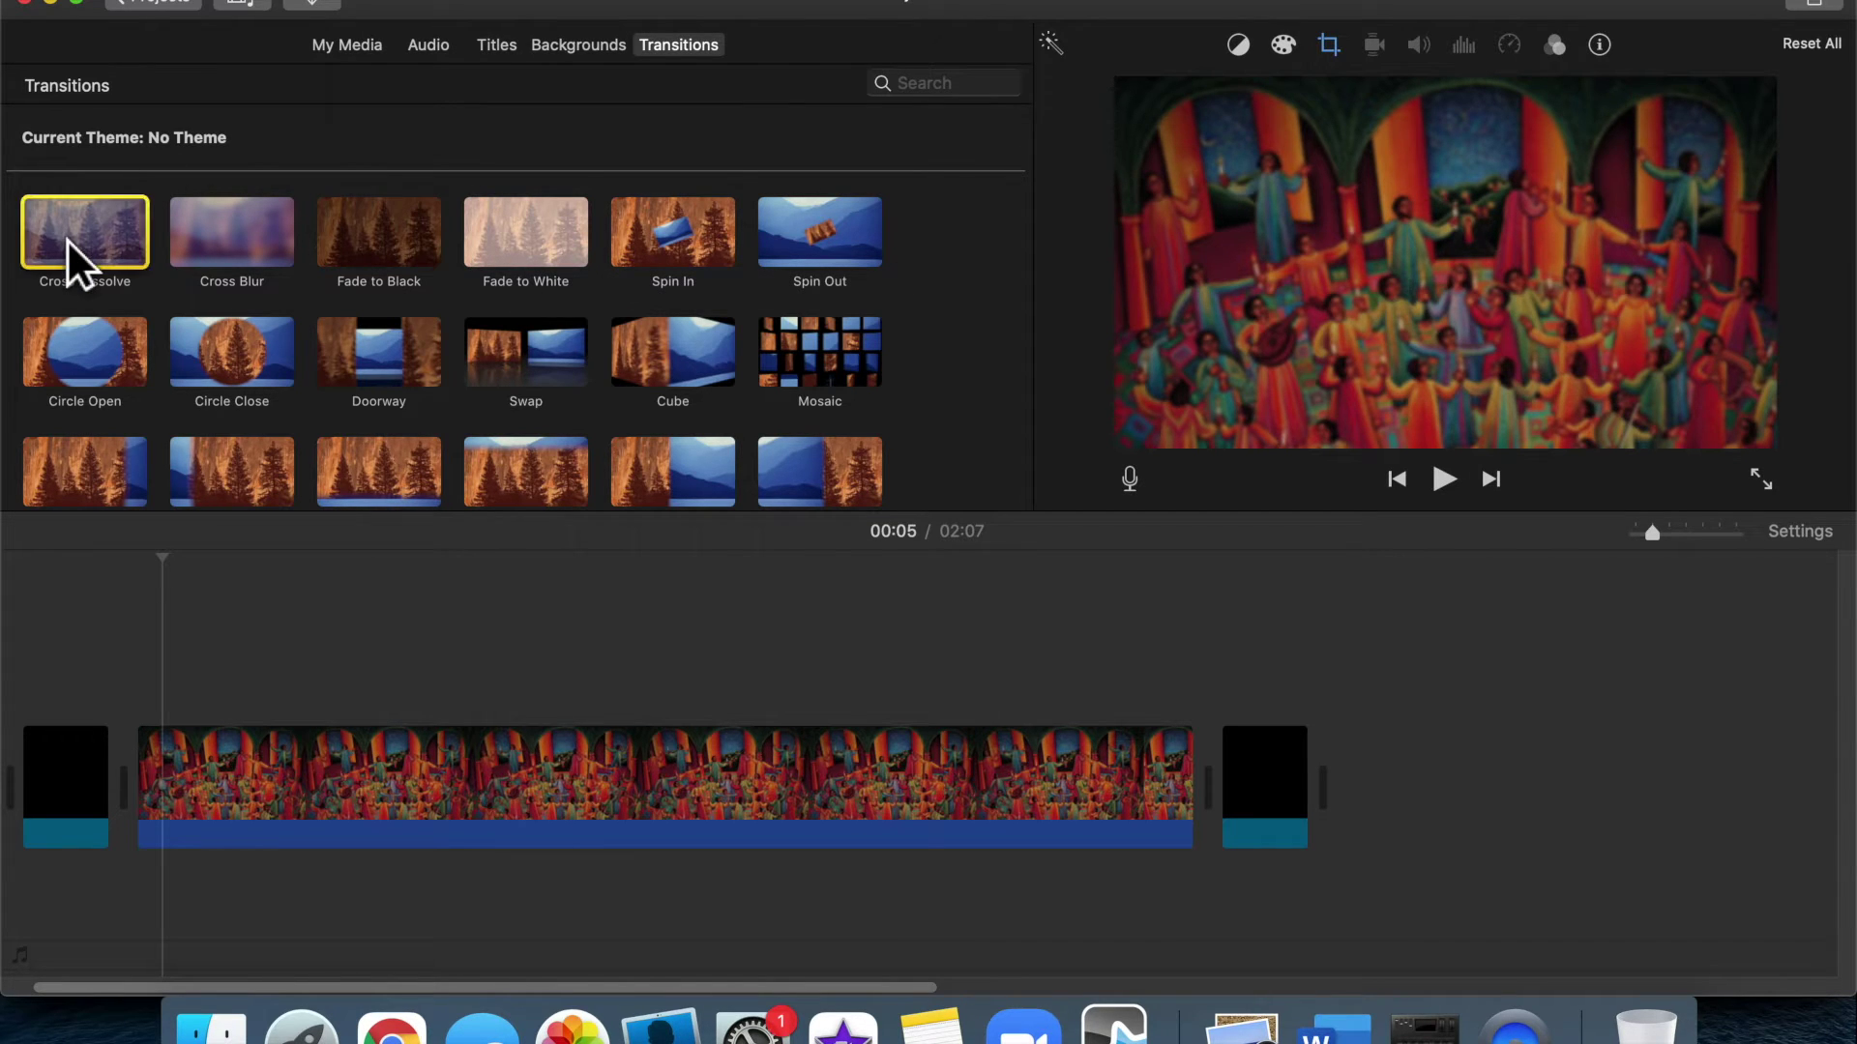
{"action": "left_click", "coordinate": [390, 269]}
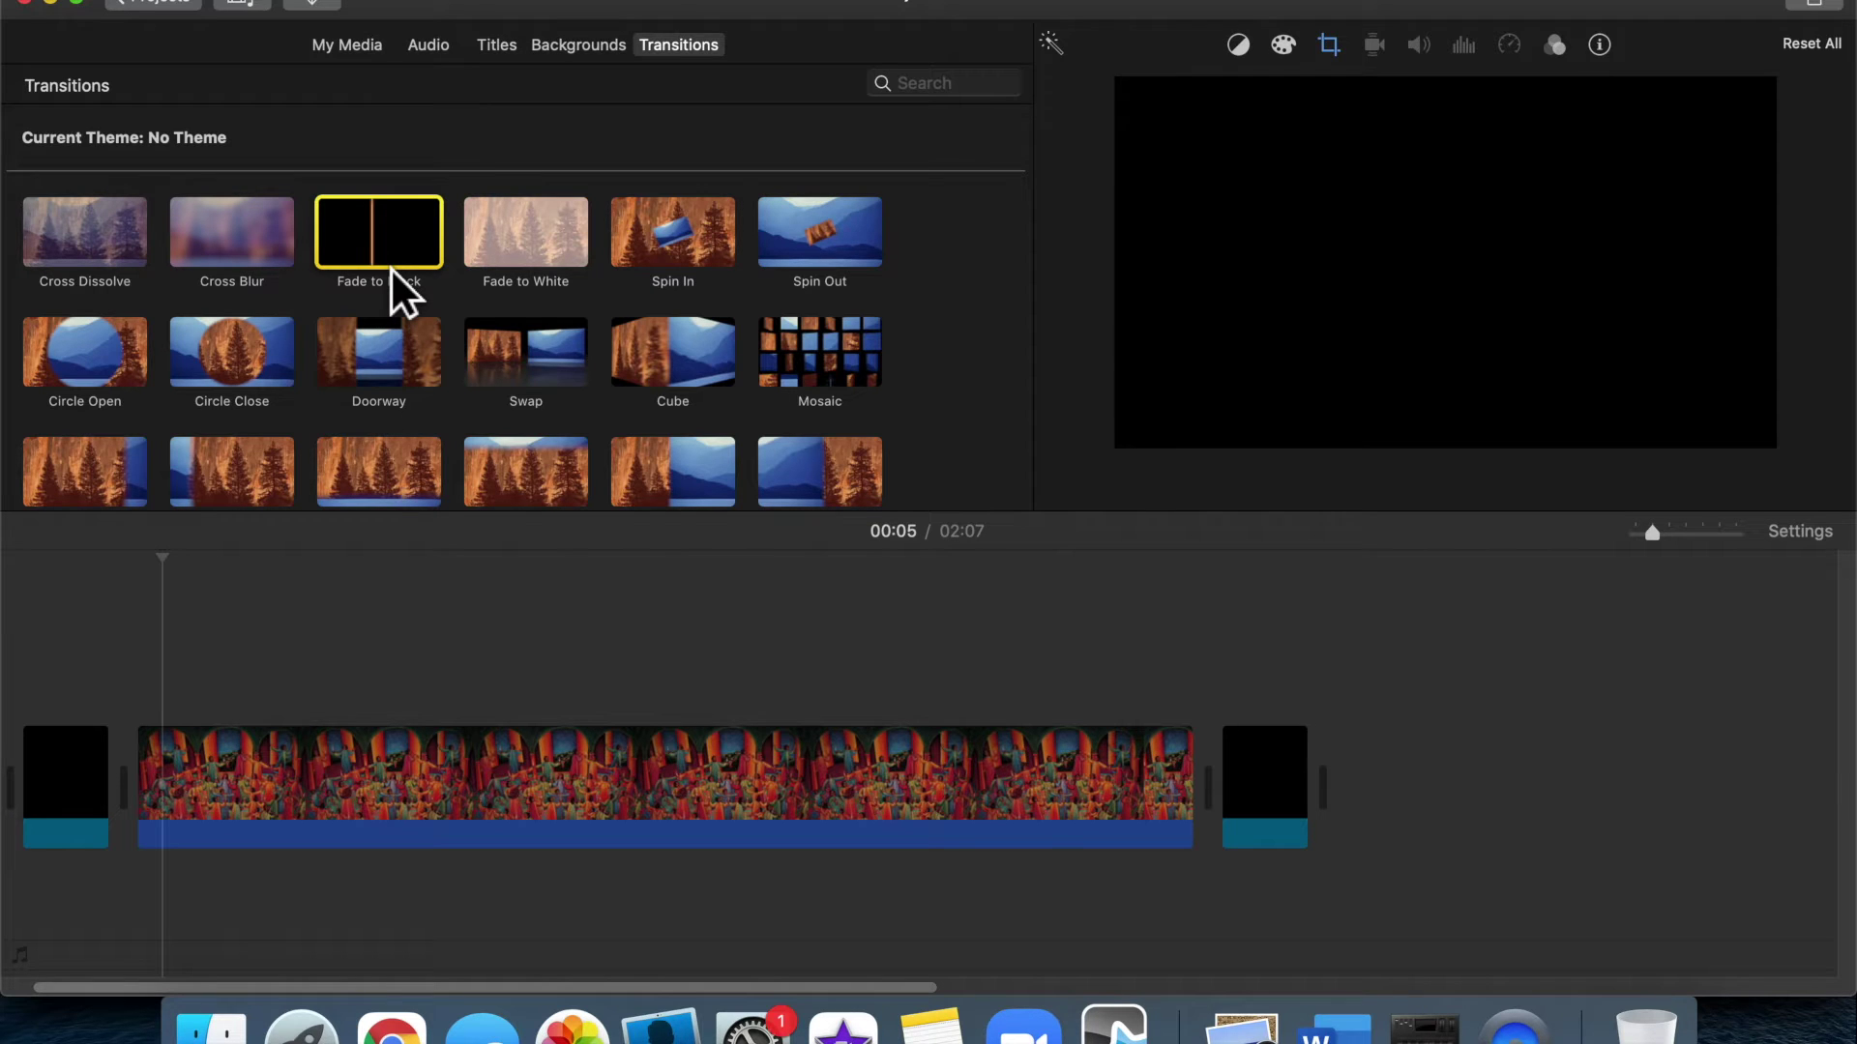
Add transitions joining the painting to the opening and closing black clips
{"action": "left_click_drag", "start_coordinate": [124, 236], "coordinate": [130, 794]}
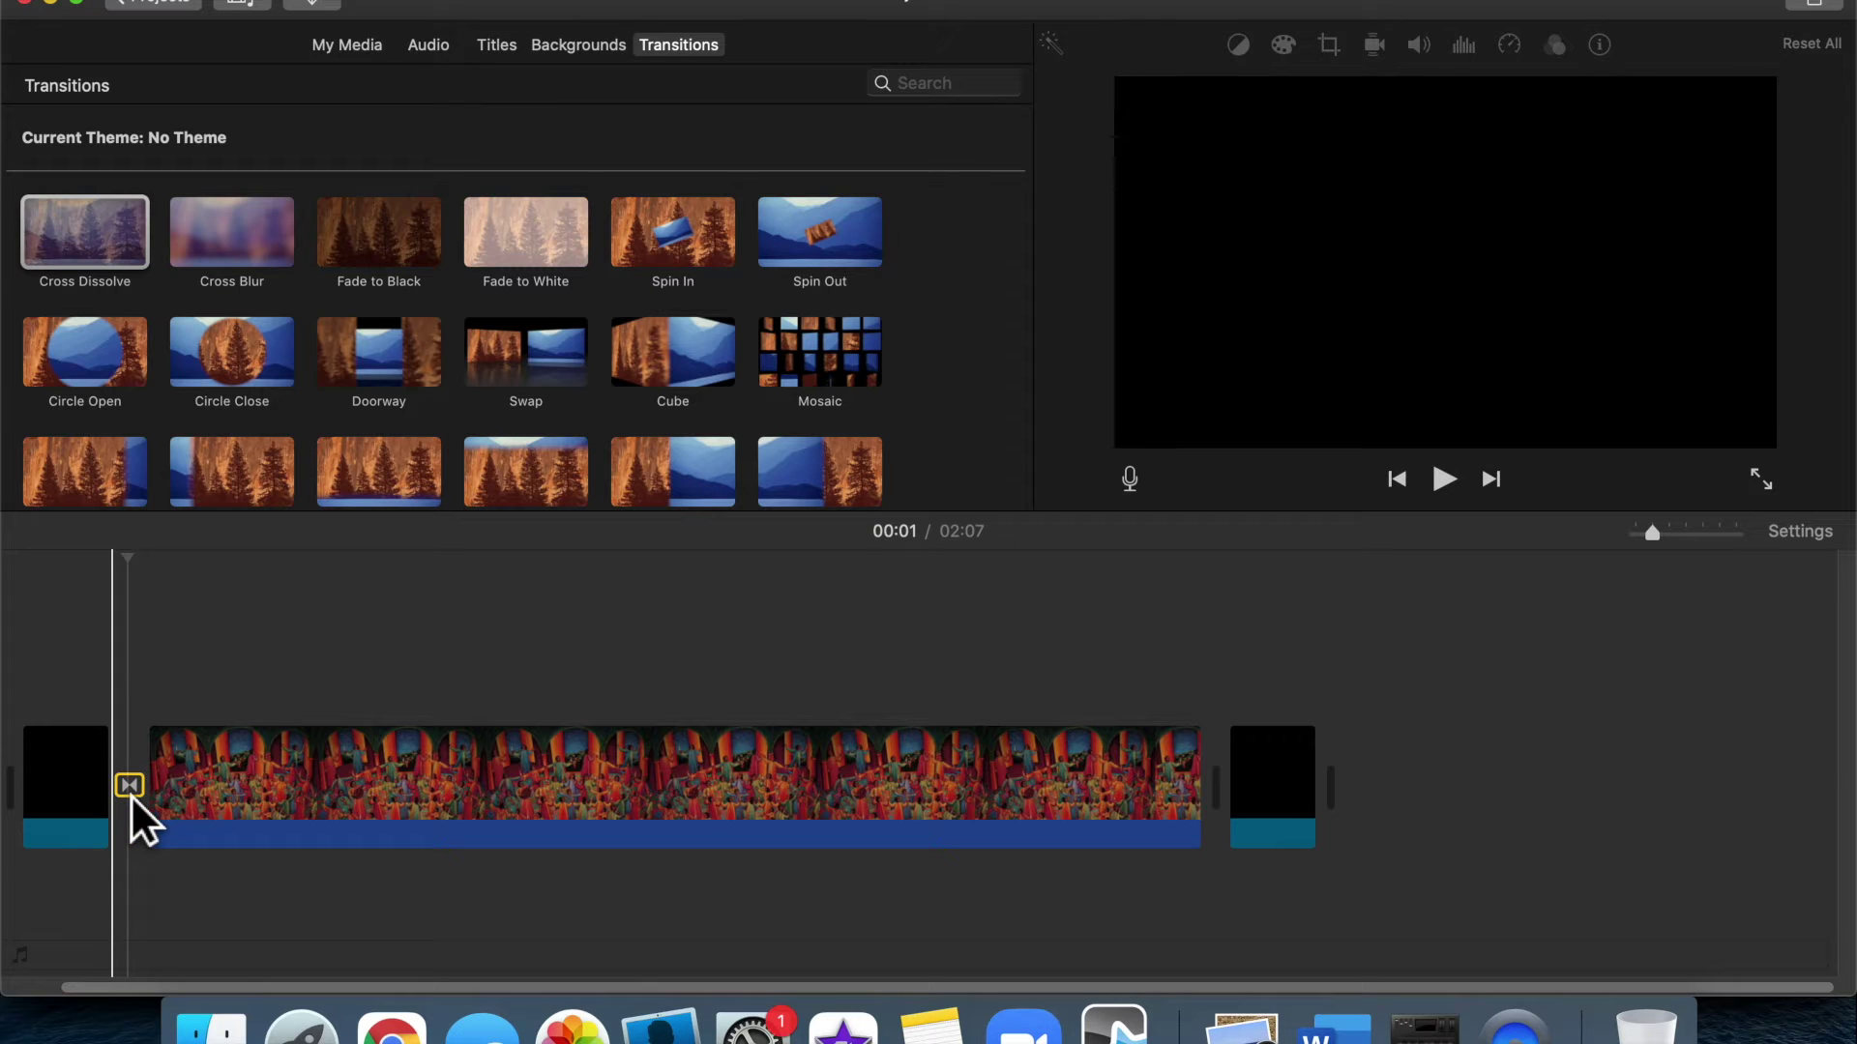
{"action": "left_click_drag", "start_coordinate": [417, 232], "coordinate": [1191, 772]}
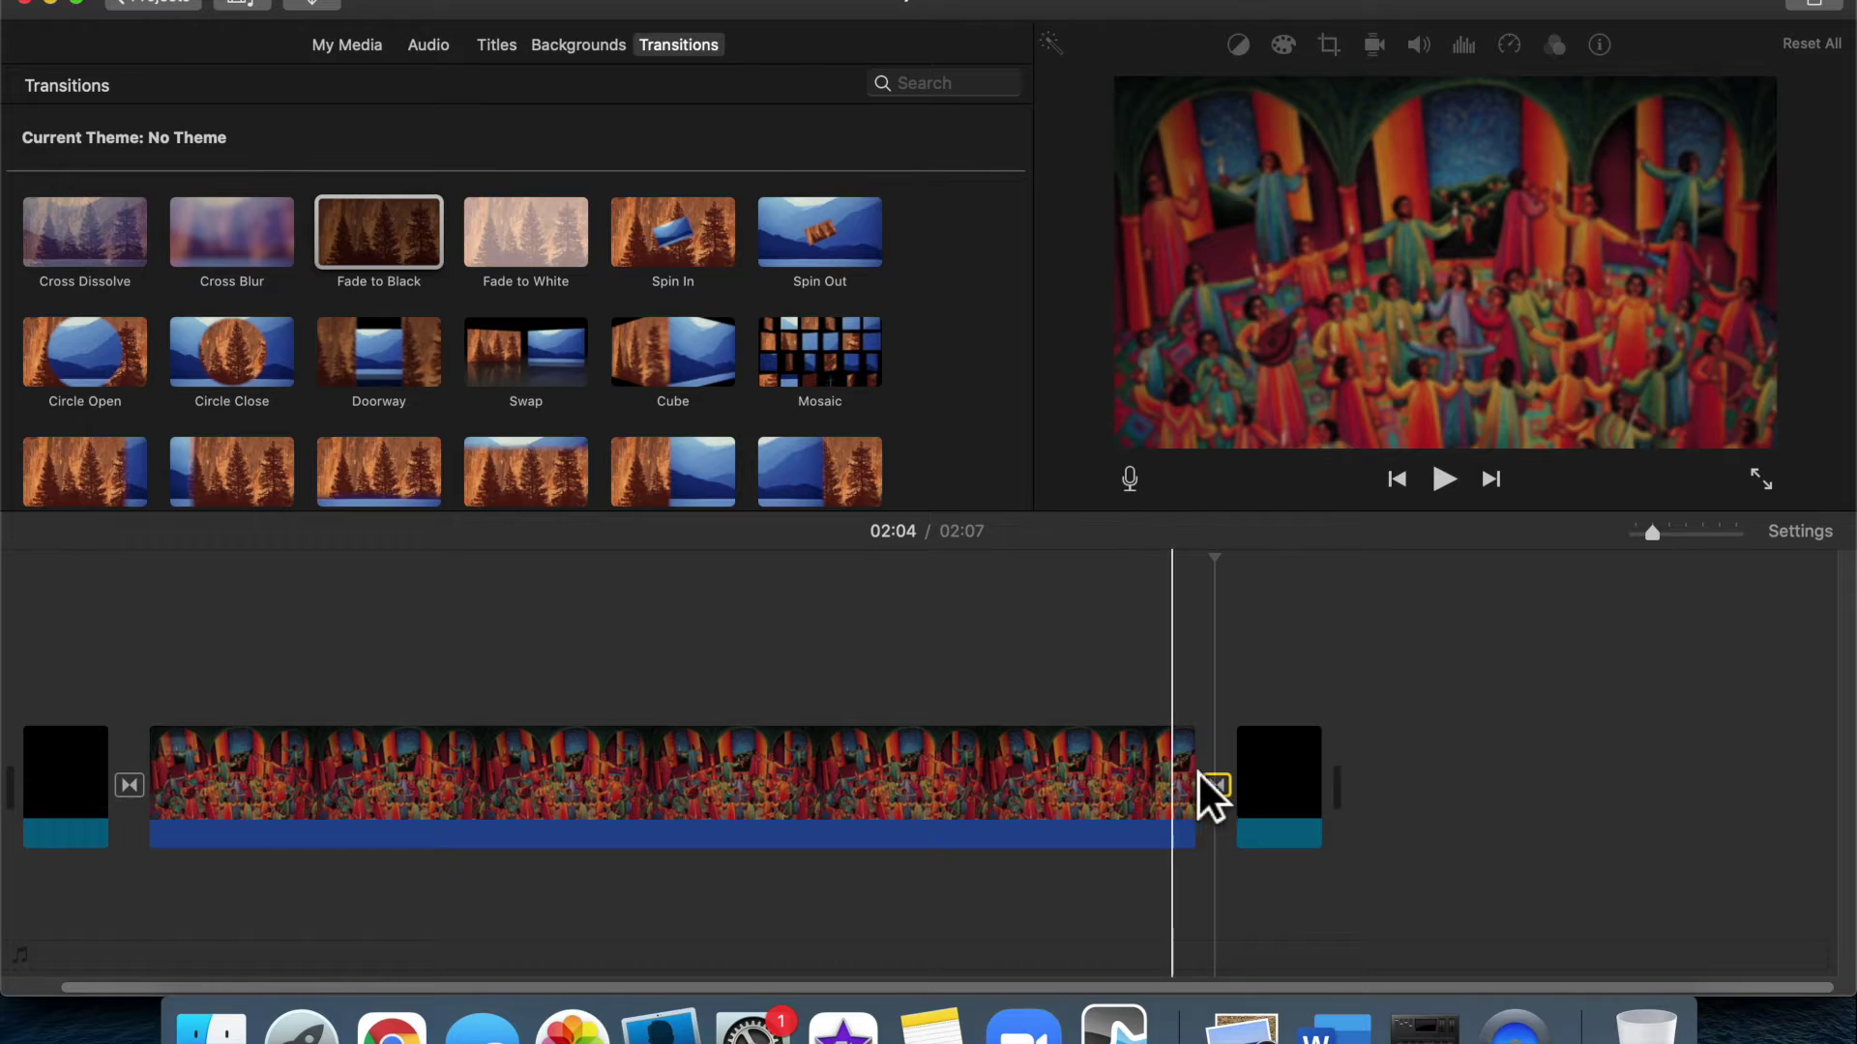
{"action": "left_click", "coordinate": [1295, 776]}
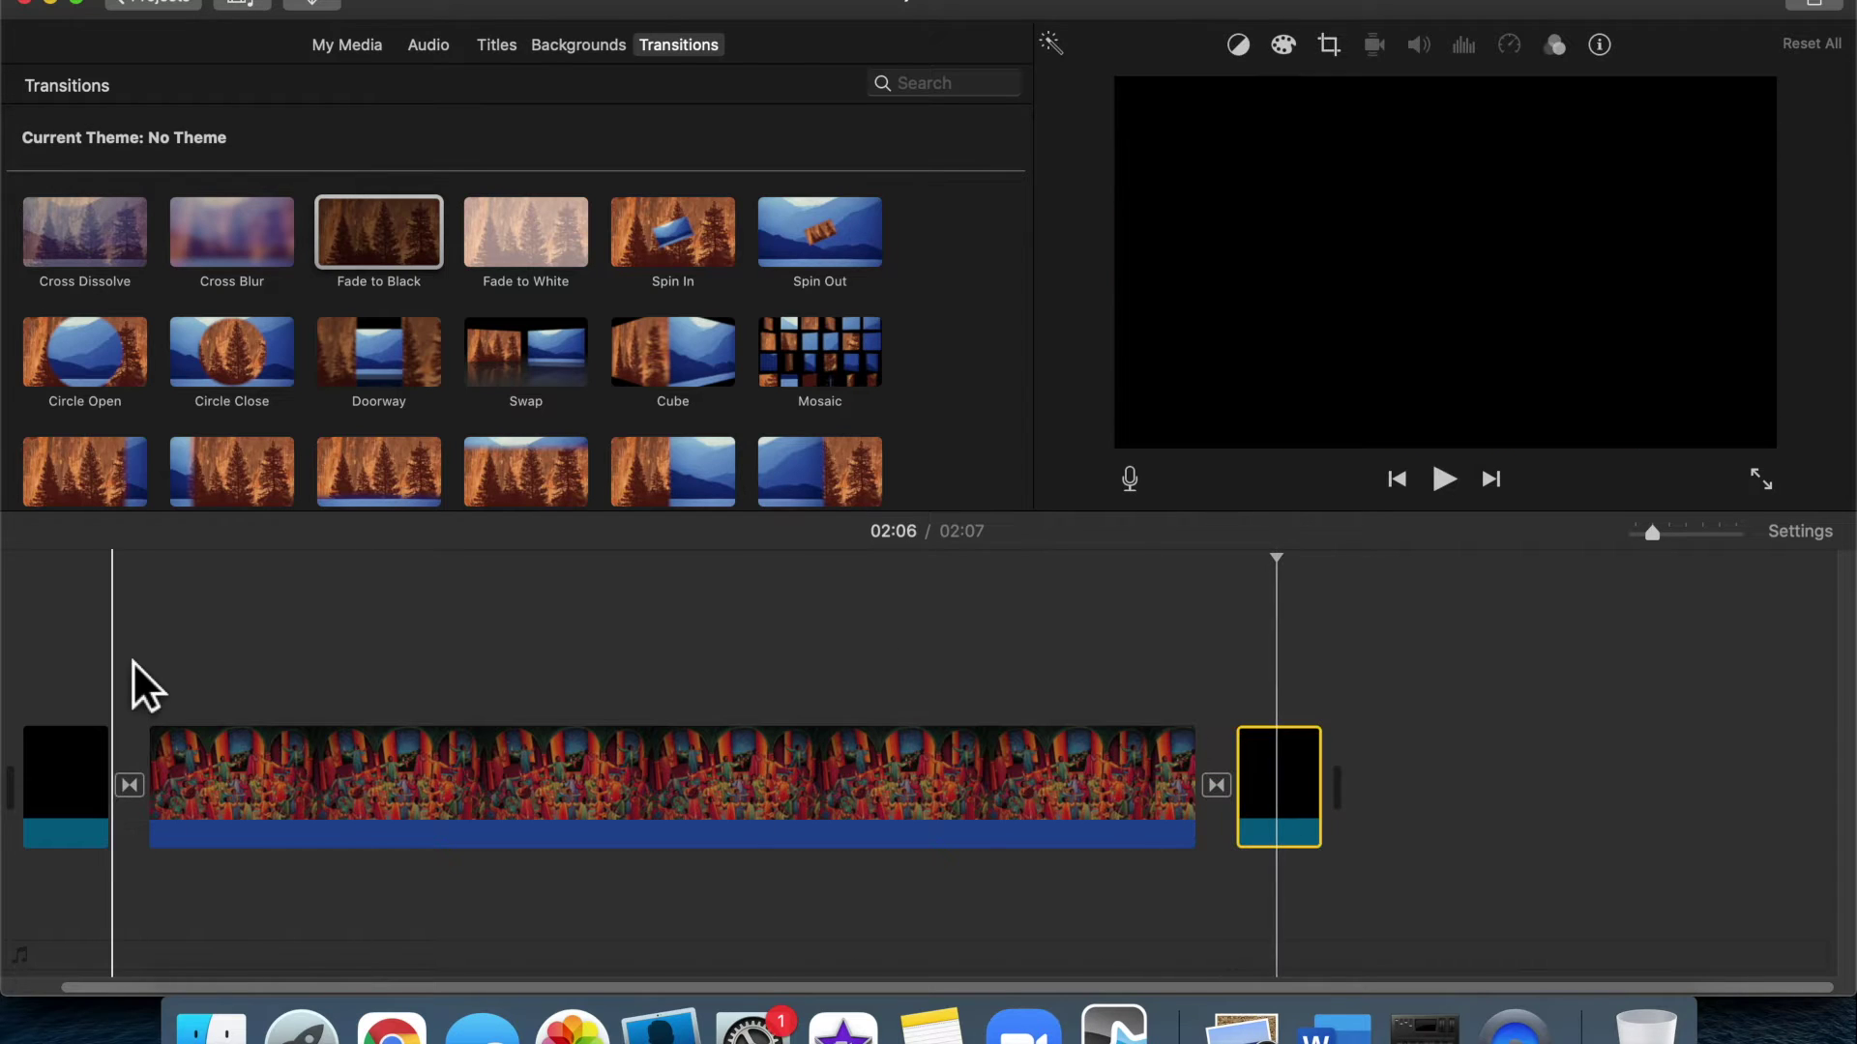
{"action": "left_click", "coordinate": [49, 671]}
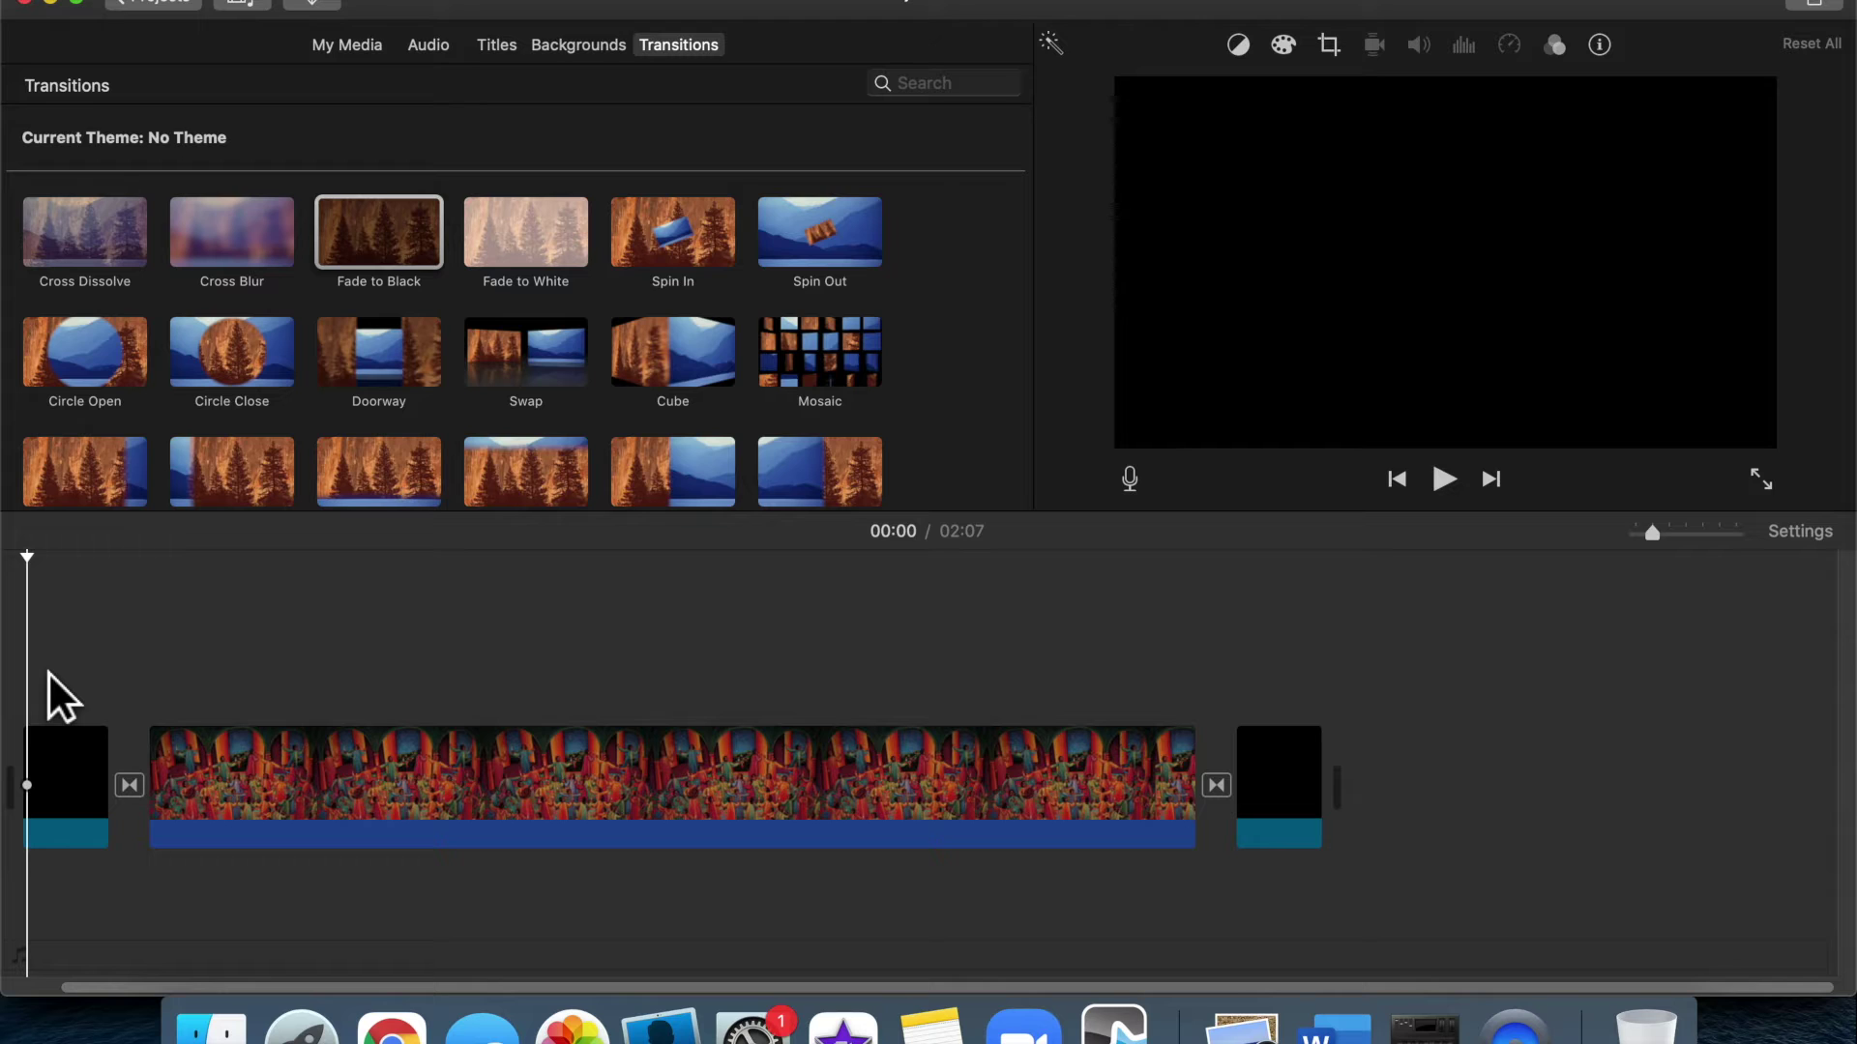
{"action": "key", "text": "space"}
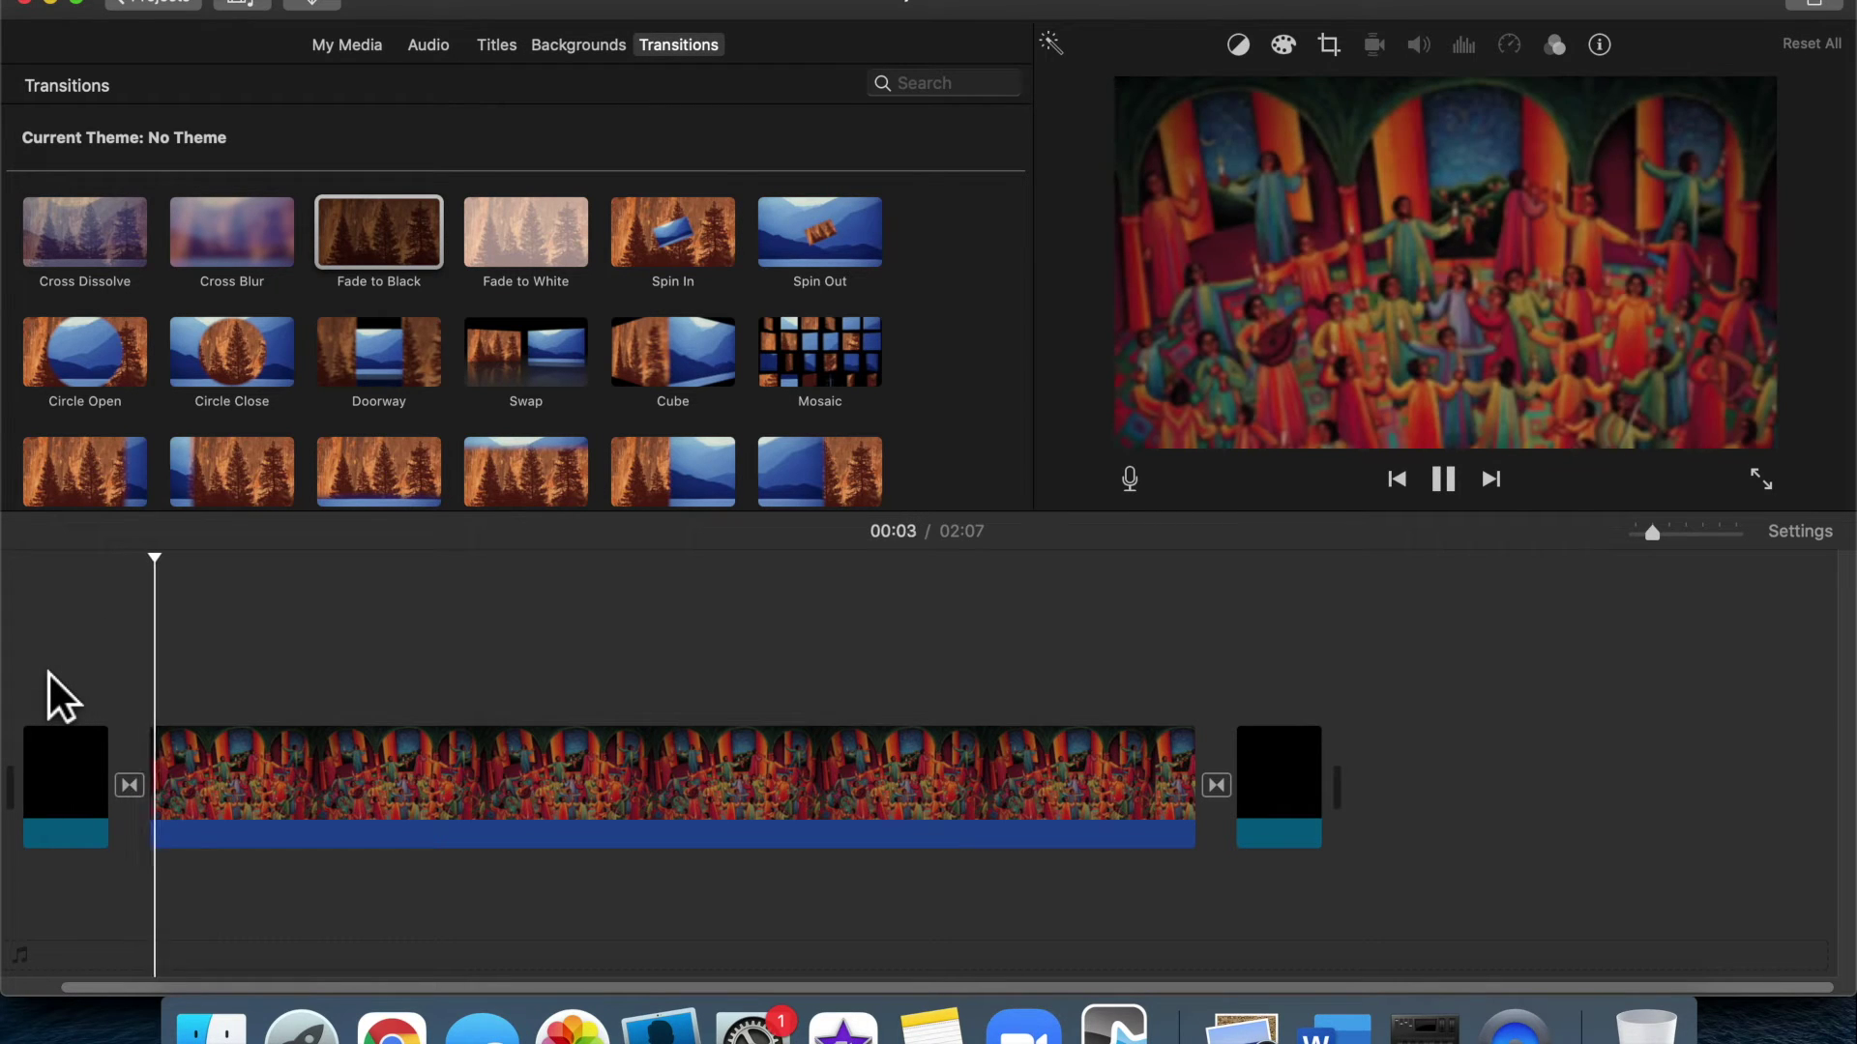
{"action": "key", "text": "space"}
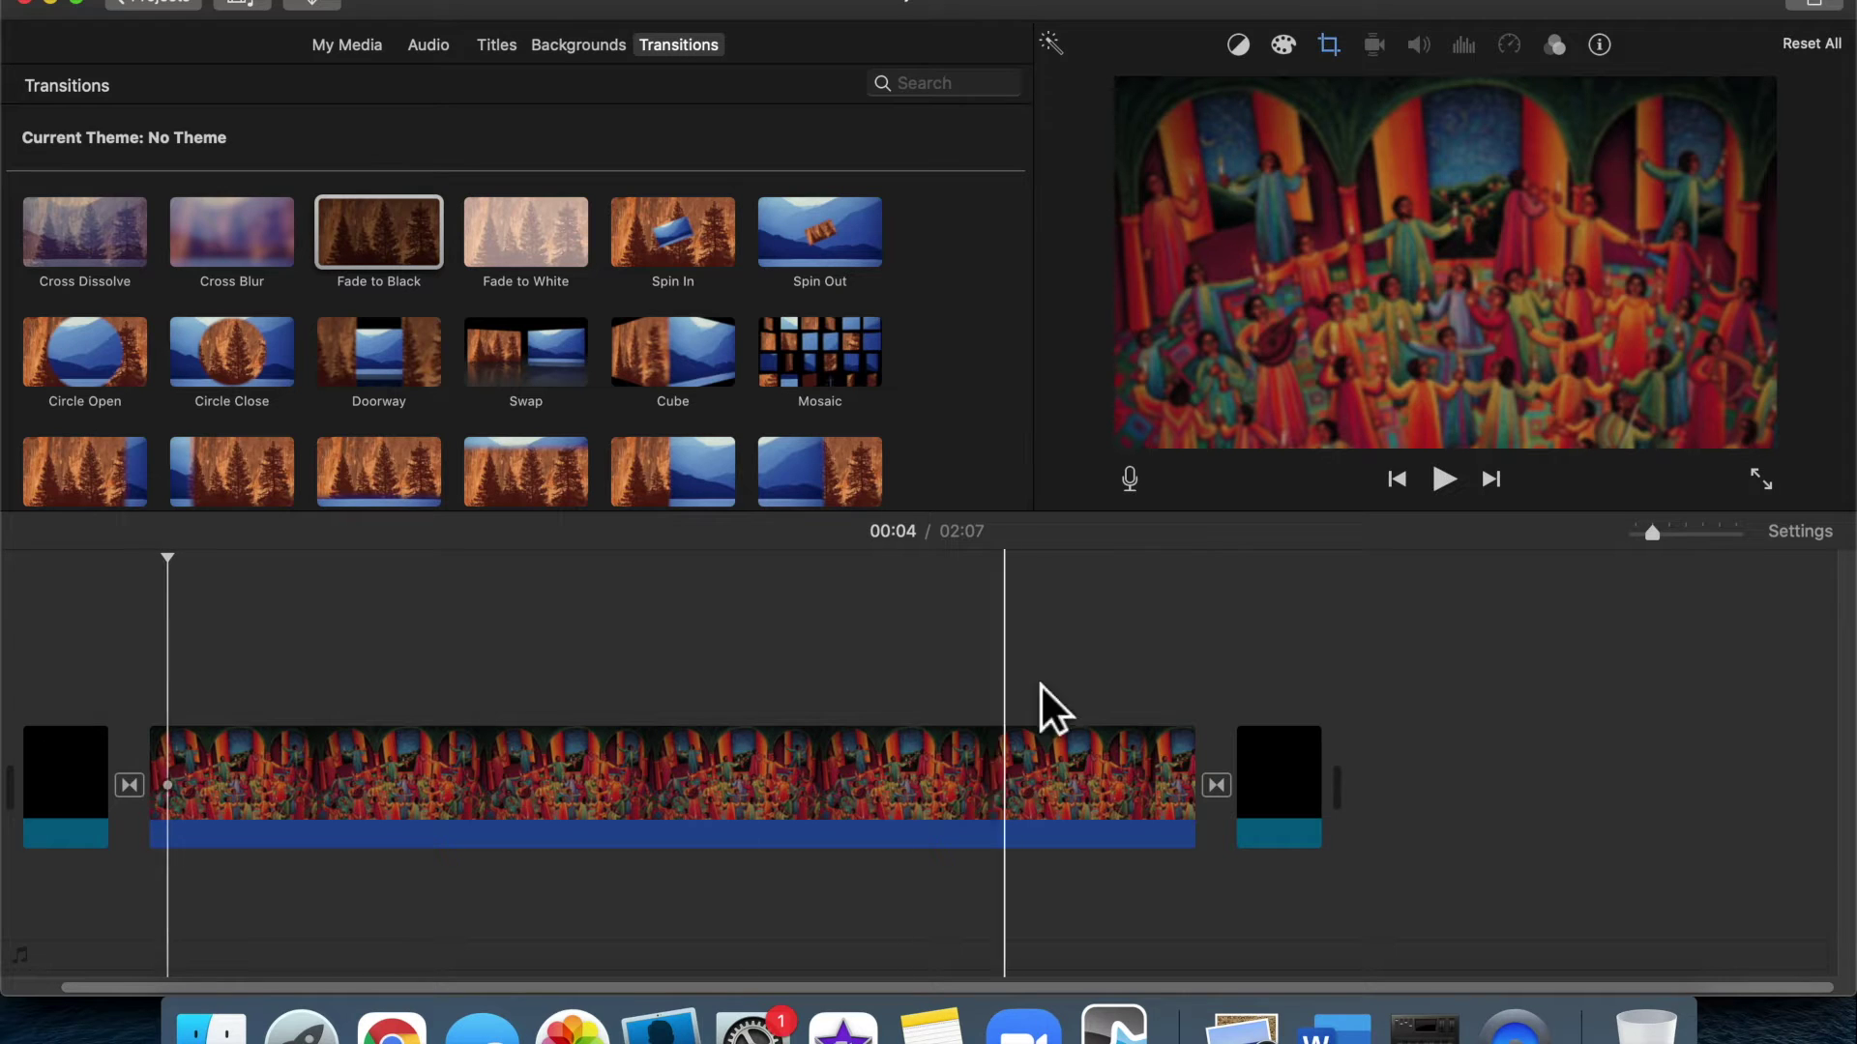
{"action": "left_click", "coordinate": [1203, 670]}
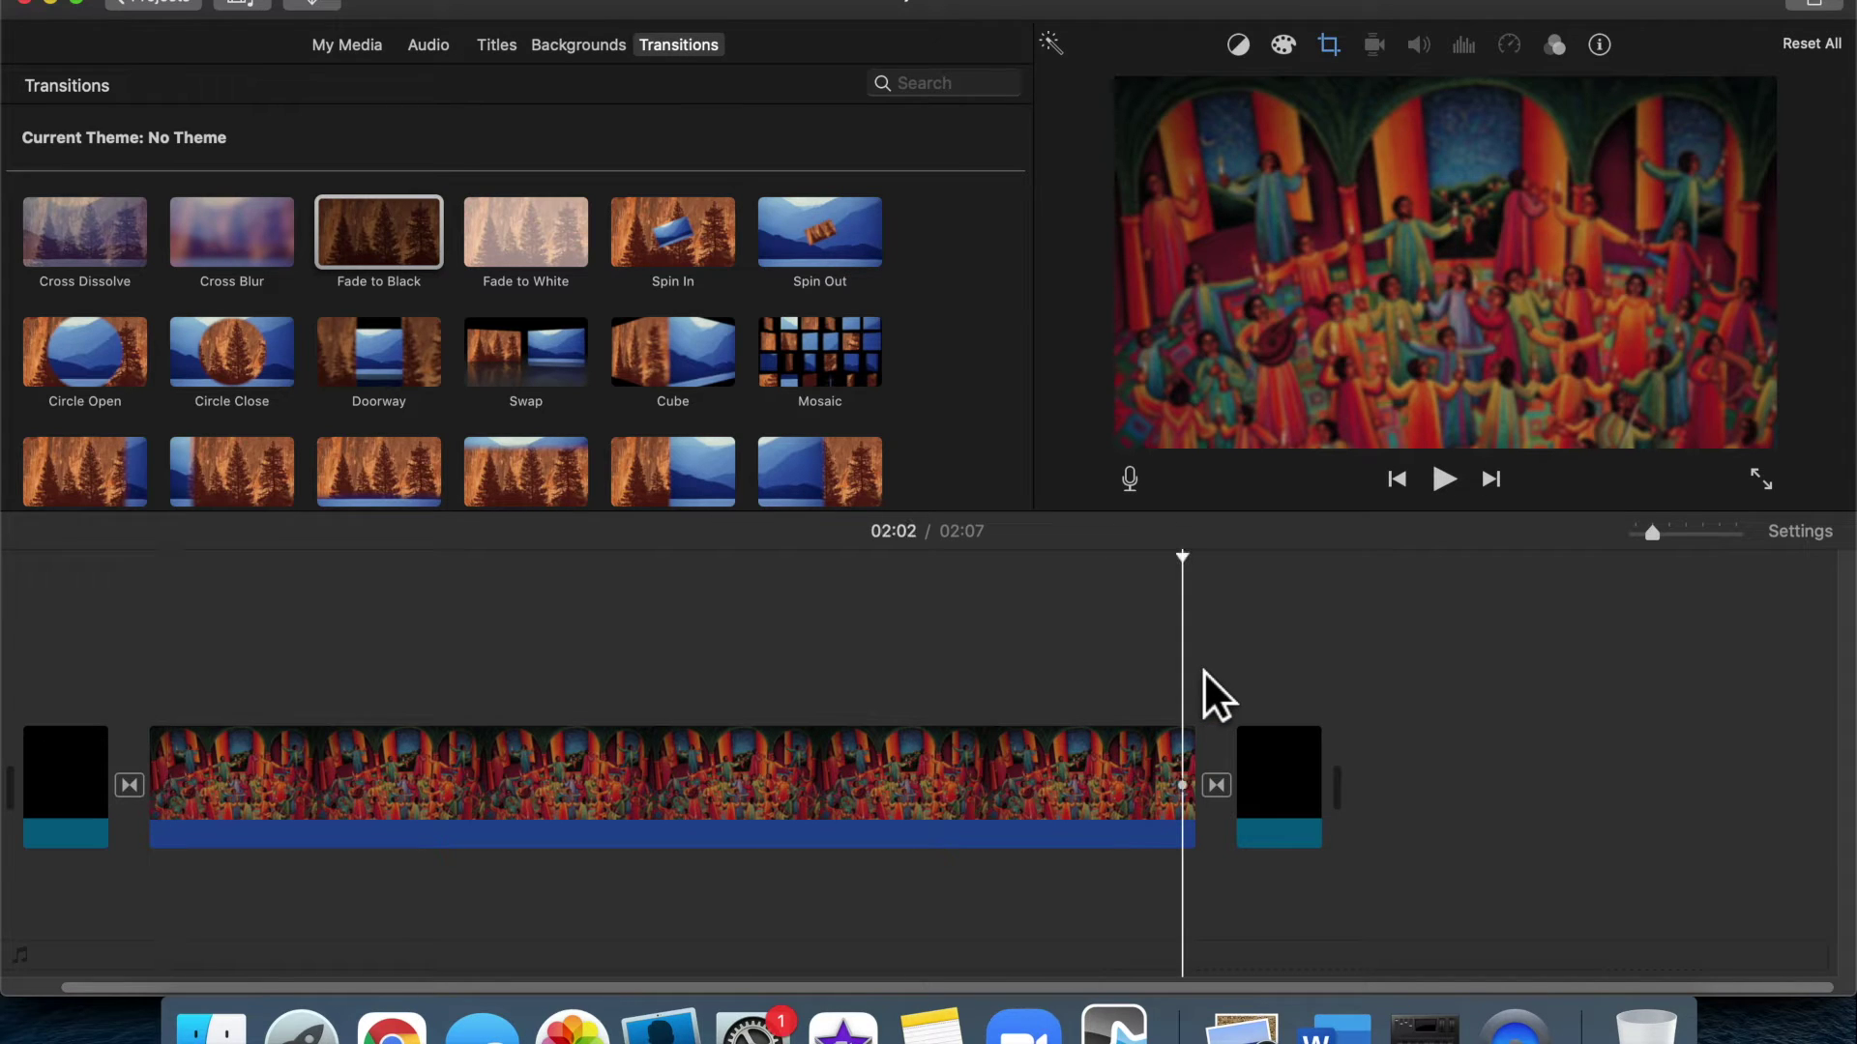
{"action": "key", "text": "space"}
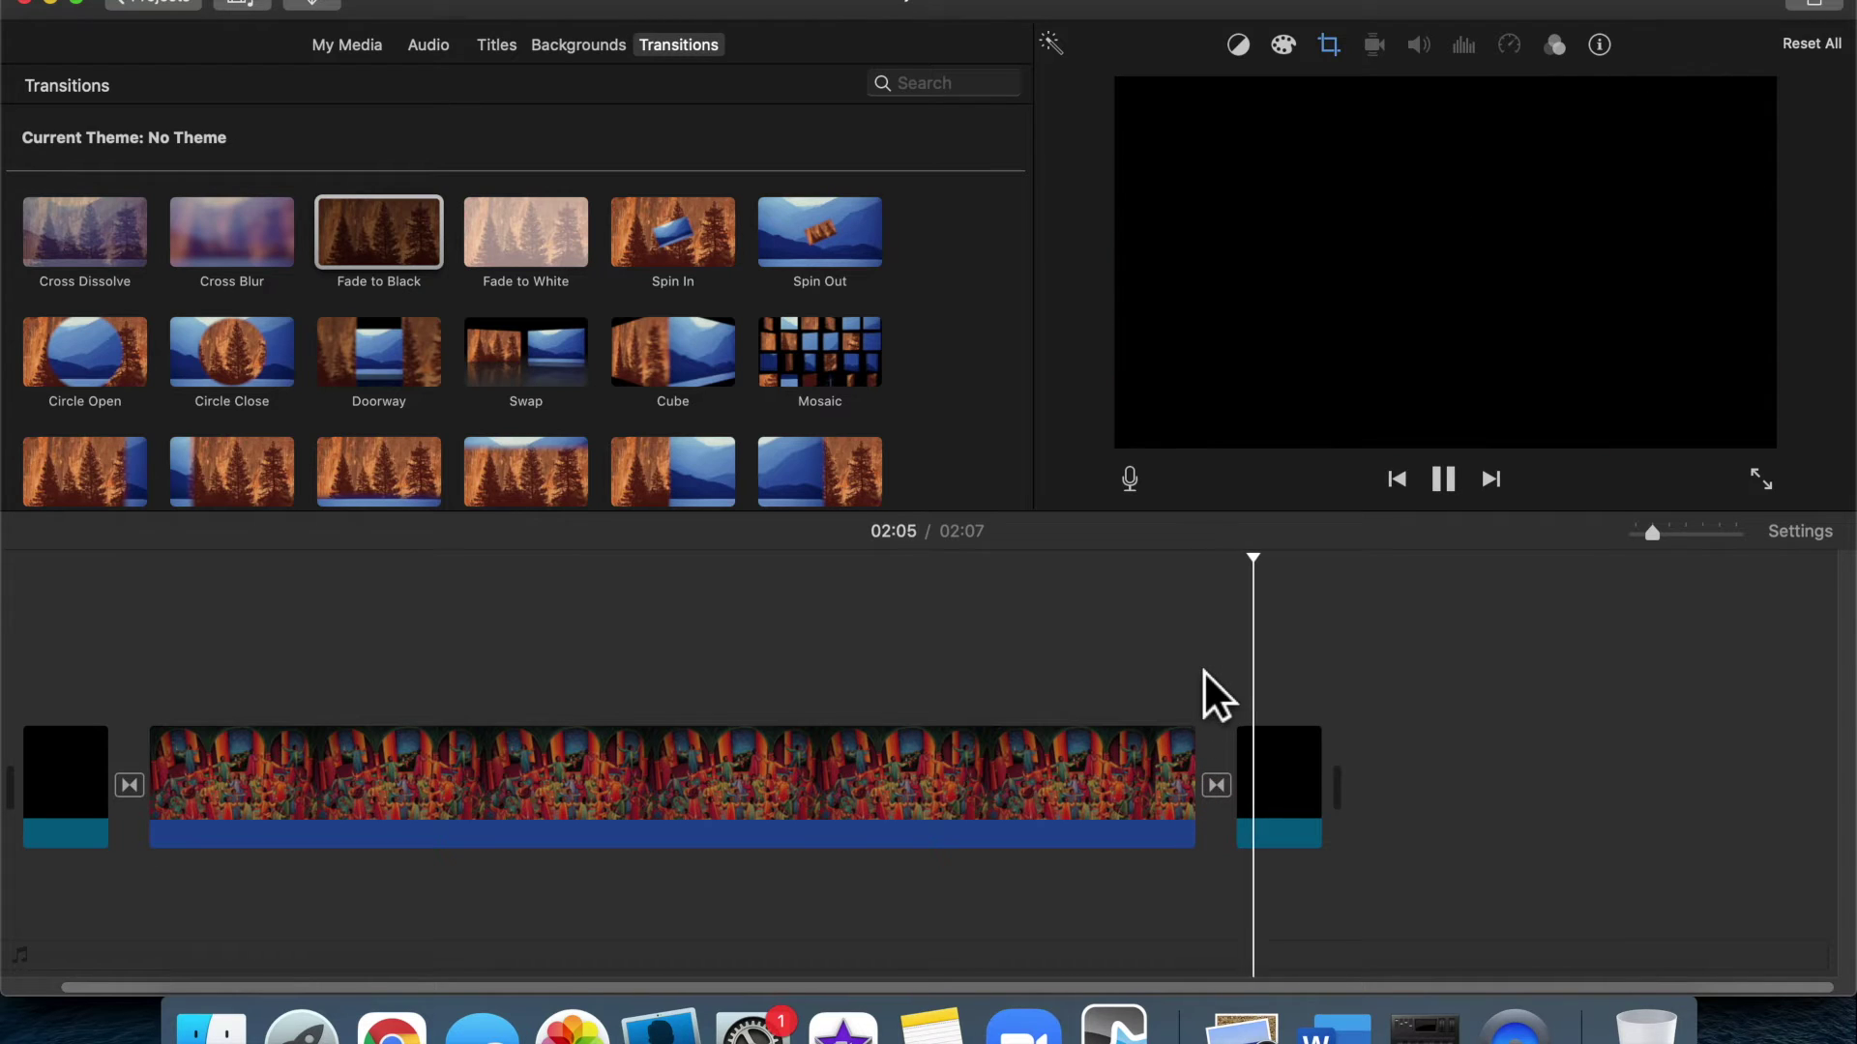
{"action": "key", "text": "space"}
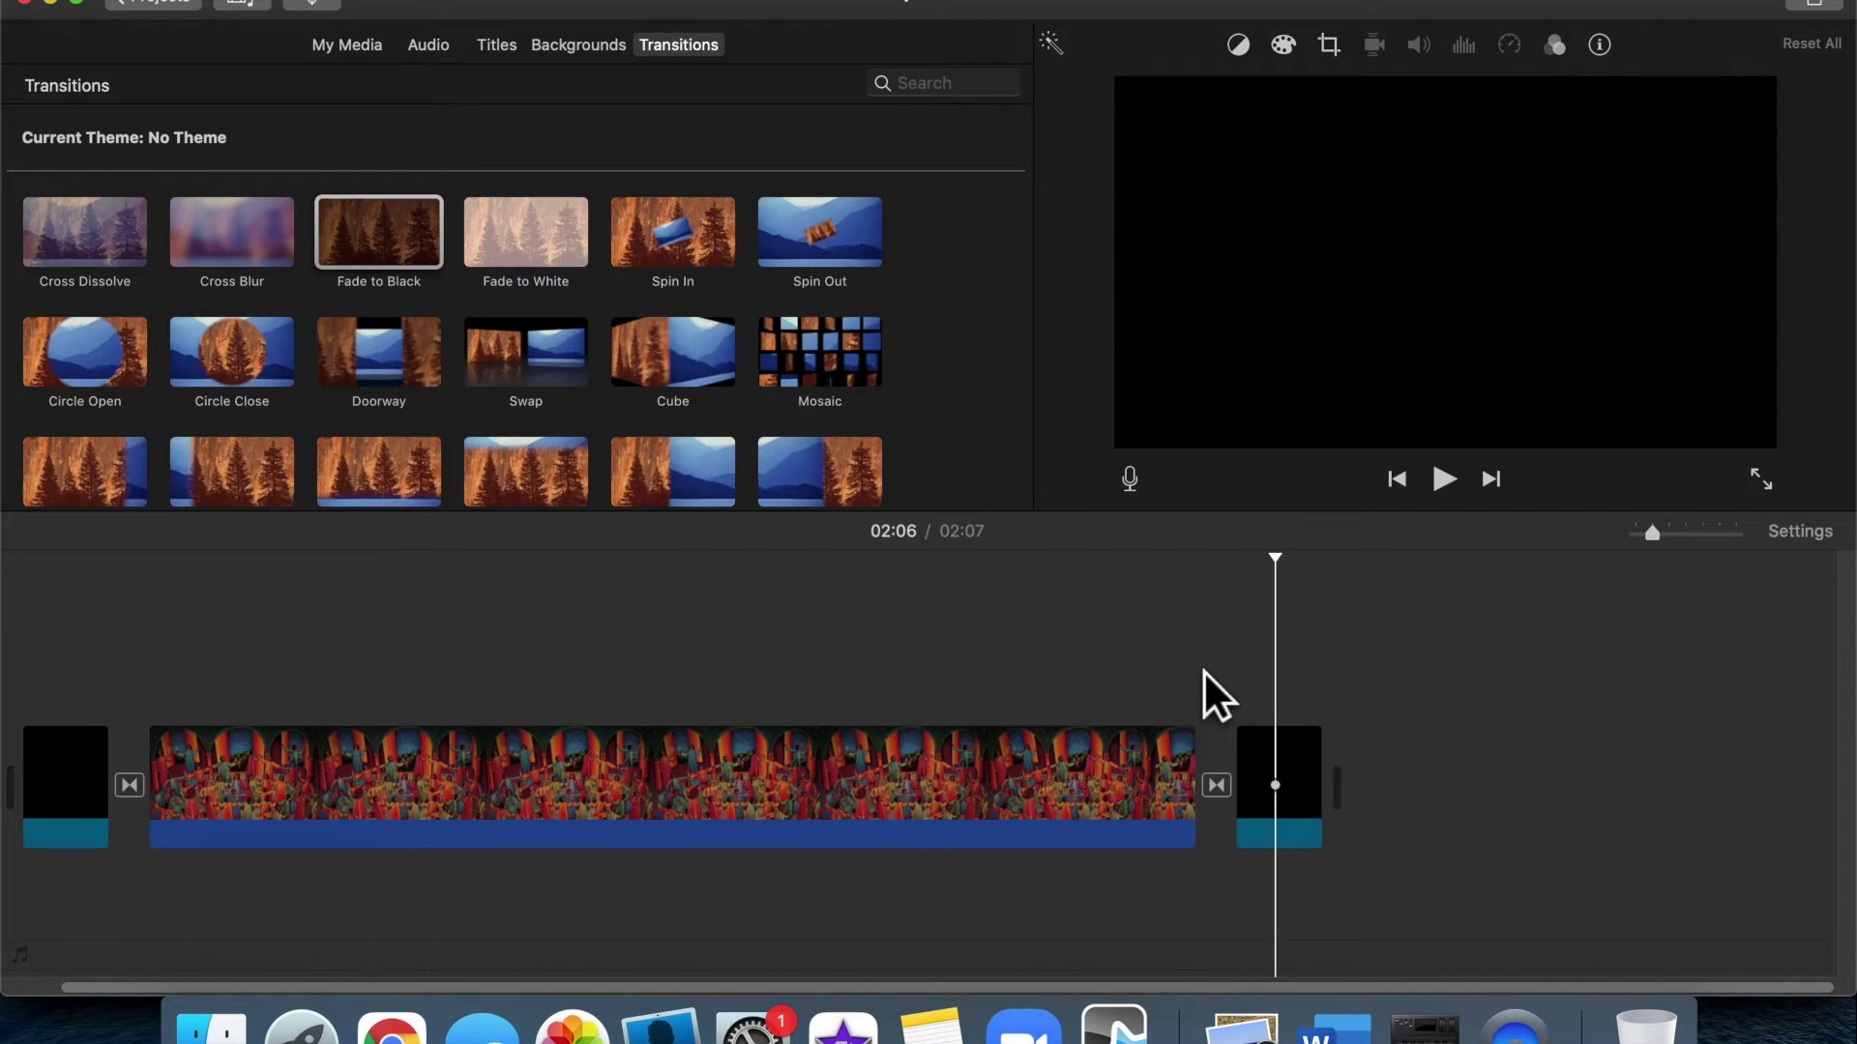
{"action": "left_click", "coordinate": [1224, 783]}
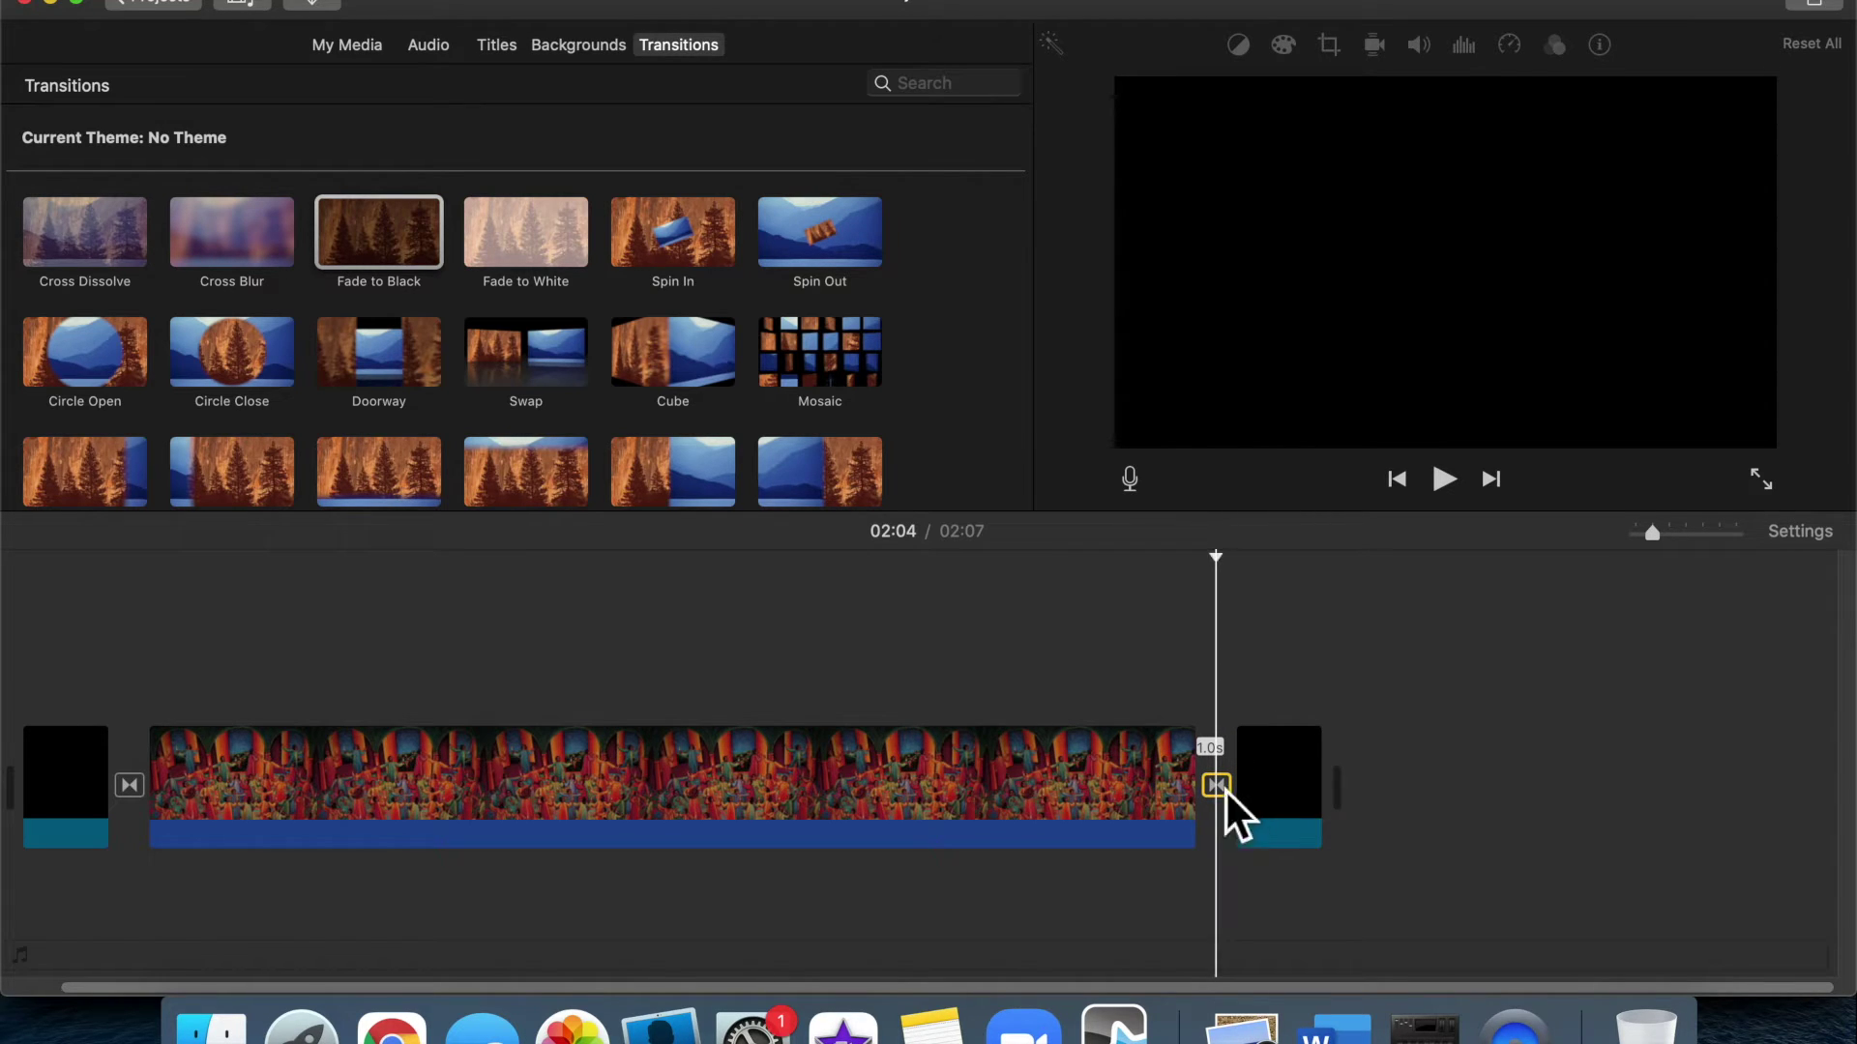
{"action": "double_click", "coordinate": [1226, 792]}
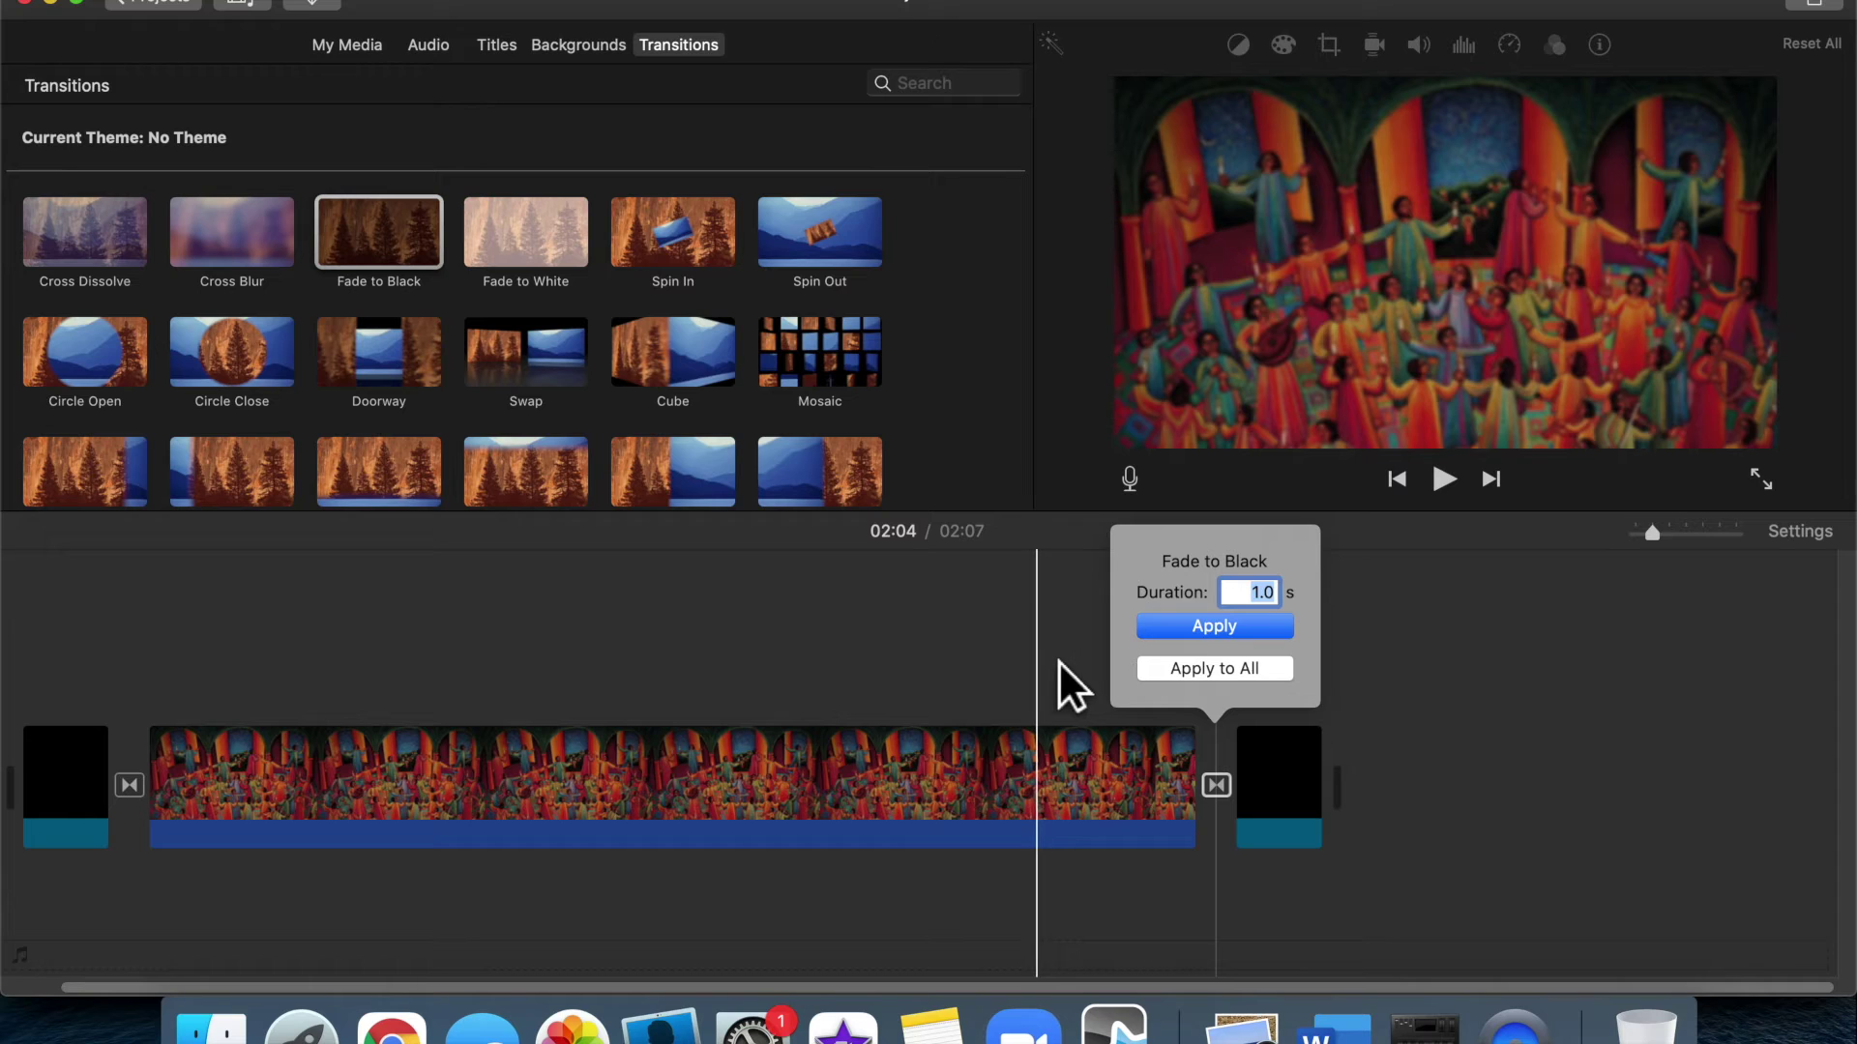
{"action": "left_click", "coordinate": [1058, 660]}
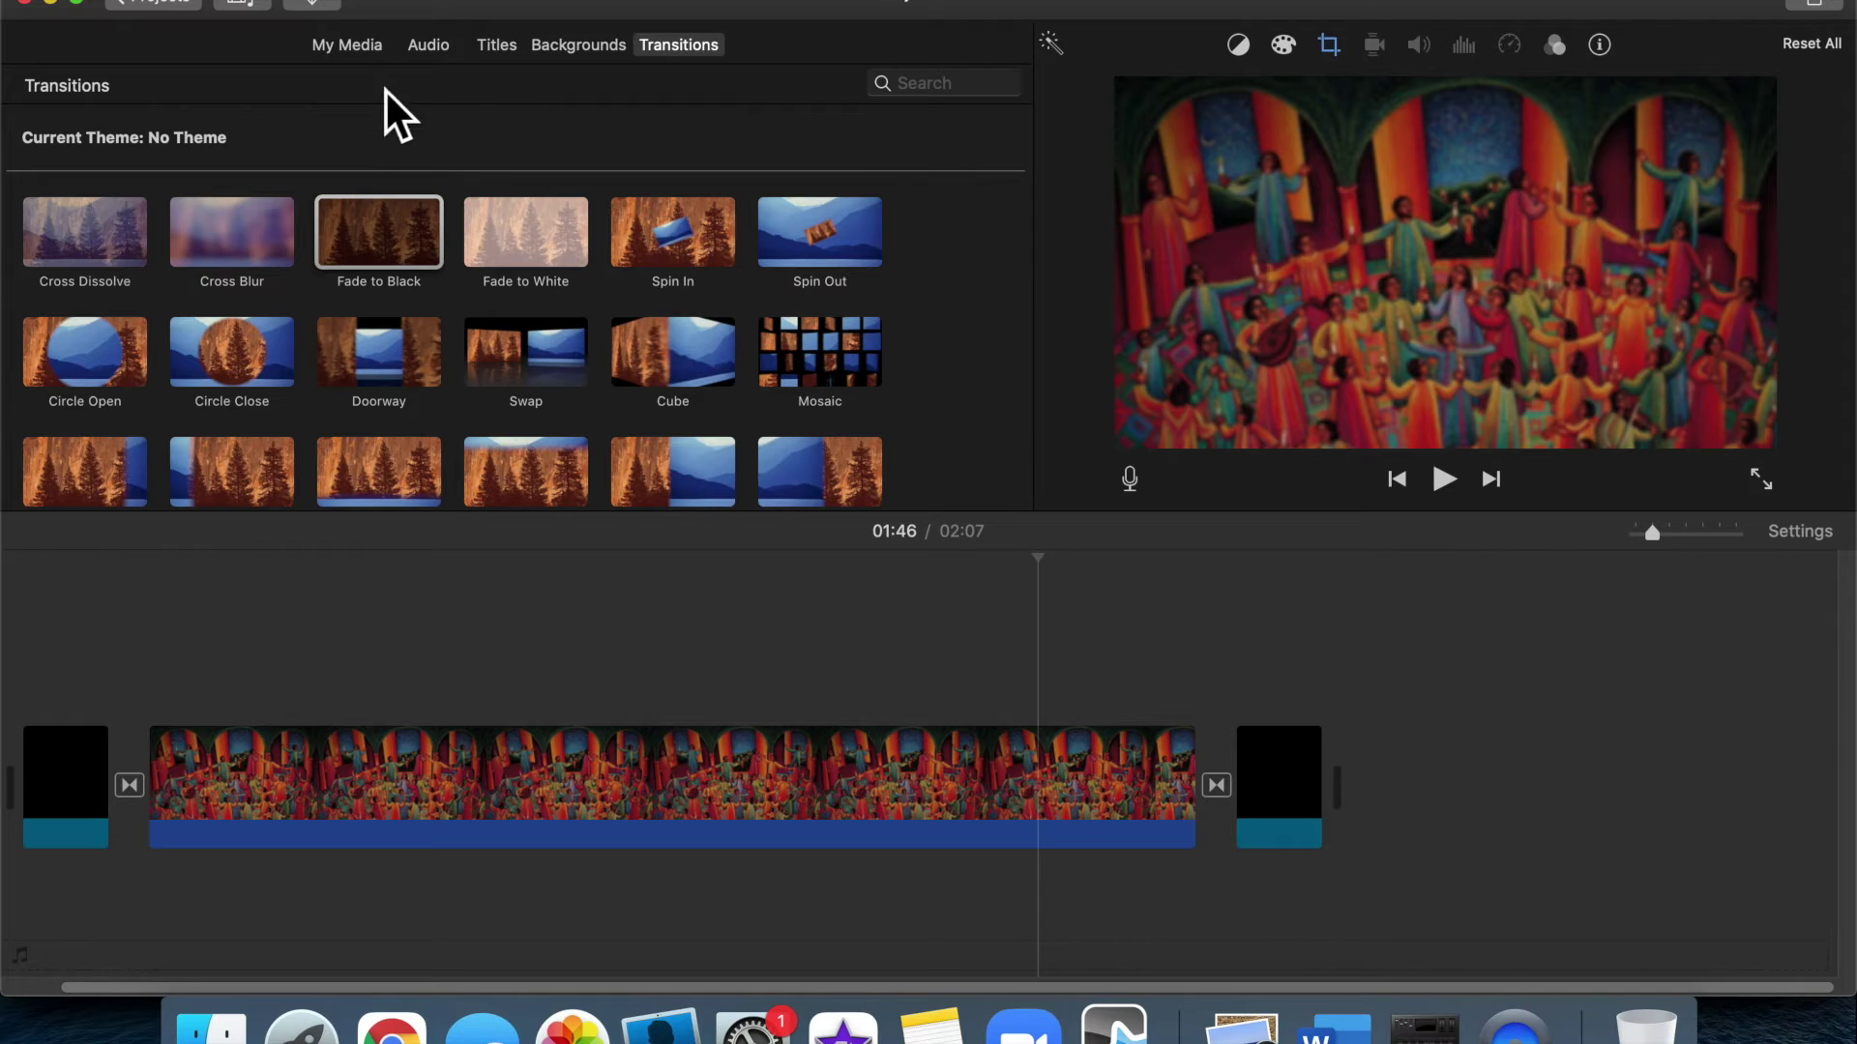
Search My Media for 'psalm' and place the 3-minute Psalm 98 audio beneath the painting
{"action": "left_click", "coordinate": [353, 46]}
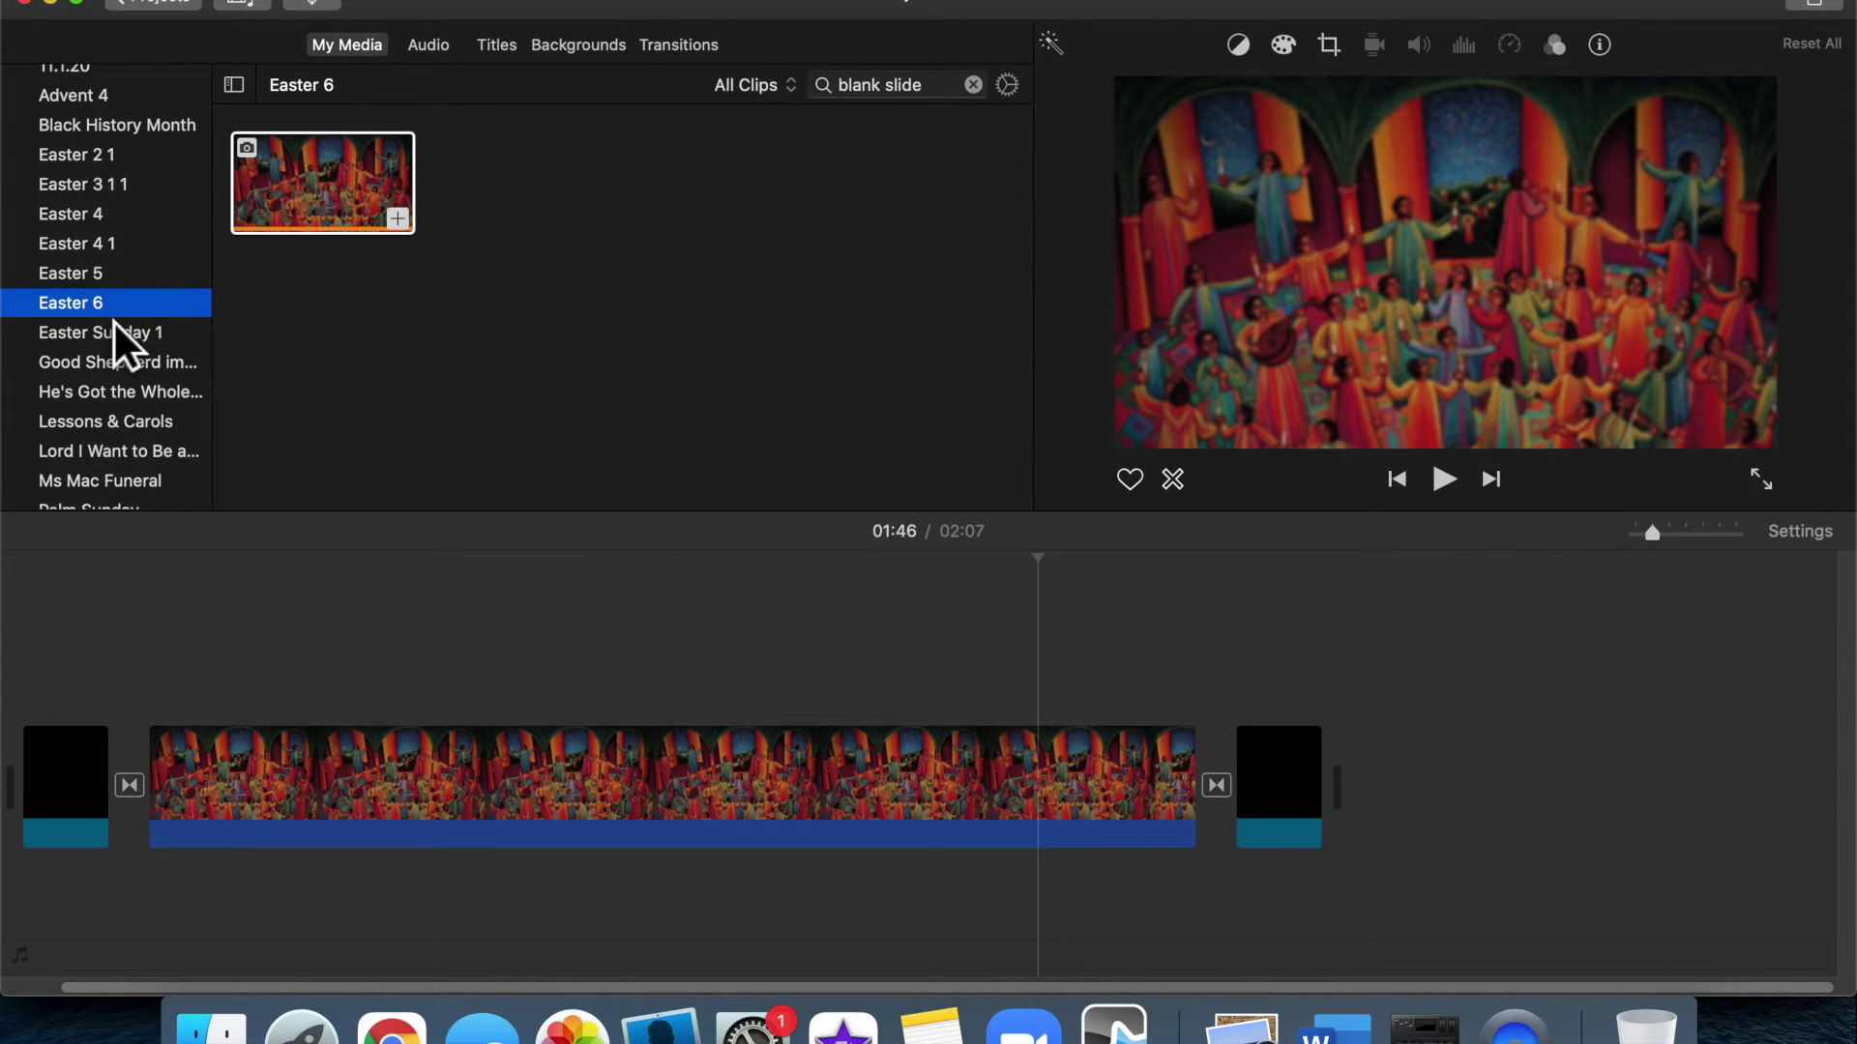
{"action": "left_click", "coordinate": [974, 85]}
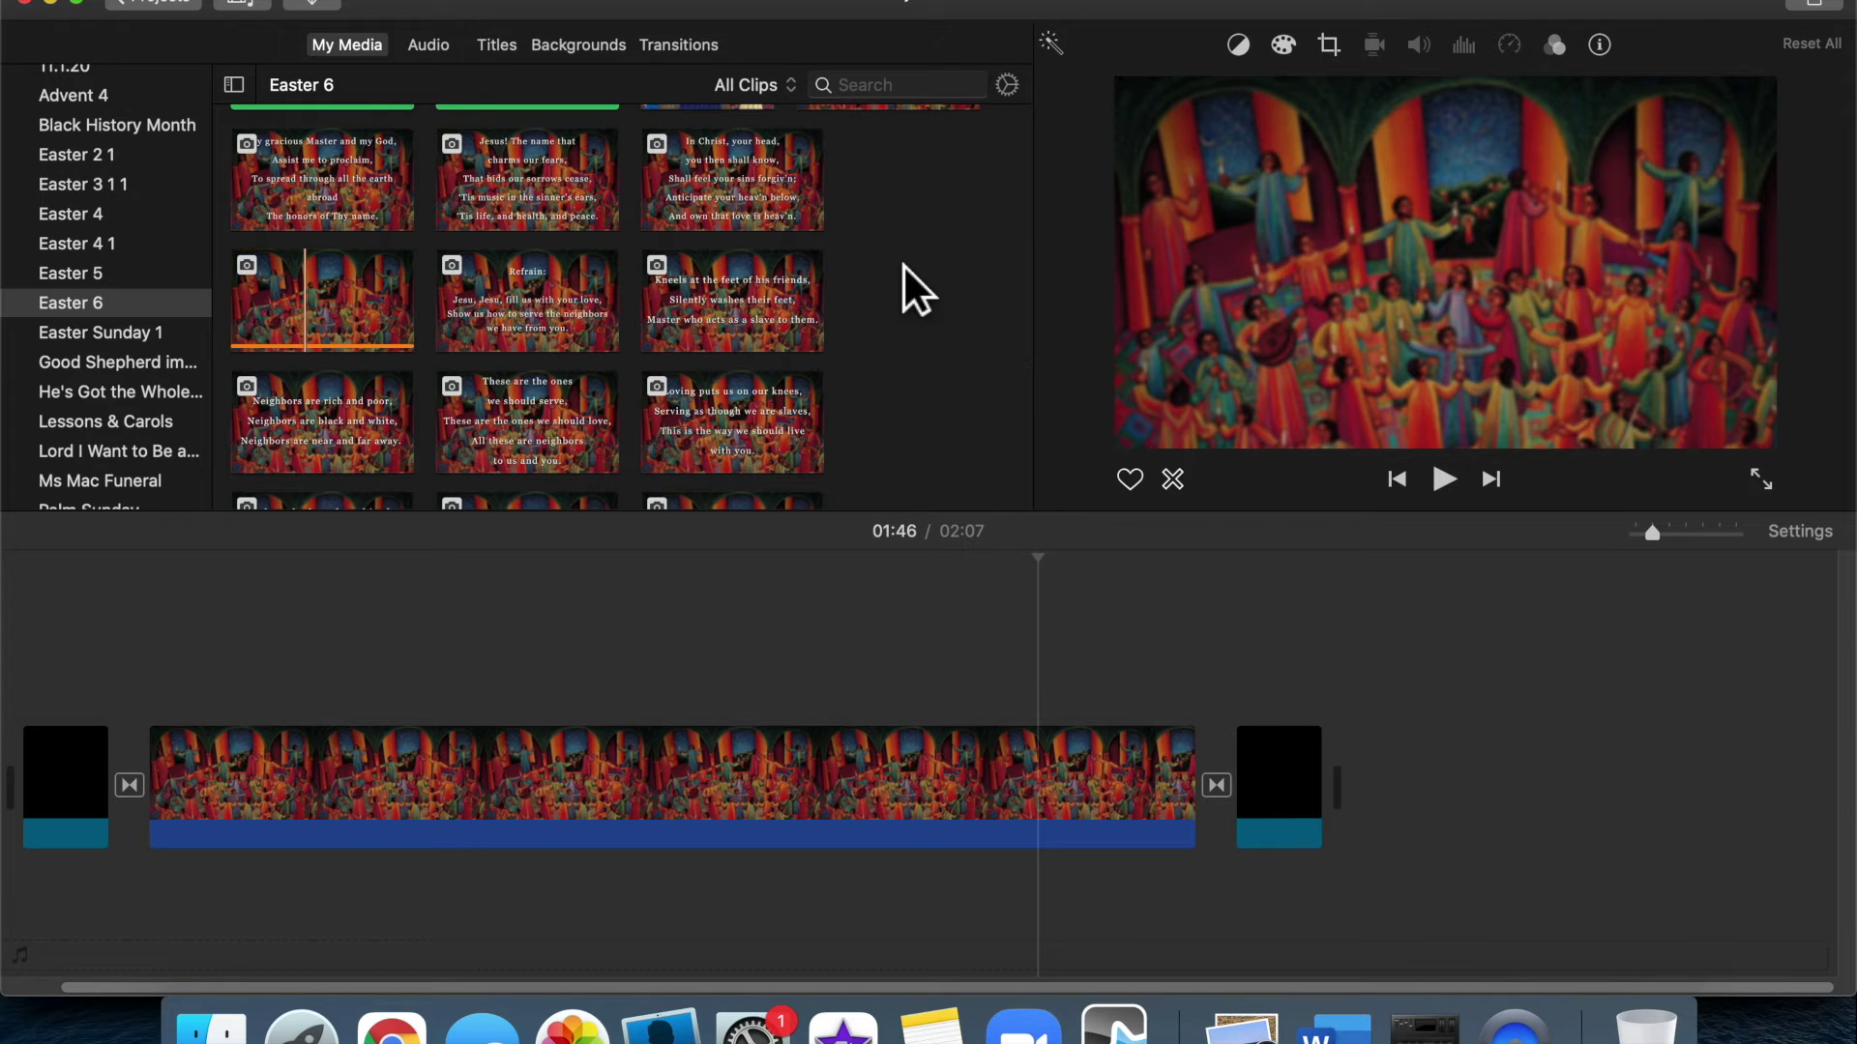
{"action": "scroll", "coordinate": [903, 264], "scroll_direction": "up", "scroll_amount": 5}
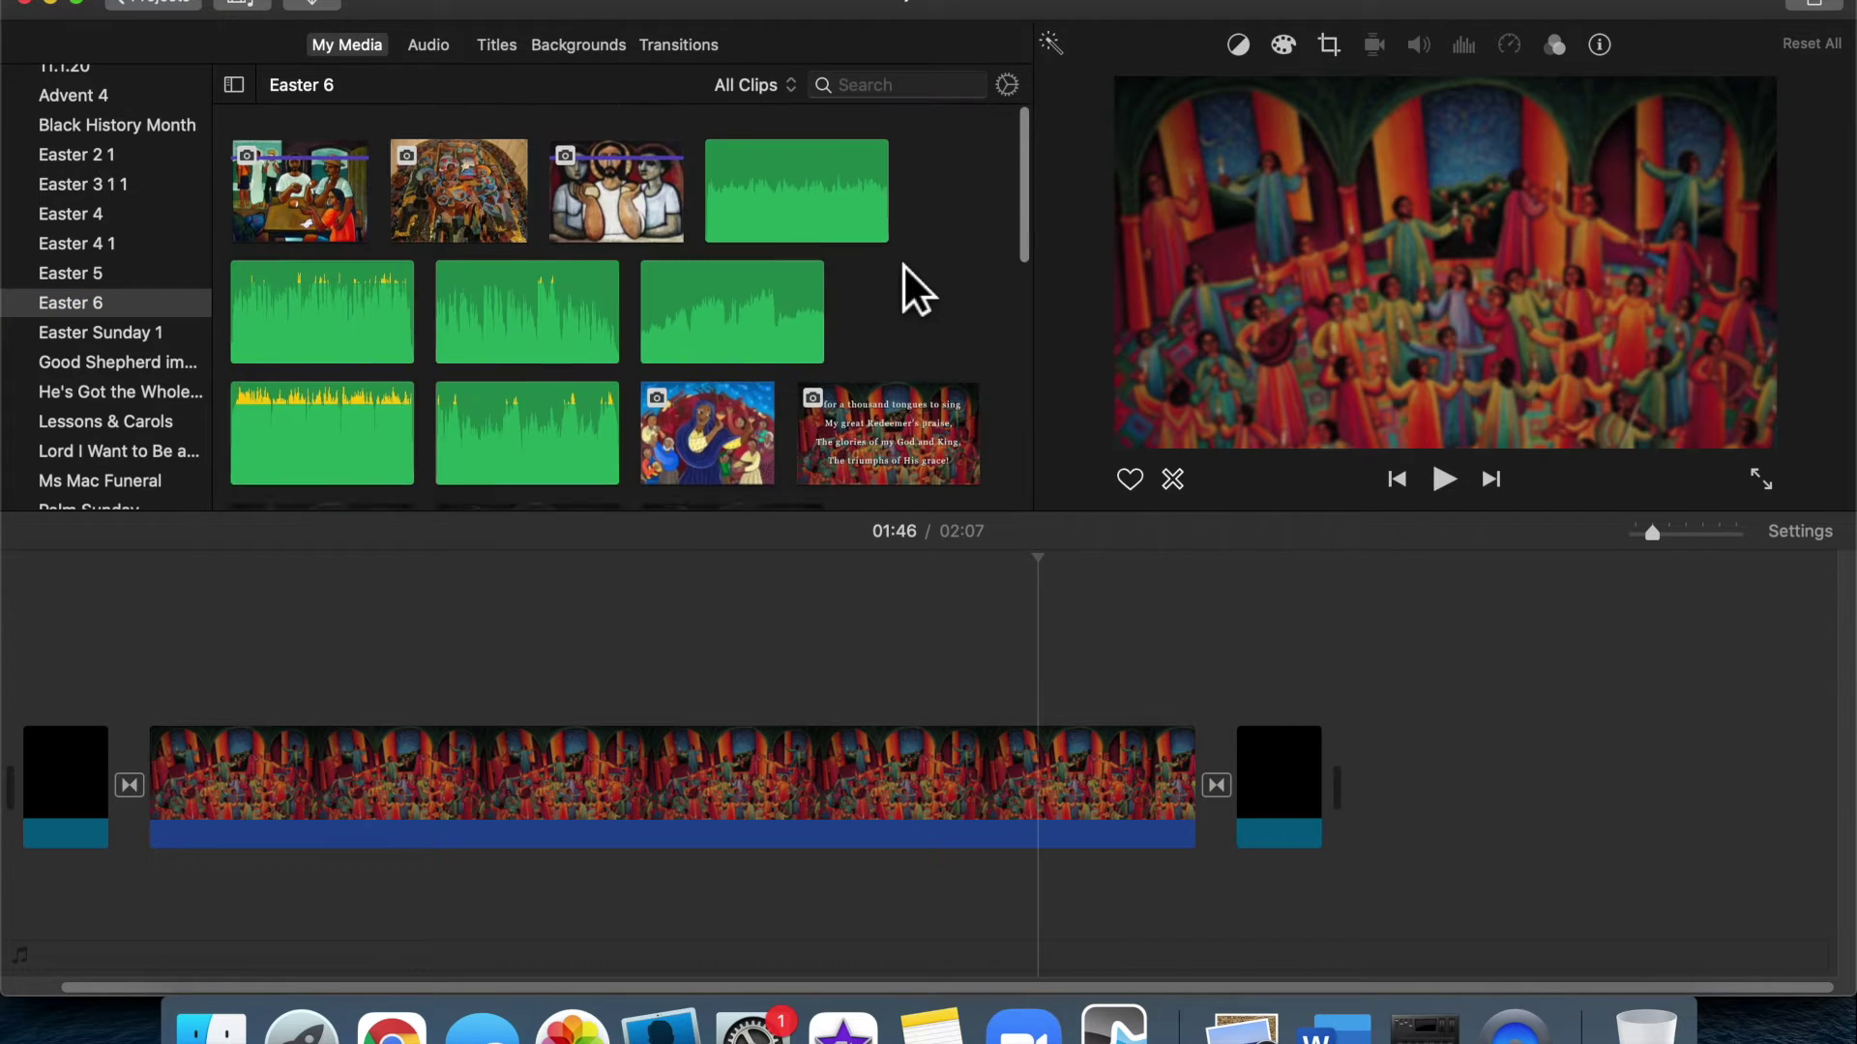
{"action": "left_click", "coordinate": [913, 87]}
{"action": "type", "text": "psal"}
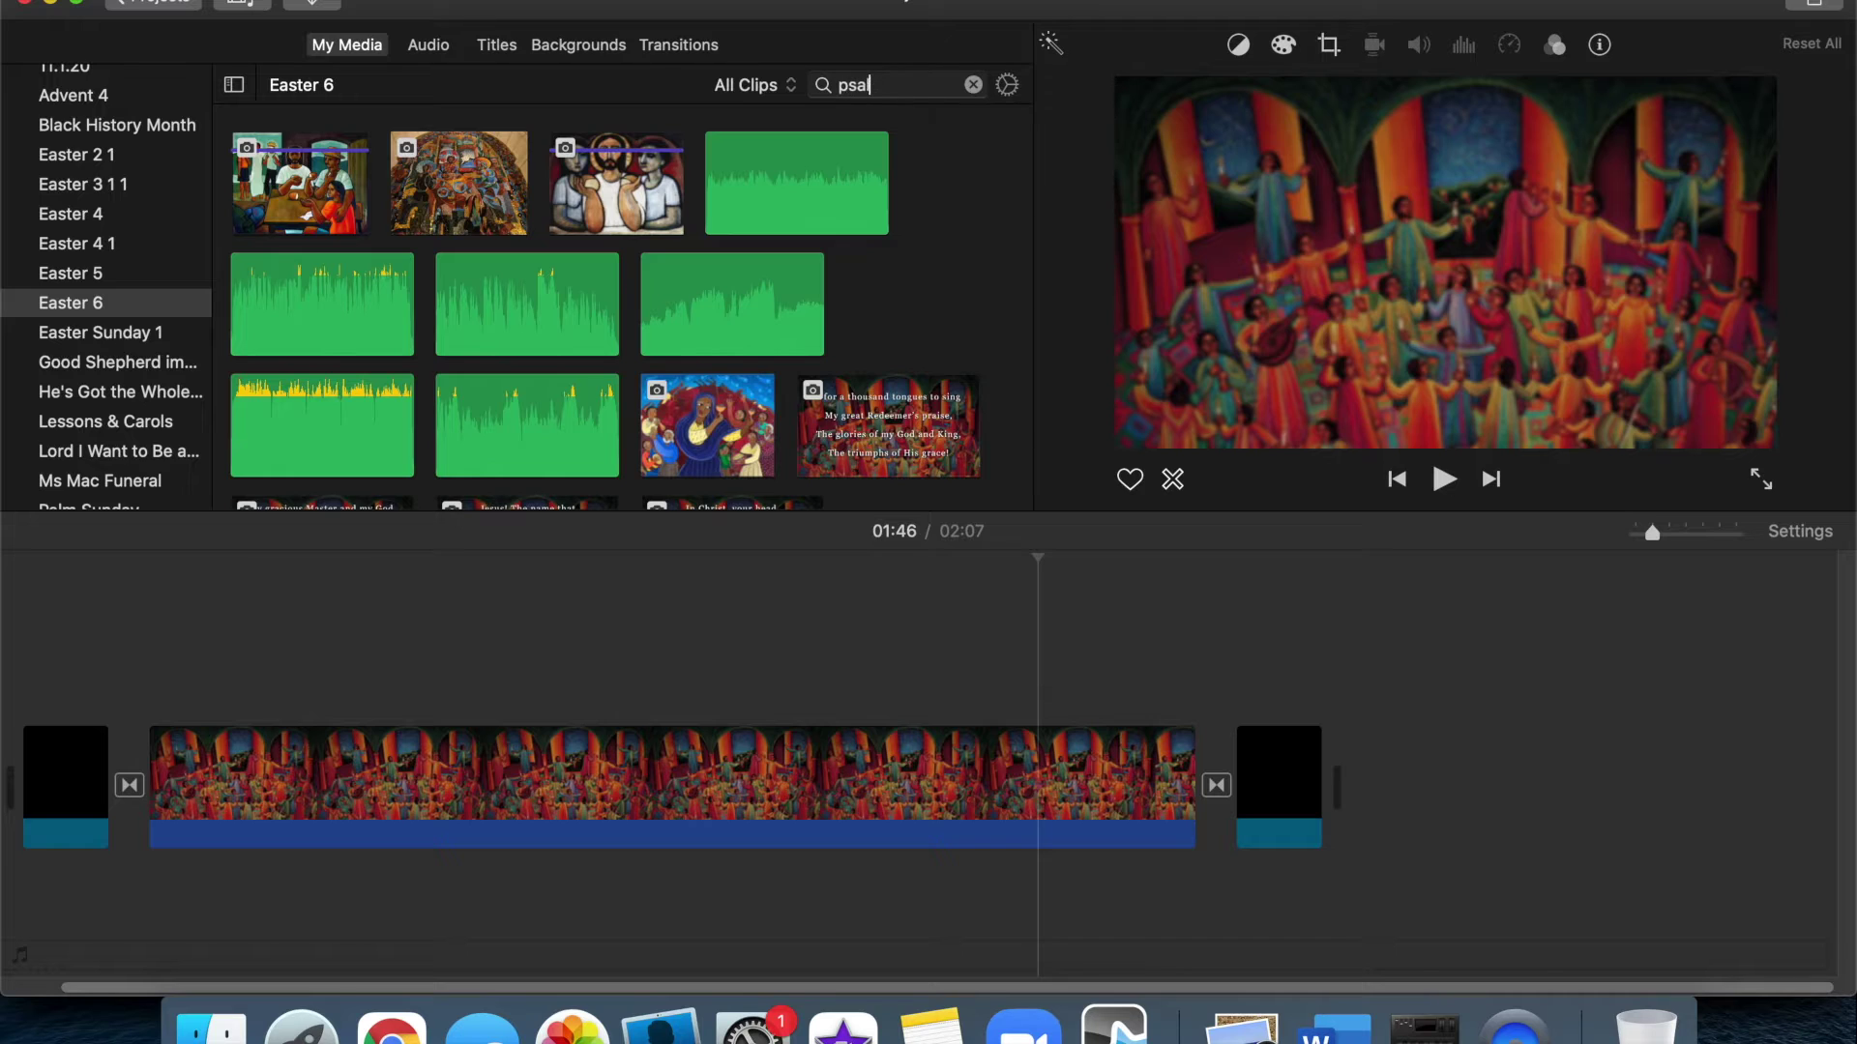
{"action": "type", "text": "m"}
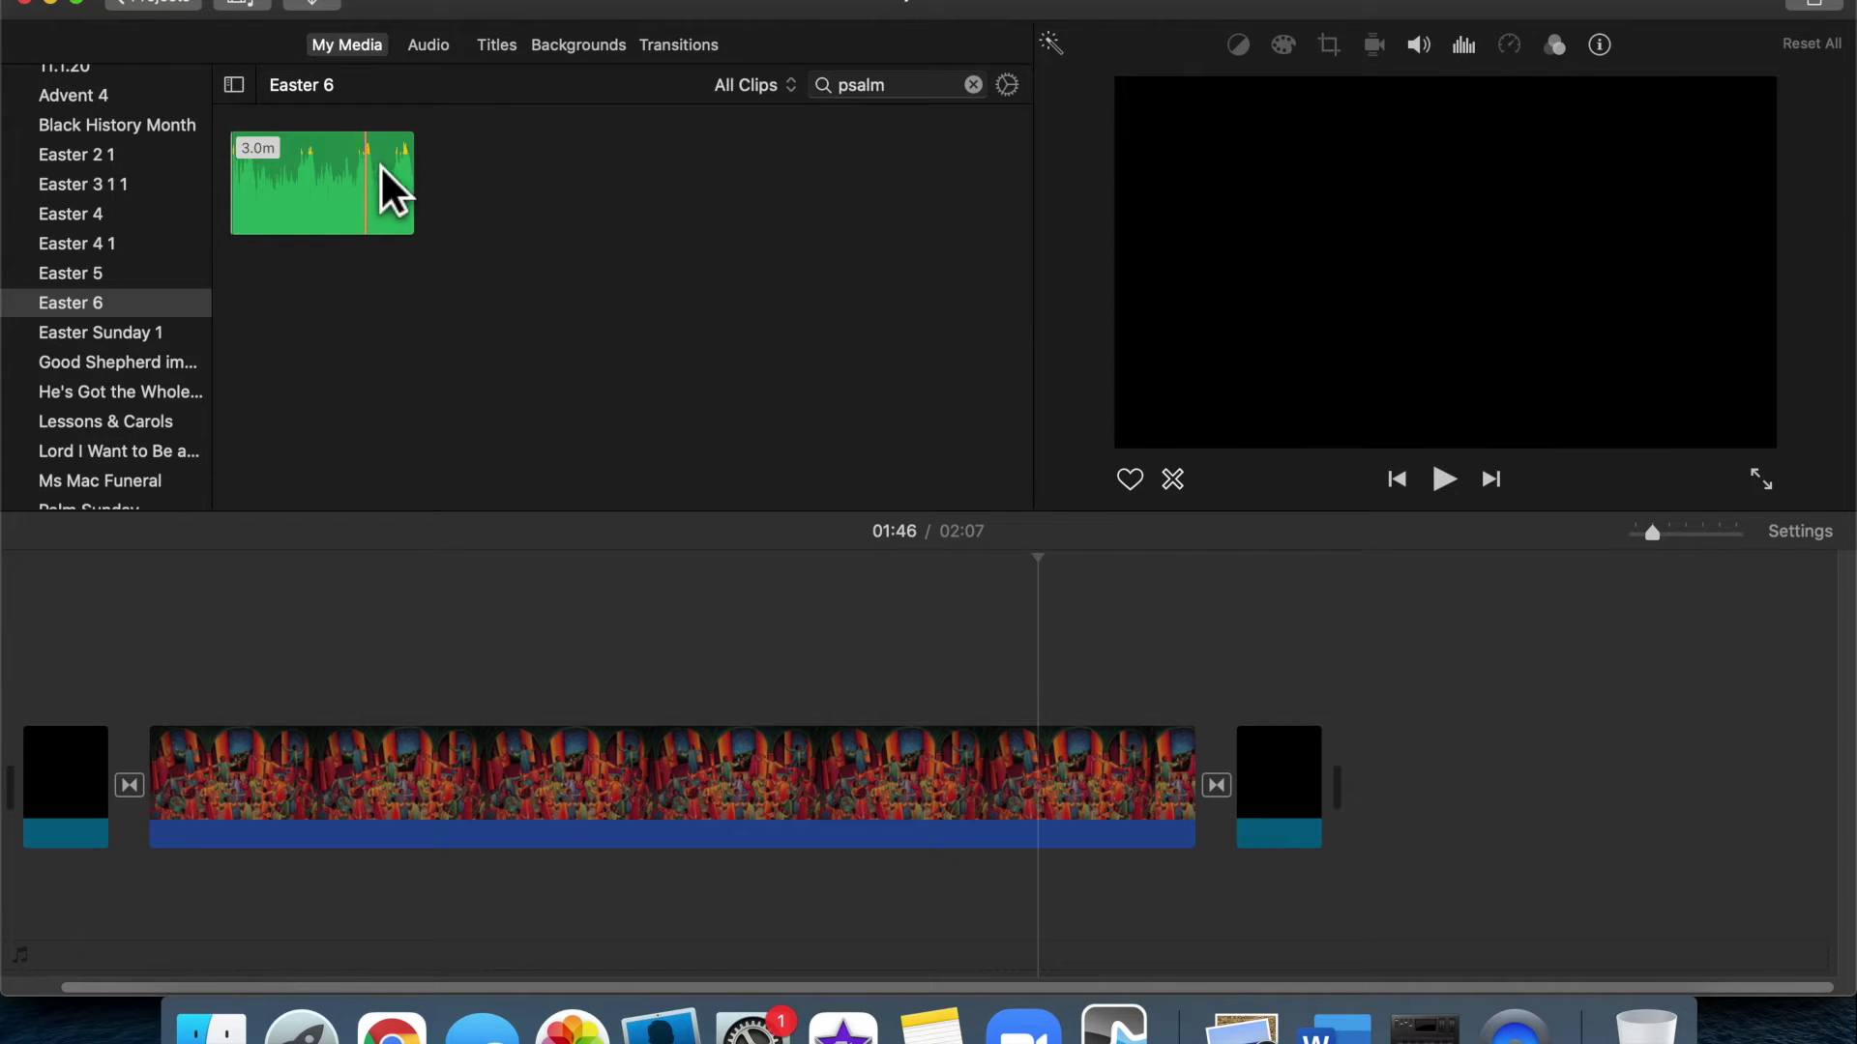
{"action": "mouse_move", "coordinate": [373, 168]}
{"action": "left_mouse_down"}
{"action": "mouse_move", "coordinate": [301, 651]}
{"action": "mouse_move", "coordinate": [236, 826]}
{"action": "mouse_move", "coordinate": [91, 926]}
{"action": "mouse_move", "coordinate": [132, 913]}
{"action": "left_mouse_up"}
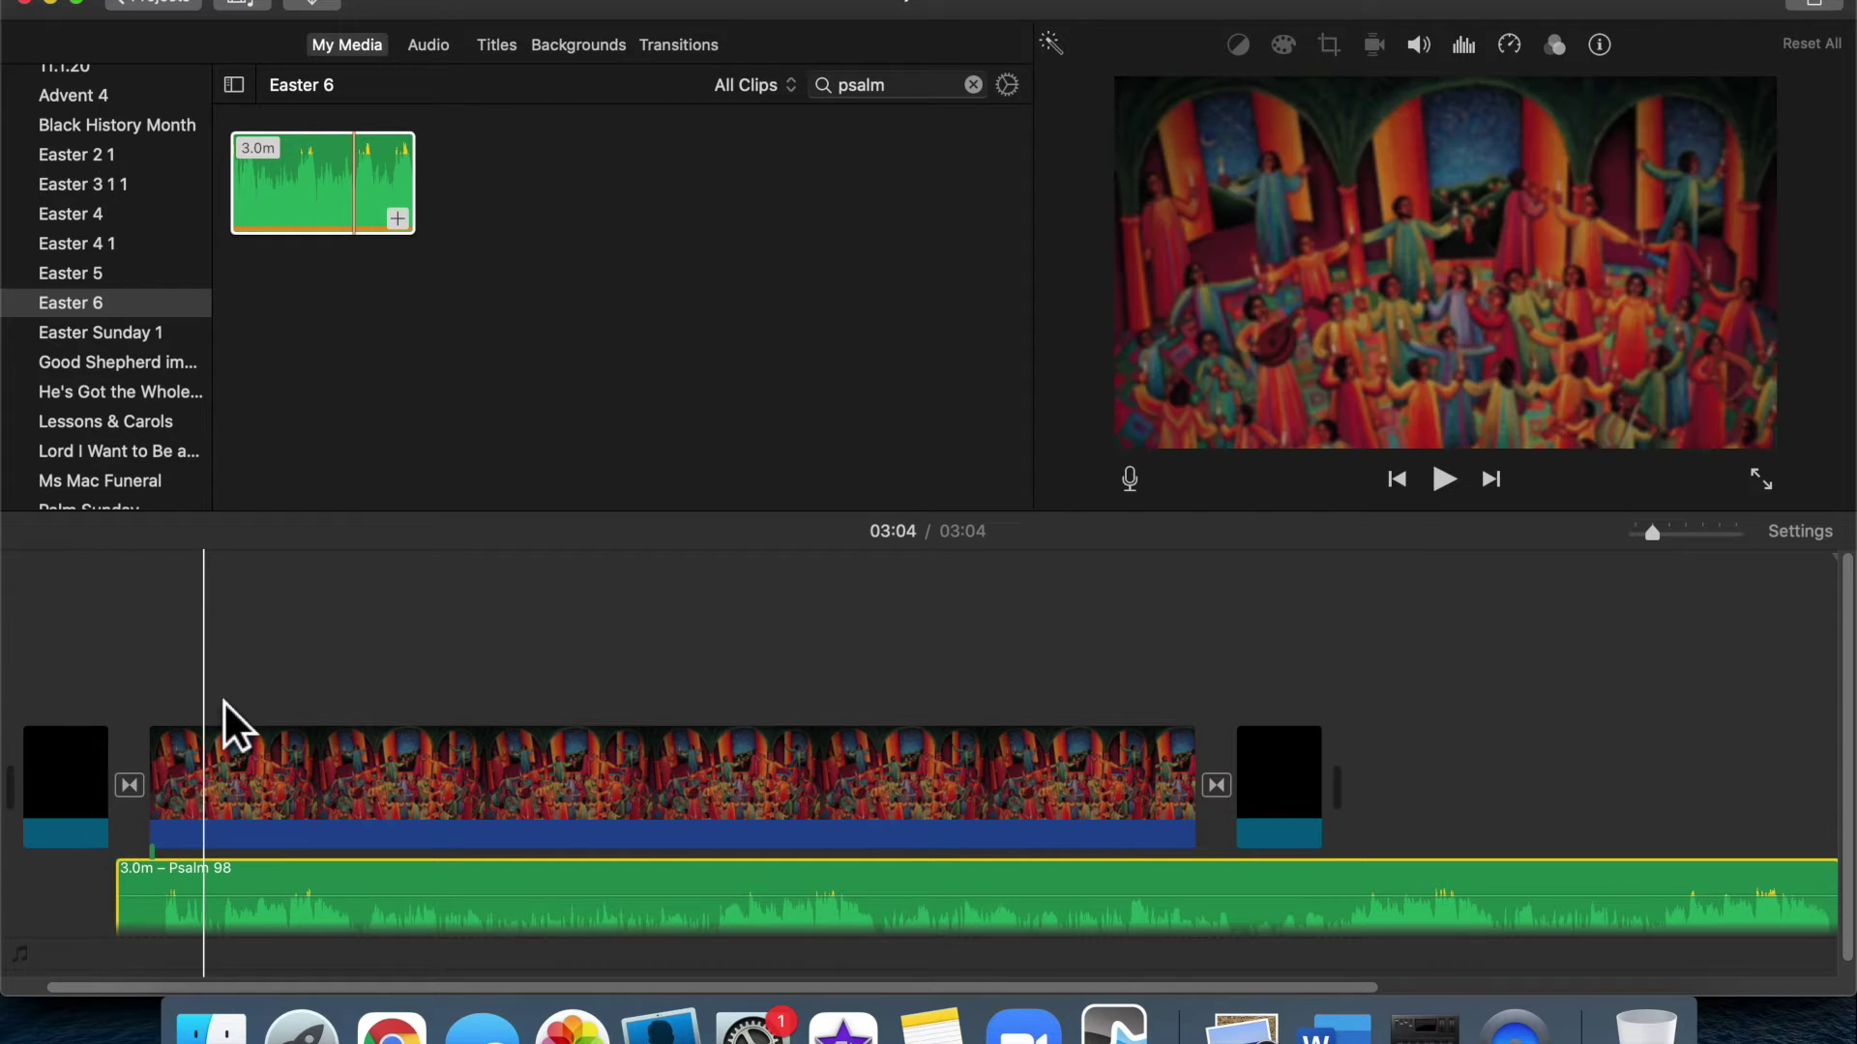
Lengthen the painting clip to match the length of the Psalm 98 audio
{"action": "scroll", "coordinate": [381, 729], "scroll_direction": "right", "scroll_amount": 3}
{"action": "scroll", "coordinate": [381, 729], "scroll_direction": "right", "scroll_amount": 5}
{"action": "left_click_drag", "start_coordinate": [694, 776], "coordinate": [1226, 791]}
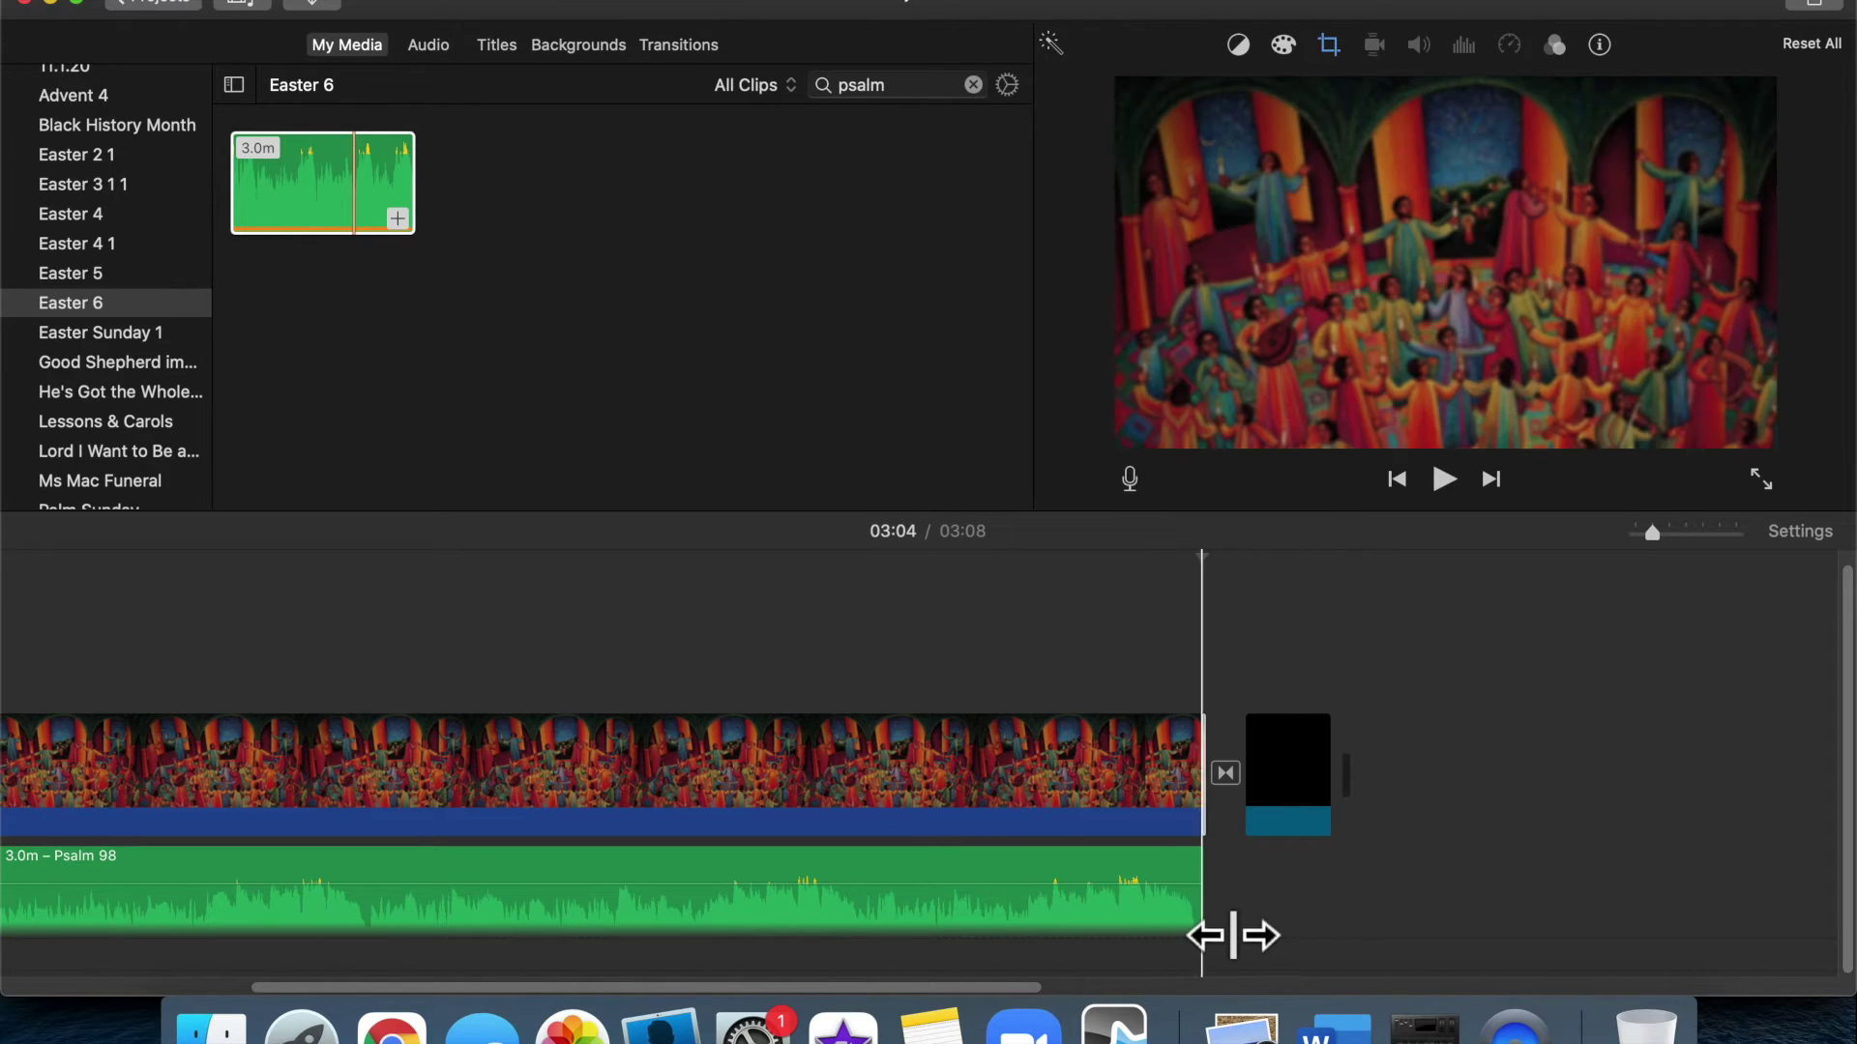
Trim the Psalm 98 audio's end, add a fade-out, and trim its start to the painting
{"action": "left_click_drag", "start_coordinate": [1203, 934], "coordinate": [1330, 926]}
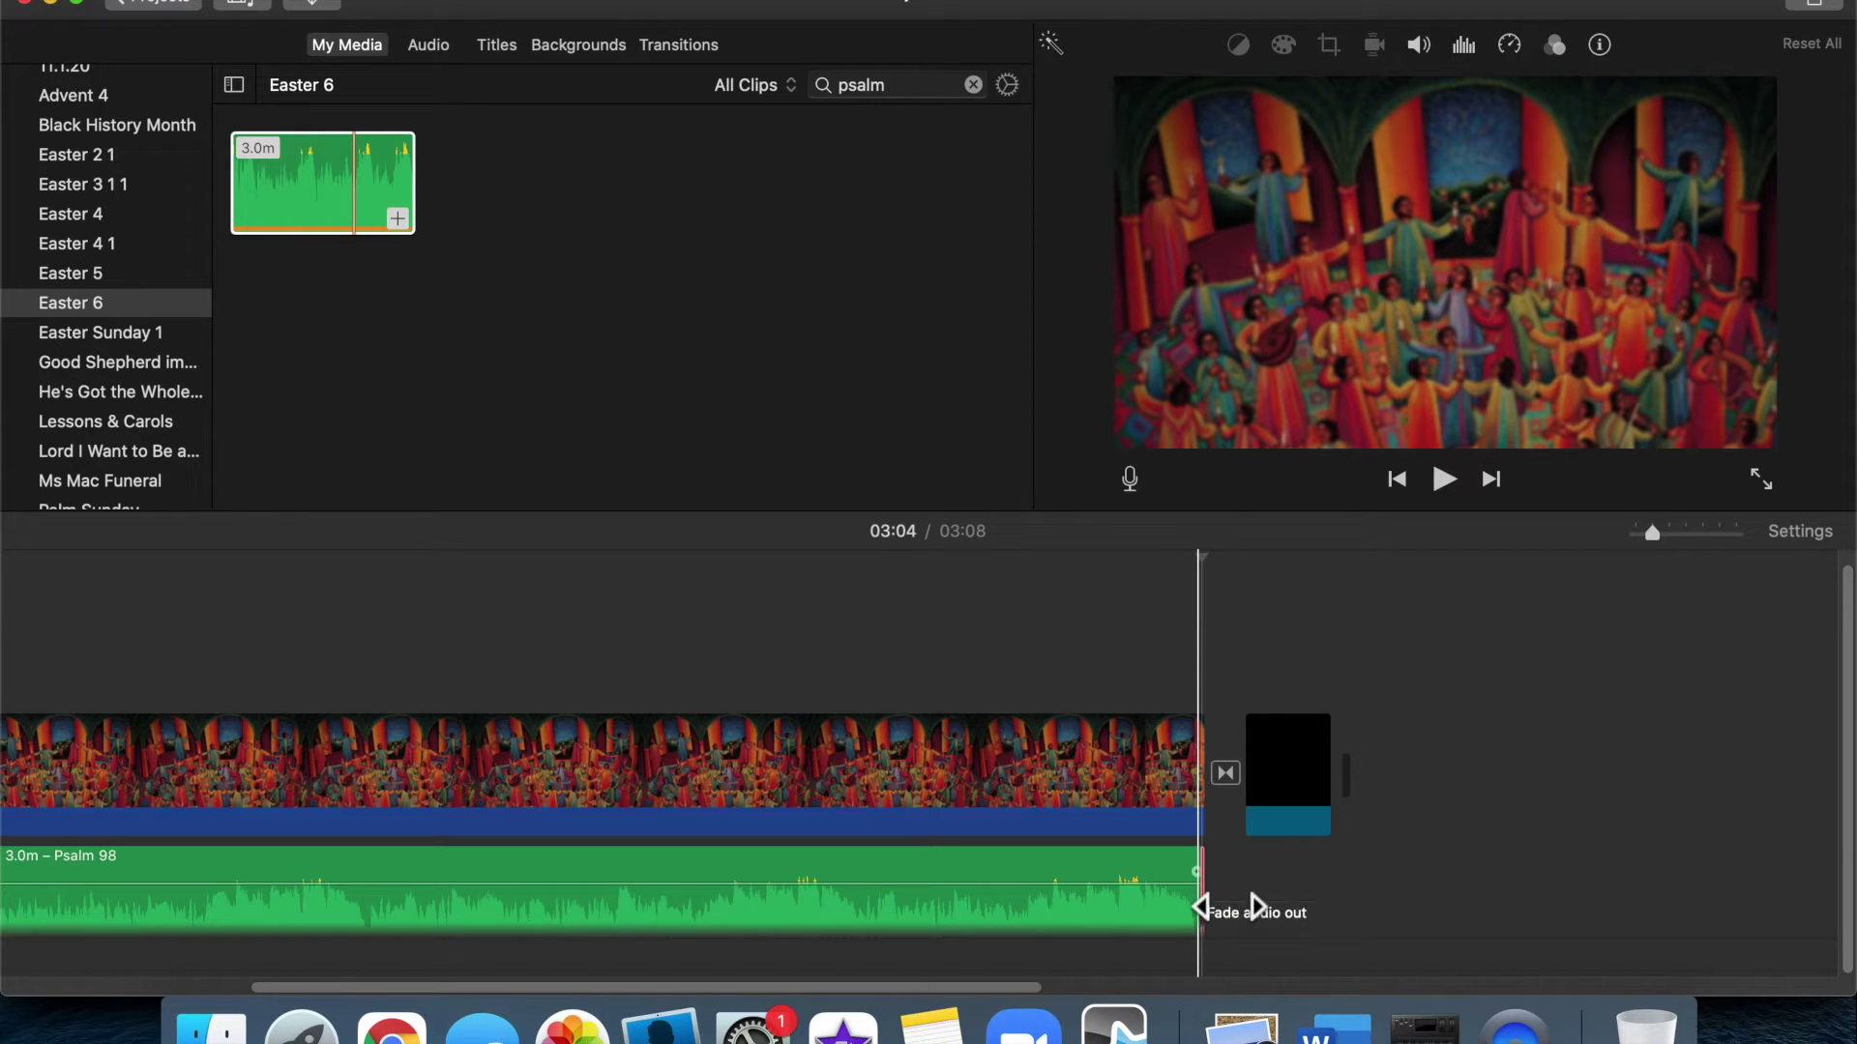
{"action": "left_click", "coordinate": [1229, 907]}
{"action": "left_click_drag", "start_coordinate": [1229, 907], "coordinate": [1207, 907]}
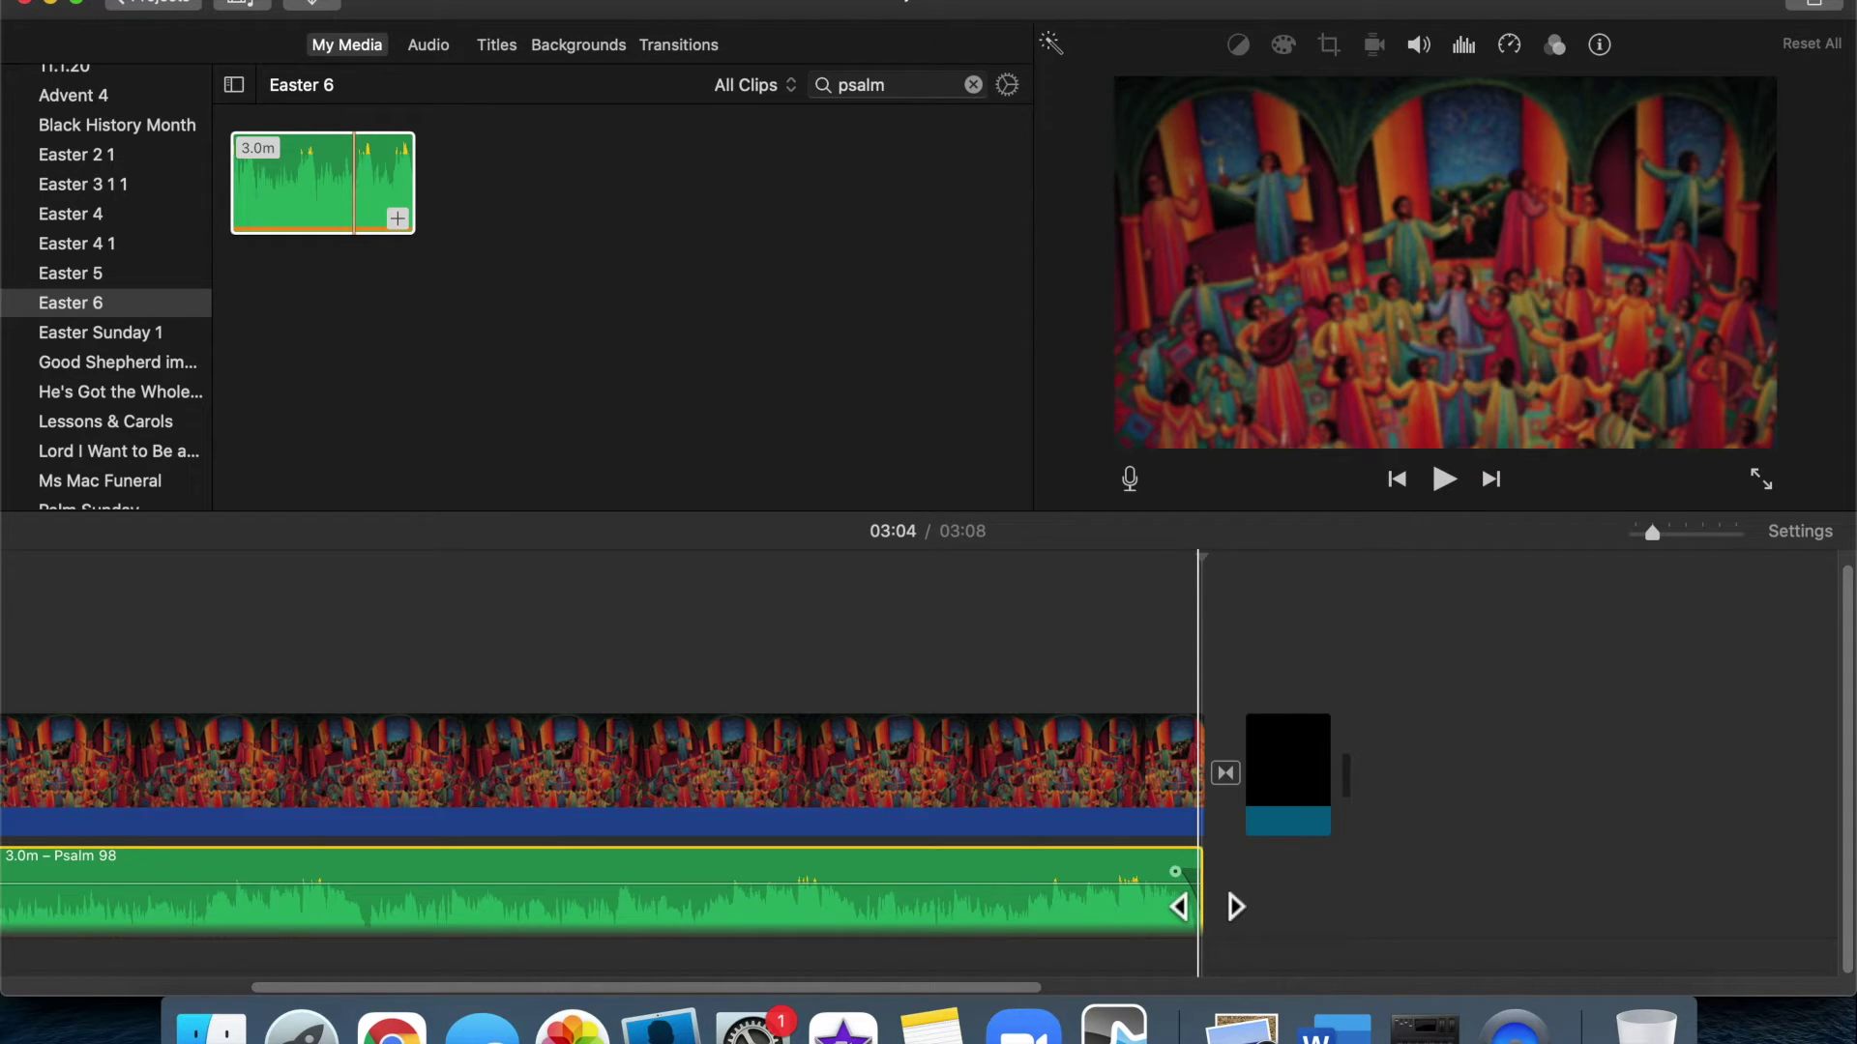
{"action": "left_click", "coordinate": [1358, 899]}
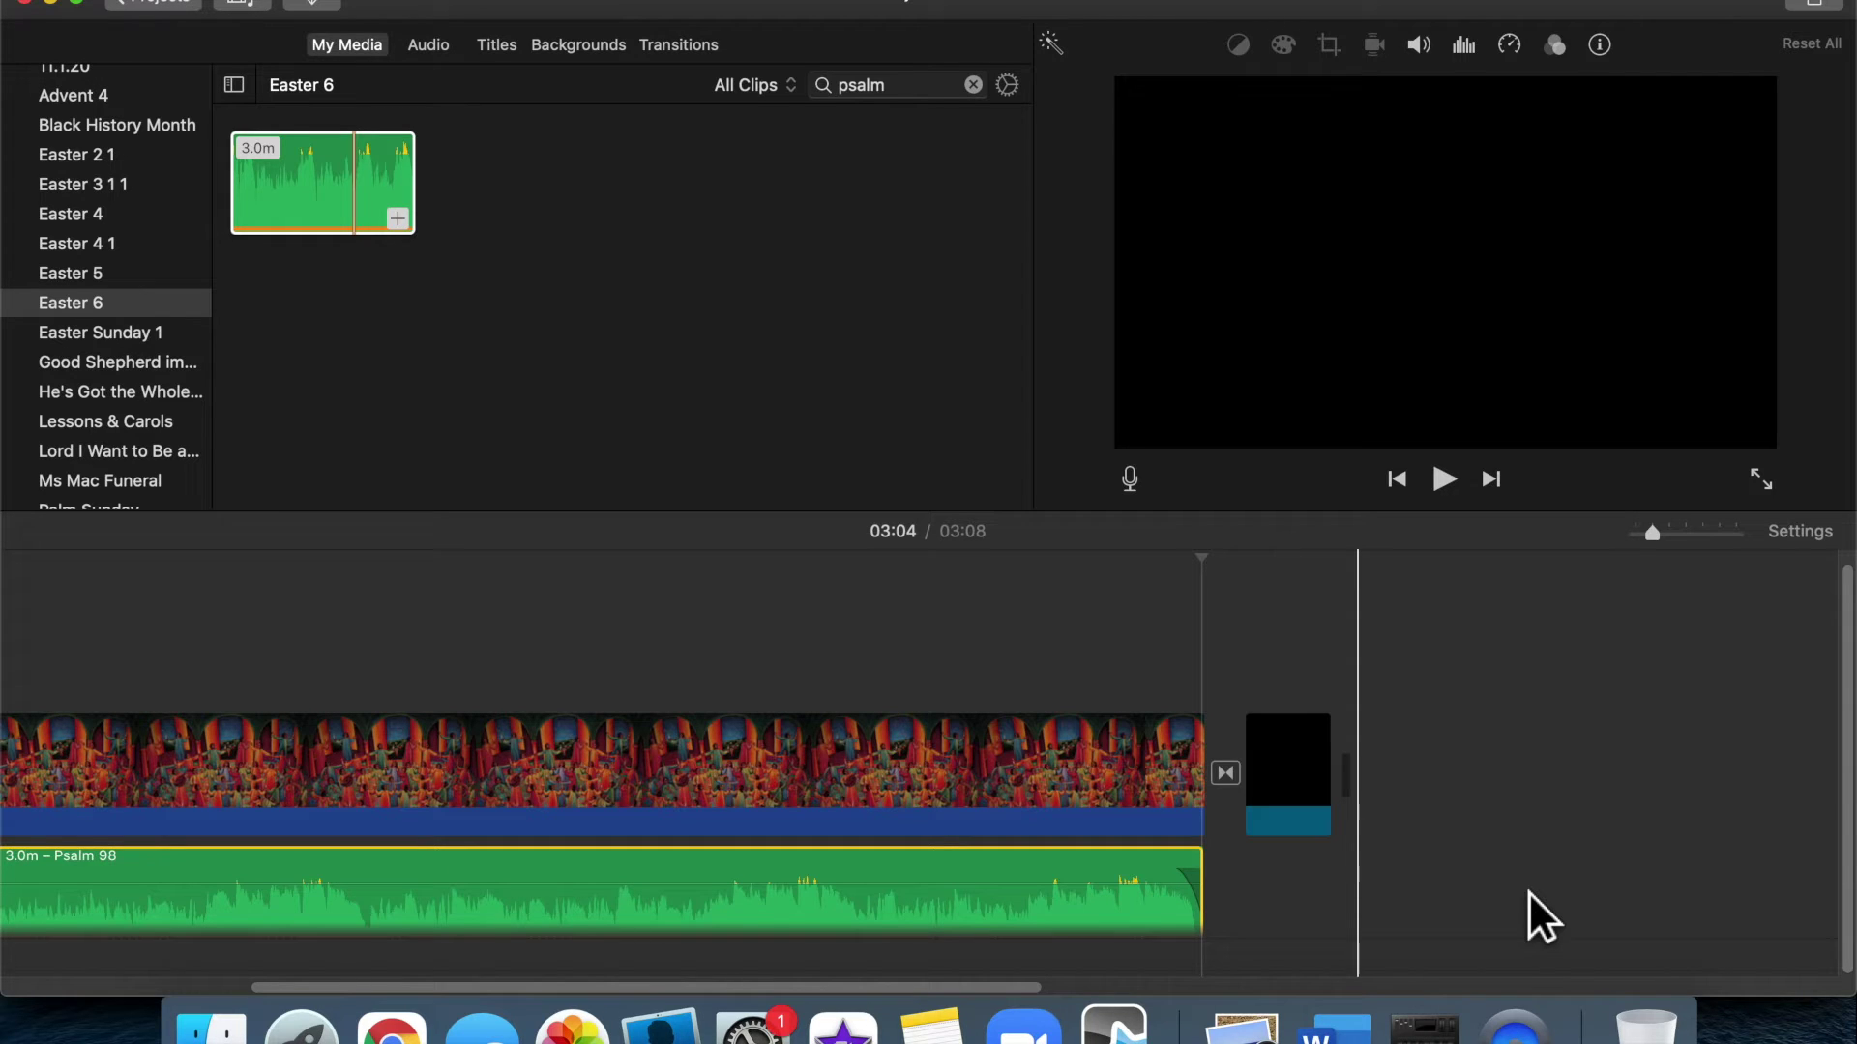
{"action": "scroll", "coordinate": [1528, 891], "scroll_direction": "left", "scroll_amount": 6}
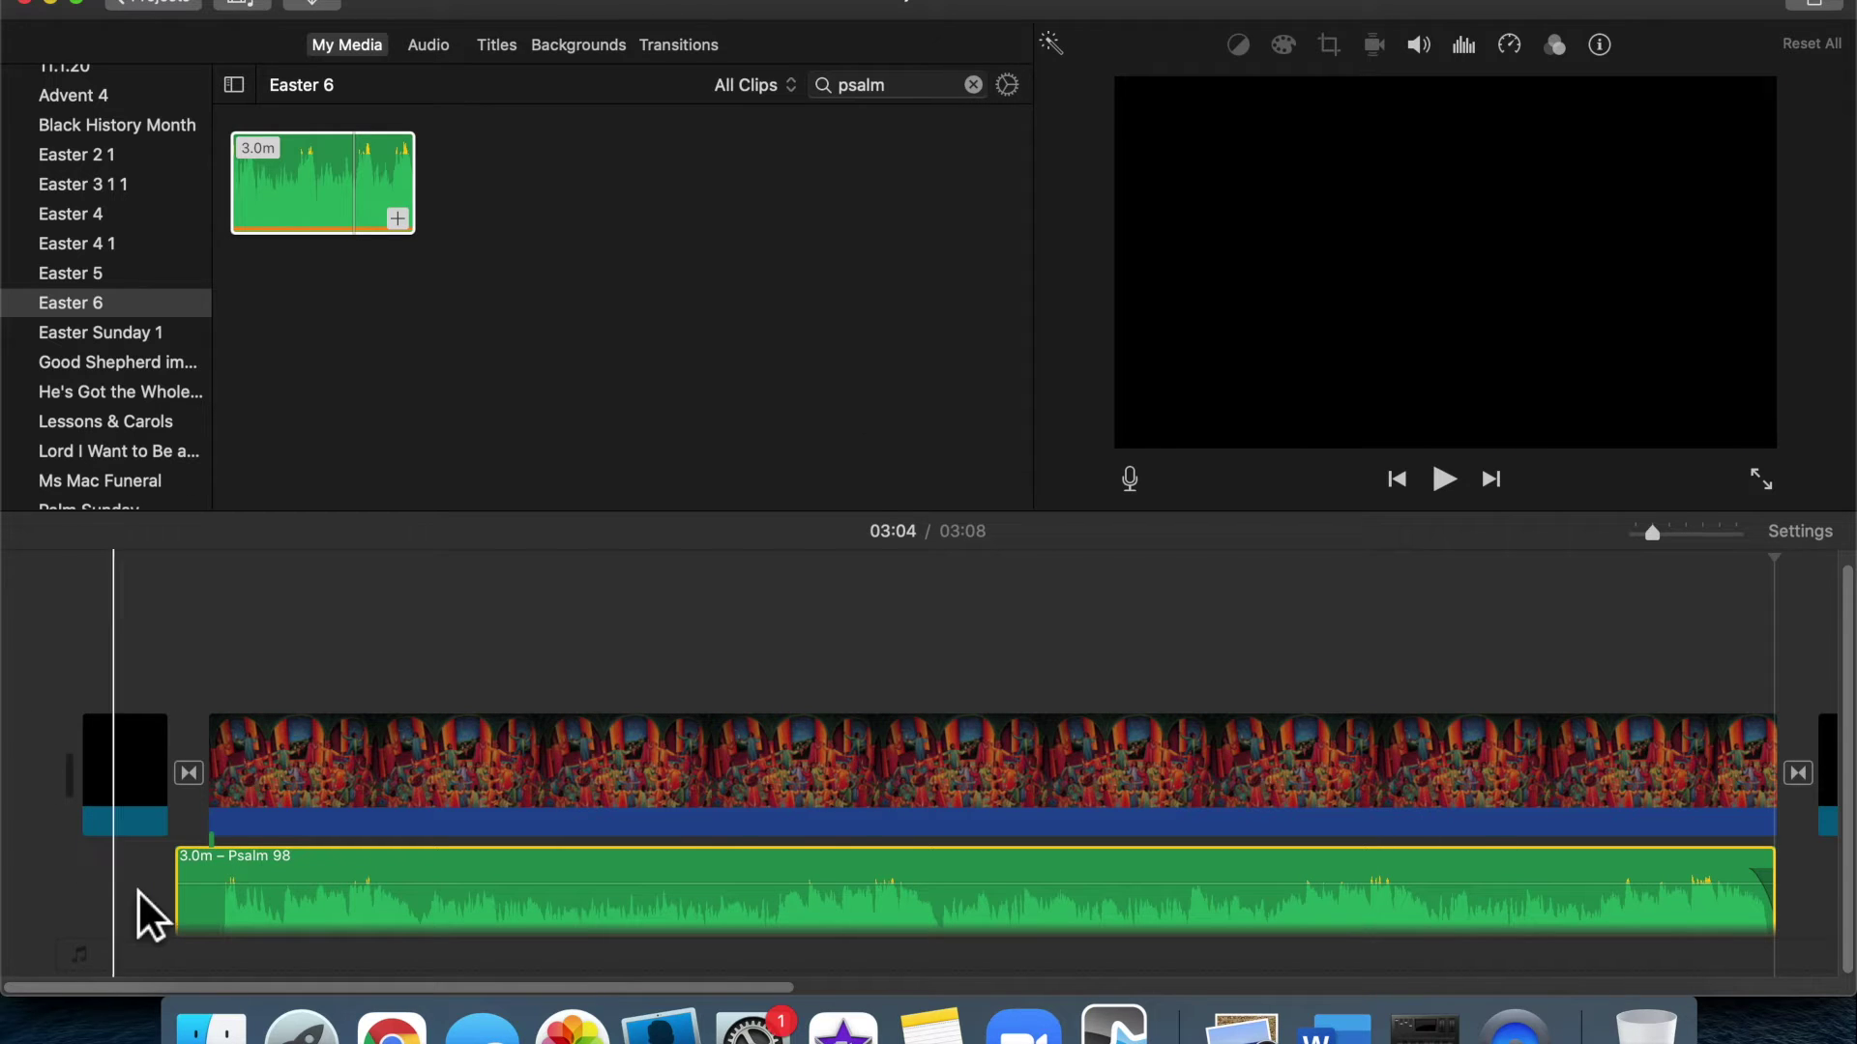
{"action": "left_click_drag", "start_coordinate": [205, 940], "coordinate": [270, 909]}
Play the movie's opening from the start to check the Psalm 98 audio
{"action": "left_click", "coordinate": [108, 677]}
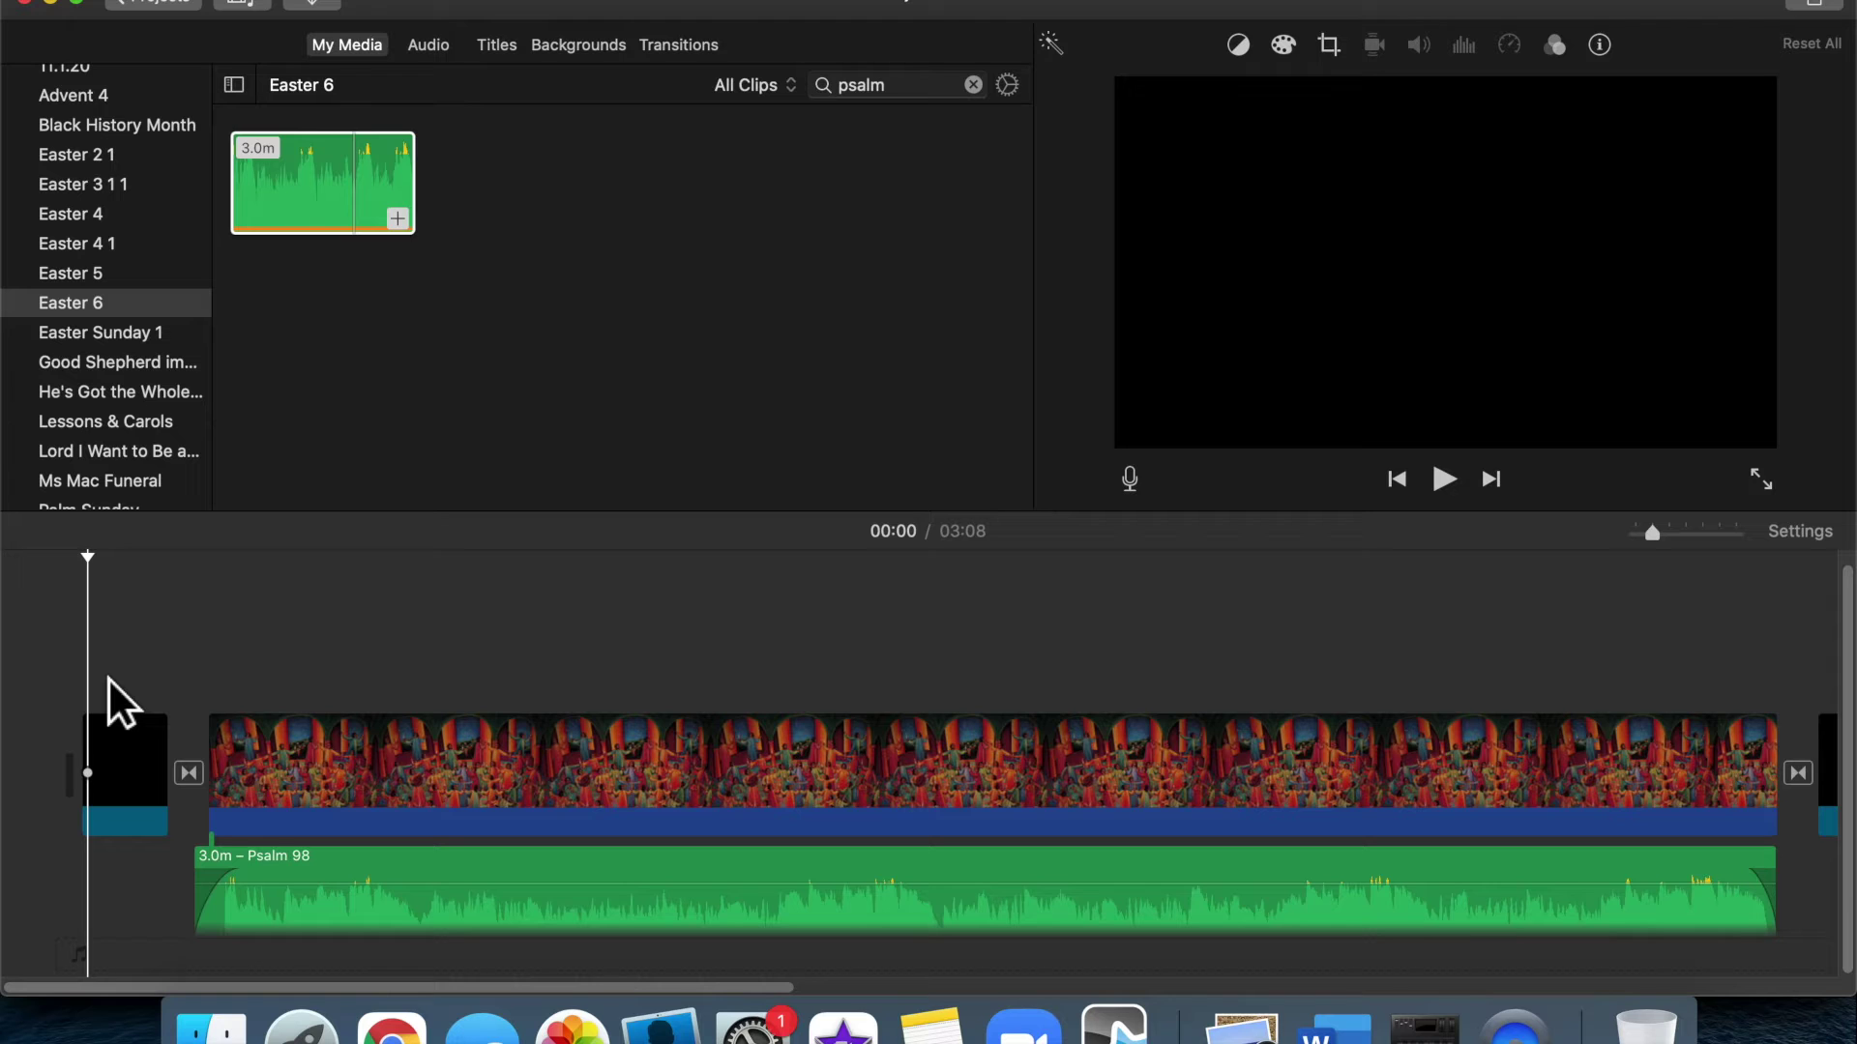
{"action": "key", "text": "space"}
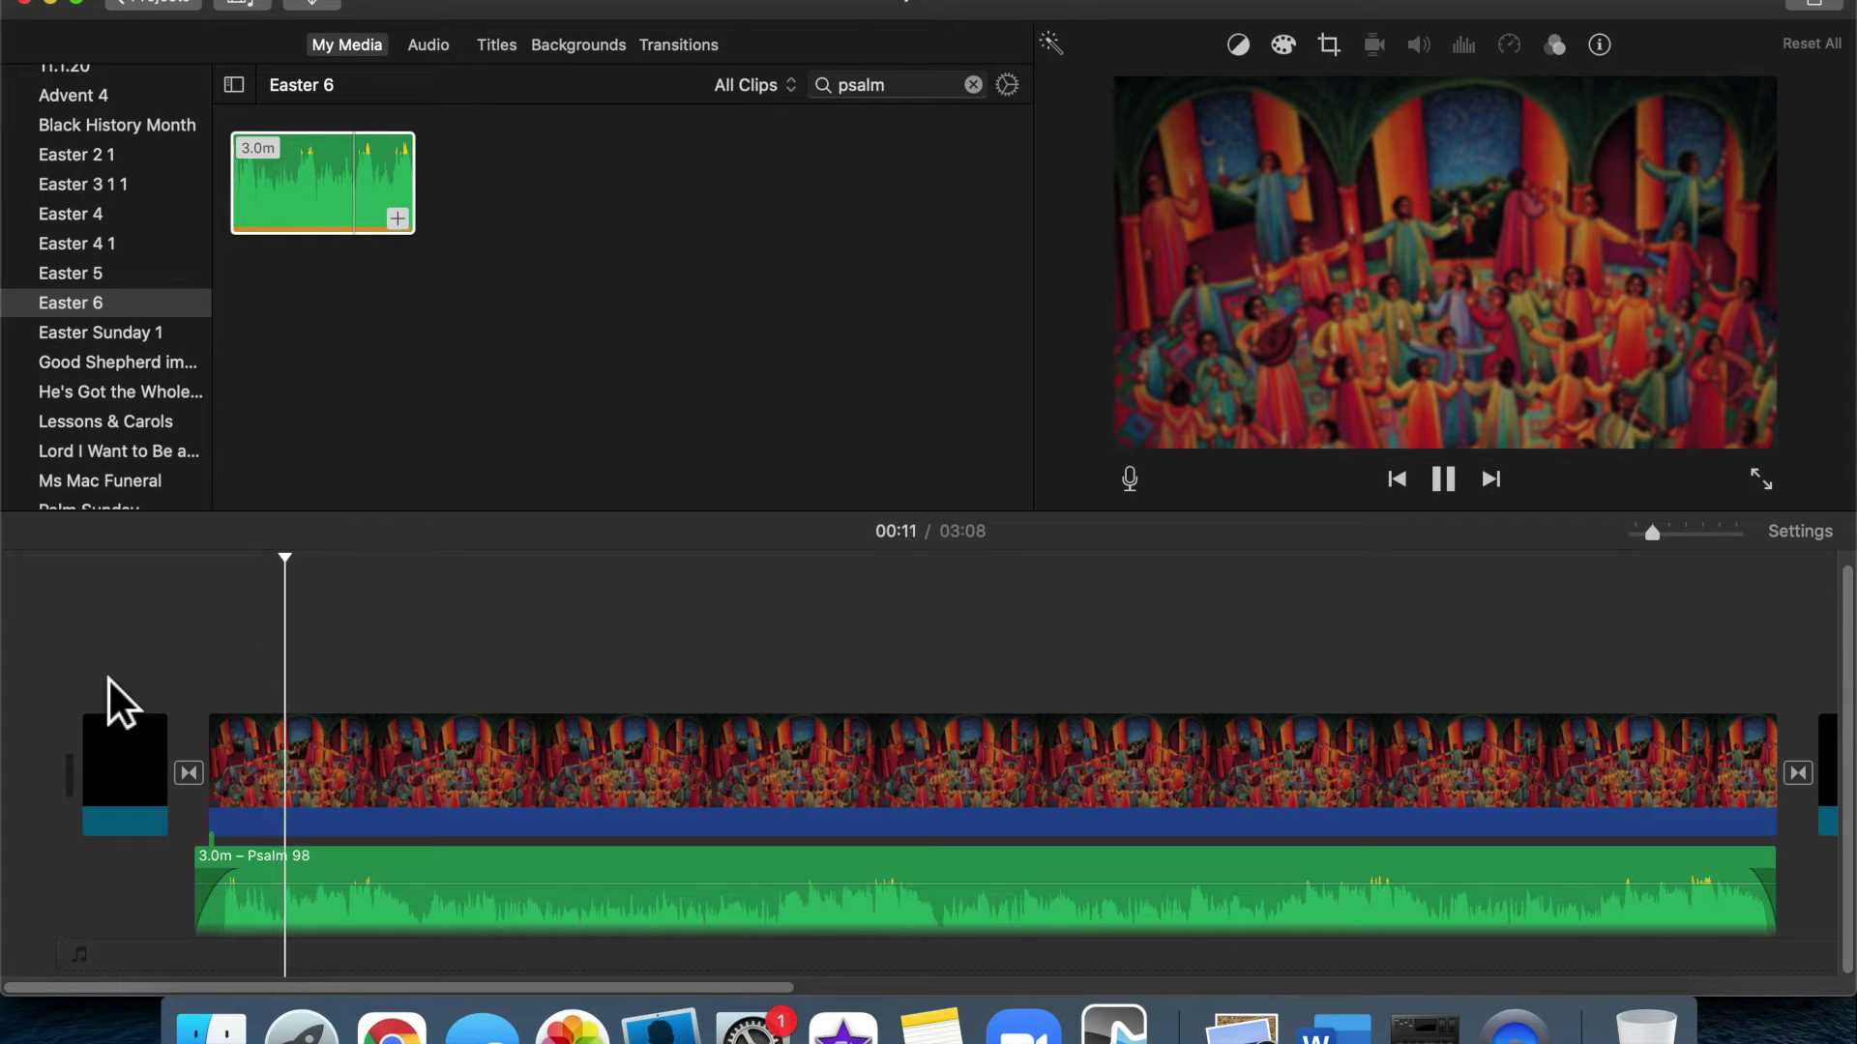
{"action": "key", "text": "space"}
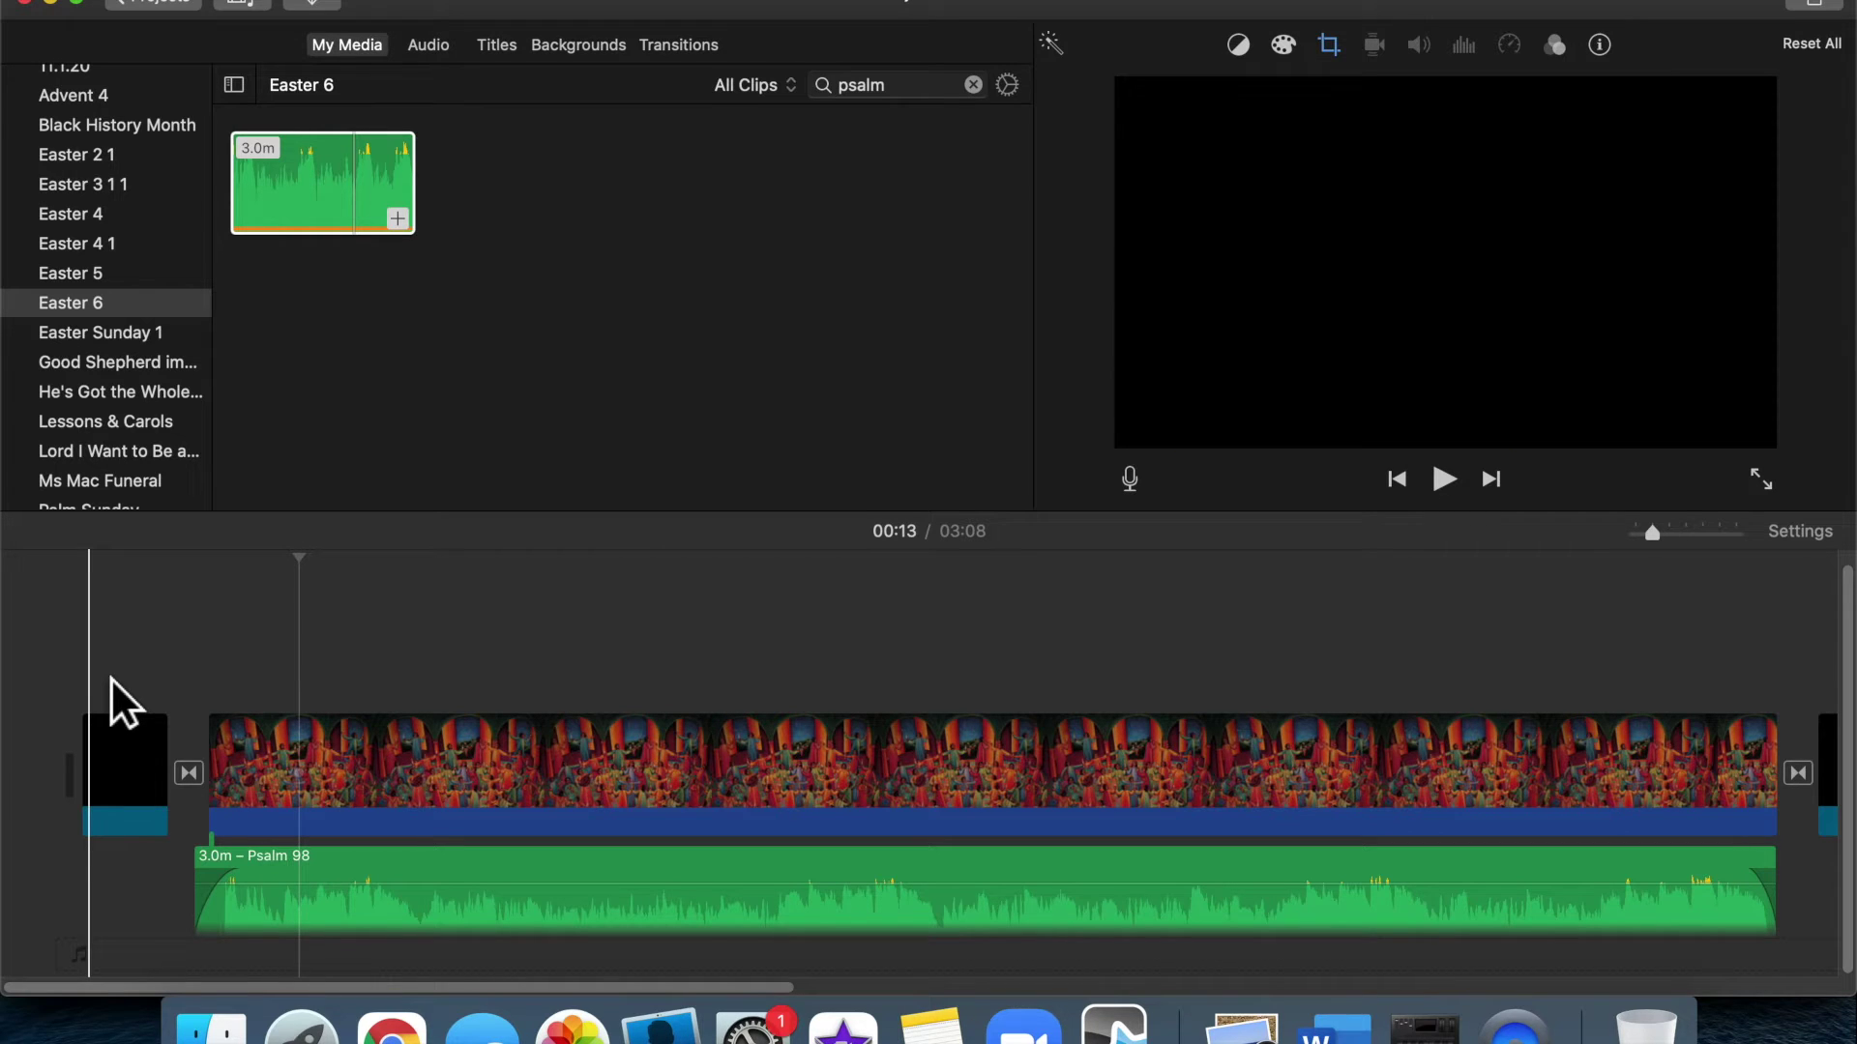
Play the ending to check the audio fade, then return the playhead to the start
{"action": "scroll", "coordinate": [110, 677], "scroll_direction": "right", "scroll_amount": 5}
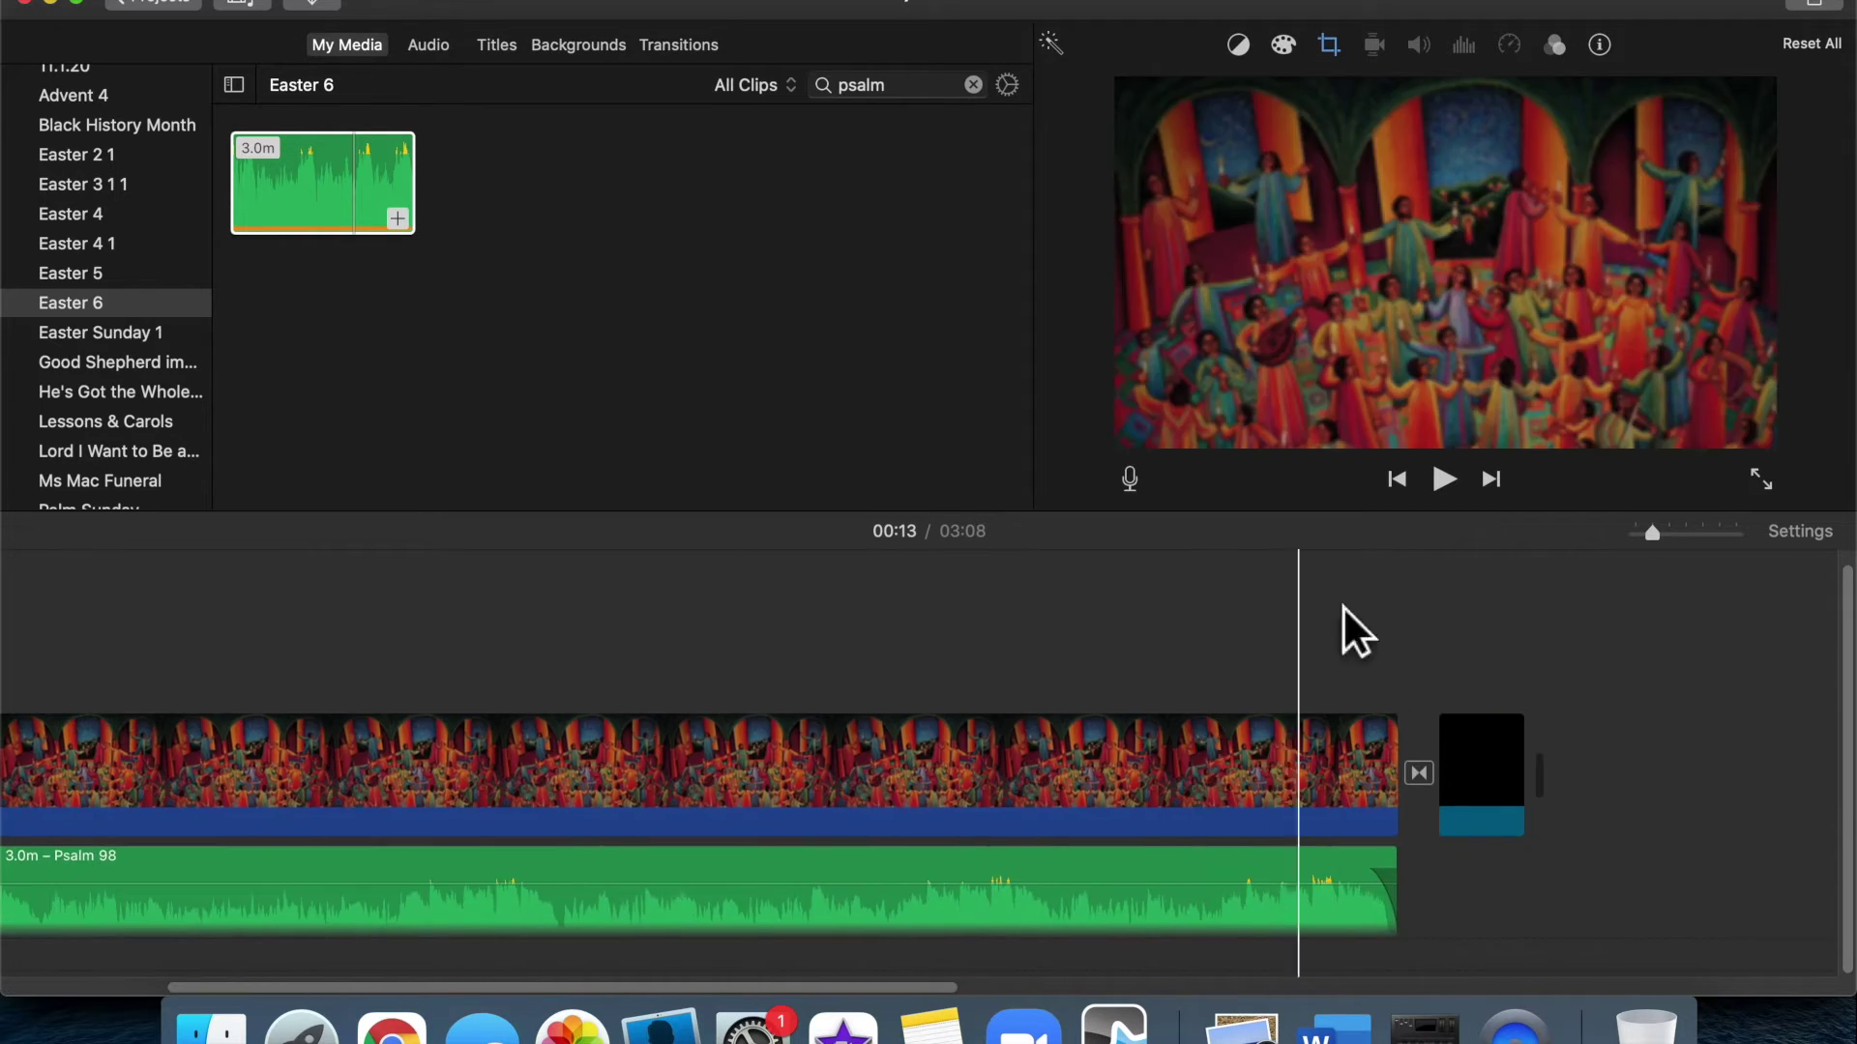
{"action": "key", "text": "space"}
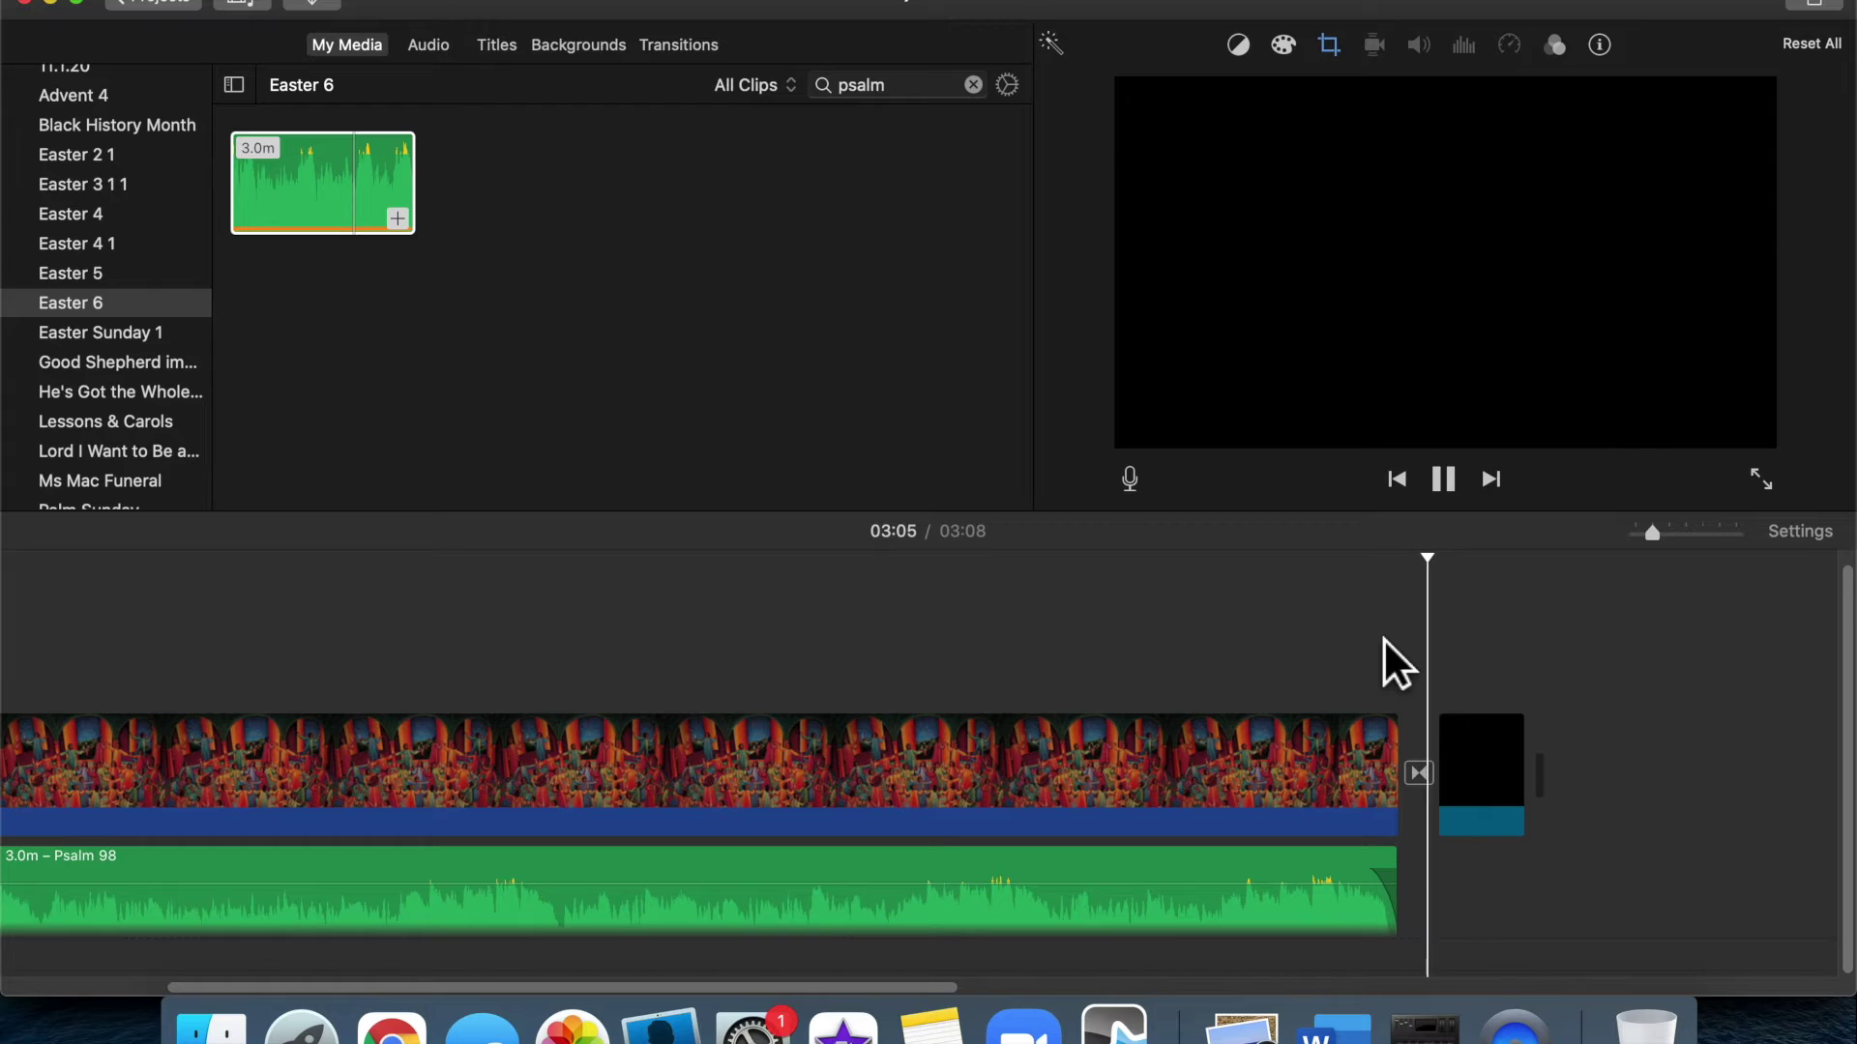
{"action": "key", "text": "space"}
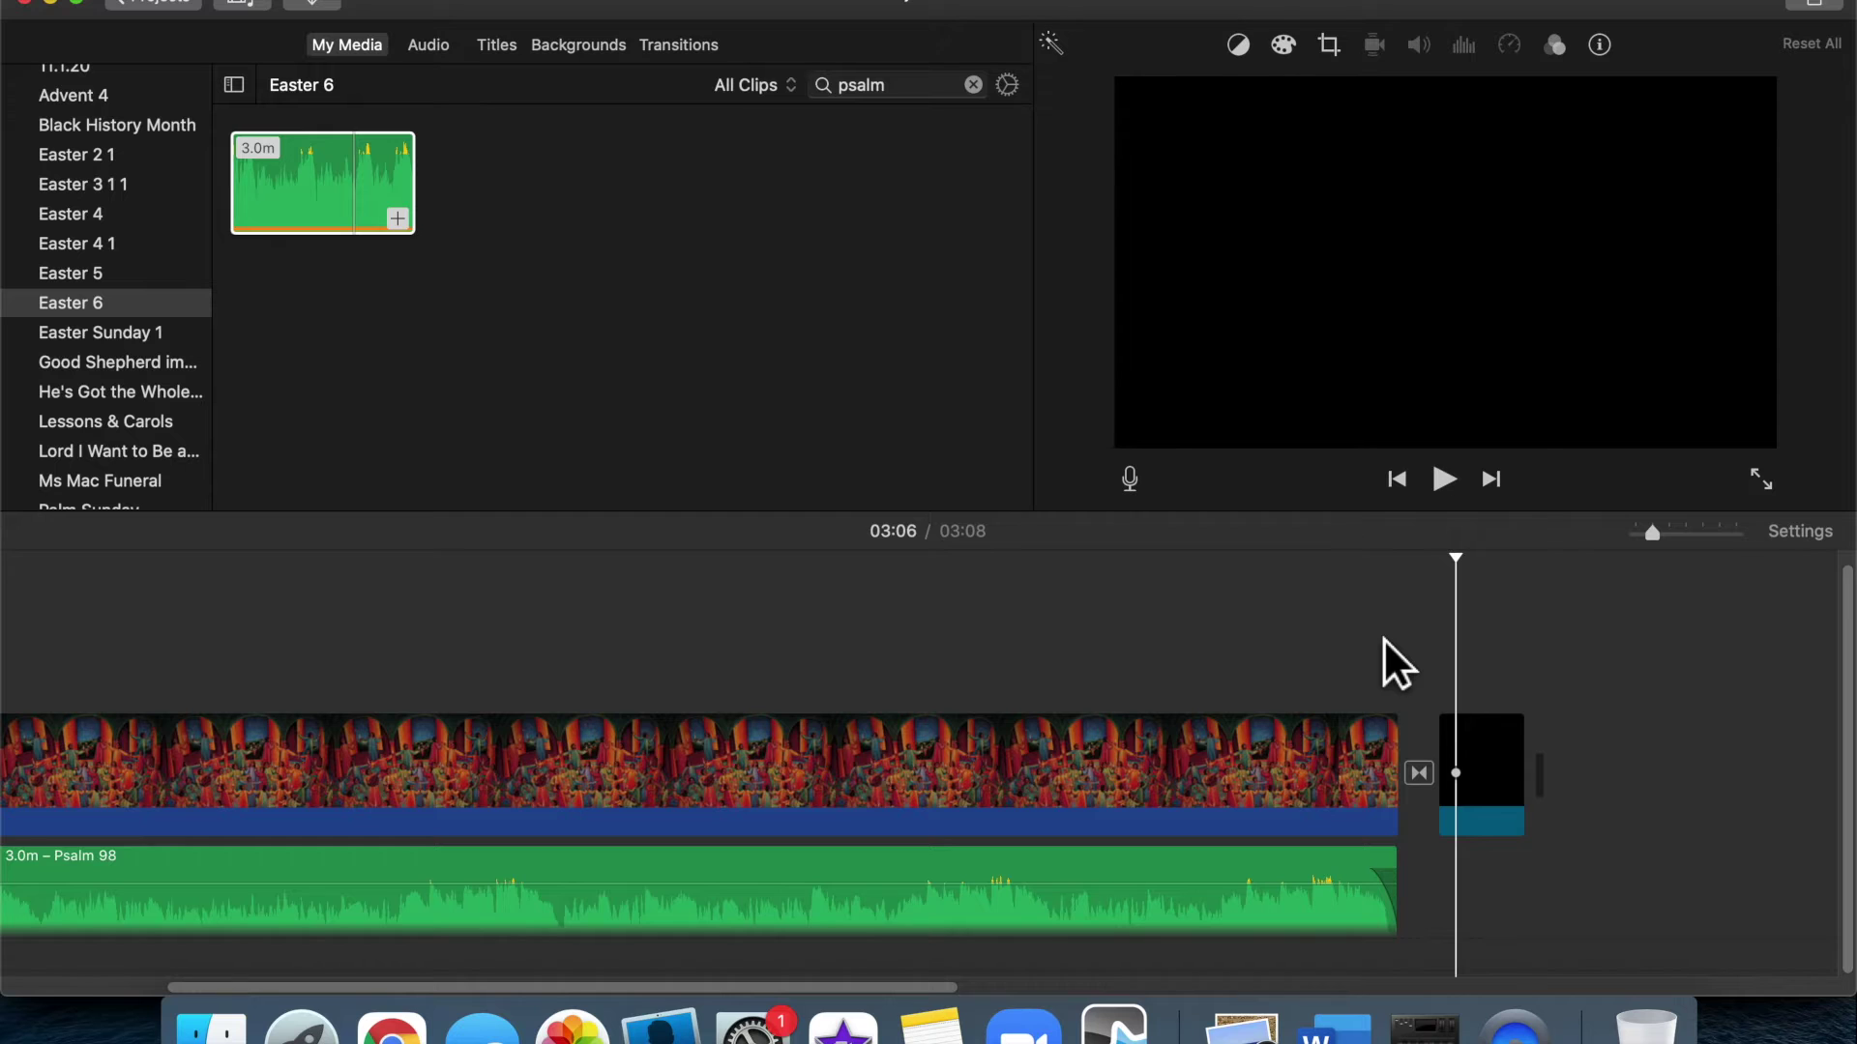
{"action": "scroll", "coordinate": [1385, 640], "scroll_direction": "right", "scroll_amount": 5}
{"action": "scroll", "coordinate": [1383, 638], "scroll_direction": "left", "scroll_amount": 5}
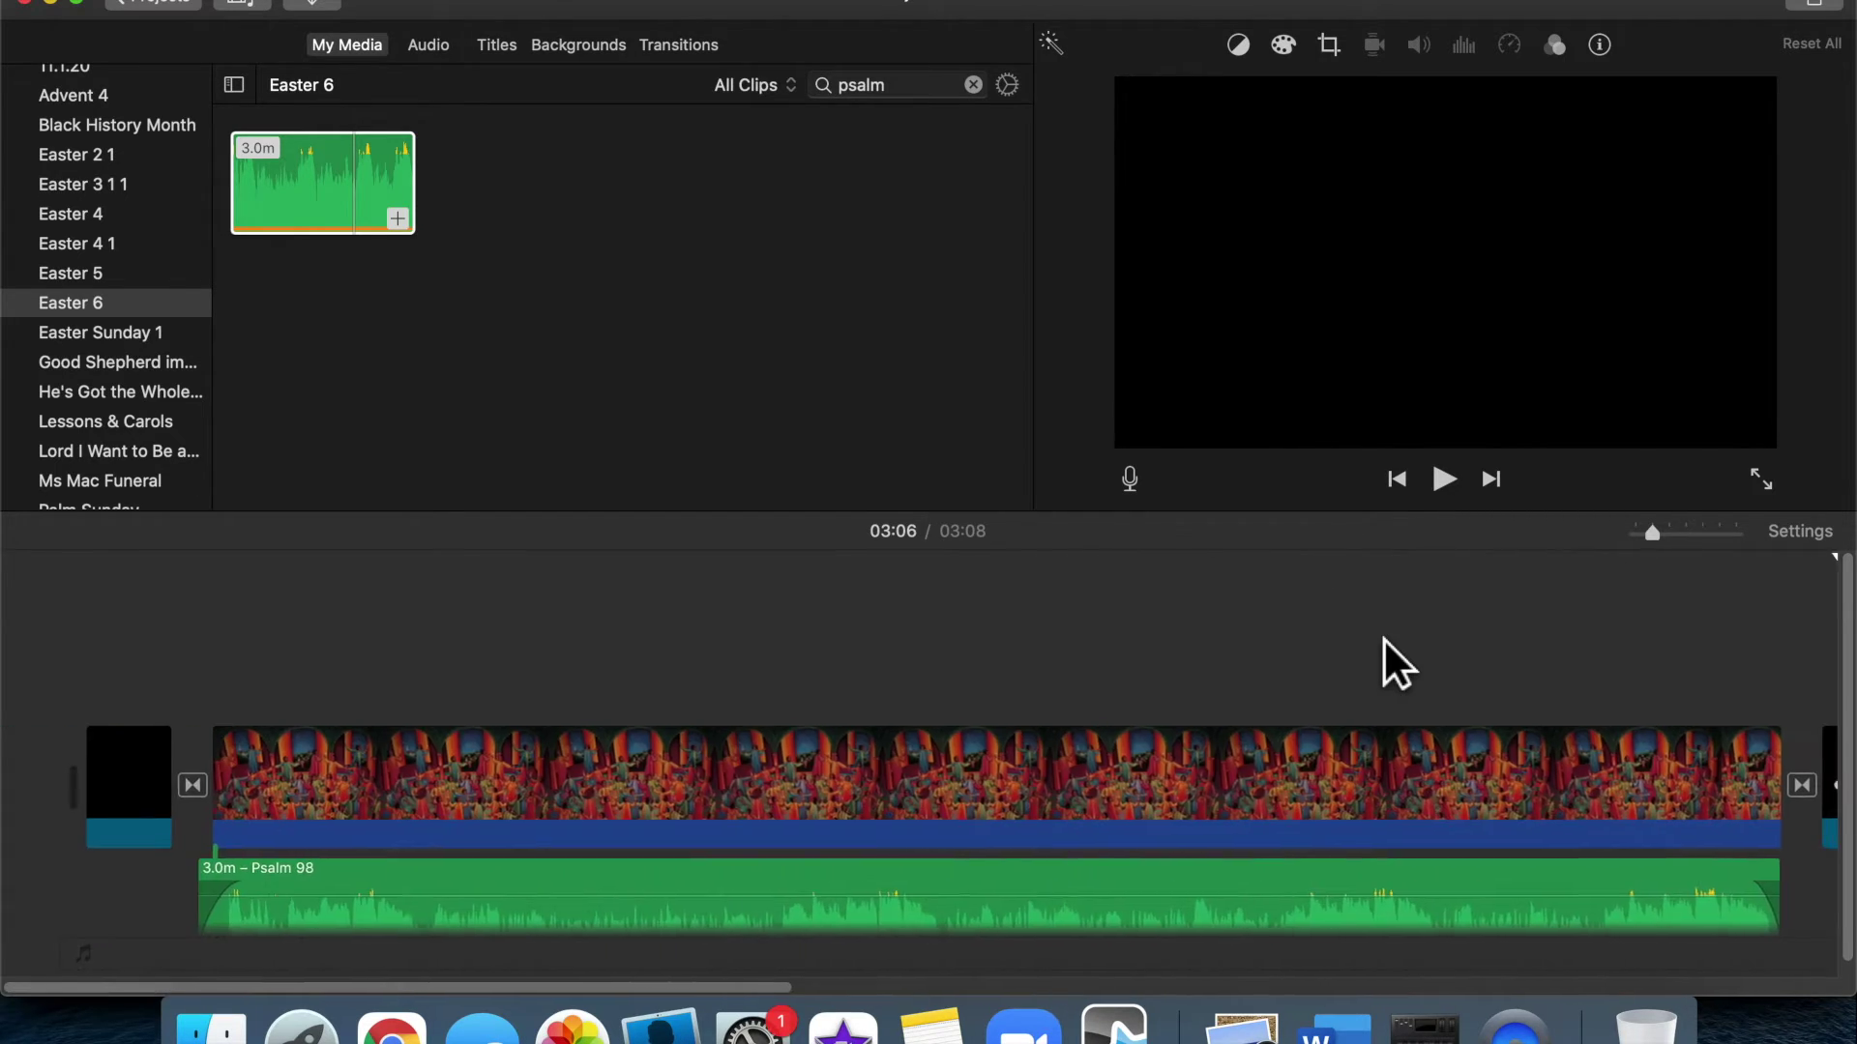
{"action": "scroll", "coordinate": [853, 647], "scroll_direction": "right", "scroll_amount": 5}
{"action": "scroll", "coordinate": [853, 648], "scroll_direction": "left", "scroll_amount": 5}
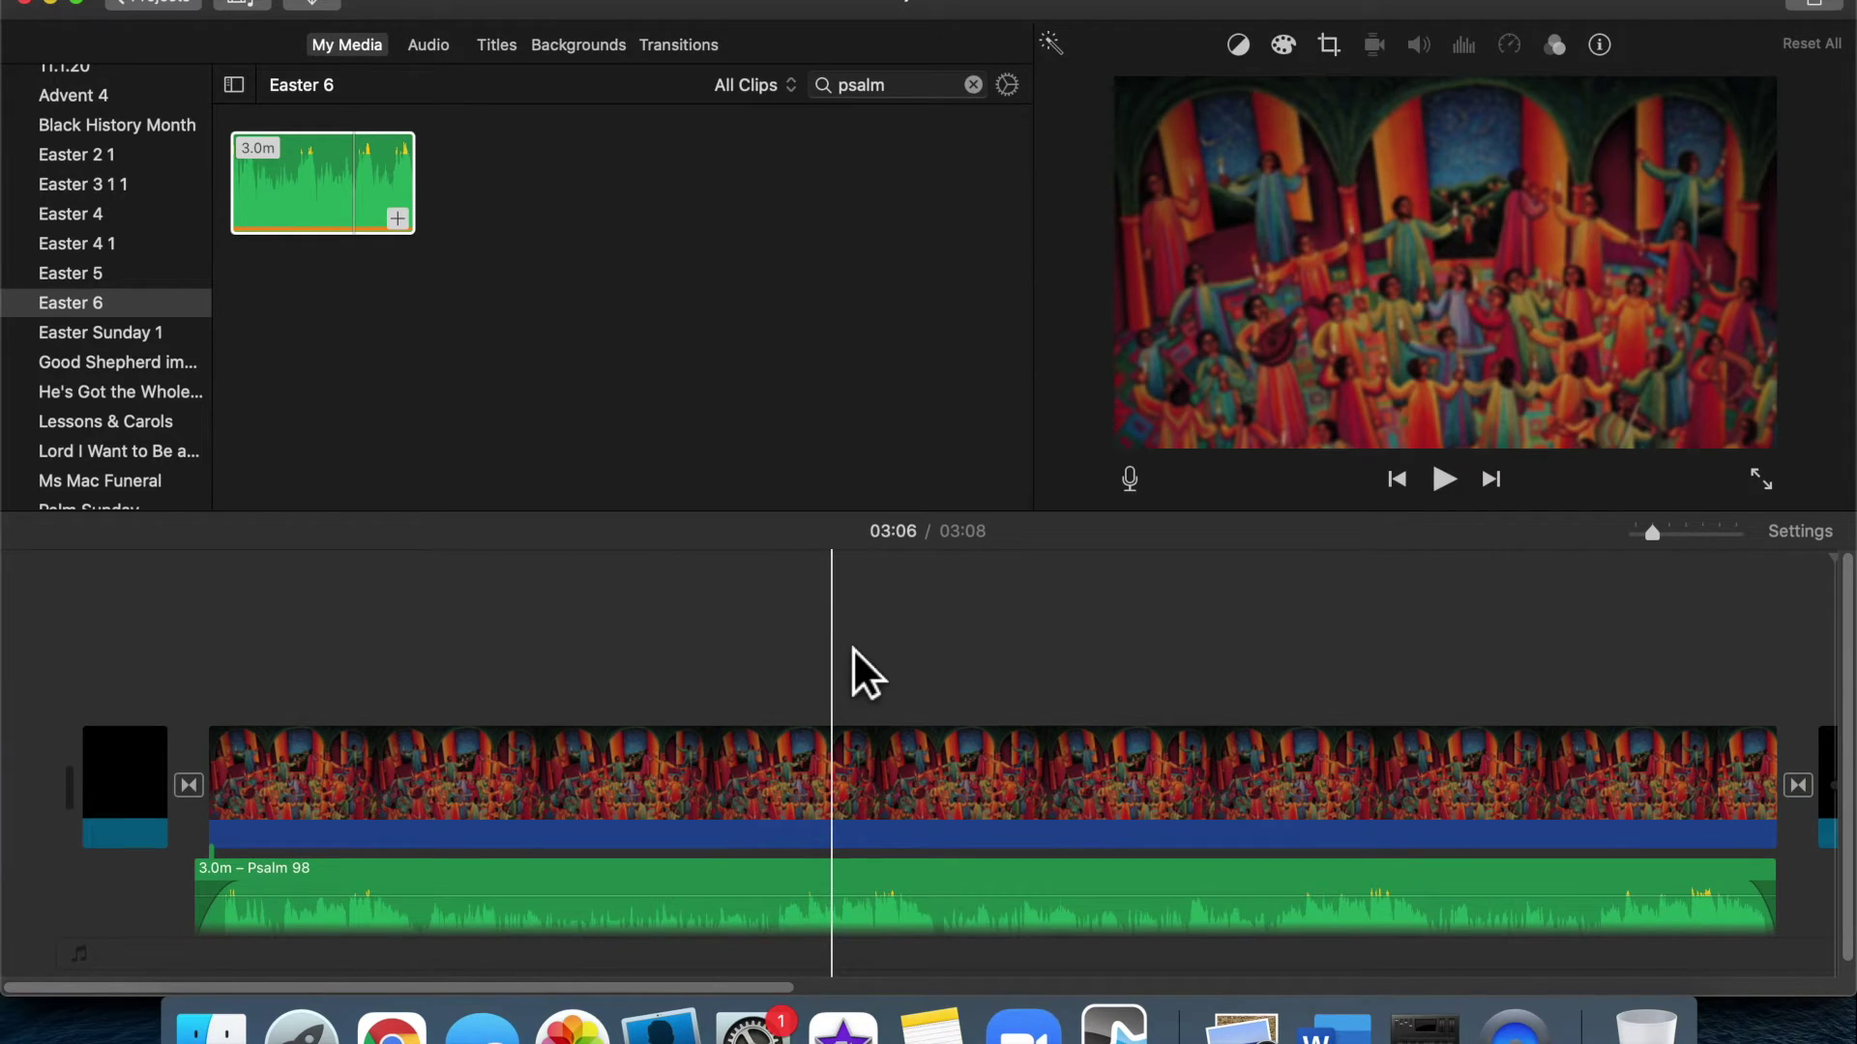
{"action": "left_click", "coordinate": [60, 727]}
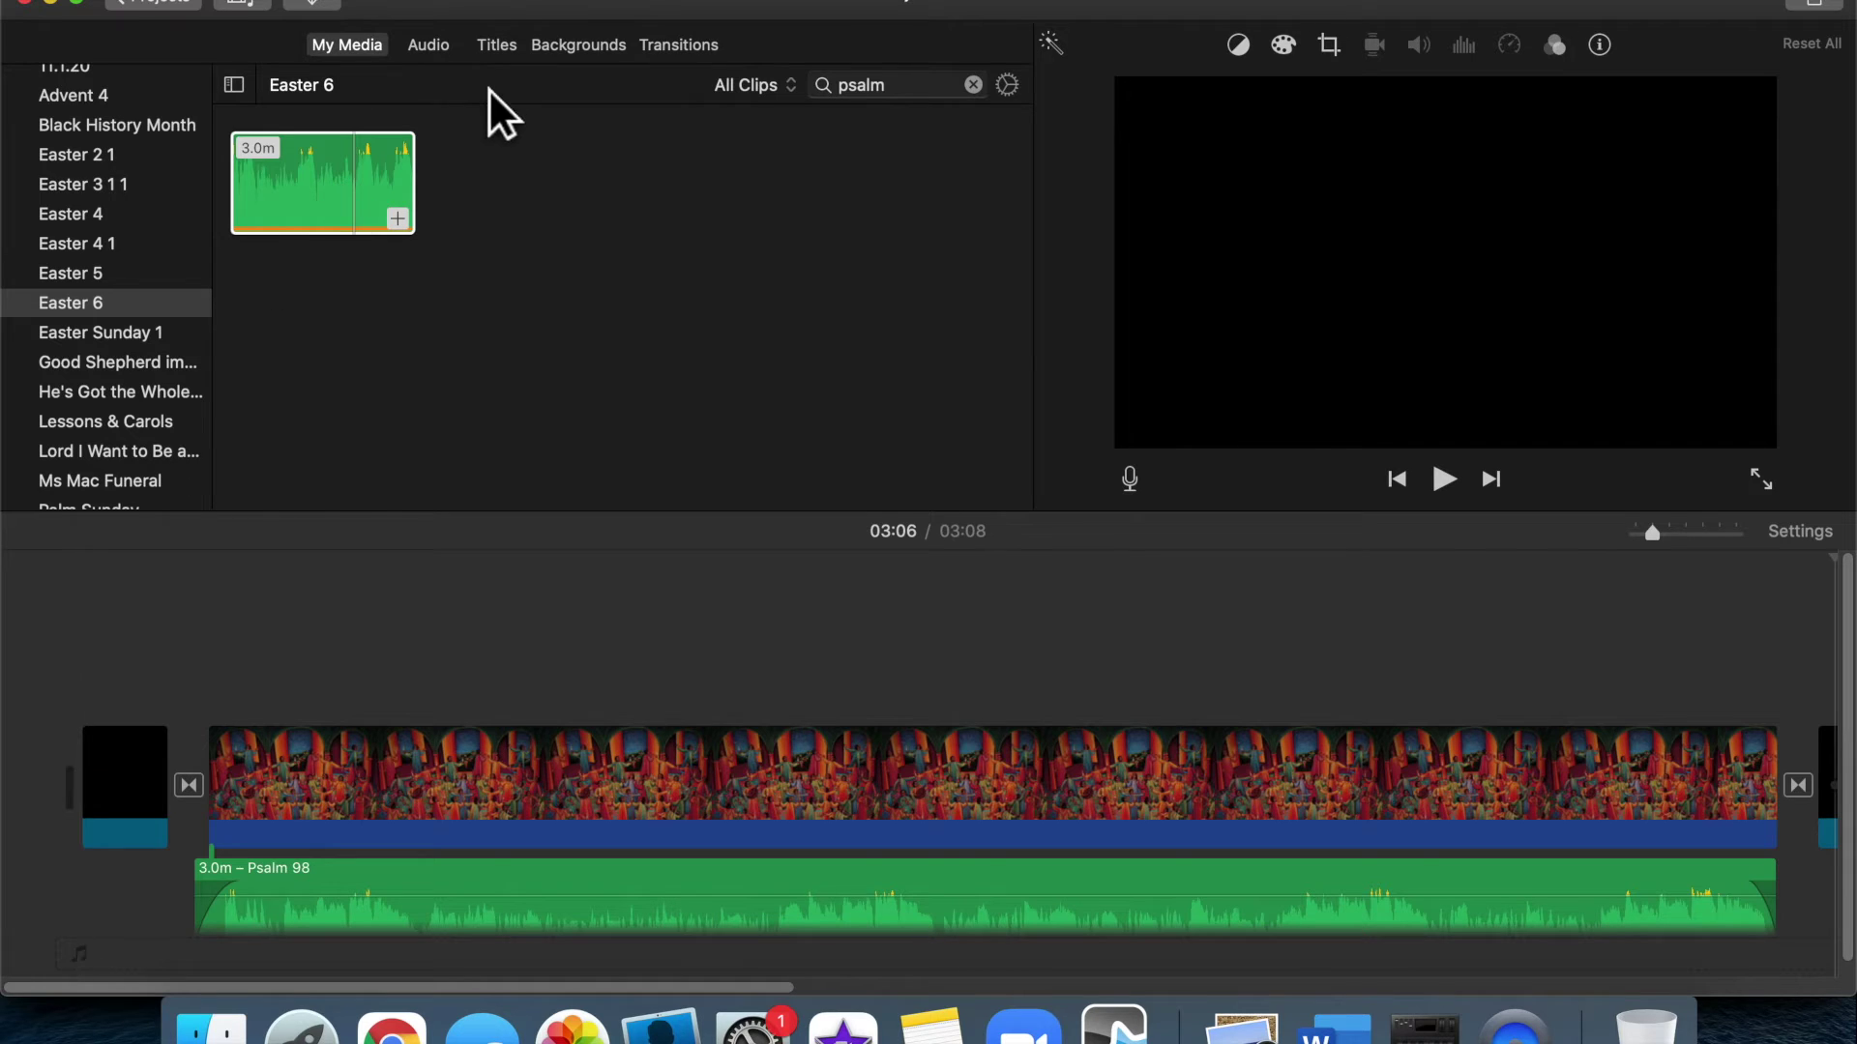
Preview the Split, Standard Lower Third, Reveal and Gradient - Black titles, then pick Gradient - White
{"action": "left_click", "coordinate": [517, 53]}
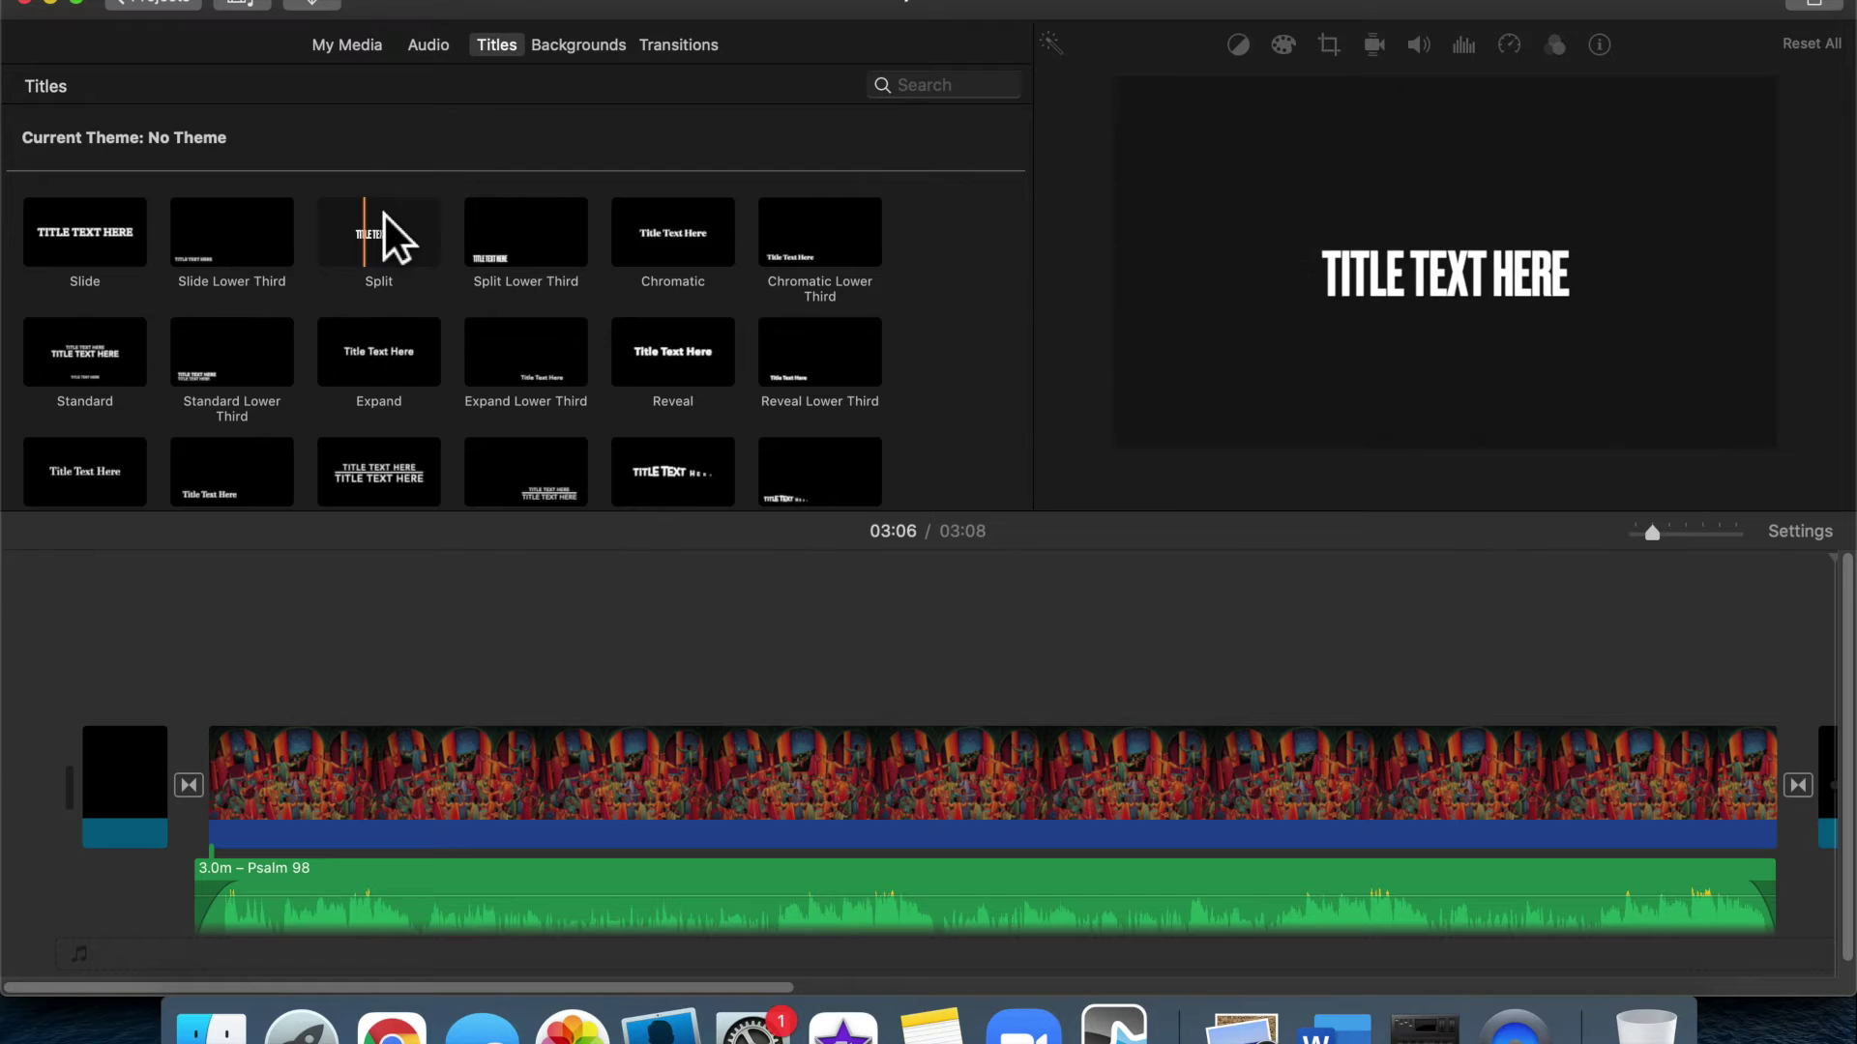
{"action": "left_click", "coordinate": [371, 243]}
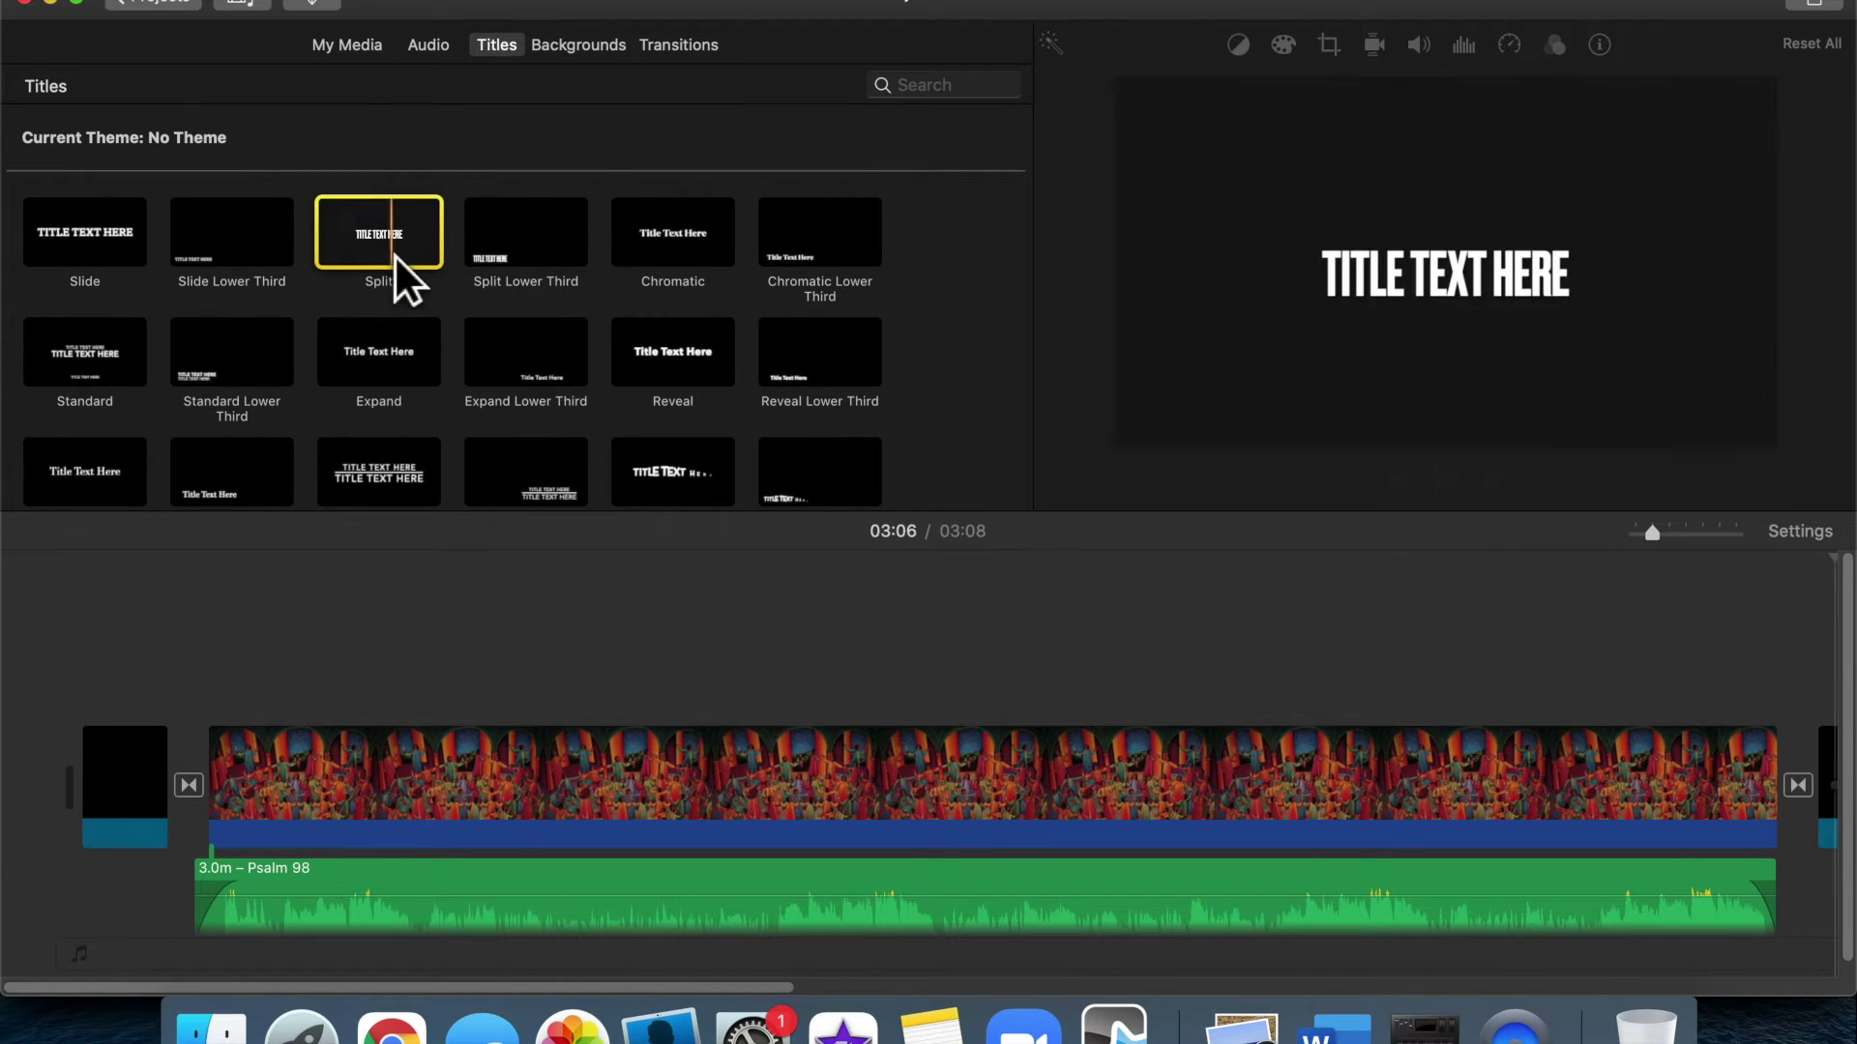
{"action": "left_click", "coordinate": [213, 350]}
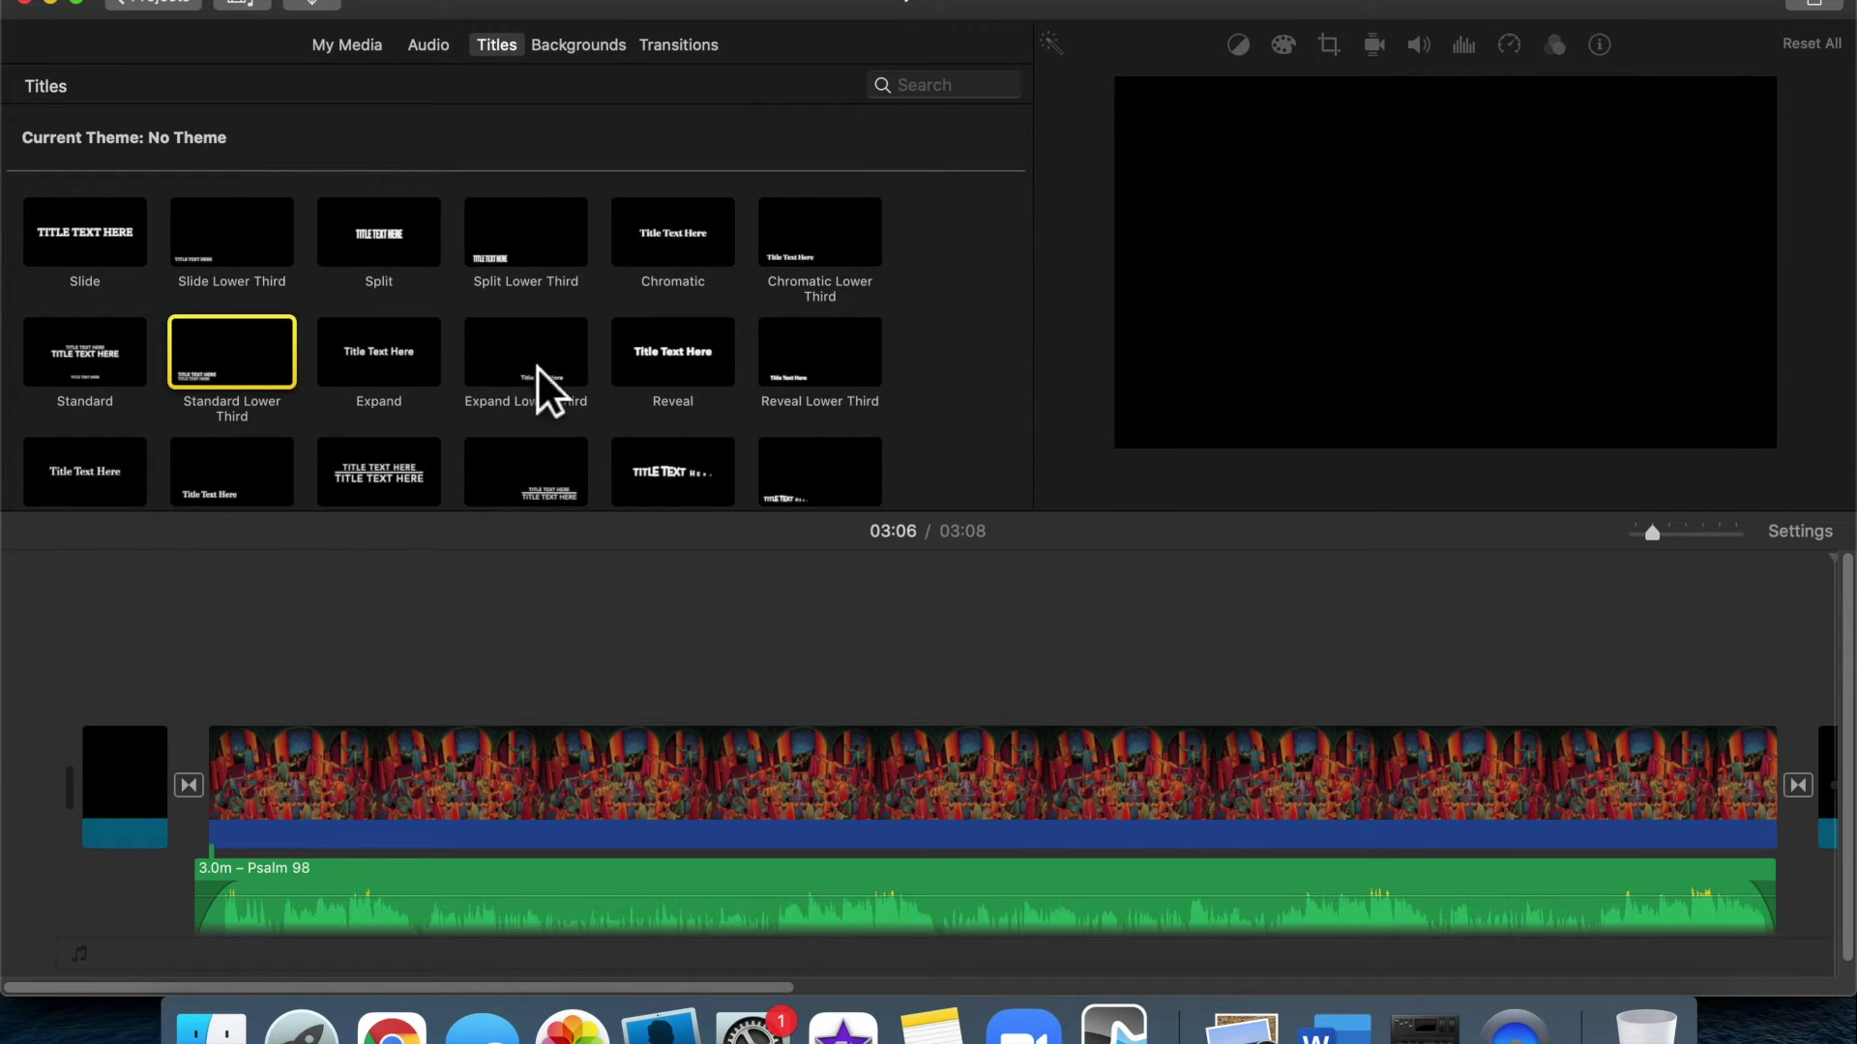
{"action": "left_click", "coordinate": [644, 368]}
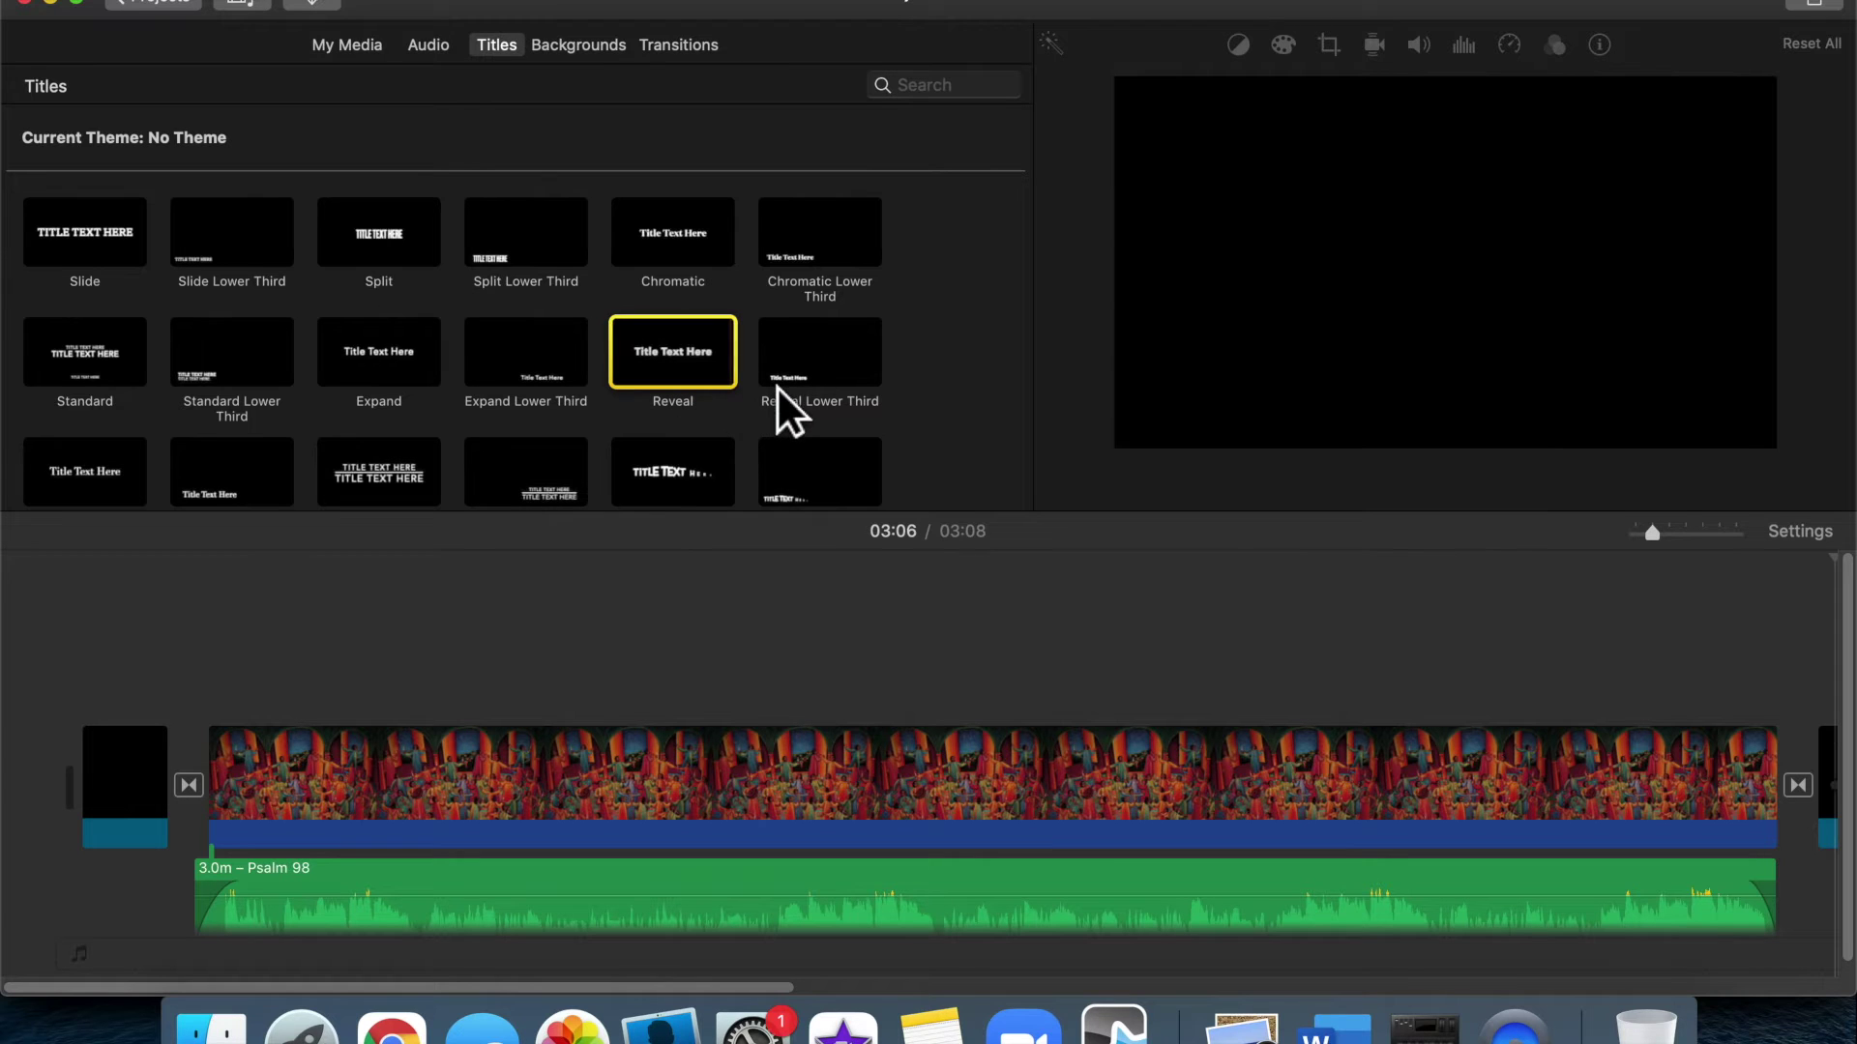
{"action": "scroll", "coordinate": [747, 374], "scroll_direction": "down", "scroll_amount": 15}
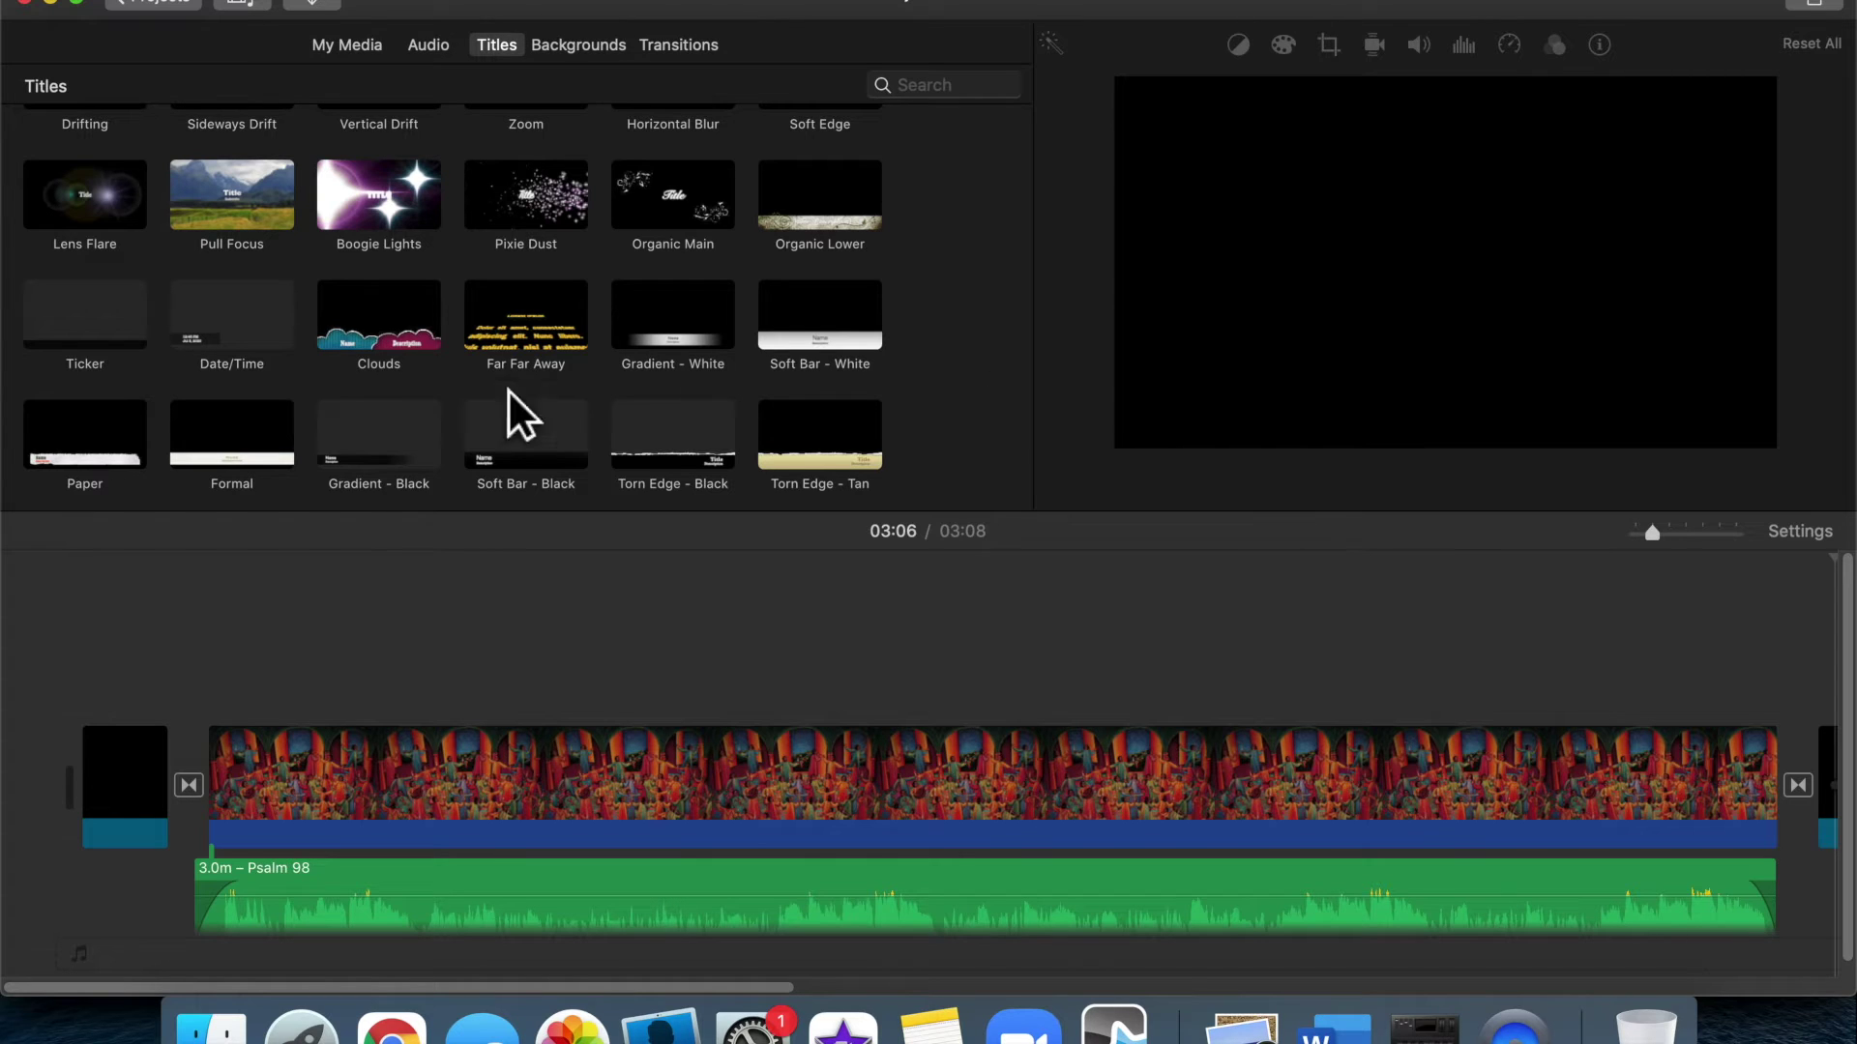
{"action": "left_click", "coordinate": [404, 437]}
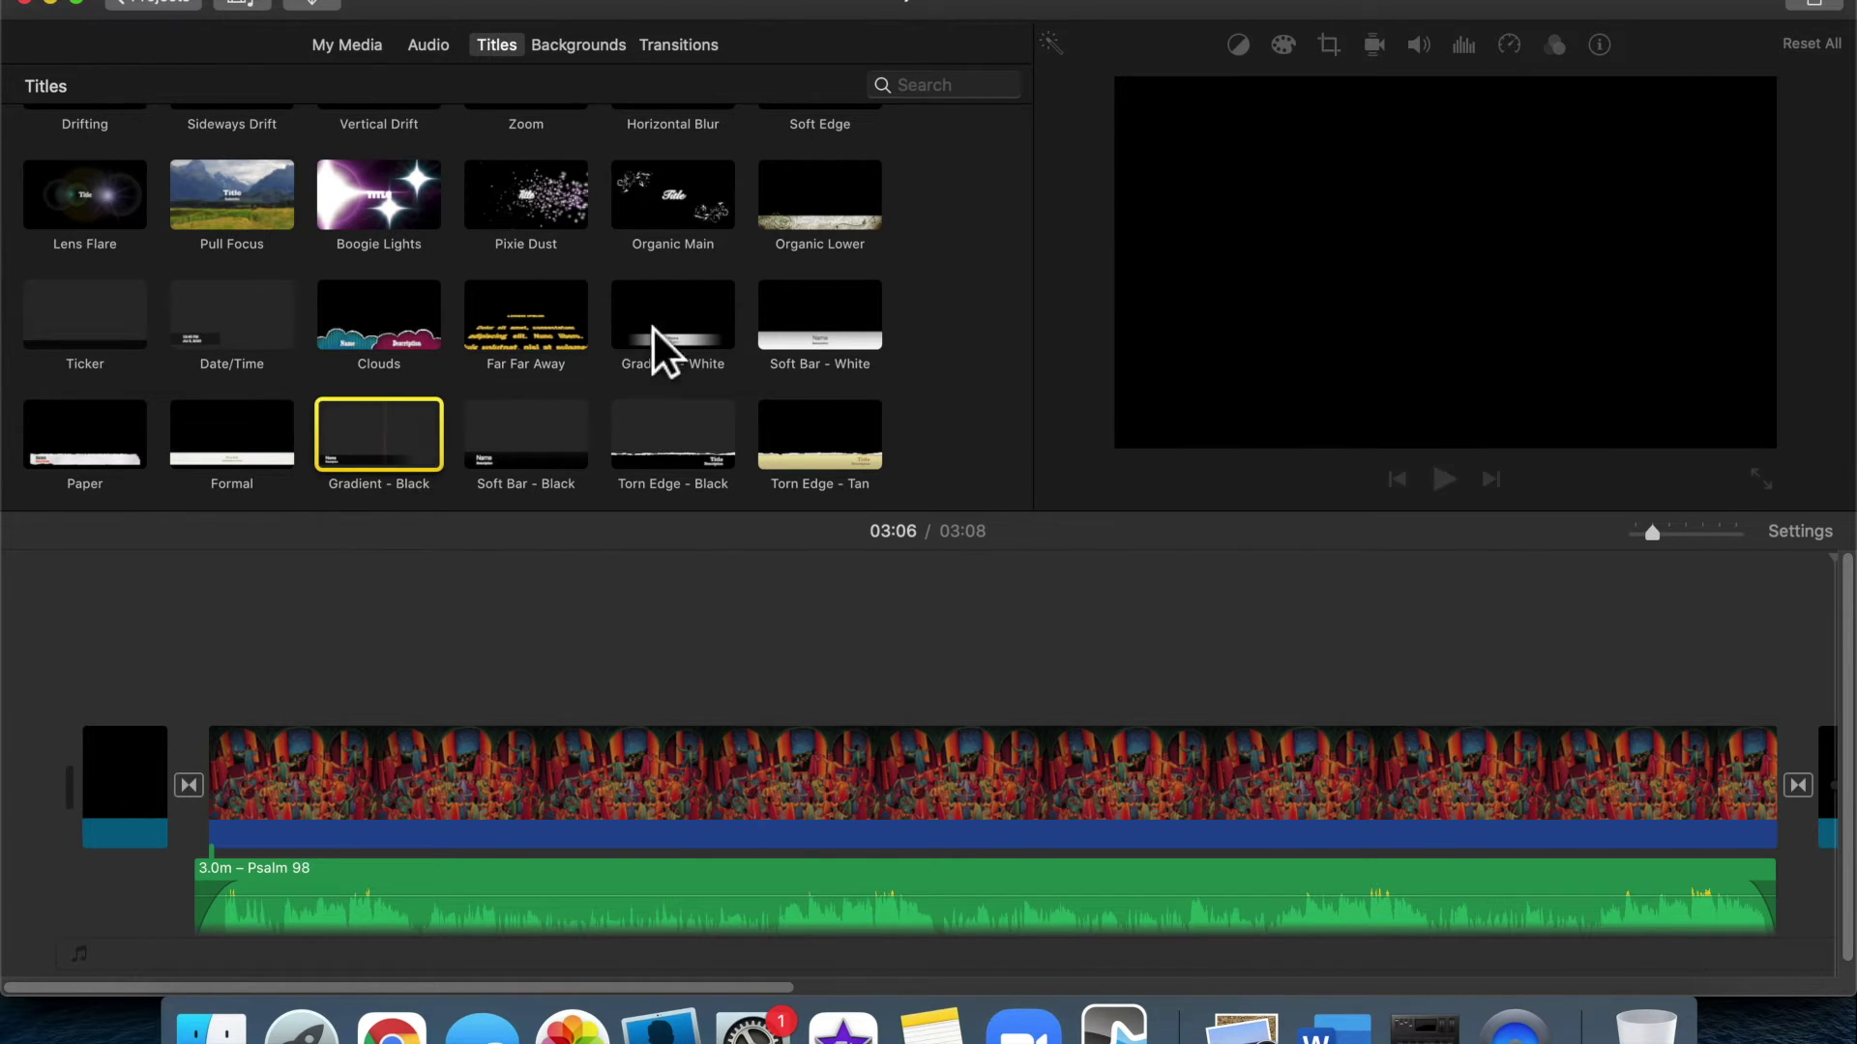
{"action": "left_click", "coordinate": [689, 328]}
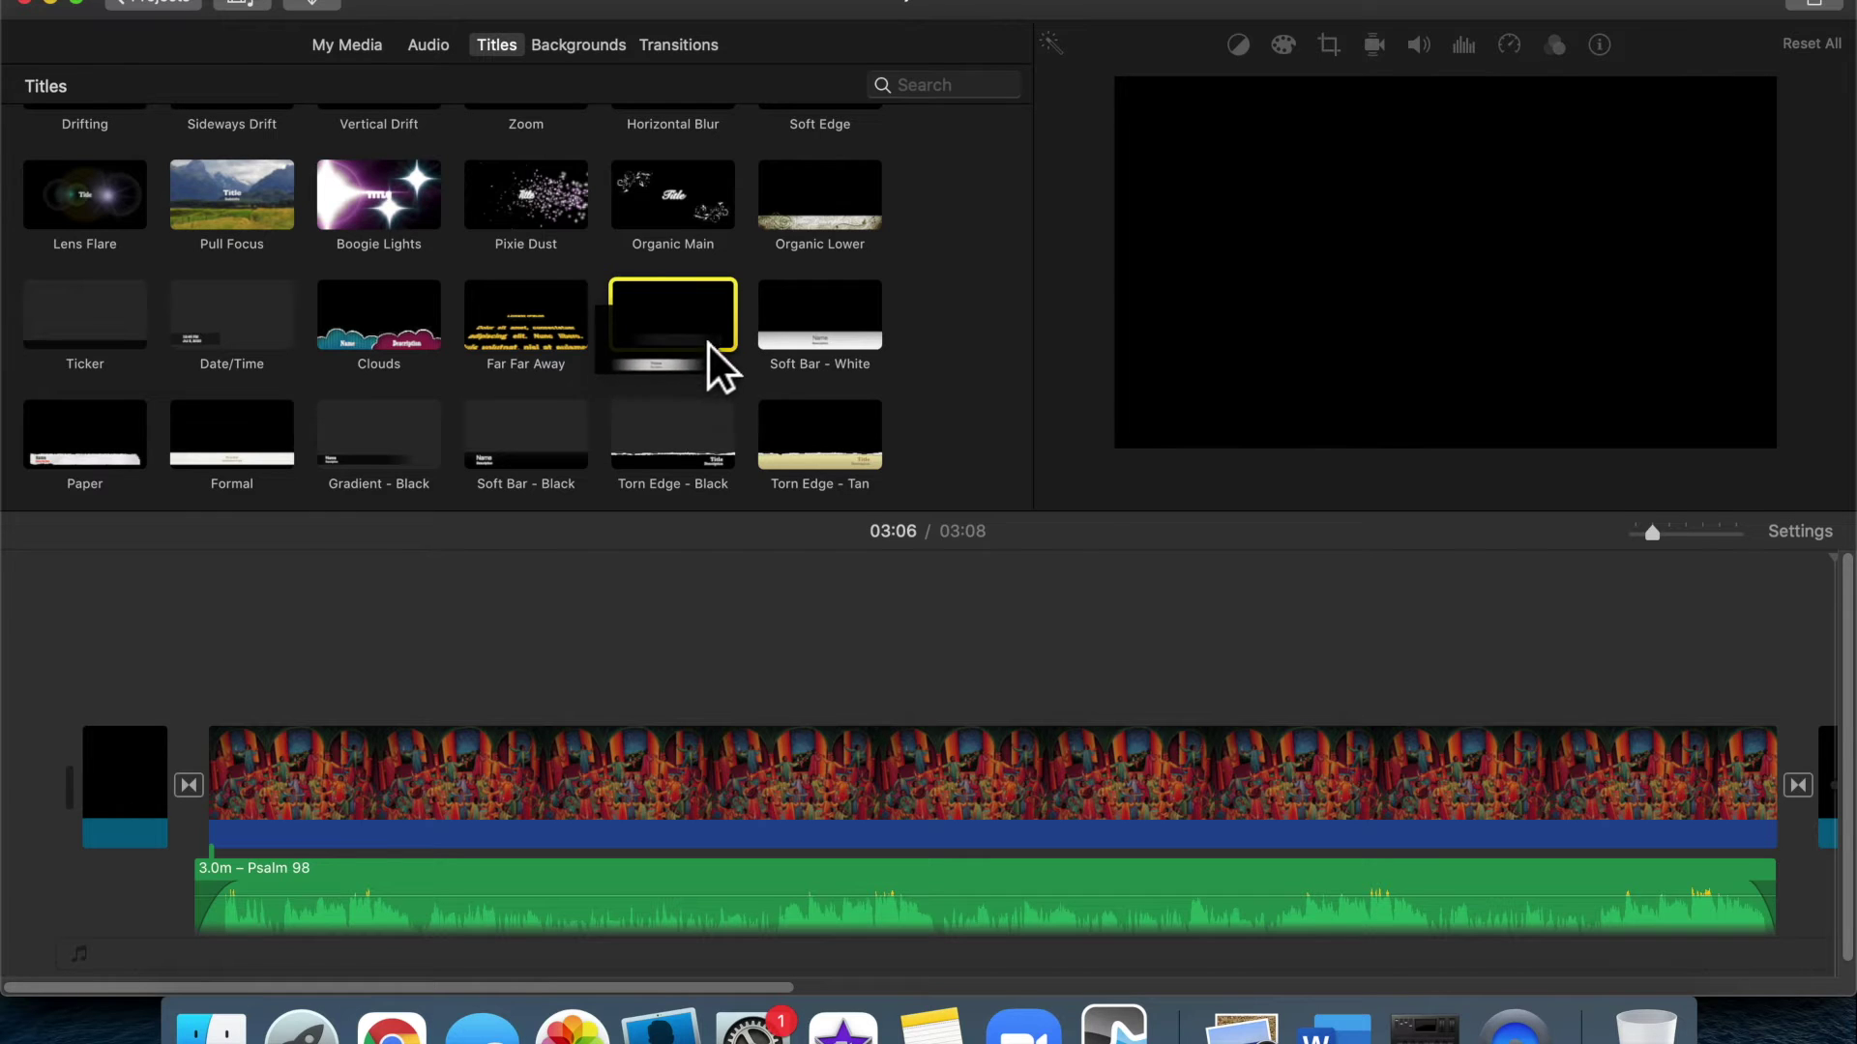
Place a Gradient - White title at the movie's start reading 'Psalm 98' with a cantor credit line
{"action": "left_click_drag", "start_coordinate": [723, 327], "coordinate": [226, 648]}
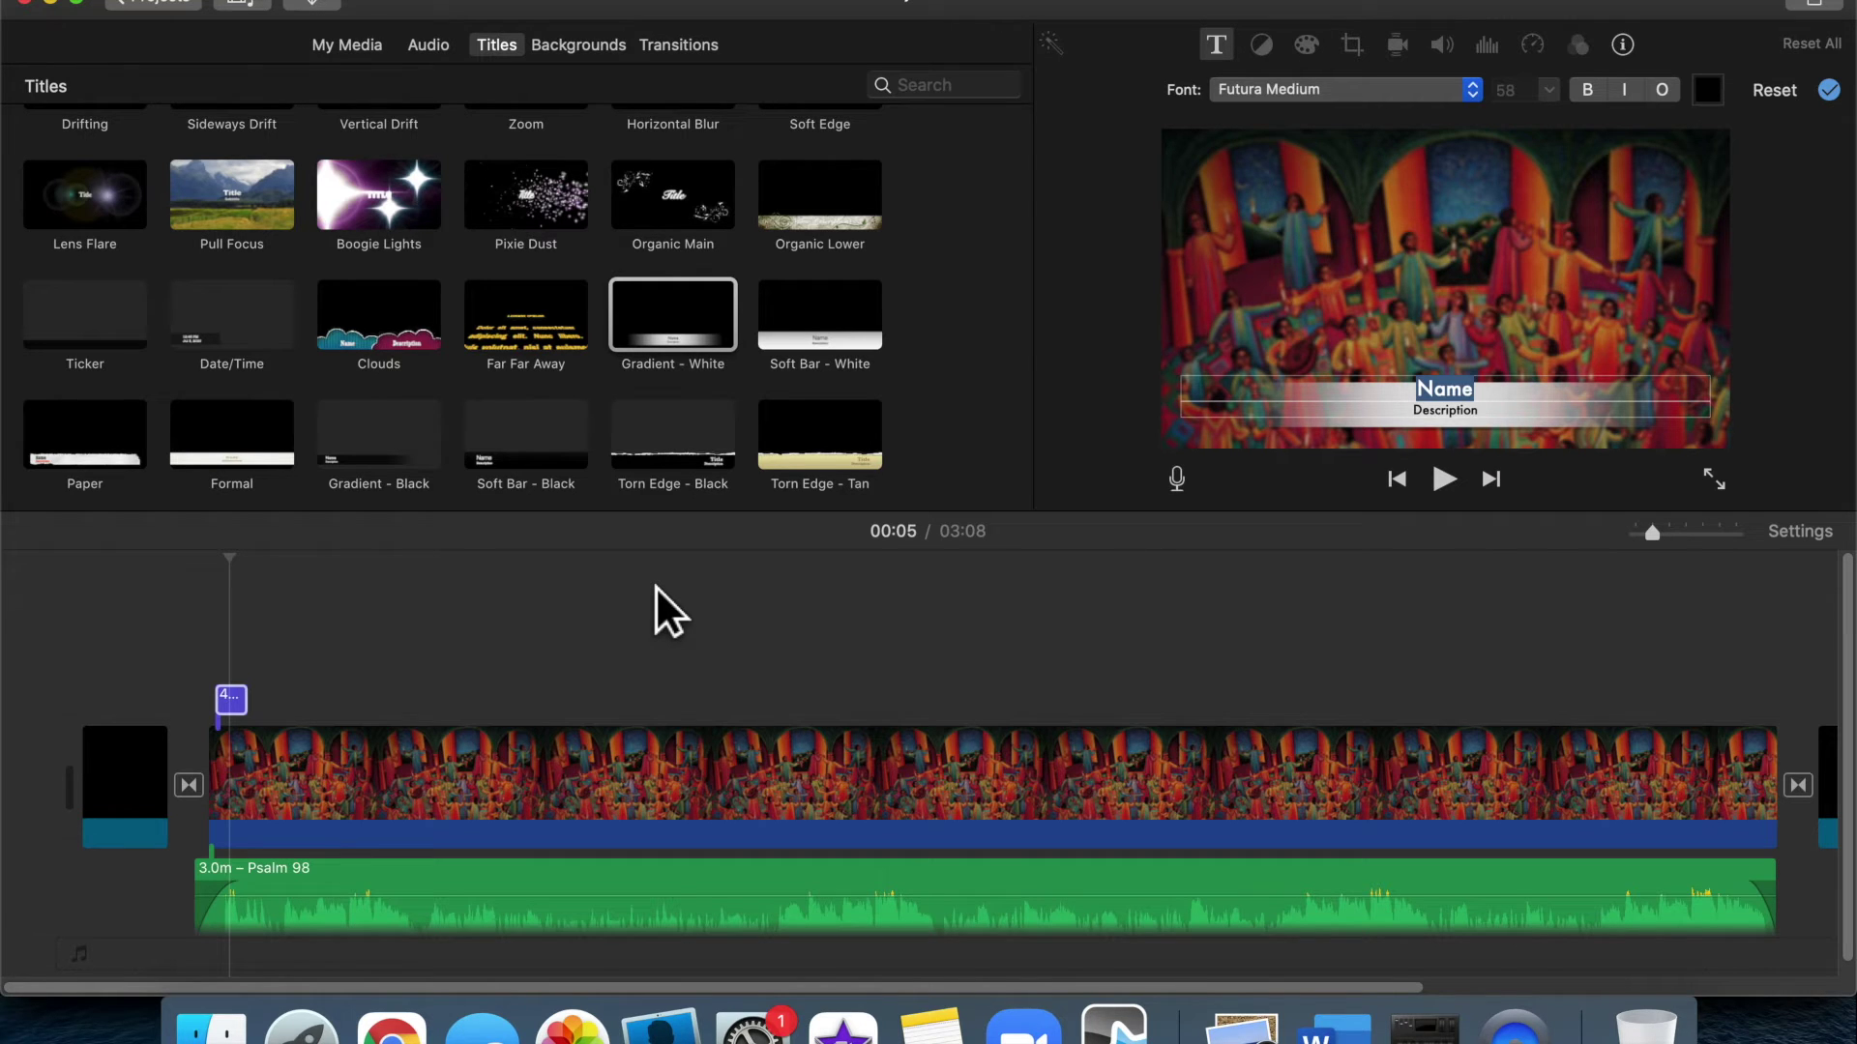
{"action": "type", "text": "Psalm 98"}
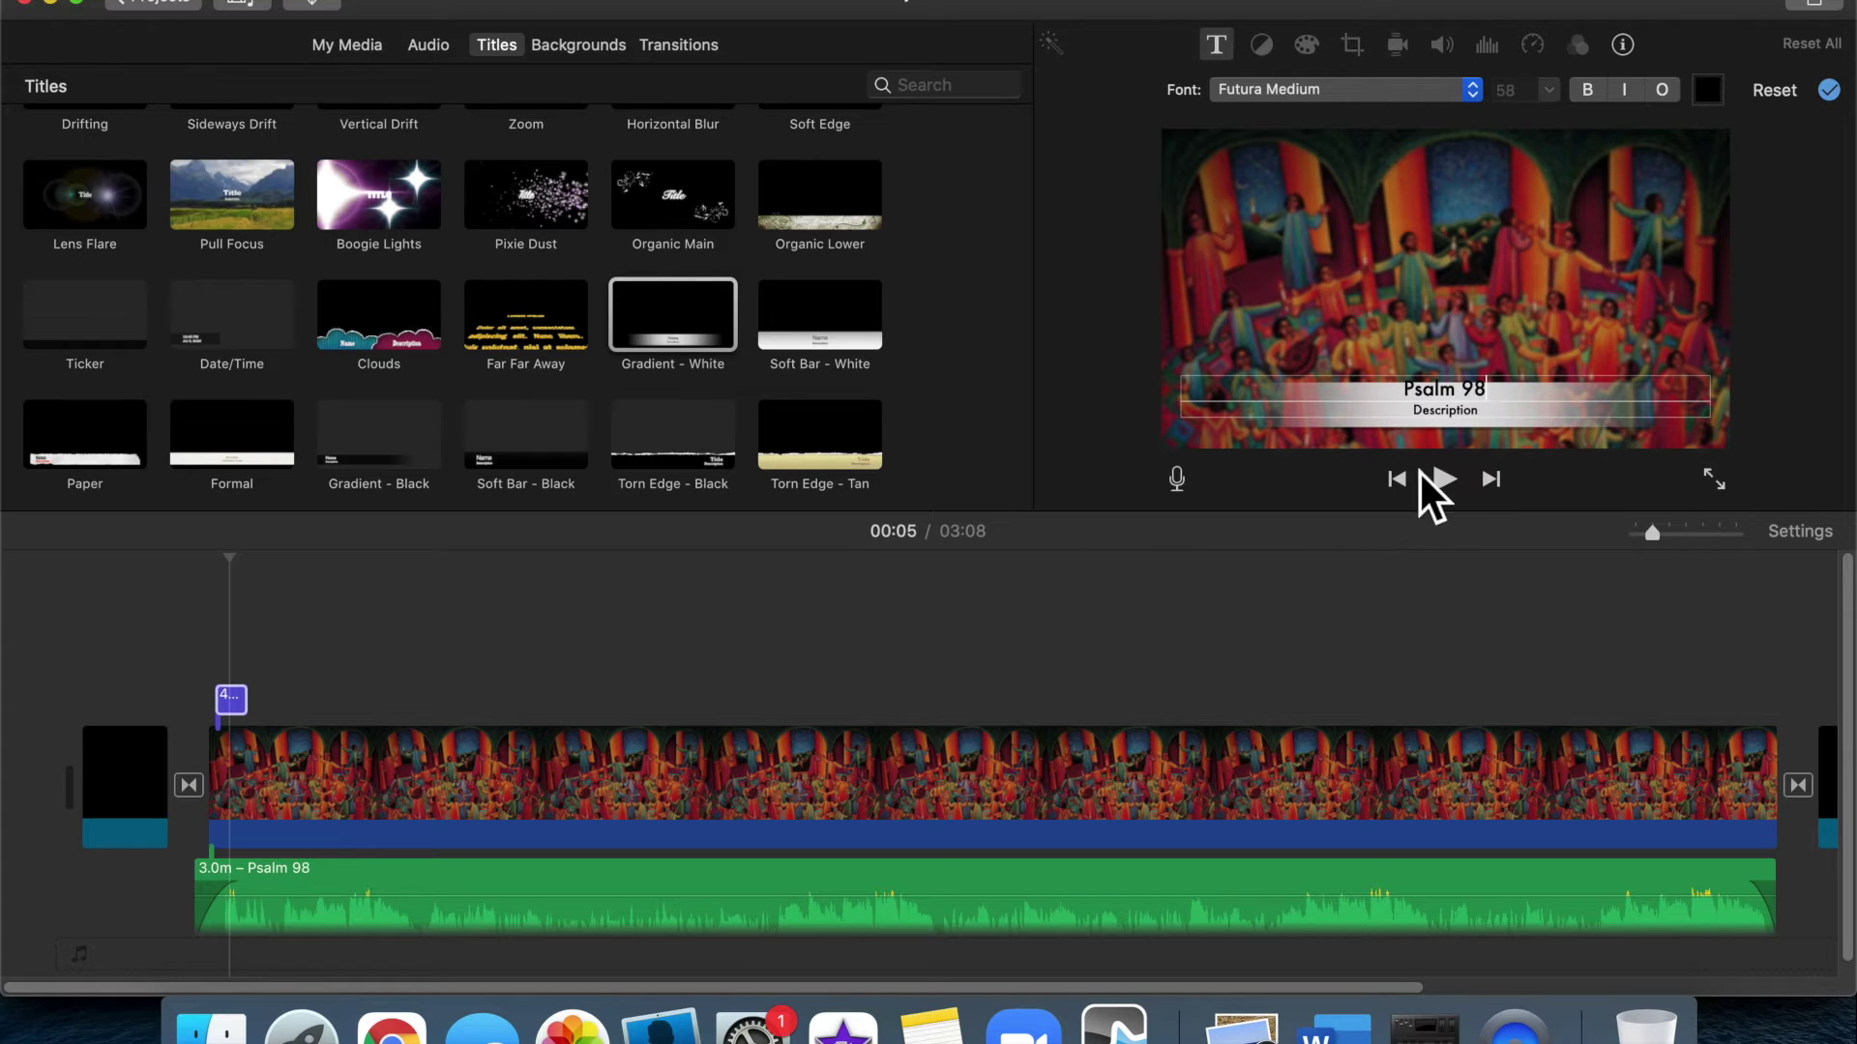
{"action": "double_click", "coordinate": [1460, 410]}
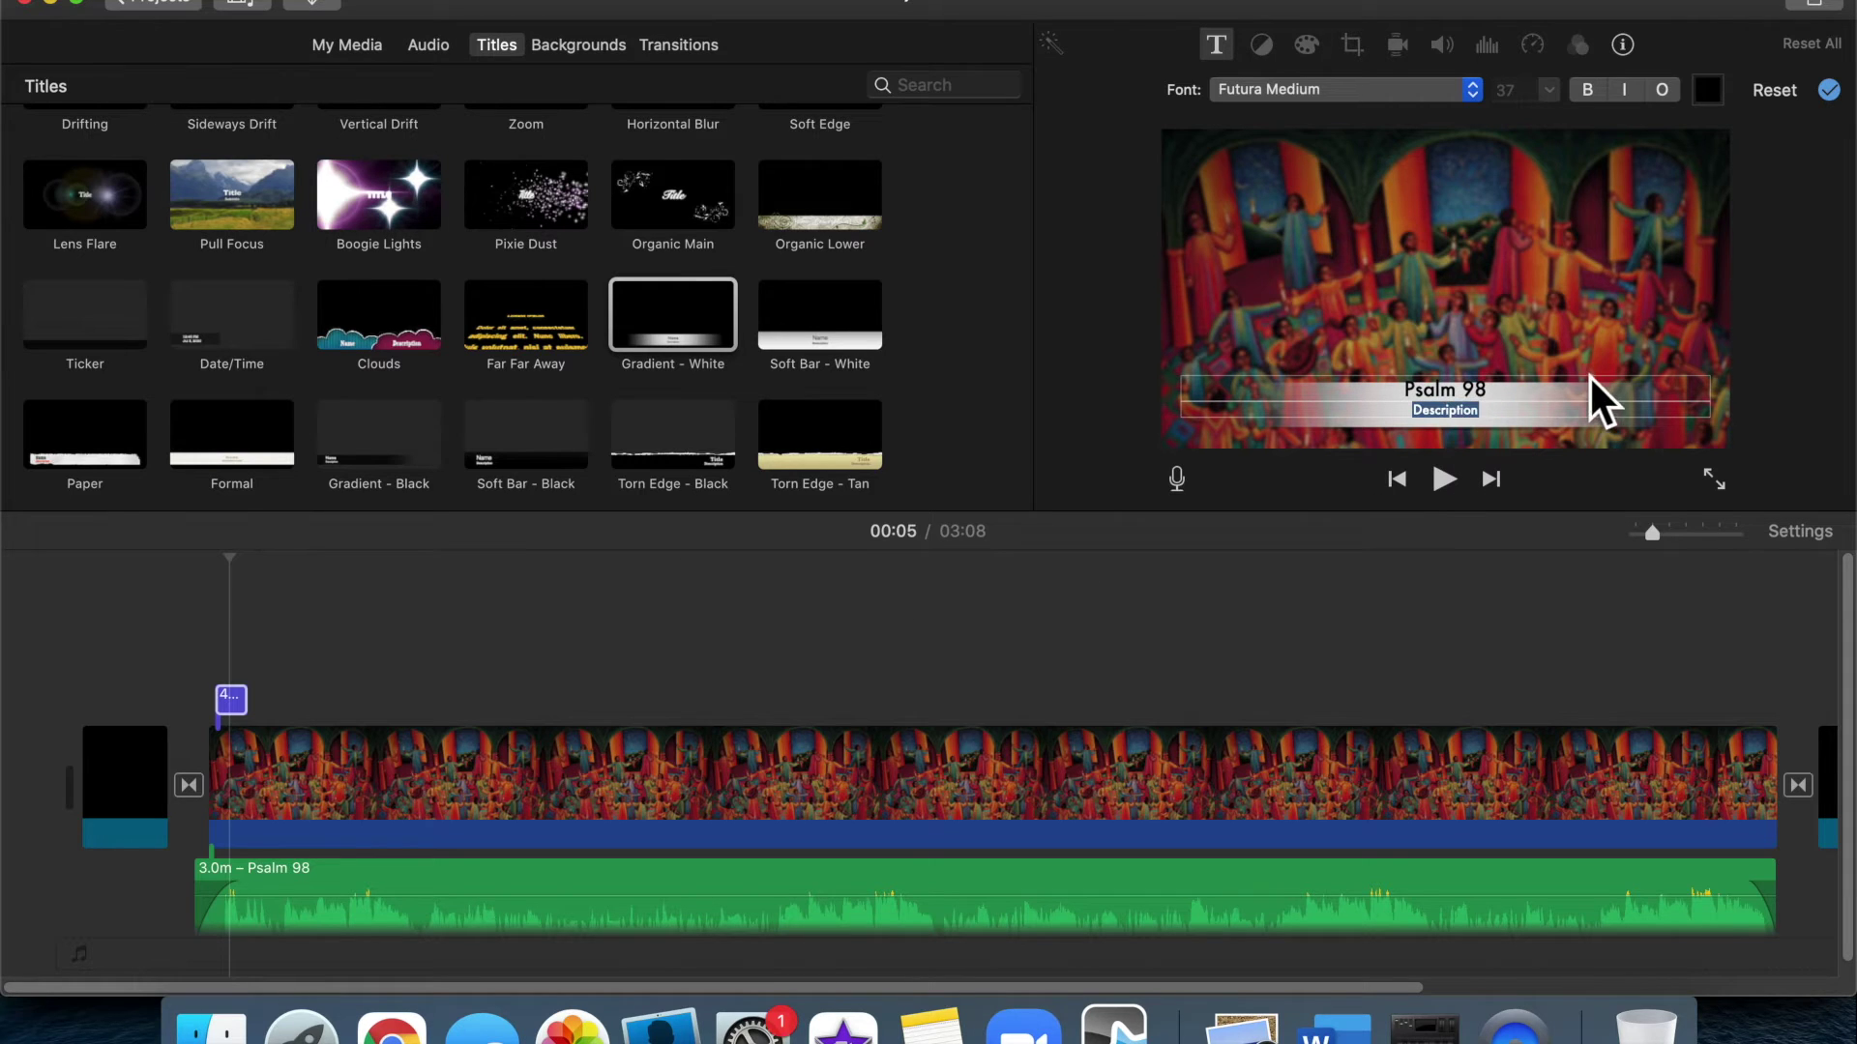
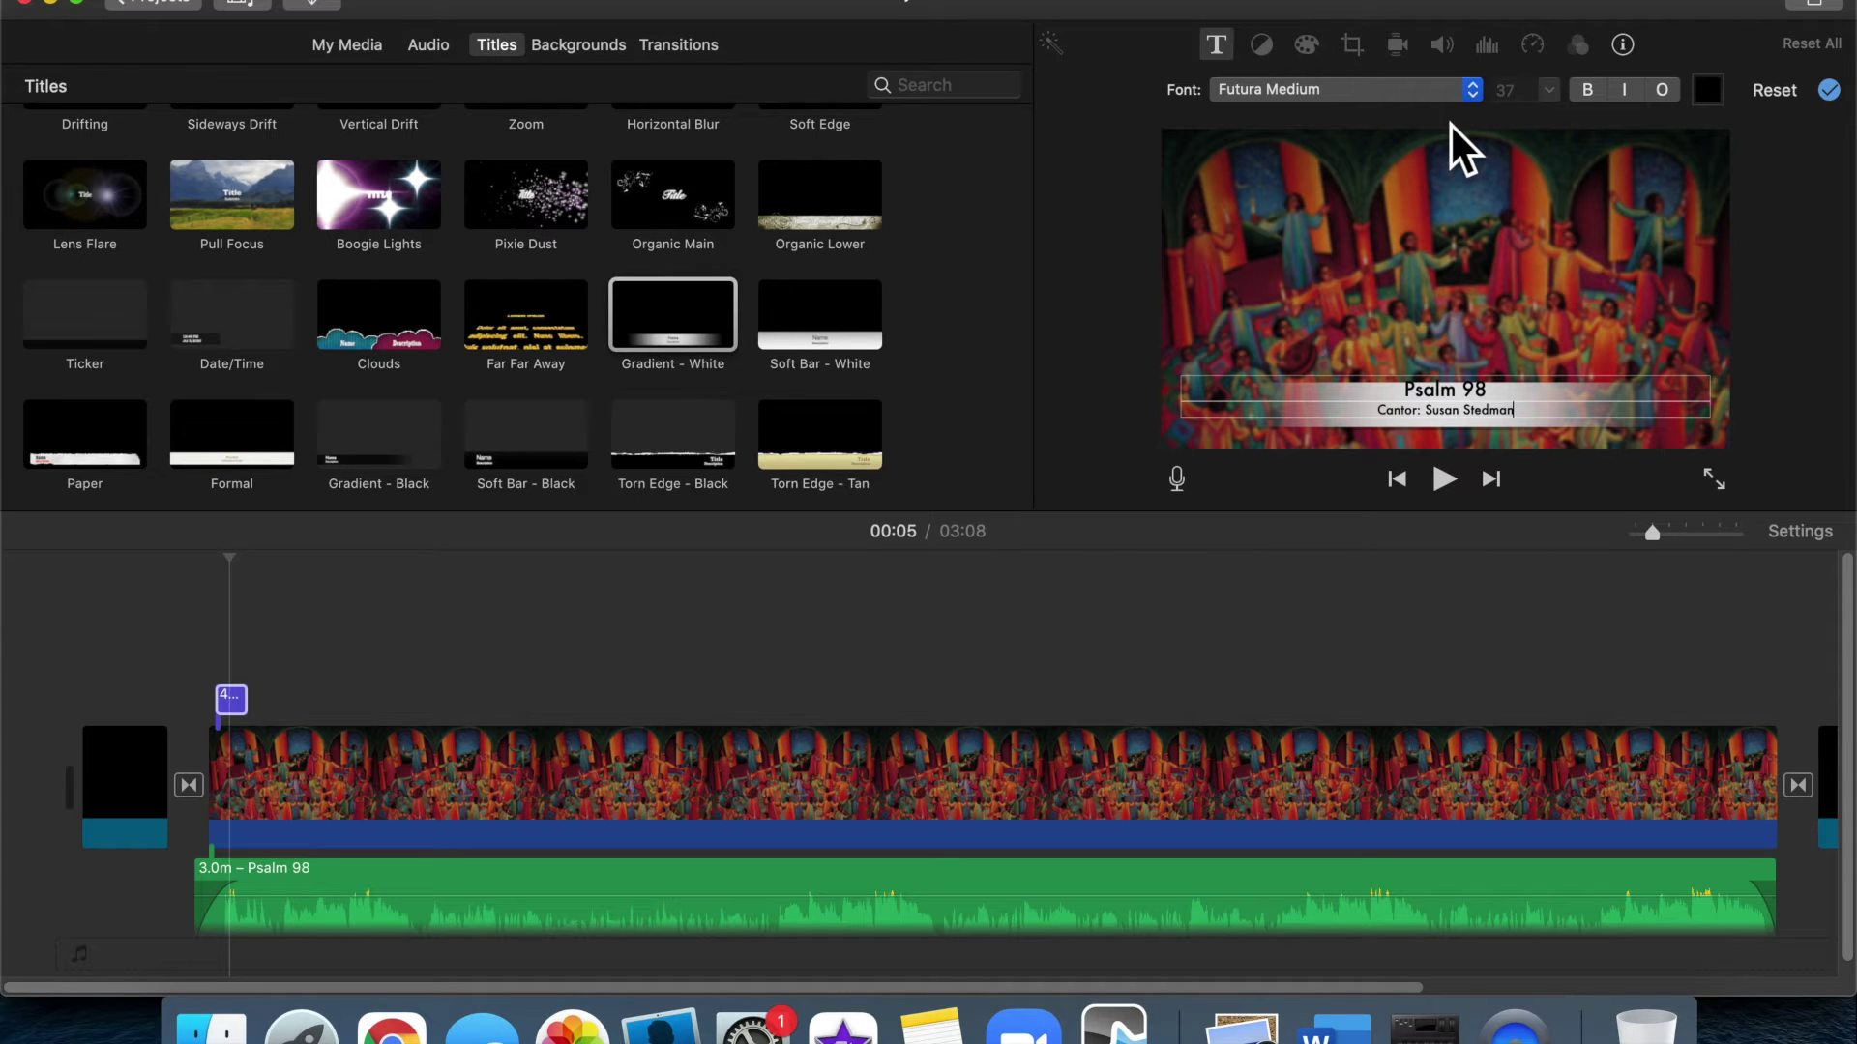
Set the title to Helvetica Neue Bold and the credit line to Helvetica Neue
{"action": "left_click", "coordinate": [1470, 94]}
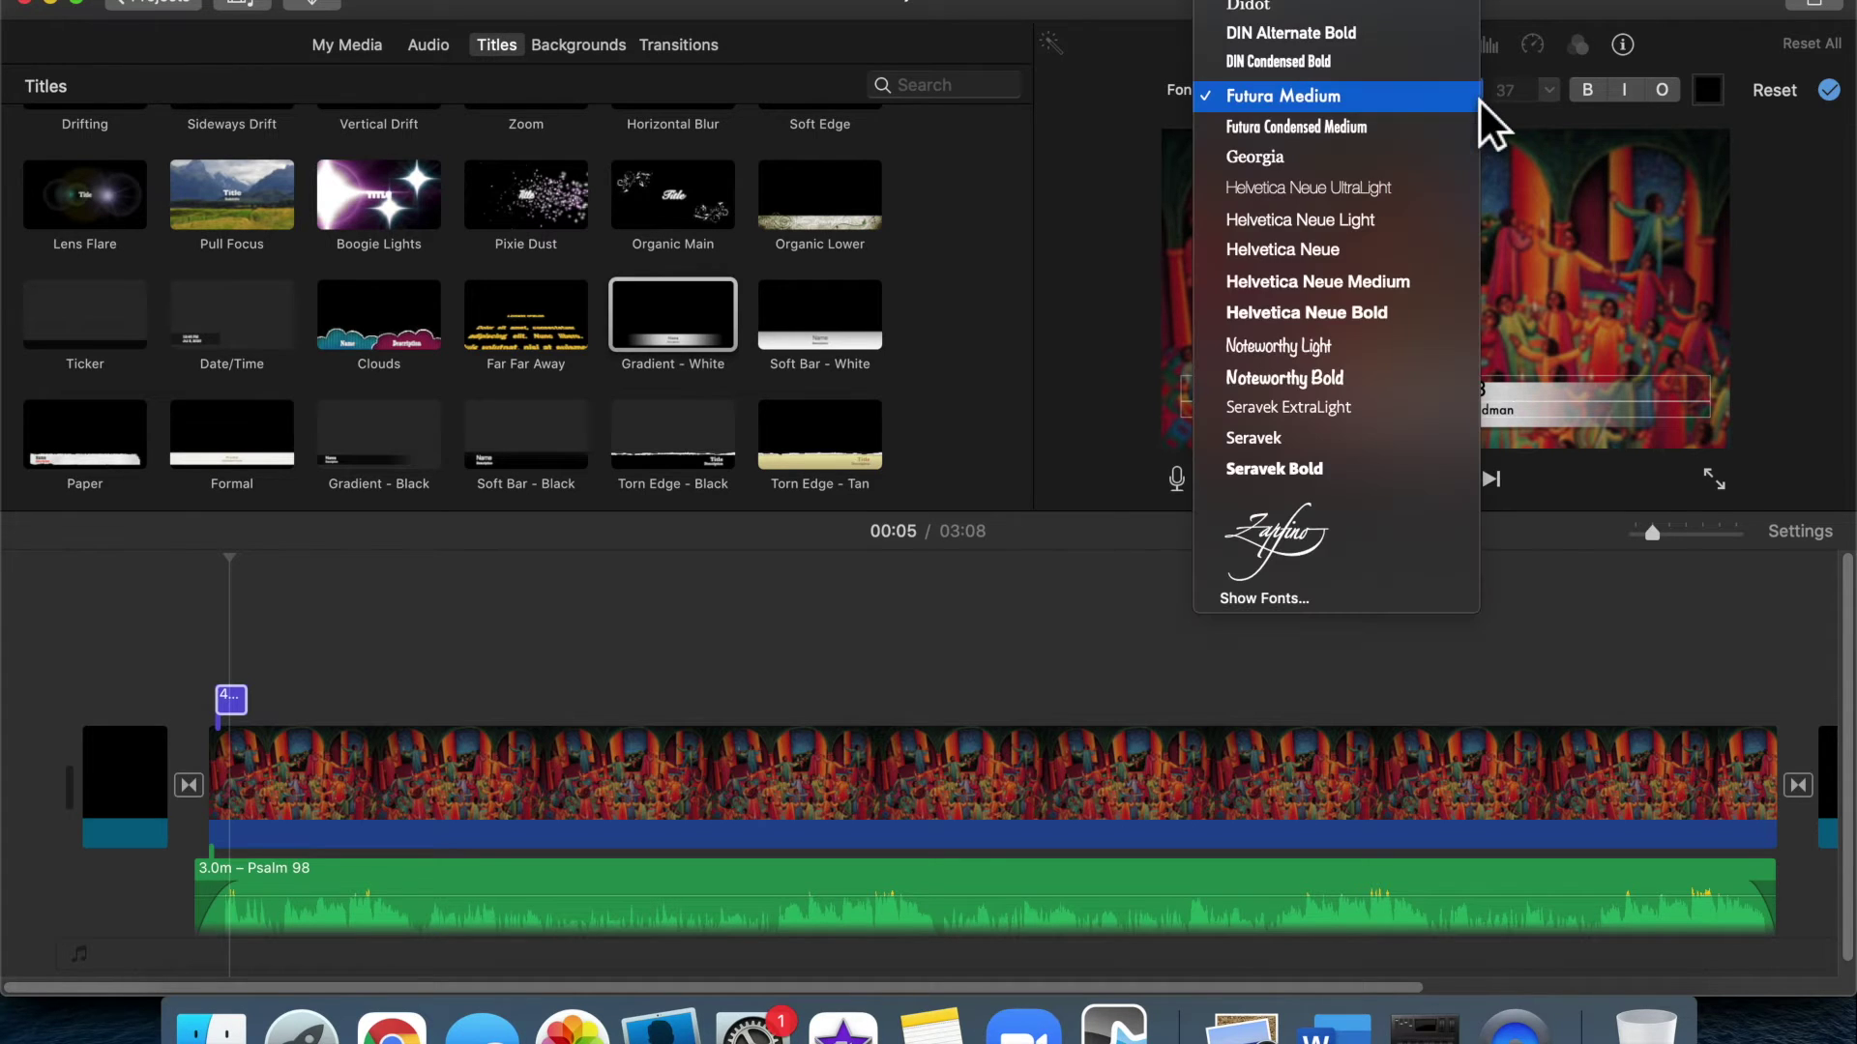
{"action": "left_click", "coordinate": [1454, 316]}
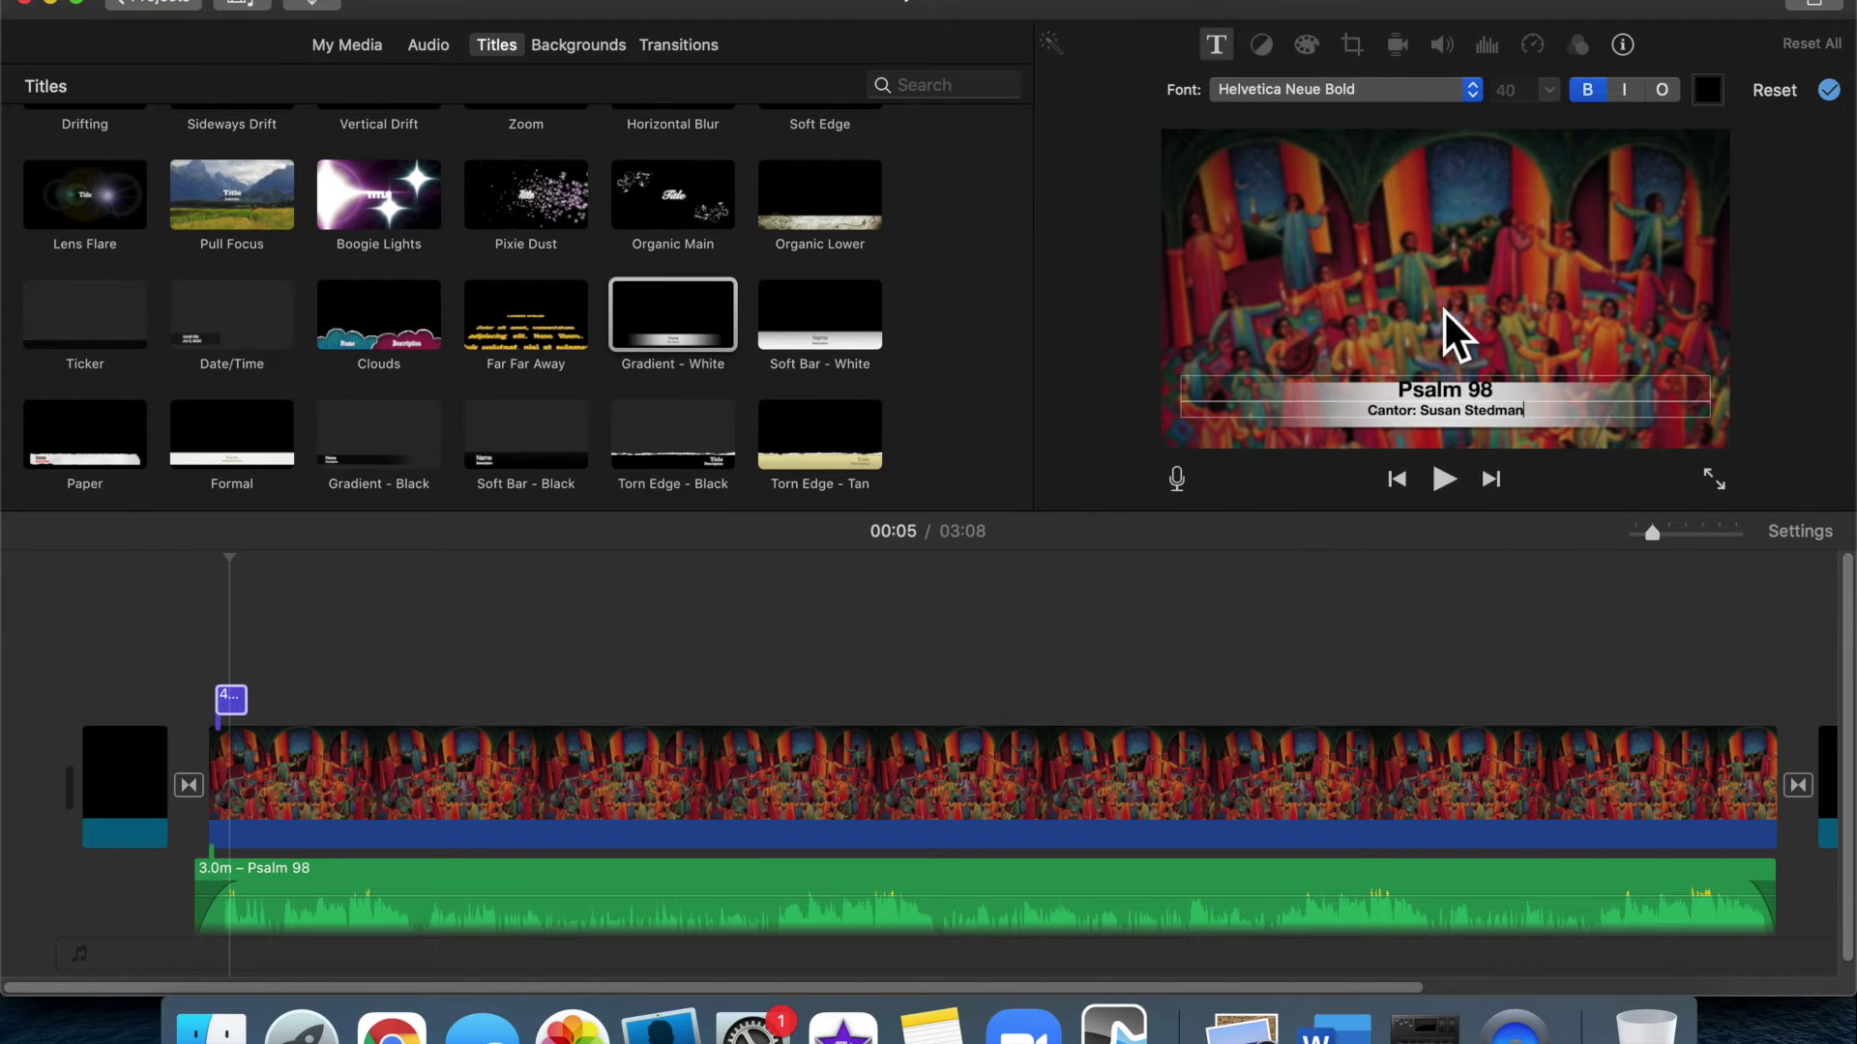
{"action": "left_click", "coordinate": [1450, 415]}
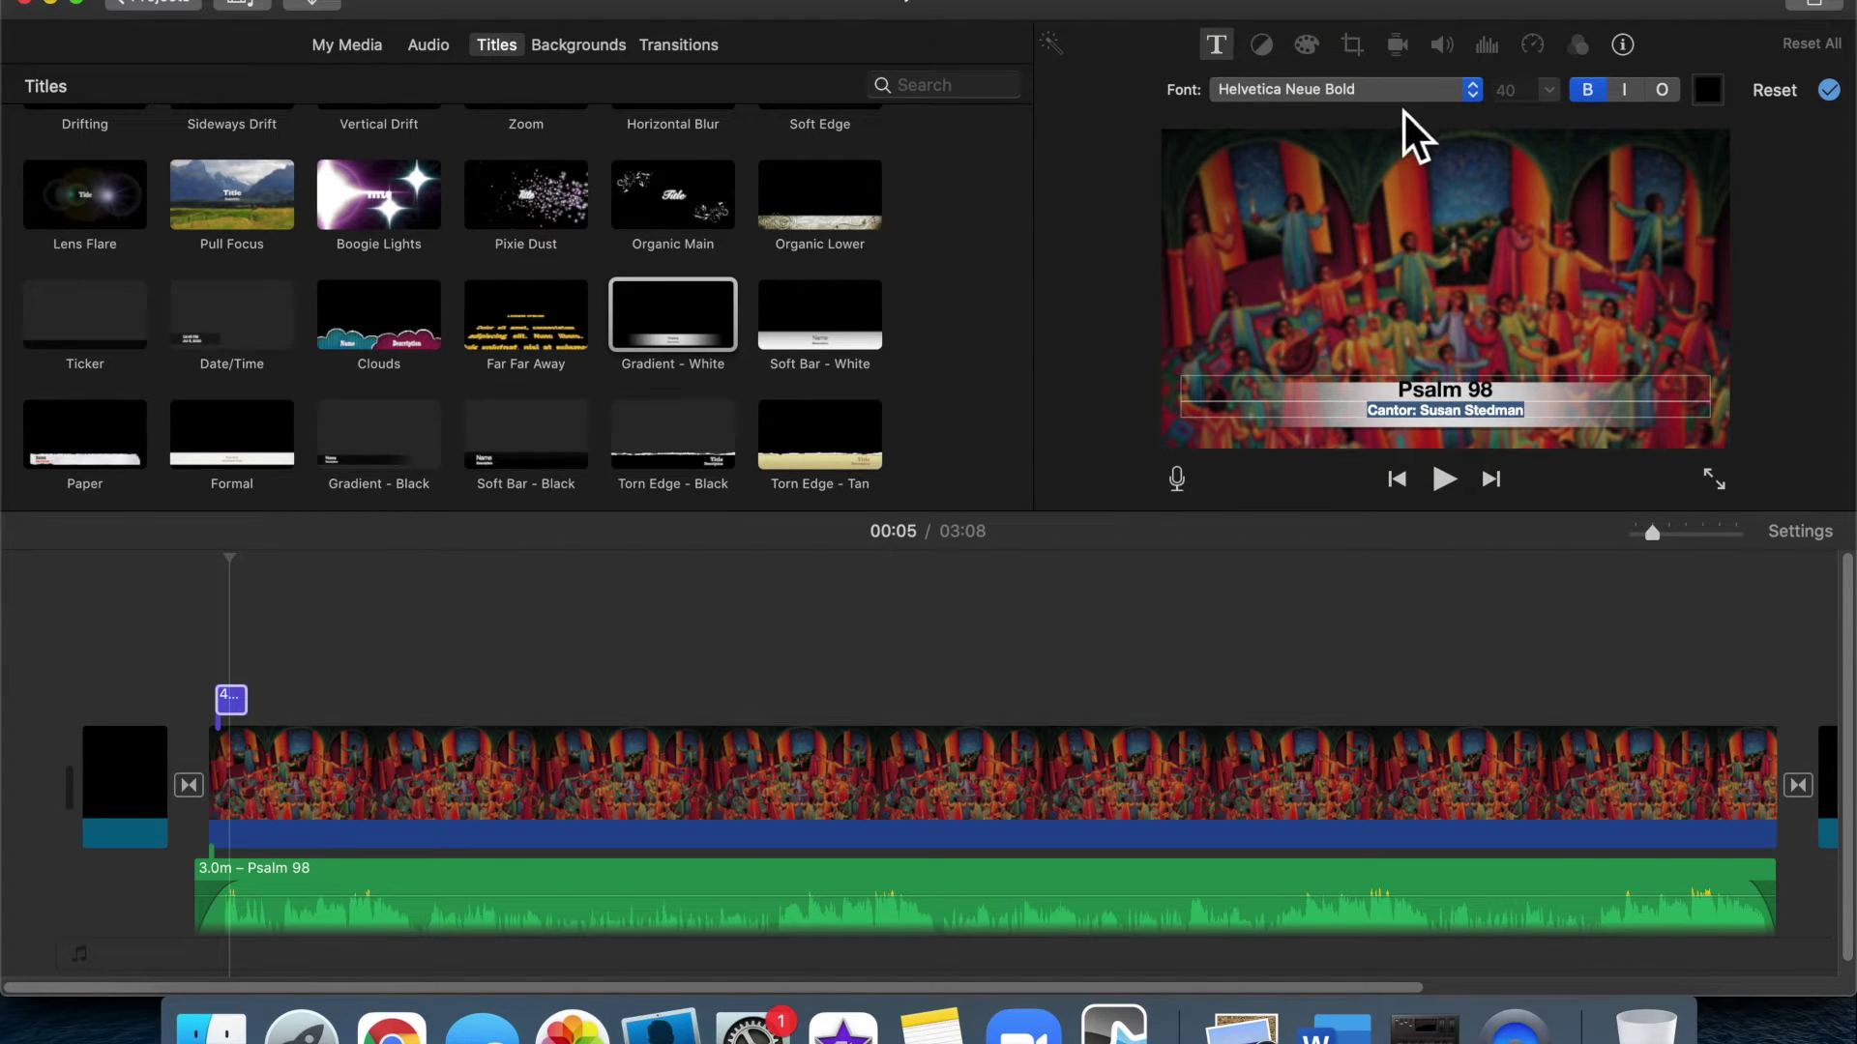
{"action": "left_click", "coordinate": [1407, 89]}
{"action": "left_click", "coordinate": [1404, 42]}
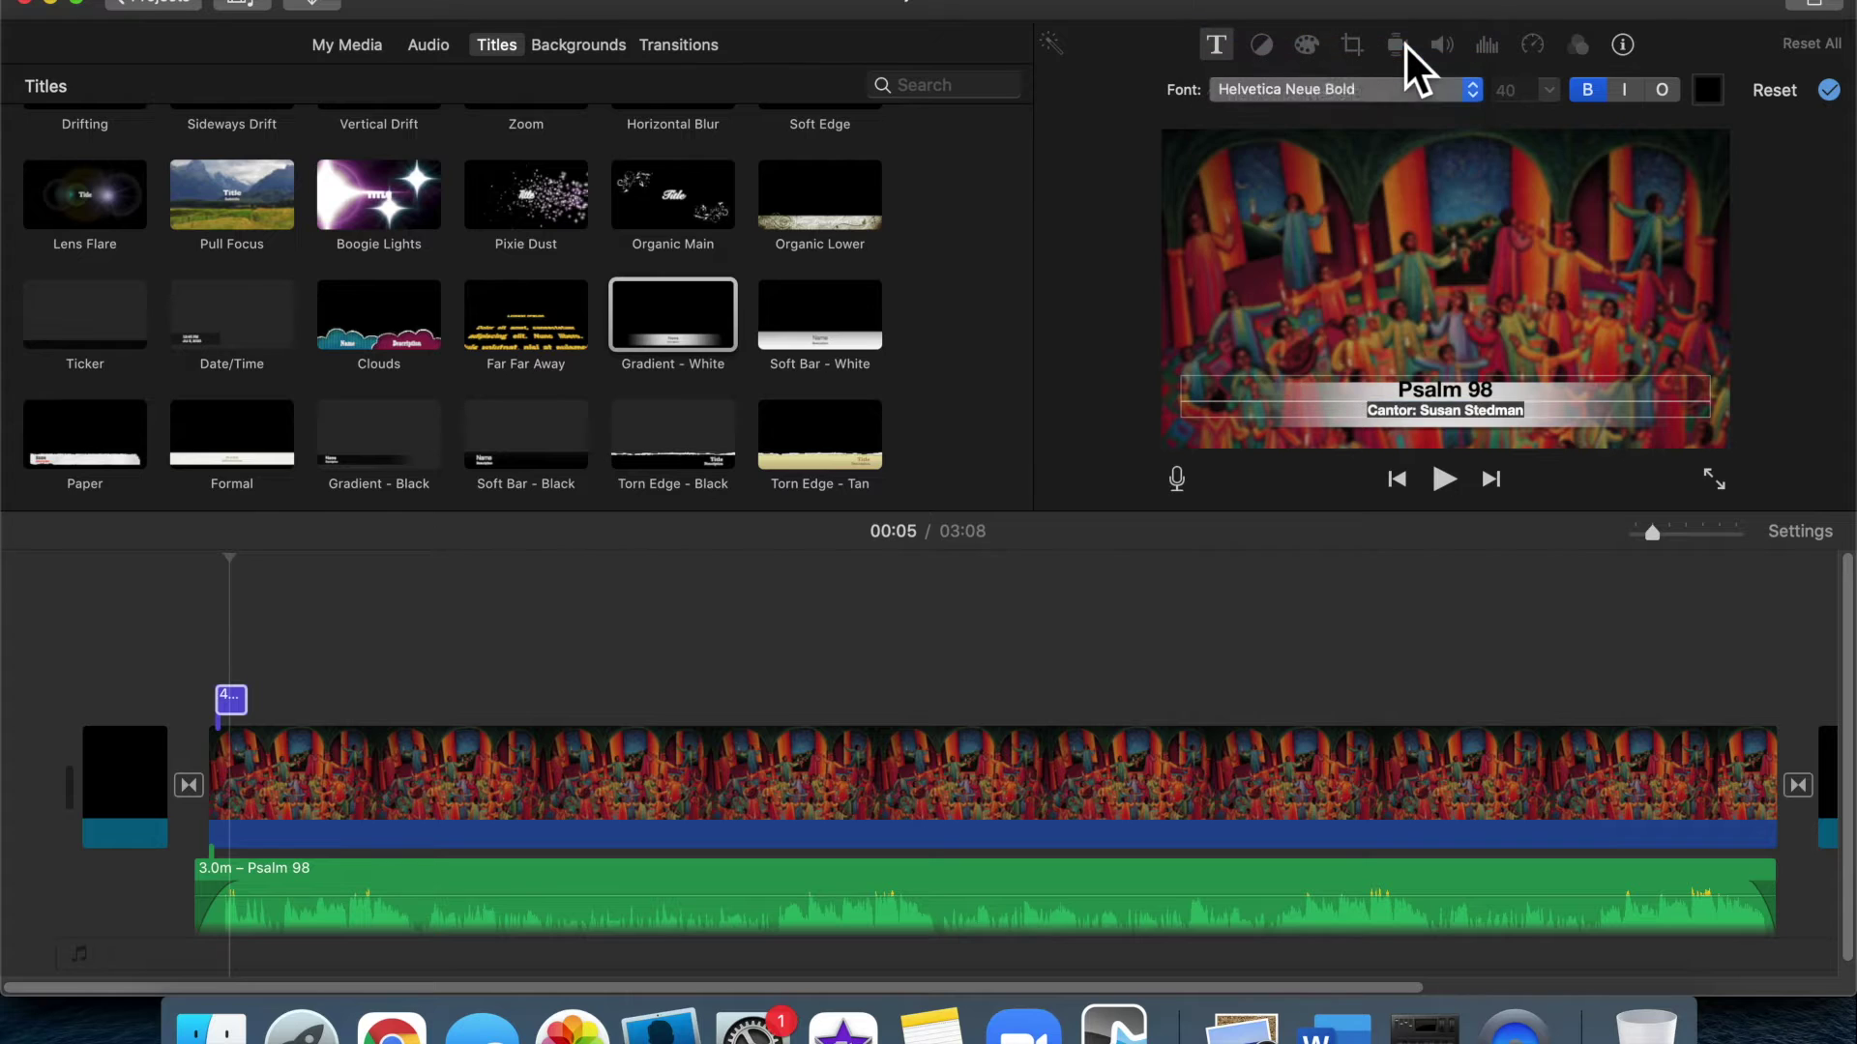
{"action": "left_click", "coordinate": [1628, 341]}
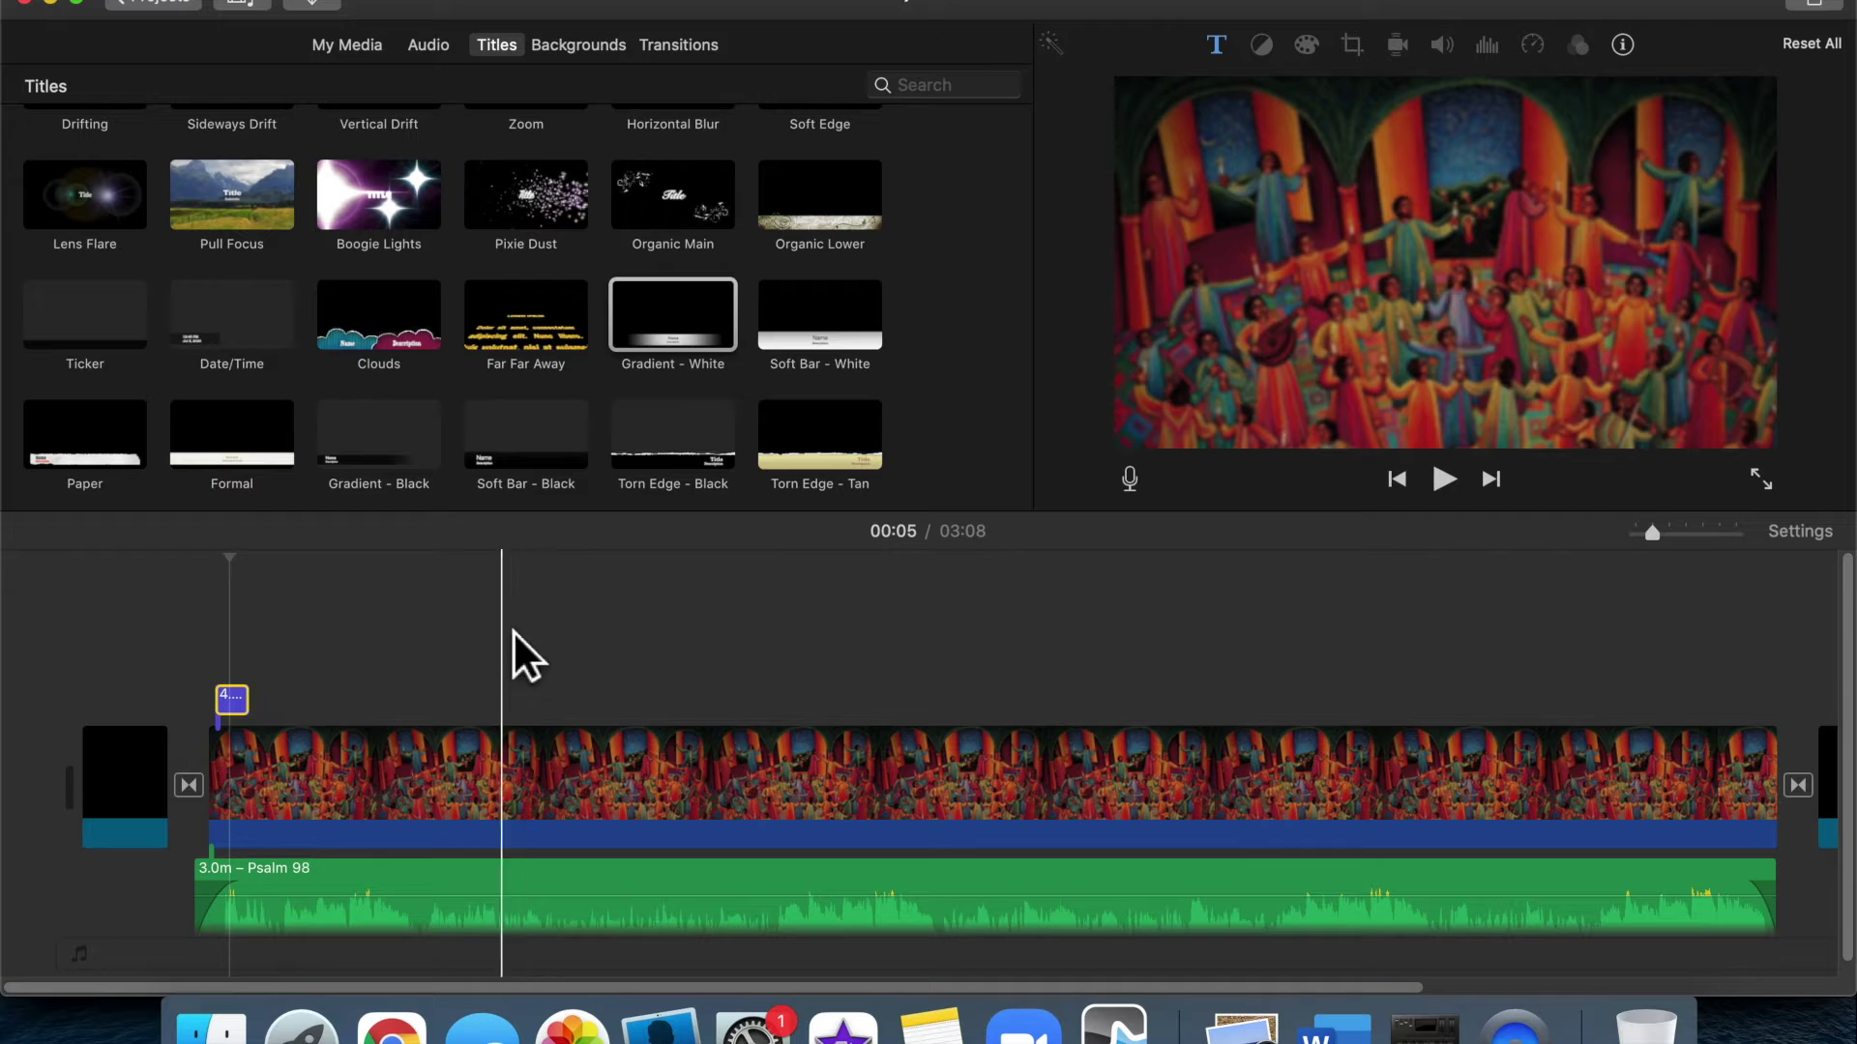
Extend the Psalm 98 title clip to 3.0 minutes, matching the painting clip
{"action": "left_click", "coordinate": [278, 737]}
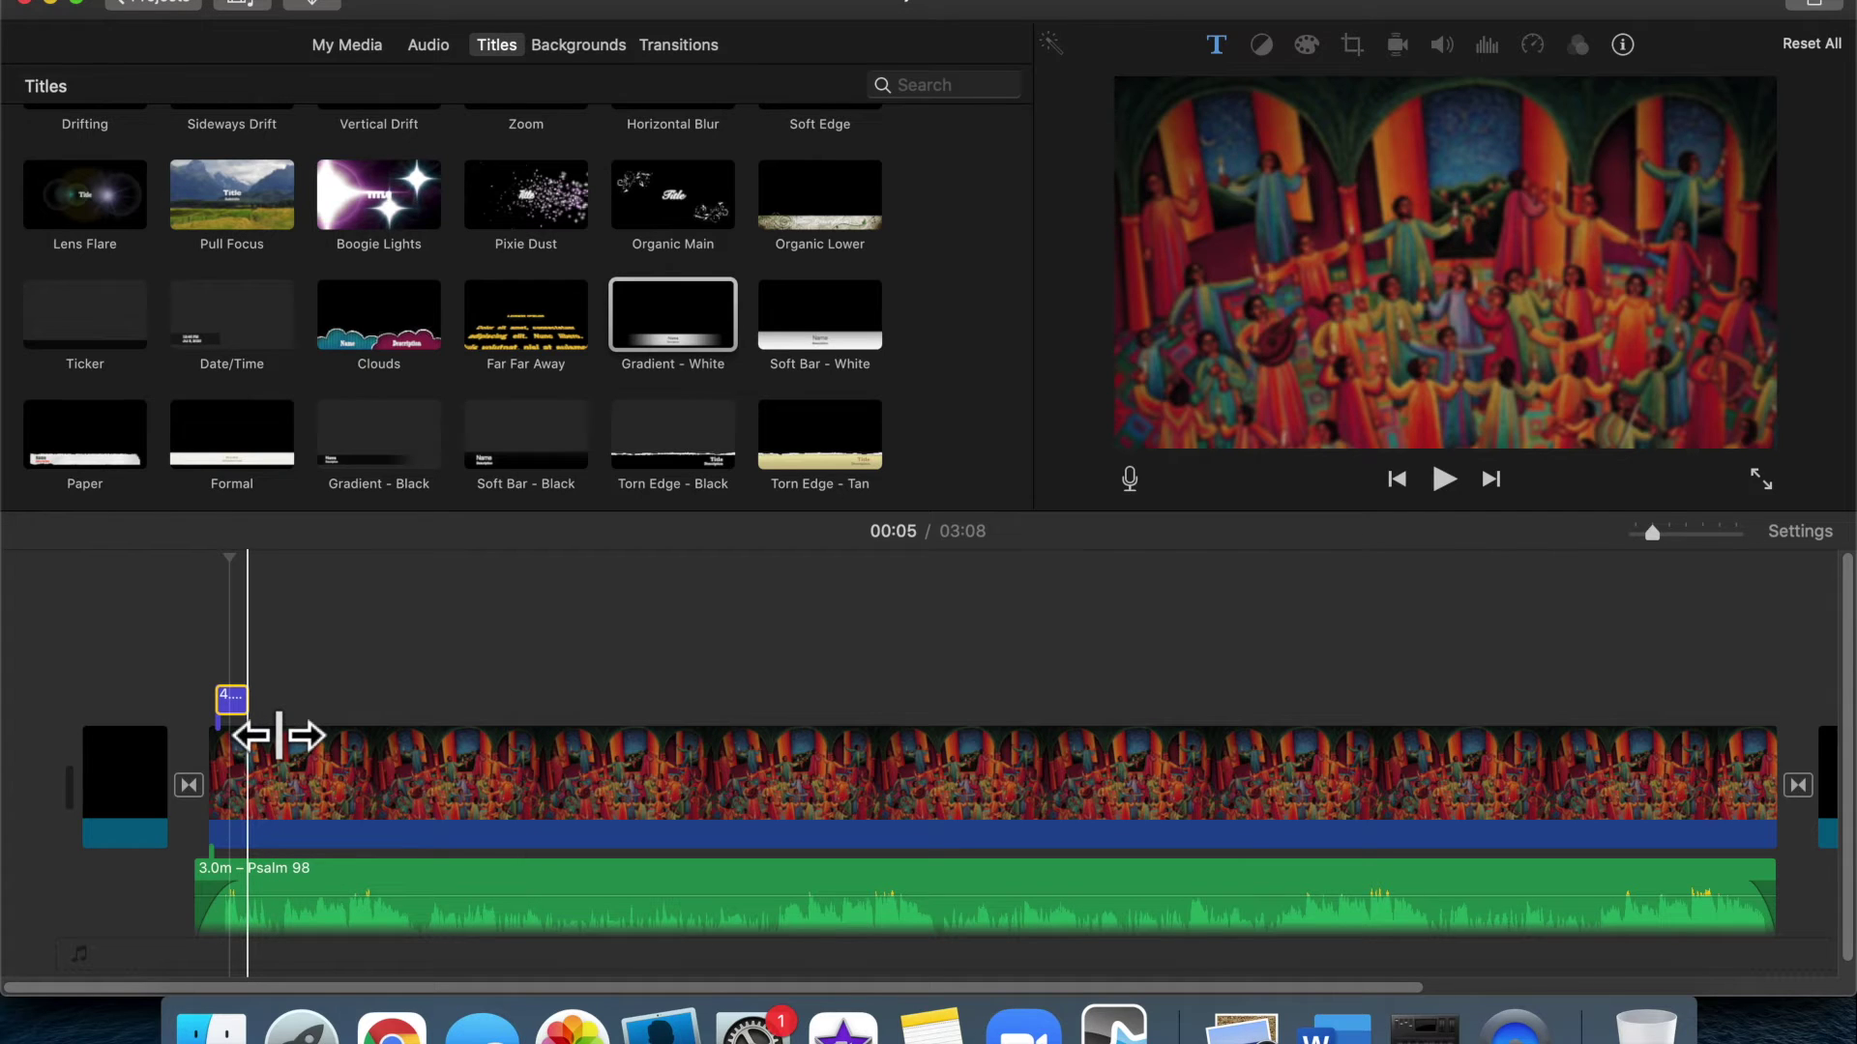
{"action": "left_click_drag", "start_coordinate": [278, 737], "coordinate": [1598, 617]}
{"action": "scroll", "coordinate": [1567, 624], "scroll_direction": "right", "scroll_amount": 5}
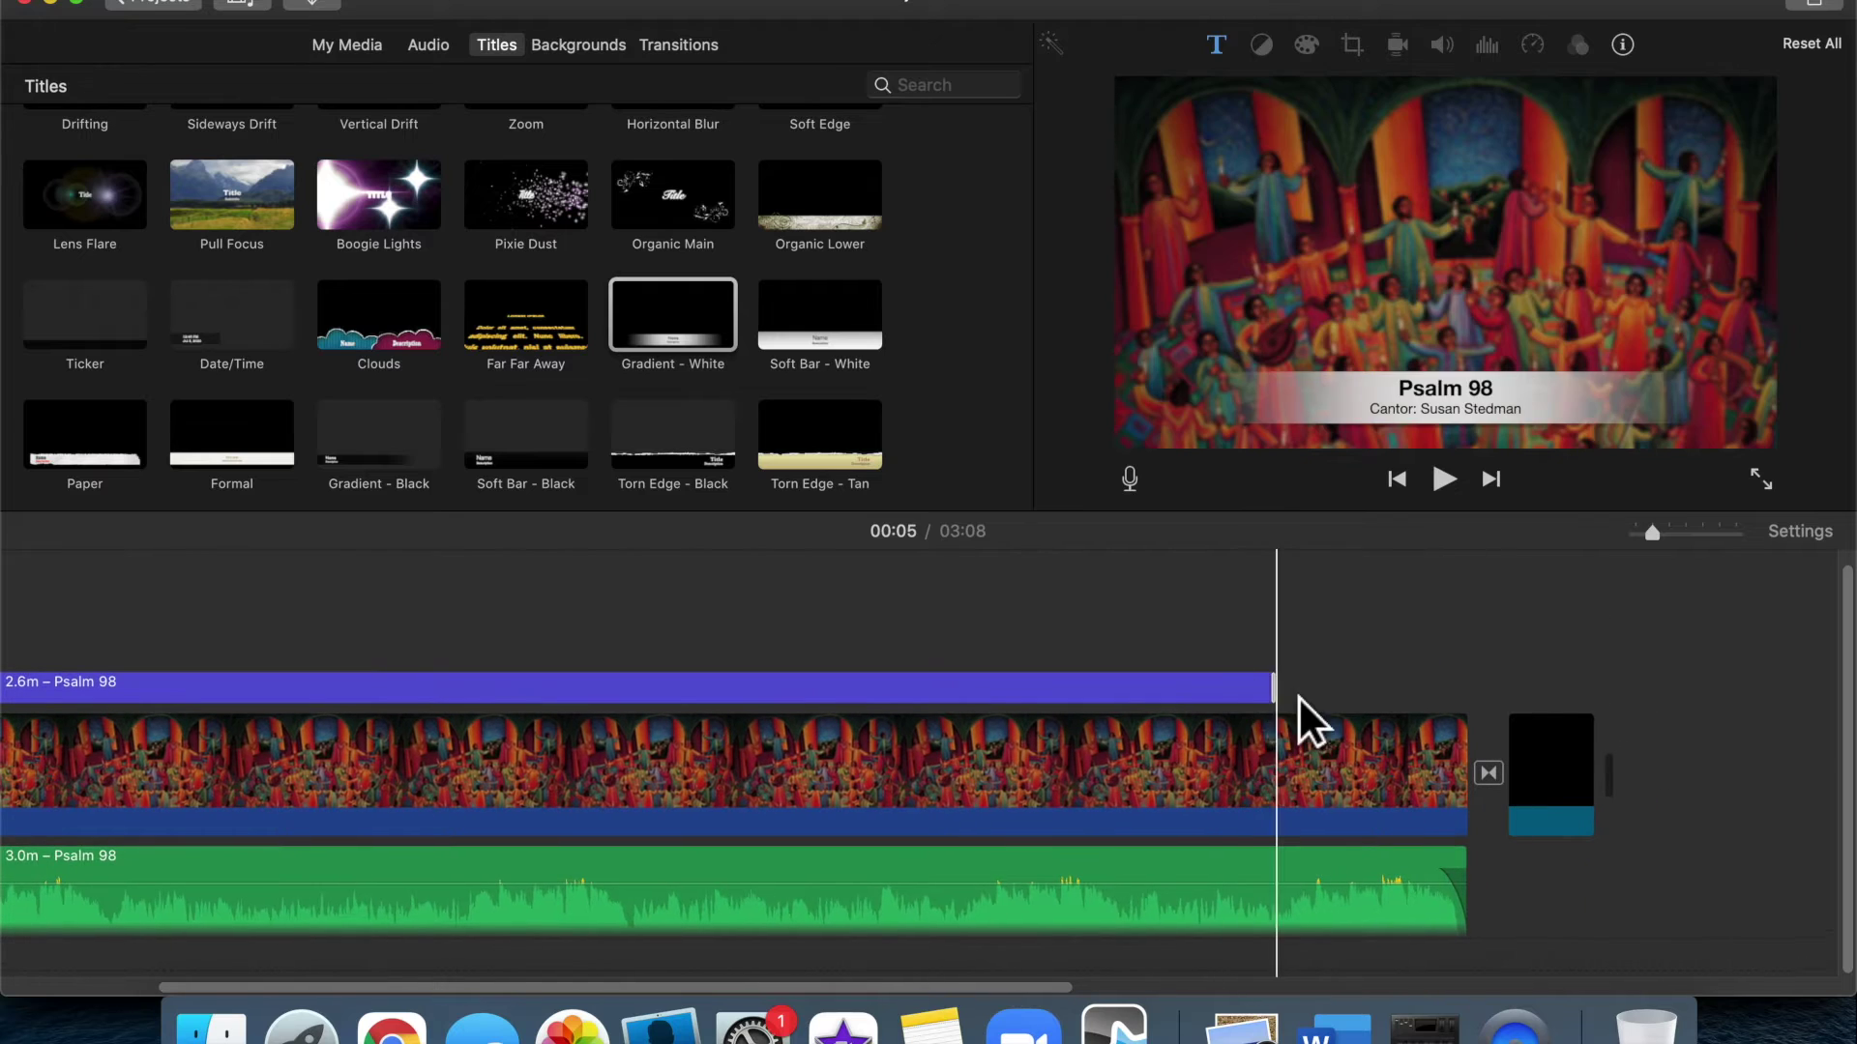
{"action": "left_click_drag", "start_coordinate": [1300, 725], "coordinate": [1480, 738]}
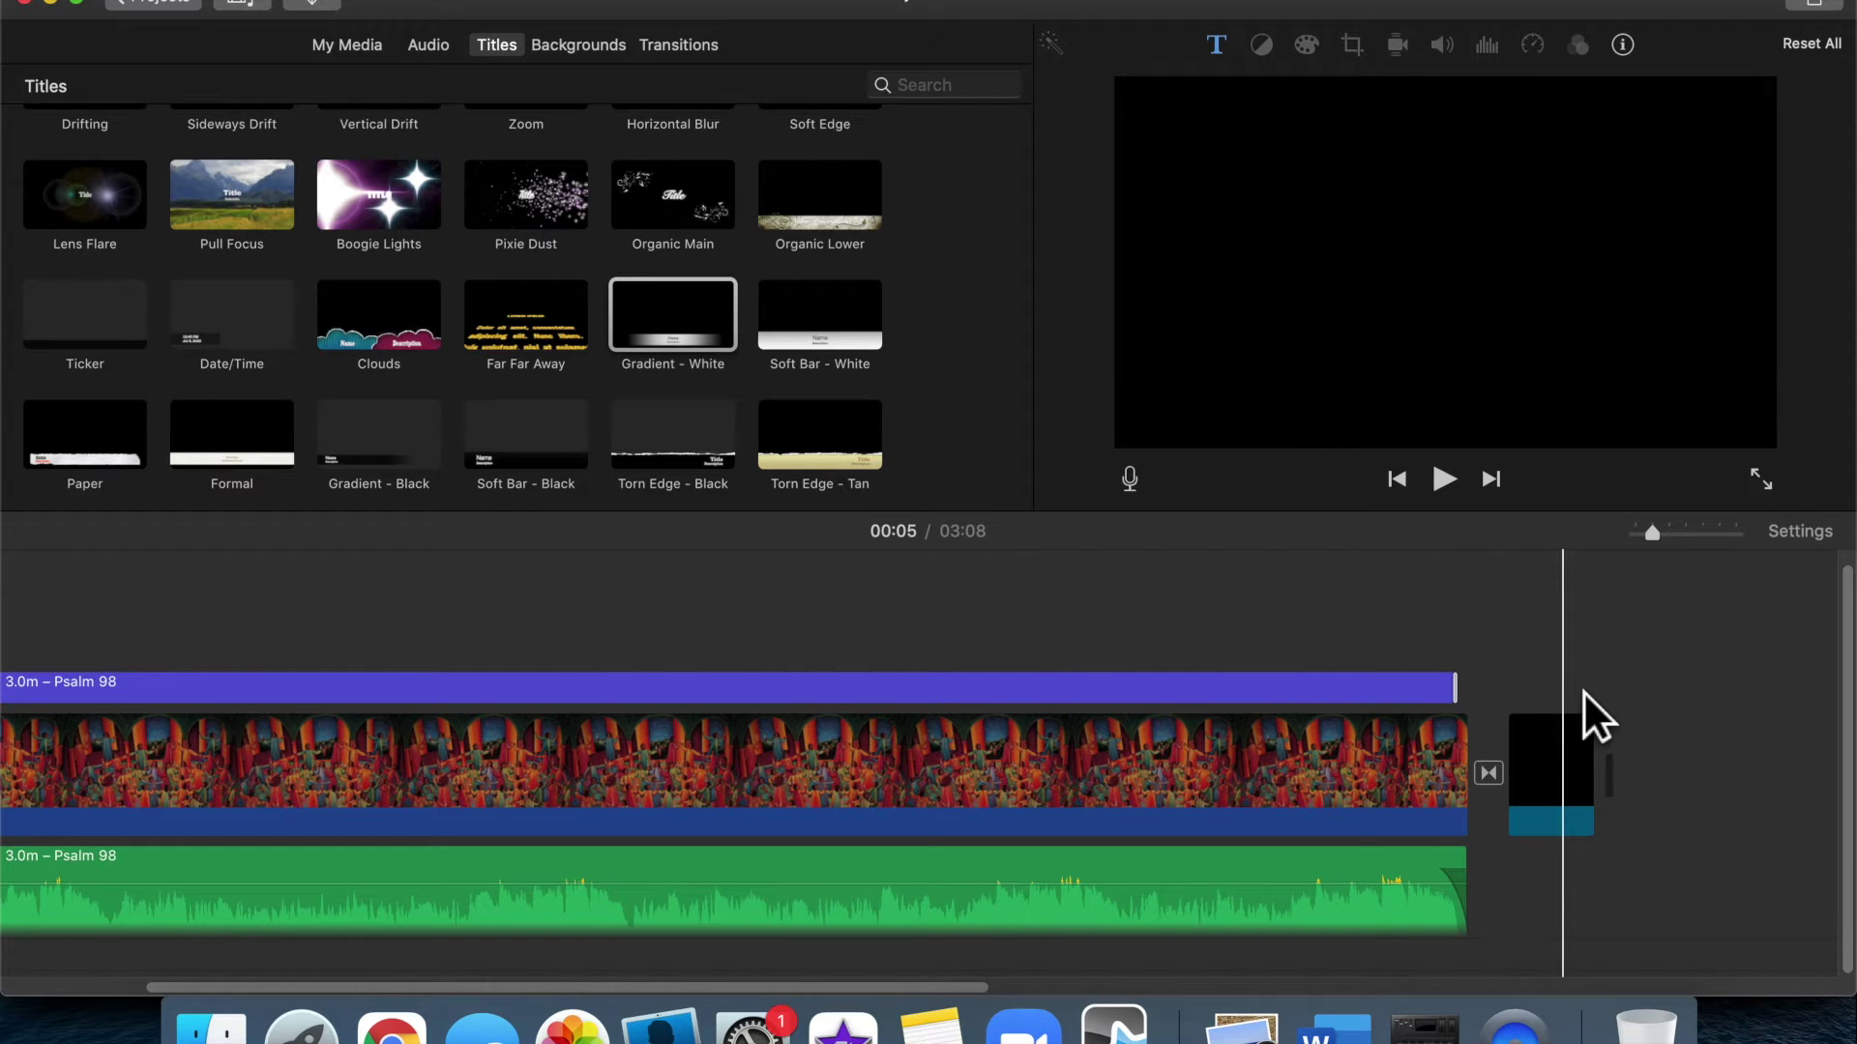
{"action": "scroll", "coordinate": [1582, 691], "scroll_direction": "left", "scroll_amount": 15}
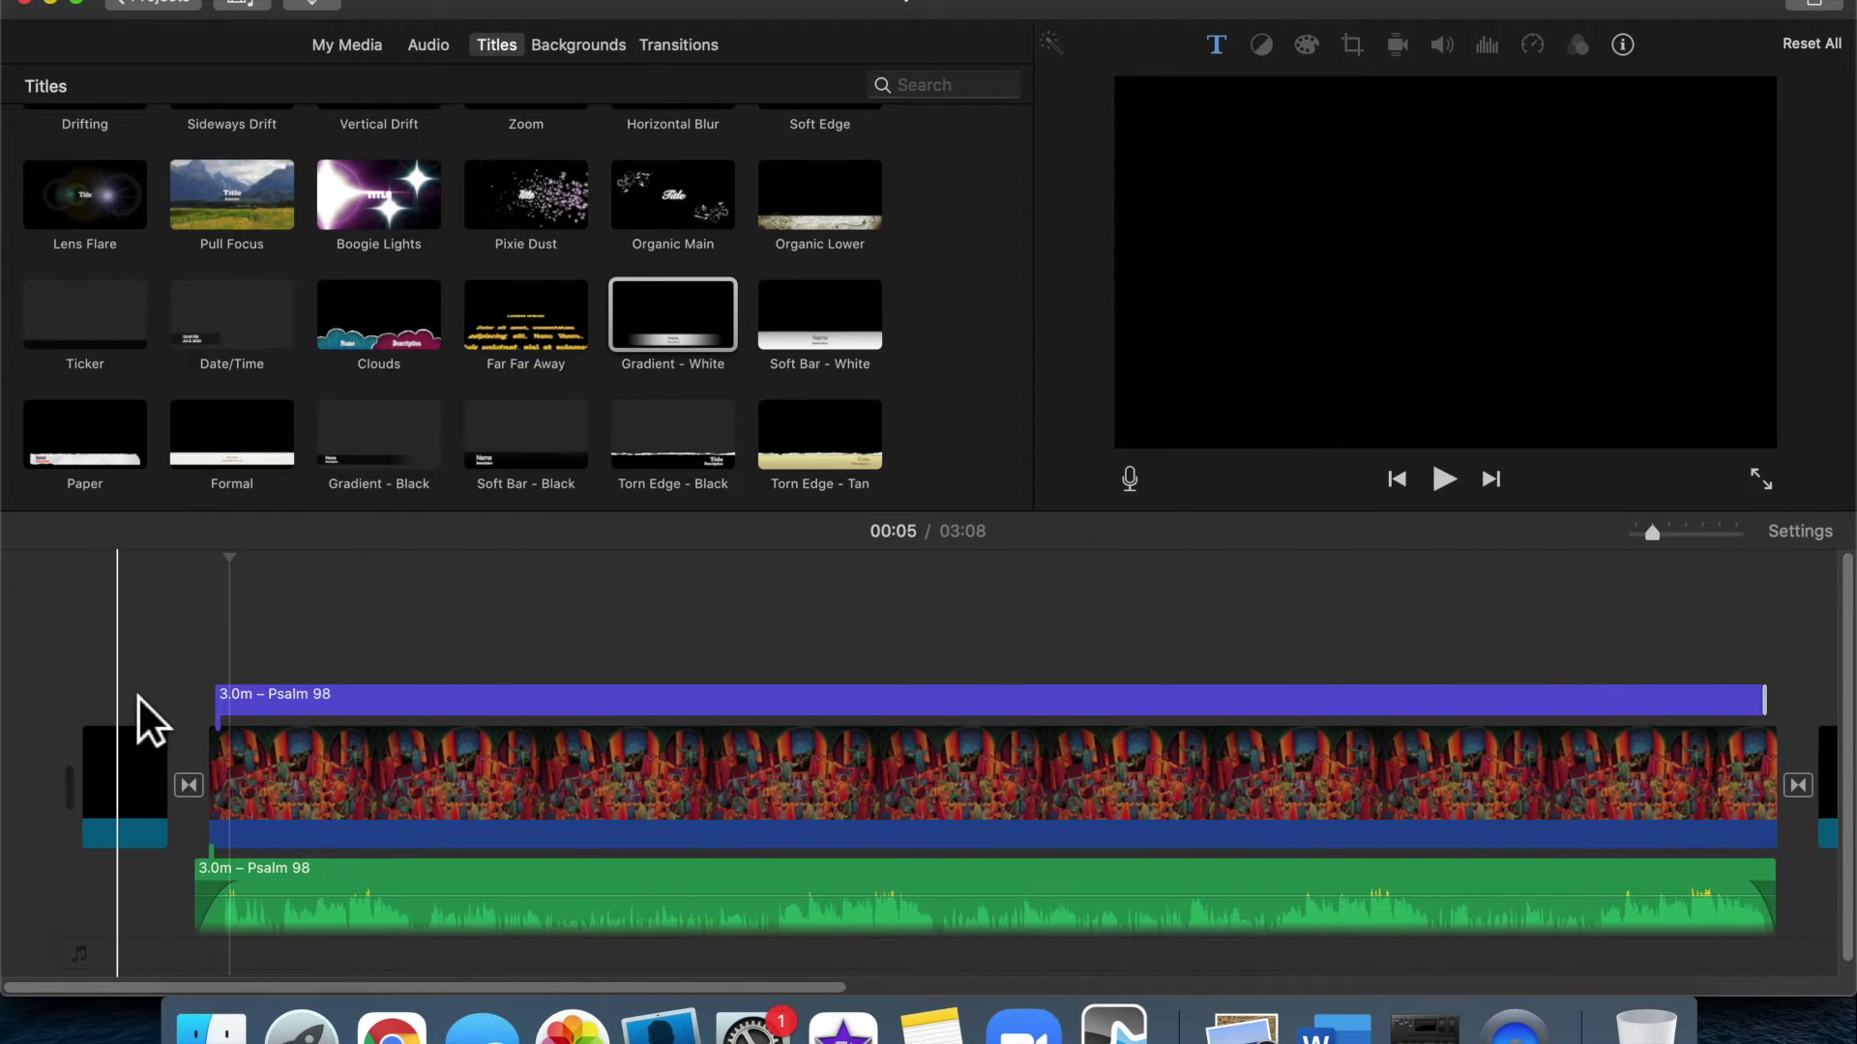
Play the movie's beginning and ending to check the title
{"action": "left_click", "coordinate": [137, 694]}
{"action": "key", "text": "space"}
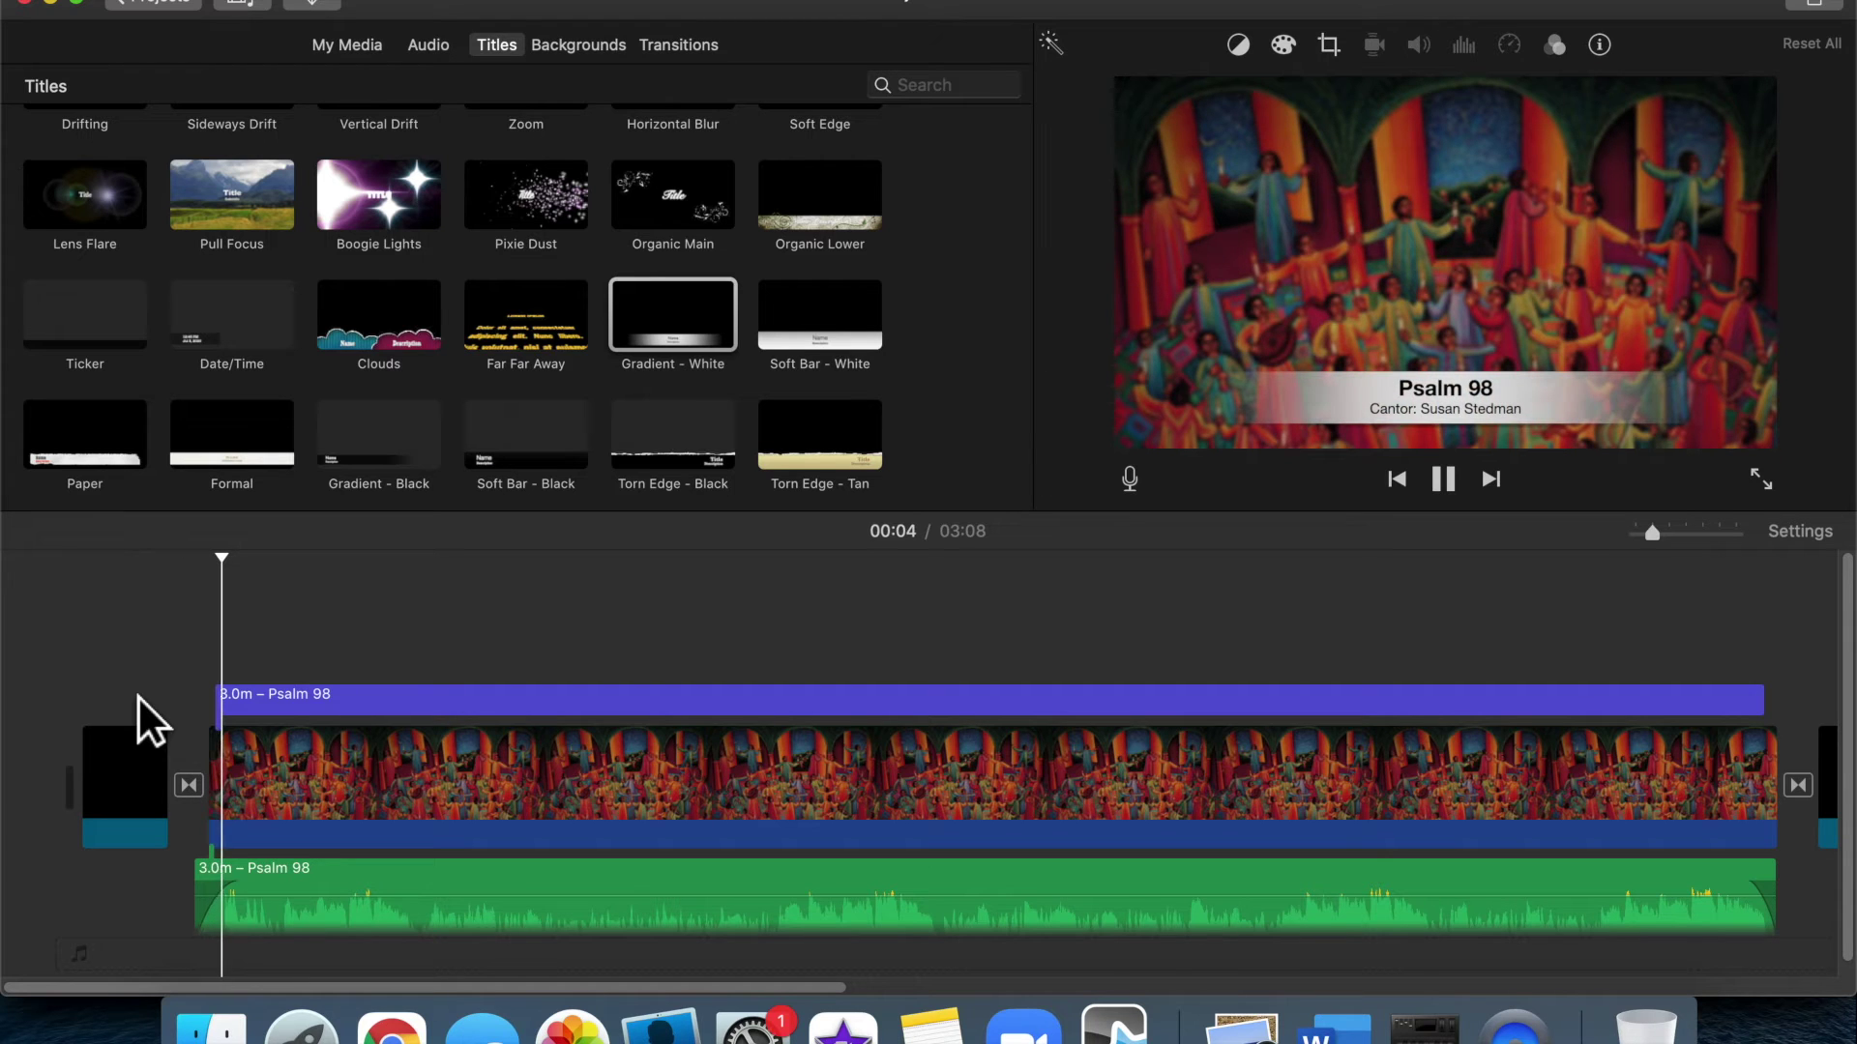
{"action": "key", "text": "space"}
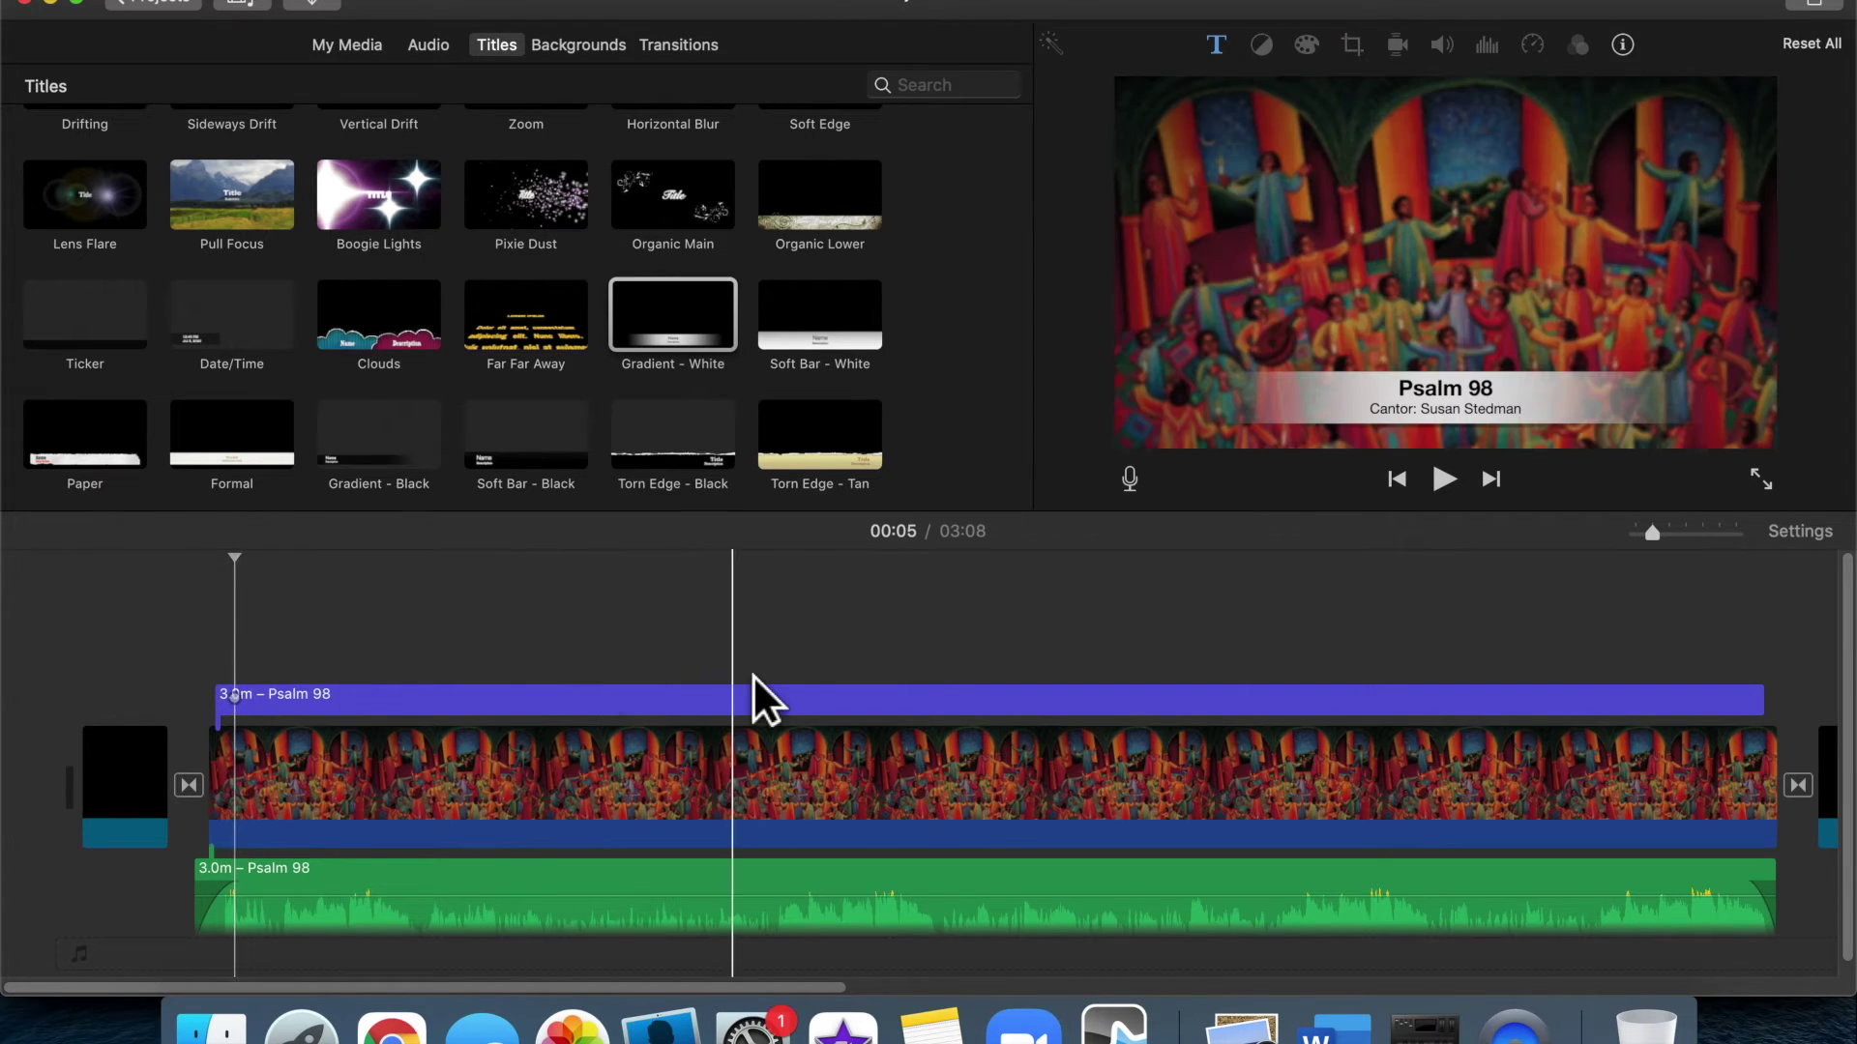
{"action": "scroll", "coordinate": [752, 682], "scroll_direction": "right", "scroll_amount": 10}
{"action": "left_click", "coordinate": [1062, 616]}
{"action": "key", "text": "space"}
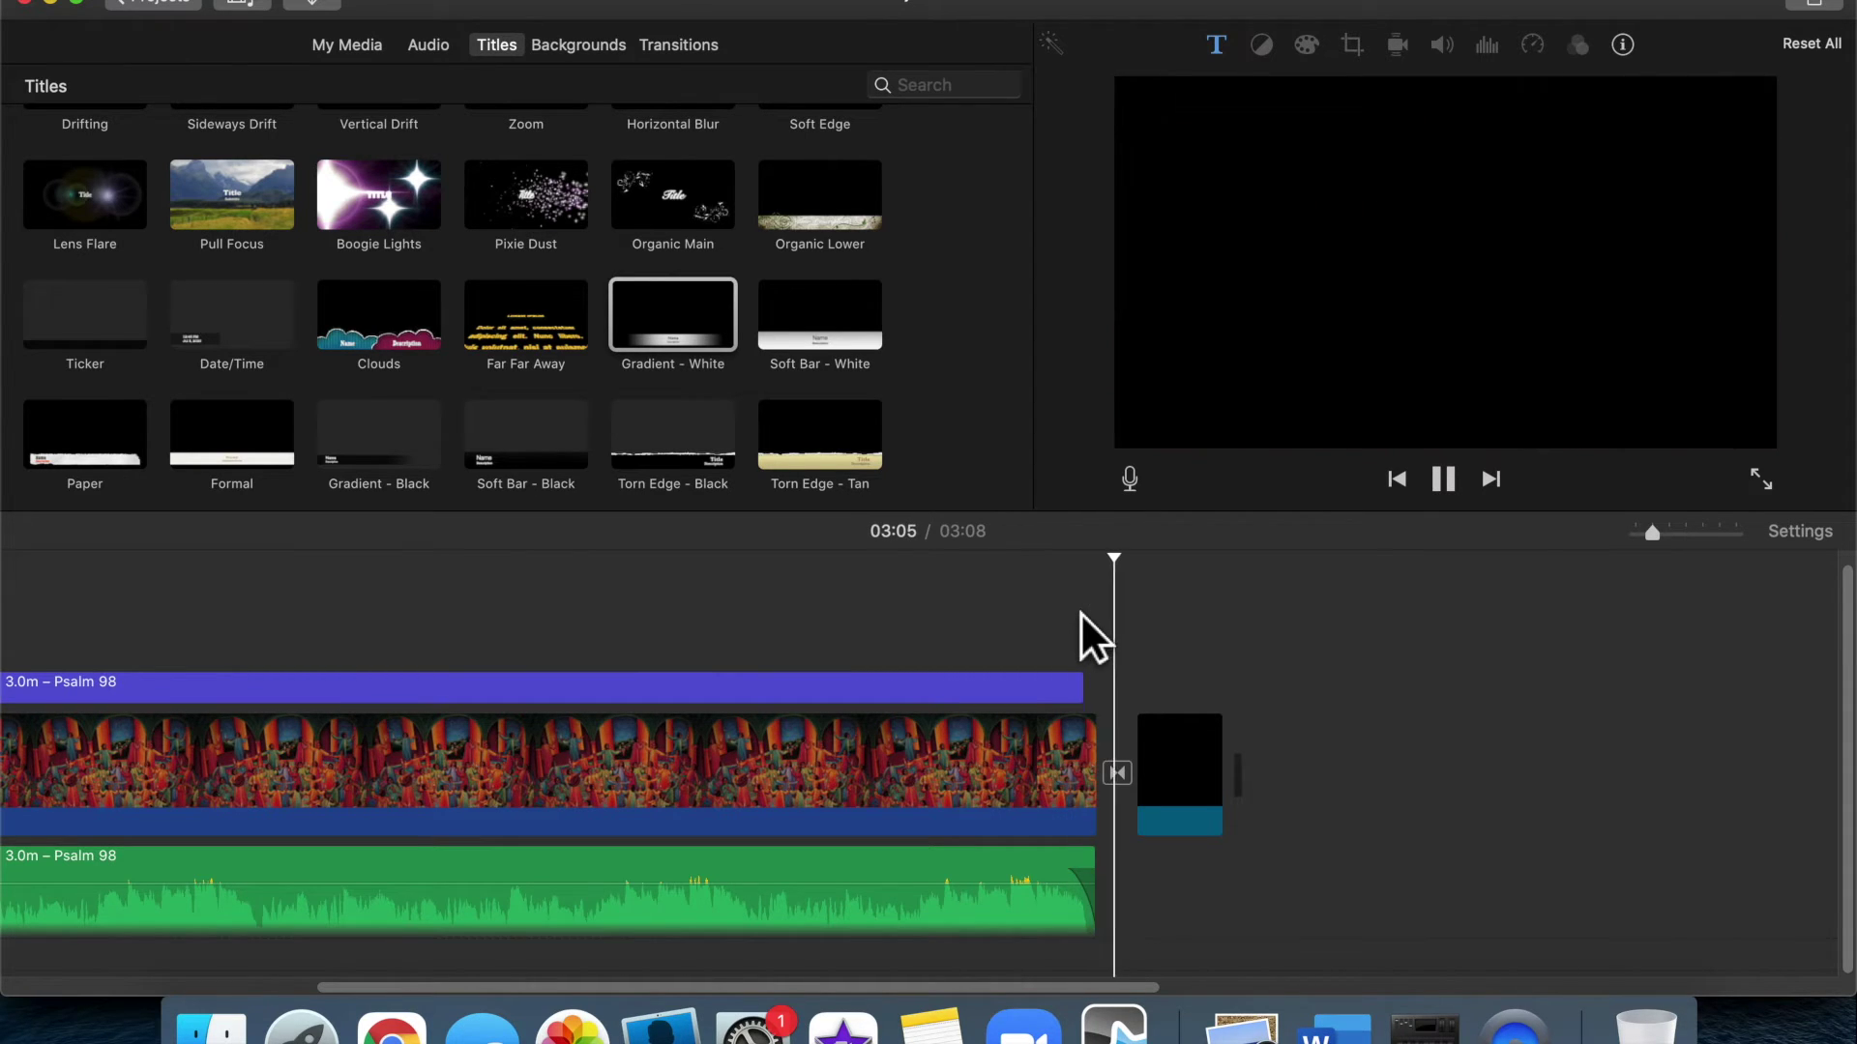
{"action": "key", "text": "space"}
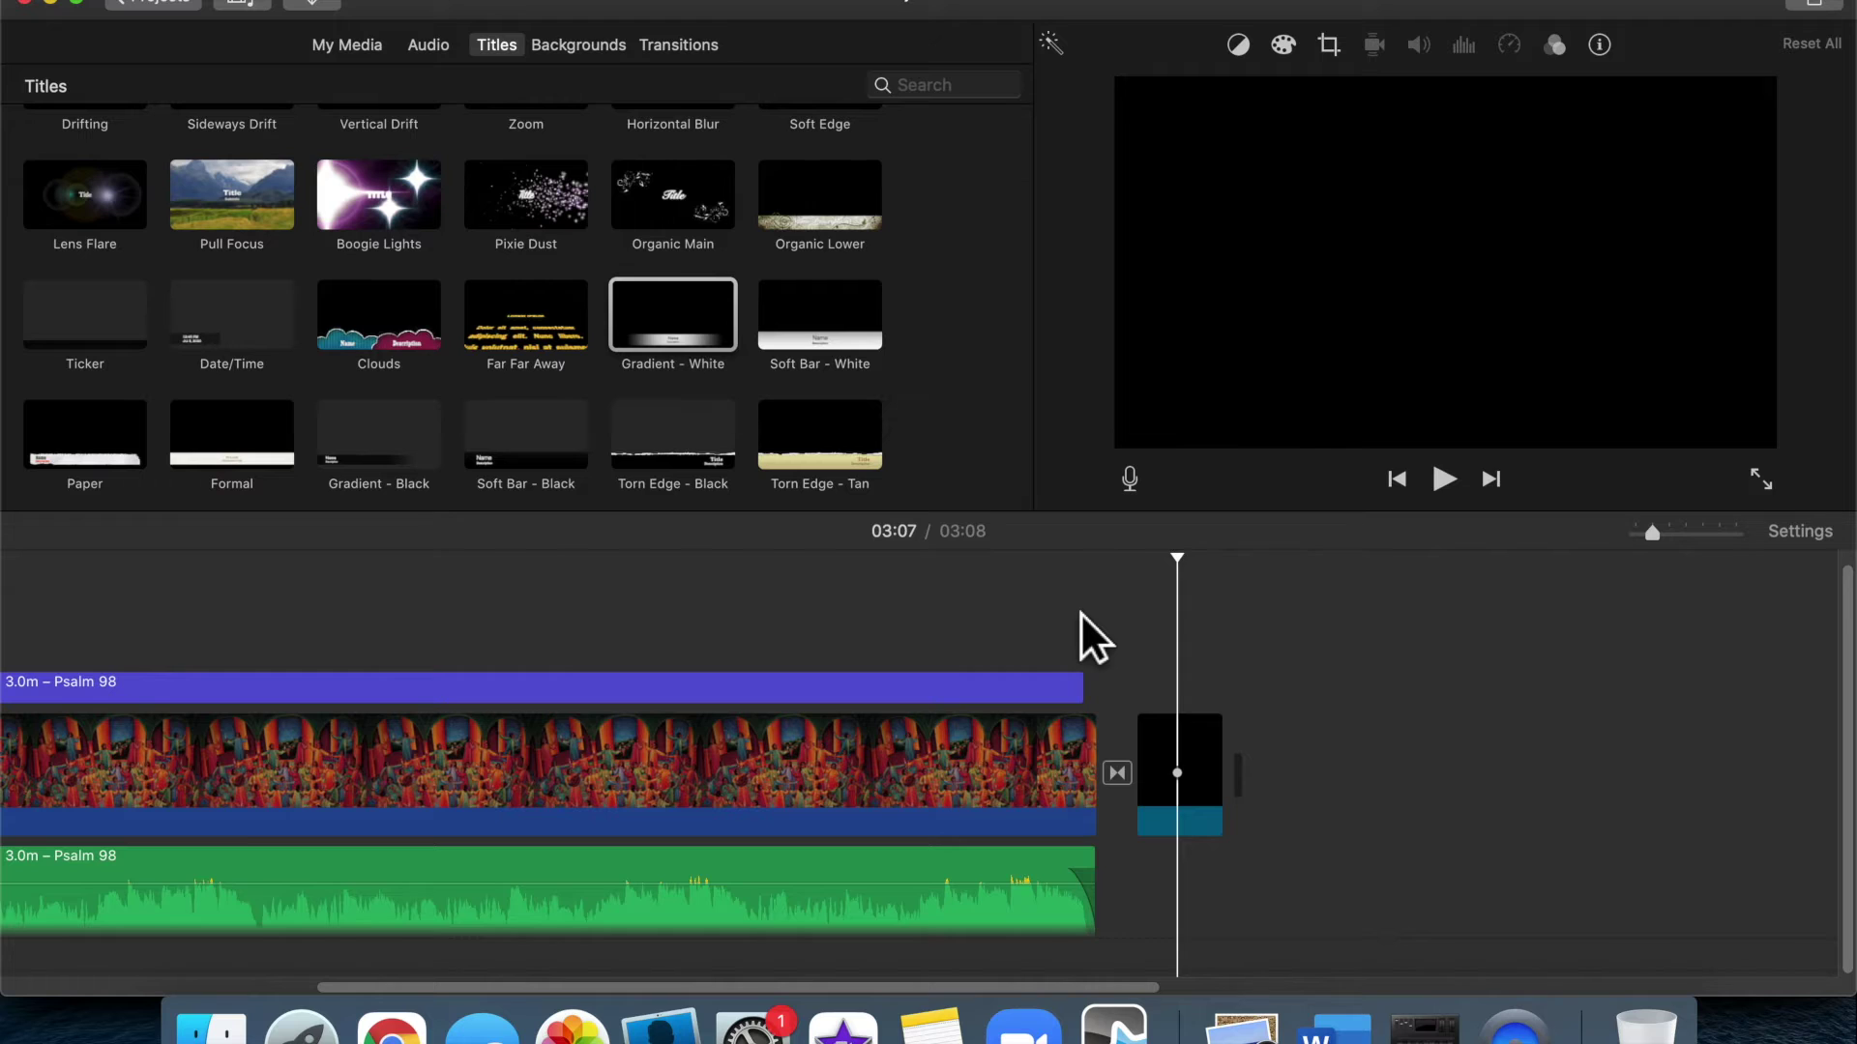
{"action": "scroll", "coordinate": [1081, 612], "scroll_direction": "left", "scroll_amount": 10}
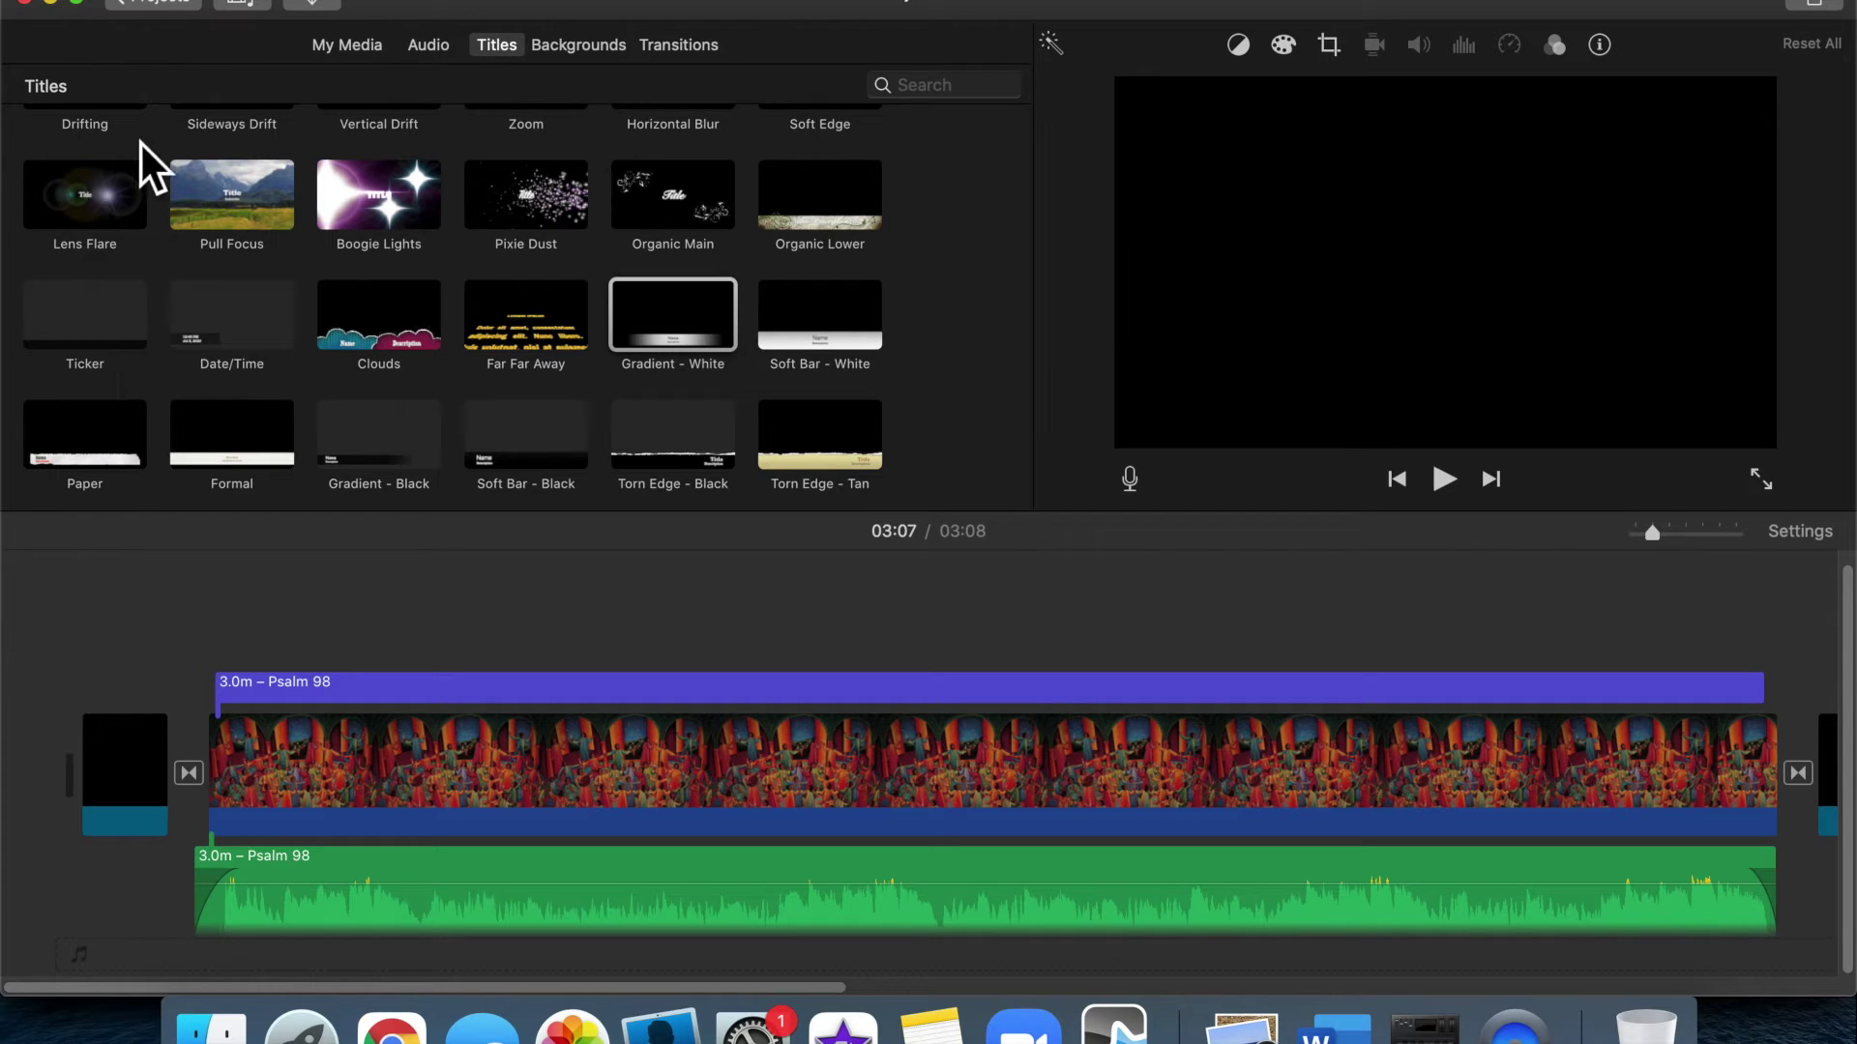
Rename the project to 'Psalm 98' in the projects browser
{"action": "left_click", "coordinate": [157, 6]}
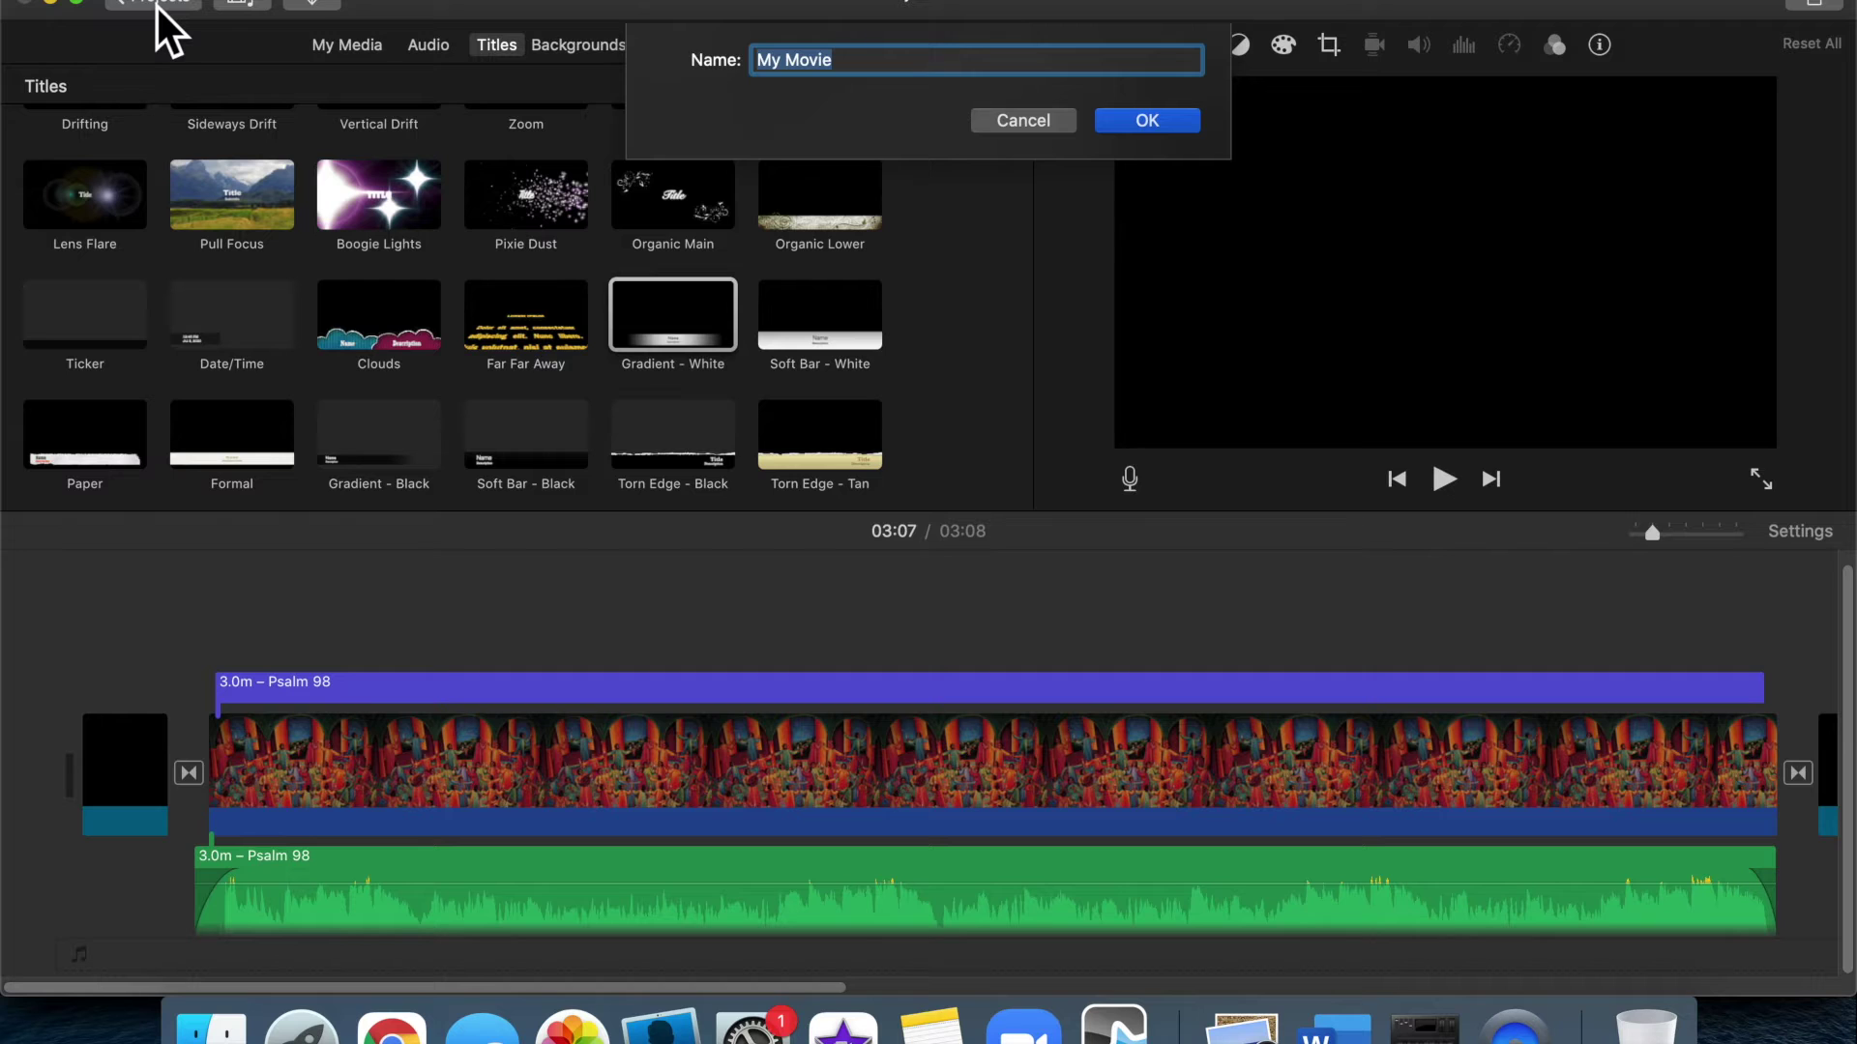
{"action": "type", "text": "Psalm 98"}
{"action": "key", "text": "Return"}
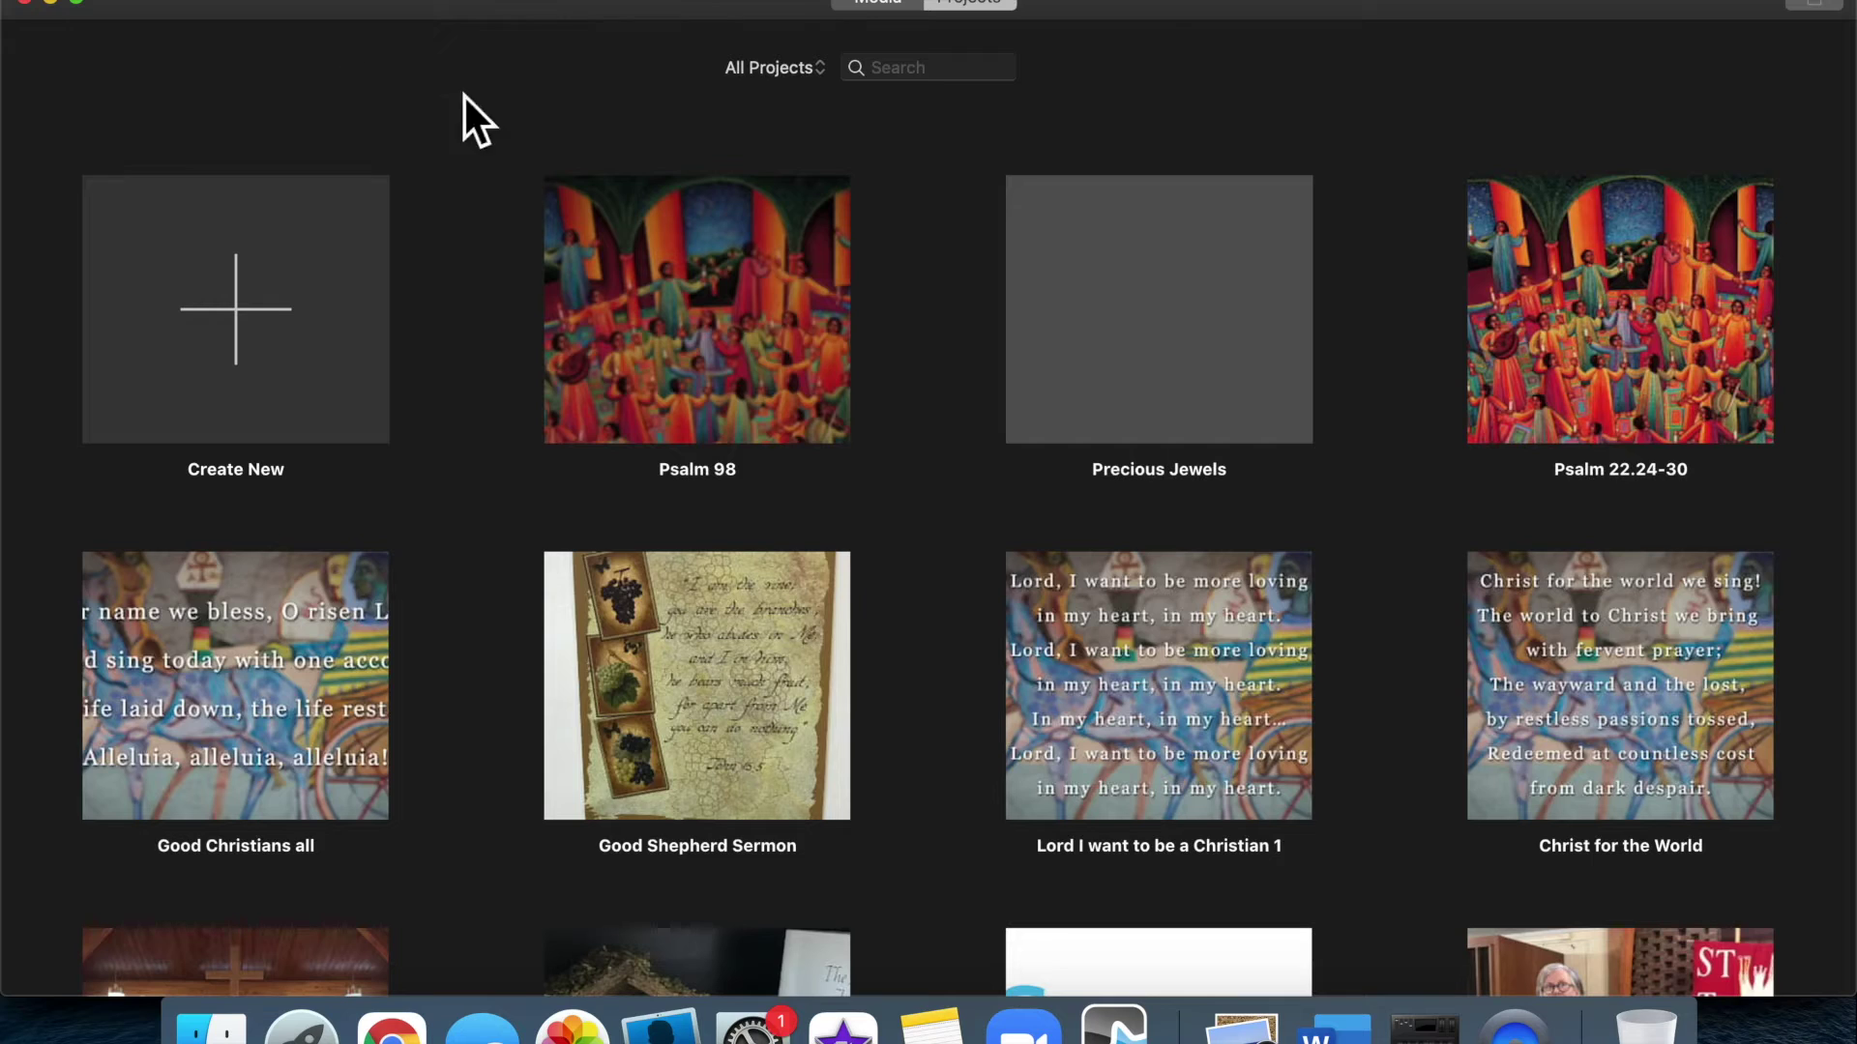
Choose Share Project > File from the Psalm 98 project's options menu
{"action": "mouse_move", "coordinate": [677, 200]}
{"action": "left_click", "coordinate": [762, 476]}
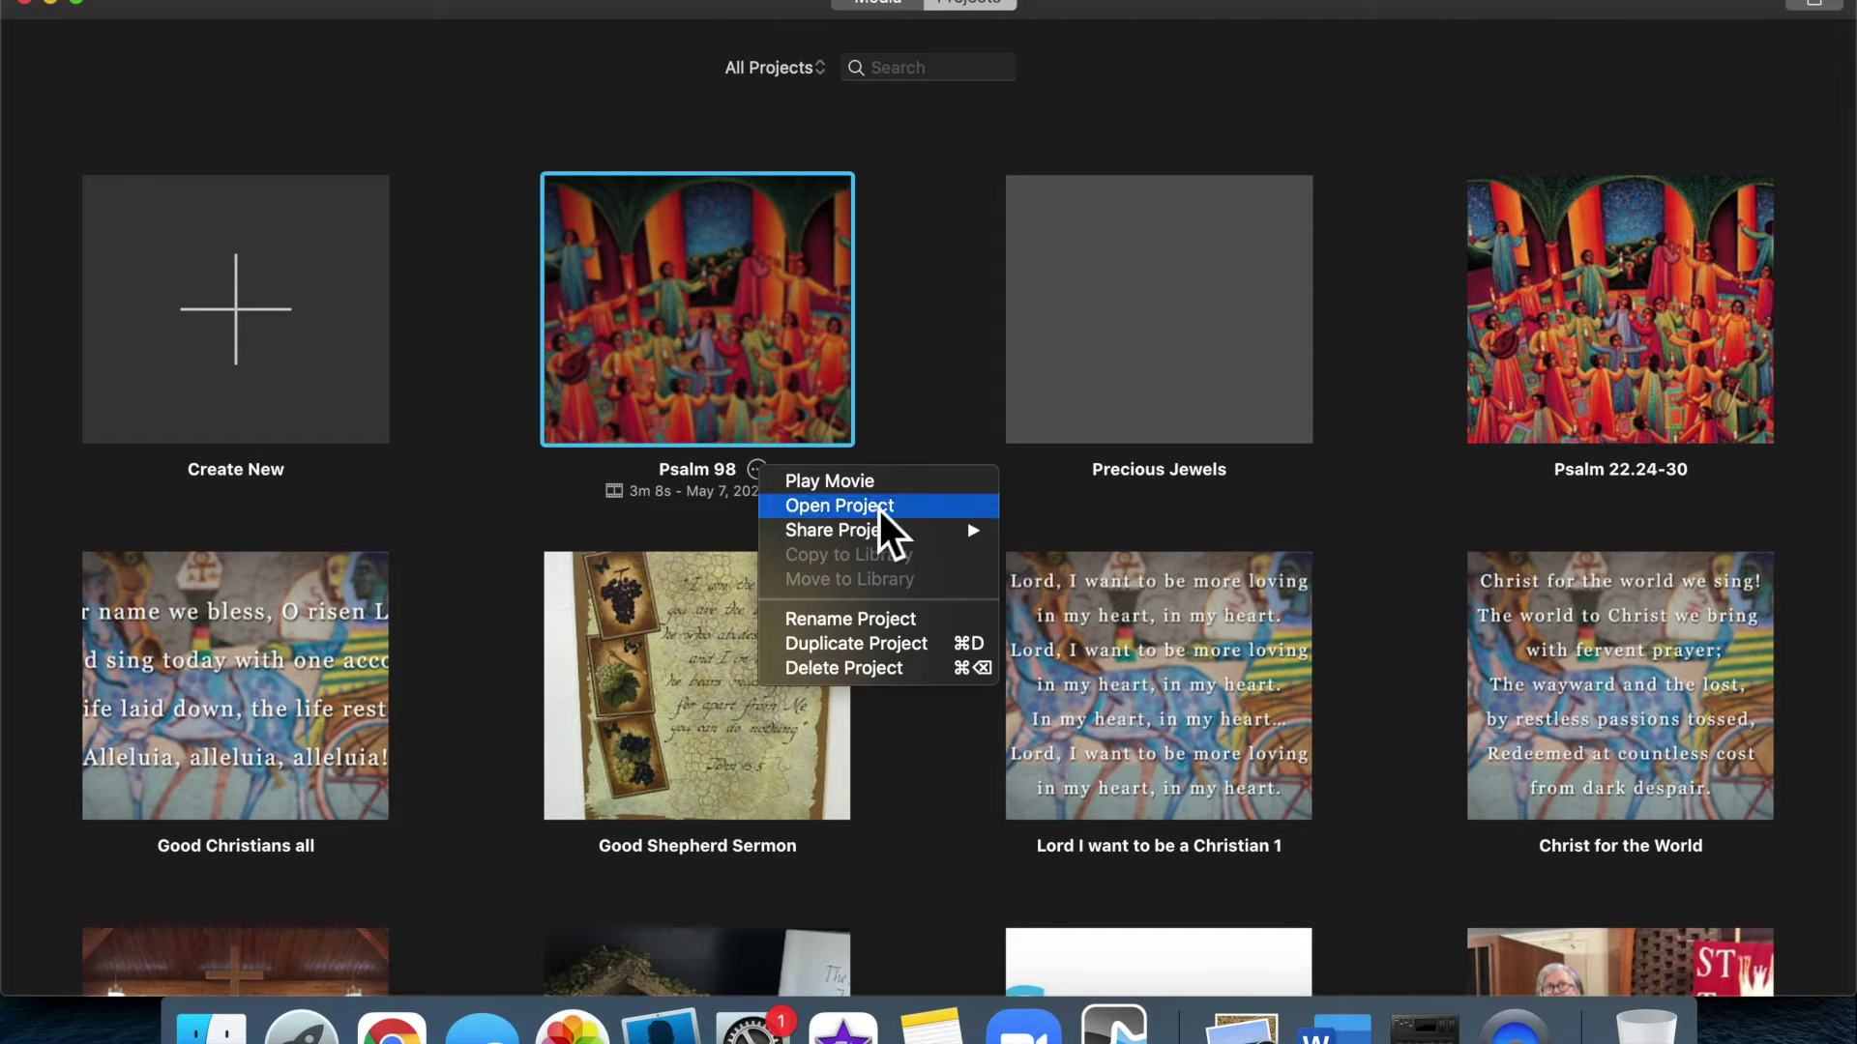
{"action": "mouse_move", "coordinate": [950, 539]}
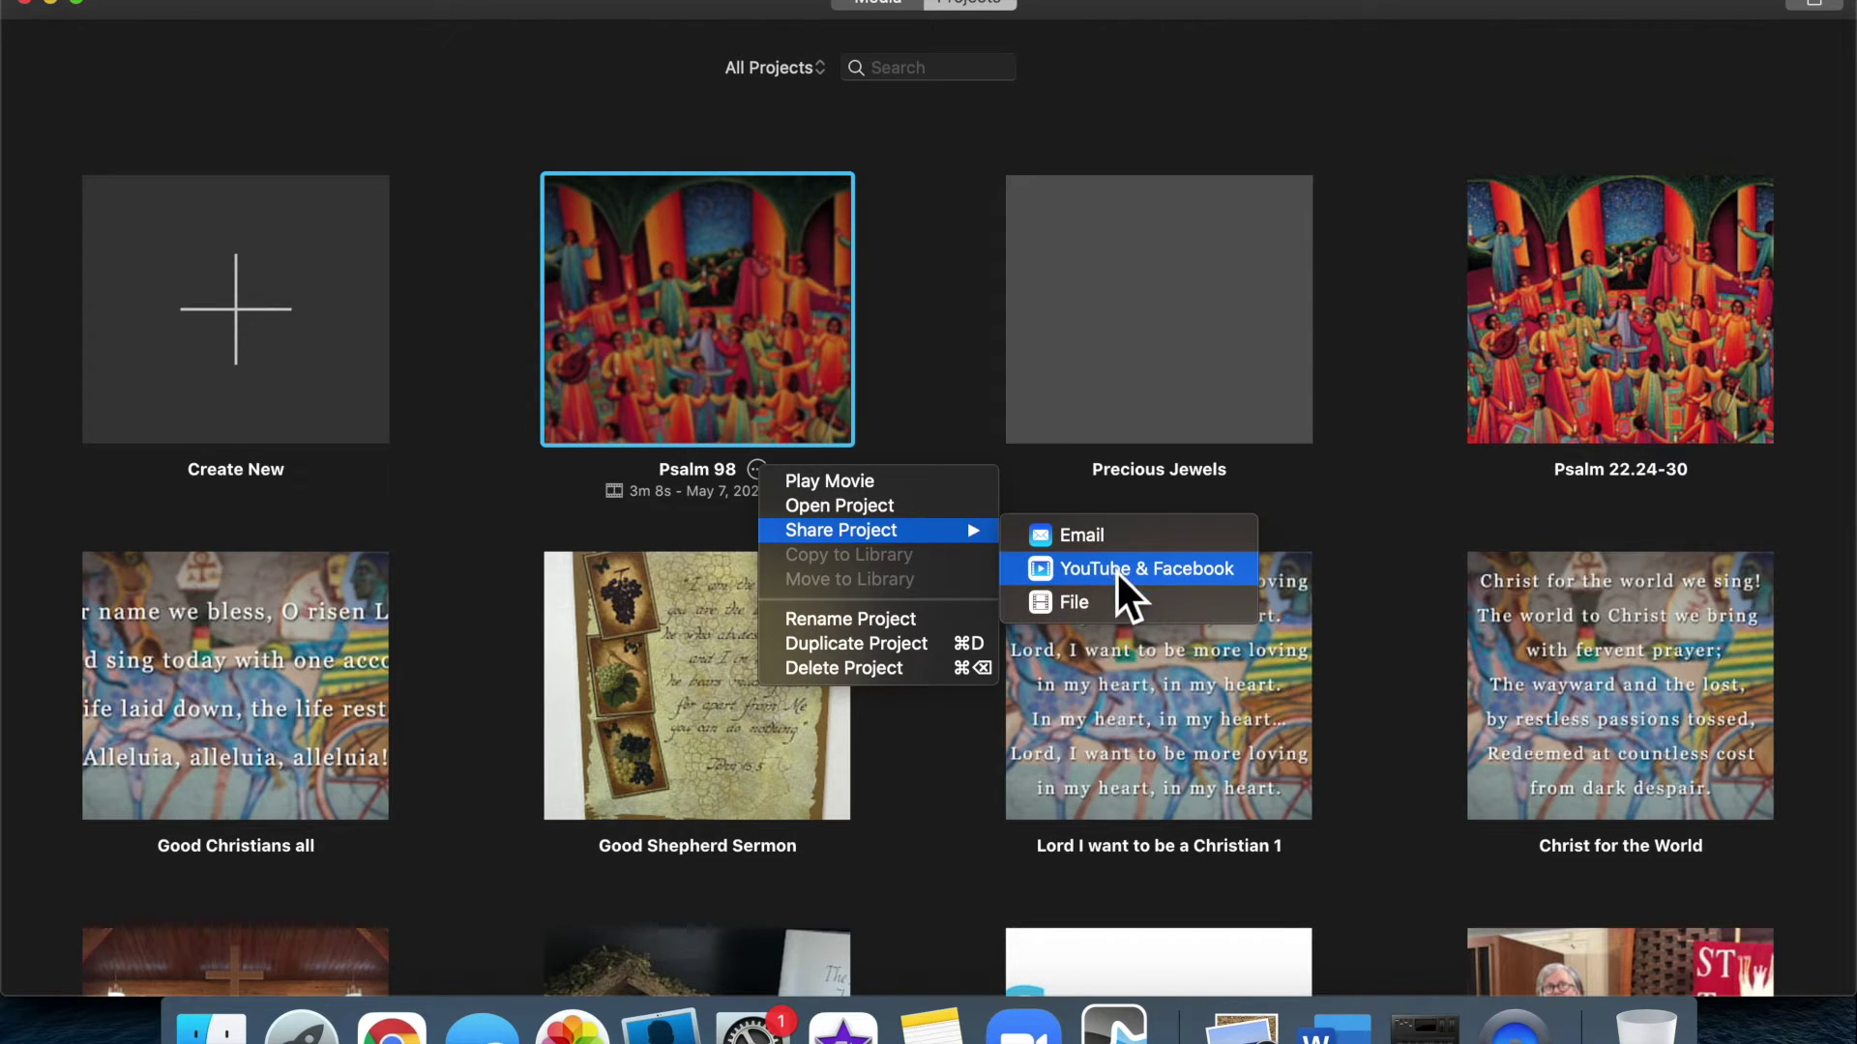
{"action": "left_click", "coordinate": [1101, 604]}
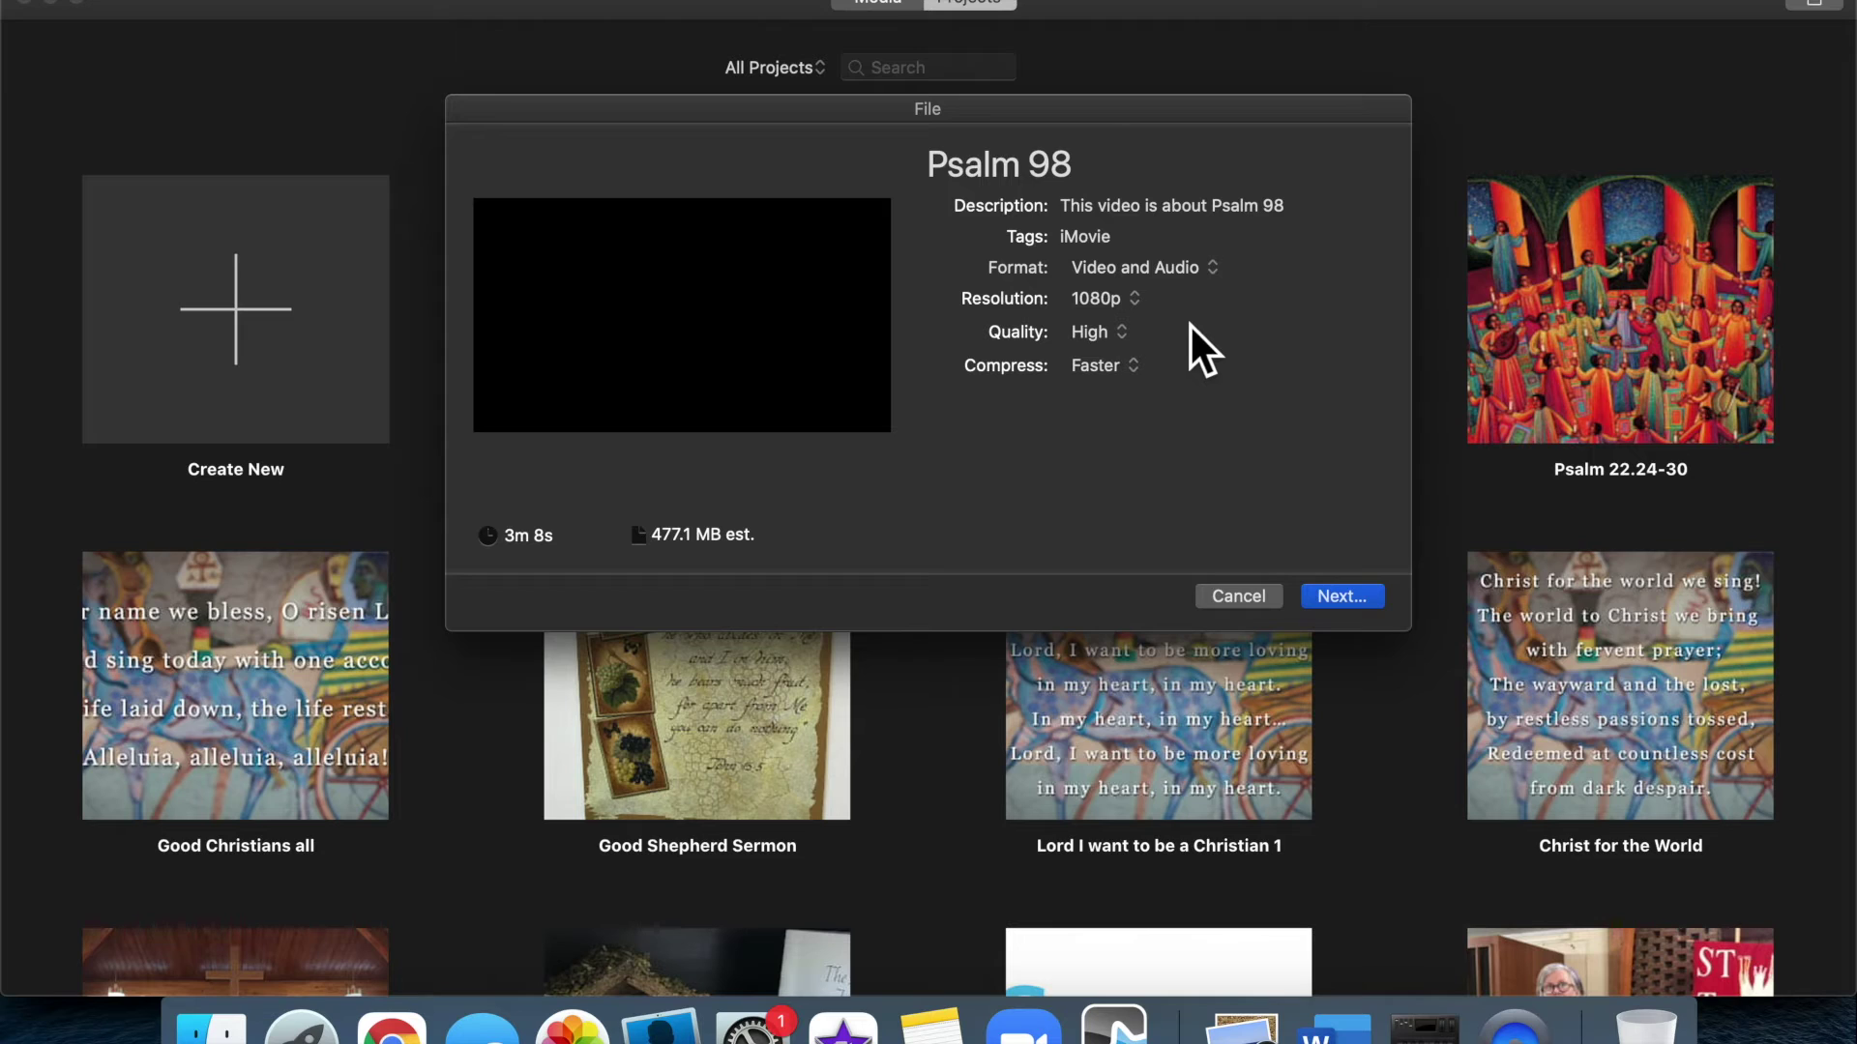
Export Psalm 98 at 720p into the Easter 6 folder and dismiss the success notice
{"action": "left_click", "coordinate": [1141, 305]}
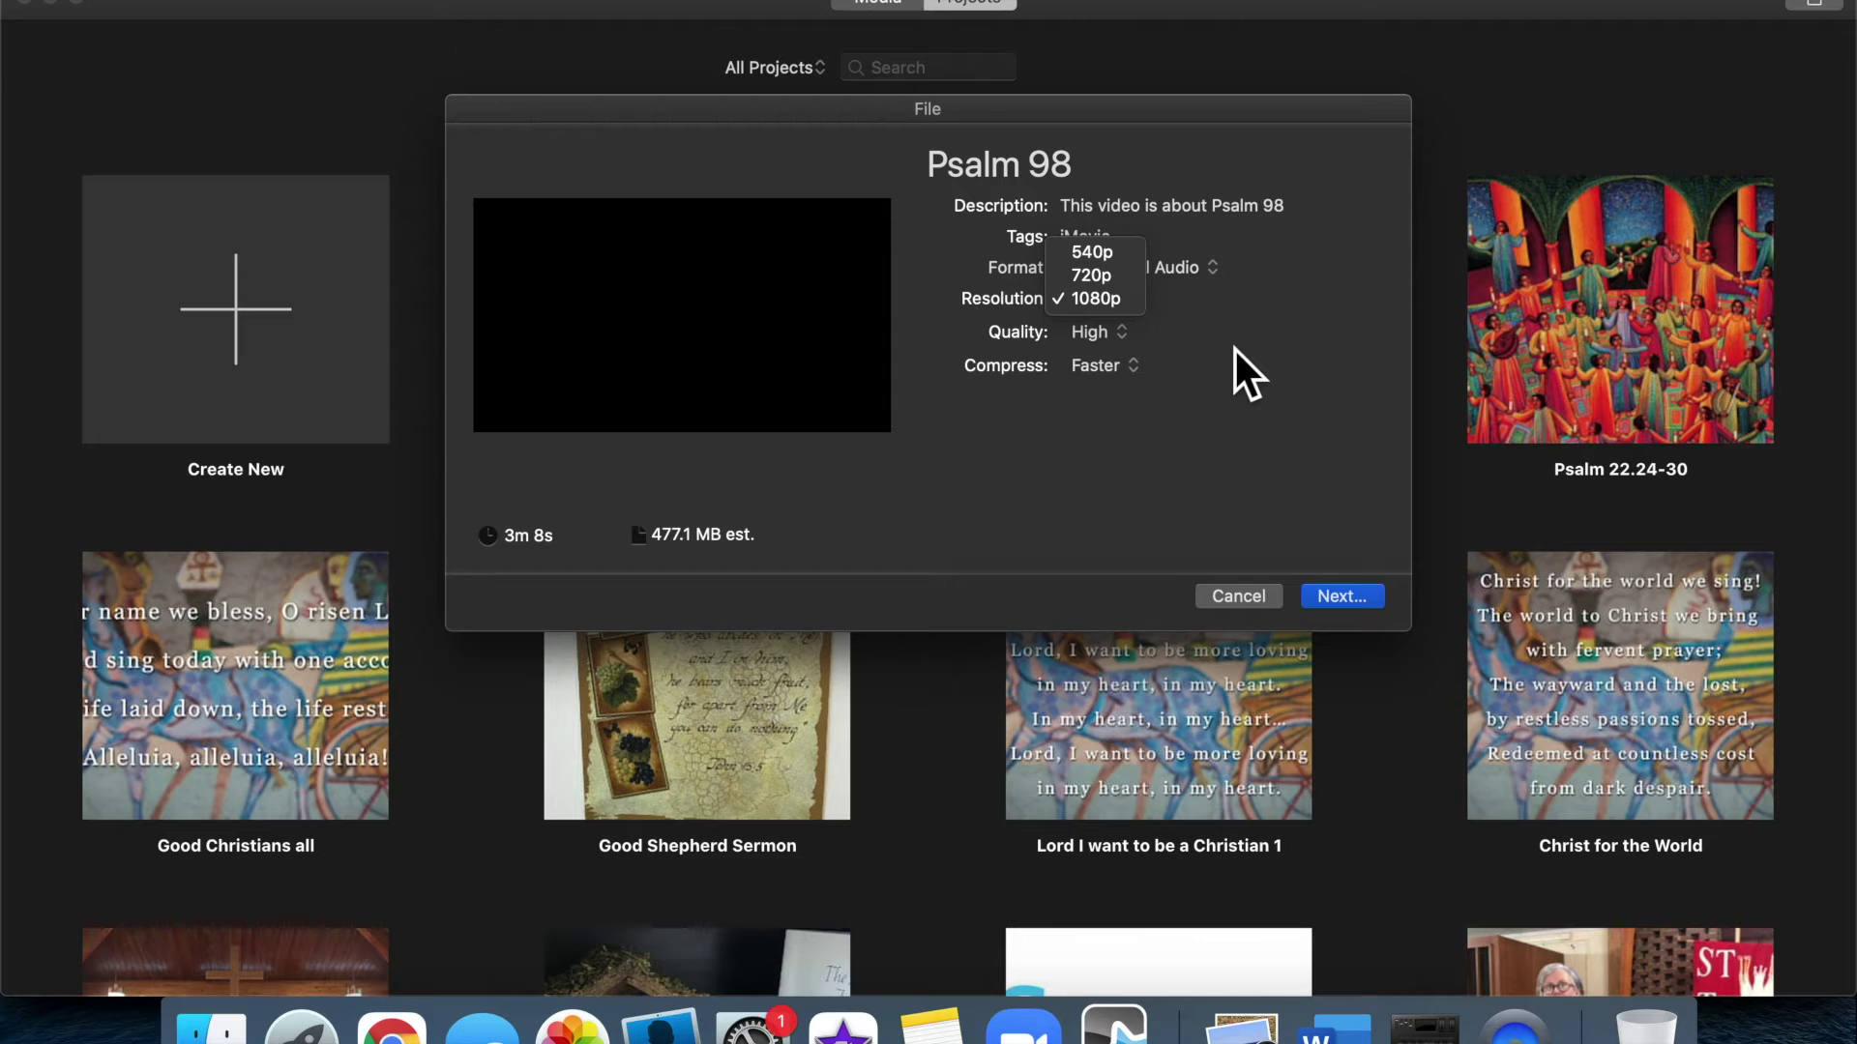
{"action": "left_click", "coordinate": [1120, 282]}
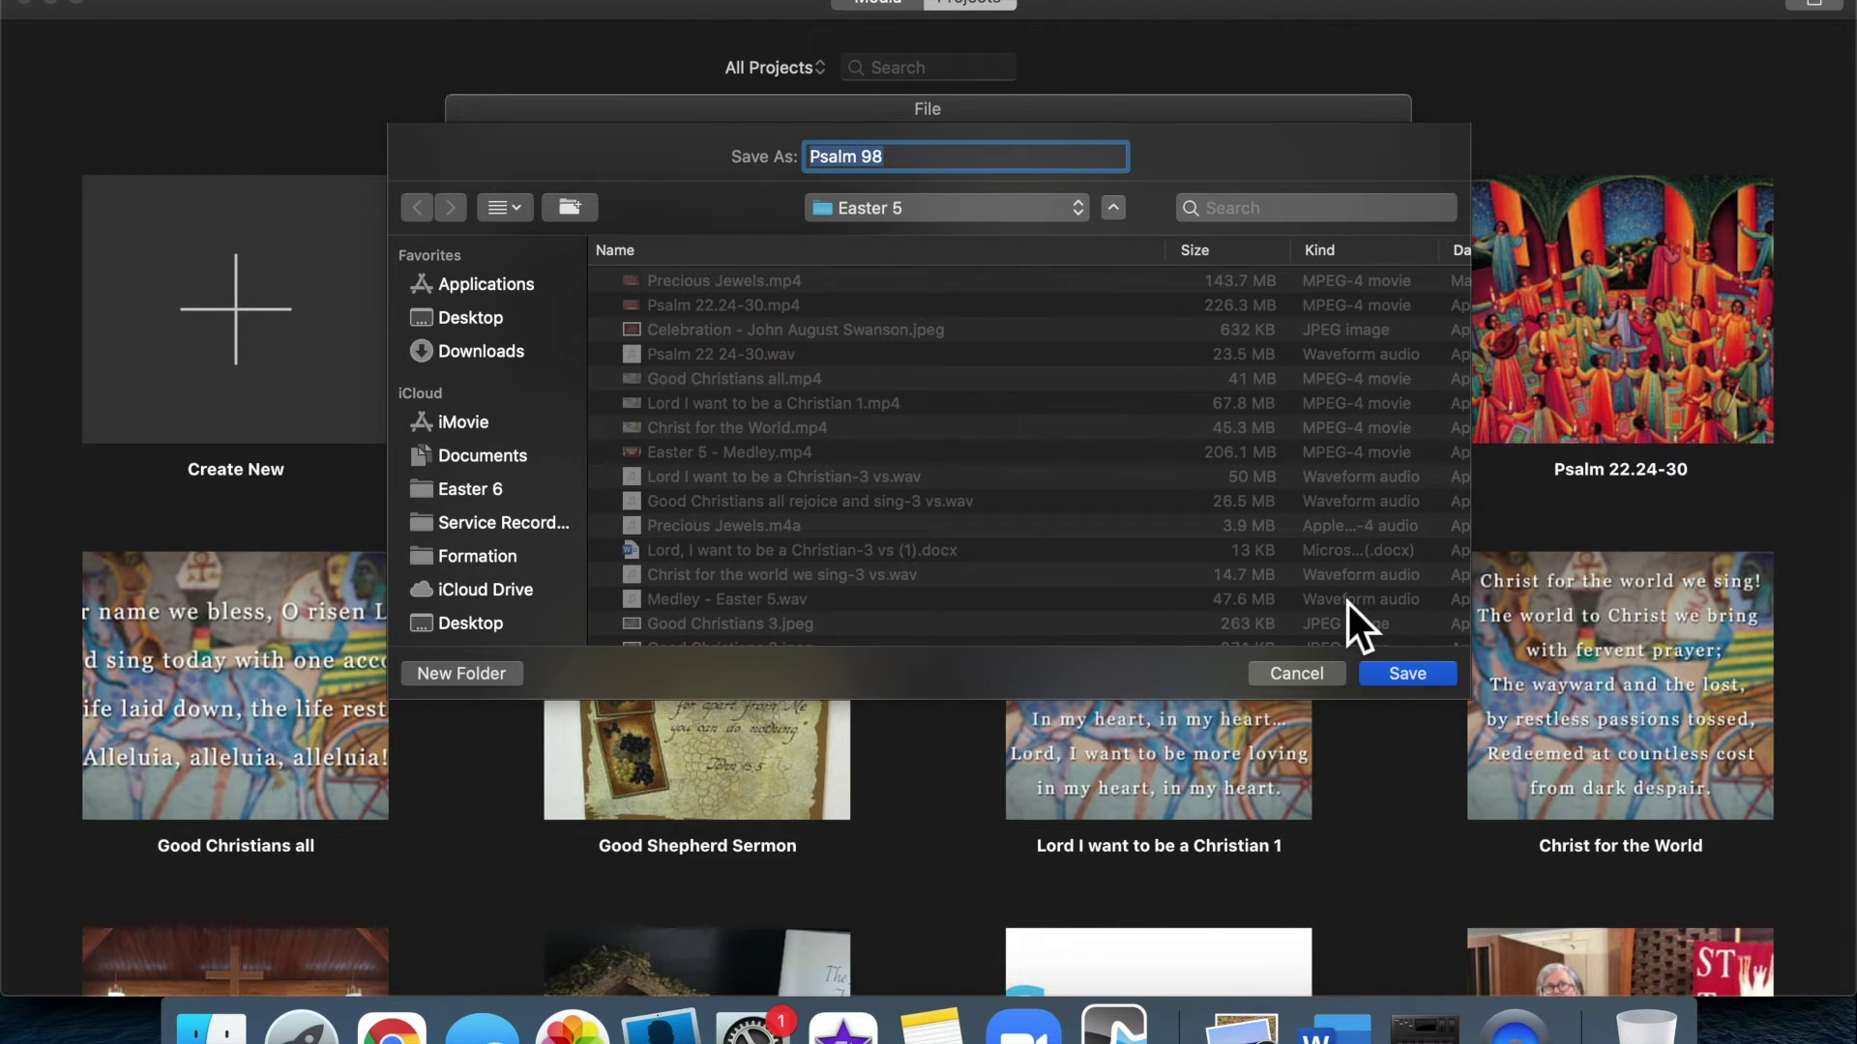
{"action": "left_click", "coordinate": [478, 489]}
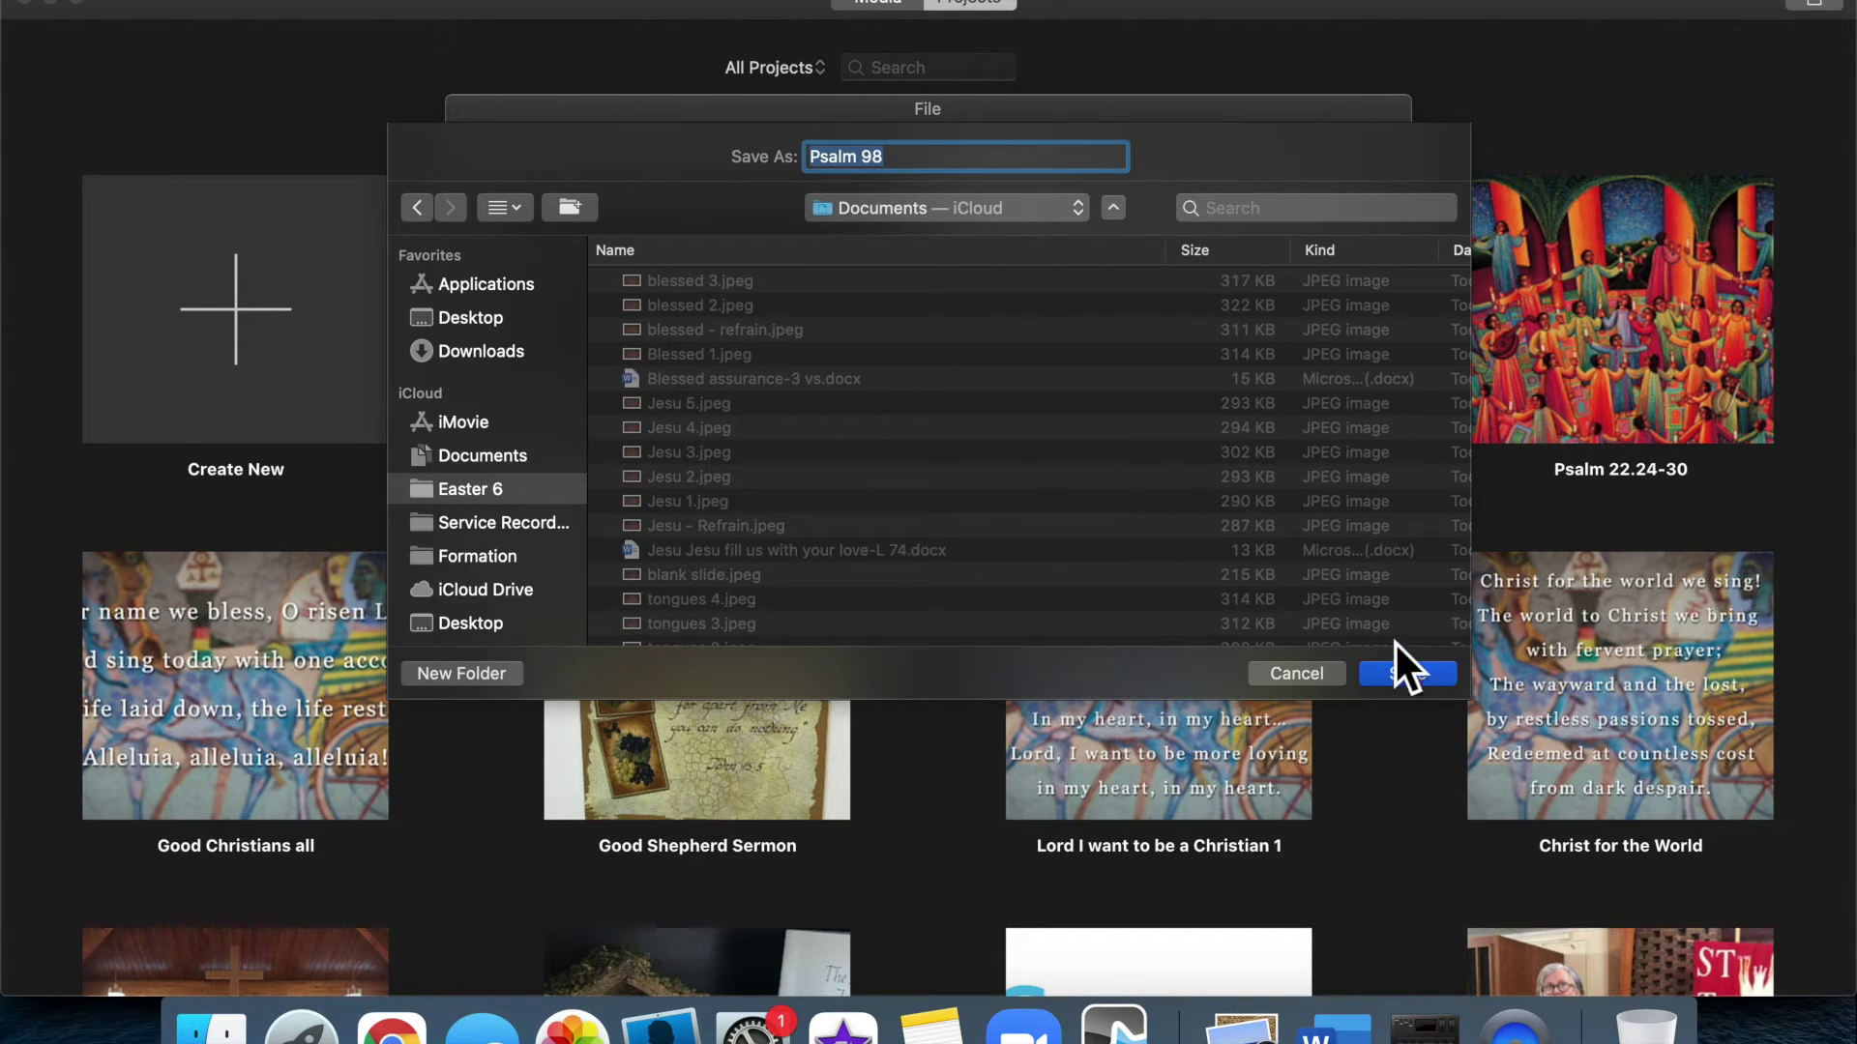
{"action": "left_click", "coordinate": [1408, 675]}
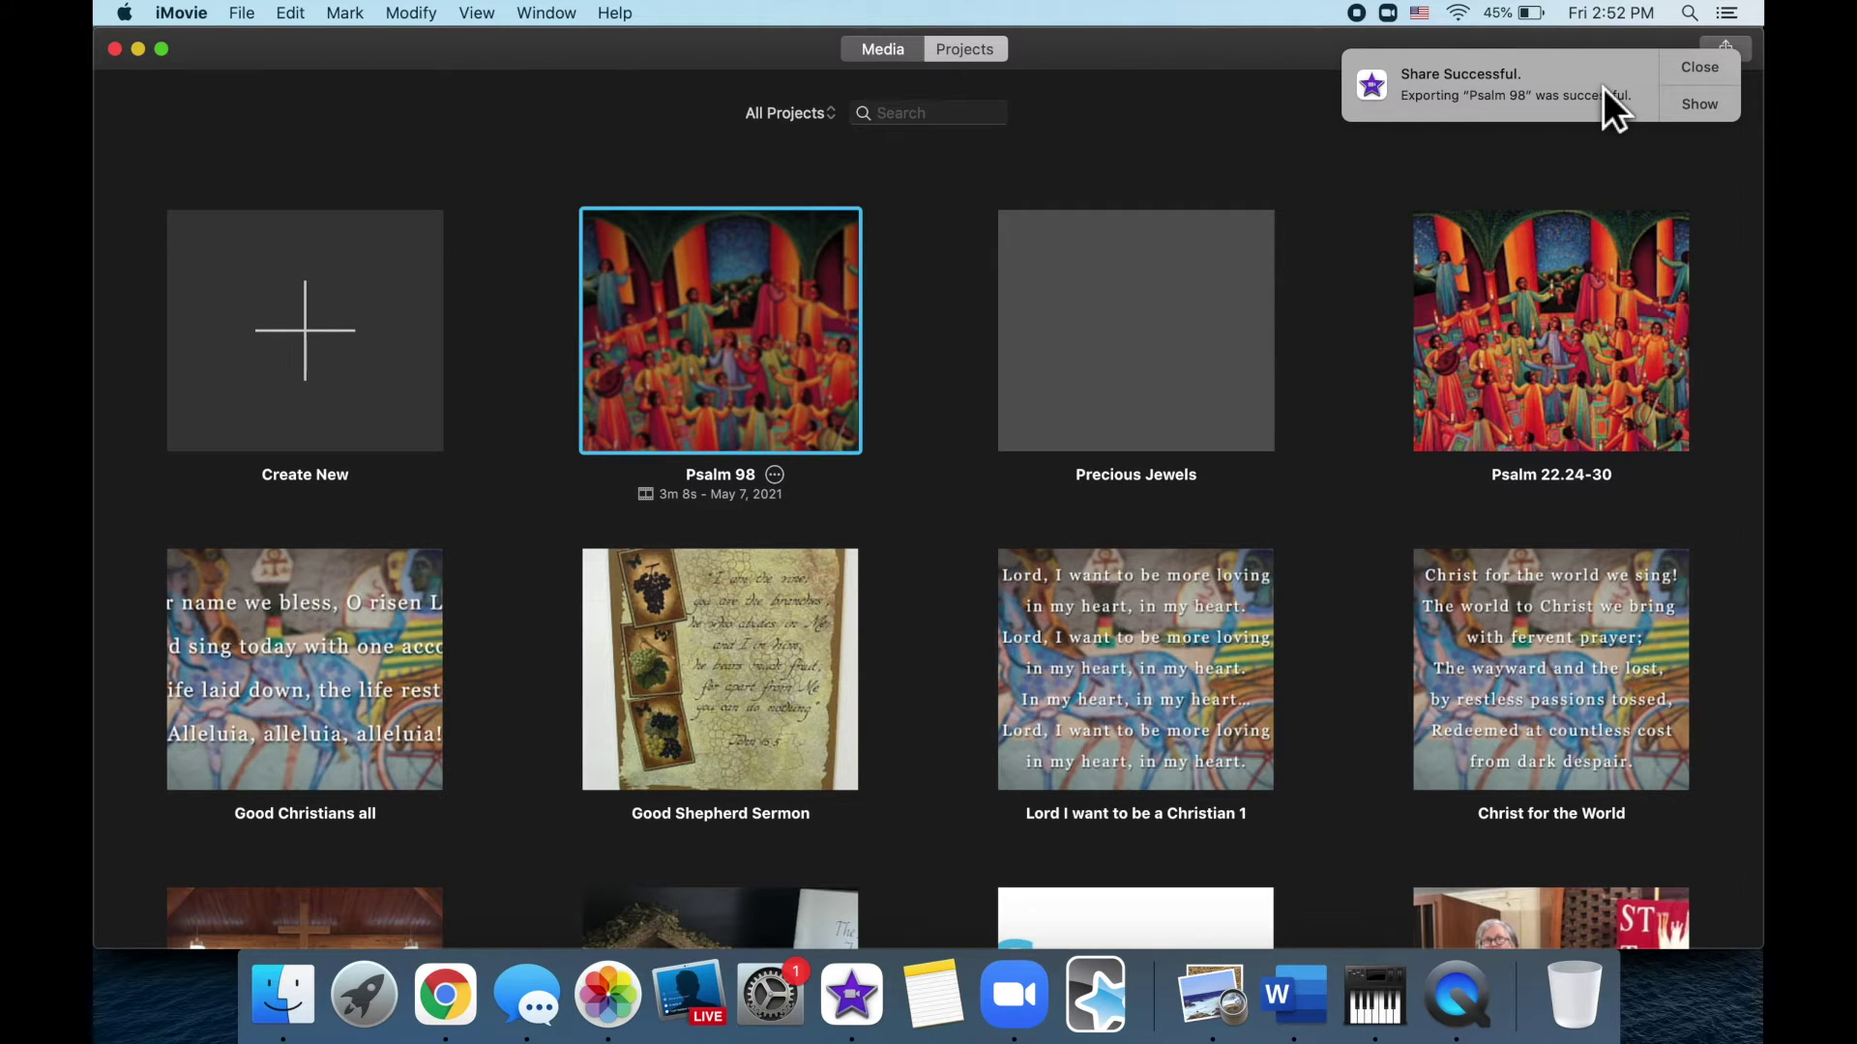
{"action": "left_click", "coordinate": [1732, 81]}
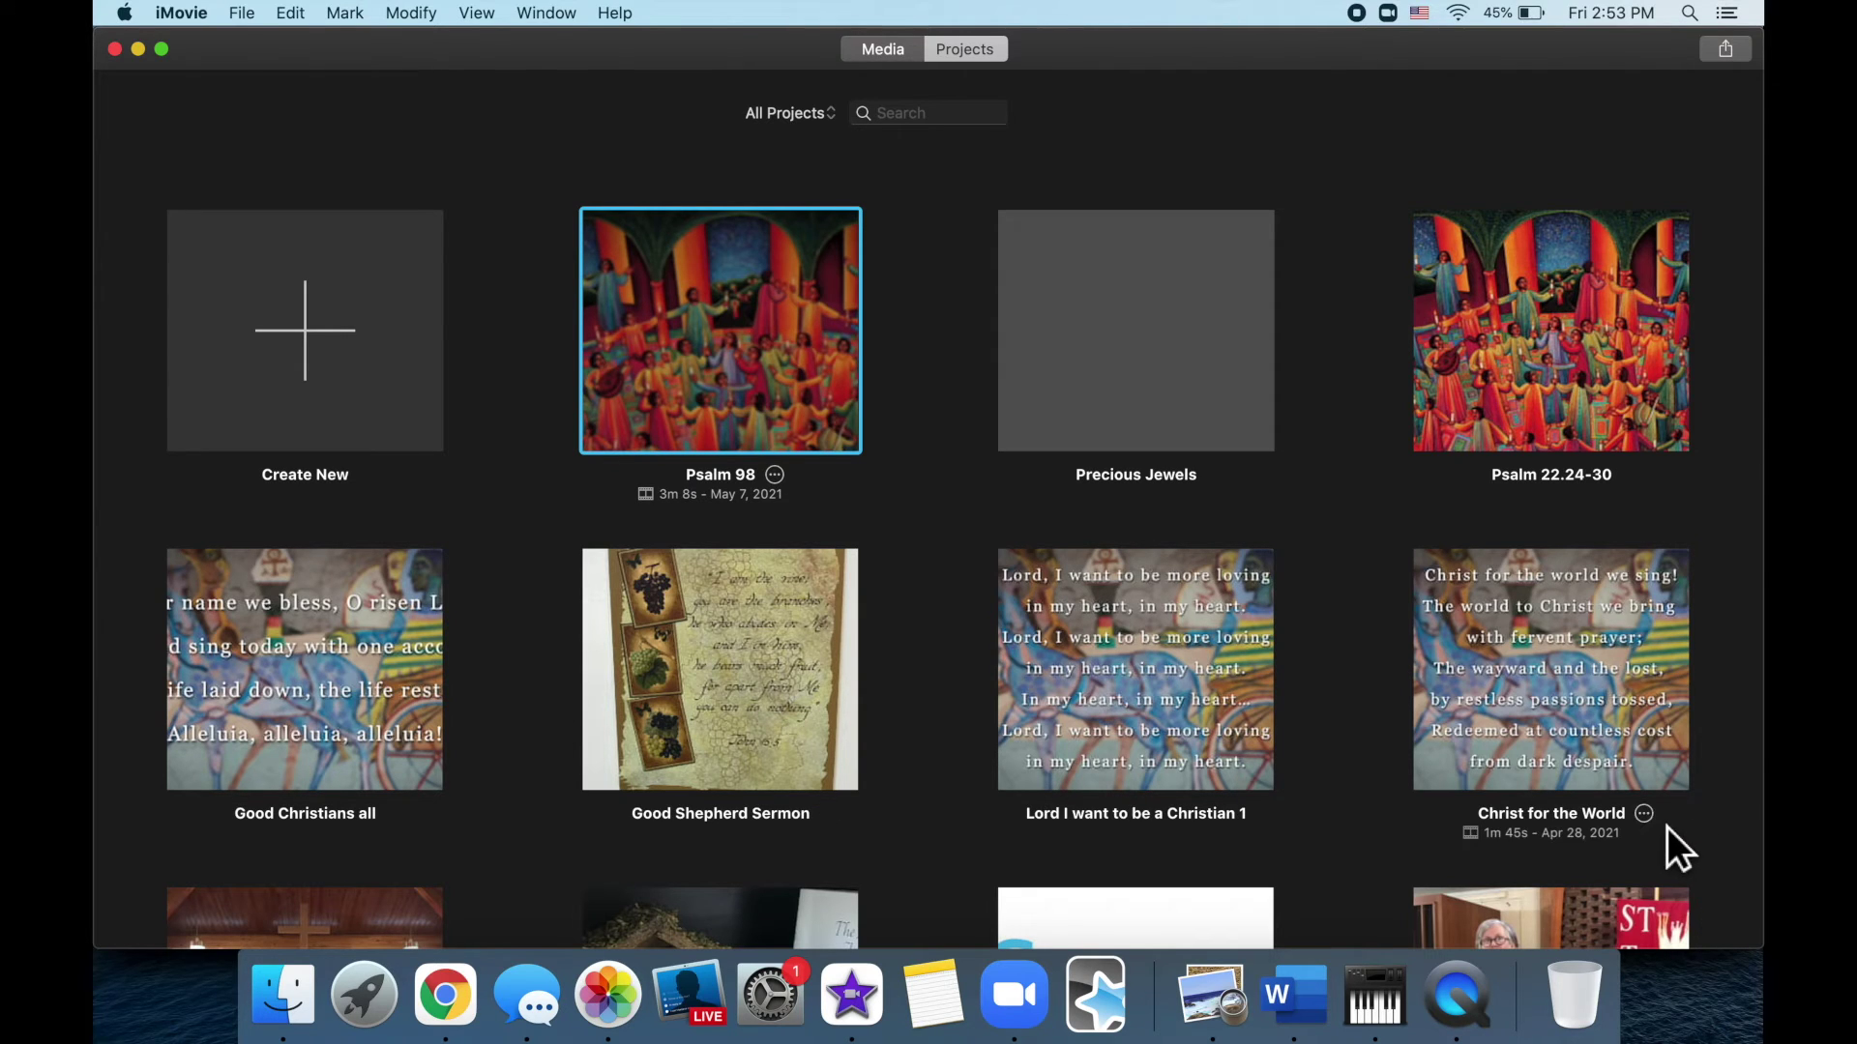
Duplicate the Christ for the World project
{"action": "left_click", "coordinate": [1649, 819]}
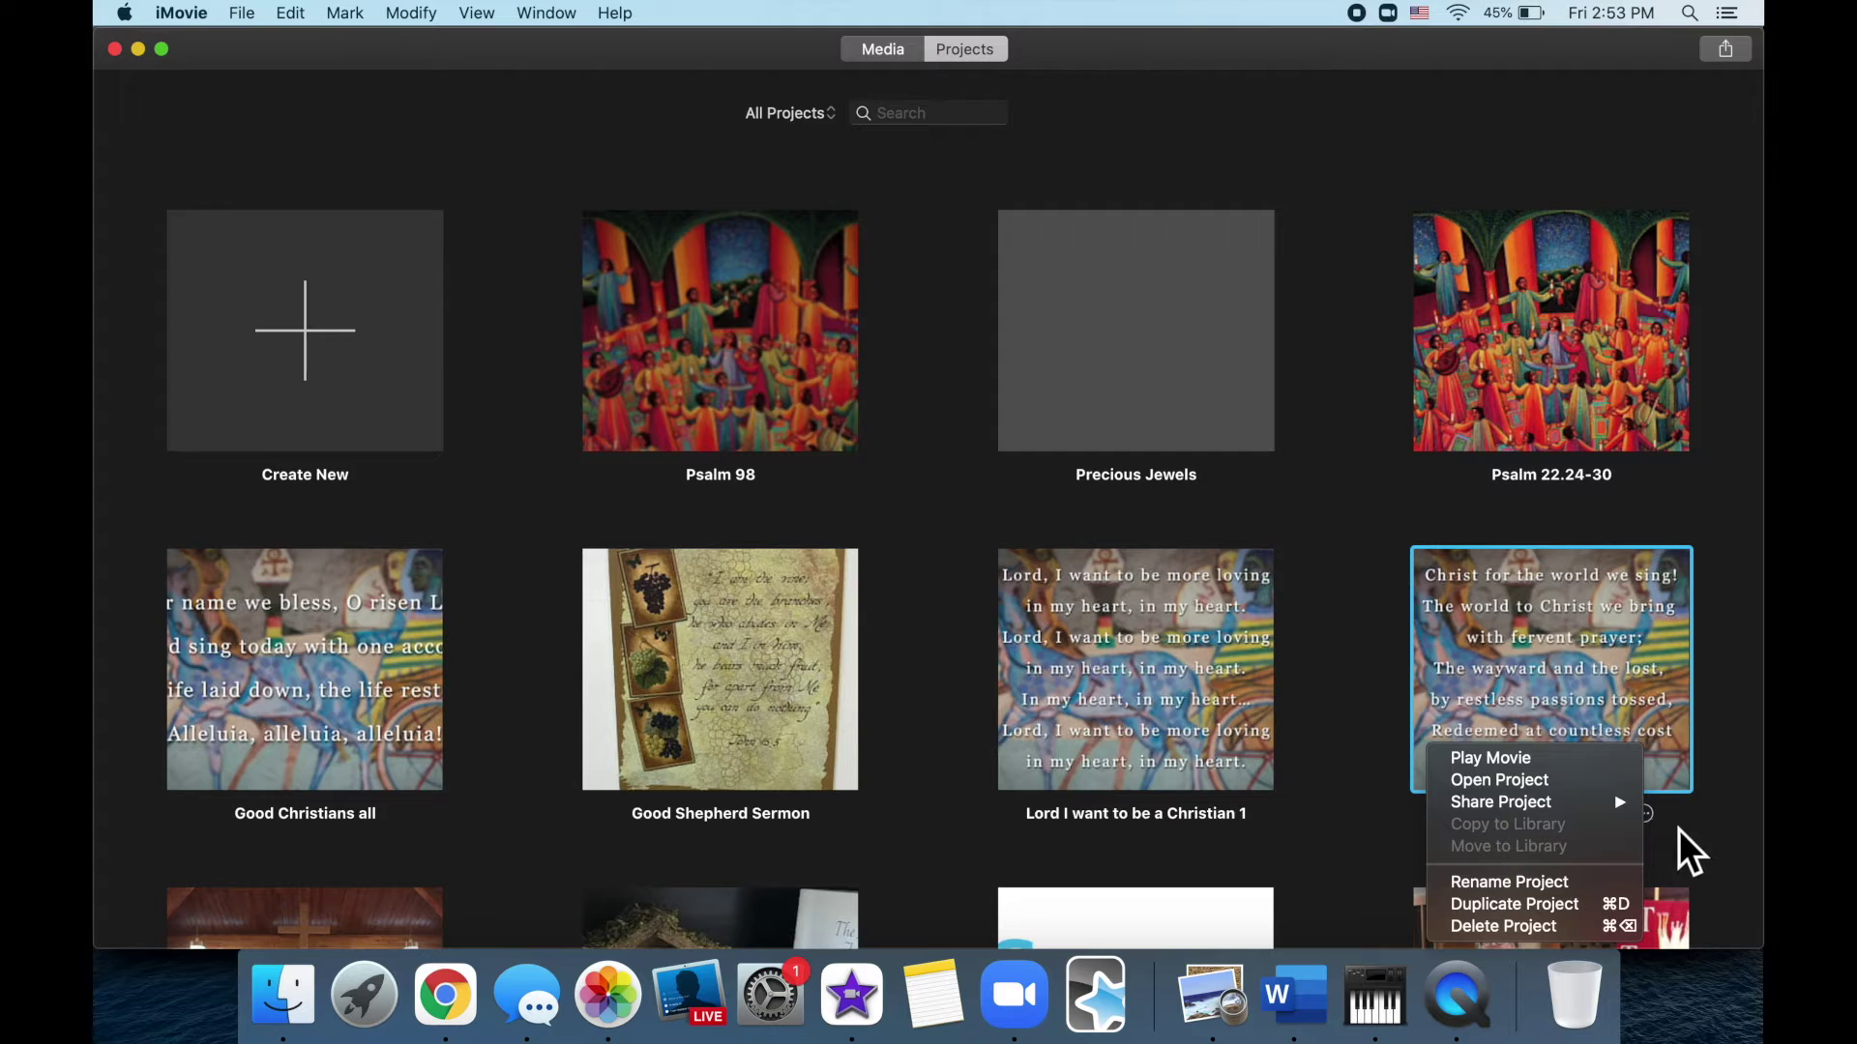
{"action": "left_click", "coordinate": [1691, 837]}
{"action": "left_click", "coordinate": [1649, 820]}
{"action": "left_click", "coordinate": [1584, 907]}
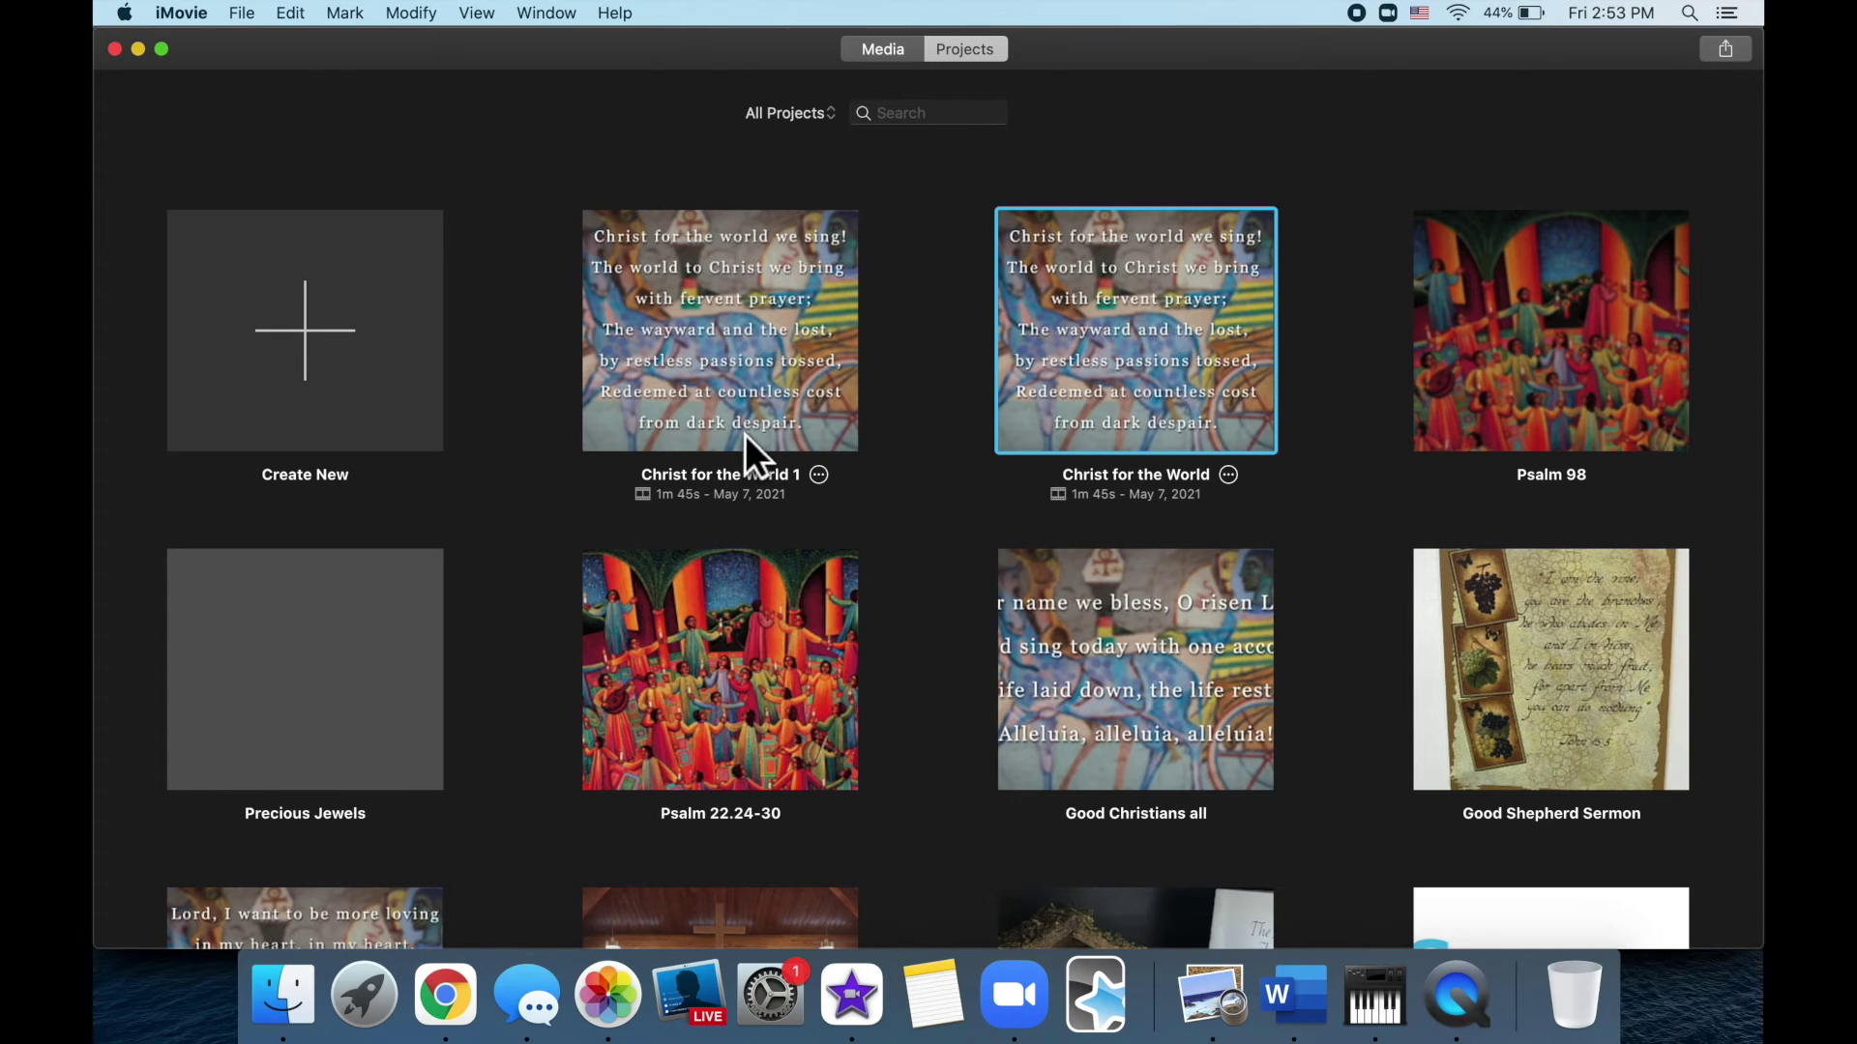
Rename the duplicated project to 'O for a thousand tongues'
{"action": "left_click", "coordinate": [772, 486]}
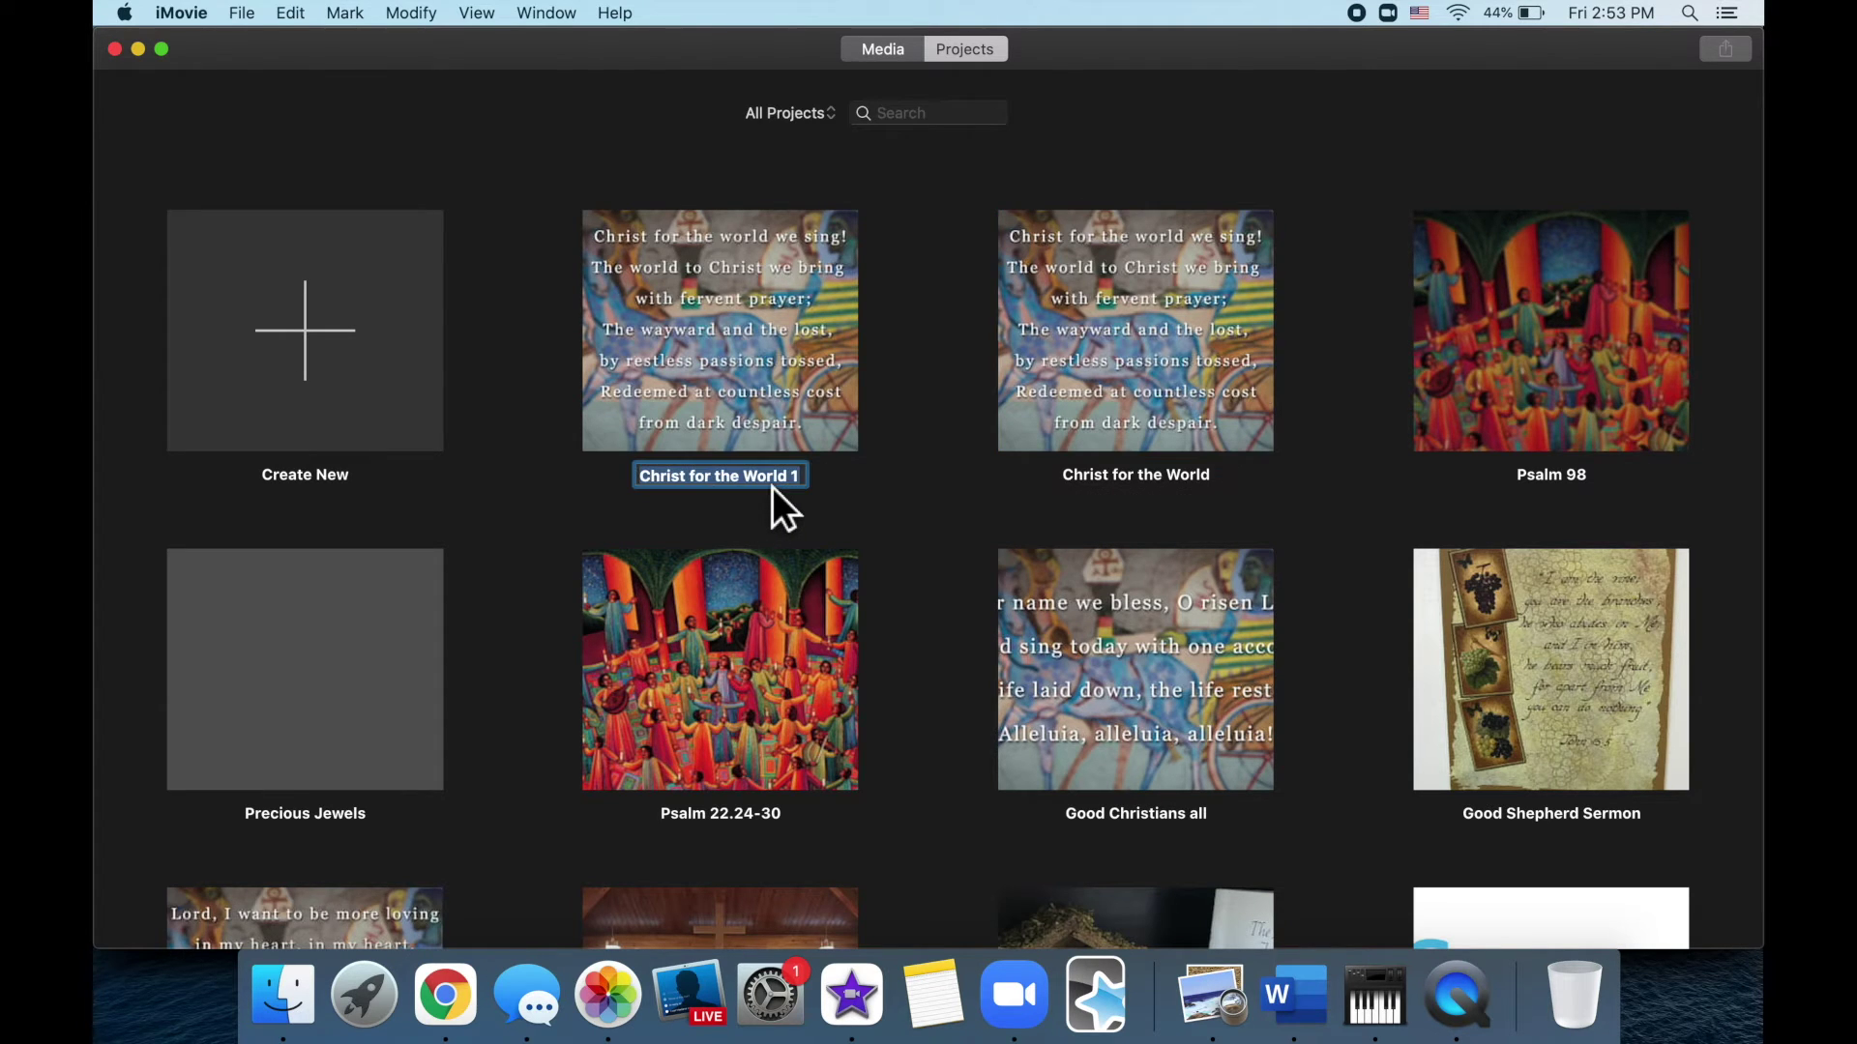
{"action": "type", "text": "O for a "}
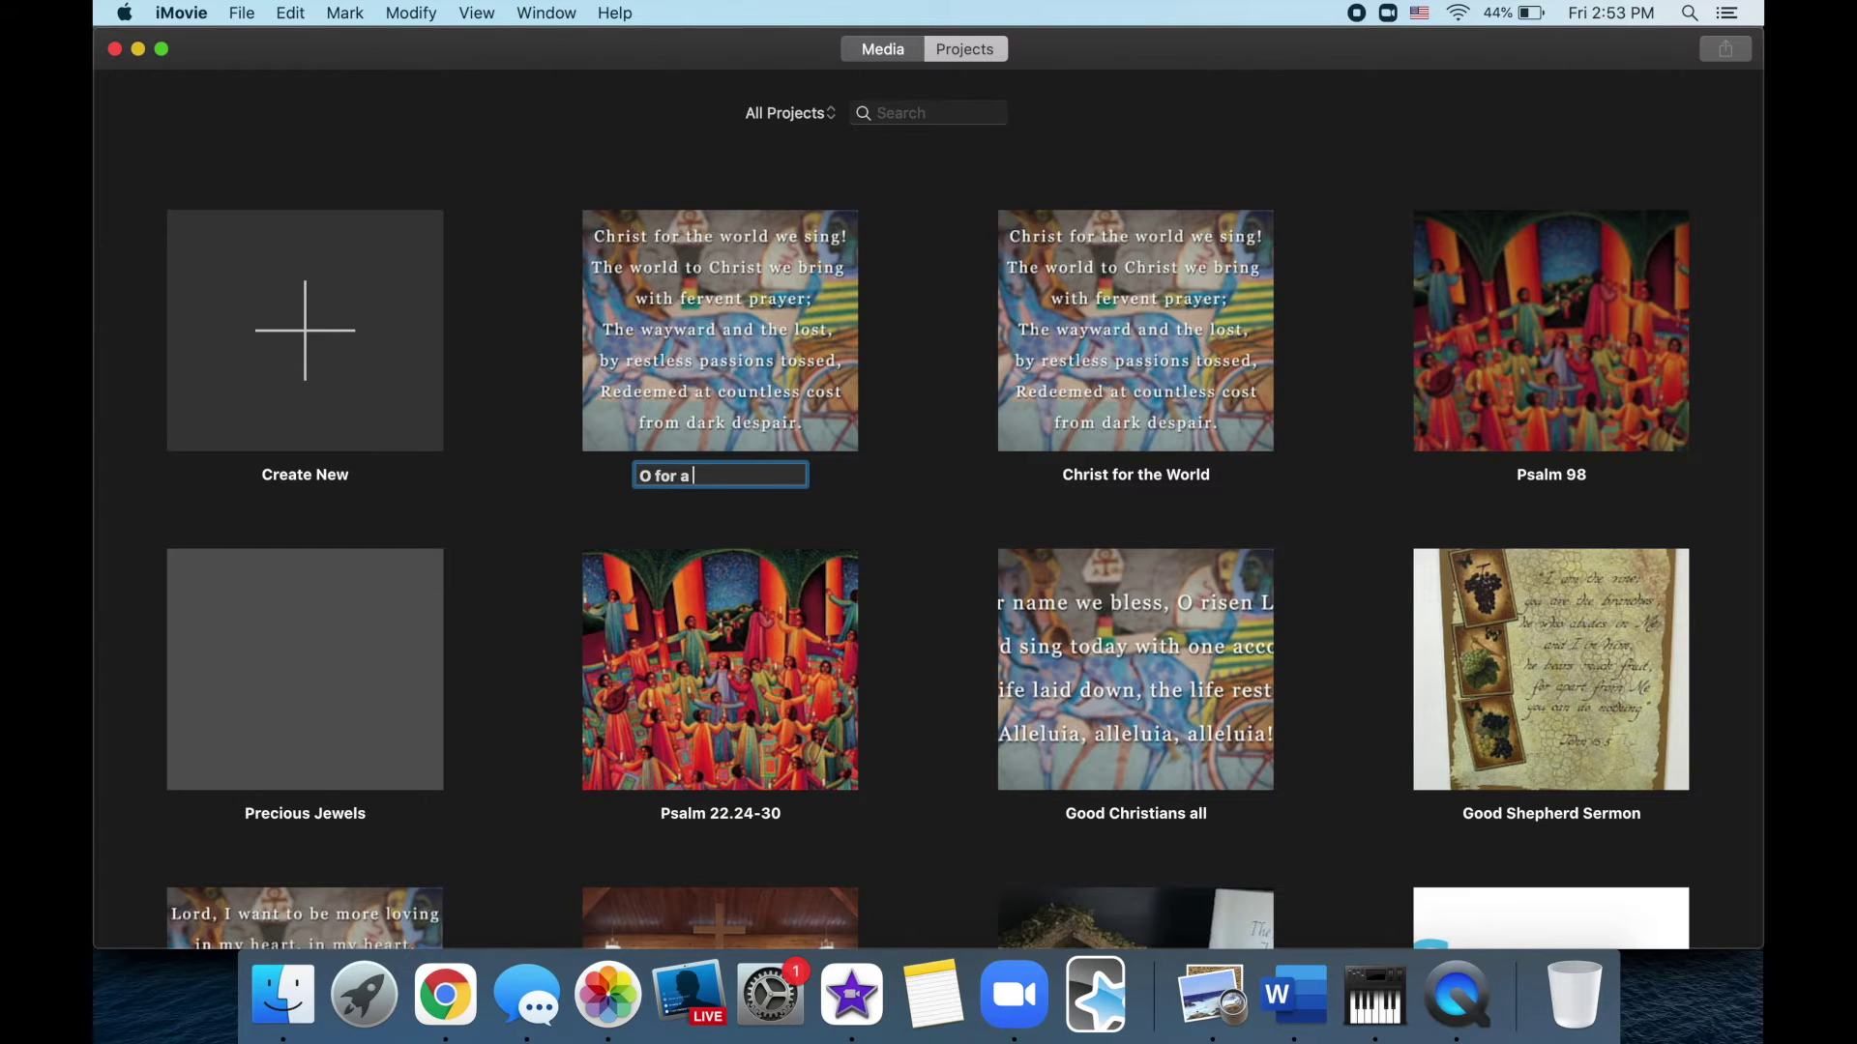
{"action": "type", "text": "thousand tongue"}
{"action": "key", "text": "Return"}
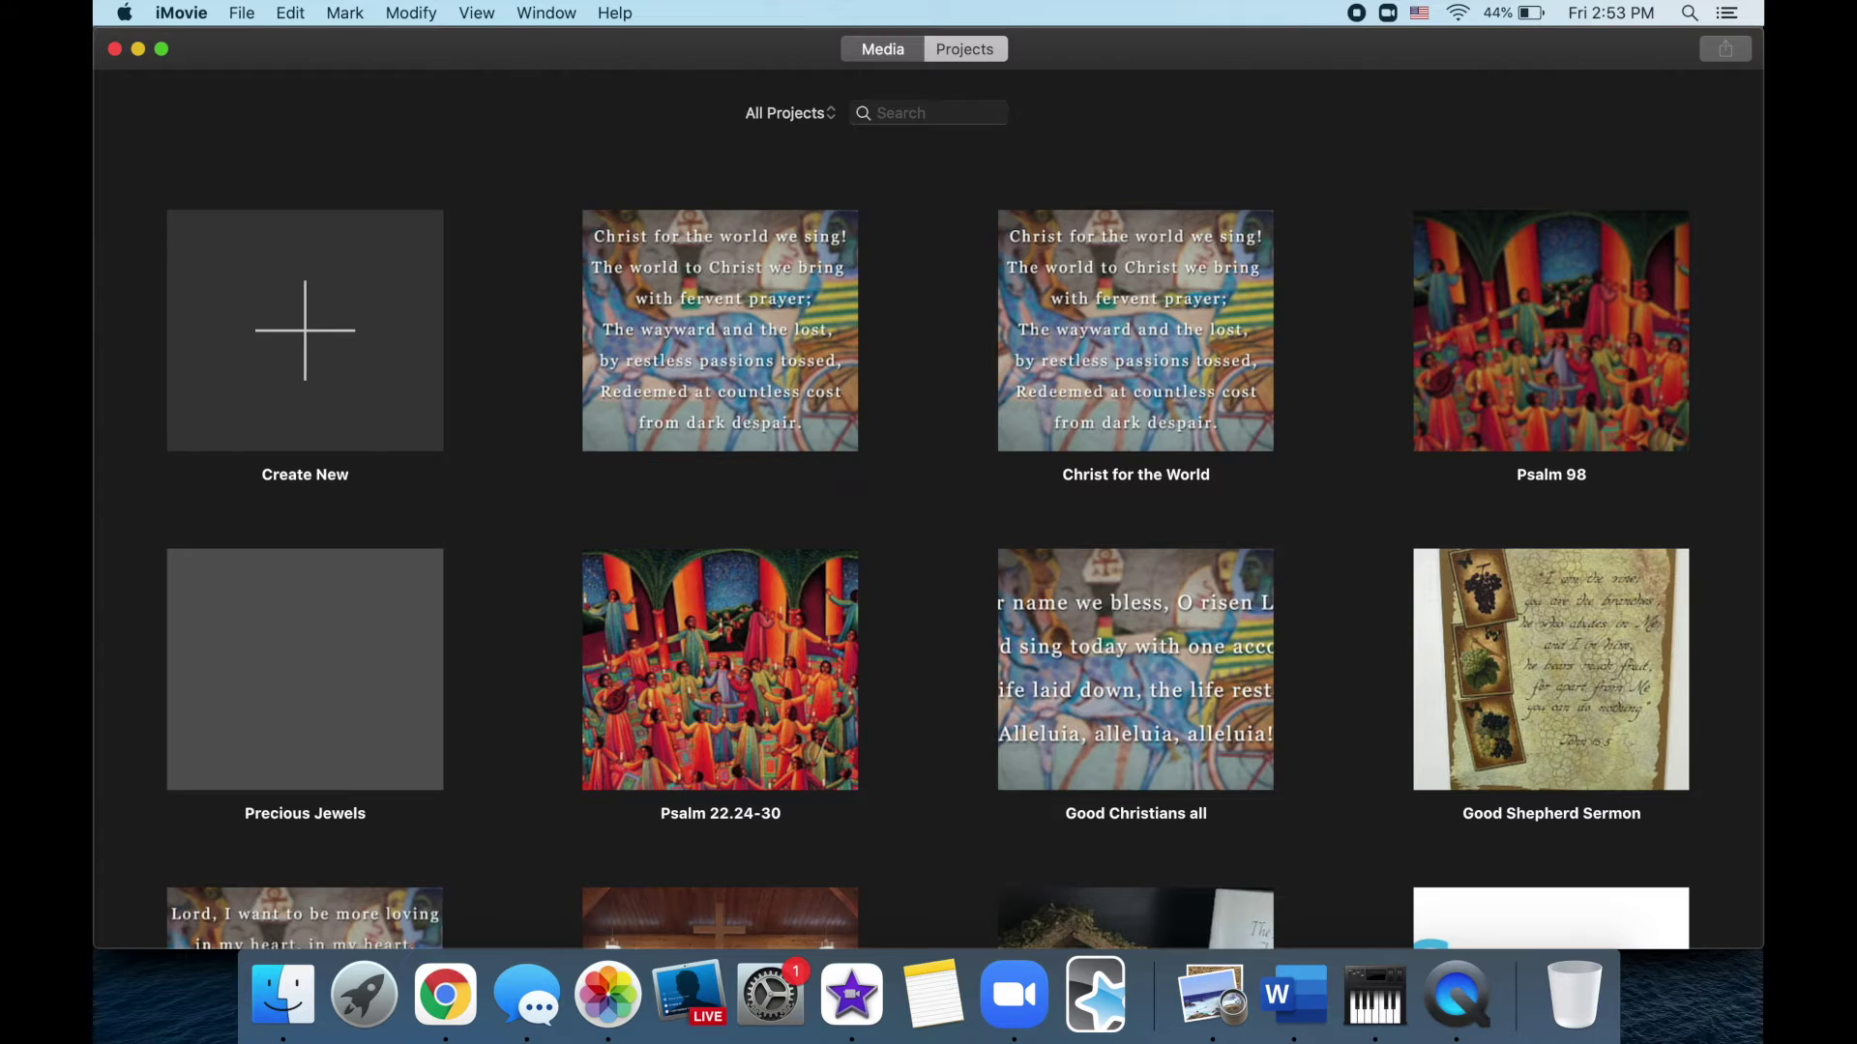
Open the O for a thousand tongues project and zoom the timeline fully out
{"action": "mouse_move", "coordinate": [730, 322]}
{"action": "double_click", "coordinate": [730, 319]}
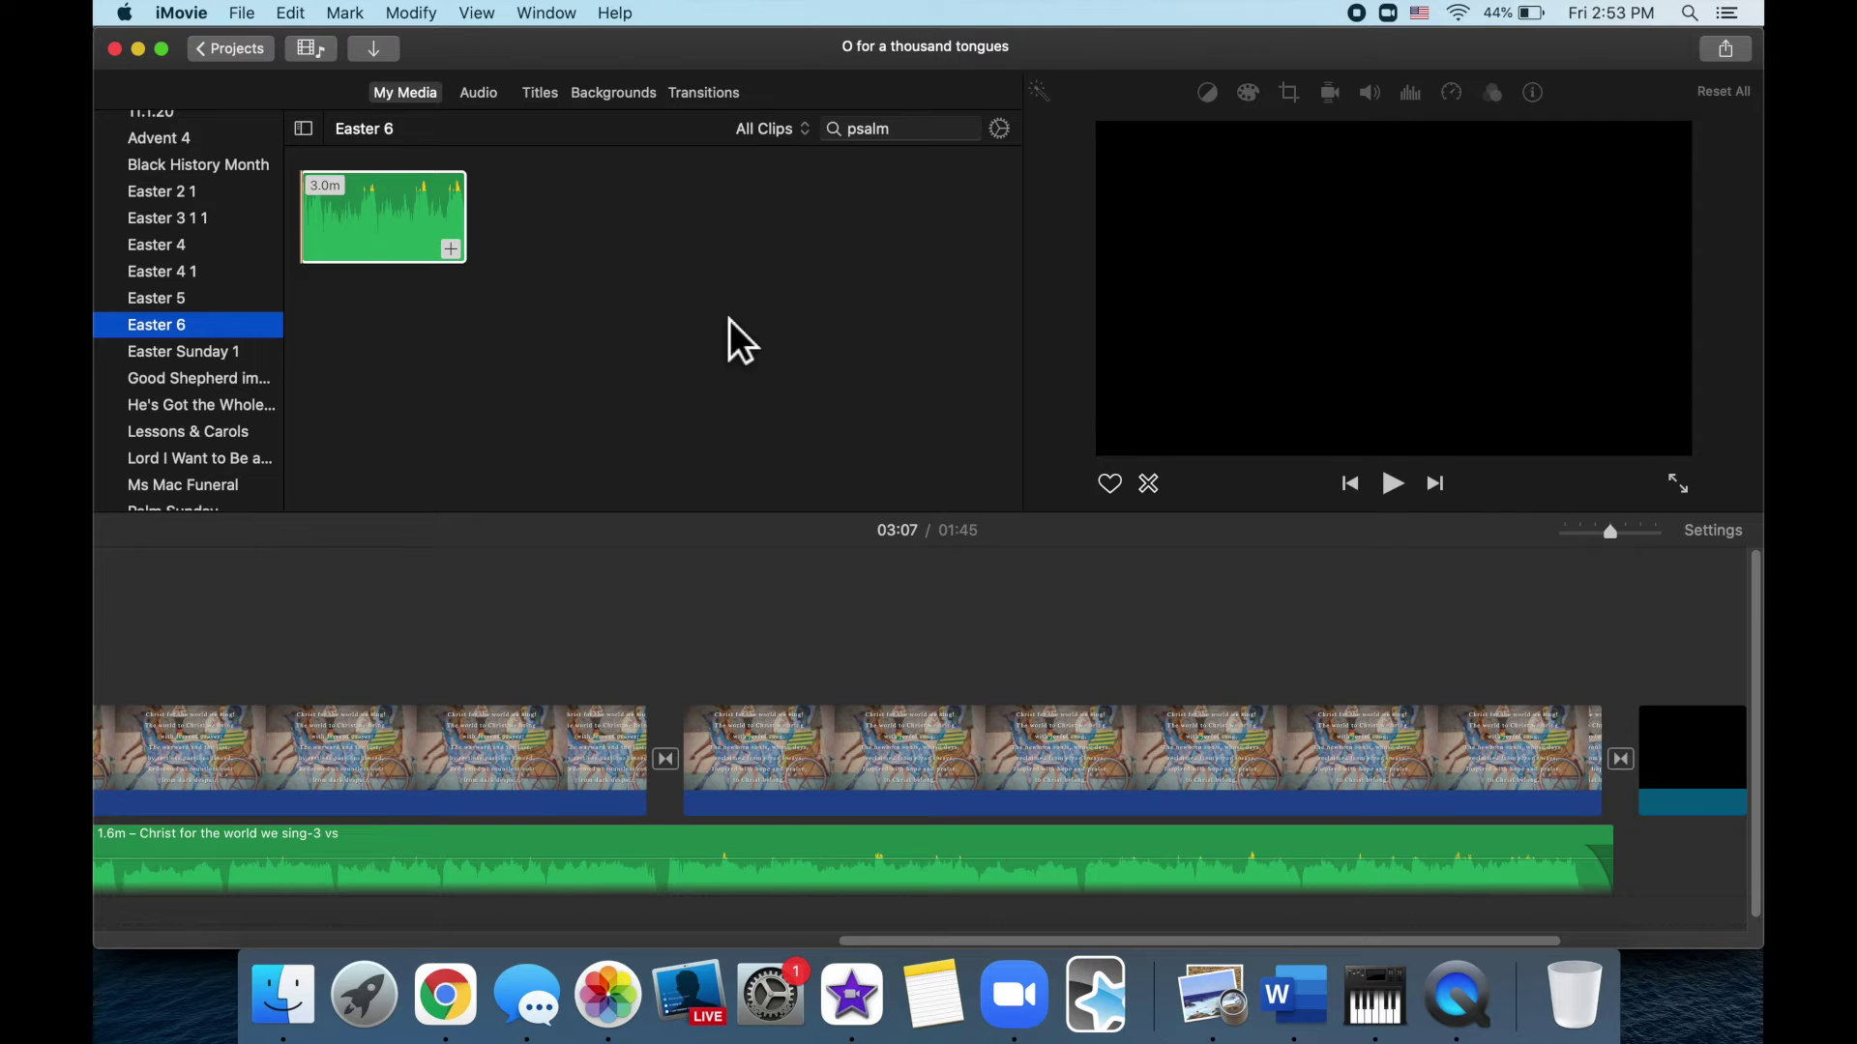
{"action": "left_click", "coordinate": [1582, 537]}
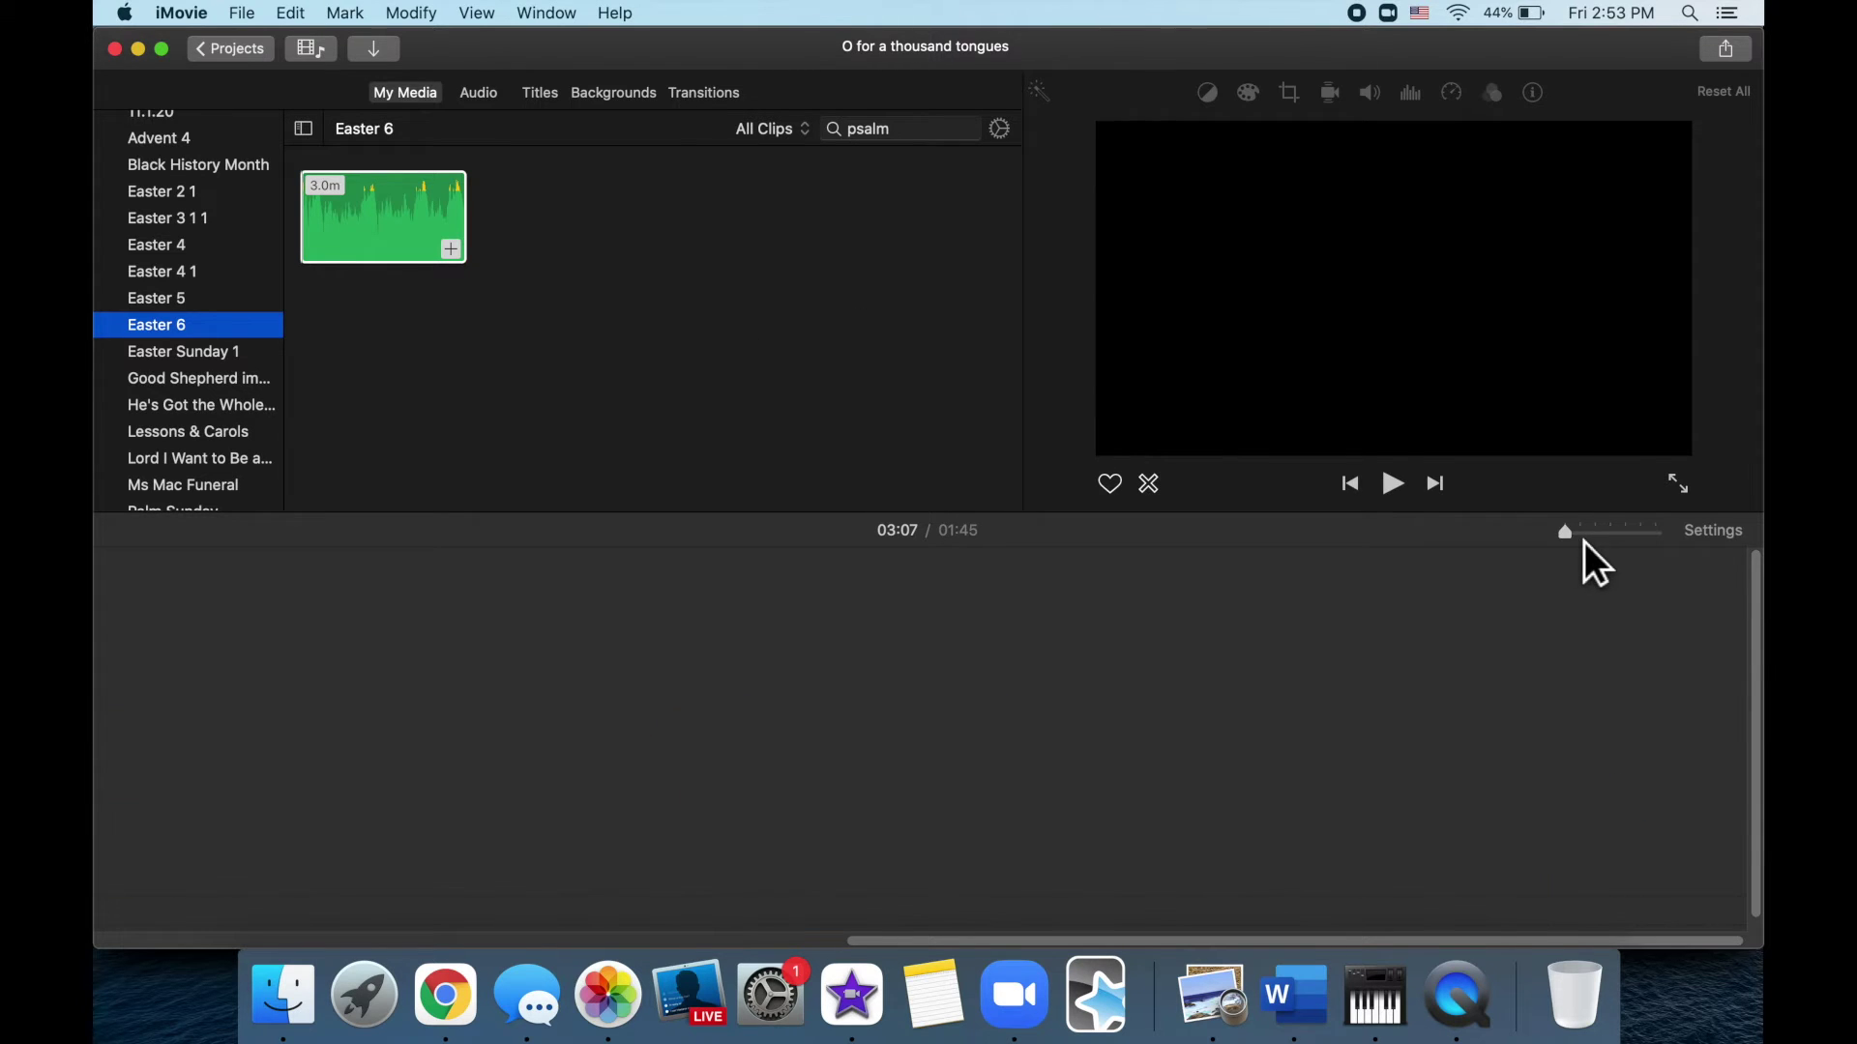
{"action": "left_click", "coordinate": [1510, 595]}
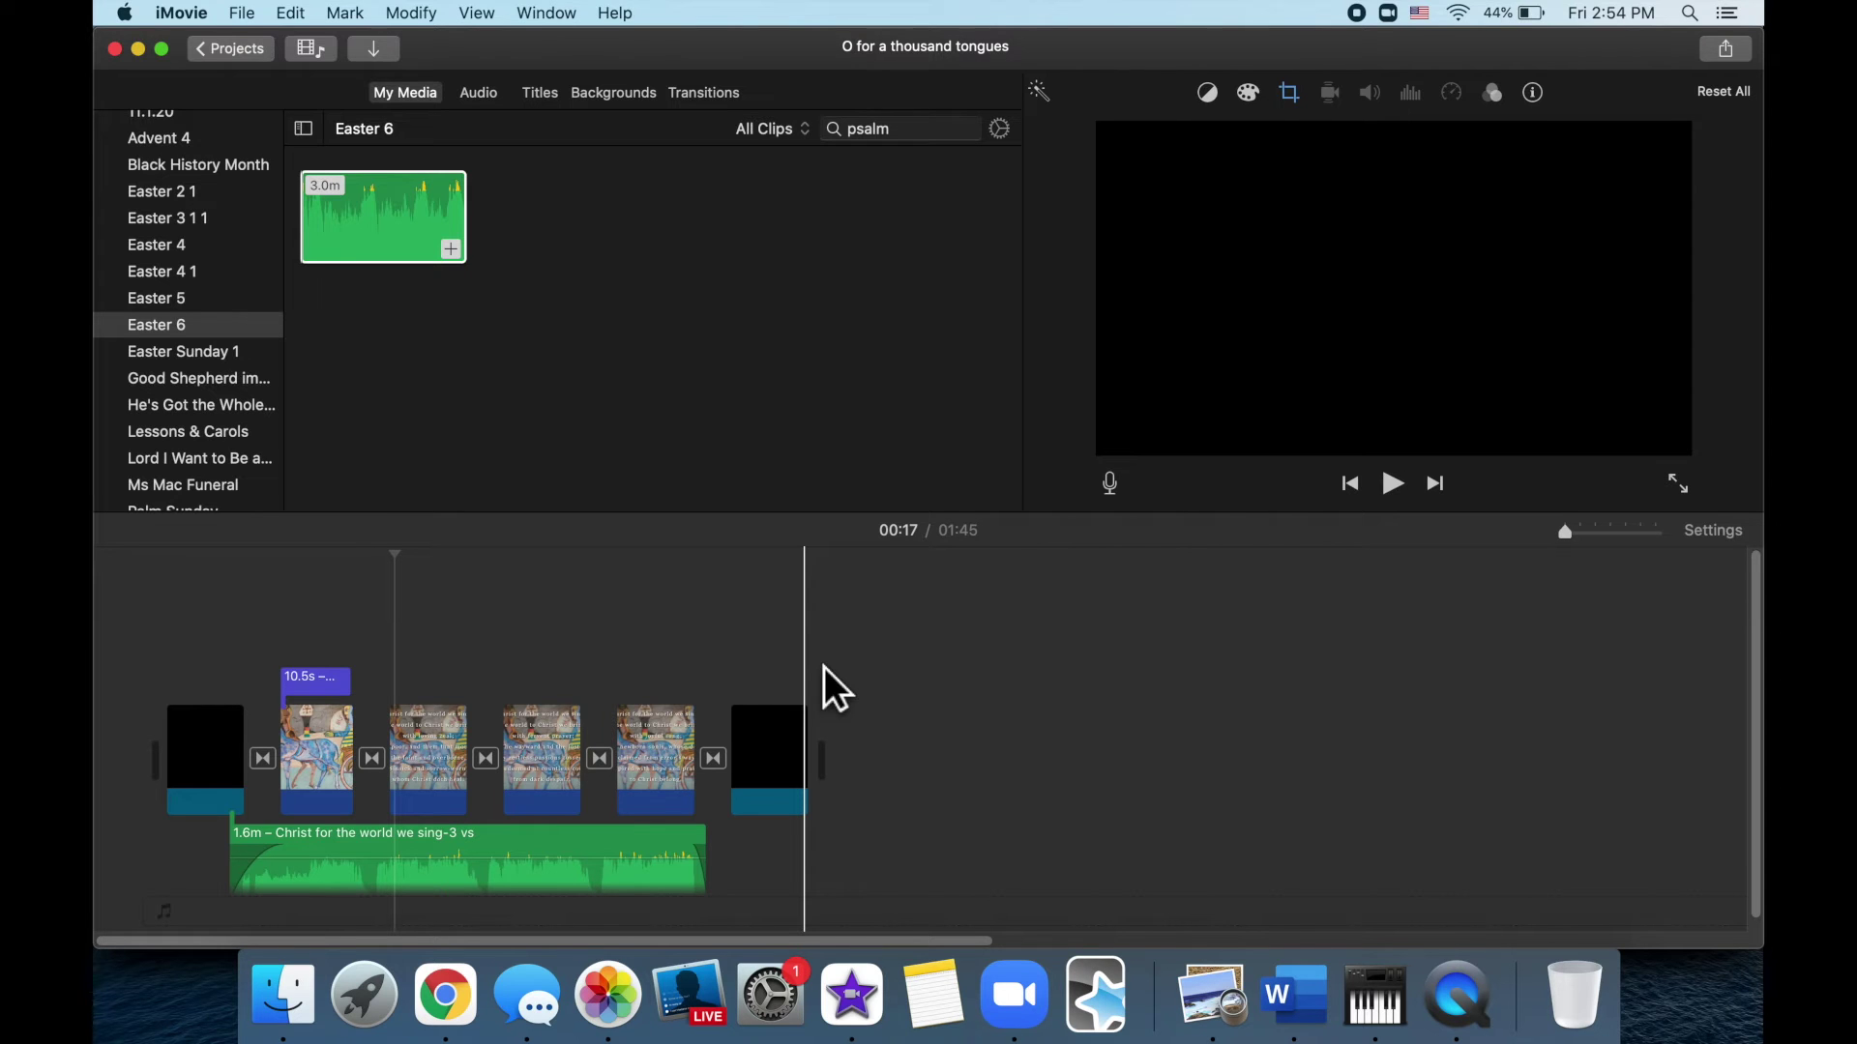
Delete the old Christ for the world we sing audio track and select the psalm search text
{"action": "left_click", "coordinate": [708, 850]}
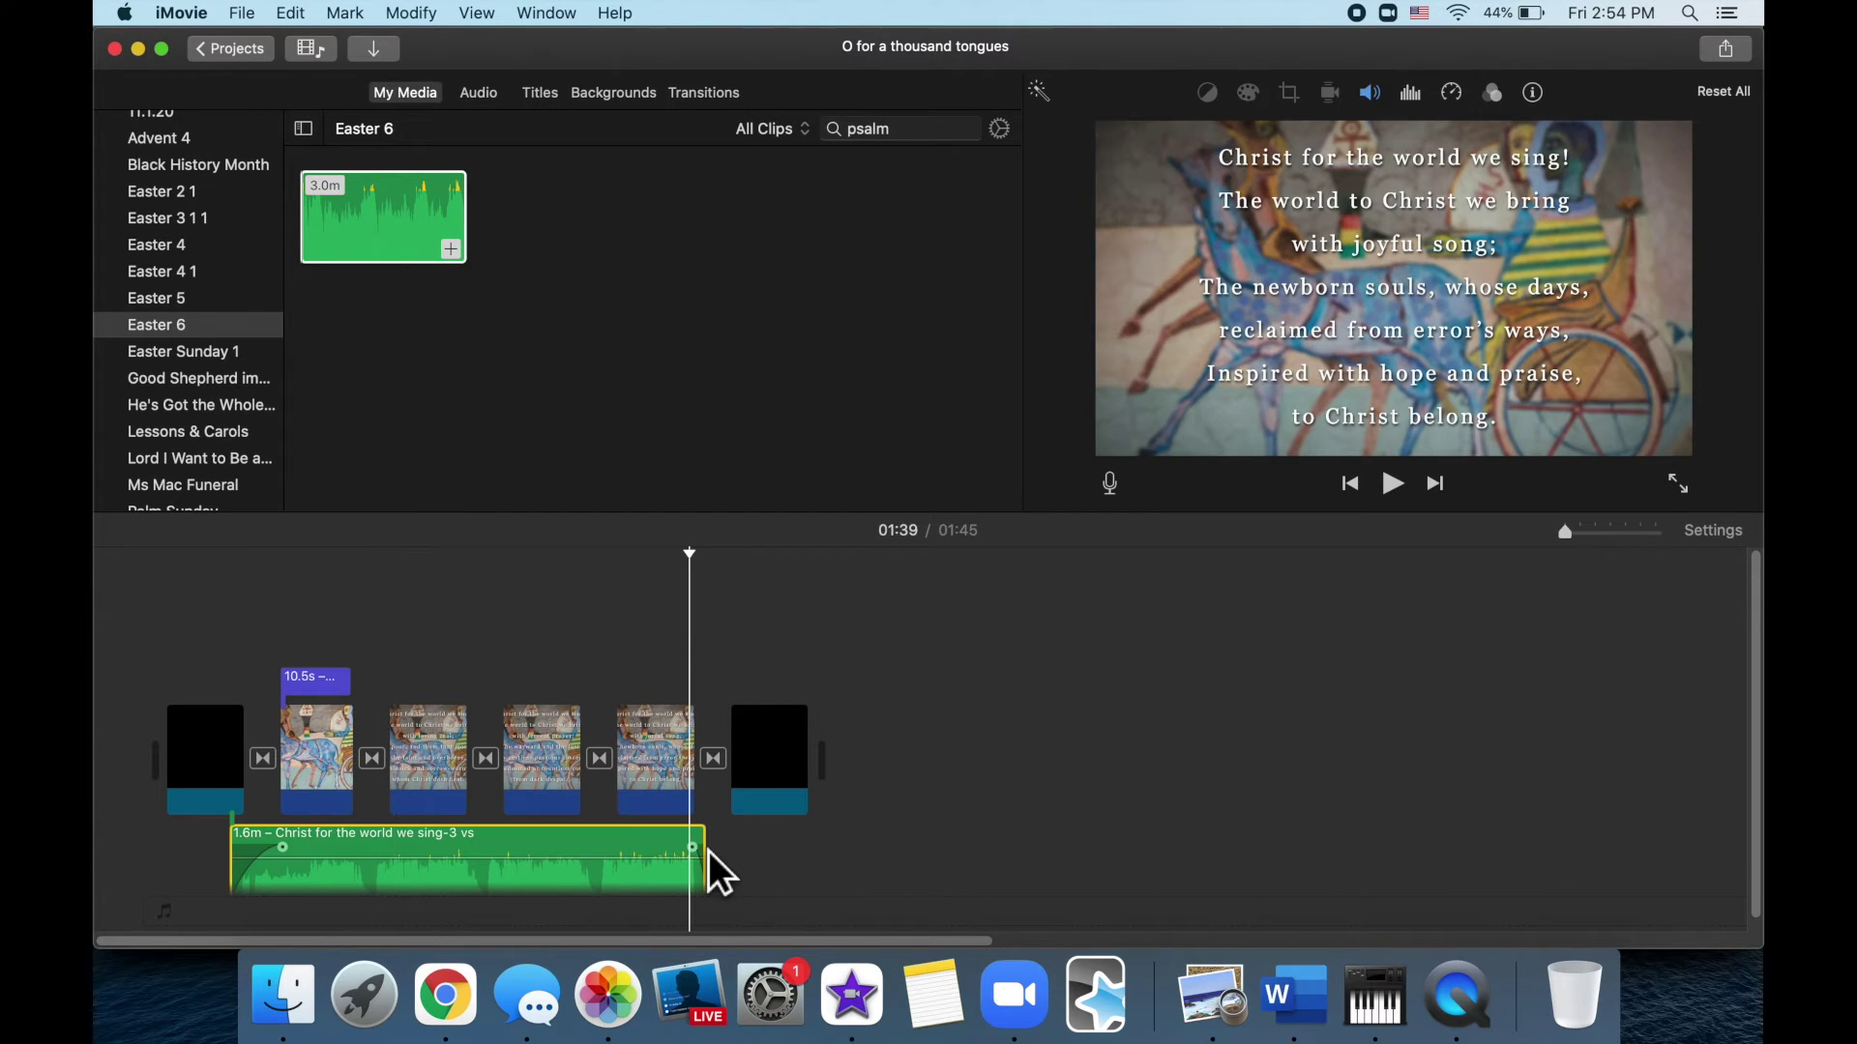
{"action": "key", "text": "Delete"}
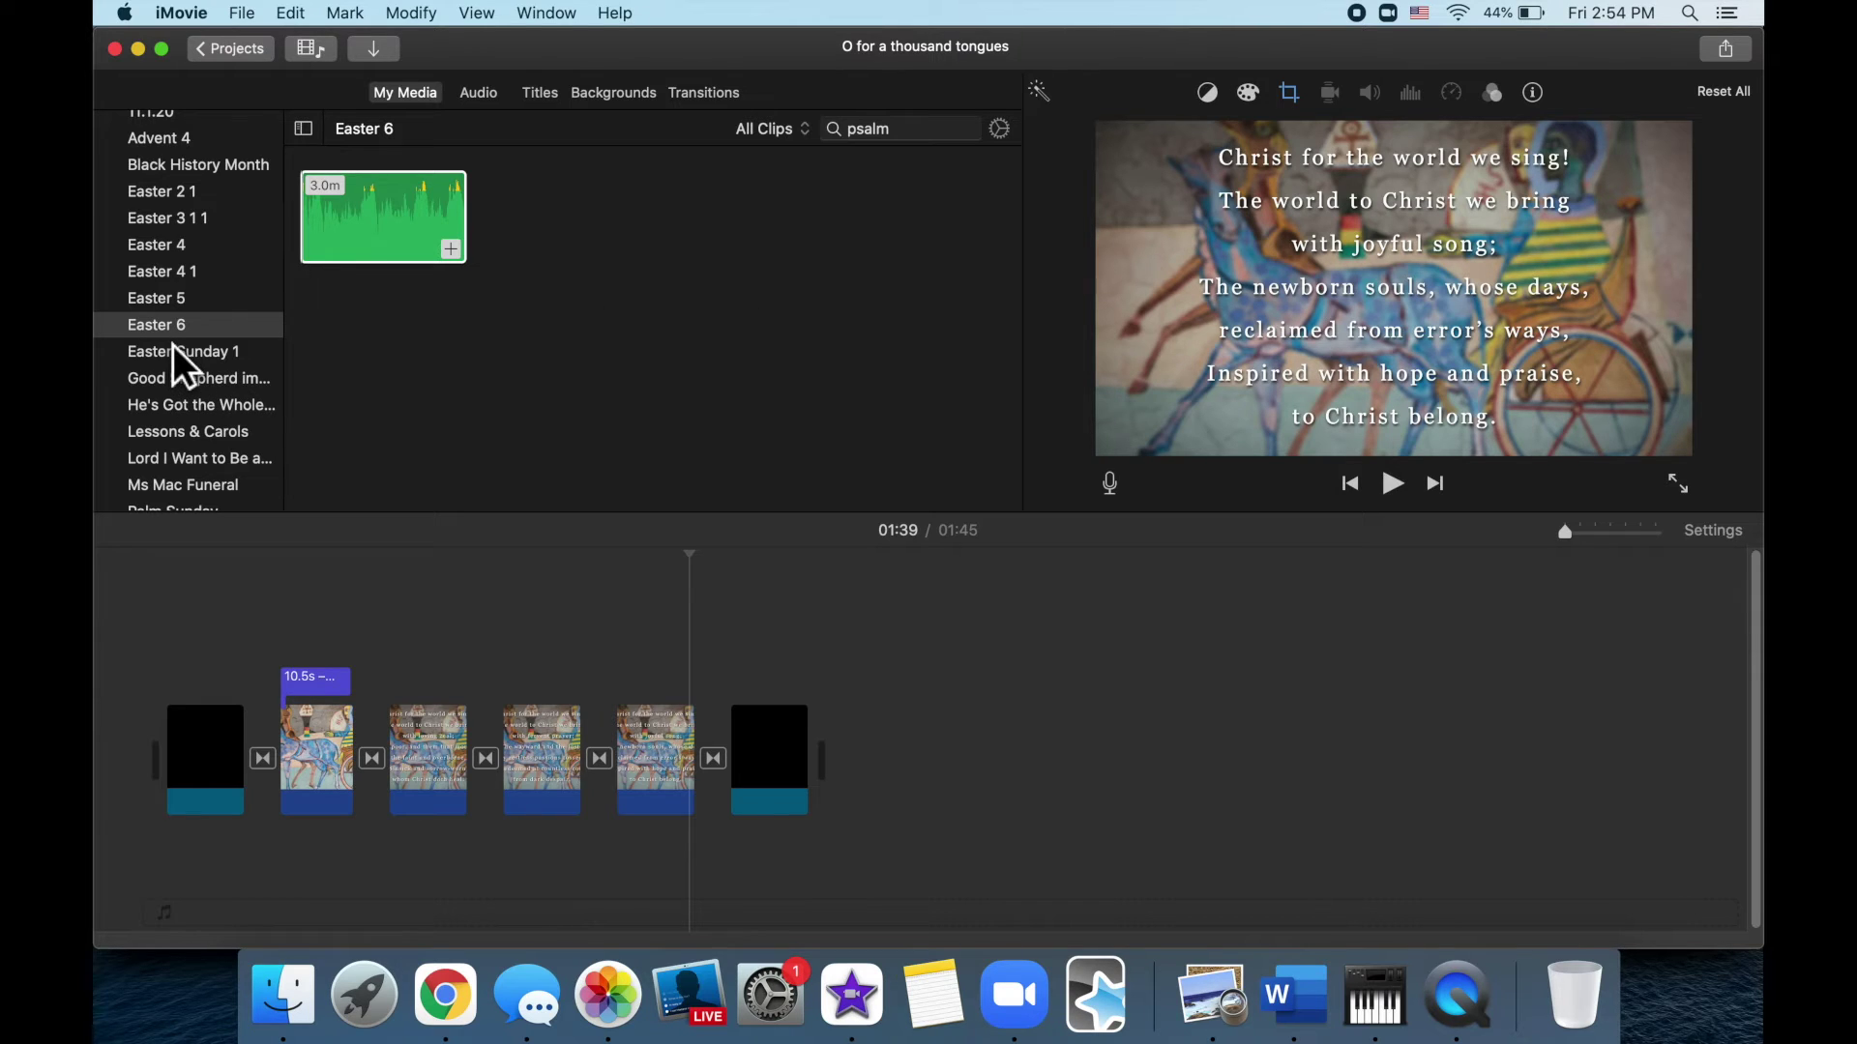
{"action": "left_click", "coordinate": [891, 246]}
{"action": "left_click", "coordinate": [933, 134]}
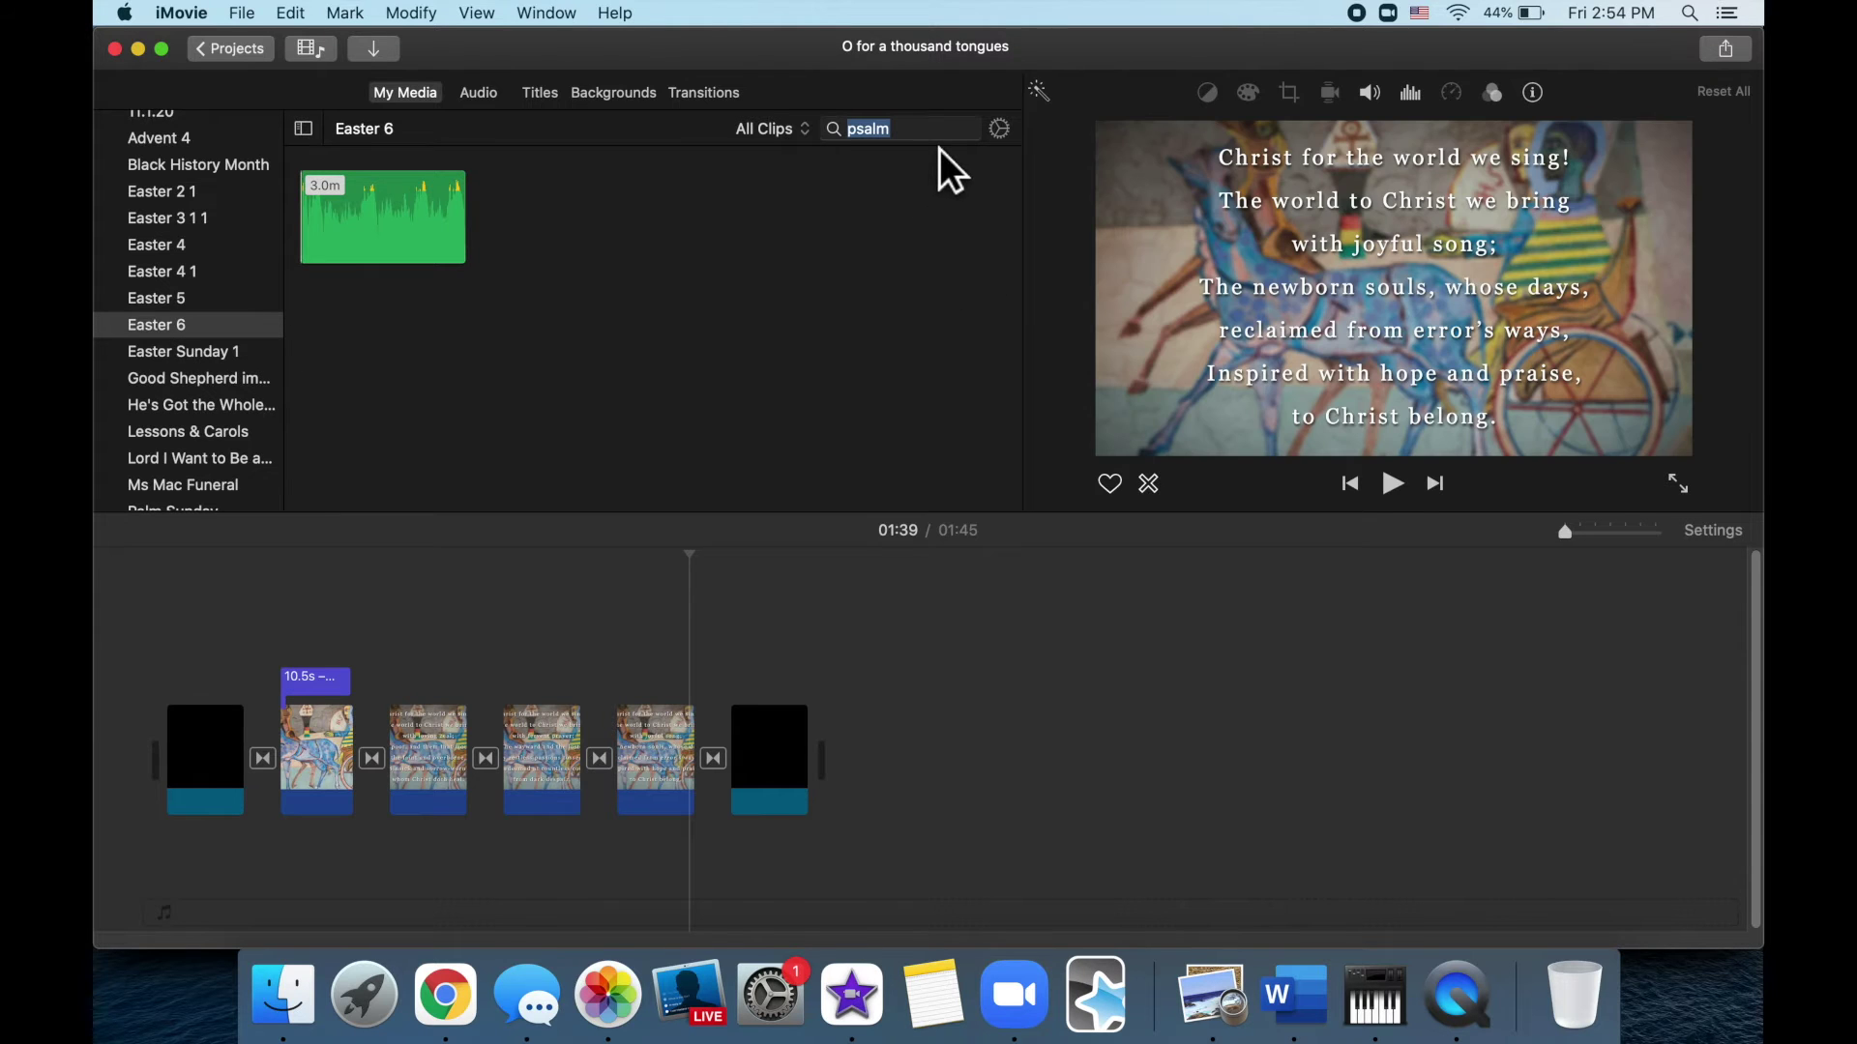
Clear the psalm search so all Easter 6 clips are listed
{"action": "left_click", "coordinate": [949, 132]}
{"action": "left_click", "coordinate": [968, 129]}
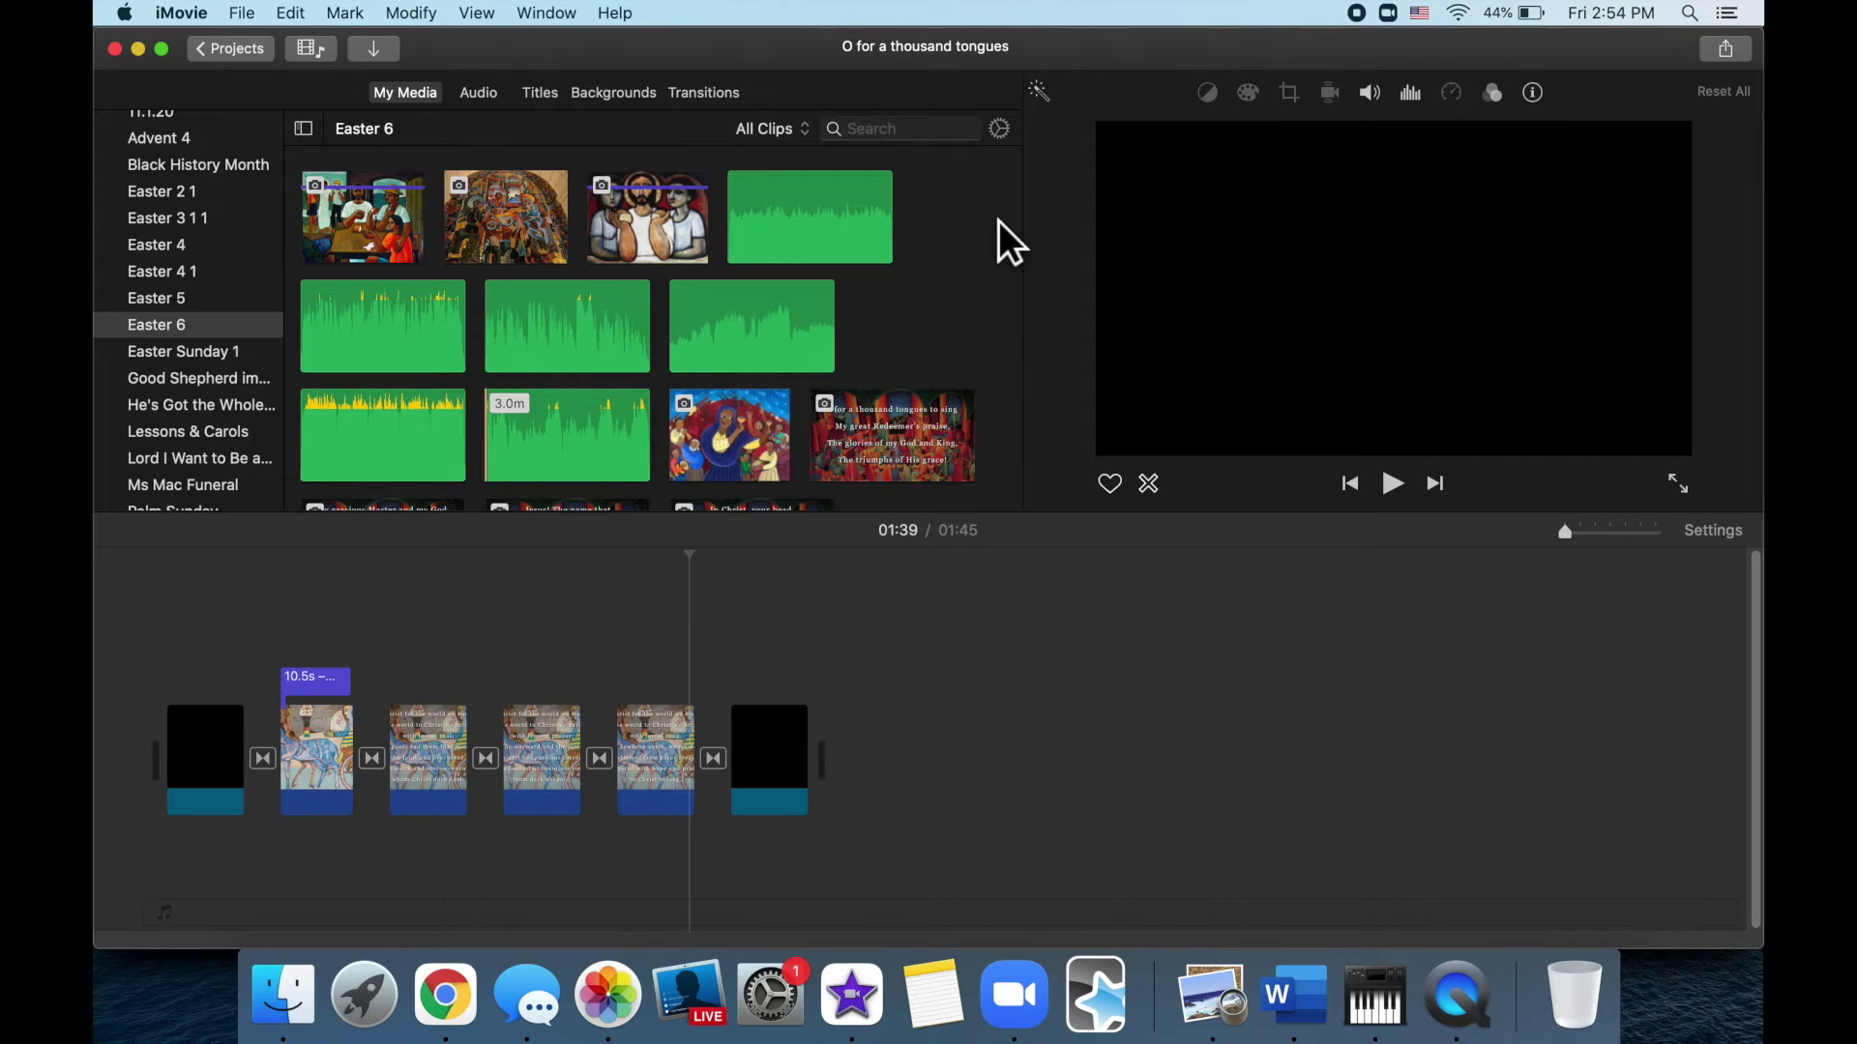
{"action": "scroll", "coordinate": [998, 221], "scroll_direction": "down", "scroll_amount": 10}
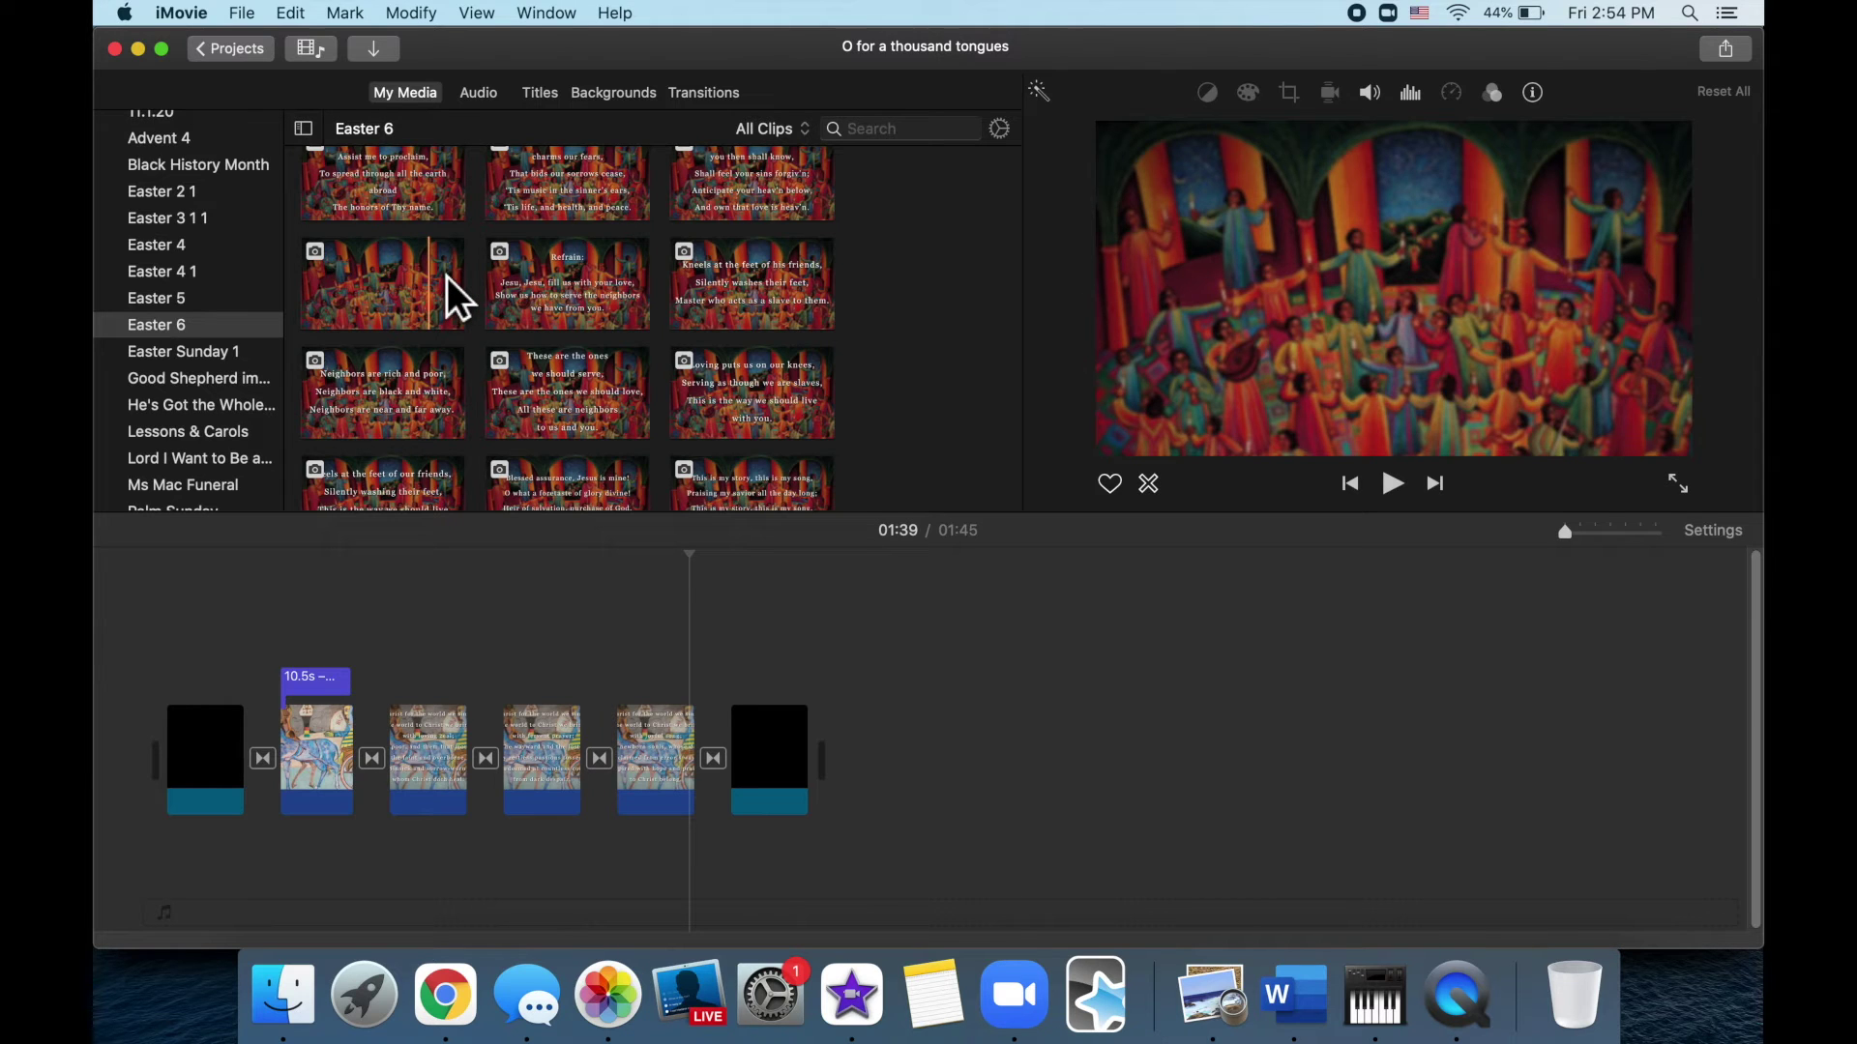
Replace the first lyric slide's picture with the red painting, then undo the replacement
{"action": "left_click", "coordinate": [447, 276]}
{"action": "left_click_drag", "start_coordinate": [447, 277], "coordinate": [325, 732]}
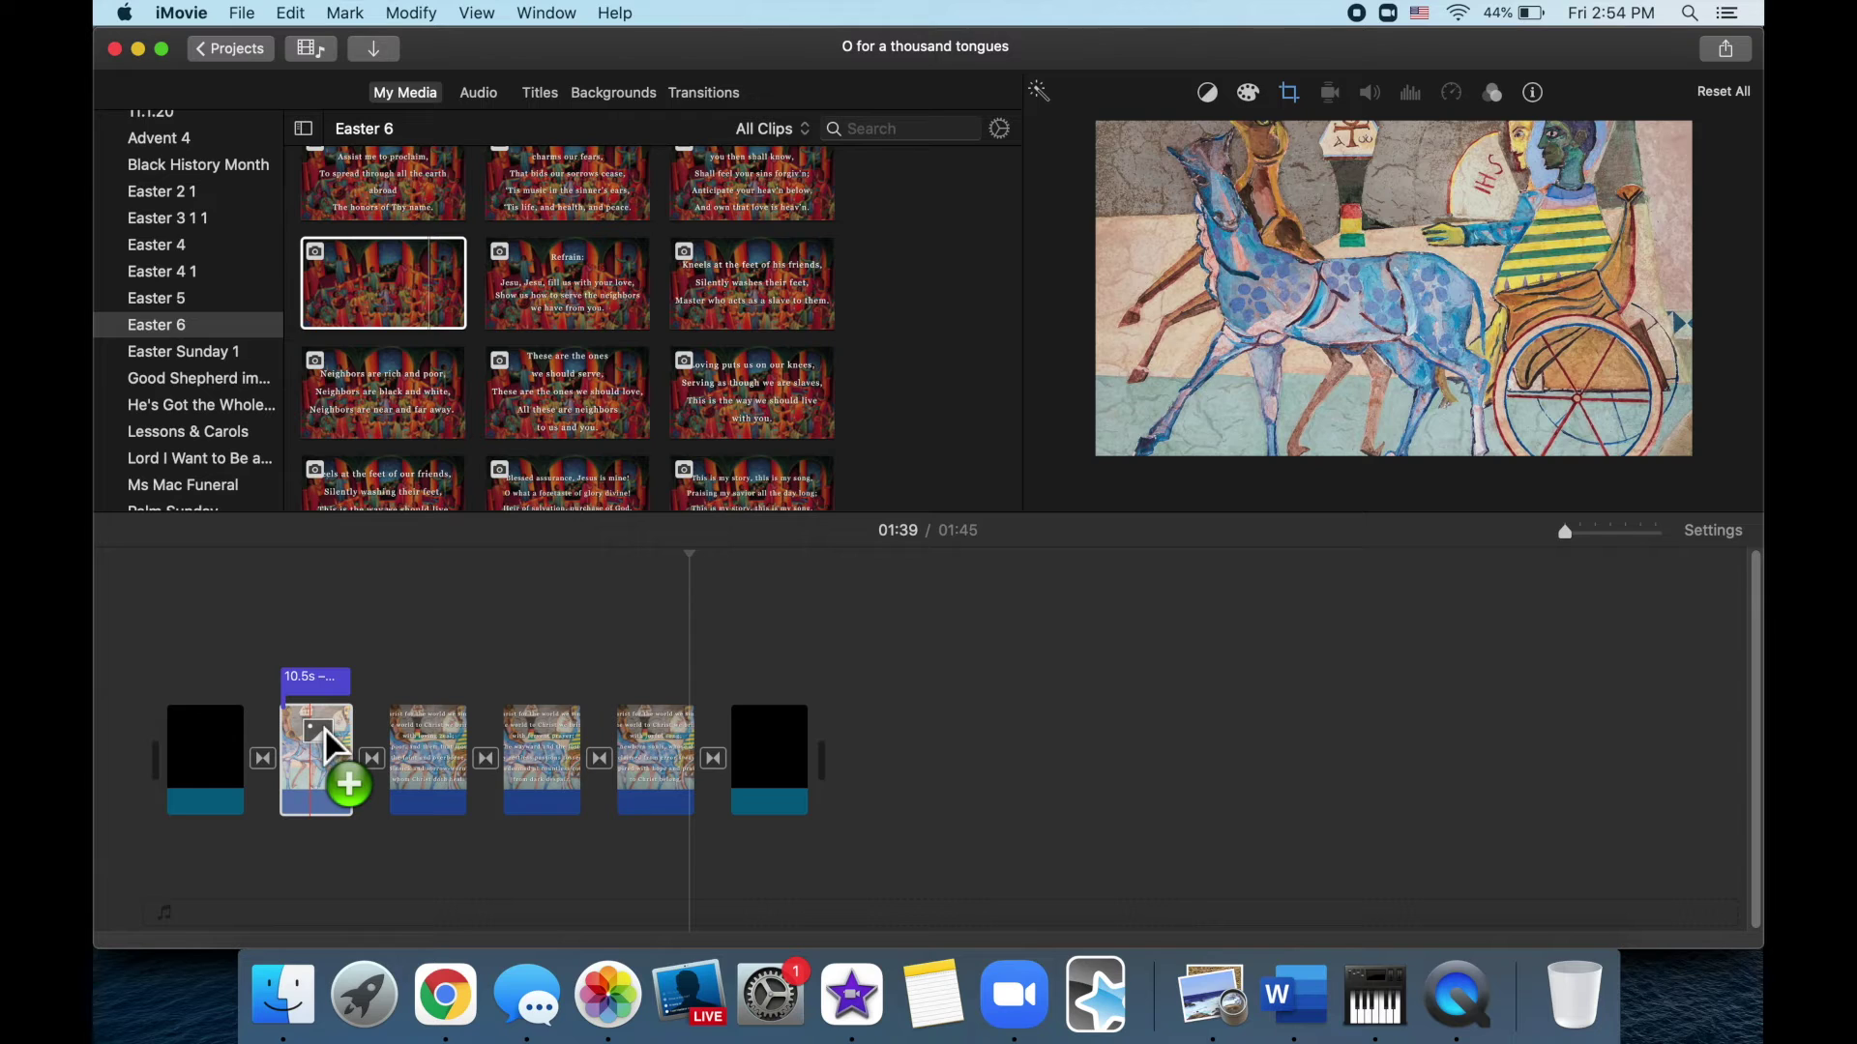
{"action": "left_click_drag", "start_coordinate": [325, 729], "coordinate": [320, 732]}
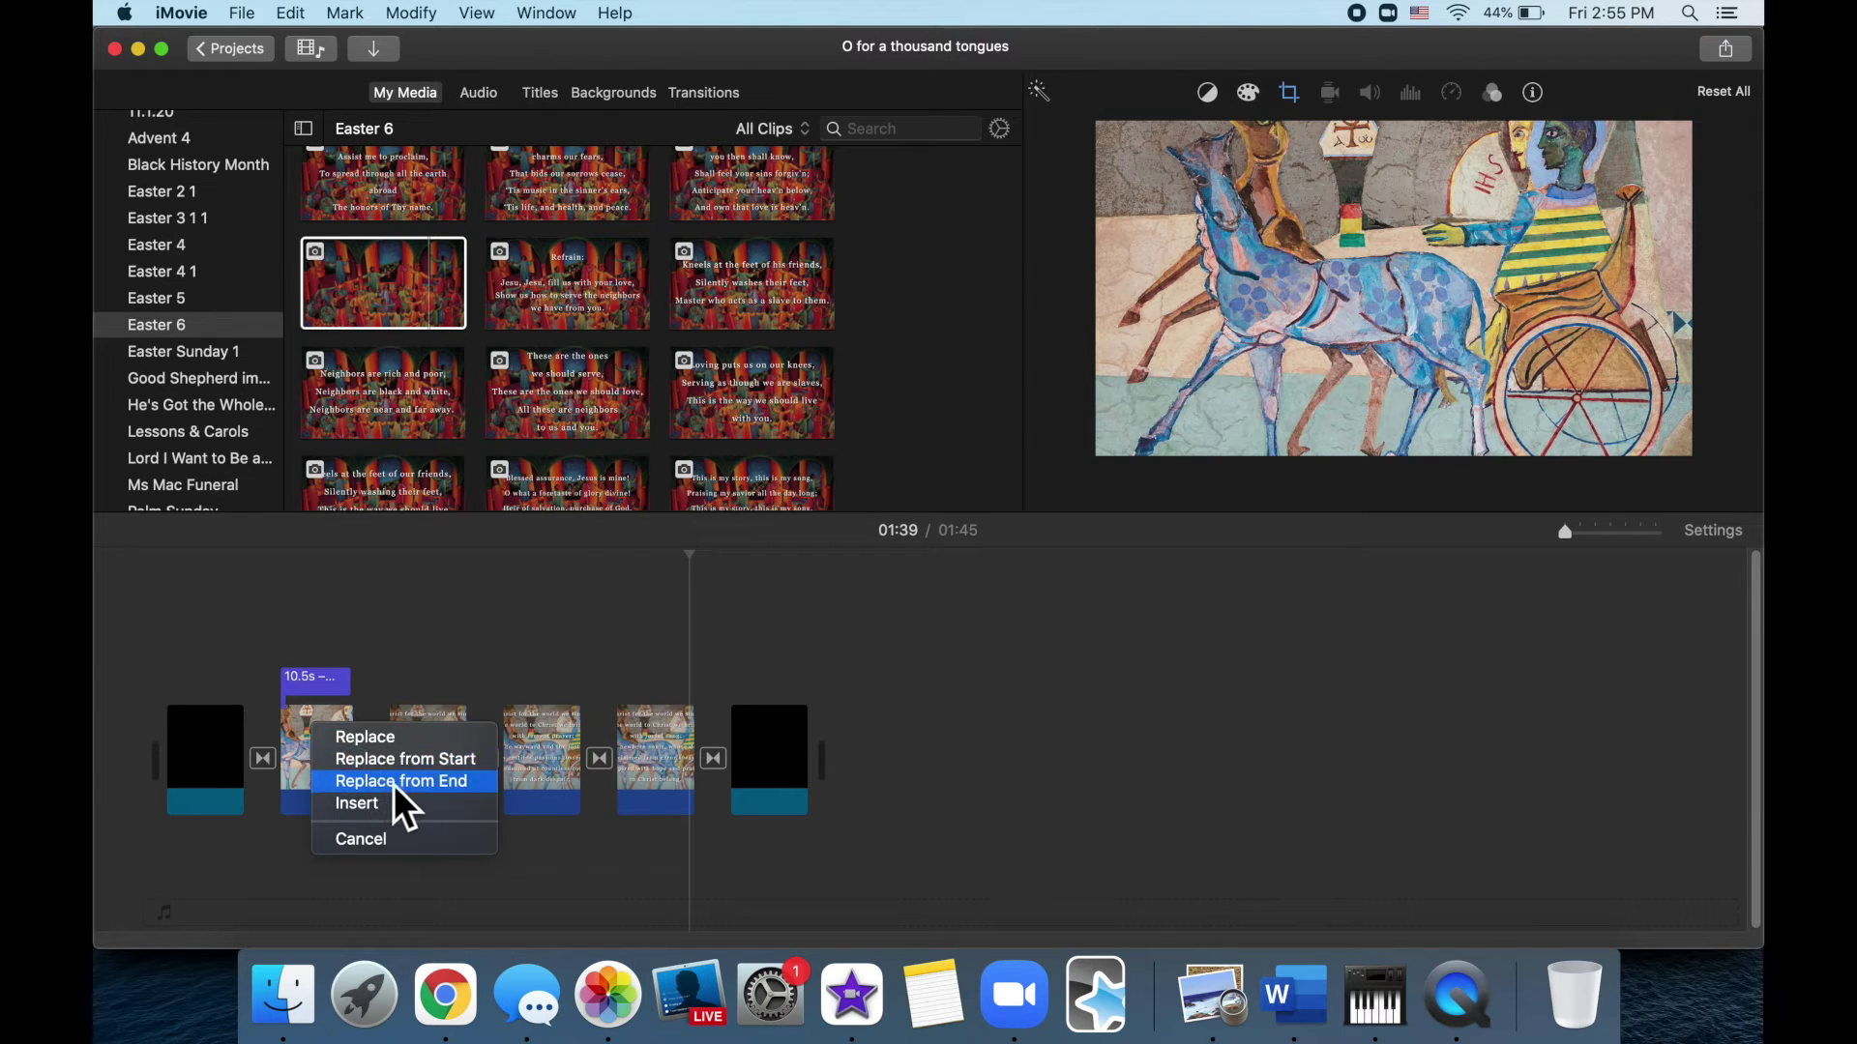
{"action": "left_click", "coordinate": [420, 741]}
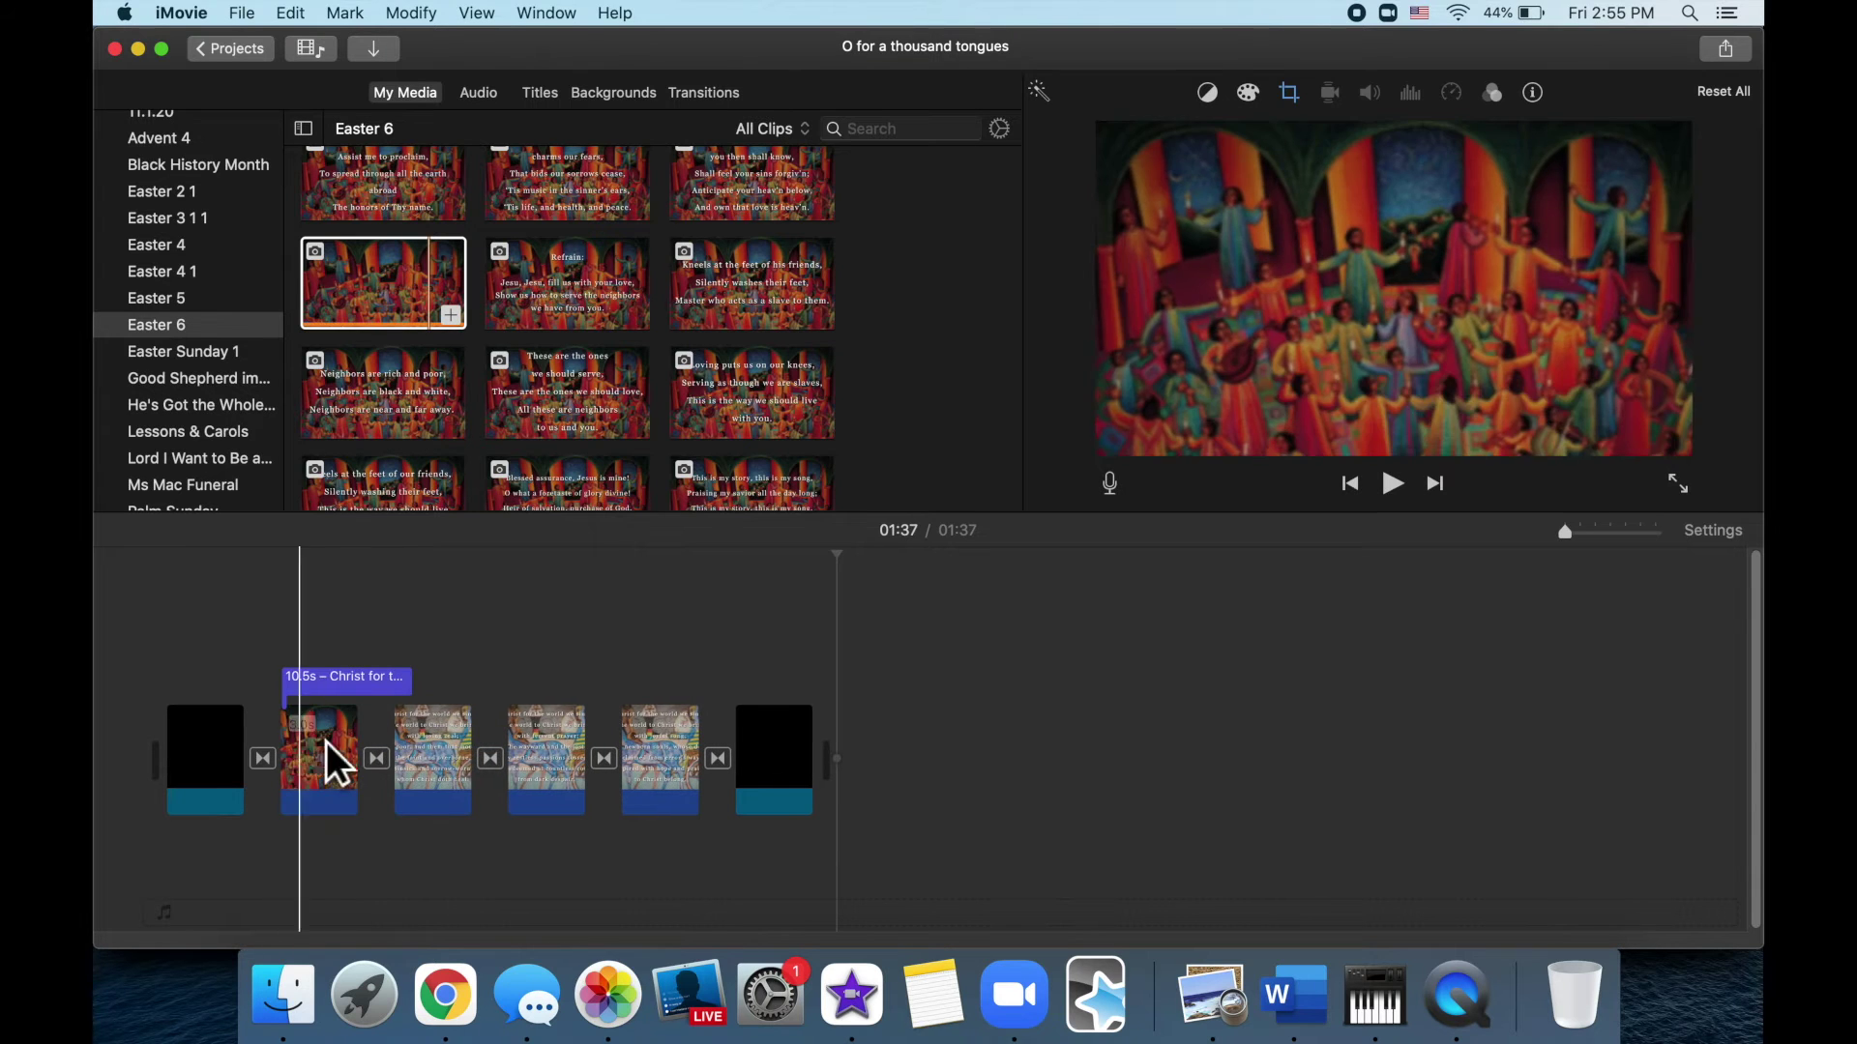
{"action": "left_click", "coordinate": [340, 752]}
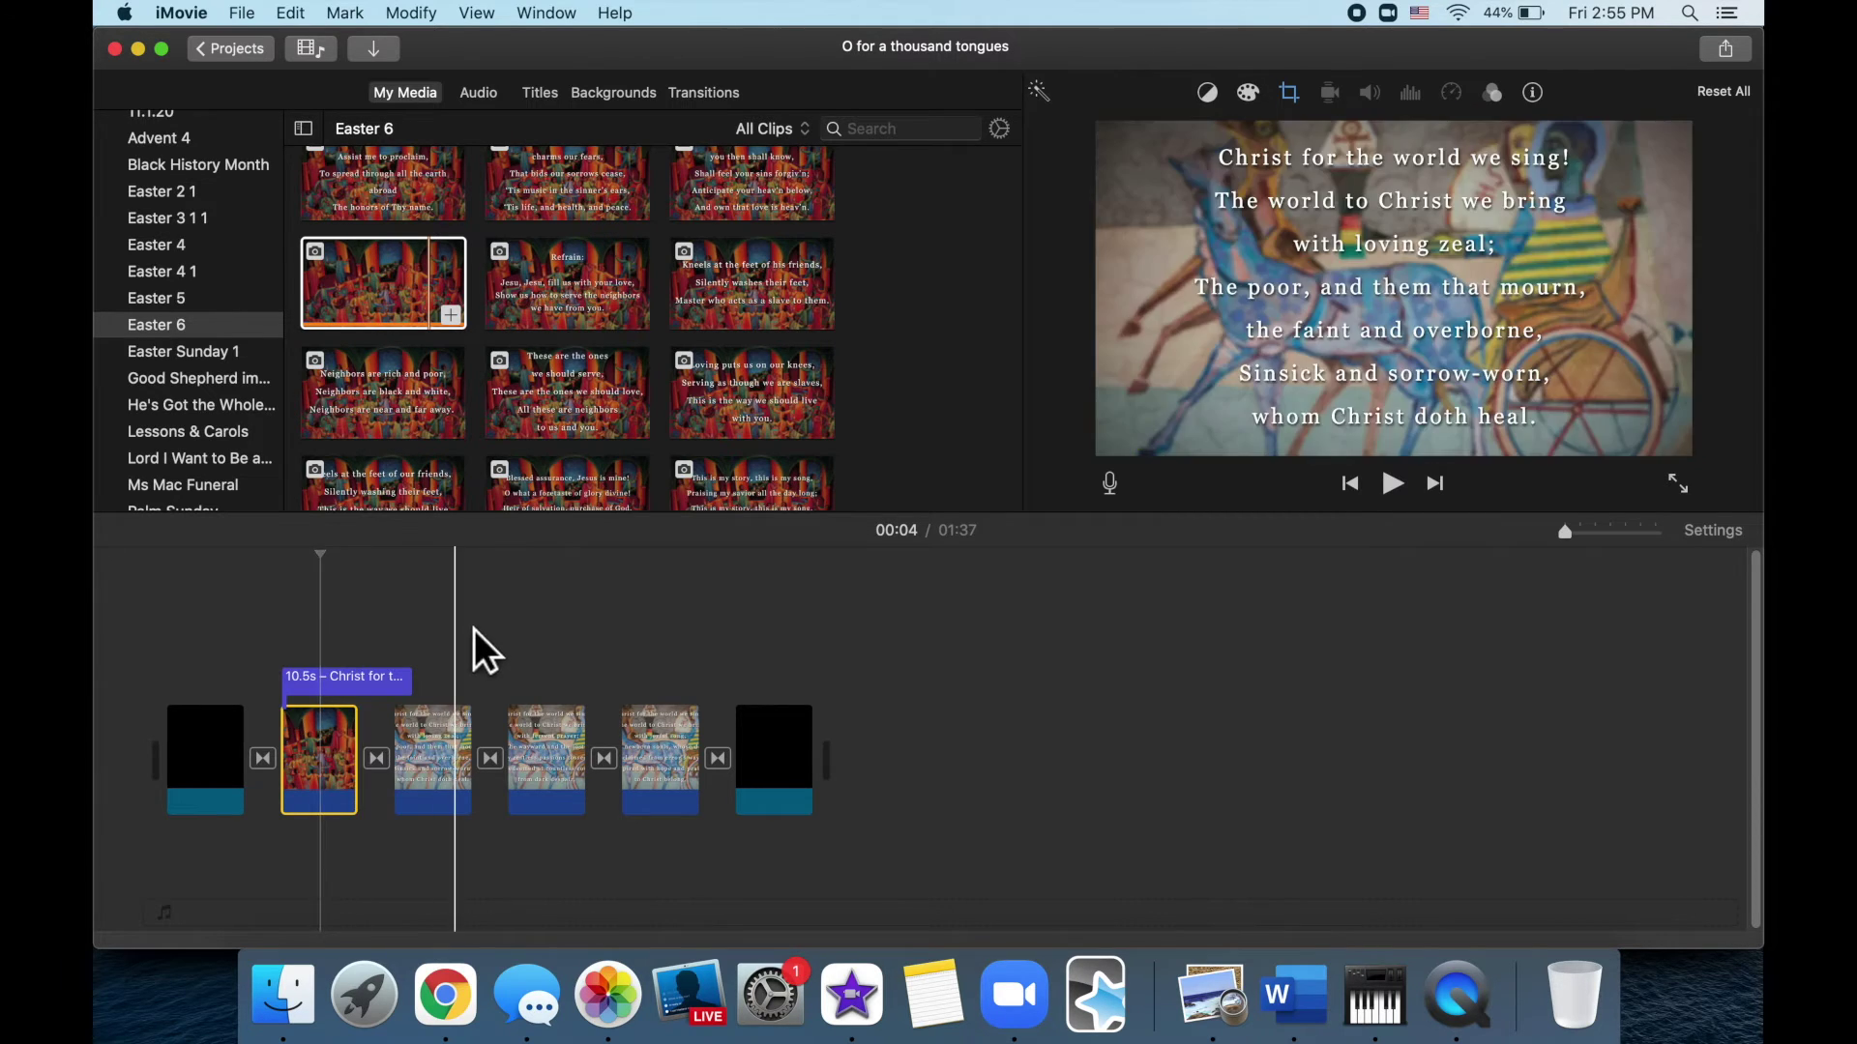
{"action": "key", "text": "super+z"}
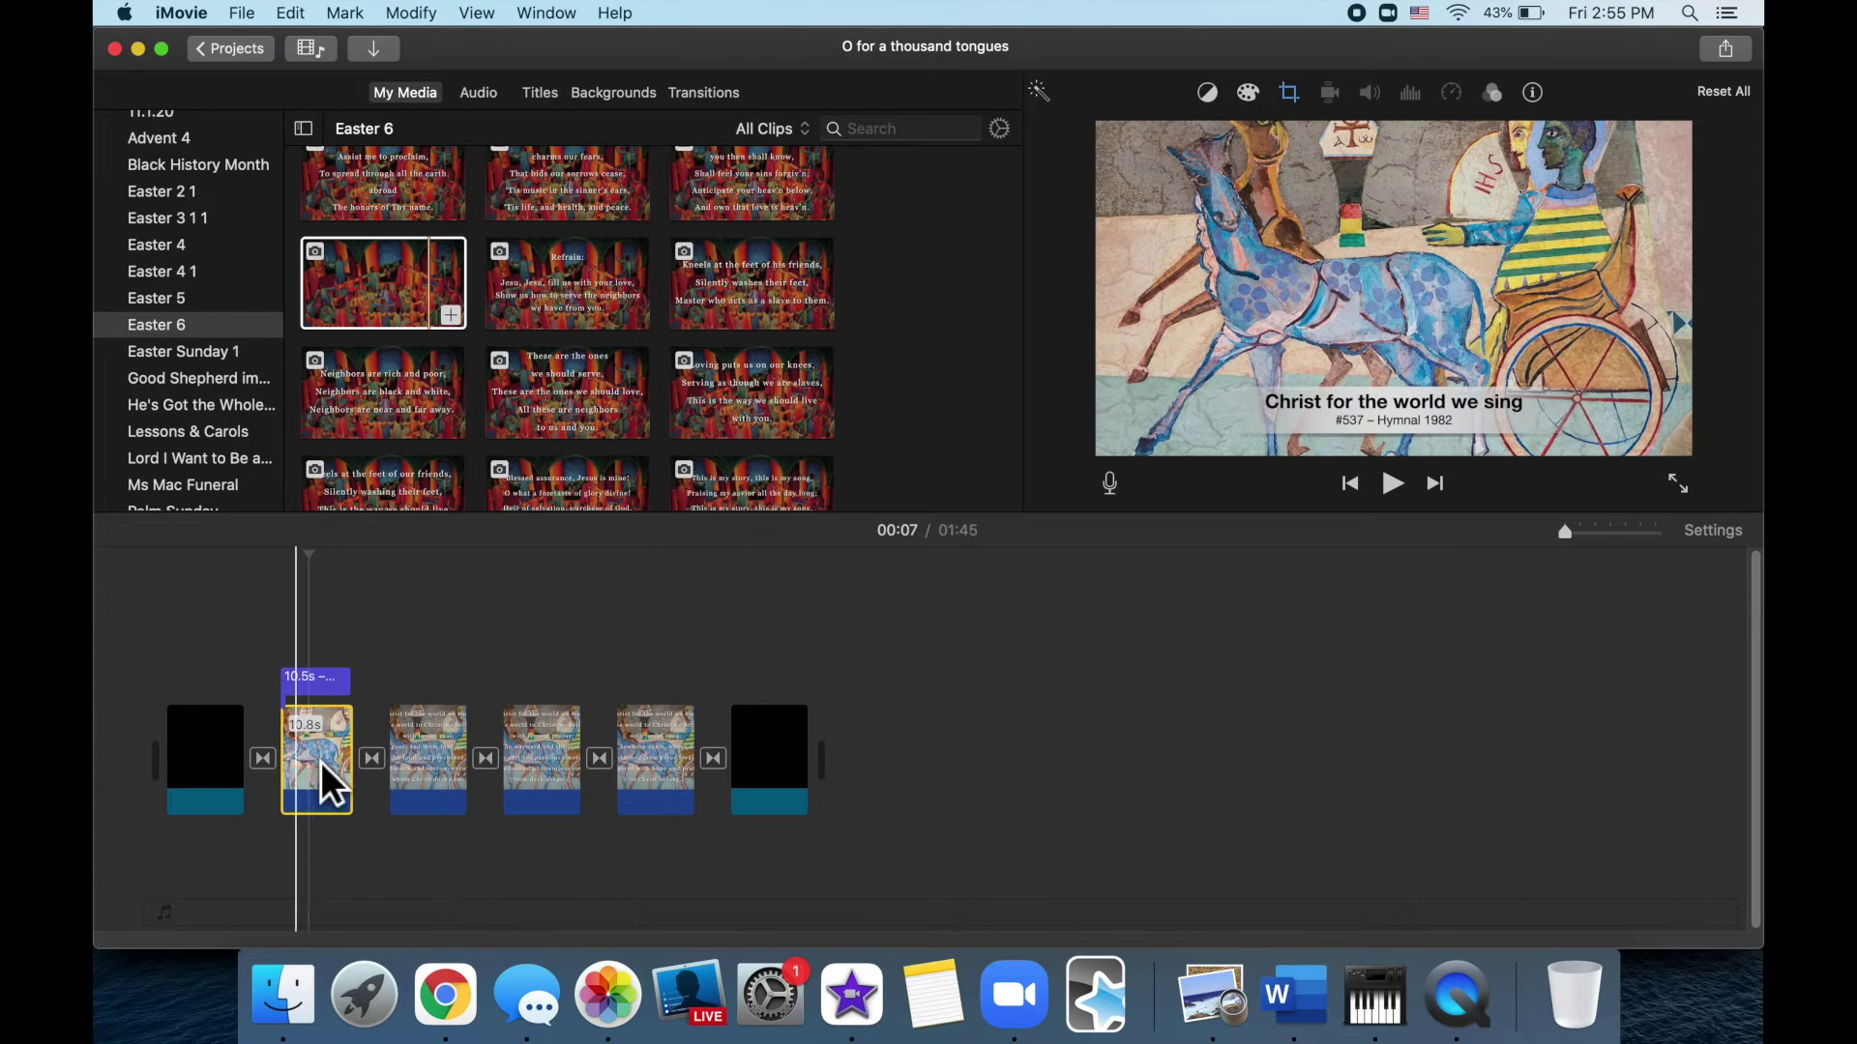
Replace the first slide's picture with the red dancing-figures painting, aligned from its start
{"action": "left_click", "coordinate": [430, 307]}
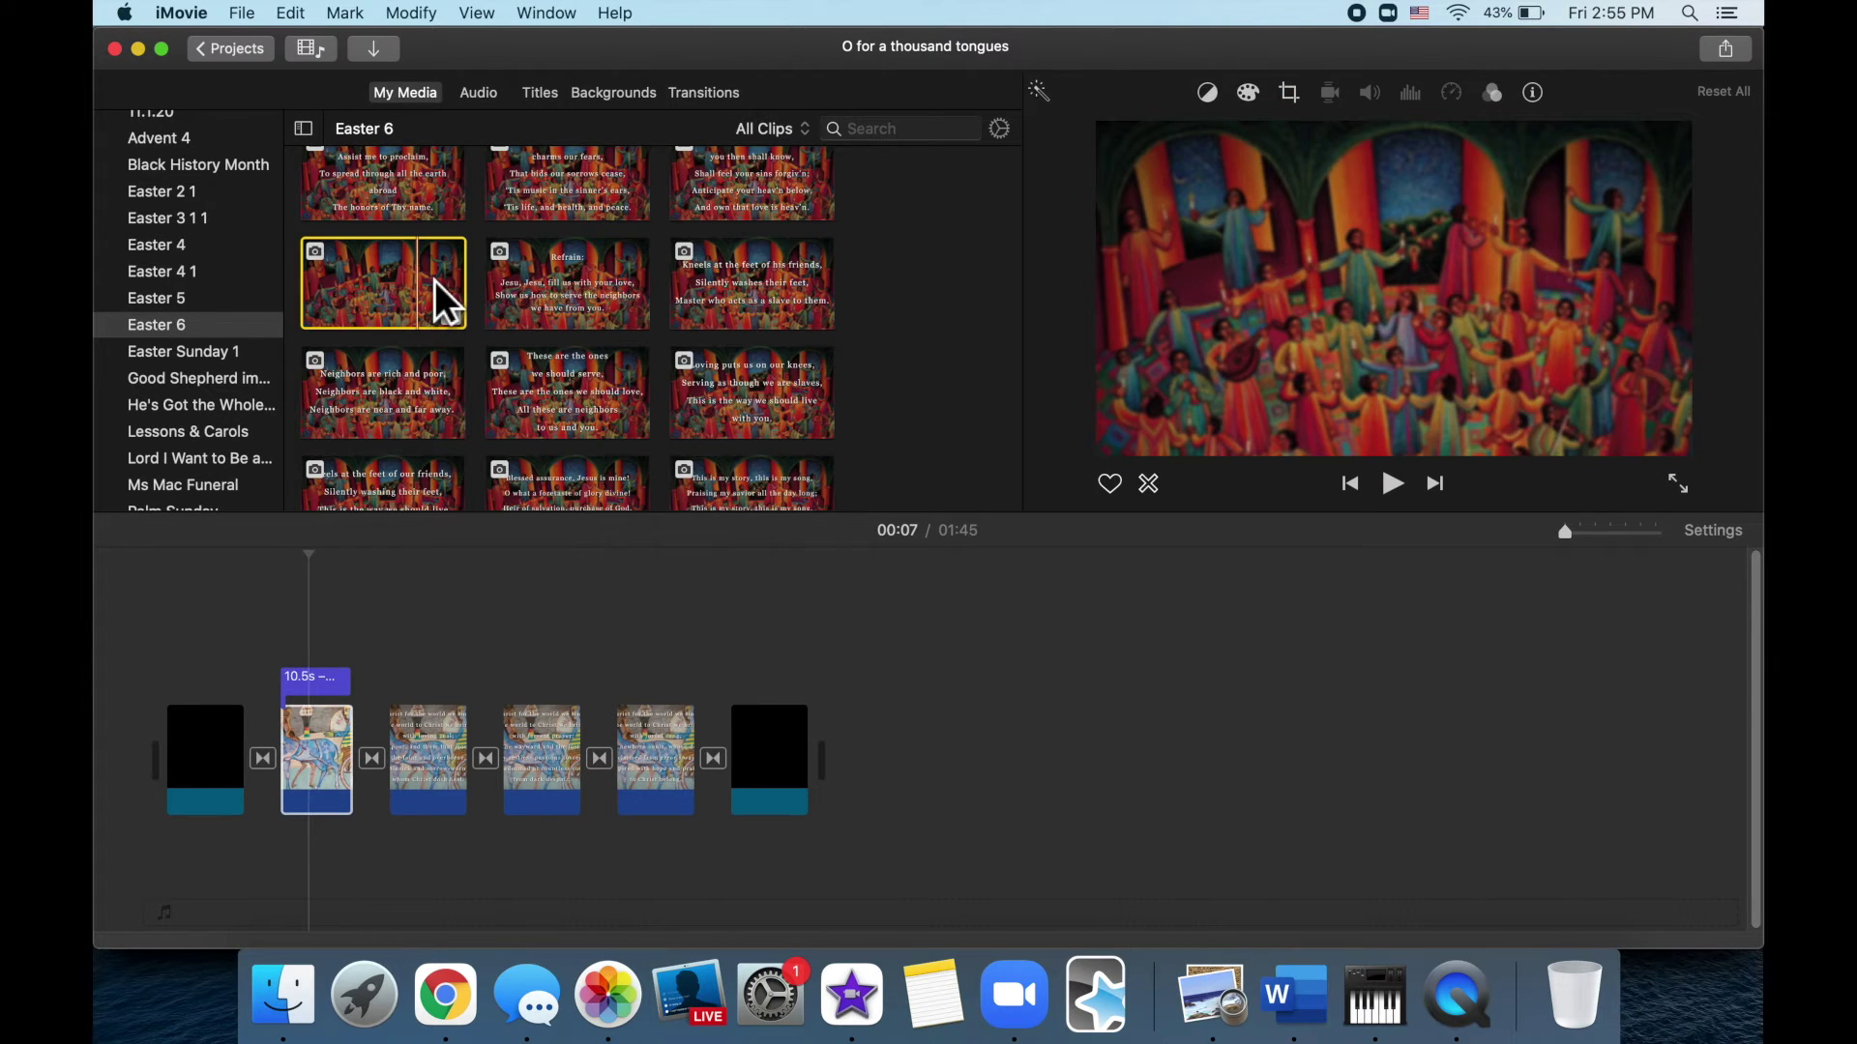
{"action": "left_click_drag", "start_coordinate": [433, 280], "coordinate": [325, 738]}
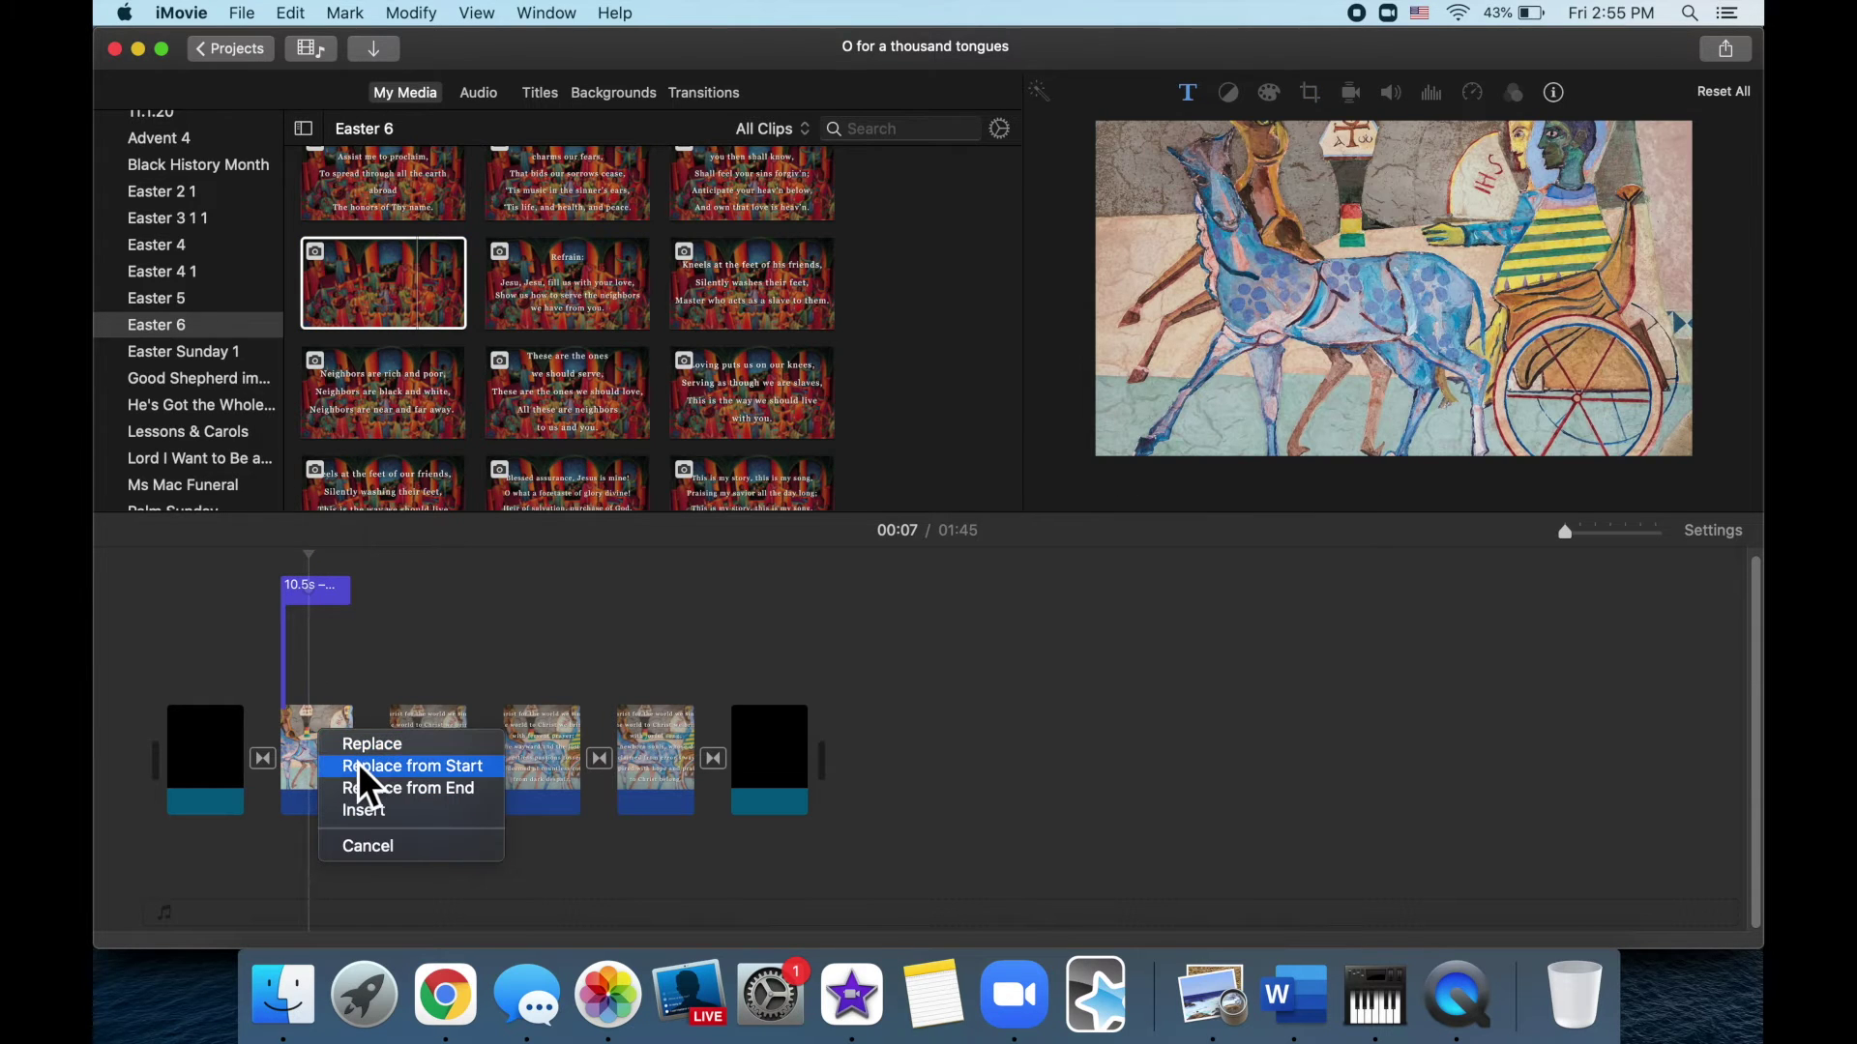
{"action": "left_click", "coordinate": [360, 768]}
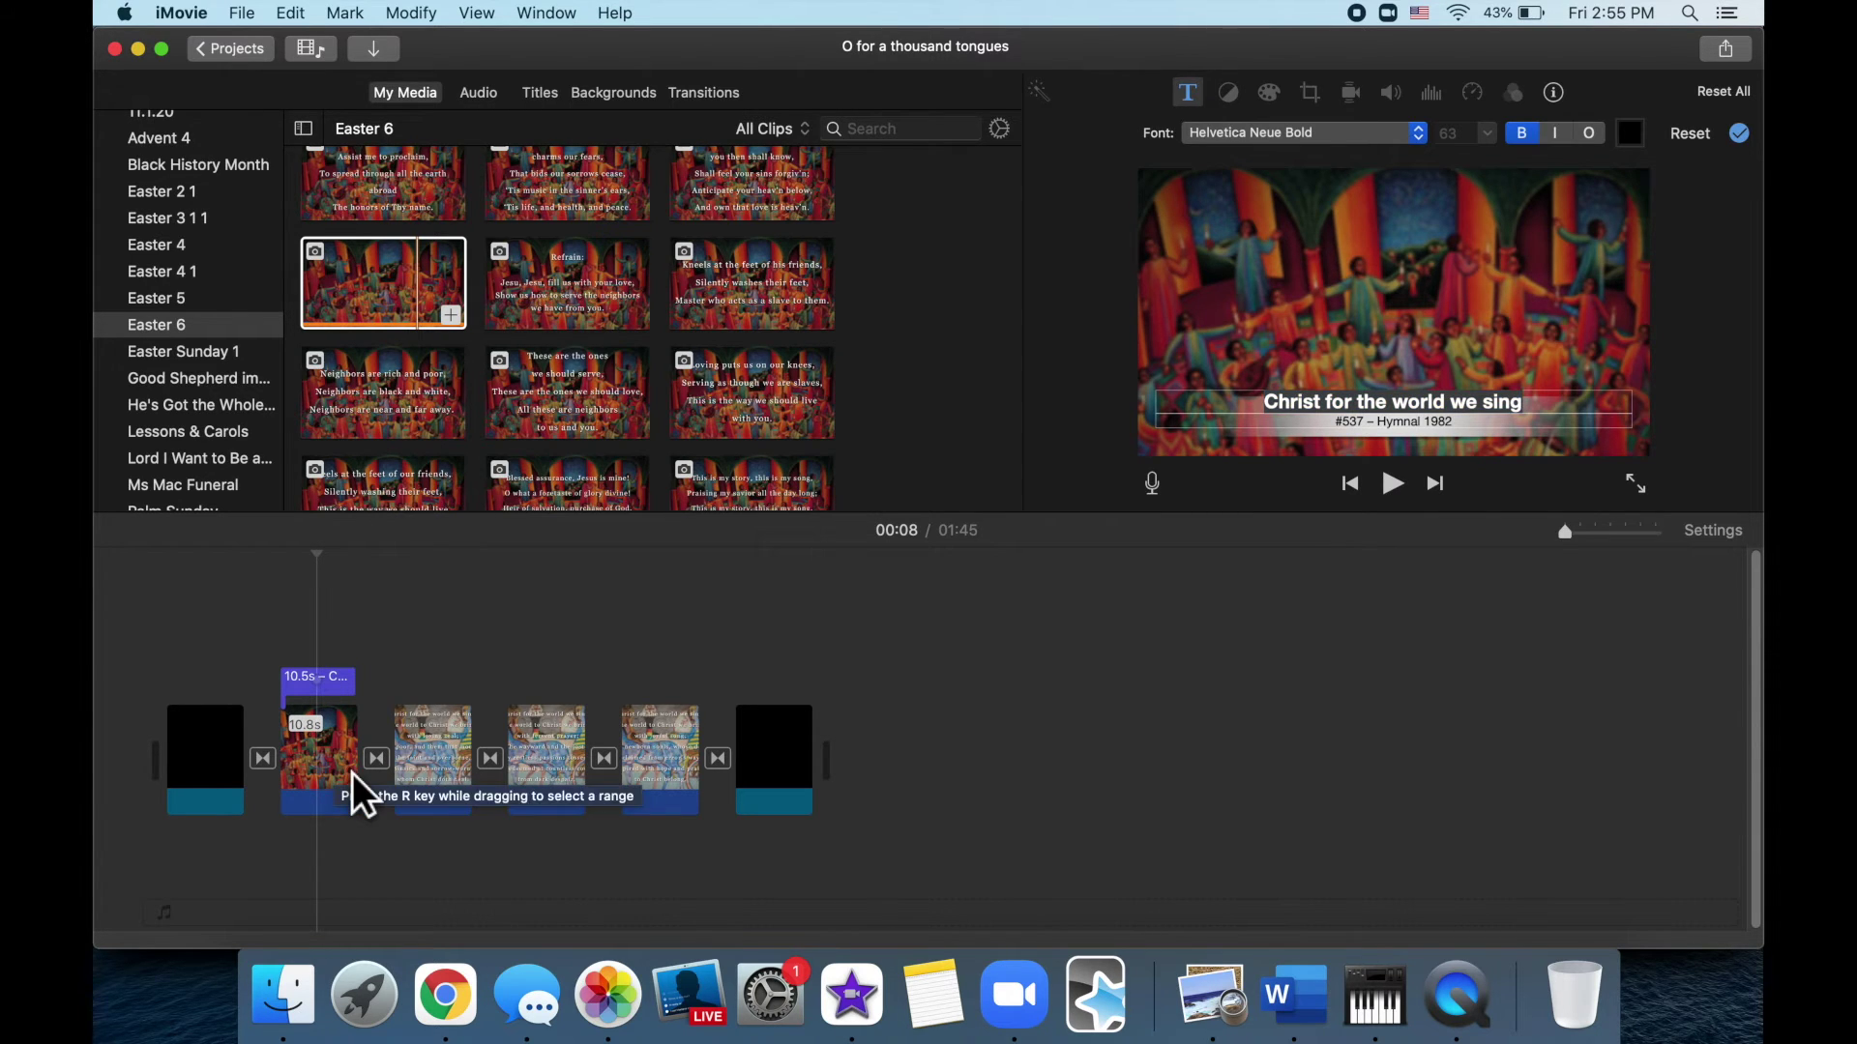
Frame the first slide's painting to fill the screen without panning, then preview the second slide
{"action": "left_click", "coordinate": [351, 764]}
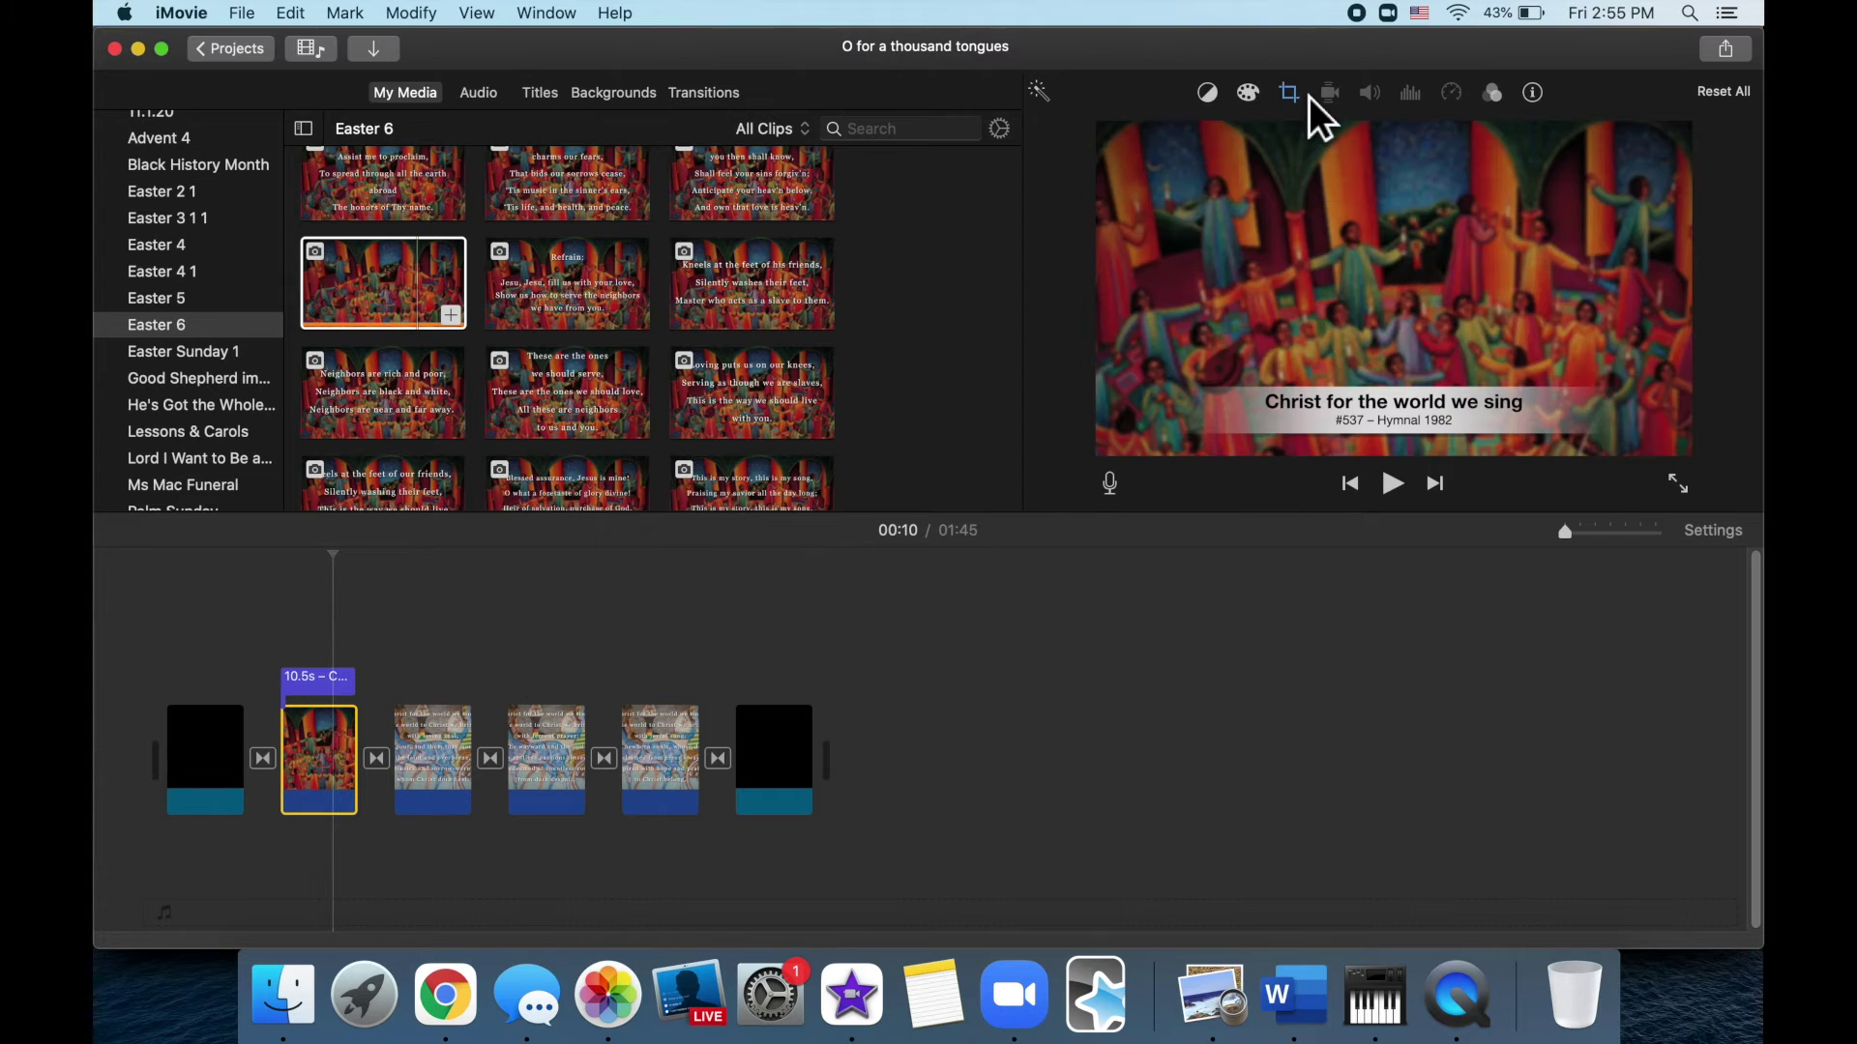
{"action": "left_click", "coordinate": [1308, 96]}
{"action": "left_click", "coordinate": [1311, 145]}
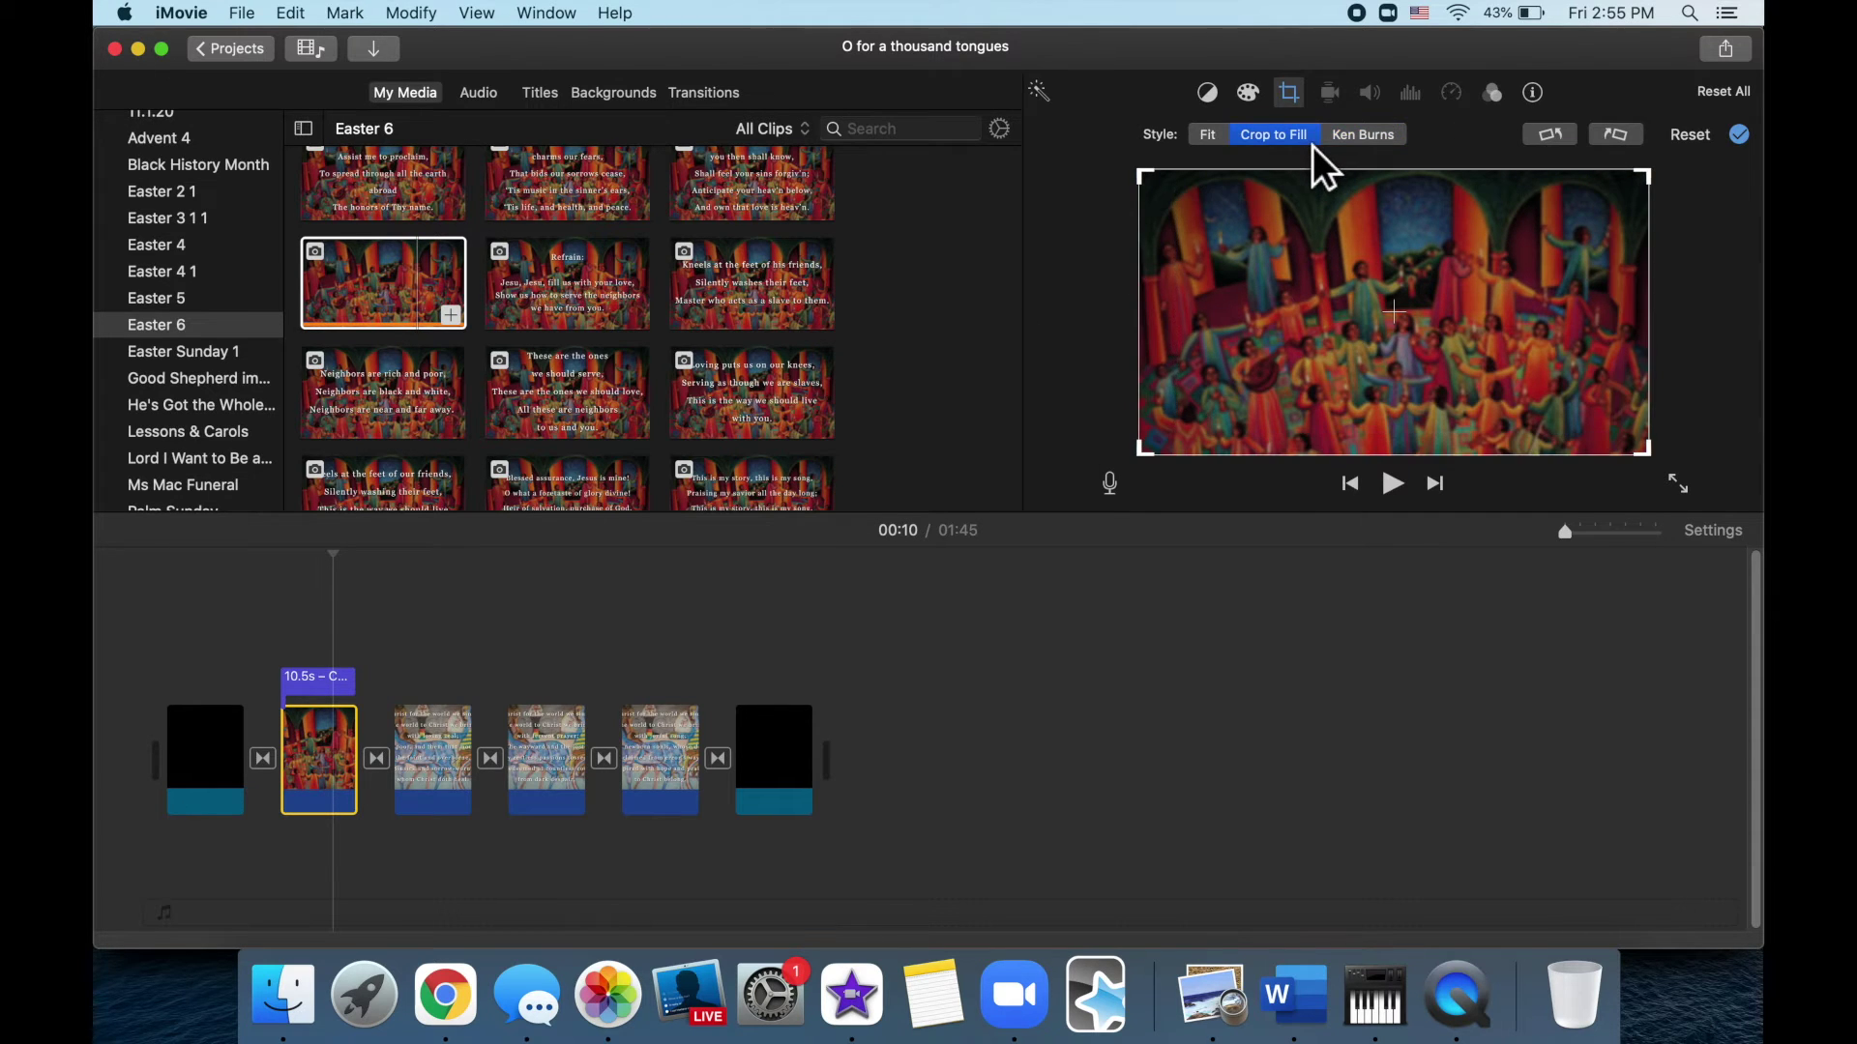
{"action": "left_click", "coordinate": [1030, 785]}
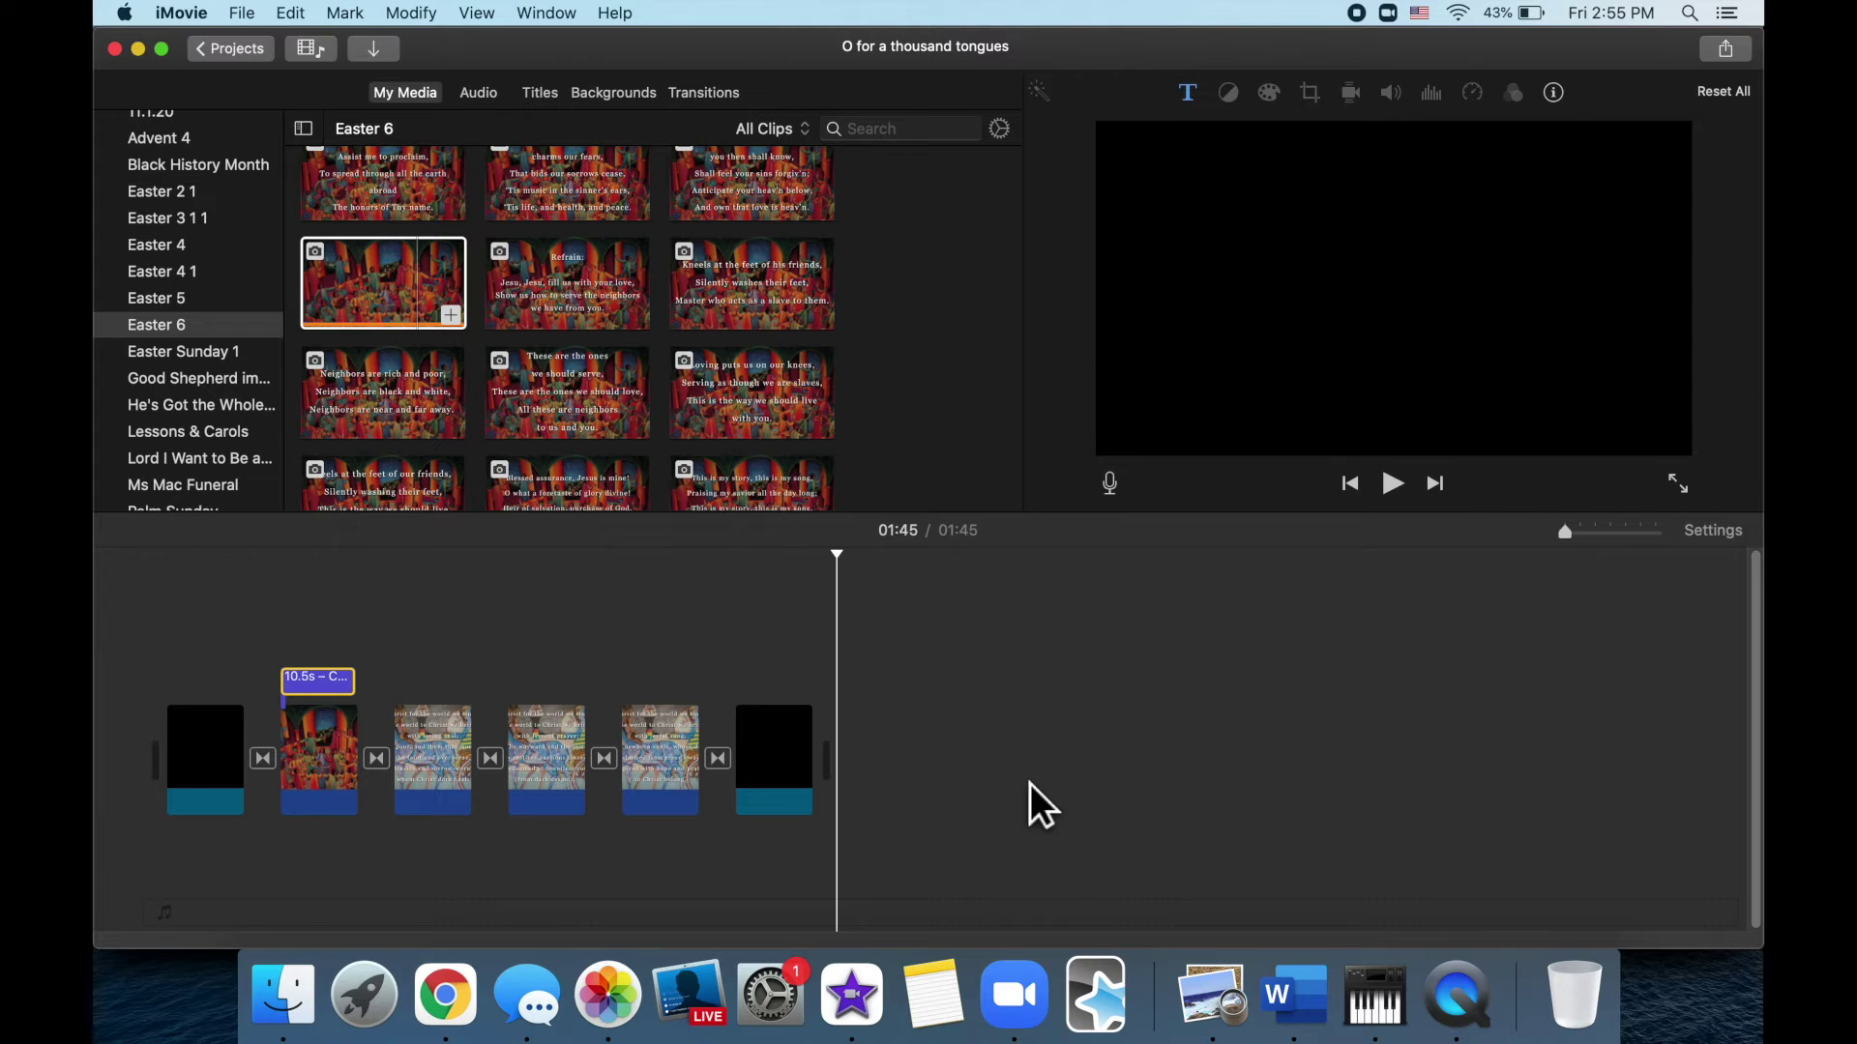
{"action": "left_click", "coordinate": [319, 693]}
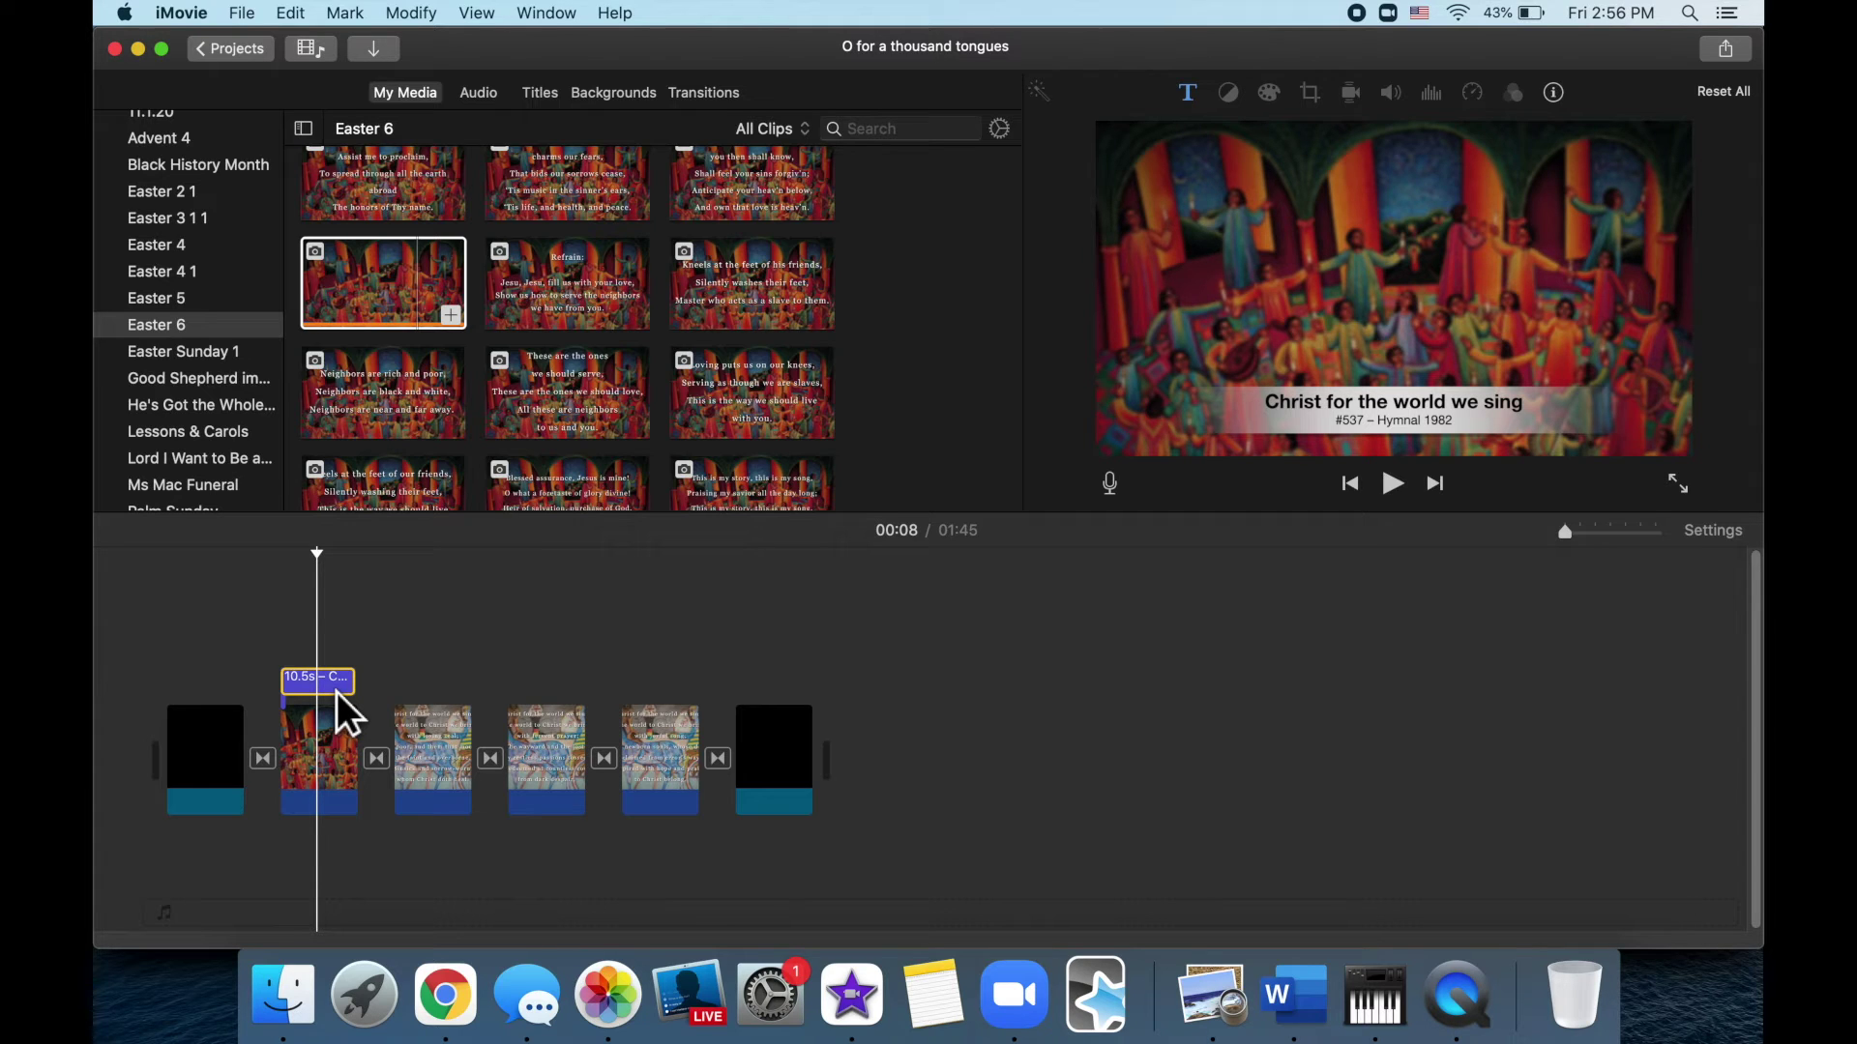
Retitle the opening slide 'O, for a thousand tongues to sing' with '#184 – African American Heritage Hymnal'
{"action": "double_click", "coordinate": [336, 693]}
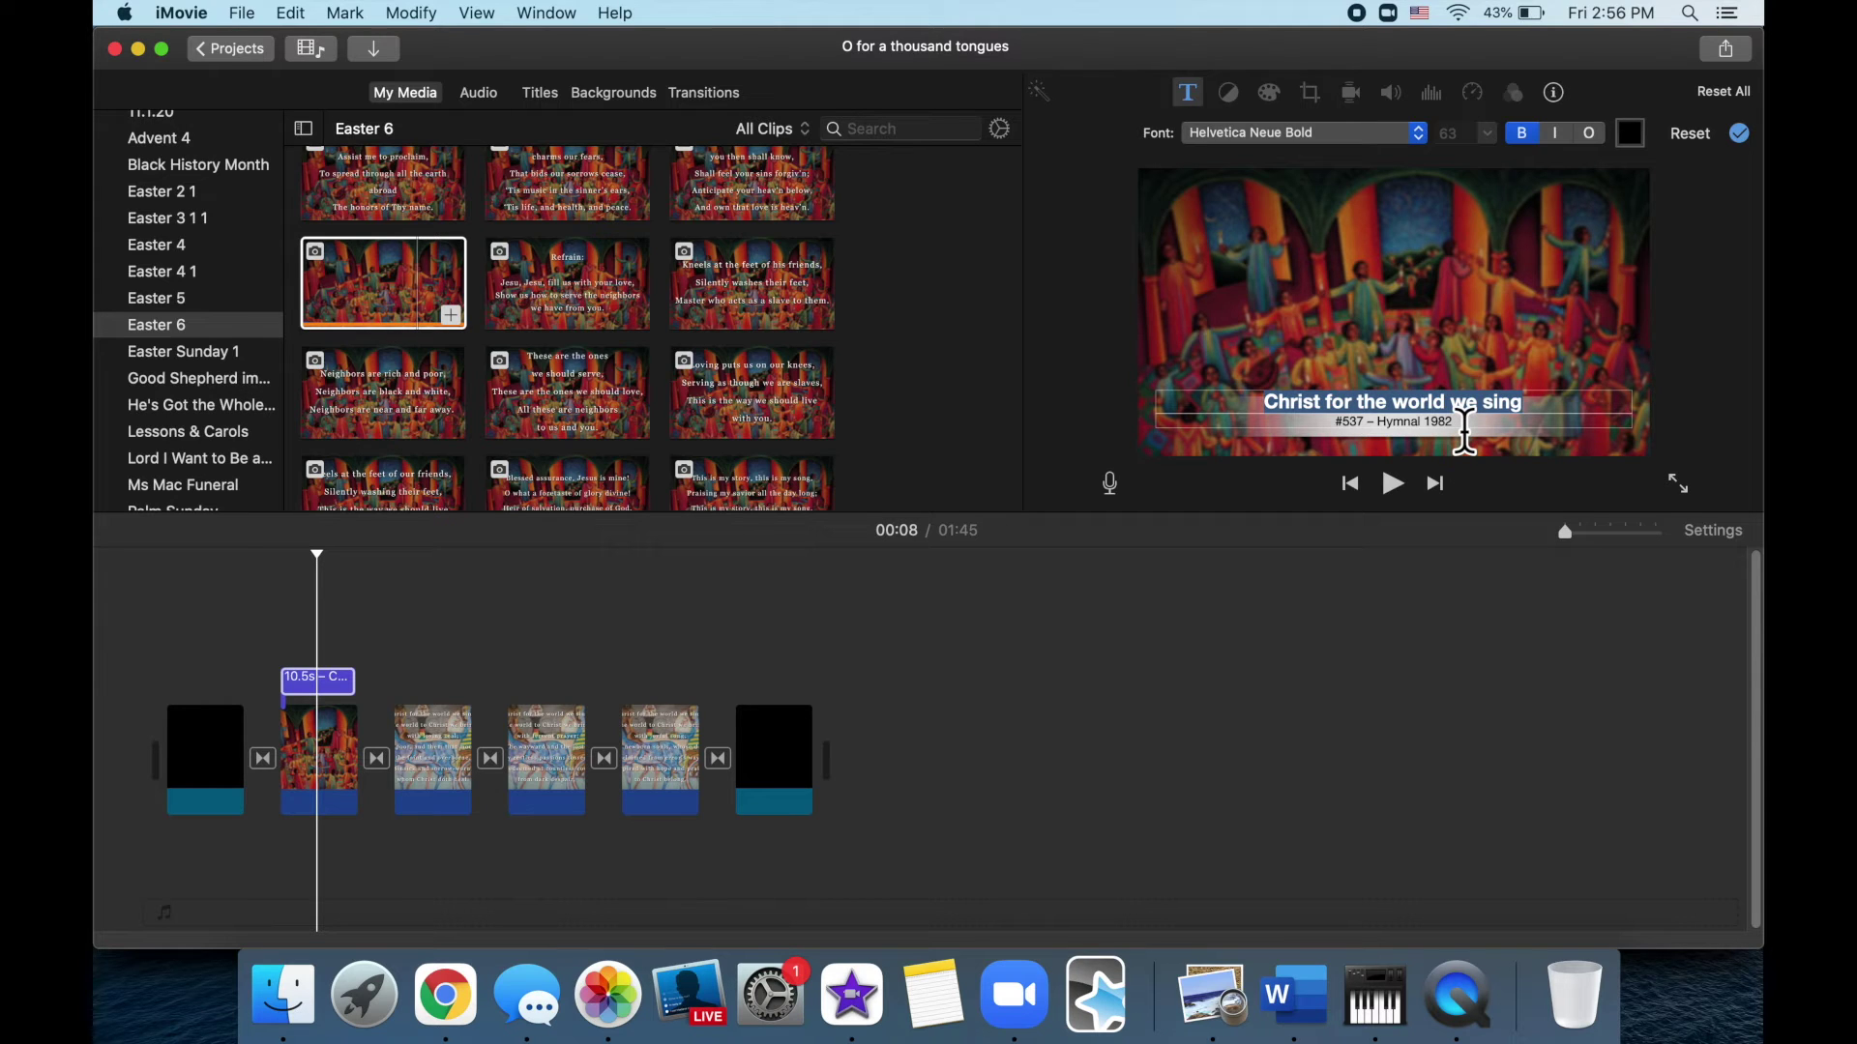
{"action": "type", "text": "O,"}
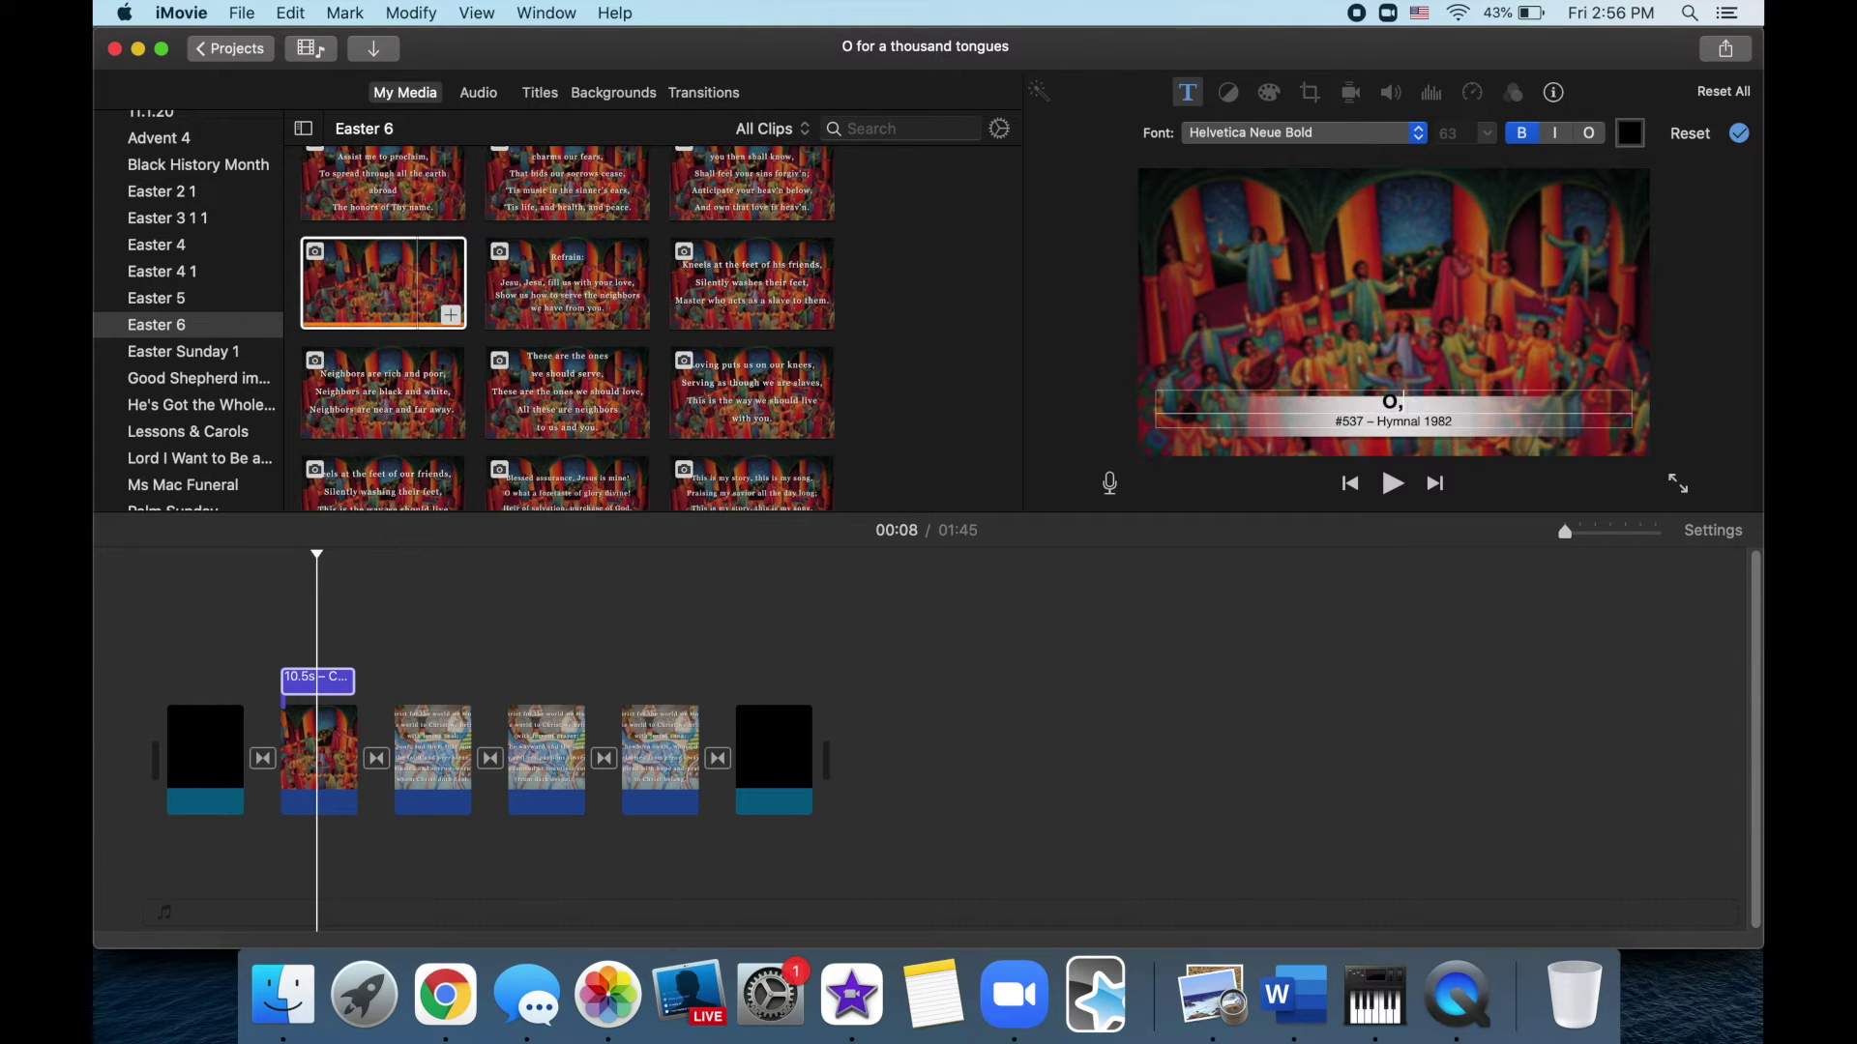
{"action": "type", "text": " for a thousand tongues to sing"}
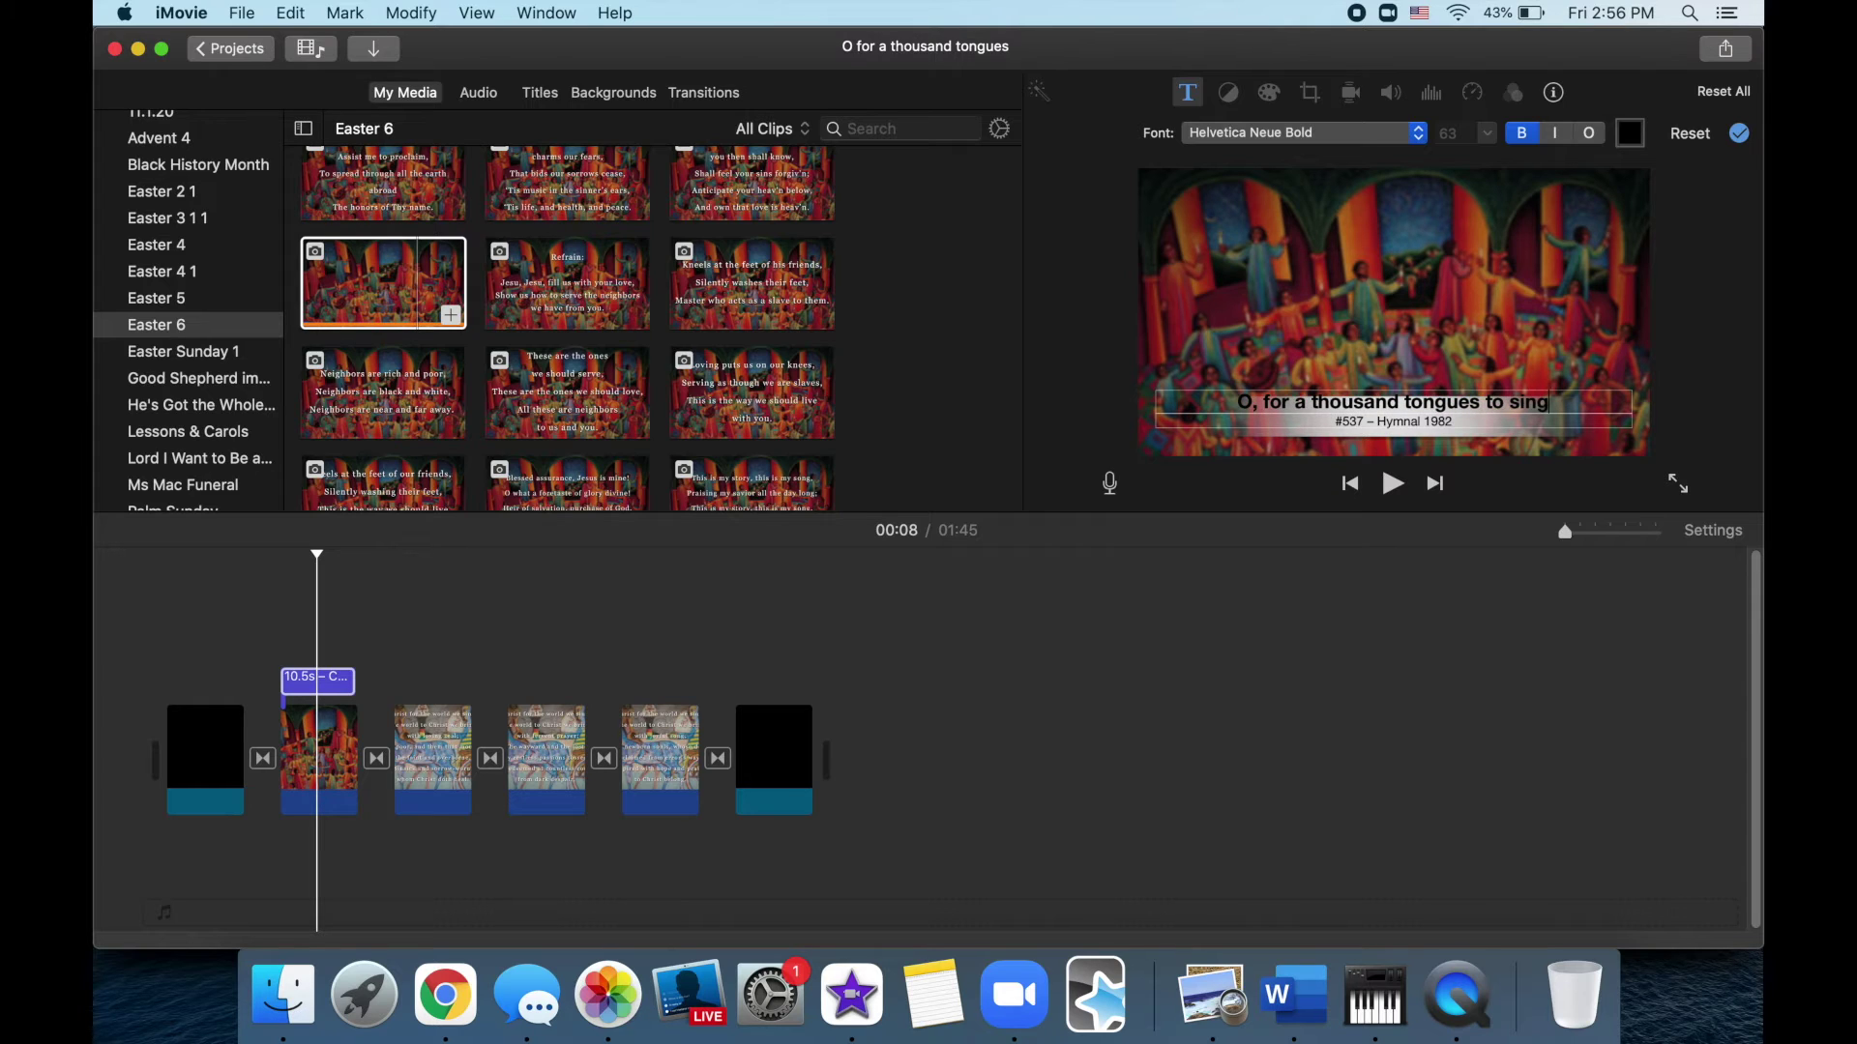
{"action": "double_click", "coordinate": [1359, 425]}
{"action": "type", "text": "184"}
{"action": "left_click_drag", "start_coordinate": [1396, 425], "coordinate": [1459, 425]}
{"action": "type", "text": "African American"}
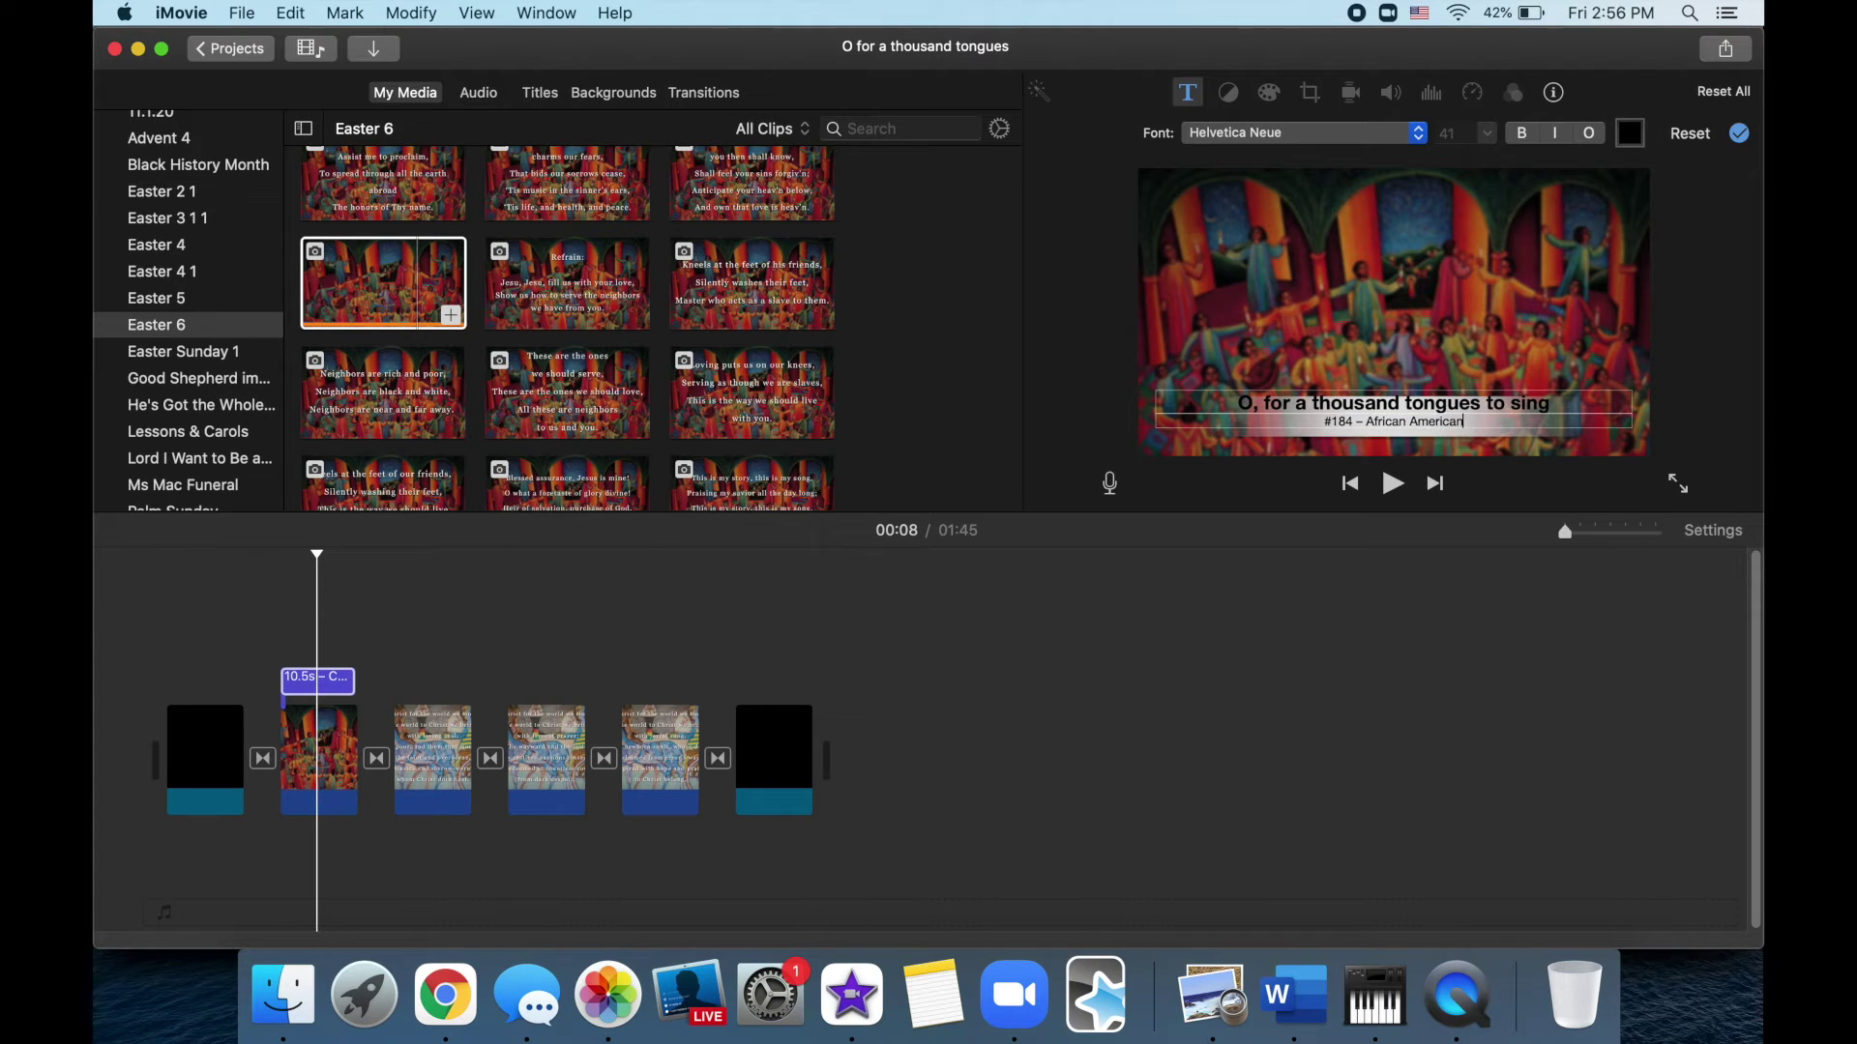
{"action": "type", "text": " Heritage Hymnnal"}
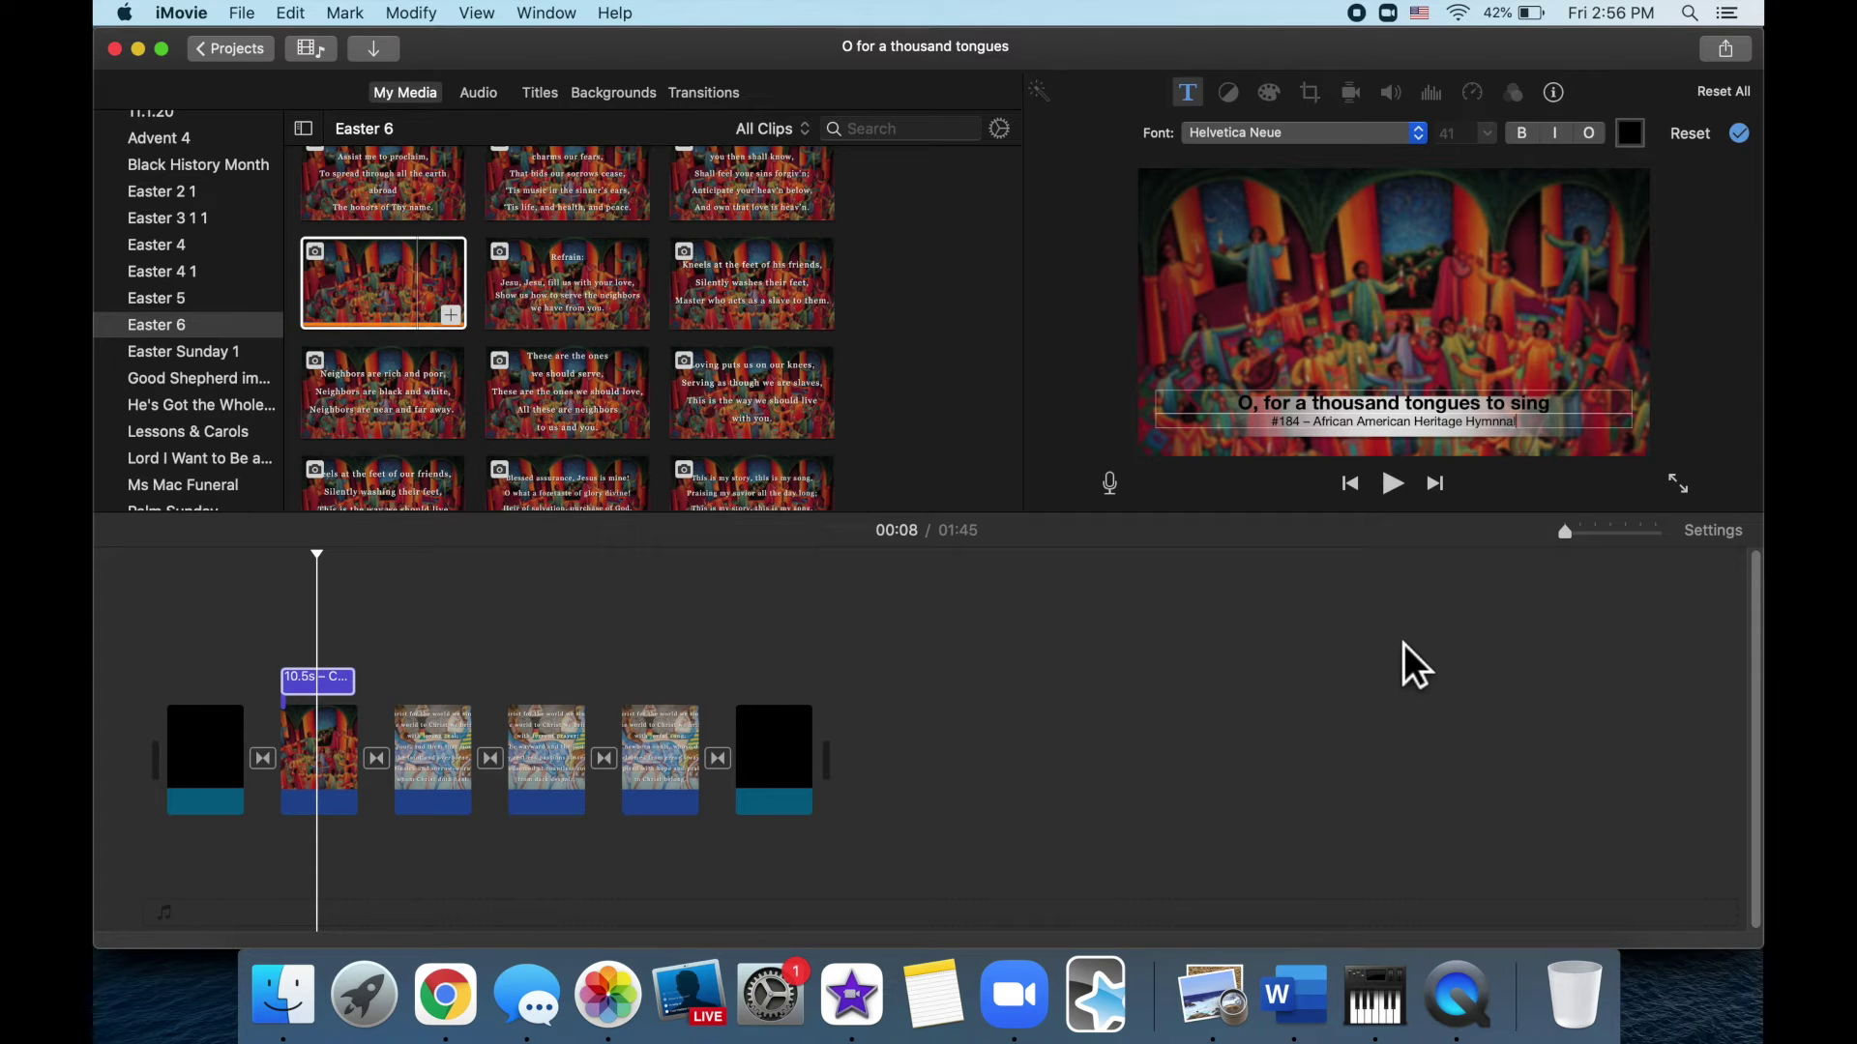
{"action": "left_click", "coordinate": [1506, 422]}
{"action": "key", "text": "BackSpace"}
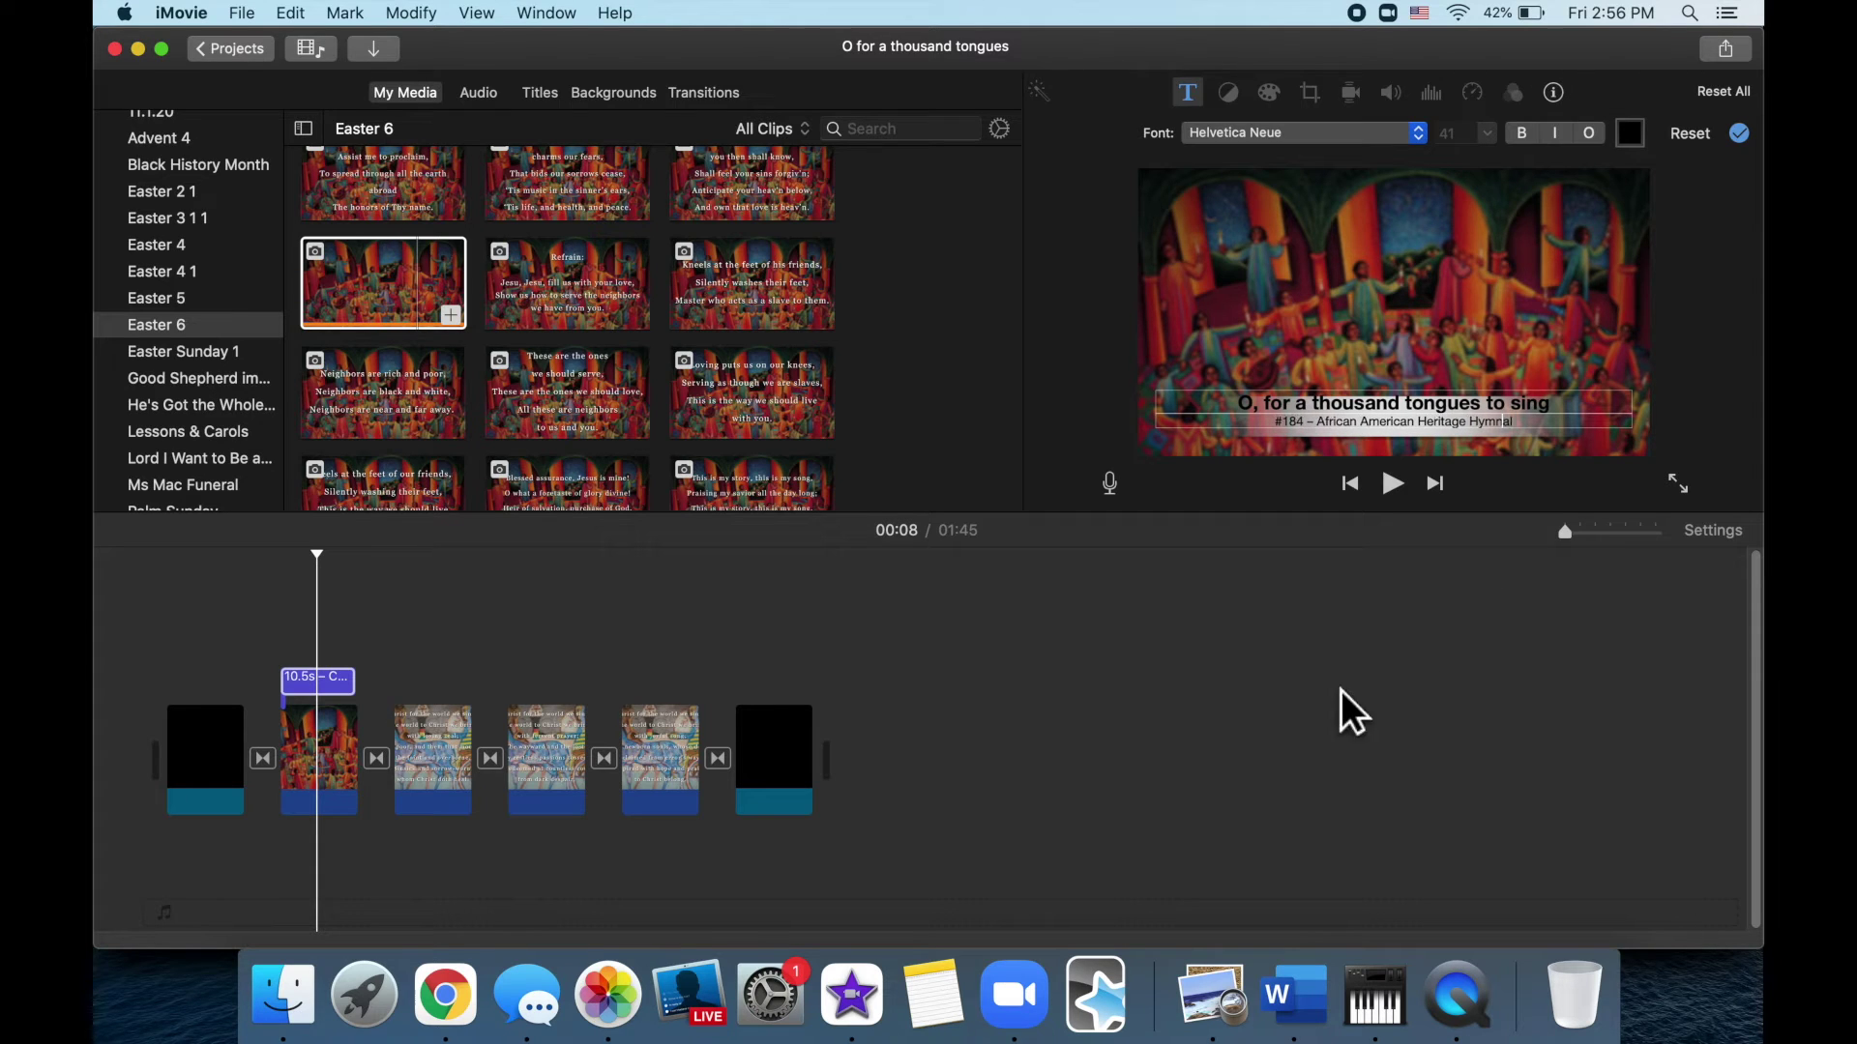
{"action": "left_click", "coordinate": [1286, 686]}
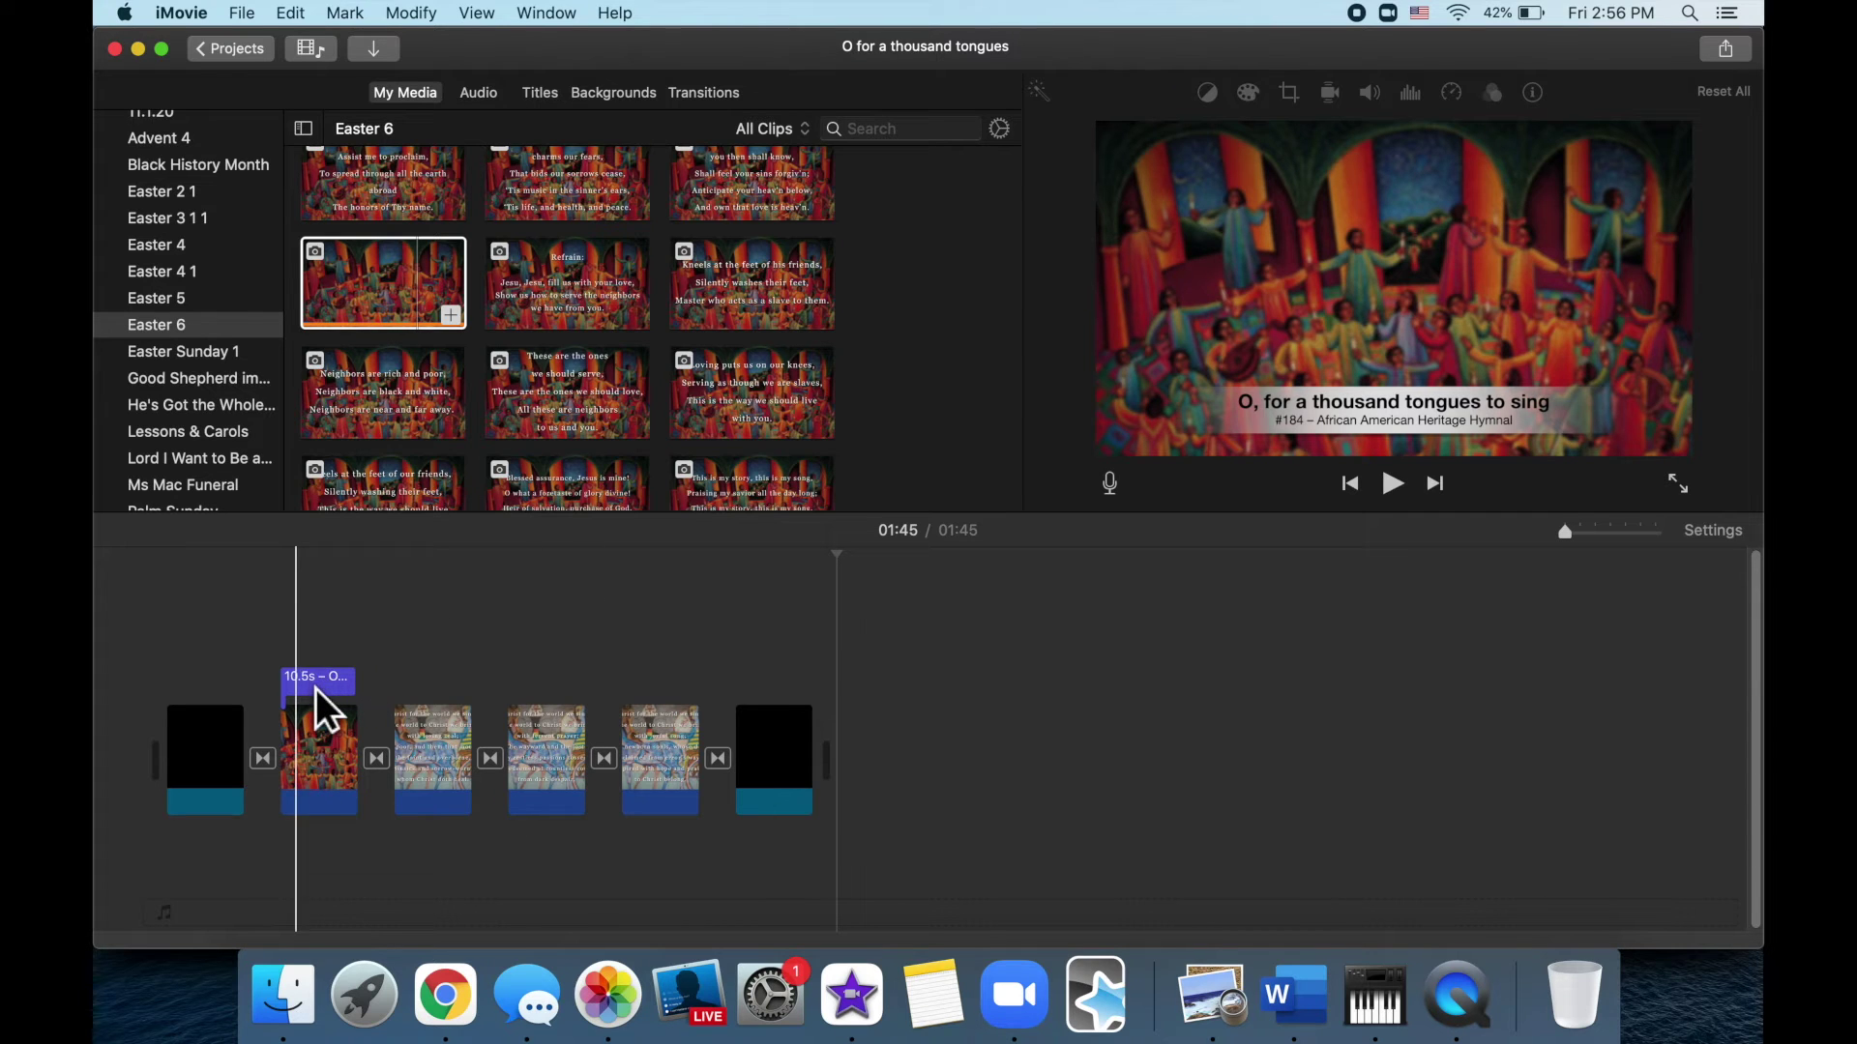
Review the title and the third to fifth clips' lyrics against the emailed hymn list
{"action": "left_click", "coordinate": [315, 687]}
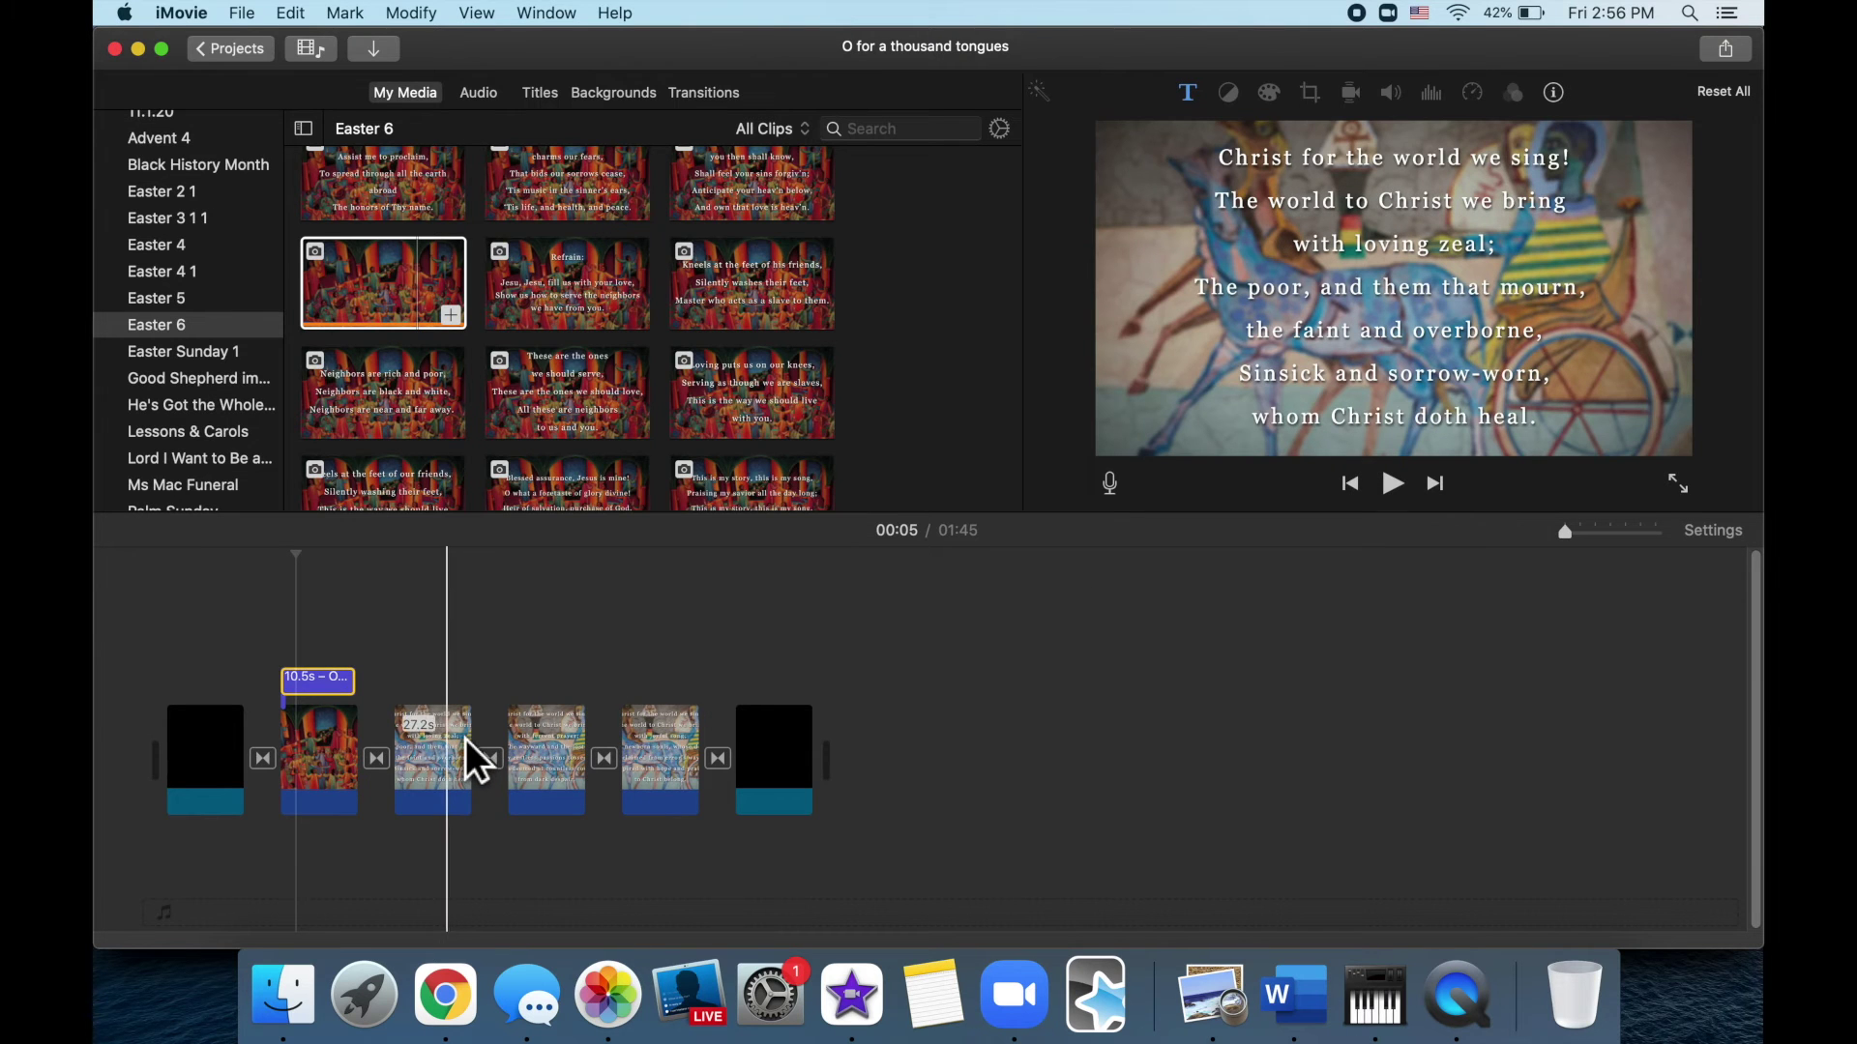
{"action": "left_click", "coordinate": [466, 741]}
{"action": "left_click", "coordinate": [552, 753]}
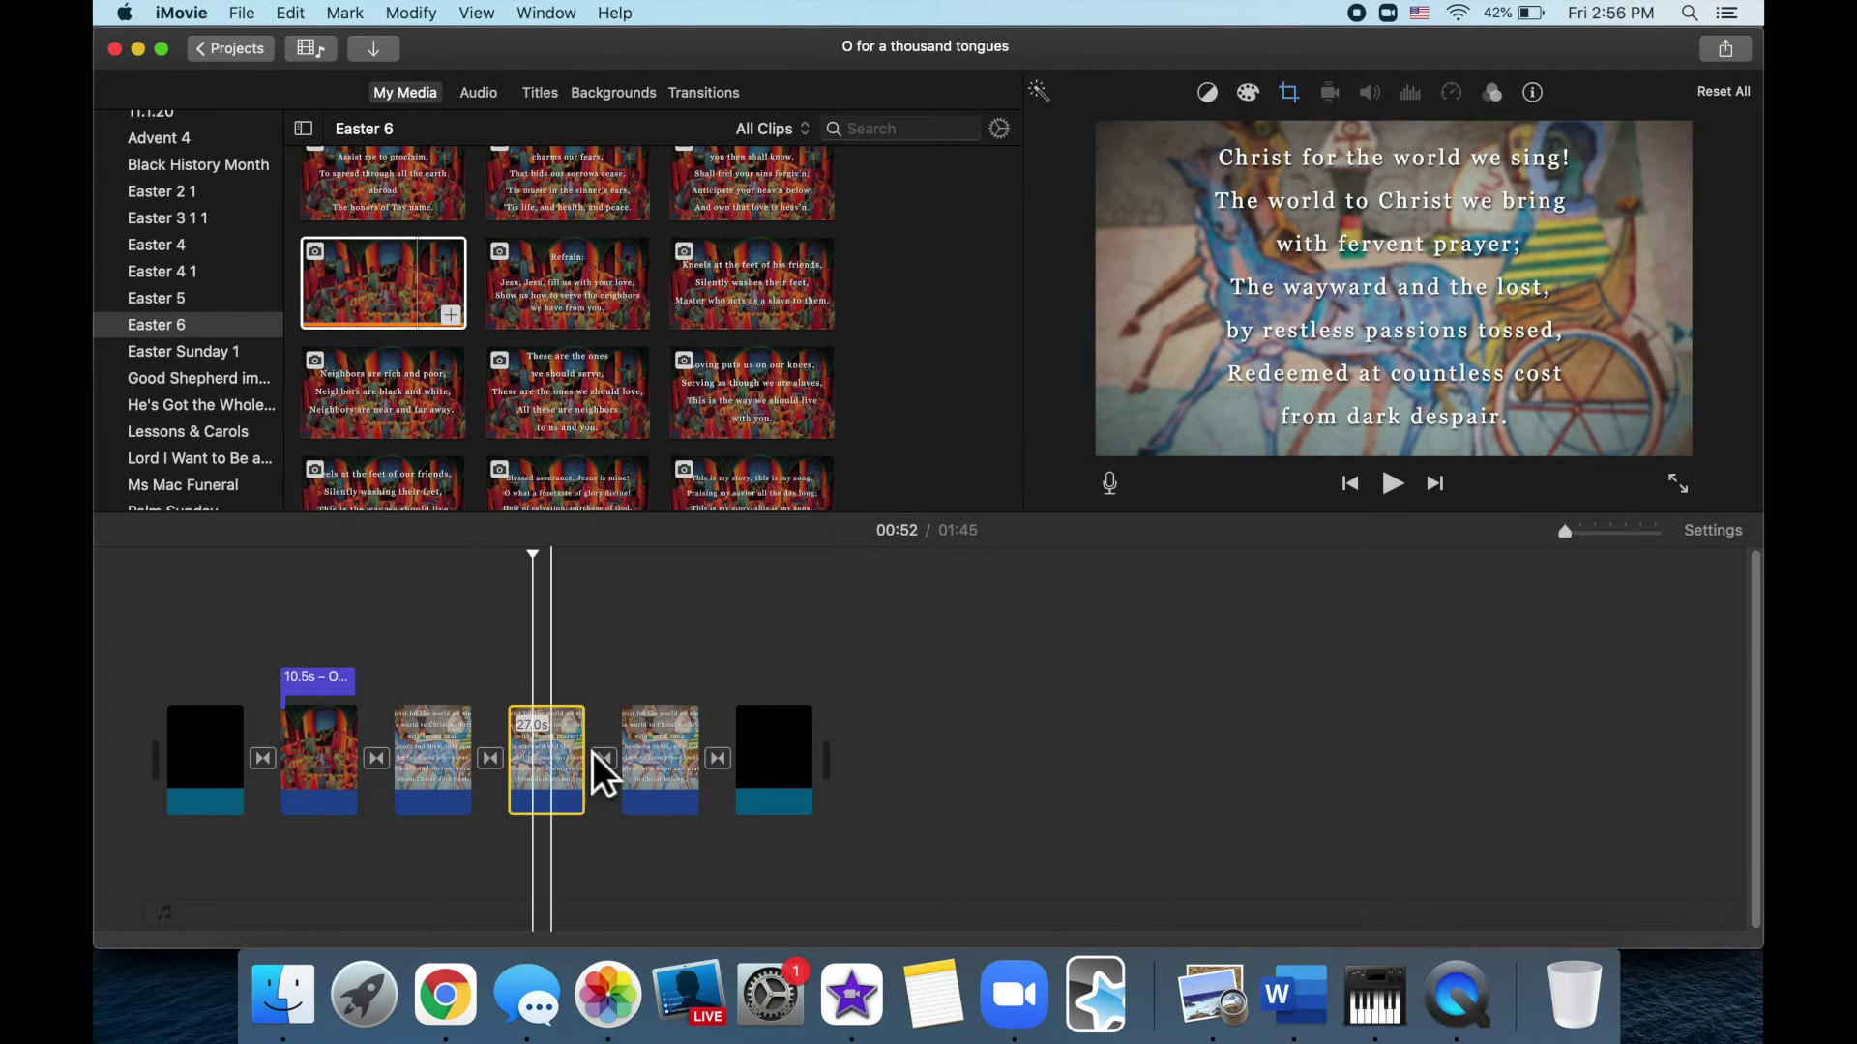
{"action": "left_click", "coordinate": [662, 752]}
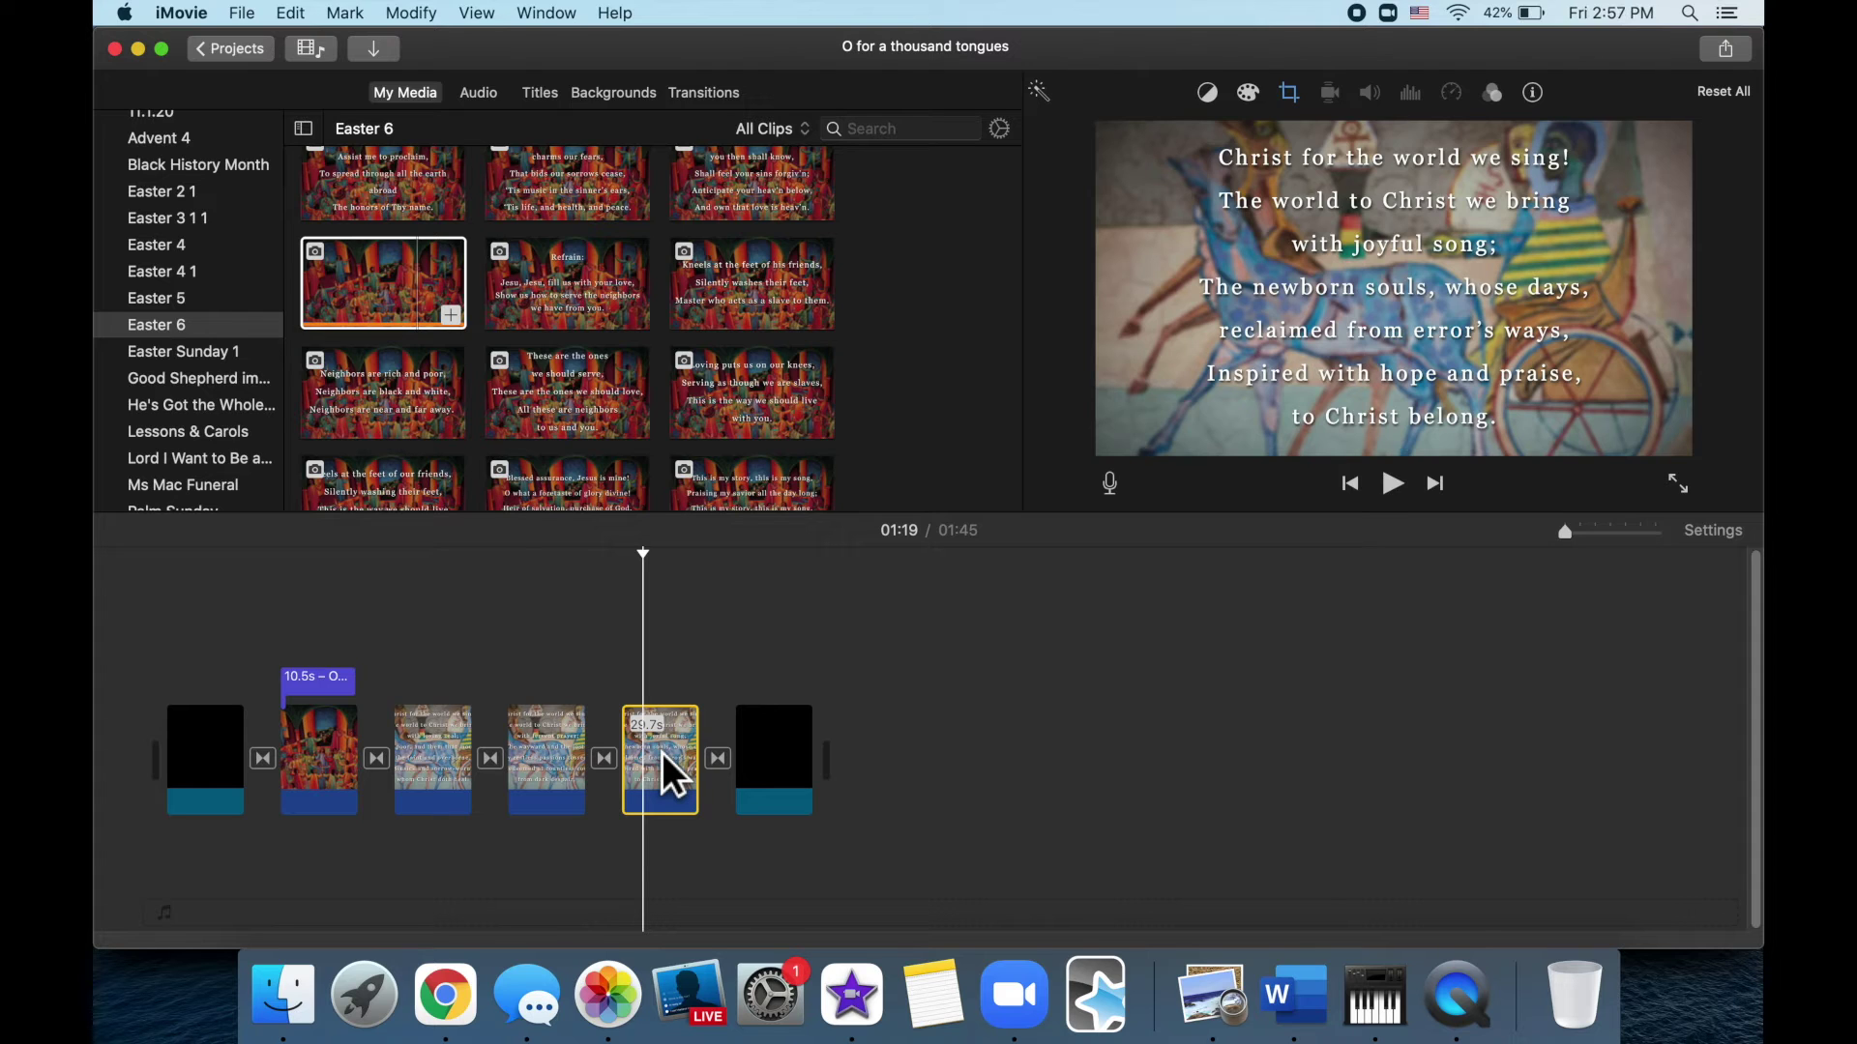
{"action": "key", "text": "super+Tab"}
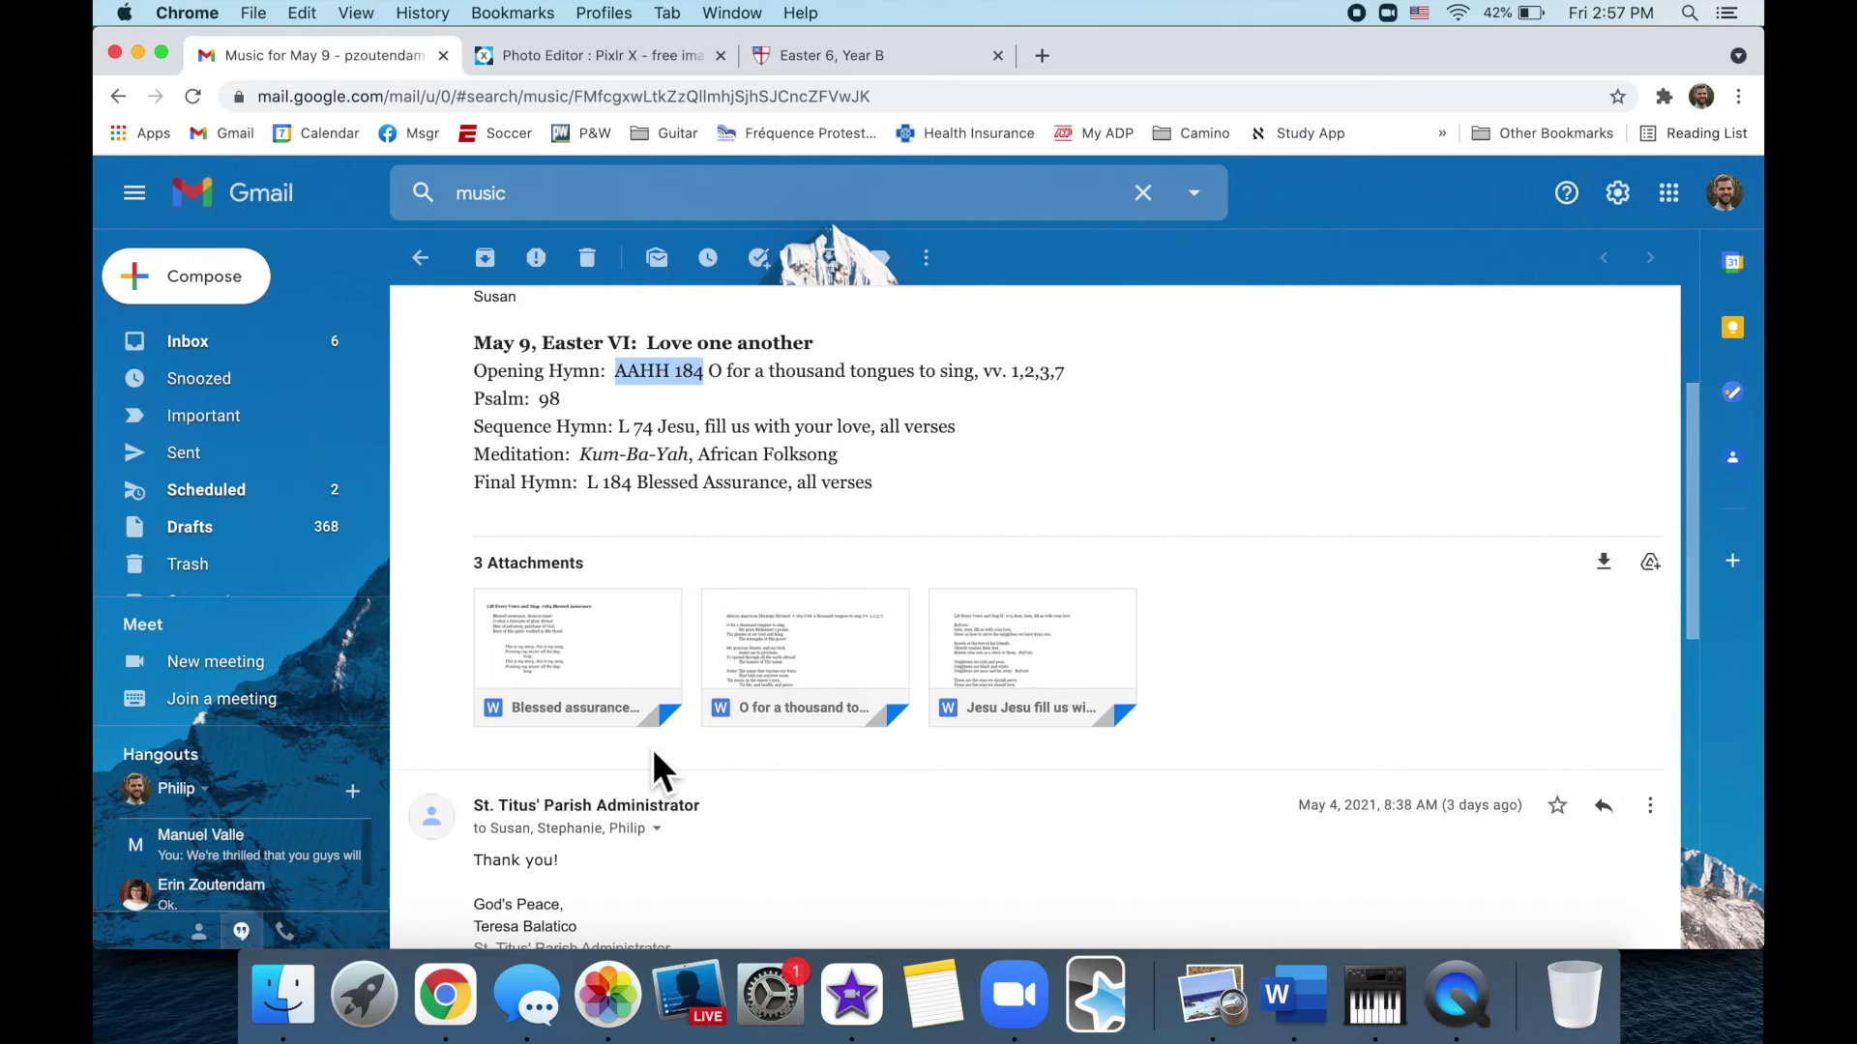
{"action": "key", "text": "super+Tab"}
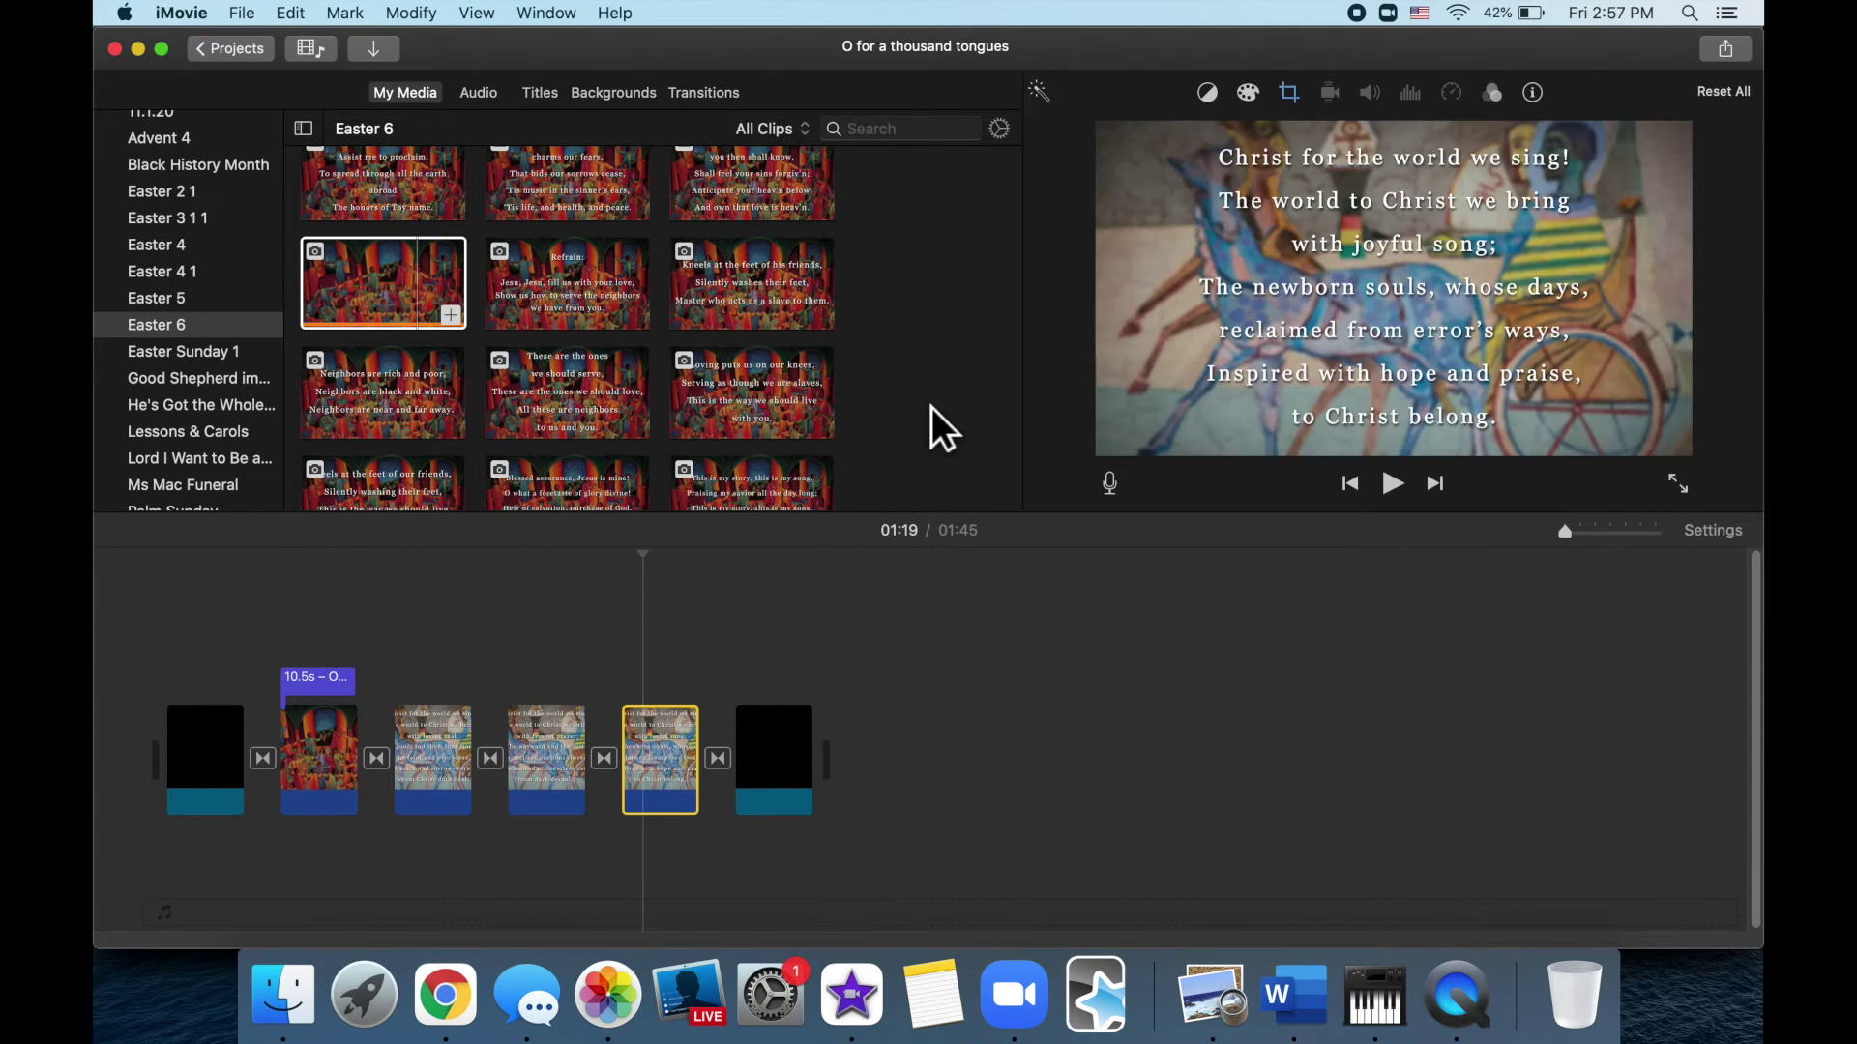
Search media for 'tongues 1' and replace the third clip with that verse slide
{"action": "left_click", "coordinate": [916, 288]}
{"action": "left_click", "coordinate": [904, 135]}
{"action": "type", "text": "tongues"}
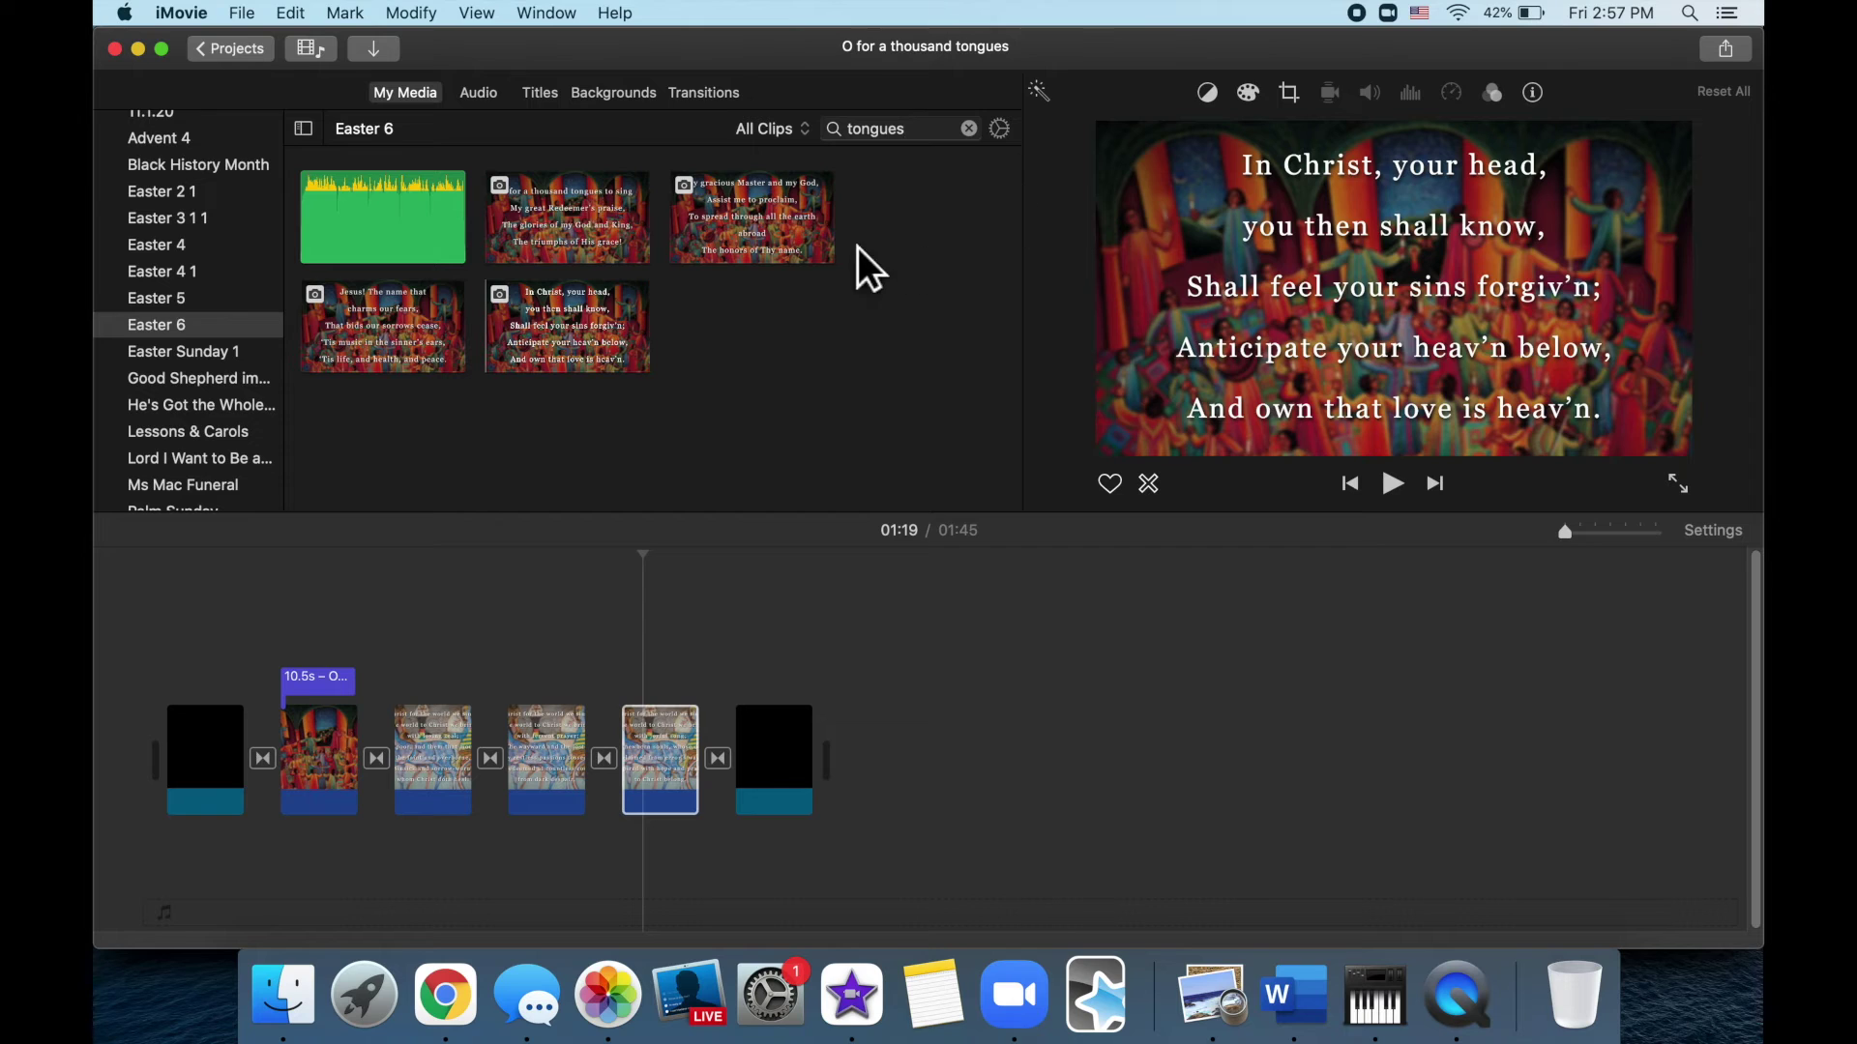
{"action": "type", "text": "1"}
{"action": "left_click_drag", "start_coordinate": [406, 225], "coordinate": [435, 733]}
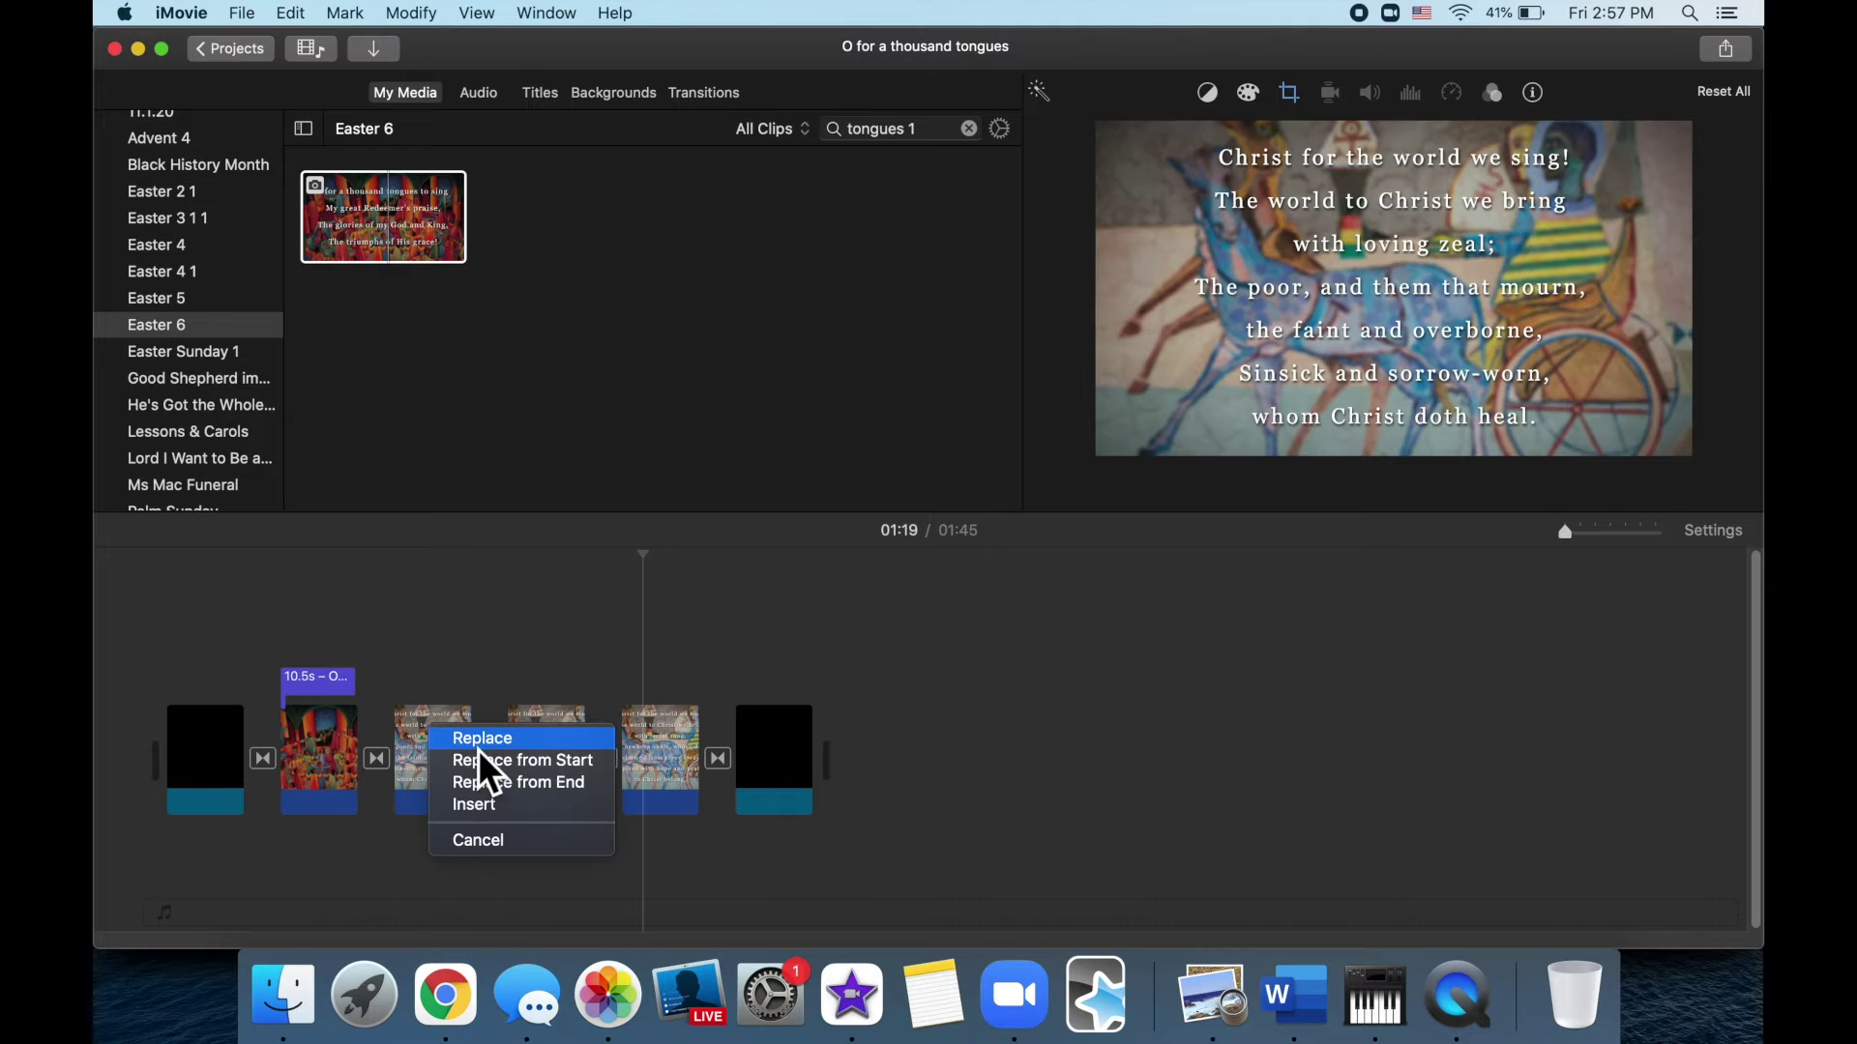
{"action": "left_click", "coordinate": [486, 761]}
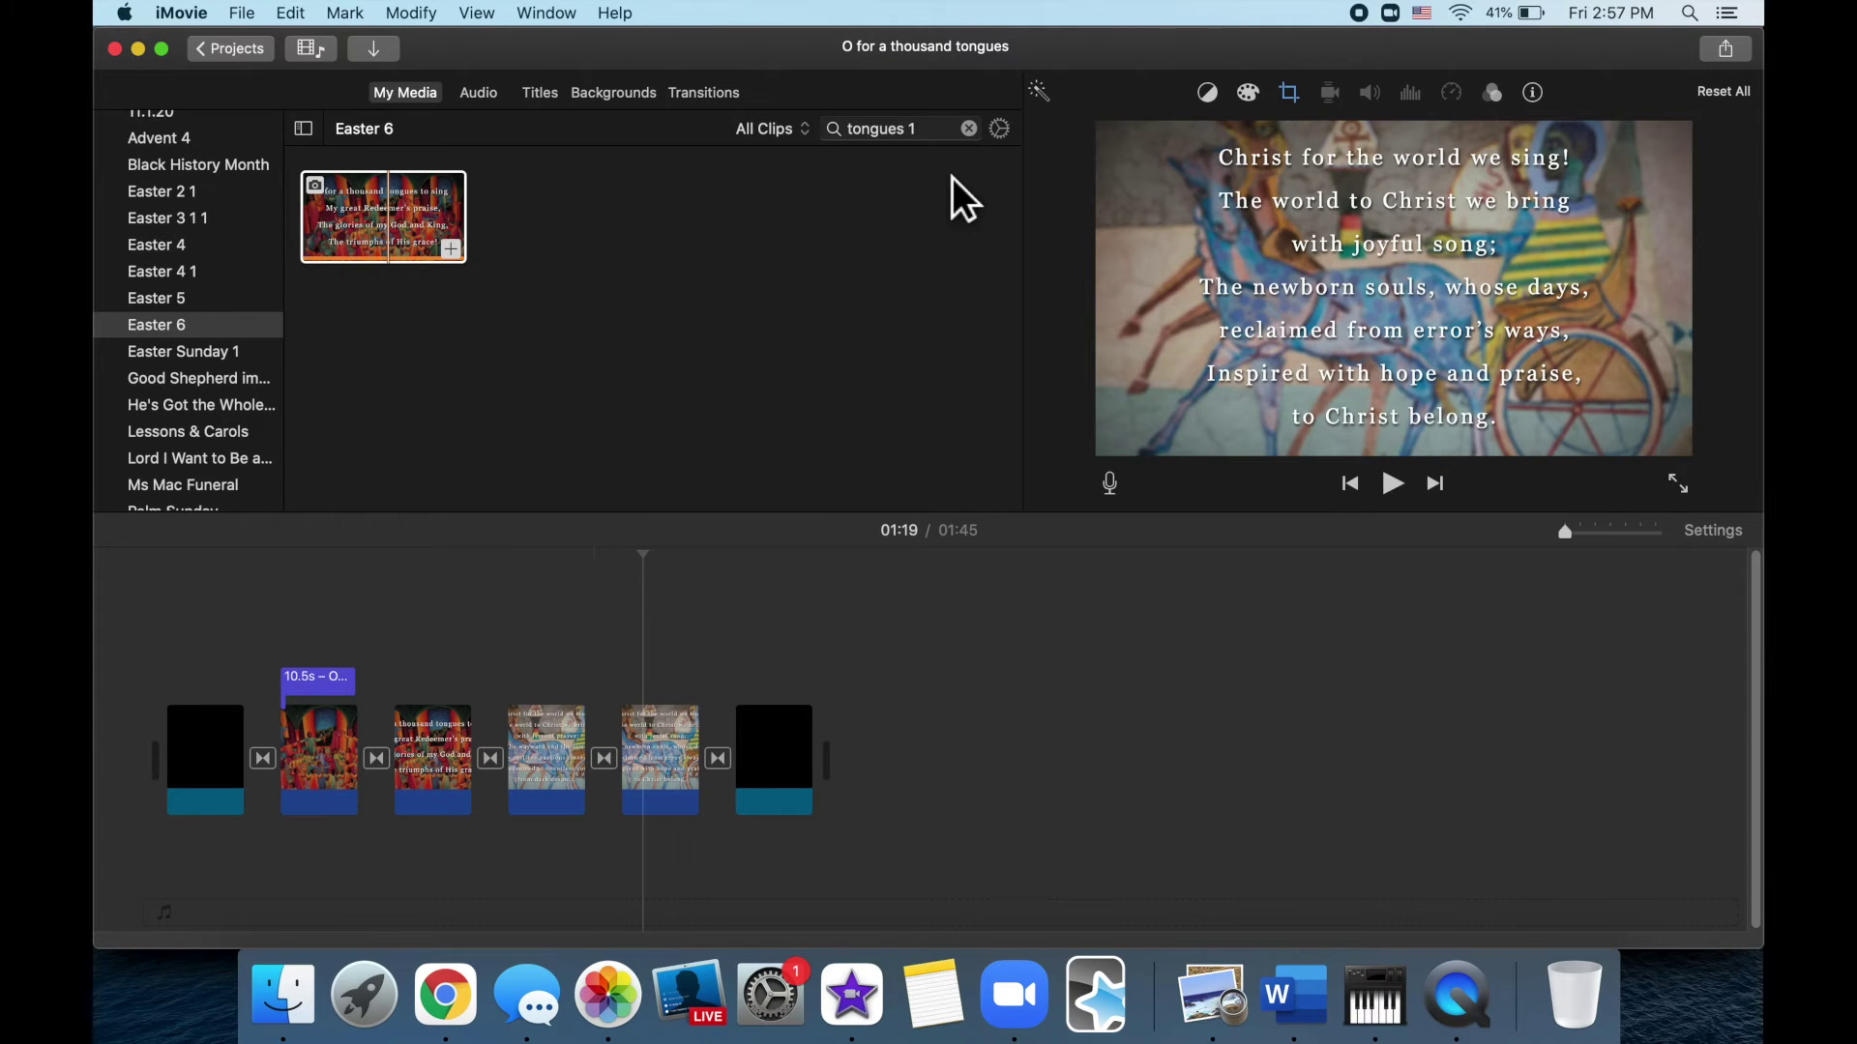
Replace the fourth and fifth clips with the 'tongues 2' and 'tongues 3' verse slides
{"action": "left_click", "coordinate": [950, 146]}
{"action": "left_click", "coordinate": [942, 149]}
{"action": "key", "text": "BackSpace"}
{"action": "type", "text": "2"}
{"action": "left_click_drag", "start_coordinate": [411, 250], "coordinate": [617, 774]}
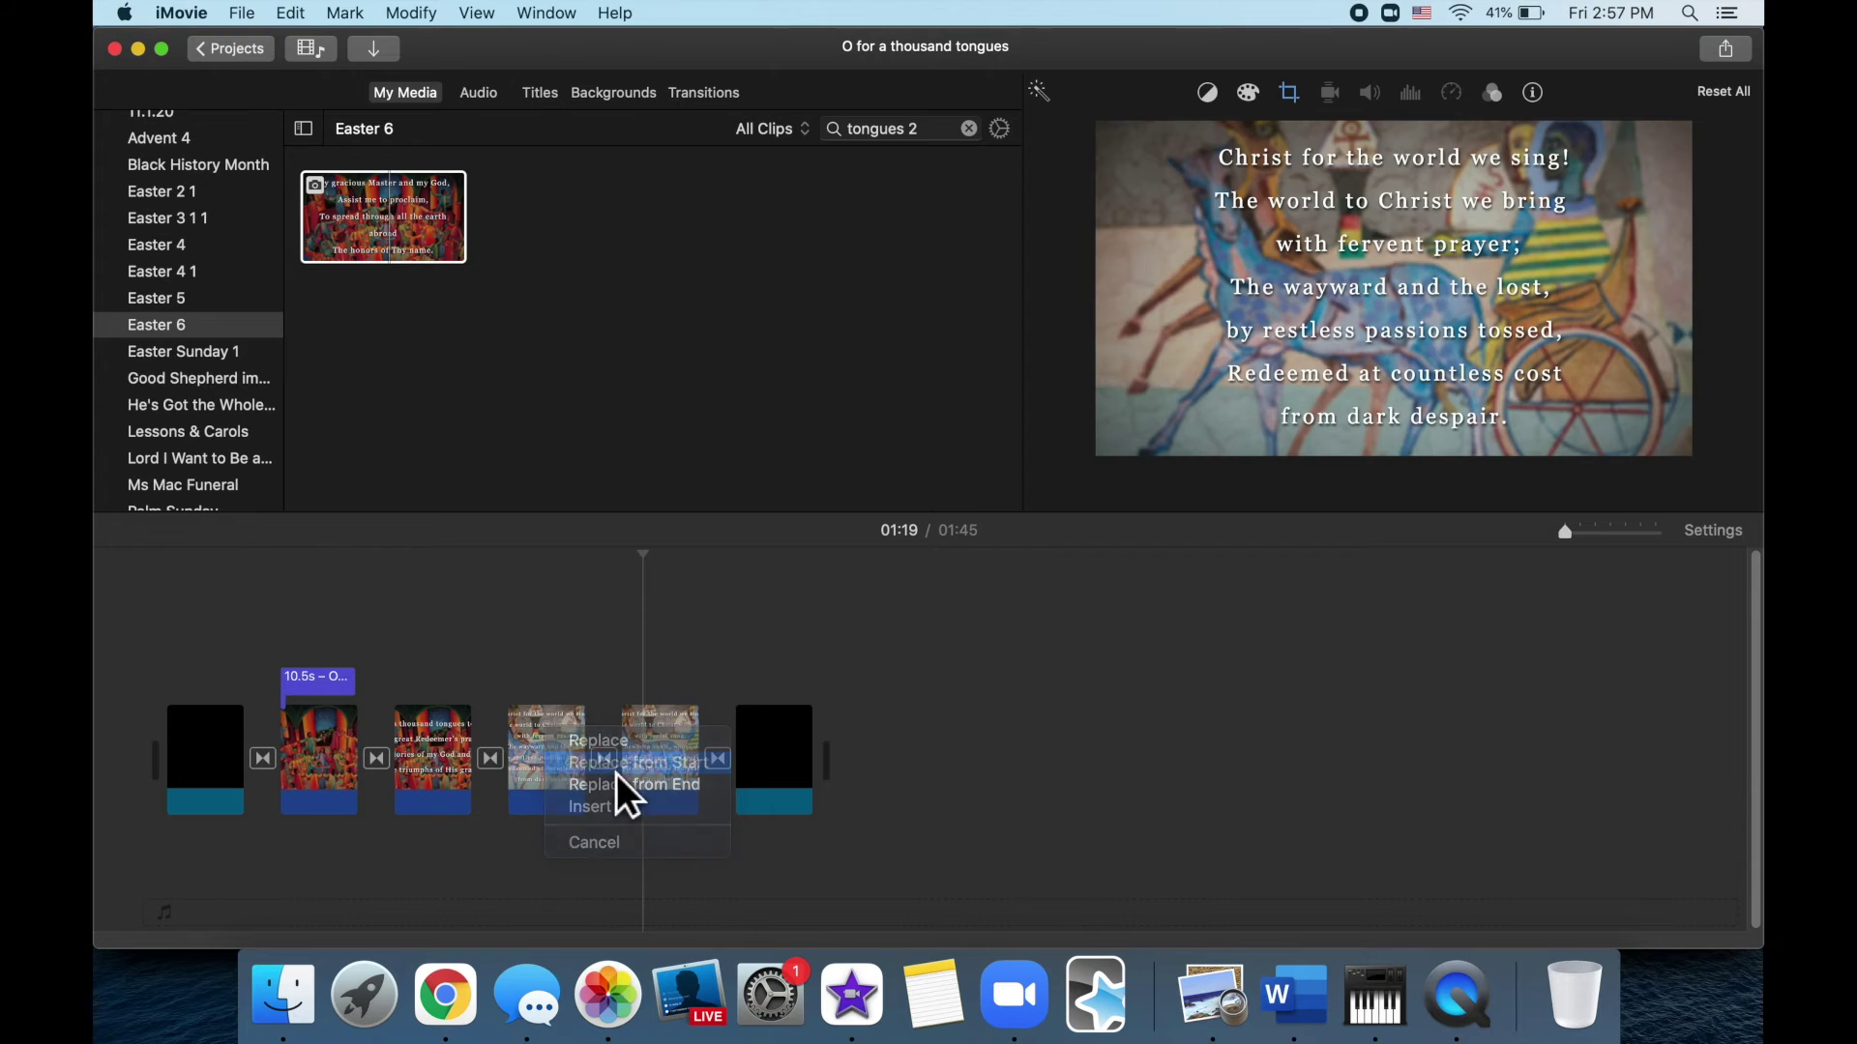
{"action": "left_click", "coordinate": [619, 774]}
{"action": "key", "text": "BackSpace"}
{"action": "type", "text": "3"}
{"action": "left_click_drag", "start_coordinate": [499, 340], "coordinate": [665, 729]}
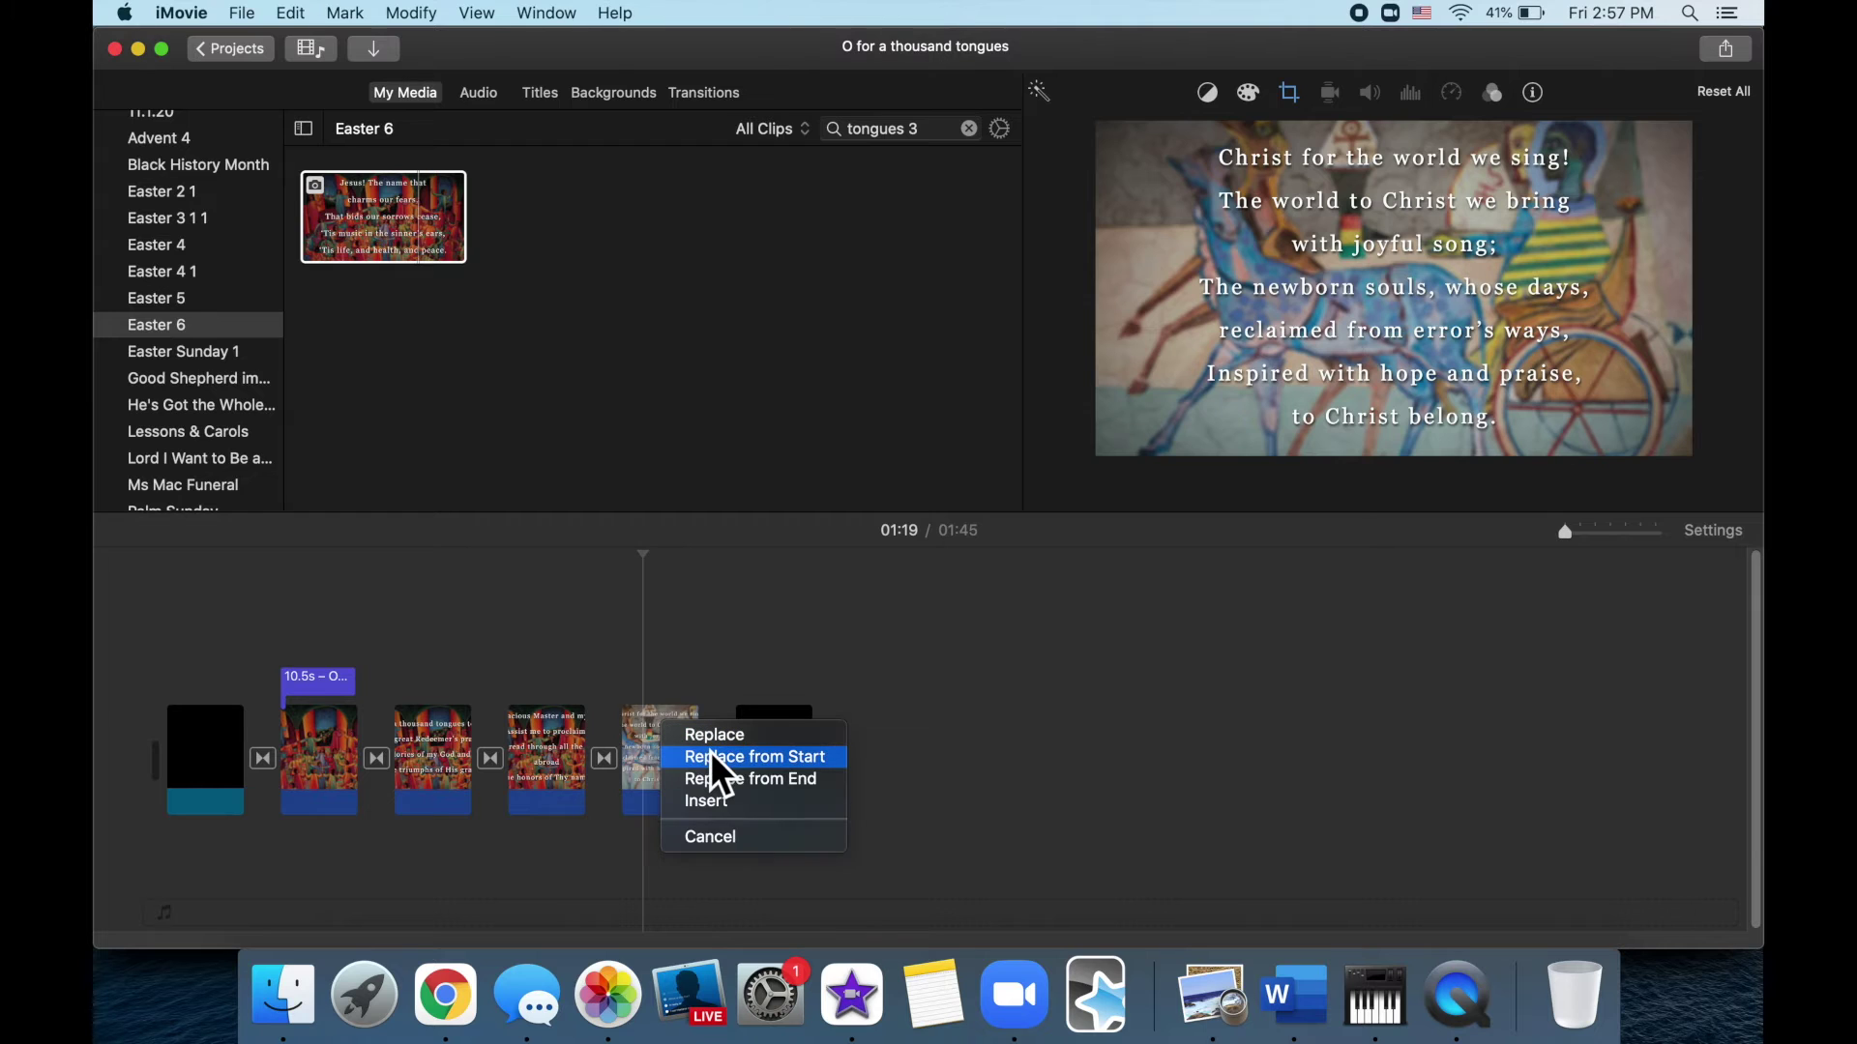
{"action": "left_click", "coordinate": [712, 753]}
Add the 'tongues 4' slide, 'In Christ, your head', after the fifth clip
{"action": "left_click", "coordinate": [934, 130]}
{"action": "key", "text": "BackSpace"}
{"action": "type", "text": "4"}
{"action": "left_click_drag", "start_coordinate": [455, 237], "coordinate": [760, 753]}
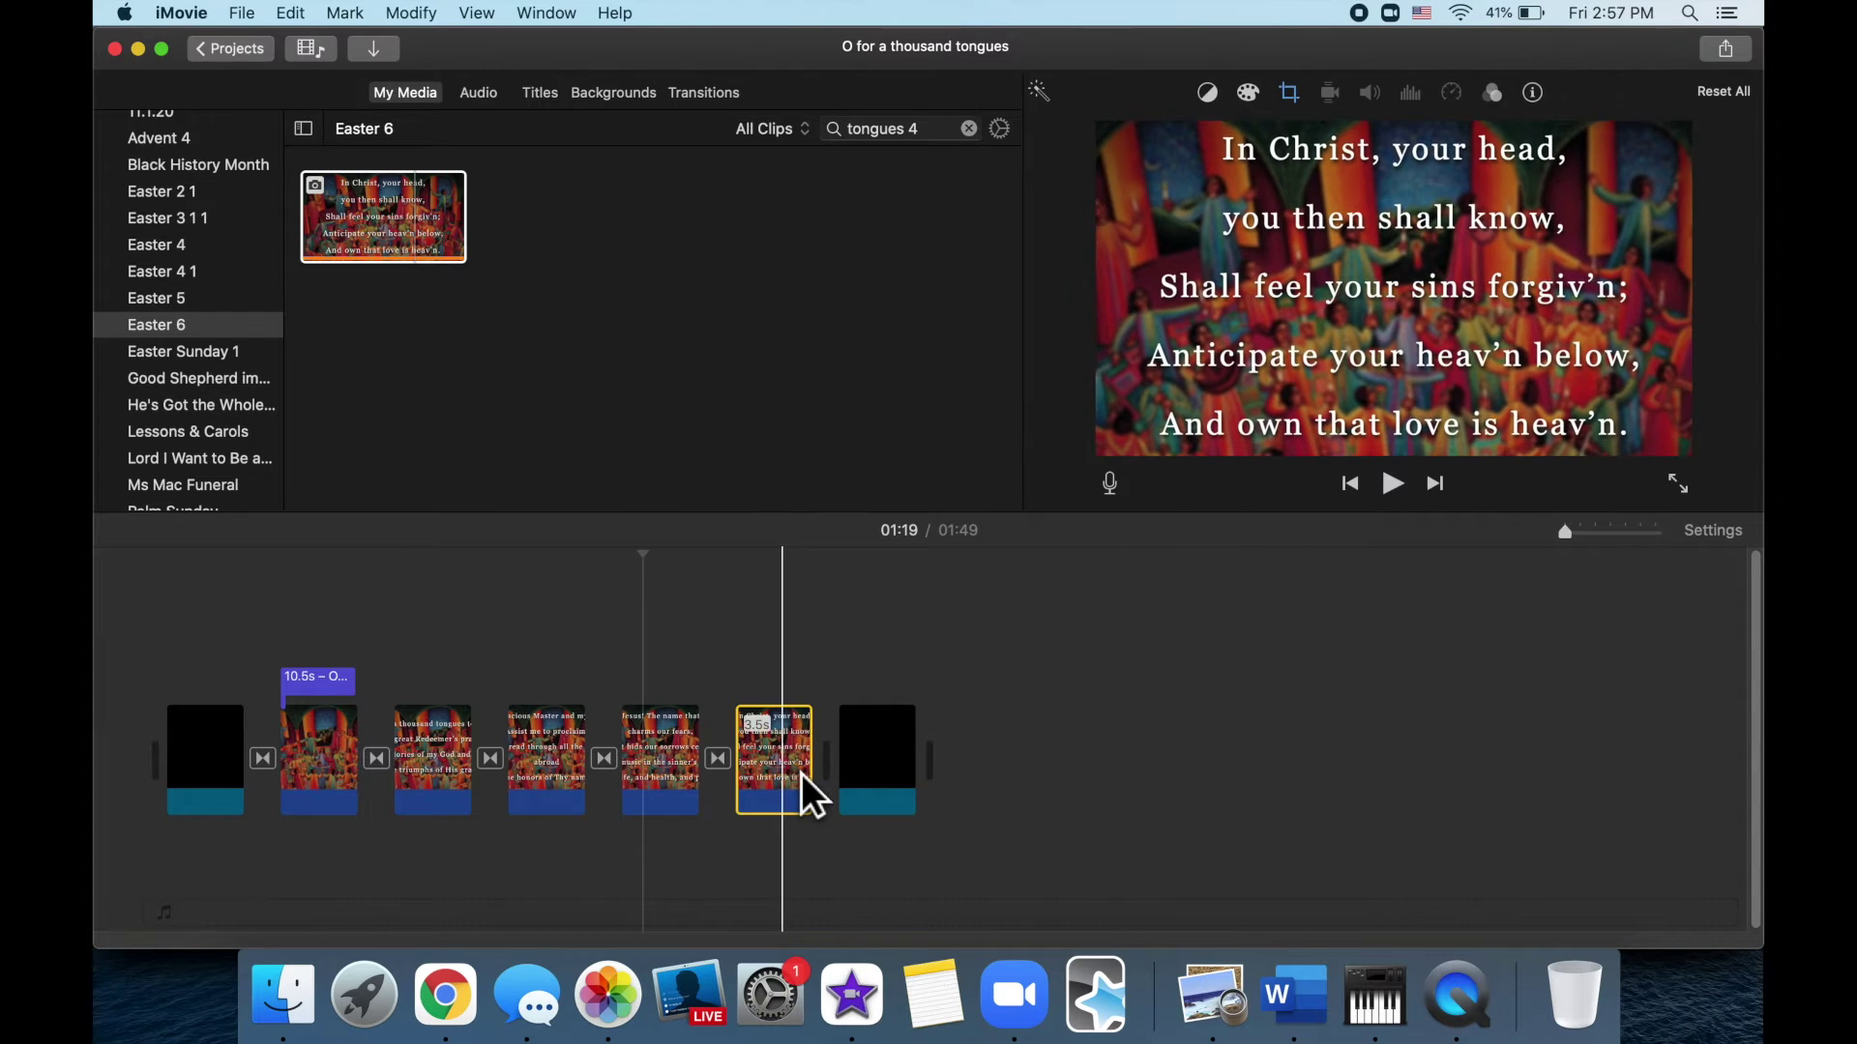
Set all four verse slides to Crop to Fill instead of Ken Burns
{"action": "left_click_drag", "start_coordinate": [767, 650], "coordinate": [464, 805]}
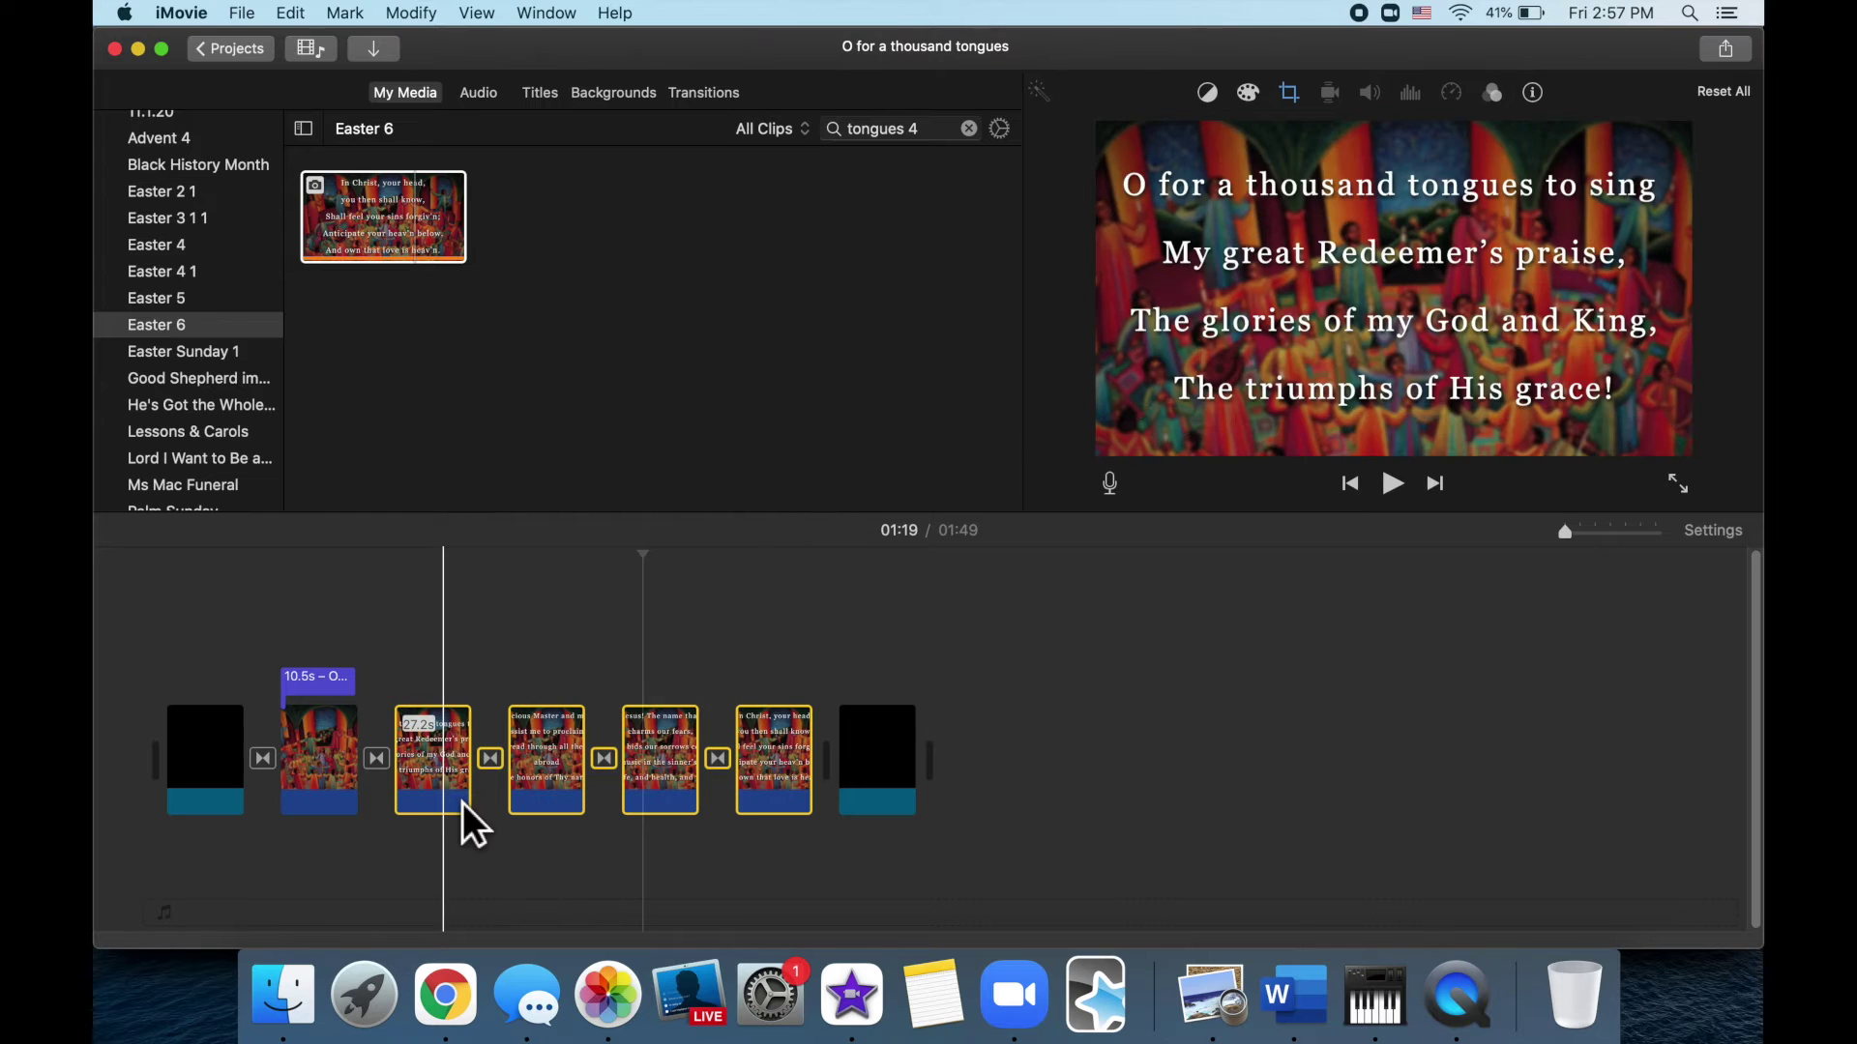
{"action": "left_click", "coordinate": [1311, 106]}
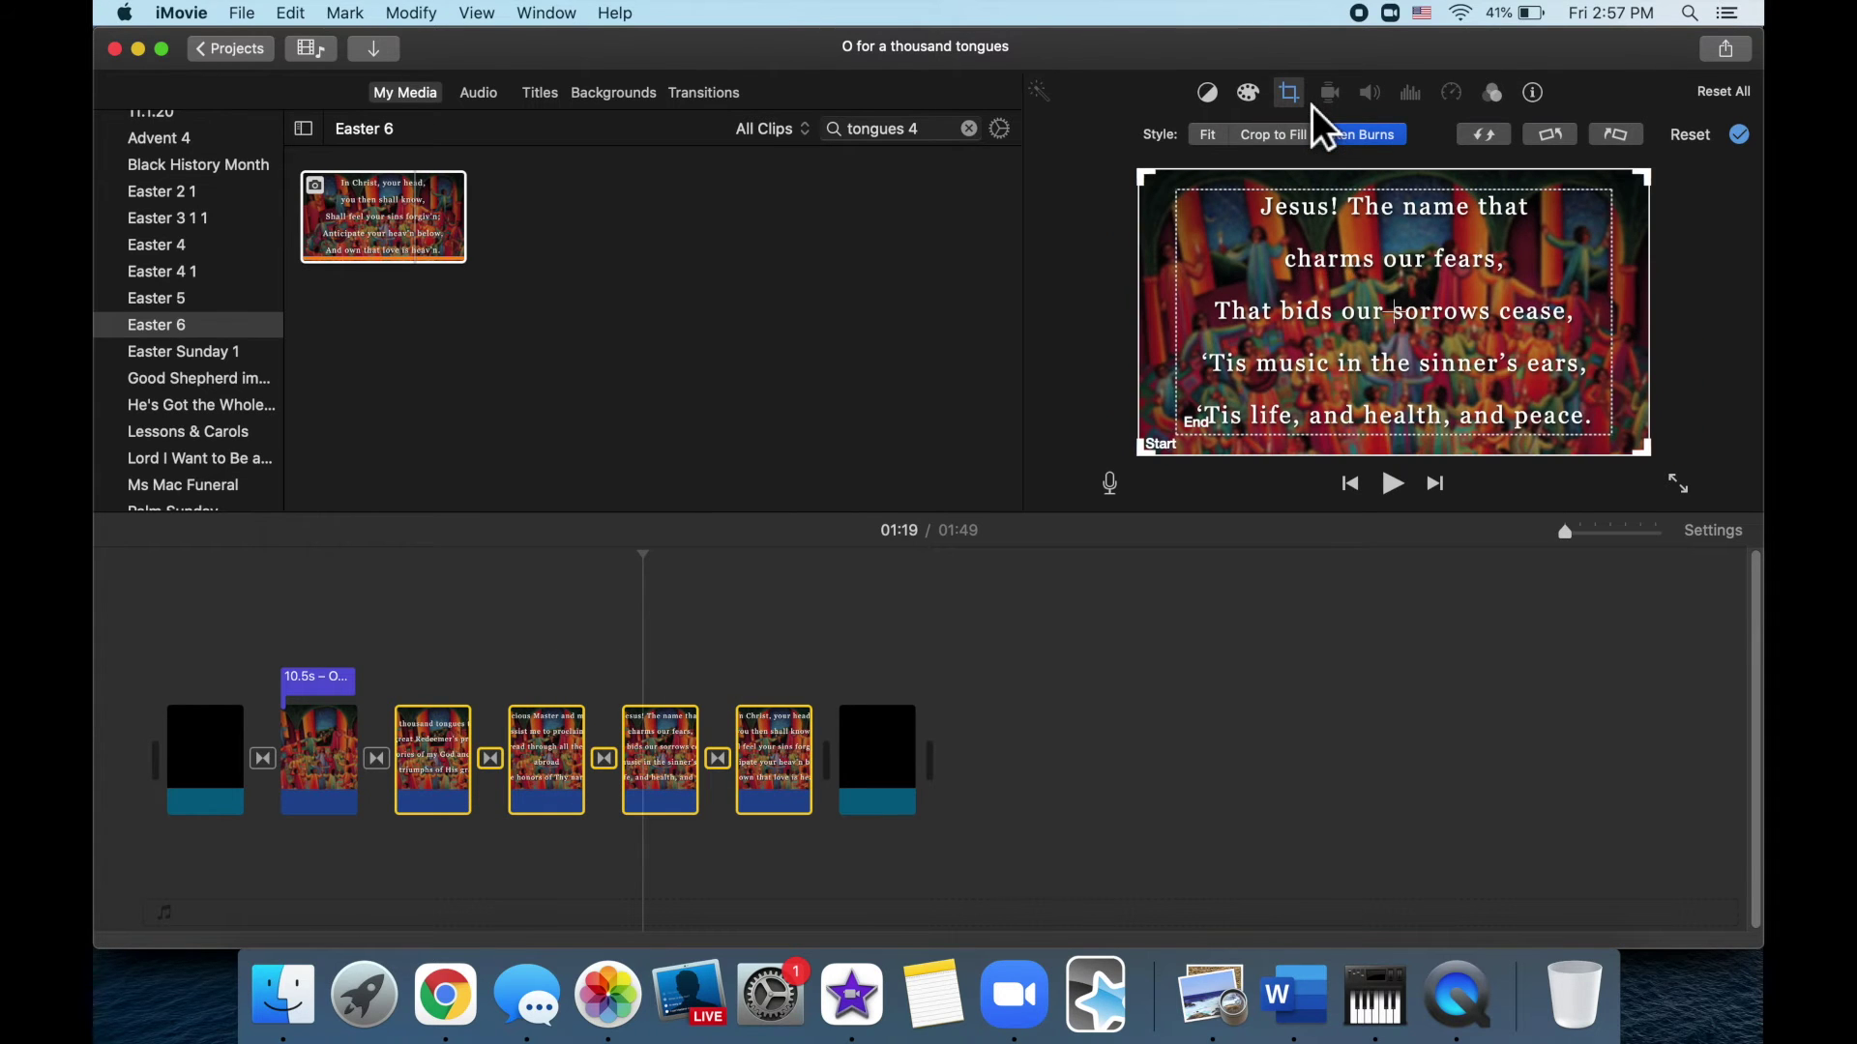
{"action": "left_click", "coordinate": [1304, 134]}
{"action": "left_click", "coordinate": [1129, 629]}
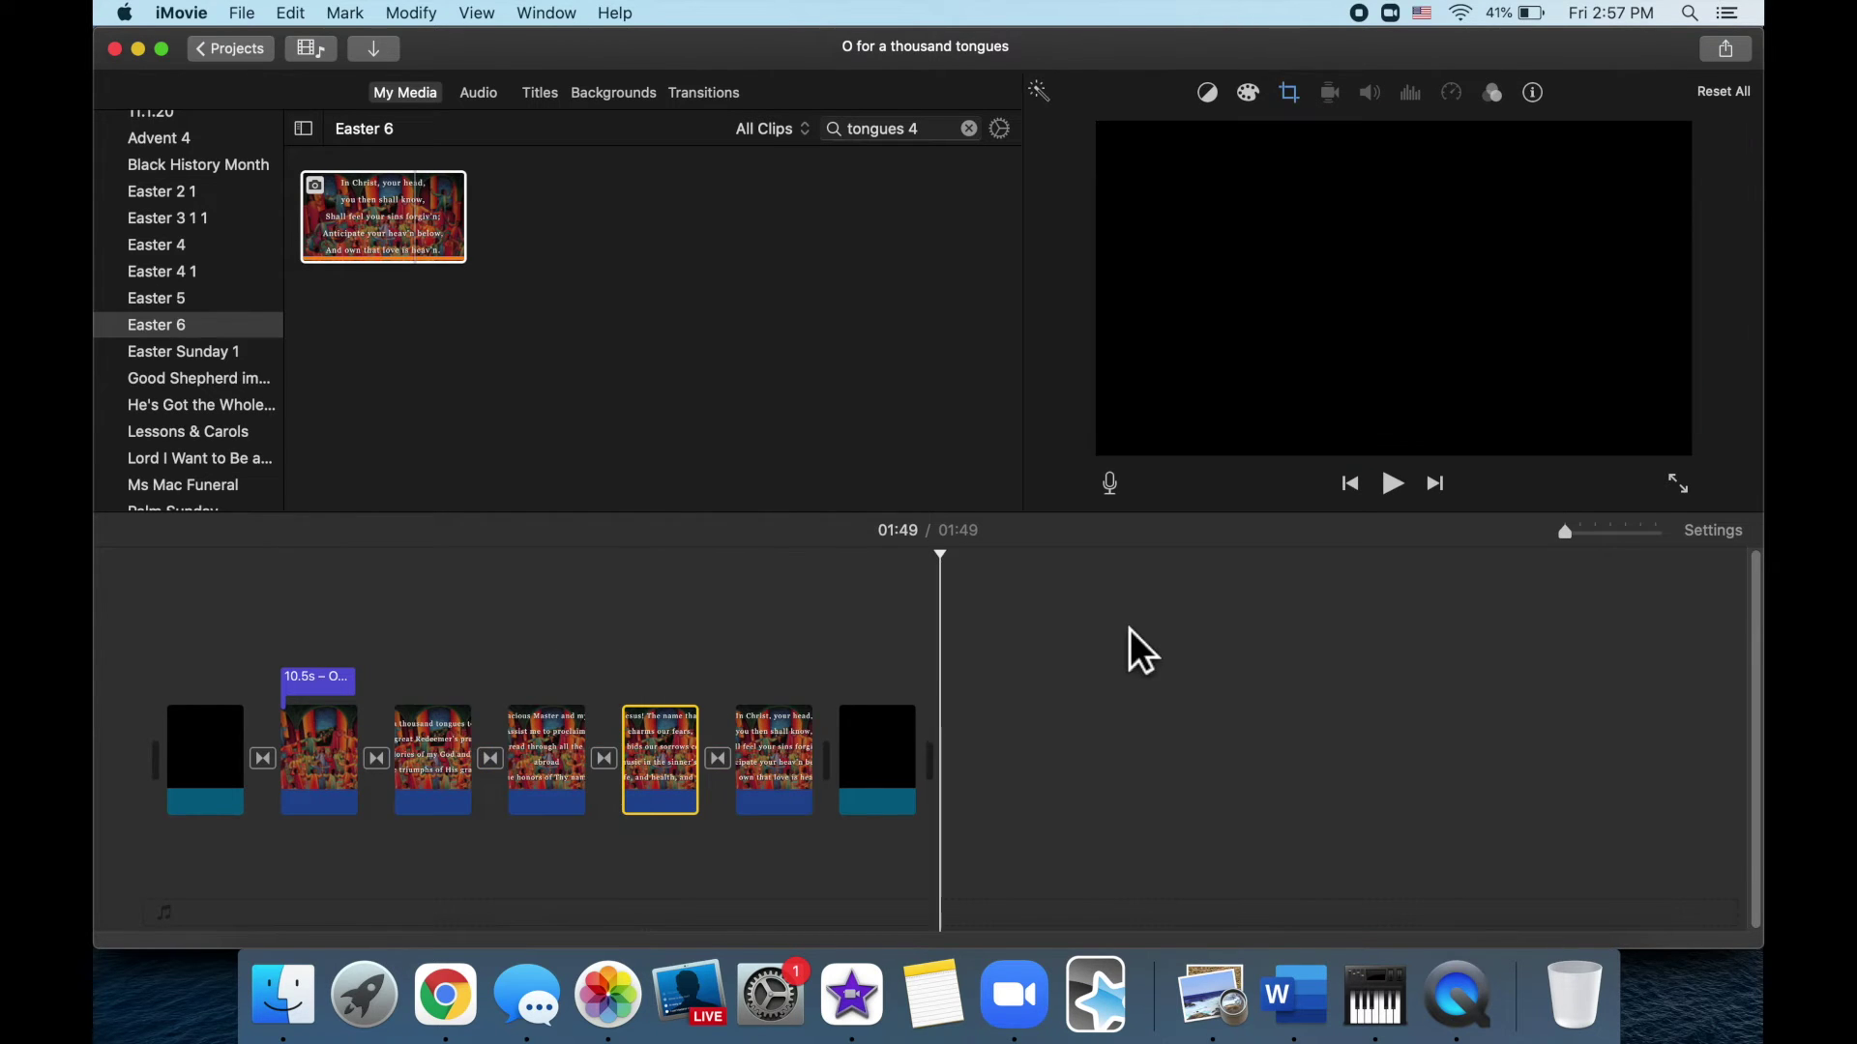
Inspect the transitions and play the project from the opening title through the last verse
{"action": "left_click", "coordinate": [602, 677]}
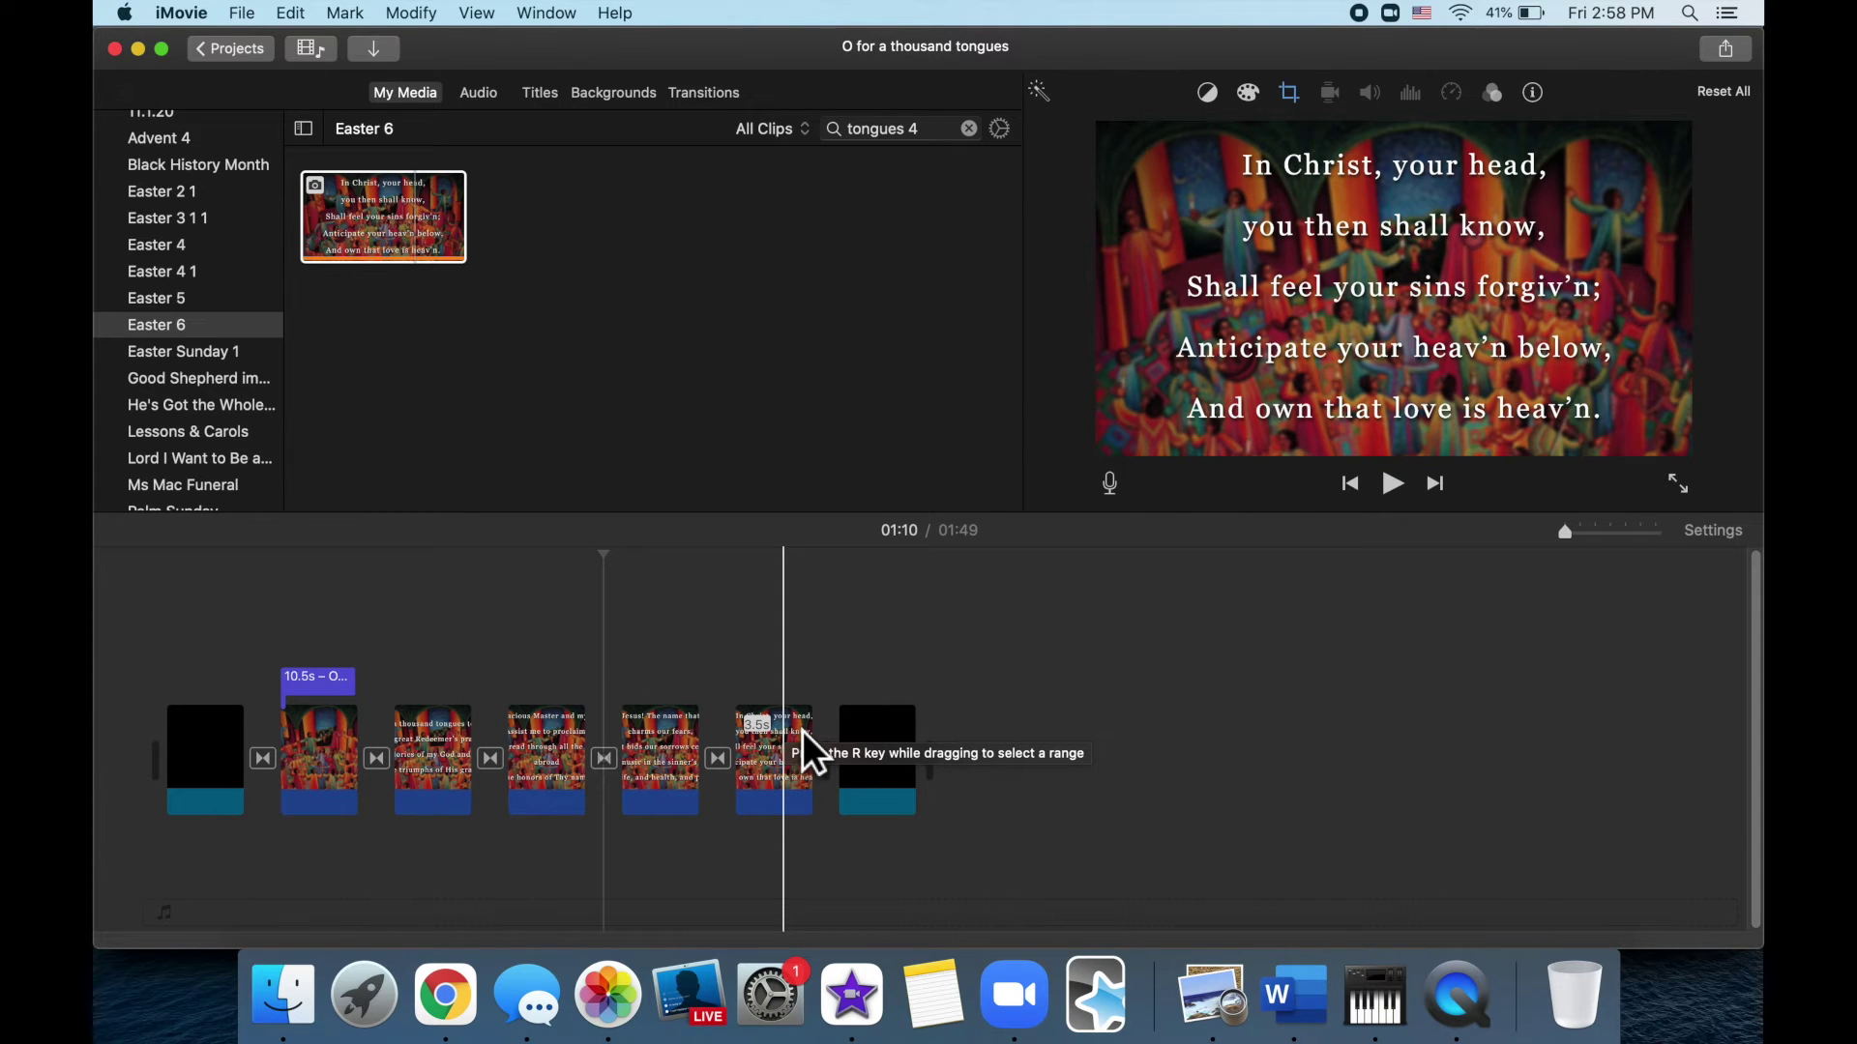
{"action": "left_click", "coordinate": [277, 763]}
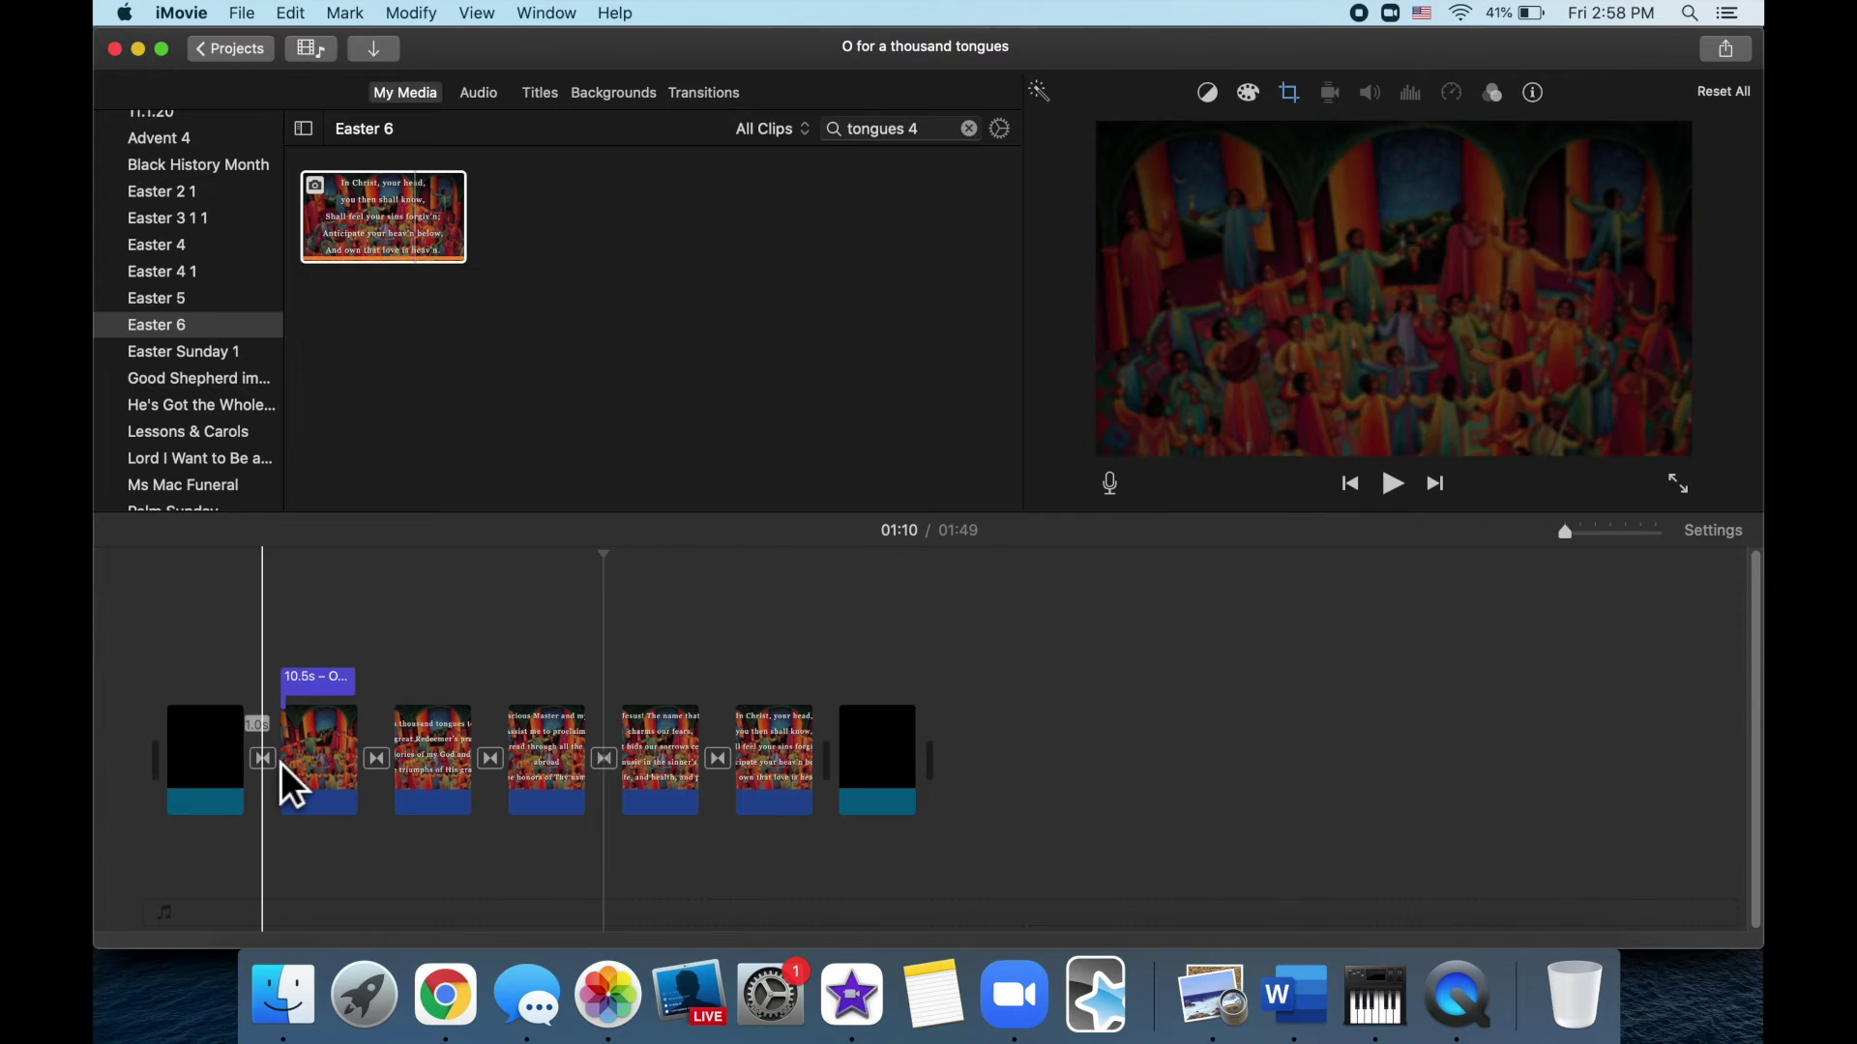
{"action": "left_click", "coordinate": [502, 779]}
{"action": "left_click", "coordinate": [254, 704]}
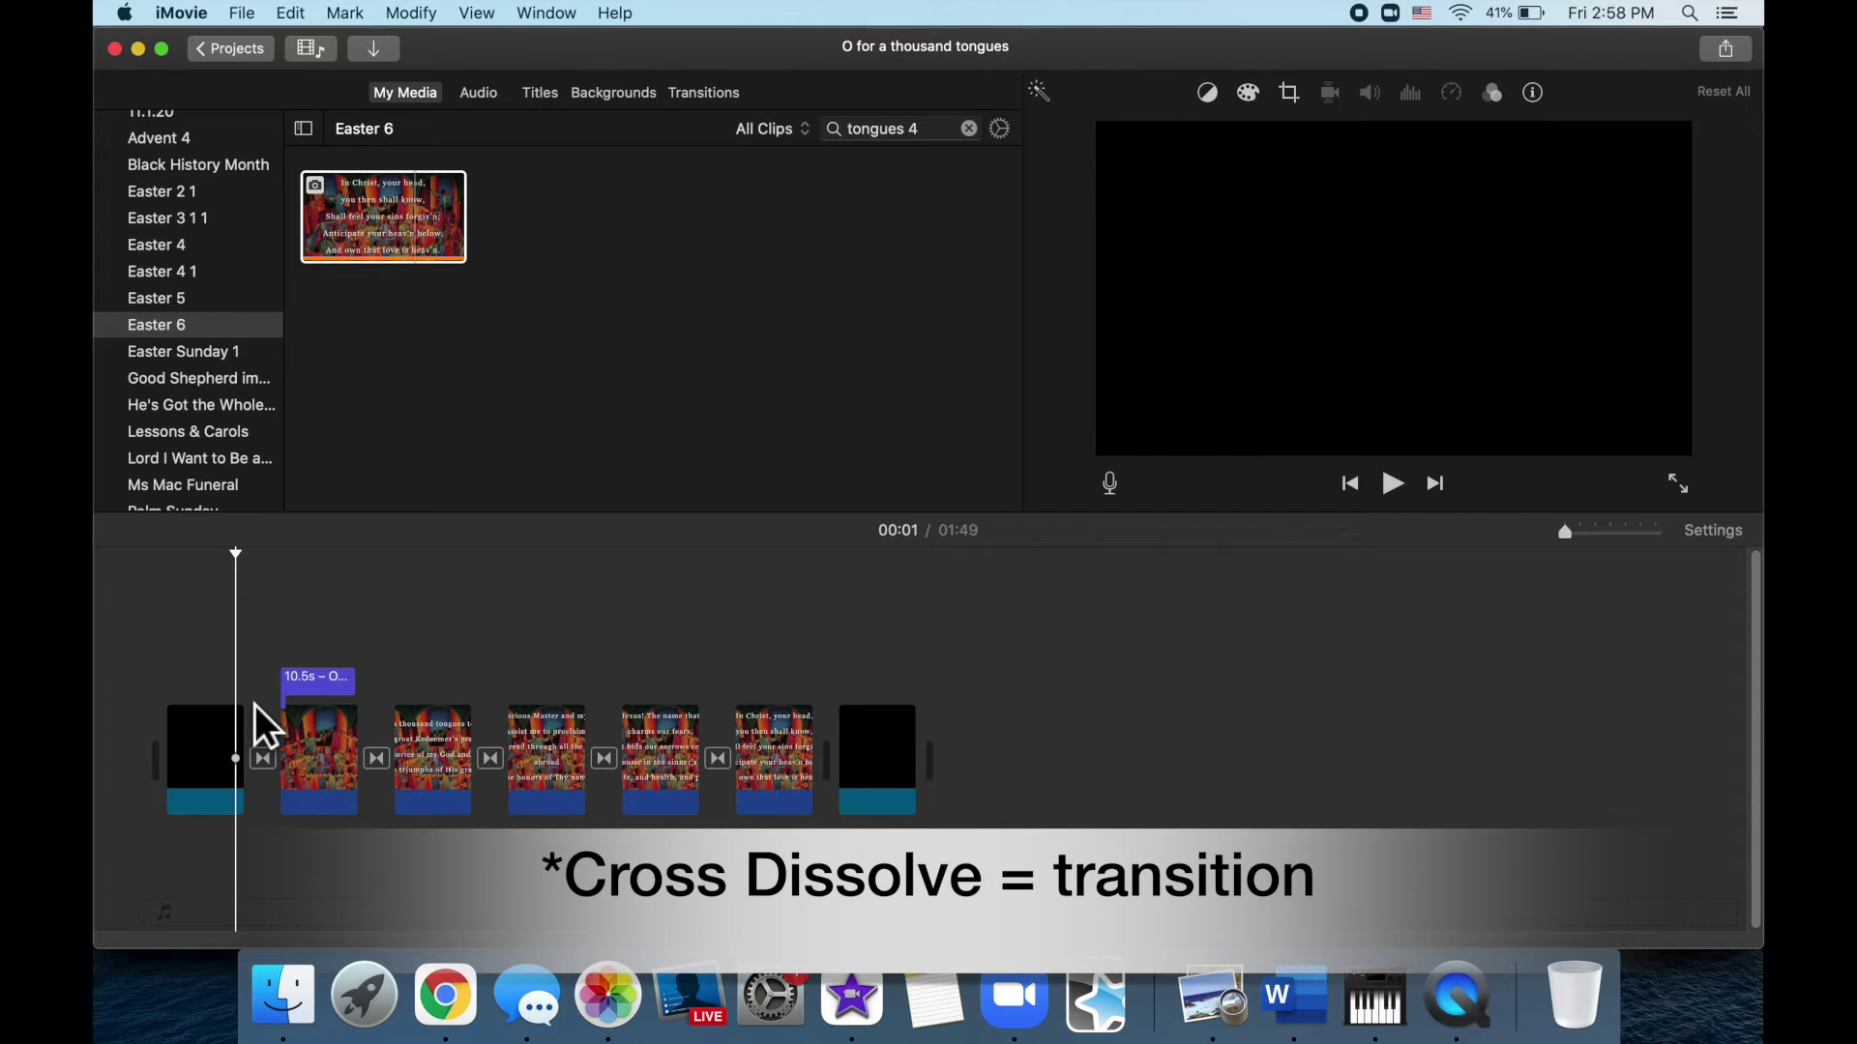
{"action": "key", "text": "space"}
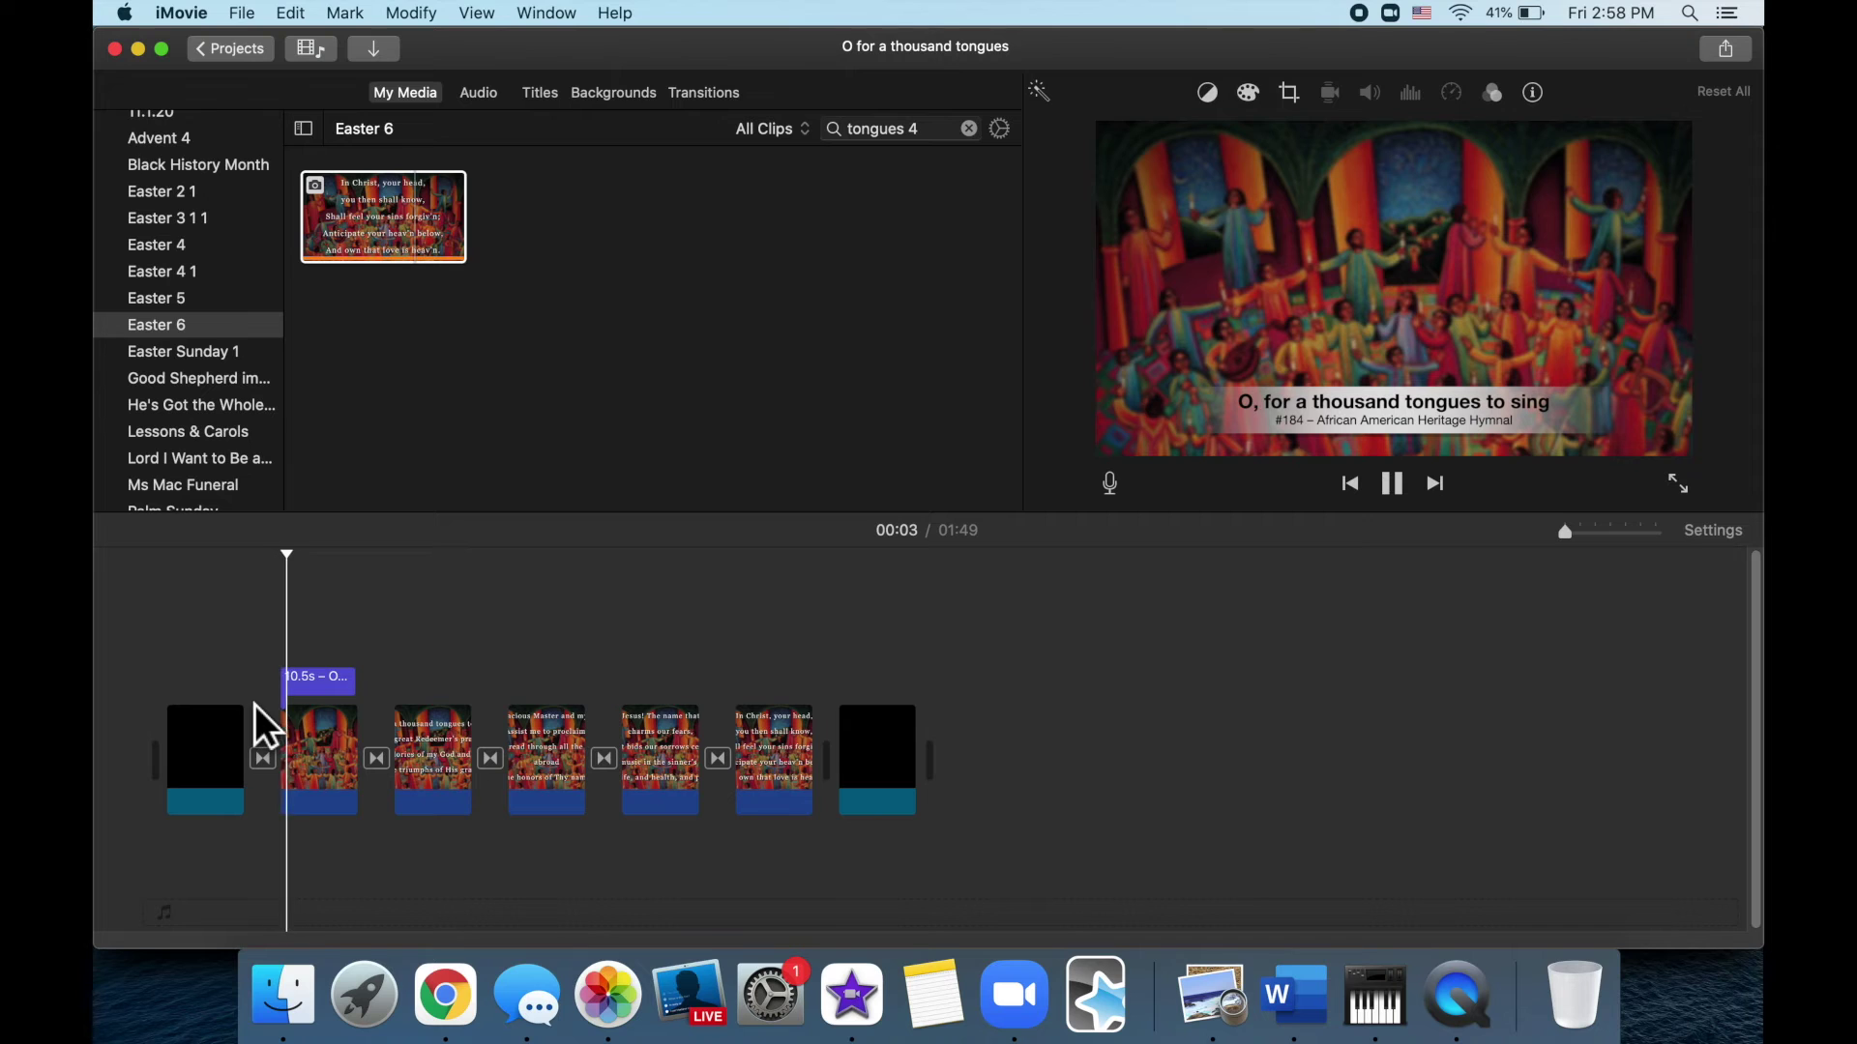
{"action": "key", "text": "space"}
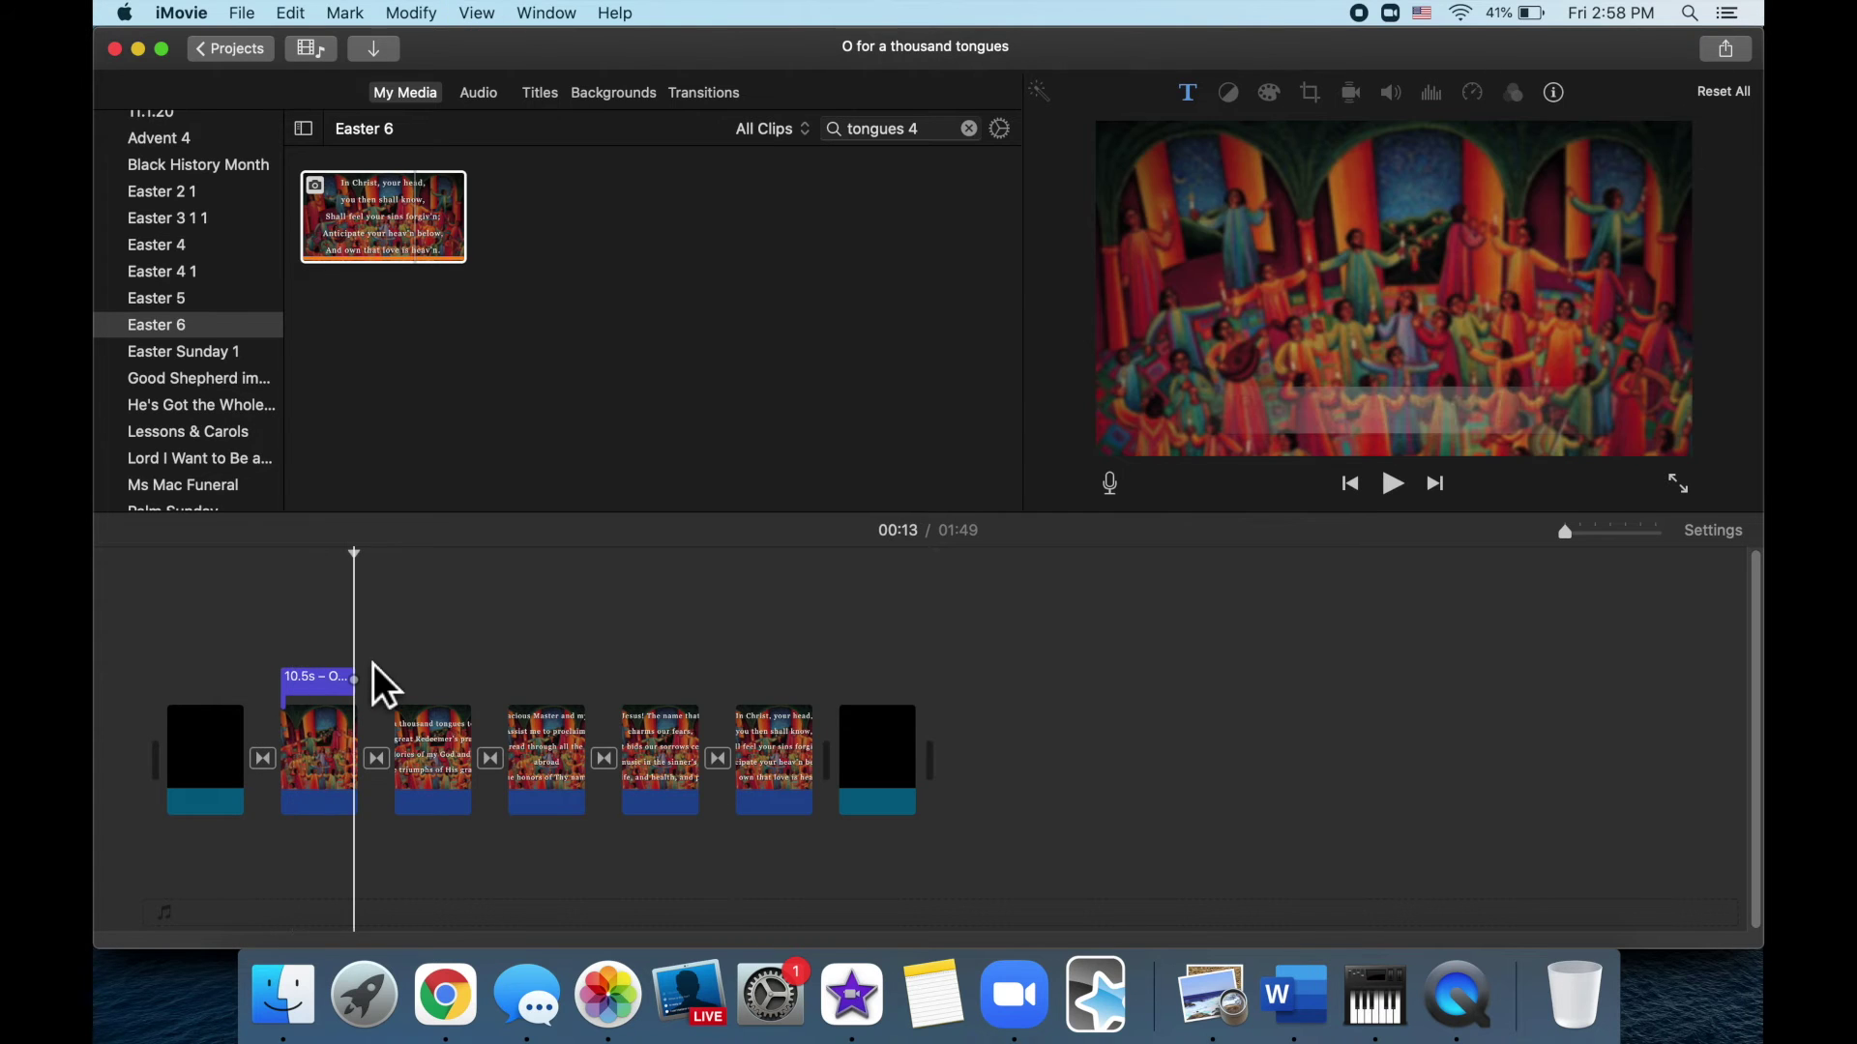
{"action": "key", "text": "space"}
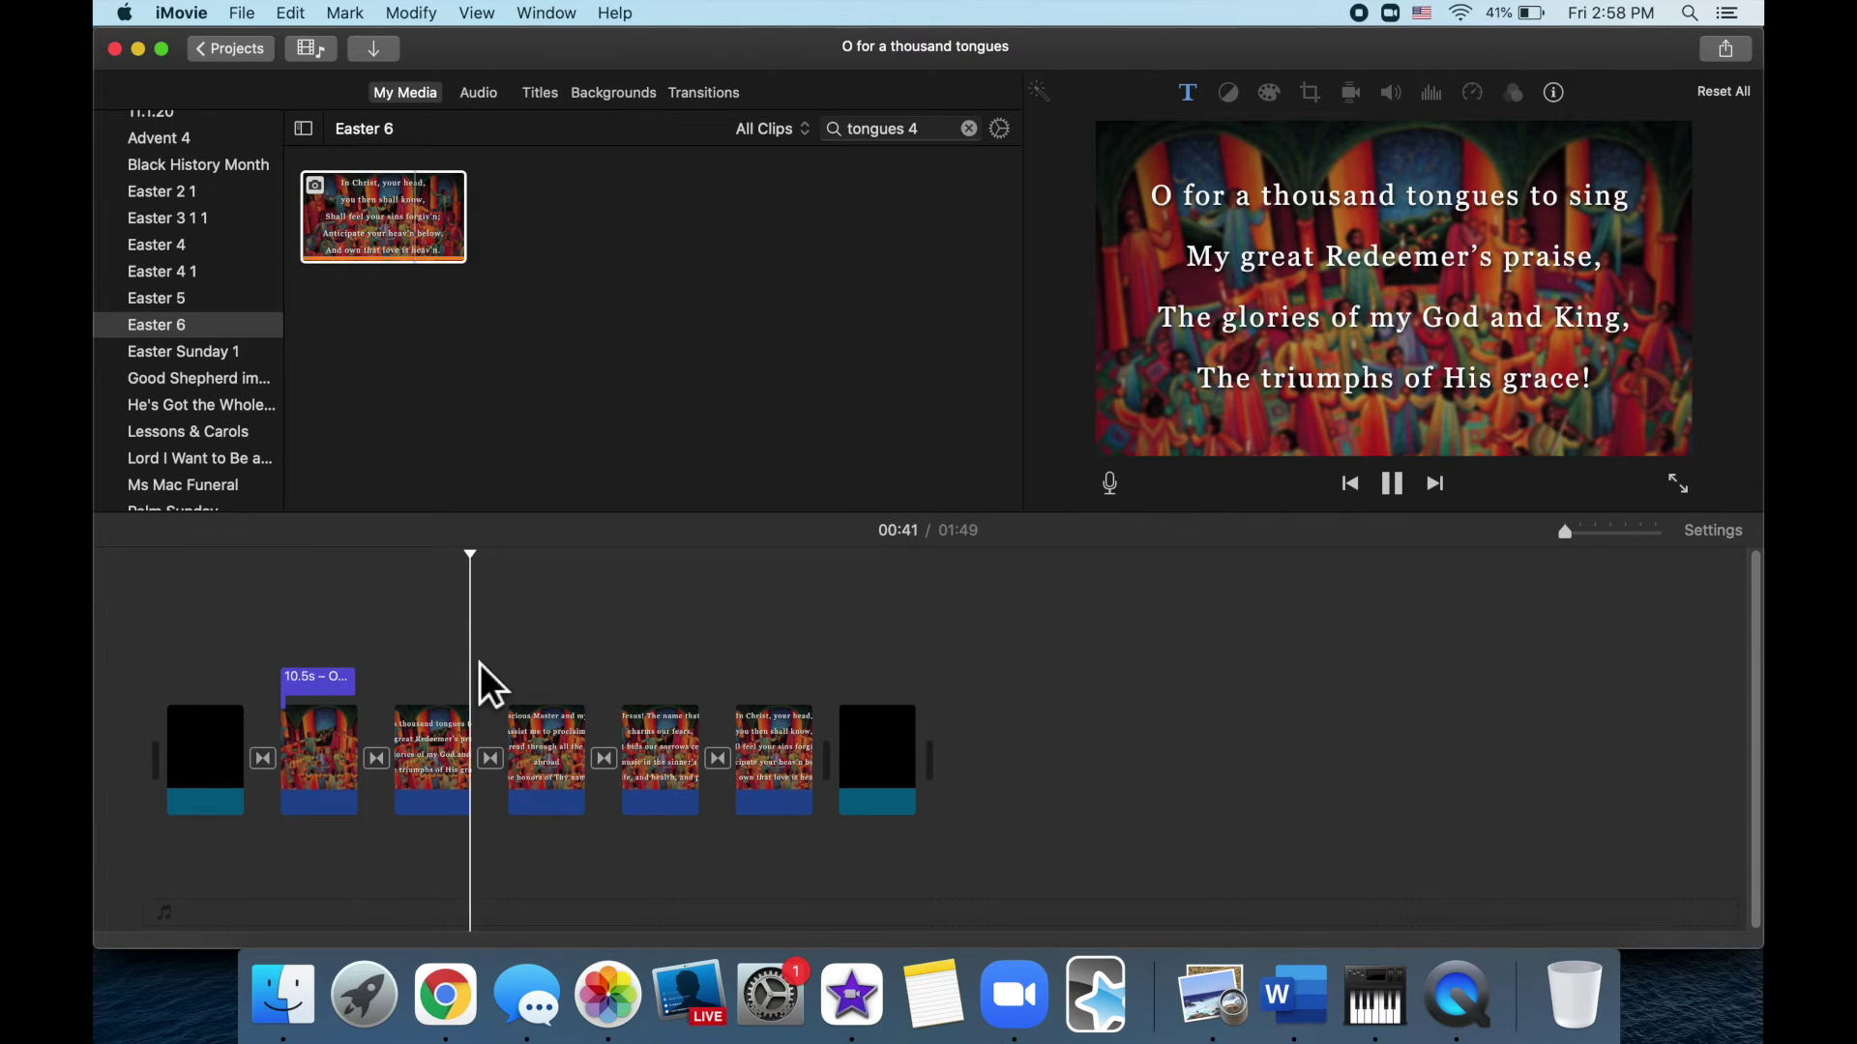
{"action": "left_click", "coordinate": [809, 665]}
{"action": "left_click", "coordinate": [699, 659]}
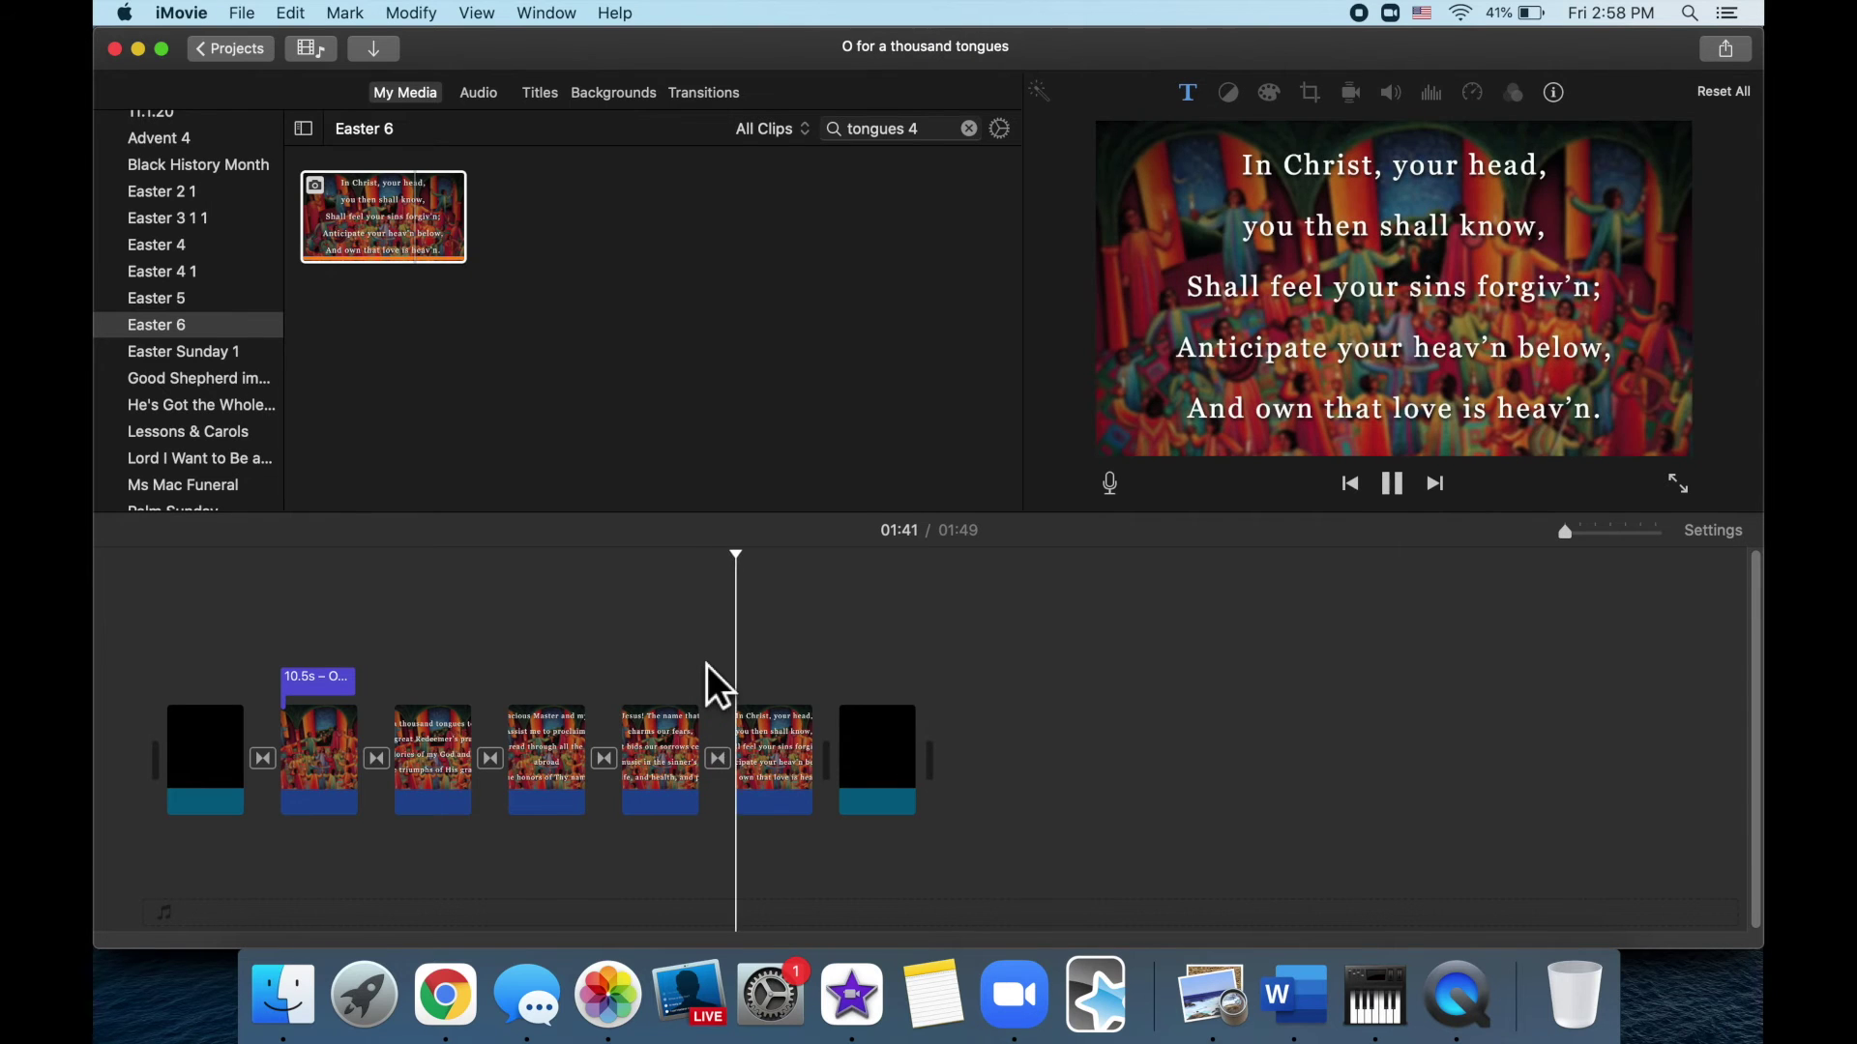
{"action": "key", "text": "space"}
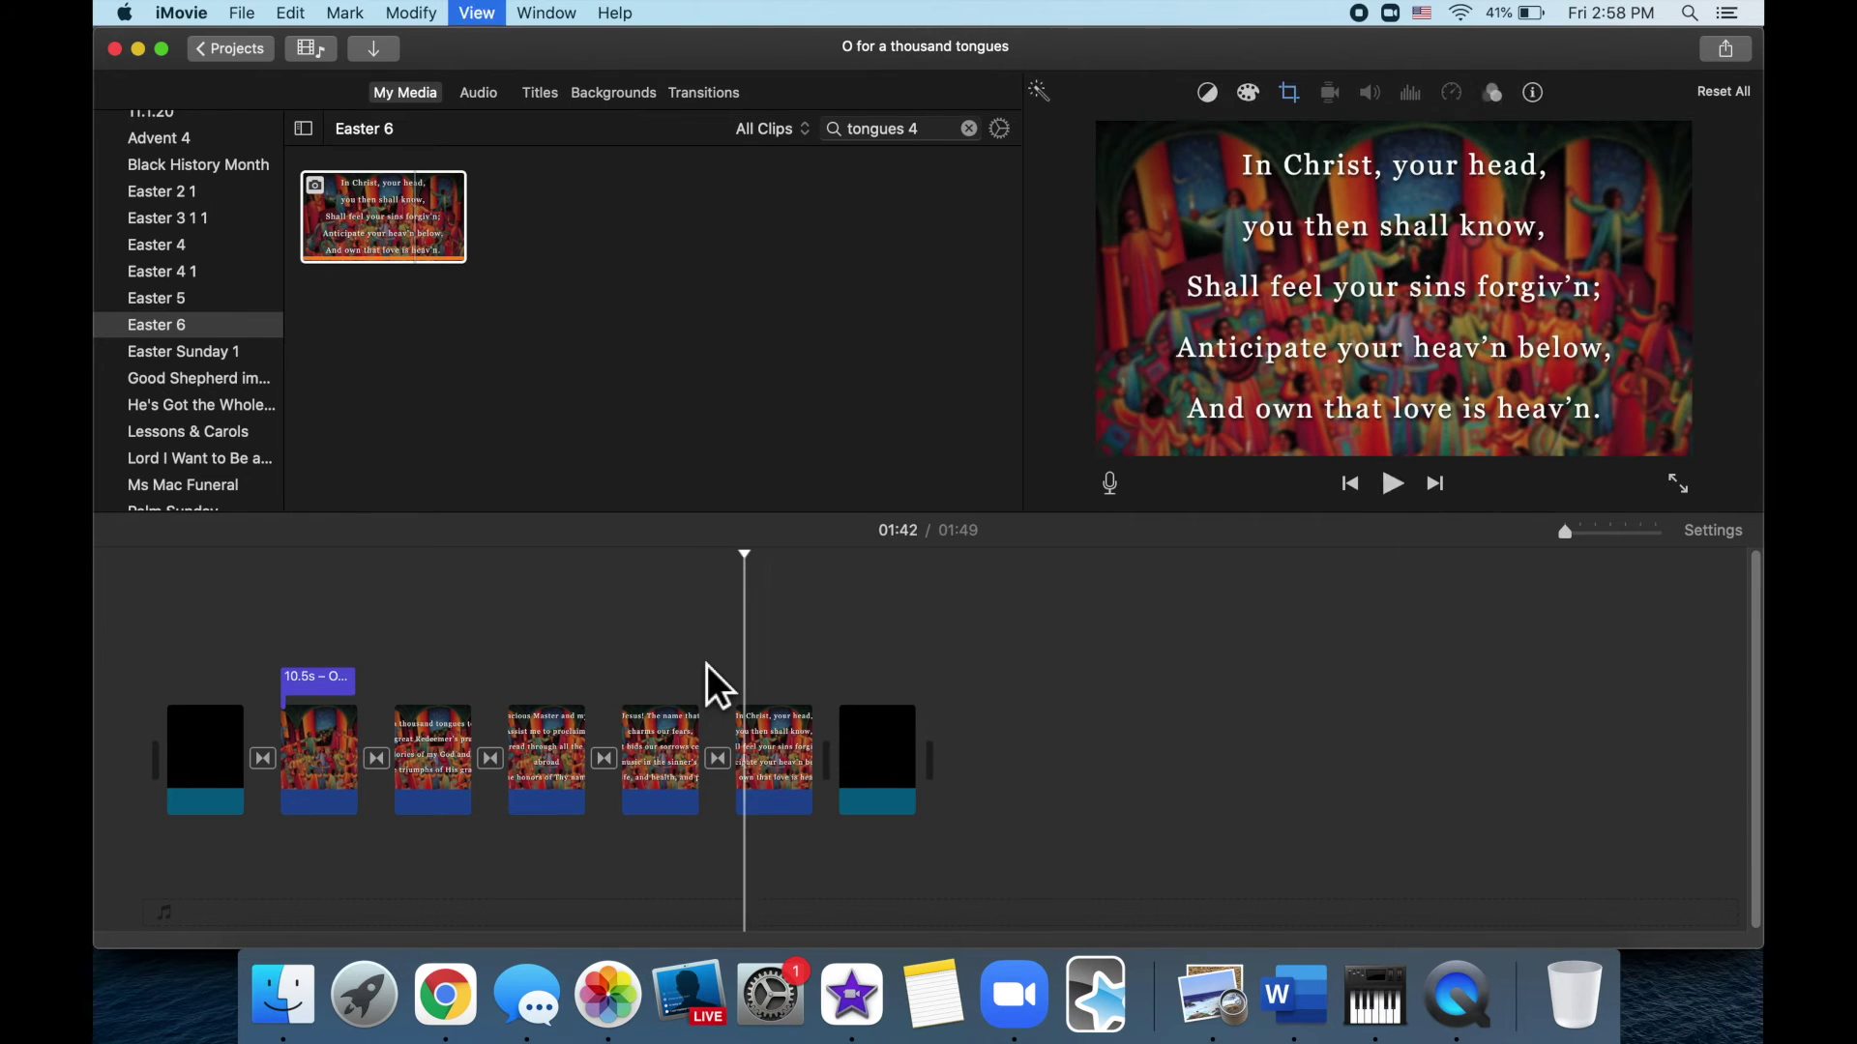
Insert a Fade to Black before the closing black clip and return to the Easter 6 media
{"action": "left_click", "coordinate": [715, 106]}
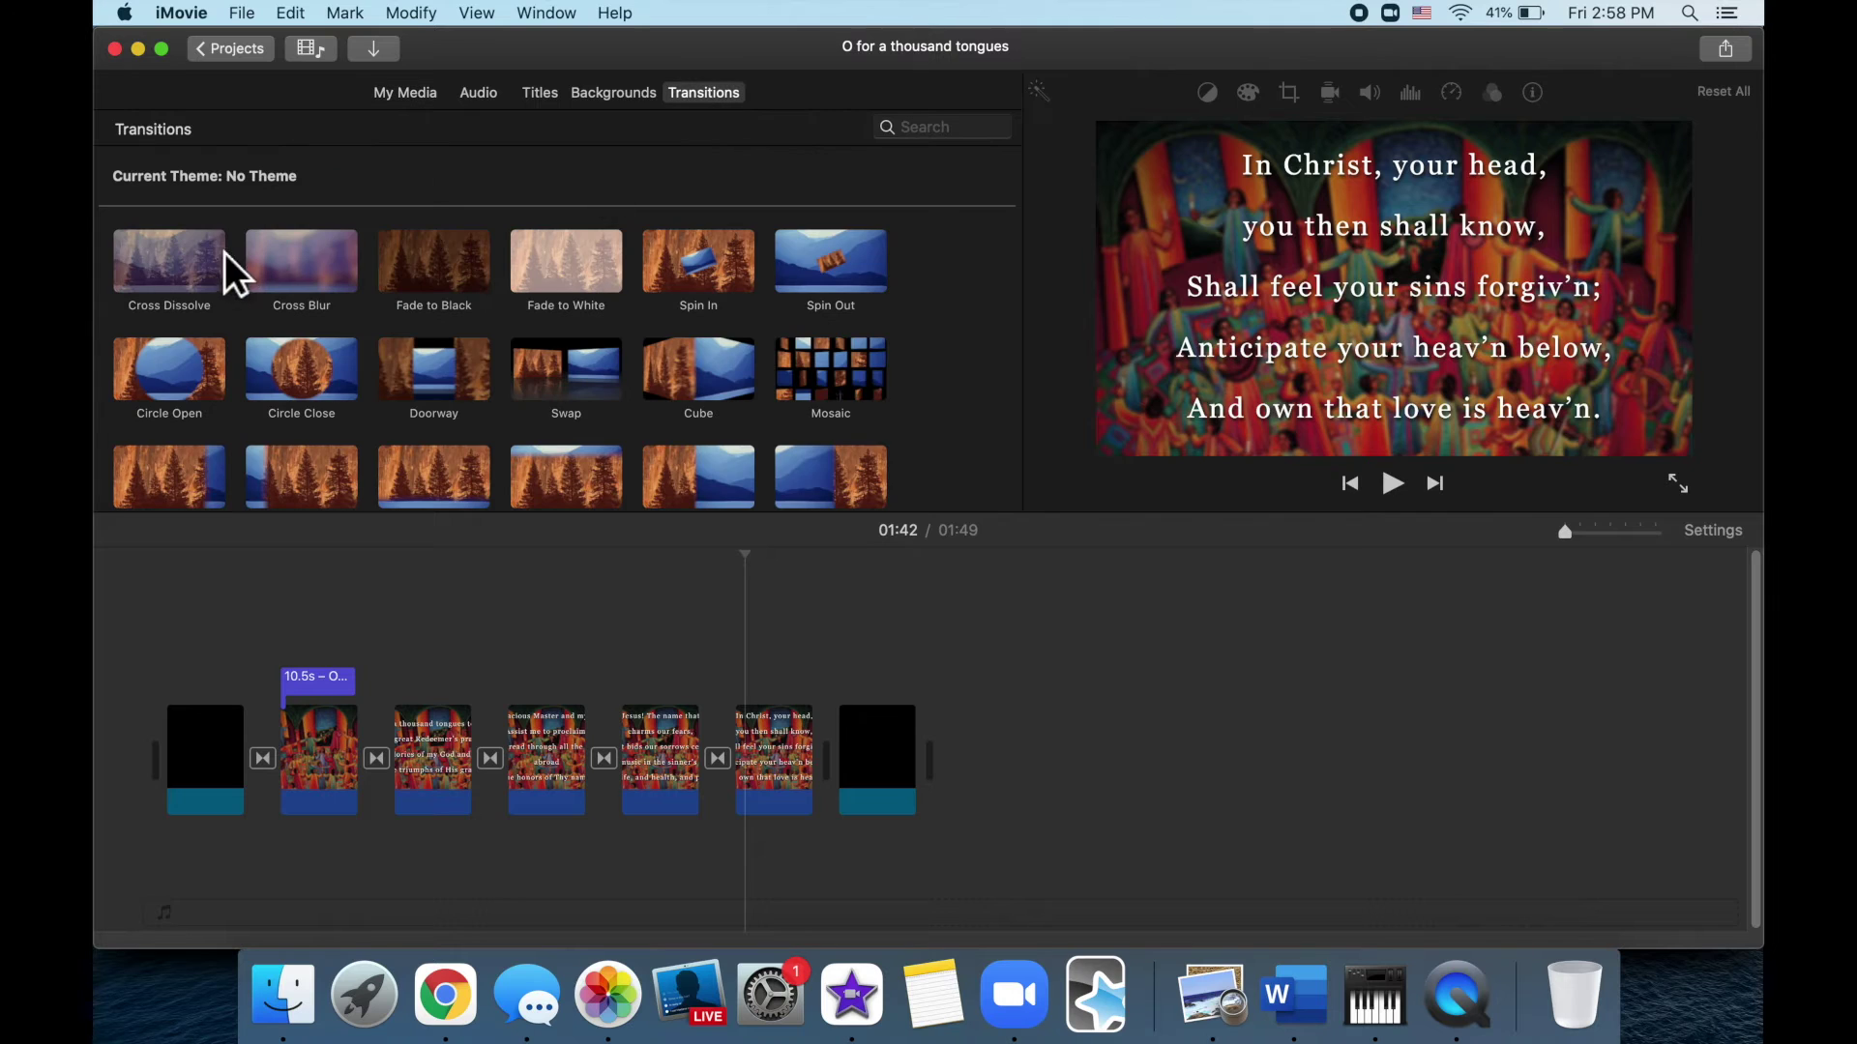
{"action": "left_click_drag", "start_coordinate": [207, 263], "coordinate": [740, 771]}
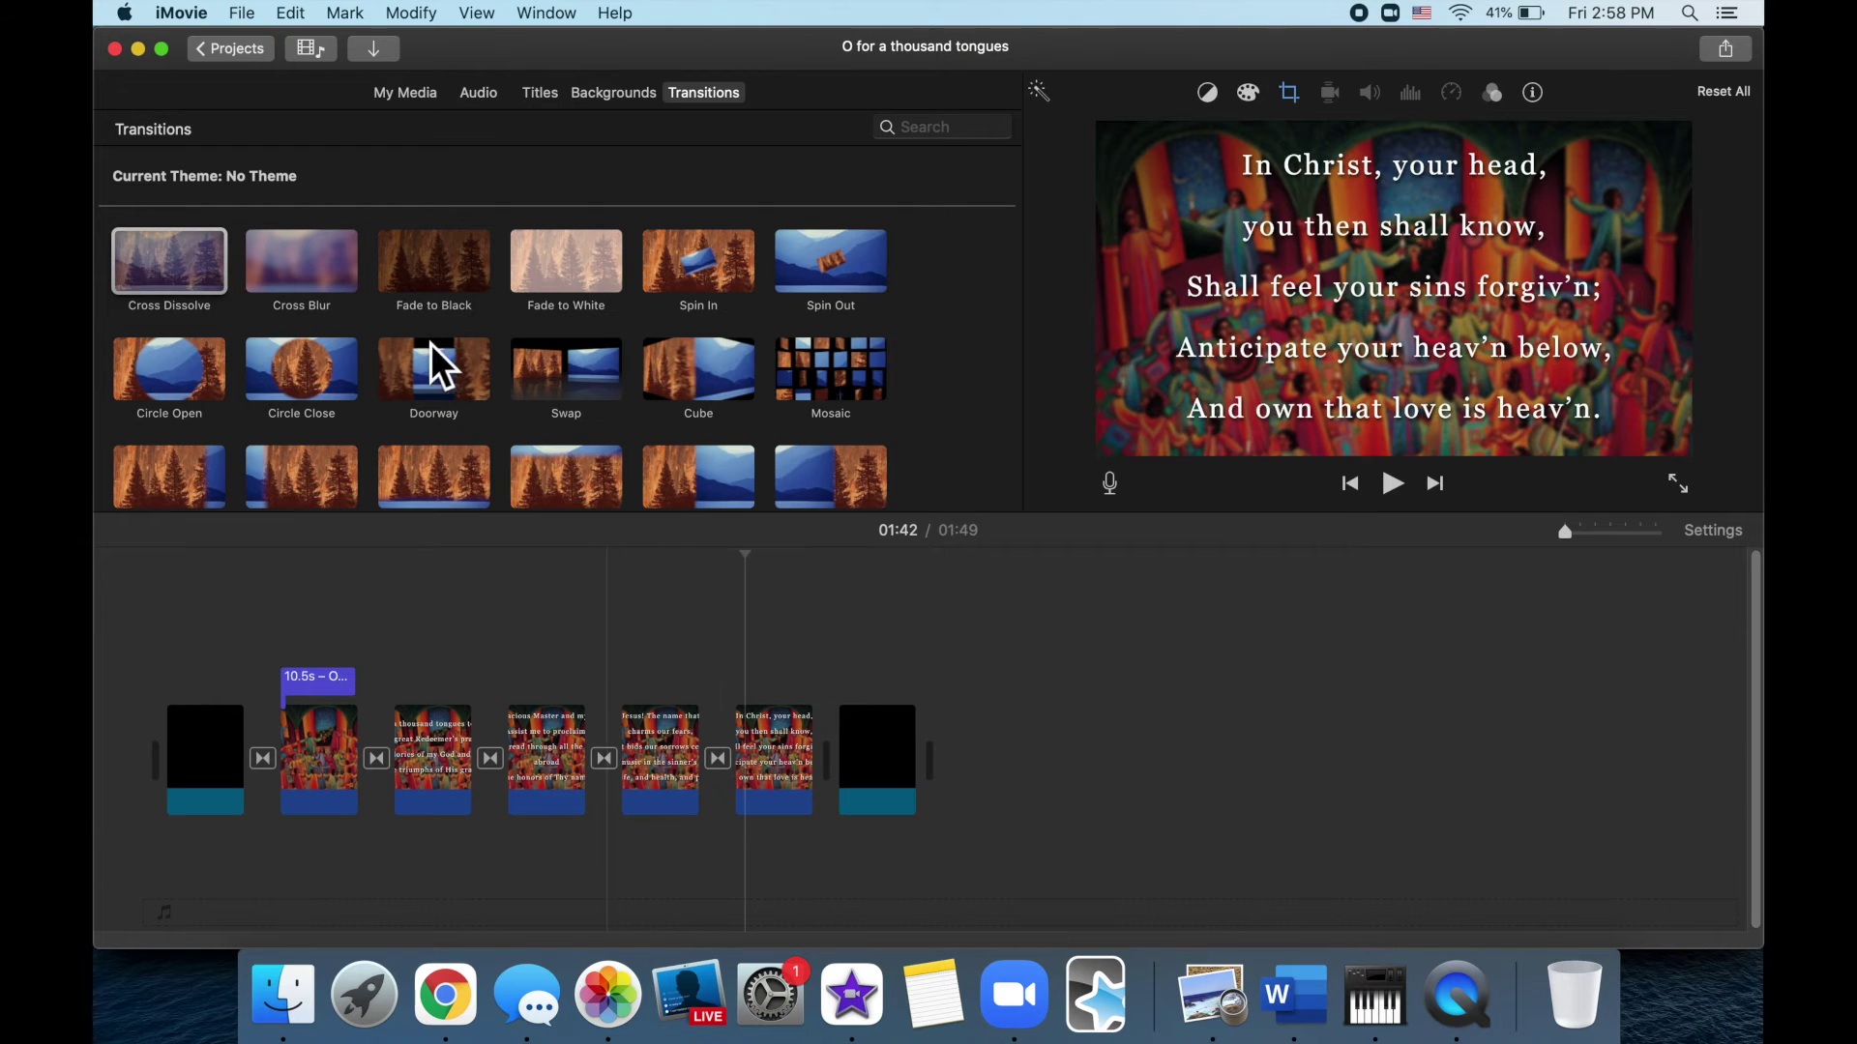
{"action": "left_click_drag", "start_coordinate": [438, 264], "coordinate": [861, 710]}
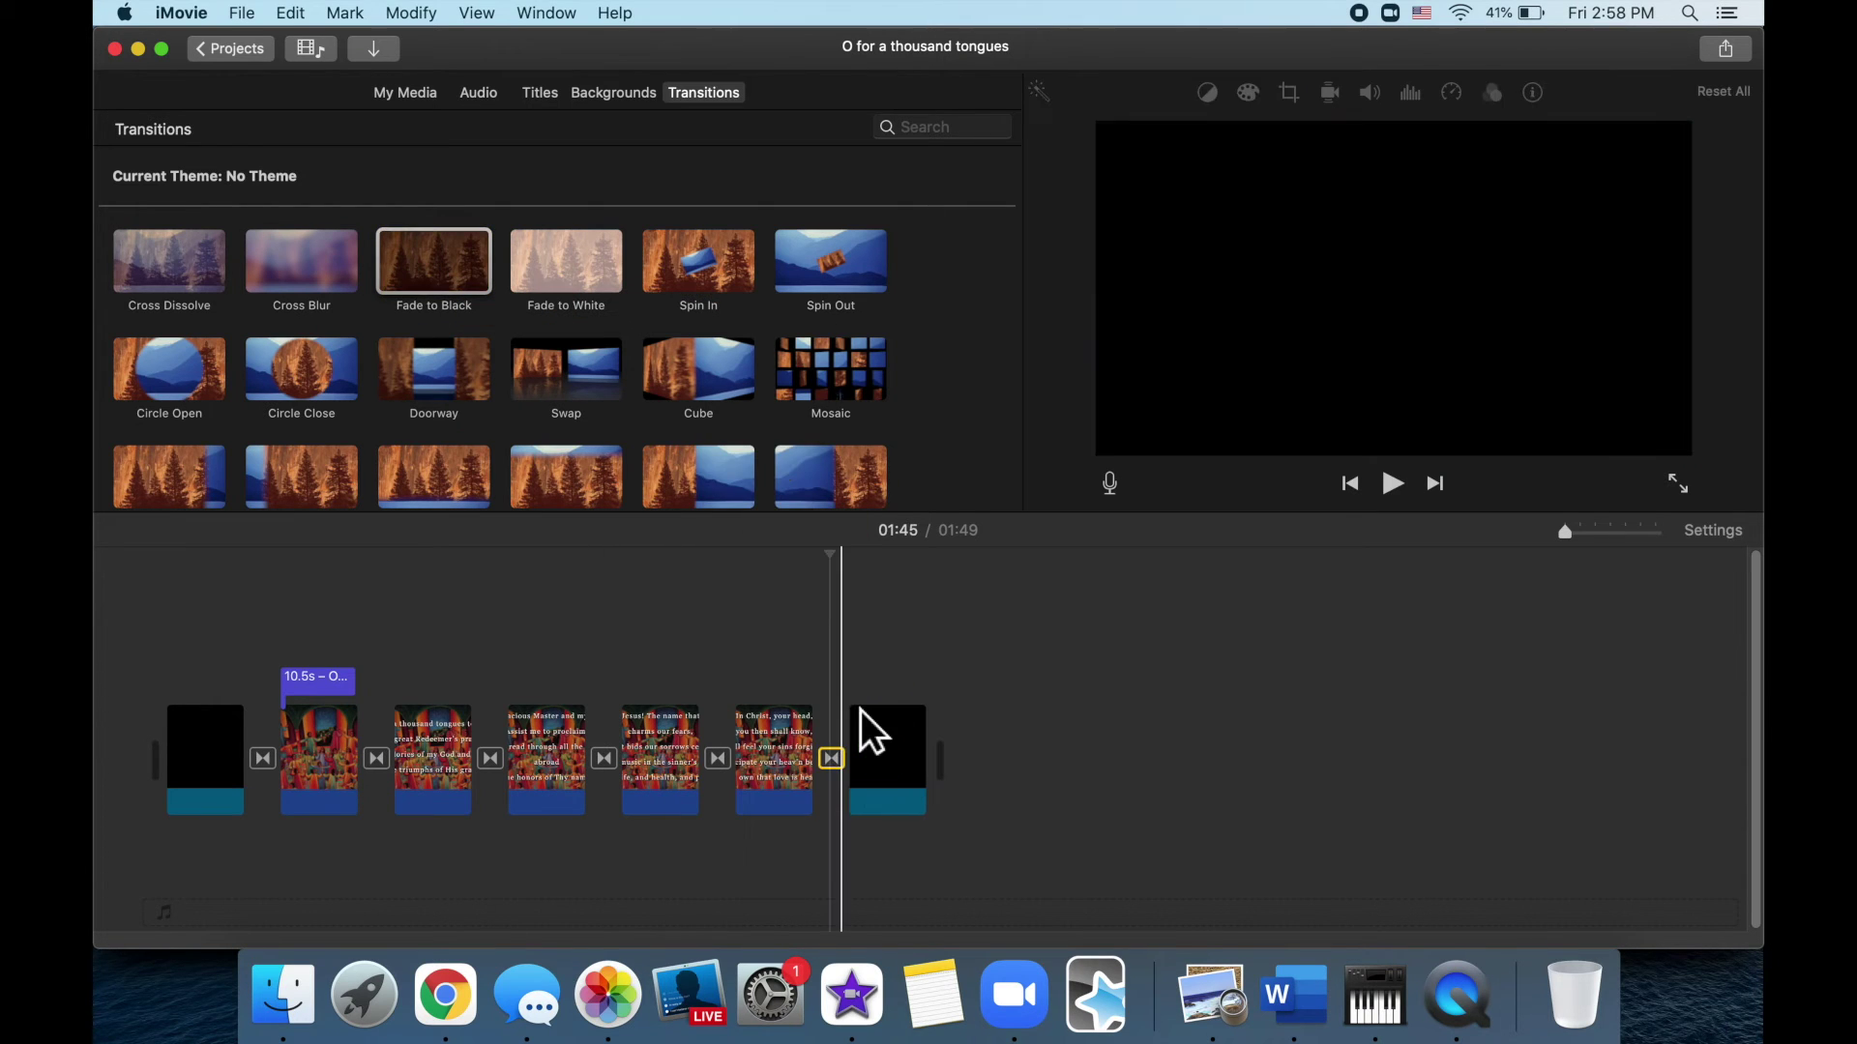
{"action": "left_click", "coordinate": [862, 658]}
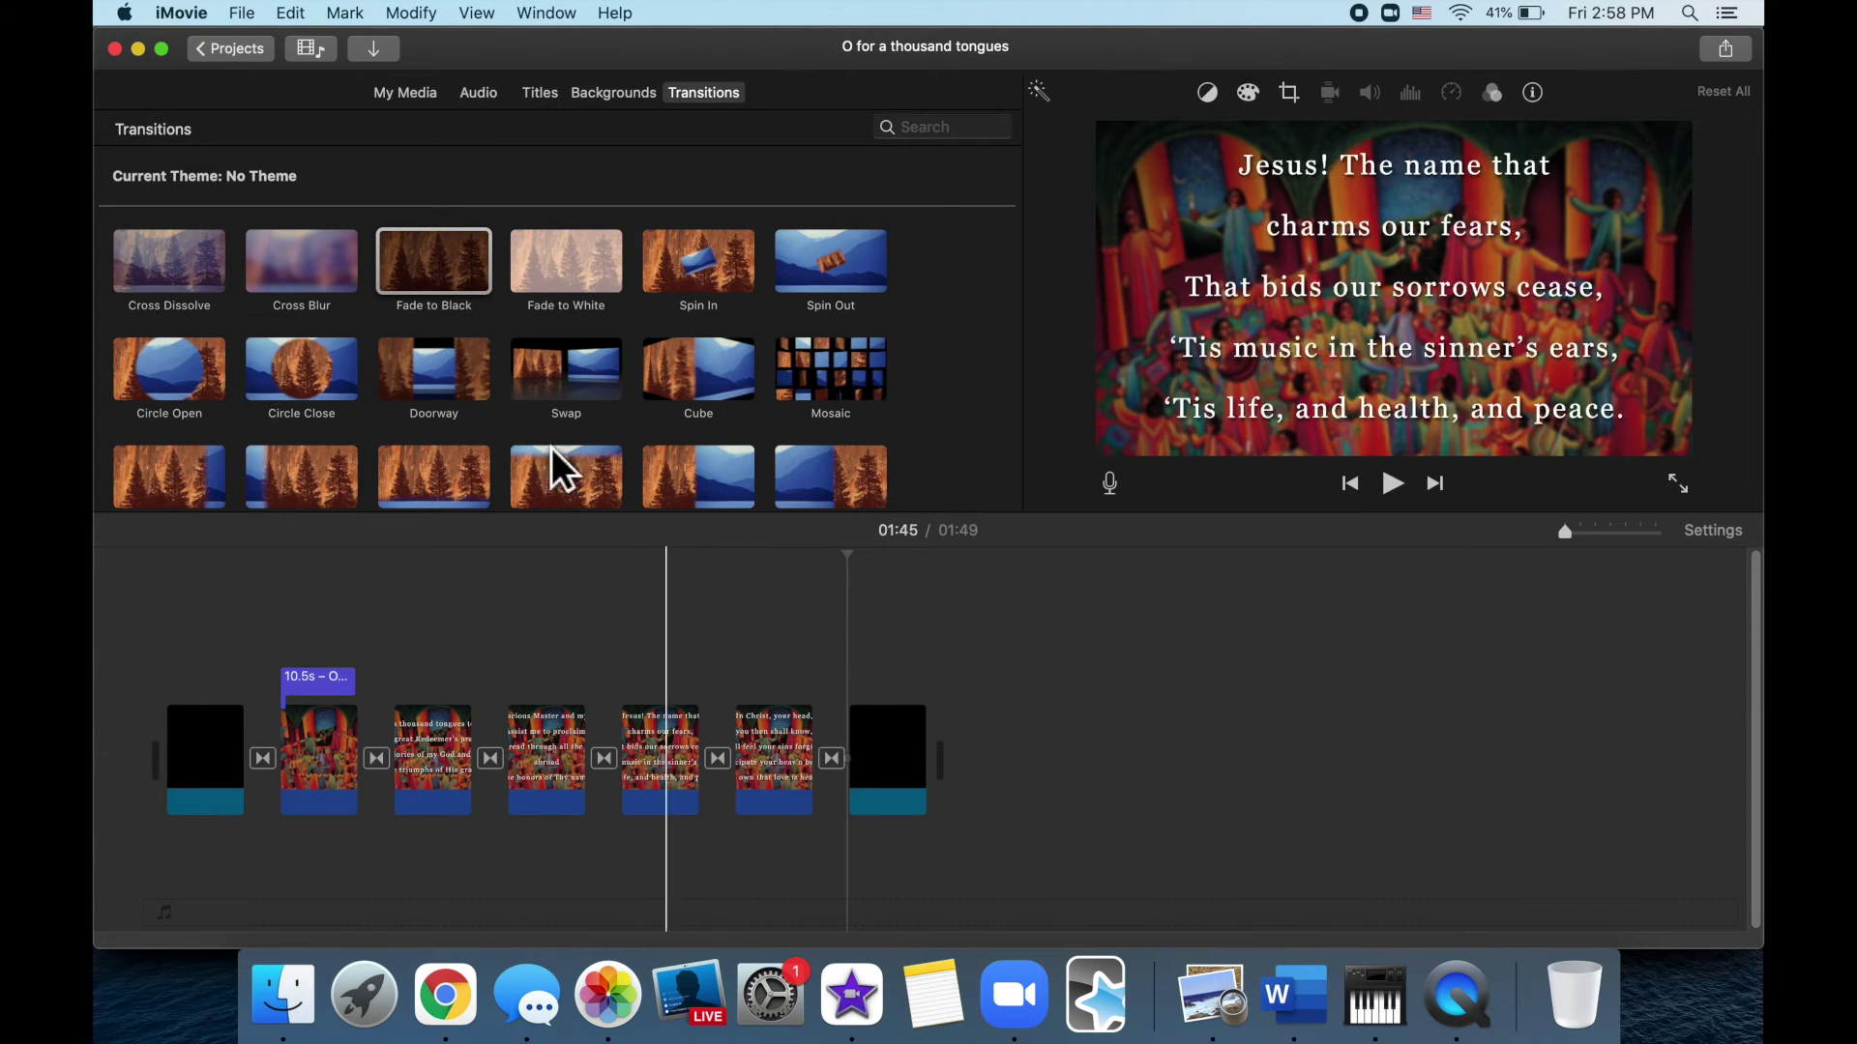
{"action": "left_click", "coordinate": [427, 104]}
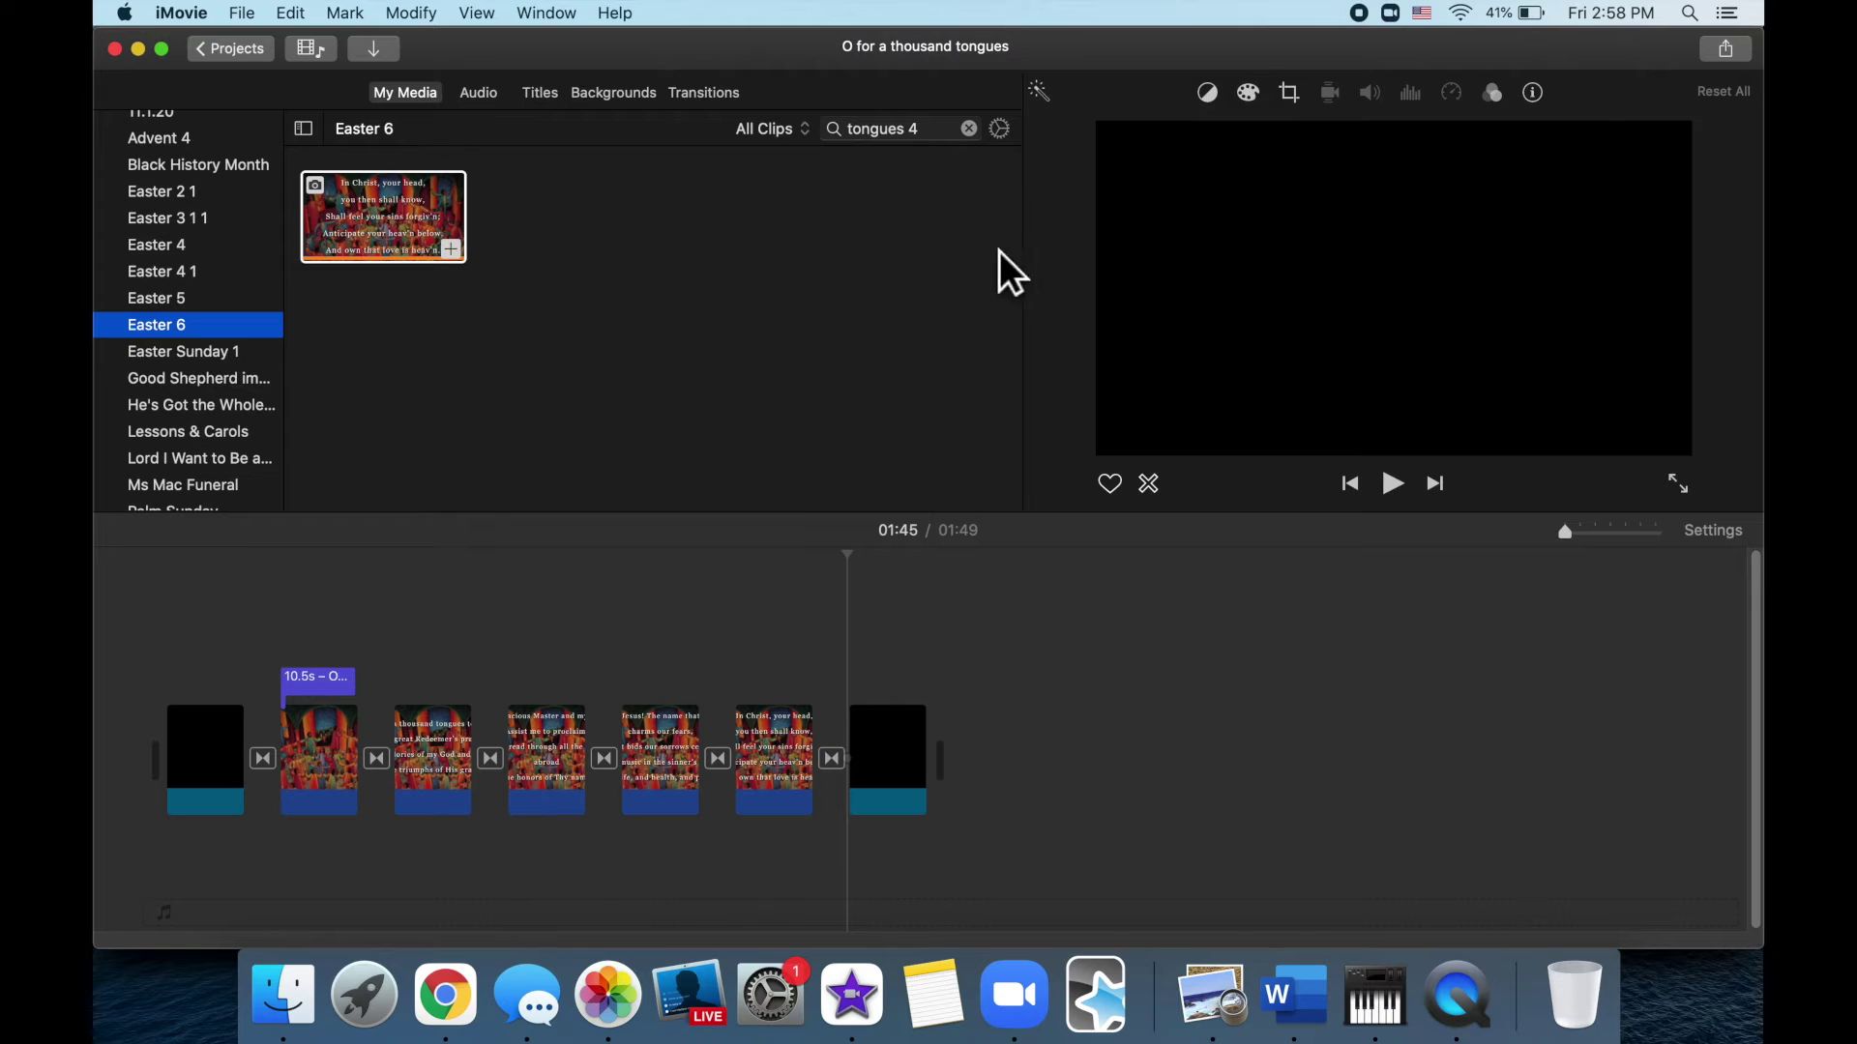
{"action": "left_click", "coordinate": [948, 140]}
Place the 1.6-minute 'O For a Thousand Tongues to Sing' audio under the slides and play it
{"action": "key", "text": "BackSpace"}
{"action": "key", "text": "BackSpace"}
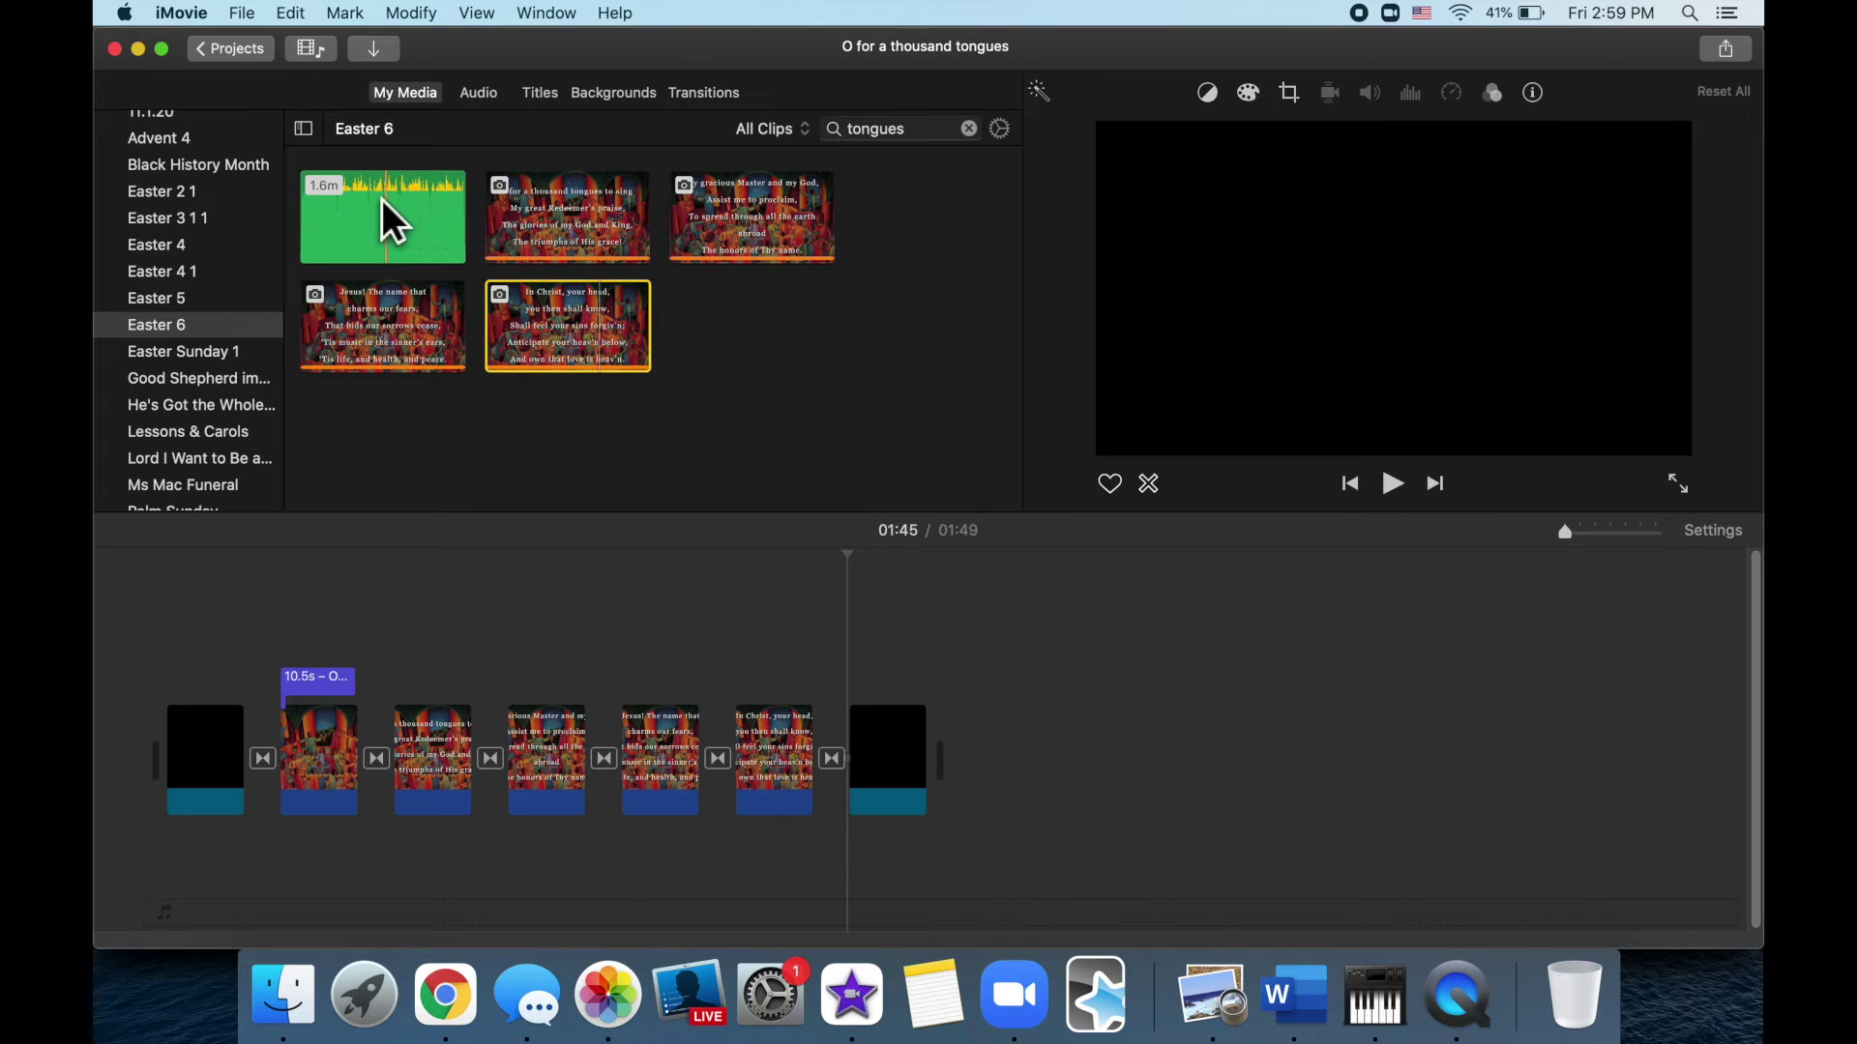
{"action": "left_click_drag", "start_coordinate": [443, 202], "coordinate": [275, 876]}
{"action": "left_click", "coordinate": [267, 815]}
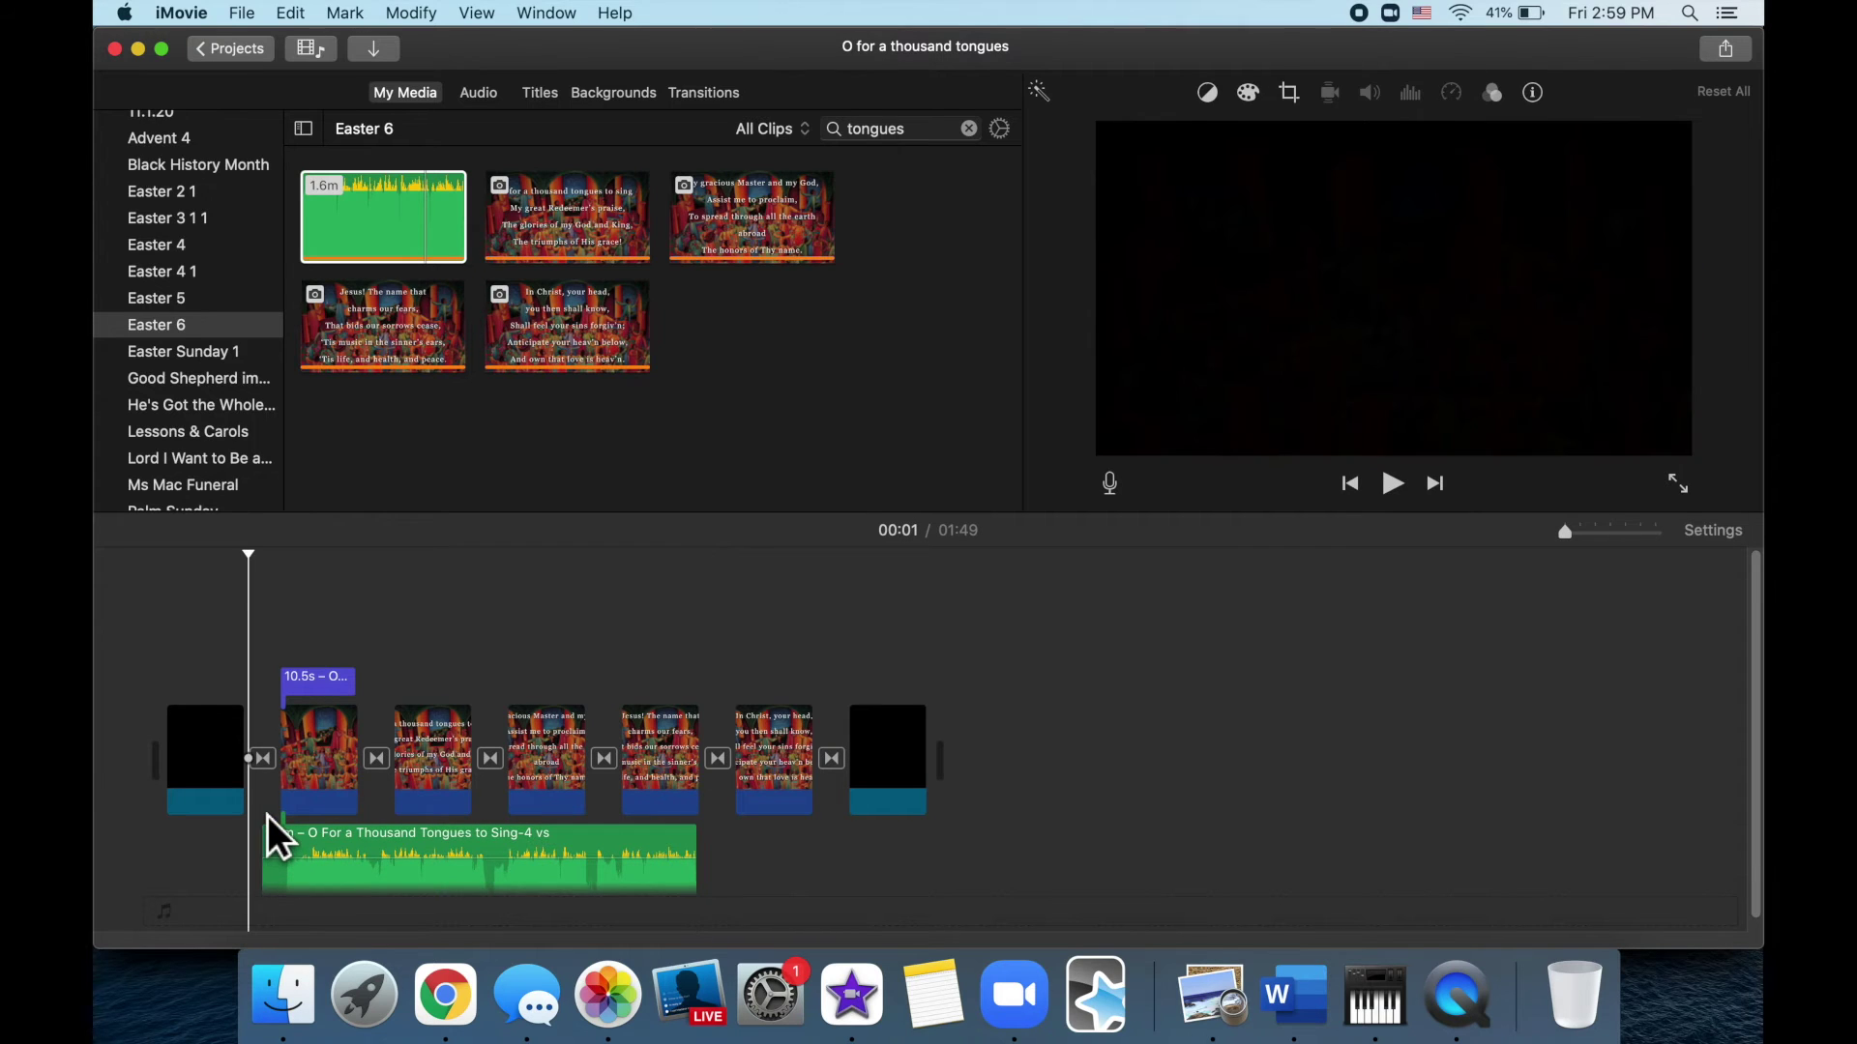
{"action": "key", "text": "space"}
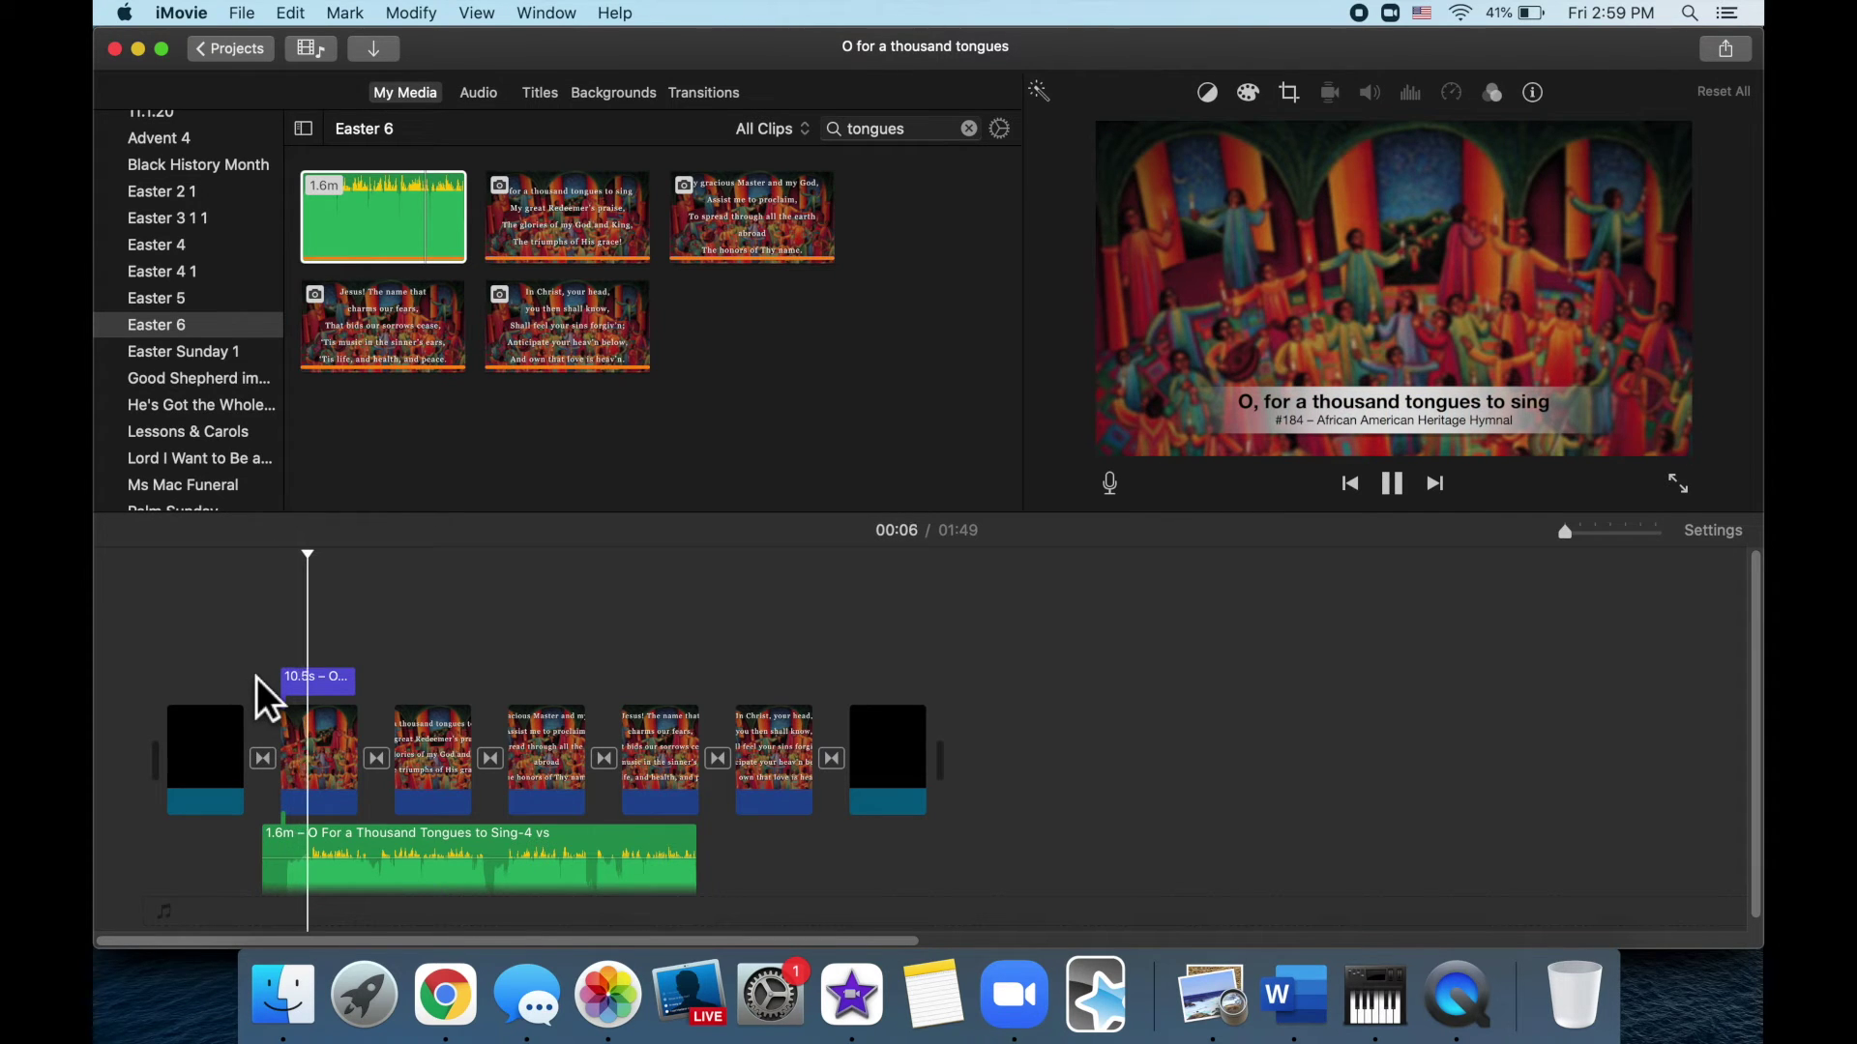
{"action": "key", "text": "space"}
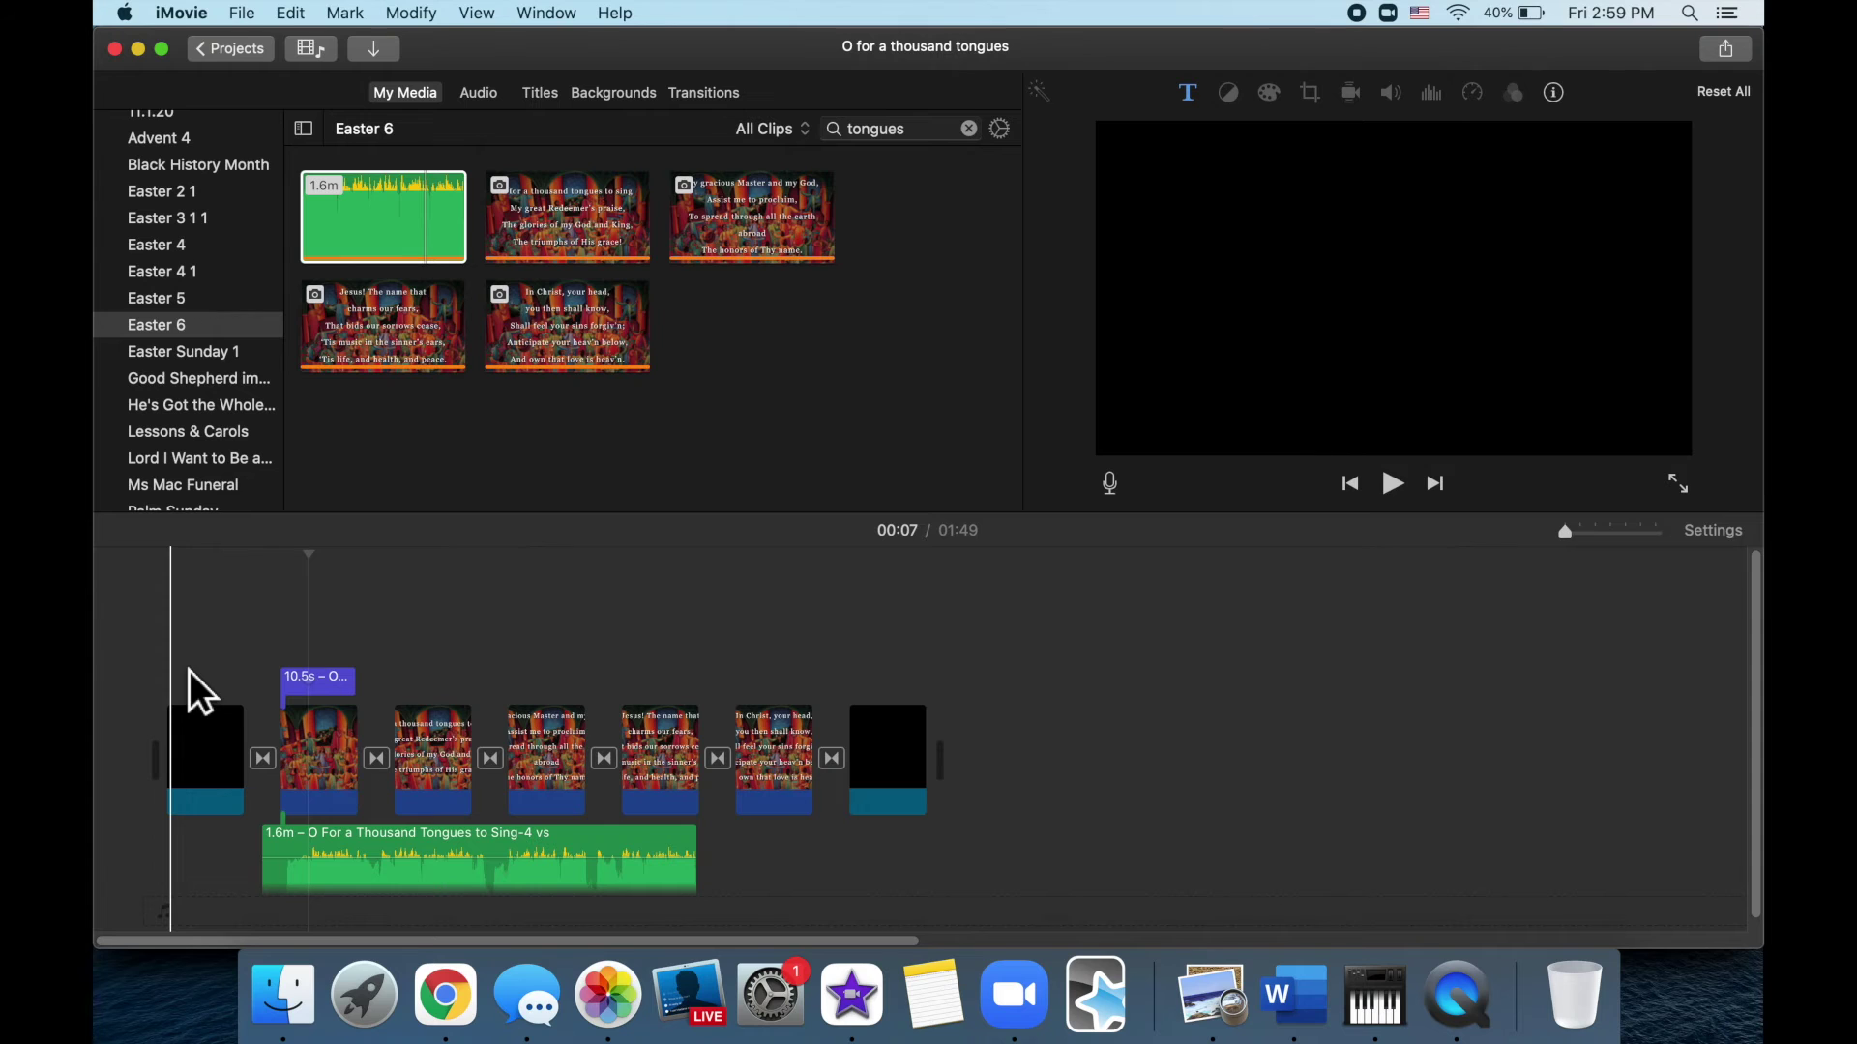
Lengthen the title slide to 20.1 seconds and trim the later slides so the movie runs 01:44
{"action": "key", "text": "super+equal"}
{"action": "left_click", "coordinate": [590, 647]}
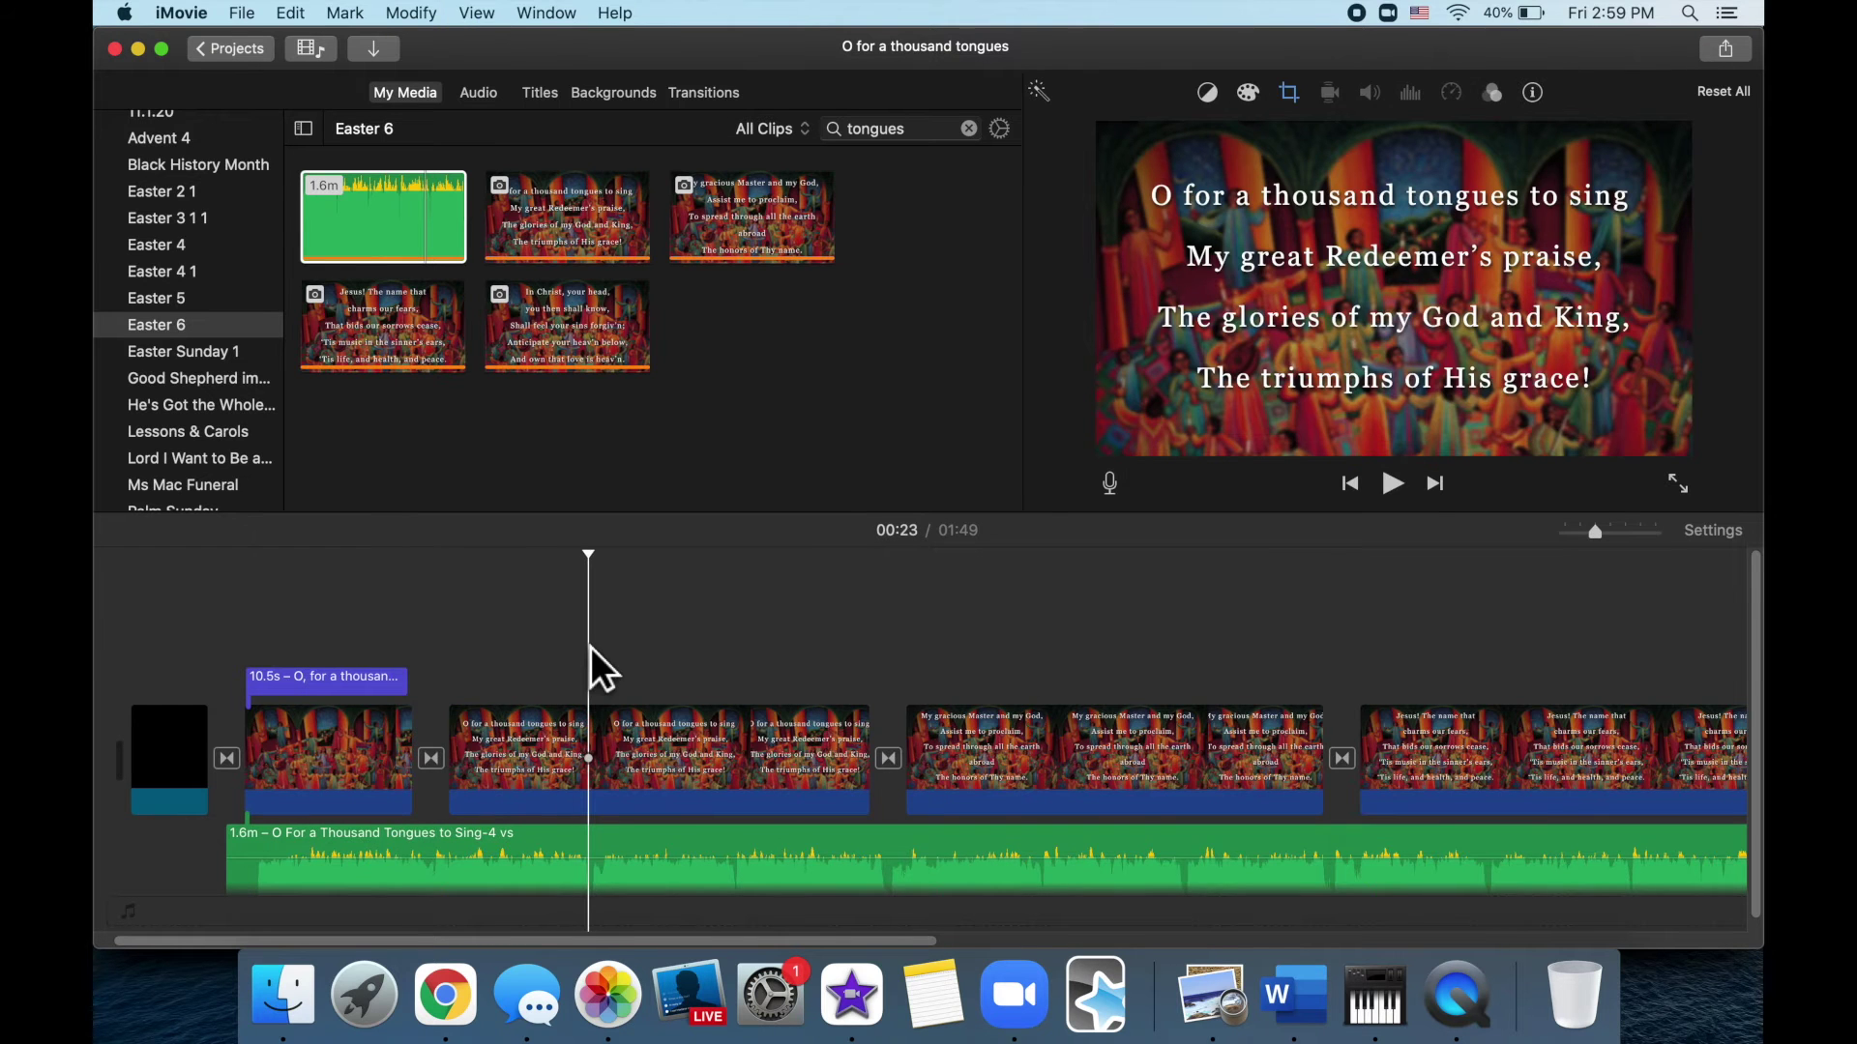
{"action": "left_click_drag", "start_coordinate": [413, 759], "coordinate": [568, 760]}
{"action": "left_click_drag", "start_coordinate": [408, 680], "coordinate": [551, 676]}
{"action": "key", "text": "space"}
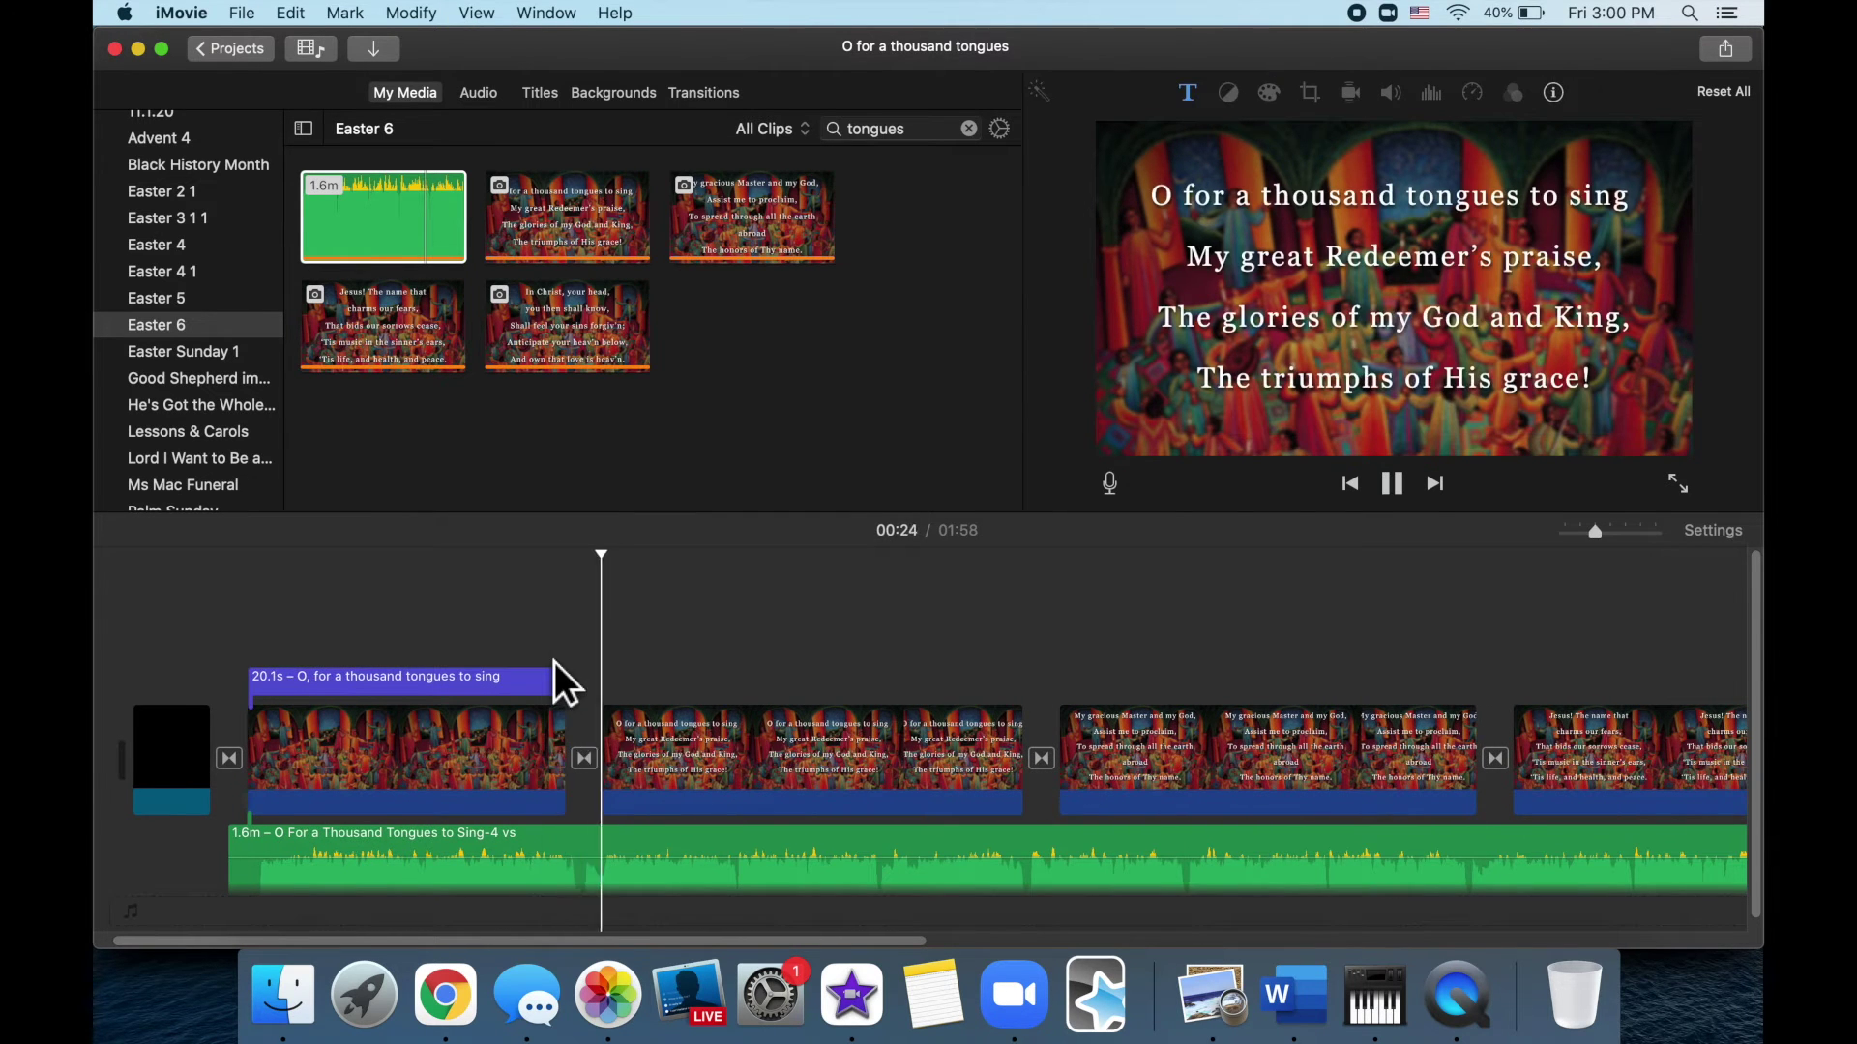
{"action": "key", "text": "alt+slash"}
{"action": "left_click", "coordinate": [864, 723]}
{"action": "left_click_drag", "start_coordinate": [1332, 764], "coordinate": [1420, 733]}
{"action": "scroll", "coordinate": [1178, 714], "scroll_direction": "right", "scroll_amount": 5}
{"action": "key", "text": "space"}
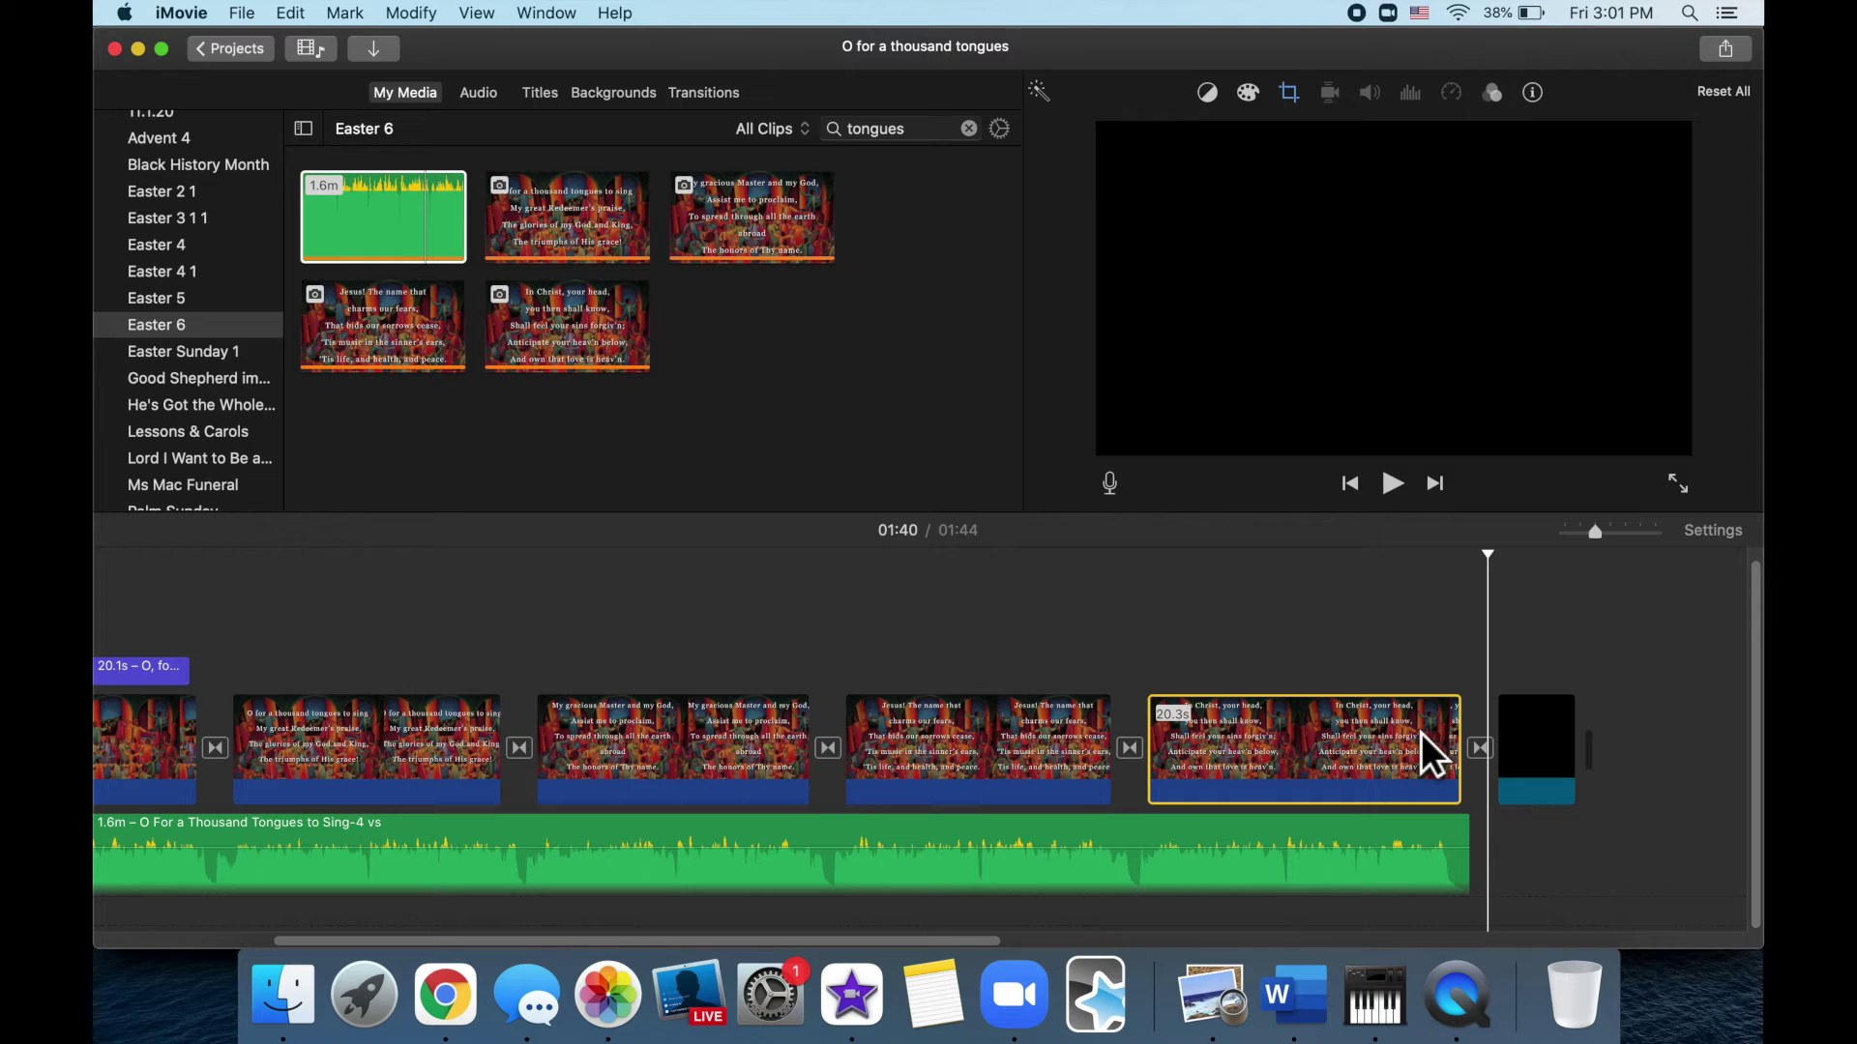
Add a fade-in at the start of the hymn audio clip
{"action": "left_click", "coordinate": [1475, 871]}
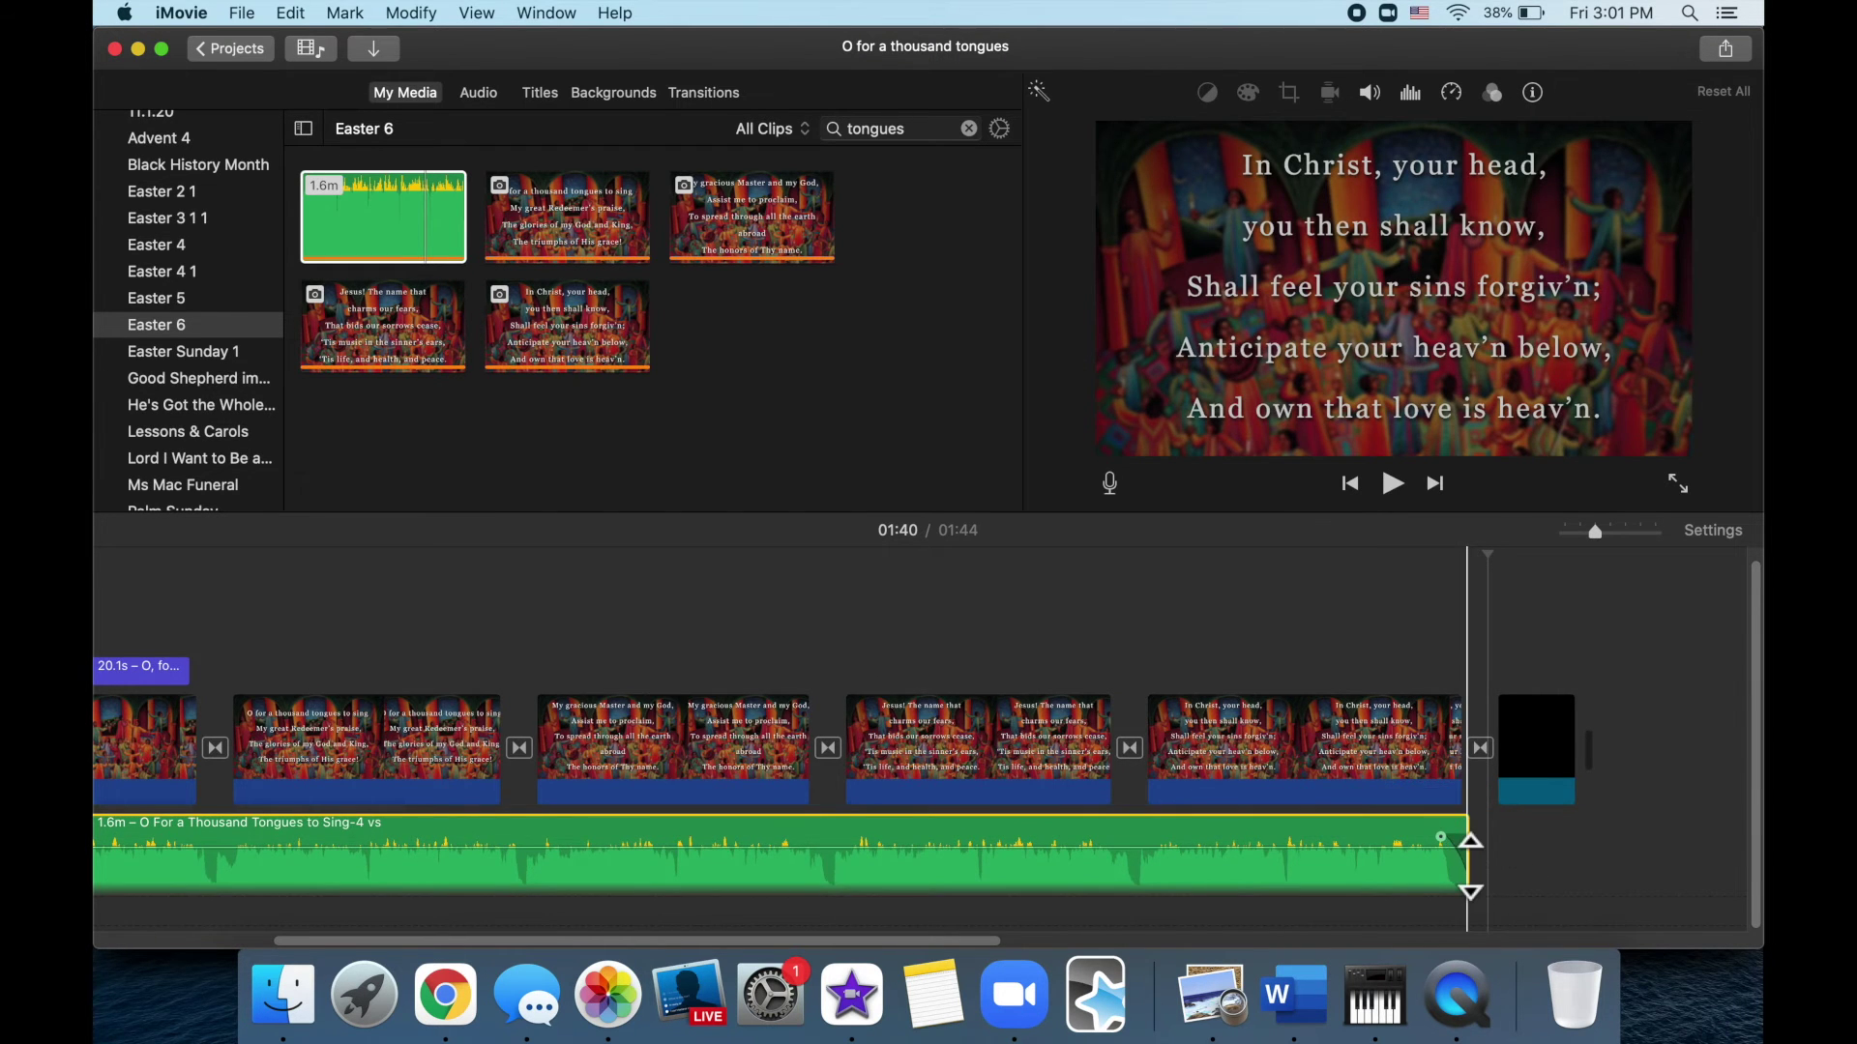
{"action": "scroll", "coordinate": [1450, 861], "scroll_direction": "left", "scroll_amount": 10}
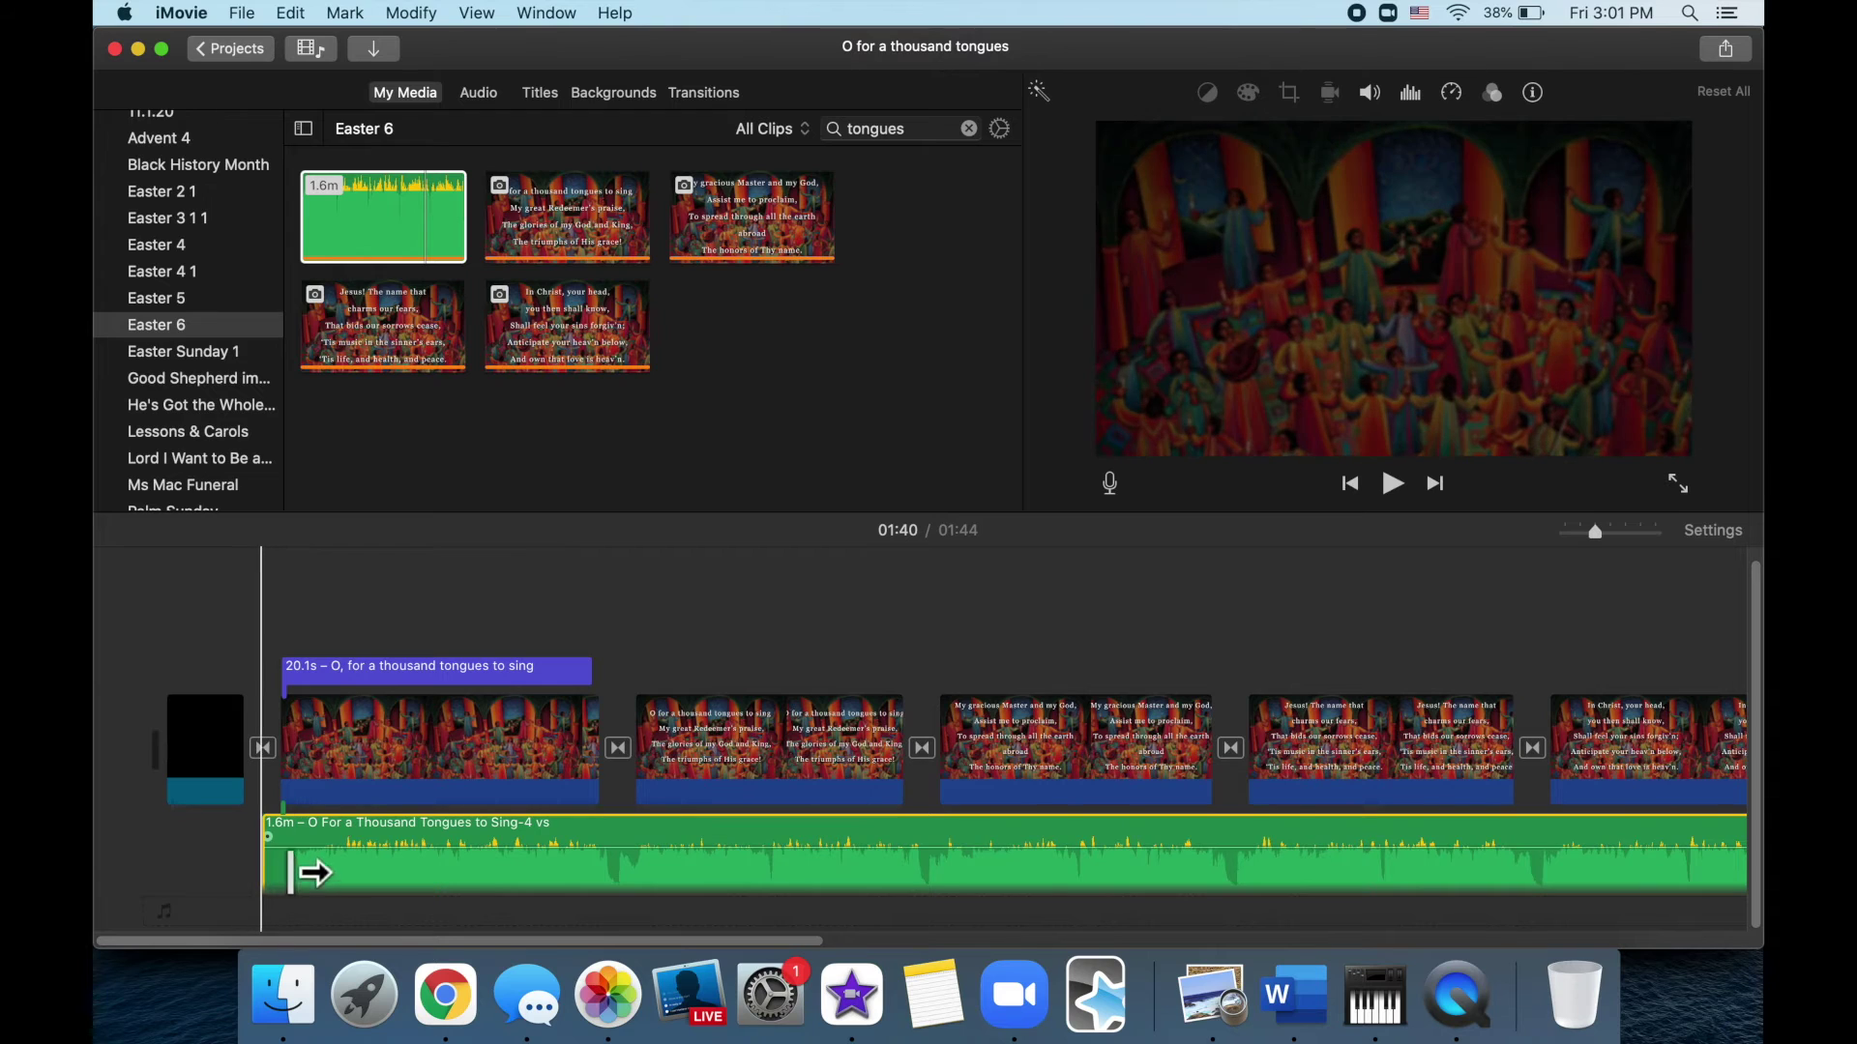
{"action": "mouse_move", "coordinate": [269, 837]}
{"action": "left_mouse_down"}
{"action": "mouse_move", "coordinate": [314, 839]}
{"action": "mouse_move", "coordinate": [296, 840]}
{"action": "left_mouse_up"}
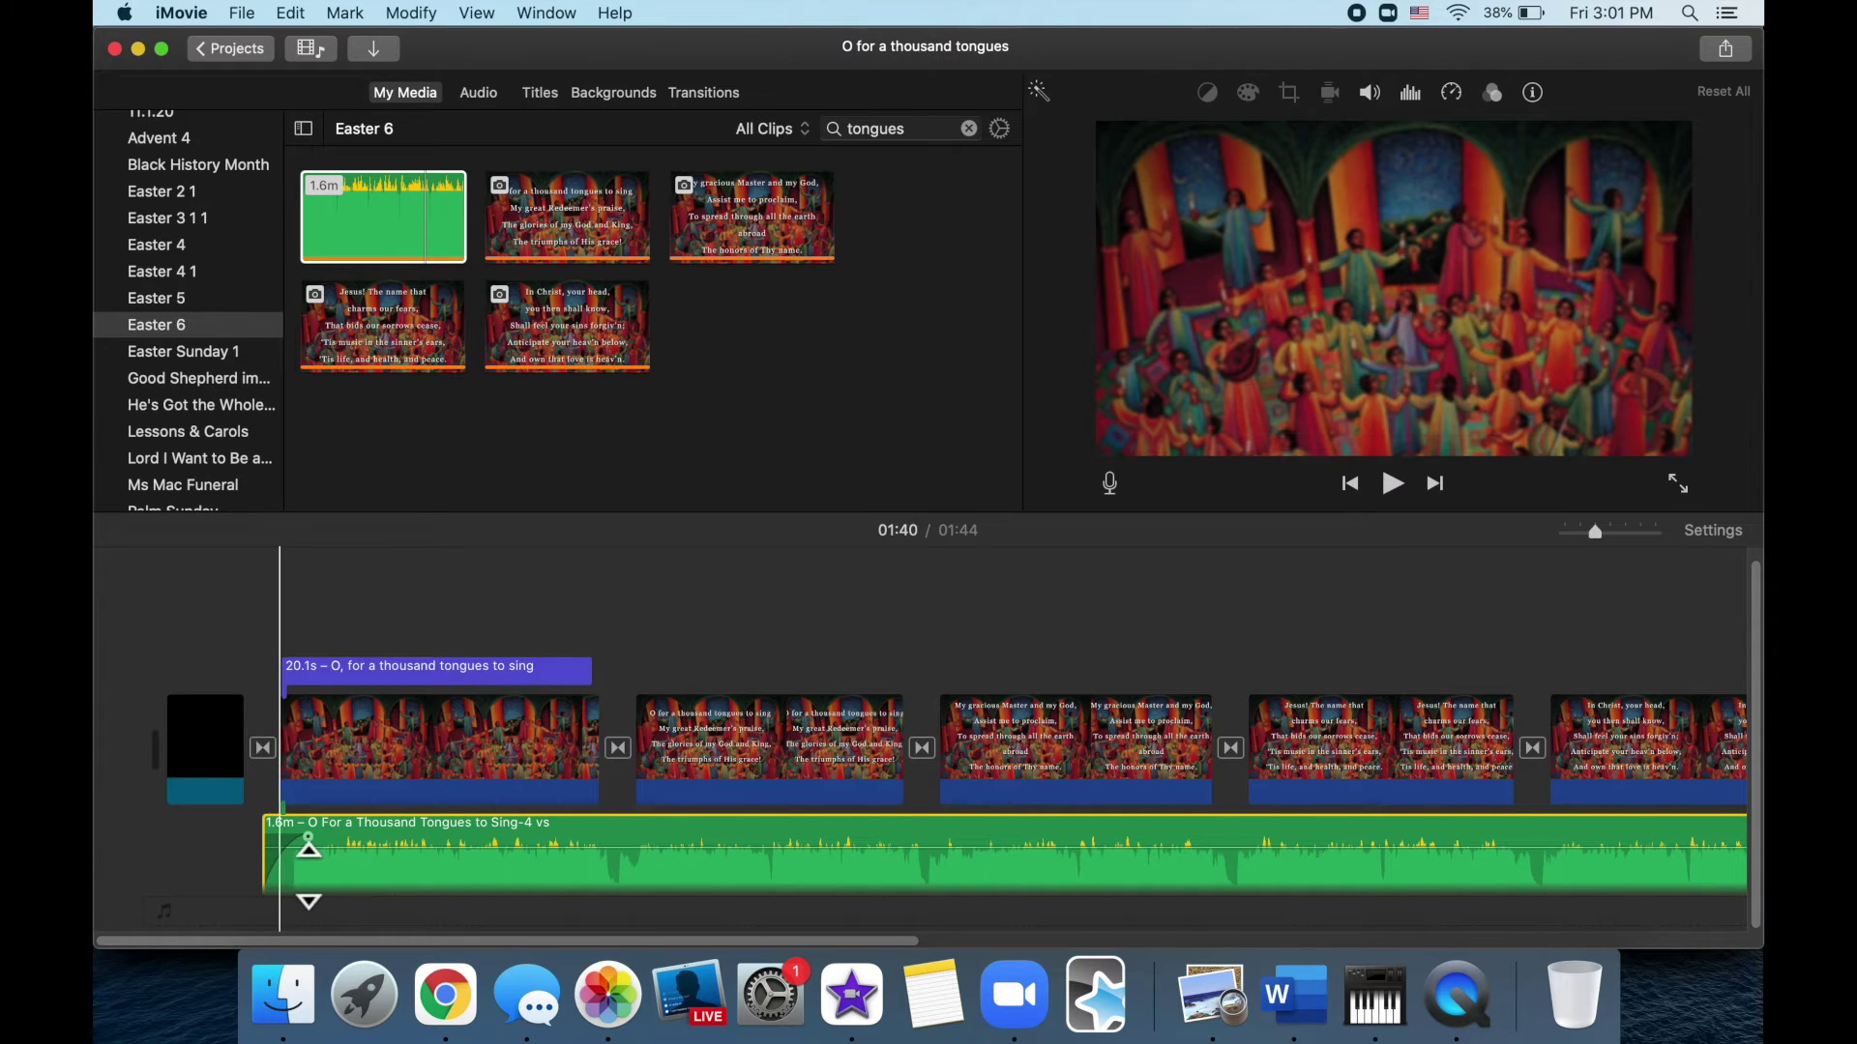
{"action": "mouse_move", "coordinate": [292, 862]}
{"action": "left_mouse_down"}
{"action": "mouse_move", "coordinate": [292, 829]}
{"action": "mouse_move", "coordinate": [309, 874]}
{"action": "left_mouse_up"}
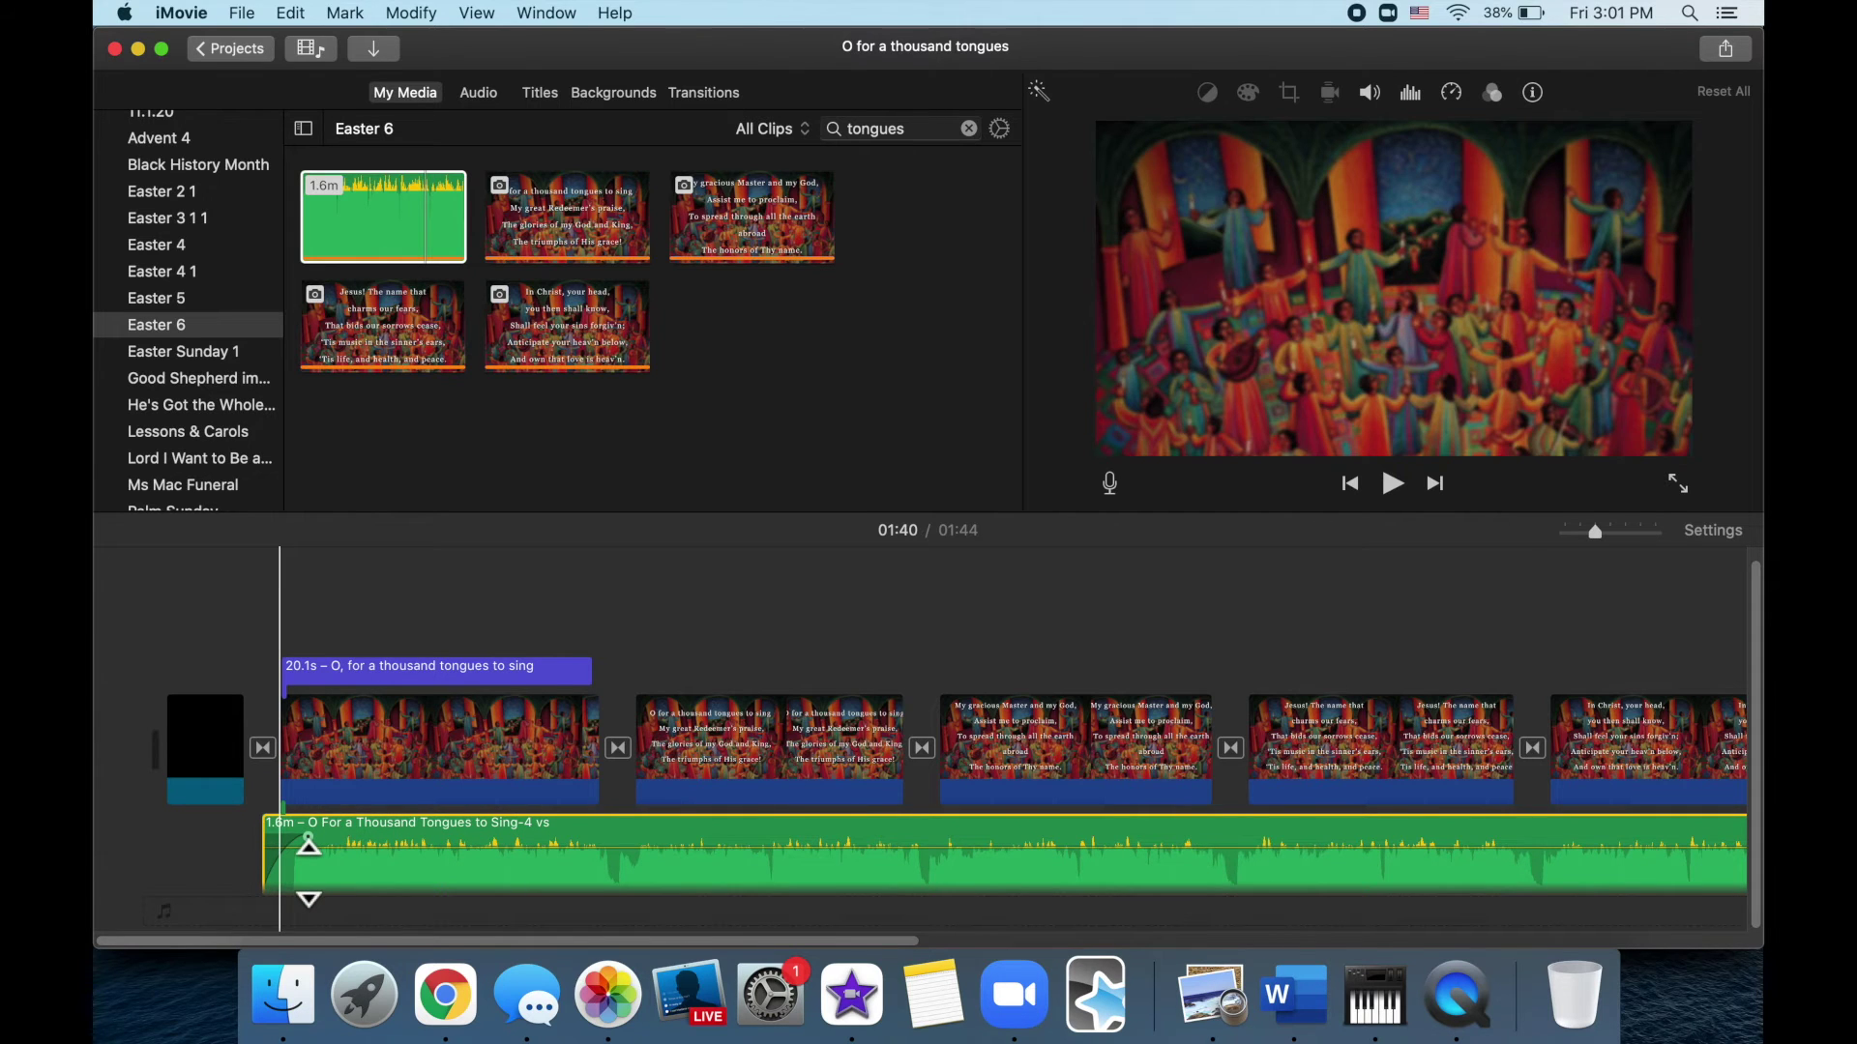
{"action": "left_click", "coordinate": [647, 839]}
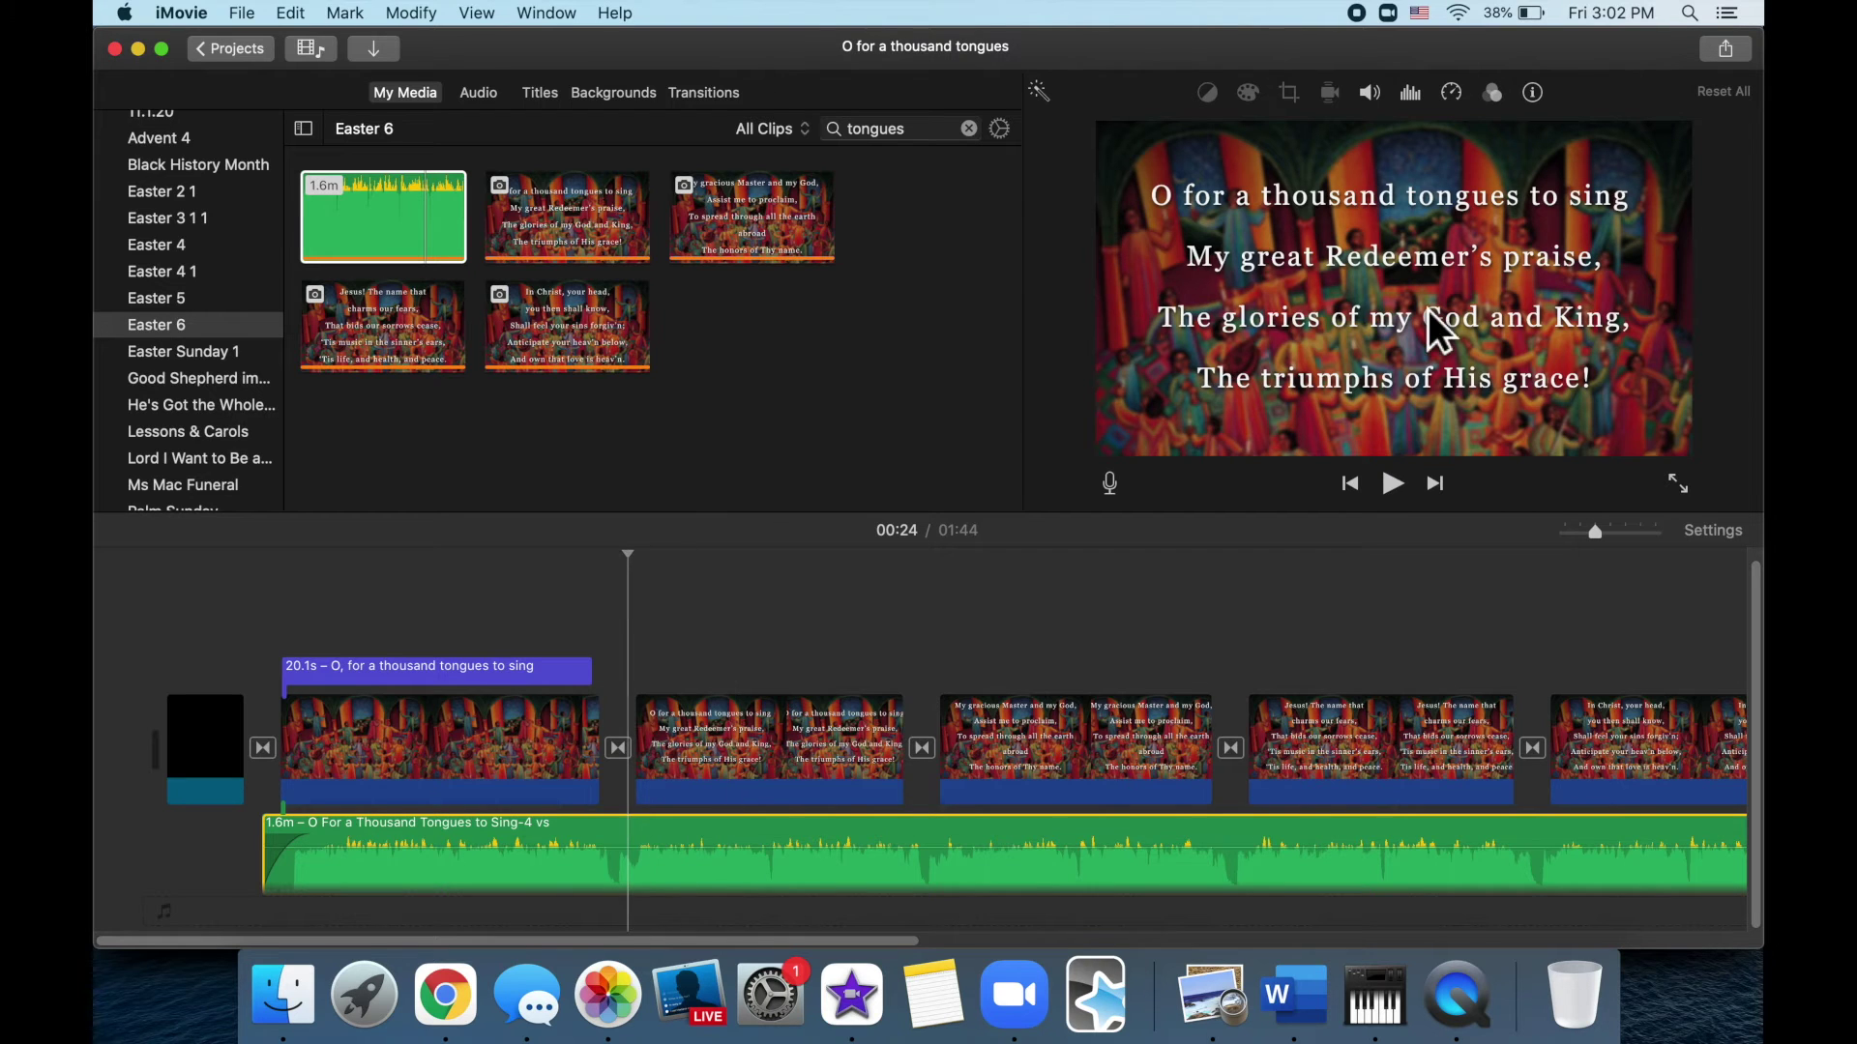
Set the hymn audio's volume to 100% in the Volume inspector
{"action": "left_click", "coordinate": [1370, 93]}
{"action": "mouse_move", "coordinate": [1296, 147]}
{"action": "left_mouse_down"}
{"action": "mouse_move", "coordinate": [1250, 145]}
{"action": "mouse_move", "coordinate": [1321, 148]}
{"action": "mouse_move", "coordinate": [1270, 147]}
{"action": "mouse_move", "coordinate": [1288, 147]}
{"action": "left_mouse_up"}
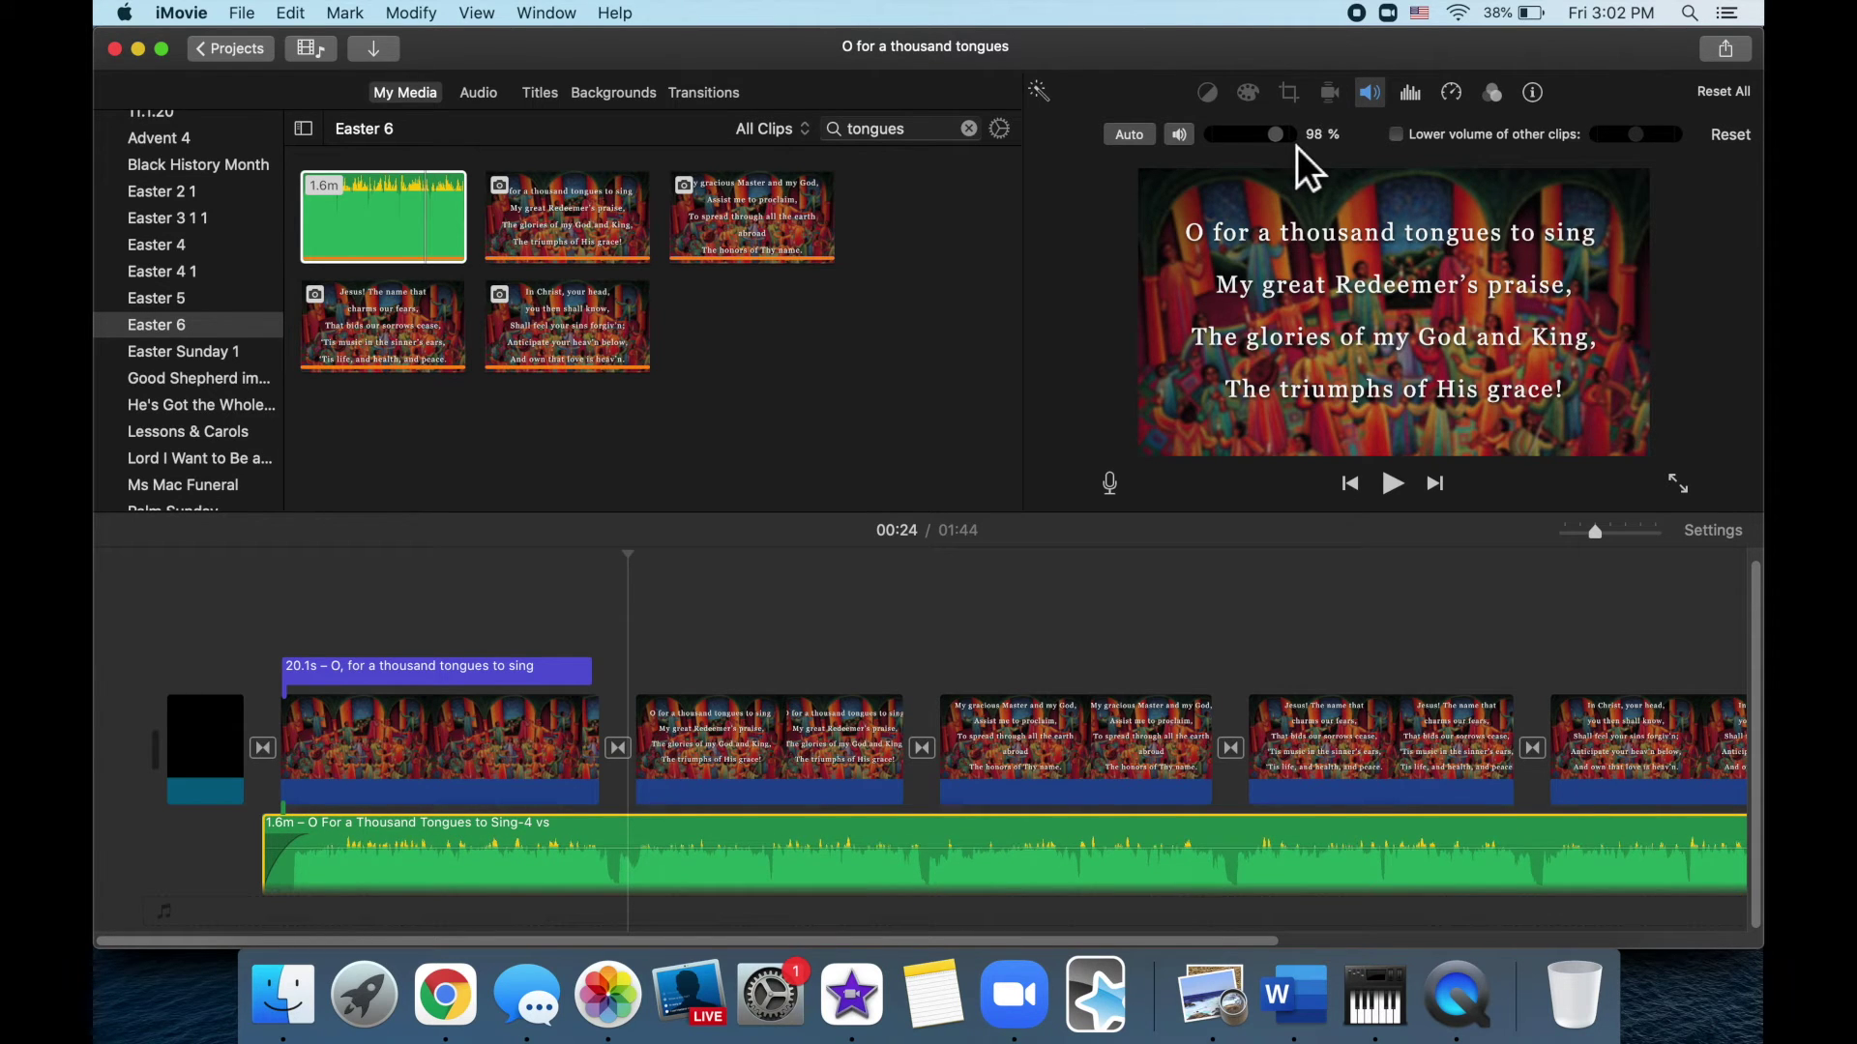
{"action": "left_click_drag", "start_coordinate": [1297, 147], "coordinate": [1296, 147]}
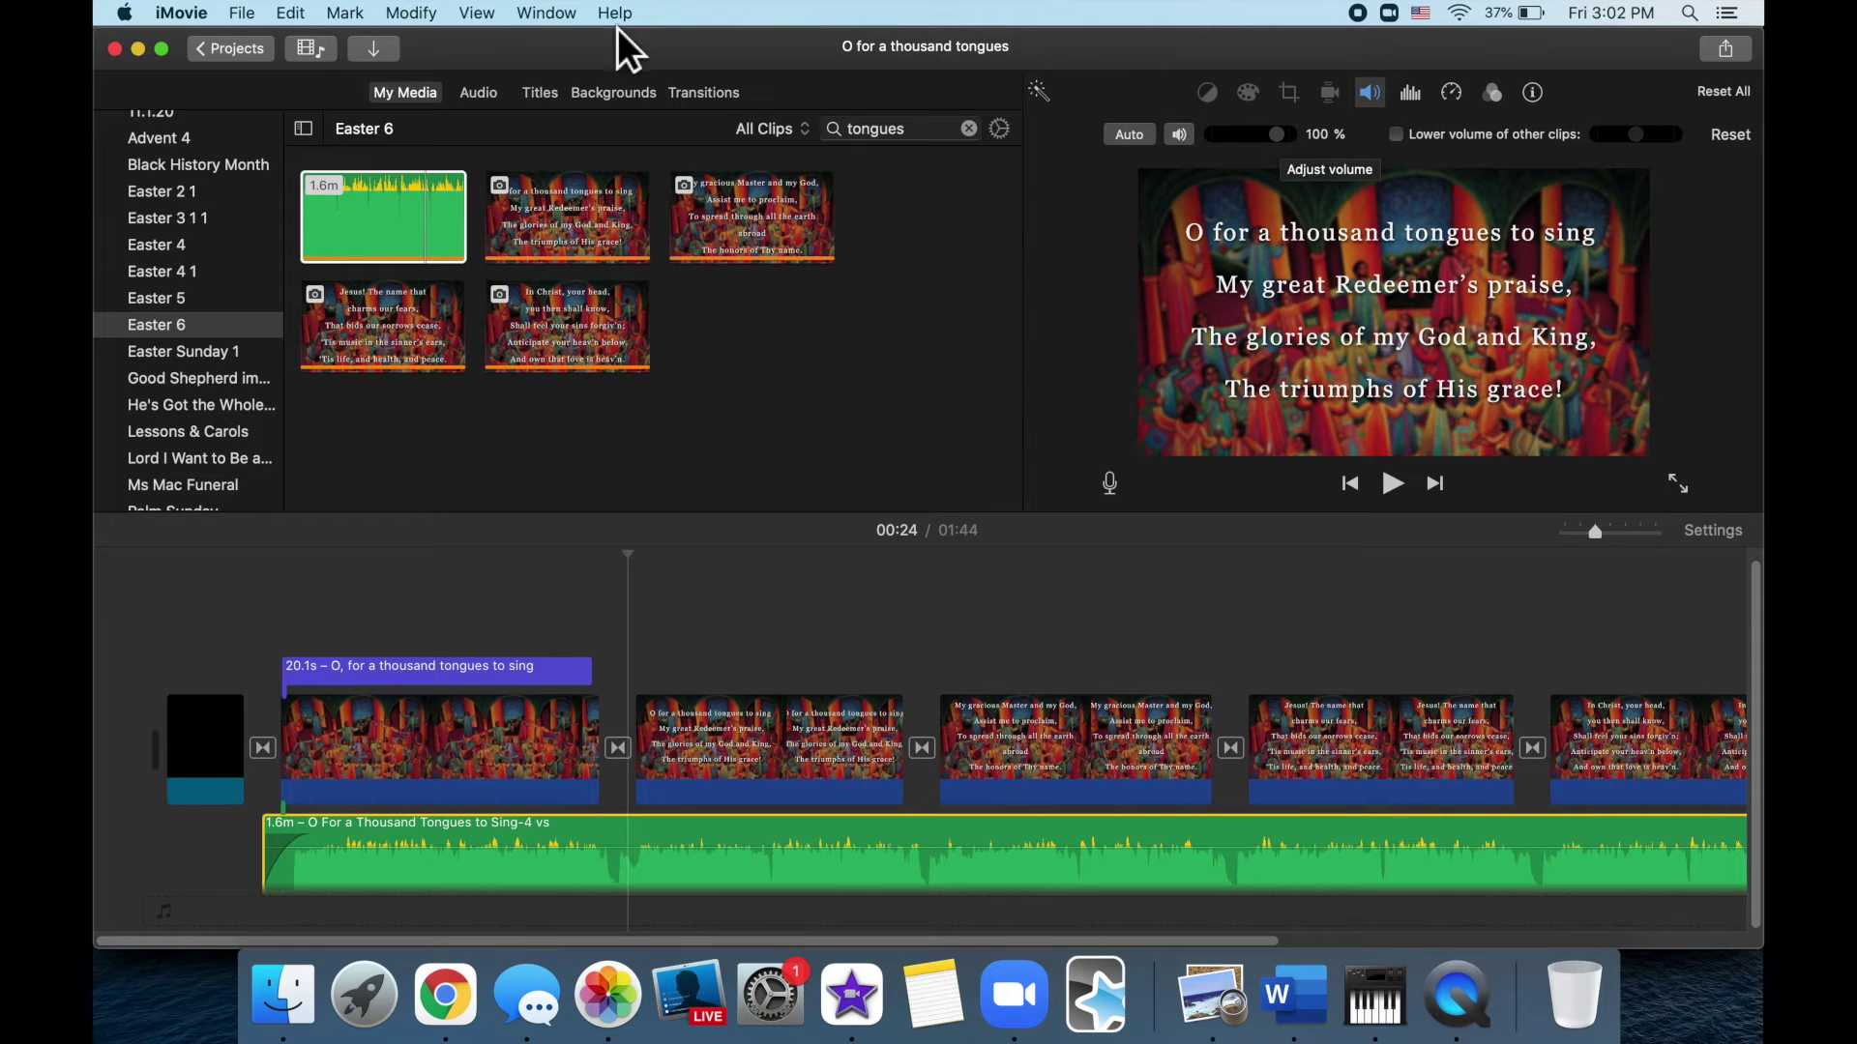
Share 'O for a thousand tongues' as a 720p, High, Faster file into Easter 6
{"action": "left_click", "coordinate": [237, 48]}
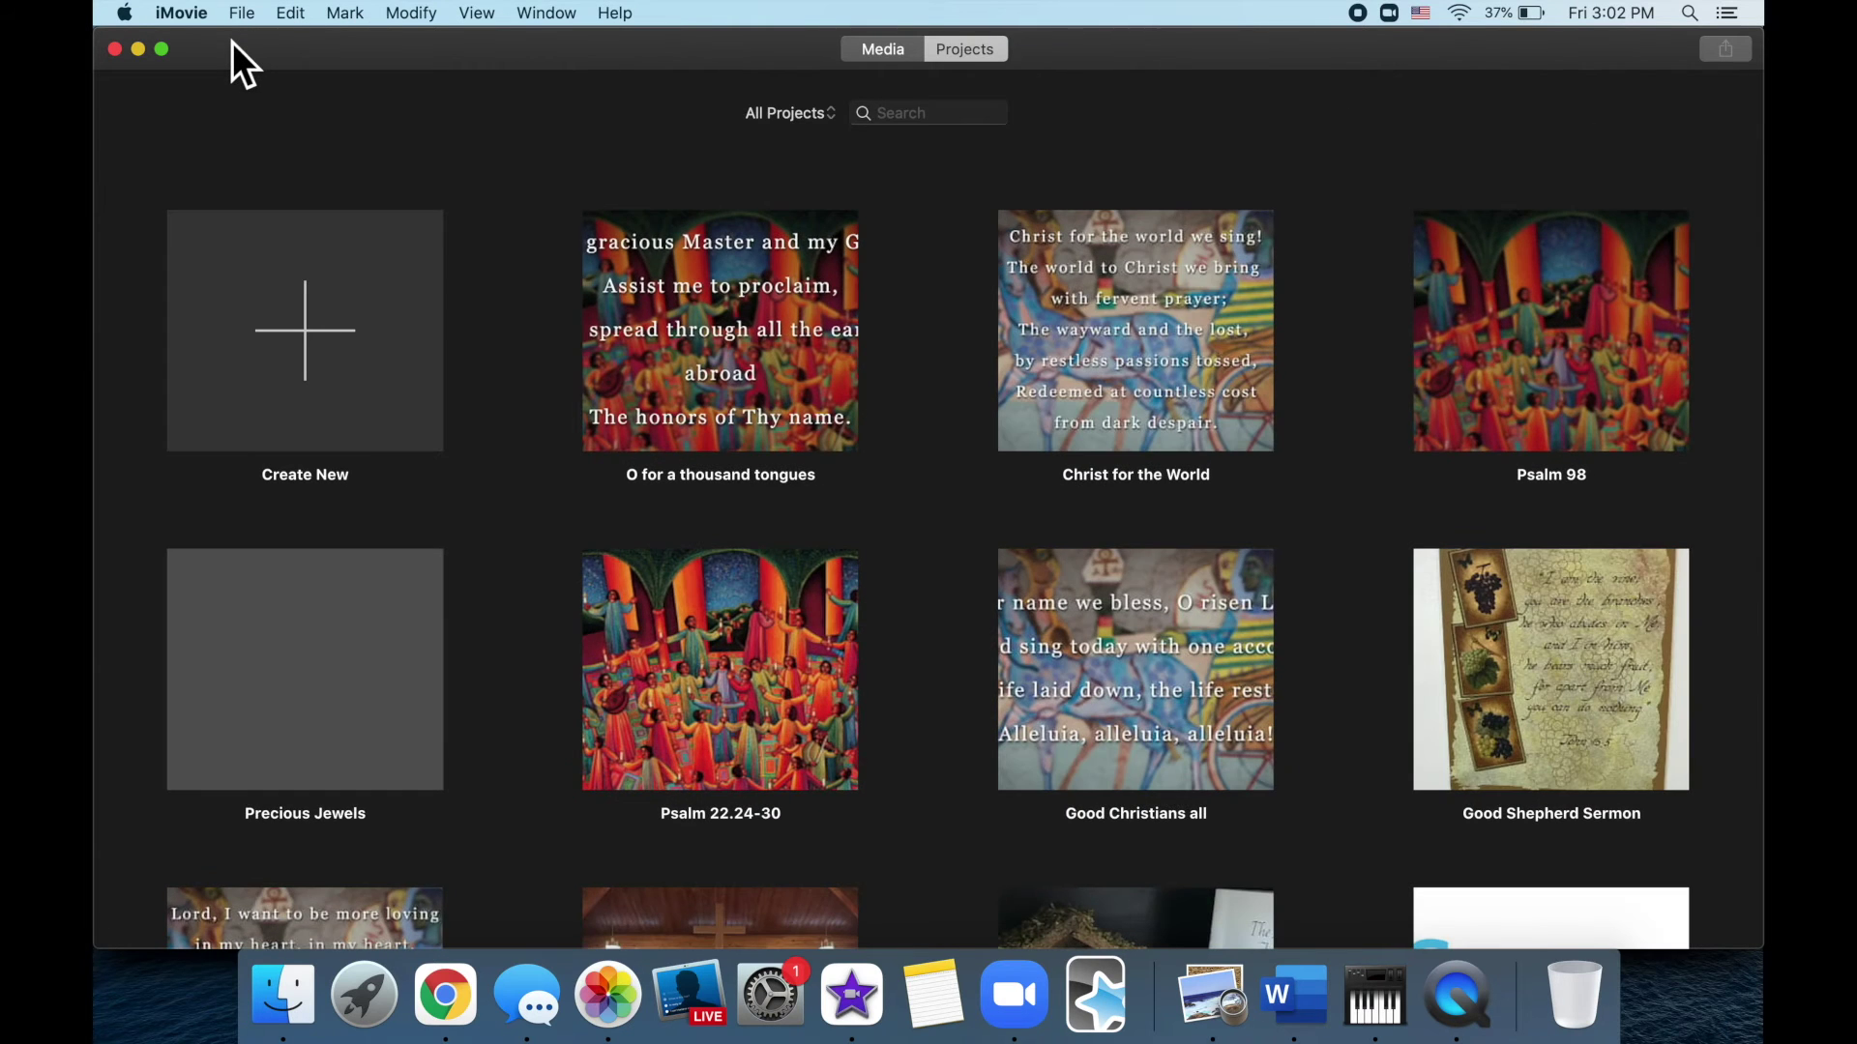
{"action": "left_click", "coordinate": [834, 475]}
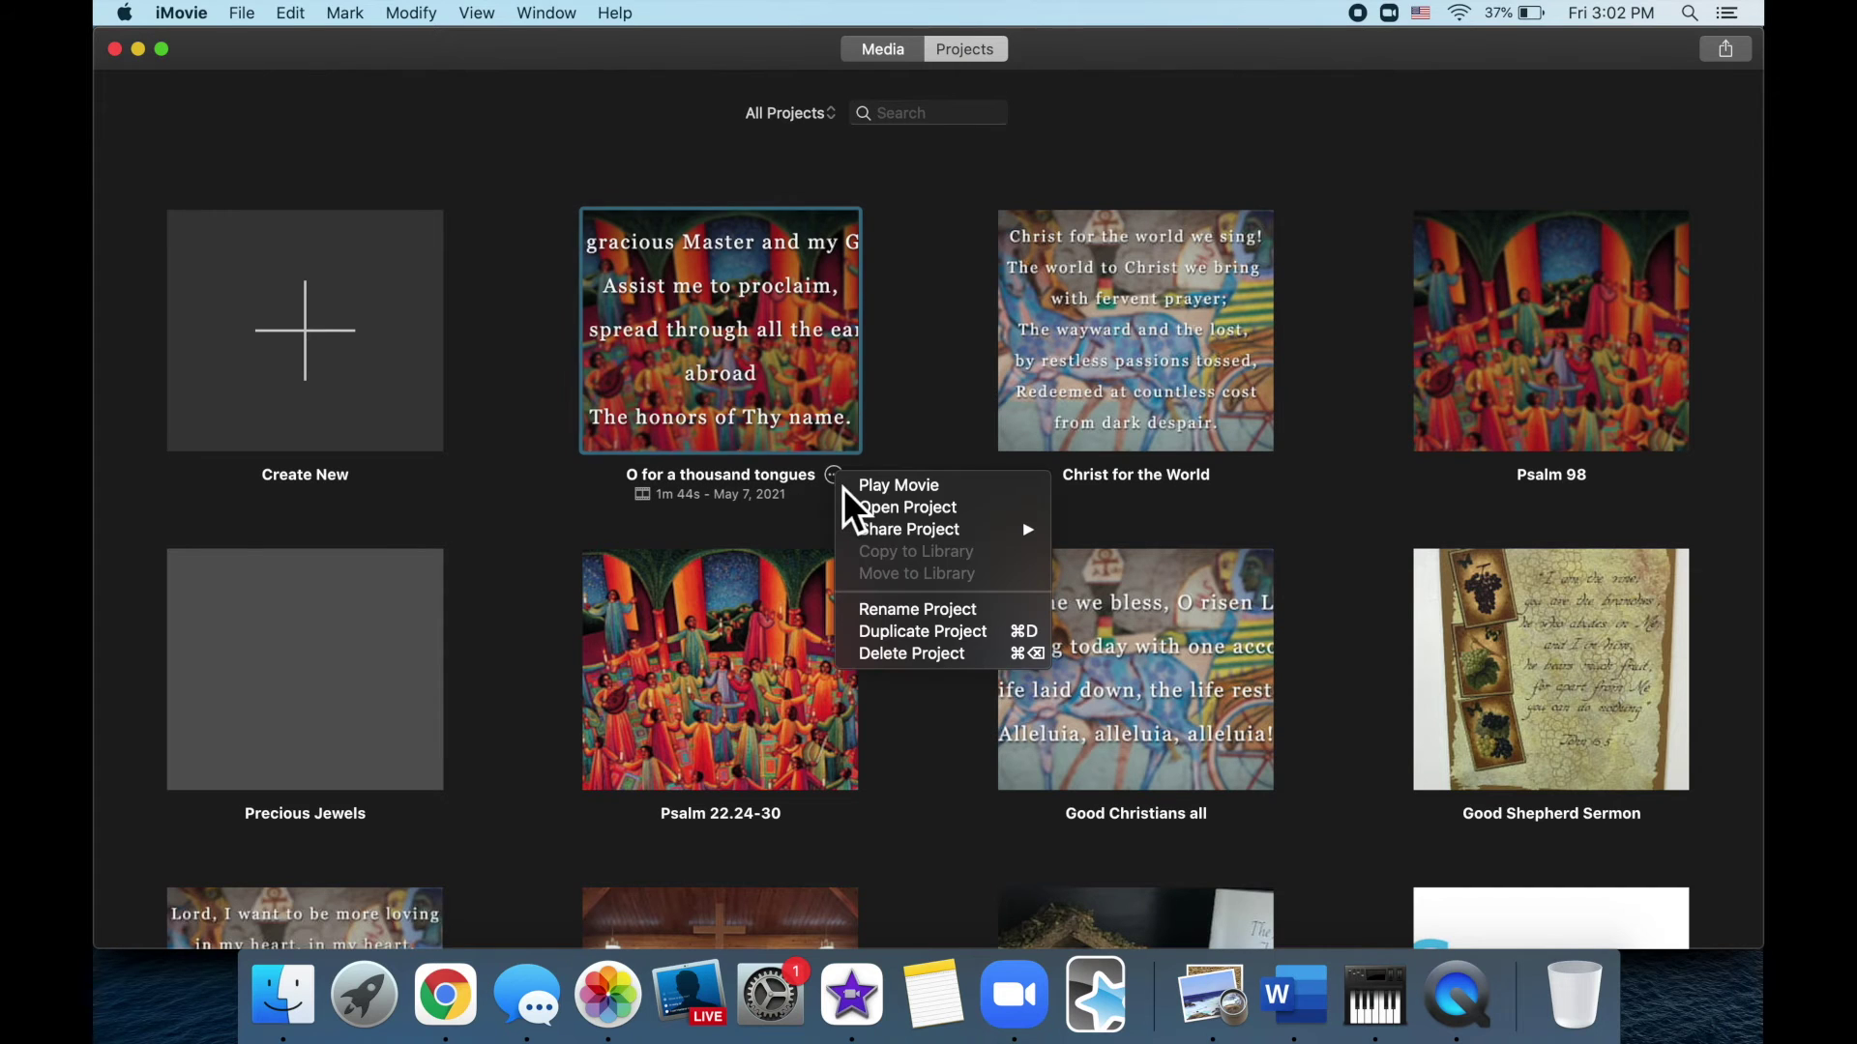
{"action": "mouse_move", "coordinate": [1035, 526]}
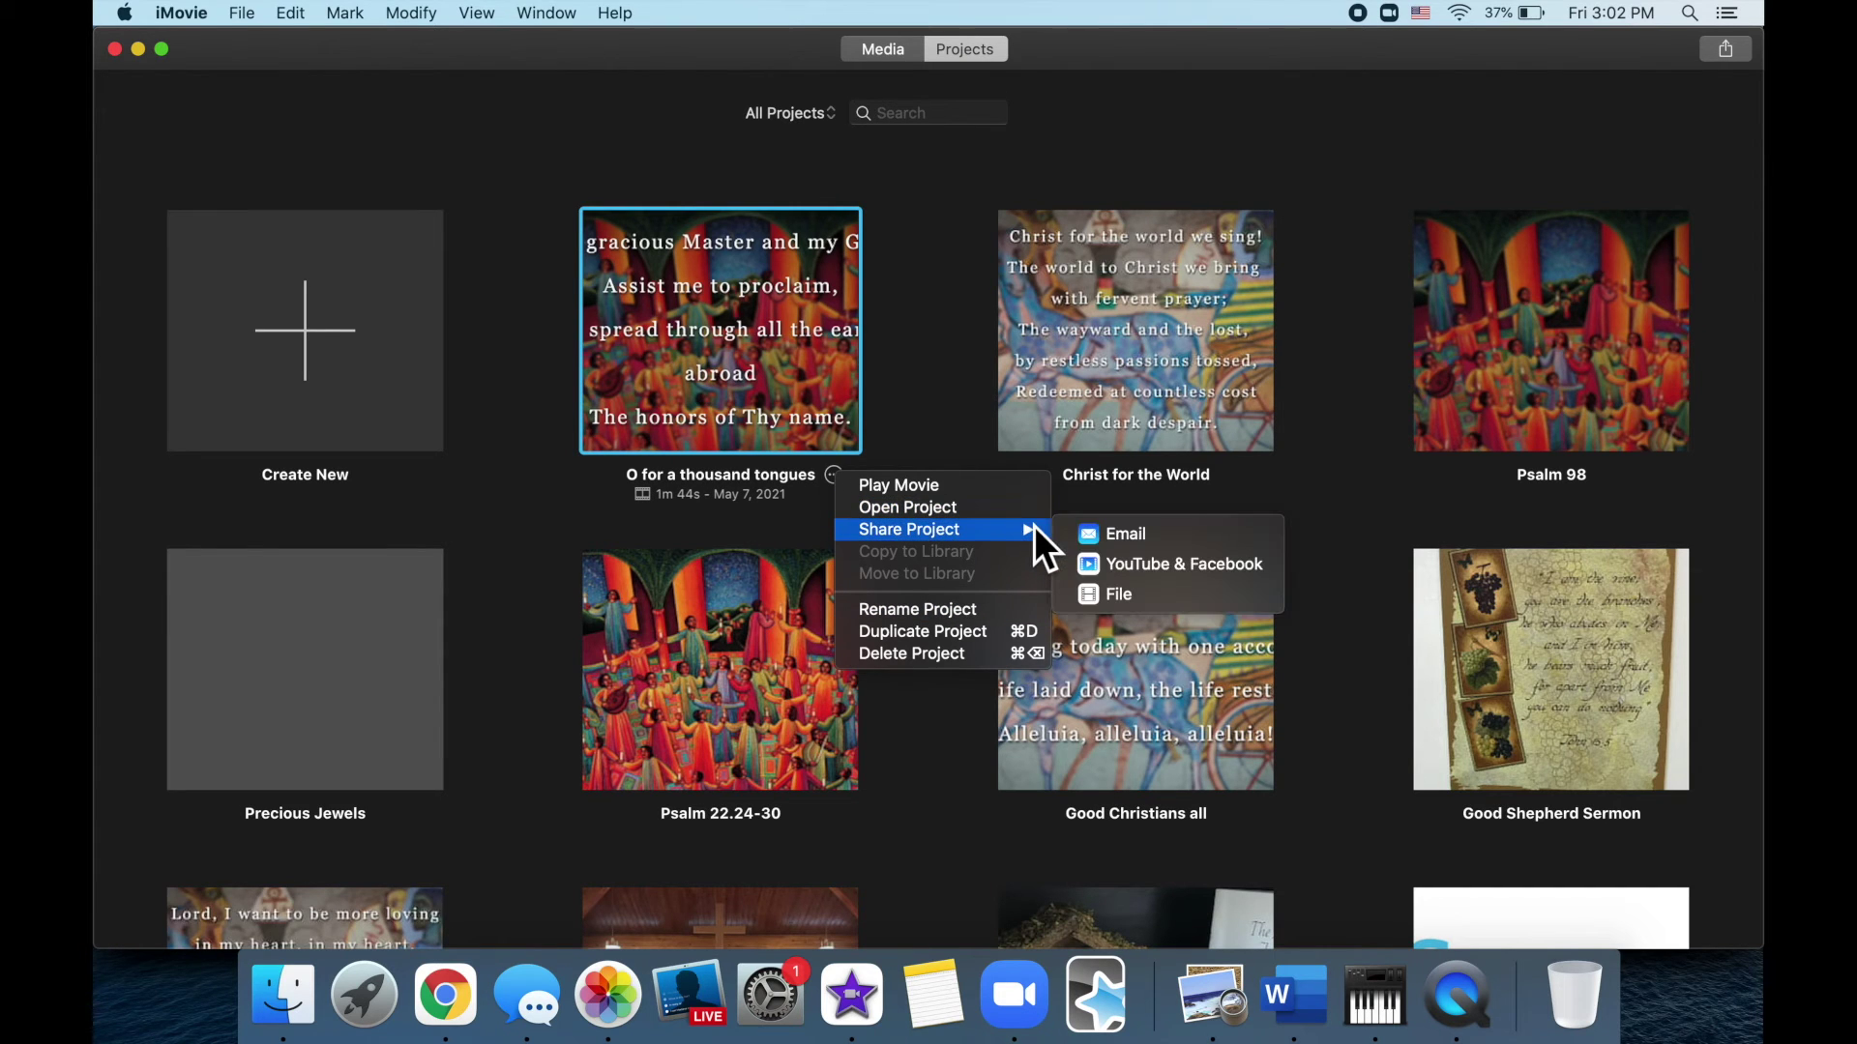
{"action": "left_click", "coordinate": [1158, 591]}
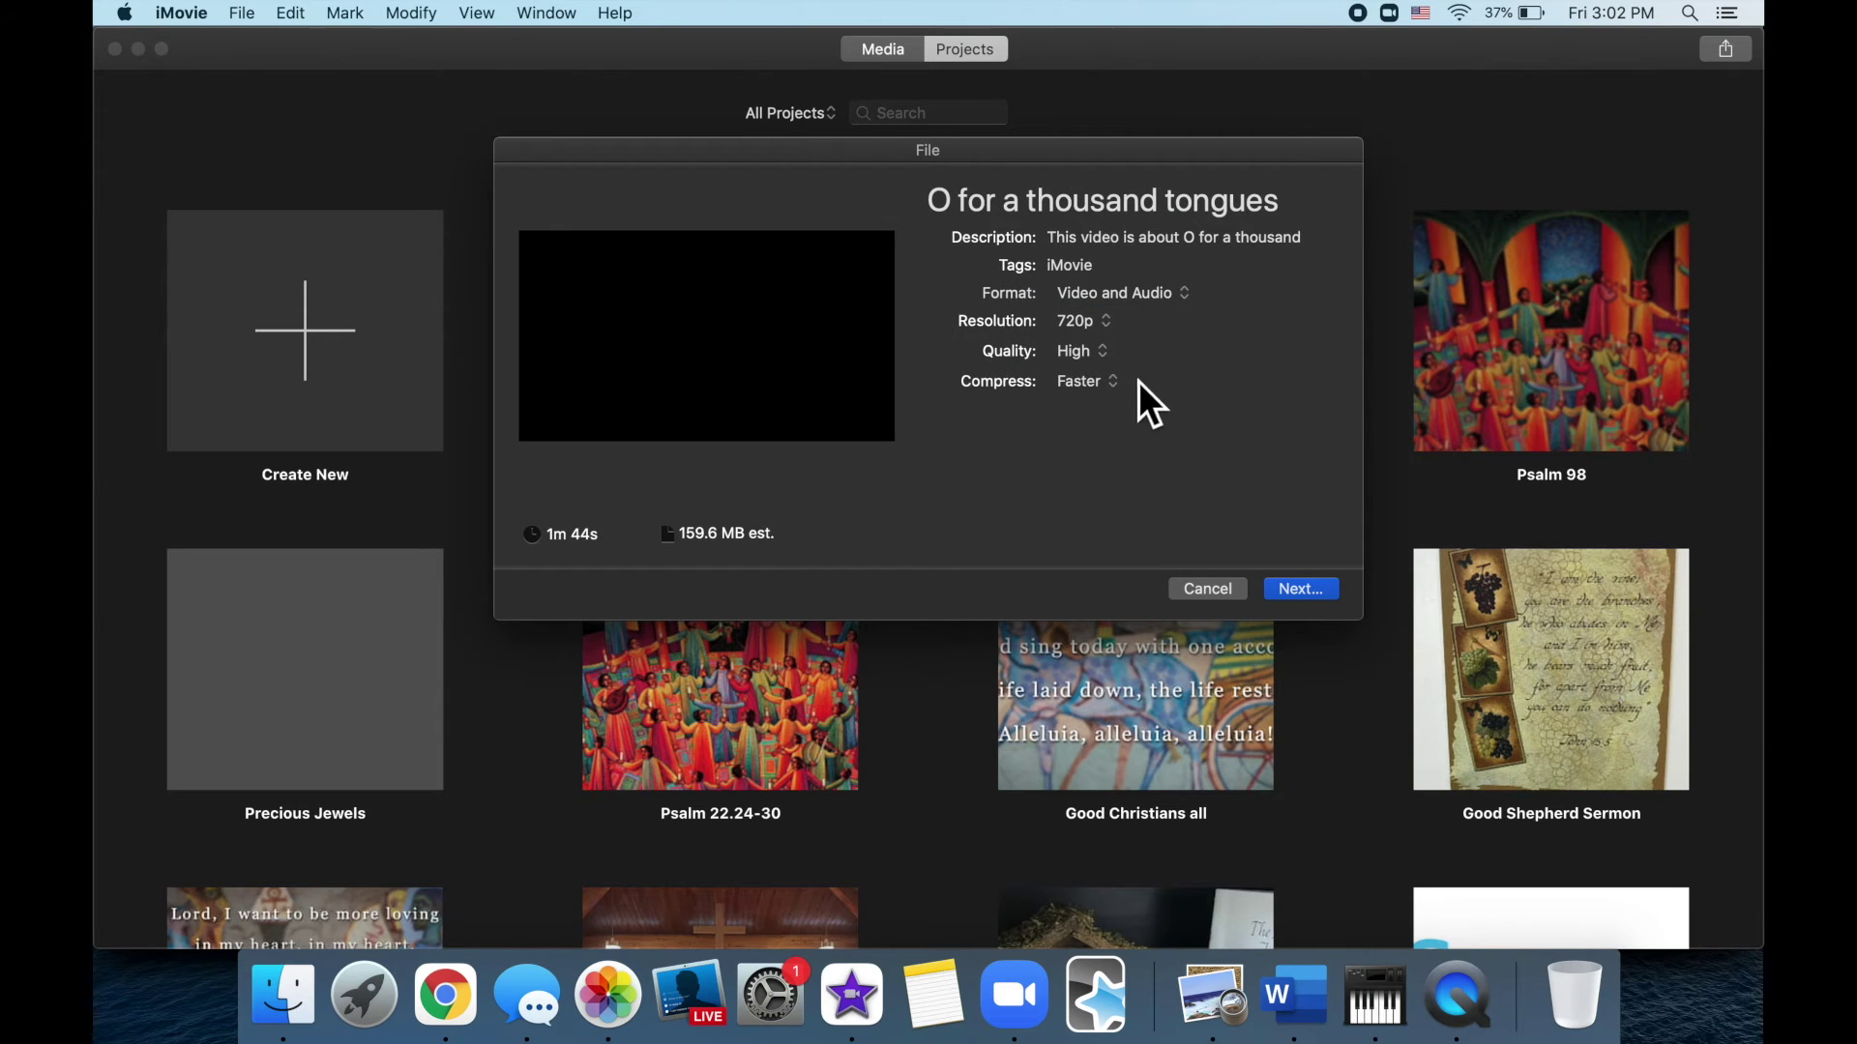
{"action": "left_click", "coordinate": [1301, 589]}
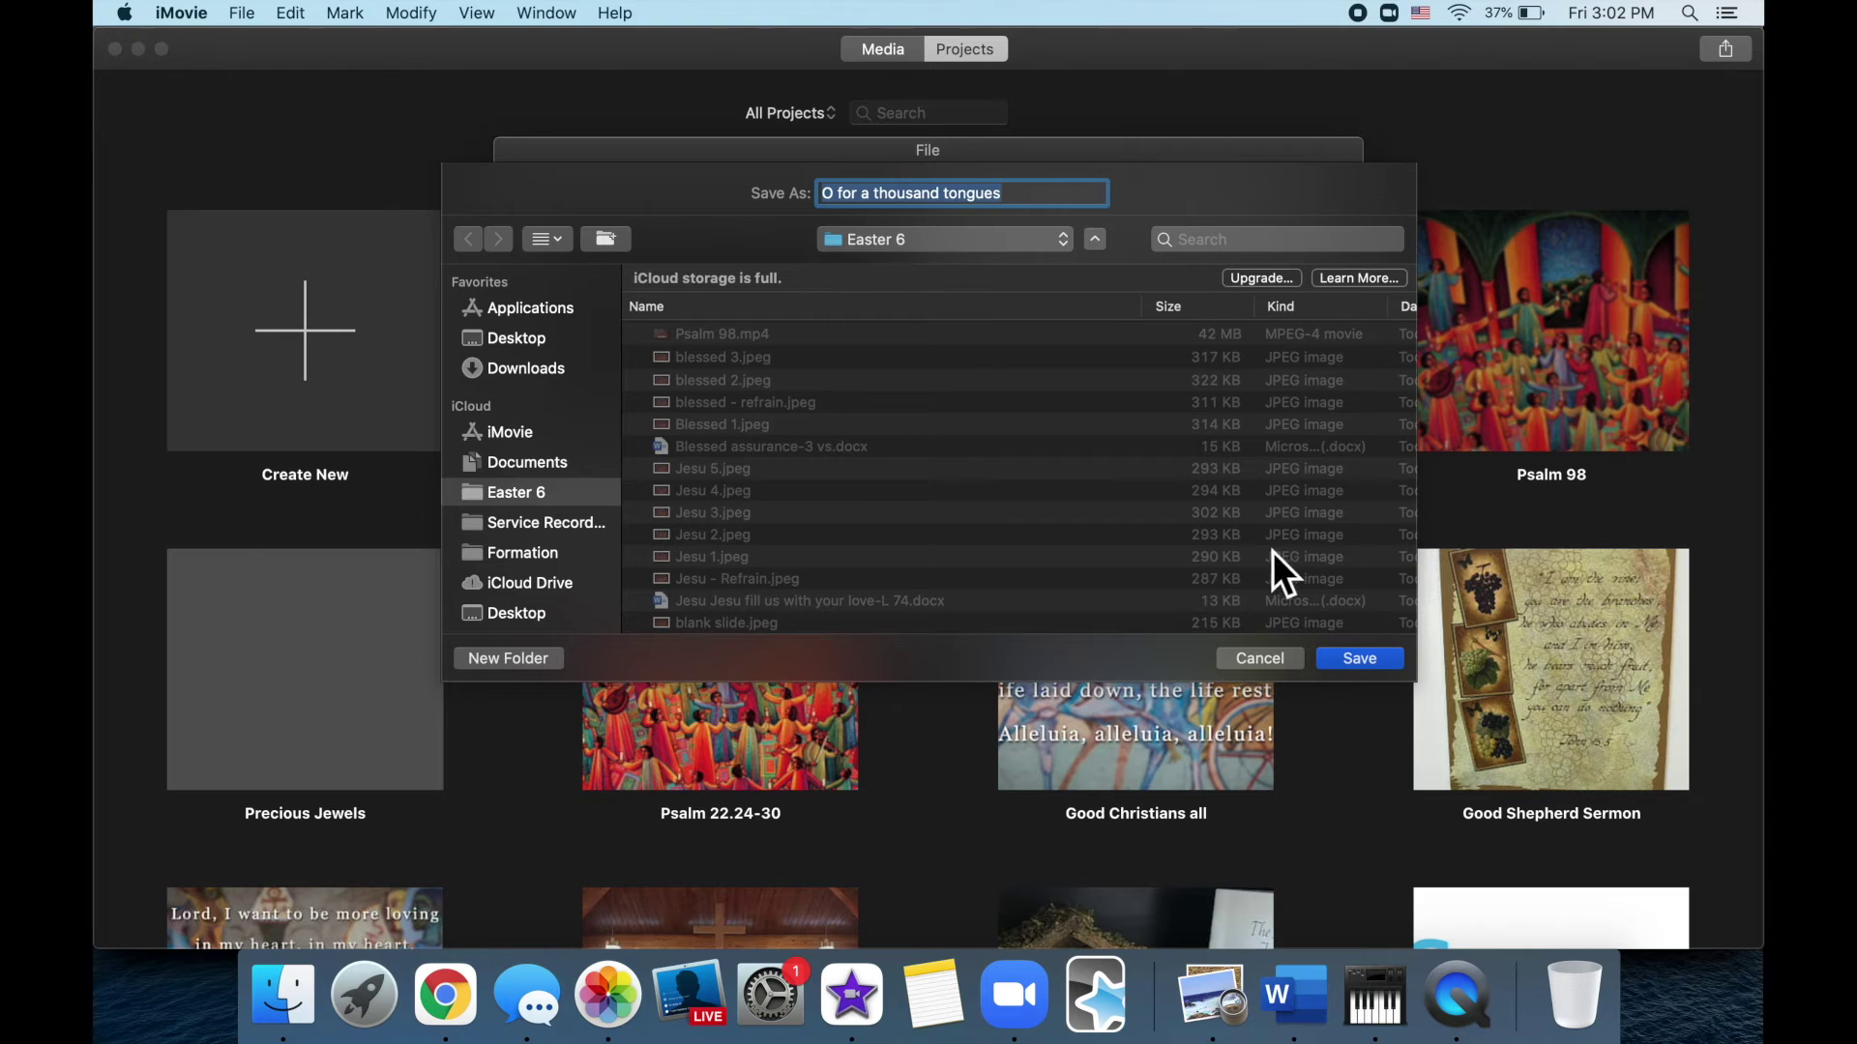
{"action": "left_click", "coordinate": [1360, 658]}
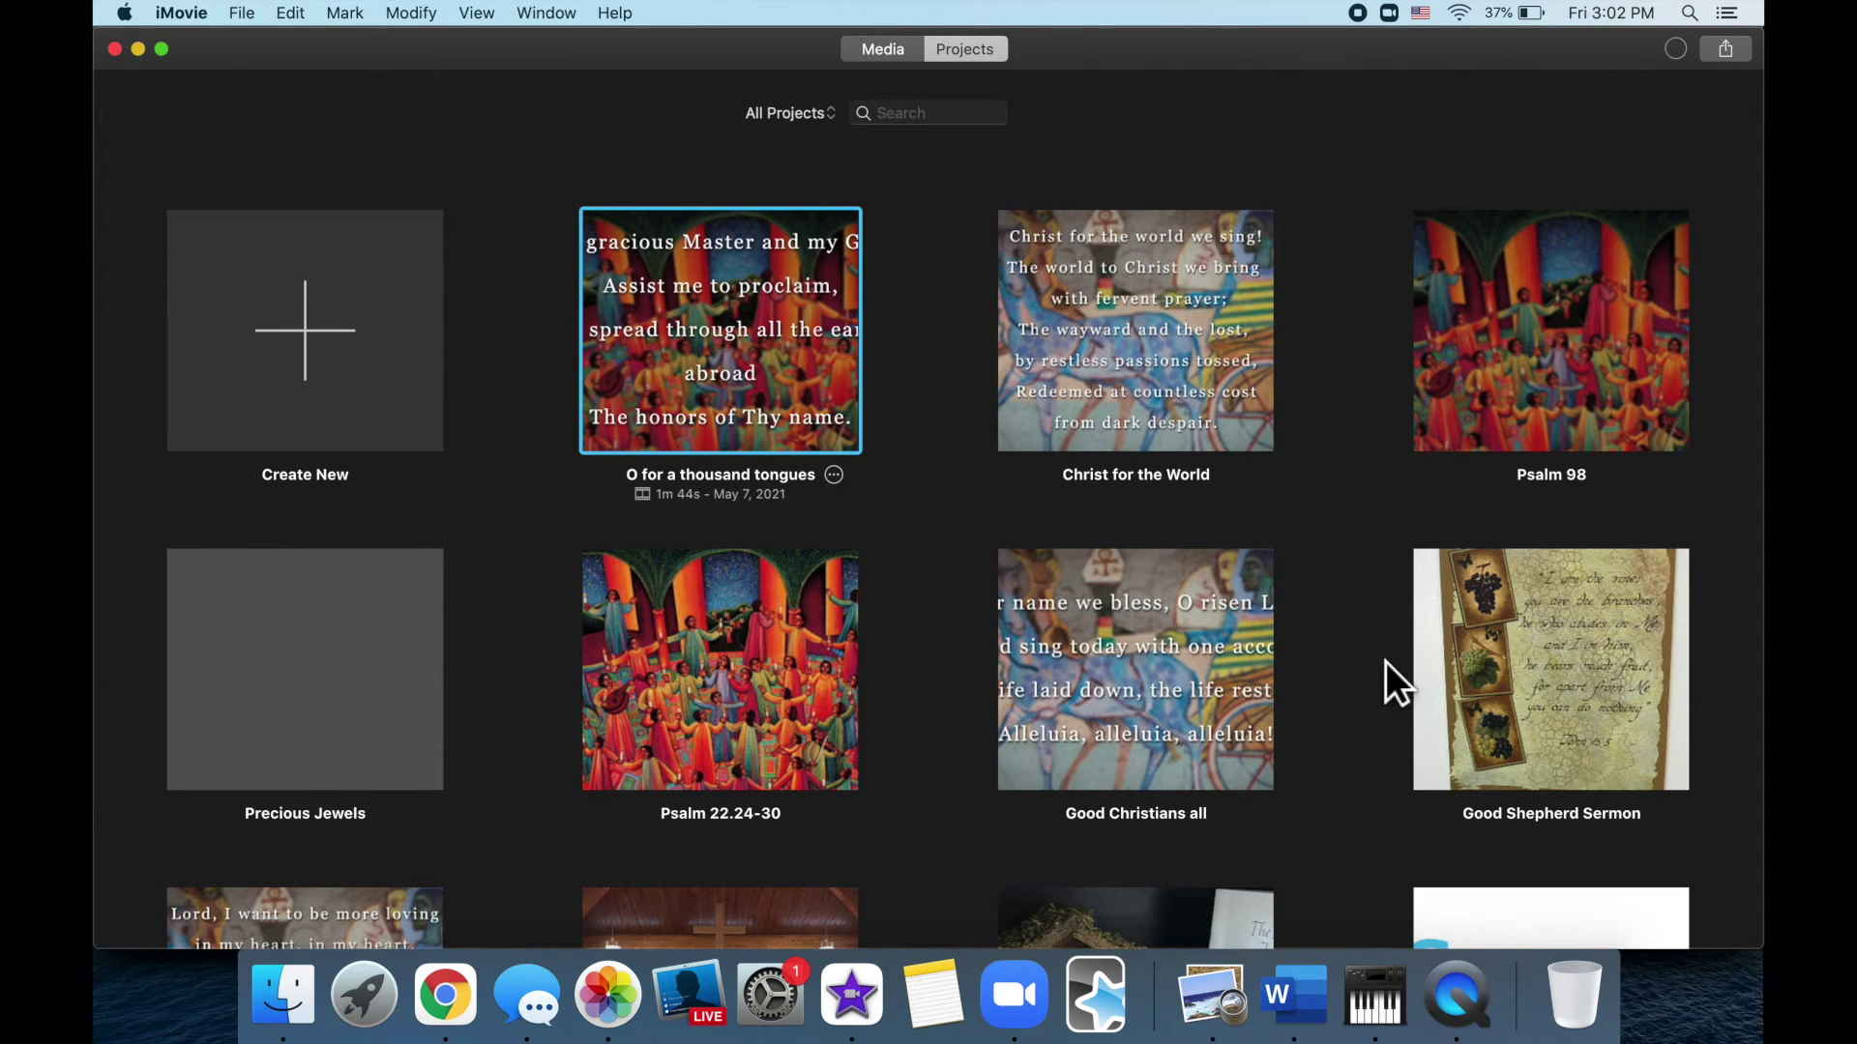
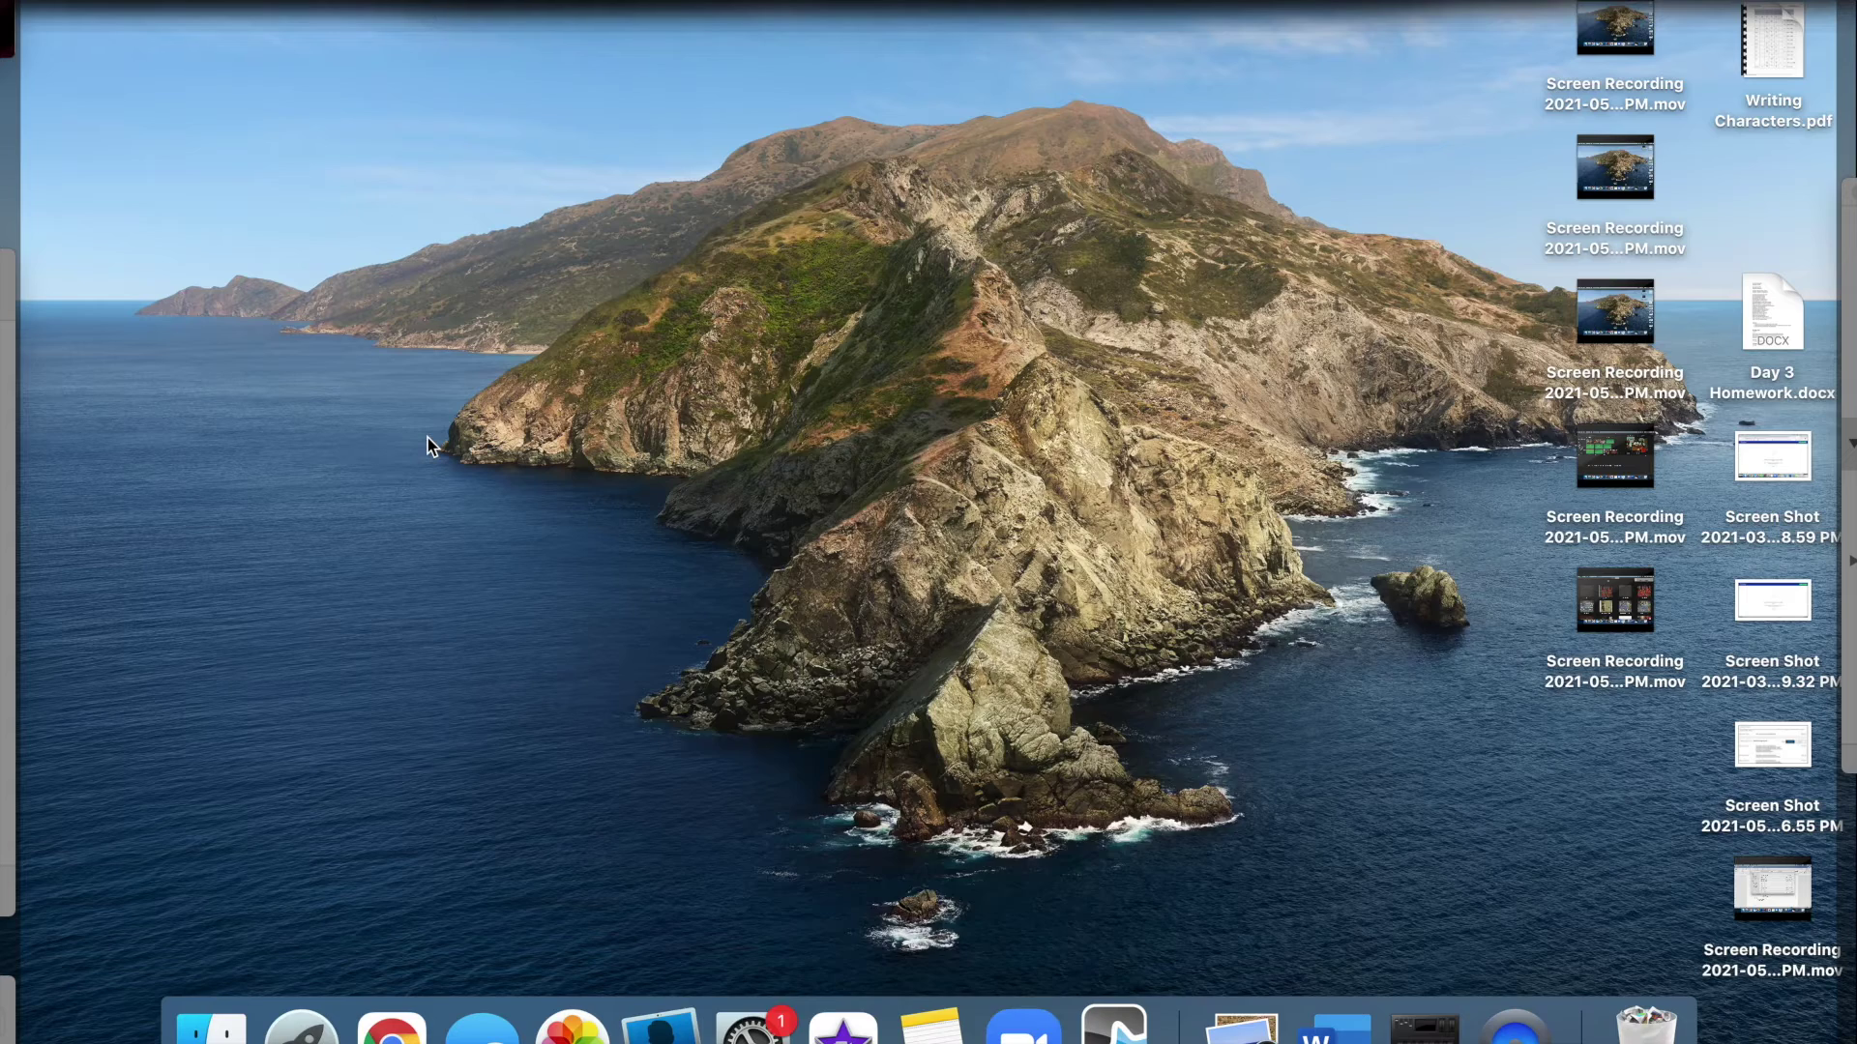
Launch iMovie by searching 'imovie' in Spotlight
{"action": "key", "text": "super+space"}
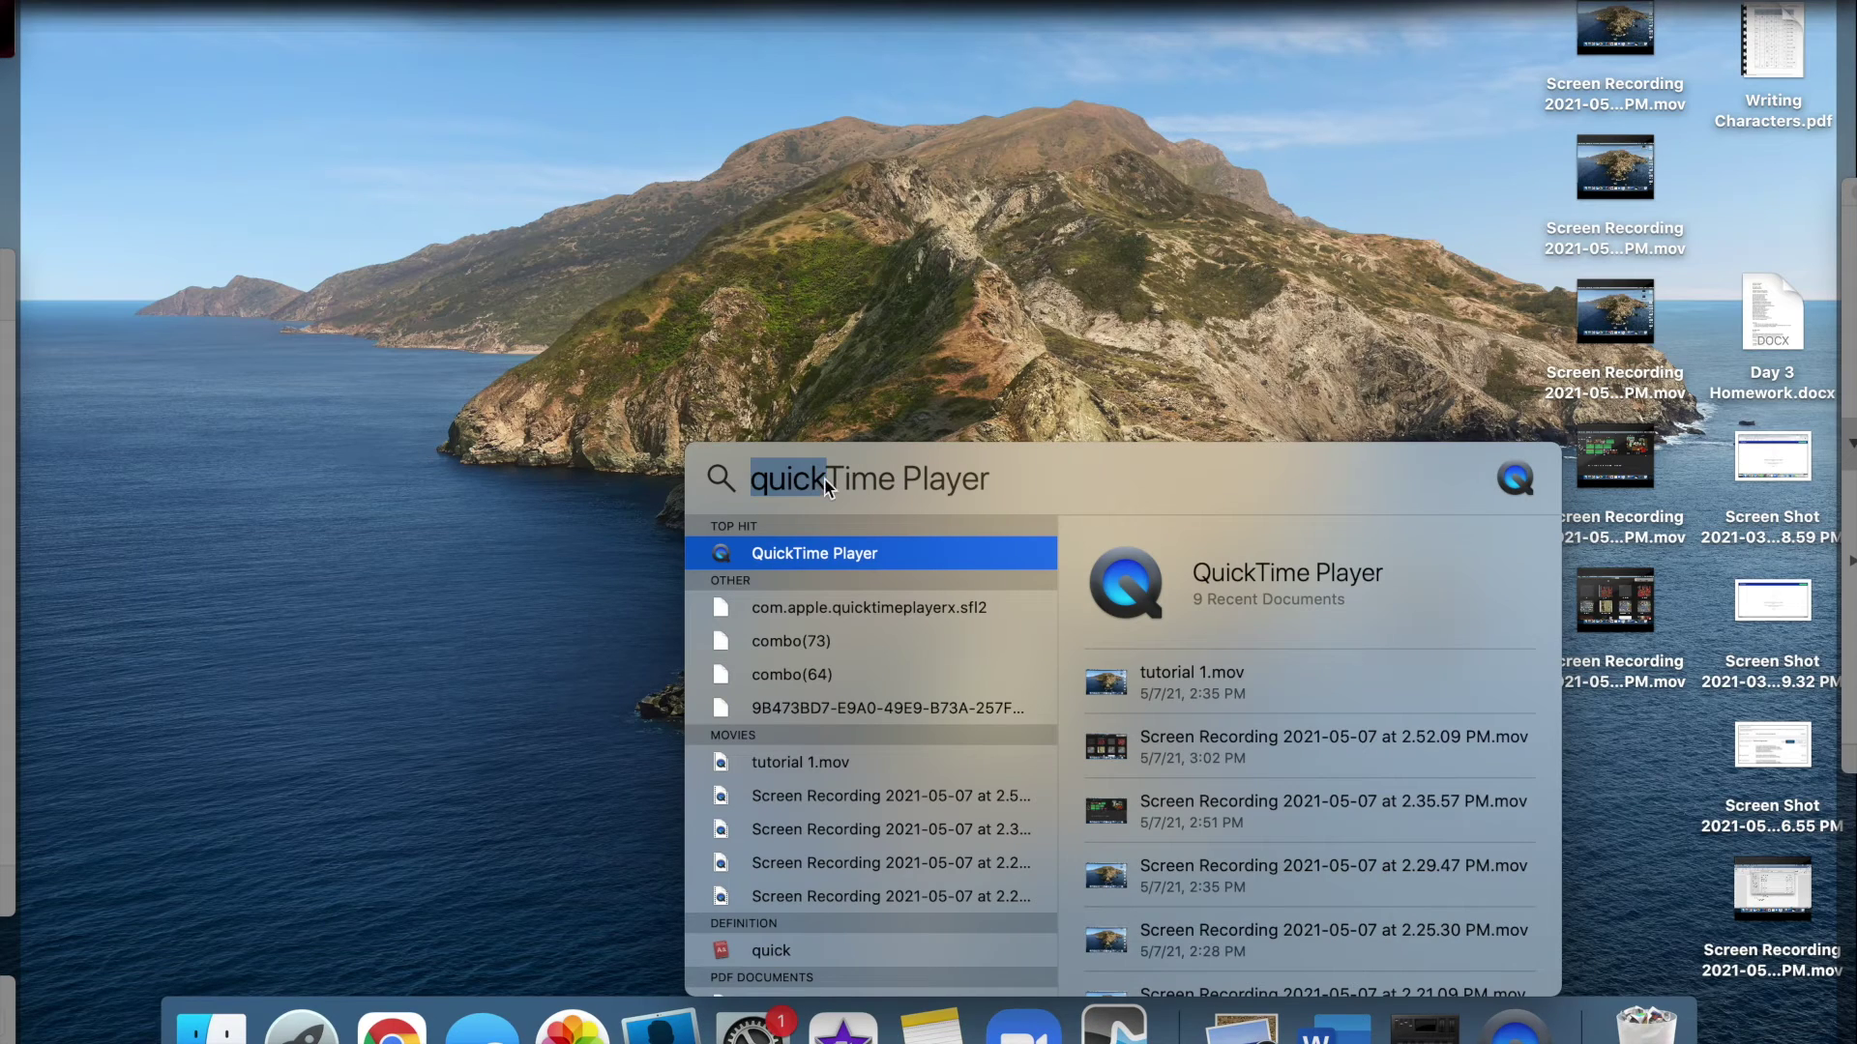
{"action": "key", "text": "BackSpace"}
{"action": "type", "text": "imovie"}
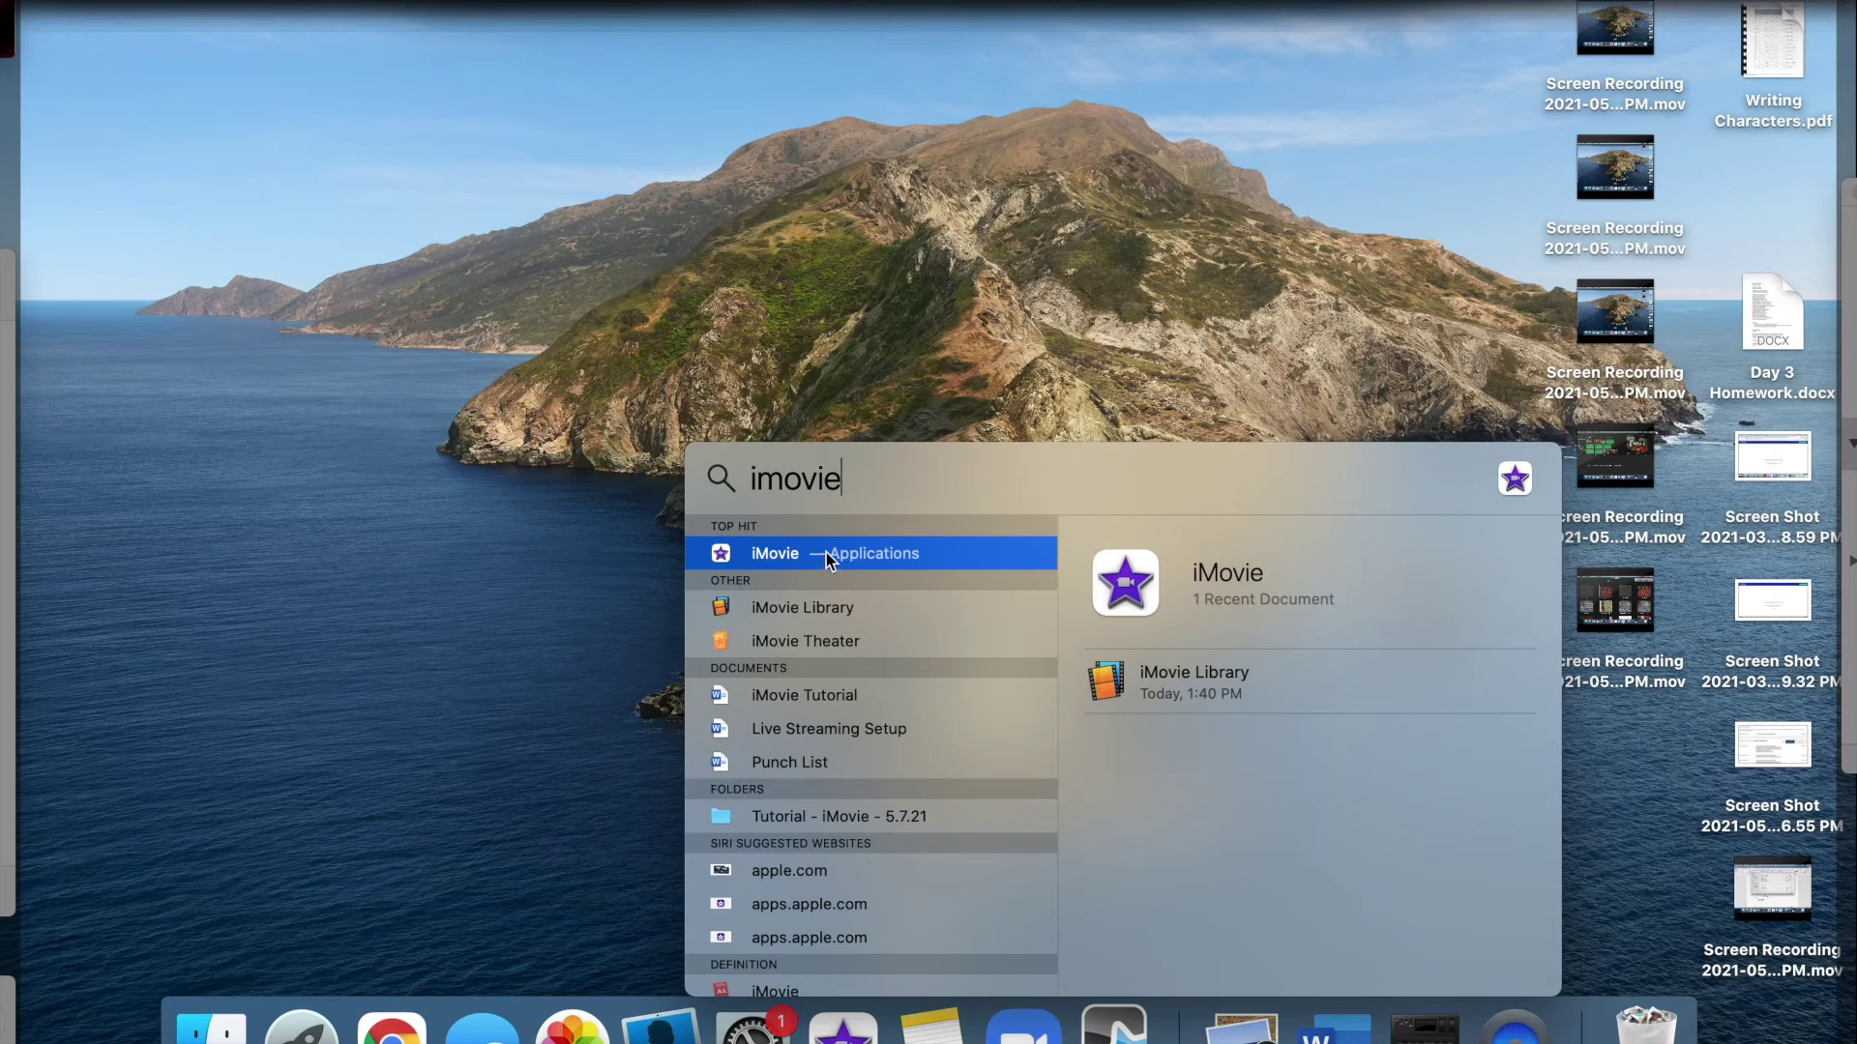
{"action": "left_click", "coordinate": [826, 554]}
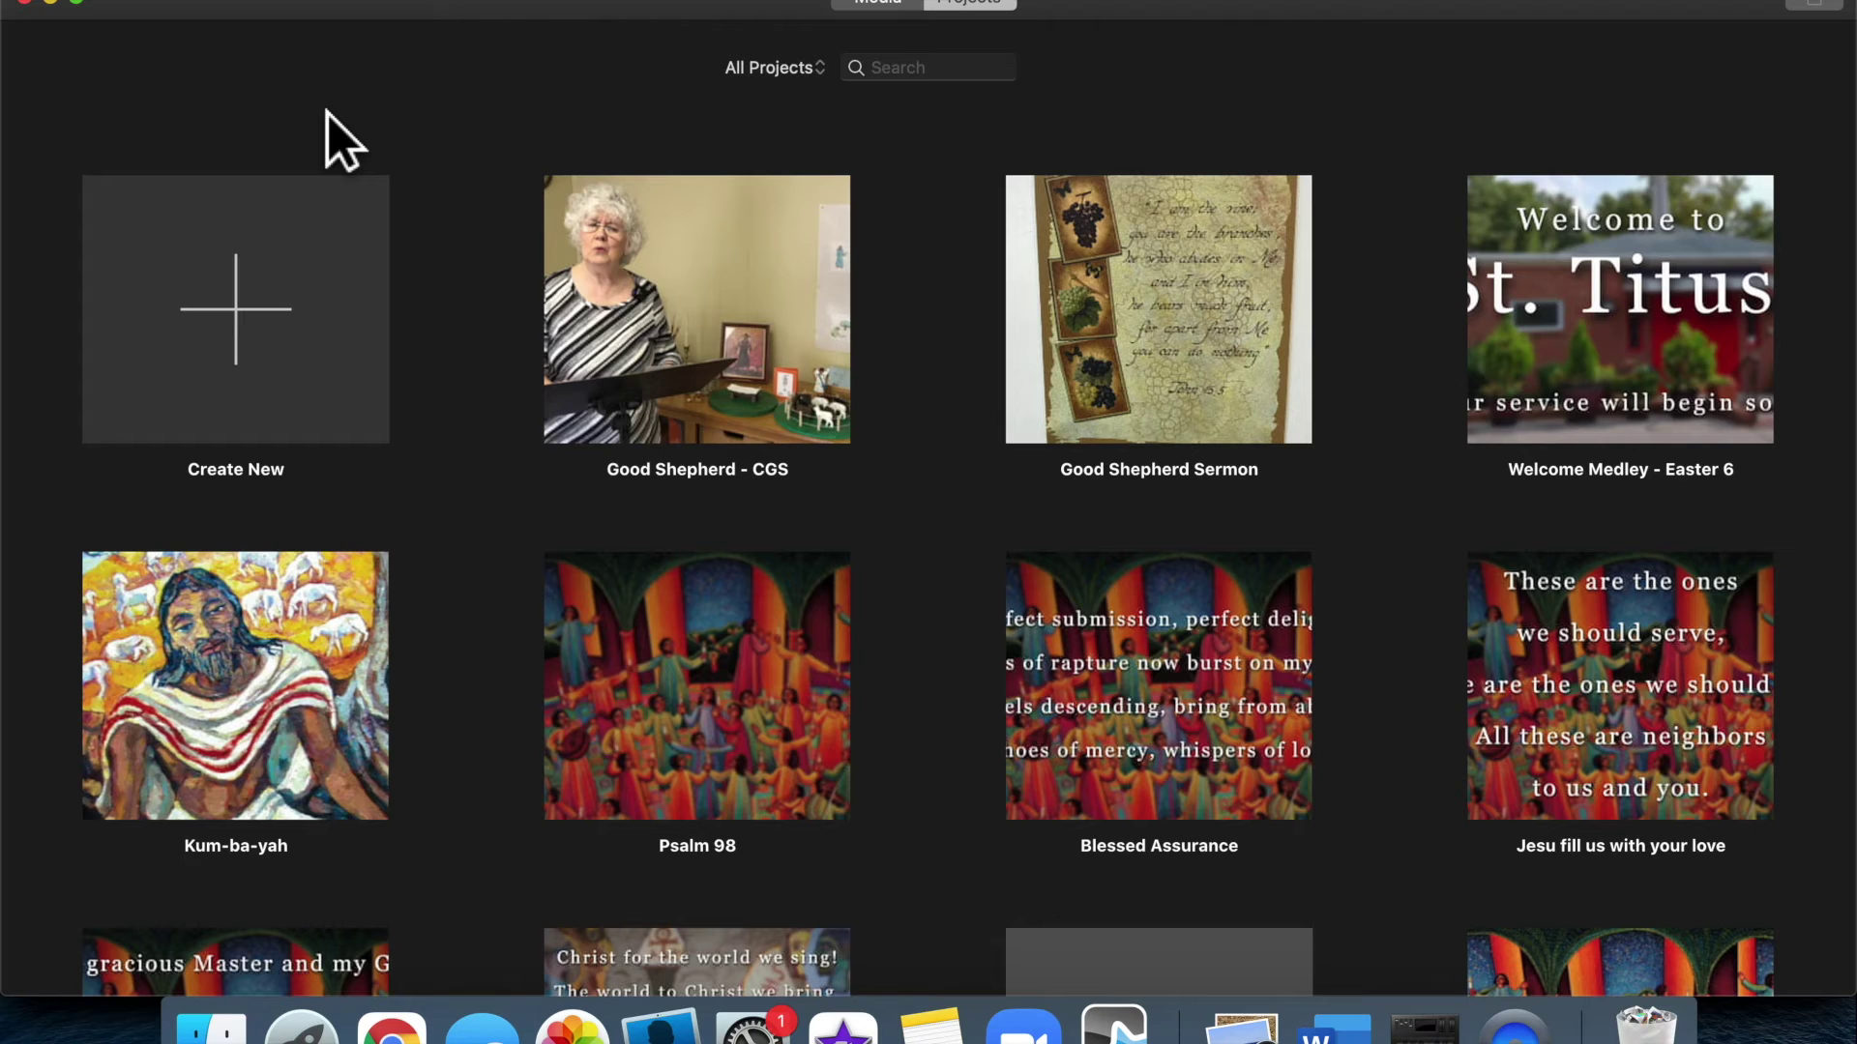
Create a new movie project and add a library event named 'Tutorial - iMovie'
{"action": "left_click", "coordinate": [288, 301]}
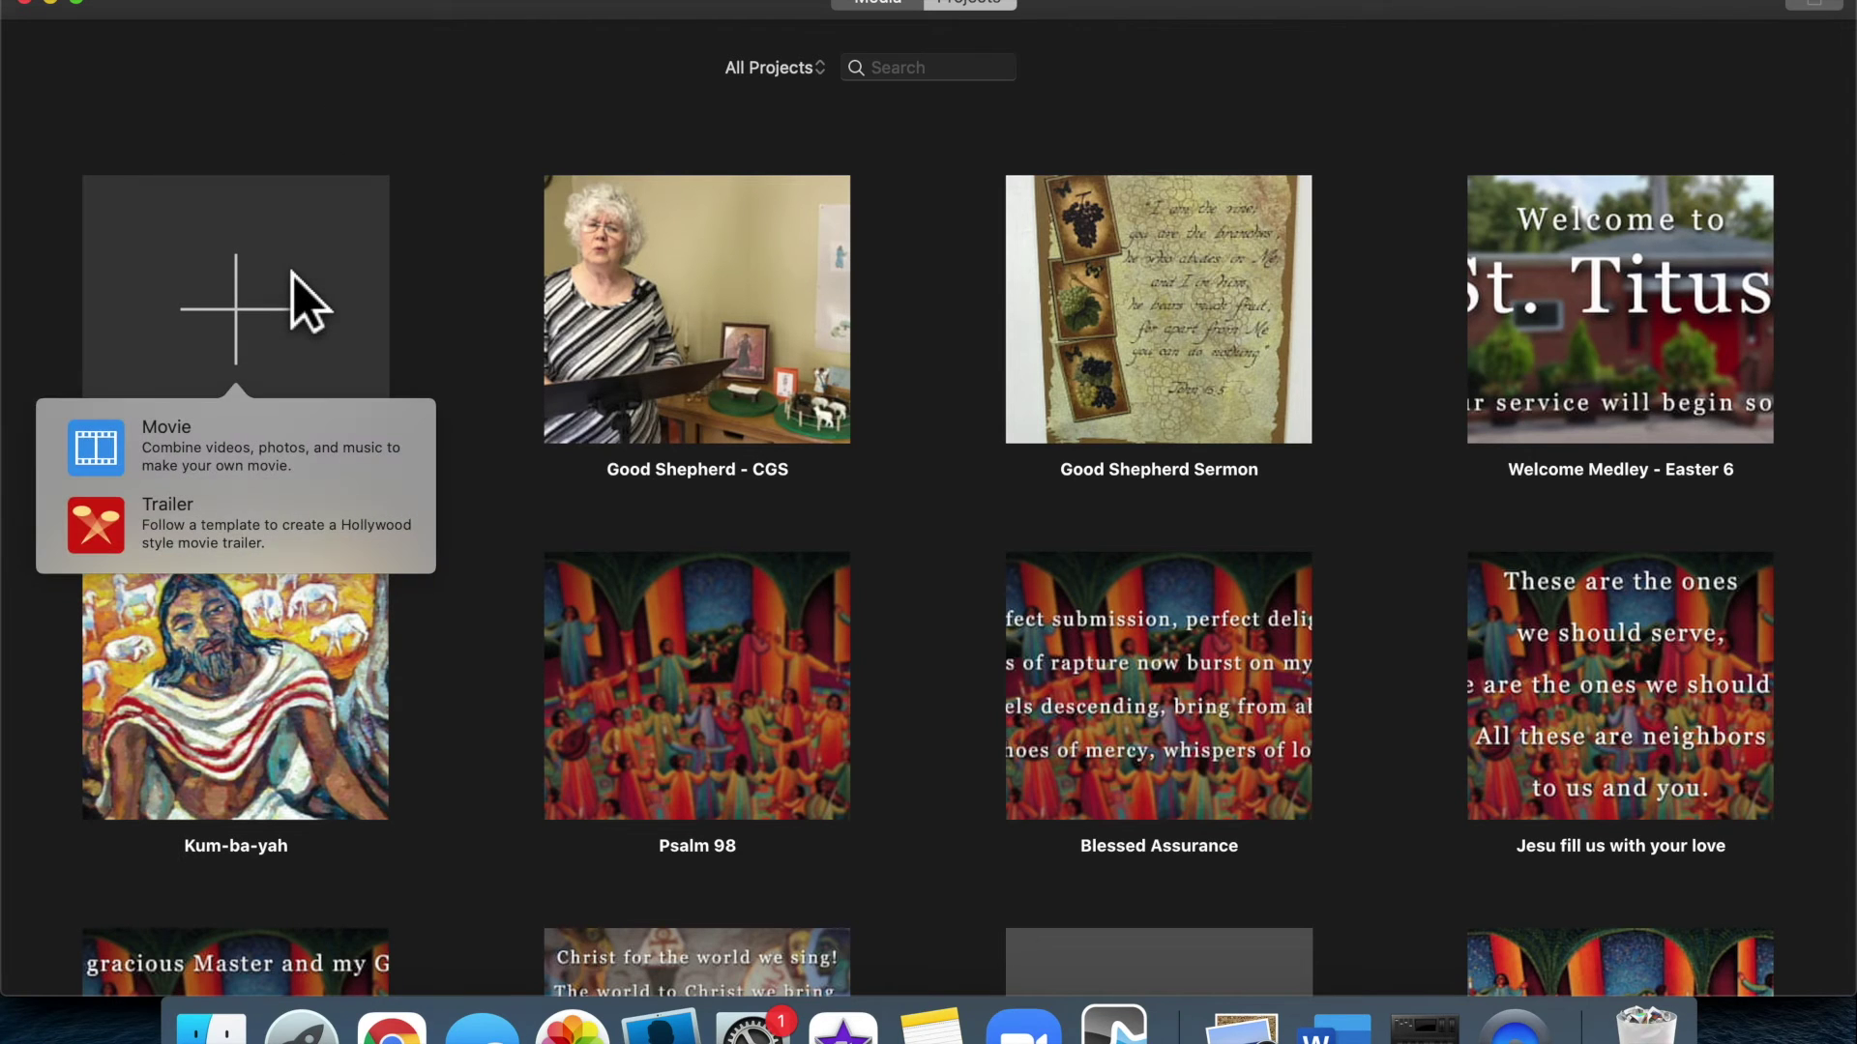
{"action": "left_click", "coordinate": [170, 435]}
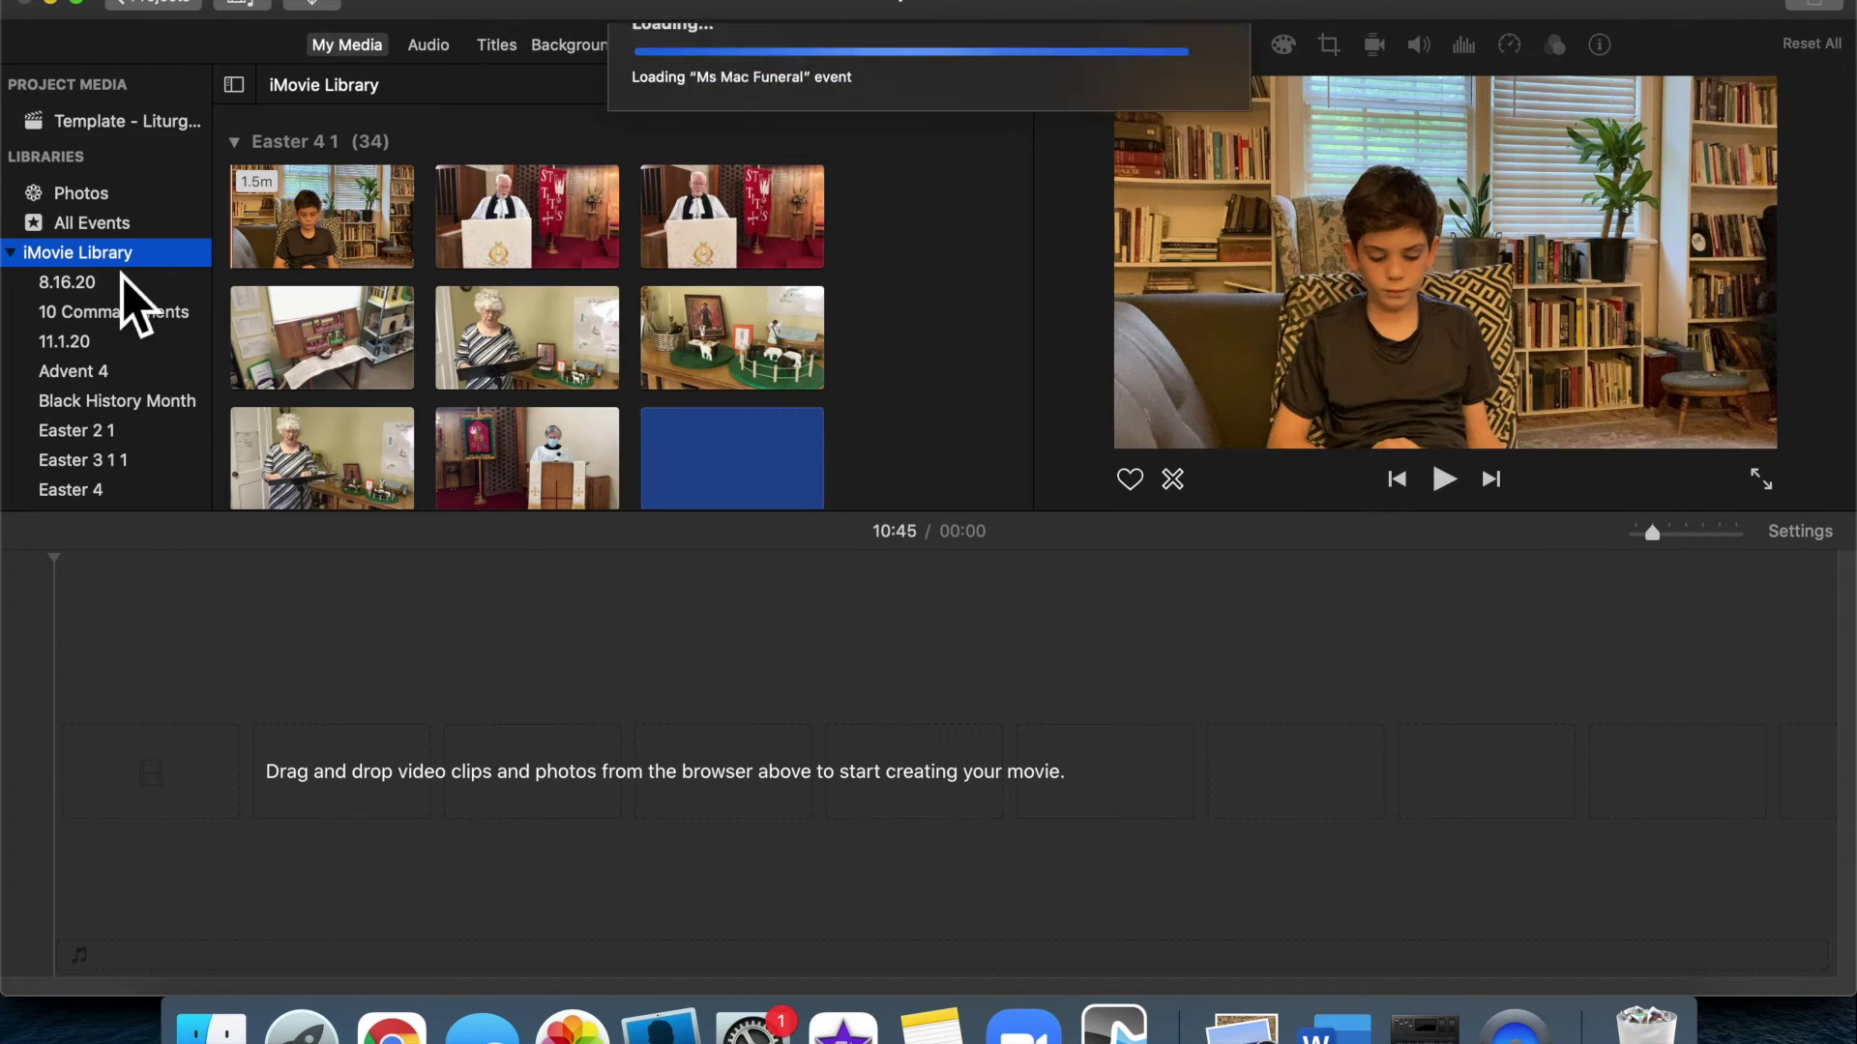
{"action": "right_click", "coordinate": [125, 256]}
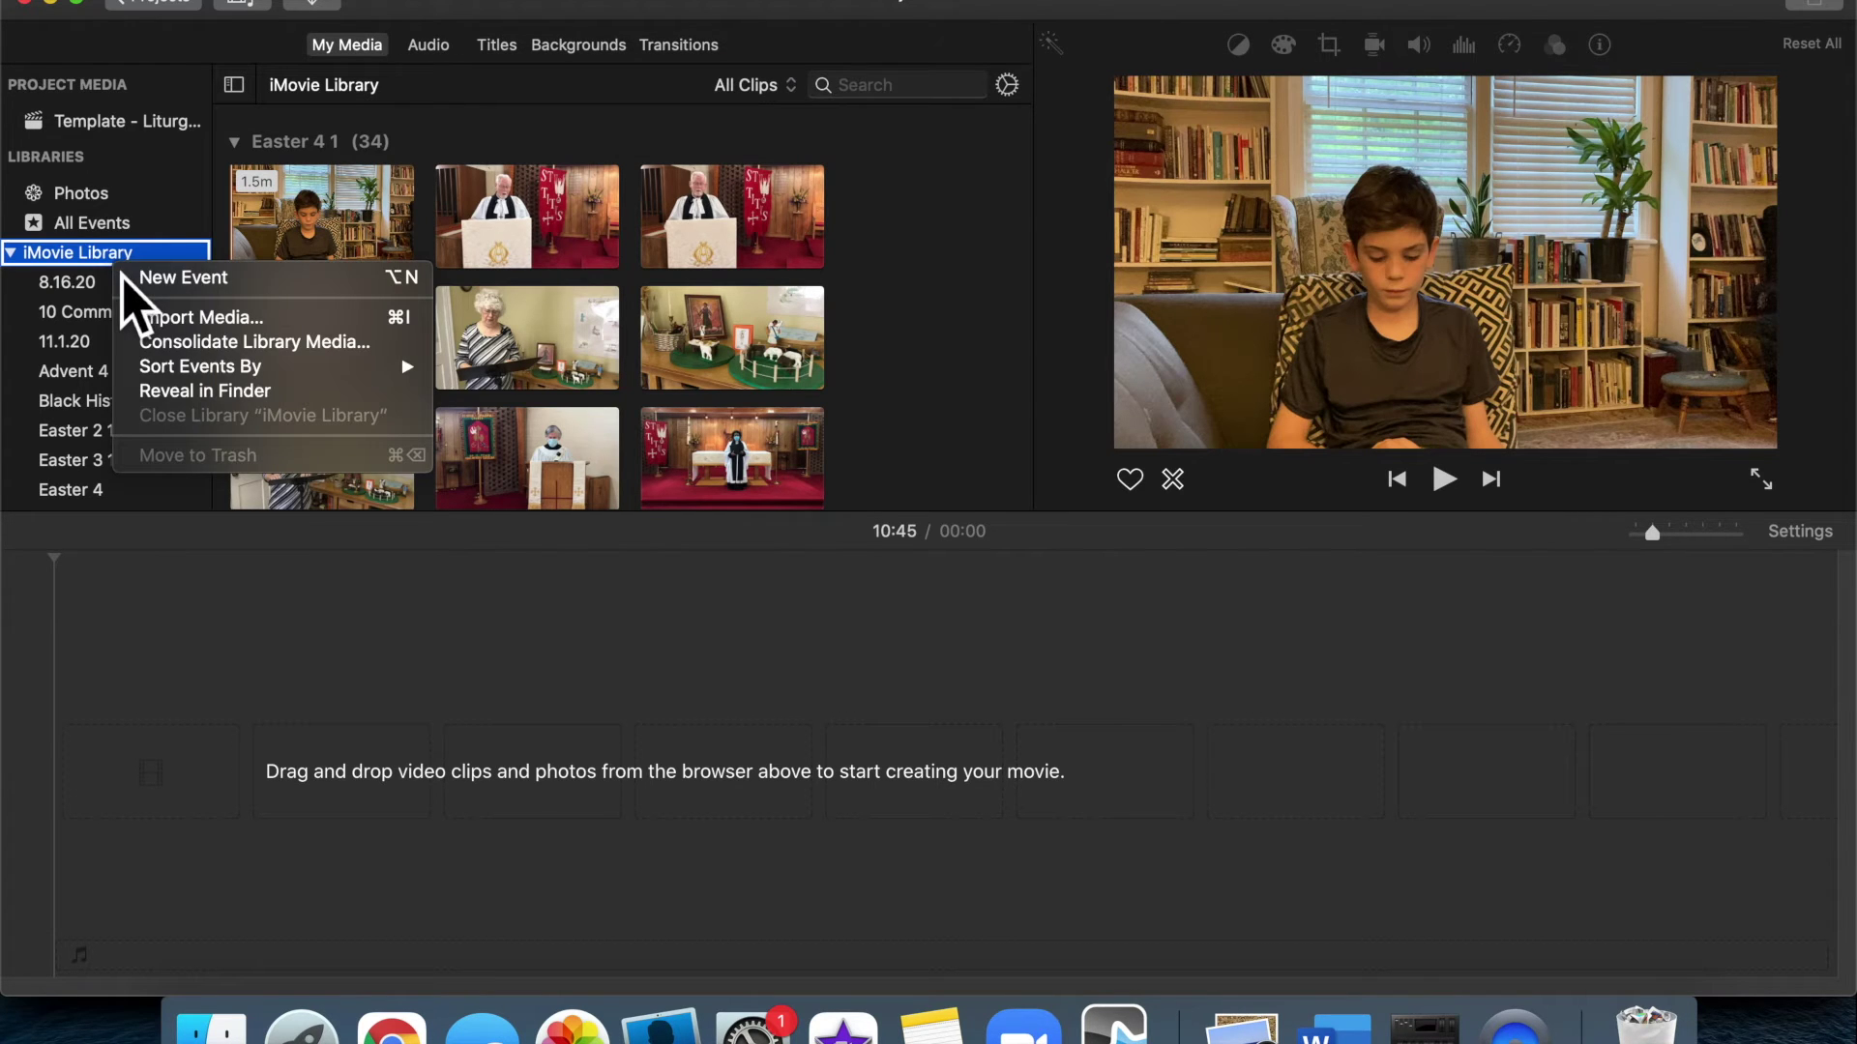
{"action": "left_click", "coordinate": [159, 282]}
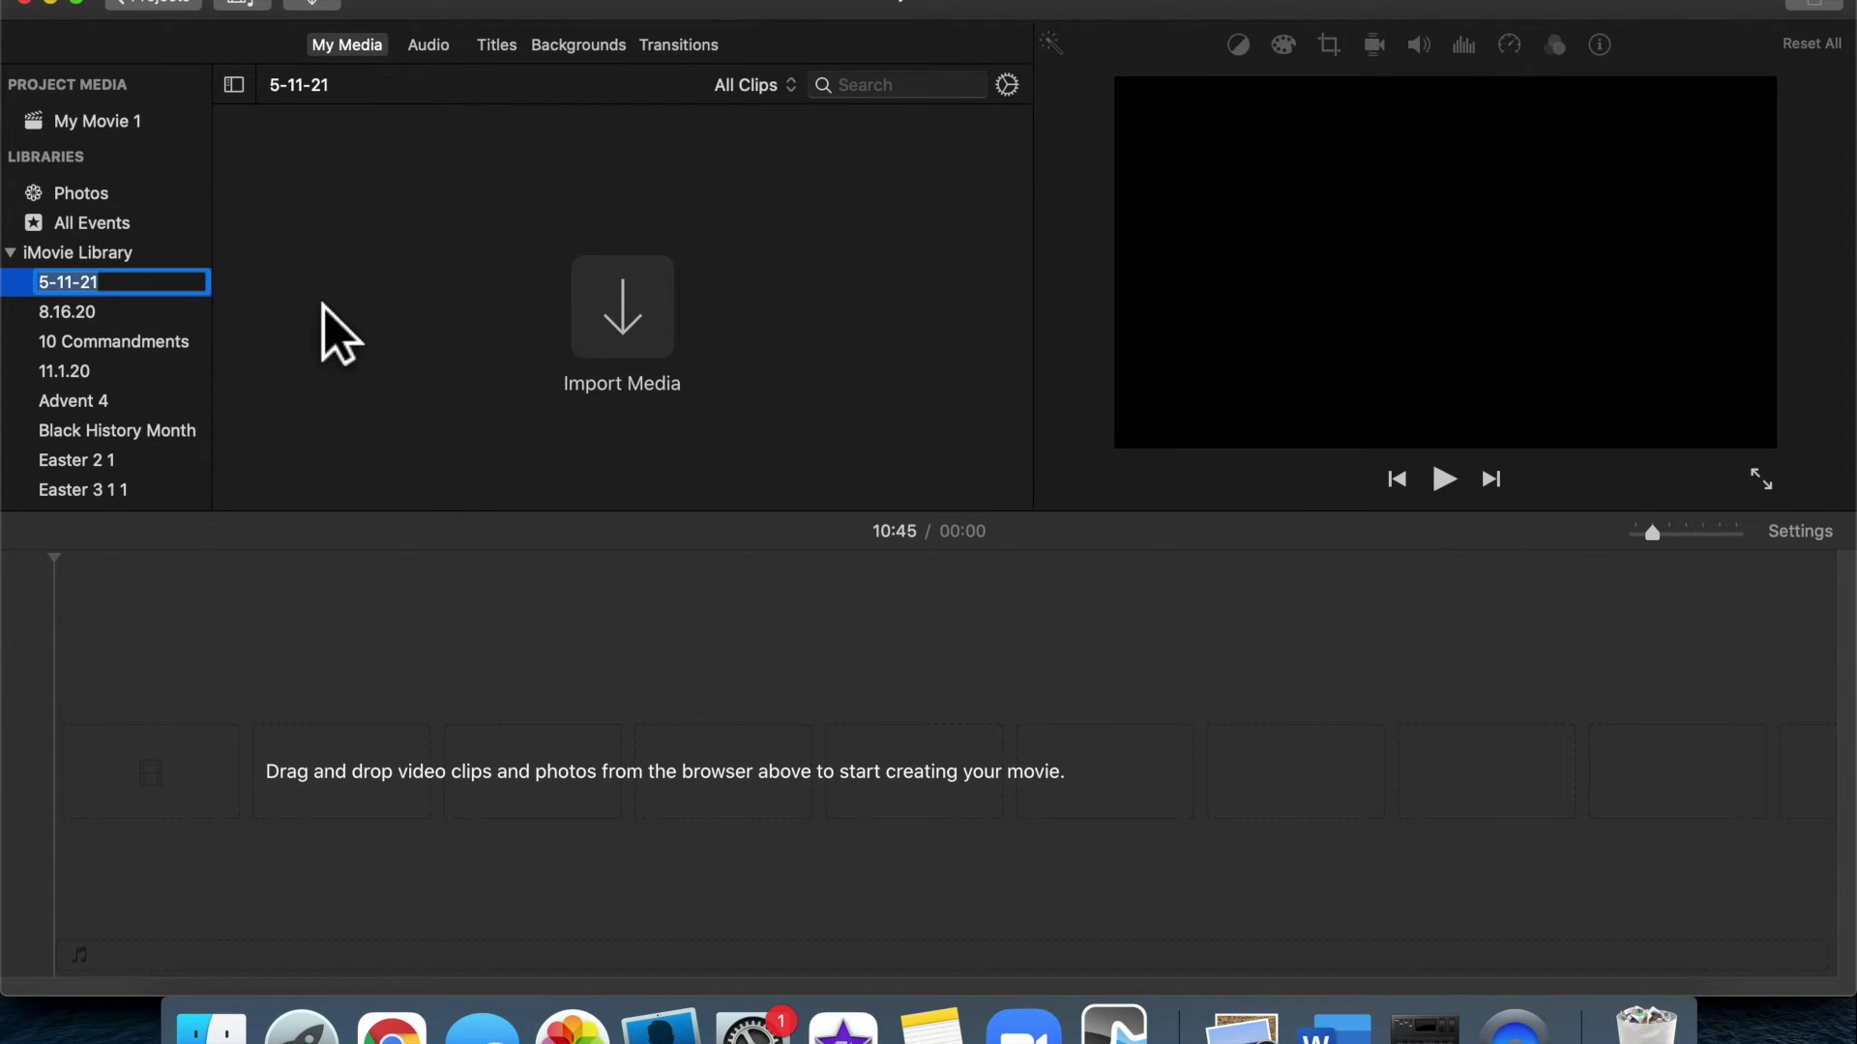
{"action": "type", "text": "Tutorial - iMovie"}
{"action": "key", "text": "Return"}
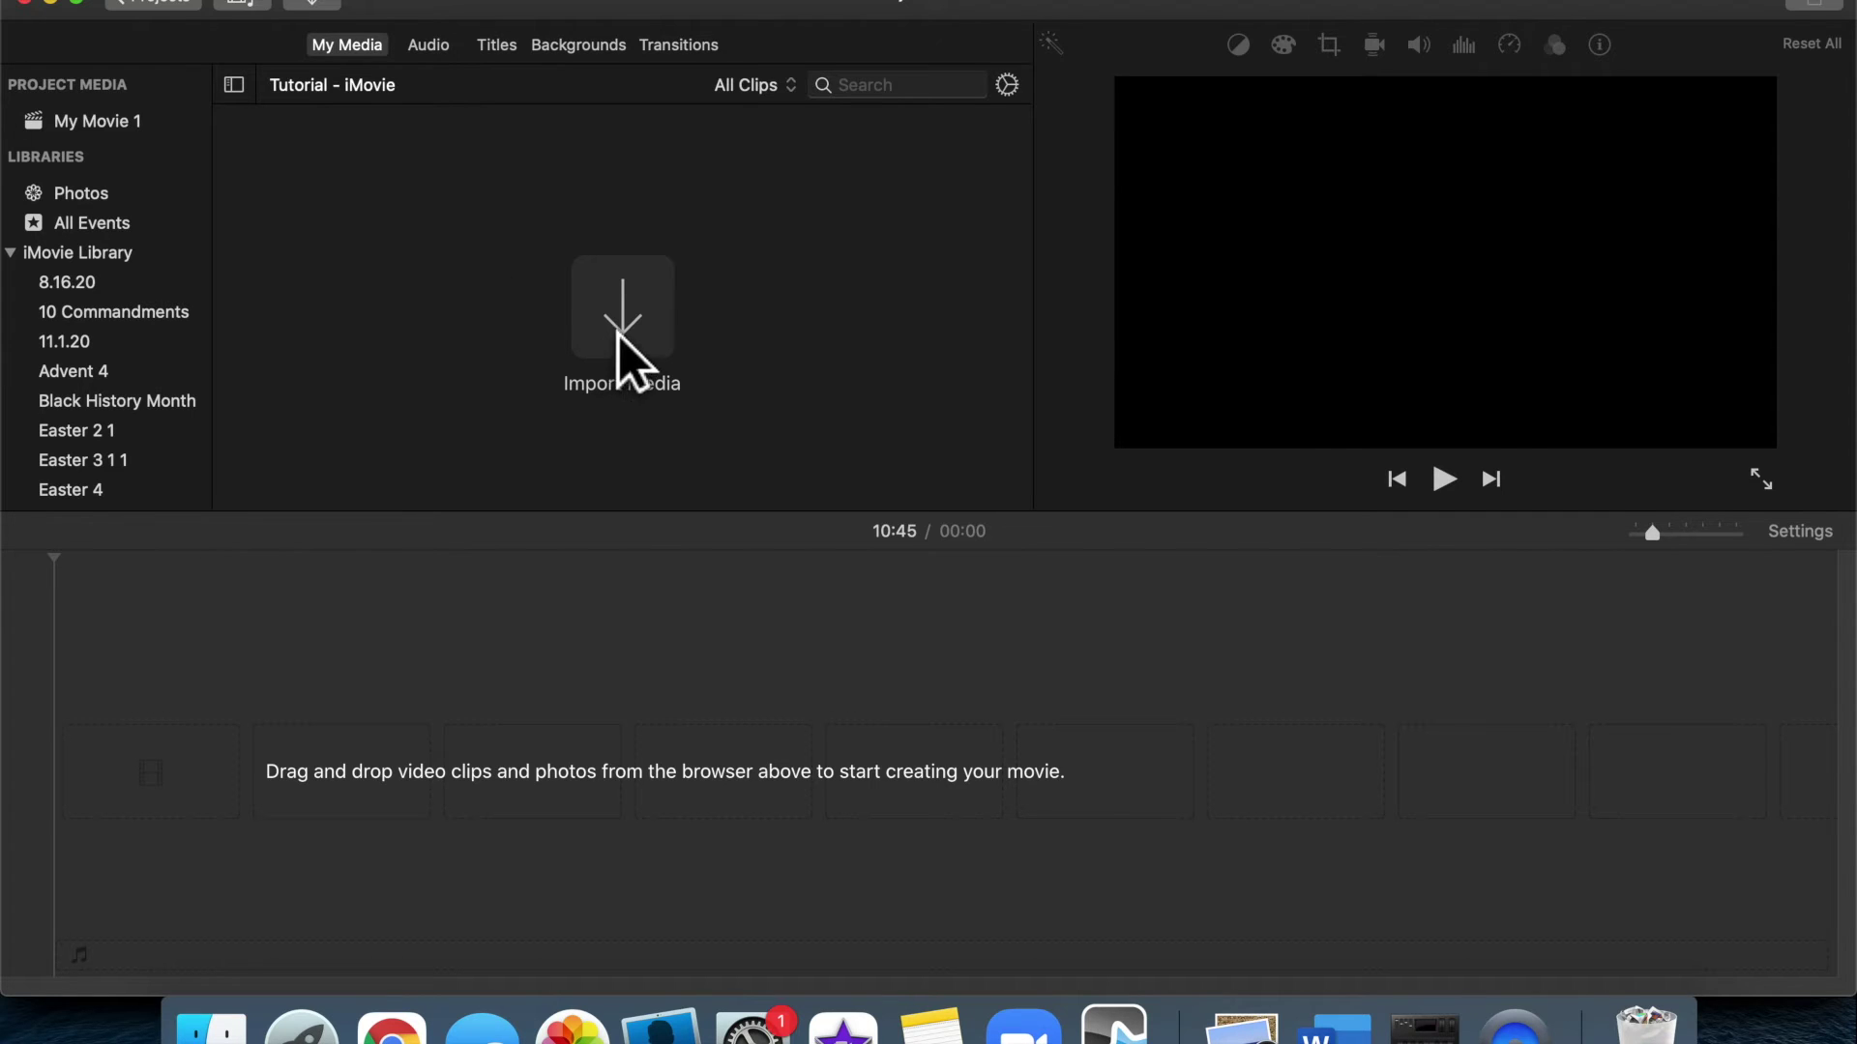
Import all three .mov clips from Service Recordings > Tutorial - iMovie - 5.7.21
{"action": "left_click", "coordinate": [646, 329]}
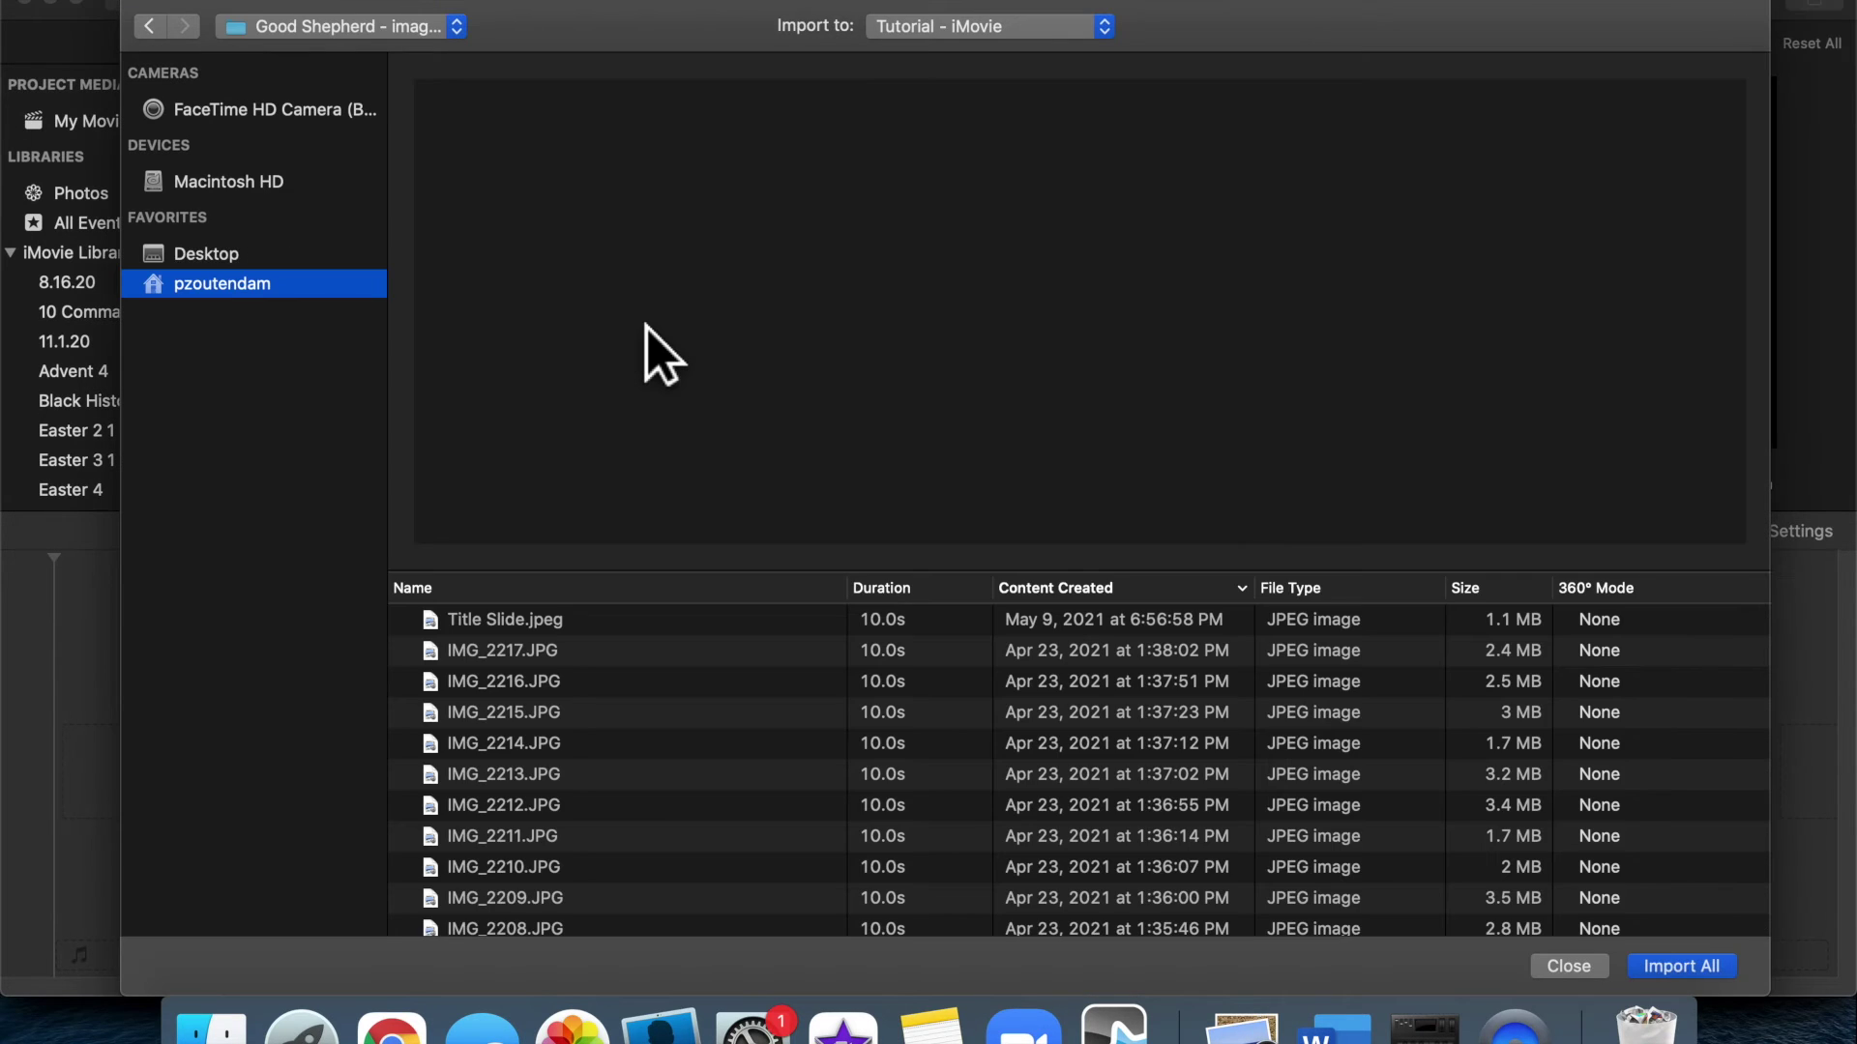
{"action": "left_click", "coordinate": [442, 29]}
{"action": "left_click", "coordinate": [411, 80]}
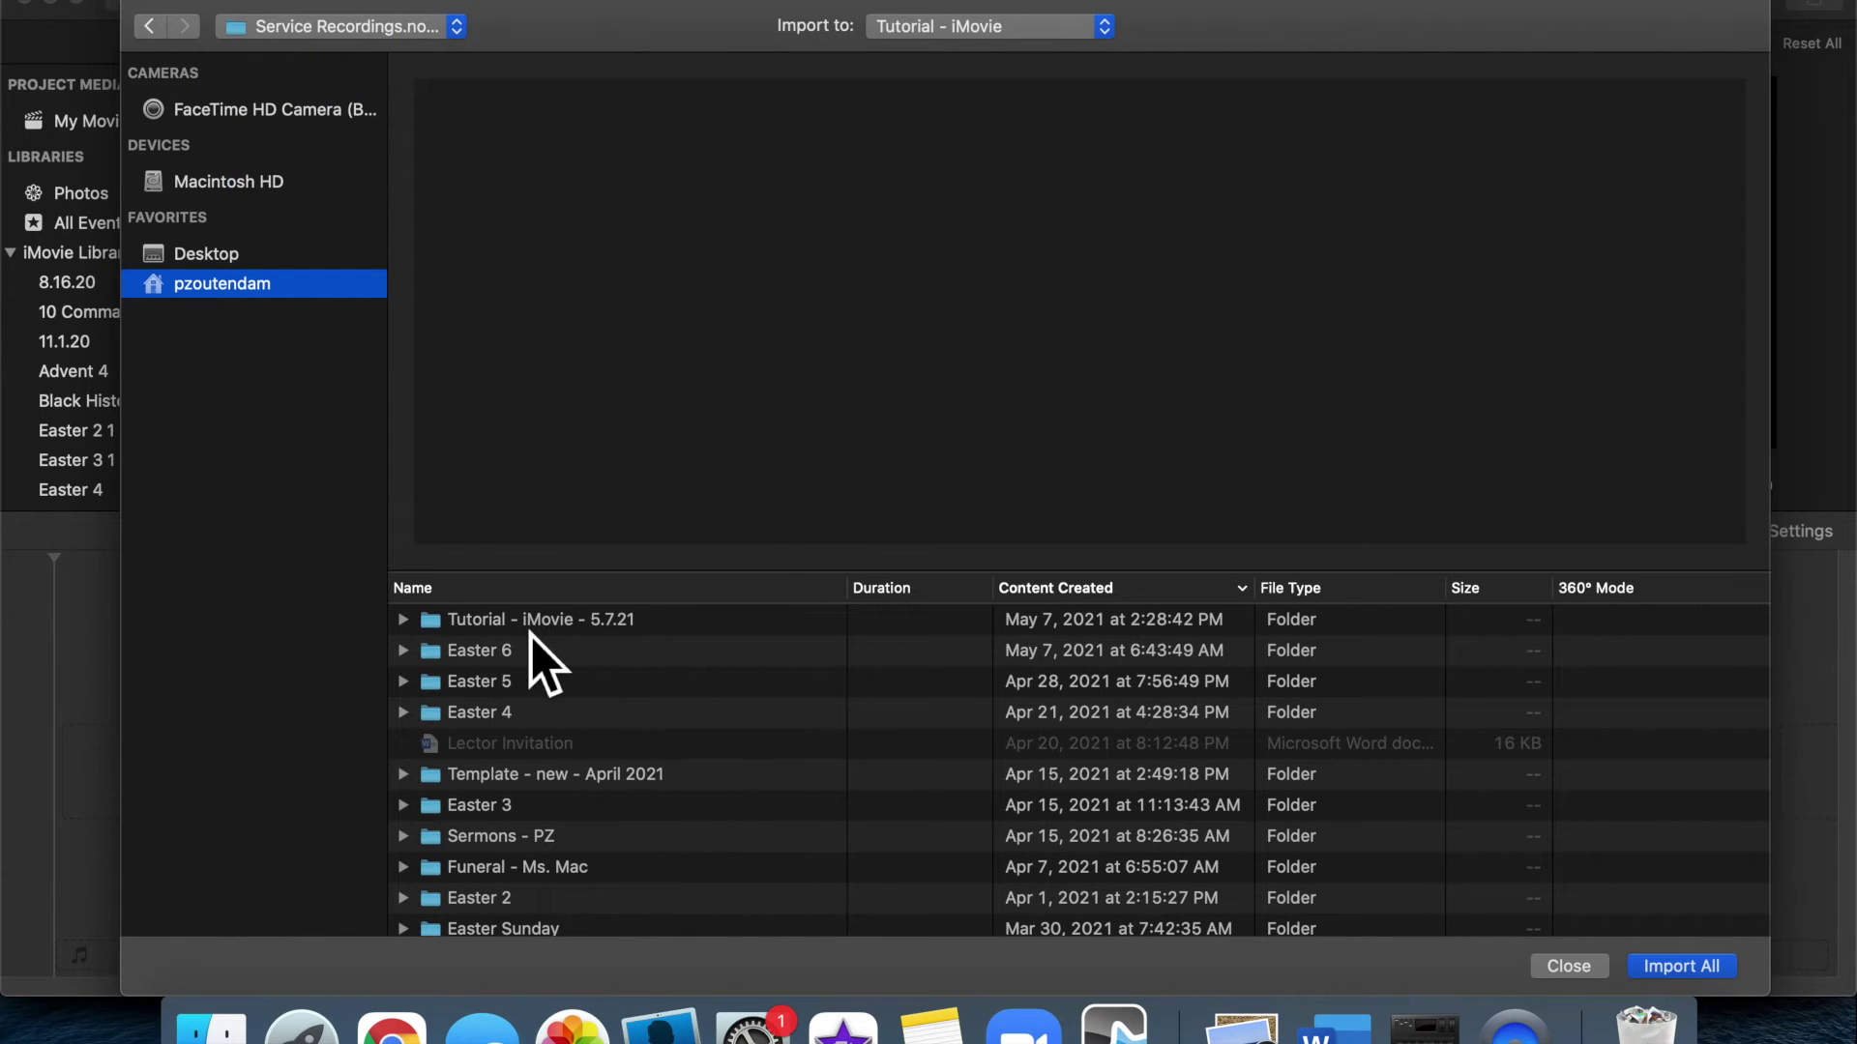
{"action": "double_click", "coordinate": [535, 624]}
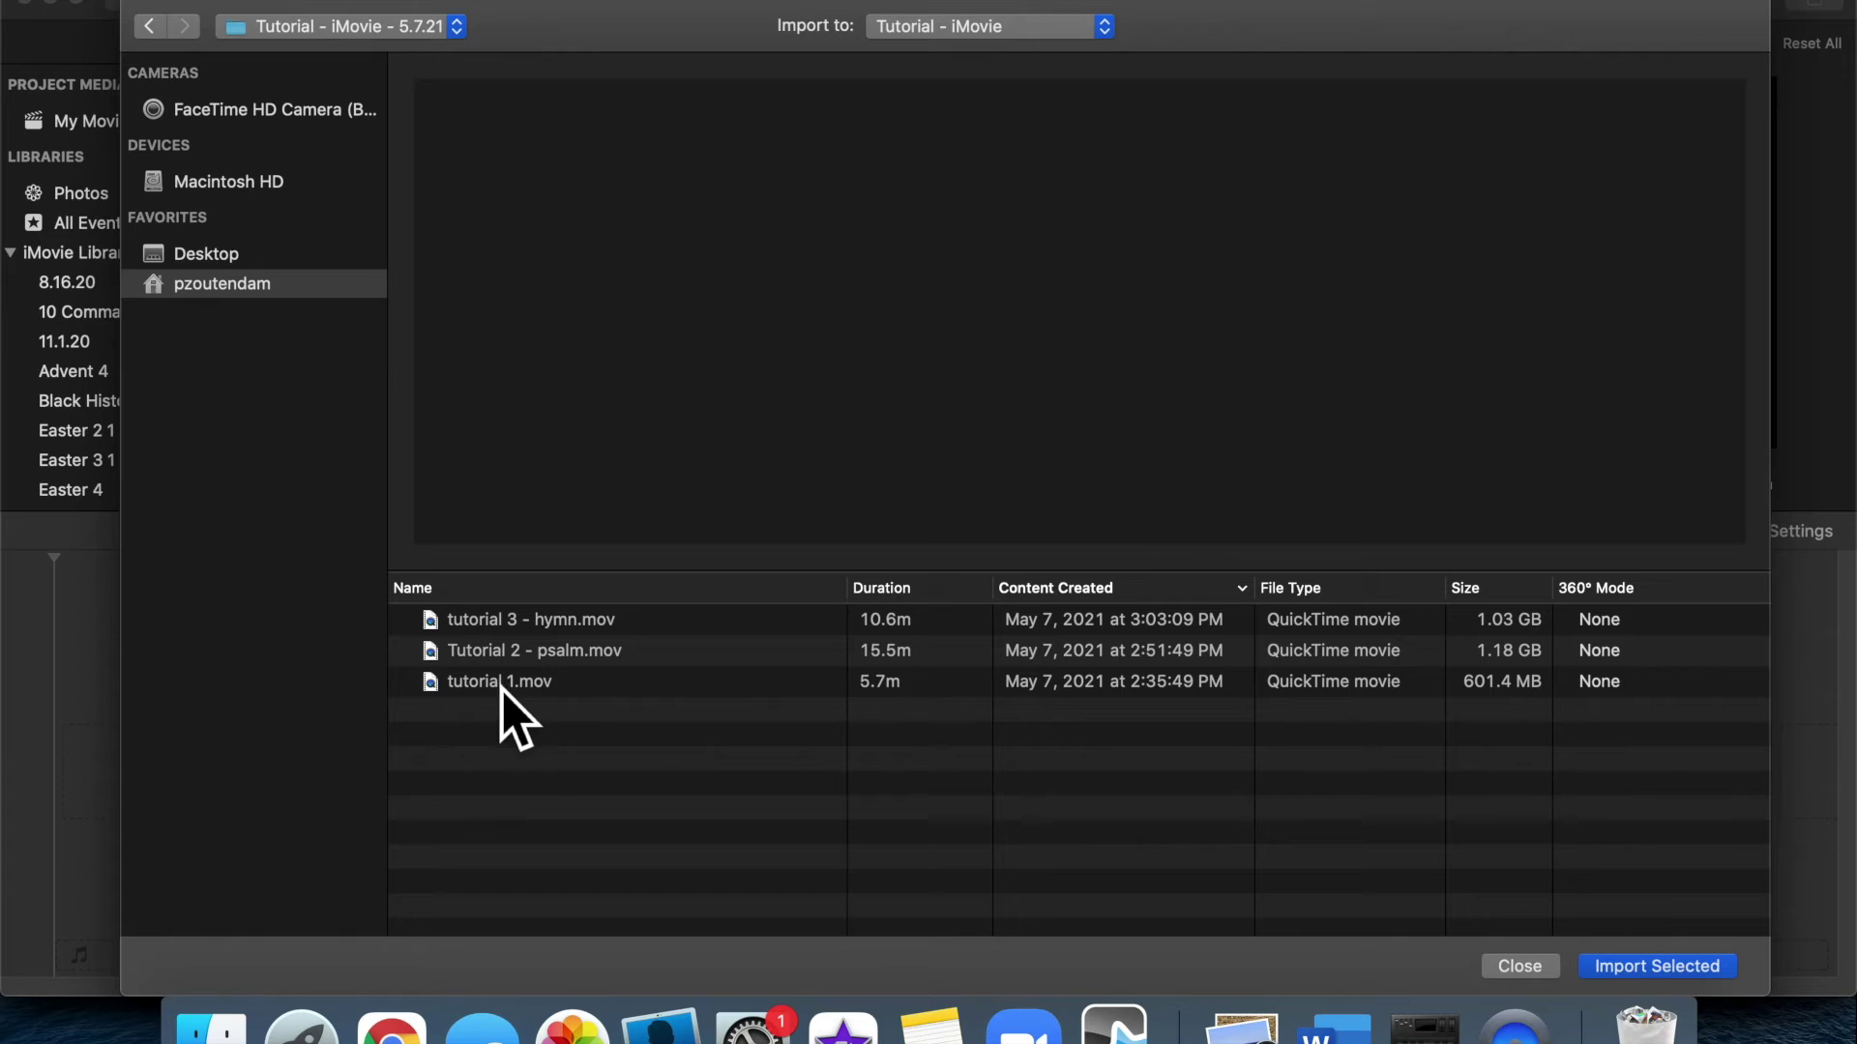
{"action": "left_click", "coordinate": [501, 685]}
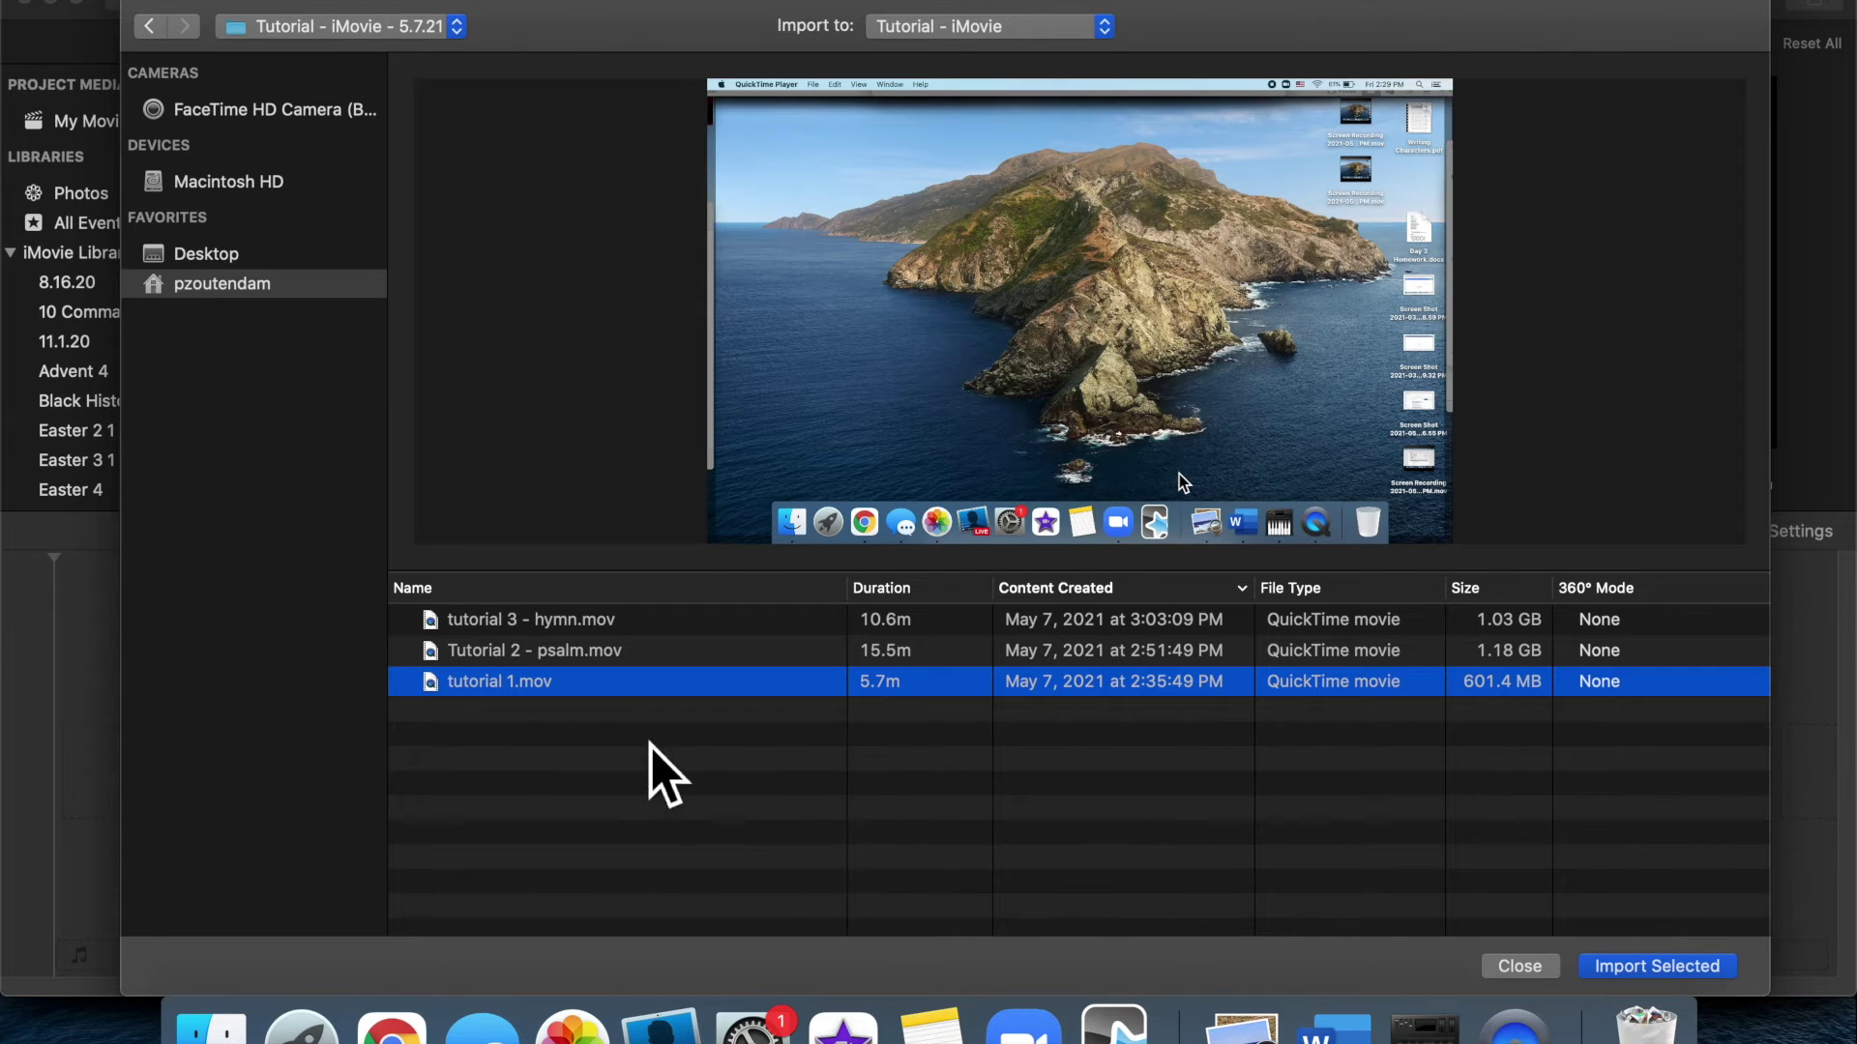
{"action": "key", "text": "super+a"}
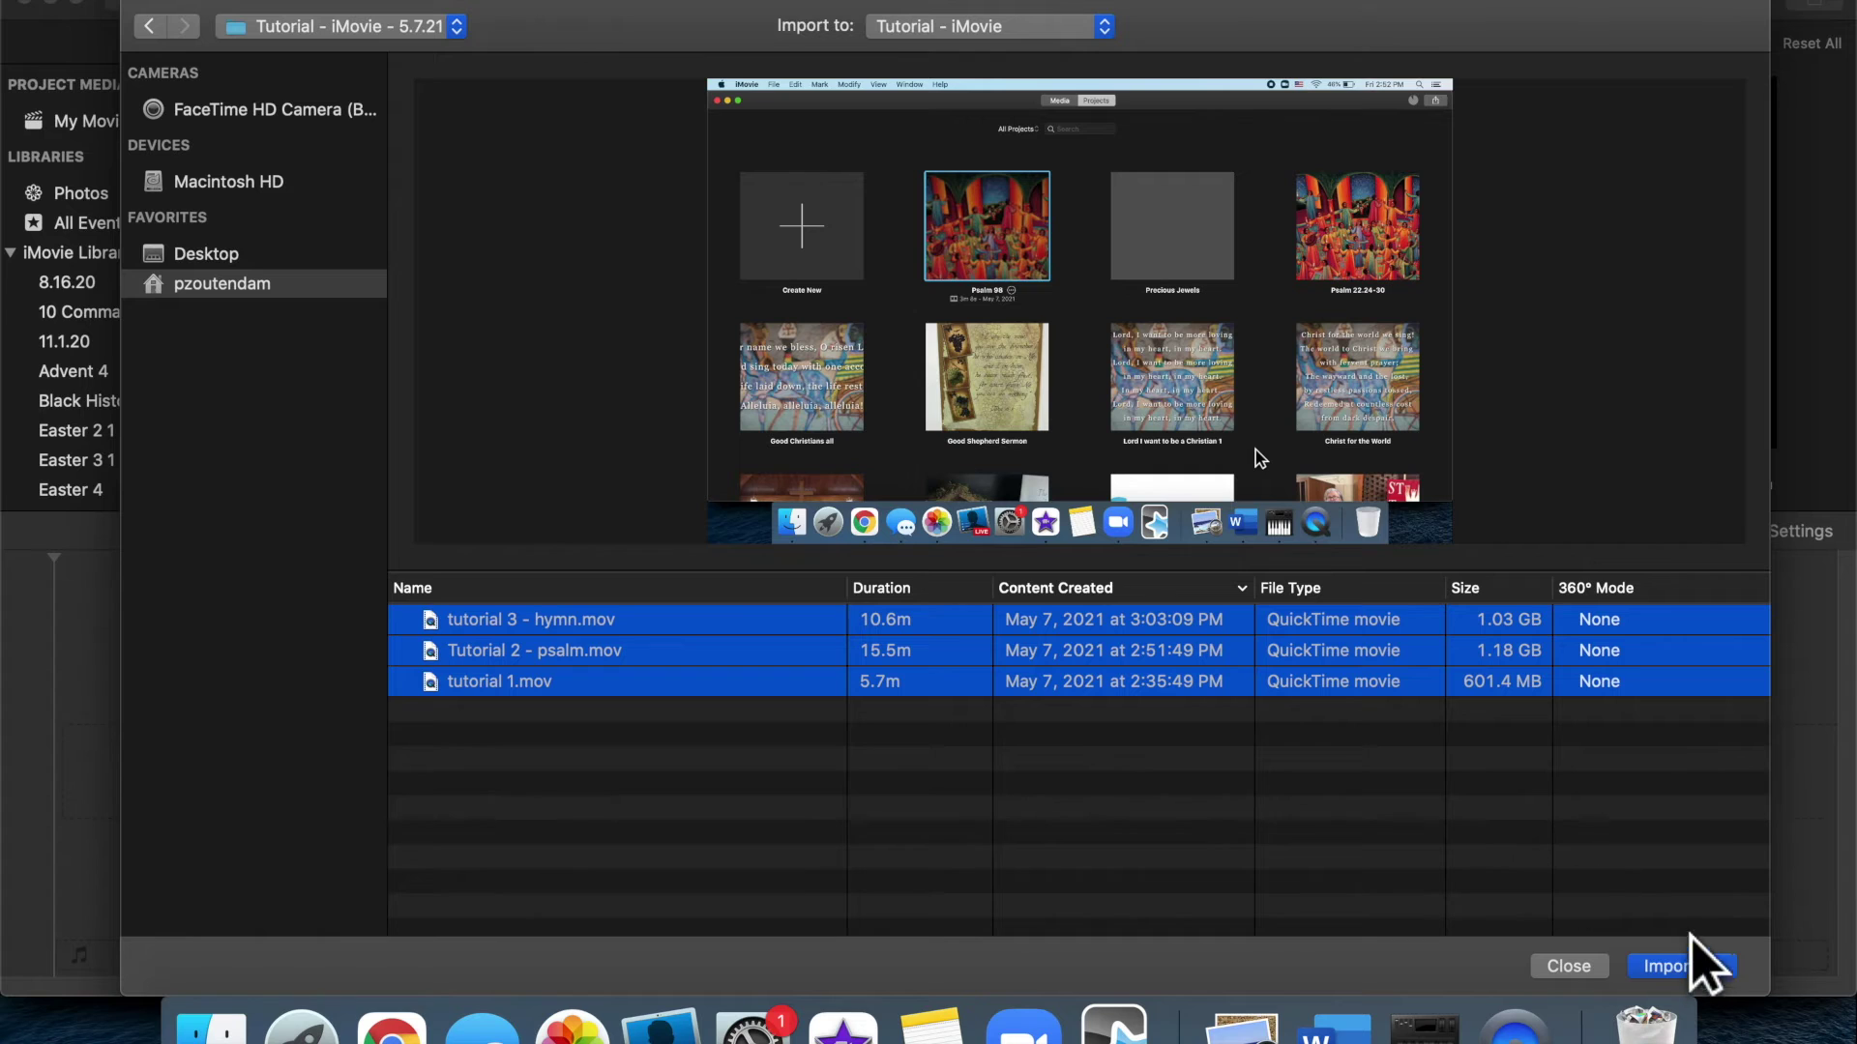
{"action": "left_click", "coordinate": [1690, 969]}
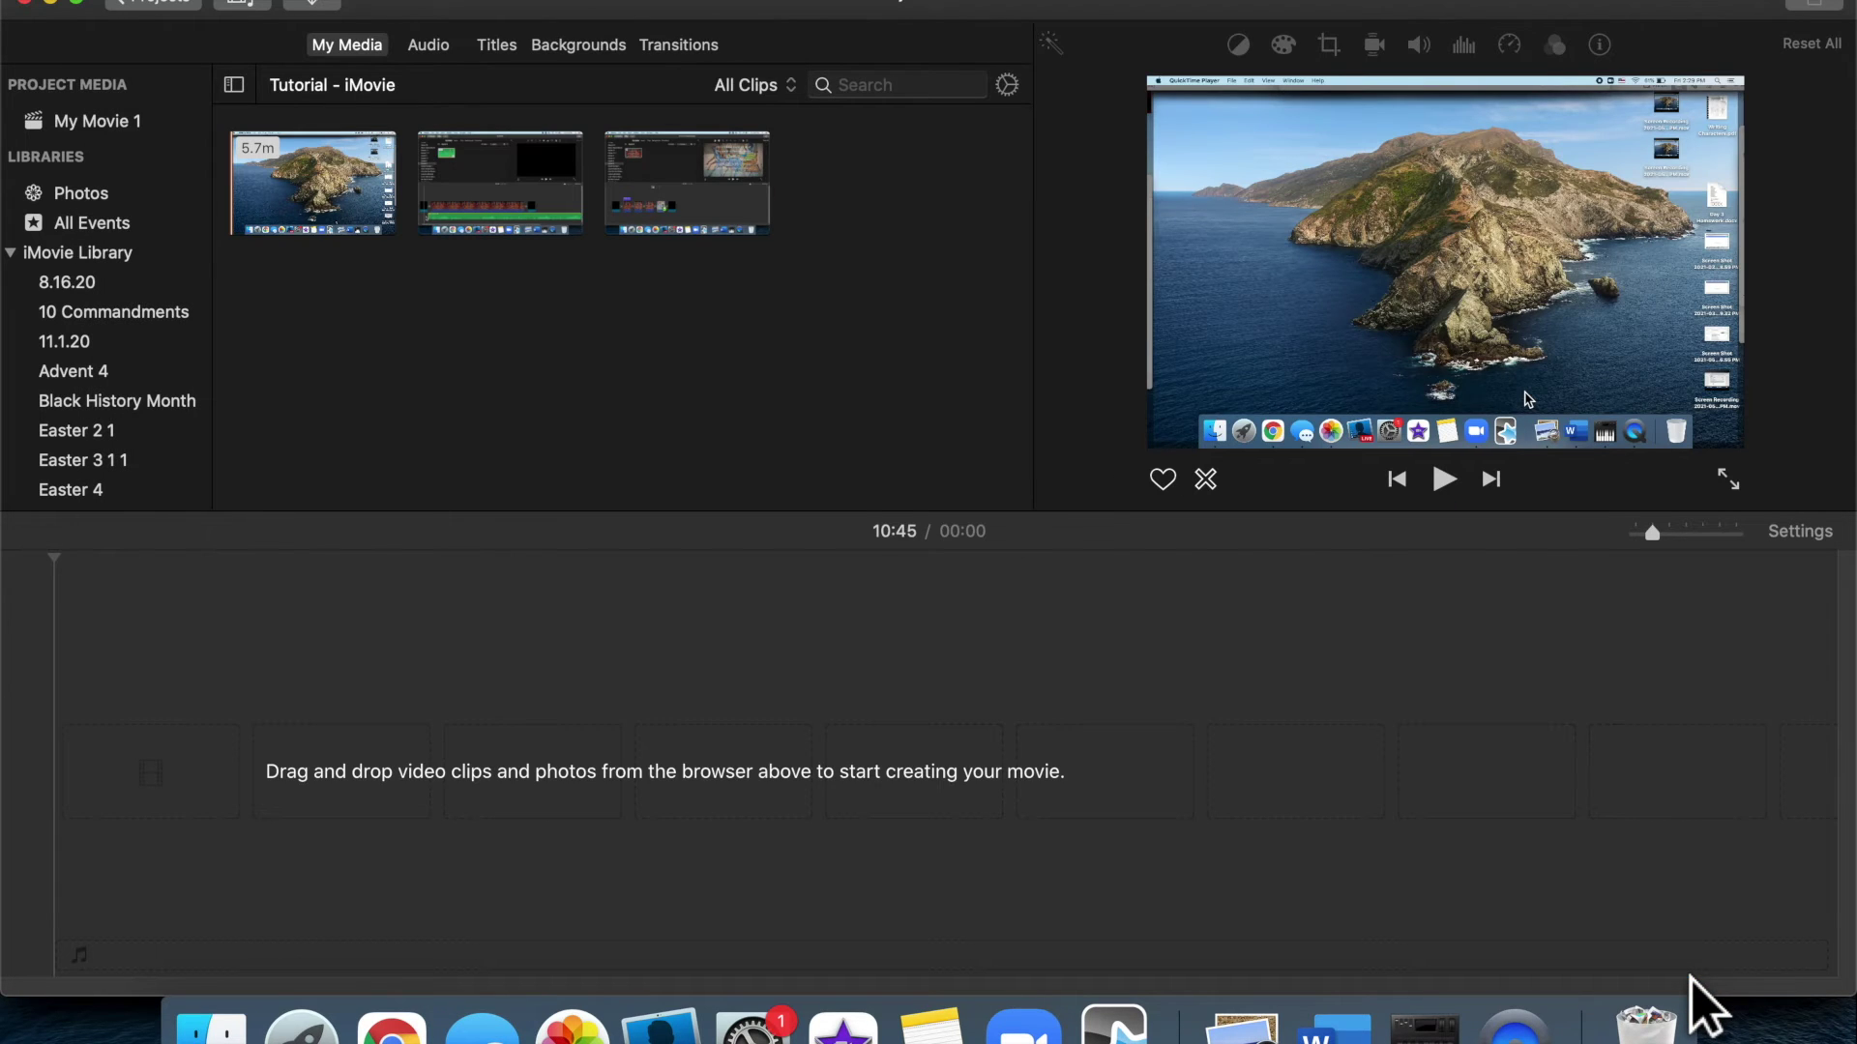
Find 'tutorial 1' and 'tutorial 2' by search and place them in order on the timeline
{"action": "left_click", "coordinate": [905, 85]}
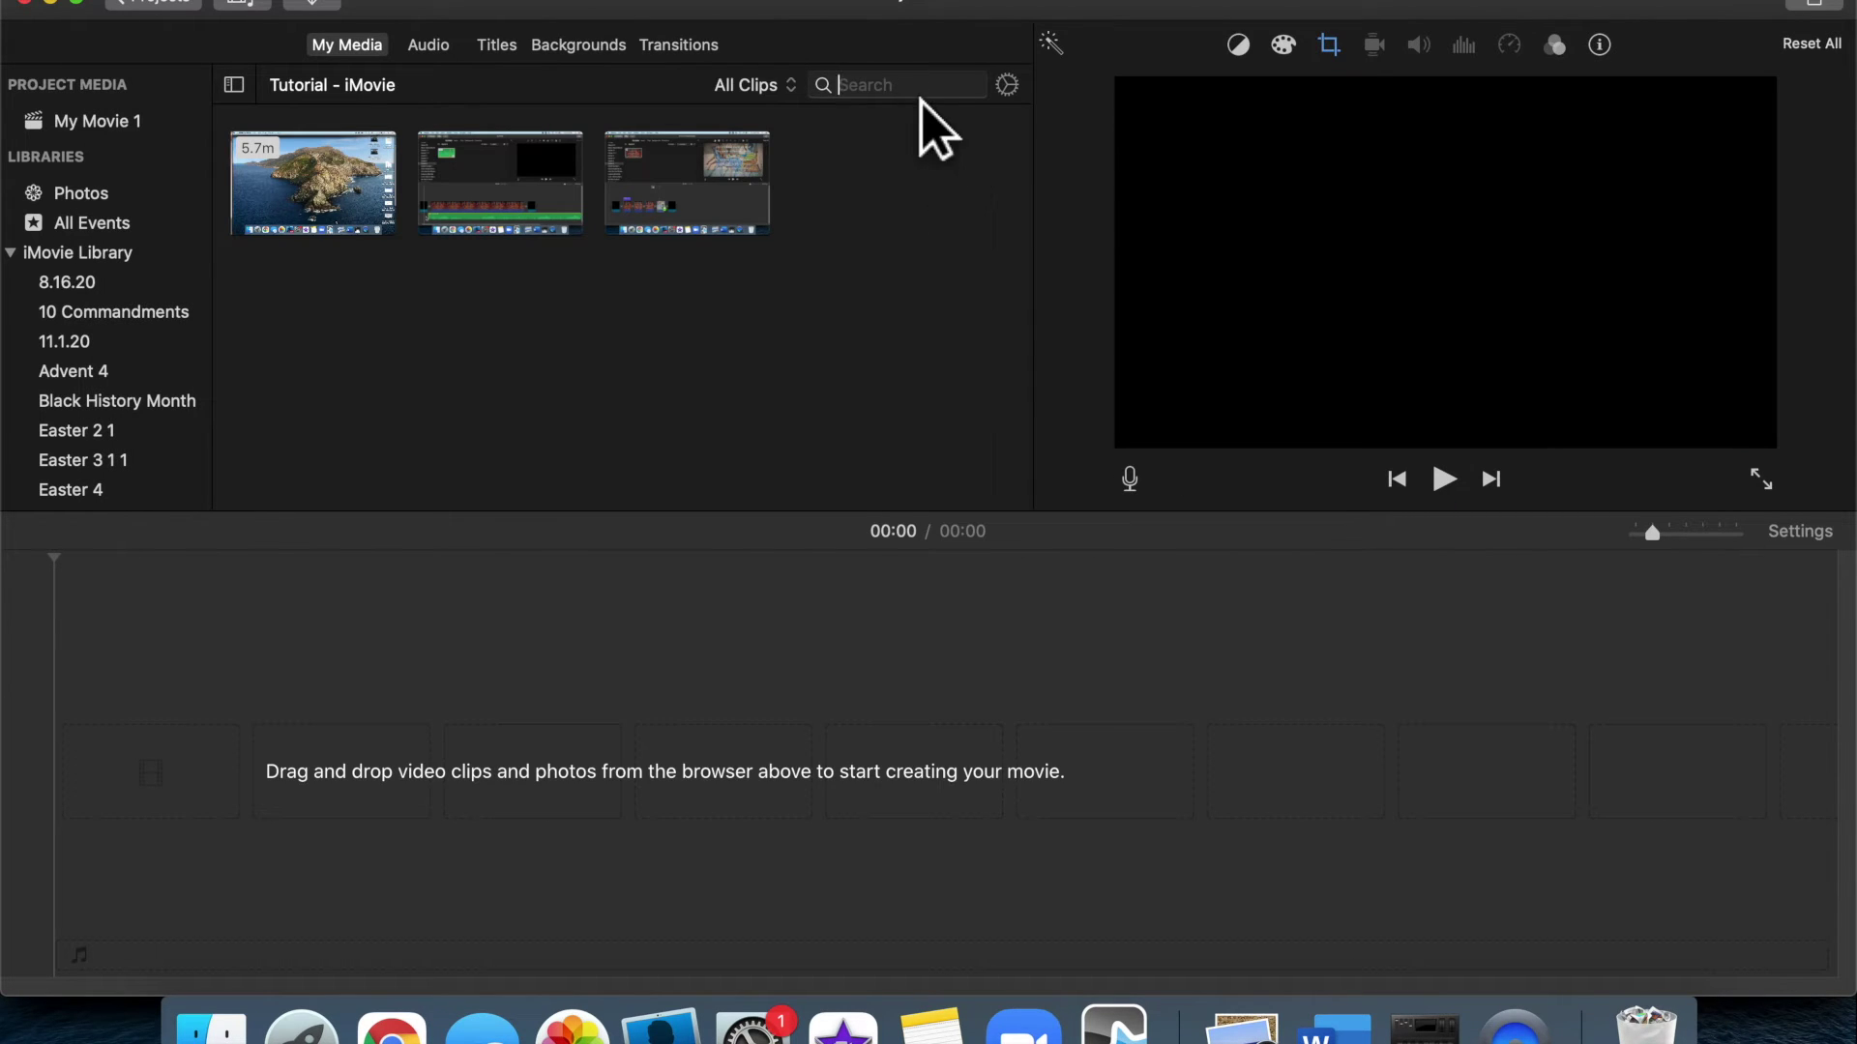
{"action": "type", "text": "tutorial"}
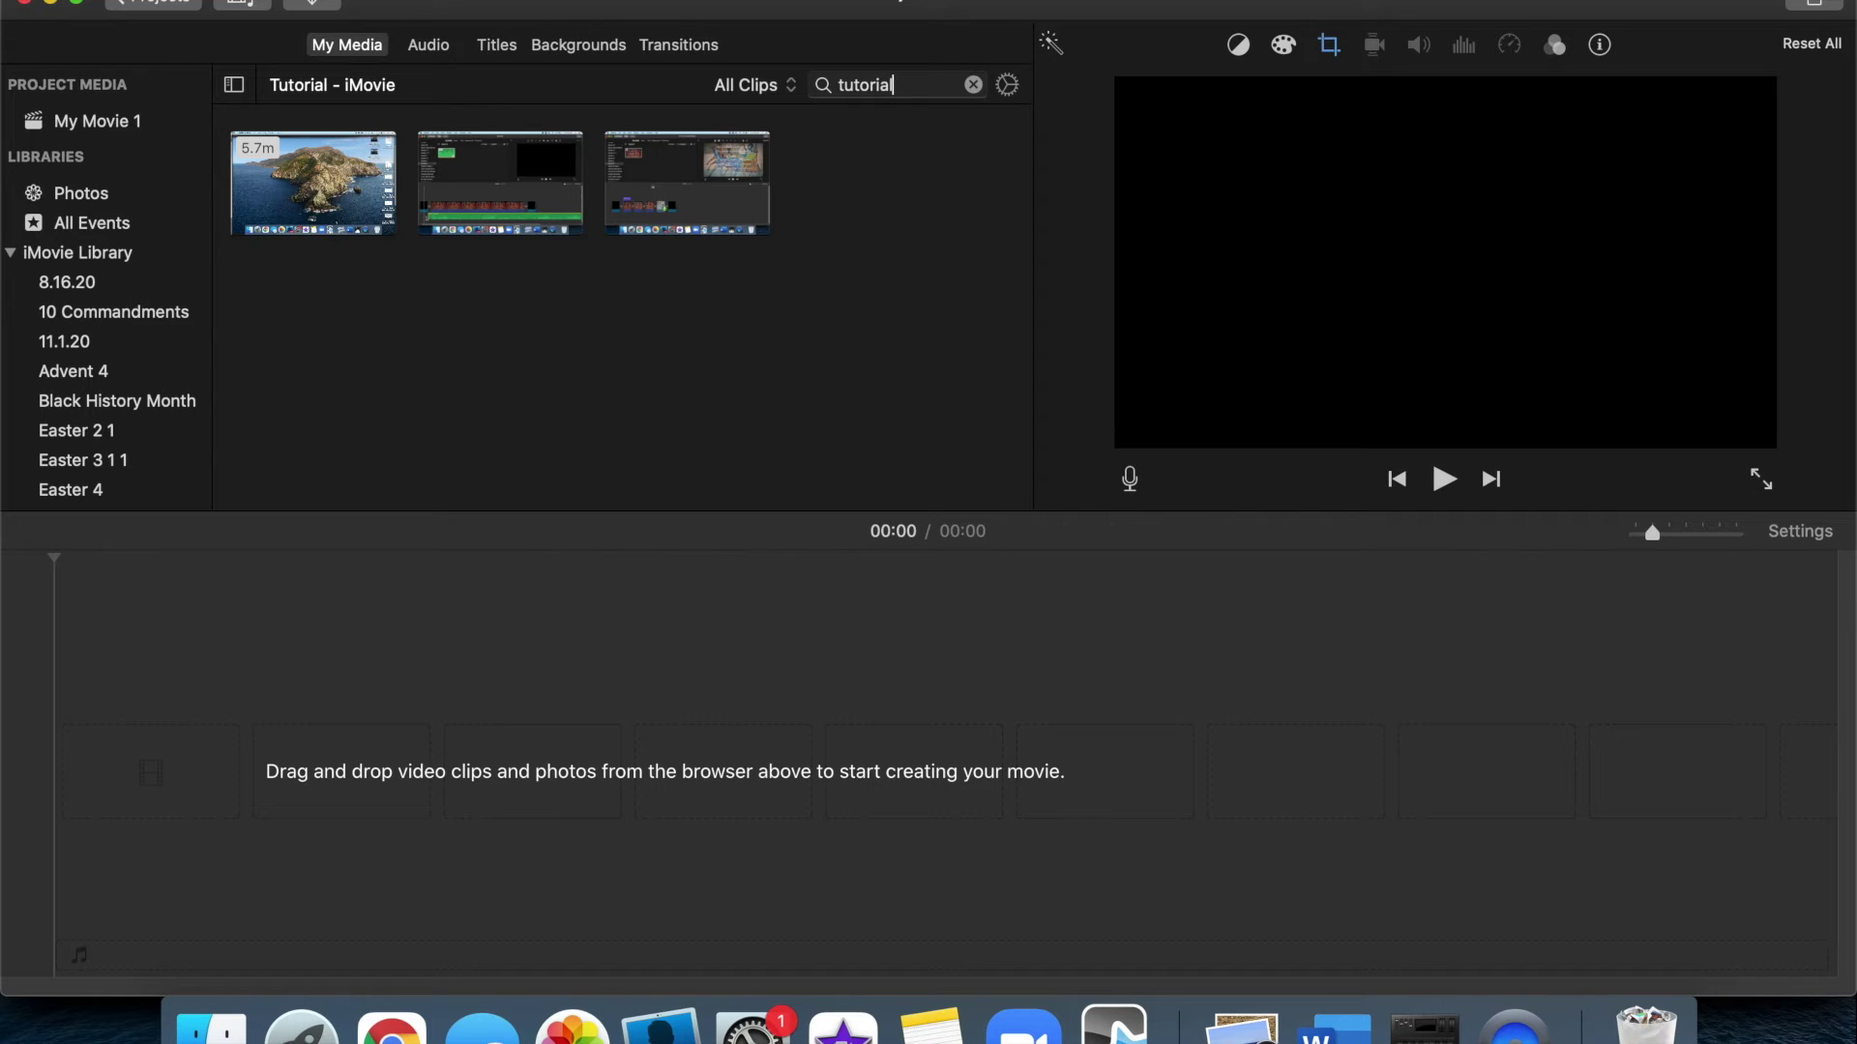
{"action": "type", "text": " 1"}
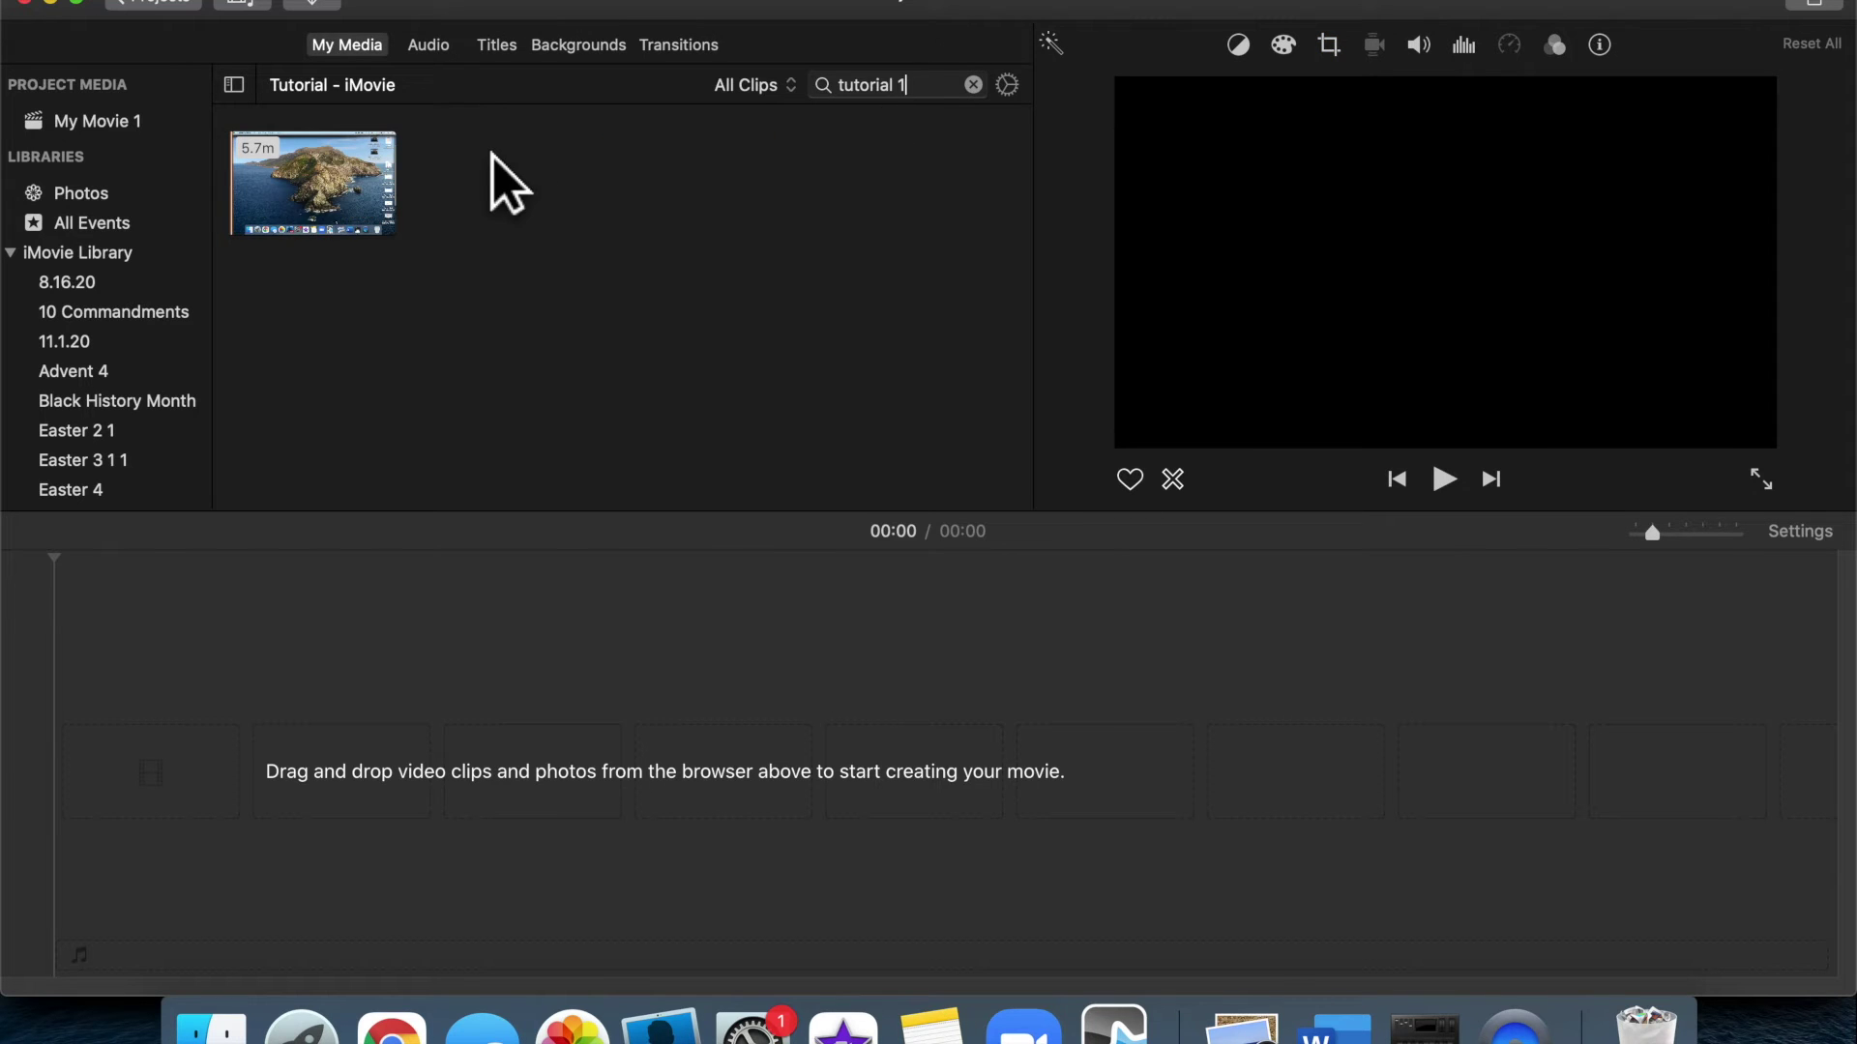
{"action": "left_click_drag", "start_coordinate": [386, 207], "coordinate": [398, 787]}
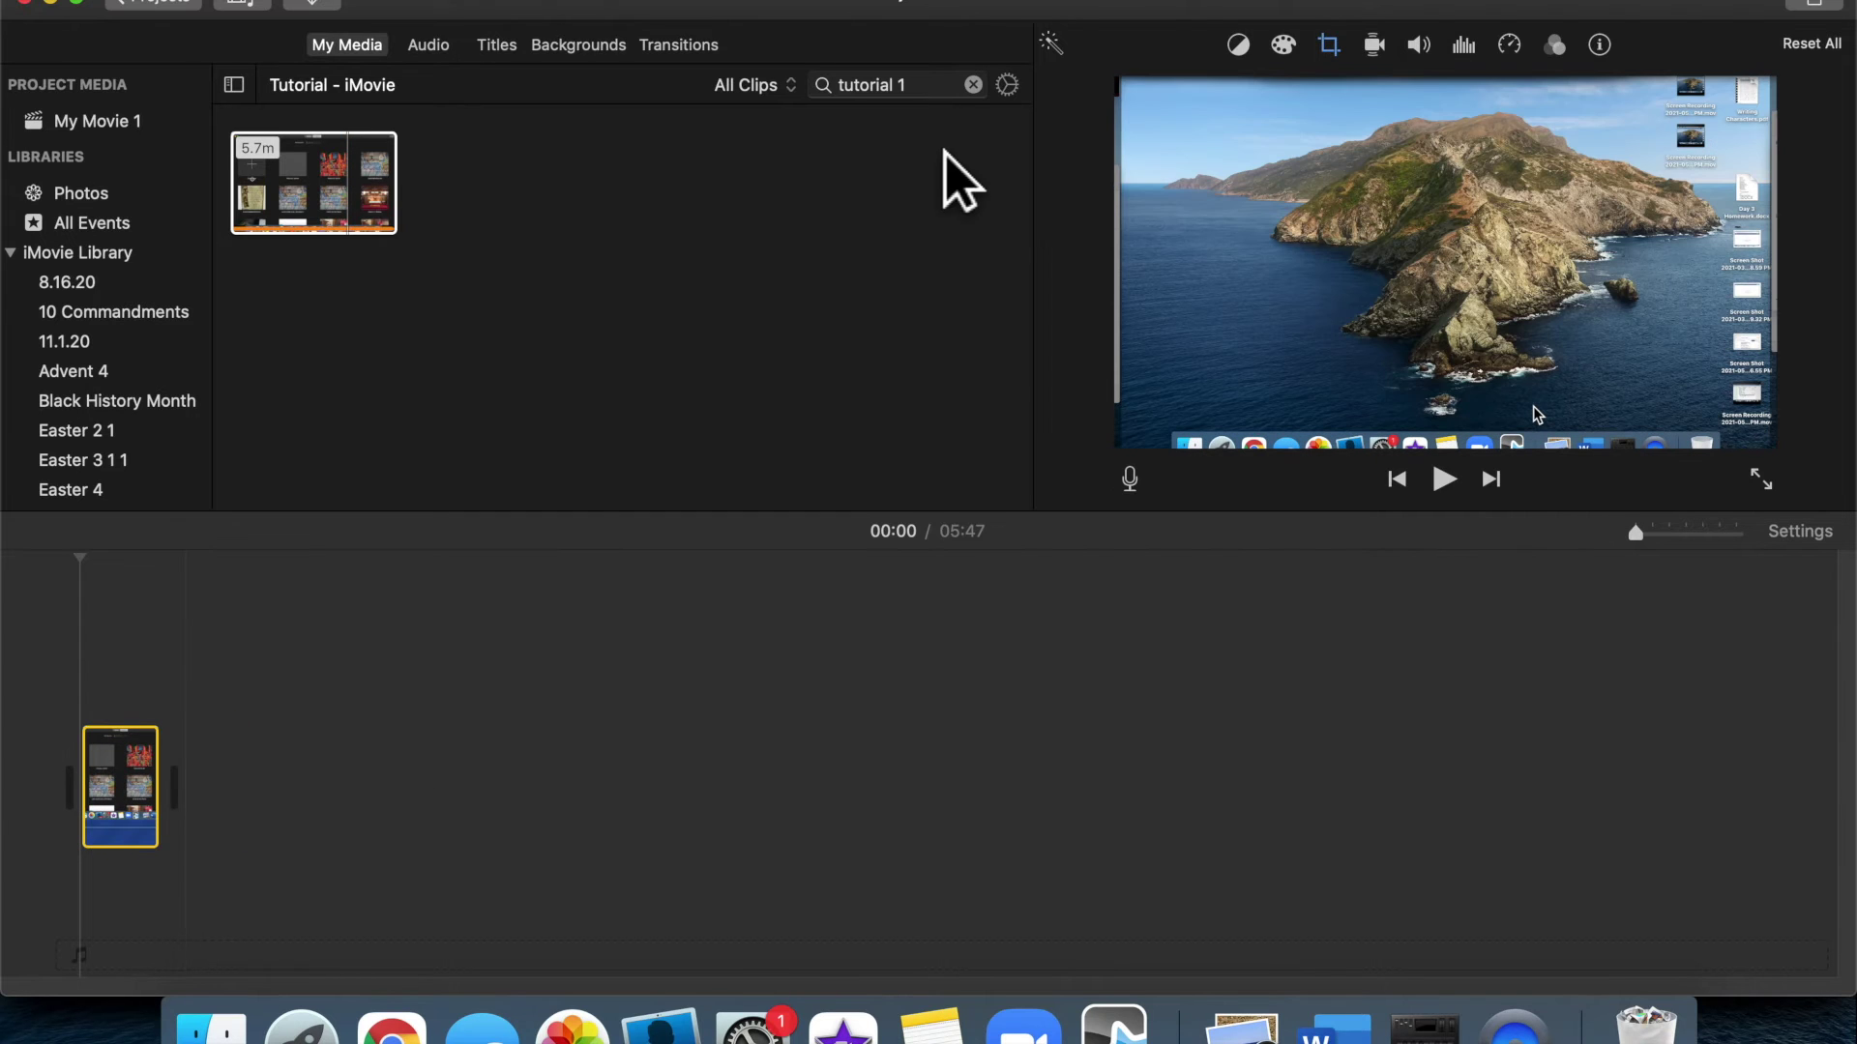
{"action": "left_click", "coordinate": [933, 92]}
{"action": "key", "text": "BackSpace"}
{"action": "type", "text": "2"}
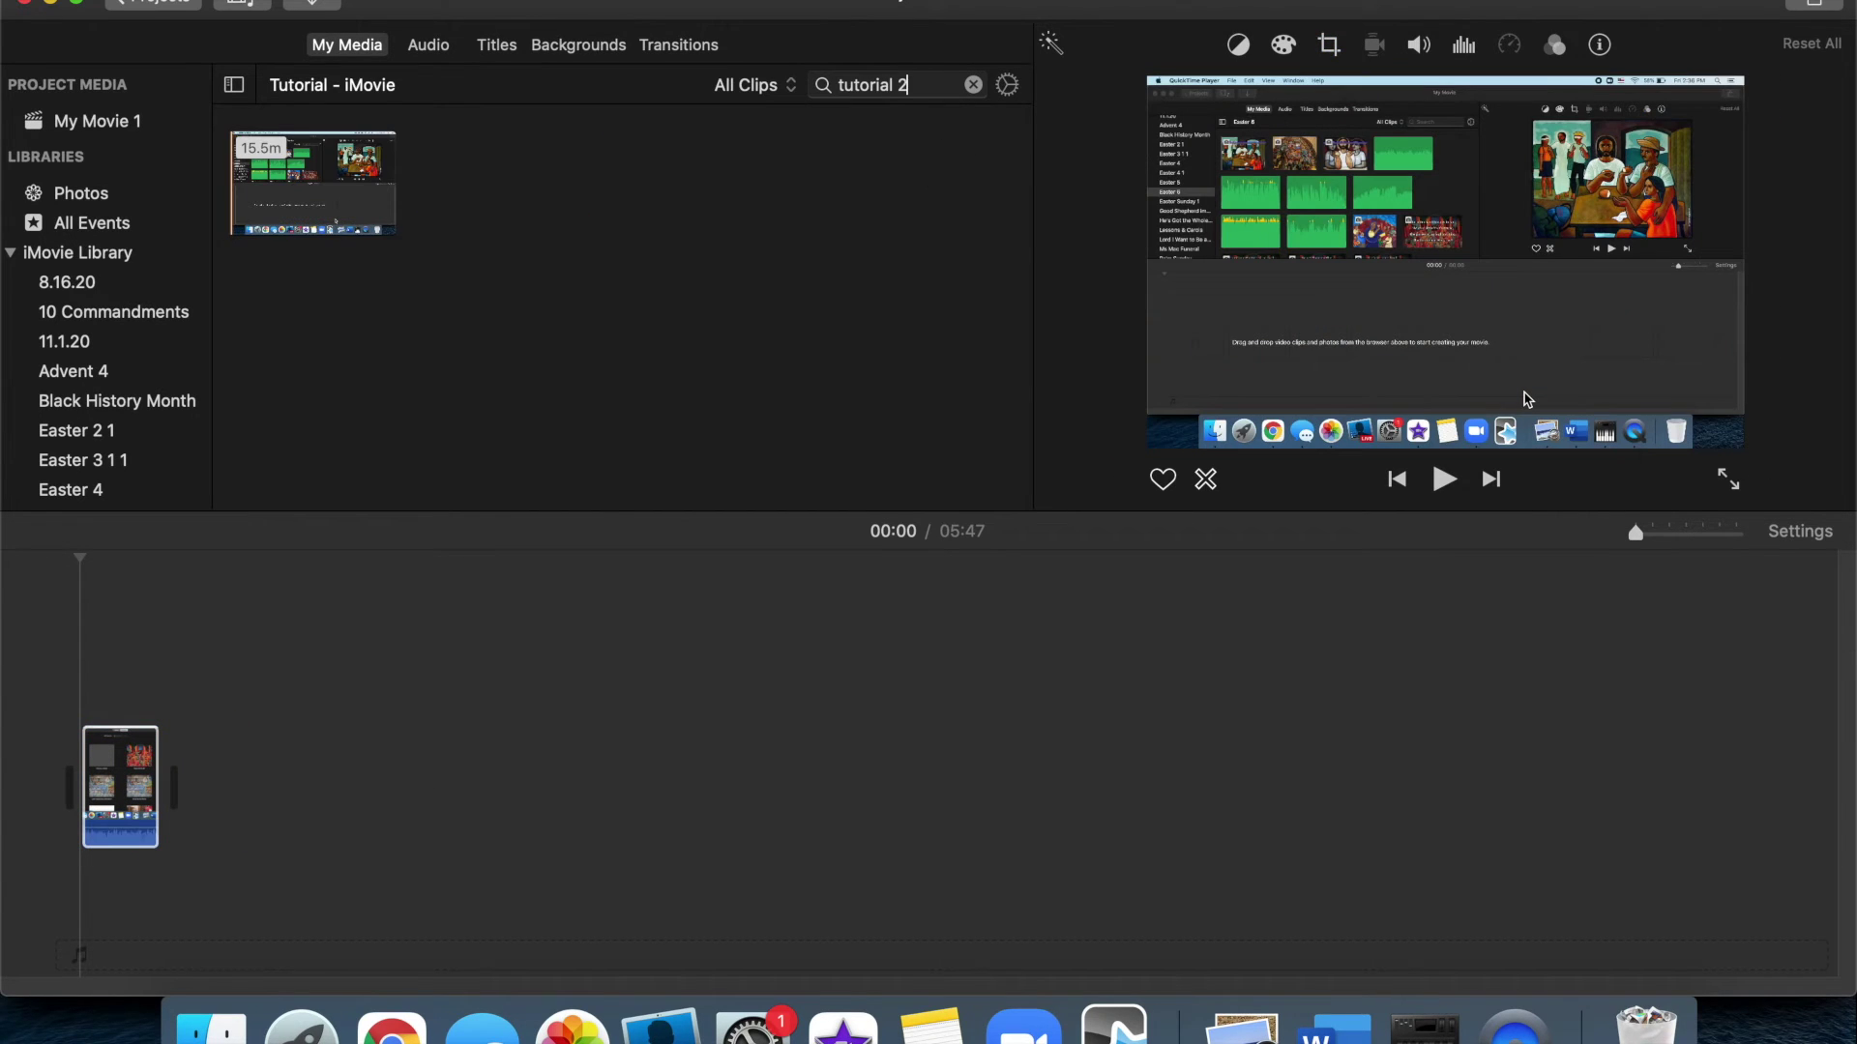
{"action": "left_click_drag", "start_coordinate": [367, 229], "coordinate": [449, 830]}
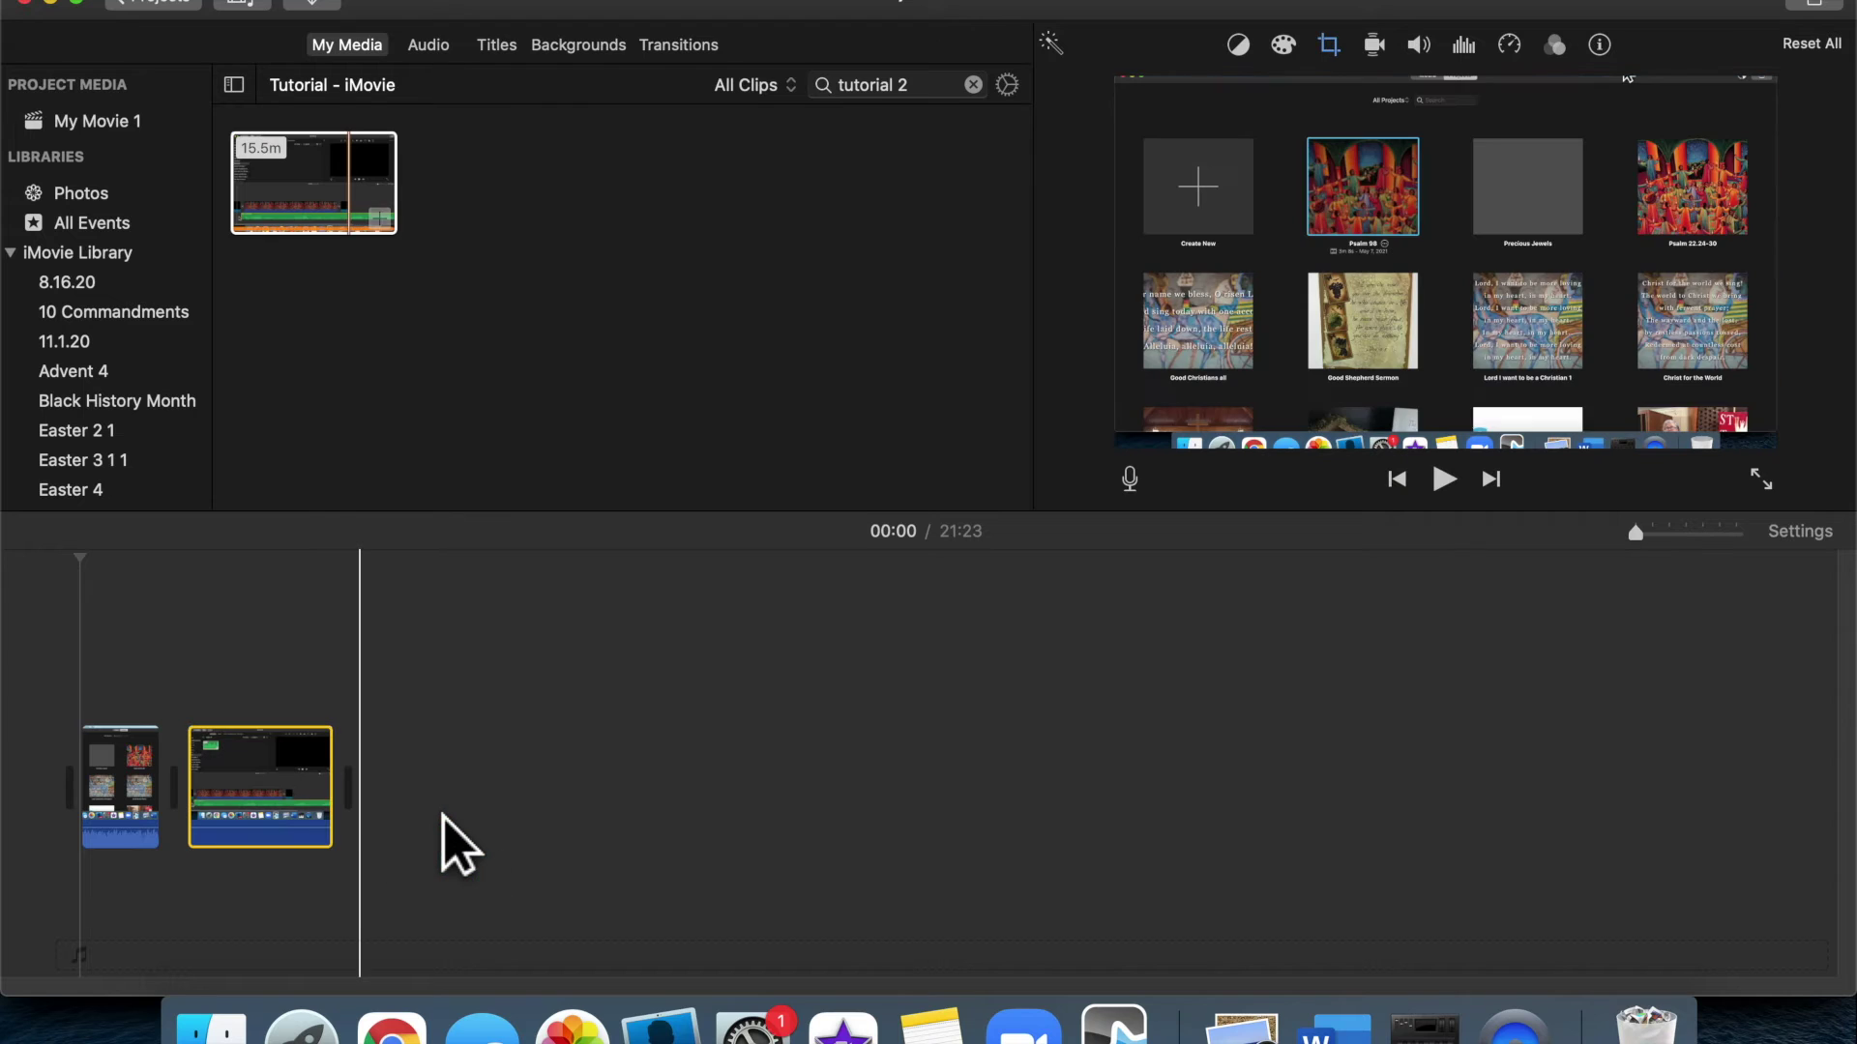
Append the 'tutorial 3' clip after them and zoom the timeline in on the clips
{"action": "left_click", "coordinate": [938, 92]}
{"action": "key", "text": "BackSpace"}
{"action": "type", "text": "3"}
{"action": "mouse_move", "coordinate": [387, 203]}
{"action": "left_mouse_down"}
{"action": "mouse_move", "coordinate": [653, 735]}
{"action": "mouse_move", "coordinate": [651, 795]}
{"action": "left_mouse_up"}
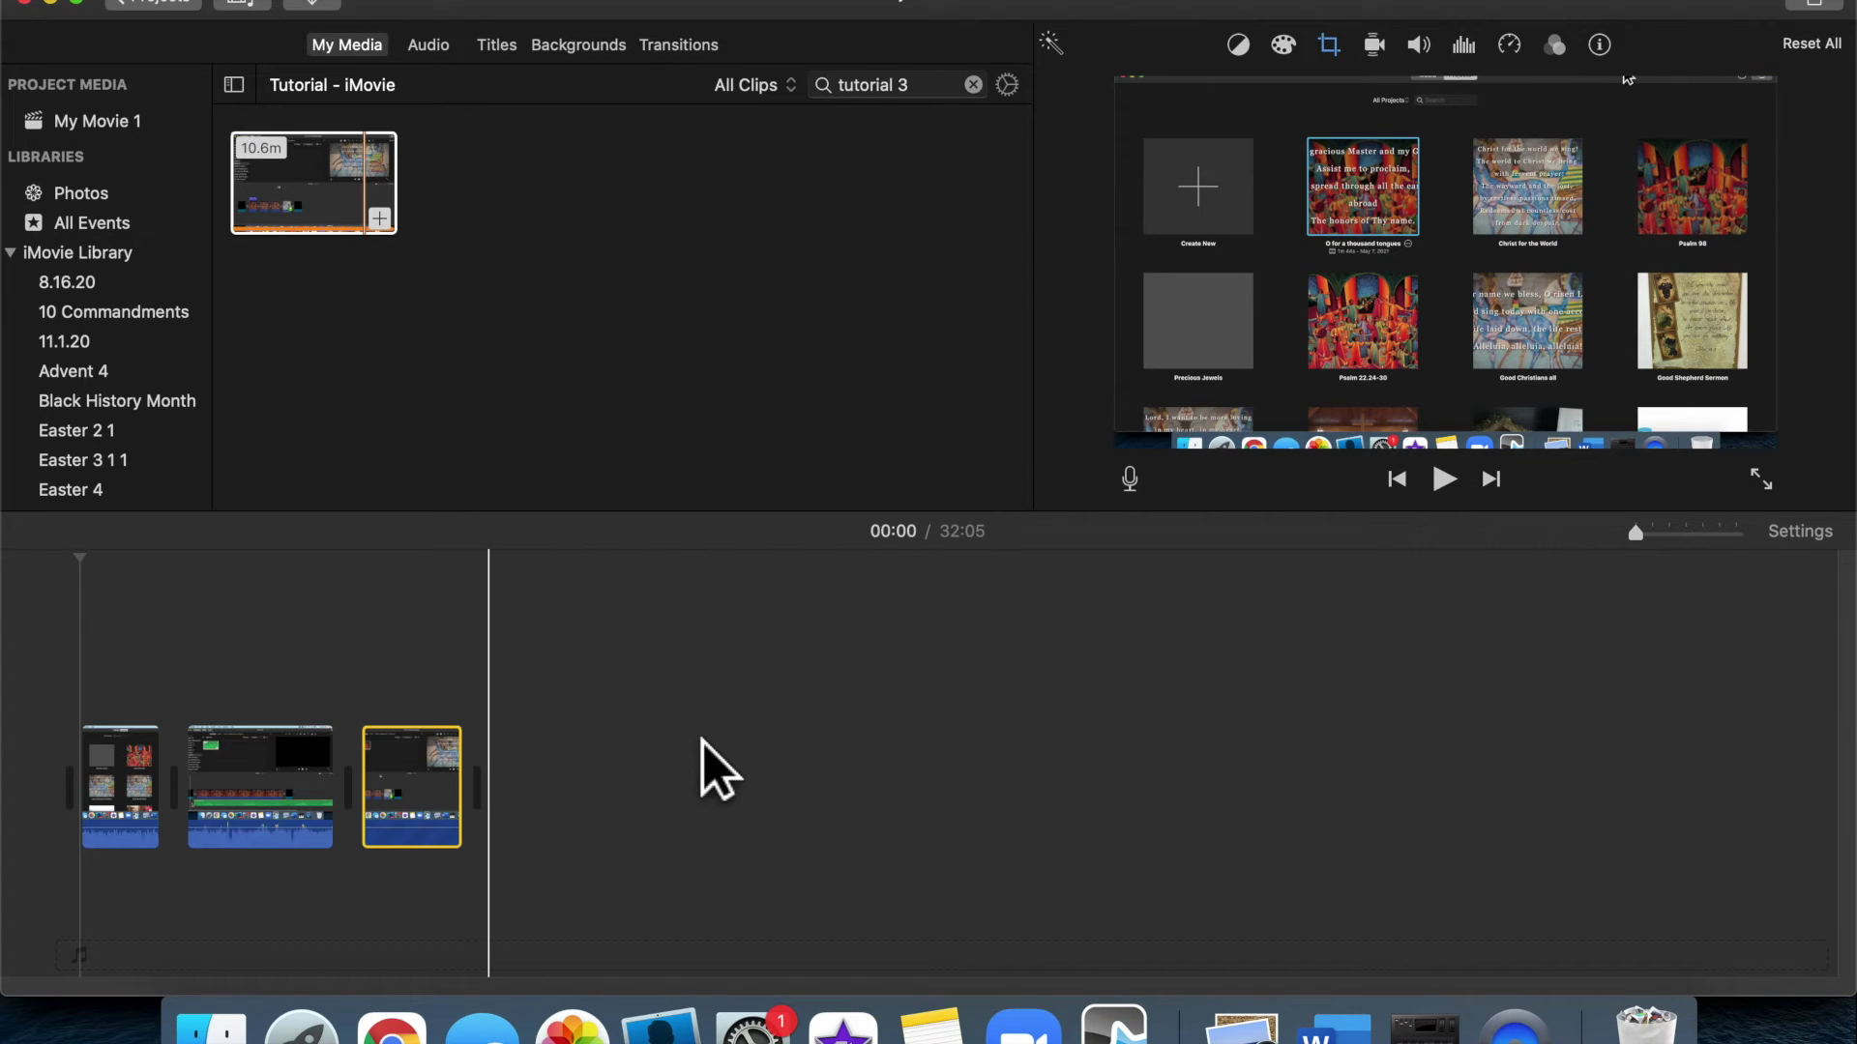
{"action": "left_click", "coordinate": [240, 696]}
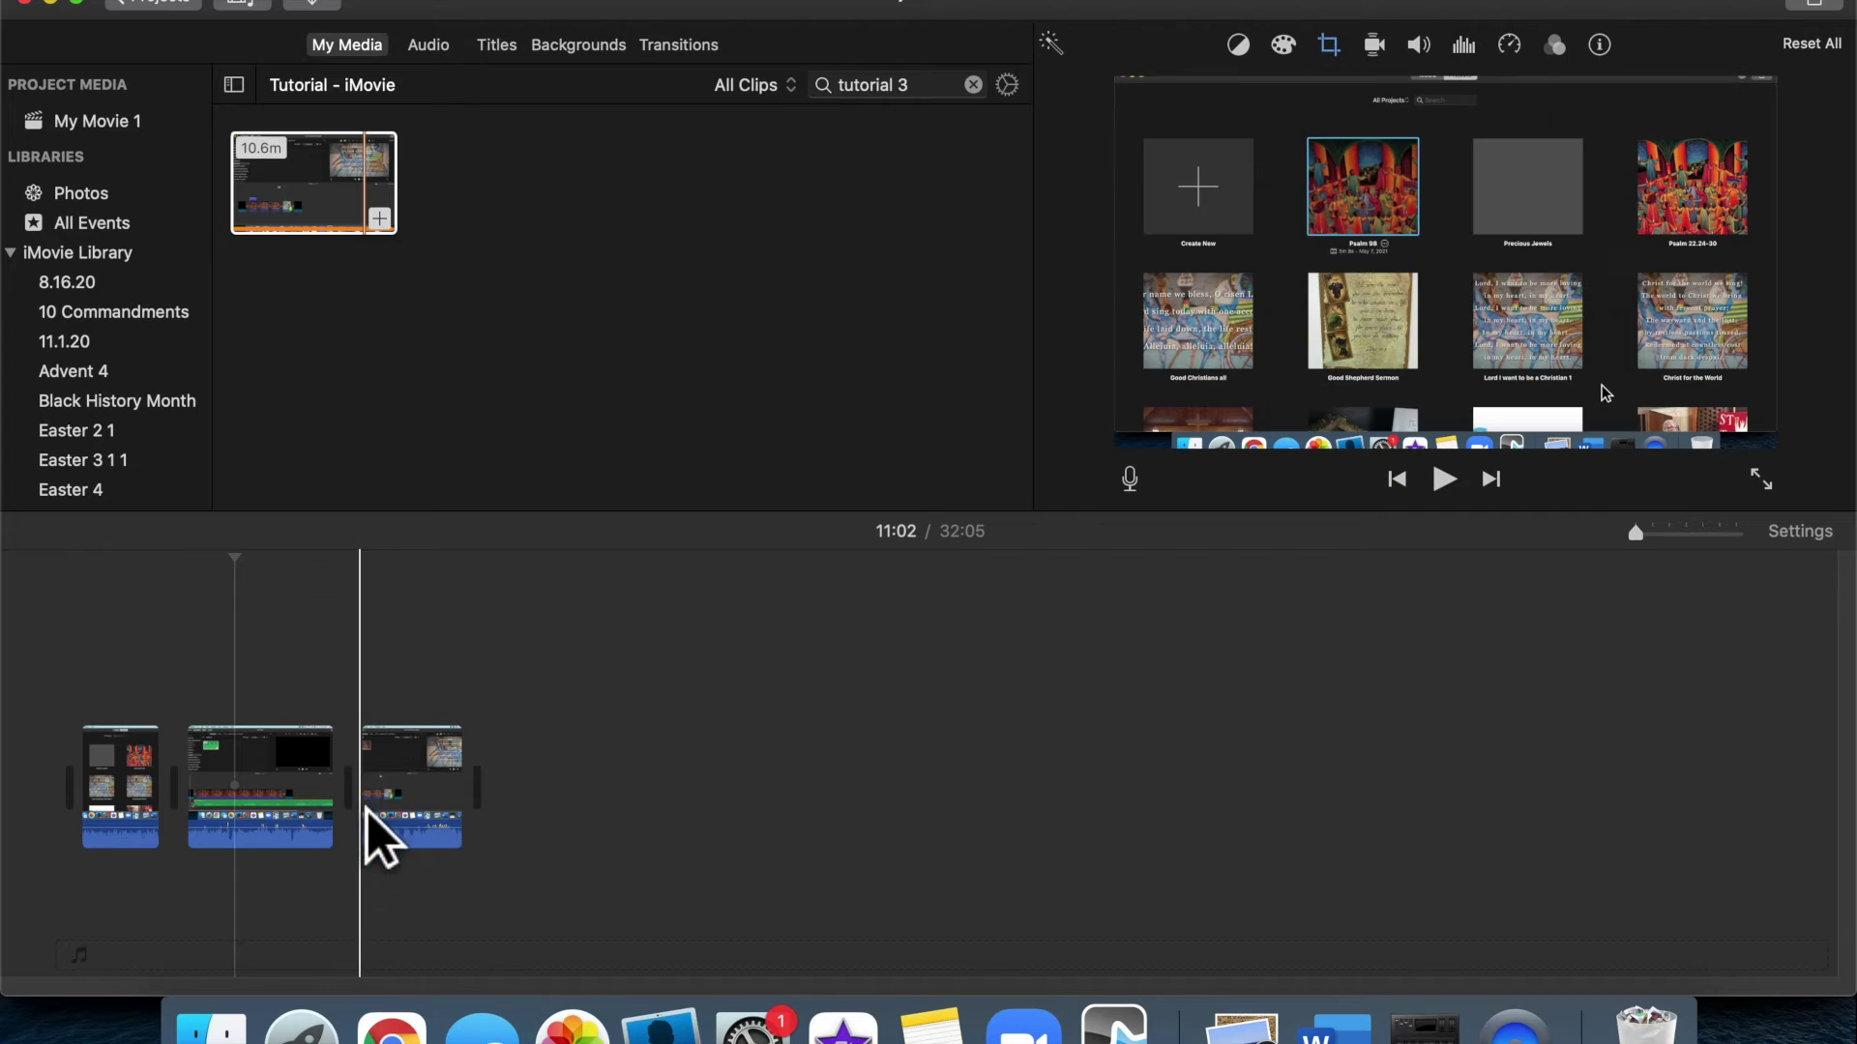
{"action": "left_click", "coordinate": [320, 676]}
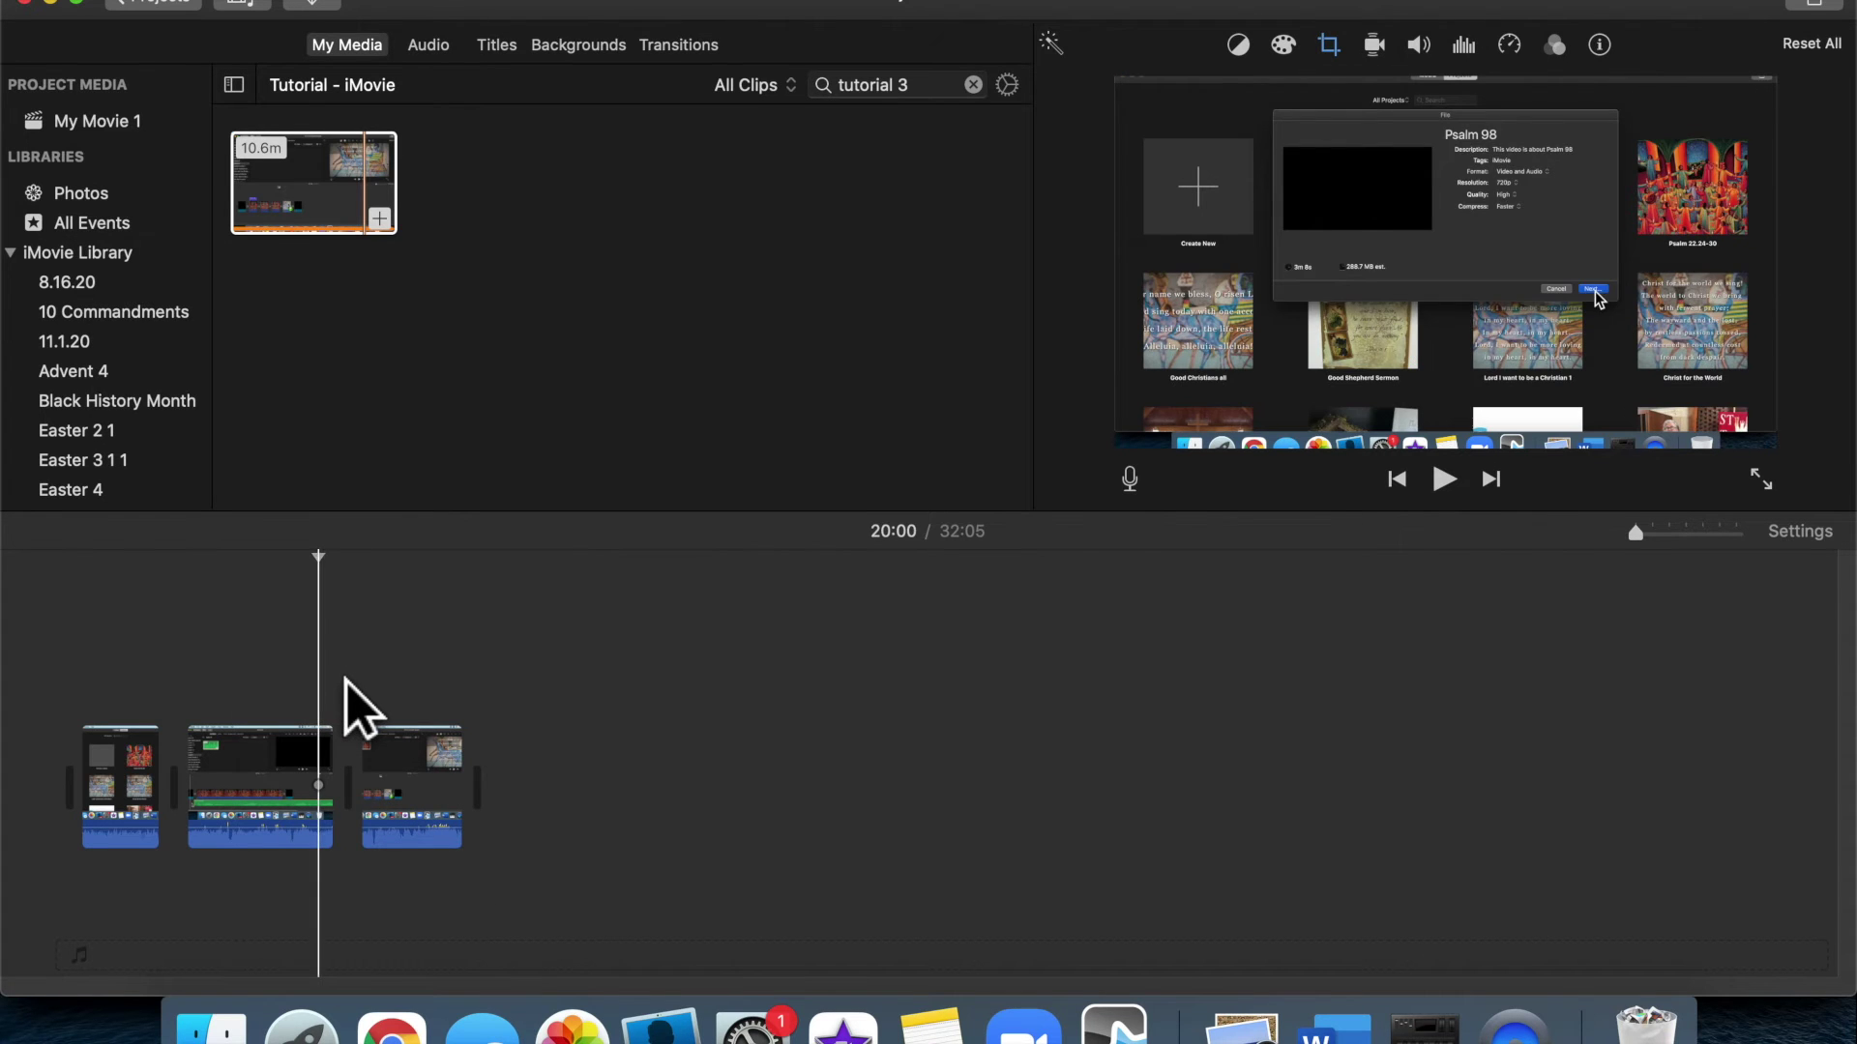
{"action": "left_click", "coordinate": [1687, 532]}
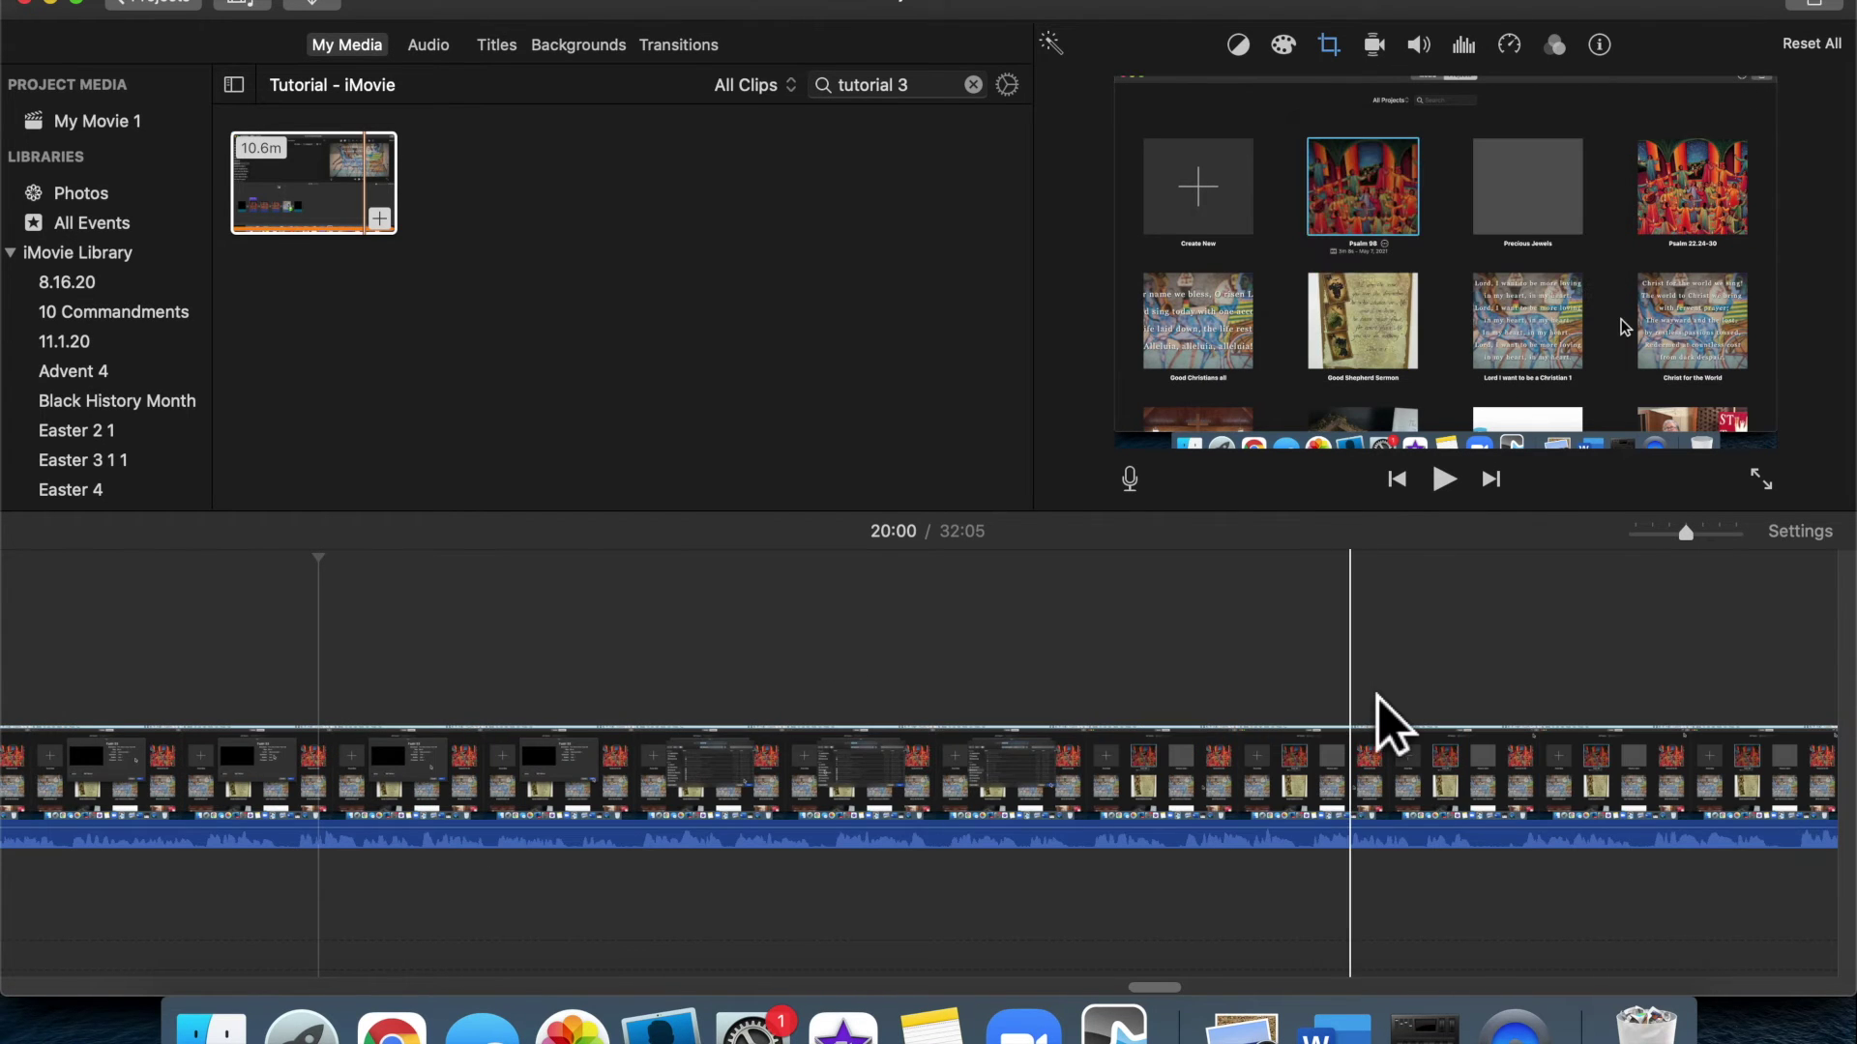
{"action": "scroll", "coordinate": [1392, 725], "scroll_direction": "right", "scroll_amount": 5}
{"action": "scroll", "coordinate": [1393, 725], "scroll_direction": "right", "scroll_amount": 5}
{"action": "scroll", "coordinate": [1388, 740], "scroll_direction": "right", "scroll_amount": 1}
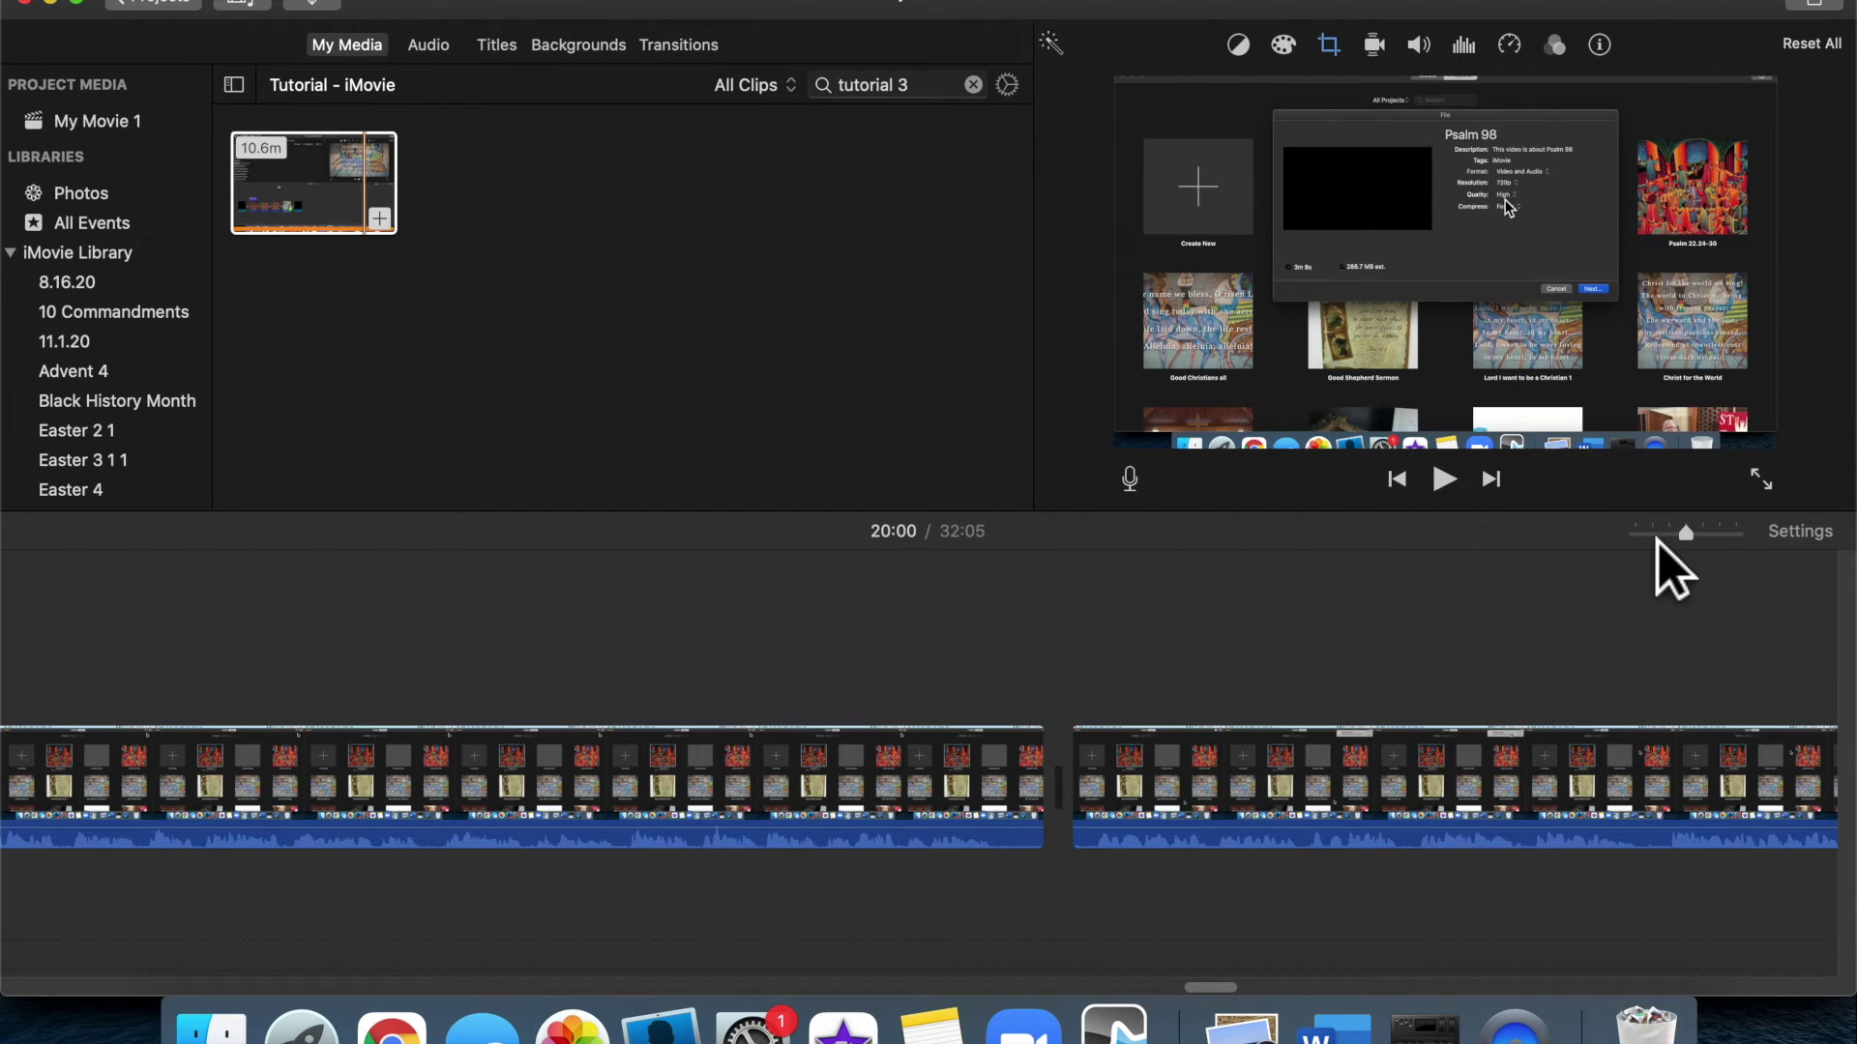
{"action": "left_click", "coordinate": [1655, 535]}
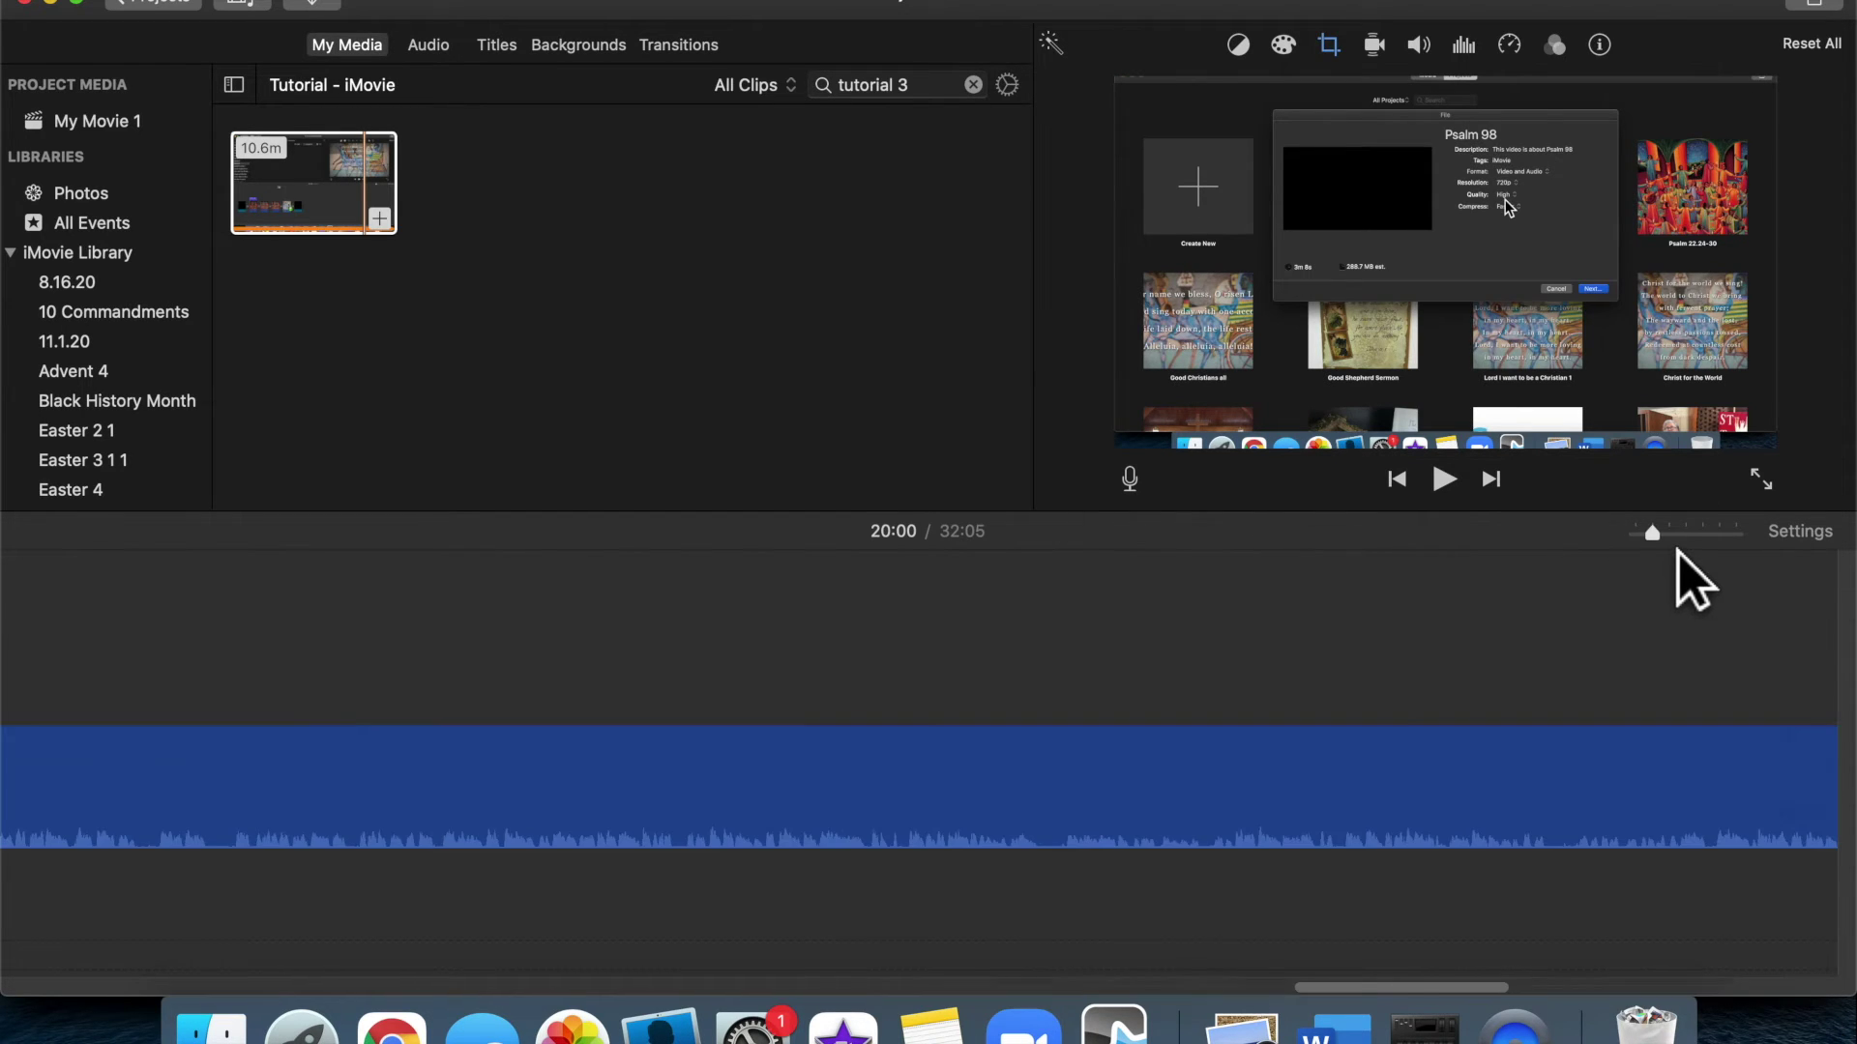
{"action": "scroll", "coordinate": [1441, 735], "scroll_direction": "left", "scroll_amount": 15}
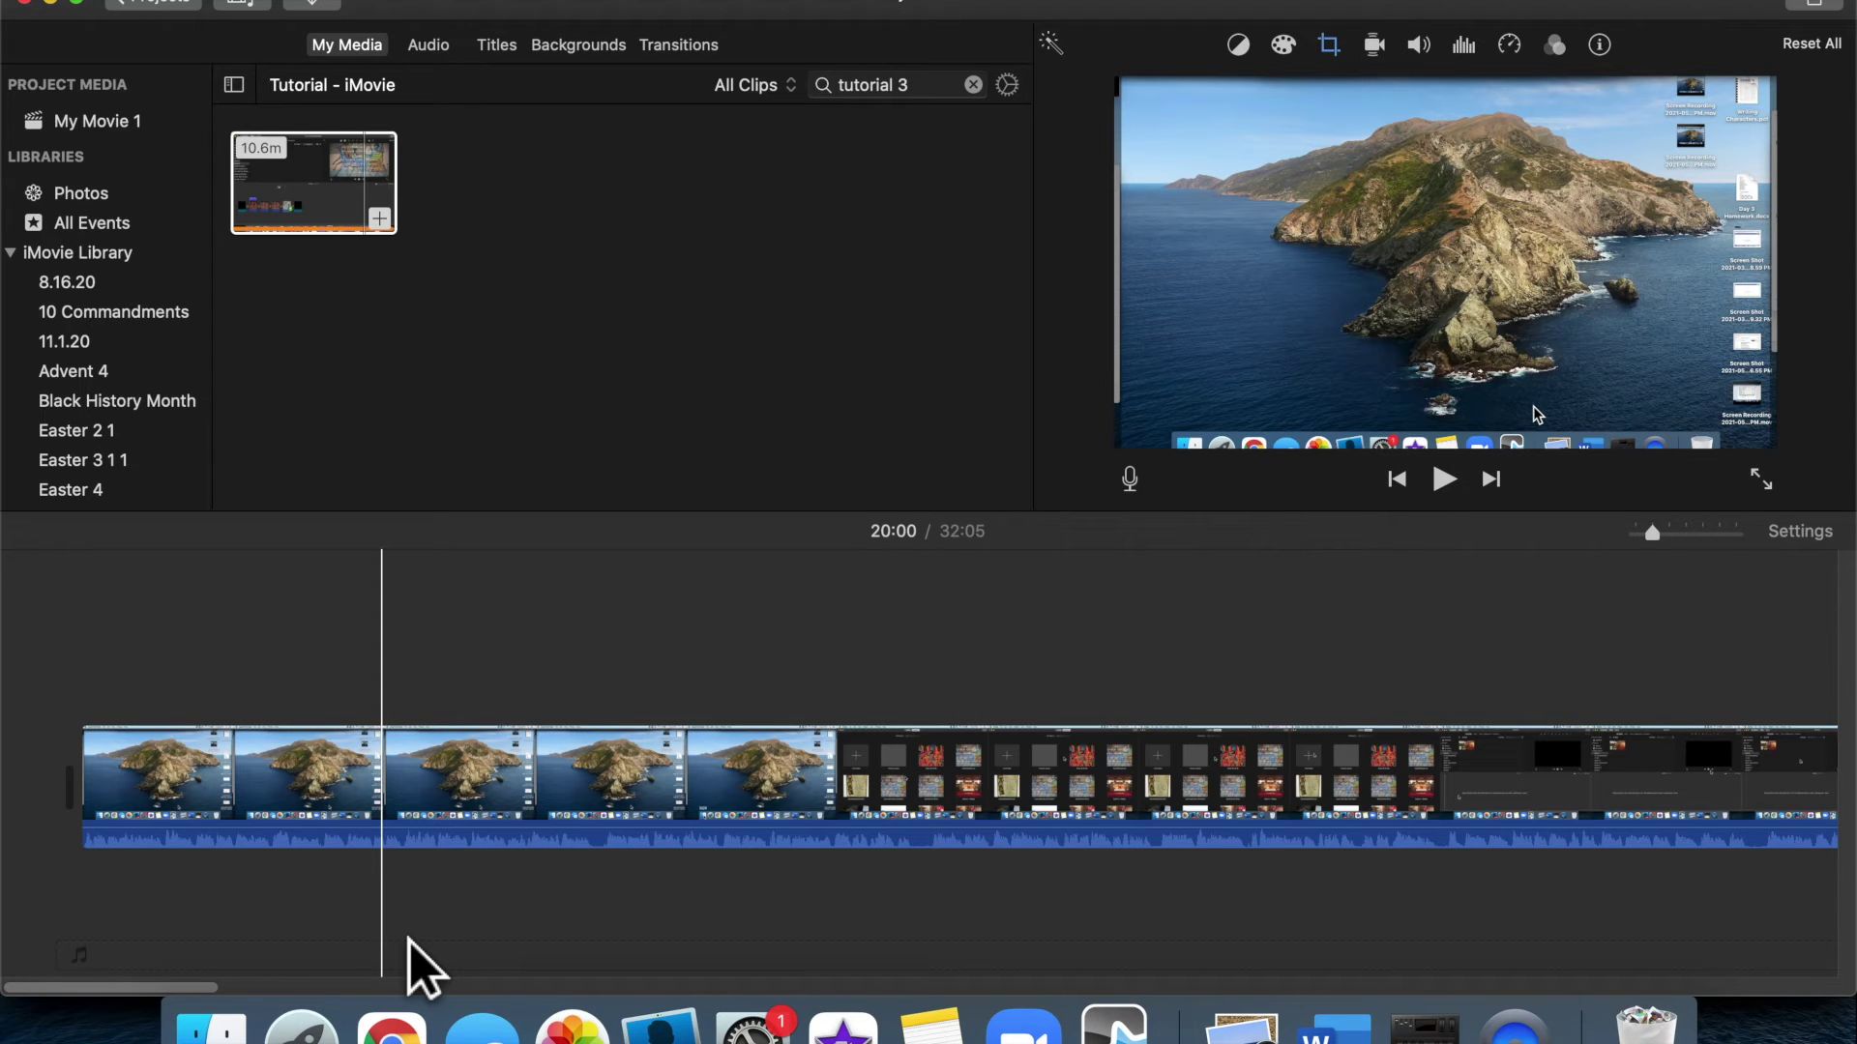
{"action": "left_click", "coordinate": [219, 711]}
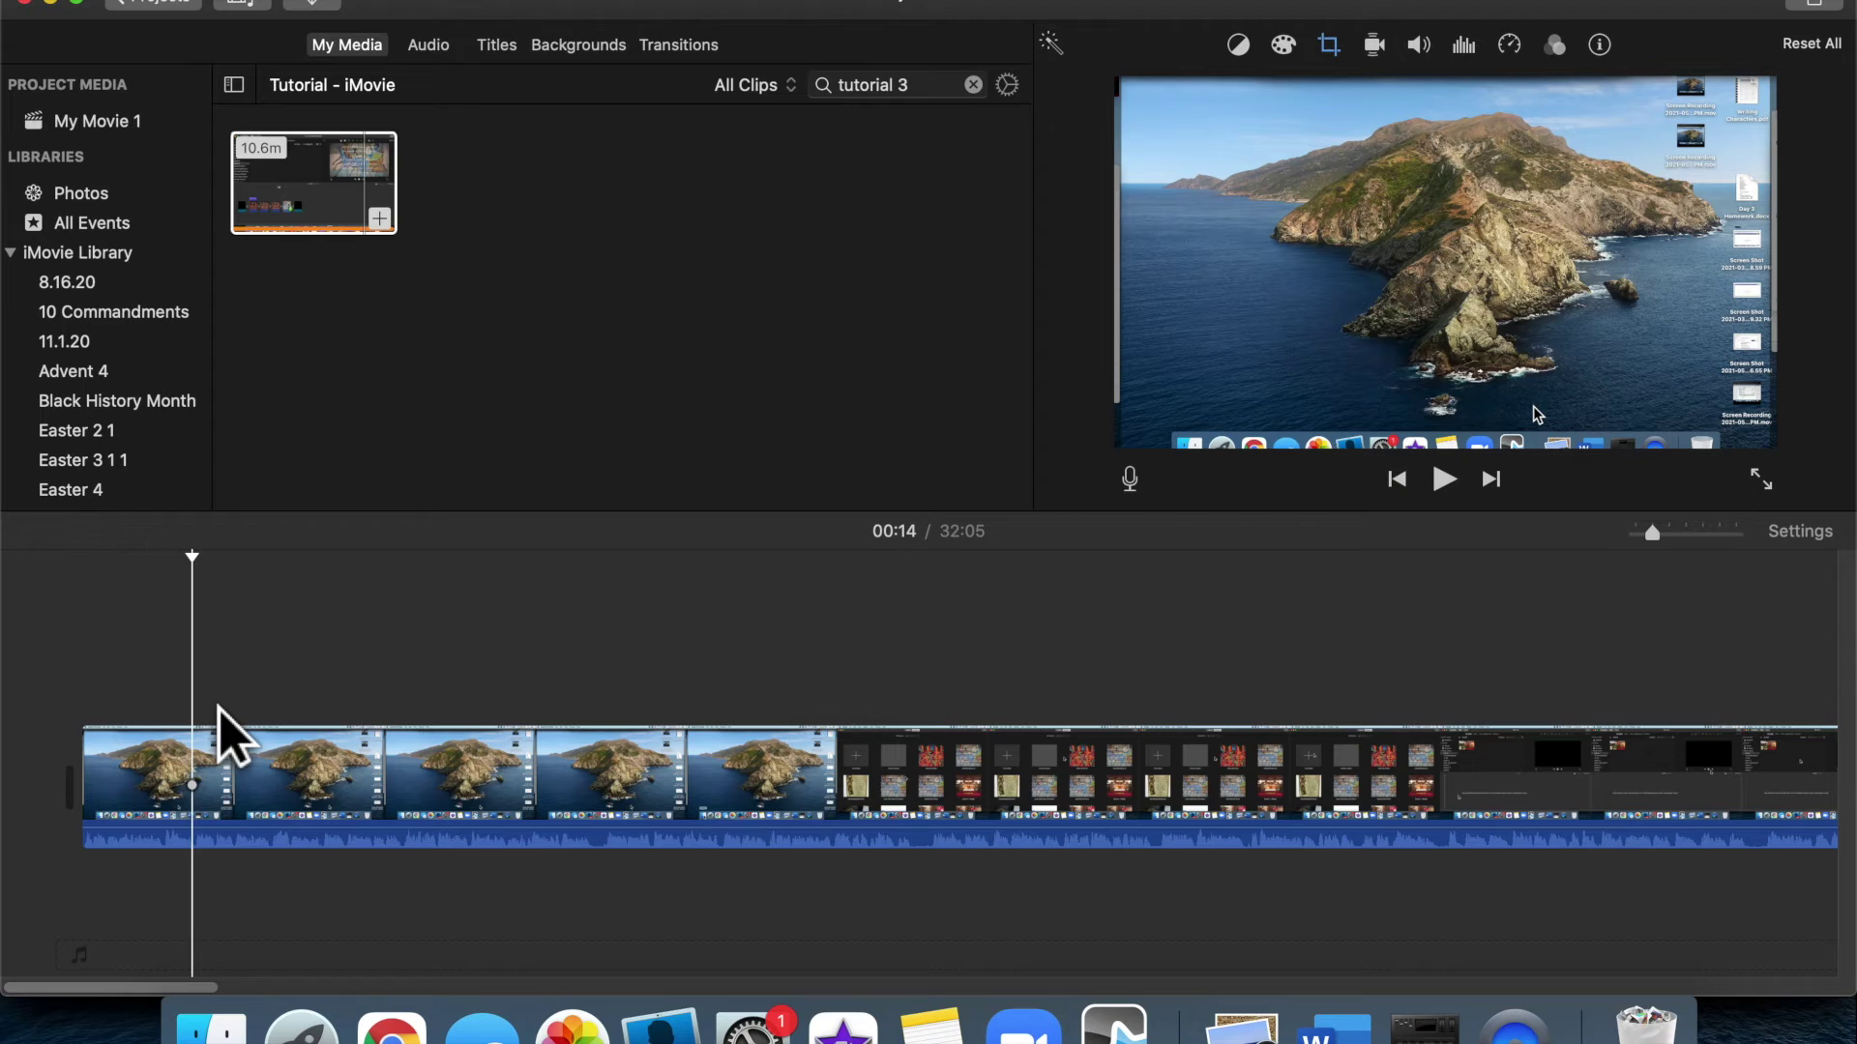
{"action": "key", "text": "space"}
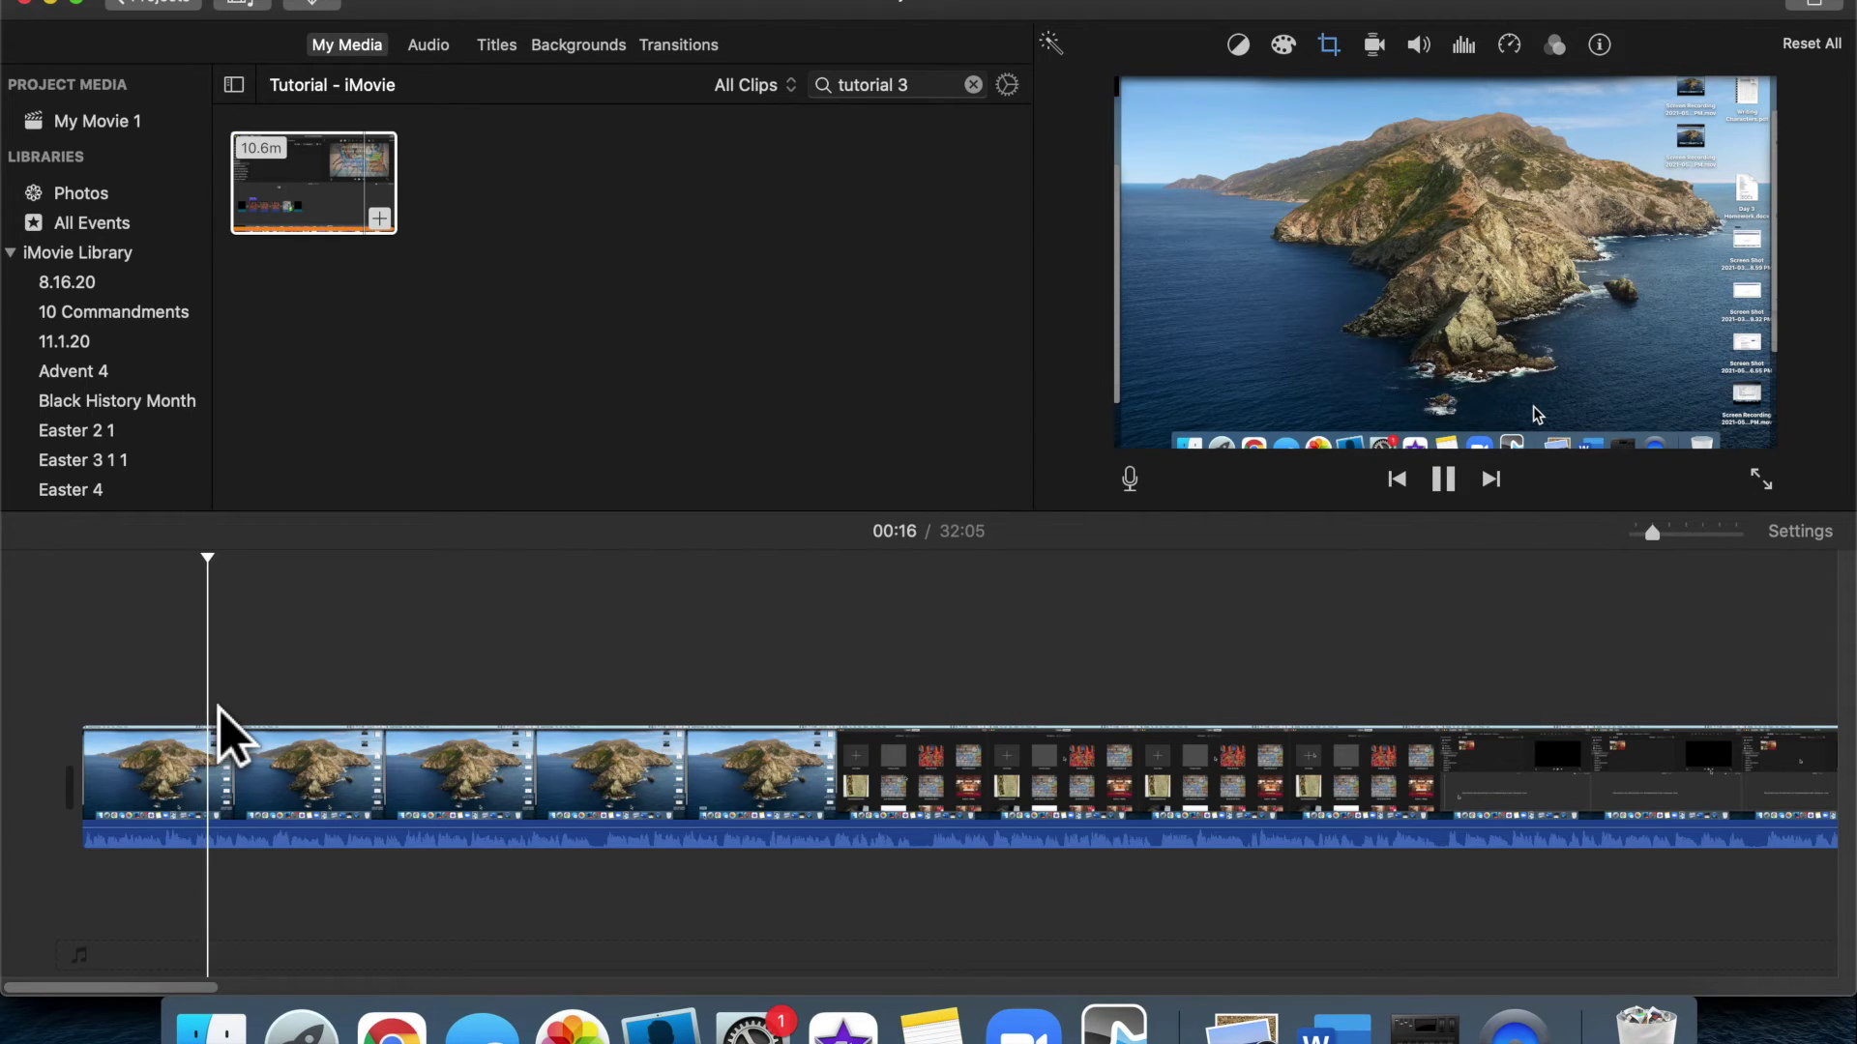
{"action": "key", "text": "space"}
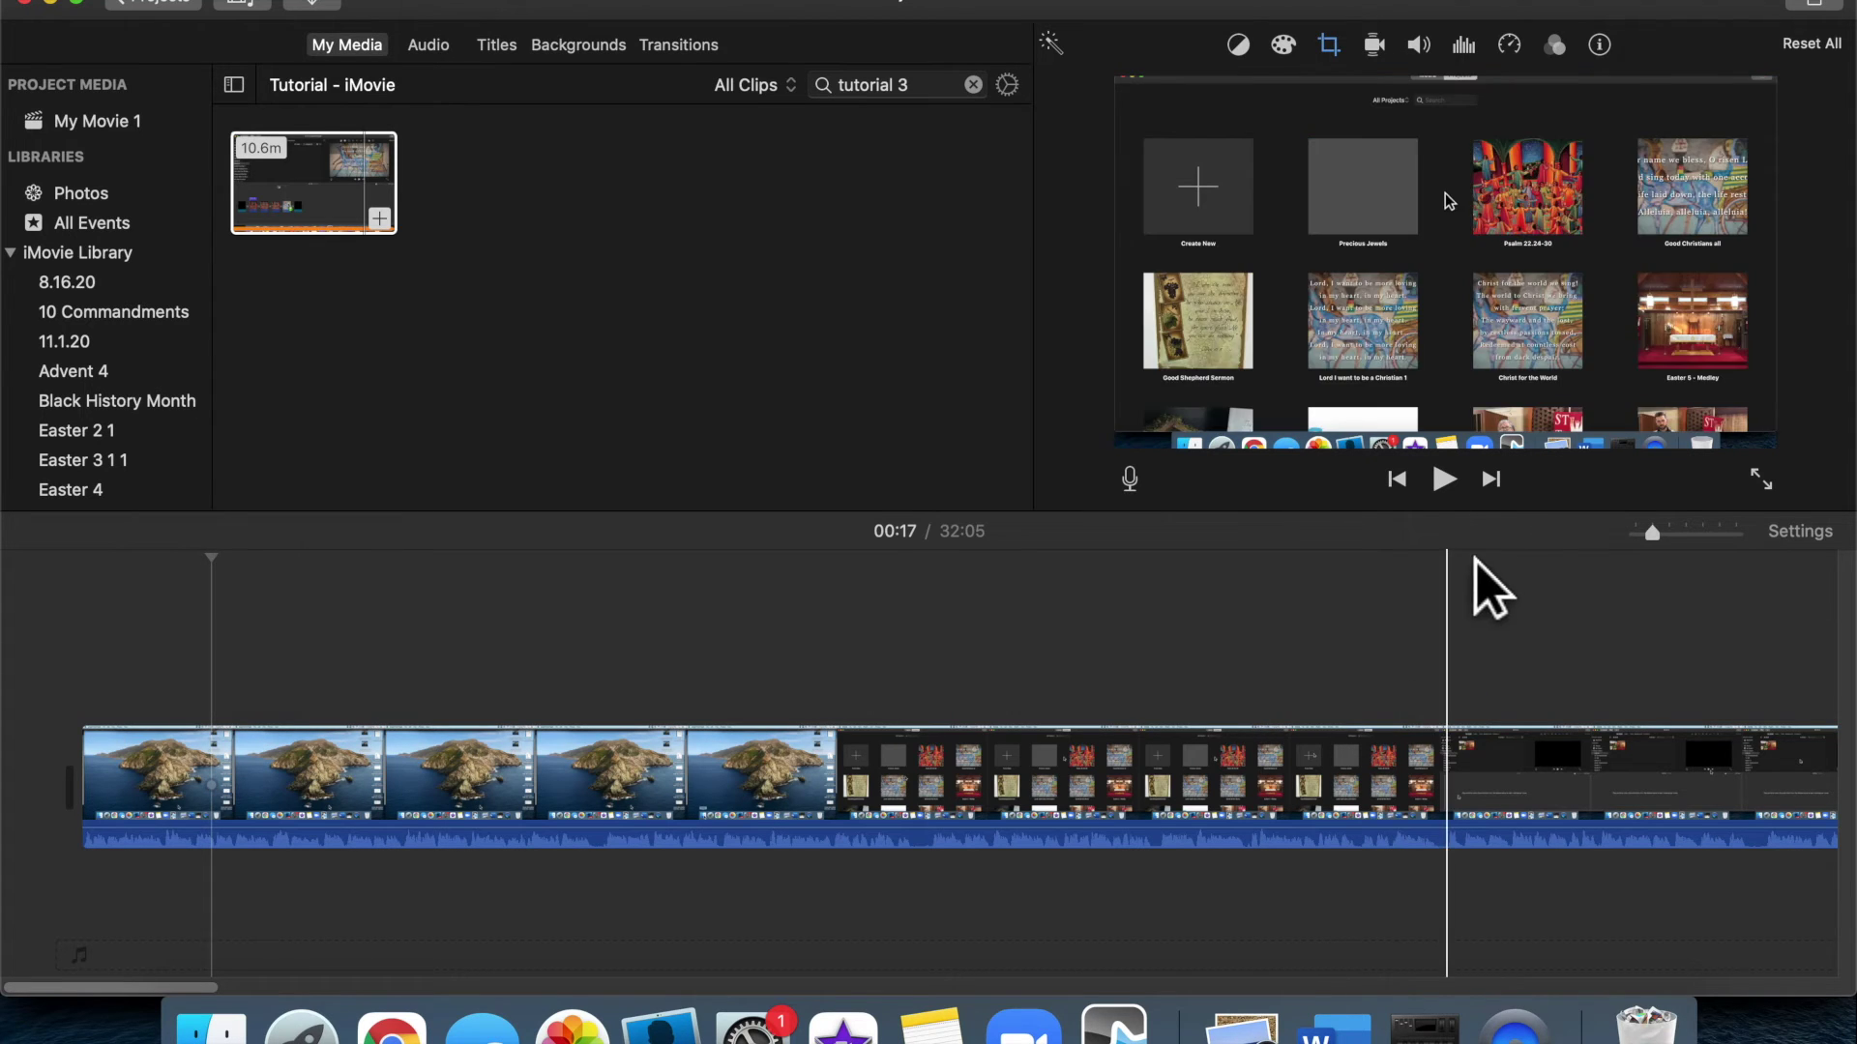
{"action": "left_click", "coordinate": [1450, 486]}
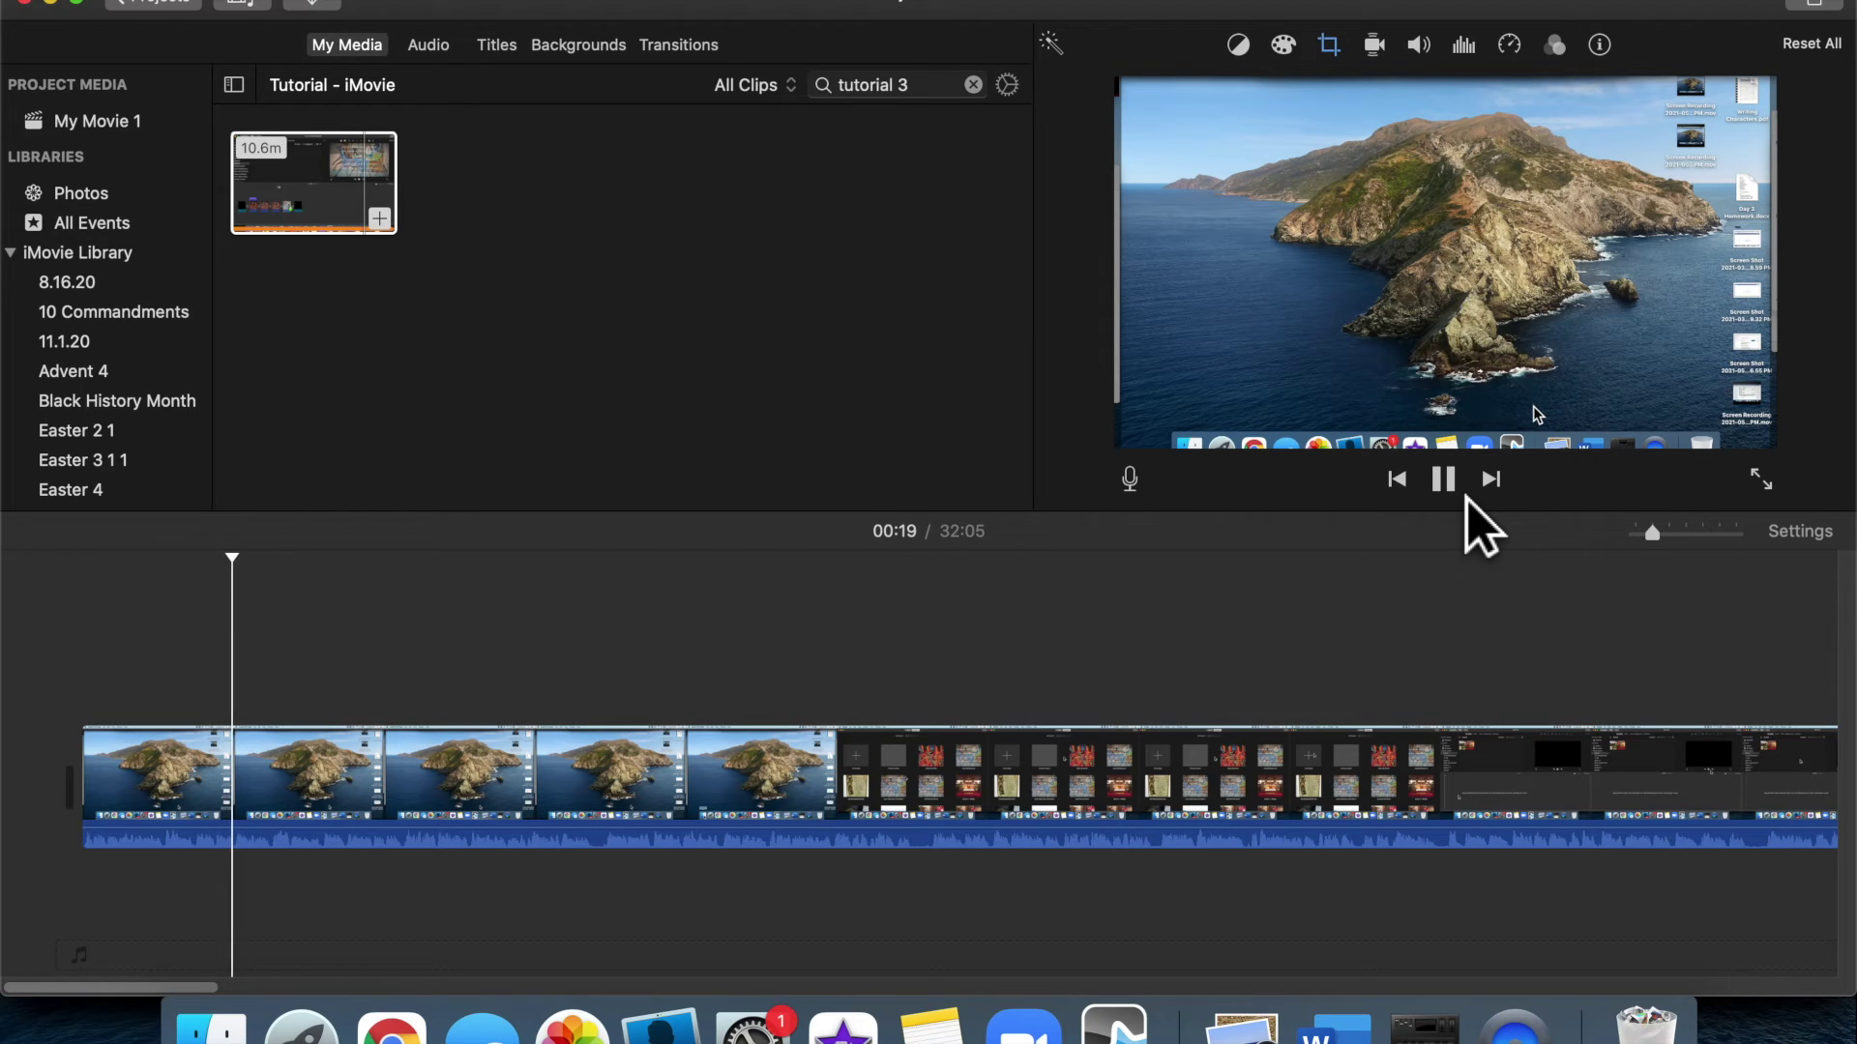
{"action": "left_click", "coordinate": [1465, 495]}
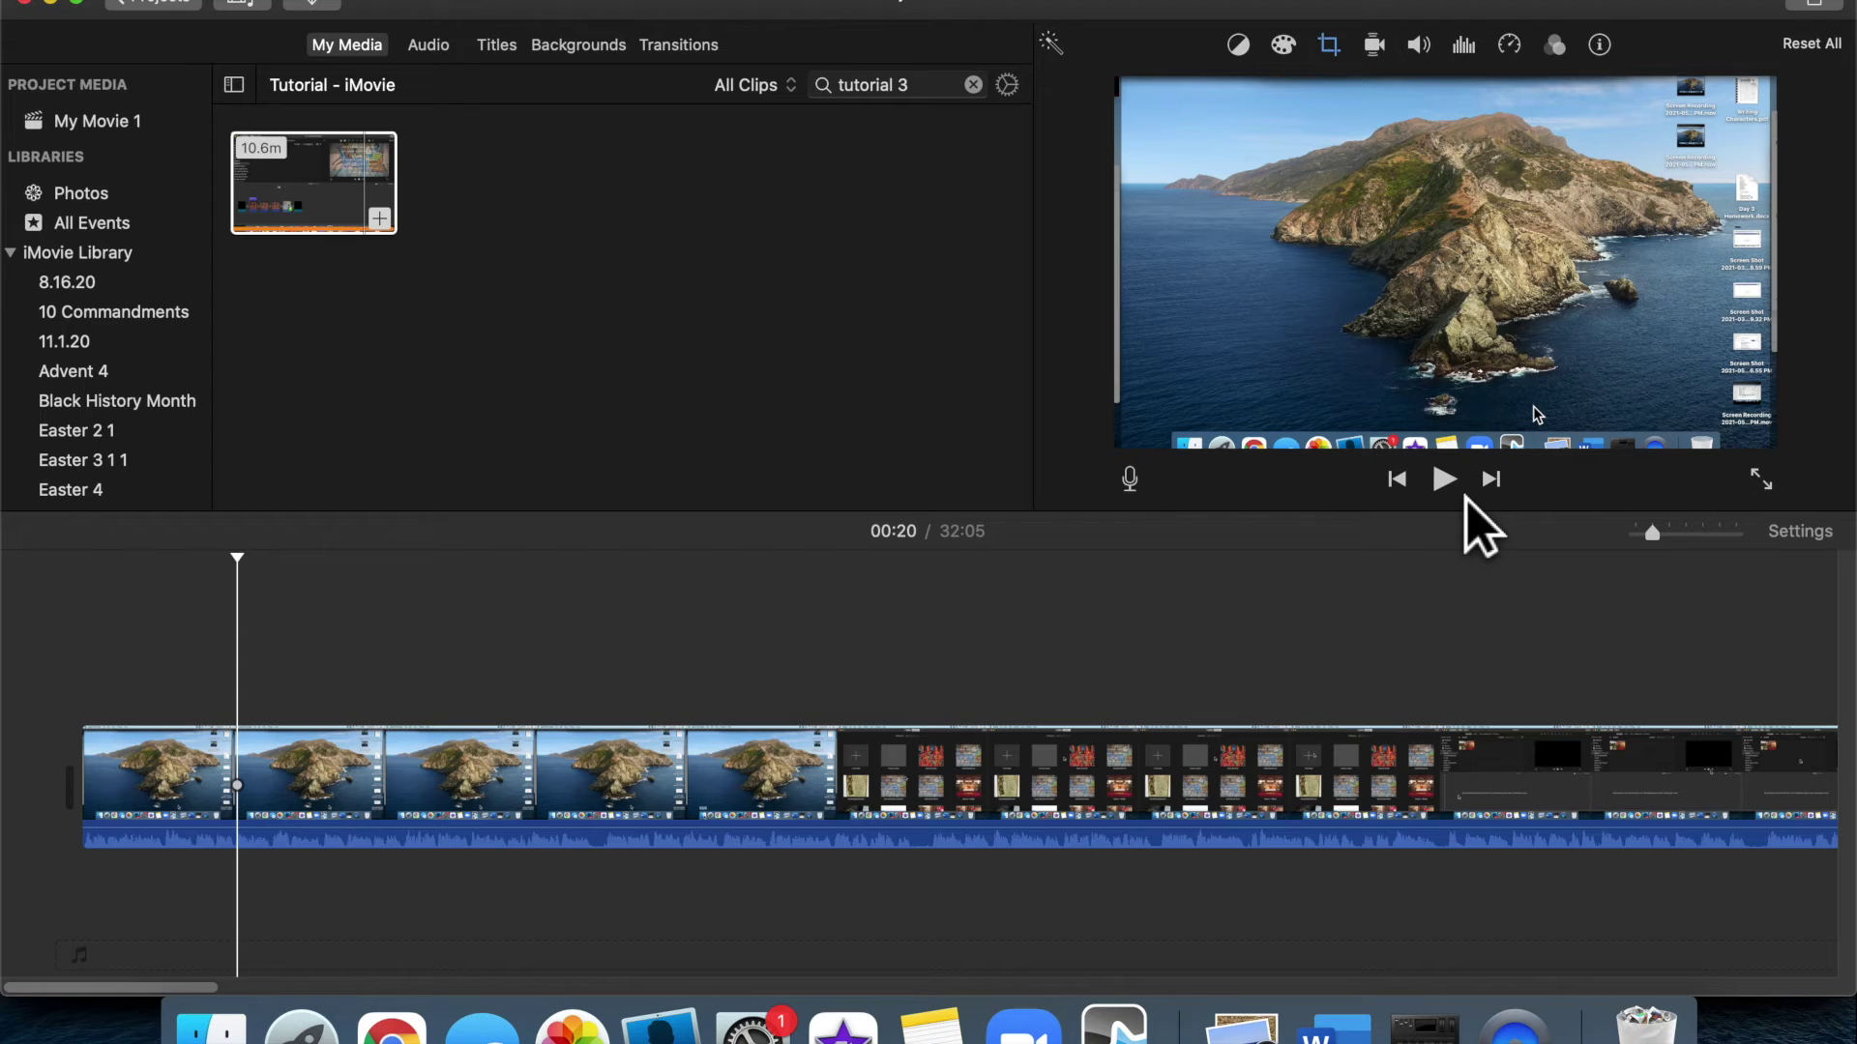
{"action": "left_click", "coordinate": [1465, 495]}
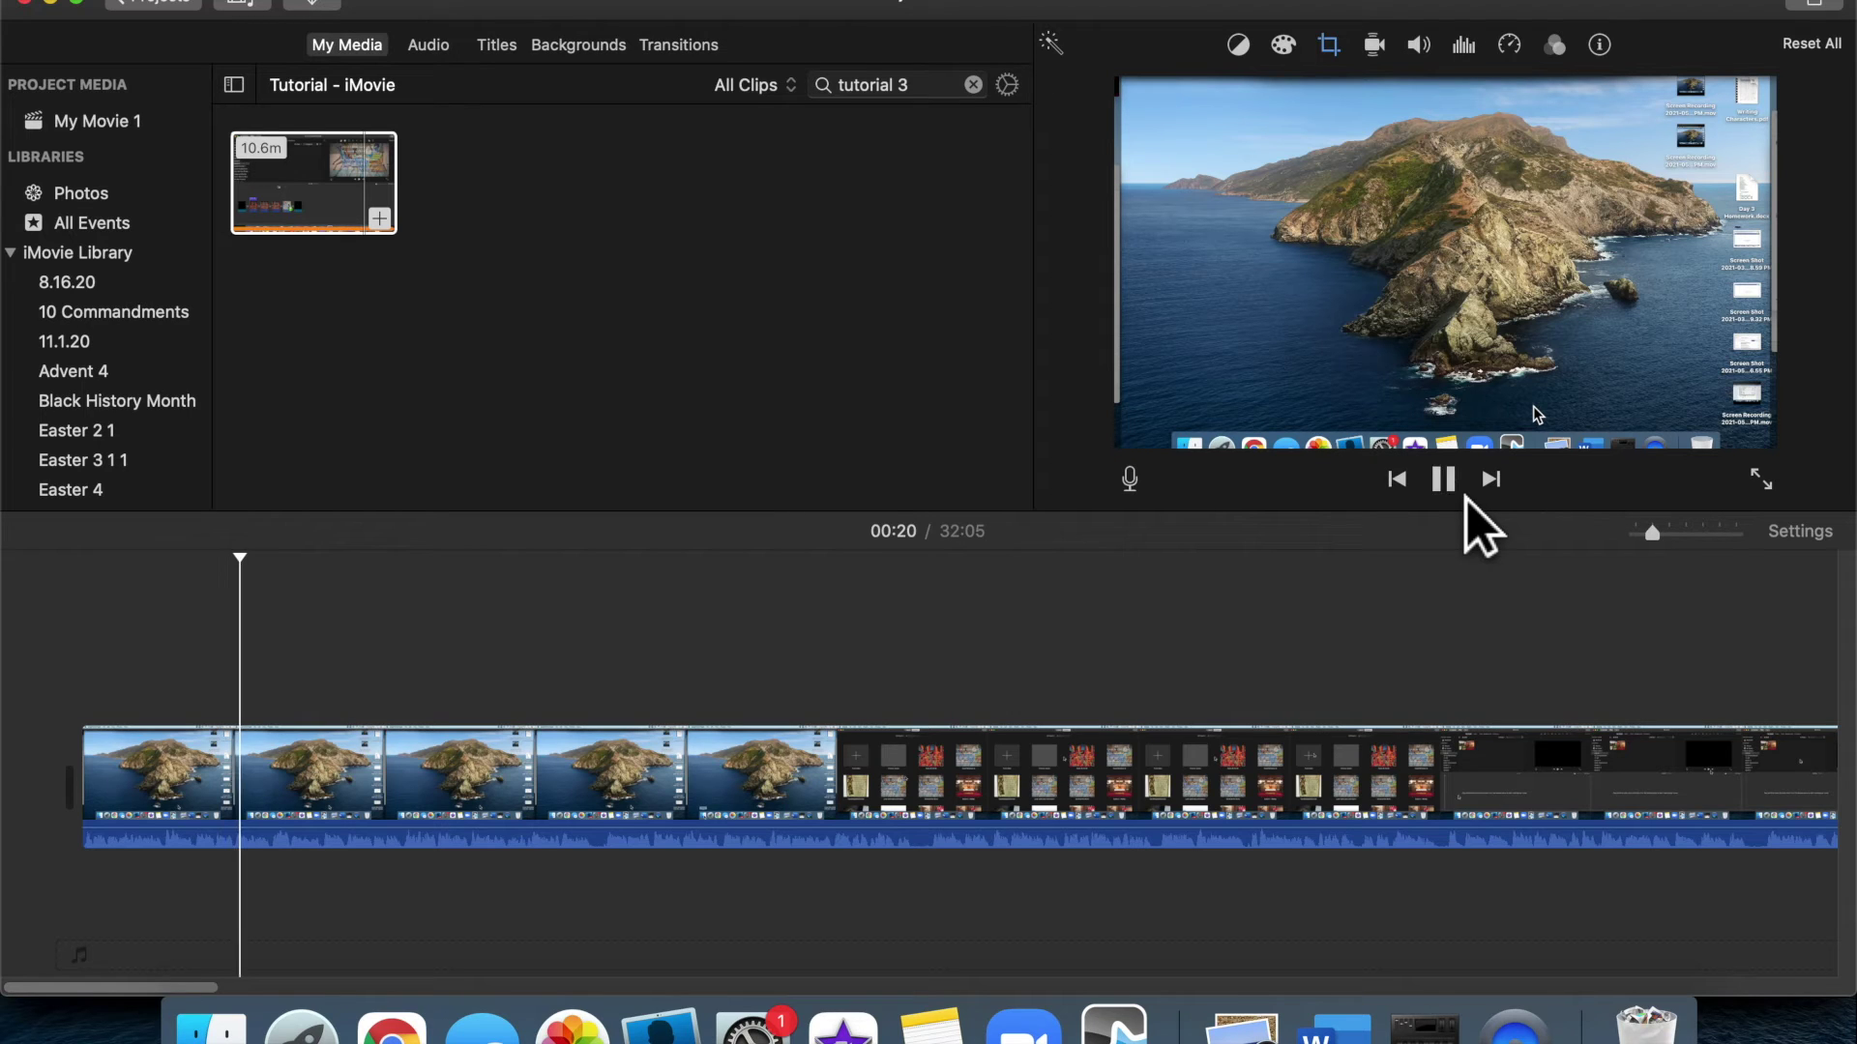
{"action": "left_click", "coordinate": [1465, 495]}
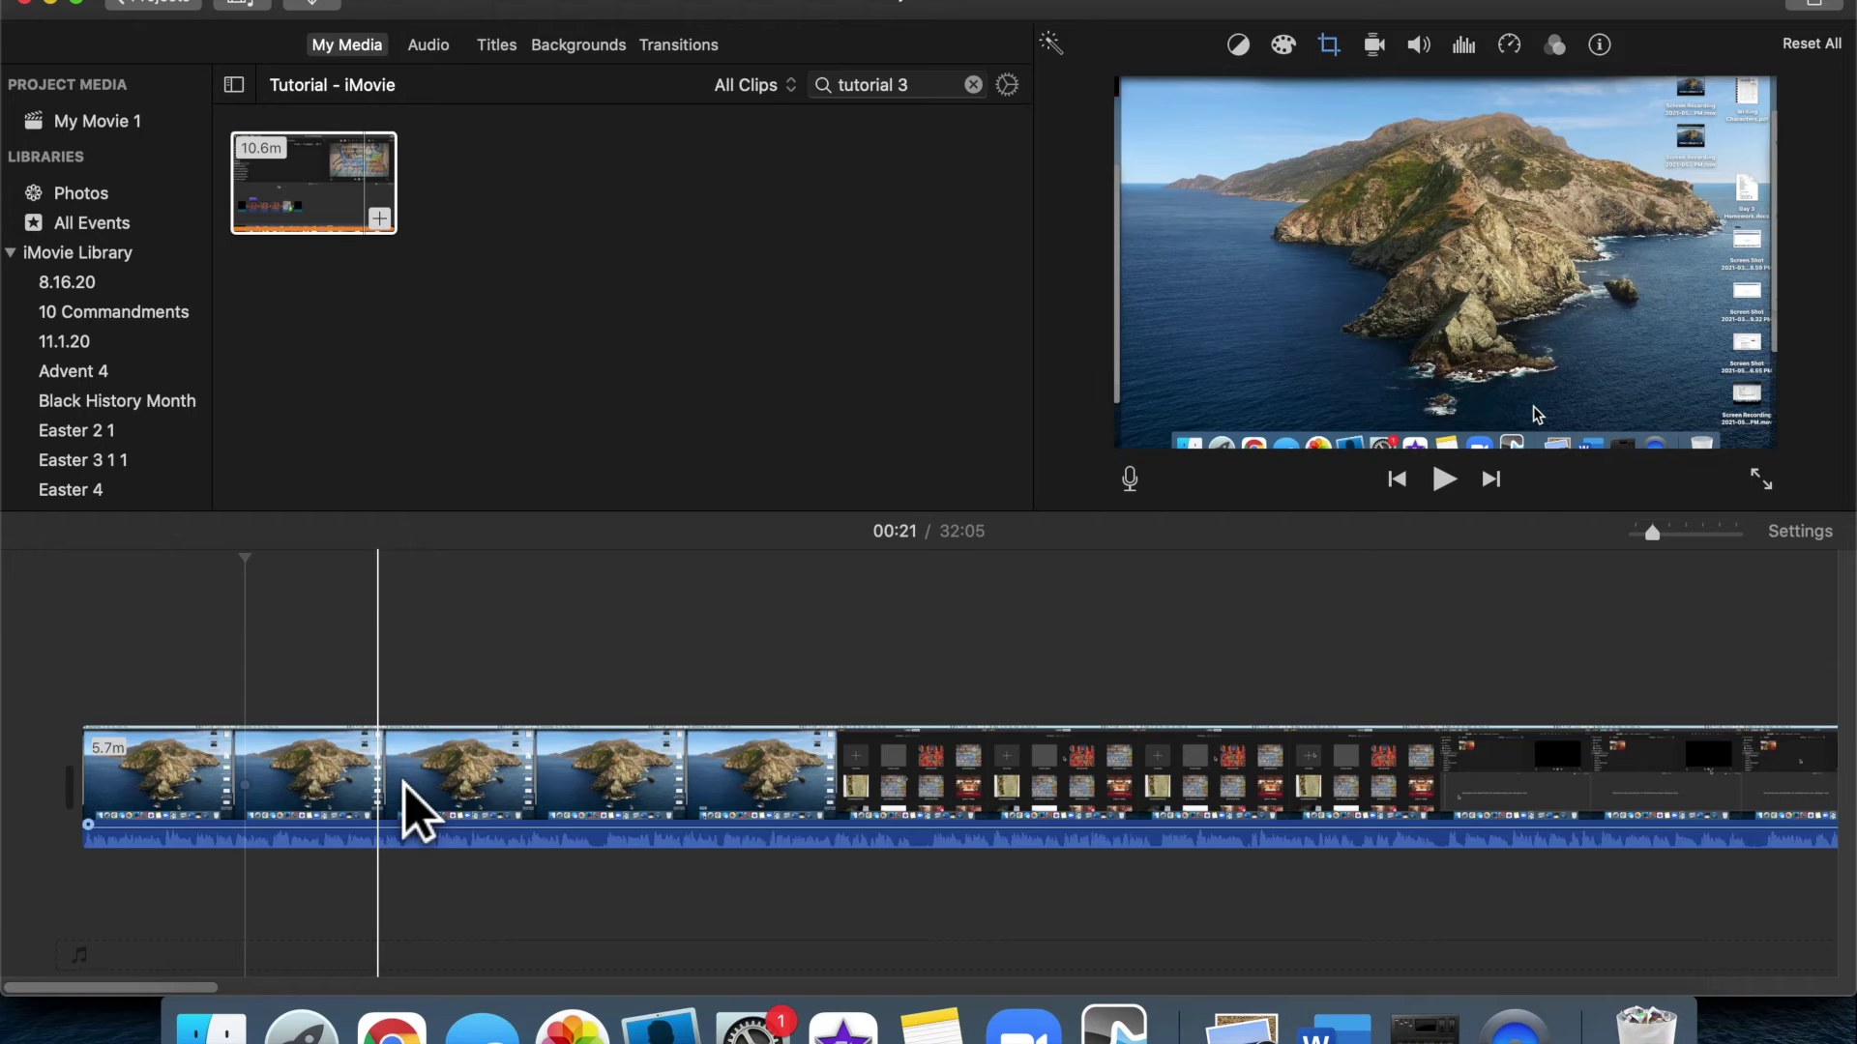
{"action": "left_click", "coordinate": [405, 810]}
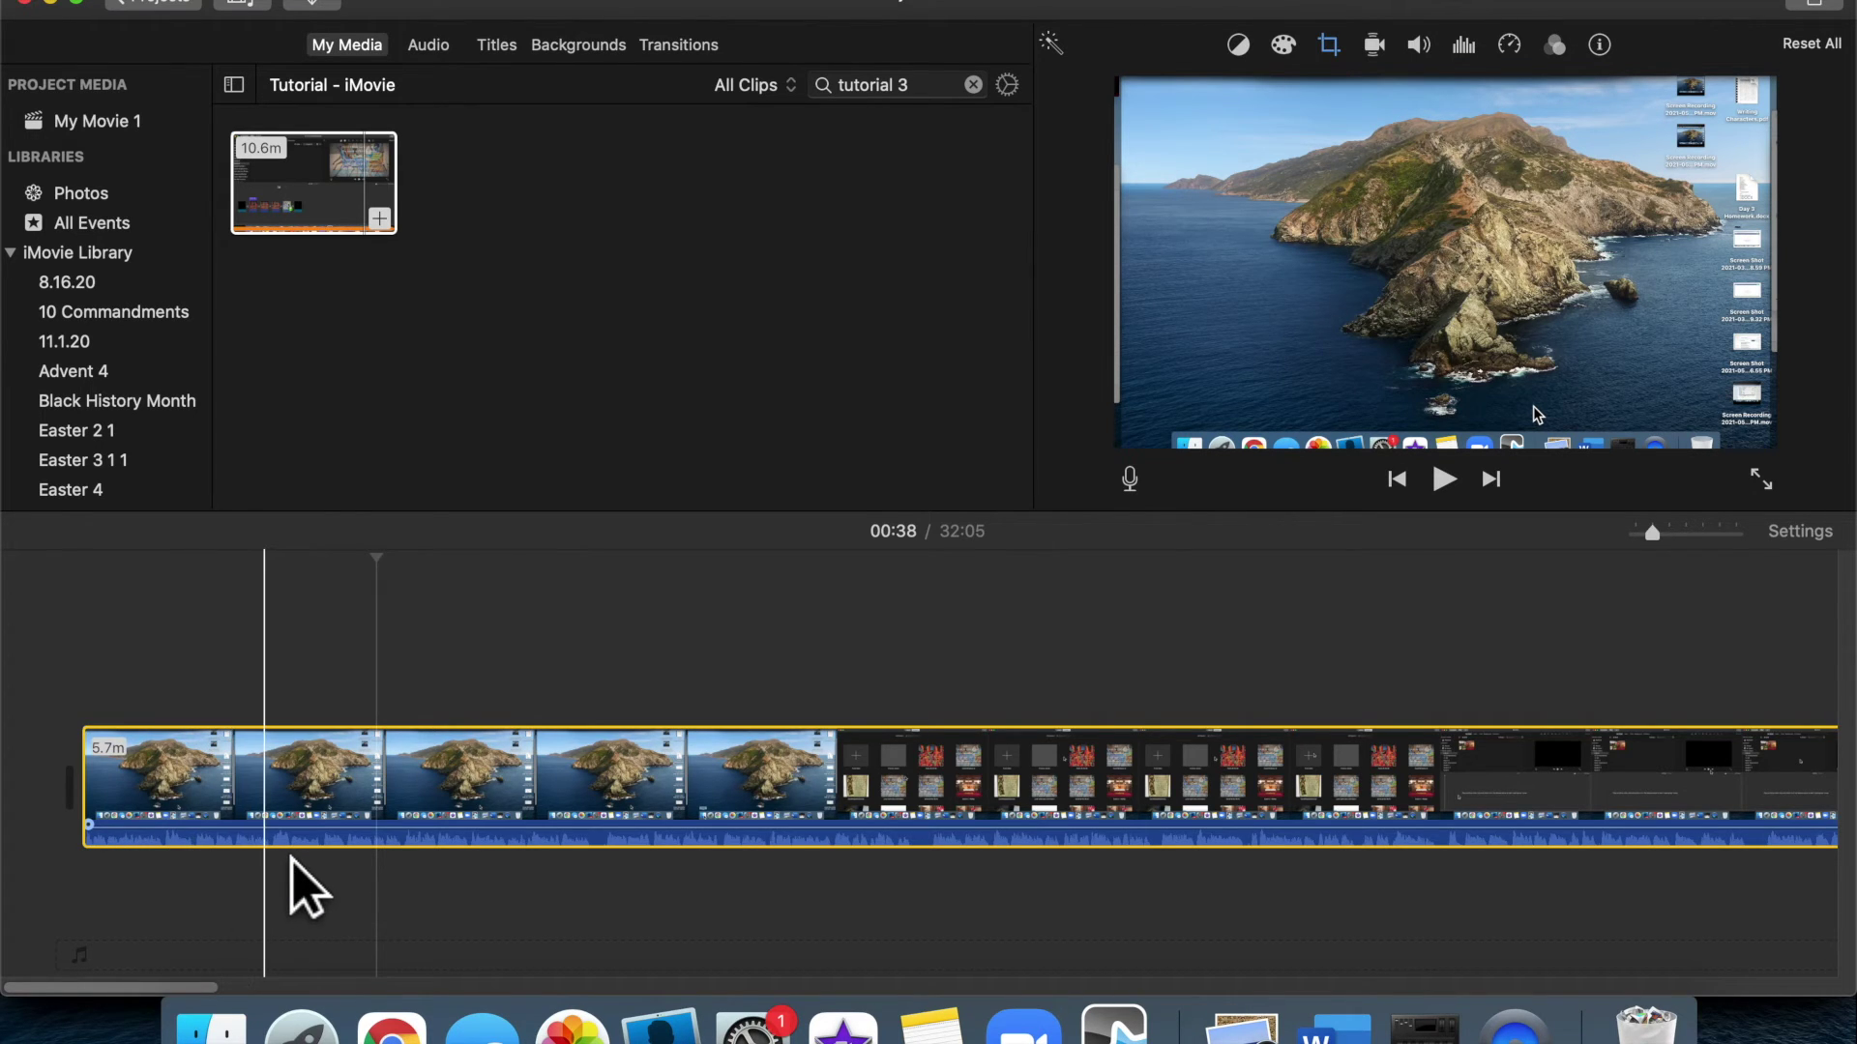
Play back the footage around the 05:43 gap, then clear the media search
{"action": "scroll", "coordinate": [880, 837], "scroll_direction": "right", "scroll_amount": 10}
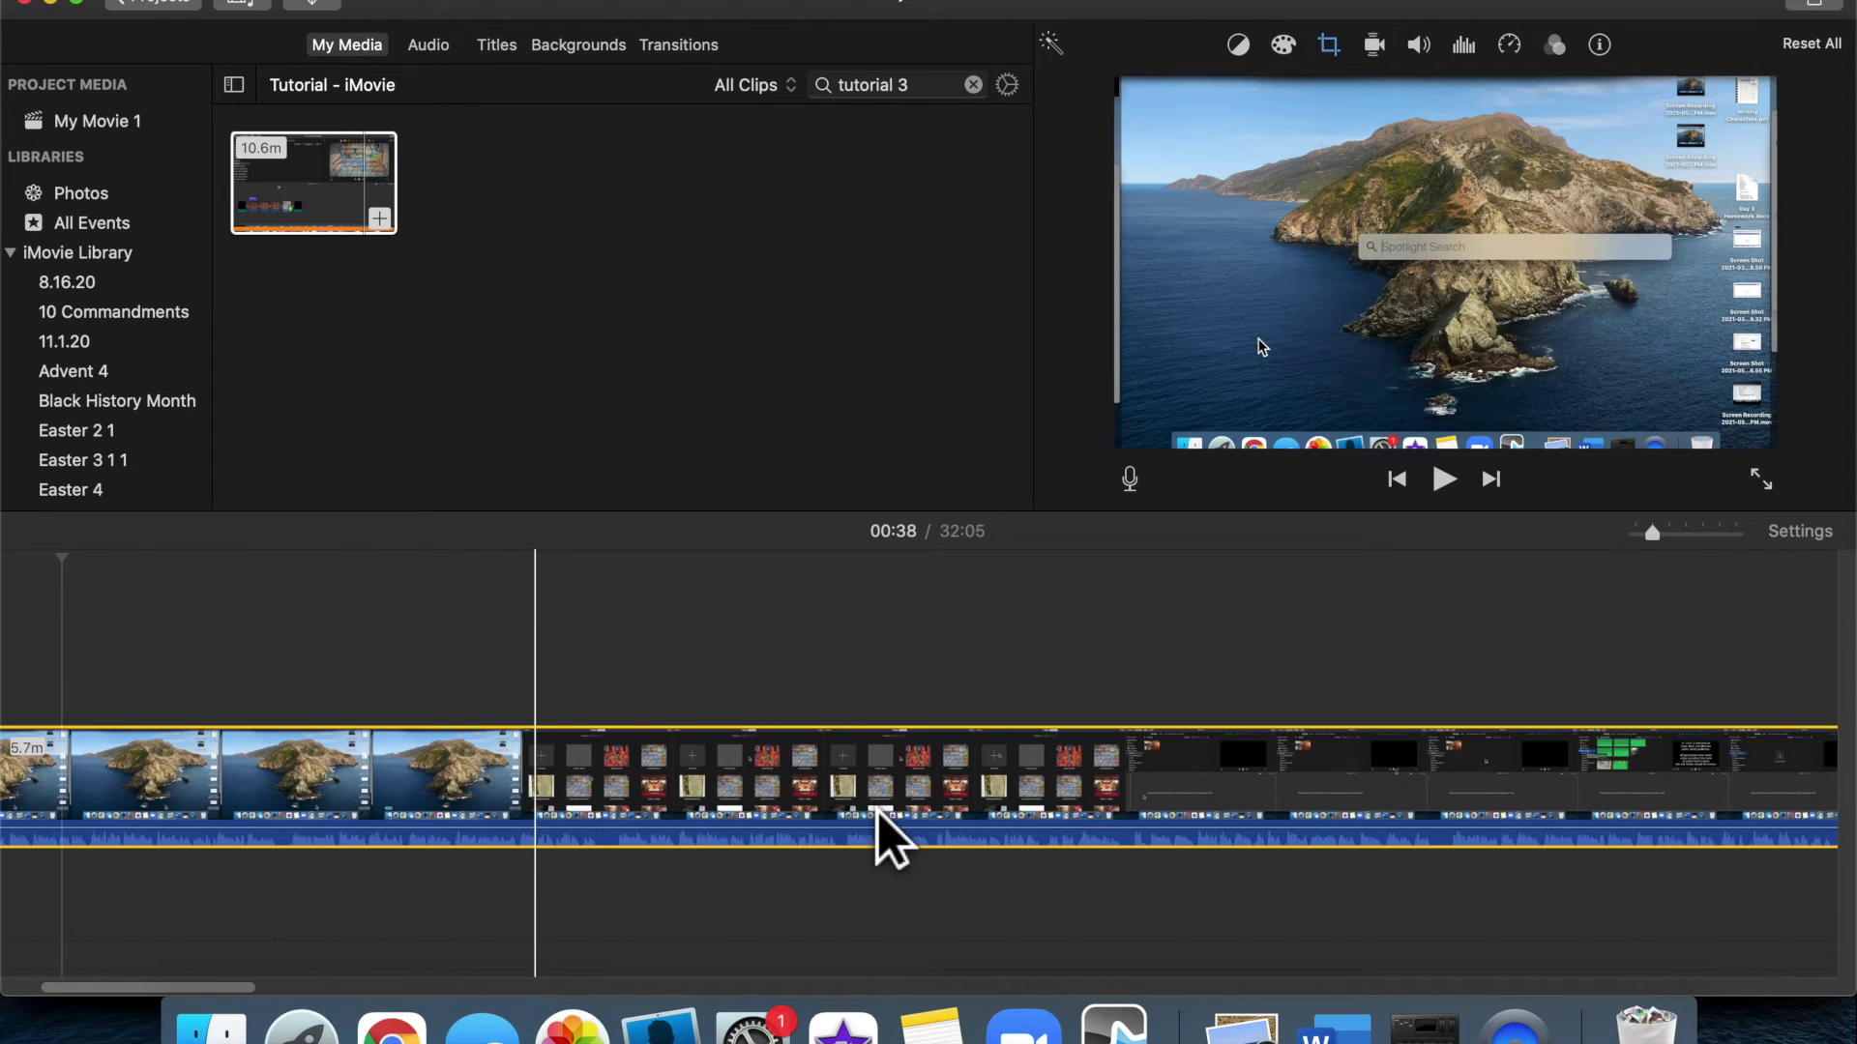
{"action": "scroll", "coordinate": [877, 813], "scroll_direction": "right", "scroll_amount": 5}
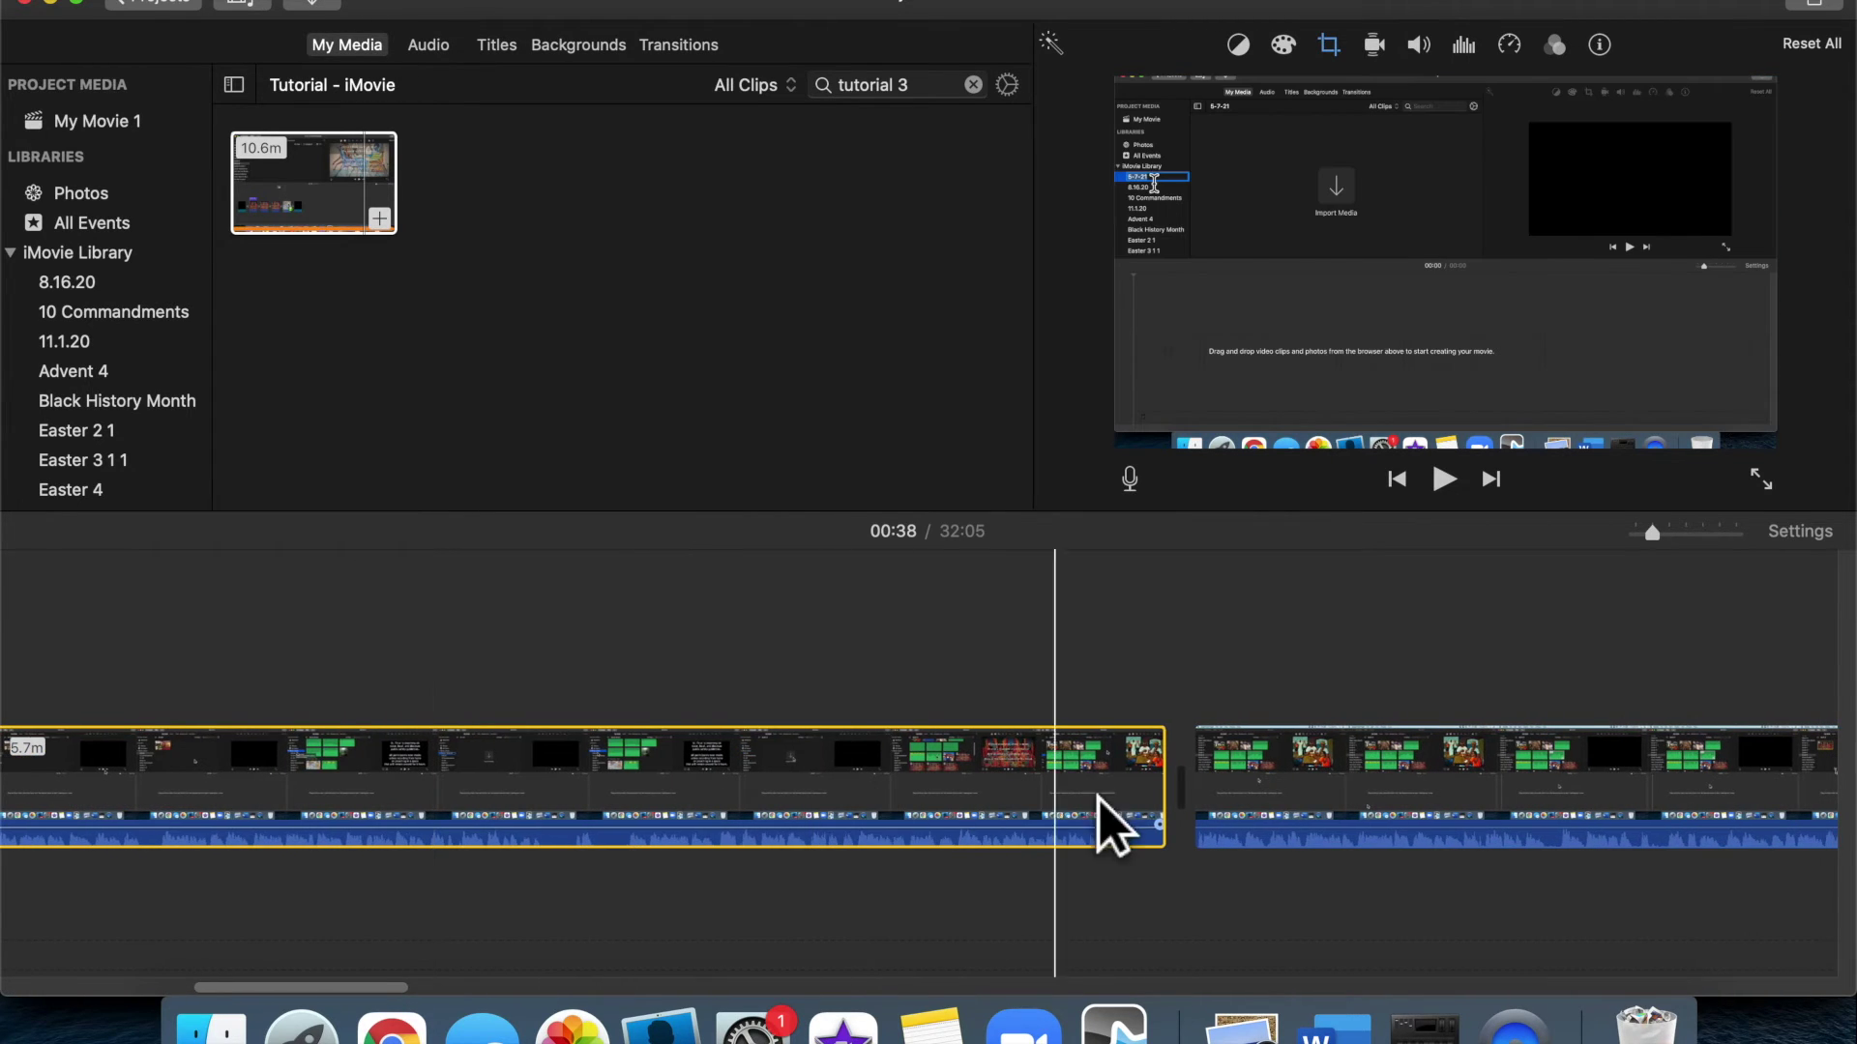
{"action": "left_click", "coordinate": [1257, 698]}
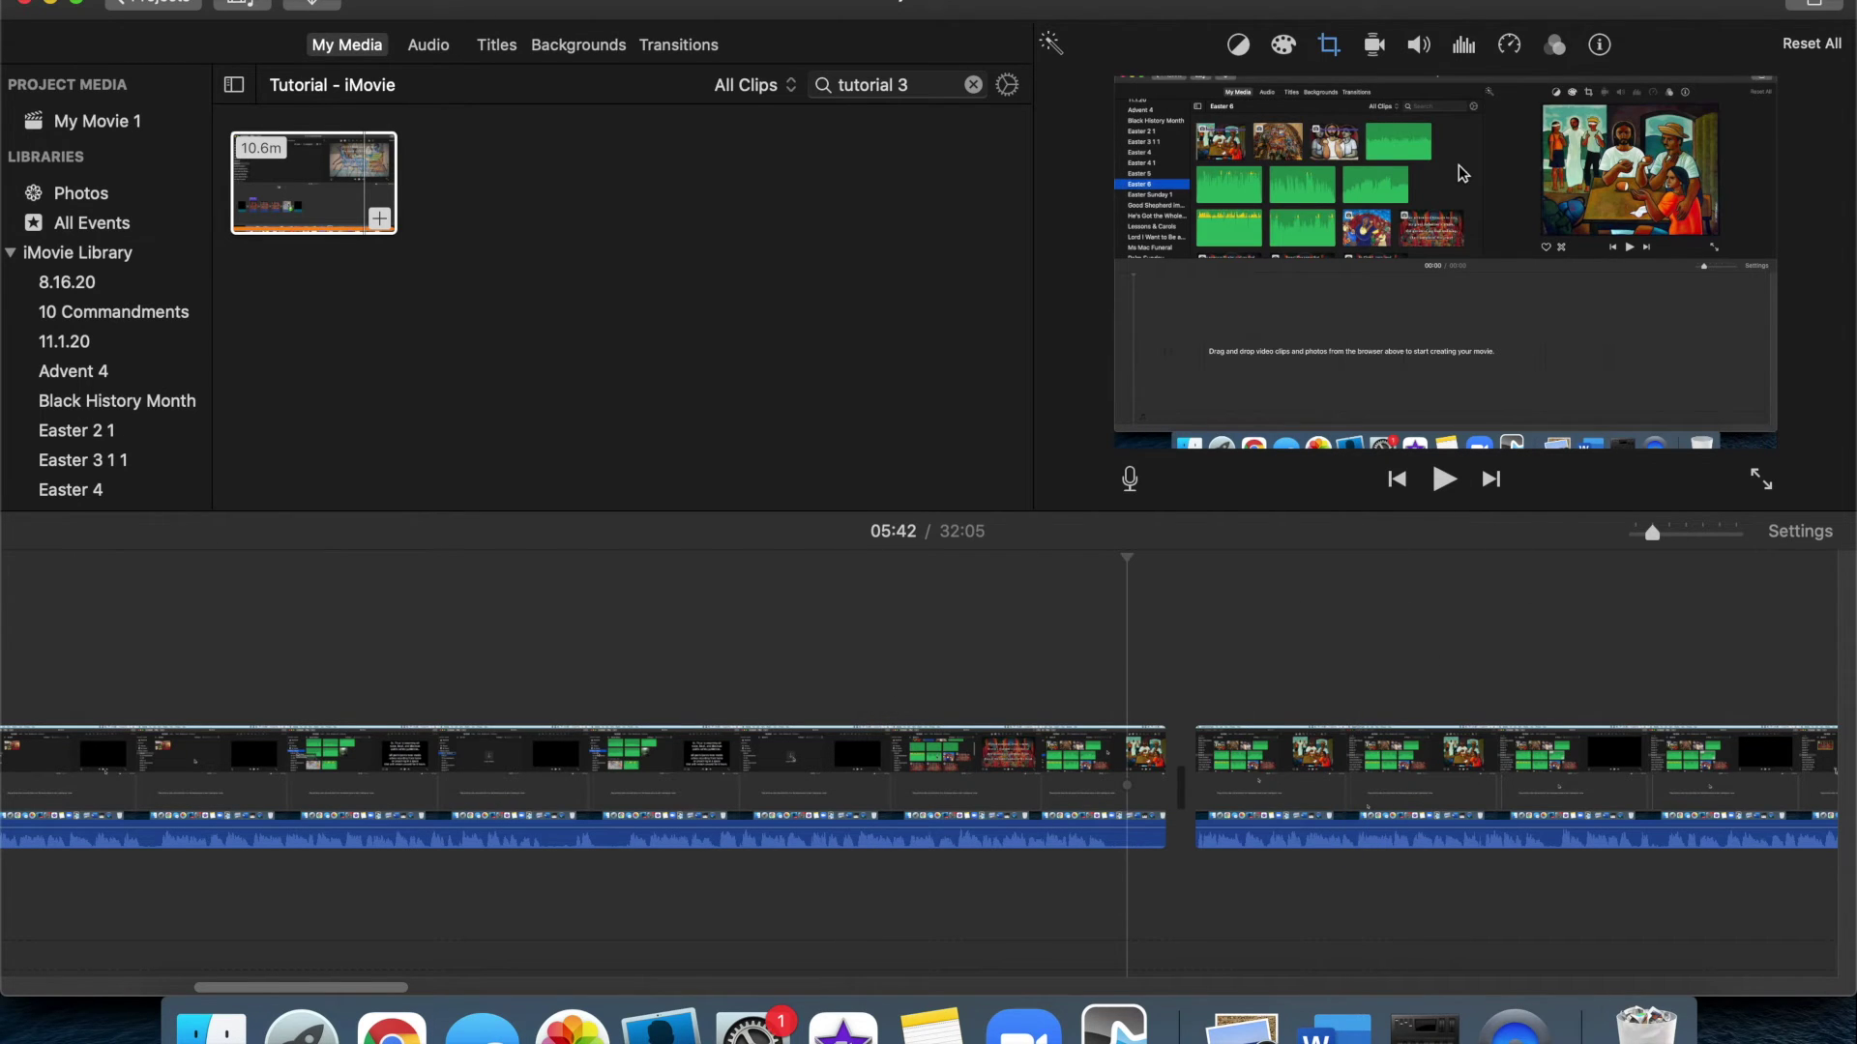
{"action": "left_click", "coordinate": [579, 619]}
{"action": "left_click", "coordinate": [953, 669]}
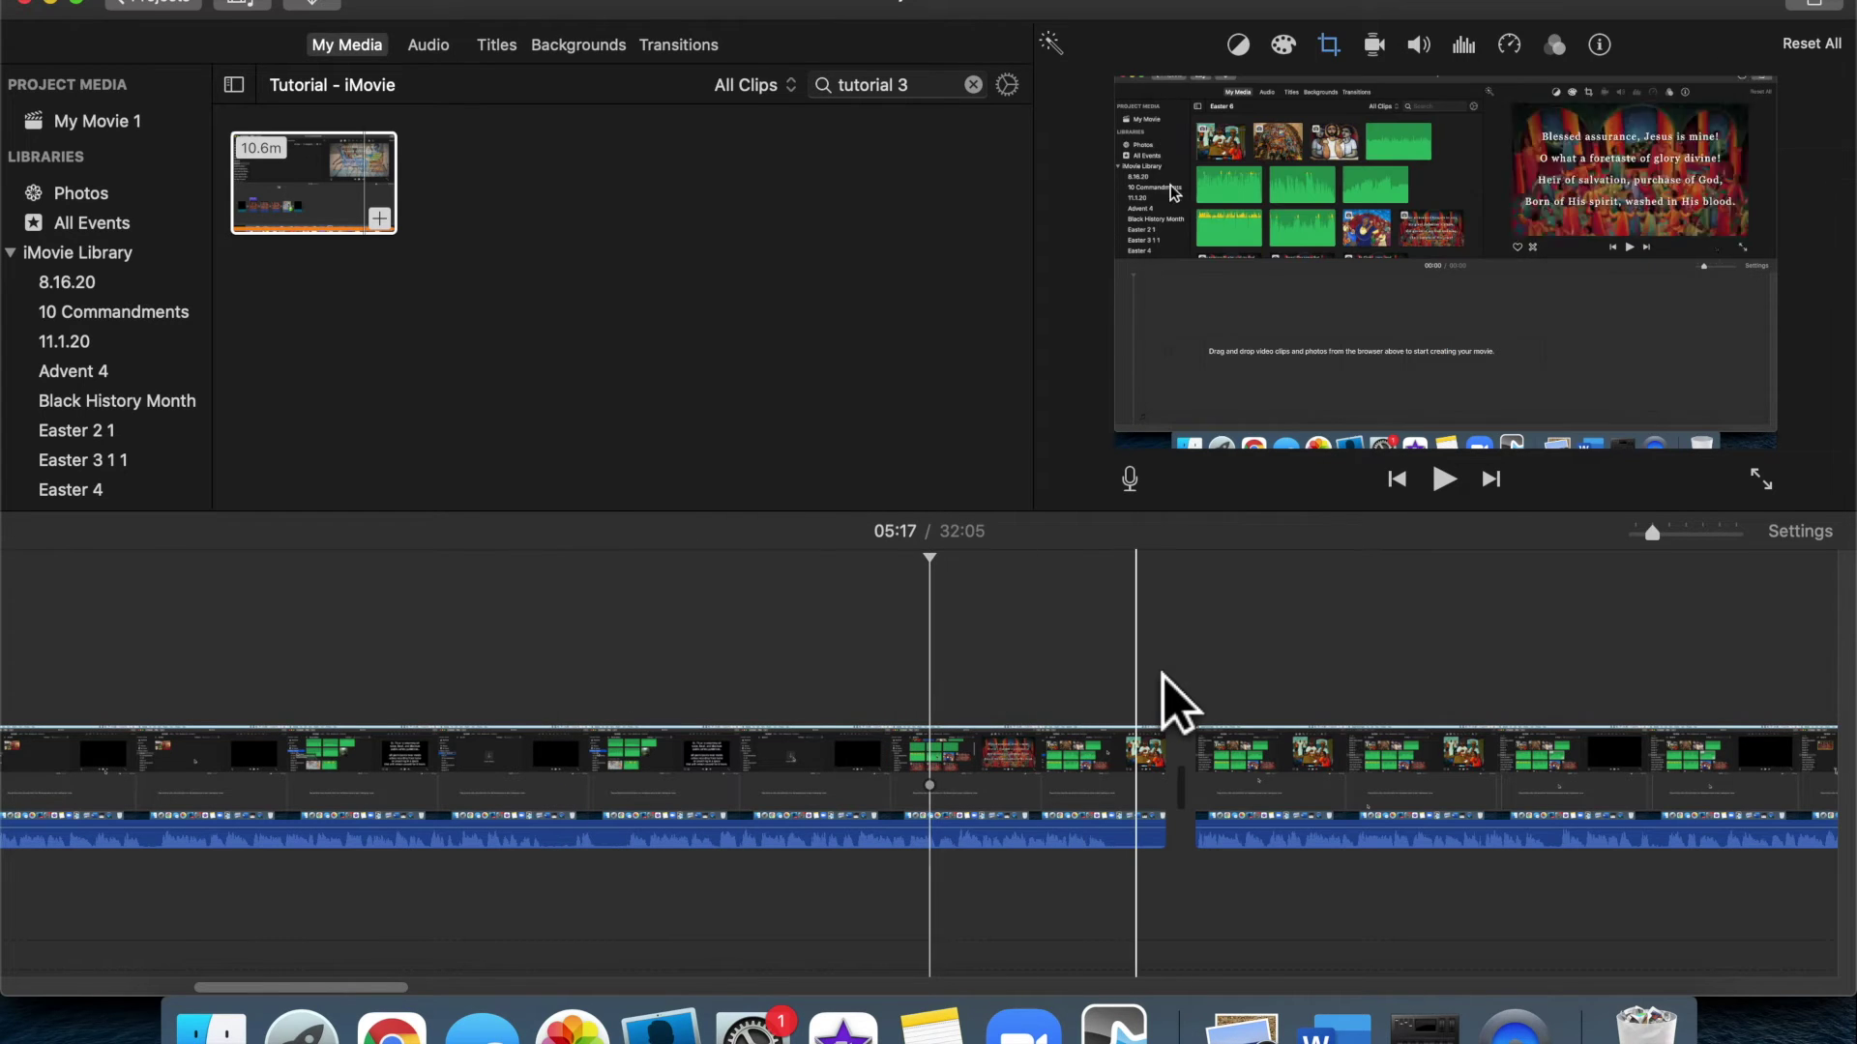
{"action": "left_click", "coordinate": [1162, 677]}
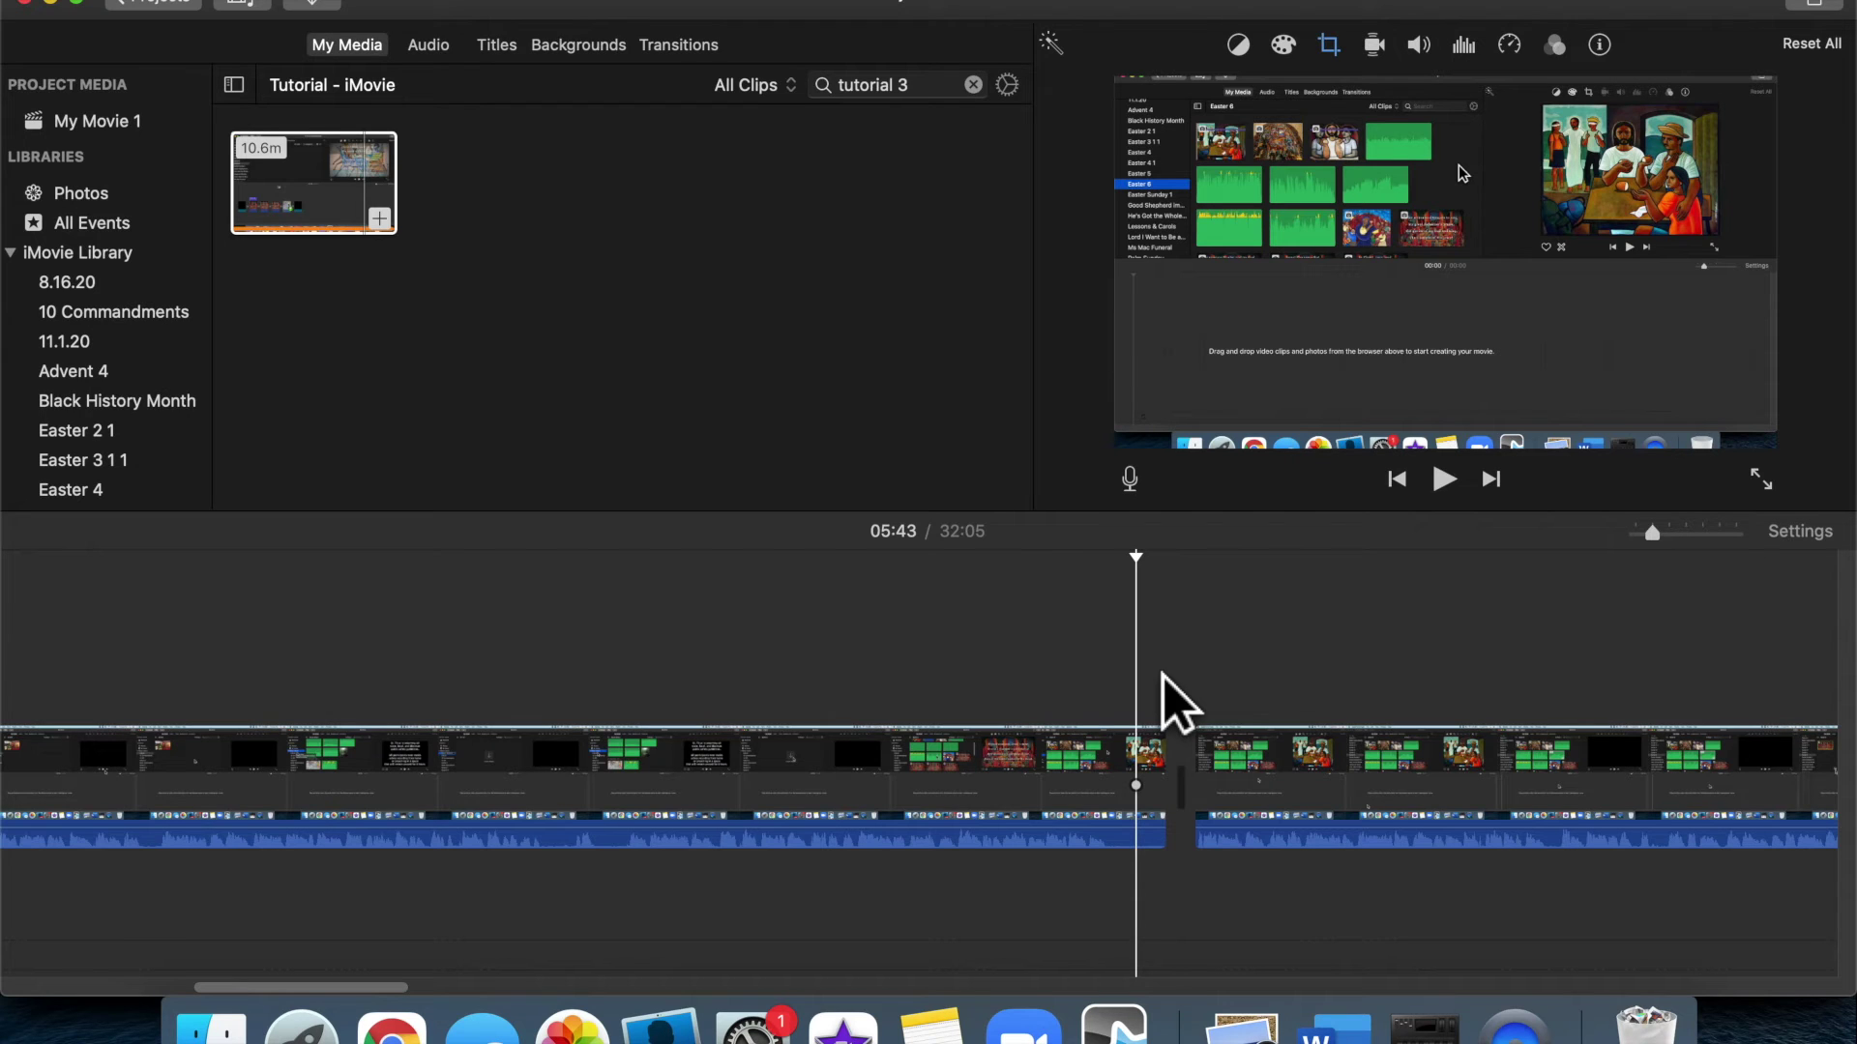
{"action": "left_click", "coordinate": [1226, 689]}
{"action": "left_click", "coordinate": [1474, 493]}
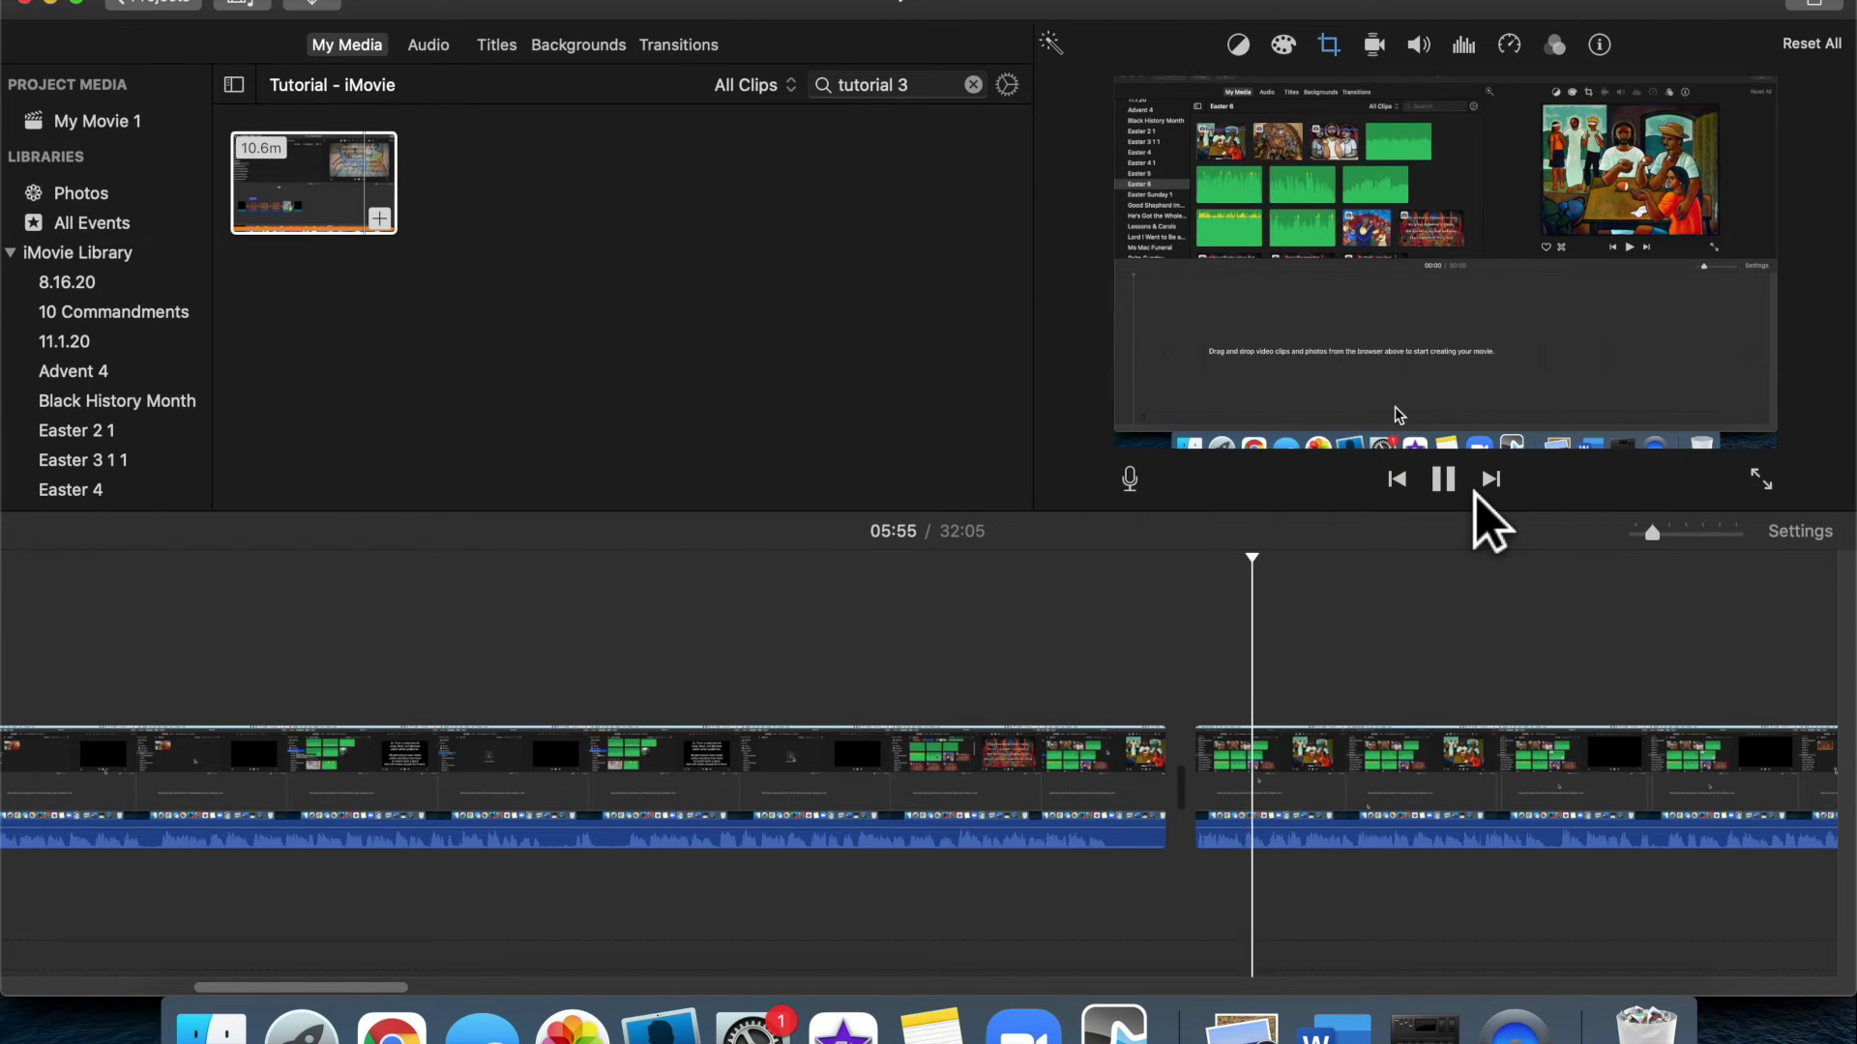
{"action": "left_click", "coordinate": [1473, 493]}
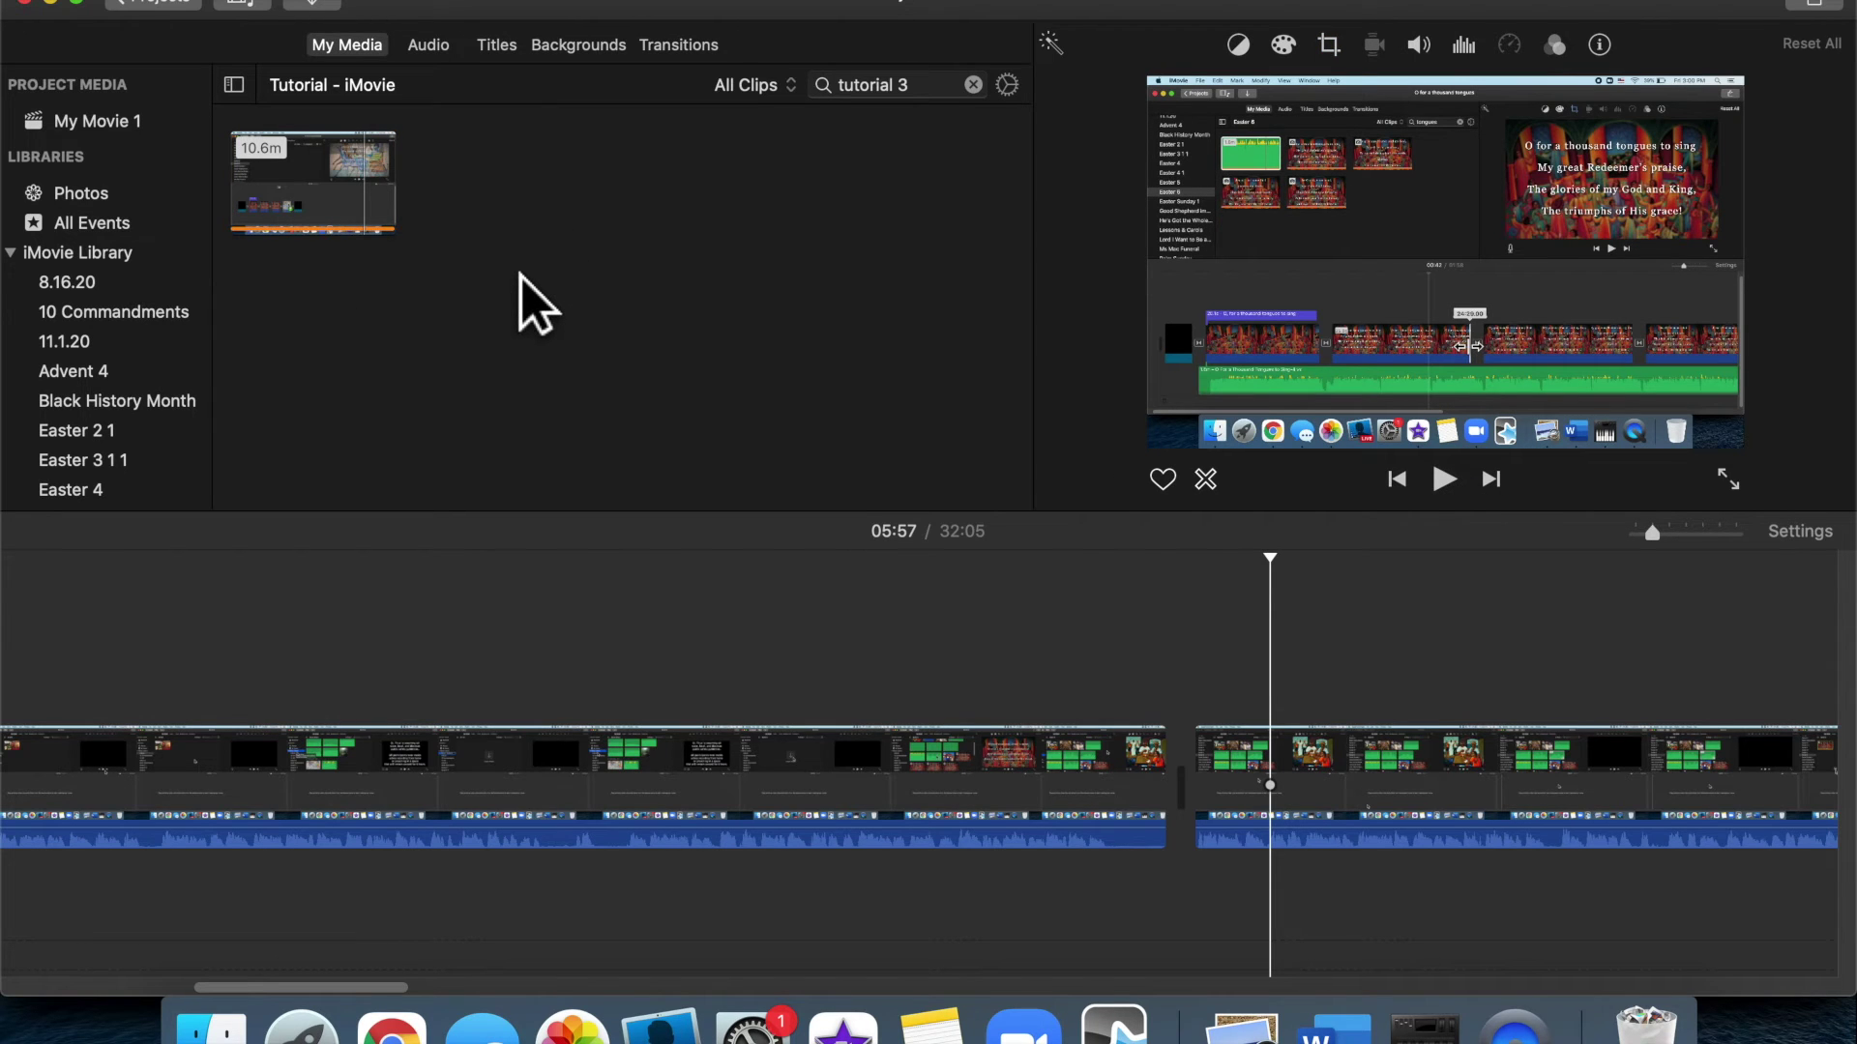
{"action": "left_click", "coordinate": [974, 86]}
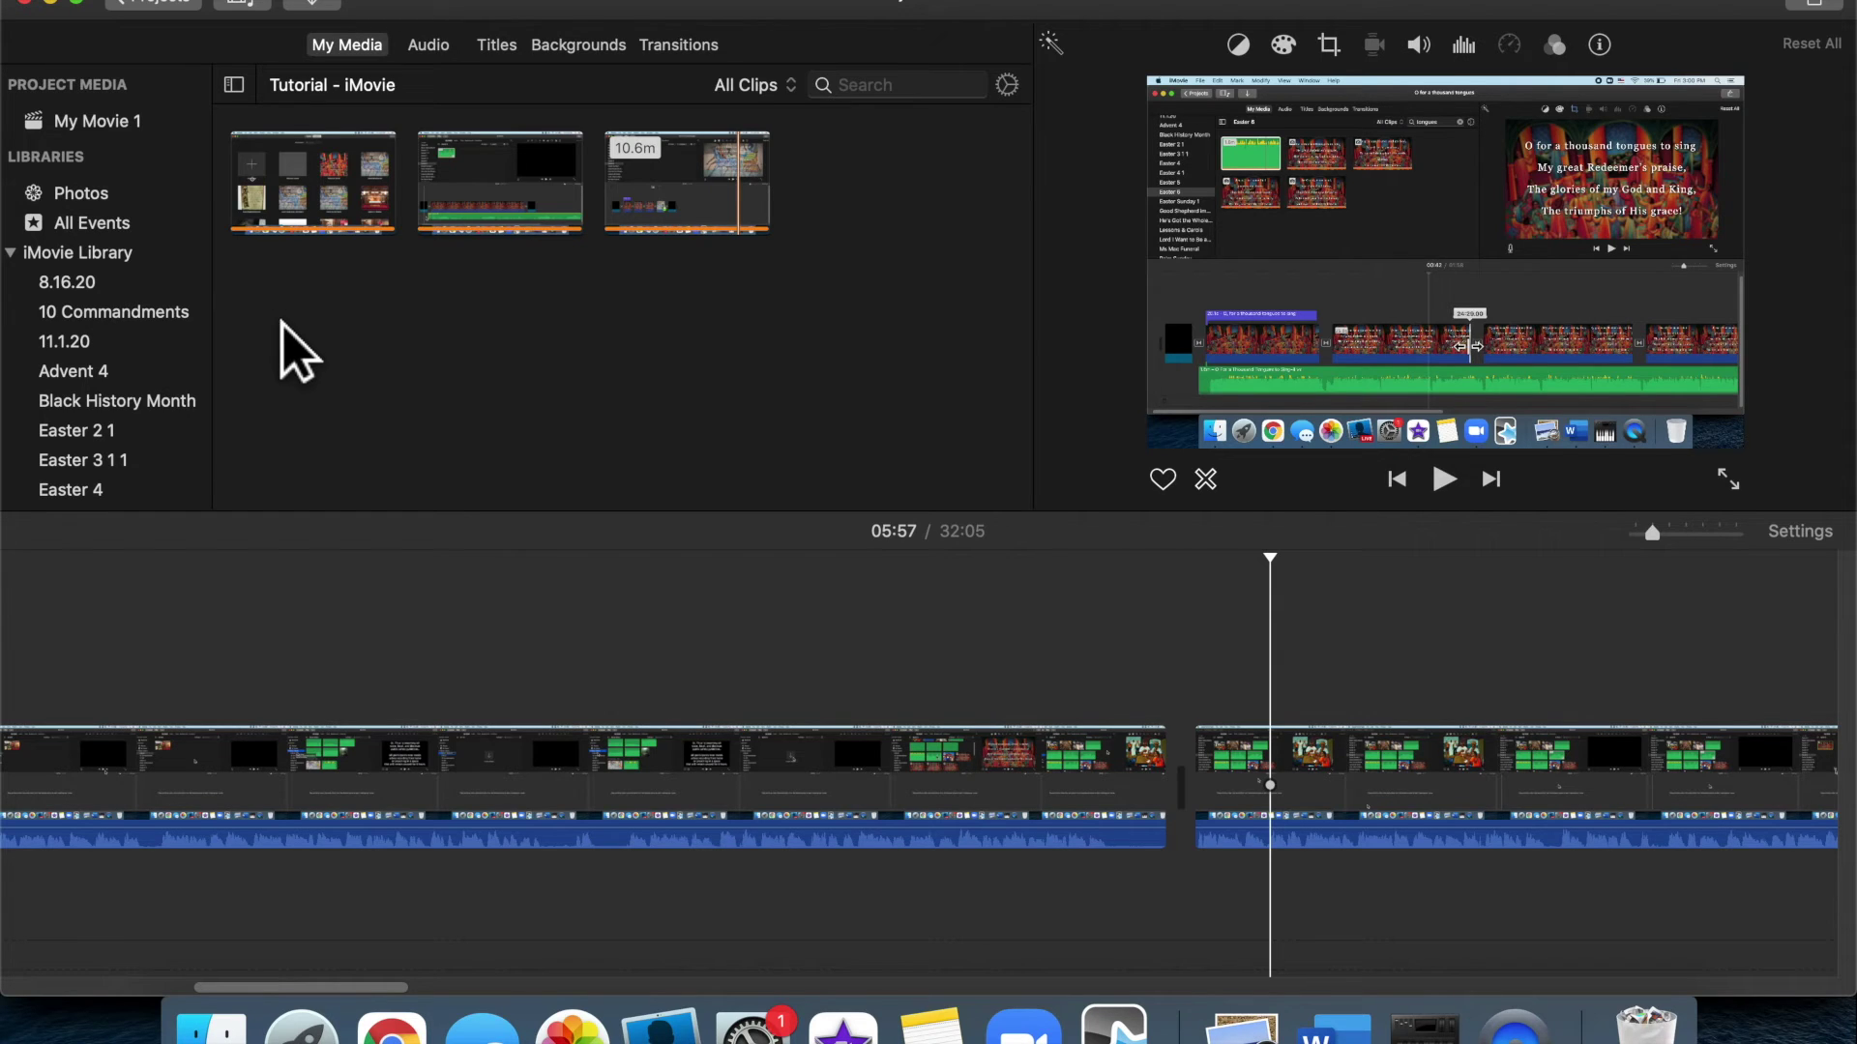
{"action": "scroll", "coordinate": [580, 712], "scroll_direction": "left", "scroll_amount": 5}
{"action": "scroll", "coordinate": [580, 716], "scroll_direction": "left", "scroll_amount": 5}
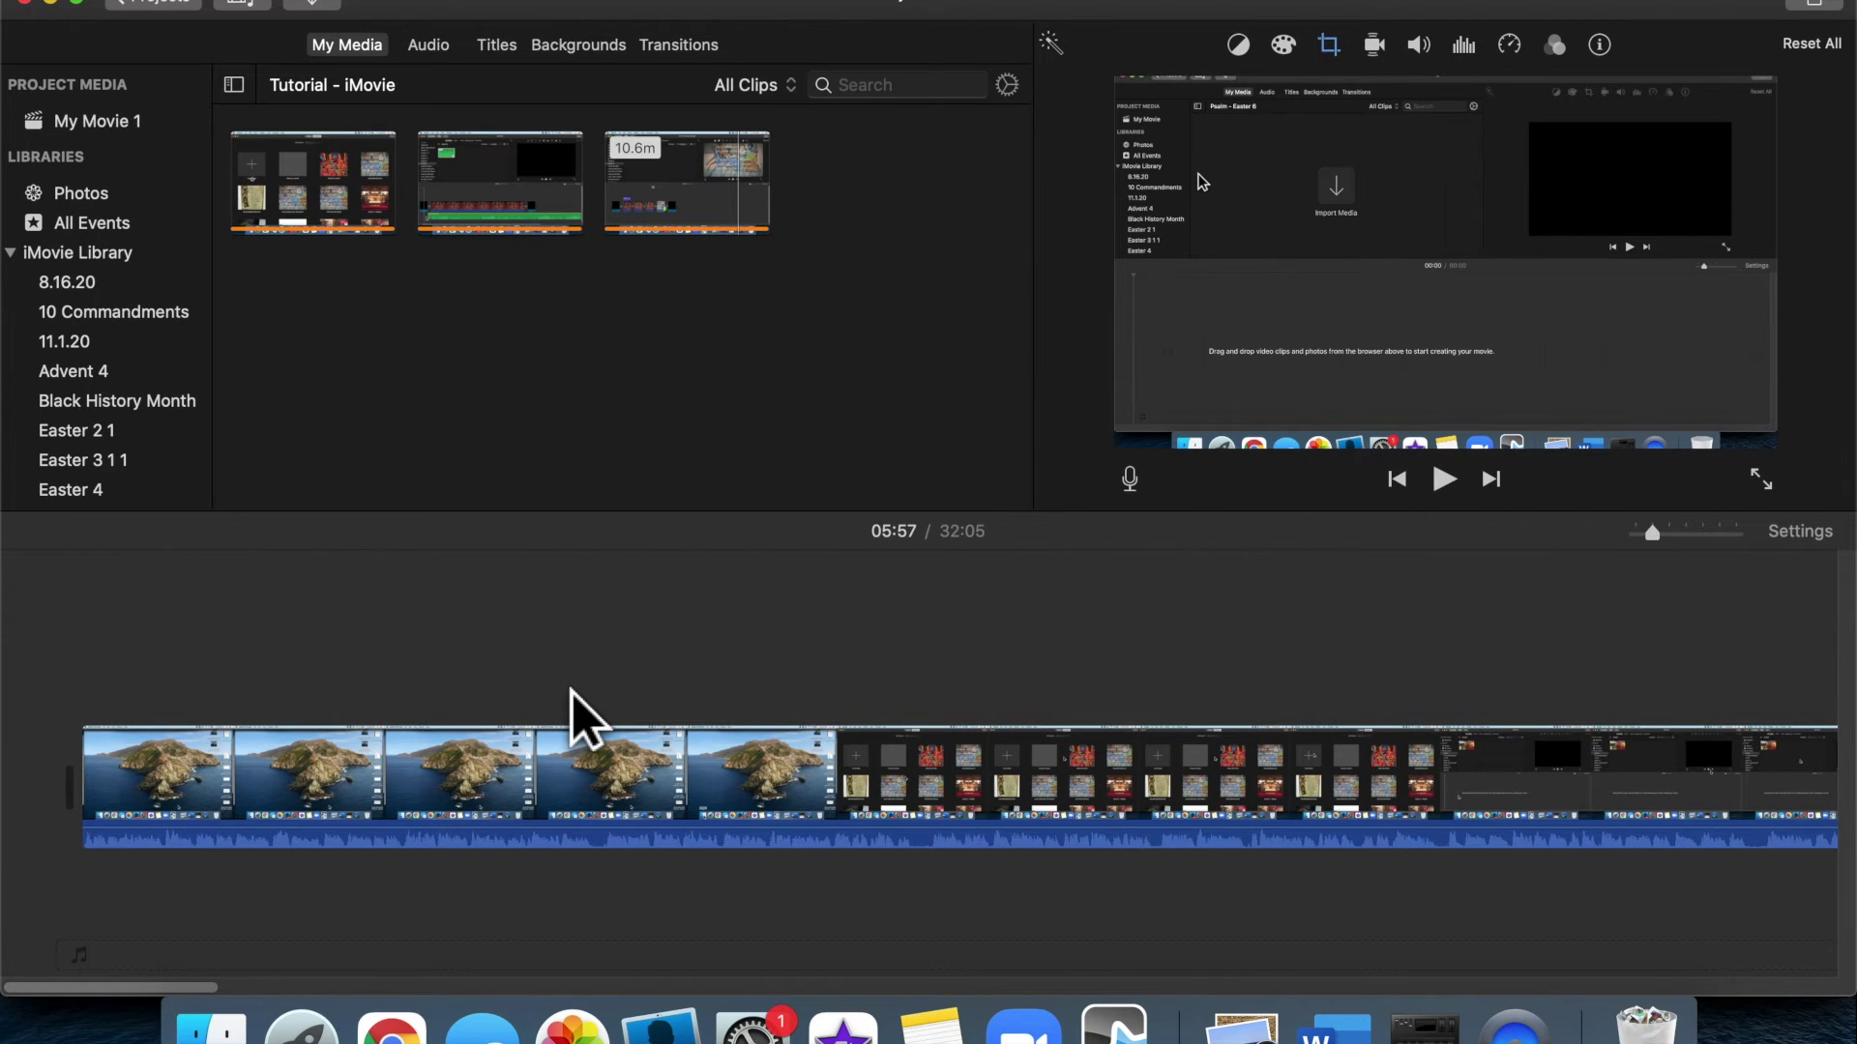
{"action": "scroll", "coordinate": [578, 716], "scroll_direction": "right", "scroll_amount": 10}
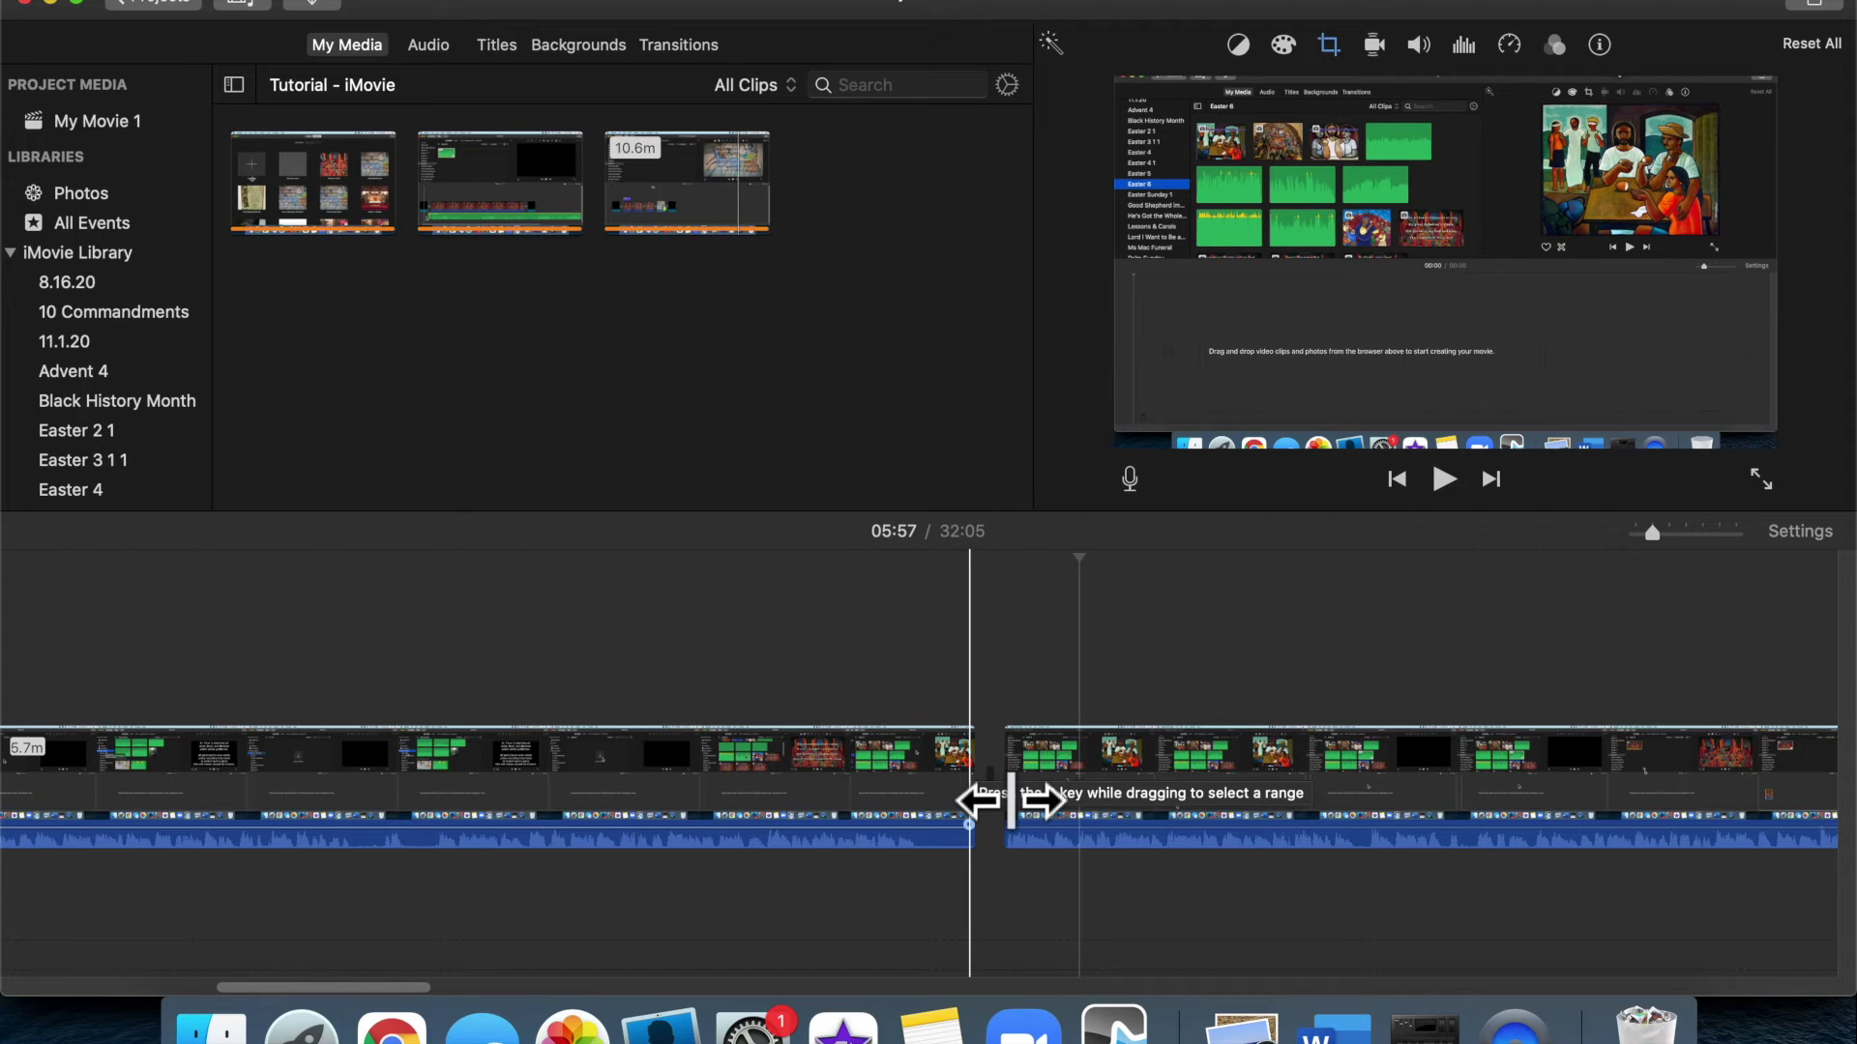
{"action": "left_click_drag", "start_coordinate": [1011, 799], "coordinate": [1061, 795]}
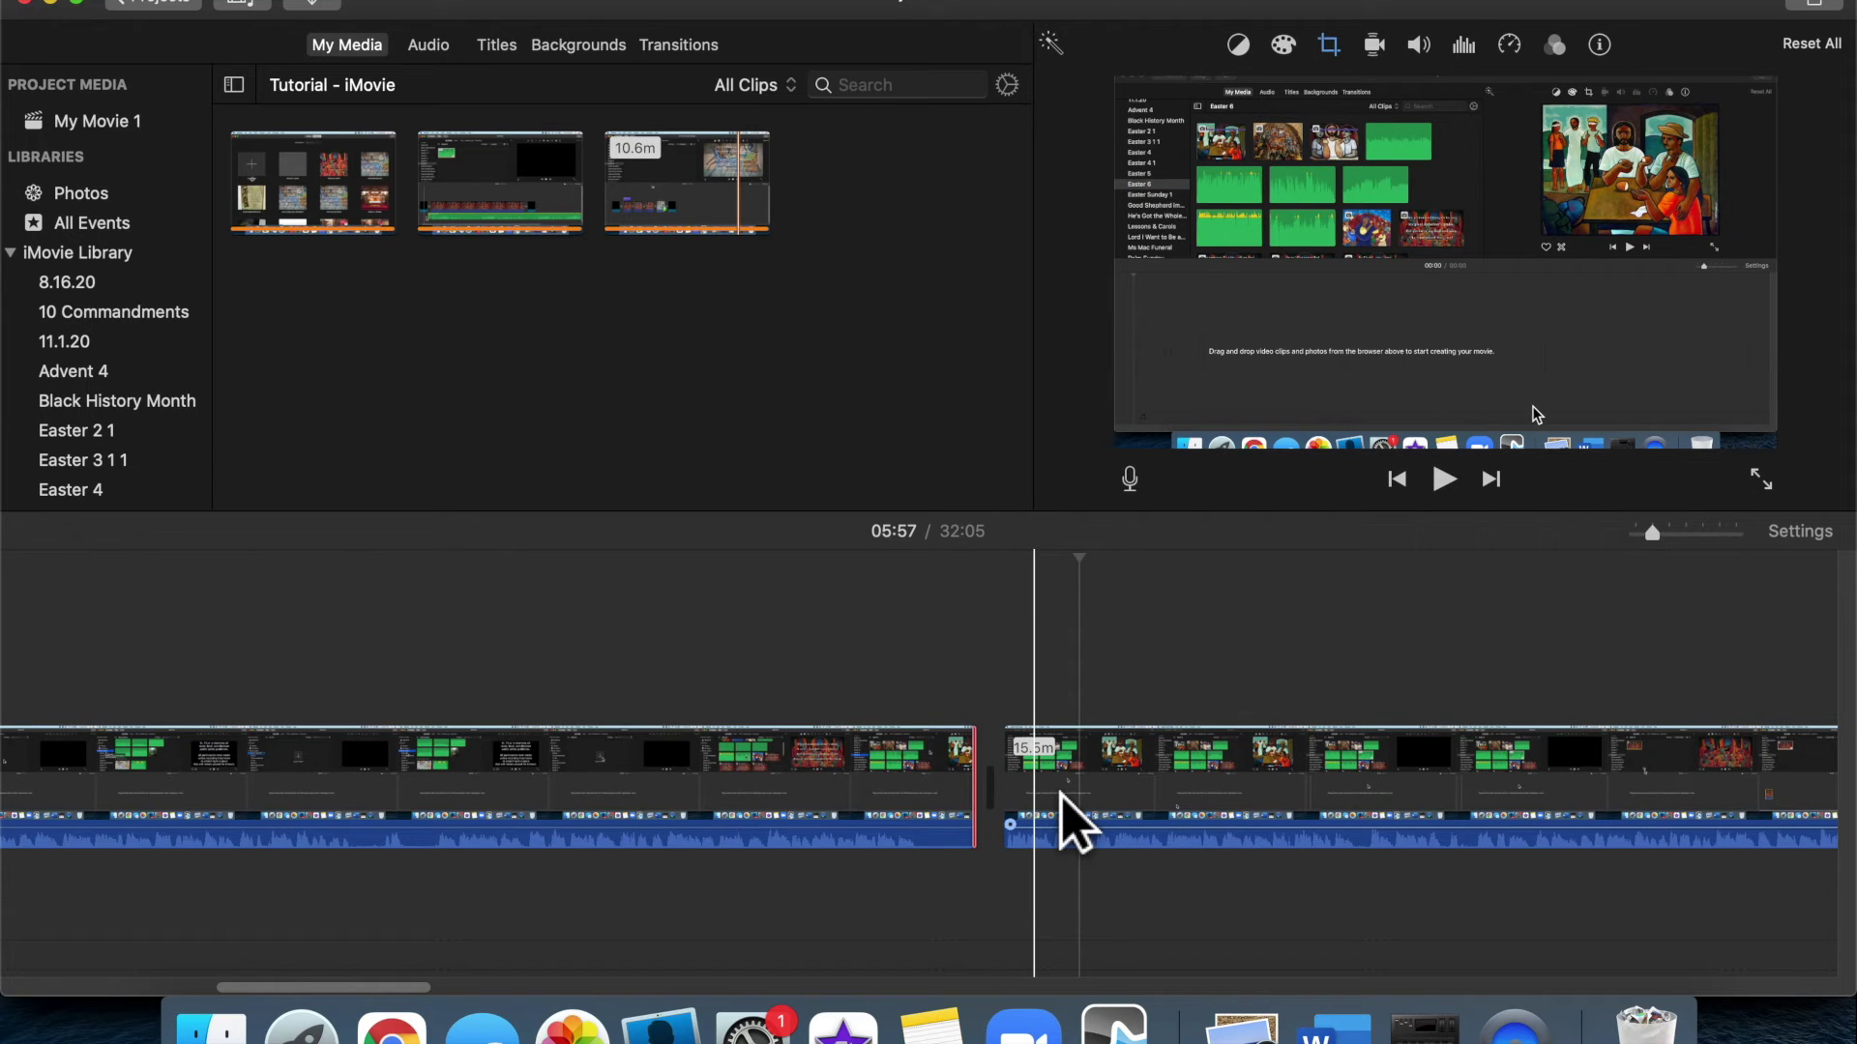
{"action": "scroll", "coordinate": [593, 677], "scroll_direction": "left", "scroll_amount": 10}
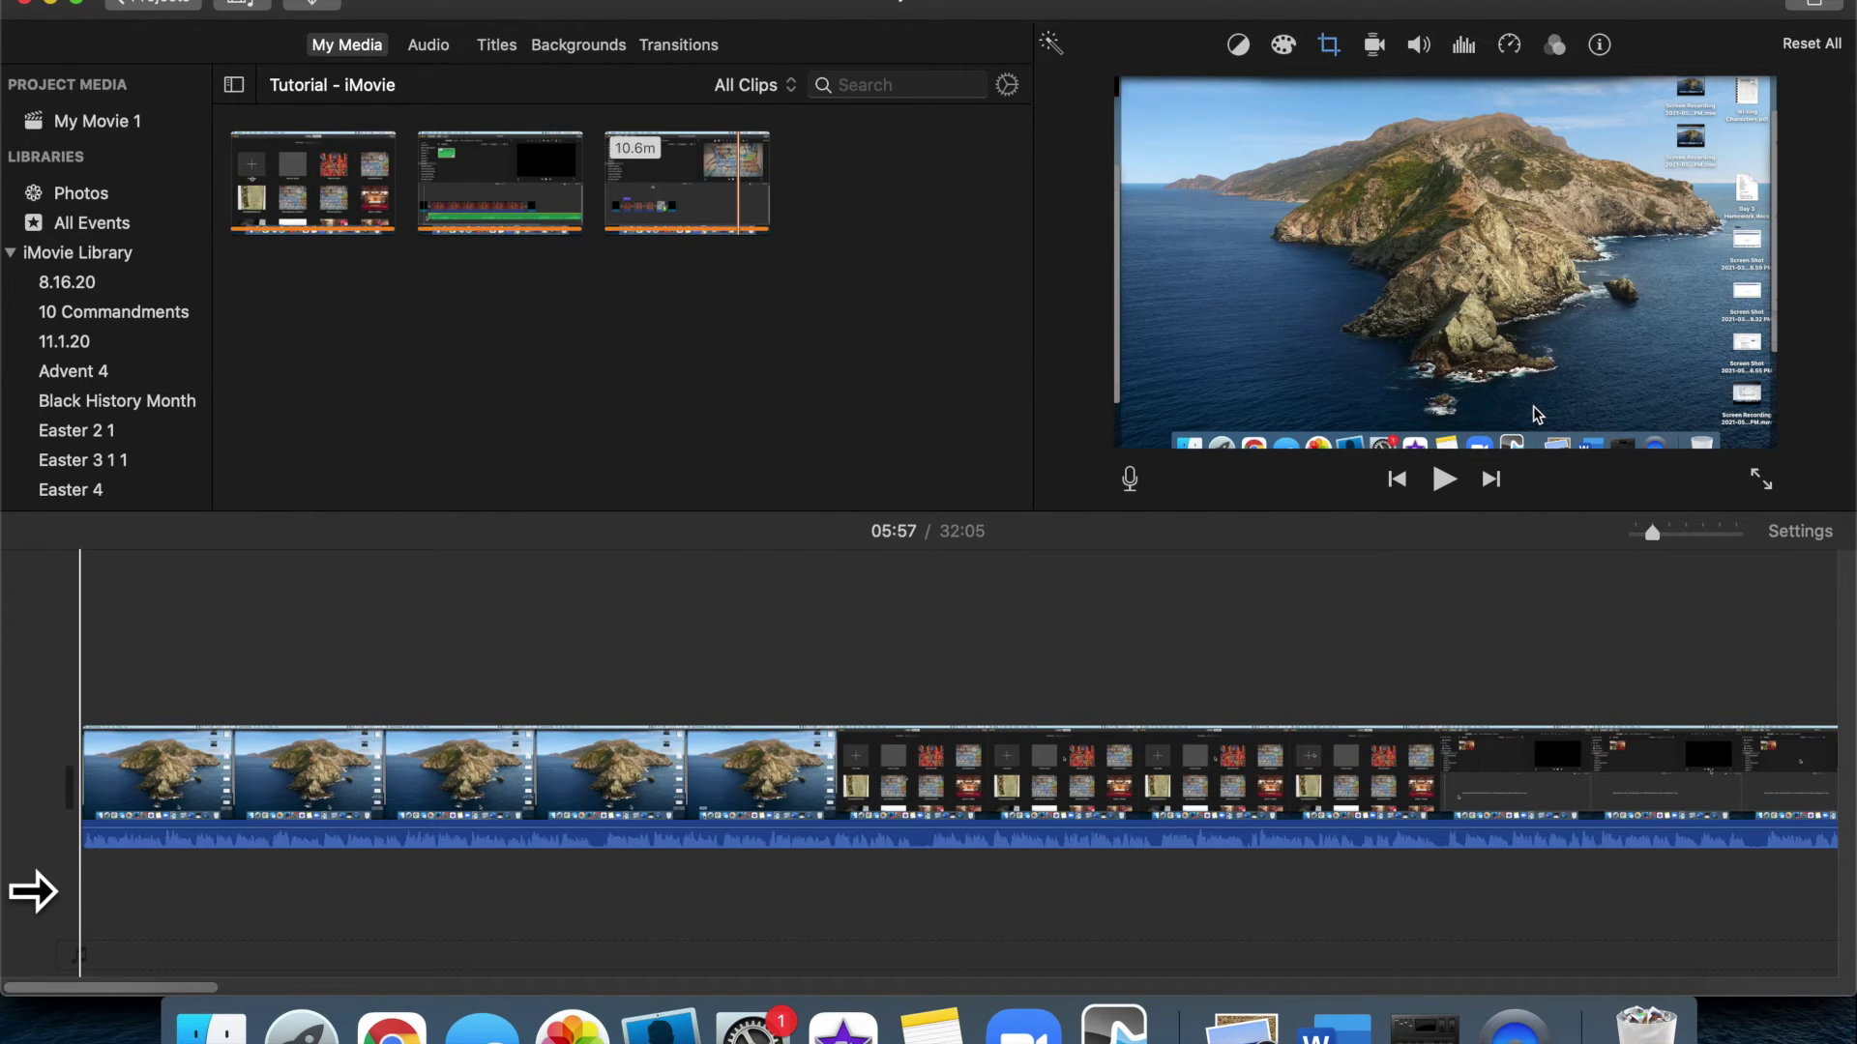
{"action": "left_click", "coordinate": [64, 676]}
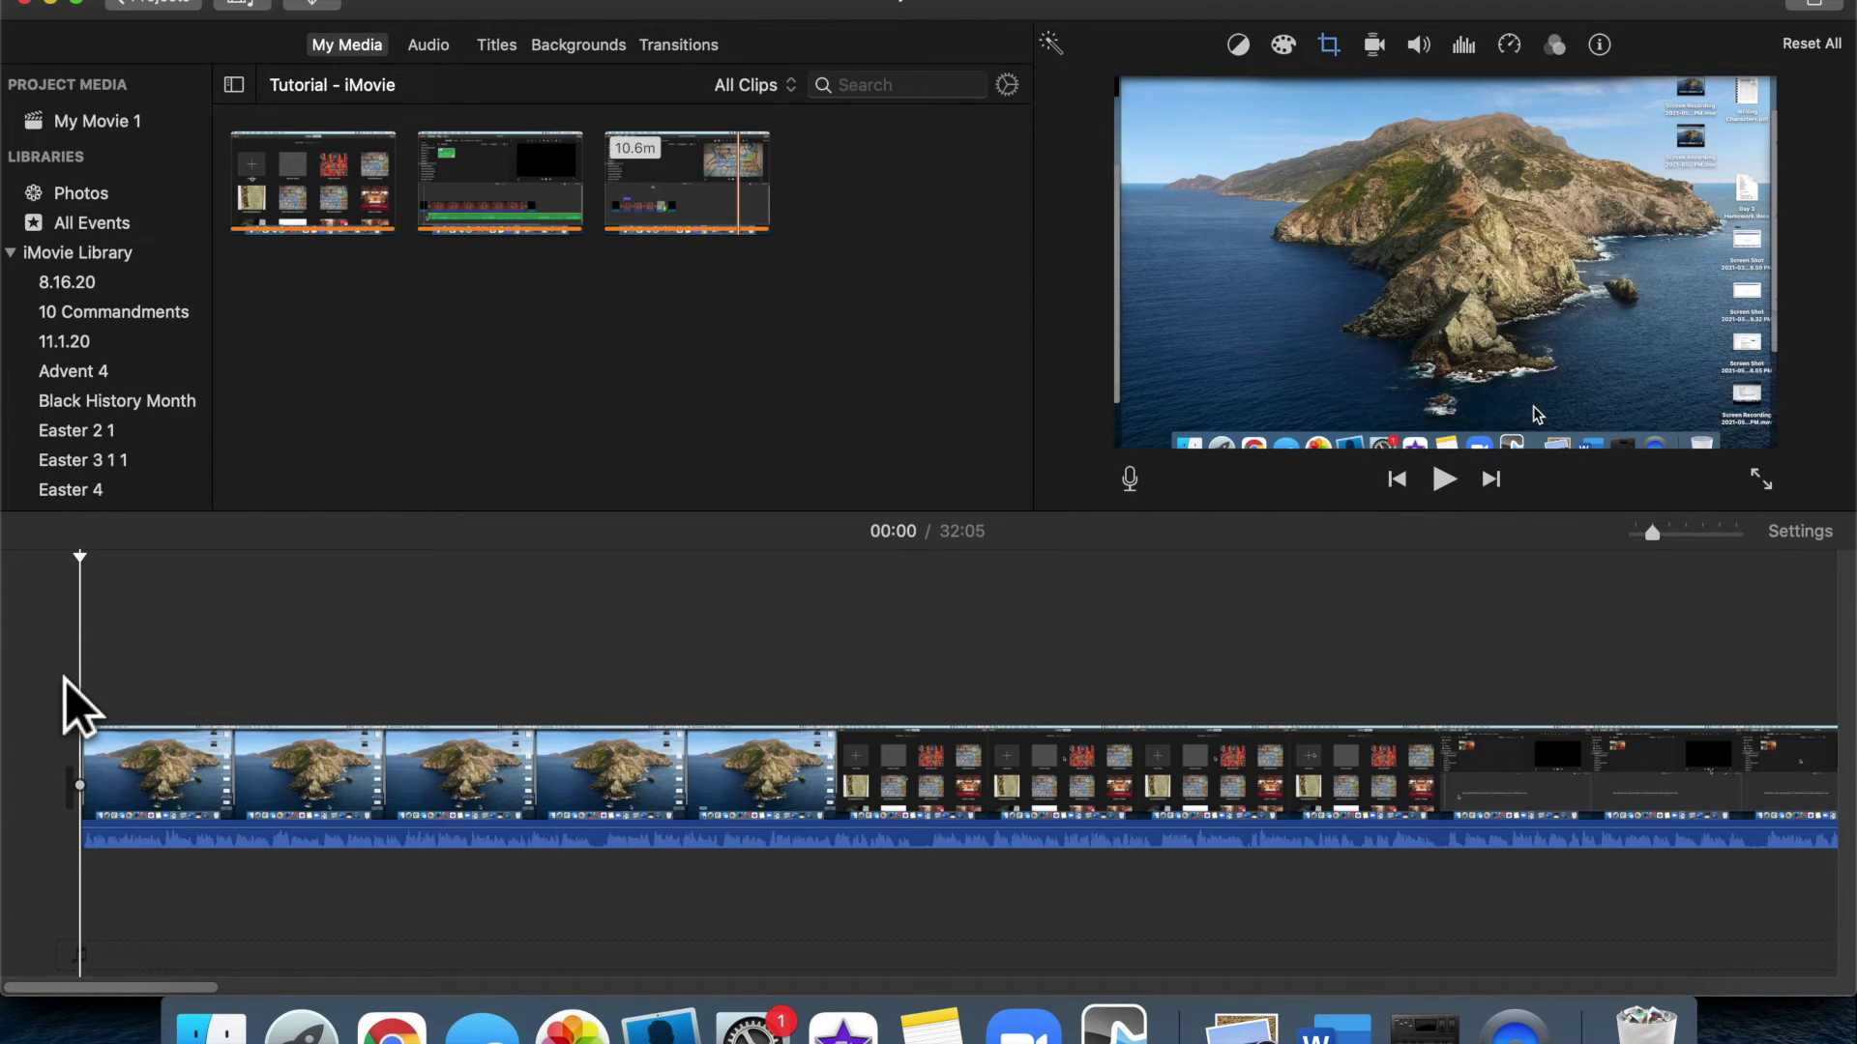
{"action": "key", "text": "space"}
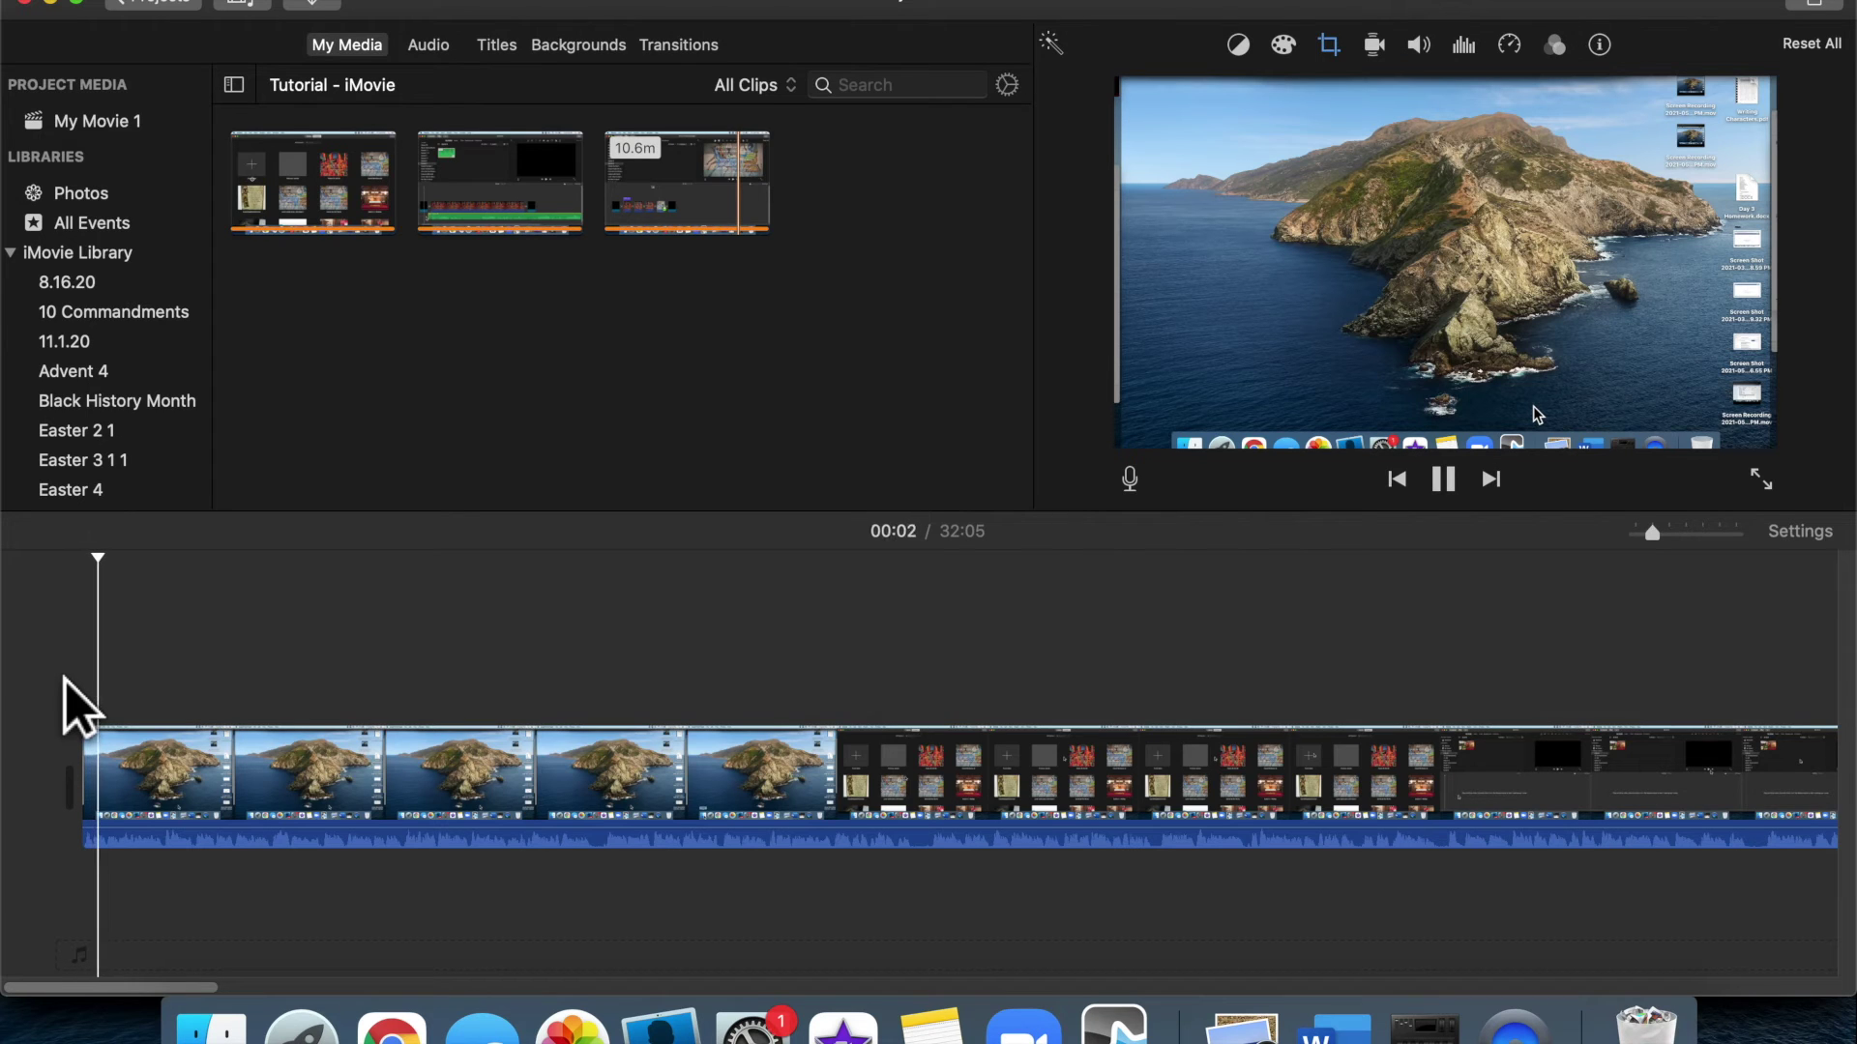
{"action": "key", "text": "space"}
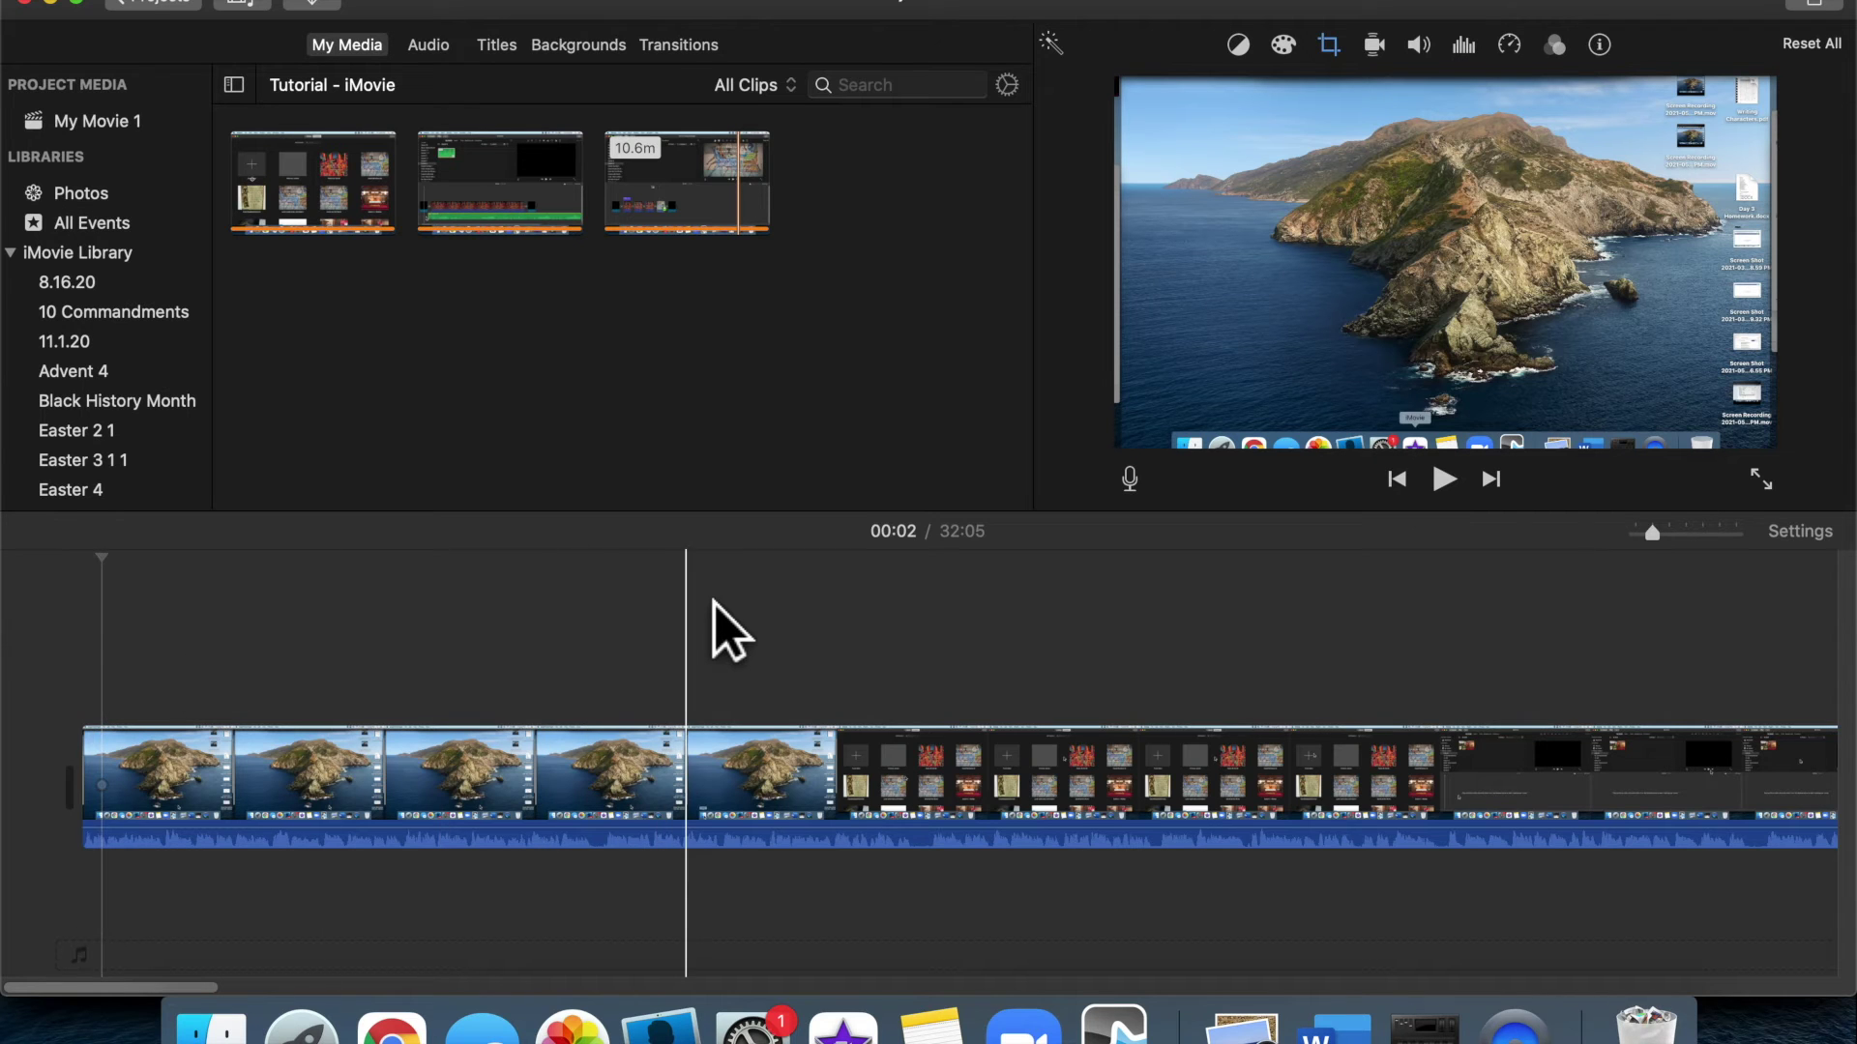
{"action": "scroll", "coordinate": [729, 629], "scroll_direction": "right", "scroll_amount": 8}
{"action": "scroll", "coordinate": [1054, 607], "scroll_direction": "right", "scroll_amount": 5}
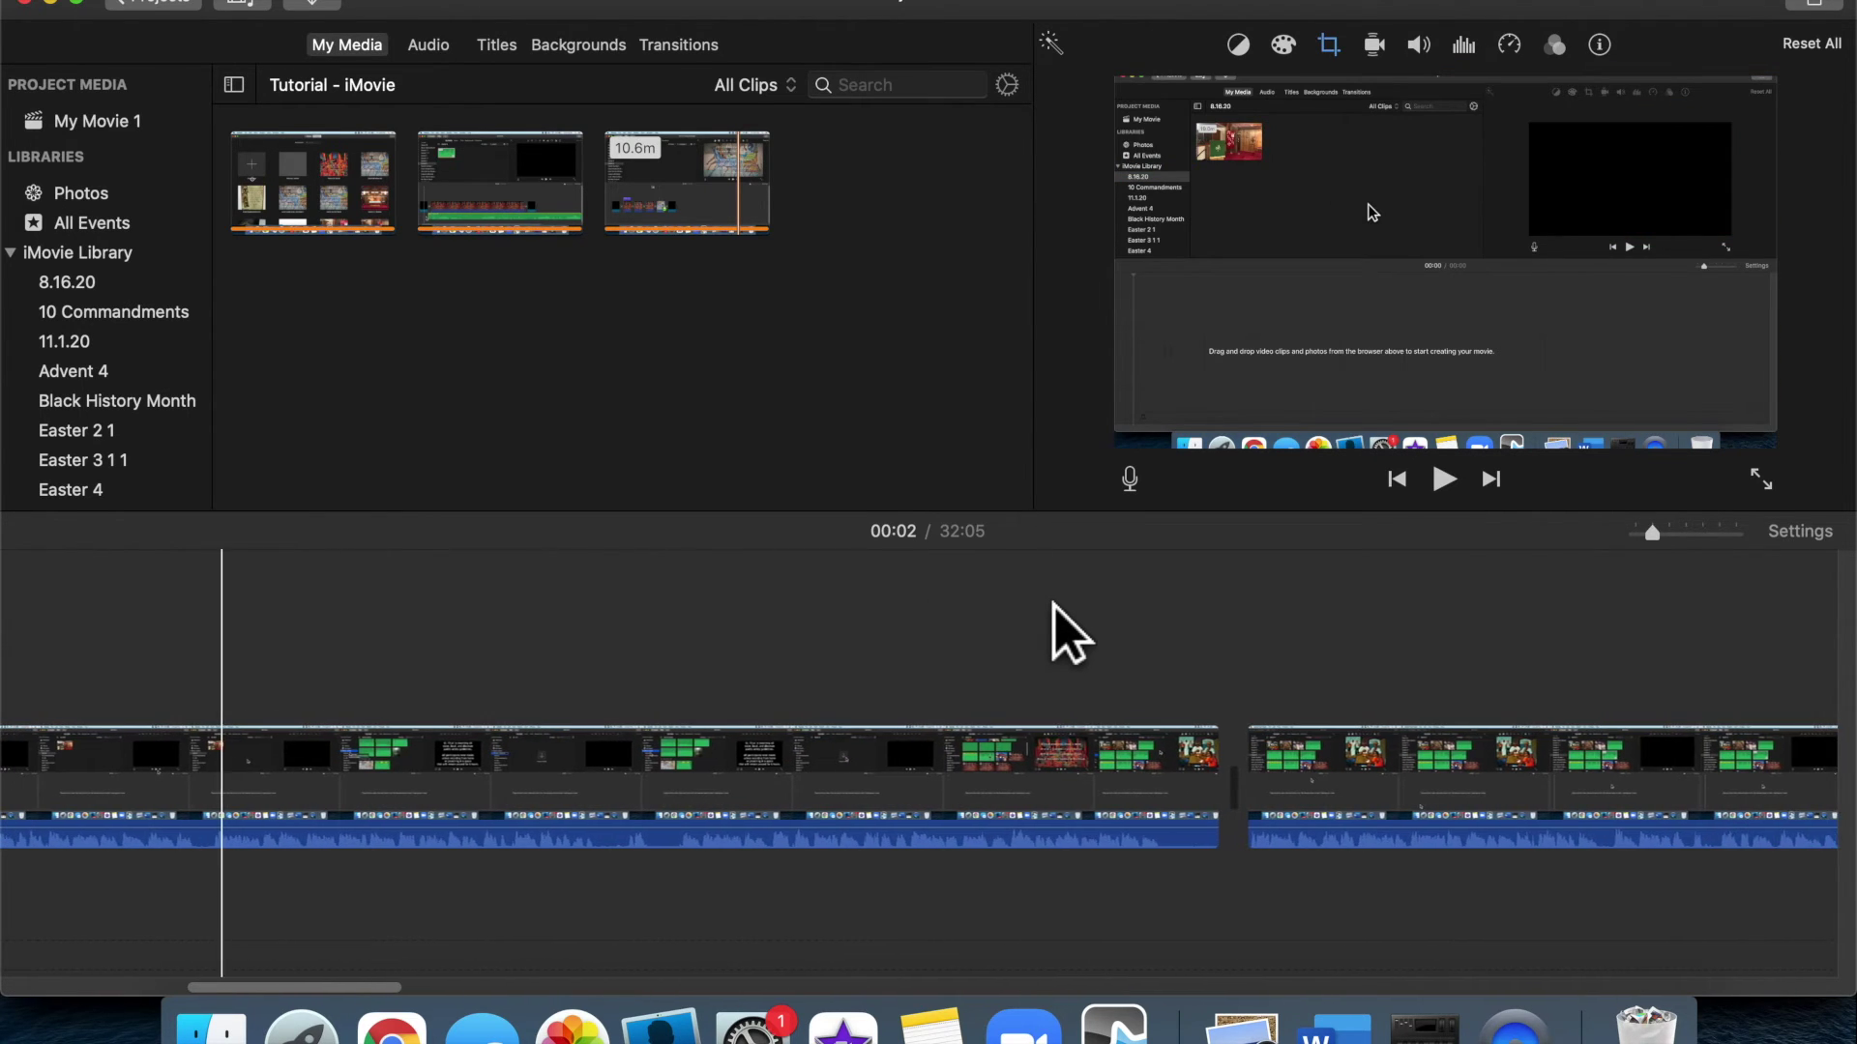
{"action": "left_click", "coordinate": [1168, 646]}
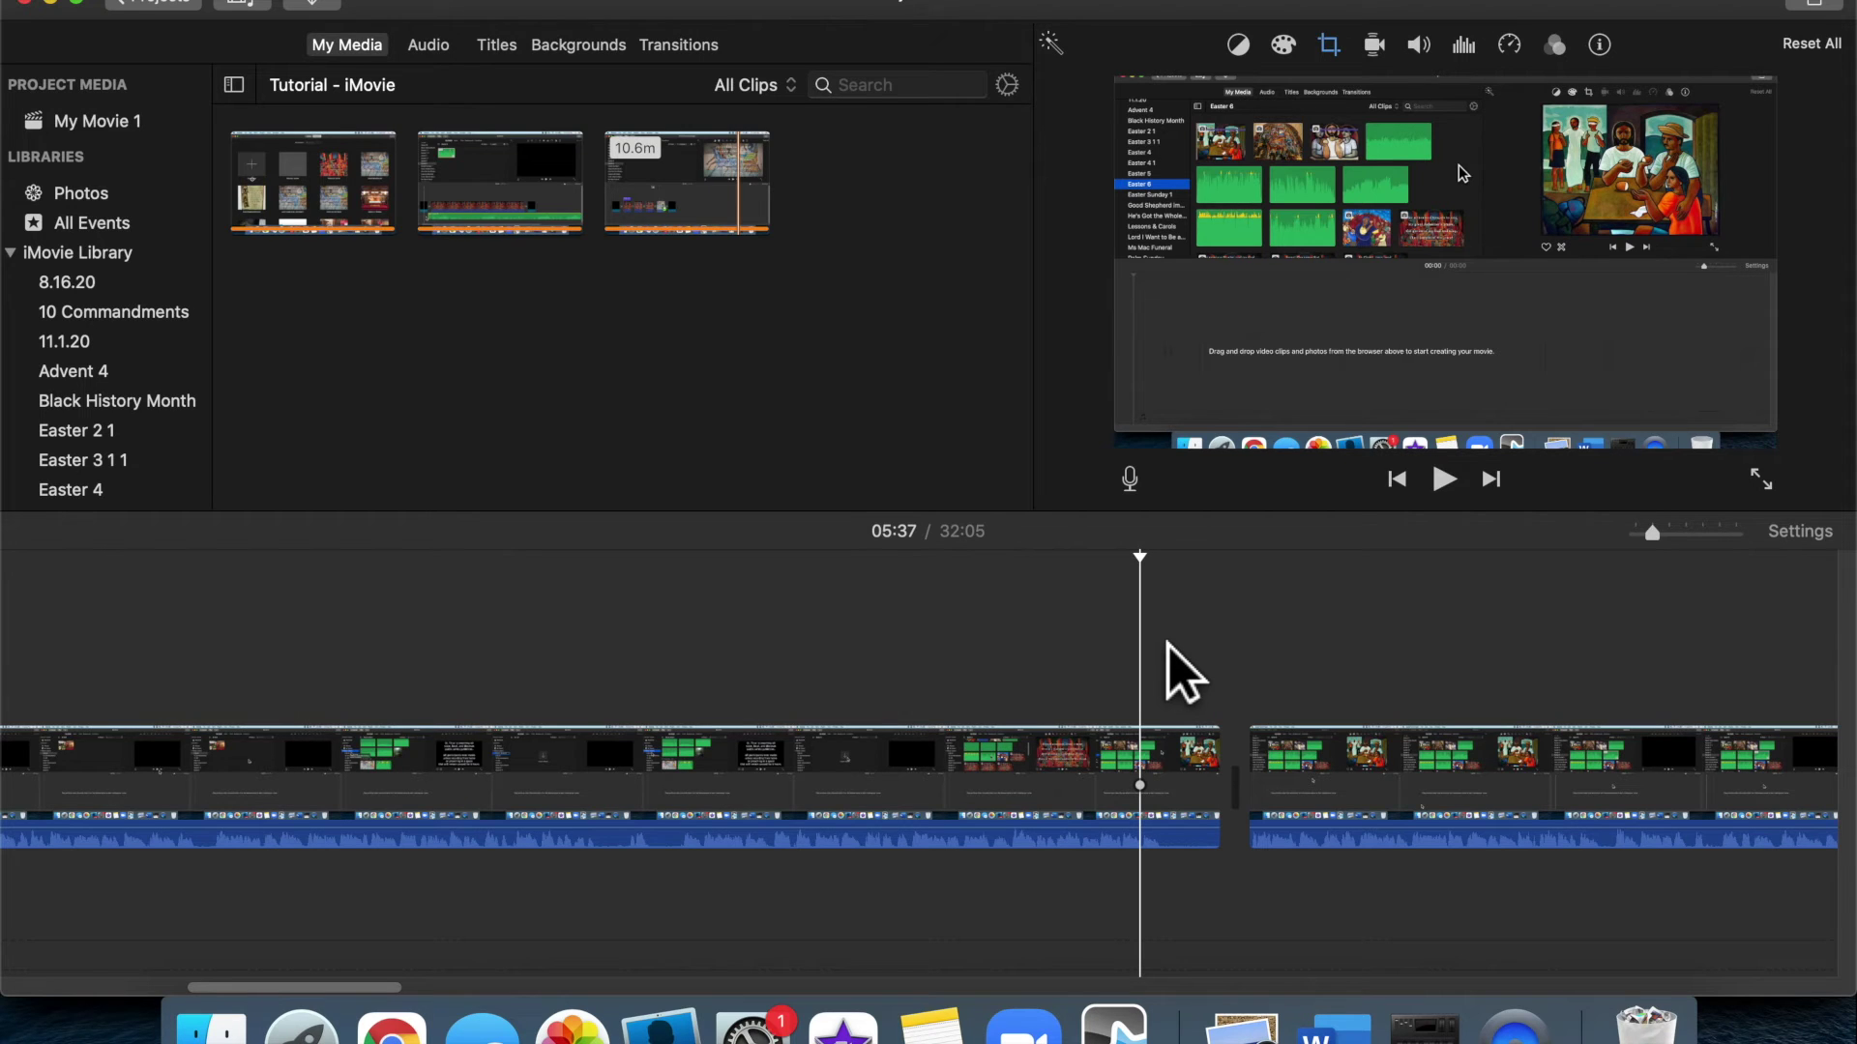
{"action": "key", "text": "space"}
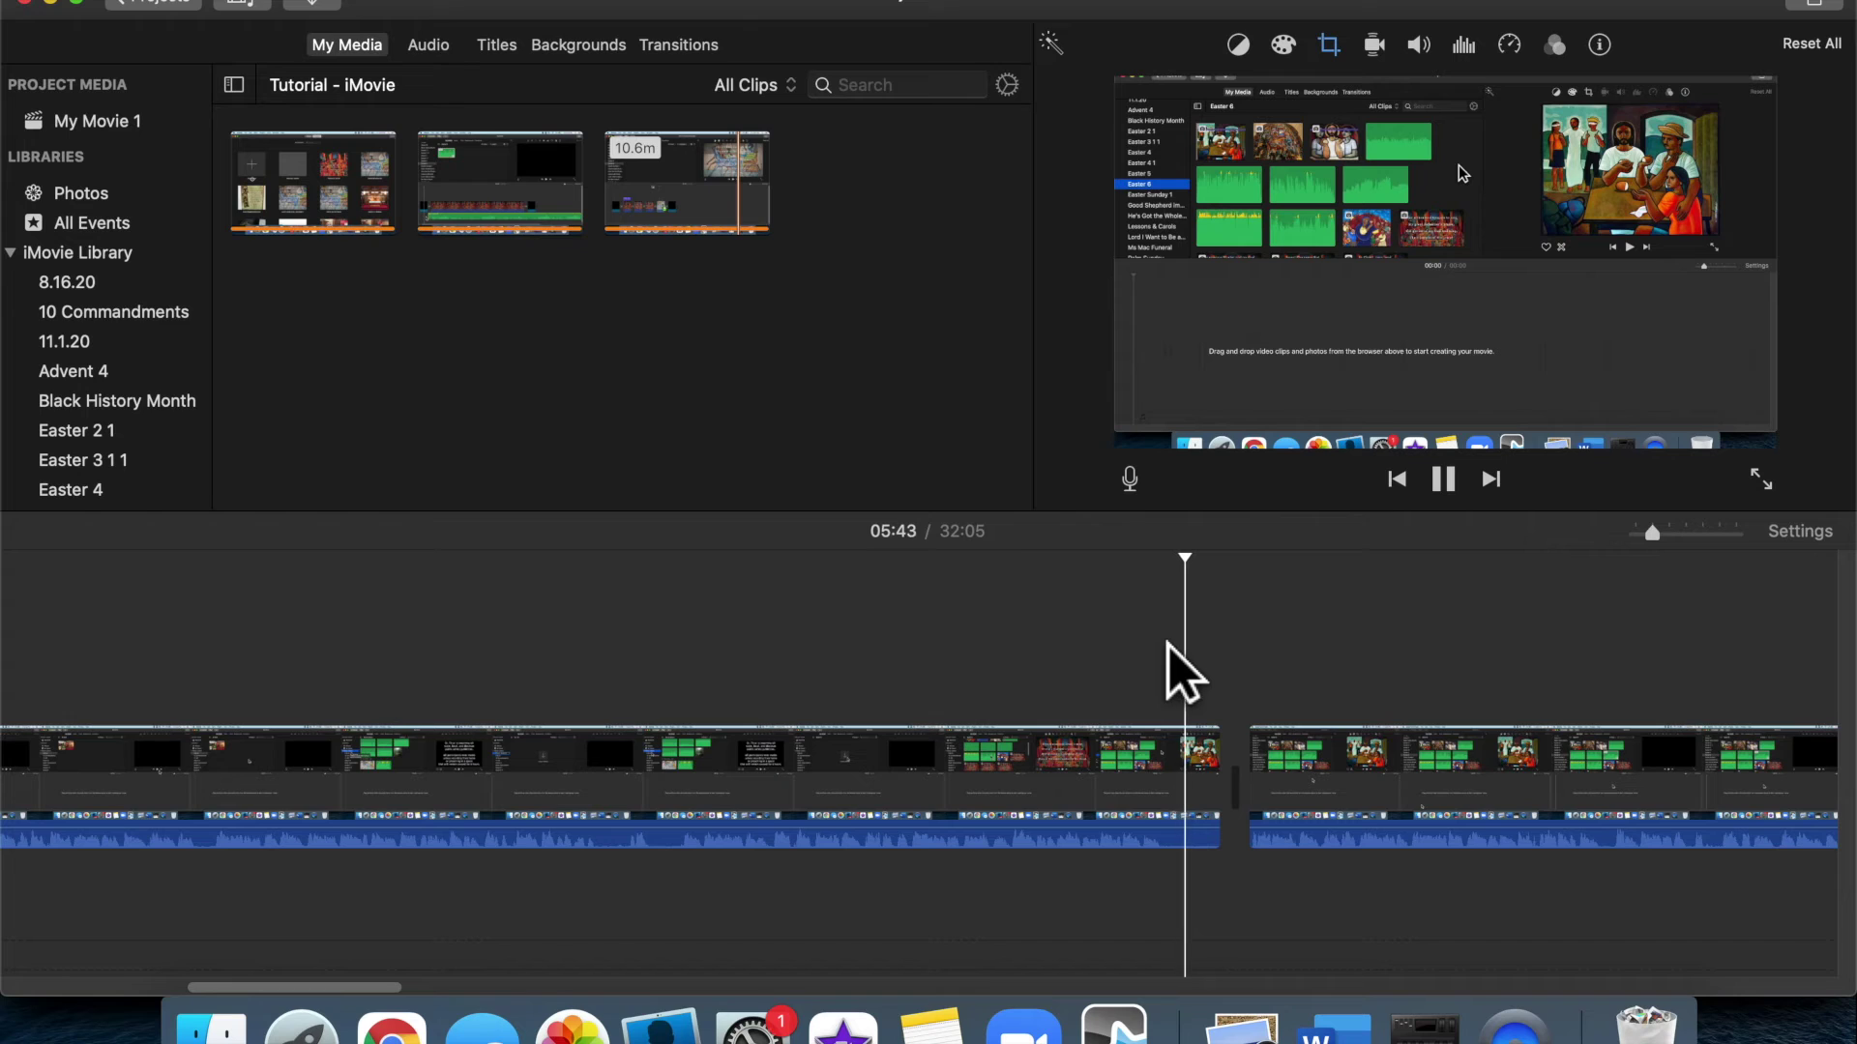
{"action": "key", "text": "space"}
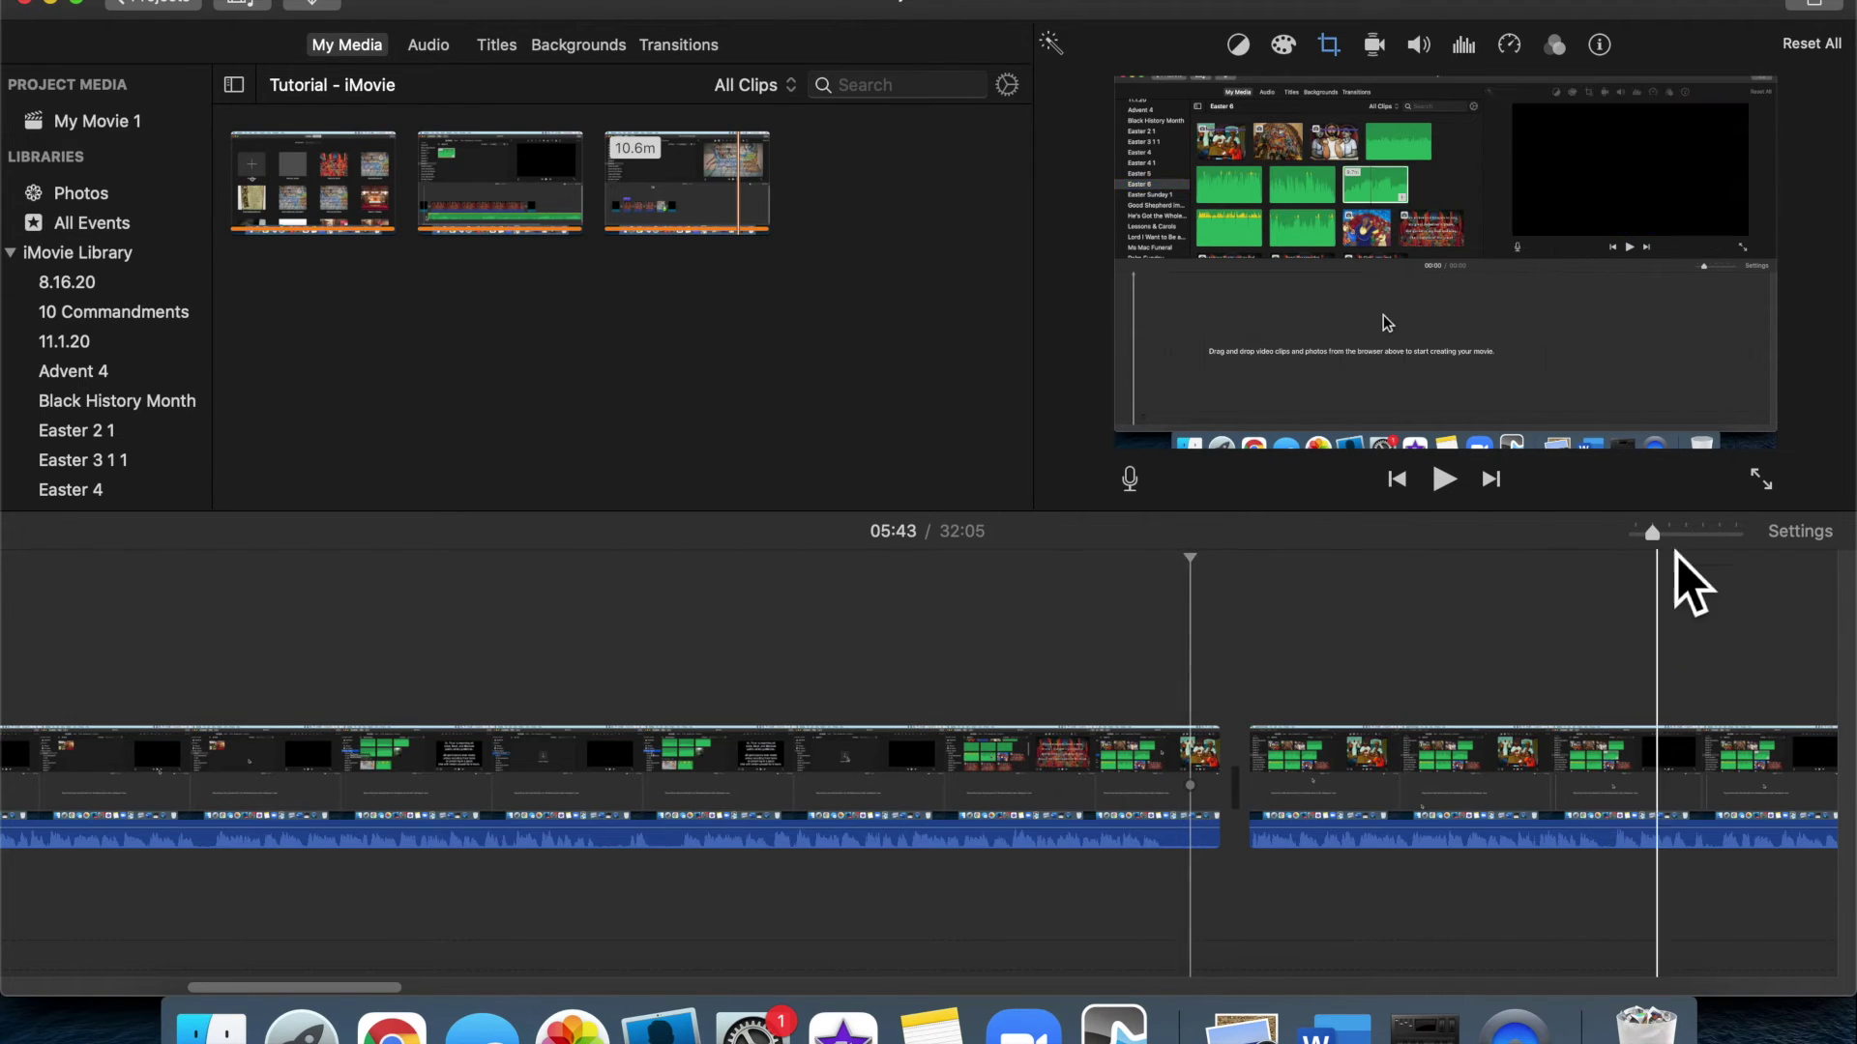
Trim the end of the clip before the gap, shortening the movie to 31:58
{"action": "left_click", "coordinate": [1687, 533]}
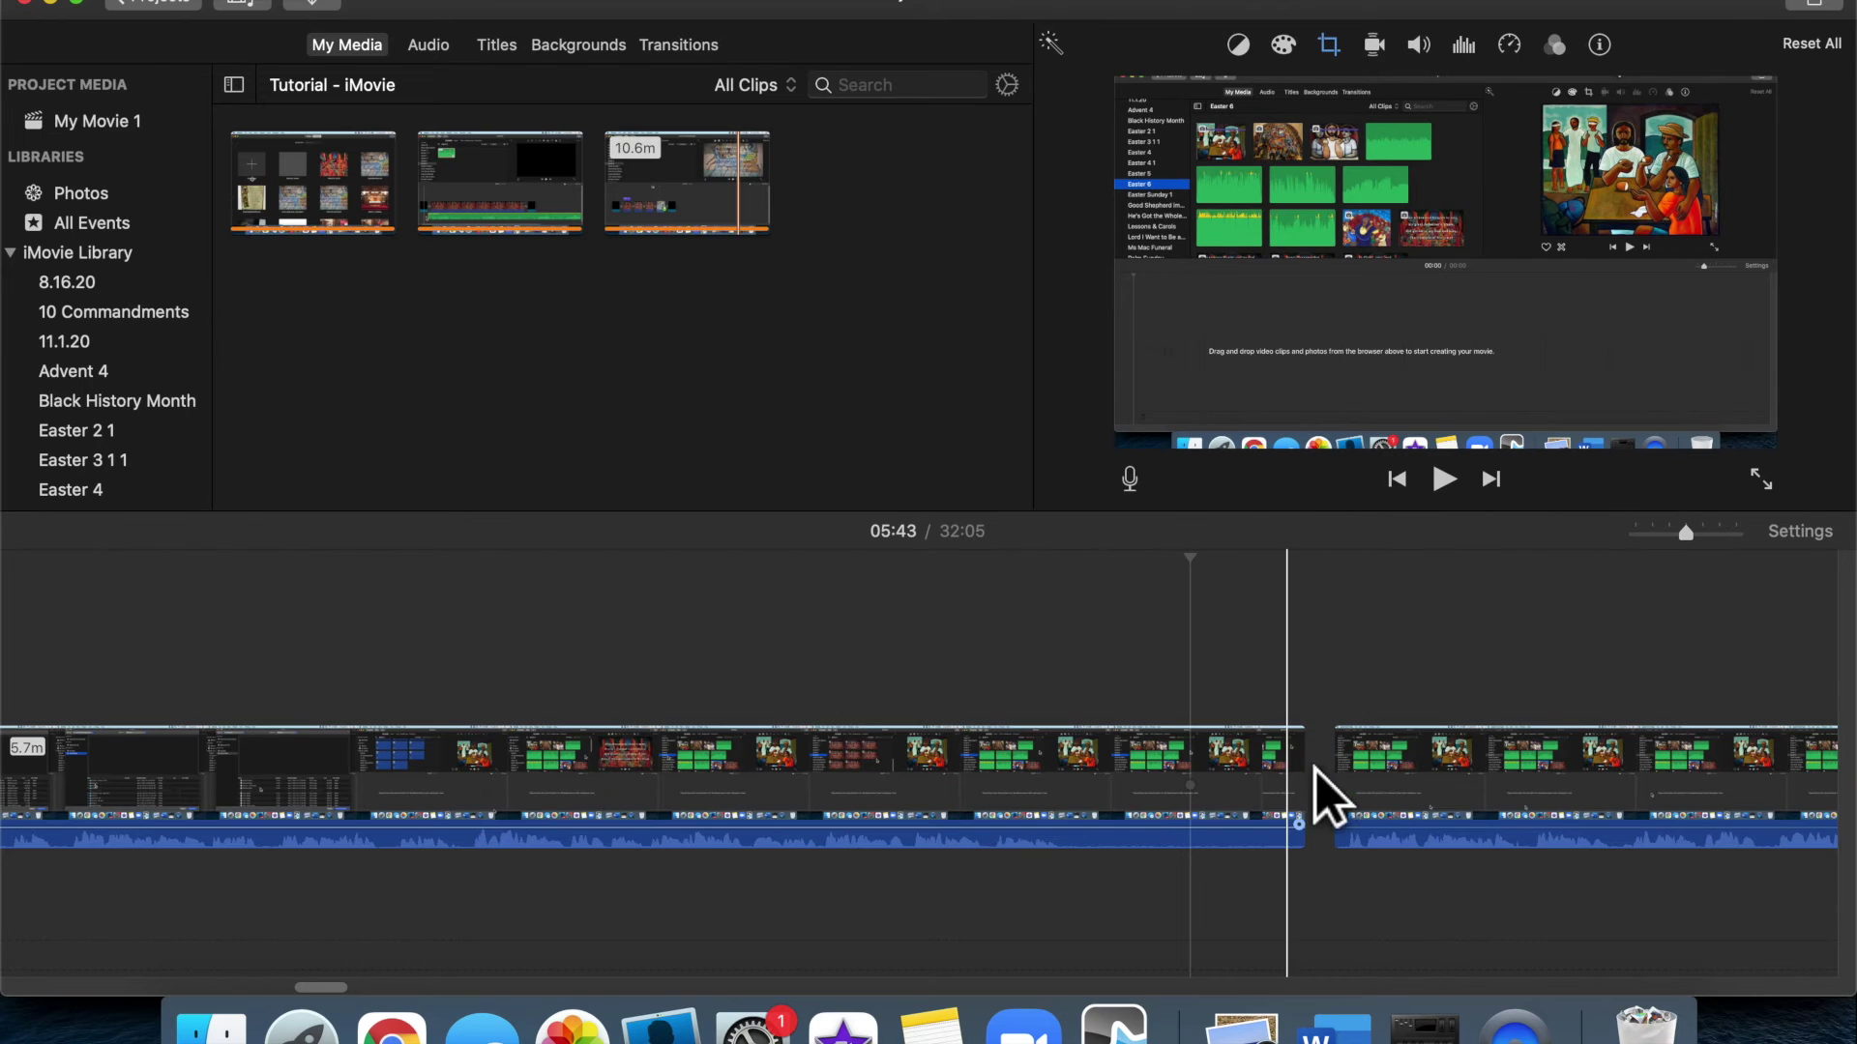
{"action": "left_click_drag", "start_coordinate": [1306, 808], "coordinate": [1127, 803]}
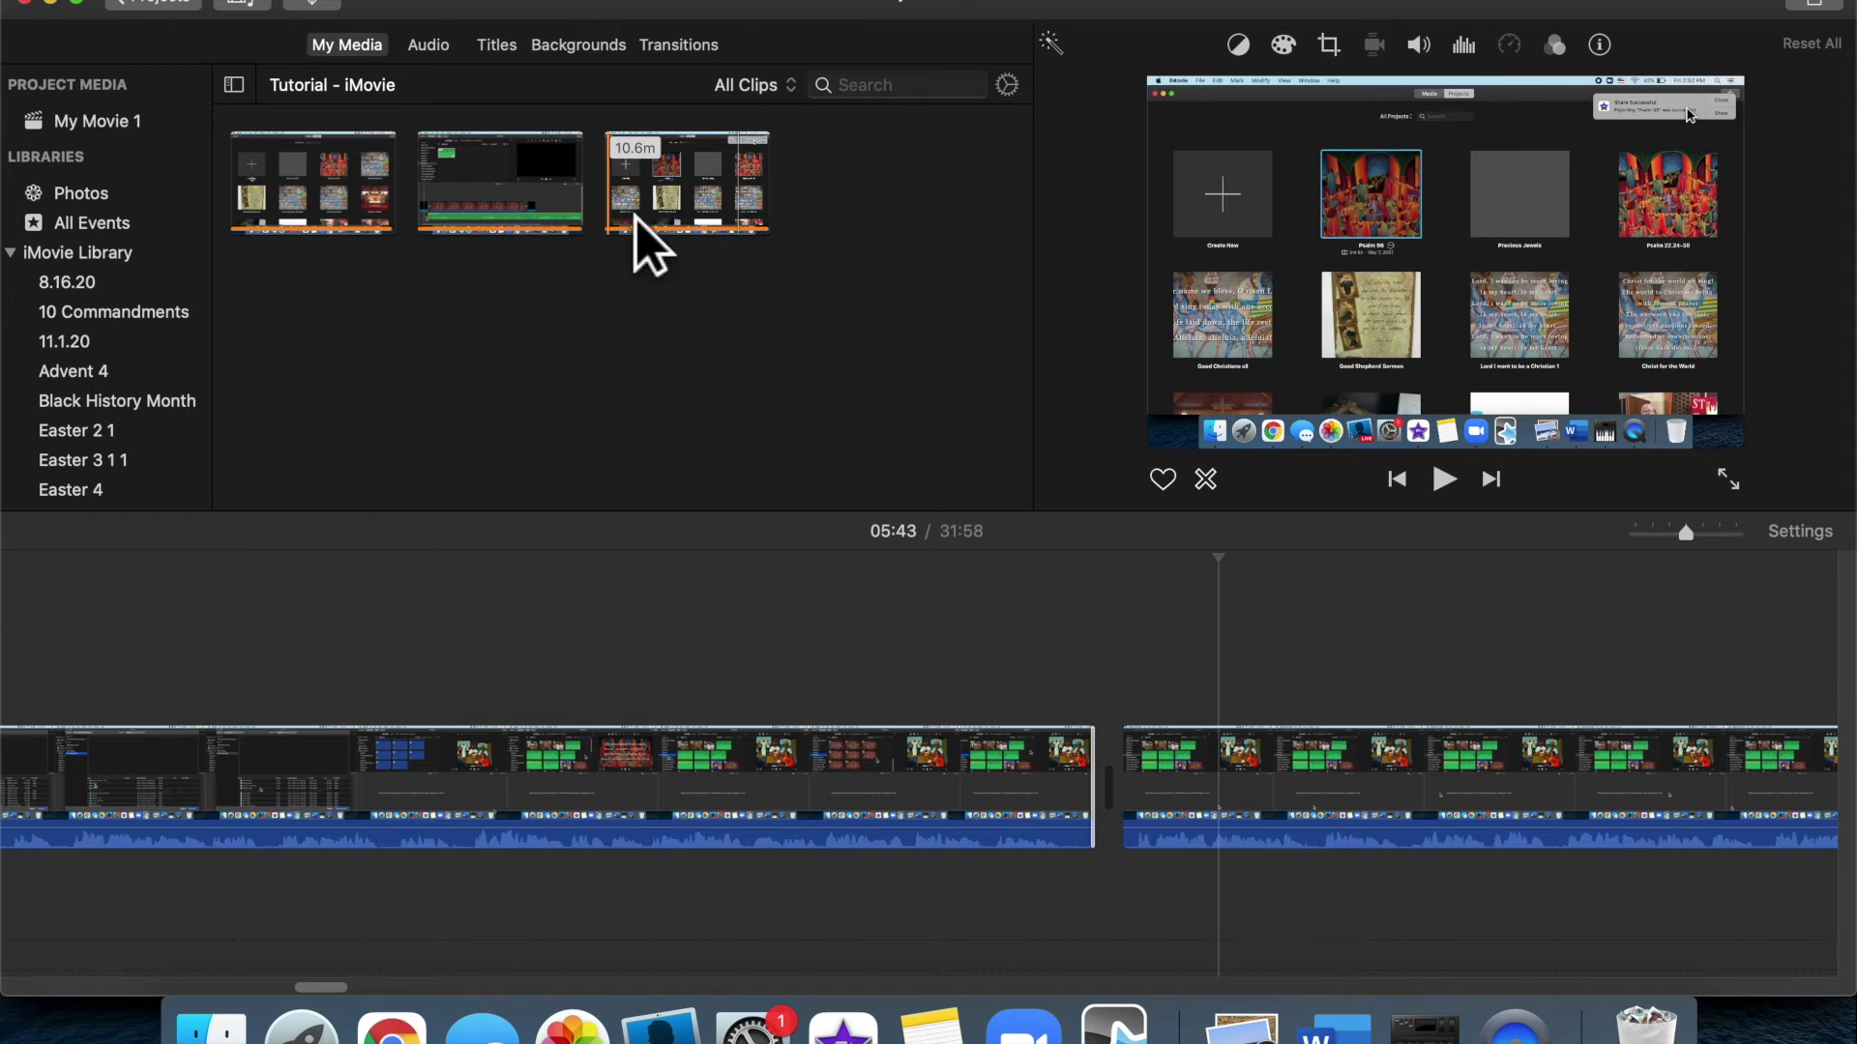
{"action": "left_click", "coordinate": [708, 50]}
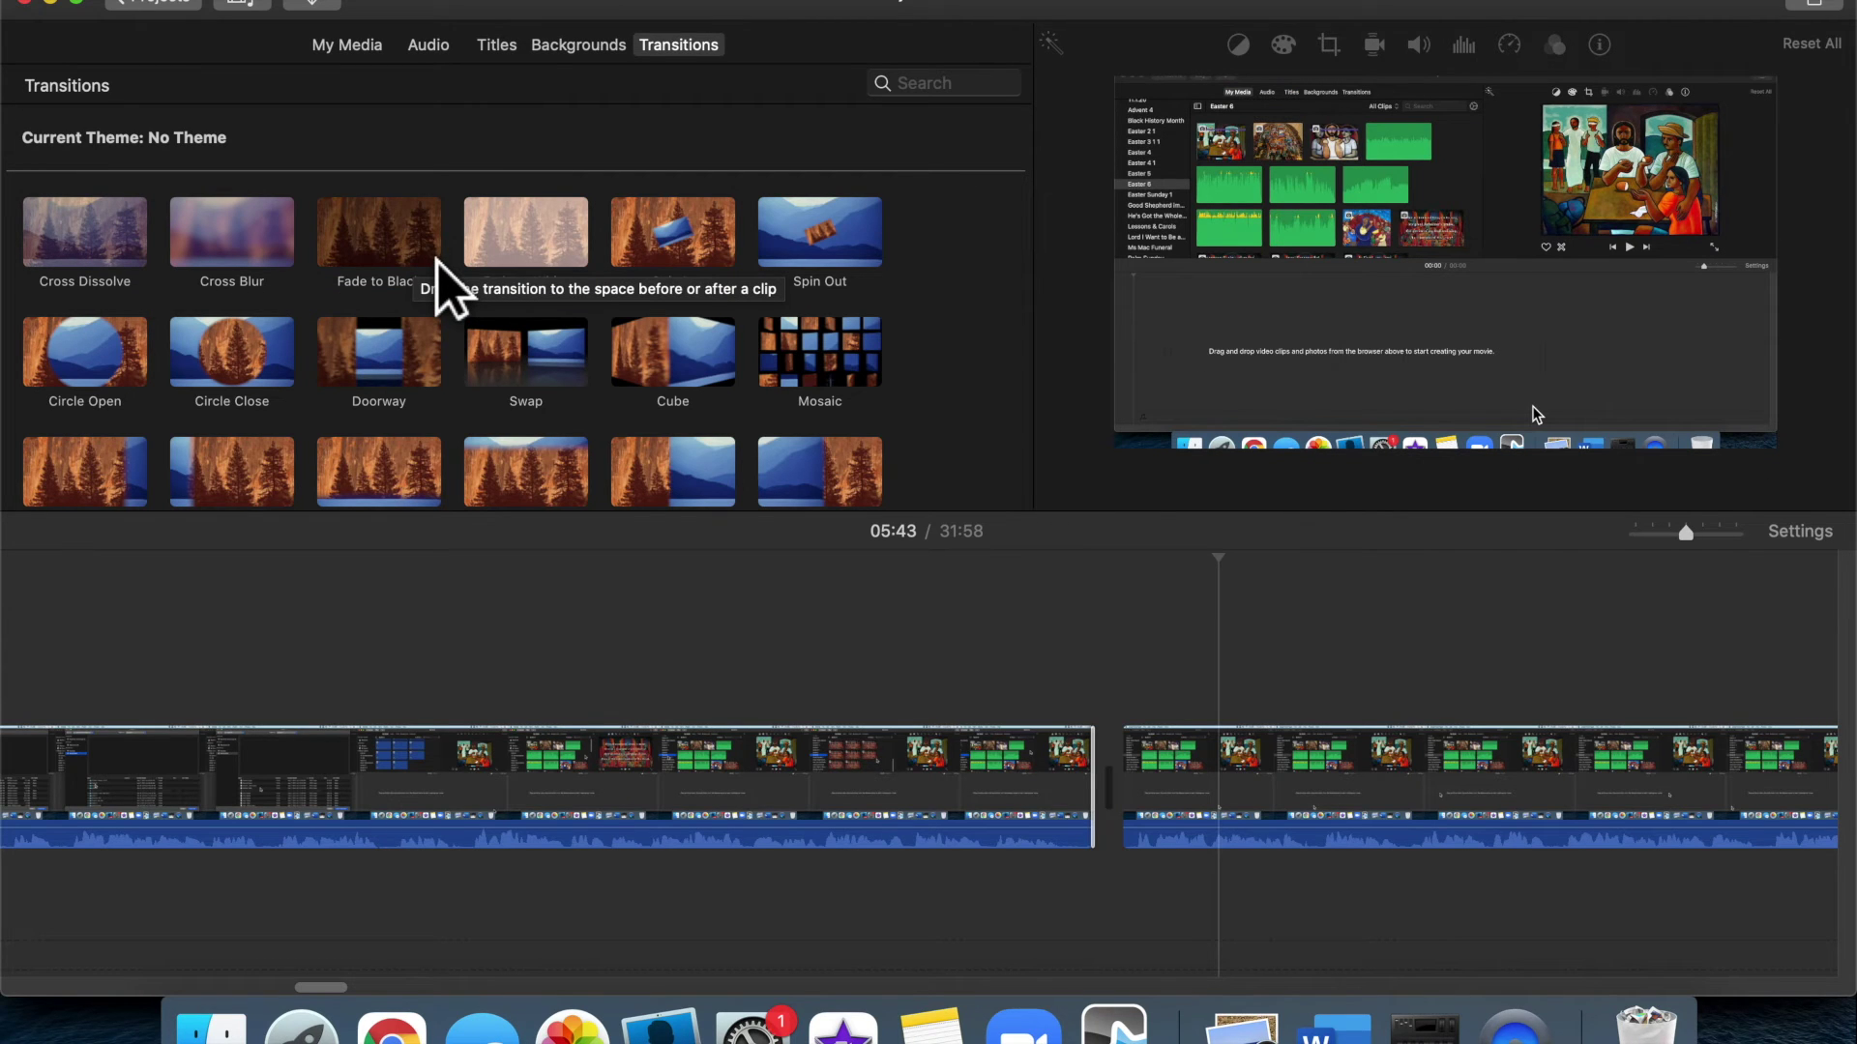
{"action": "left_click_drag", "start_coordinate": [116, 280], "coordinate": [1097, 756]}
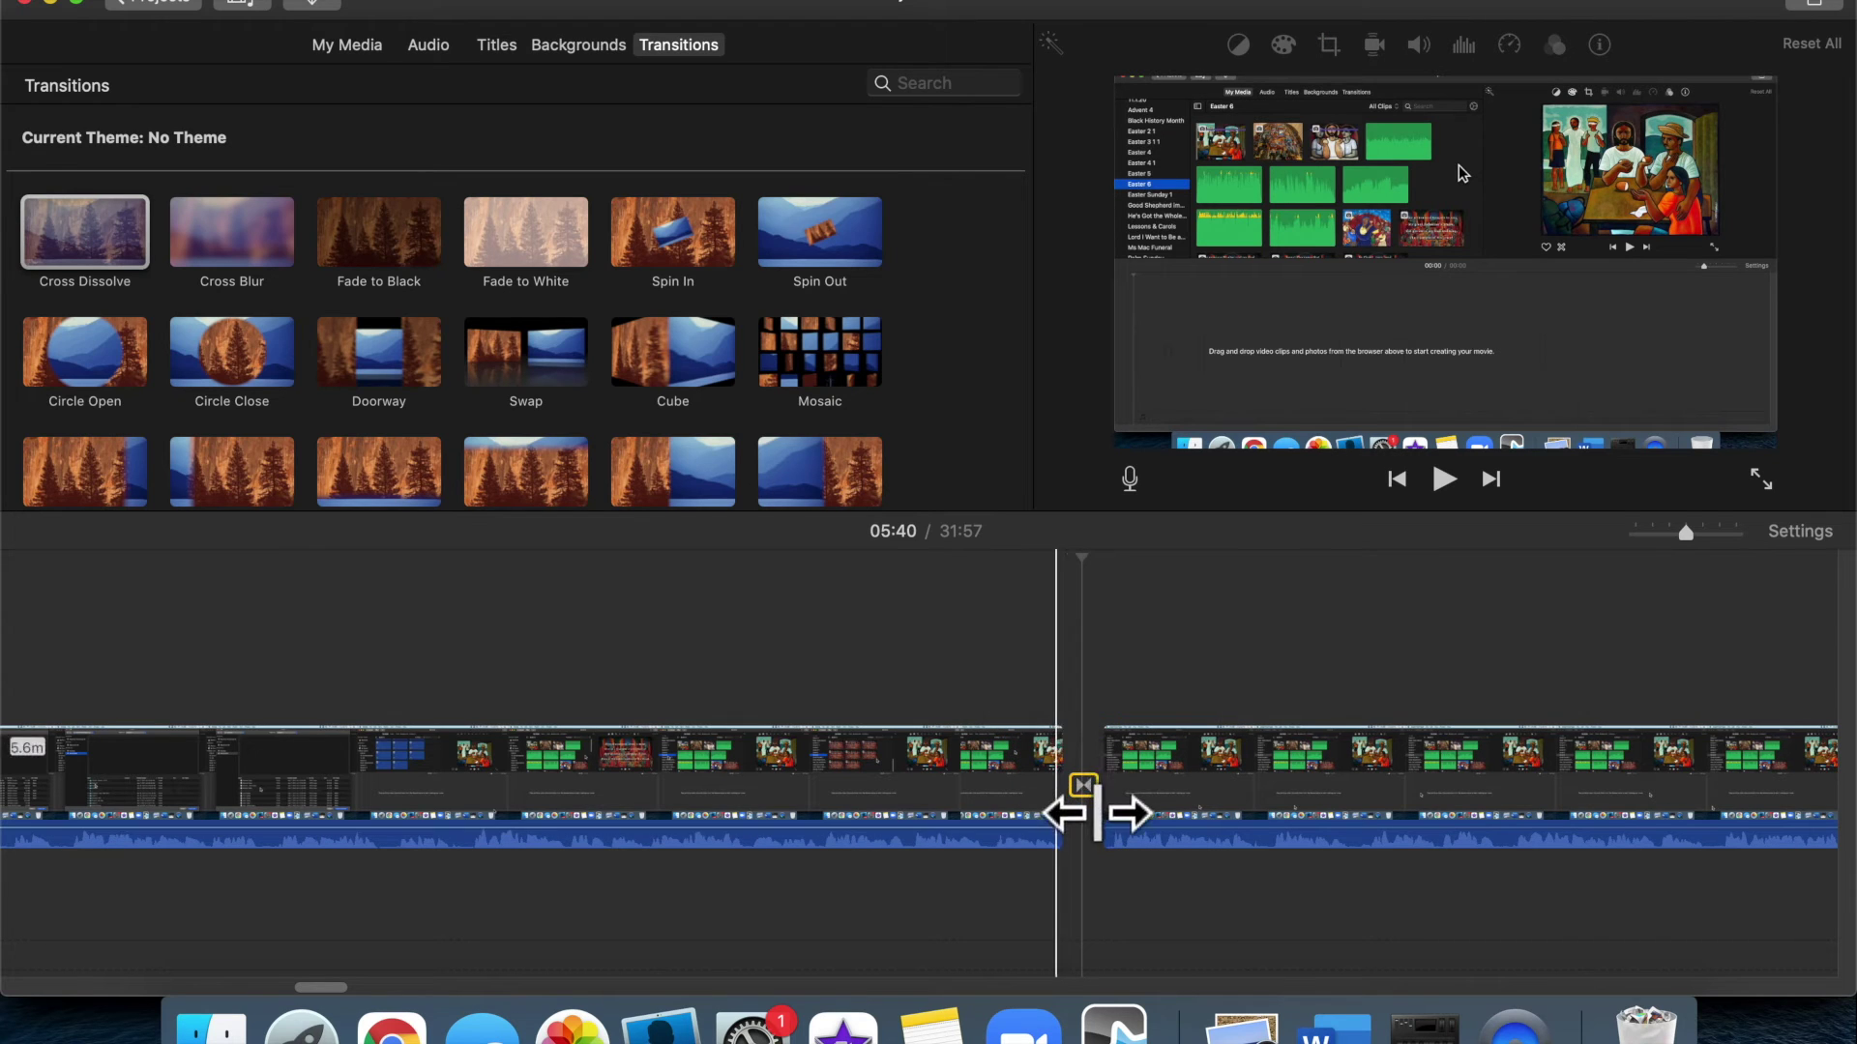
{"action": "key", "text": "space"}
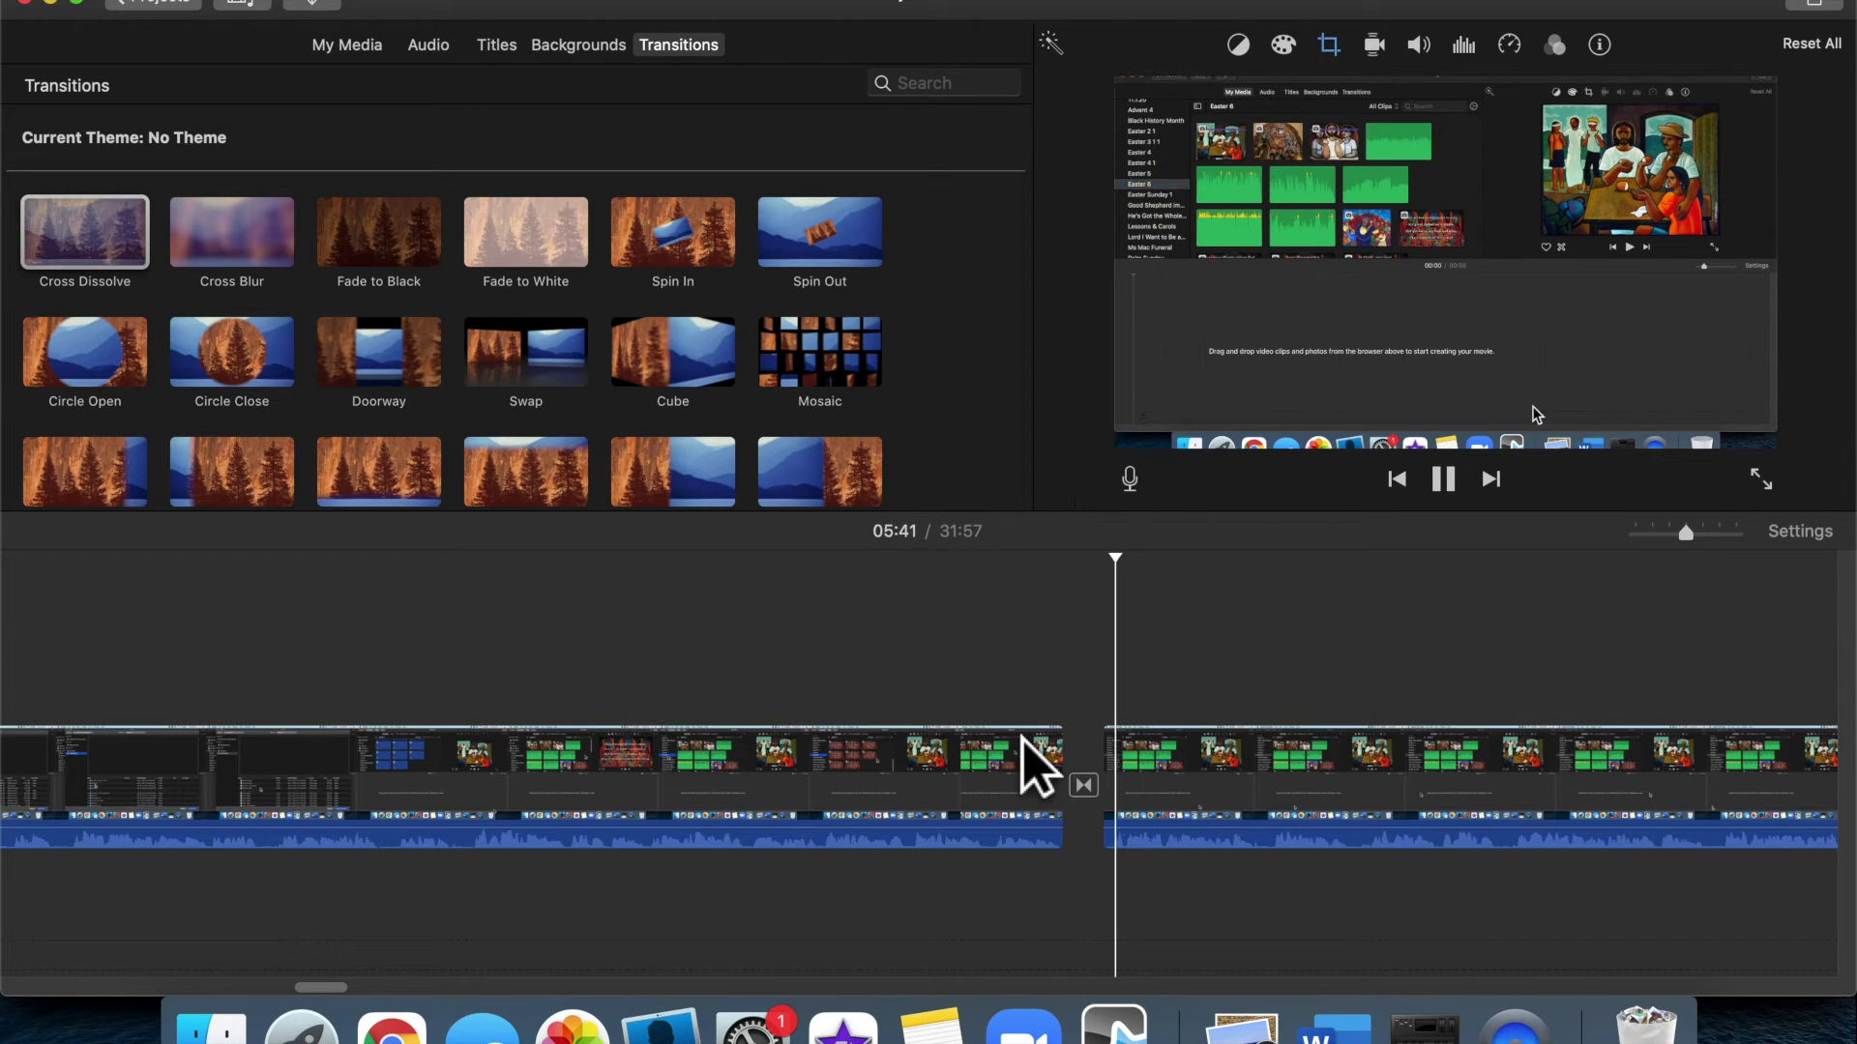
{"action": "key", "text": "space"}
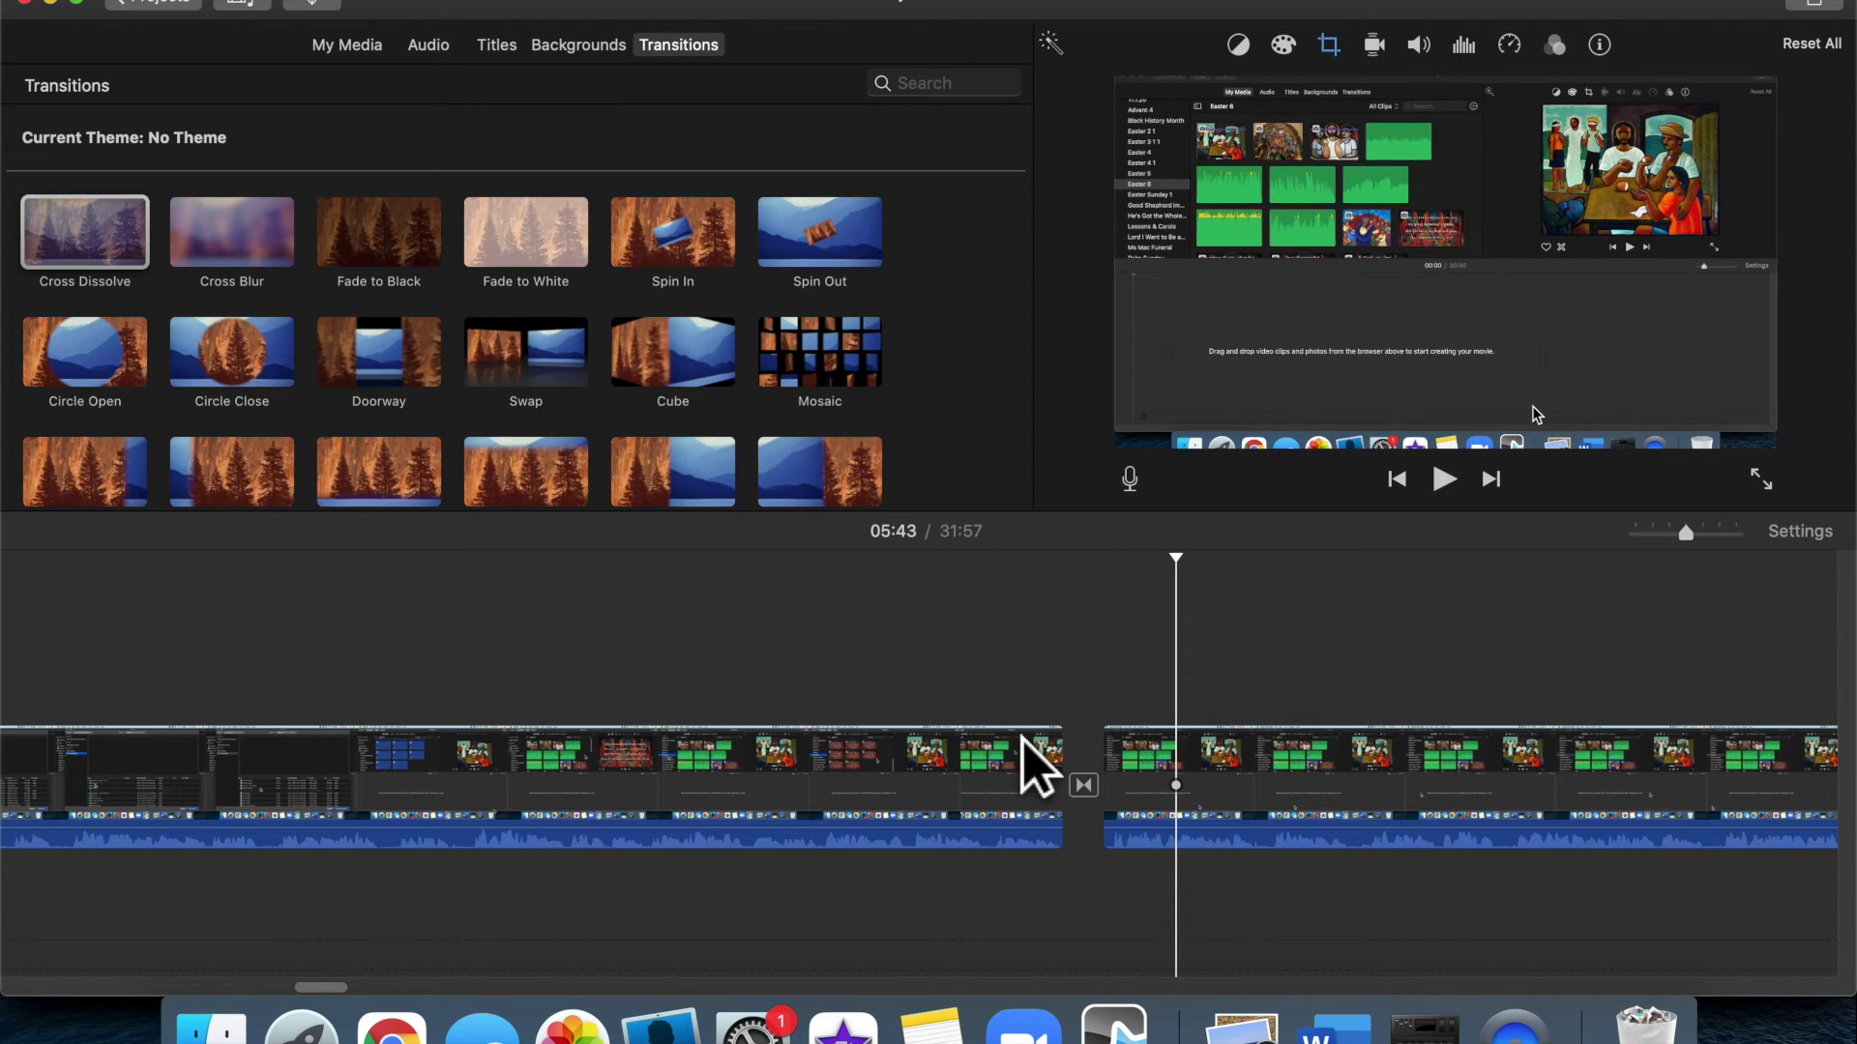
{"action": "left_click", "coordinate": [1034, 713]}
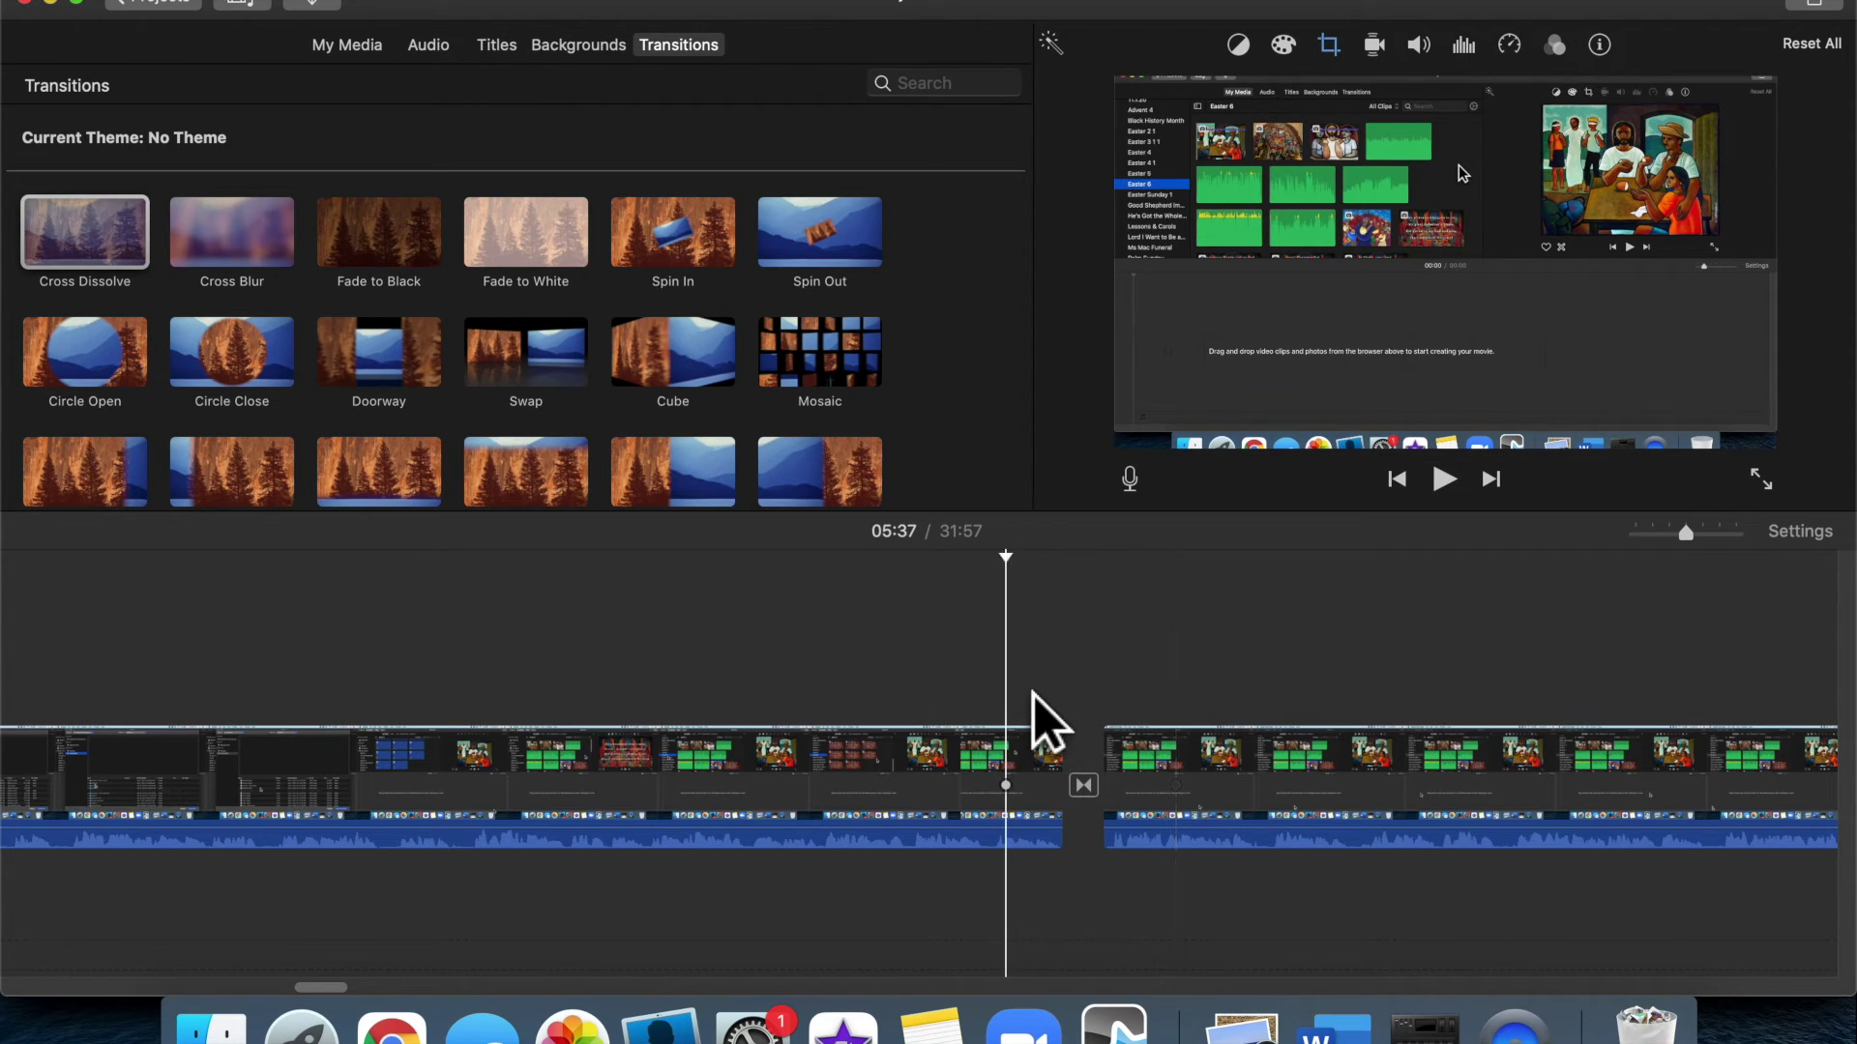
{"action": "left_click", "coordinate": [1192, 638]}
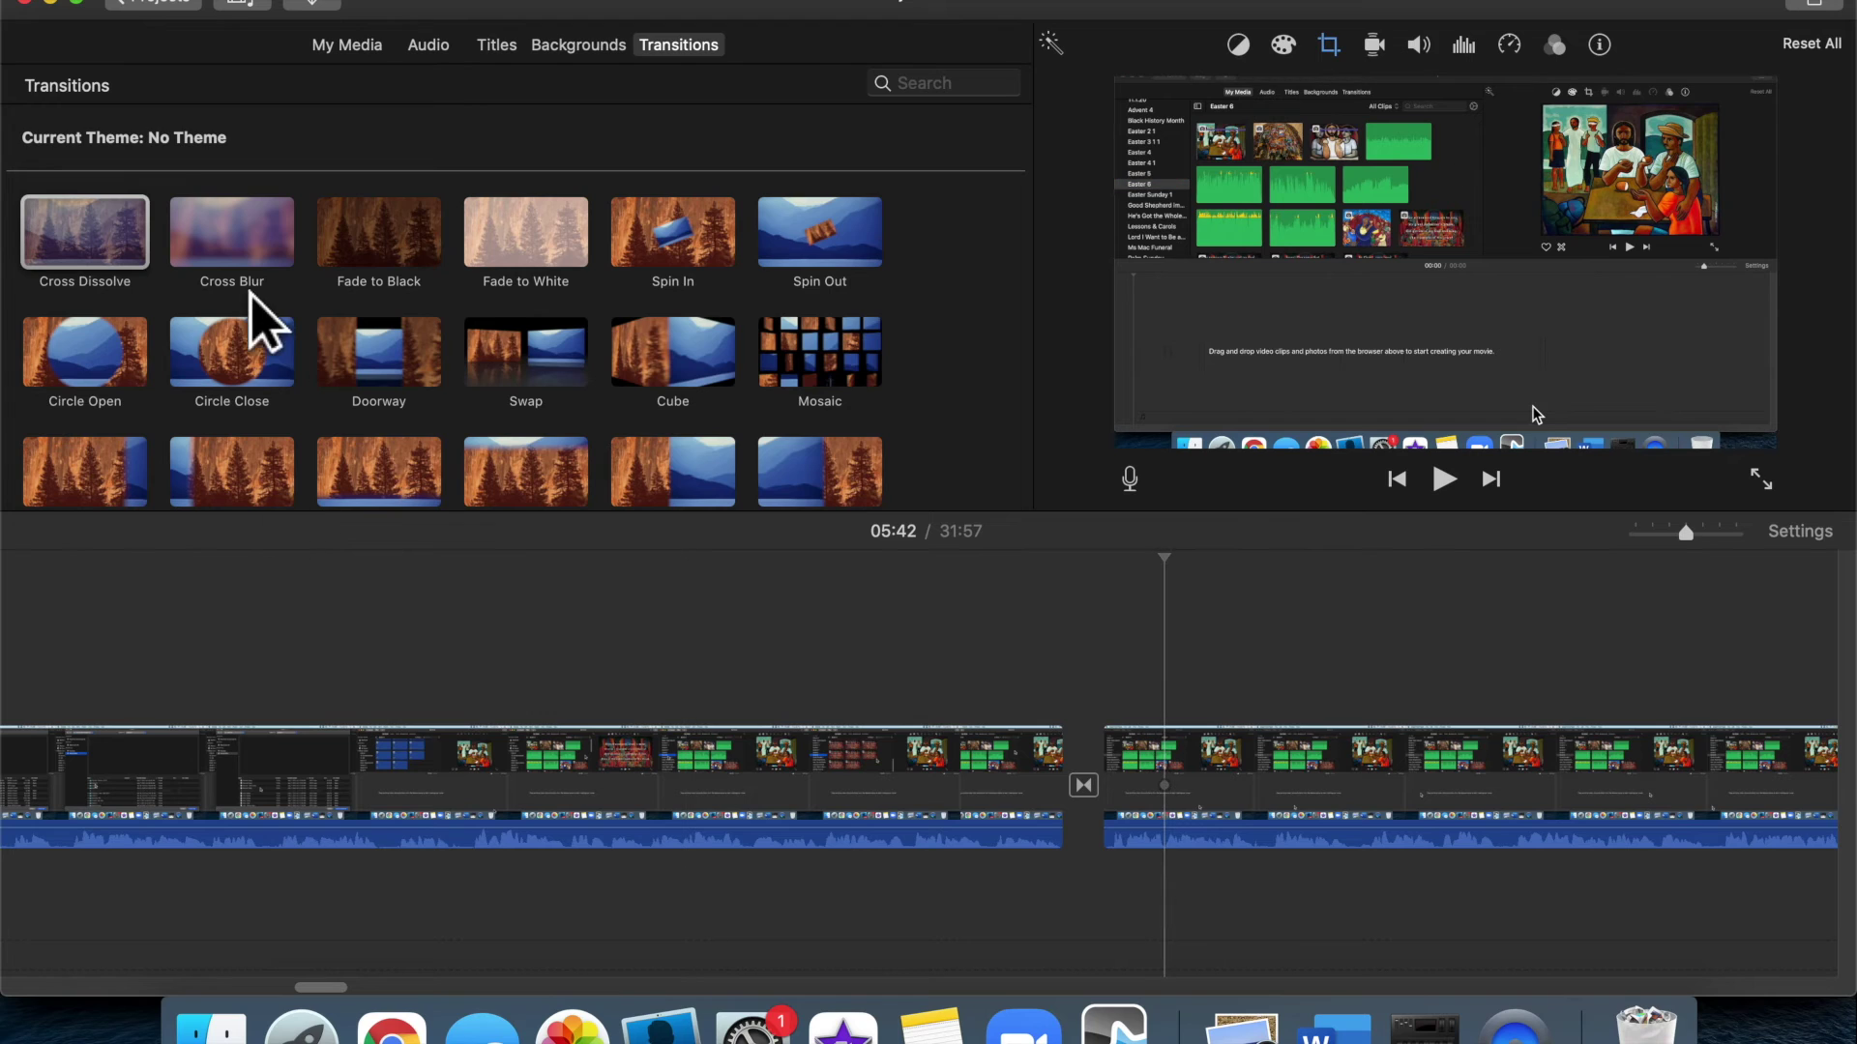
Drop a Cross Blur transition into the gap between the clips and play it back
{"action": "left_click", "coordinate": [249, 240]}
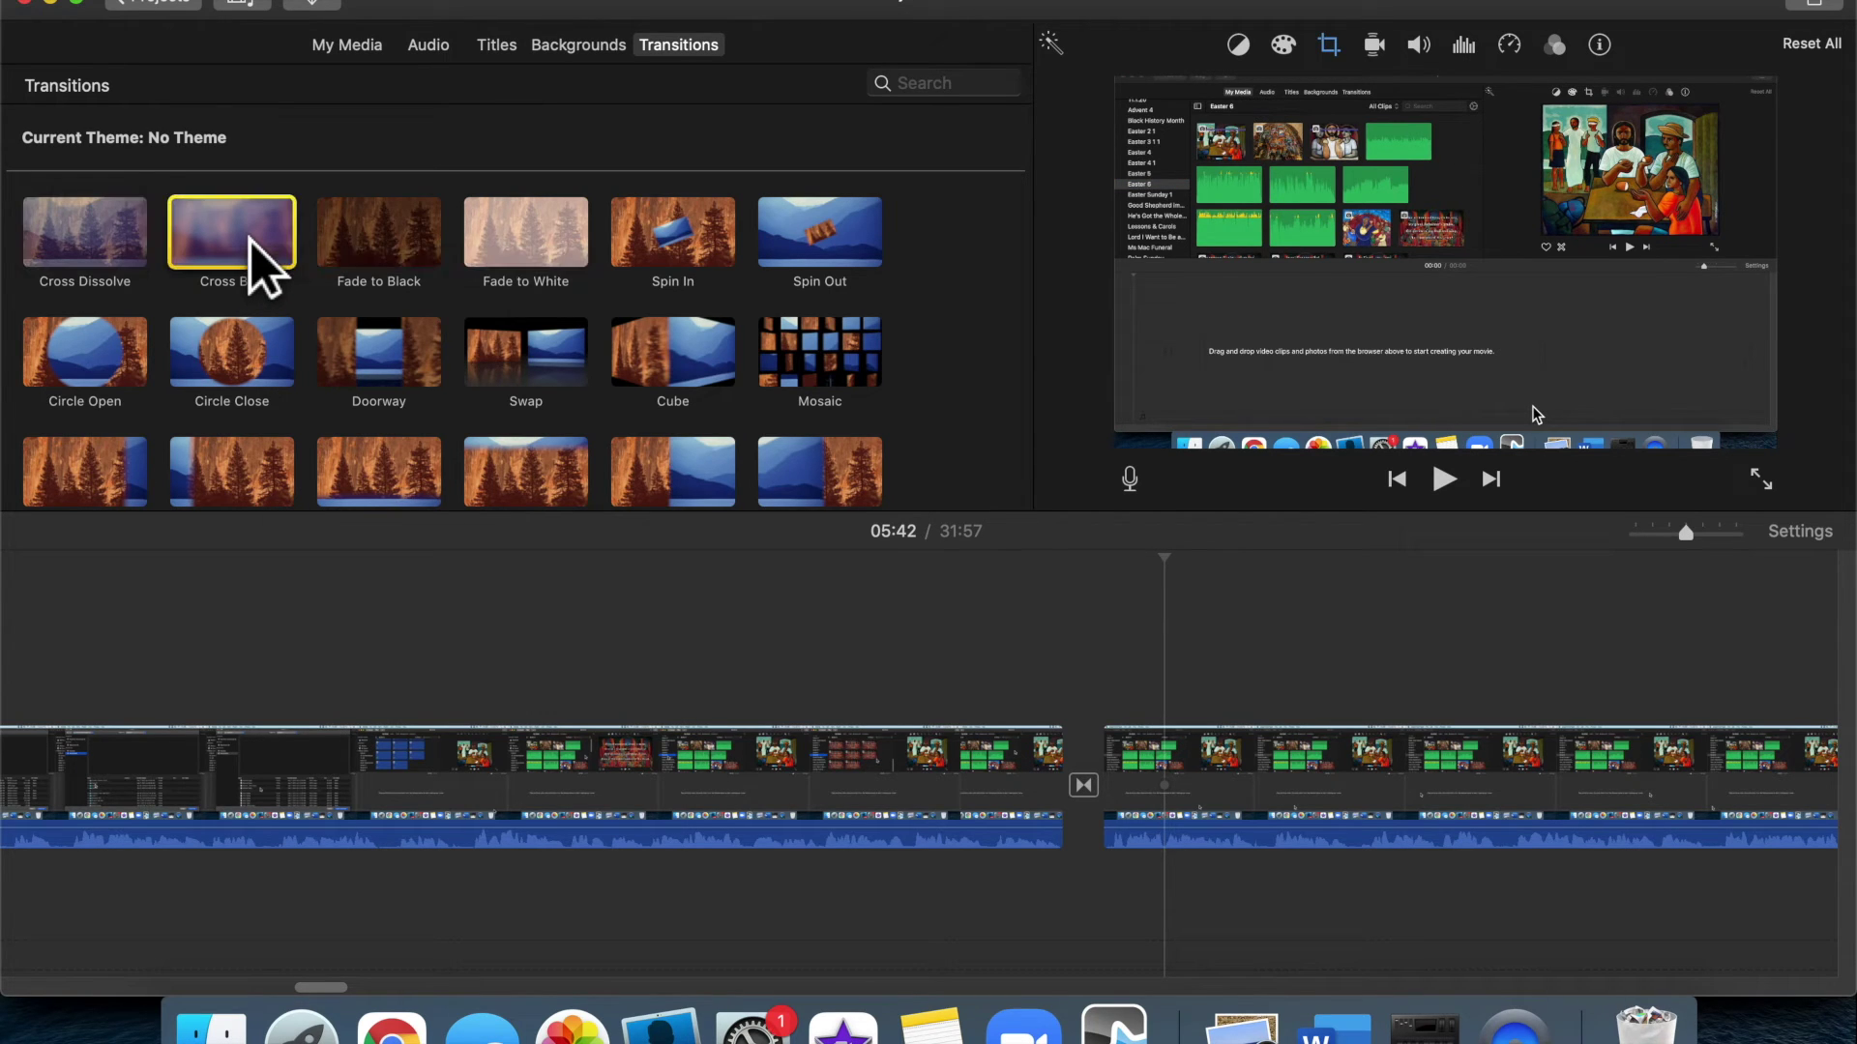
{"action": "left_click_drag", "start_coordinate": [249, 242], "coordinate": [1100, 795]}
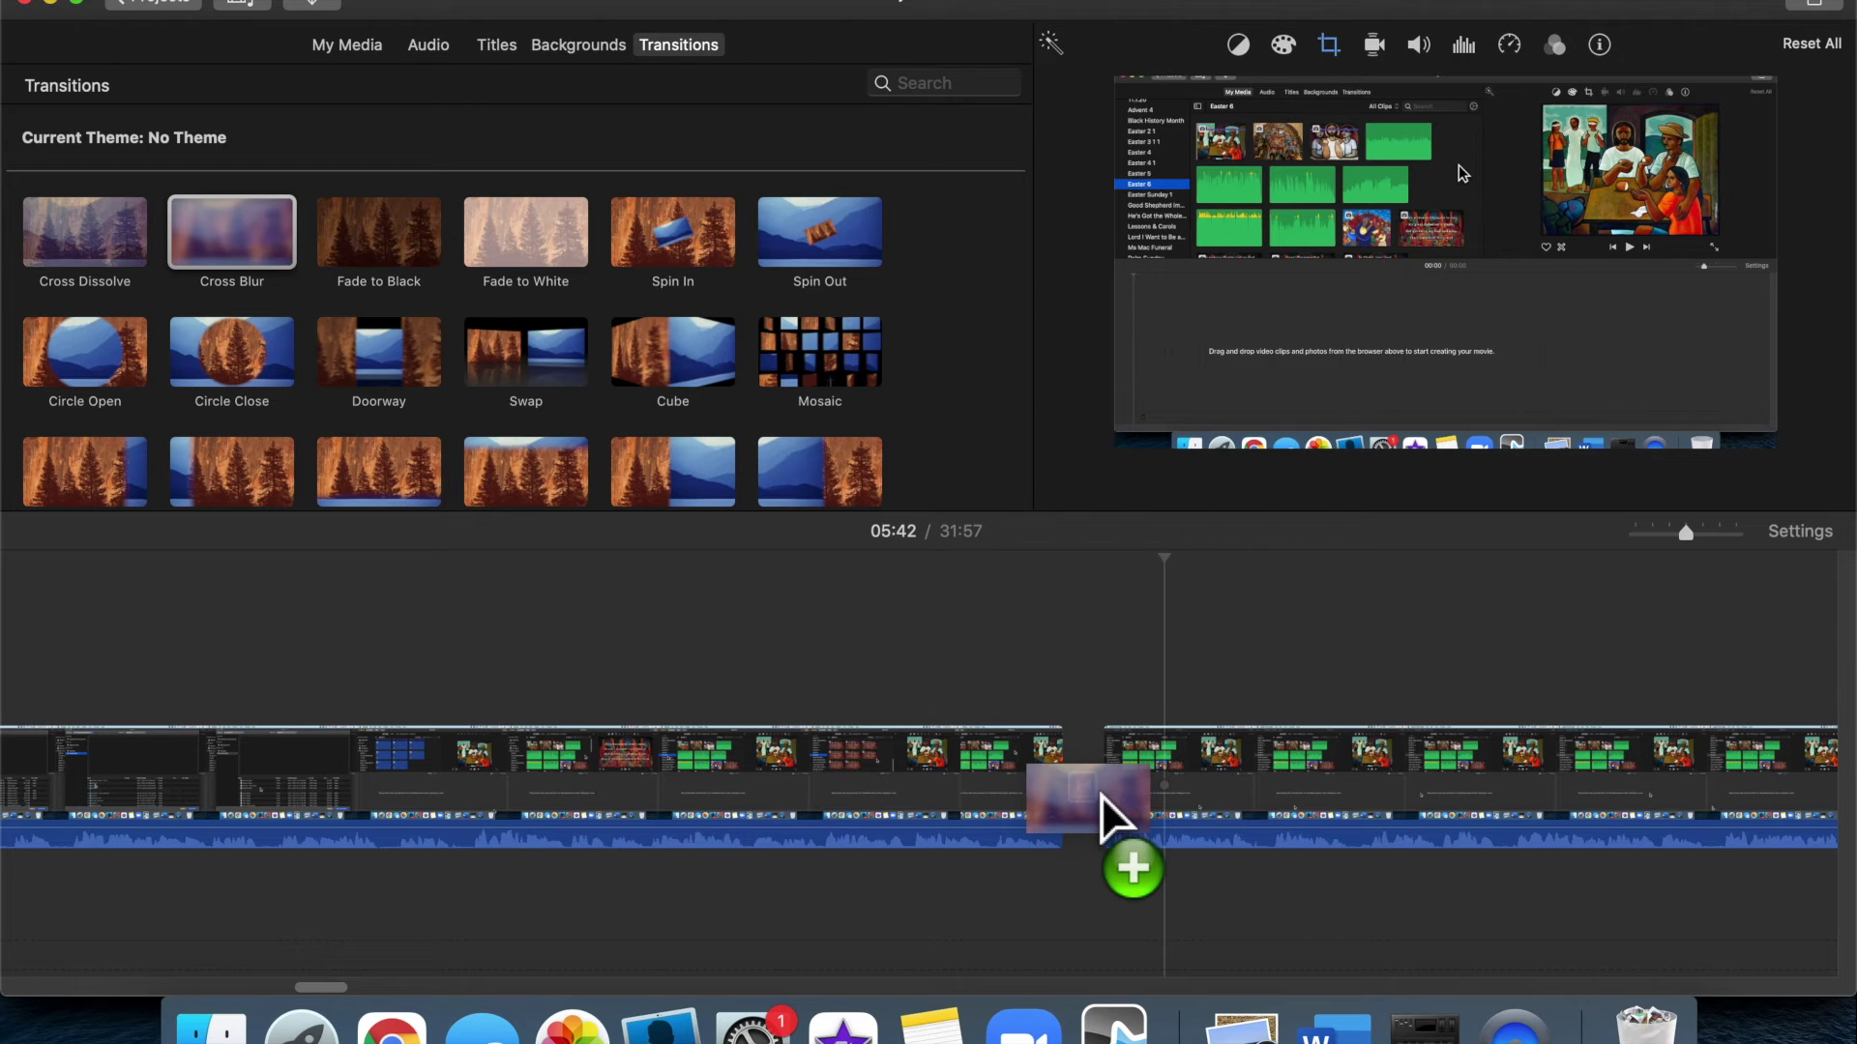
{"action": "left_click_drag", "start_coordinate": [1100, 795], "coordinate": [1101, 795]}
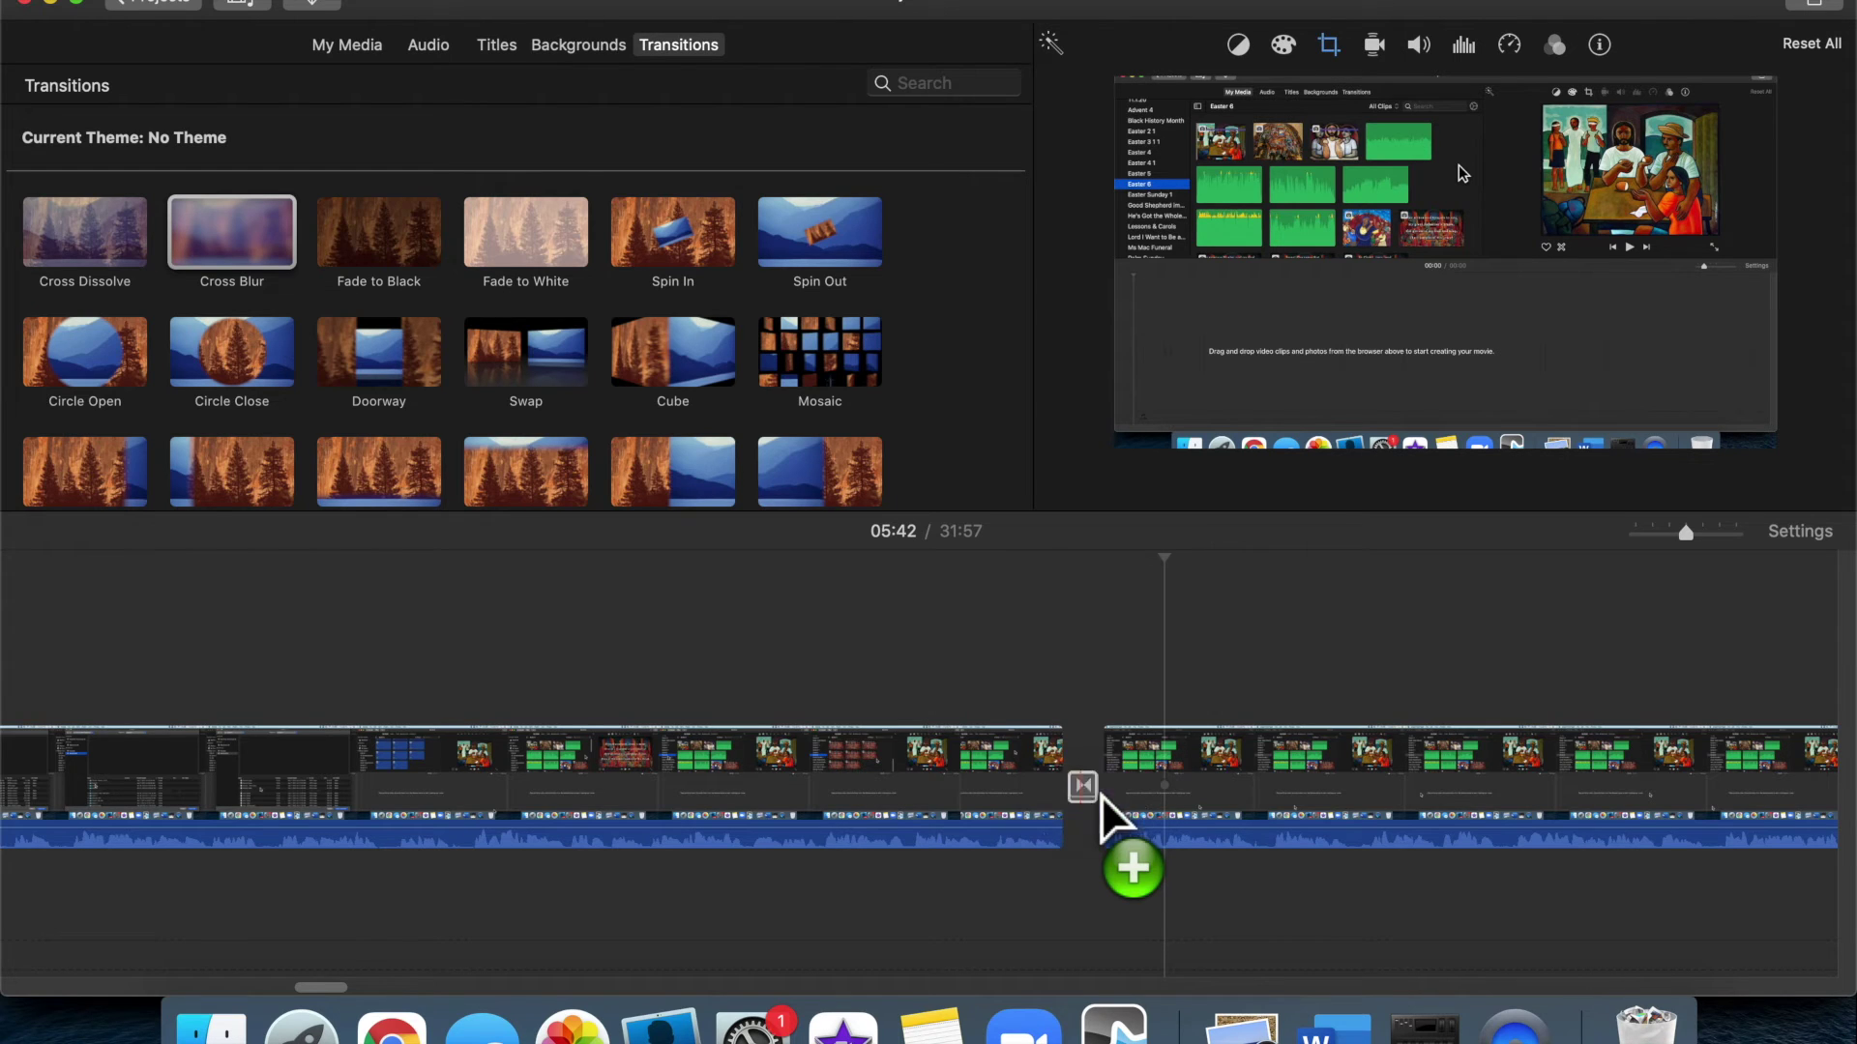
{"action": "left_click", "coordinate": [1060, 764]}
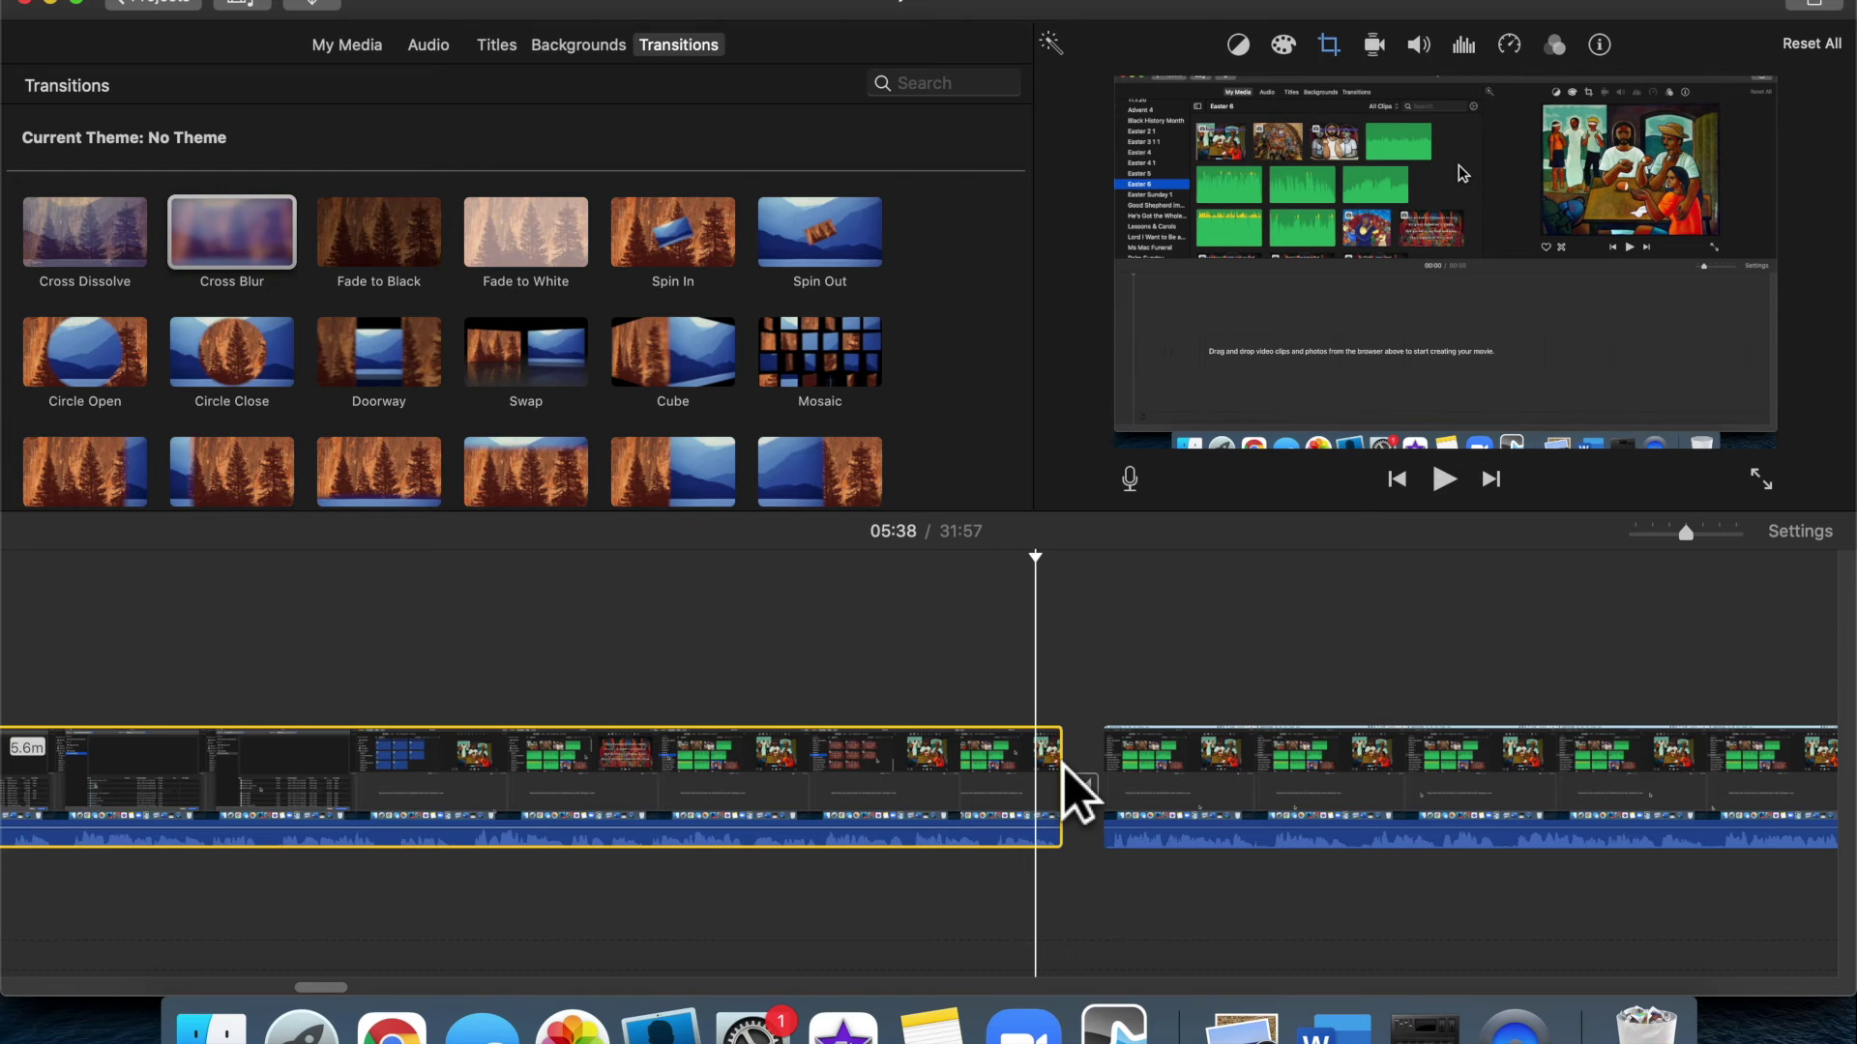
{"action": "key", "text": "space"}
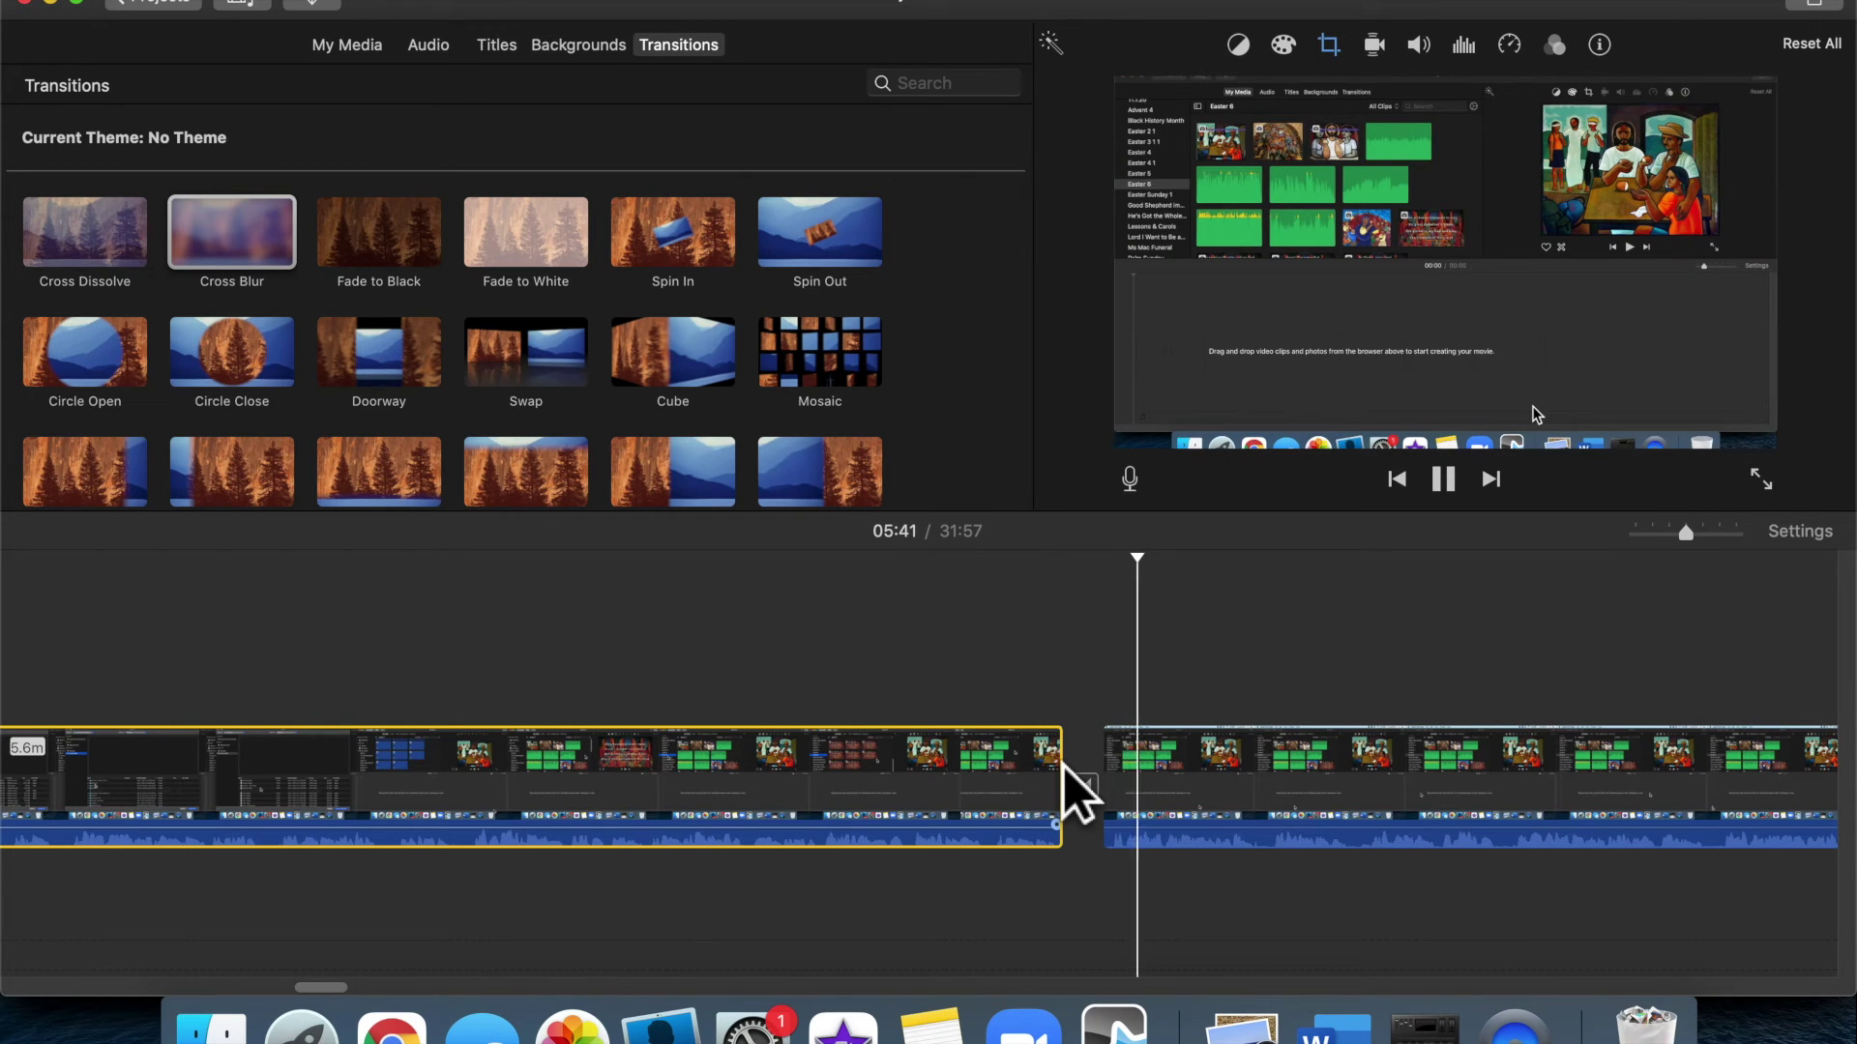
{"action": "key", "text": "space"}
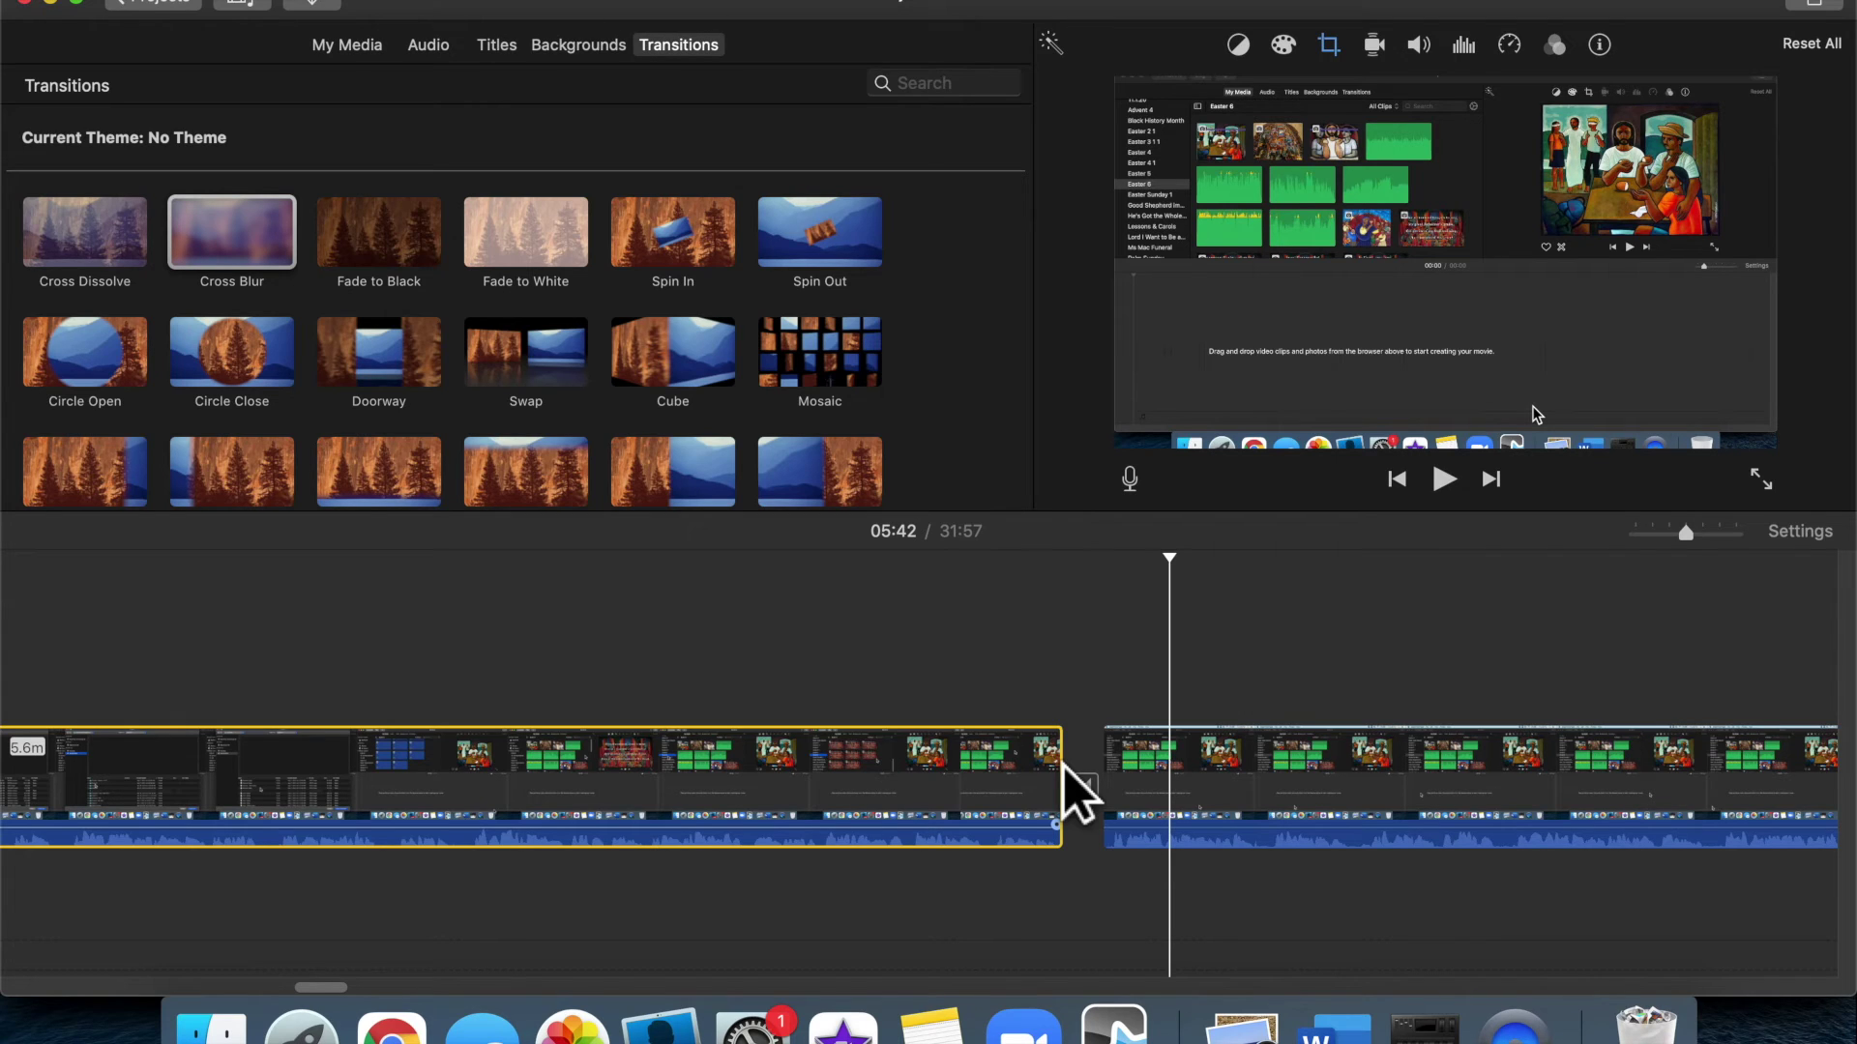
Replace the transition between the two clips with Fade to Black
{"action": "left_click", "coordinate": [404, 252]}
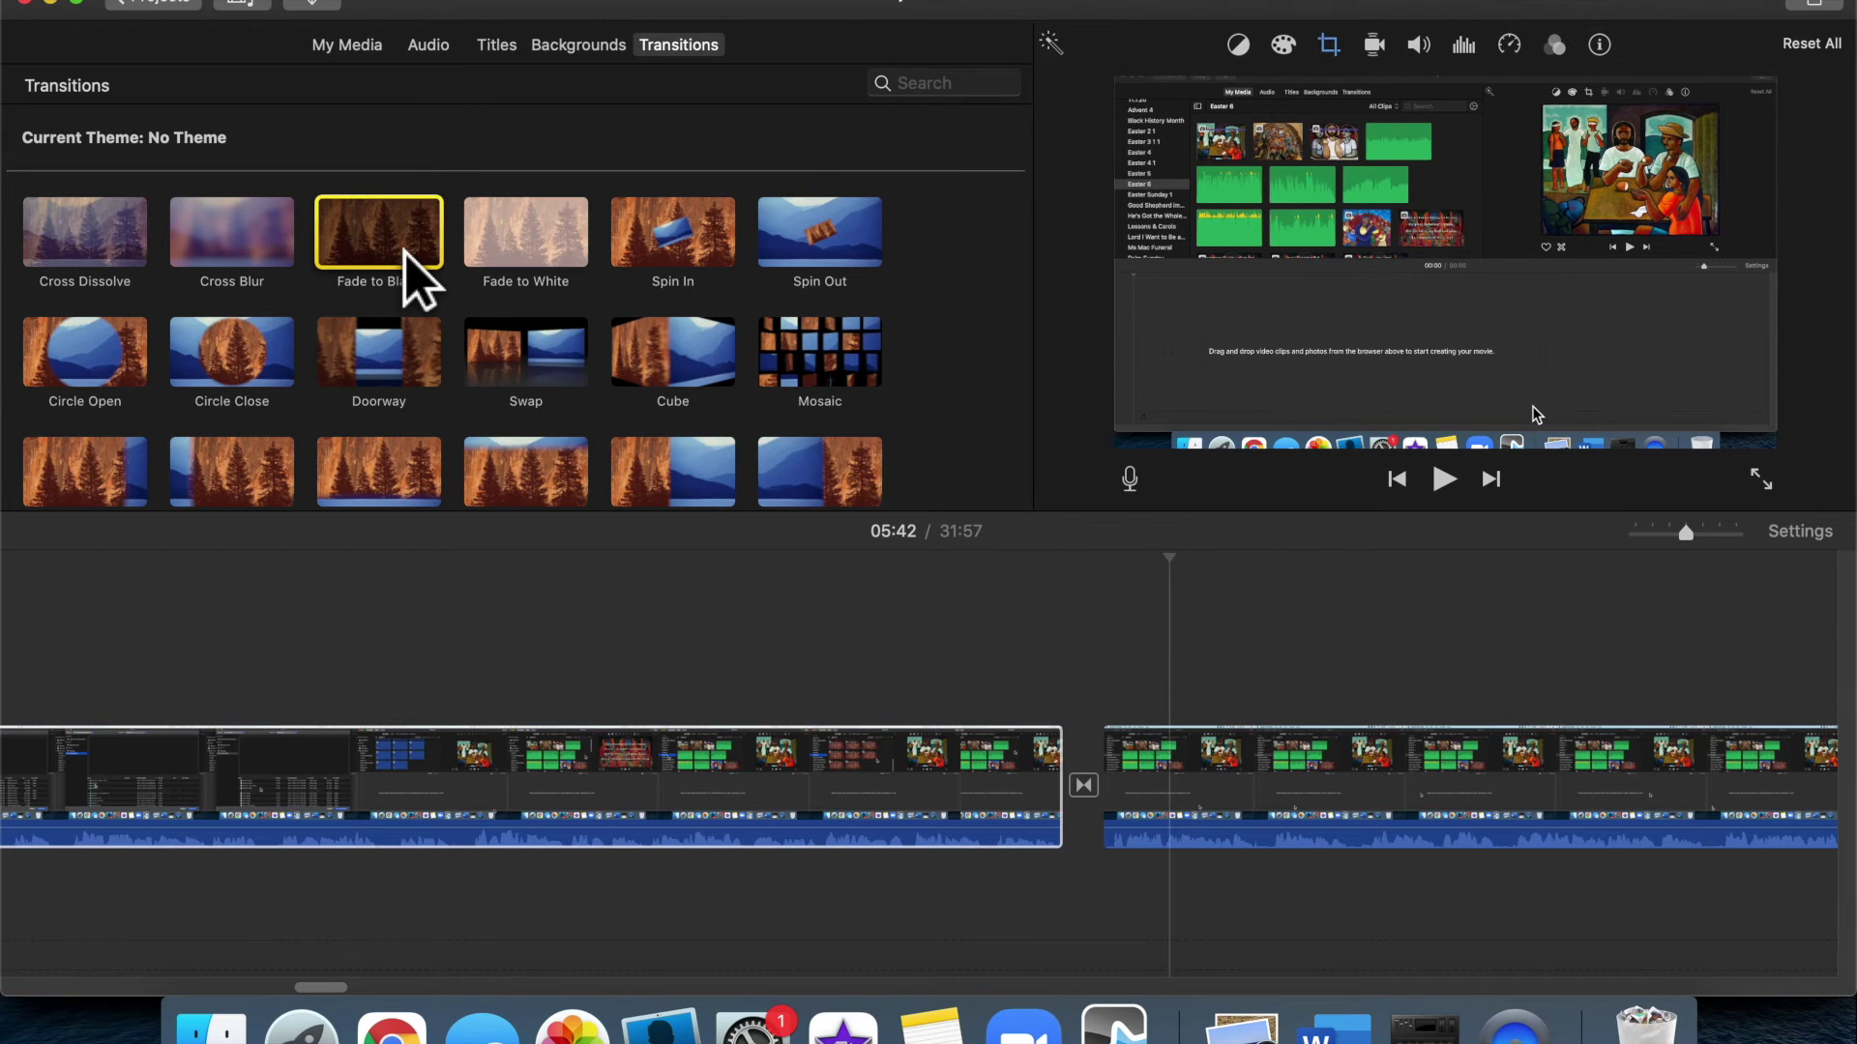
{"action": "left_click_drag", "start_coordinate": [404, 253], "coordinate": [1111, 793]}
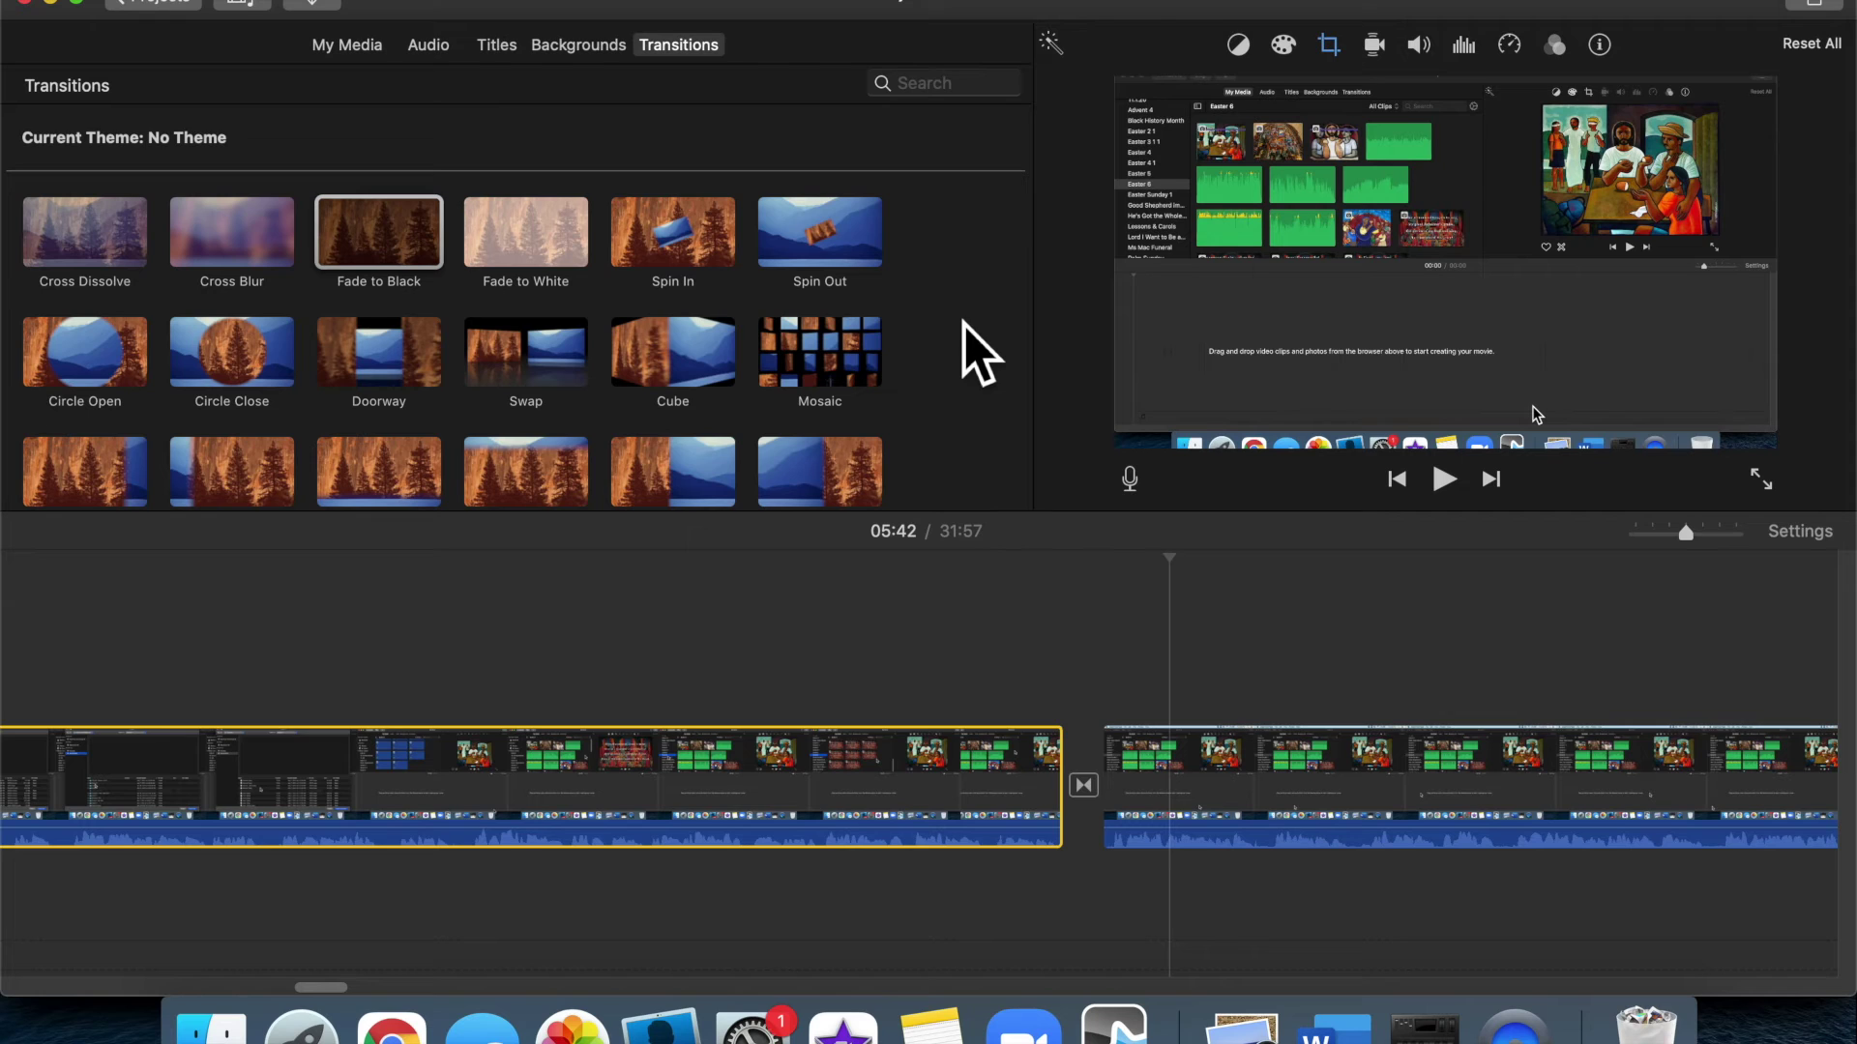
Insert a Black background clip after the first clip and lengthen it to about 6.2 seconds
{"action": "left_click", "coordinate": [585, 47]}
{"action": "scroll", "coordinate": [566, 372], "scroll_direction": "down", "scroll_amount": 4}
{"action": "scroll", "coordinate": [577, 382], "scroll_direction": "down", "scroll_amount": 2}
{"action": "left_click", "coordinate": [90, 385]}
{"action": "left_click_drag", "start_coordinate": [156, 372], "coordinate": [1128, 758]}
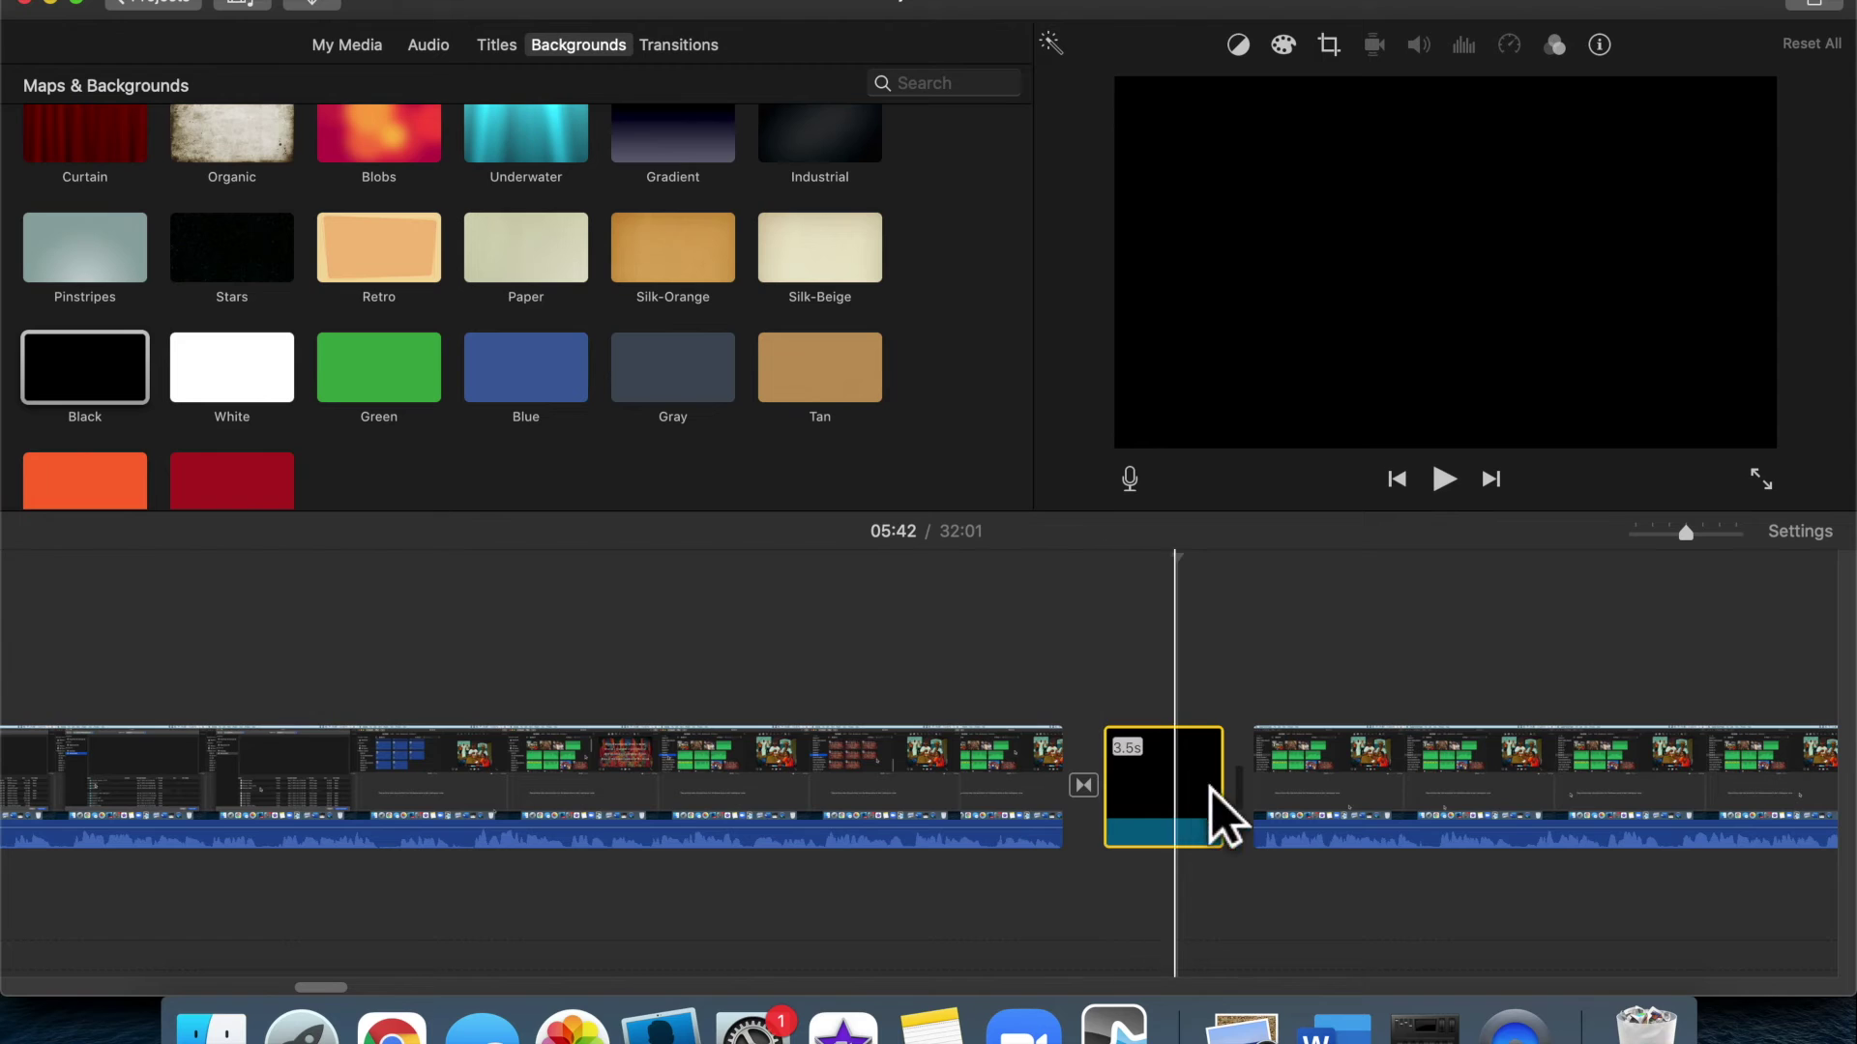
{"action": "left_click_drag", "start_coordinate": [1257, 822], "coordinate": [1355, 825]}
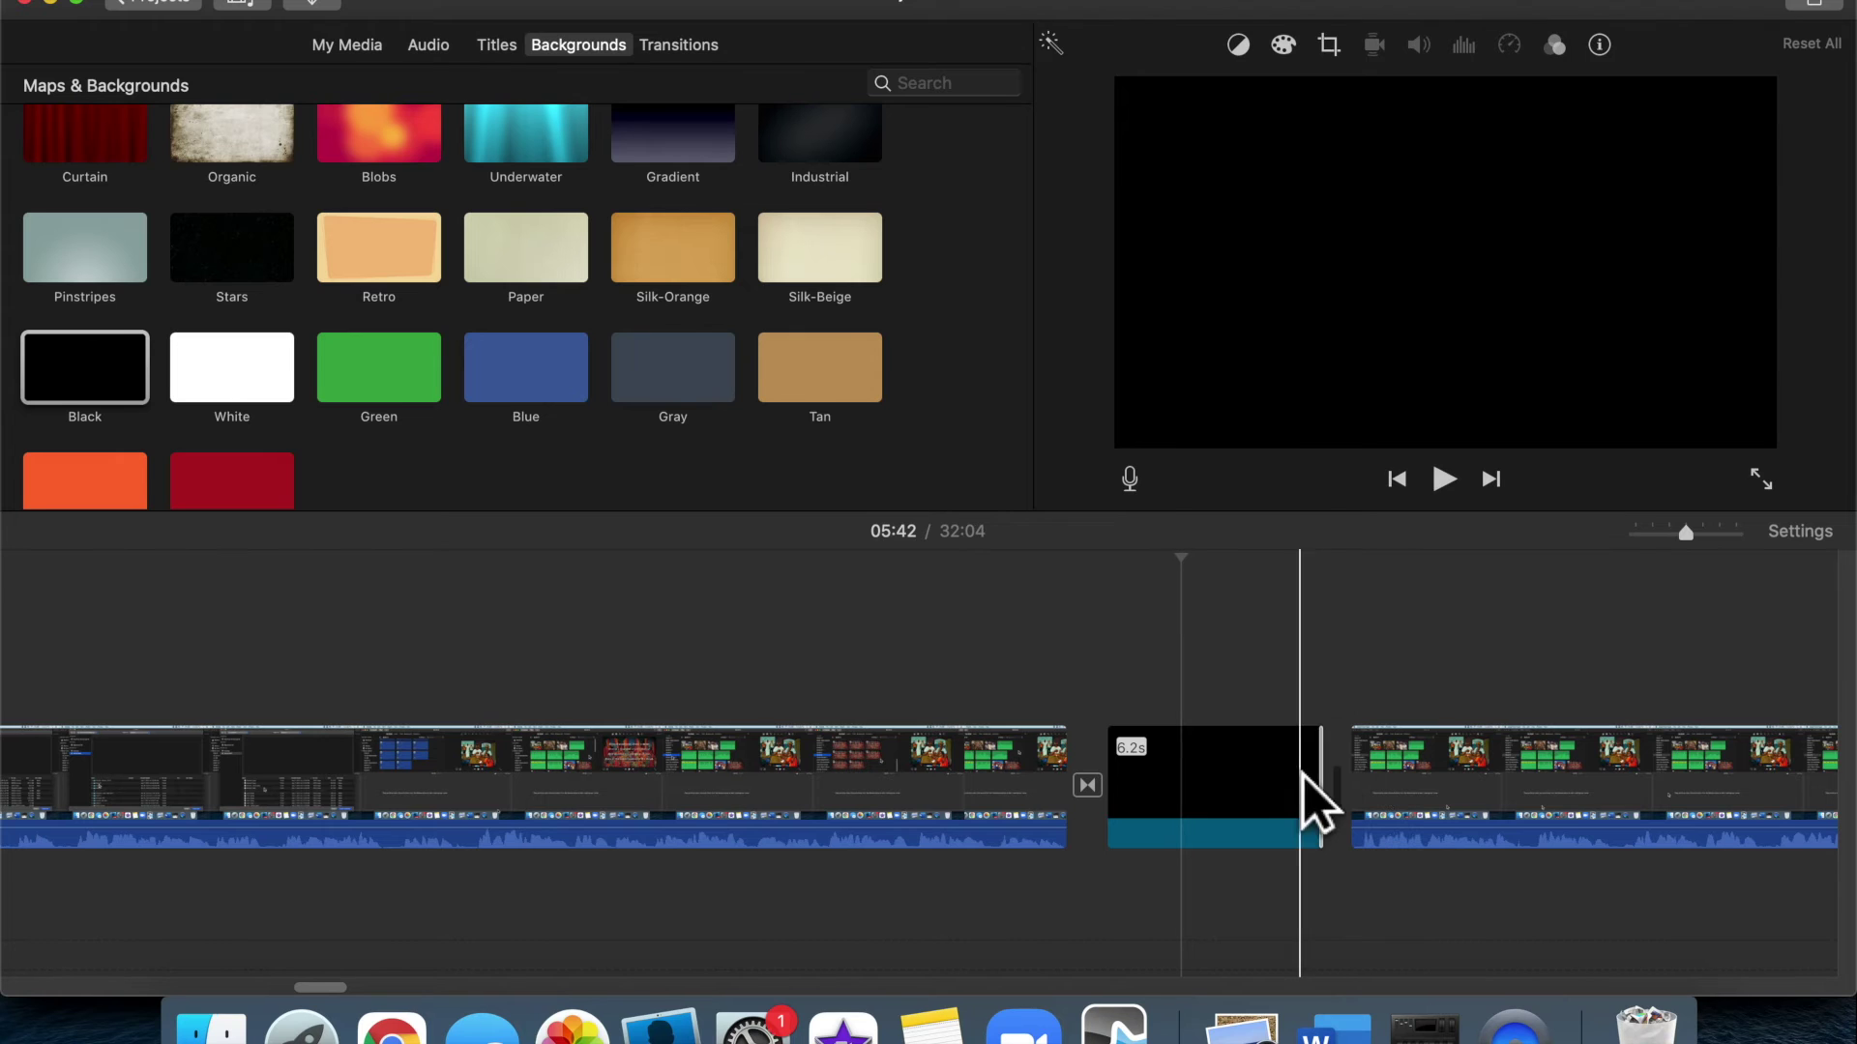
{"action": "left_click", "coordinate": [696, 51]}
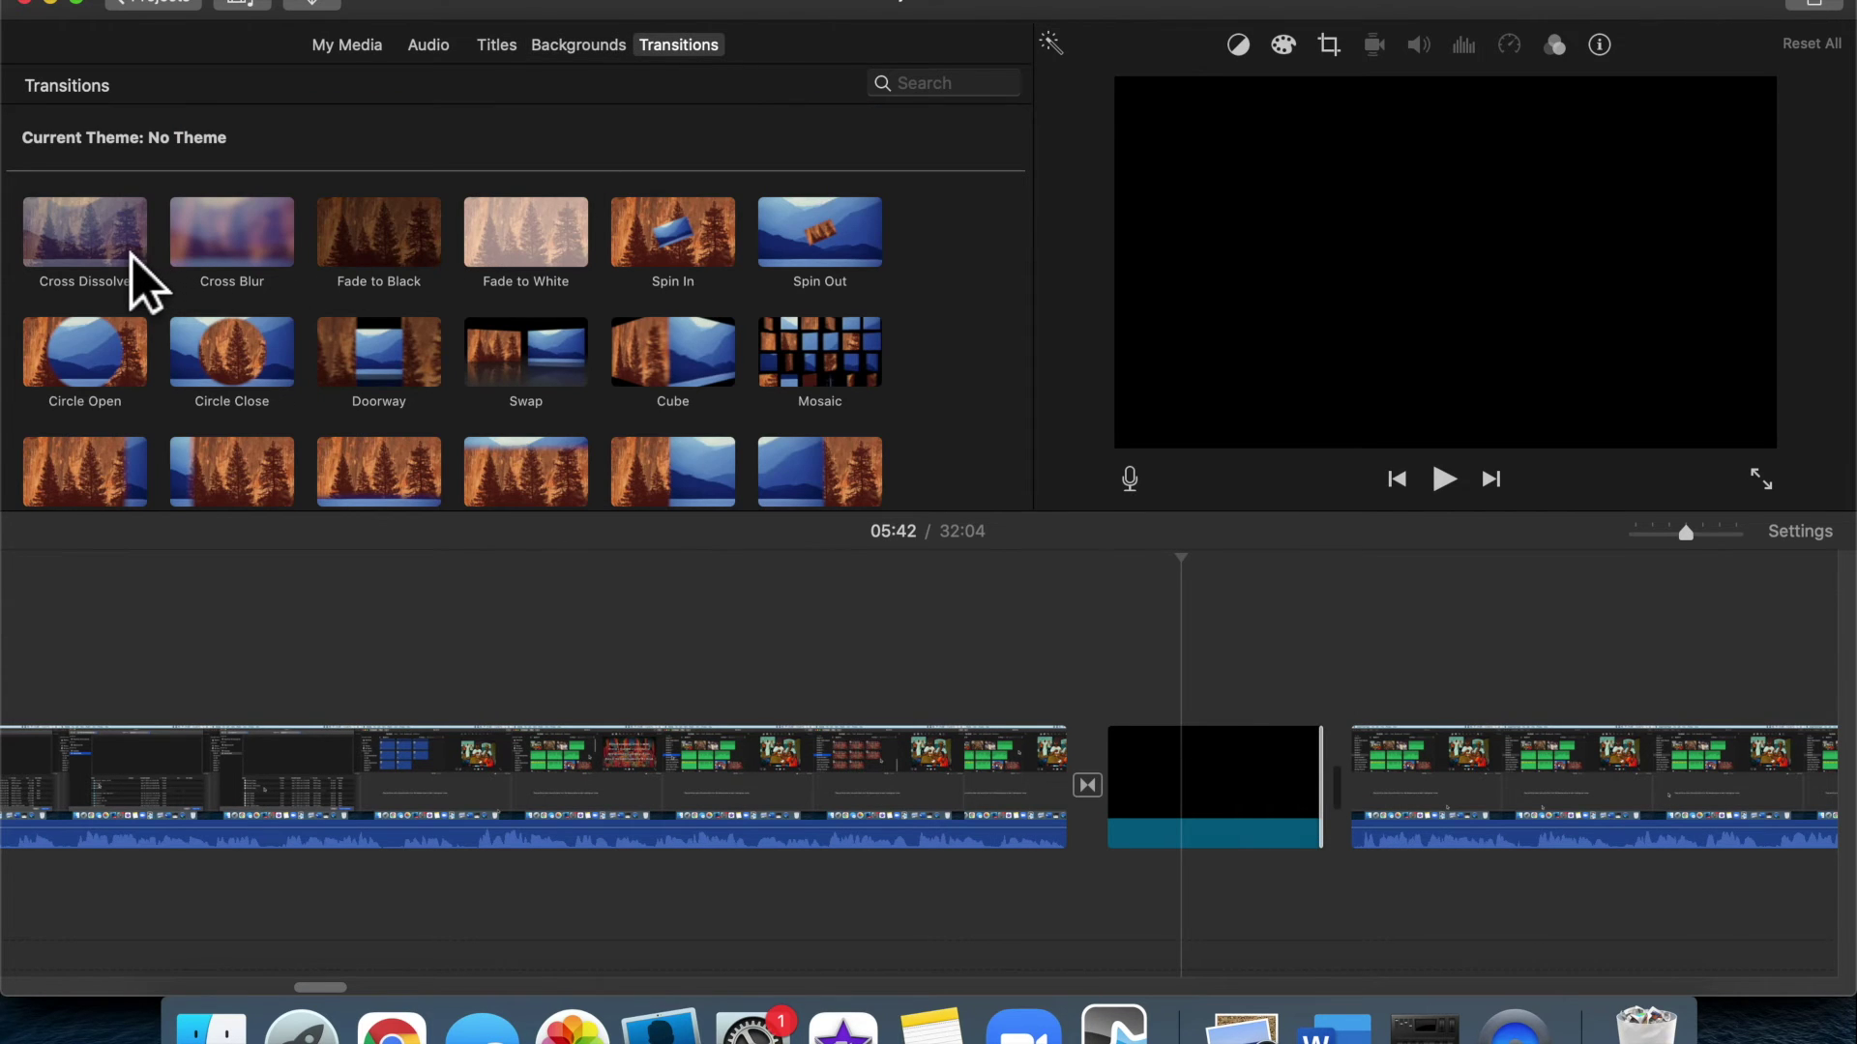
Add a Cross Dissolve between the black clip and the next clip and preview it
{"action": "left_click_drag", "start_coordinate": [132, 254], "coordinate": [1351, 735]}
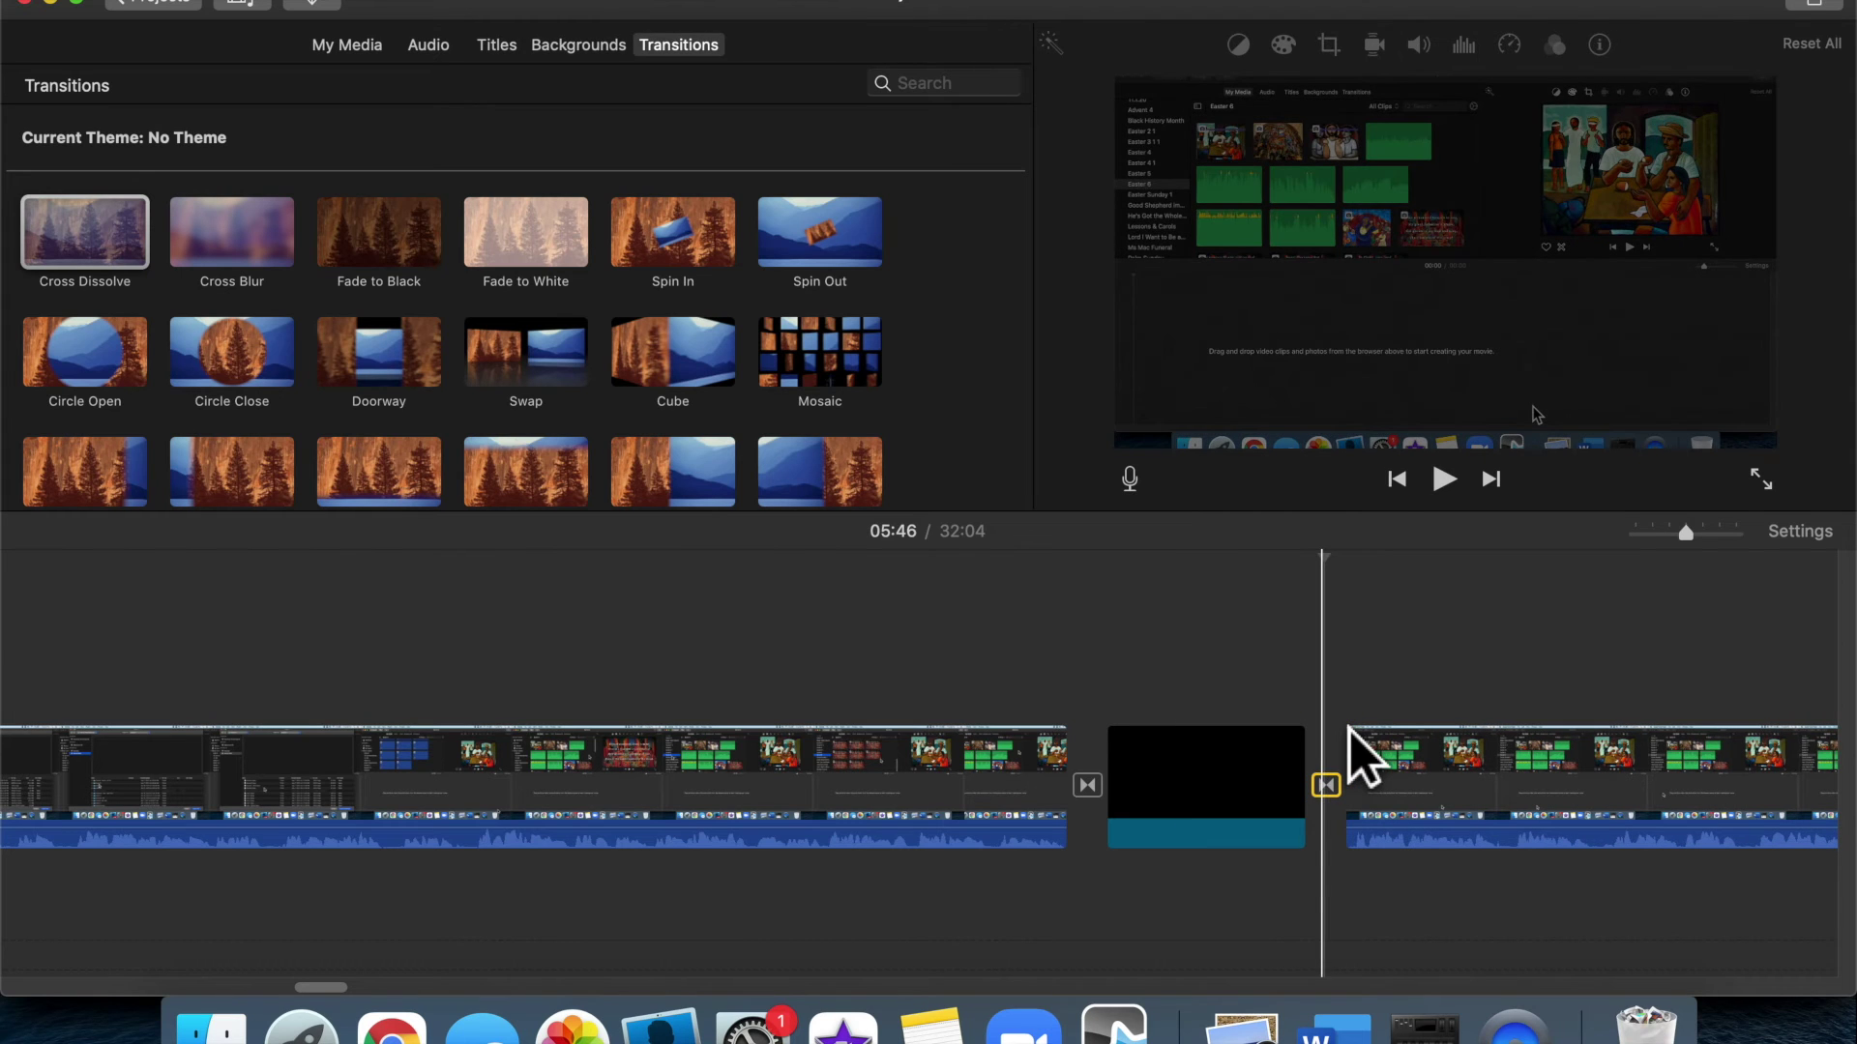
{"action": "left_click", "coordinate": [1064, 678]}
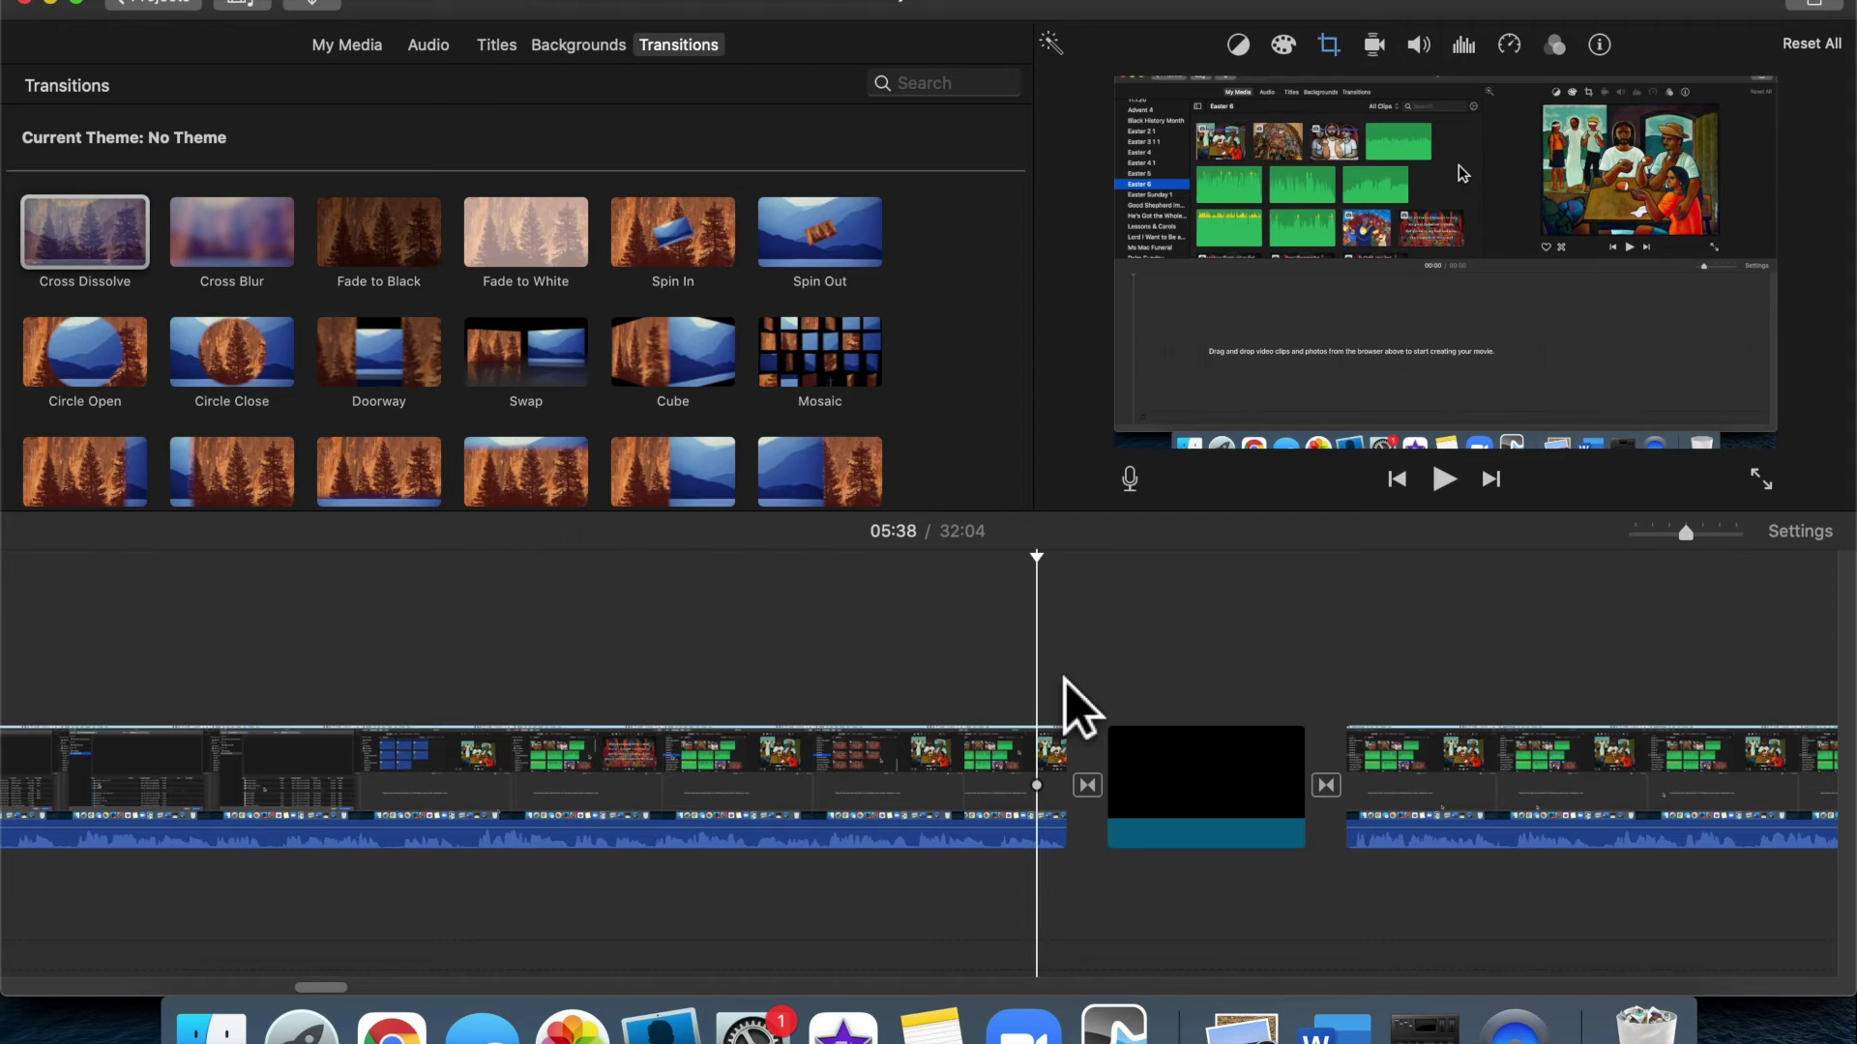
{"action": "key", "text": "space"}
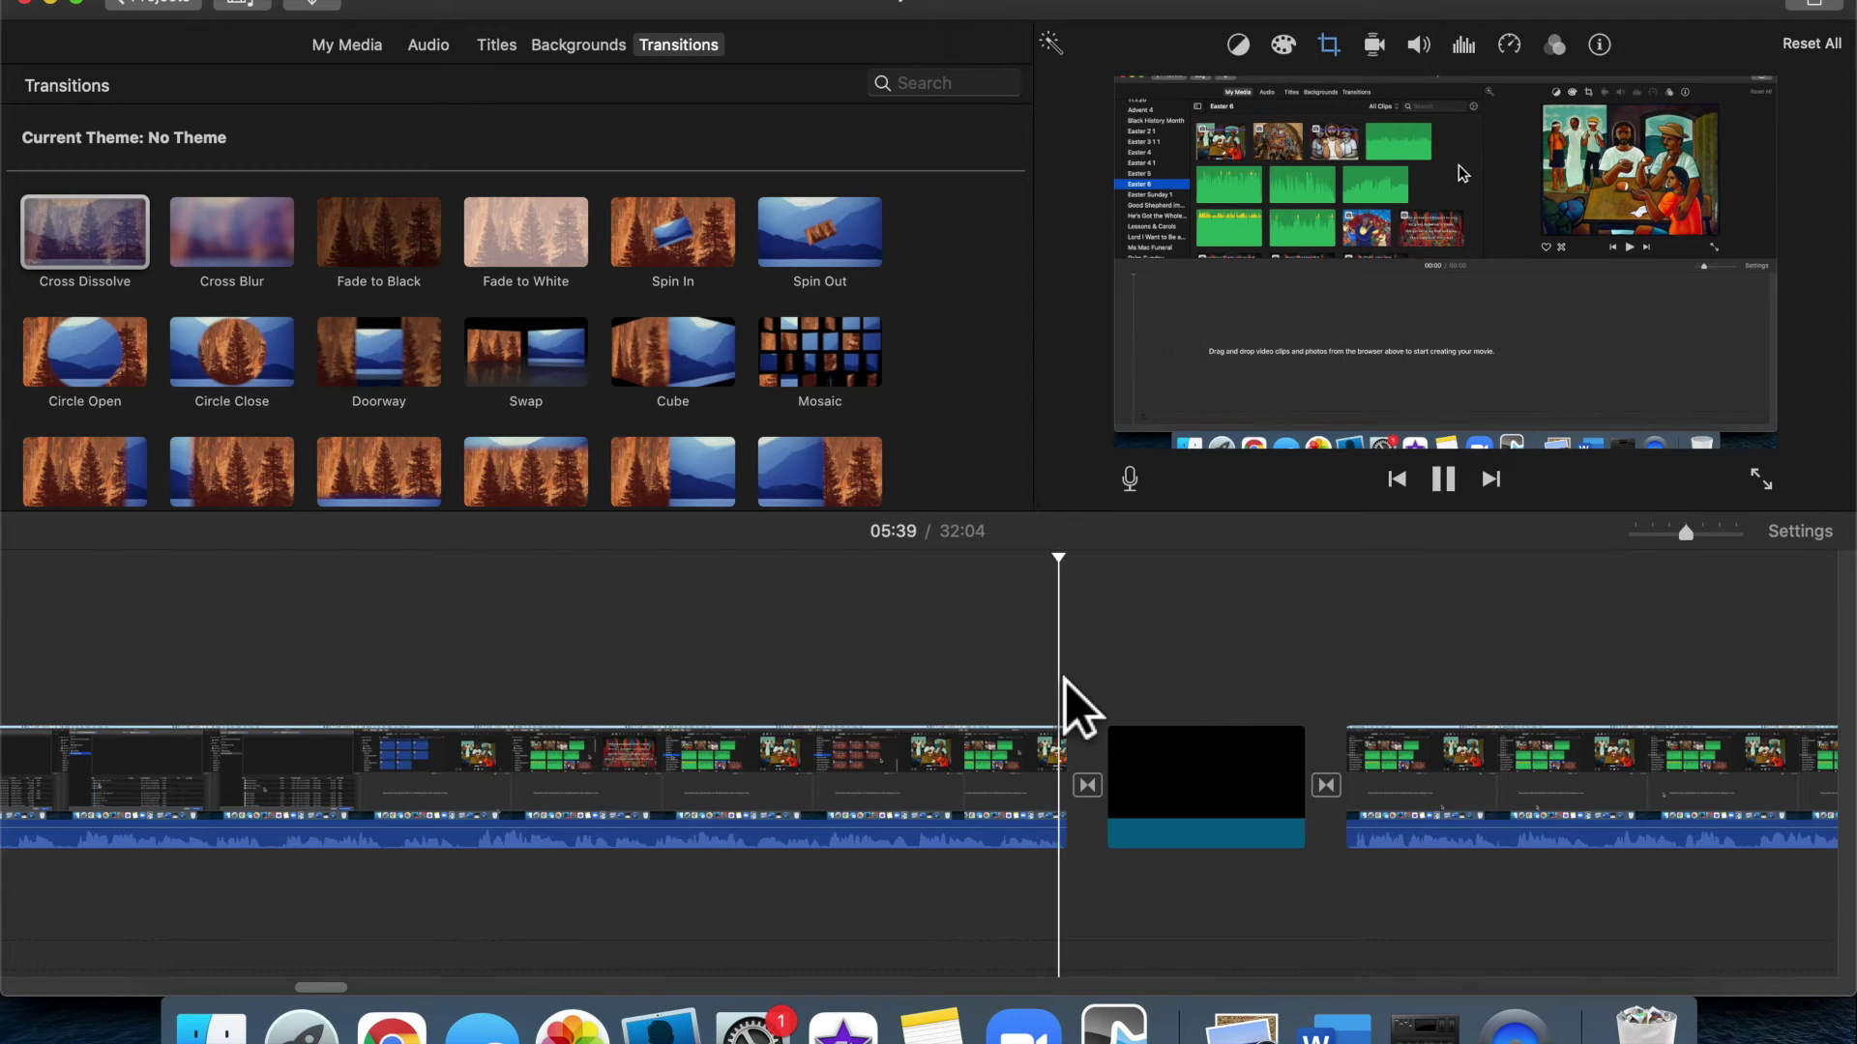
{"action": "key", "text": "space"}
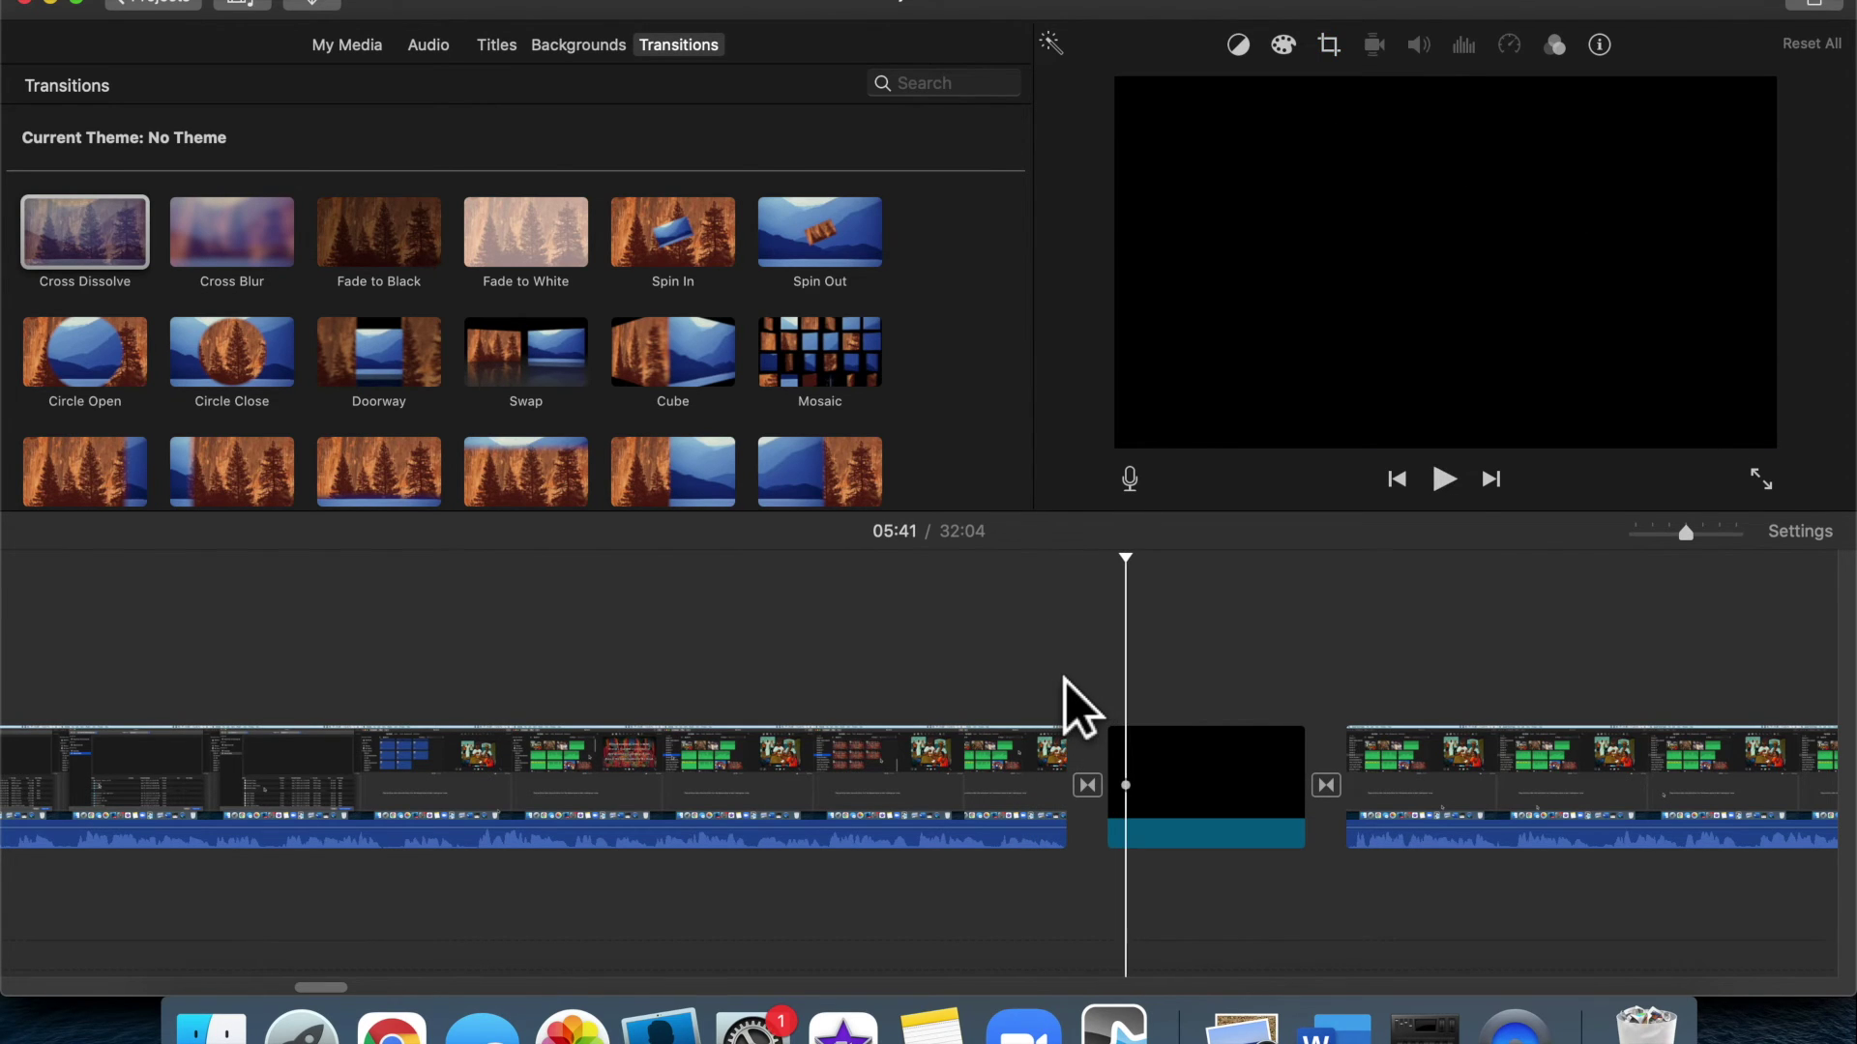
Play through the second transition, review 05:36 to 05:48, then select the black clip
{"action": "left_click", "coordinate": [1307, 645]}
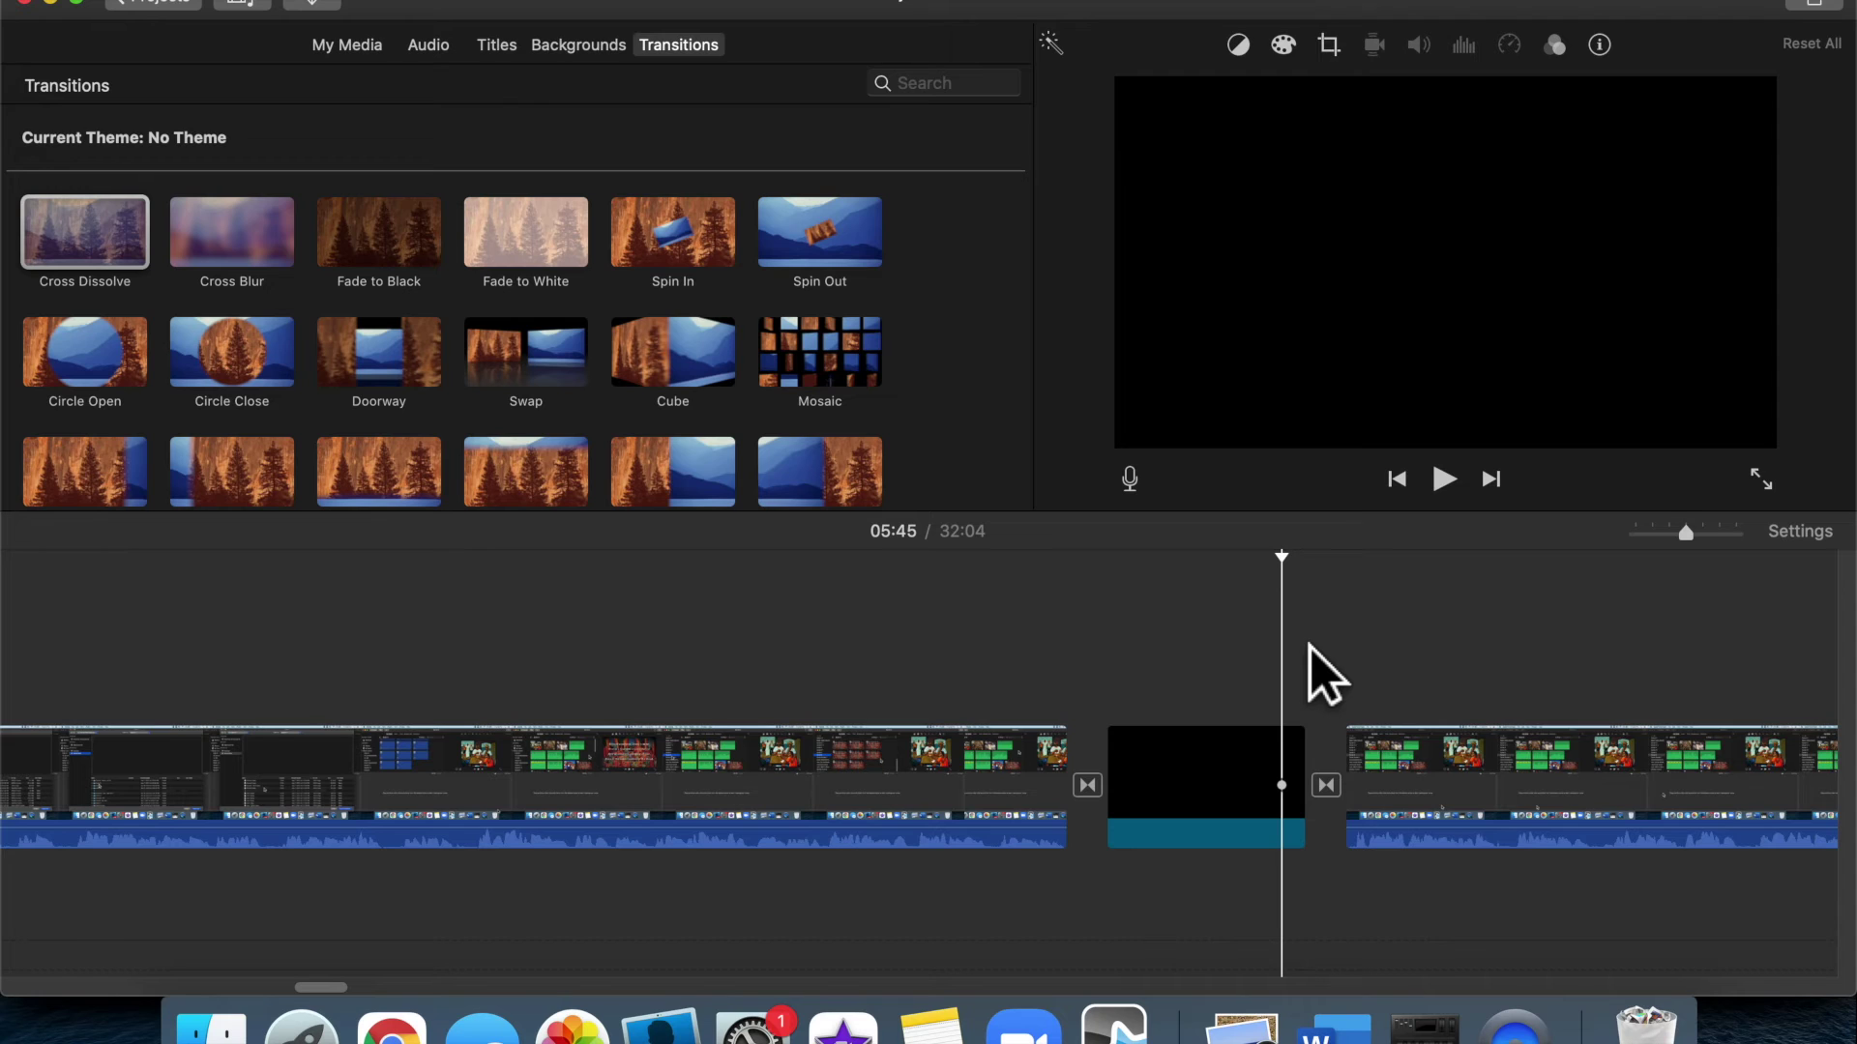
{"action": "key", "text": "space"}
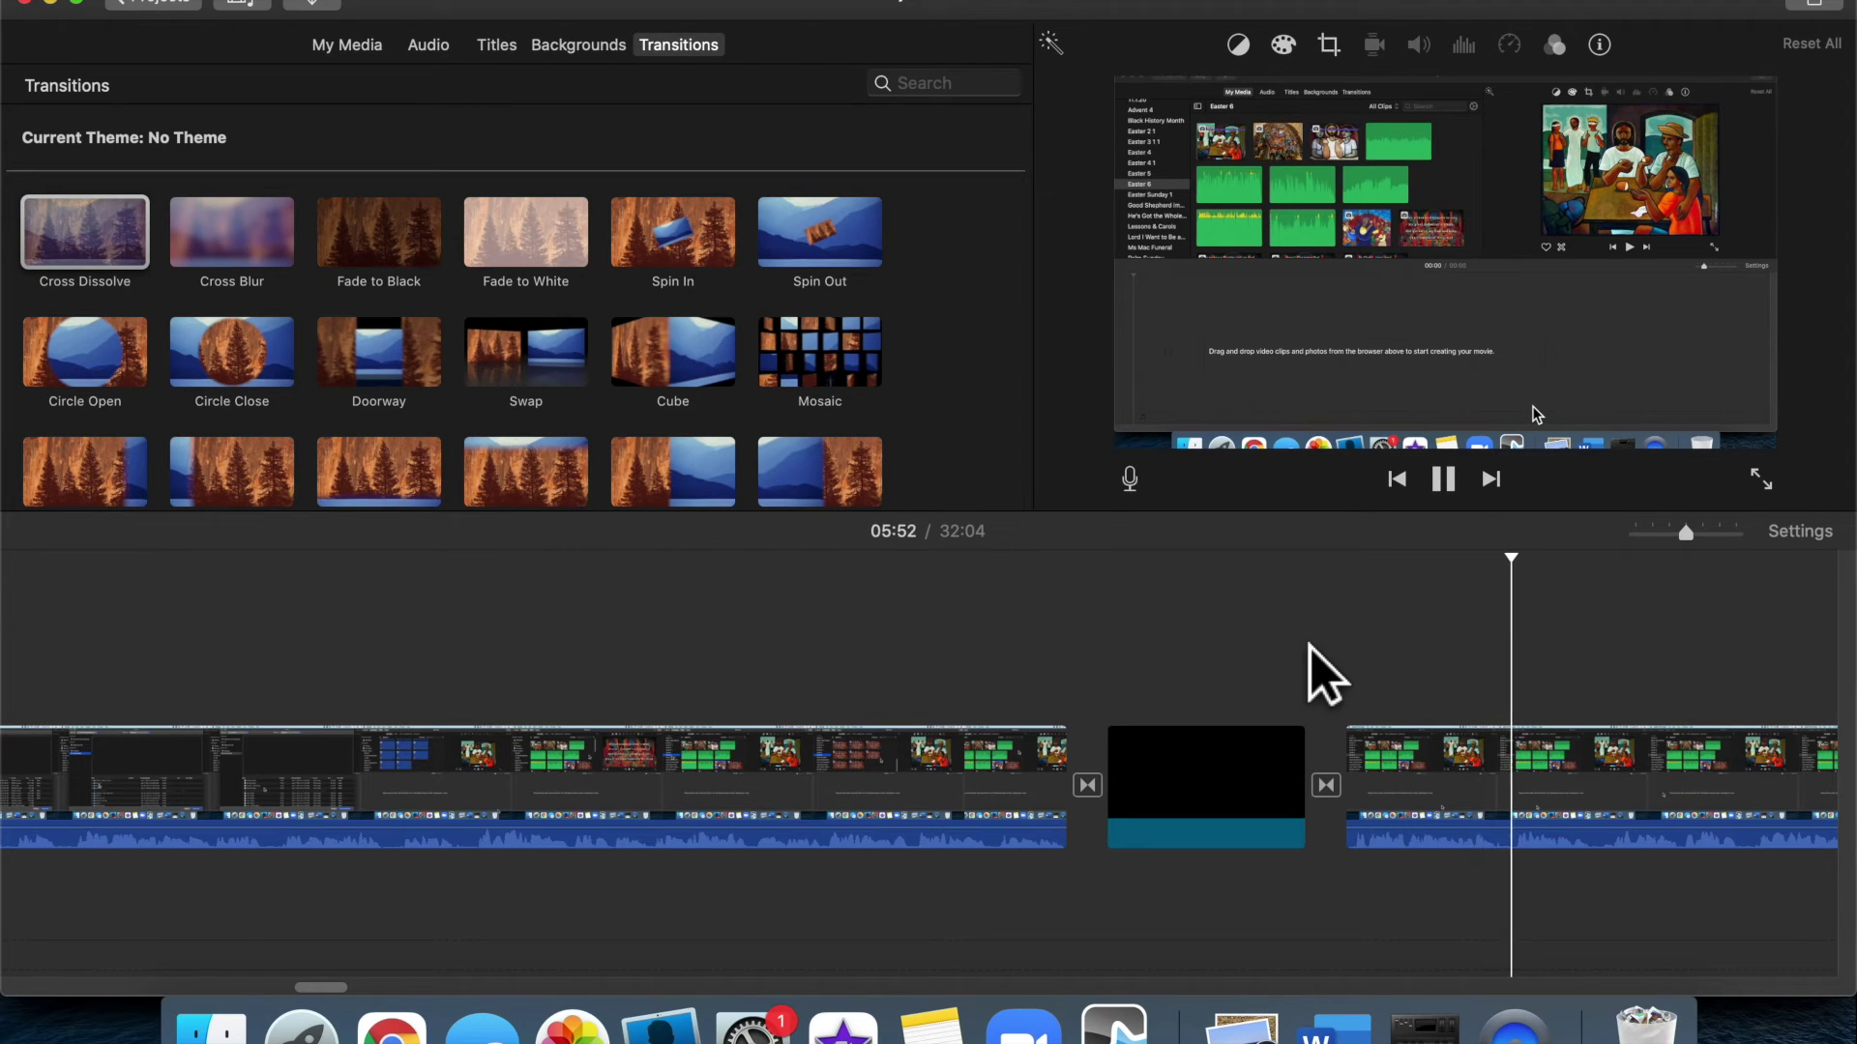
{"action": "key", "text": "space"}
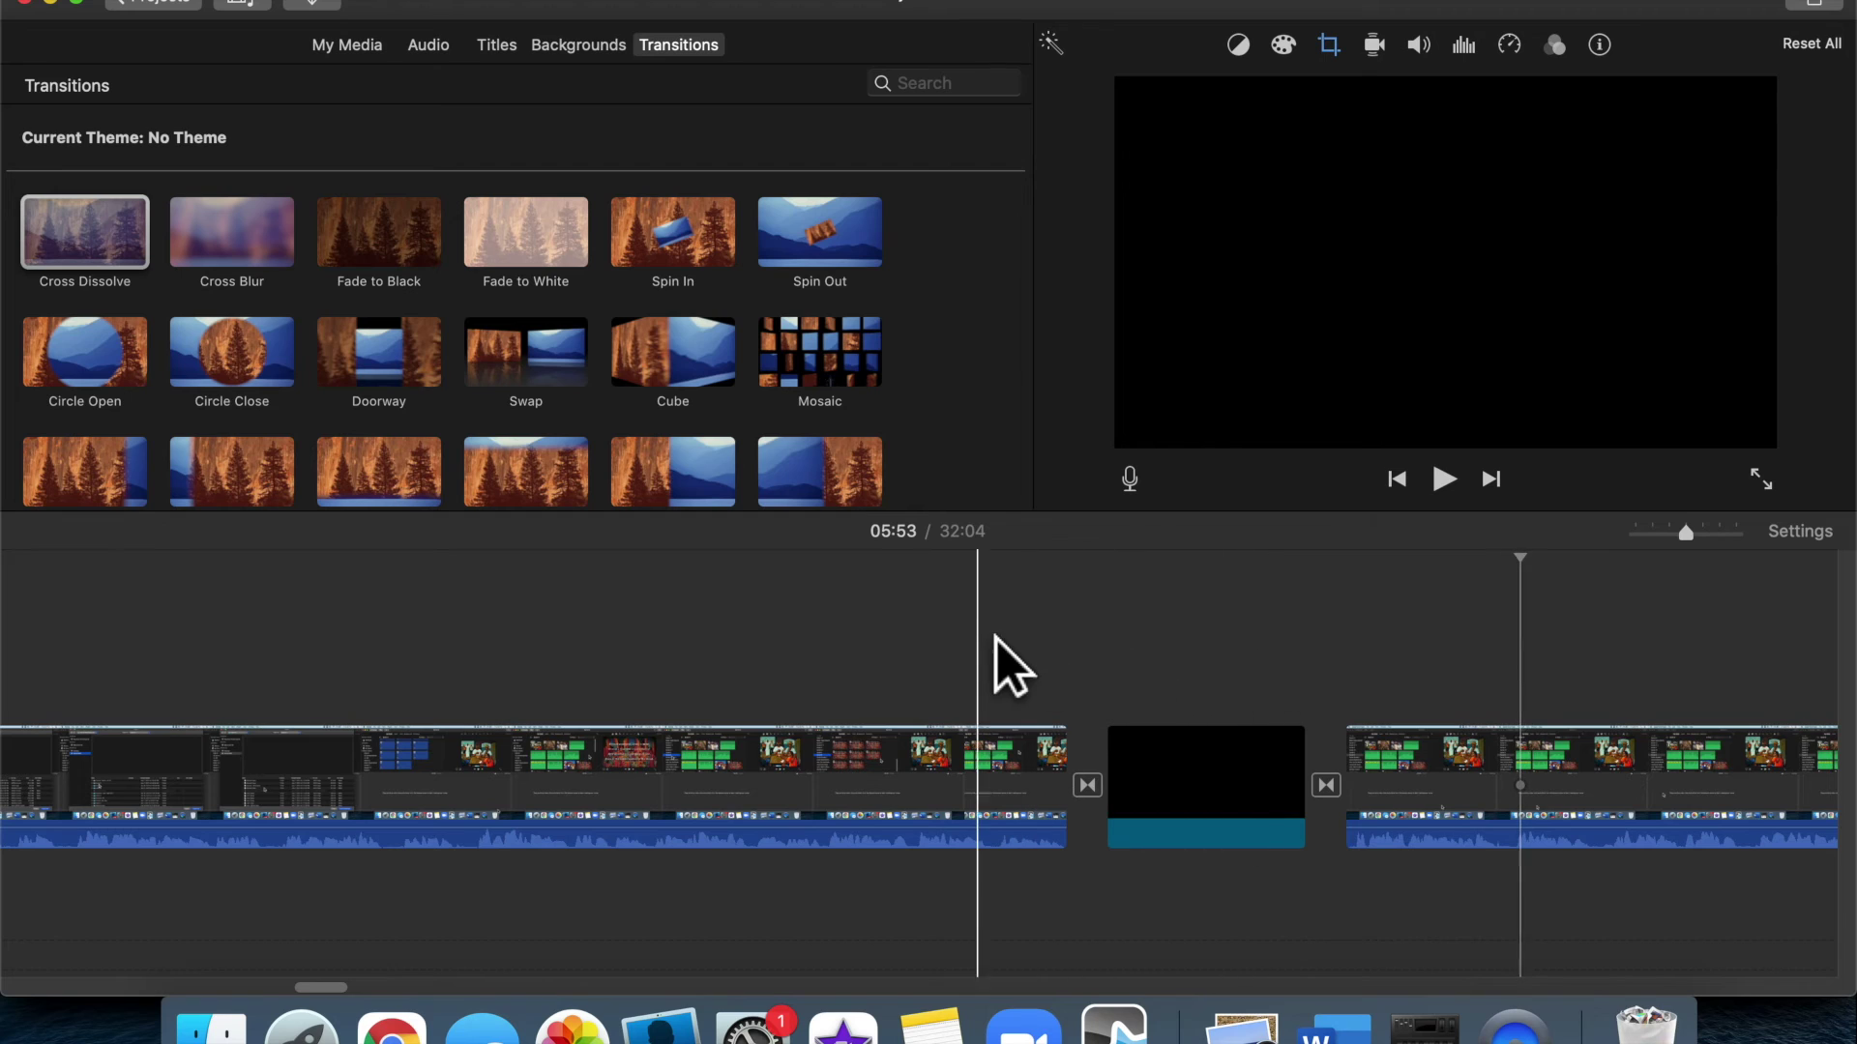
{"action": "left_click", "coordinate": [984, 638]}
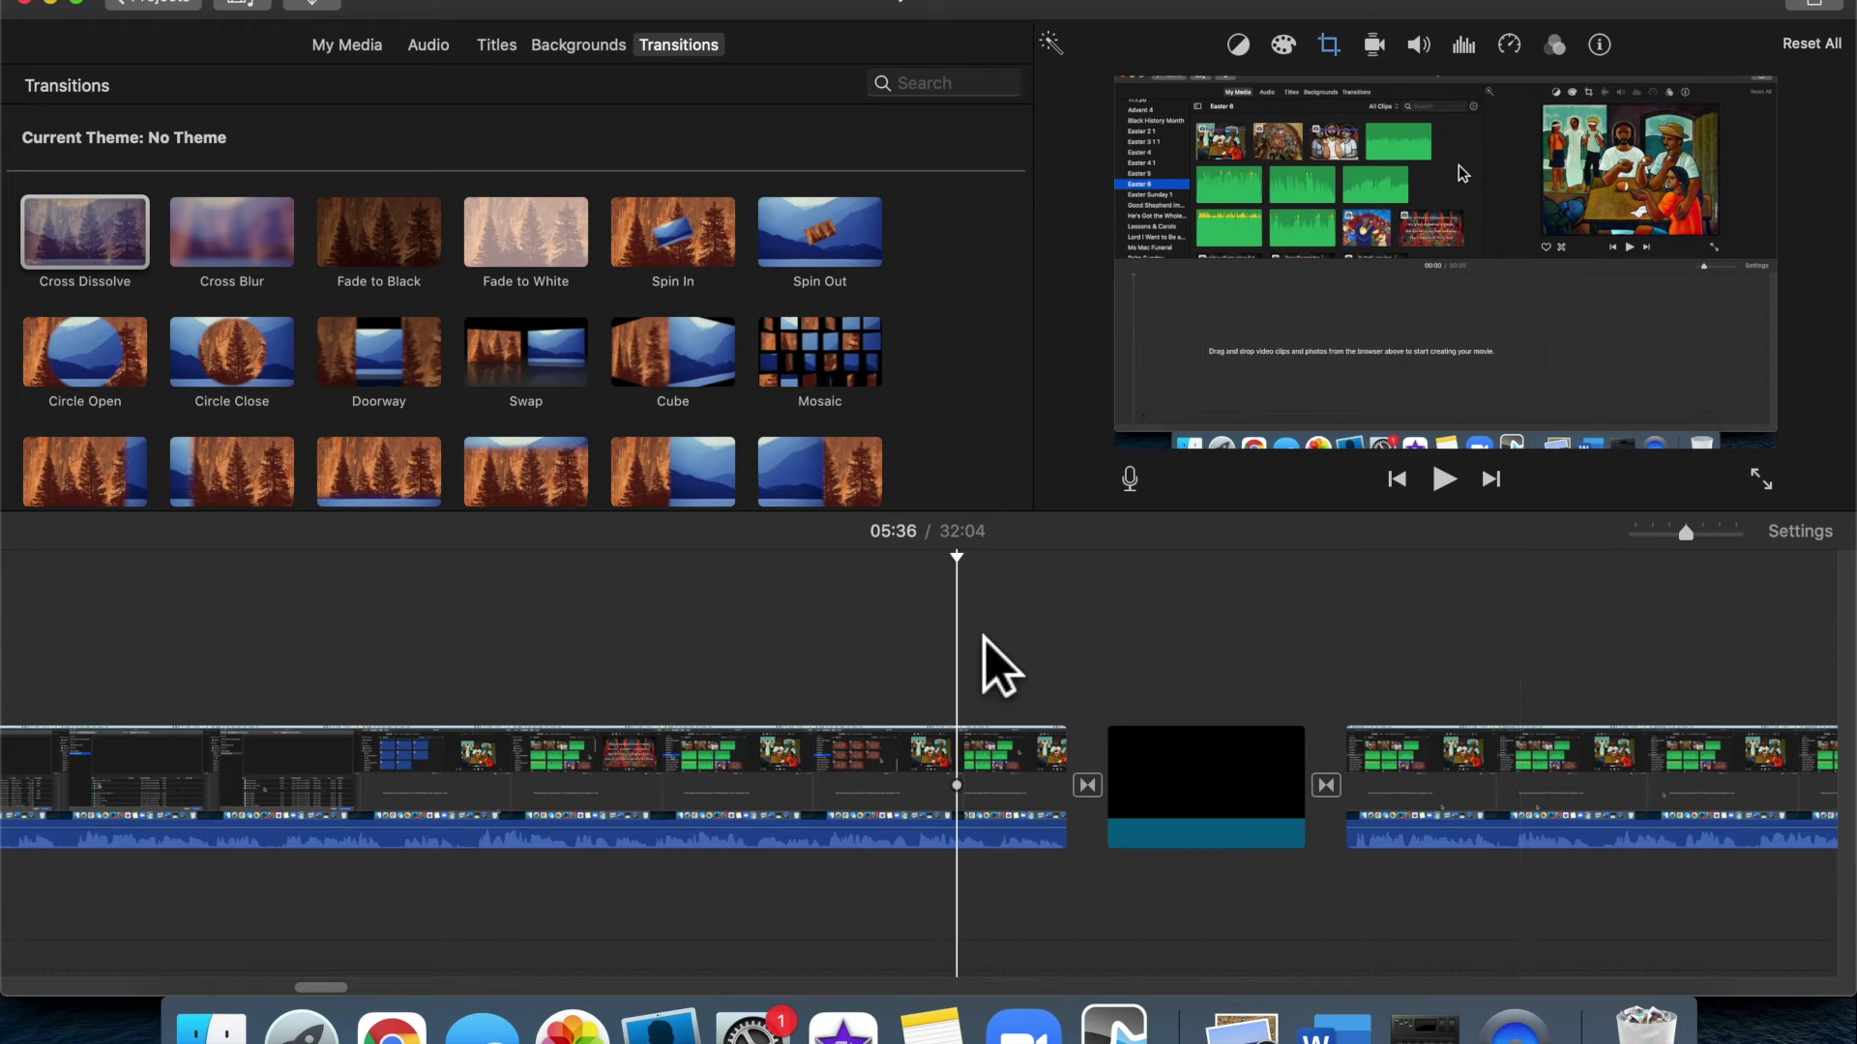
{"action": "left_click", "coordinate": [1433, 638]}
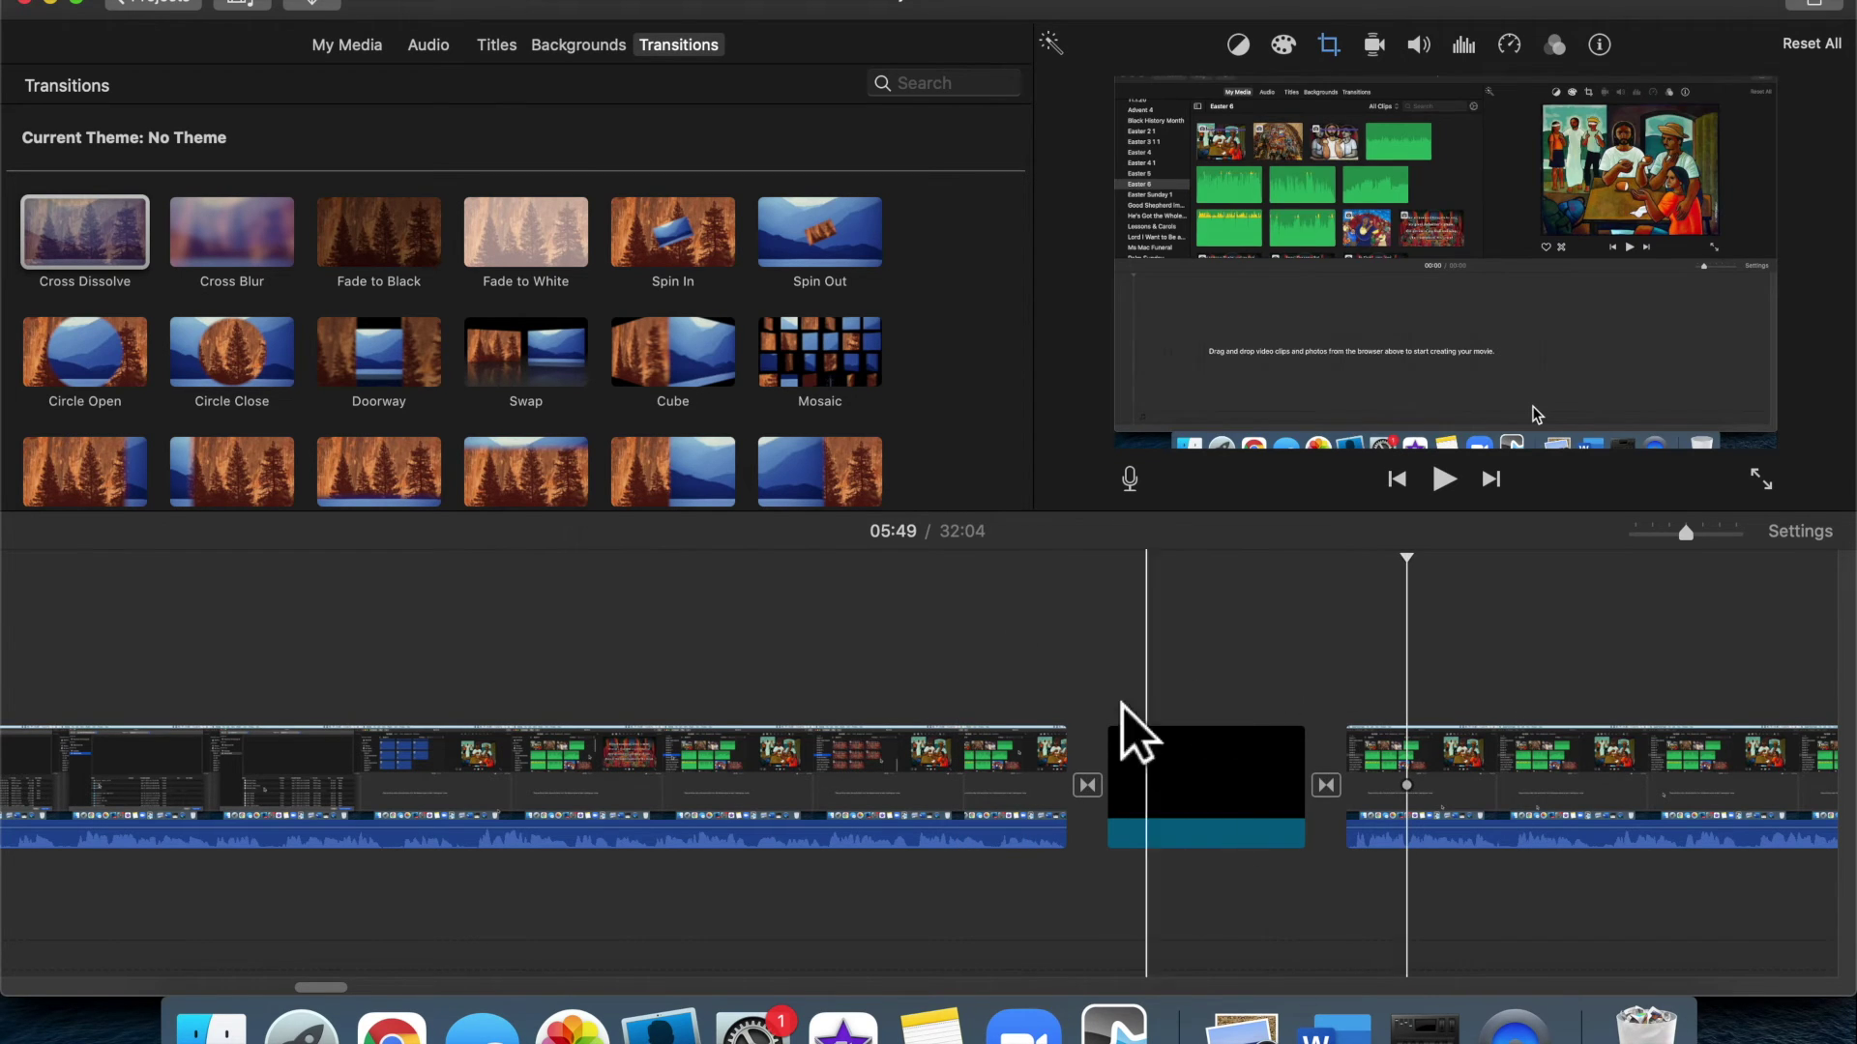
{"action": "left_click", "coordinate": [1005, 707]}
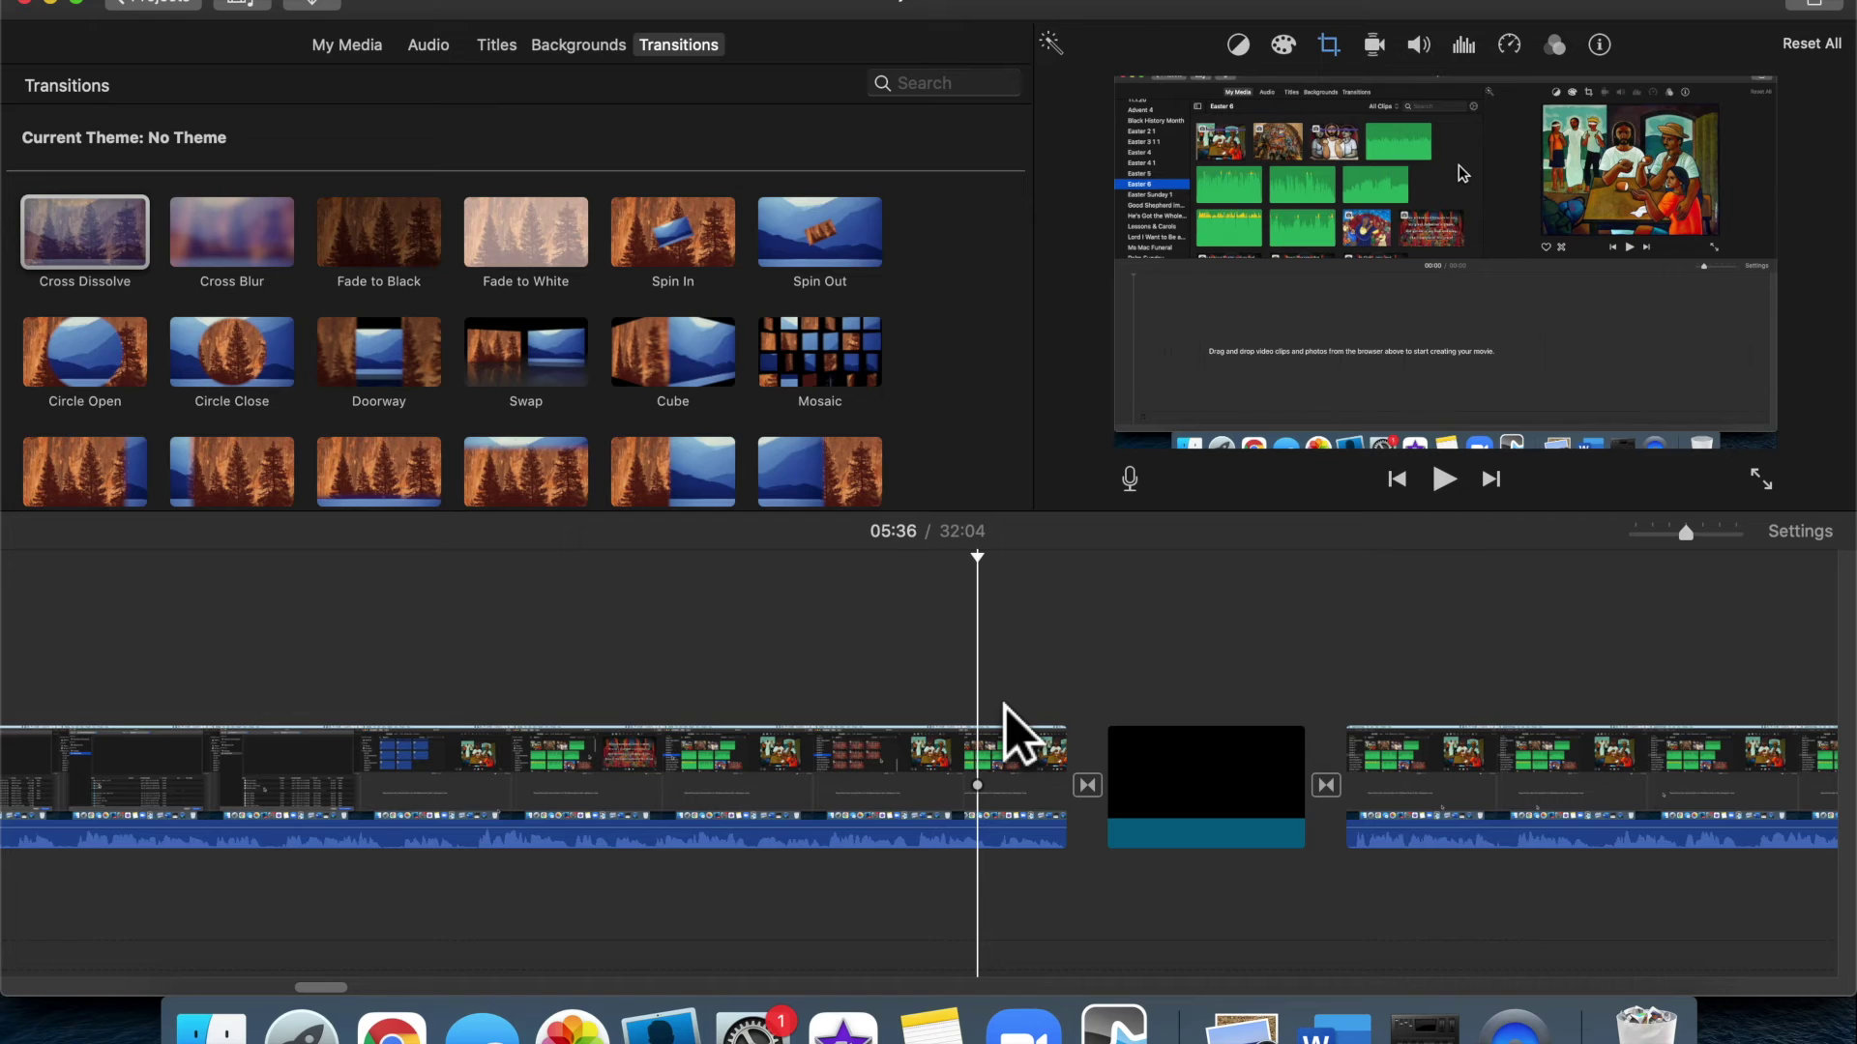
{"action": "left_click", "coordinate": [1392, 665]}
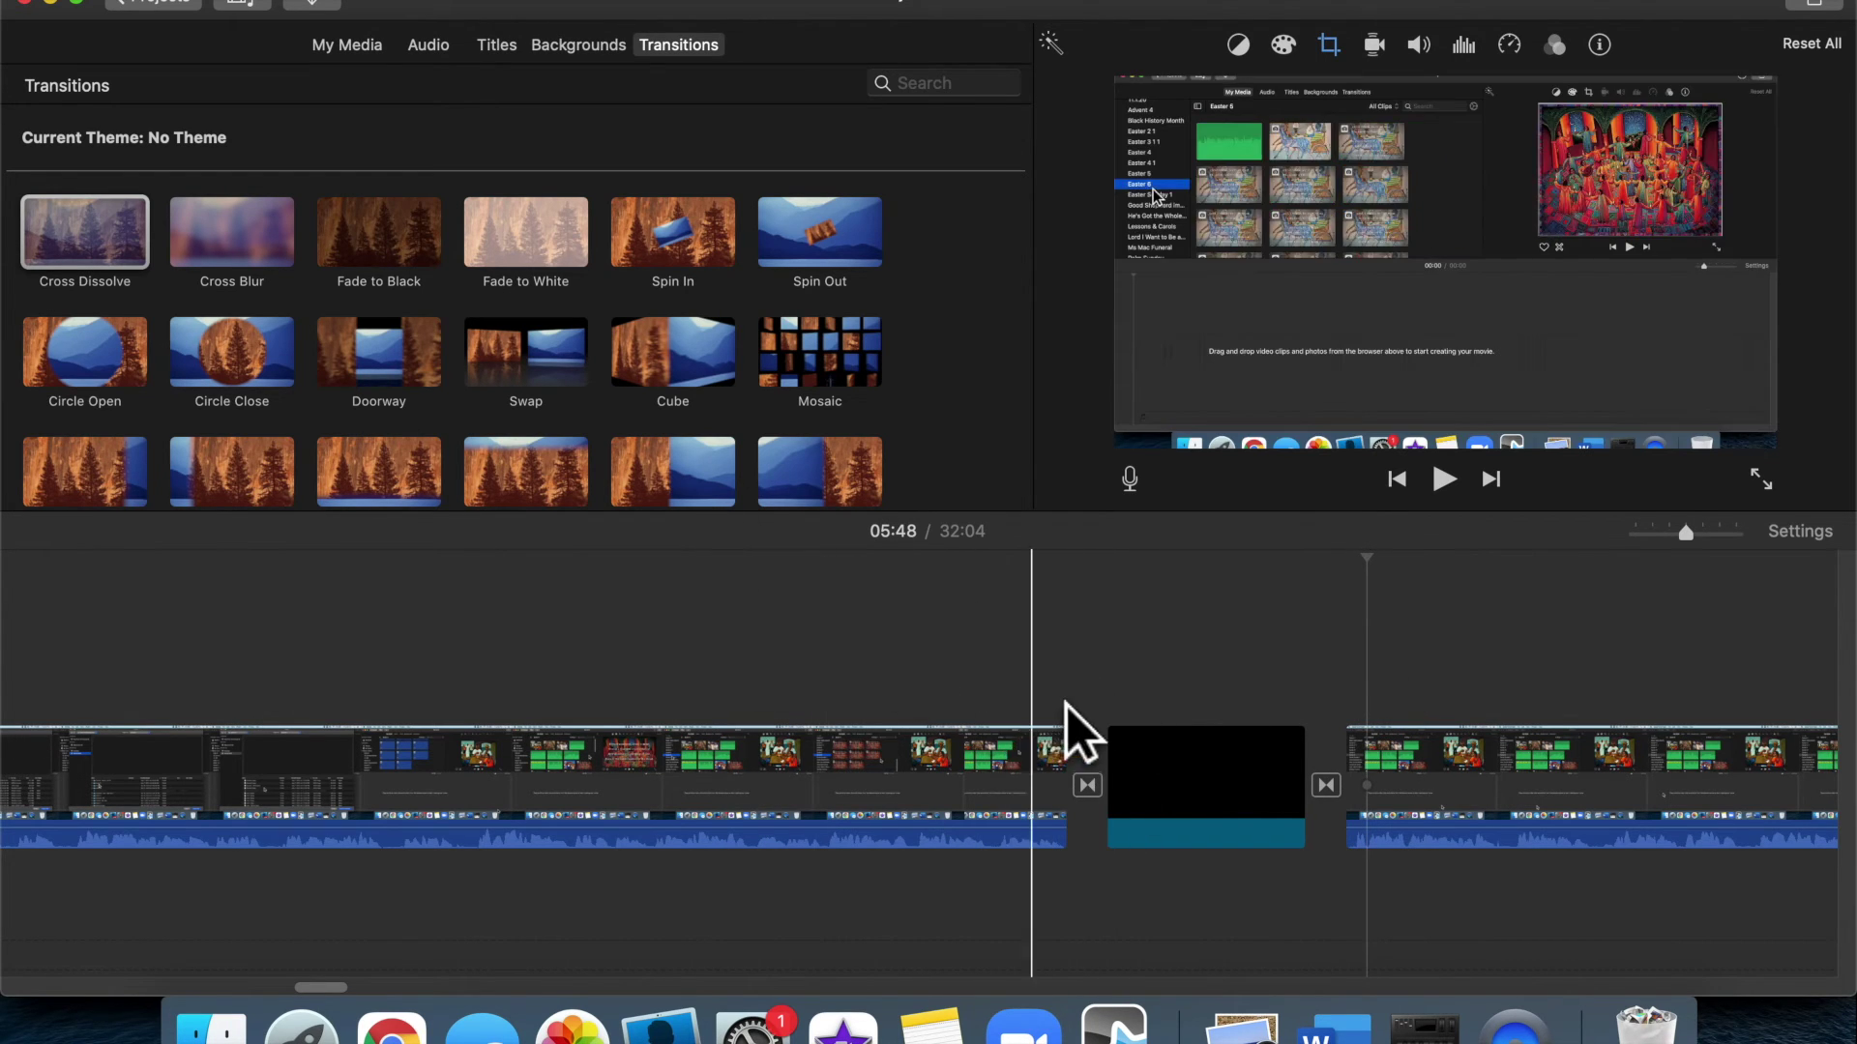
{"action": "left_click", "coordinate": [1200, 789]}
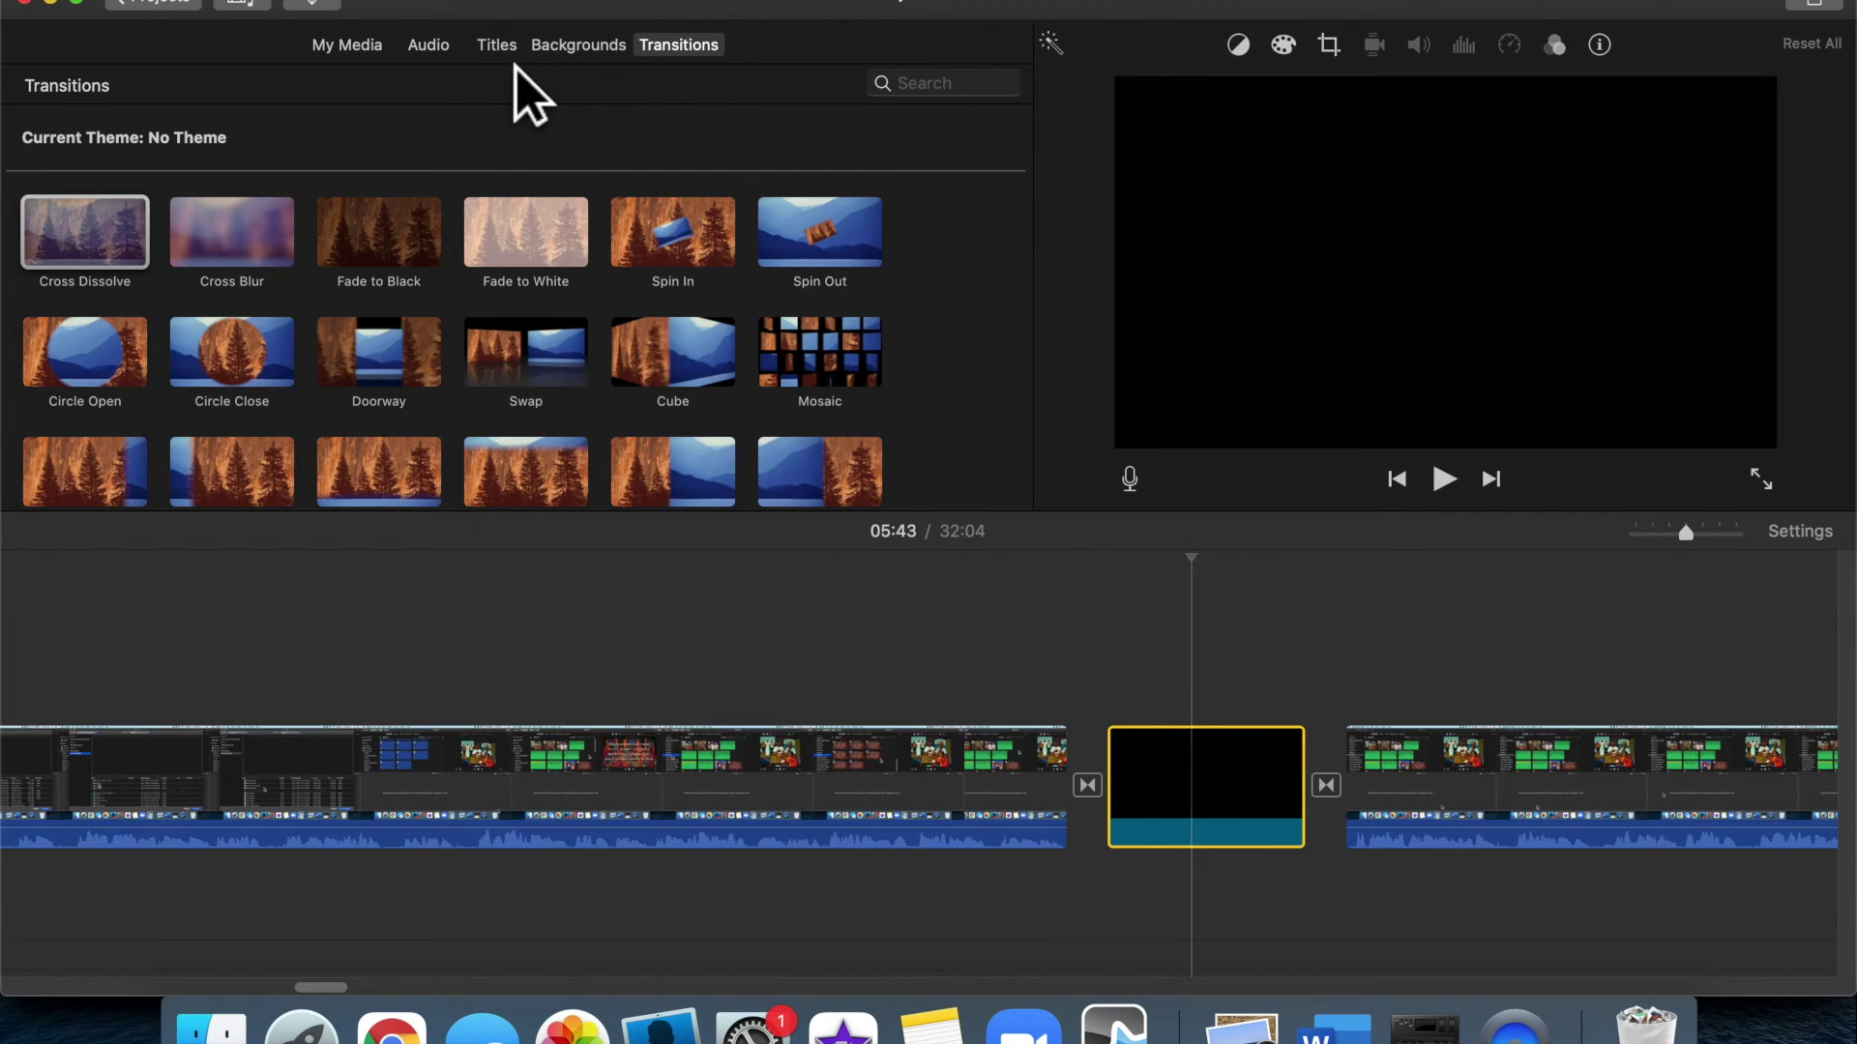
Add a Centered title over the black clip and lengthen it from 4.0 to 5.2 seconds
{"action": "left_click", "coordinate": [498, 45]}
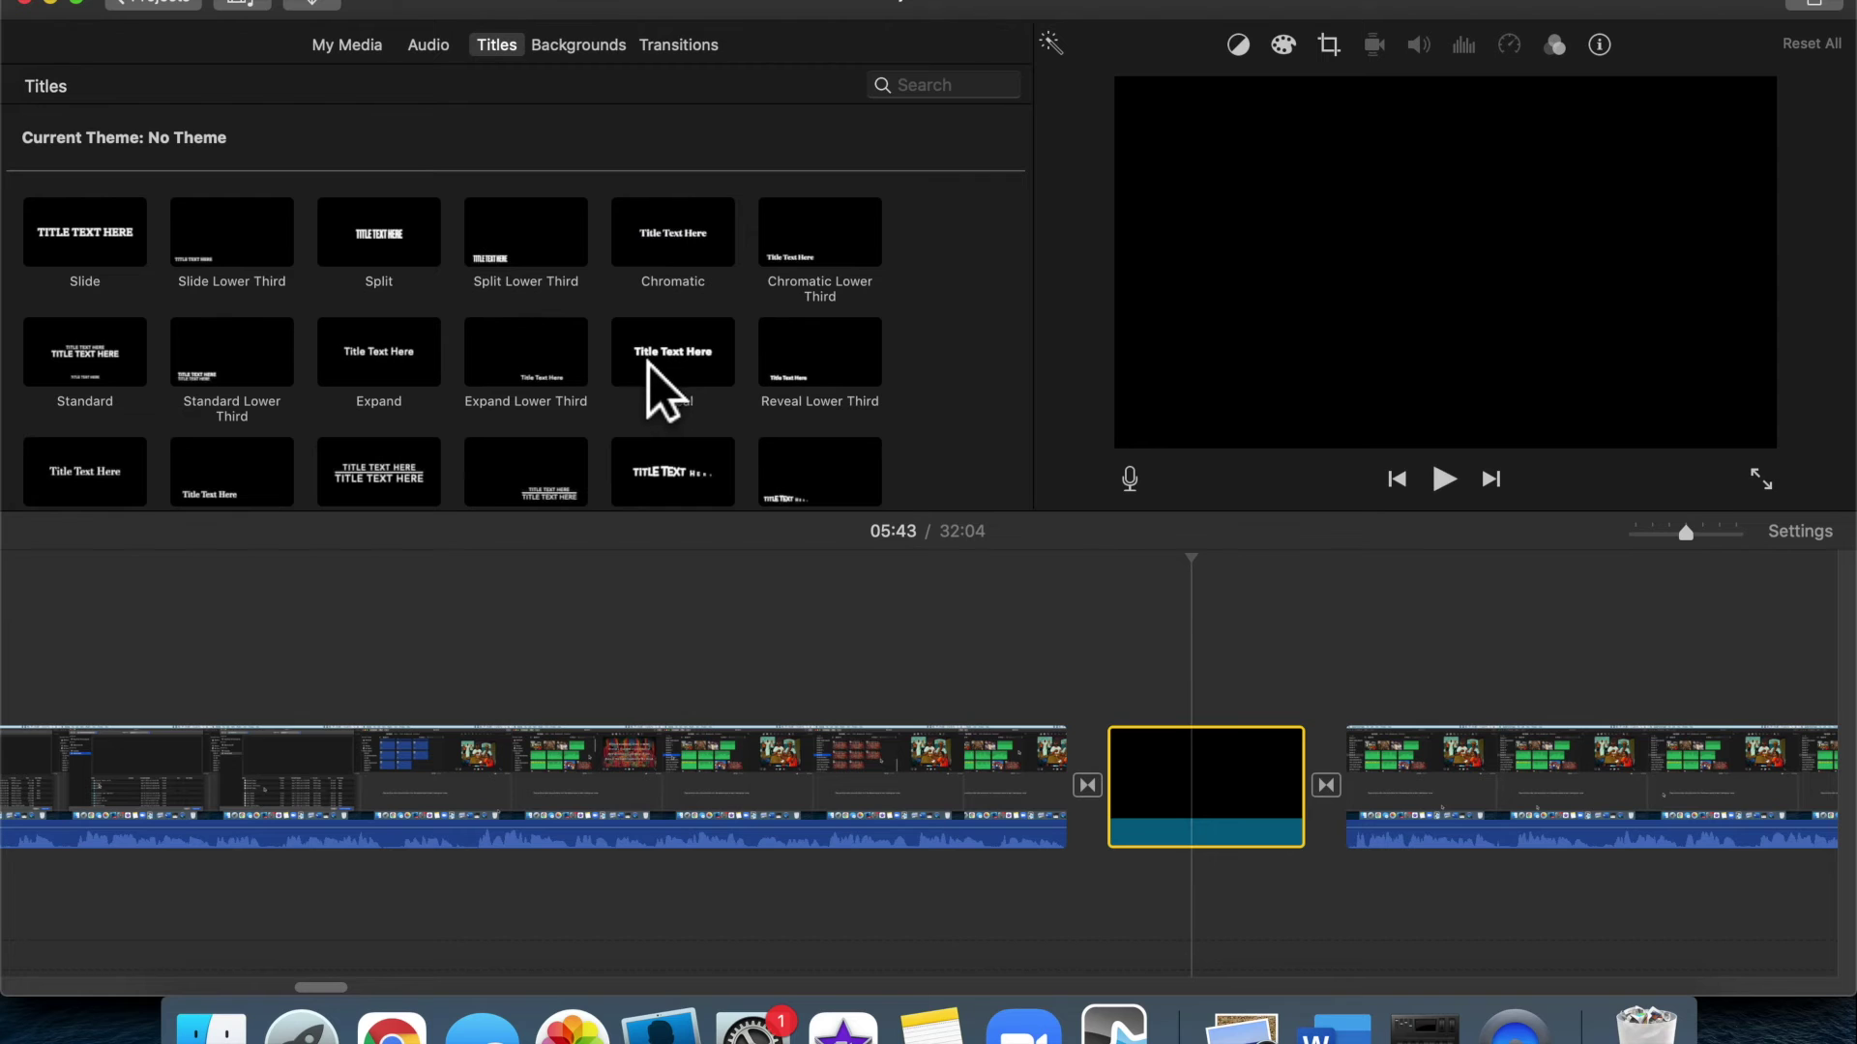
{"action": "scroll", "coordinate": [663, 392], "scroll_direction": "down", "scroll_amount": 10}
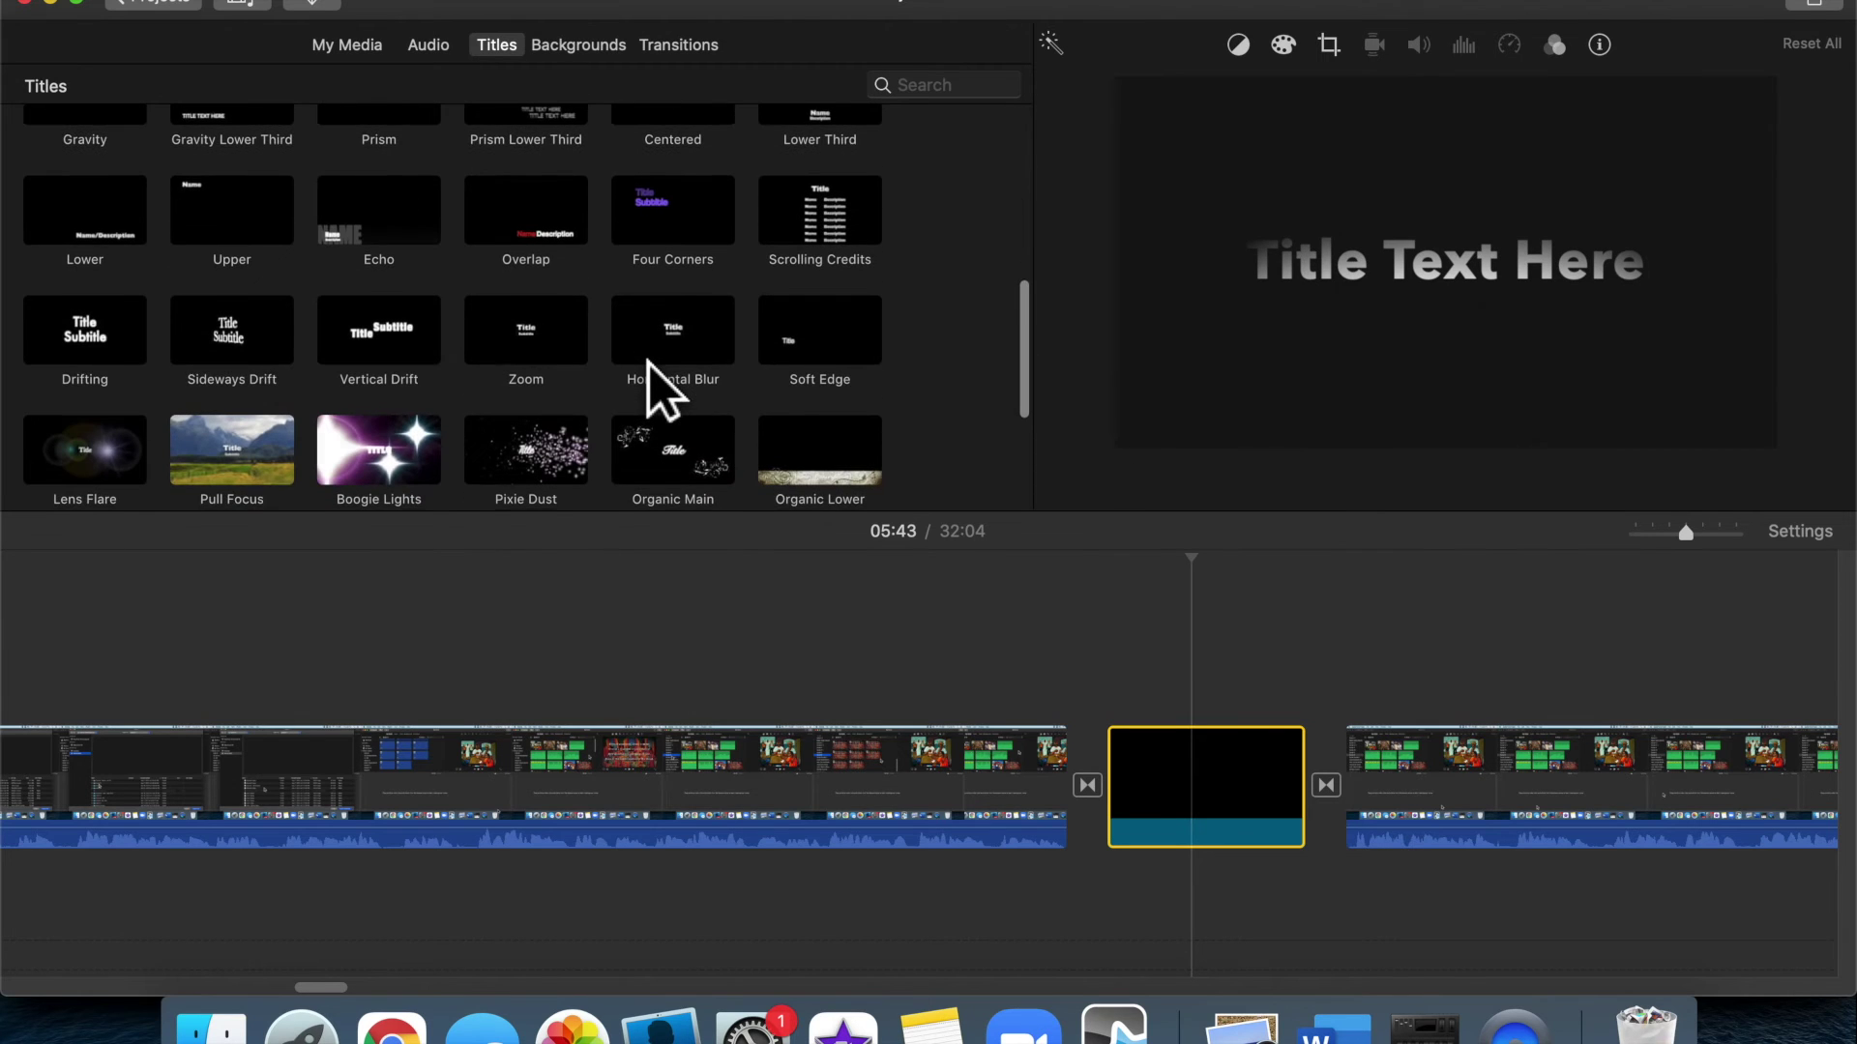
{"action": "scroll", "coordinate": [663, 392], "scroll_direction": "up", "scroll_amount": 2}
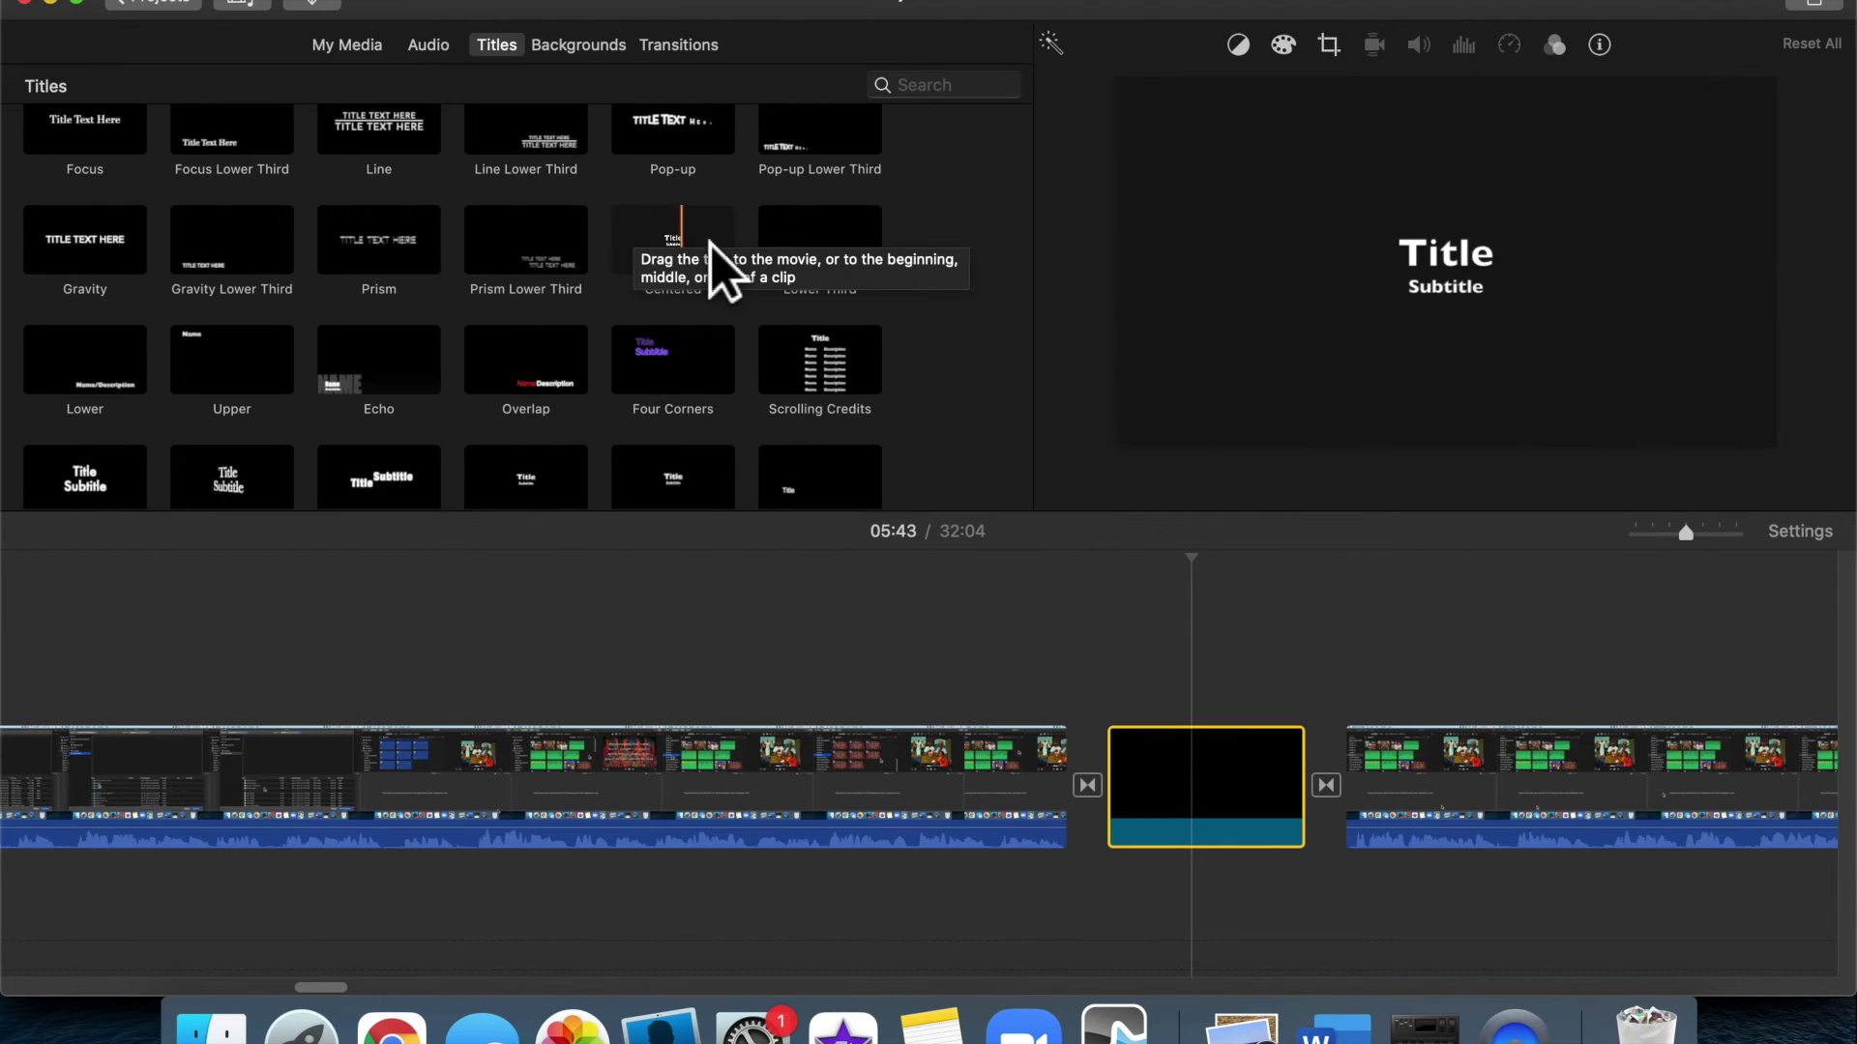
{"action": "left_click_drag", "start_coordinate": [691, 255], "coordinate": [1125, 703]}
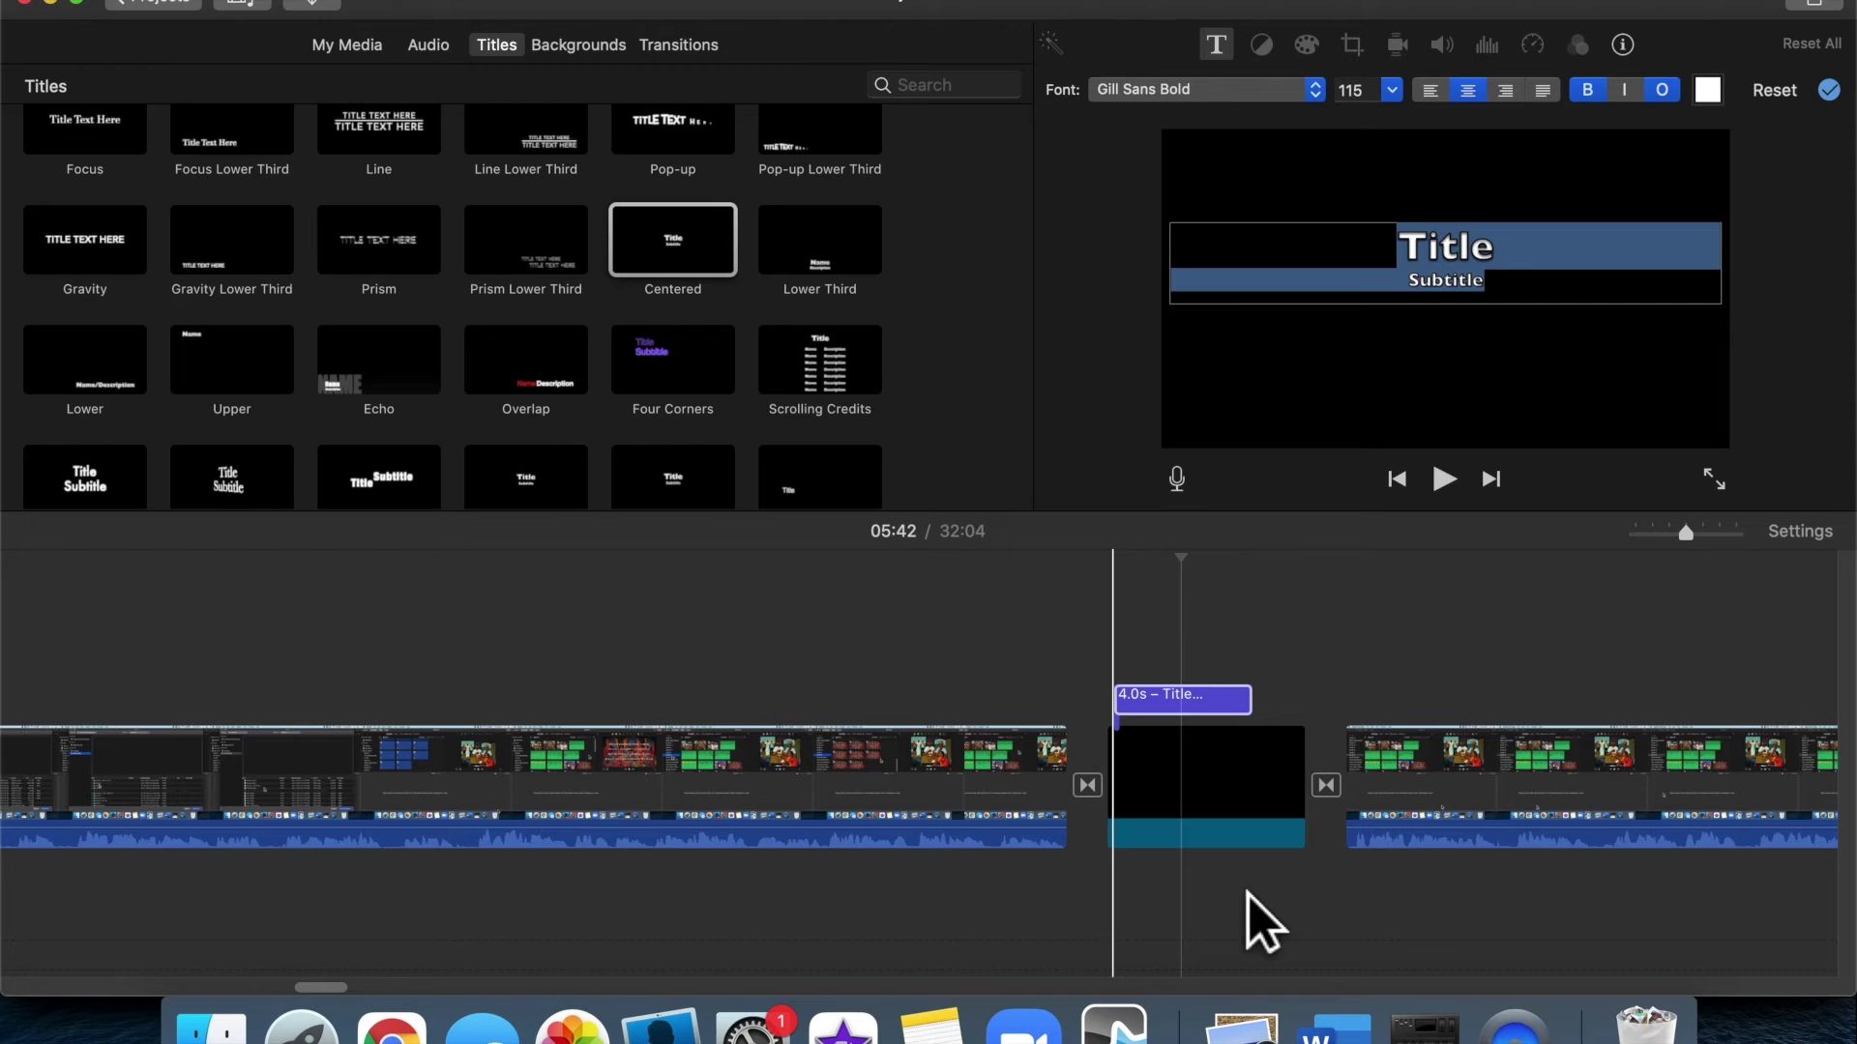
{"action": "left_click", "coordinate": [1296, 753]}
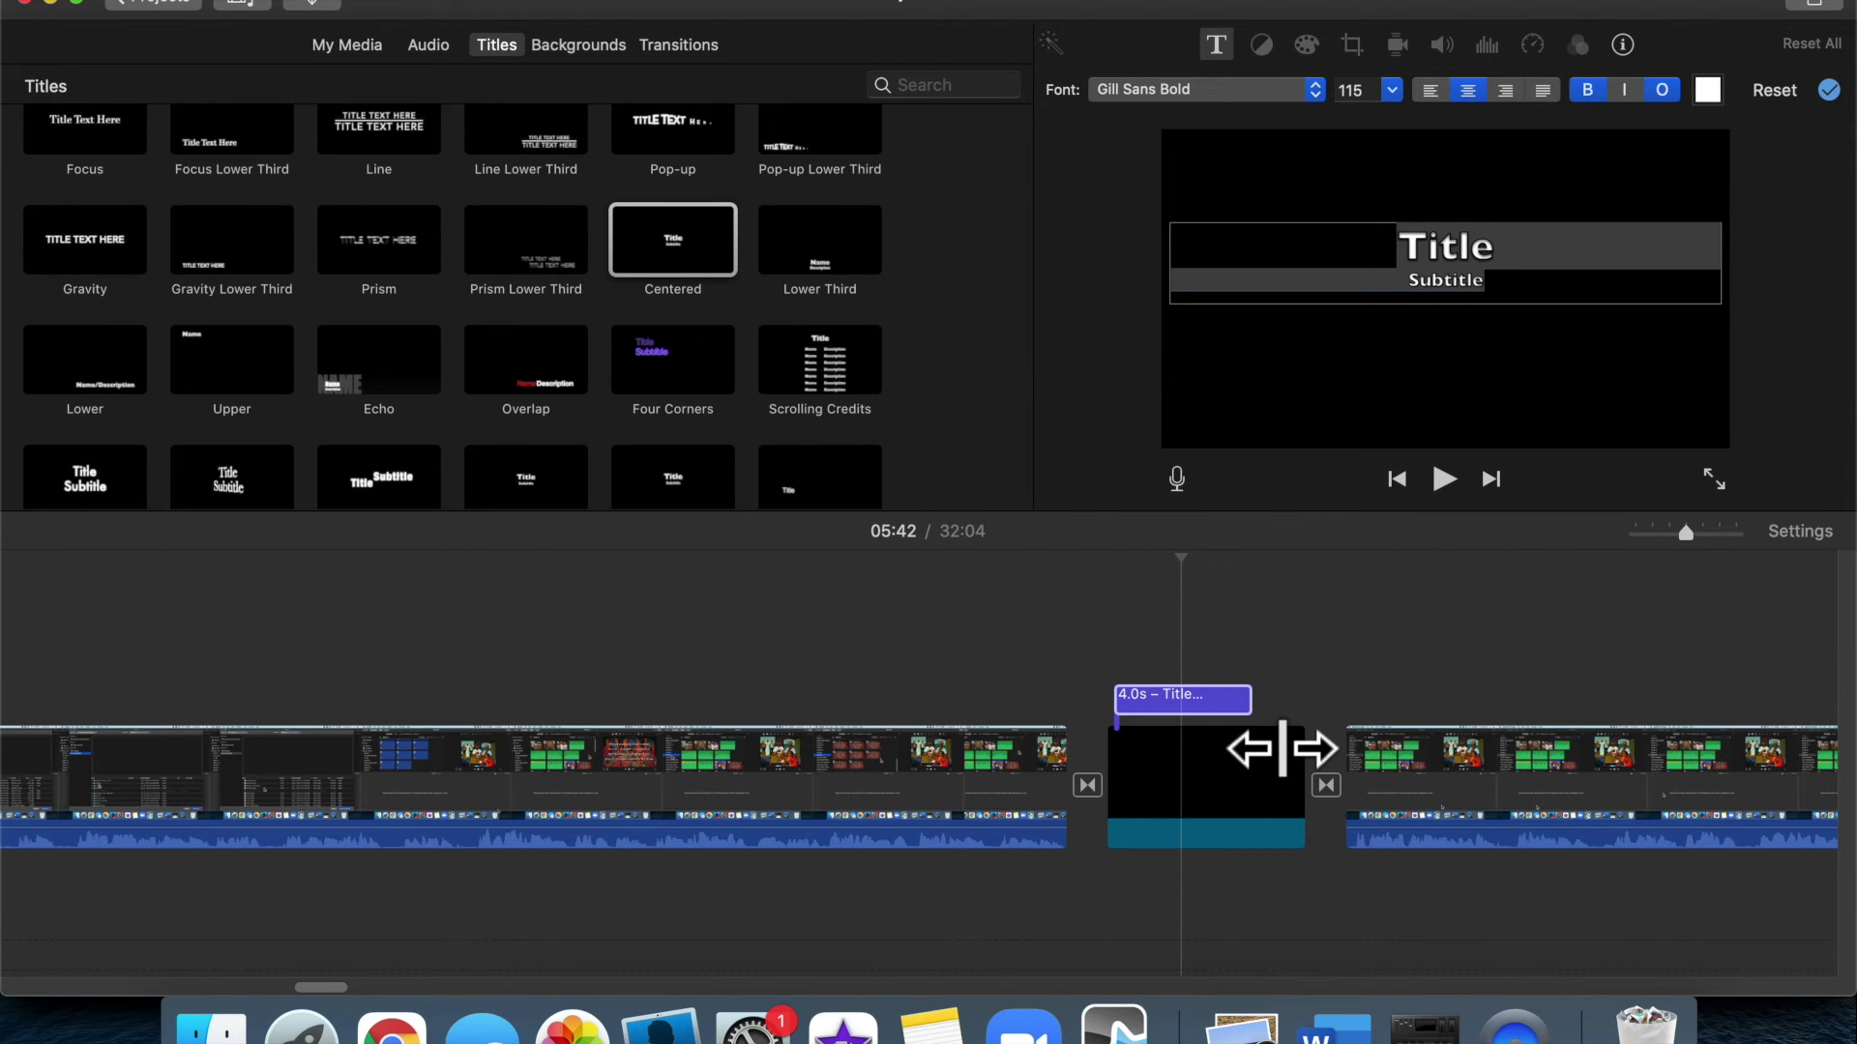
{"action": "left_click_drag", "start_coordinate": [1282, 747], "coordinate": [1329, 753]}
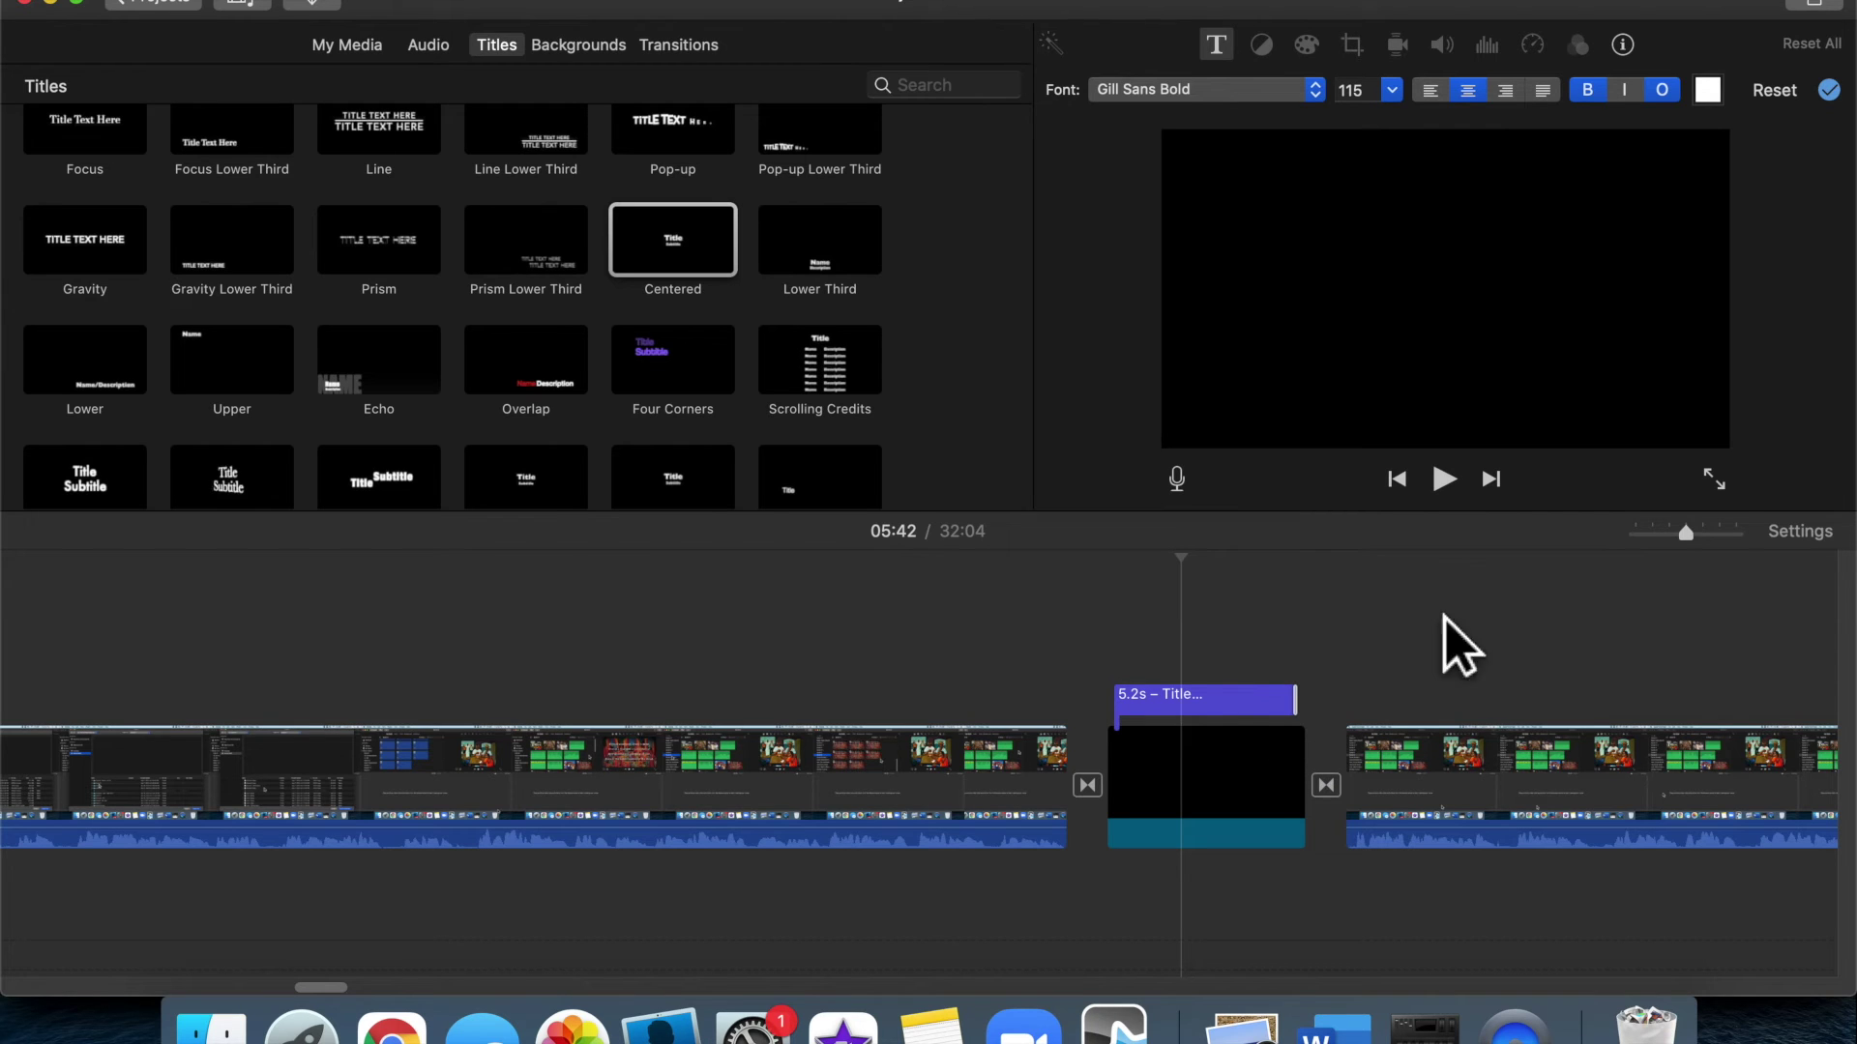
{"action": "left_click", "coordinate": [1193, 709]}
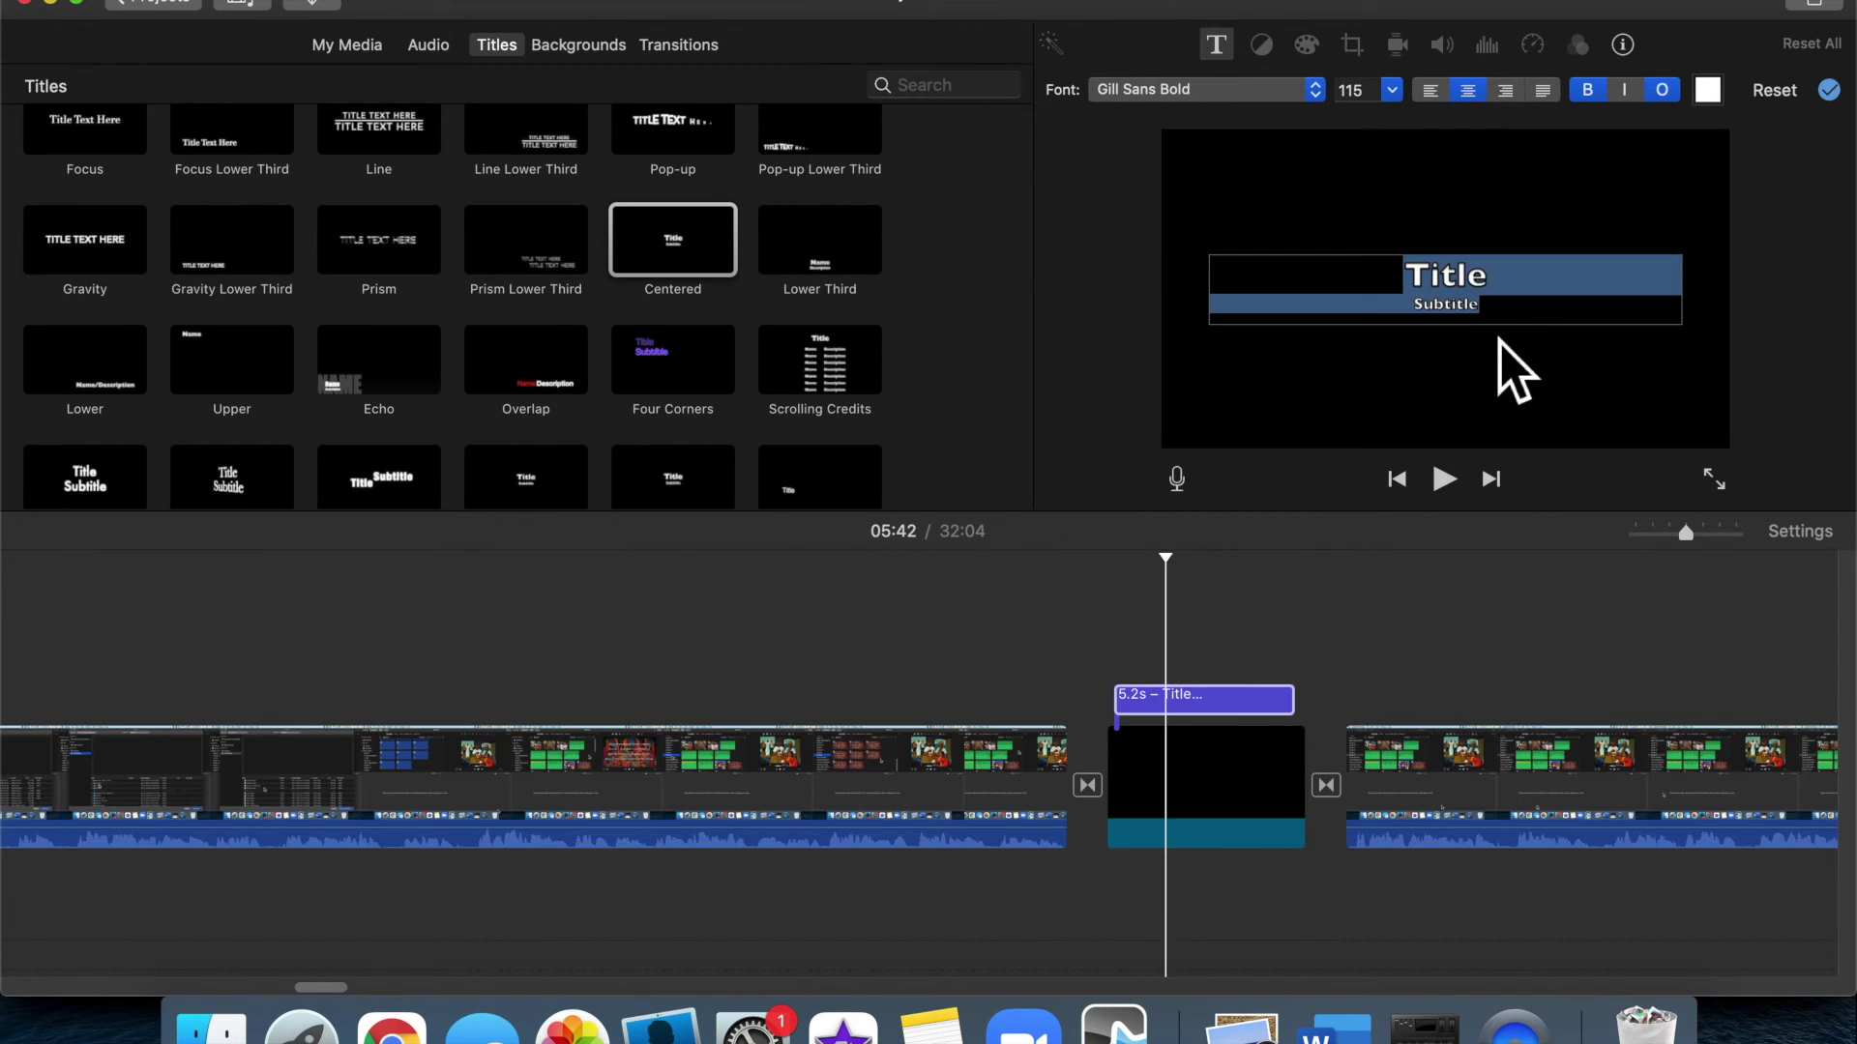
Change the title text to 'Editing Still Images' and delete the Subtitle line
{"action": "left_click", "coordinate": [1464, 288]}
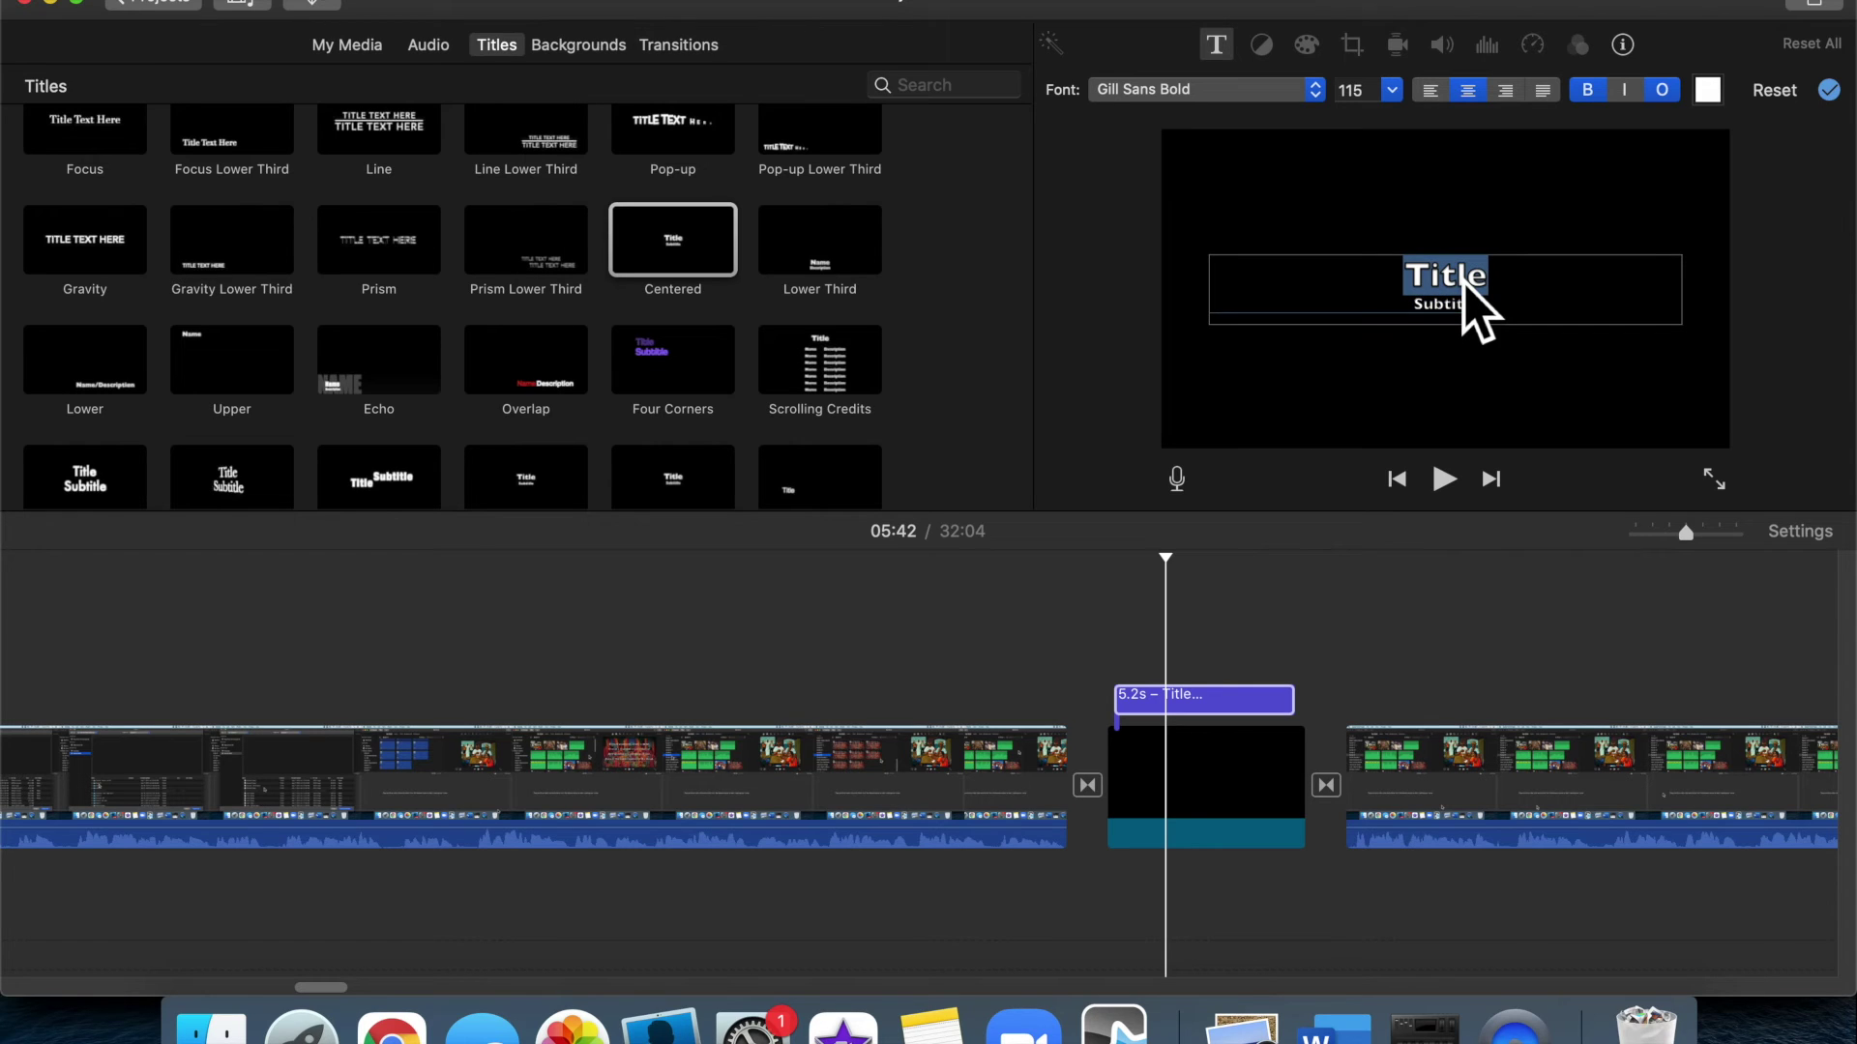
{"action": "type", "text": "Ed"}
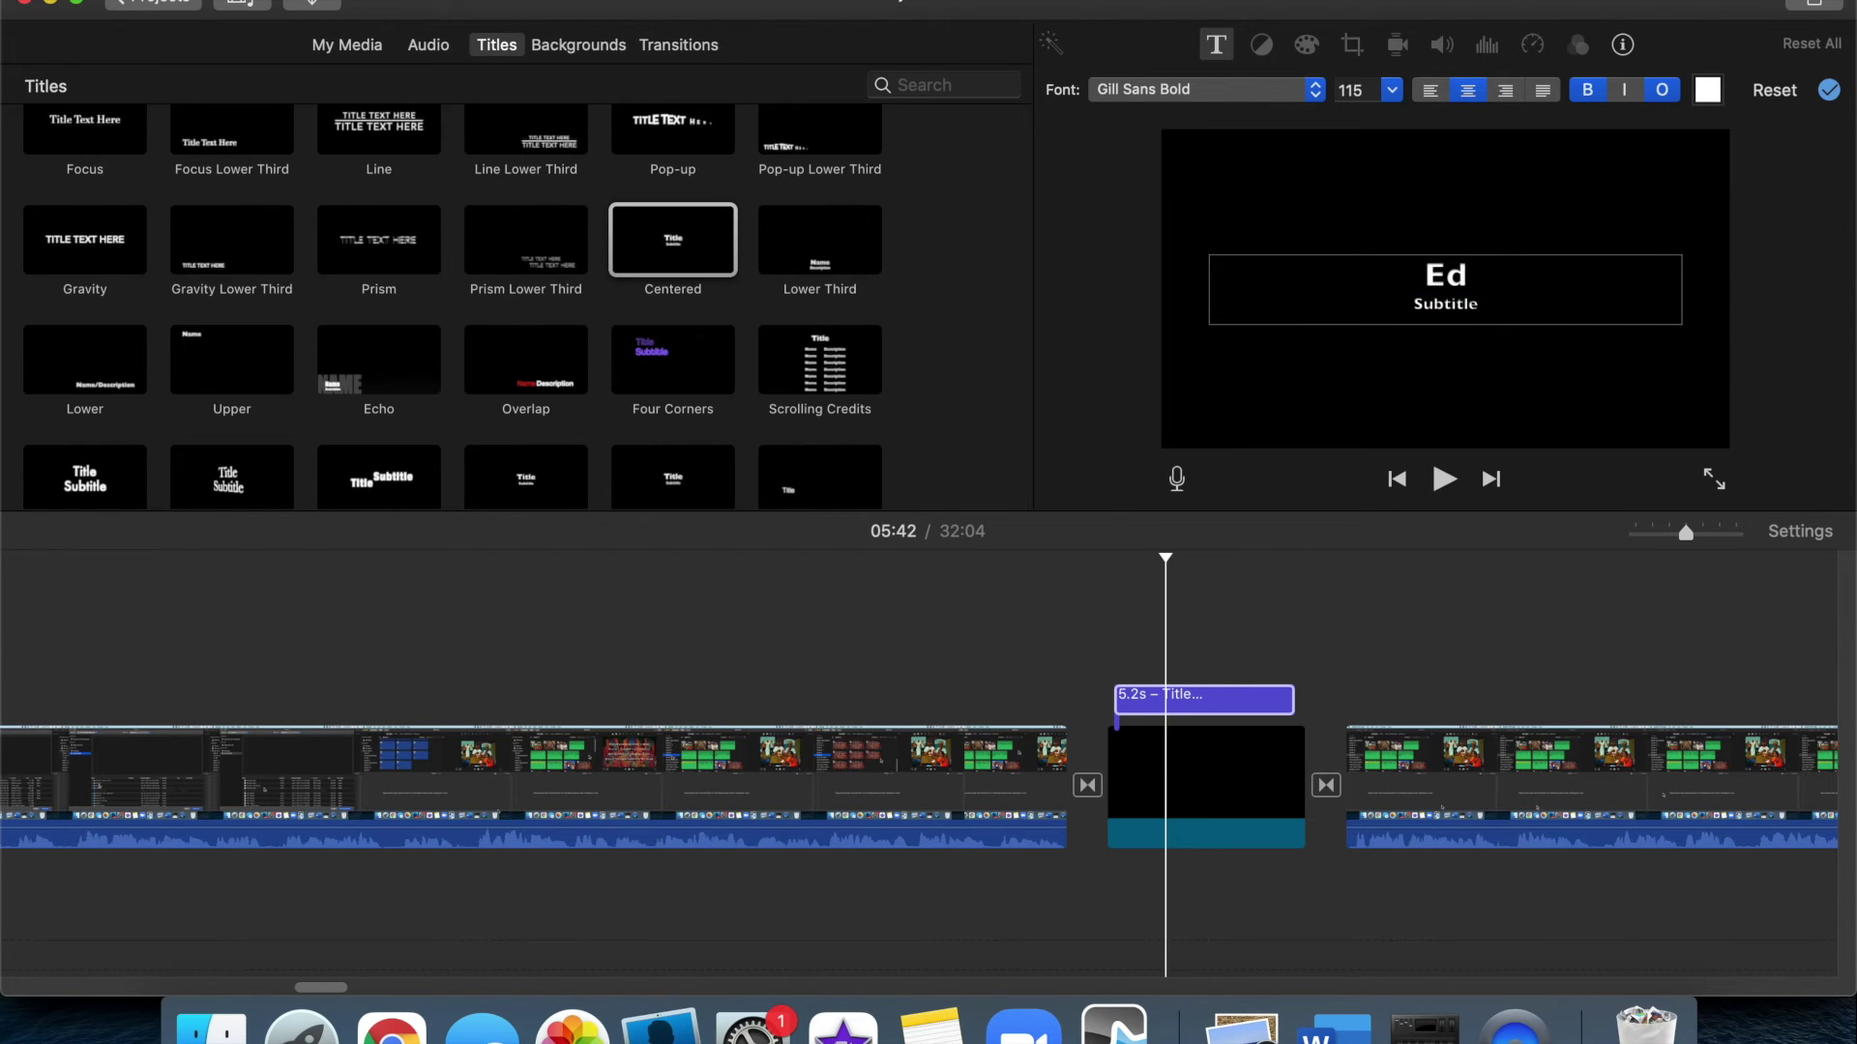
{"action": "type", "text": "iting Still imagin"}
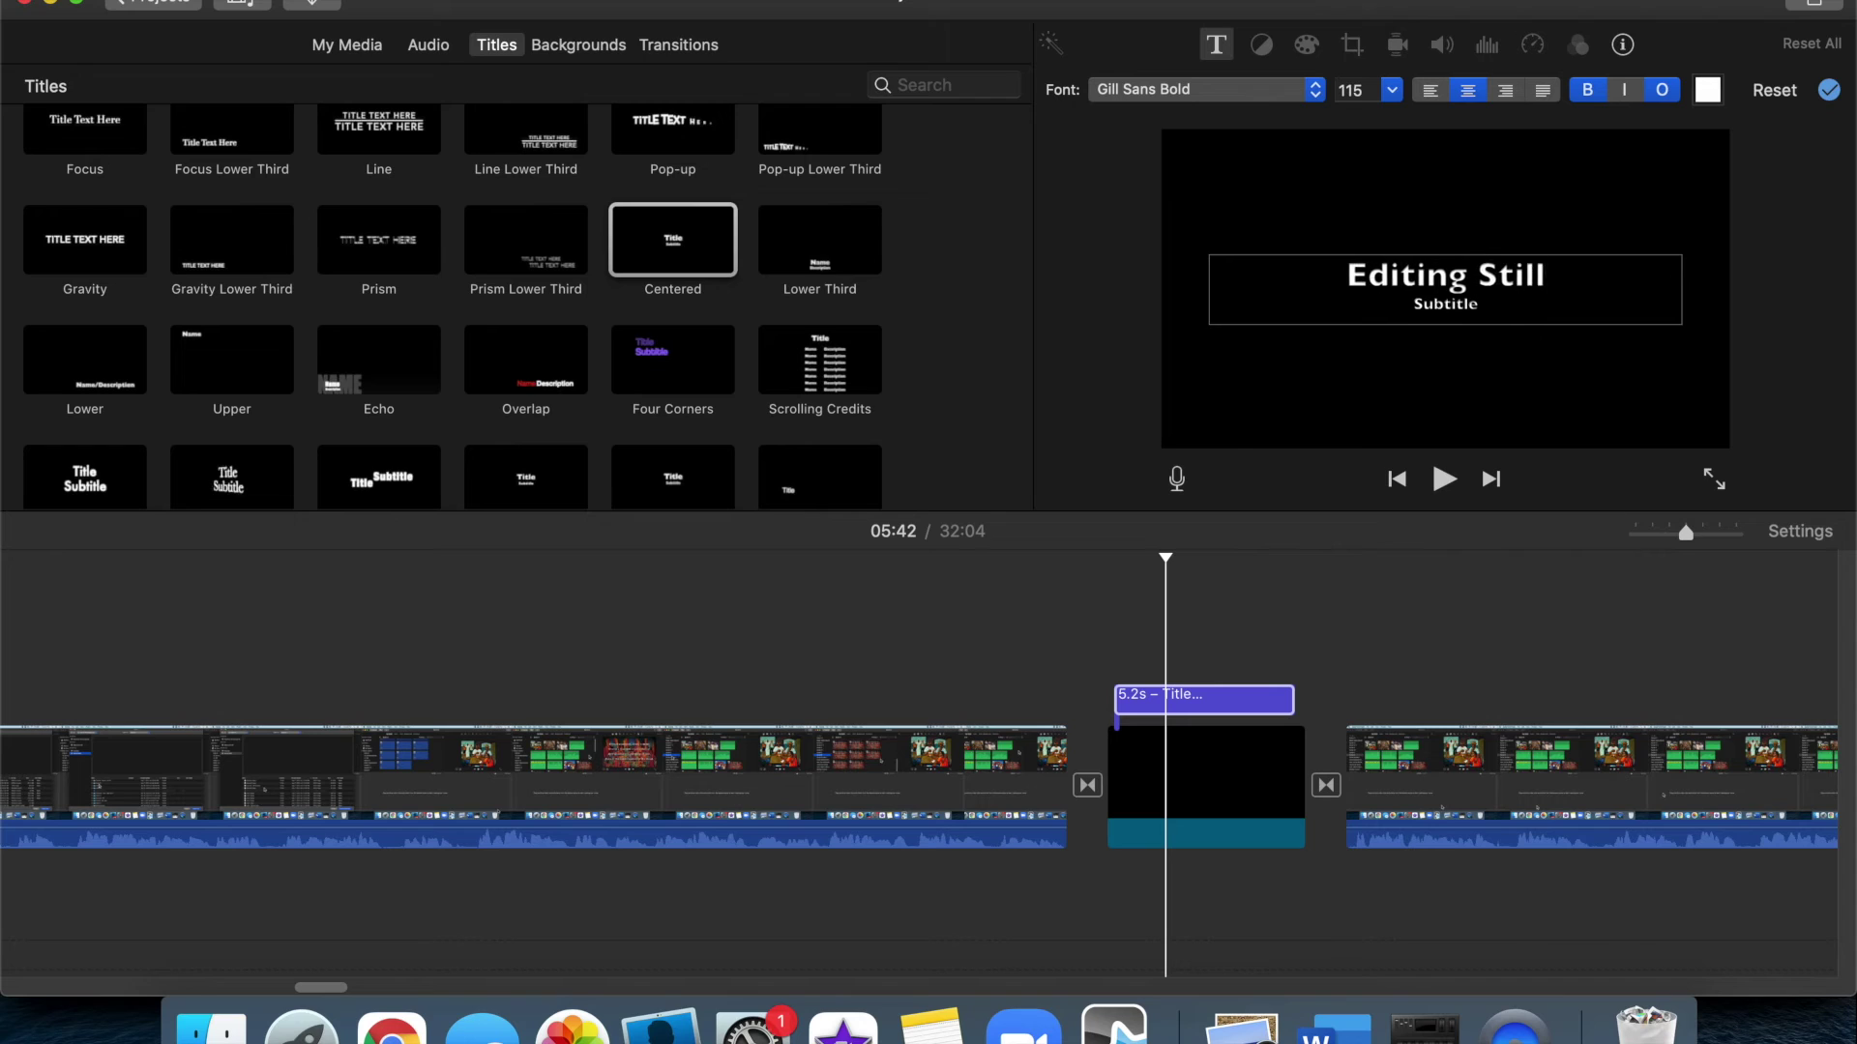
{"action": "key", "text": "BackSpace"}
{"action": "key", "text": "BackSpace"}
{"action": "key", "text": "BackSpace"}
{"action": "key", "text": "BackSpace"}
{"action": "key", "text": "BackSpace"}
{"action": "key", "text": "BackSpace"}
{"action": "type", "text": "Images"}
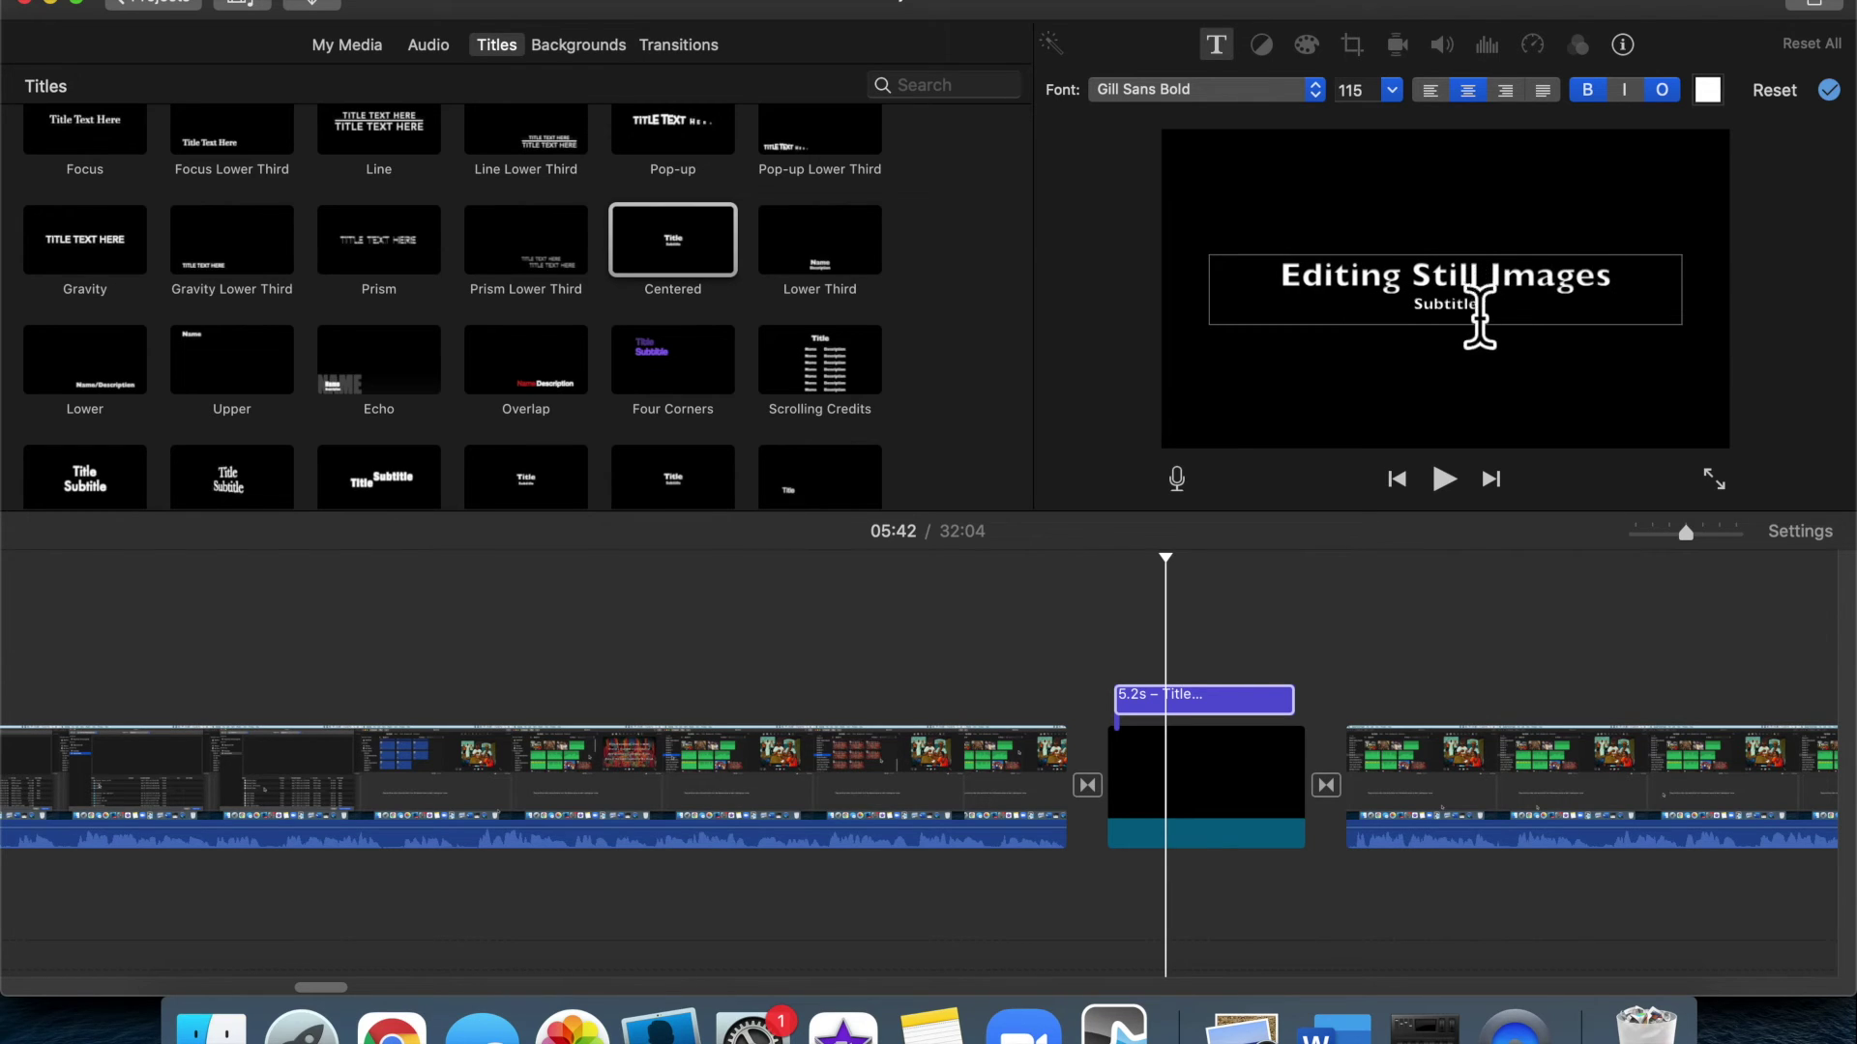
{"action": "double_click", "coordinate": [1456, 295]}
{"action": "double_click", "coordinate": [1456, 305]}
{"action": "key", "text": "BackSpace"}
{"action": "key", "text": "BackSpace"}
Set the title font to Helvetica Neue Bold and remove the outline from its letters
{"action": "triple_click", "coordinate": [1458, 308]}
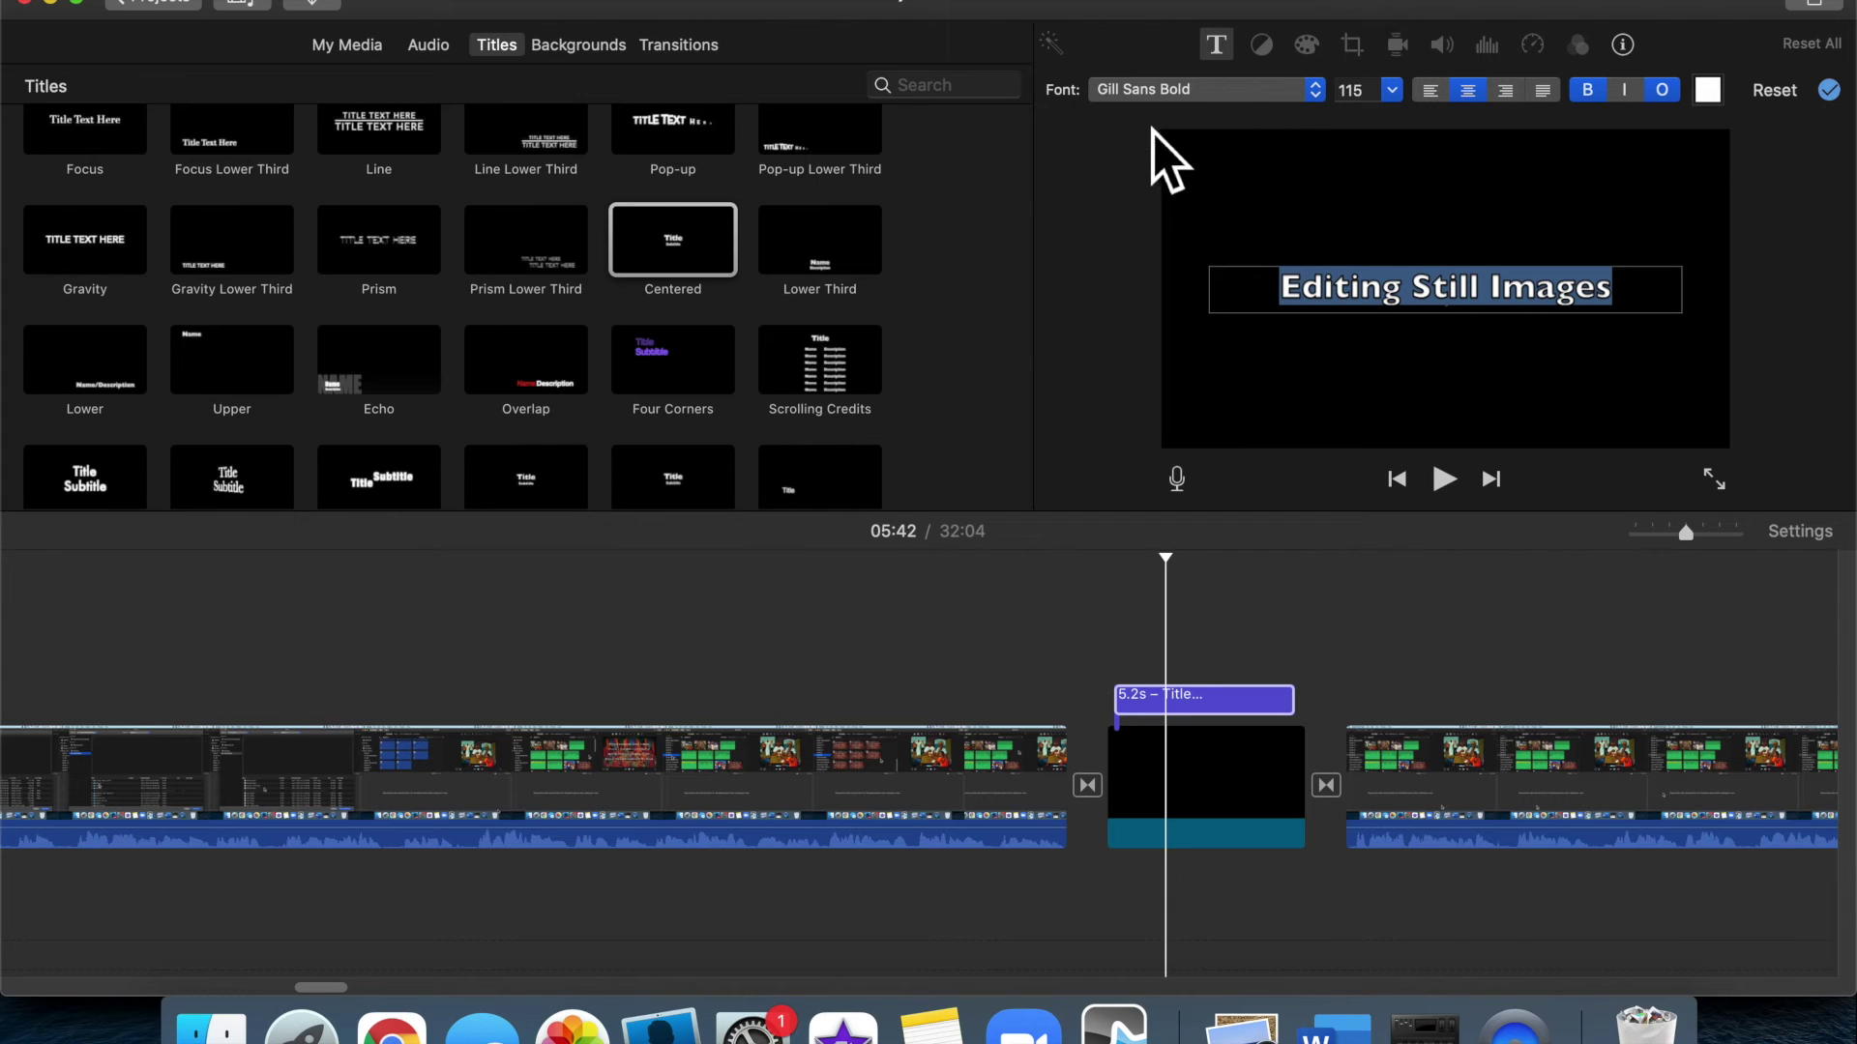
{"action": "left_click", "coordinate": [1313, 90]}
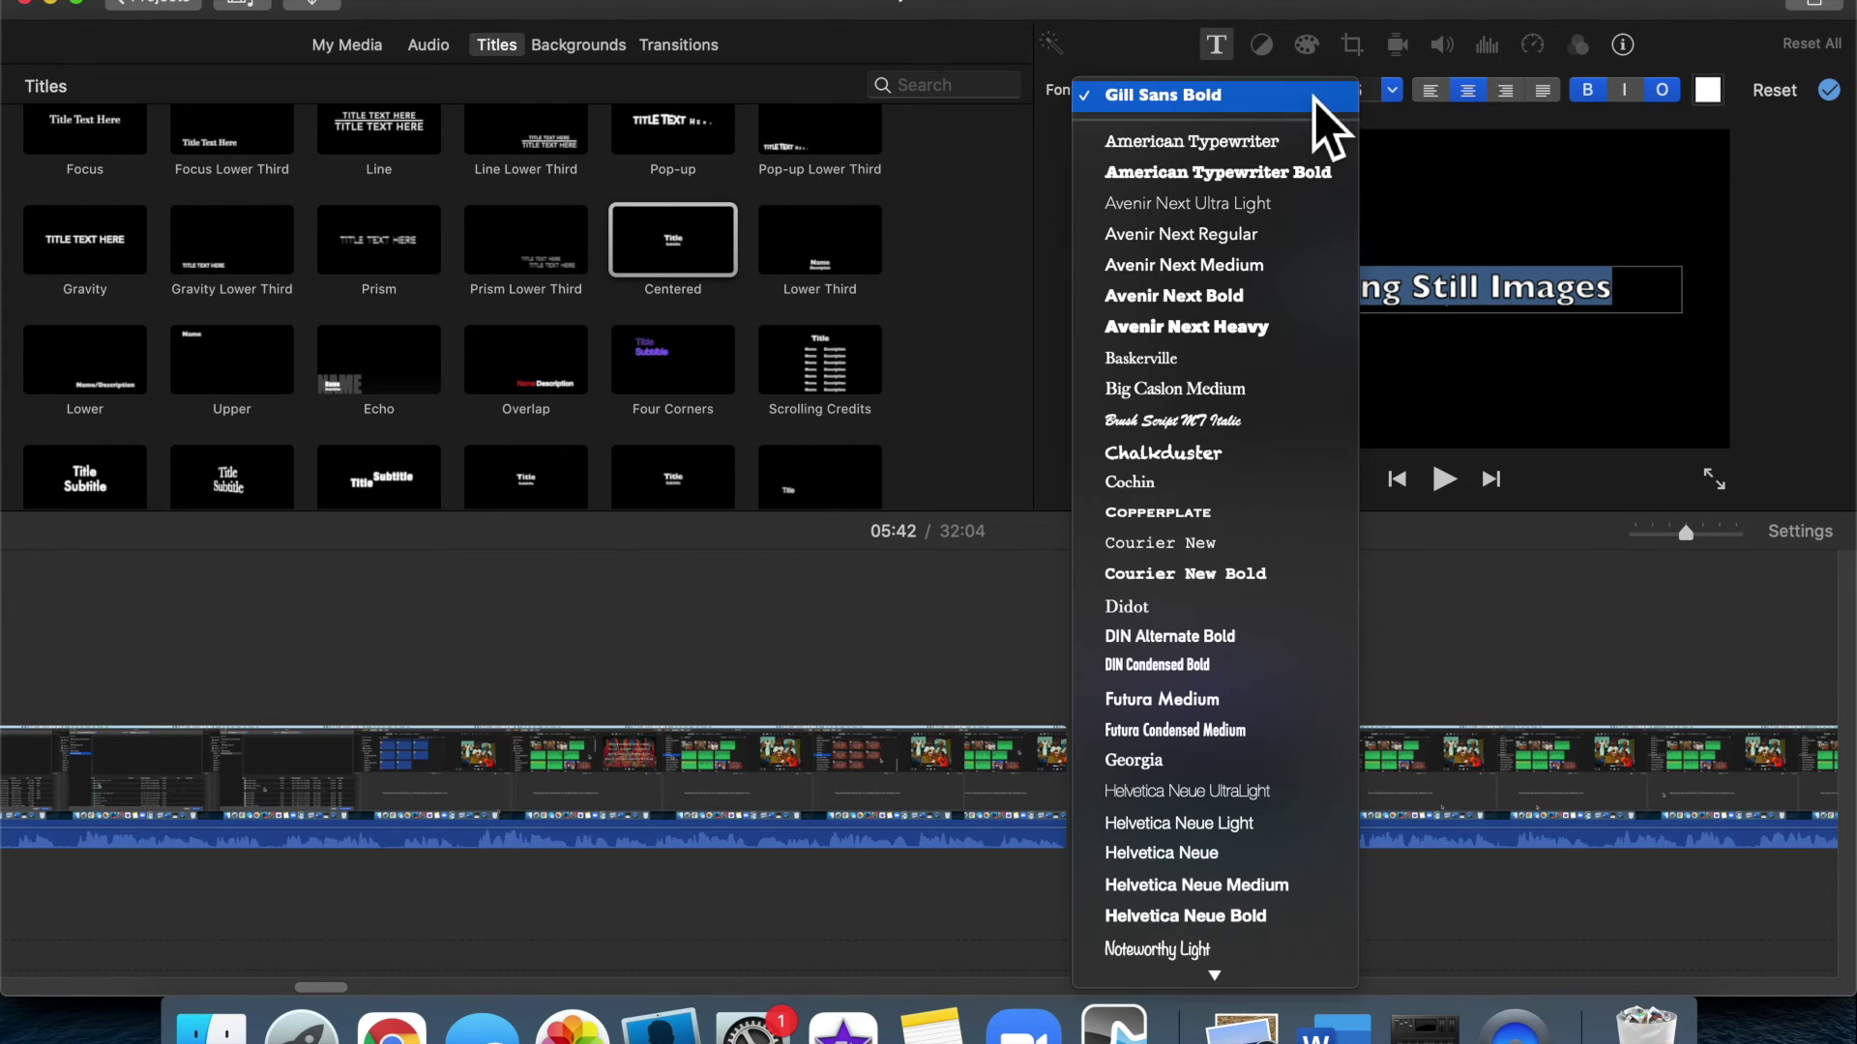
{"action": "left_click", "coordinate": [1195, 916]}
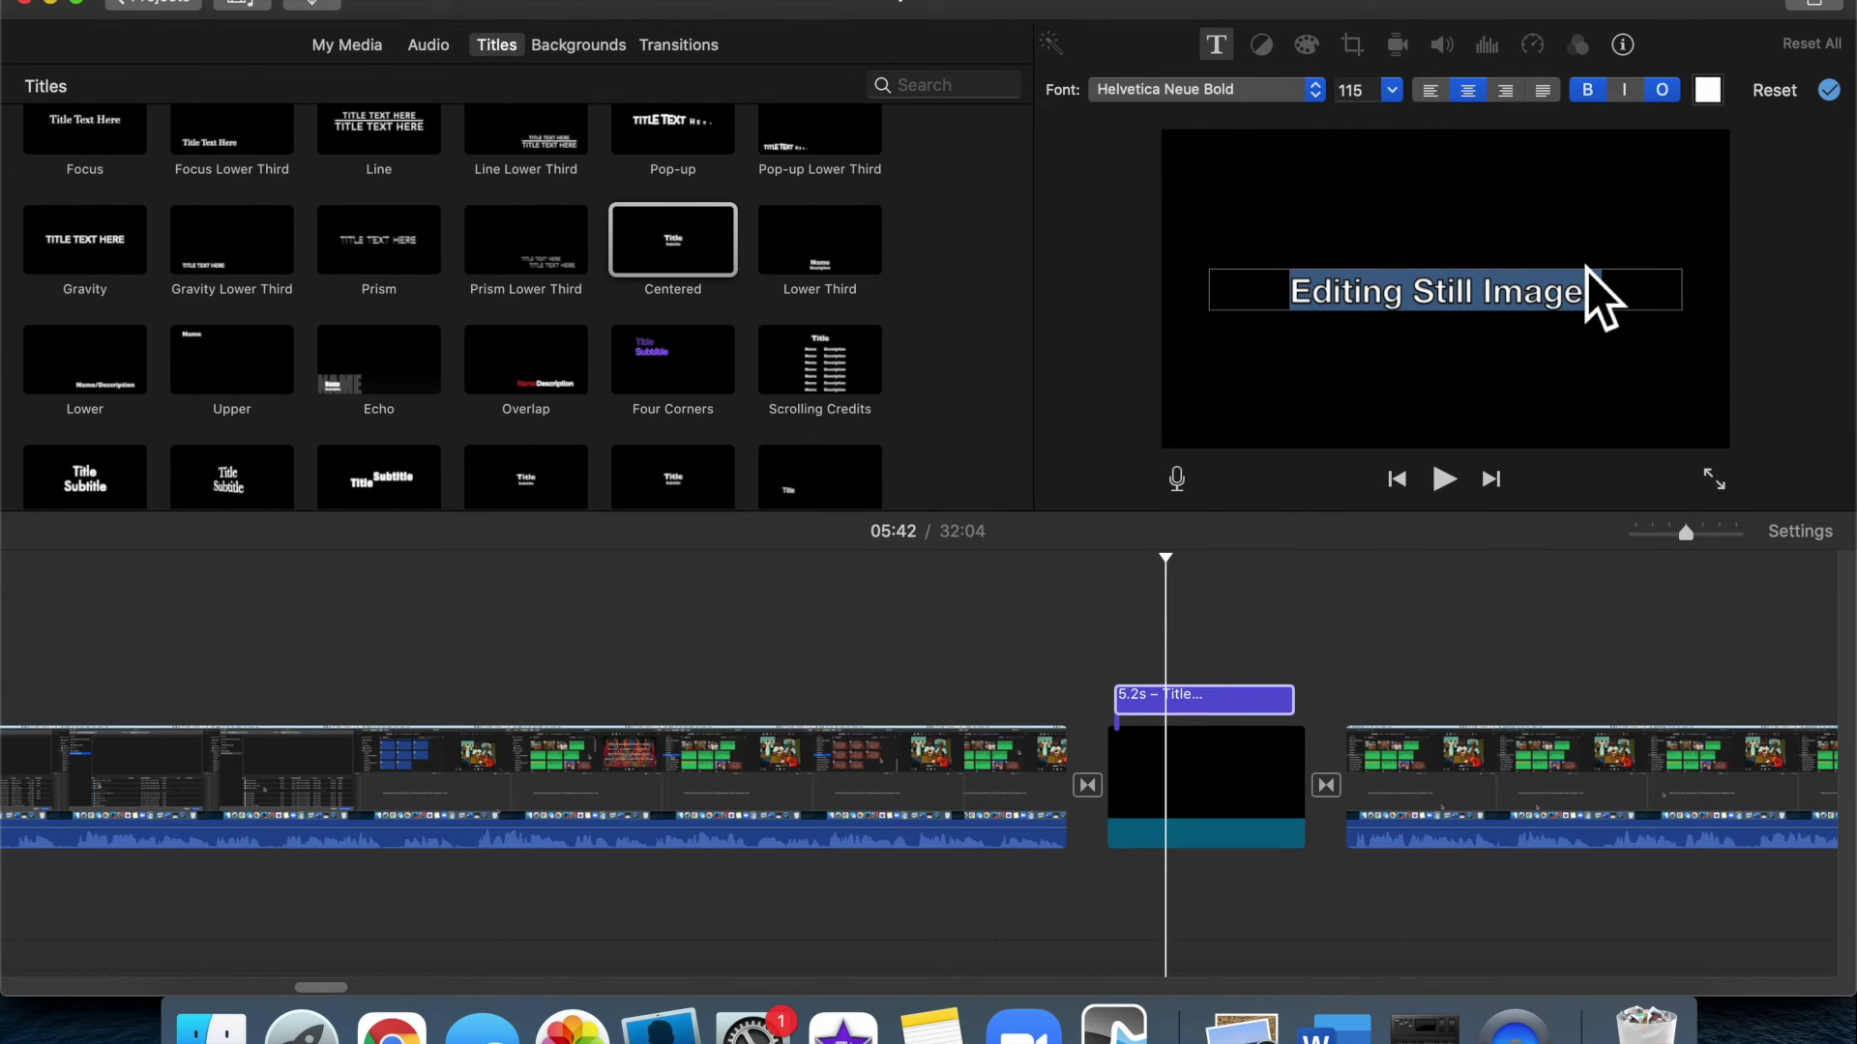
{"action": "type", "text": "s"}
{"action": "left_click", "coordinate": [1633, 393]}
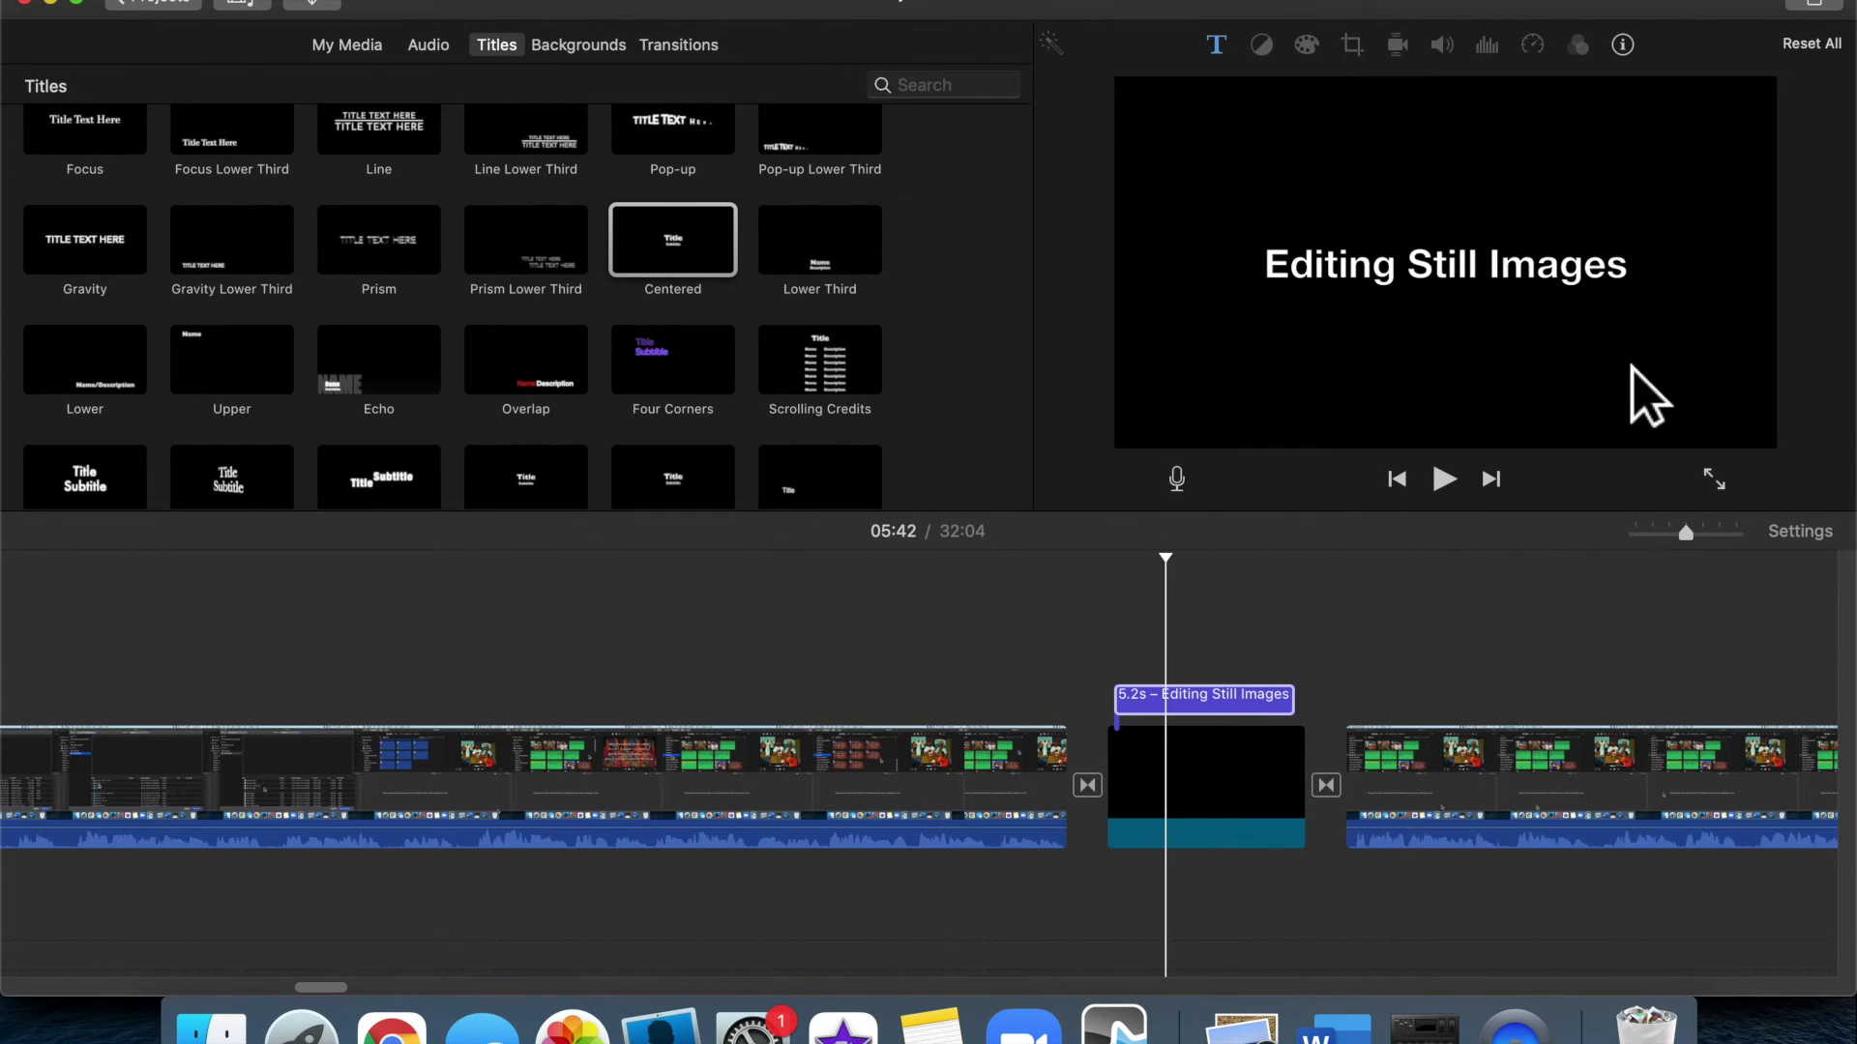
{"action": "left_click", "coordinate": [1448, 283]}
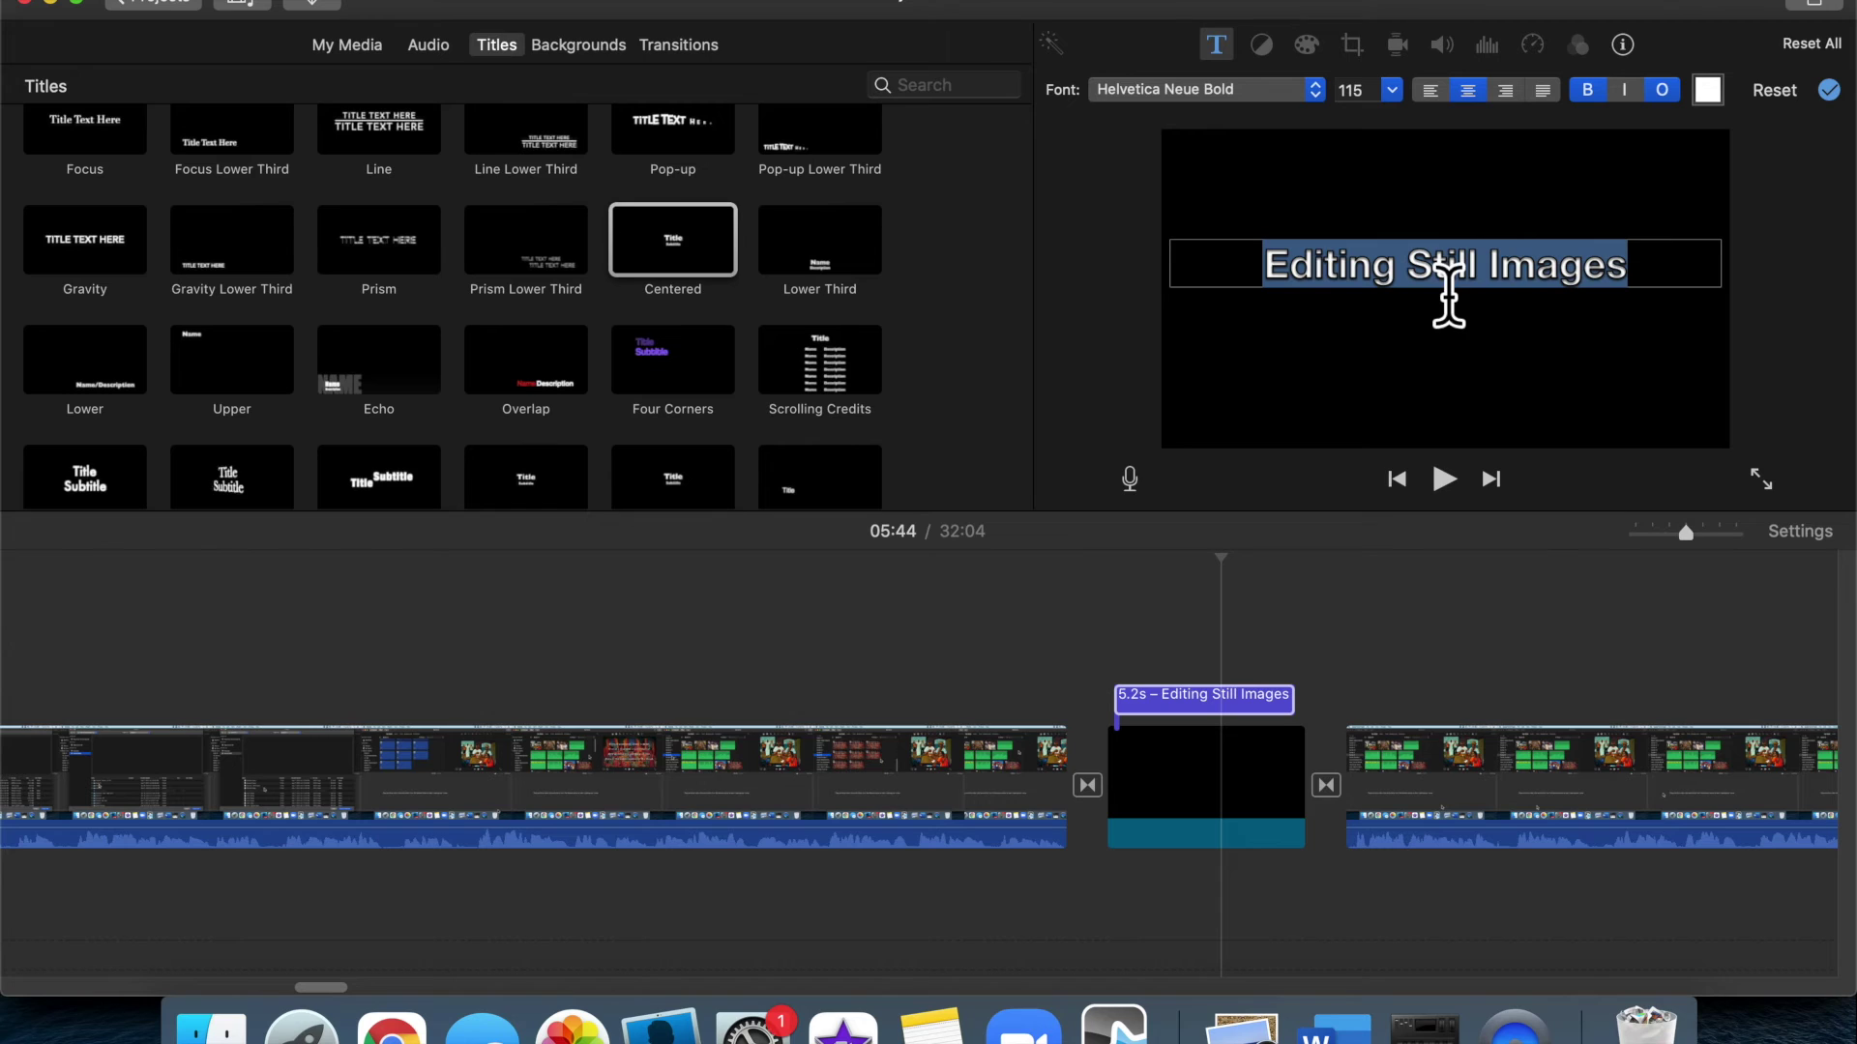
{"action": "left_click", "coordinate": [1663, 92]}
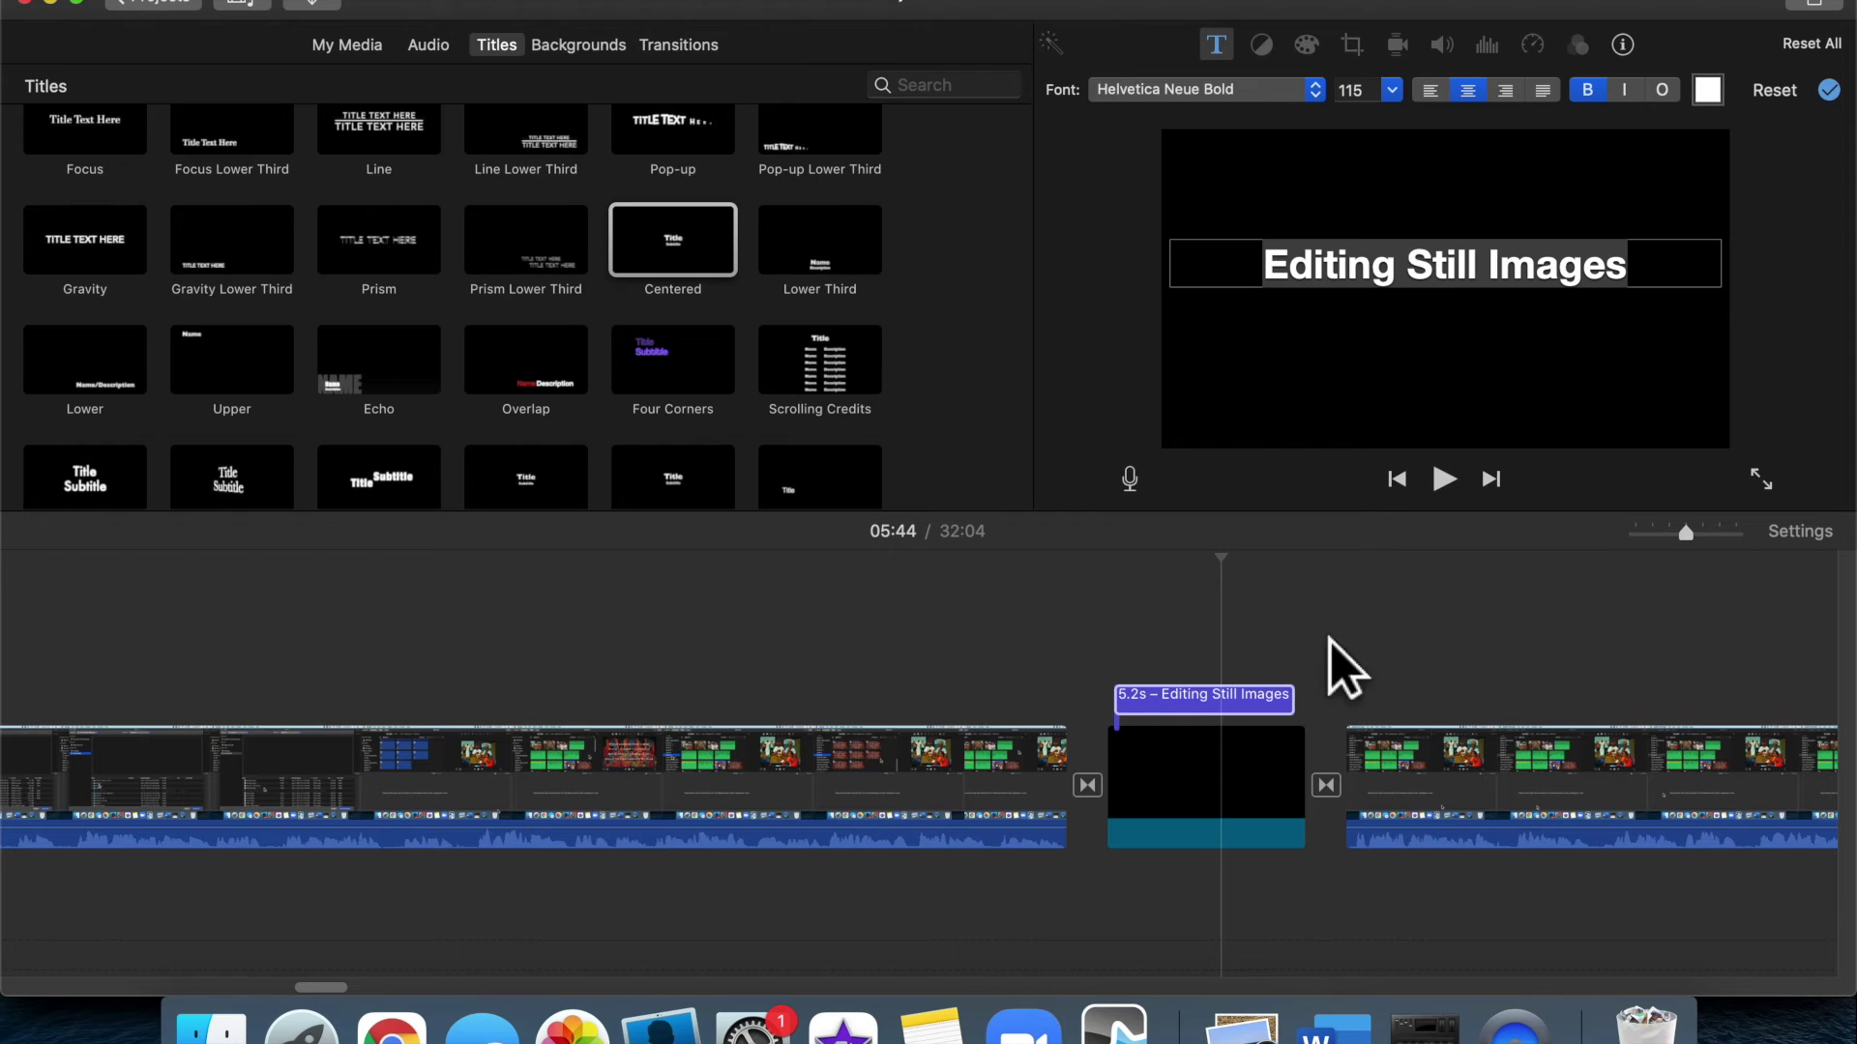
{"action": "left_click", "coordinate": [1325, 667]}
{"action": "left_click", "coordinate": [1028, 658]}
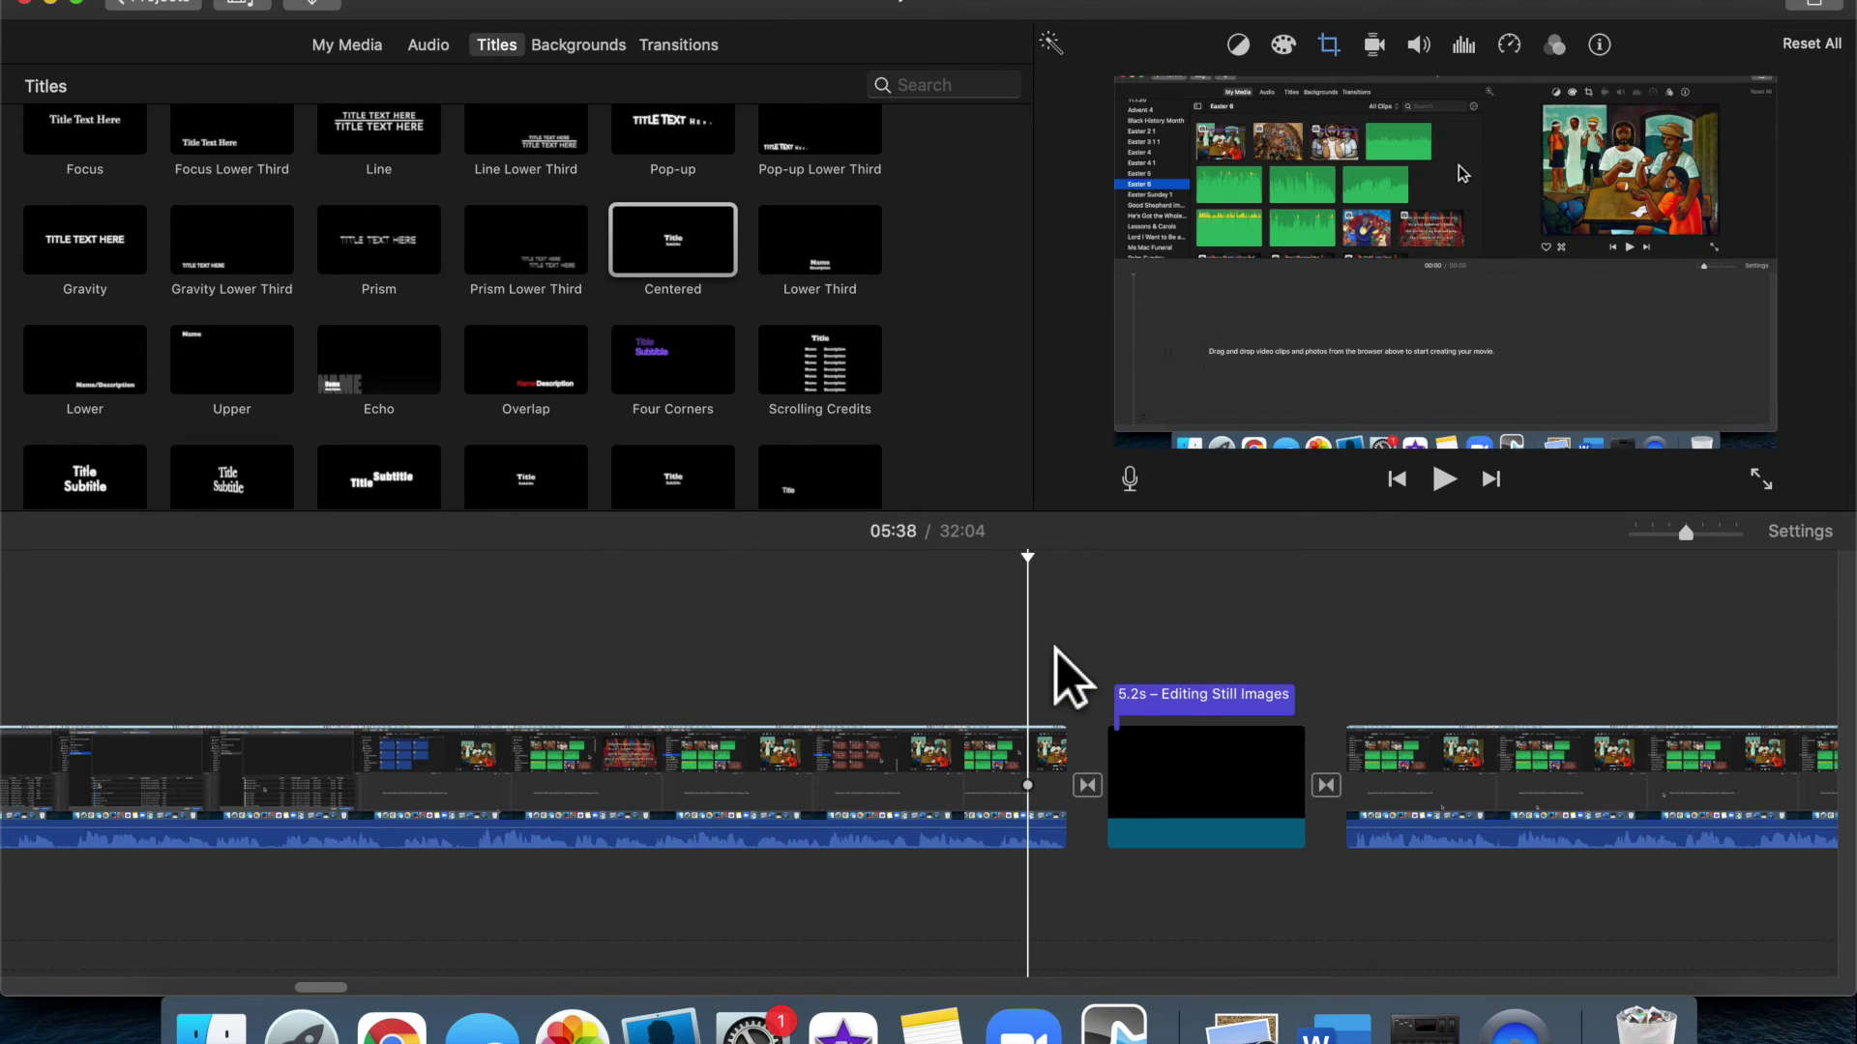
Preview the title, trim its clip to 4.9 seconds, and show the Maps & Backgrounds collection
{"action": "key", "text": "space"}
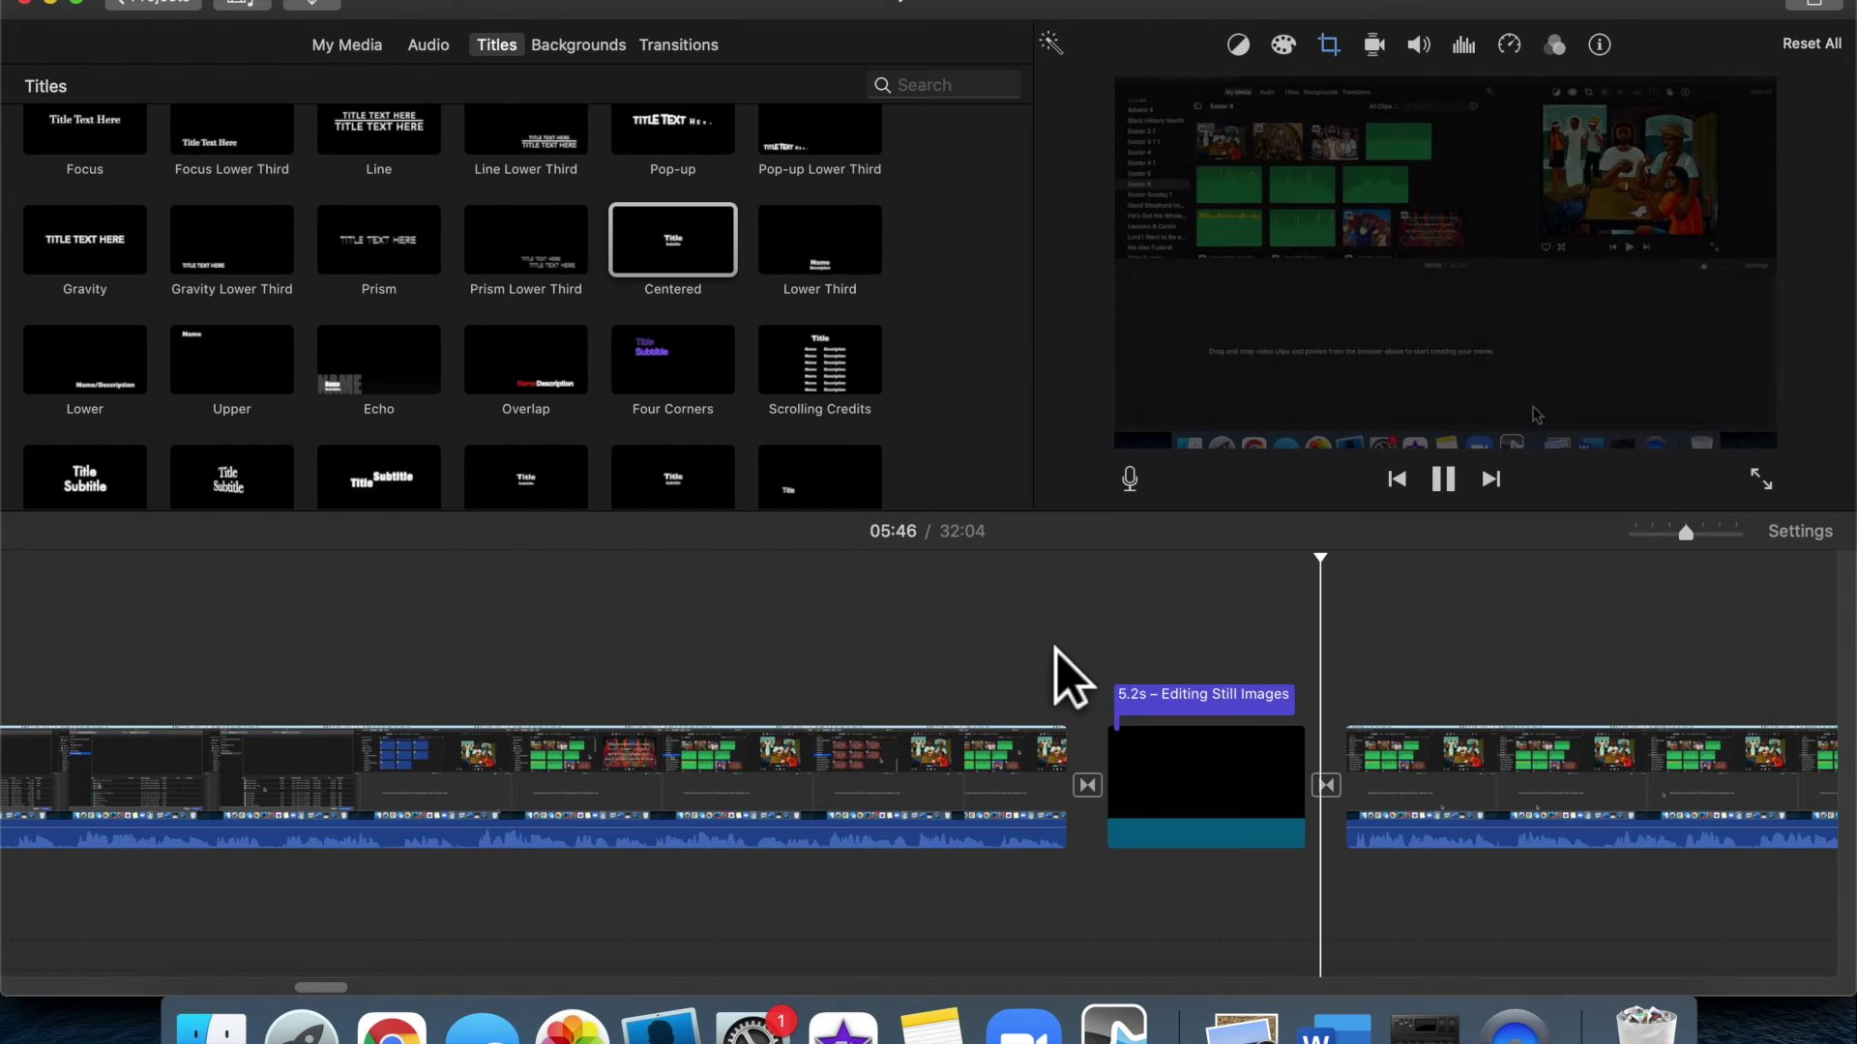
{"action": "key", "text": "space"}
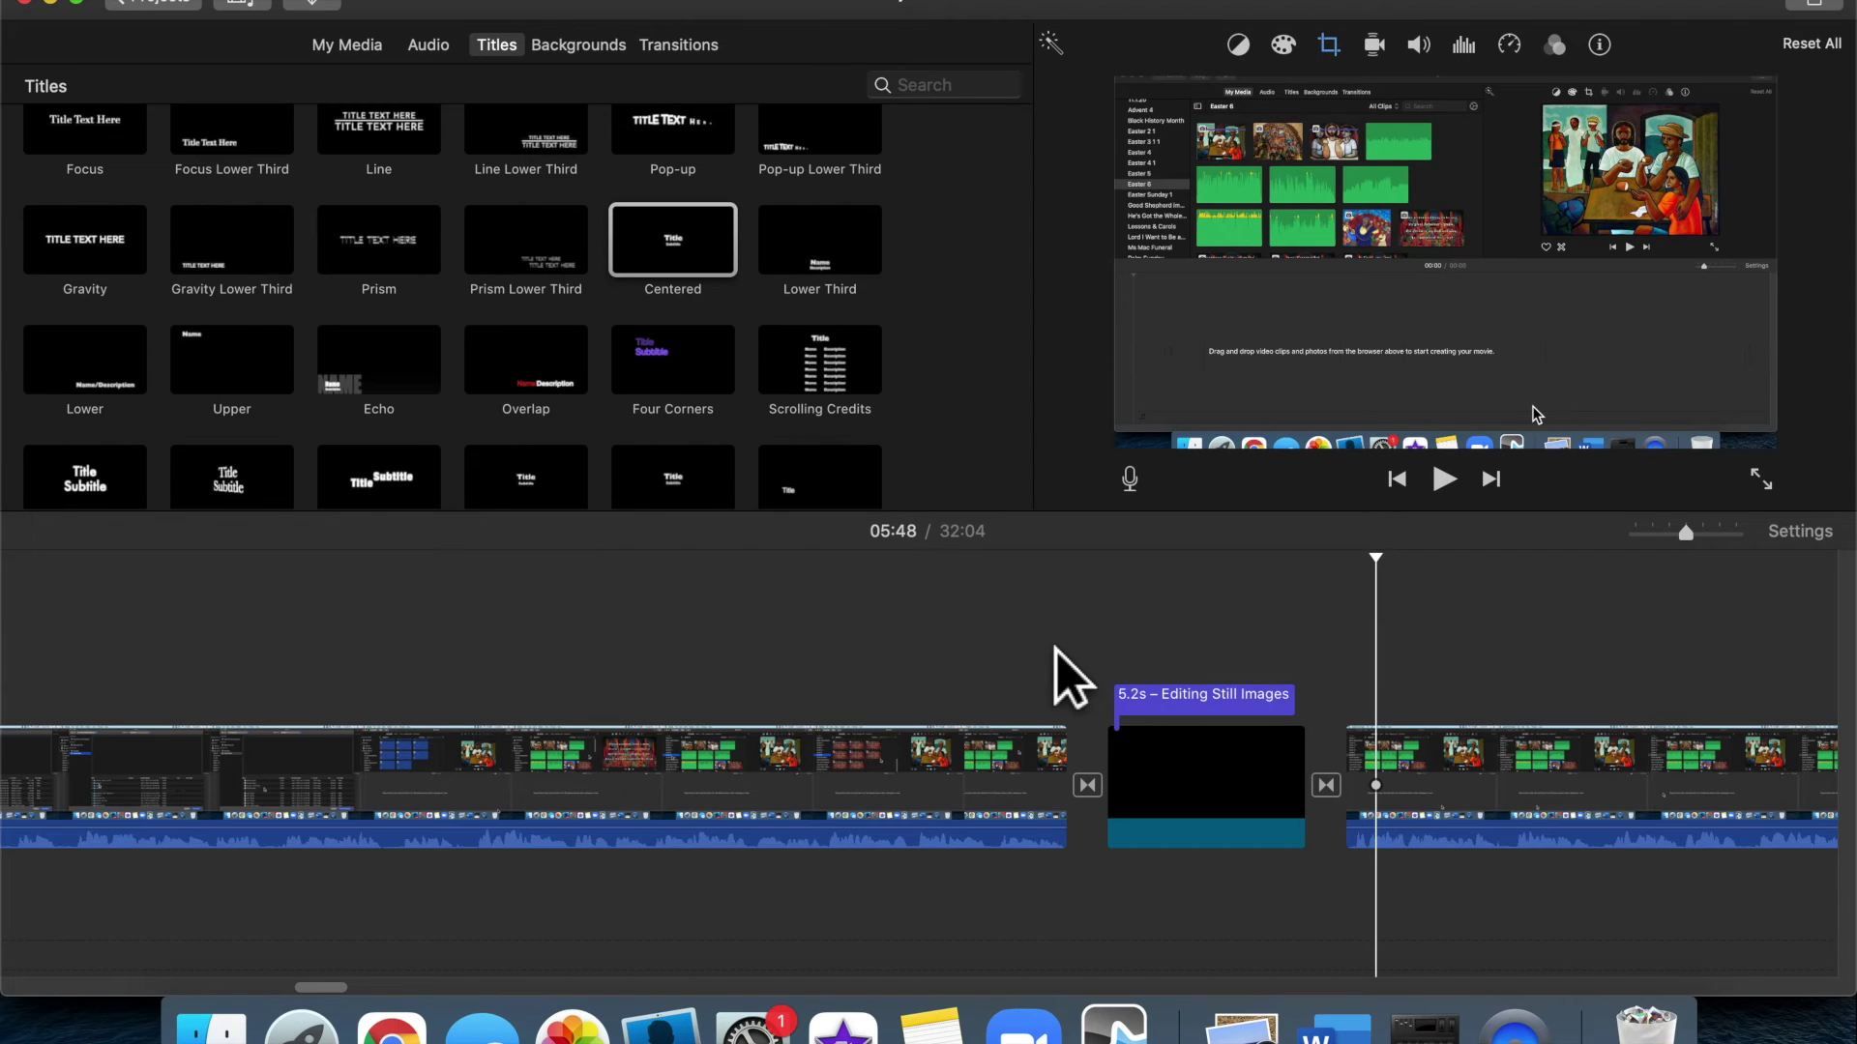
{"action": "left_click_drag", "start_coordinate": [1115, 709], "coordinate": [1165, 749]}
{"action": "left_click_drag", "start_coordinate": [1326, 751], "coordinate": [1323, 750]}
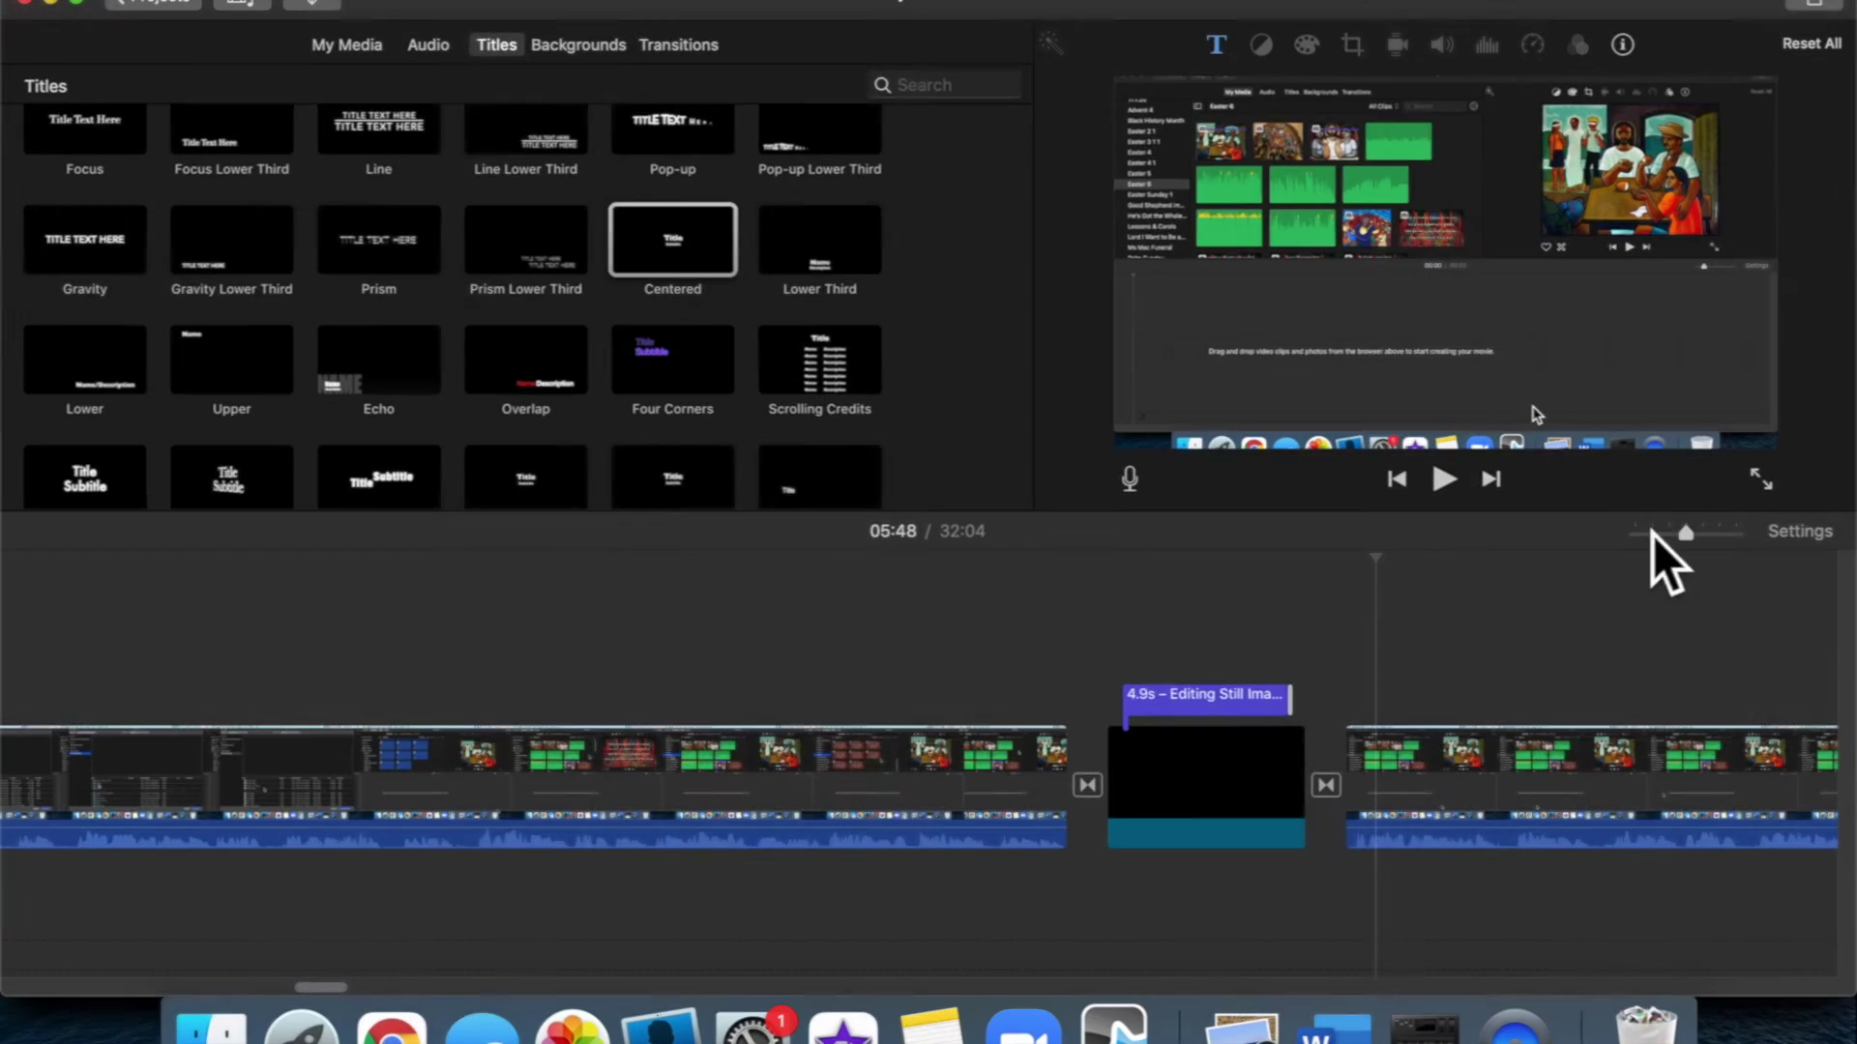
{"action": "left_click_drag", "start_coordinate": [1684, 534], "coordinate": [1652, 533]}
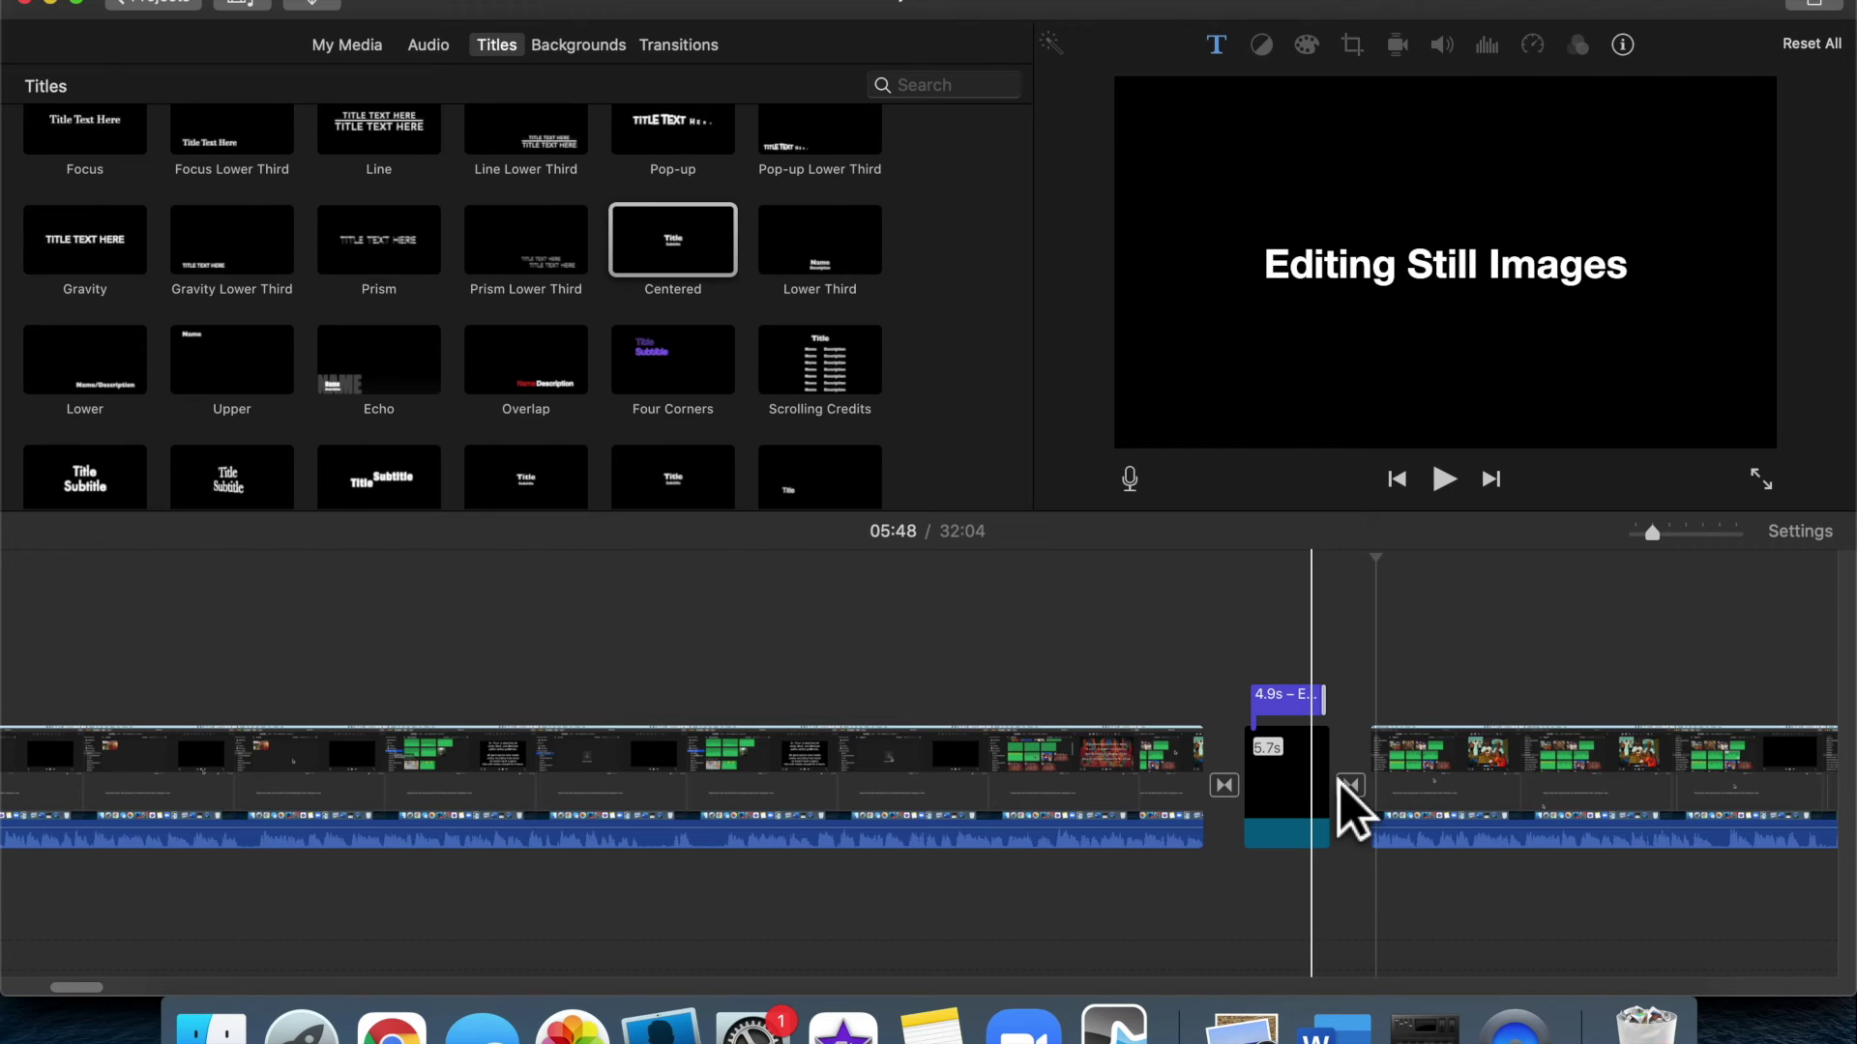
{"action": "left_click", "coordinate": [619, 58]}
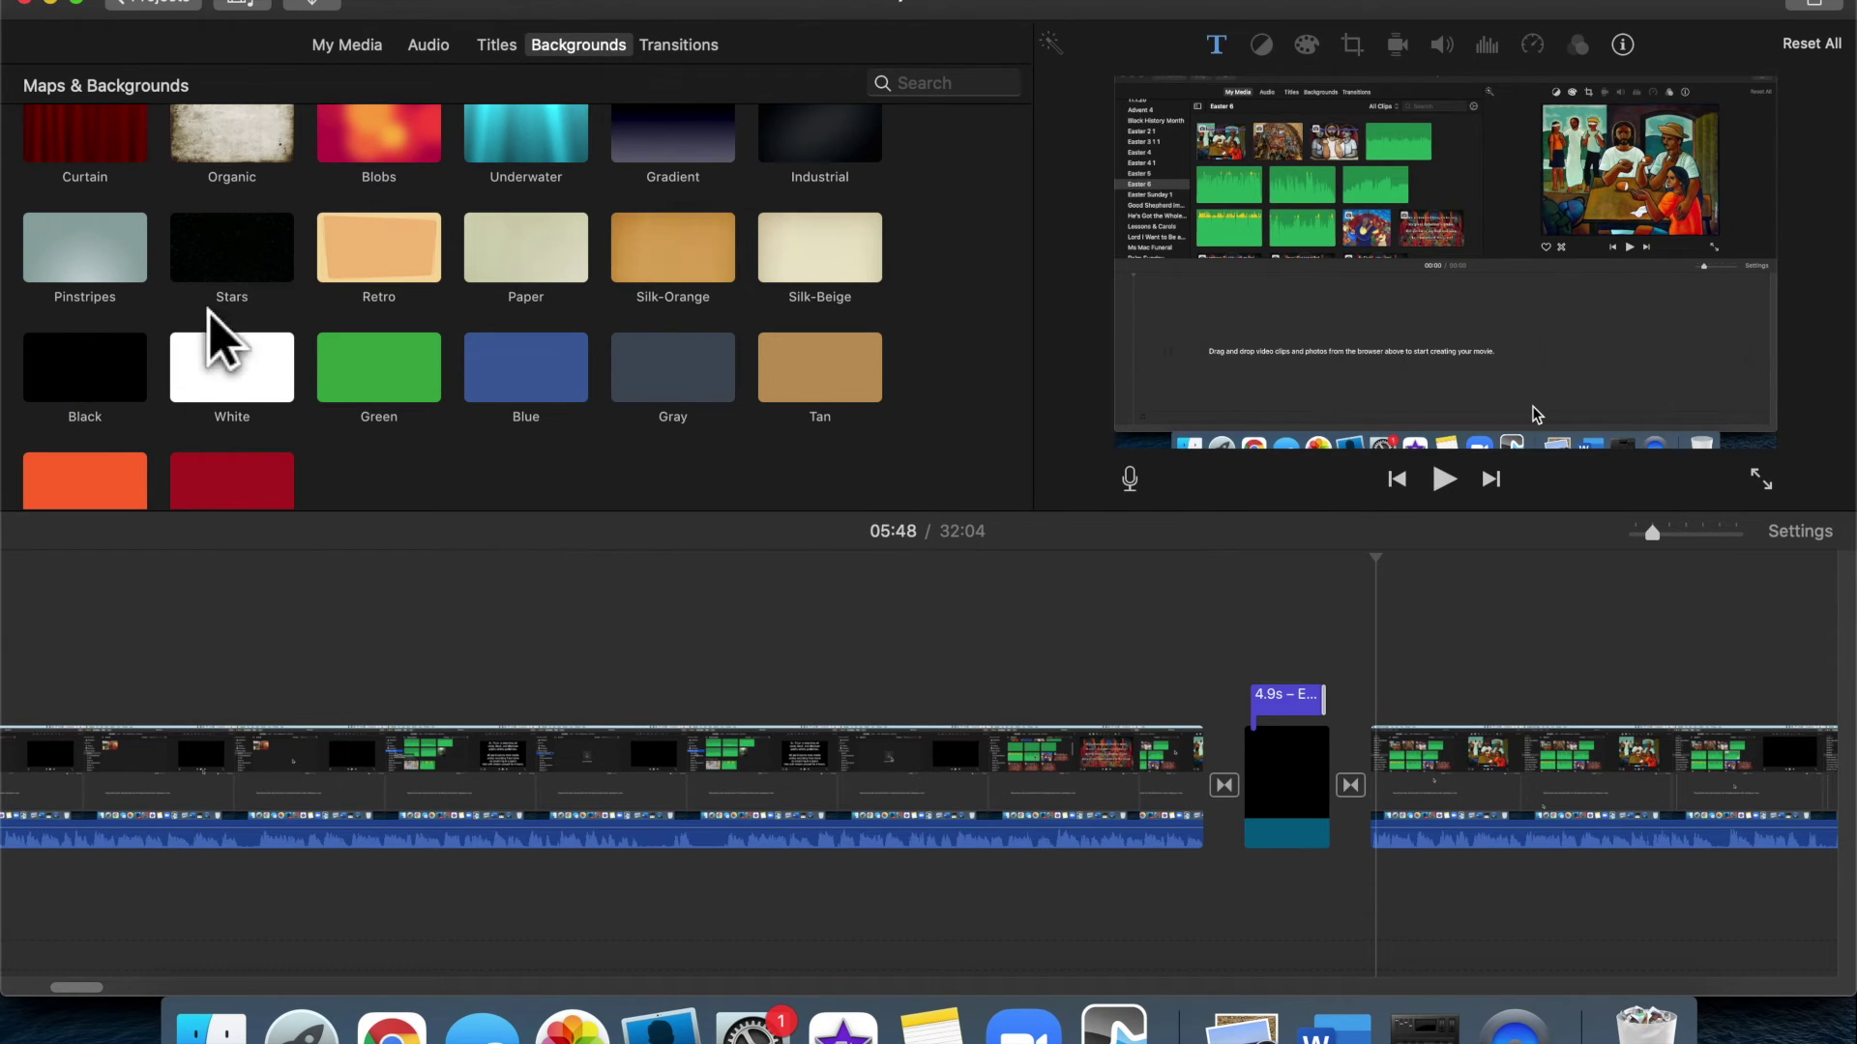
{"action": "left_click", "coordinate": [123, 373]}
{"action": "left_click_drag", "start_coordinate": [124, 374], "coordinate": [880, 653]}
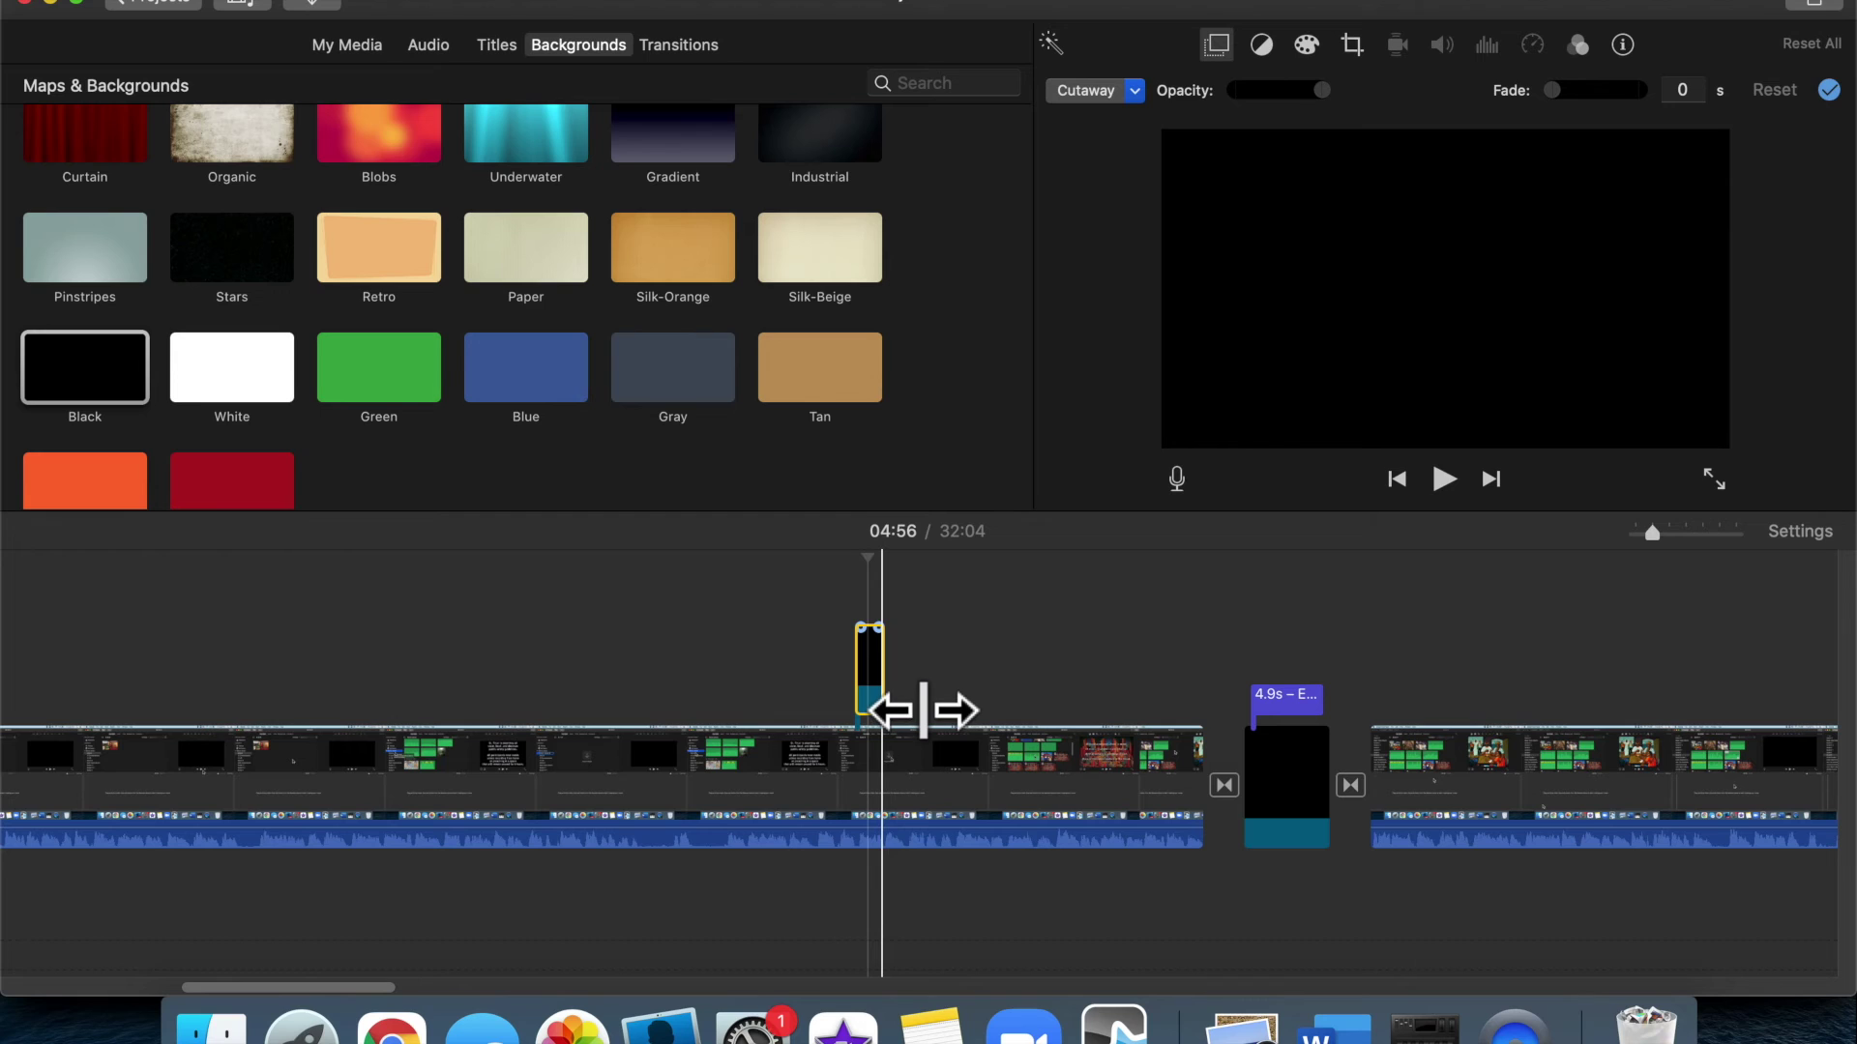
{"action": "left_click_drag", "start_coordinate": [923, 711], "coordinate": [938, 713]}
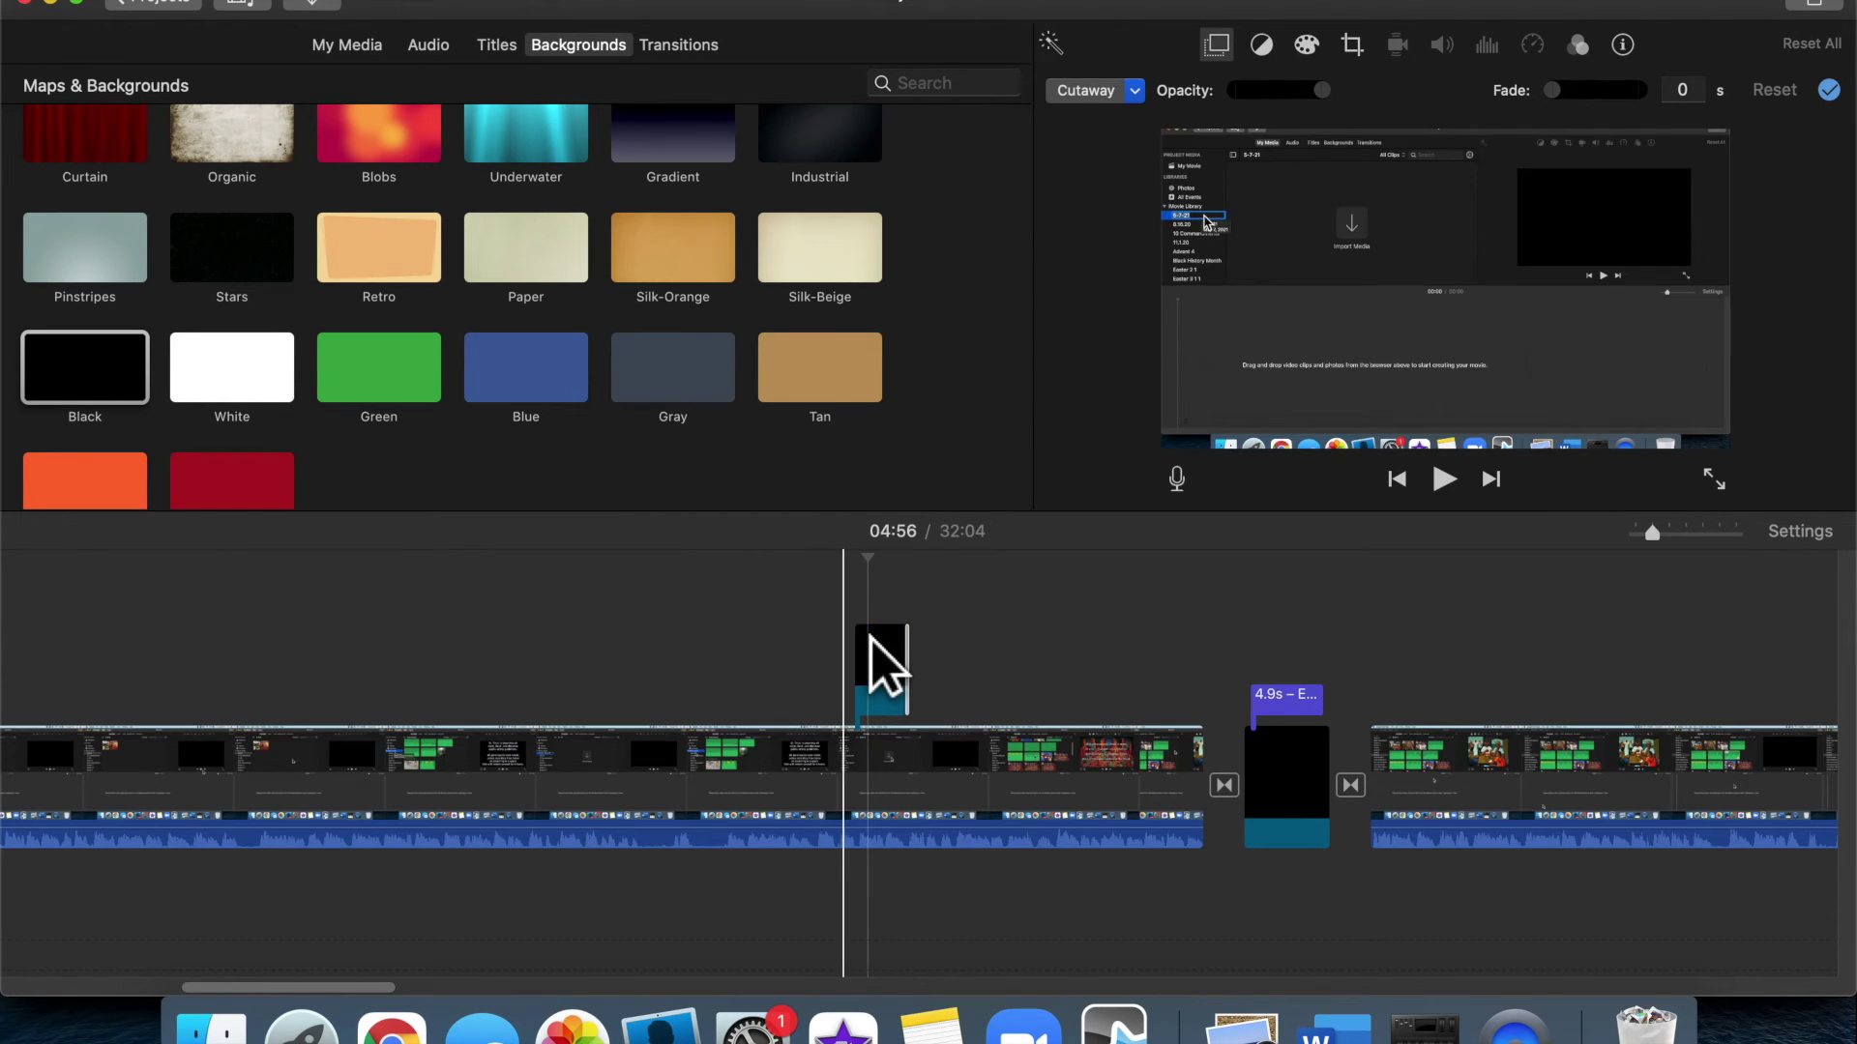
{"action": "left_click", "coordinate": [859, 642]}
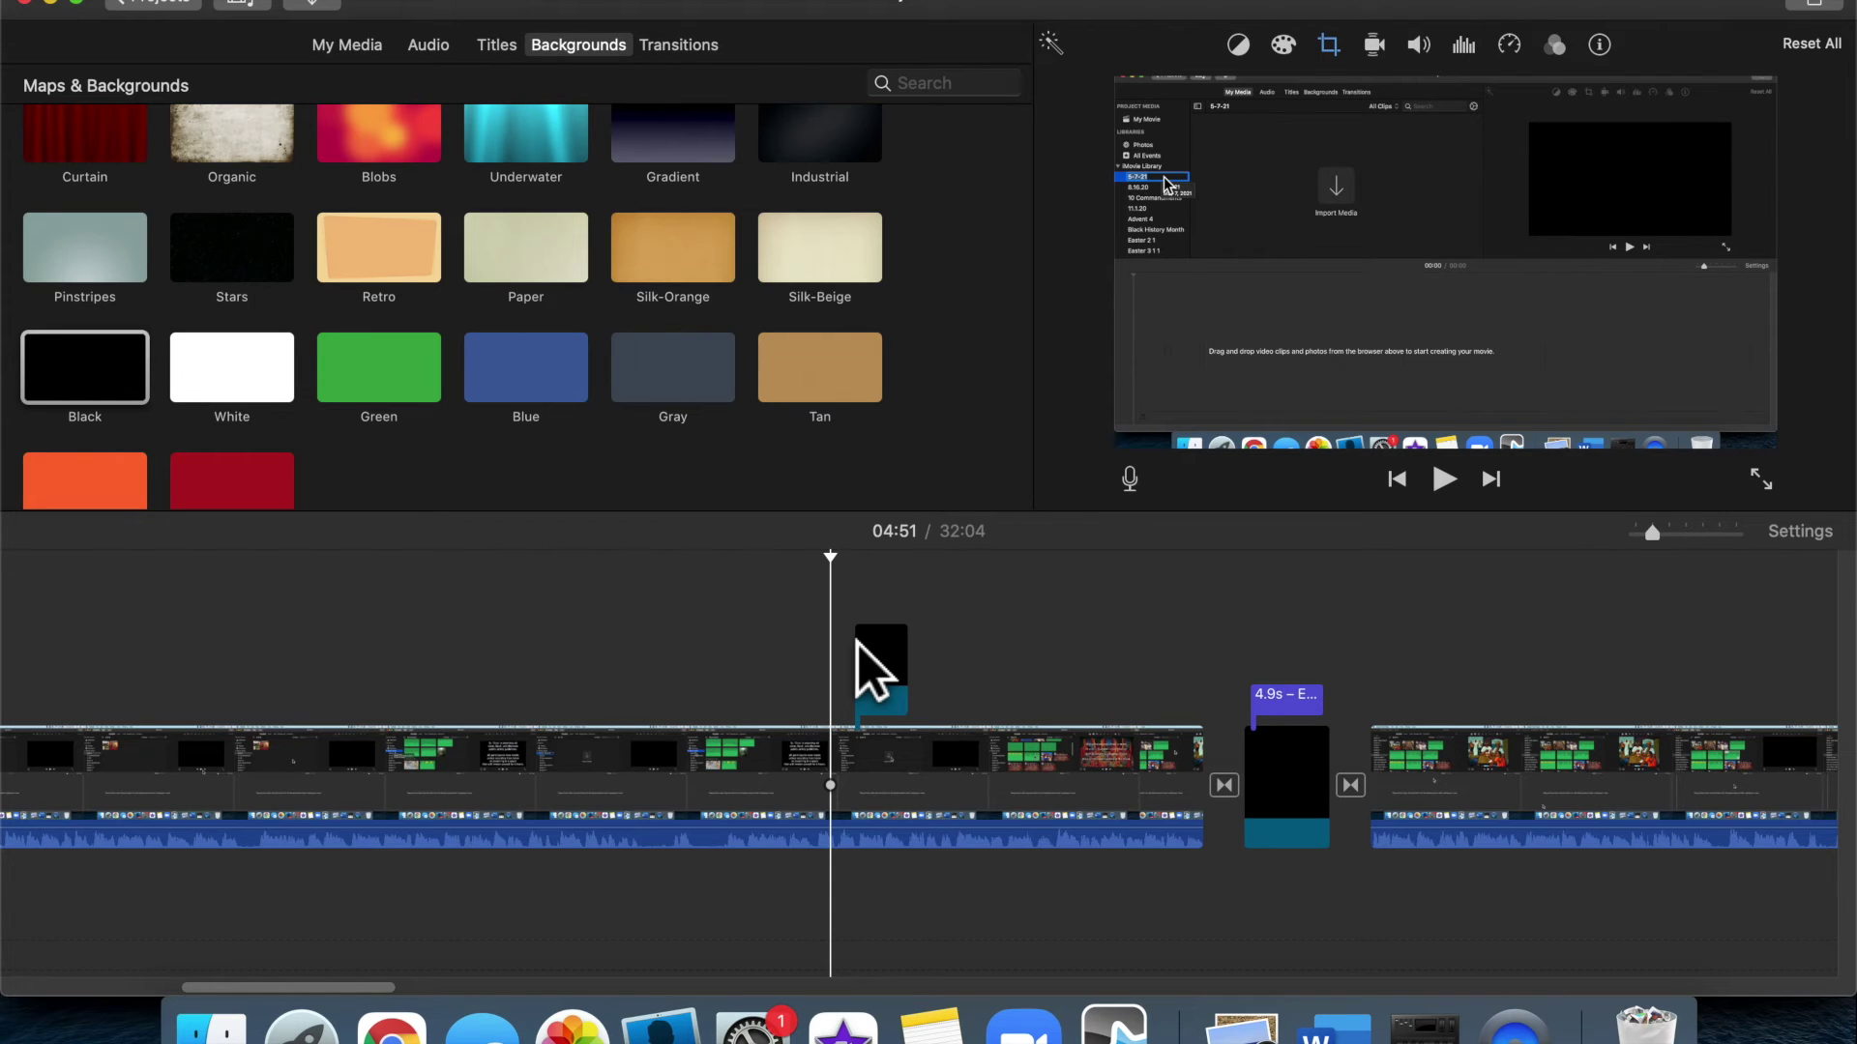
{"action": "key", "text": "space"}
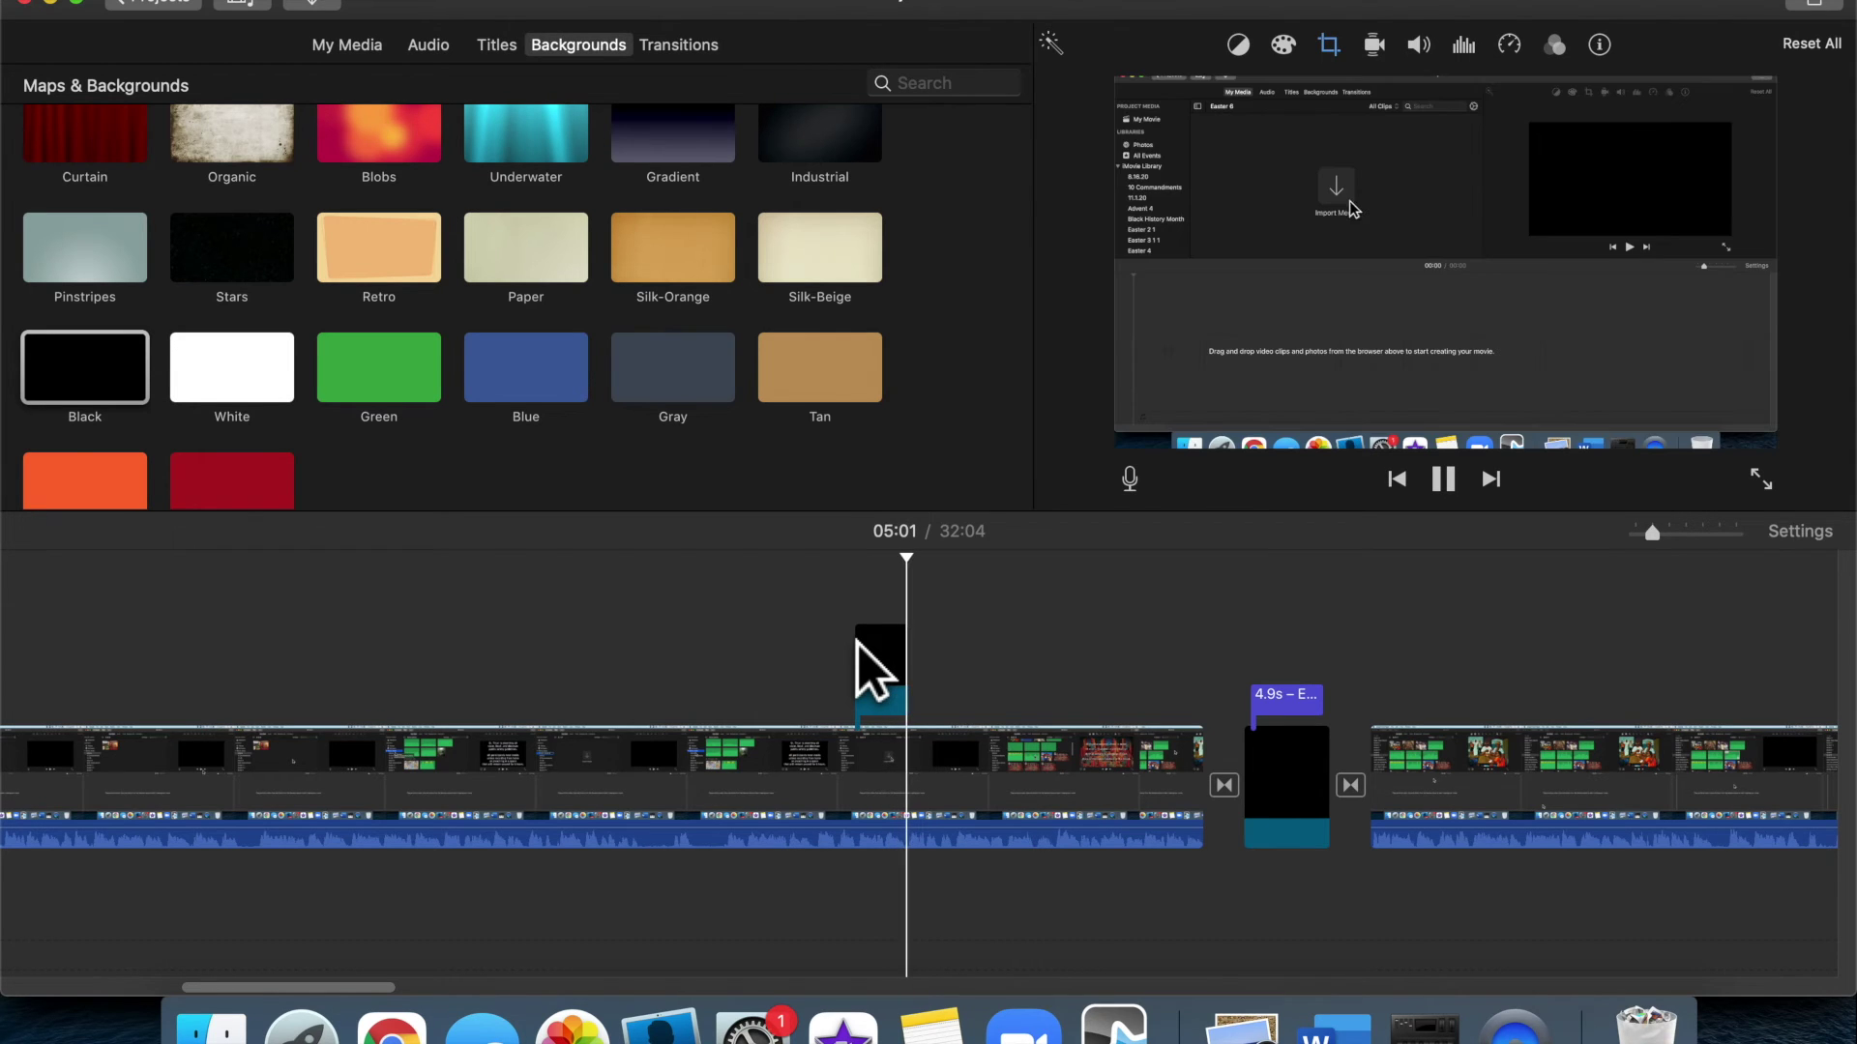
{"action": "key", "text": "space"}
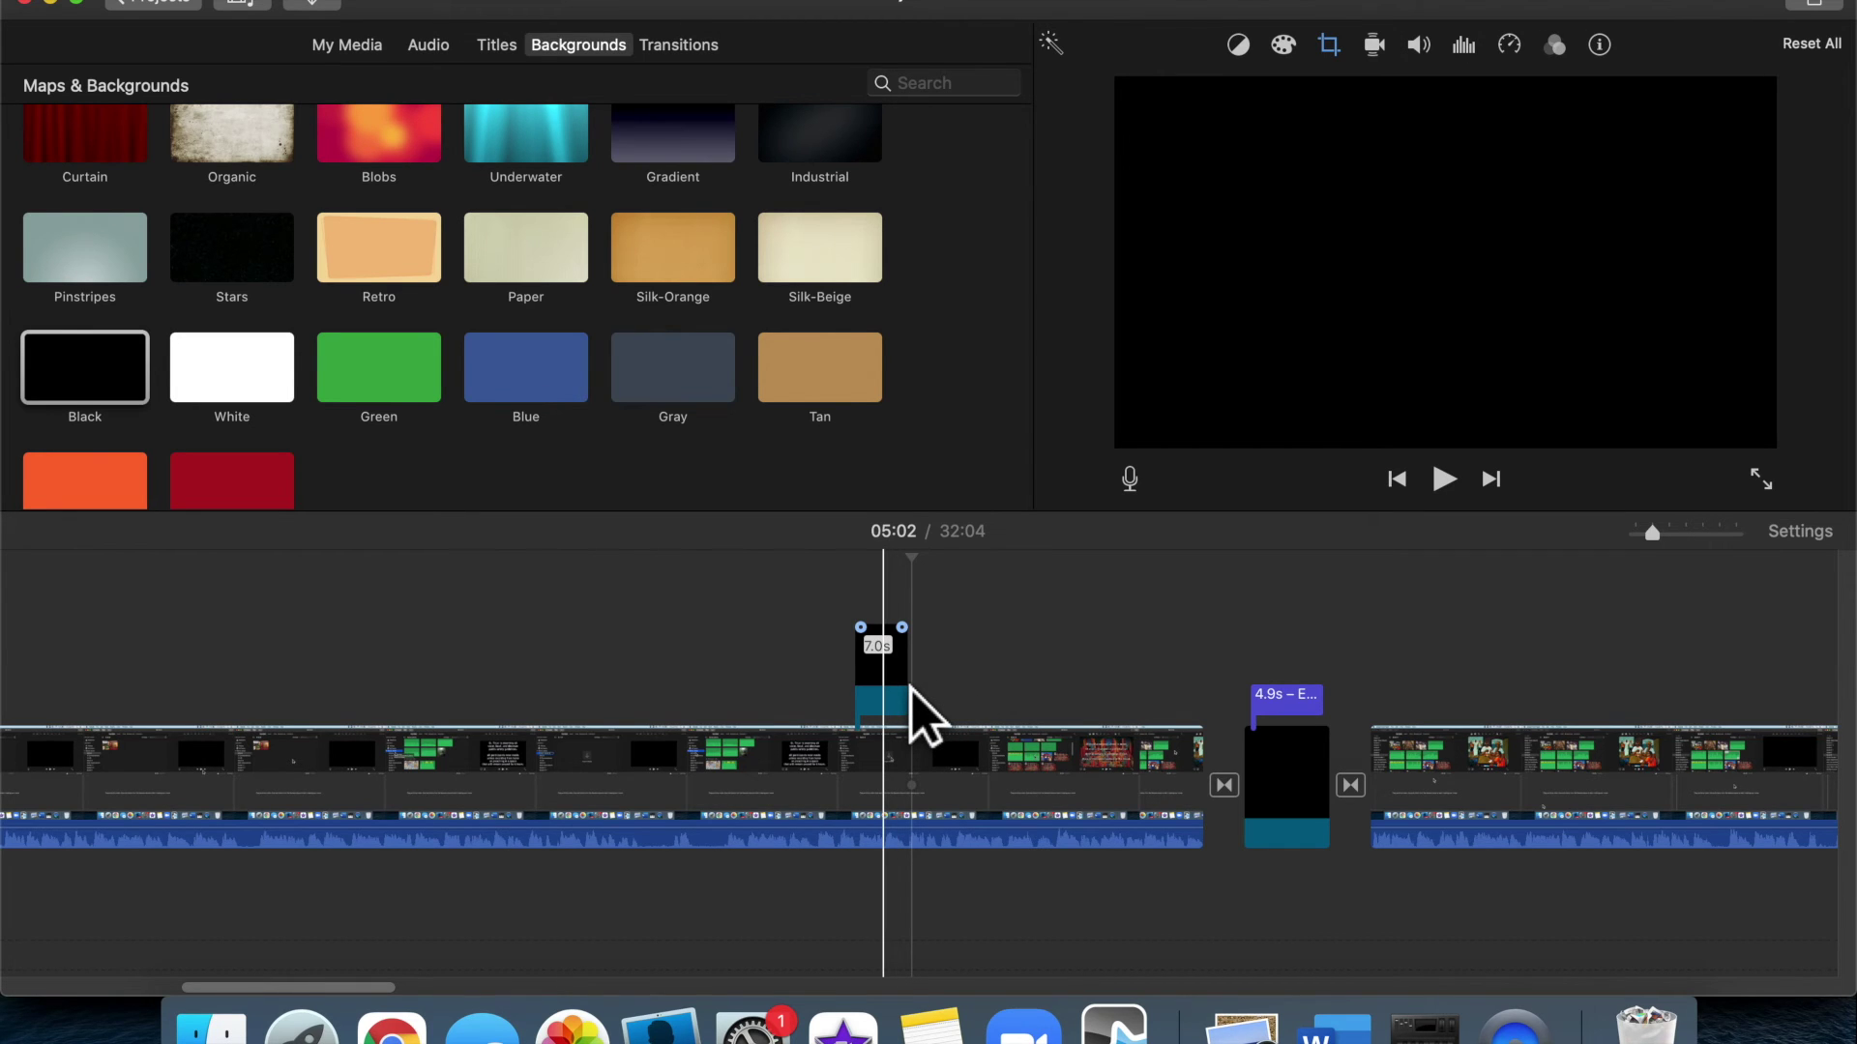
{"action": "left_click", "coordinate": [904, 687]}
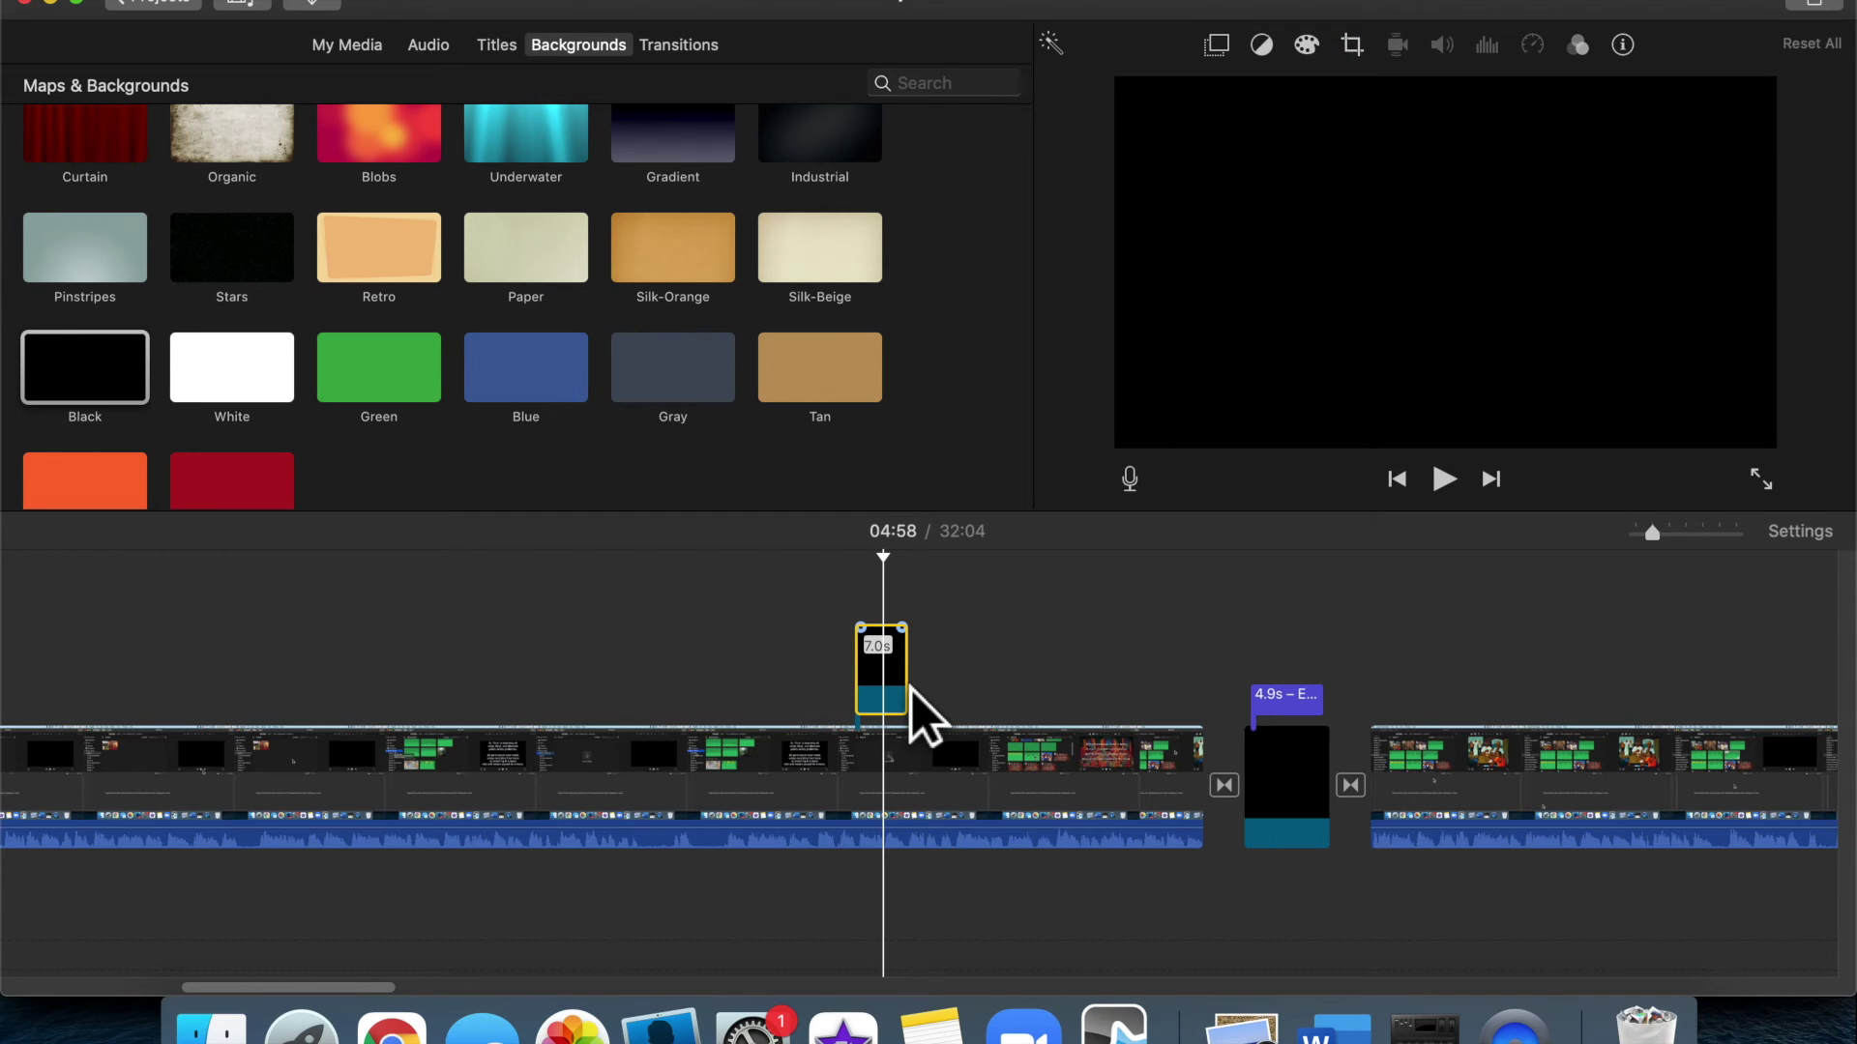
{"action": "key", "text": "Delete"}
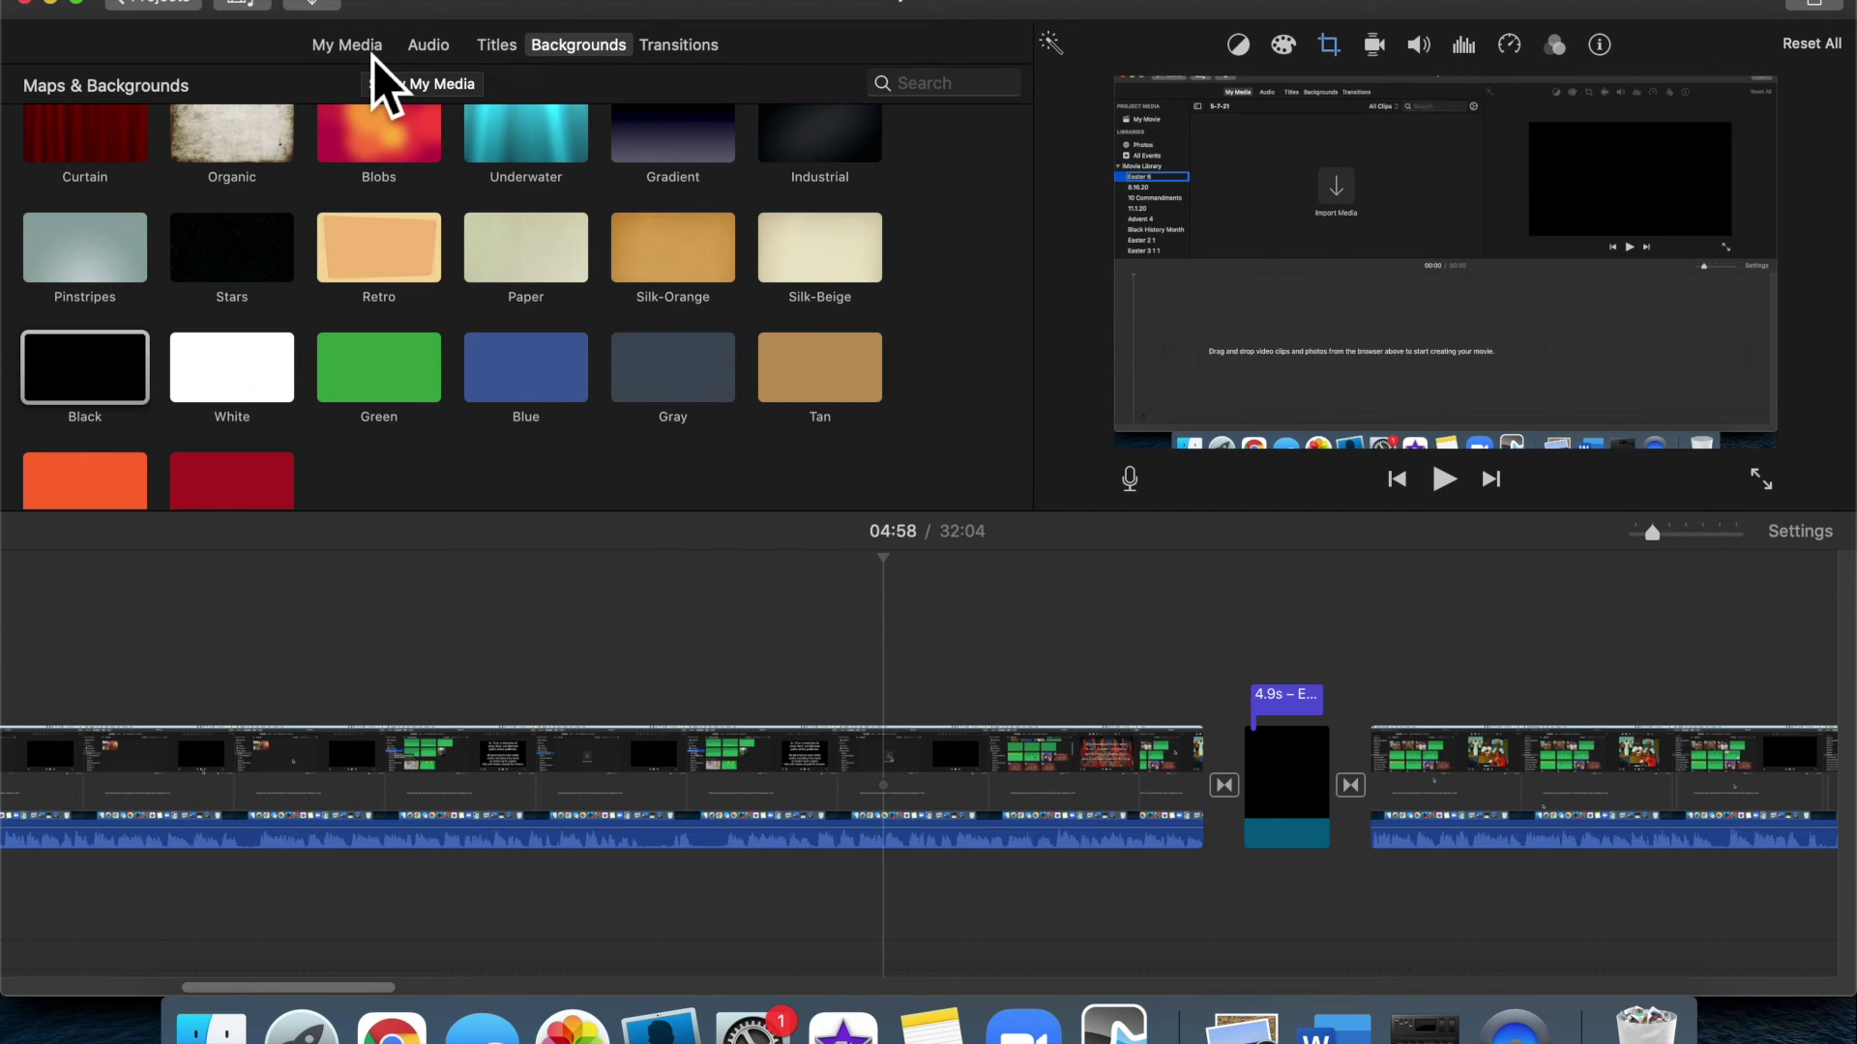
Add the Easter 6 painting of Jesus with two figures to the timeline as a cutaway
{"action": "left_click", "coordinate": [373, 60]}
{"action": "scroll", "coordinate": [150, 406], "scroll_direction": "down", "scroll_amount": 3}
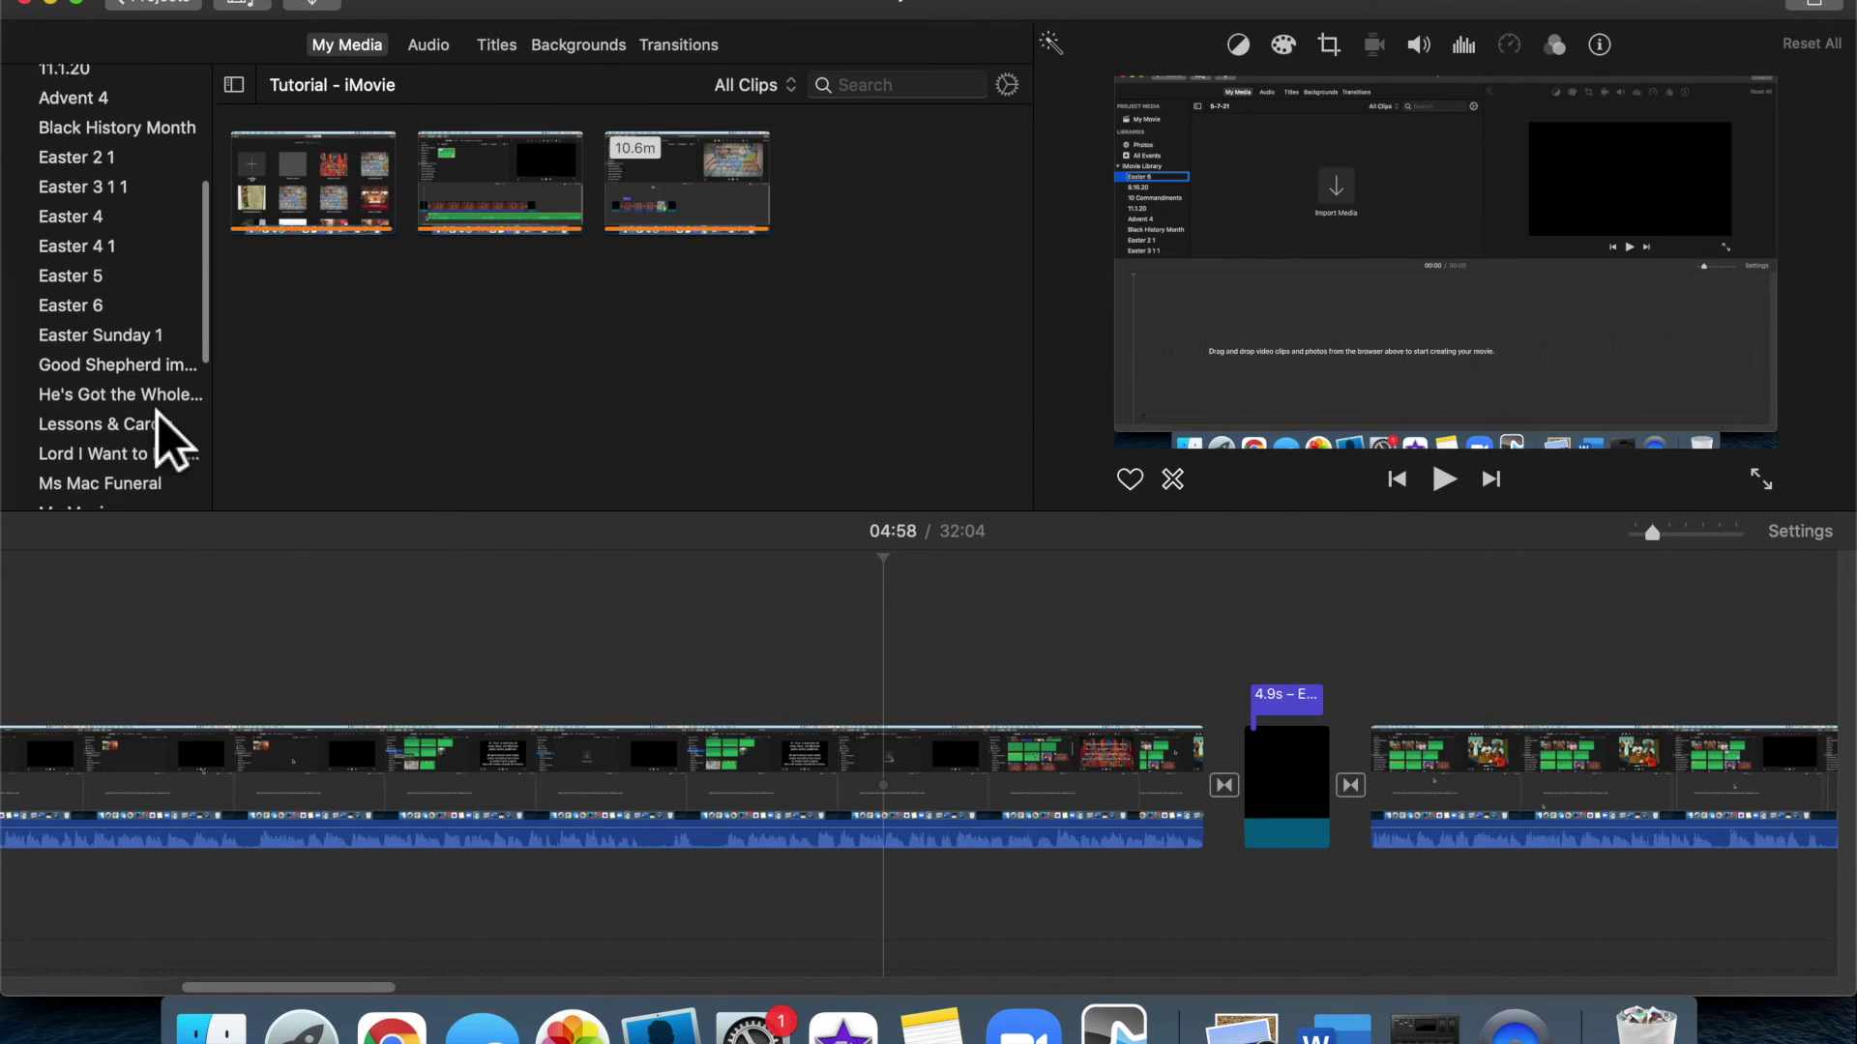
{"action": "scroll", "coordinate": [157, 411], "scroll_direction": "down", "scroll_amount": 1}
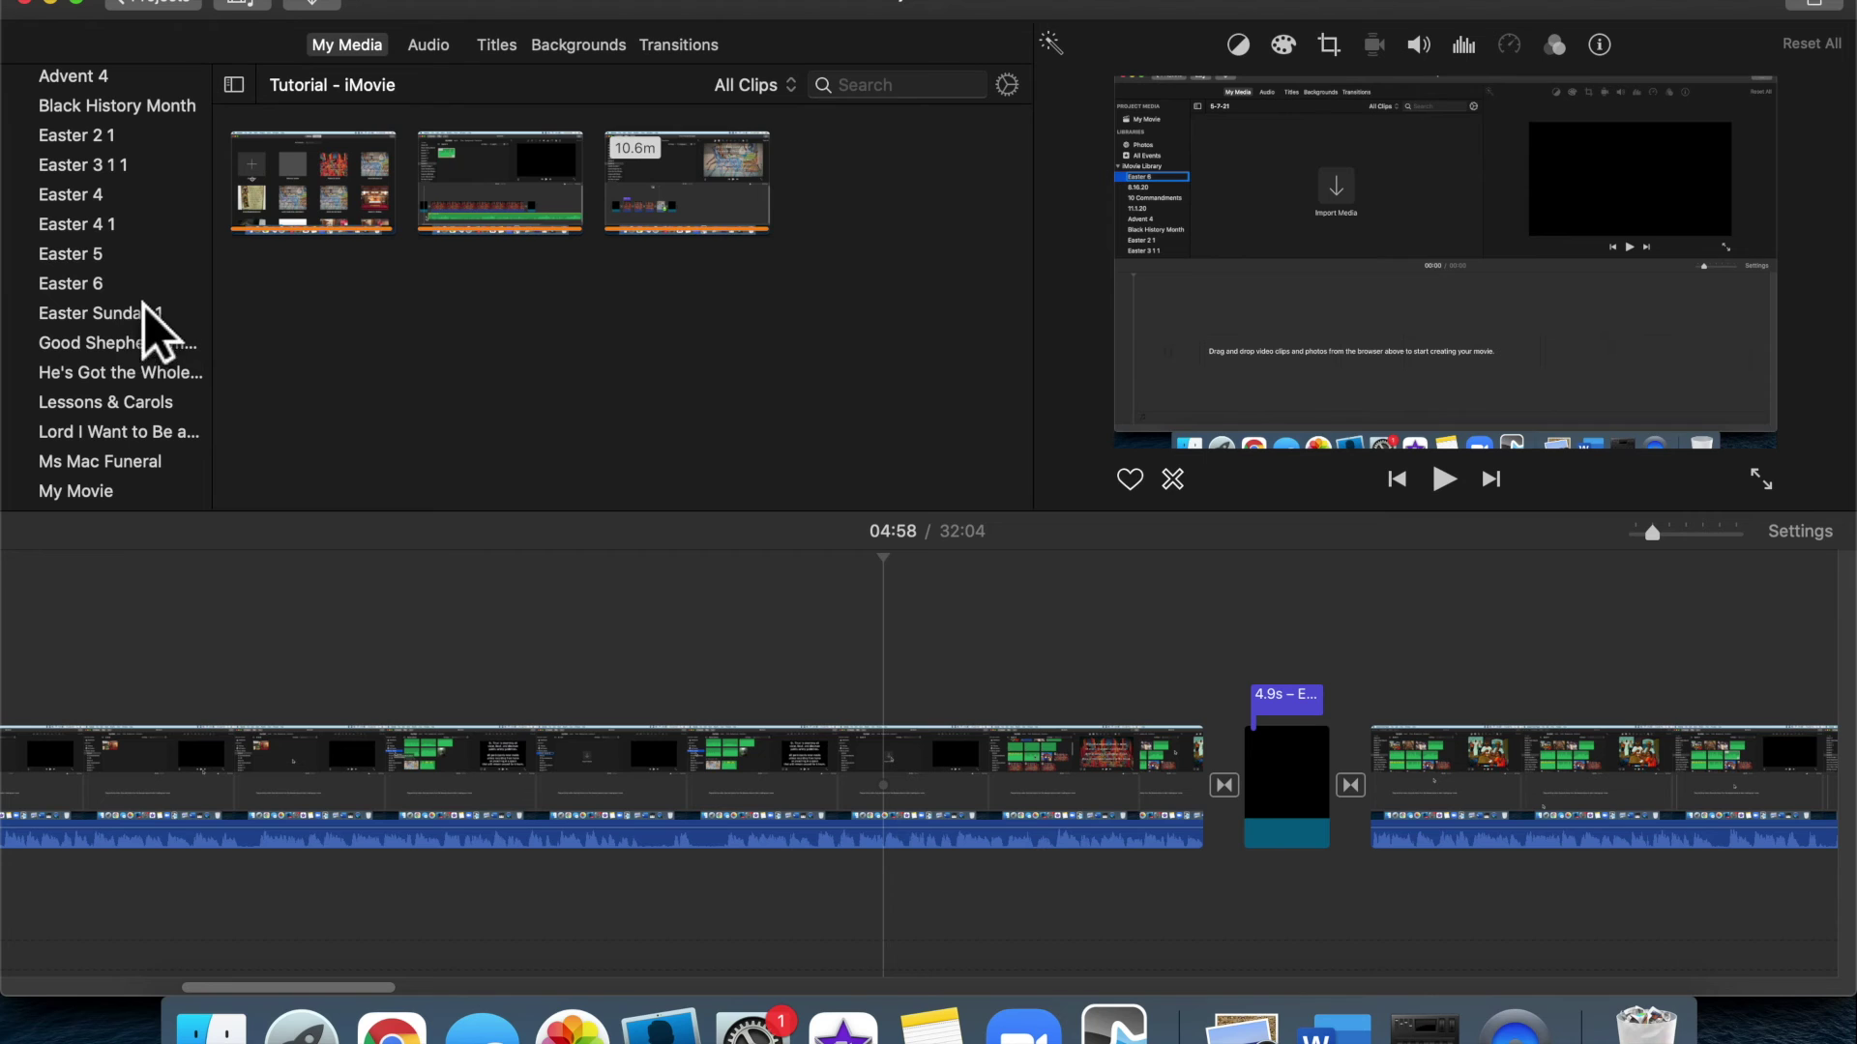
{"action": "left_click", "coordinate": [114, 290]}
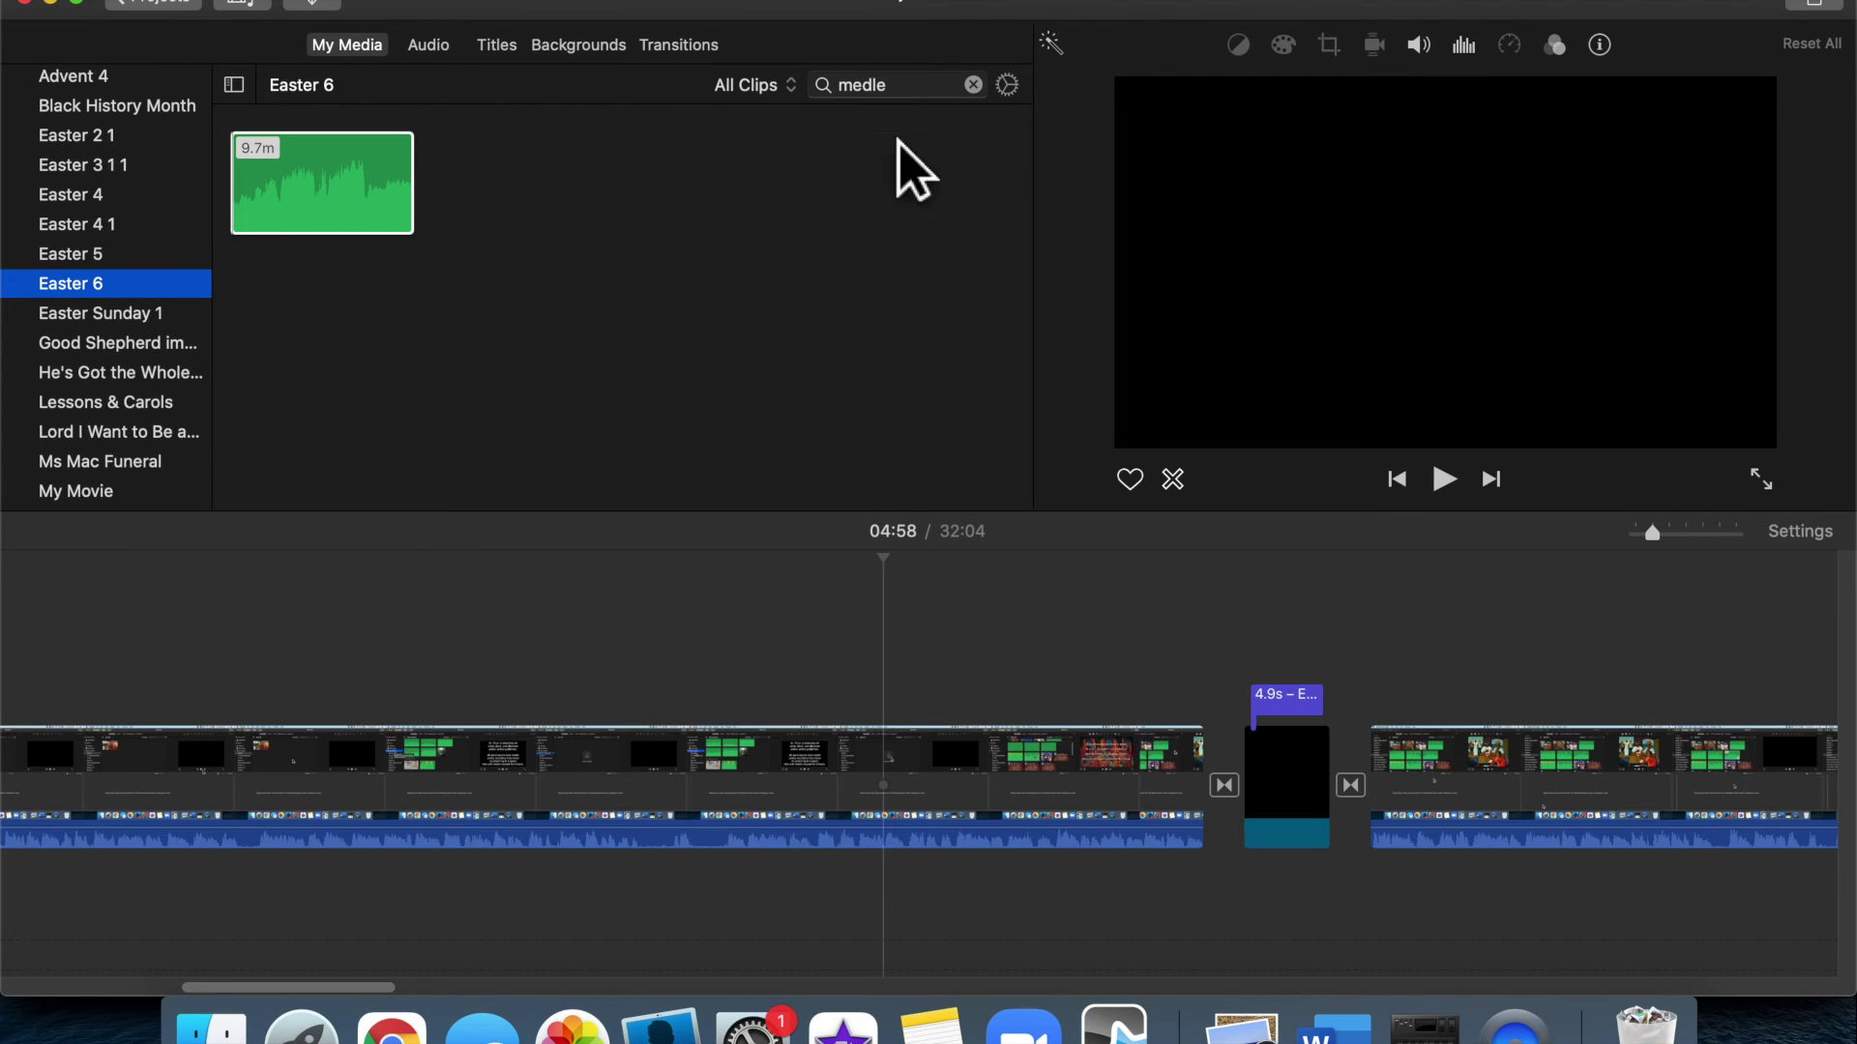
{"action": "left_click", "coordinate": [973, 85]}
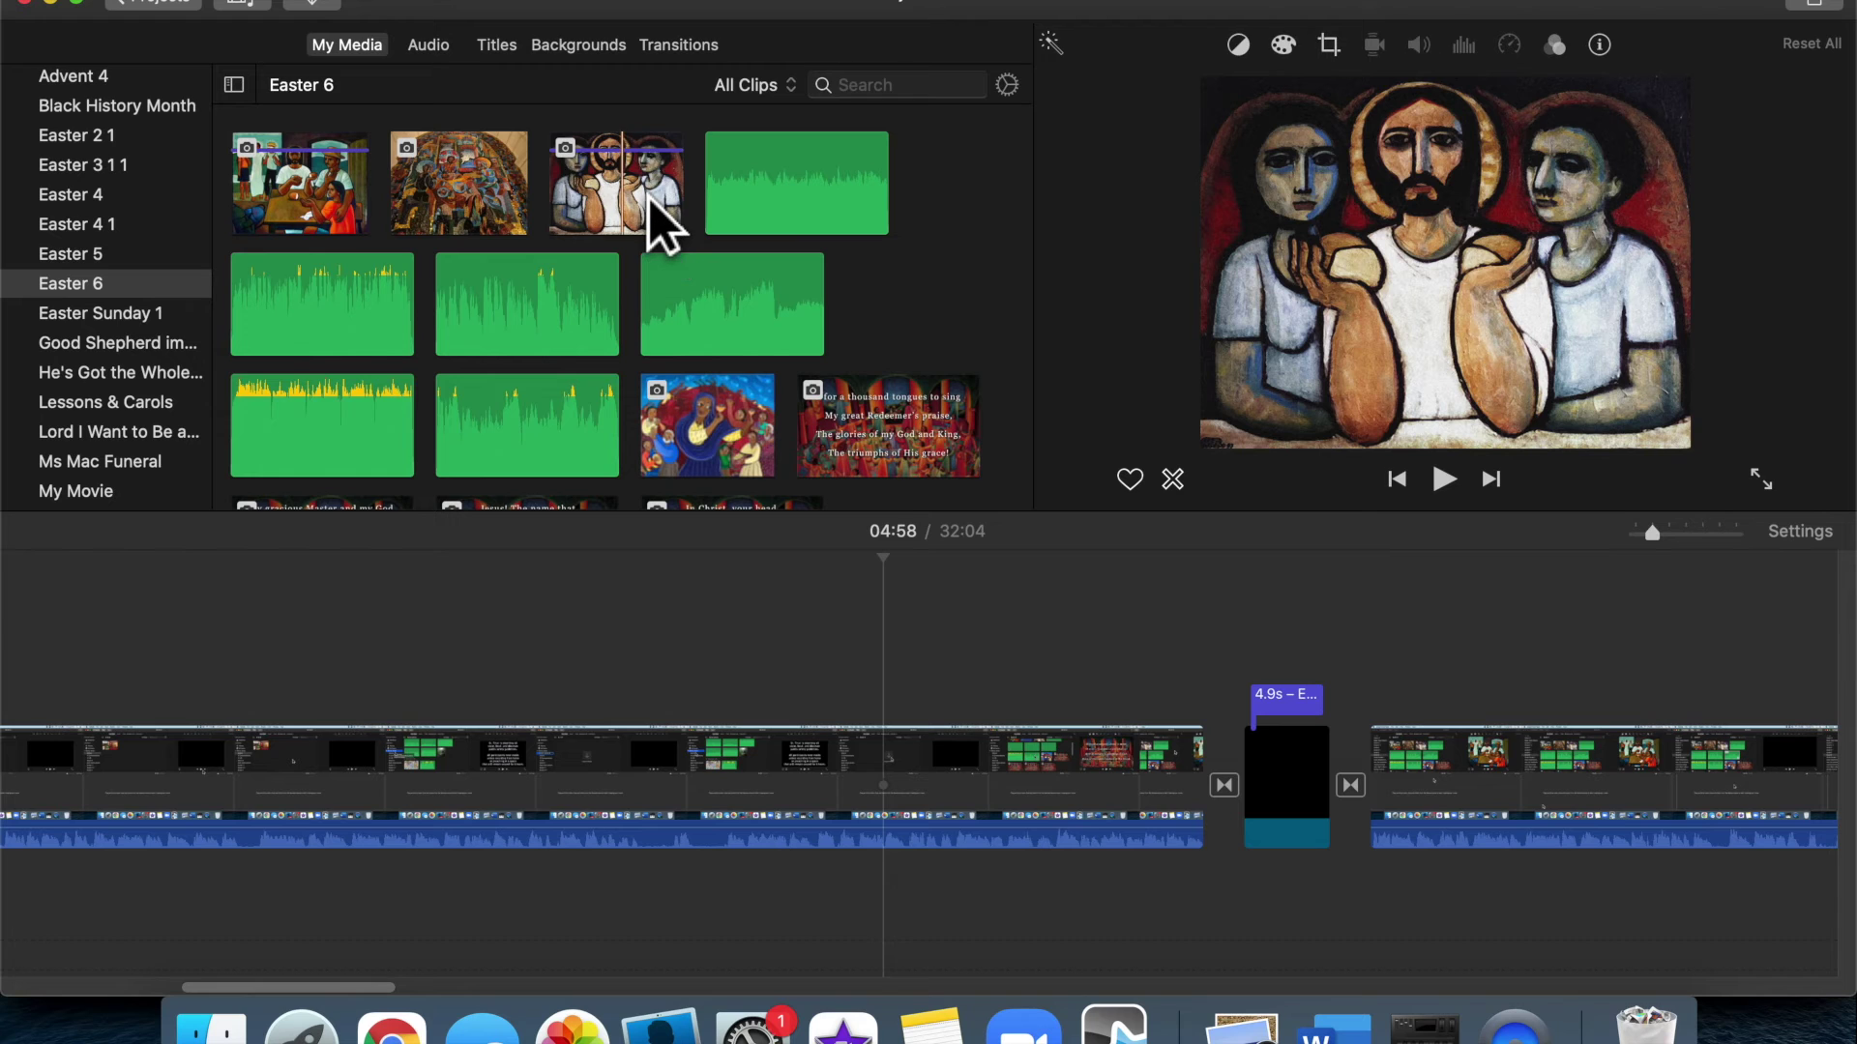
{"action": "left_click_drag", "start_coordinate": [654, 212], "coordinate": [801, 682]}
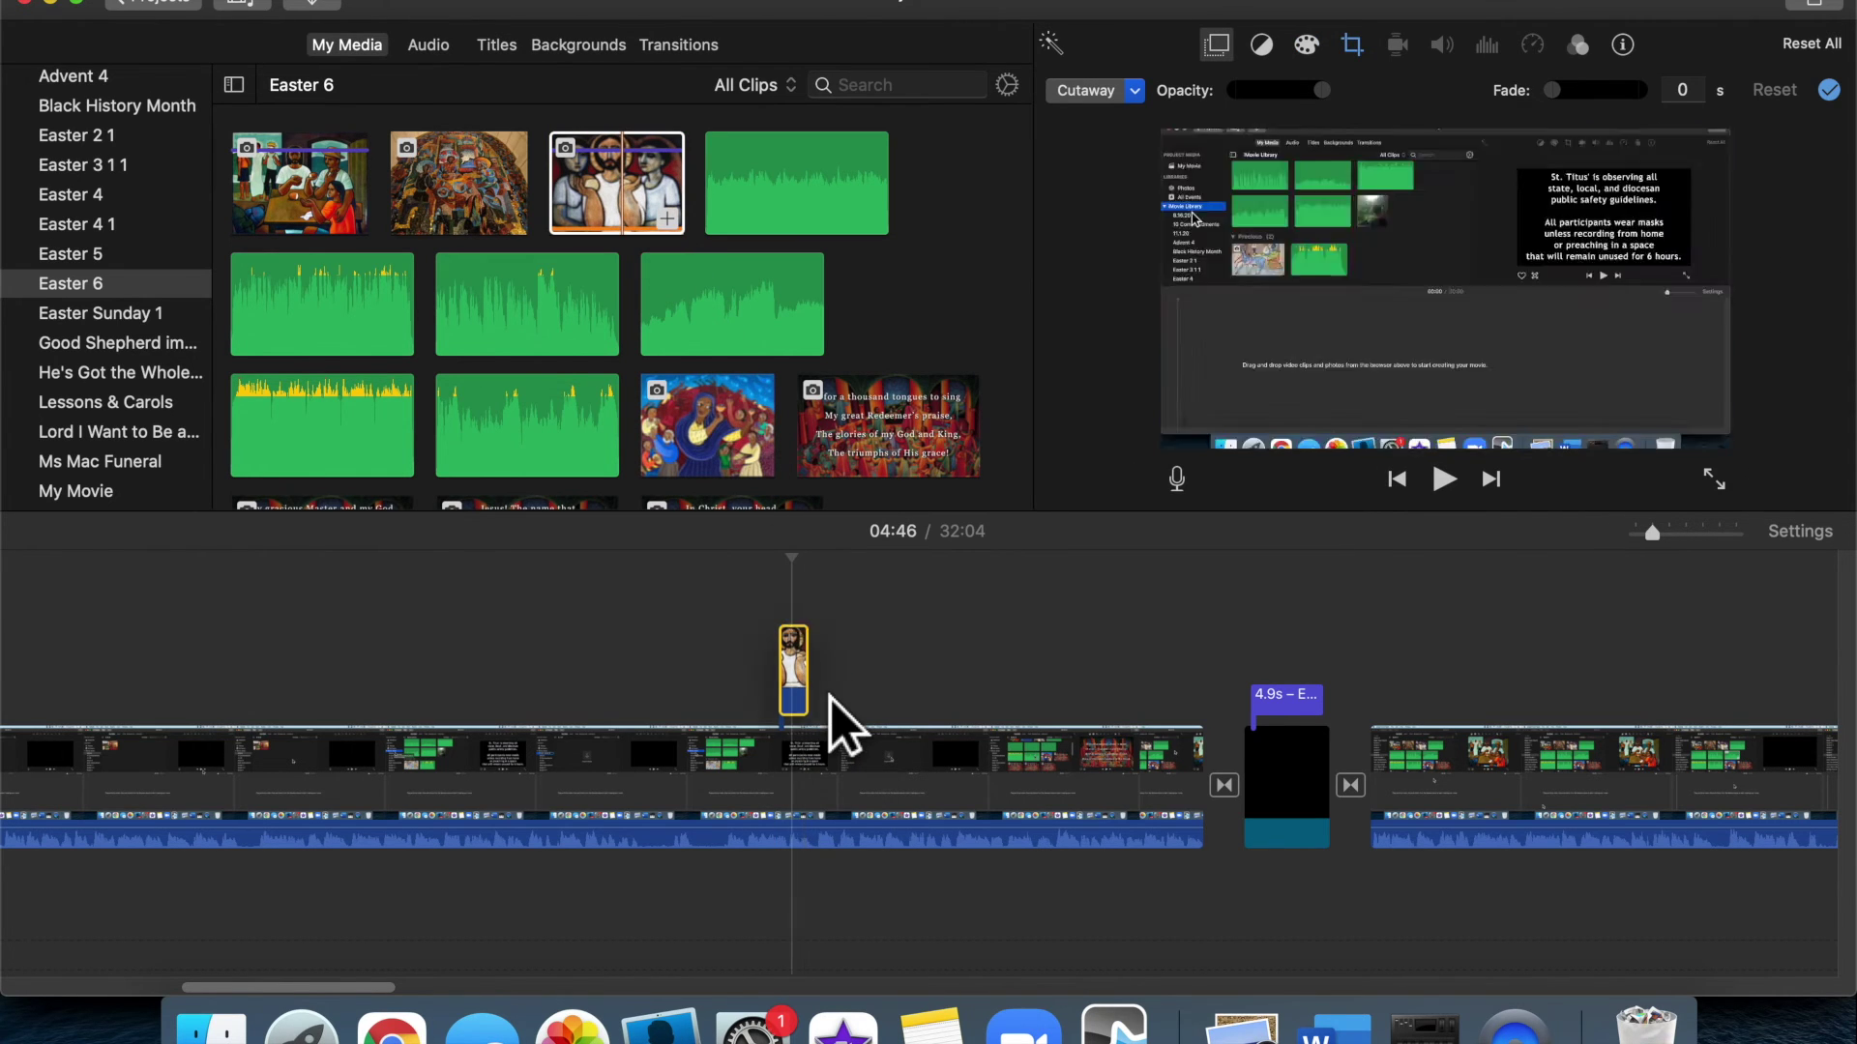
Lengthen the Jesus painting cutaway, give it a 2-second fade, and play it back
{"action": "left_click_drag", "start_coordinate": [809, 701], "coordinate": [855, 711]}
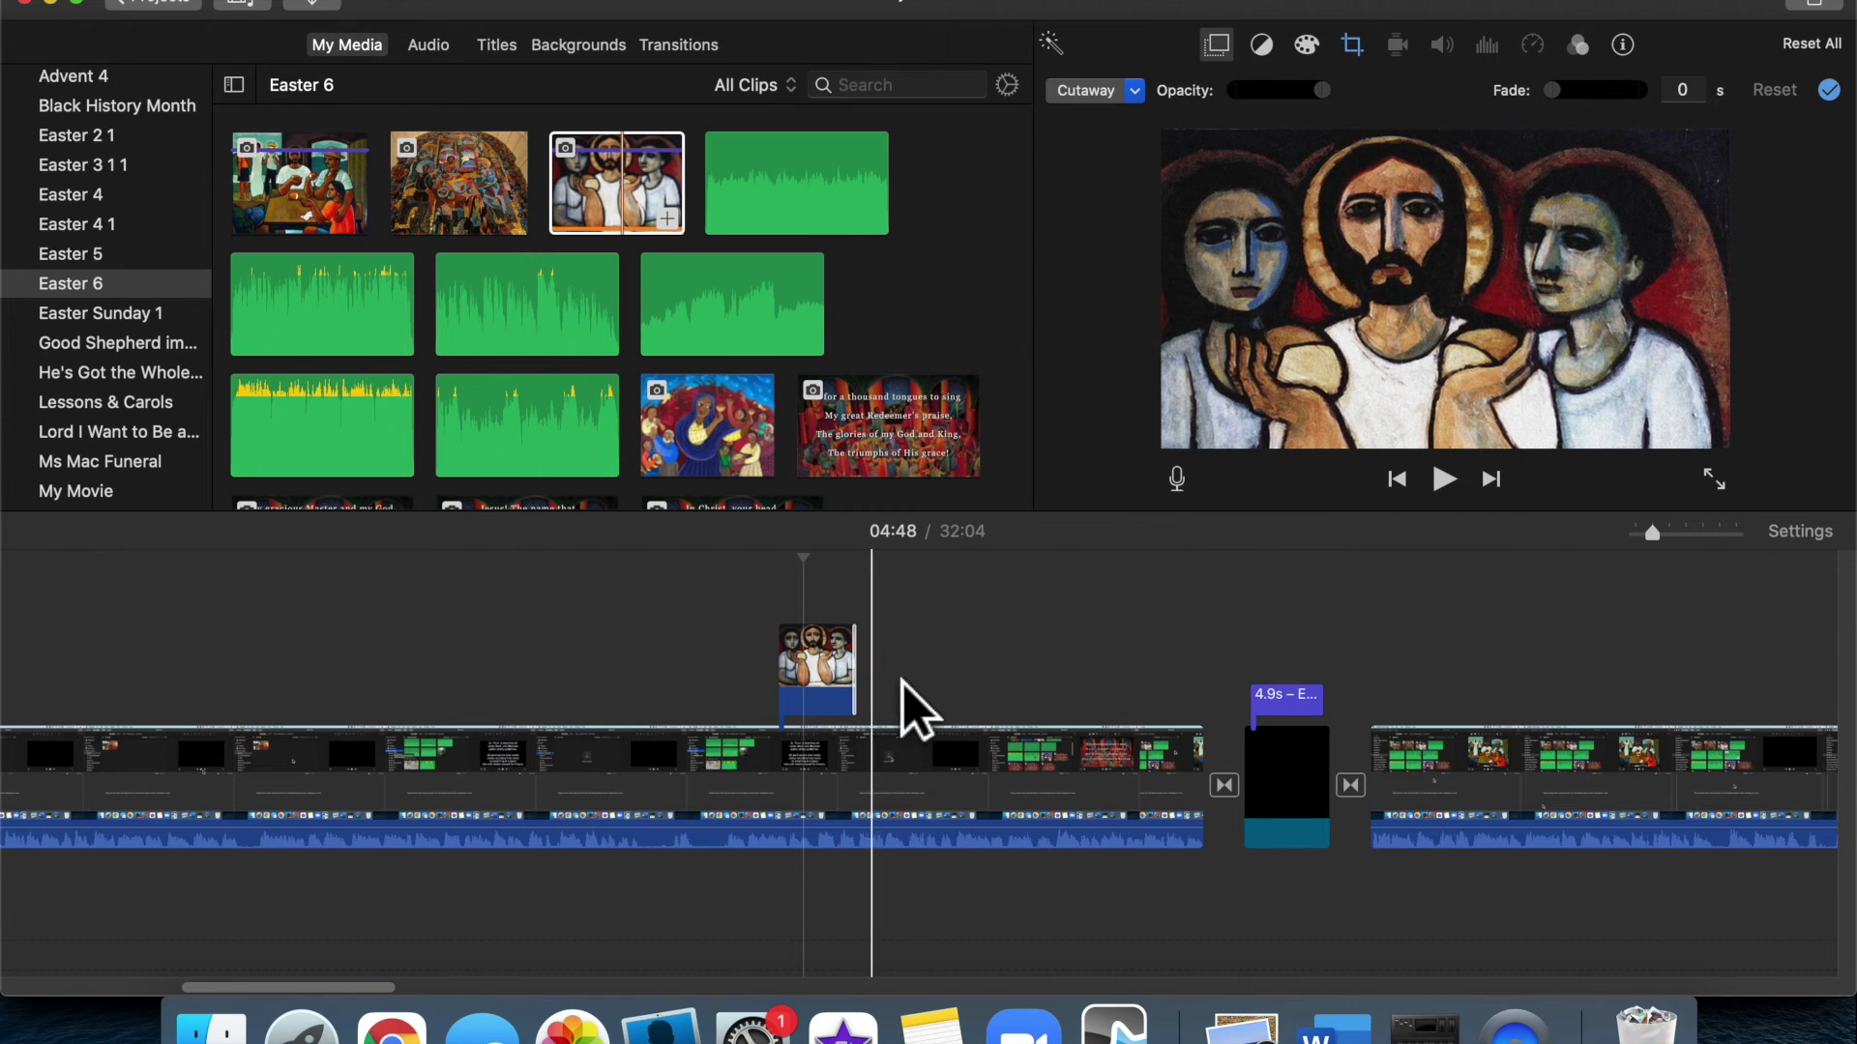
{"action": "left_click_drag", "start_coordinate": [849, 628], "coordinate": [839, 628]}
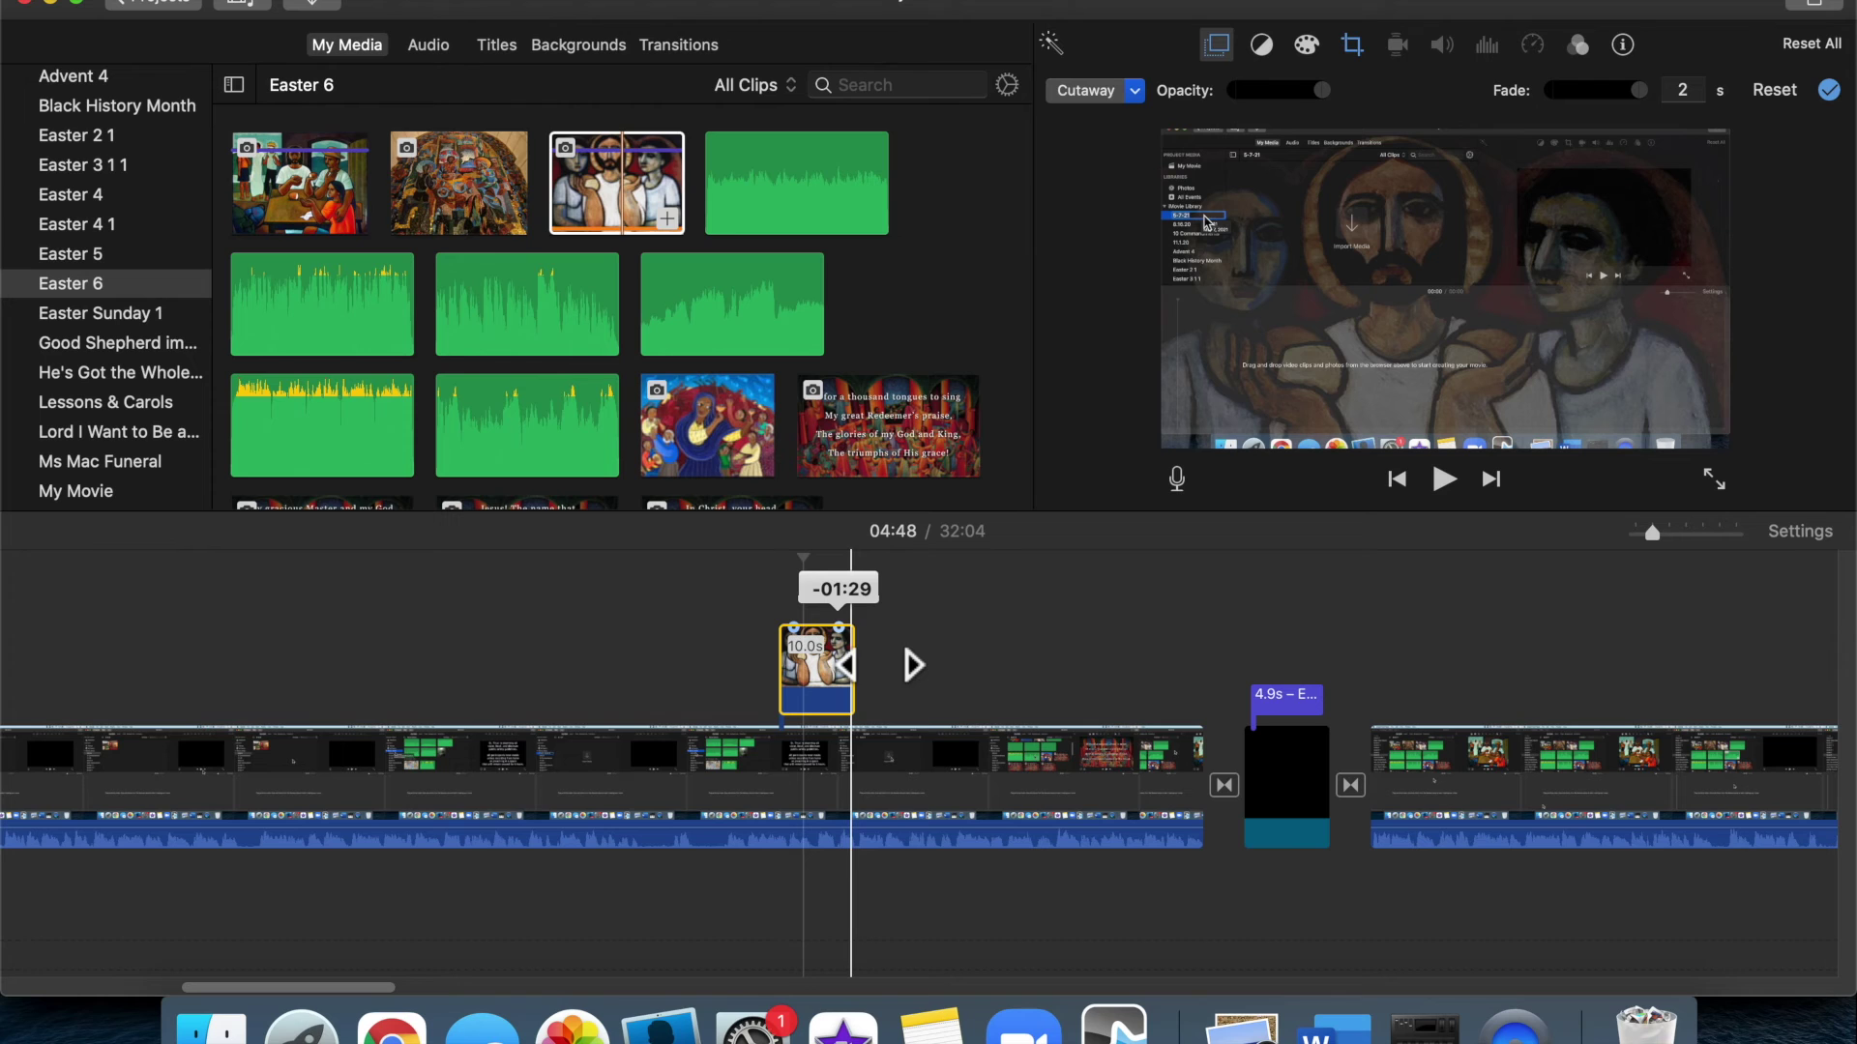
{"action": "left_click", "coordinate": [764, 626]}
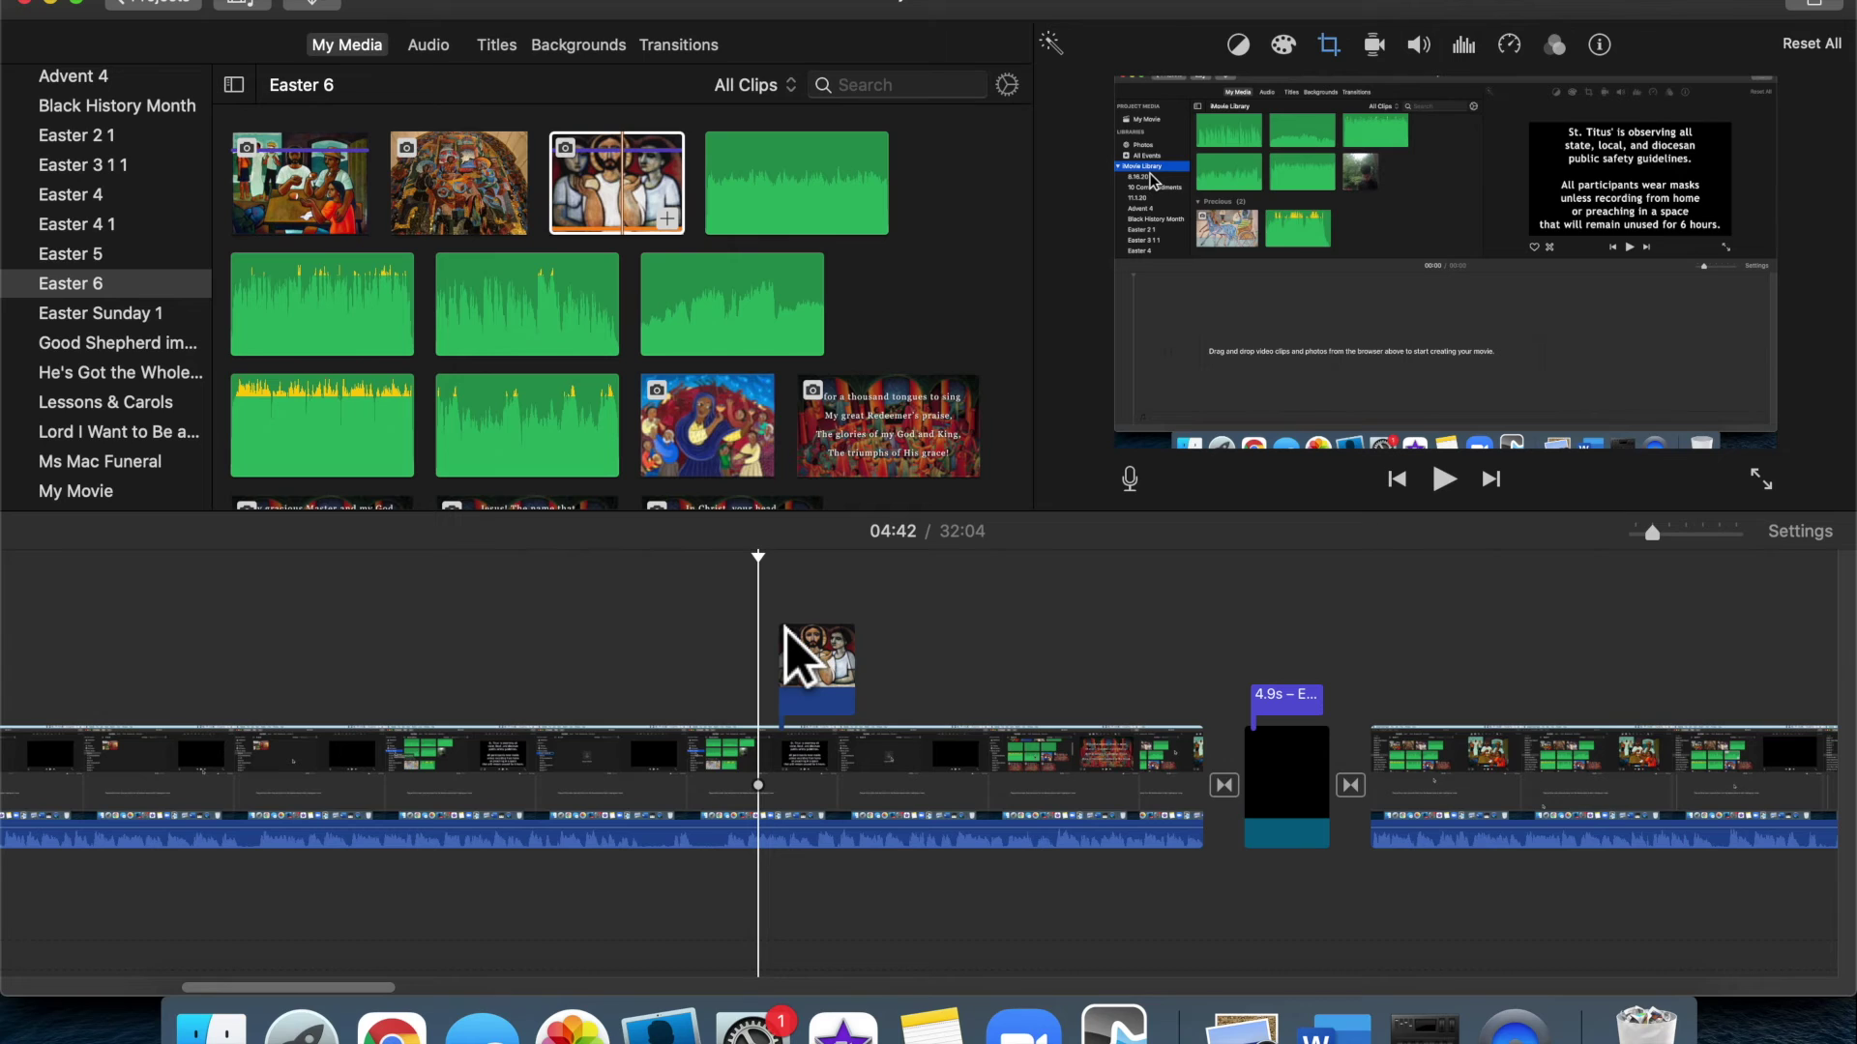
{"action": "key", "text": "space"}
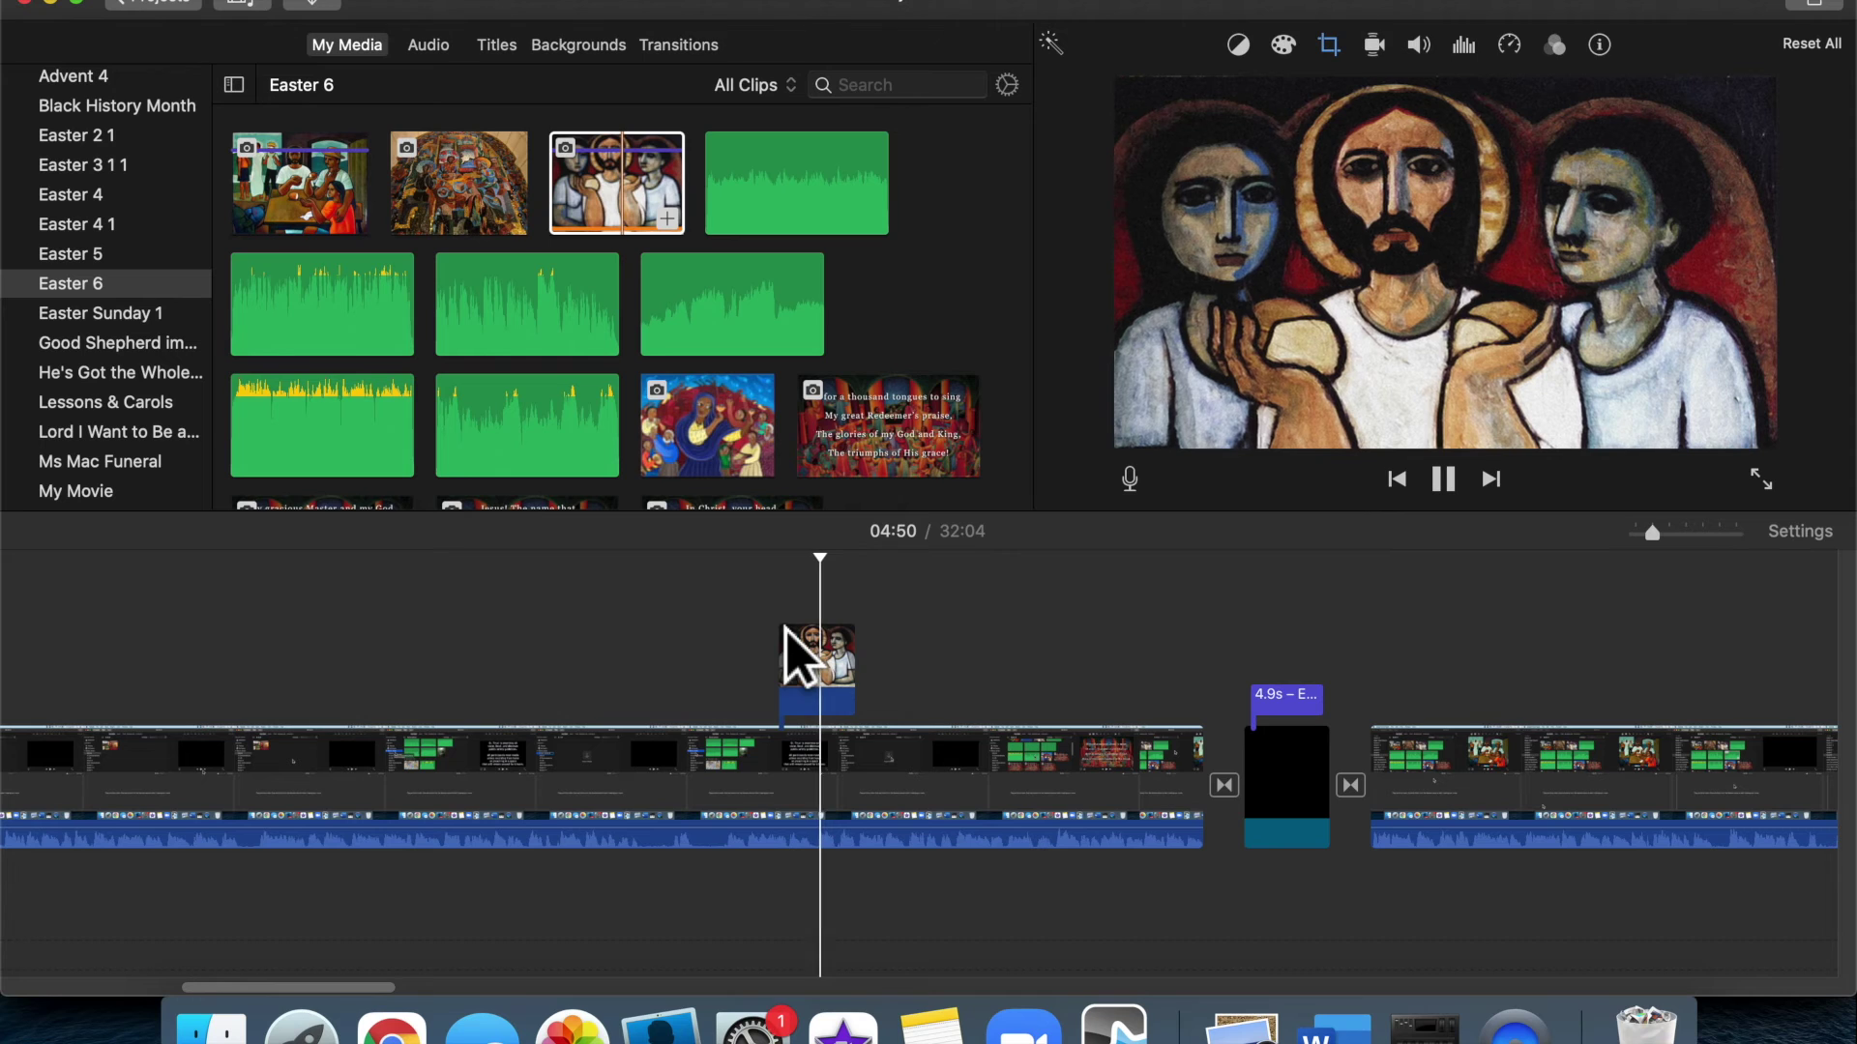
{"action": "left_click", "coordinate": [801, 643]}
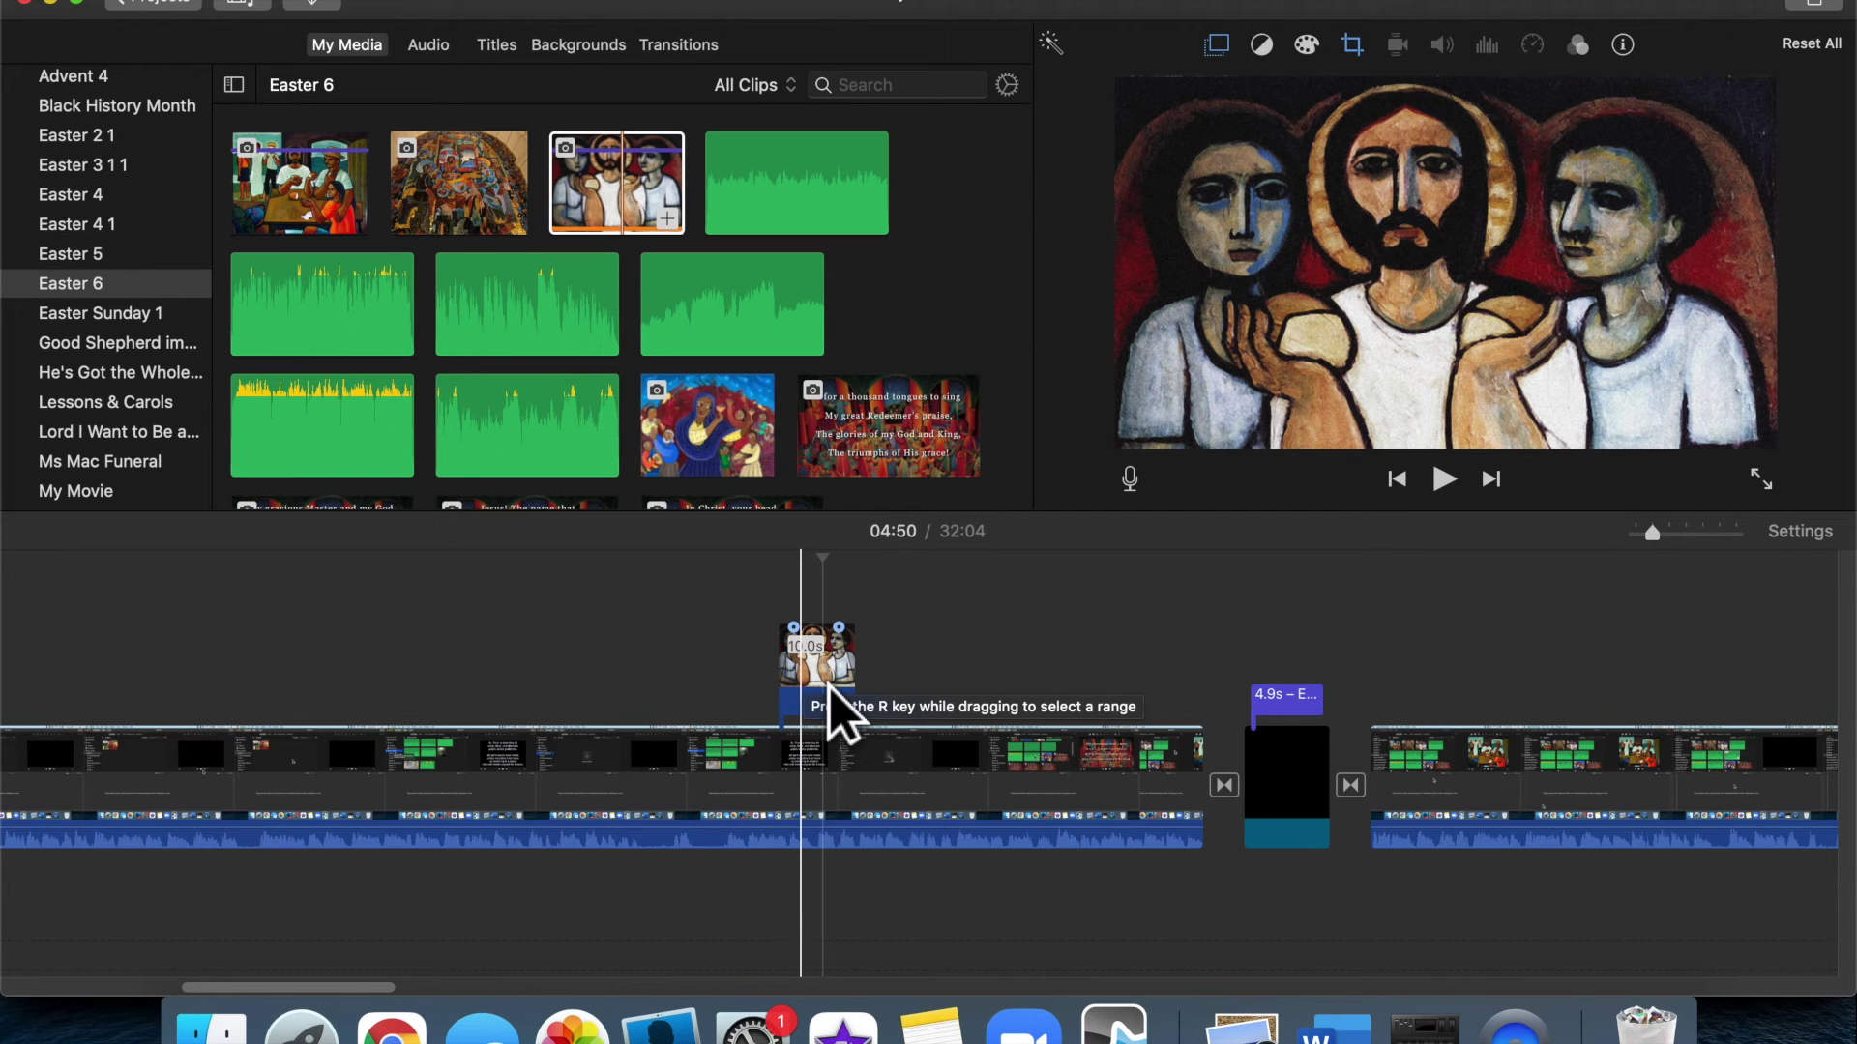
{"action": "left_click", "coordinate": [830, 693]}
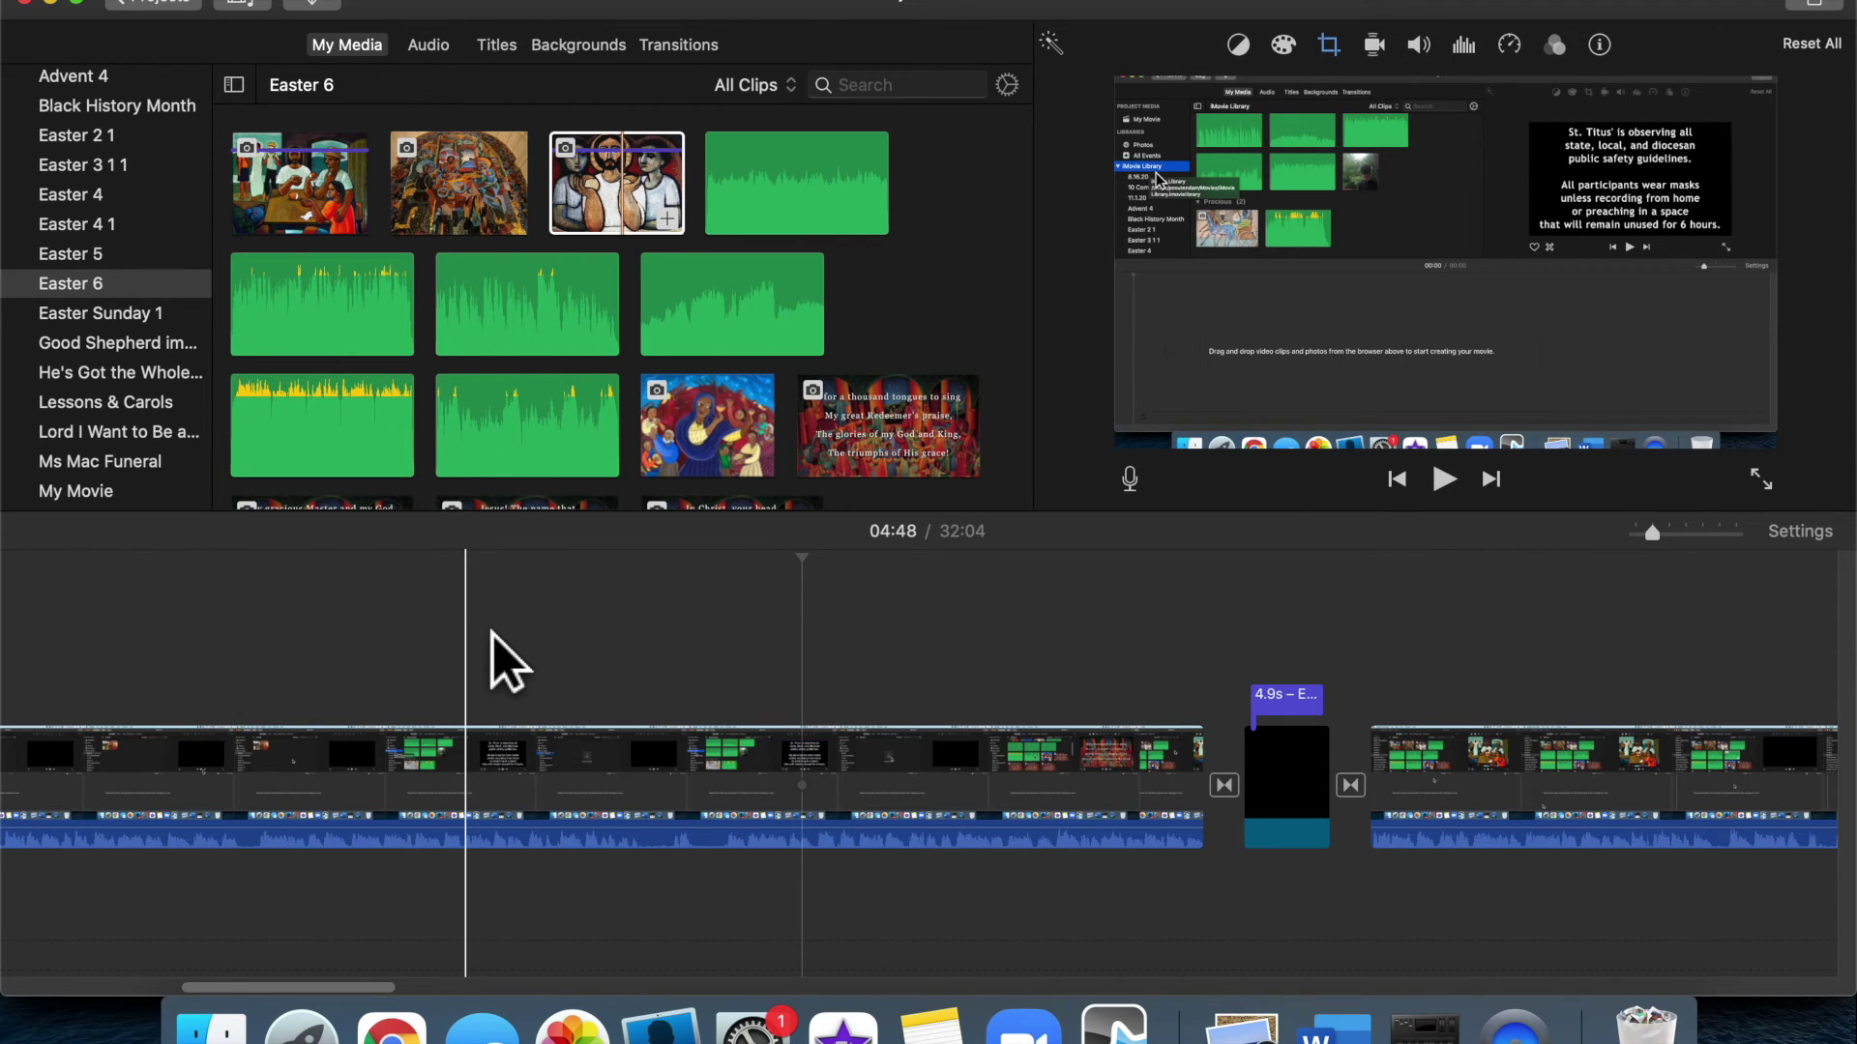
Zoom in on the timeline and split the main clip at 03:53
{"action": "scroll", "coordinate": [491, 633], "scroll_direction": "left", "scroll_amount": 5}
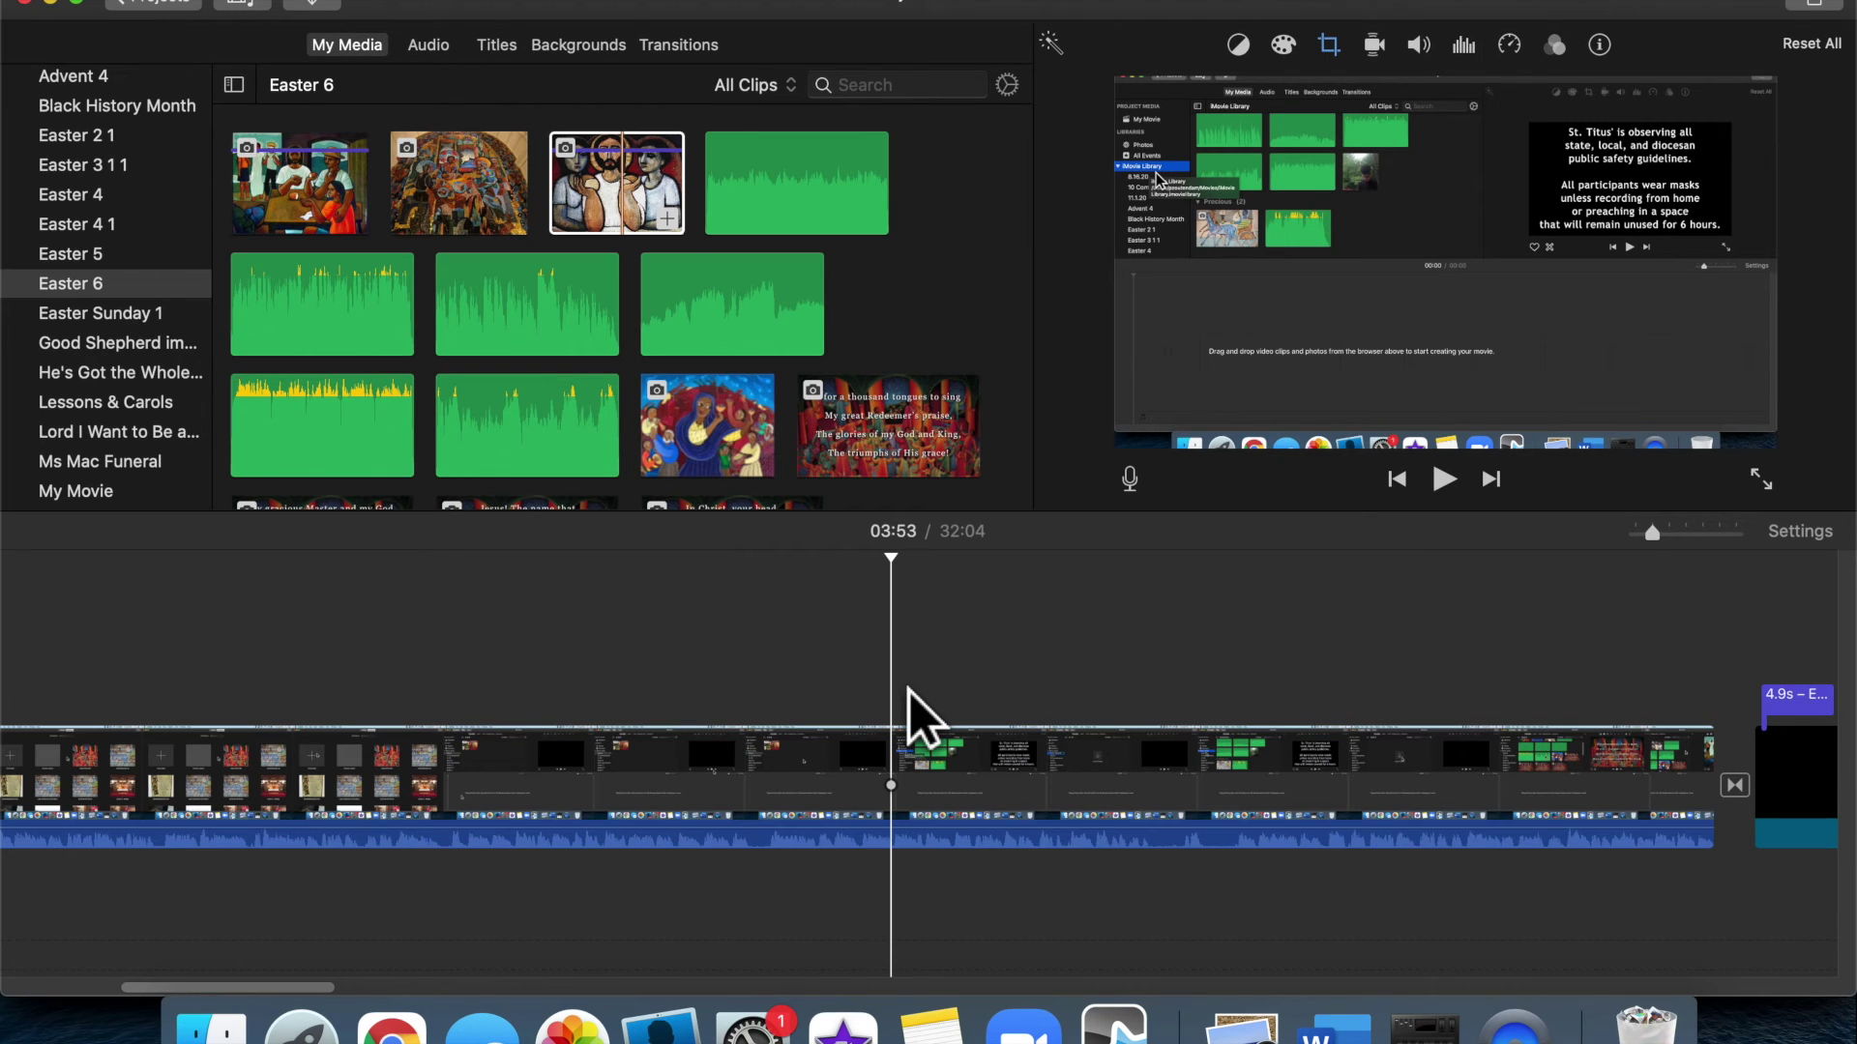
{"action": "left_click", "coordinate": [1702, 534]}
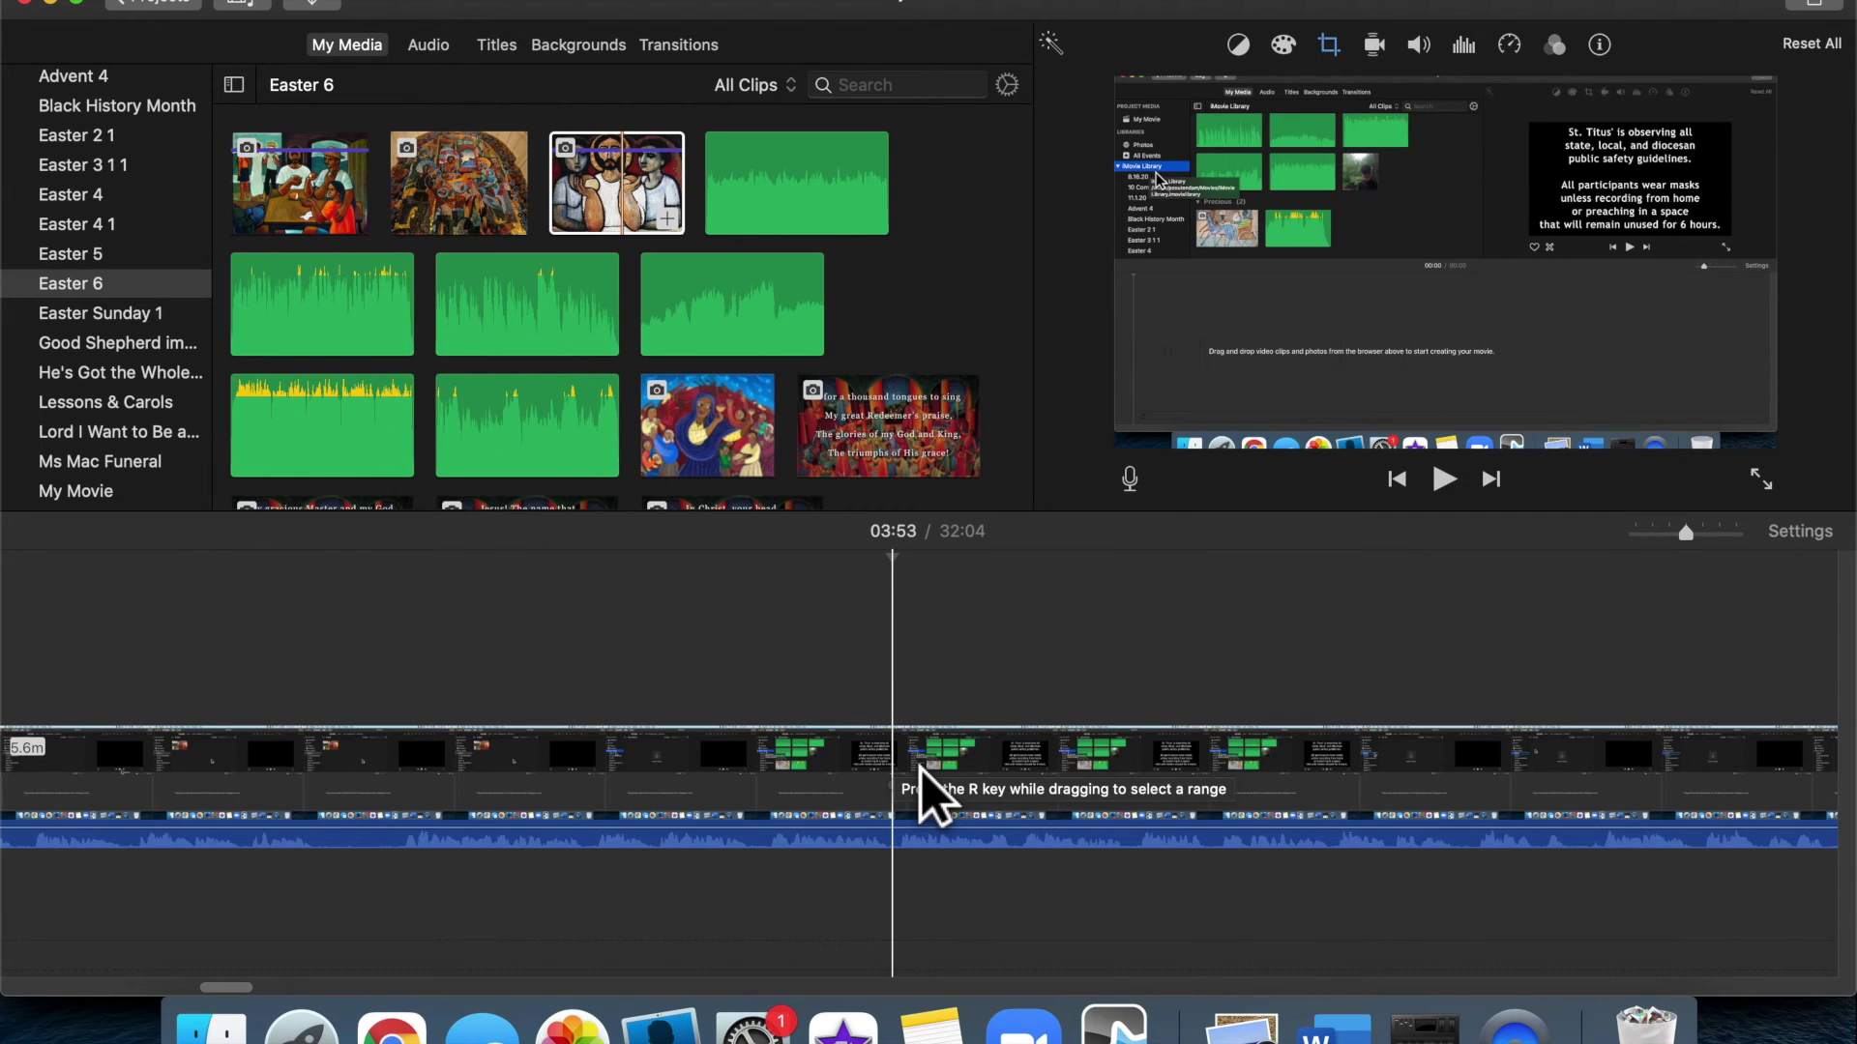
{"action": "right_click", "coordinate": [924, 796]}
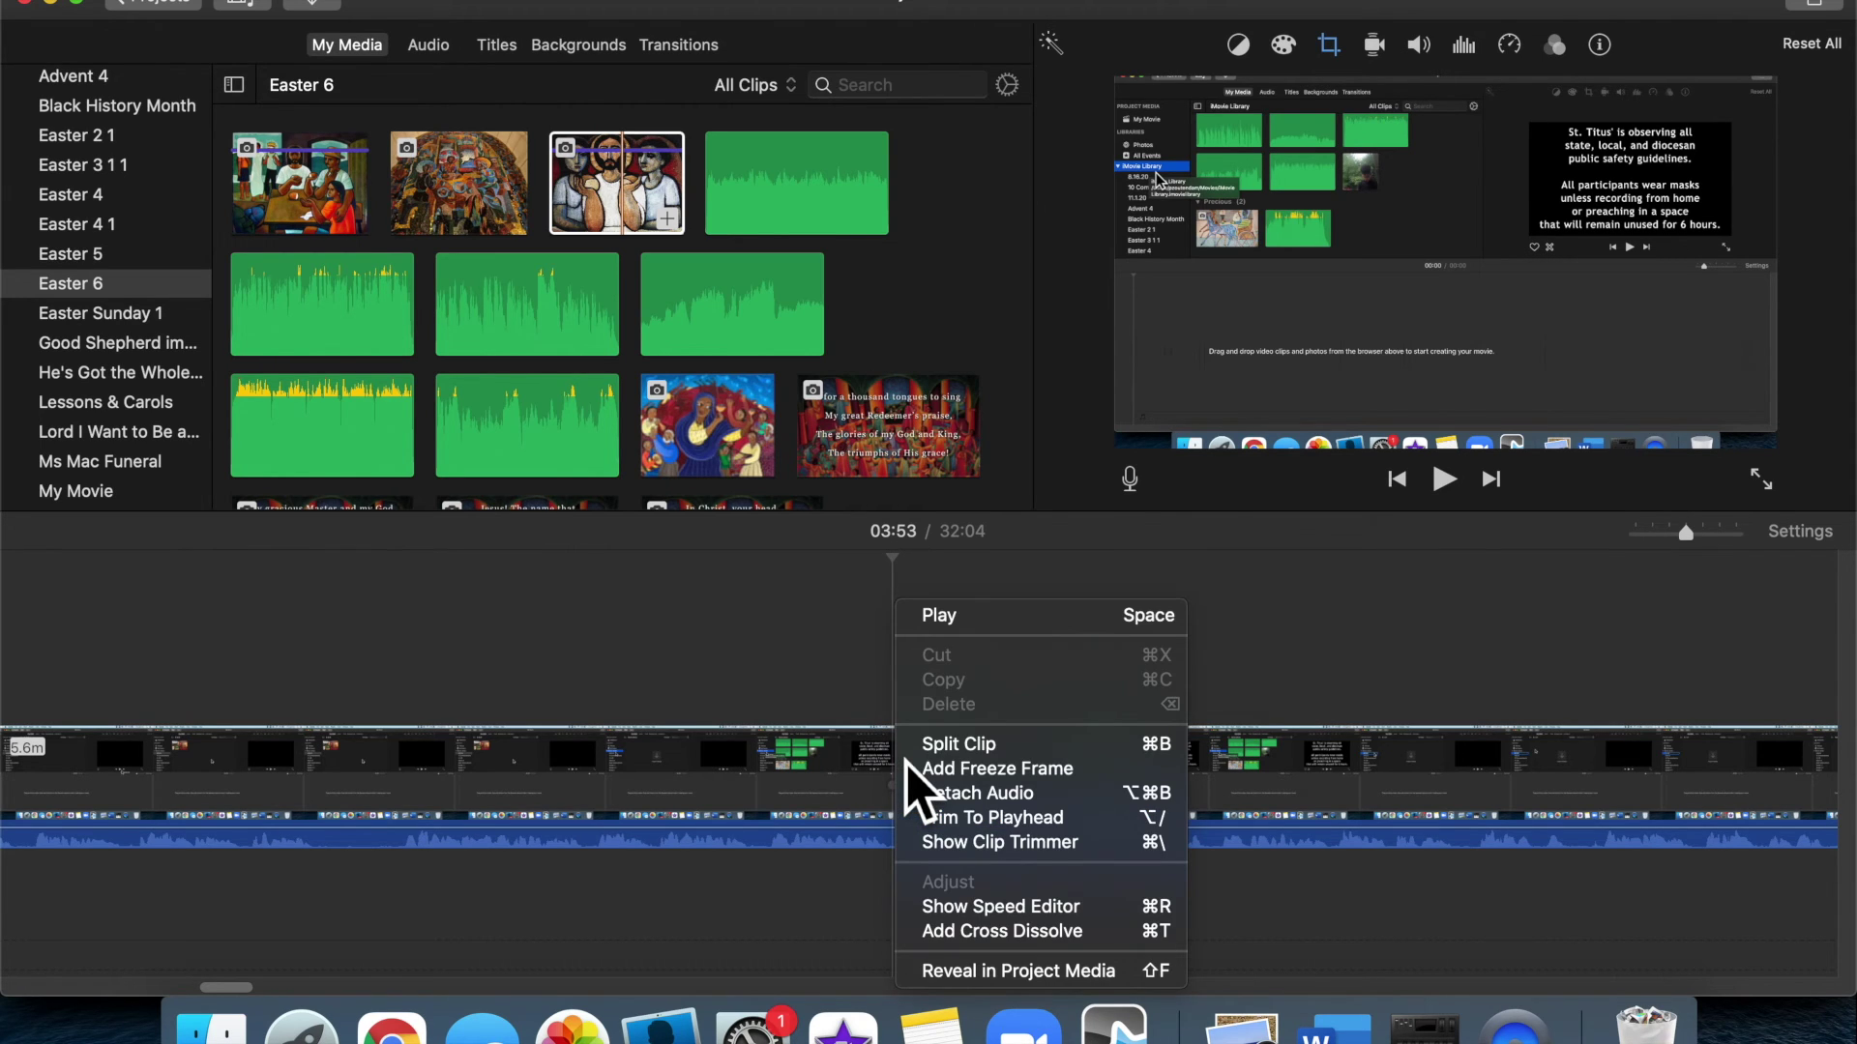
{"action": "left_click", "coordinate": [977, 753]}
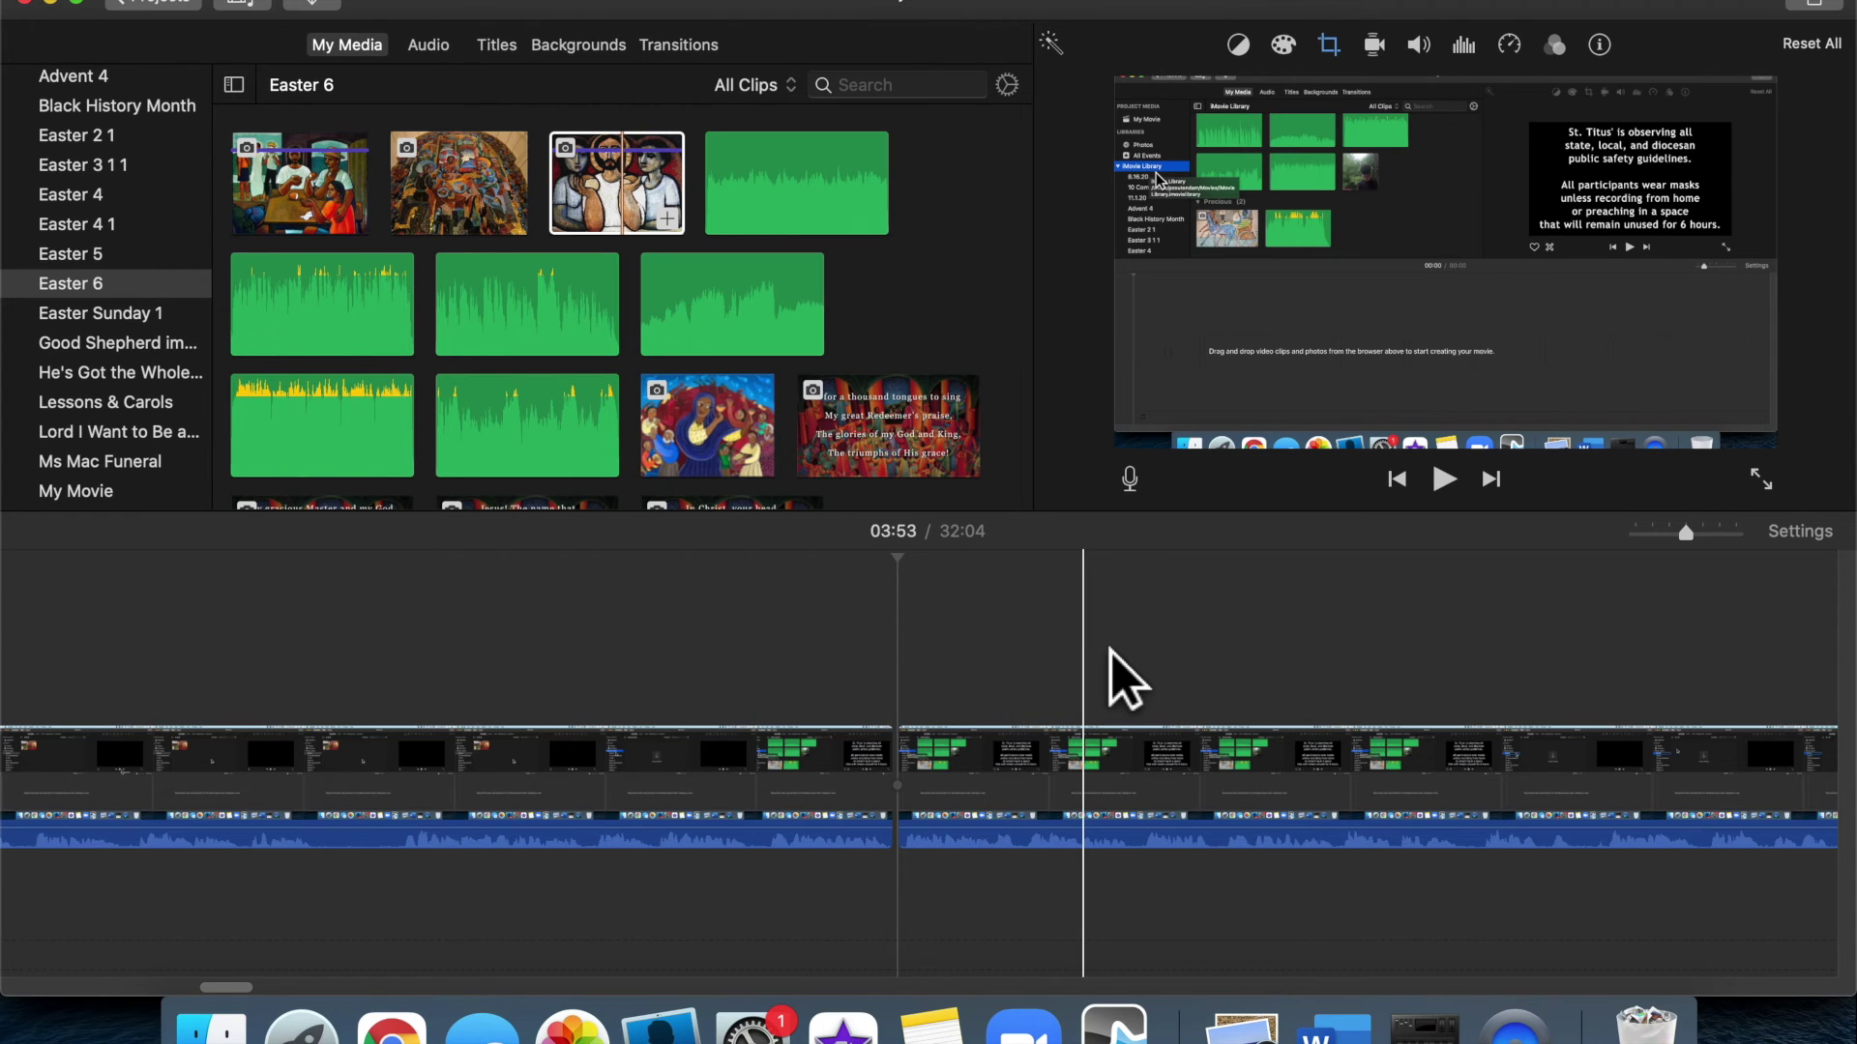
Split the clip again at 04:37 and delete the 44.1-second section between the cuts
{"action": "scroll", "coordinate": [1110, 682], "scroll_direction": "right", "scroll_amount": 8}
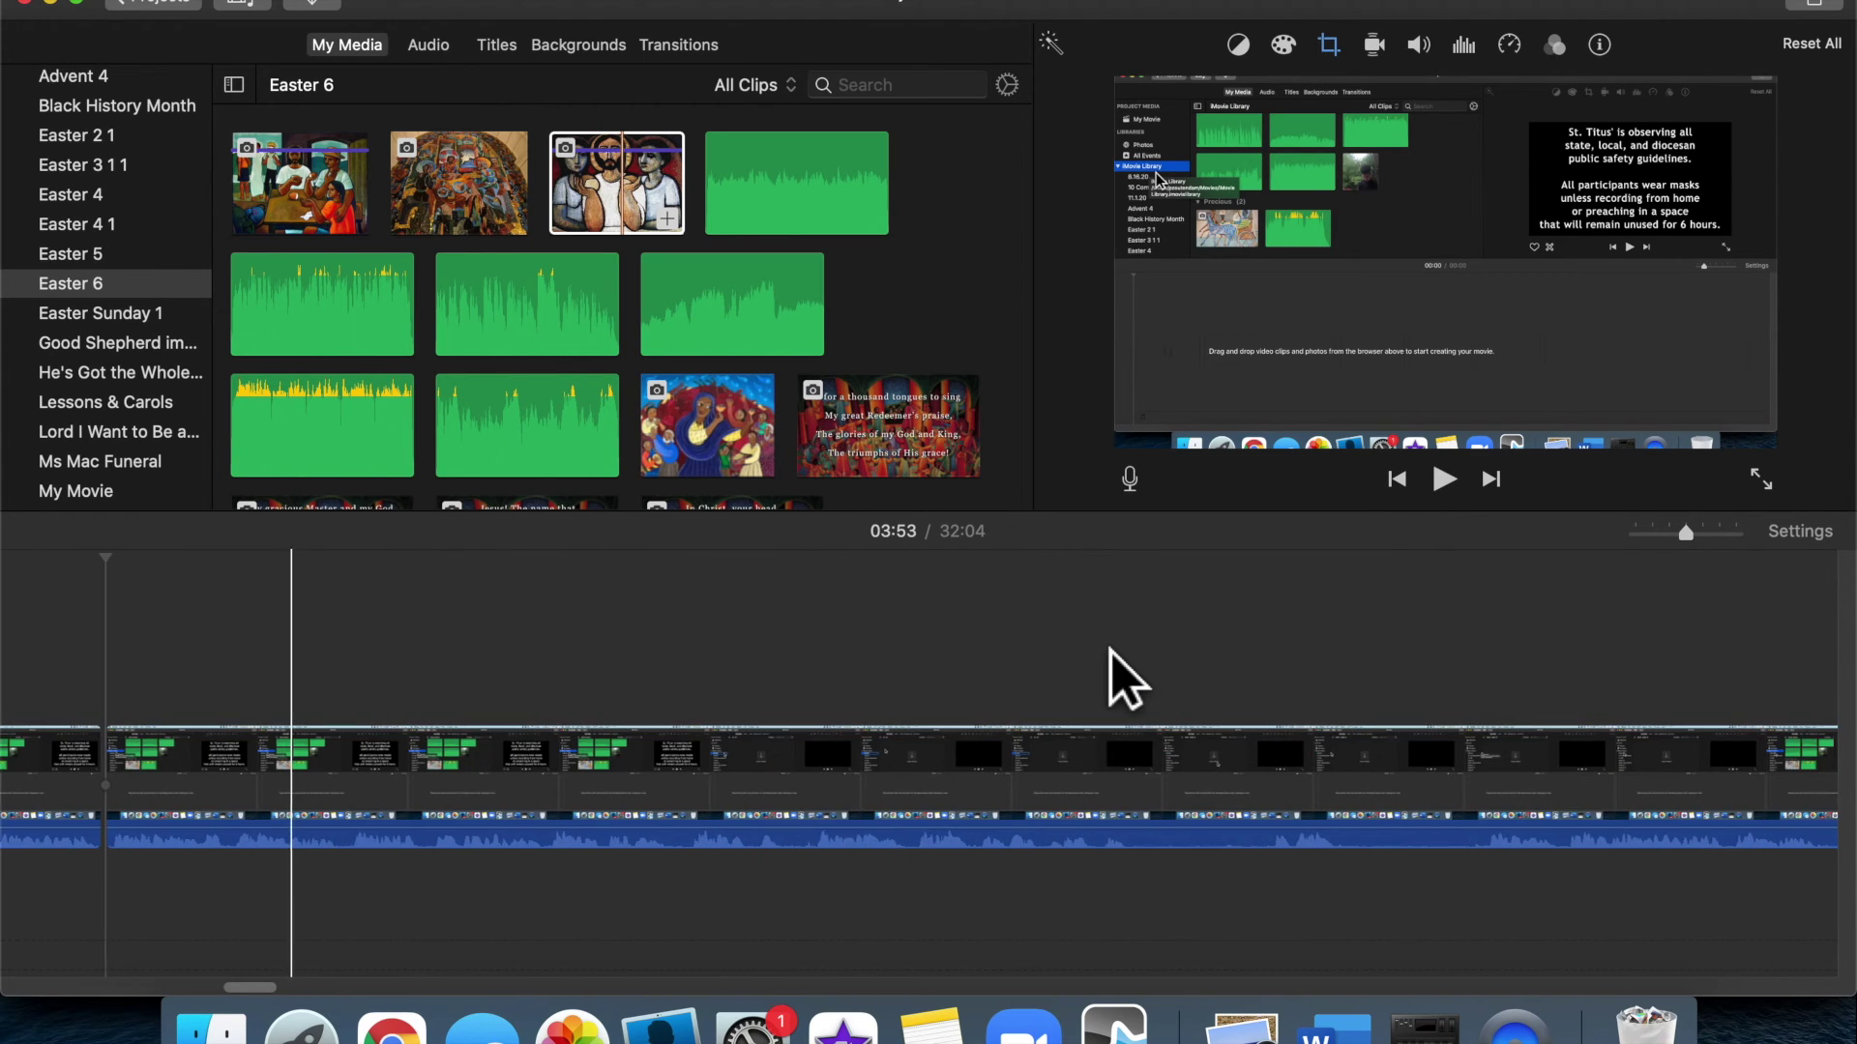
{"action": "left_click", "coordinate": [1483, 723]}
{"action": "right_click", "coordinate": [1465, 769]}
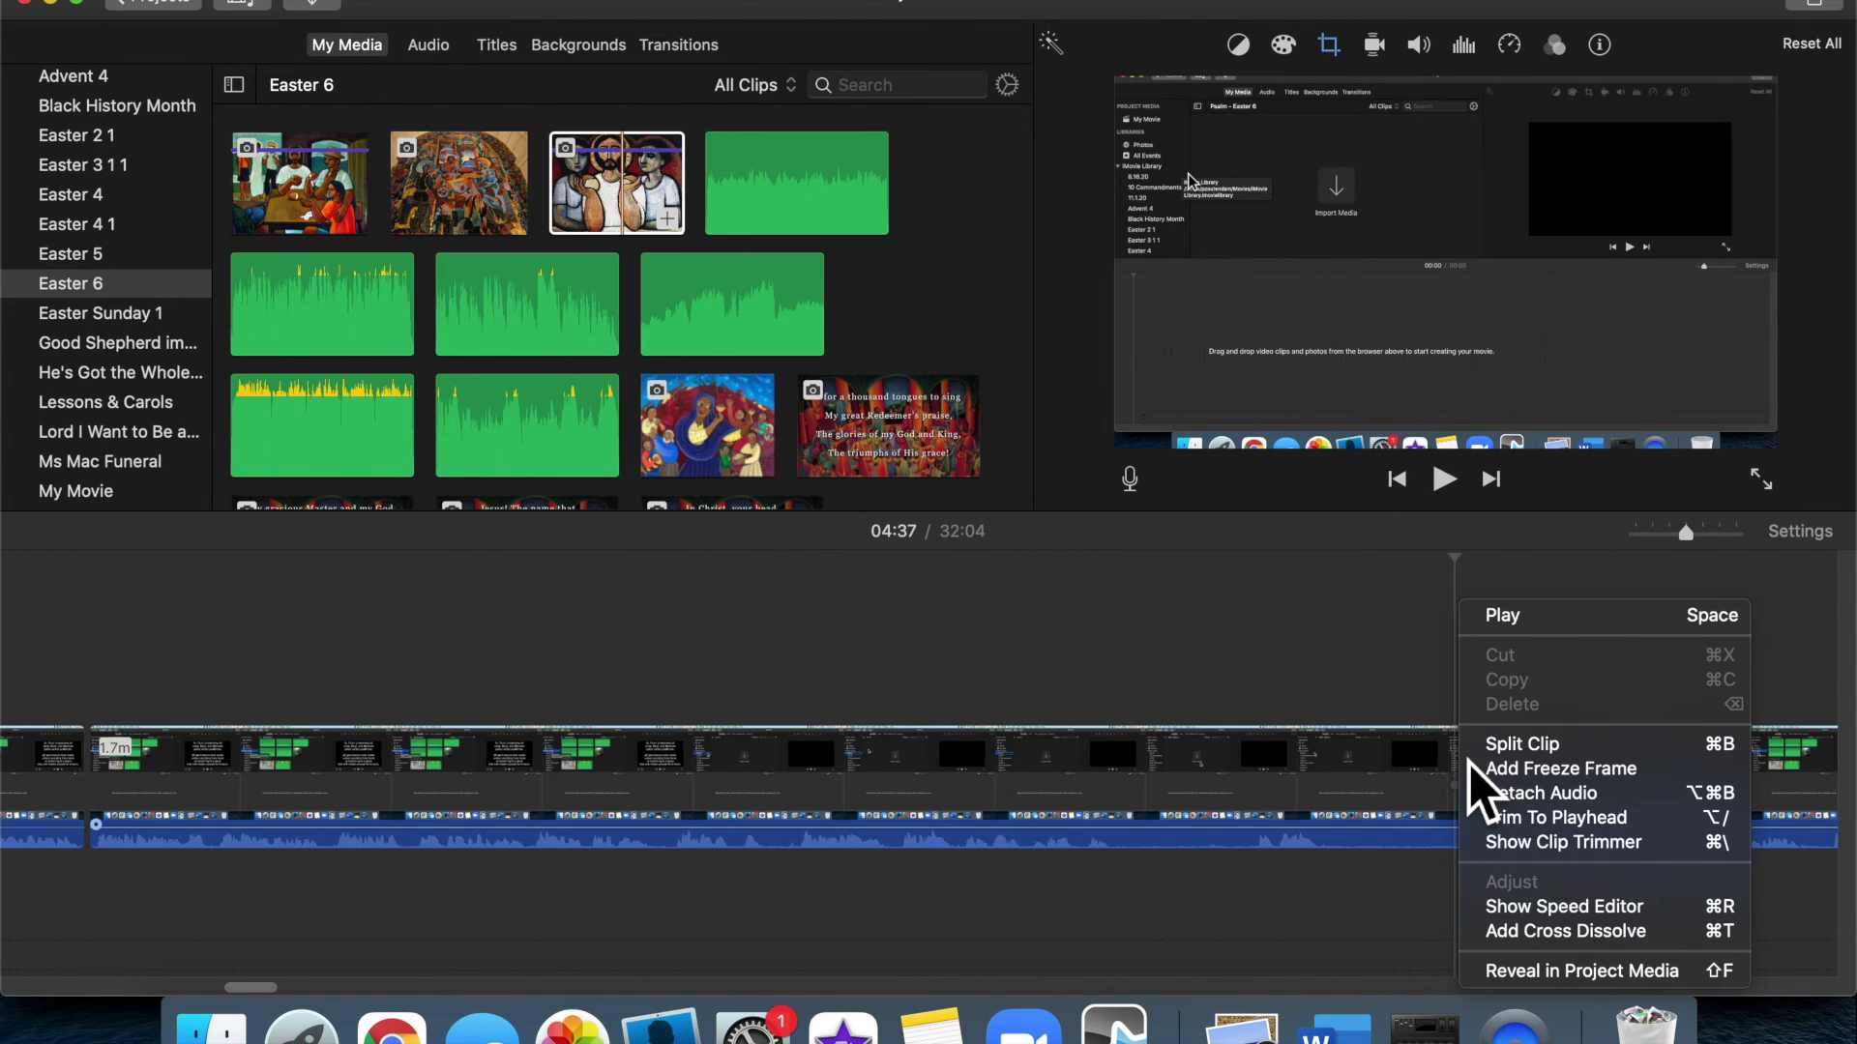
{"action": "left_click", "coordinate": [1518, 746]}
{"action": "left_click", "coordinate": [1184, 769]}
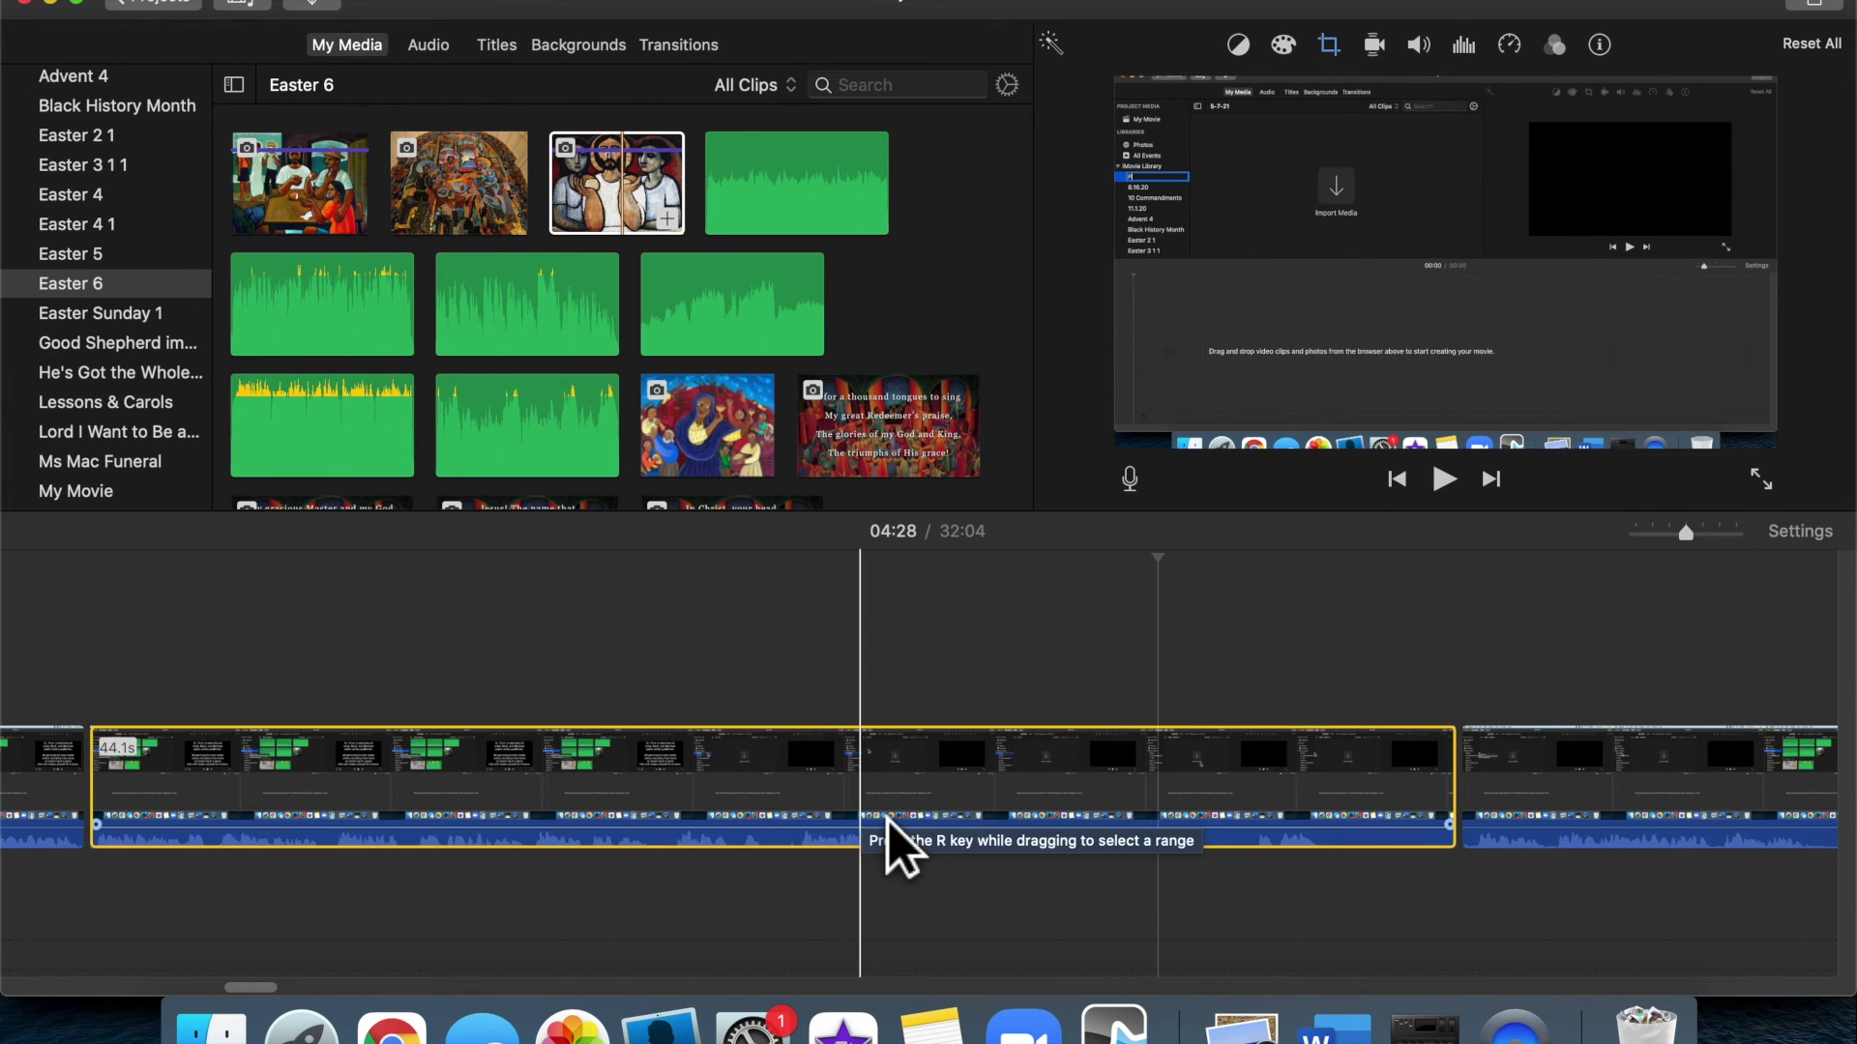
{"action": "key", "text": "Delete"}
{"action": "scroll", "coordinate": [538, 671], "scroll_direction": "left", "scroll_amount": 10}
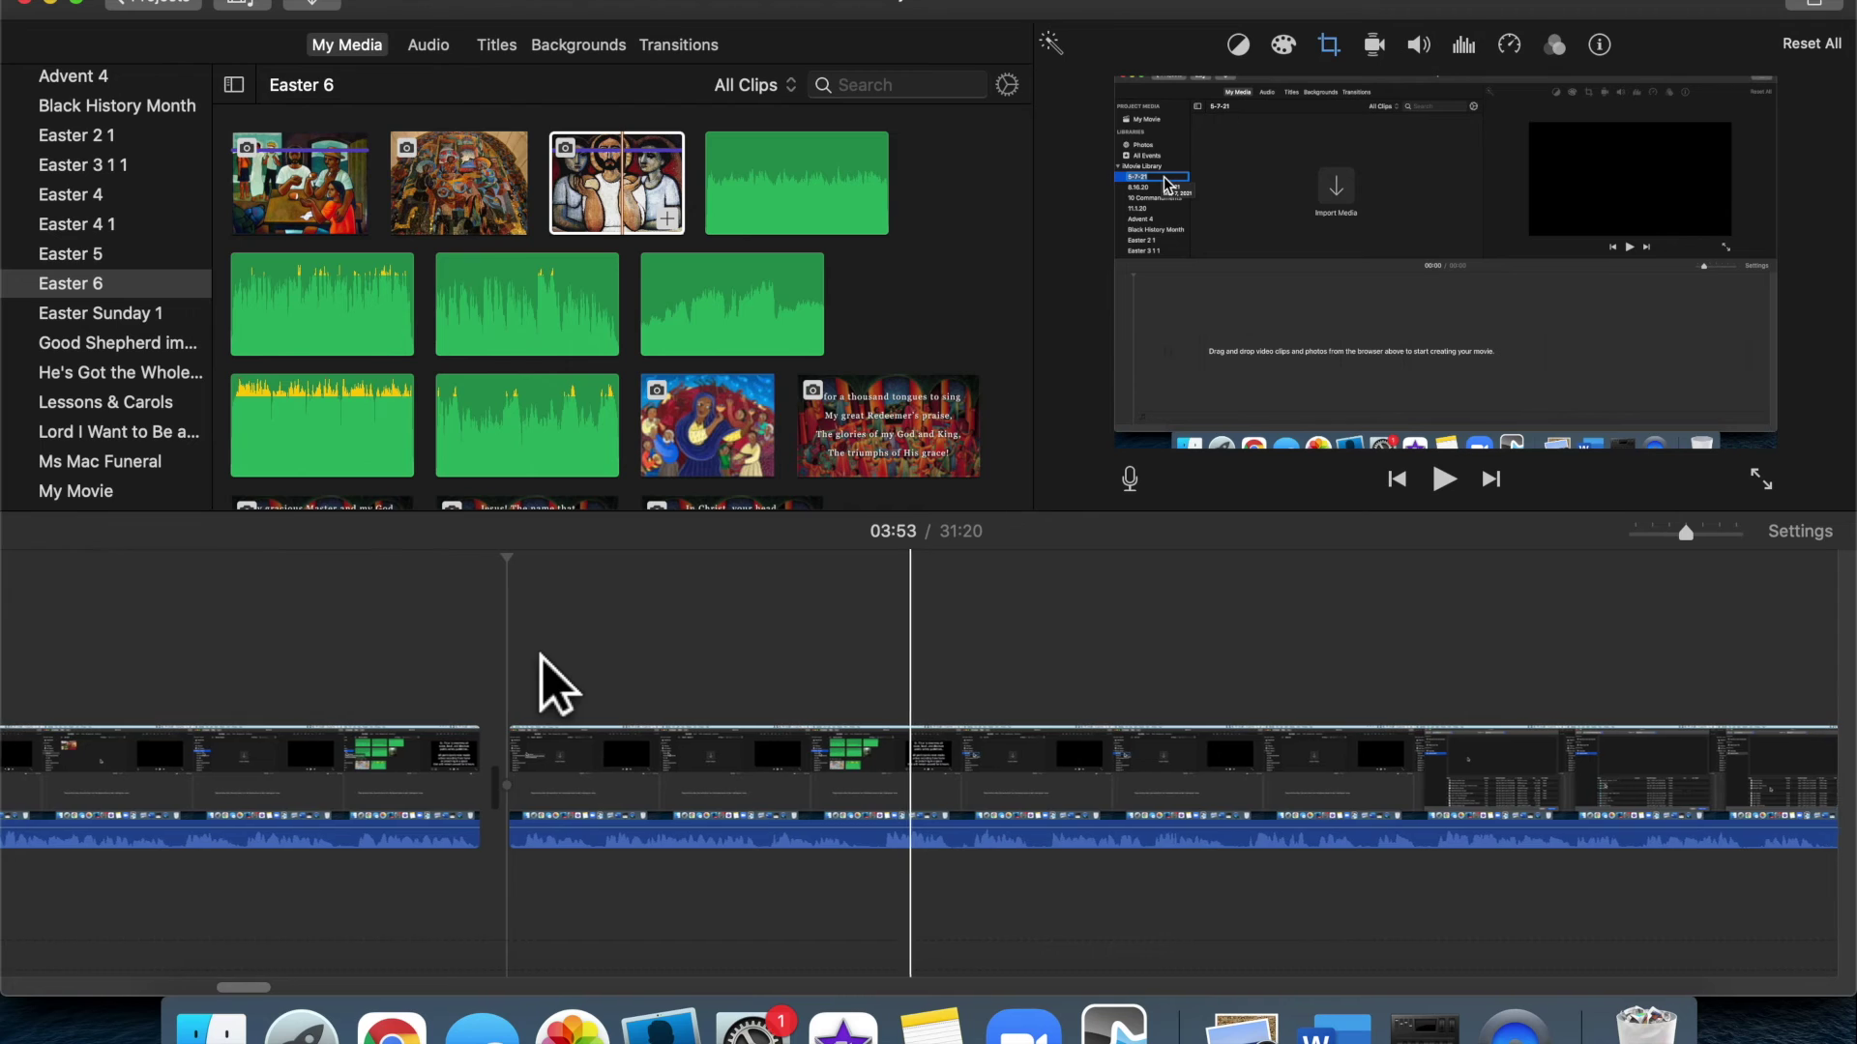
Play back across the cut, then split the first part of the main clip at 03:49
{"action": "left_click", "coordinate": [507, 657]}
{"action": "key", "text": "space"}
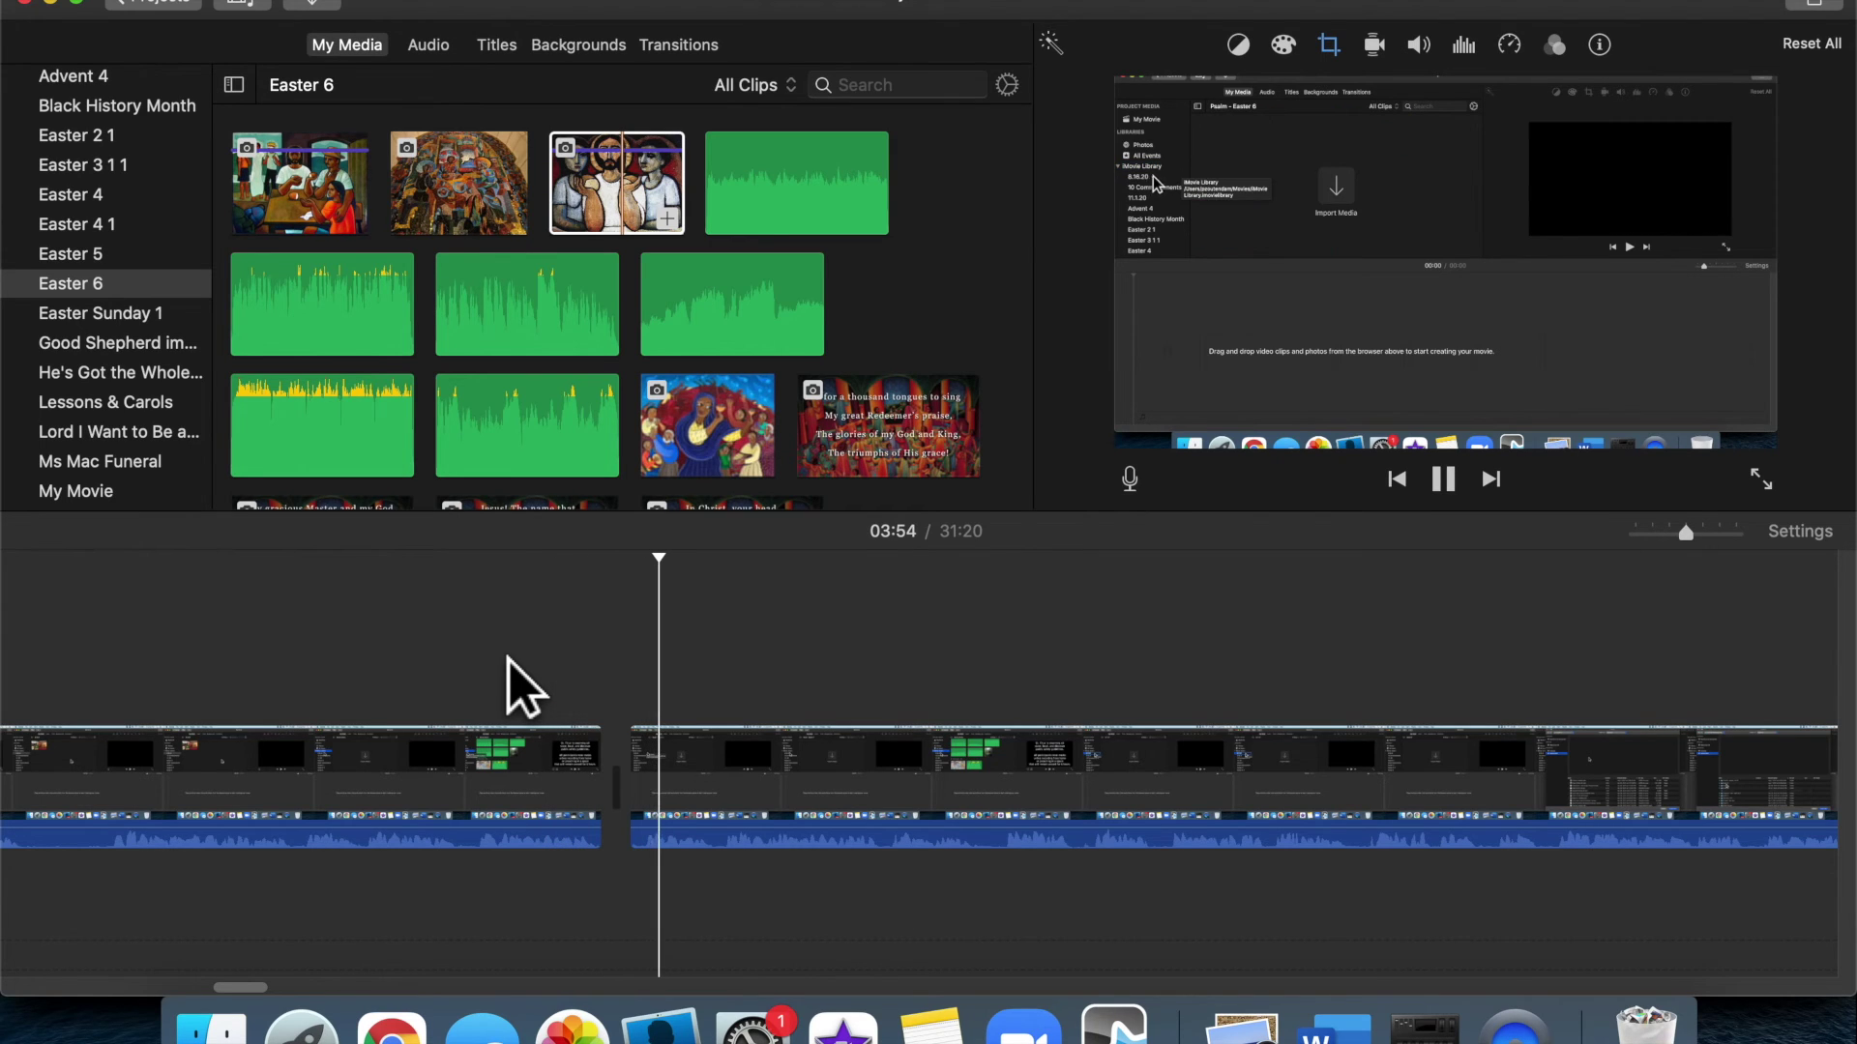
{"action": "key", "text": "space"}
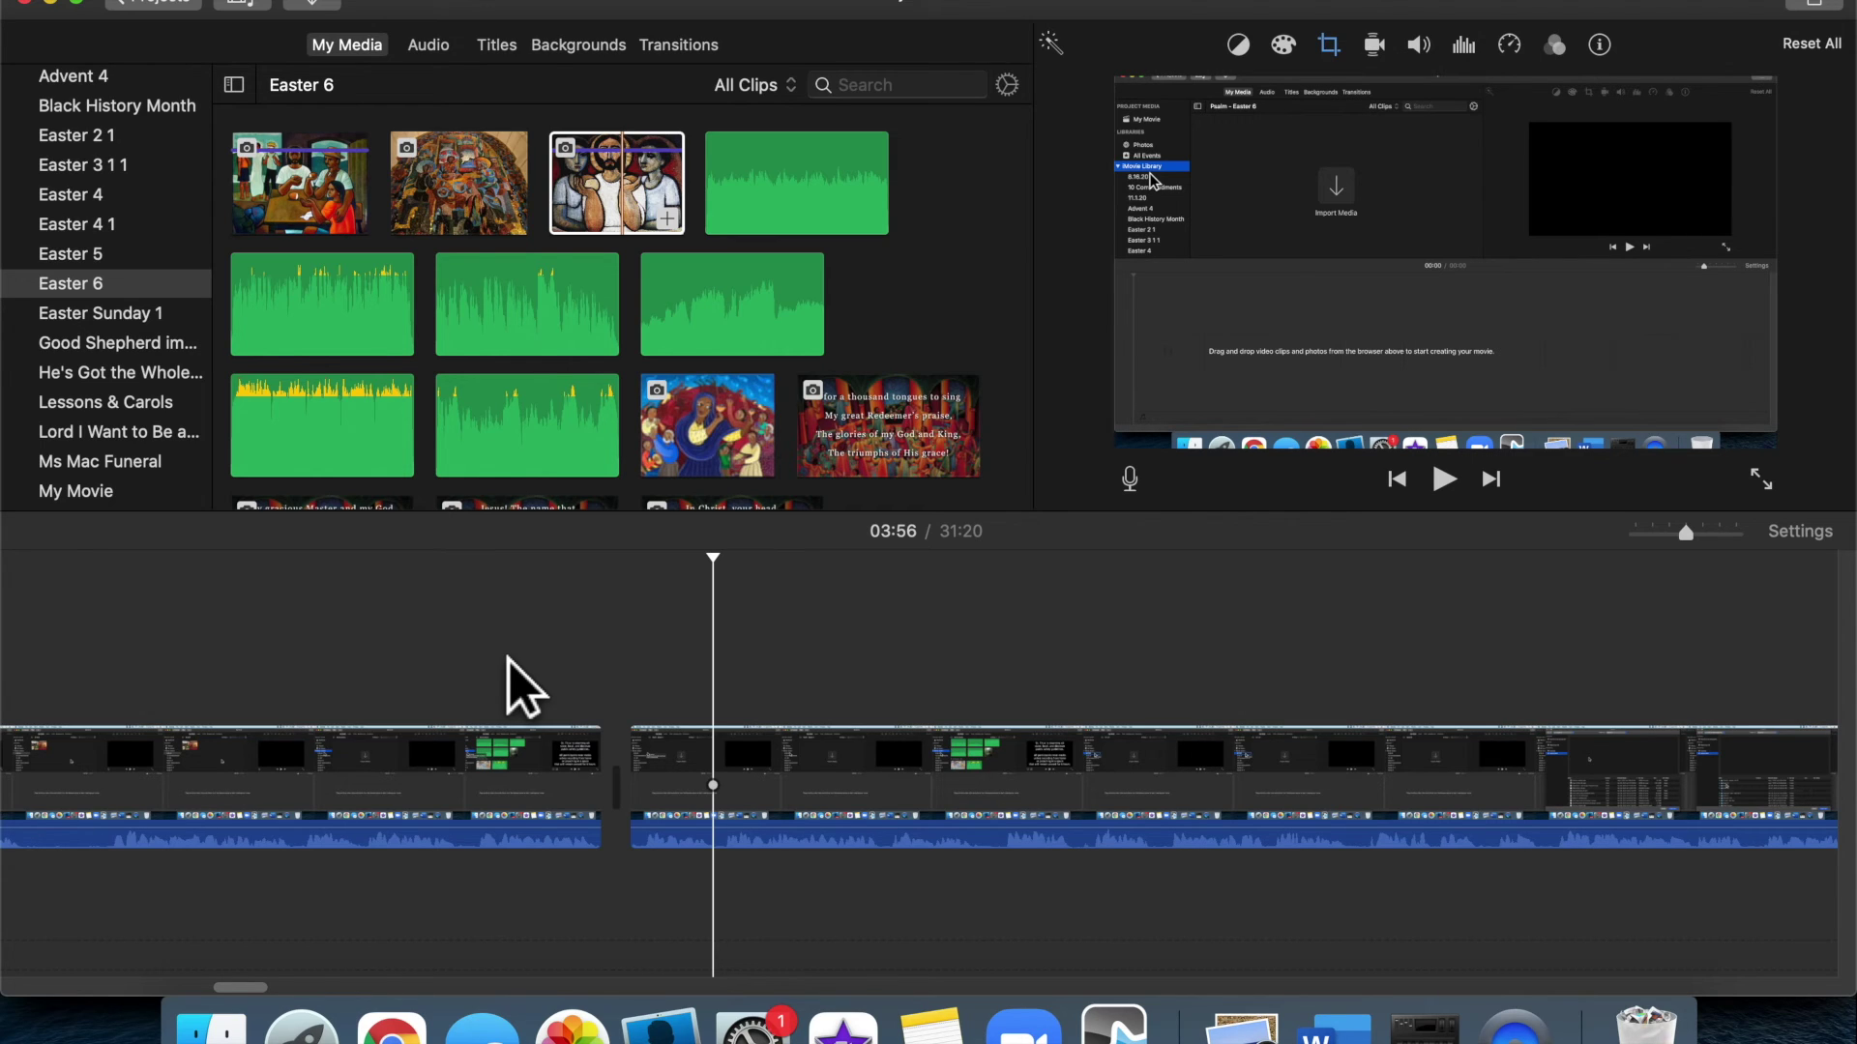
{"action": "left_click", "coordinate": [494, 655]}
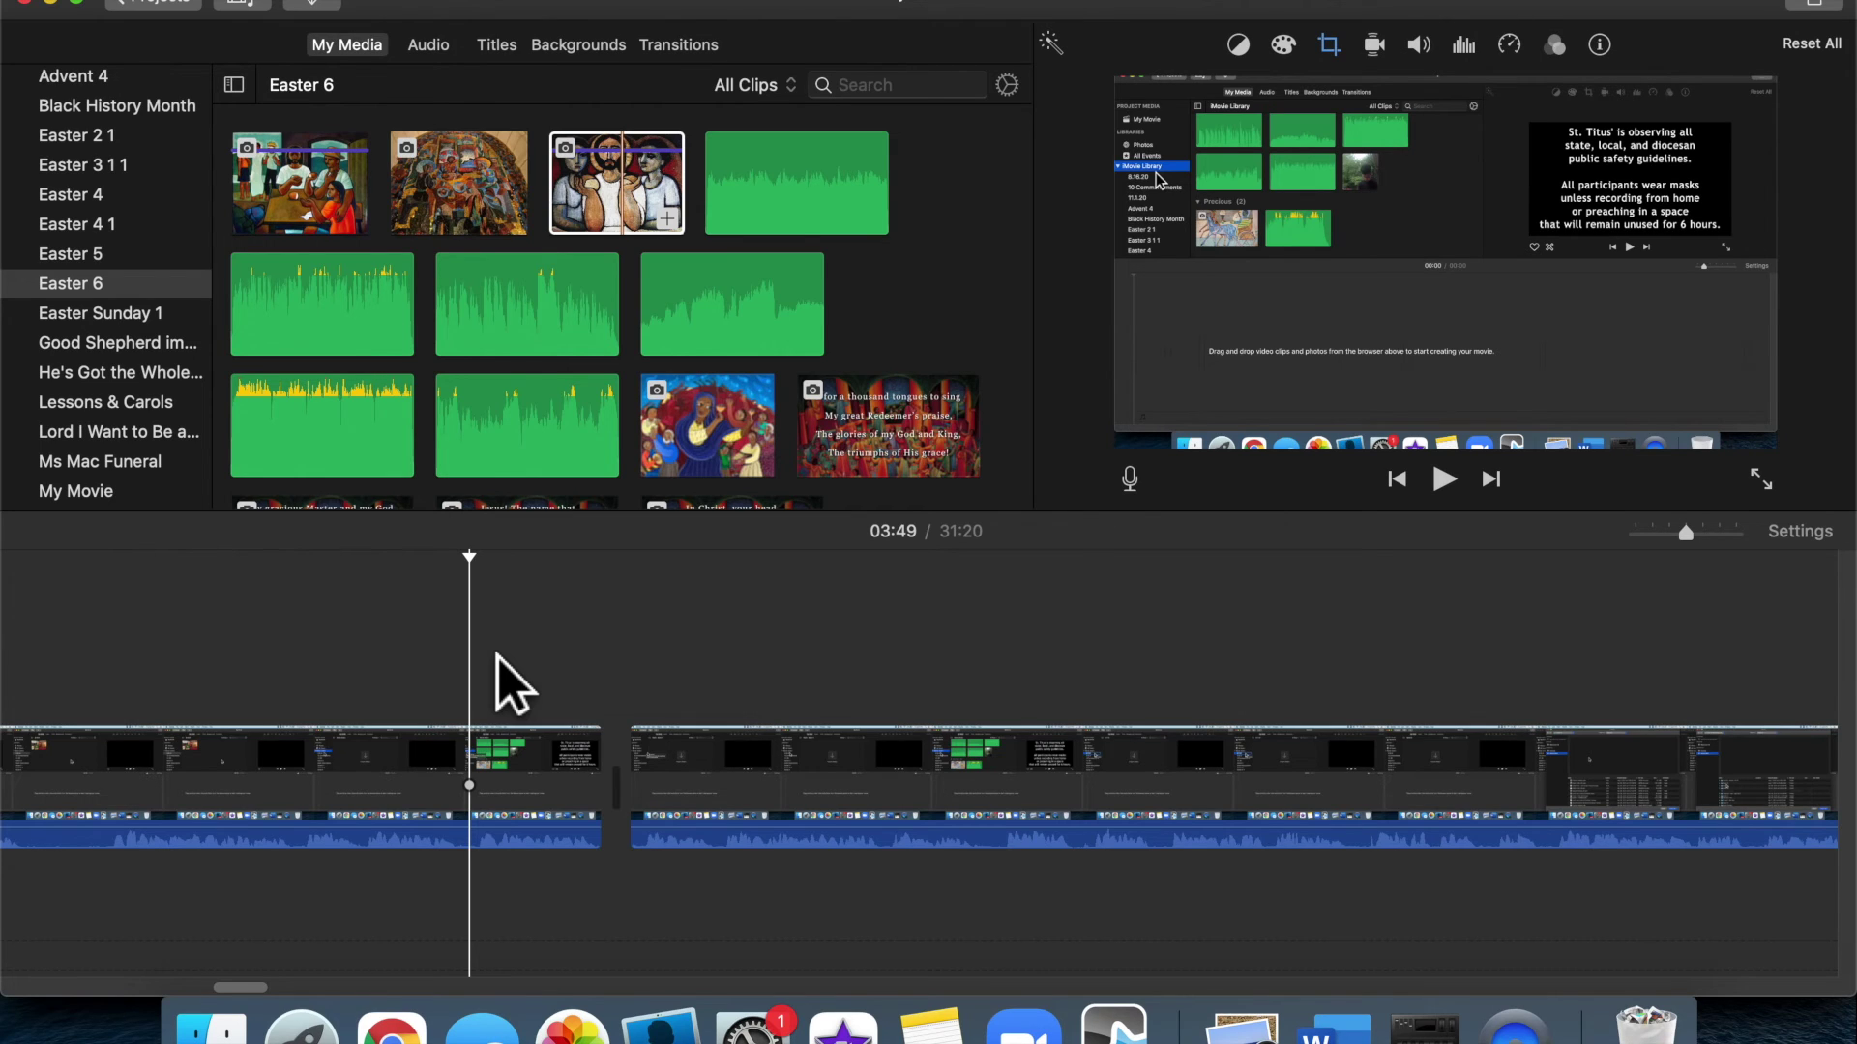
{"action": "left_click", "coordinate": [497, 758]}
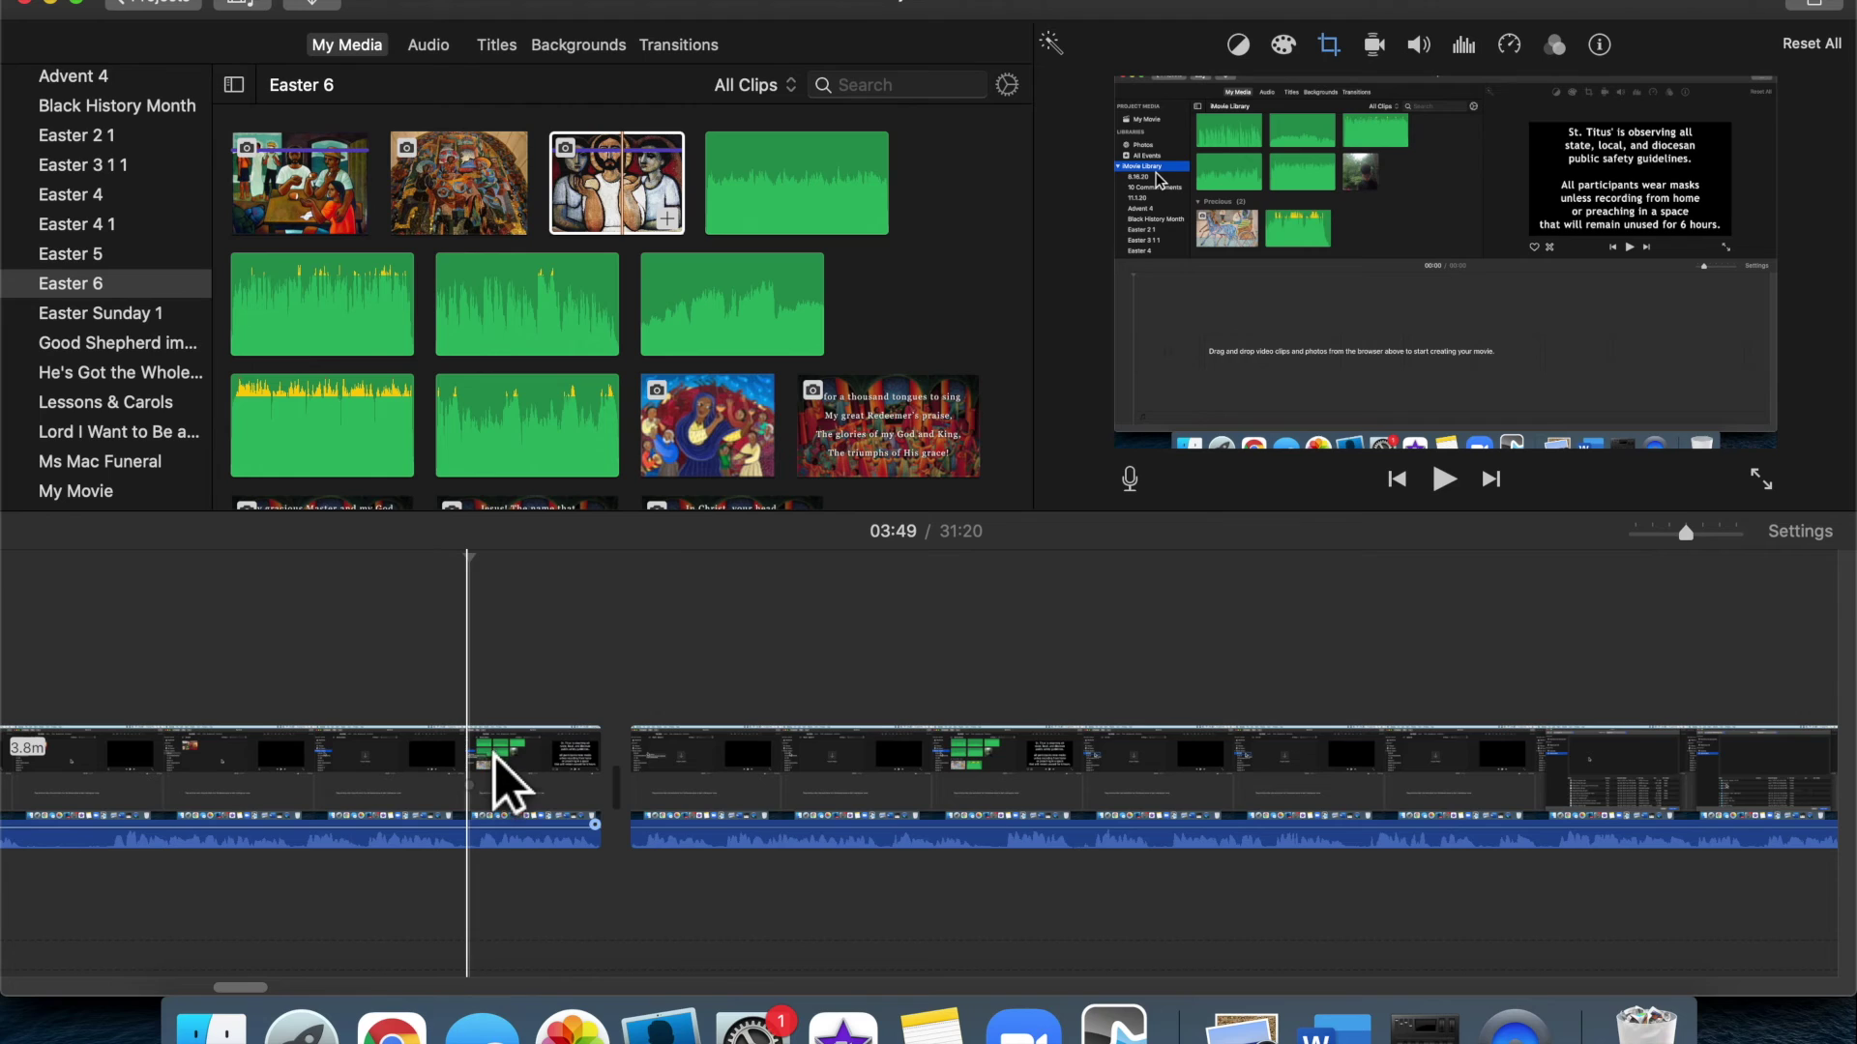
{"action": "right_click", "coordinate": [489, 759]}
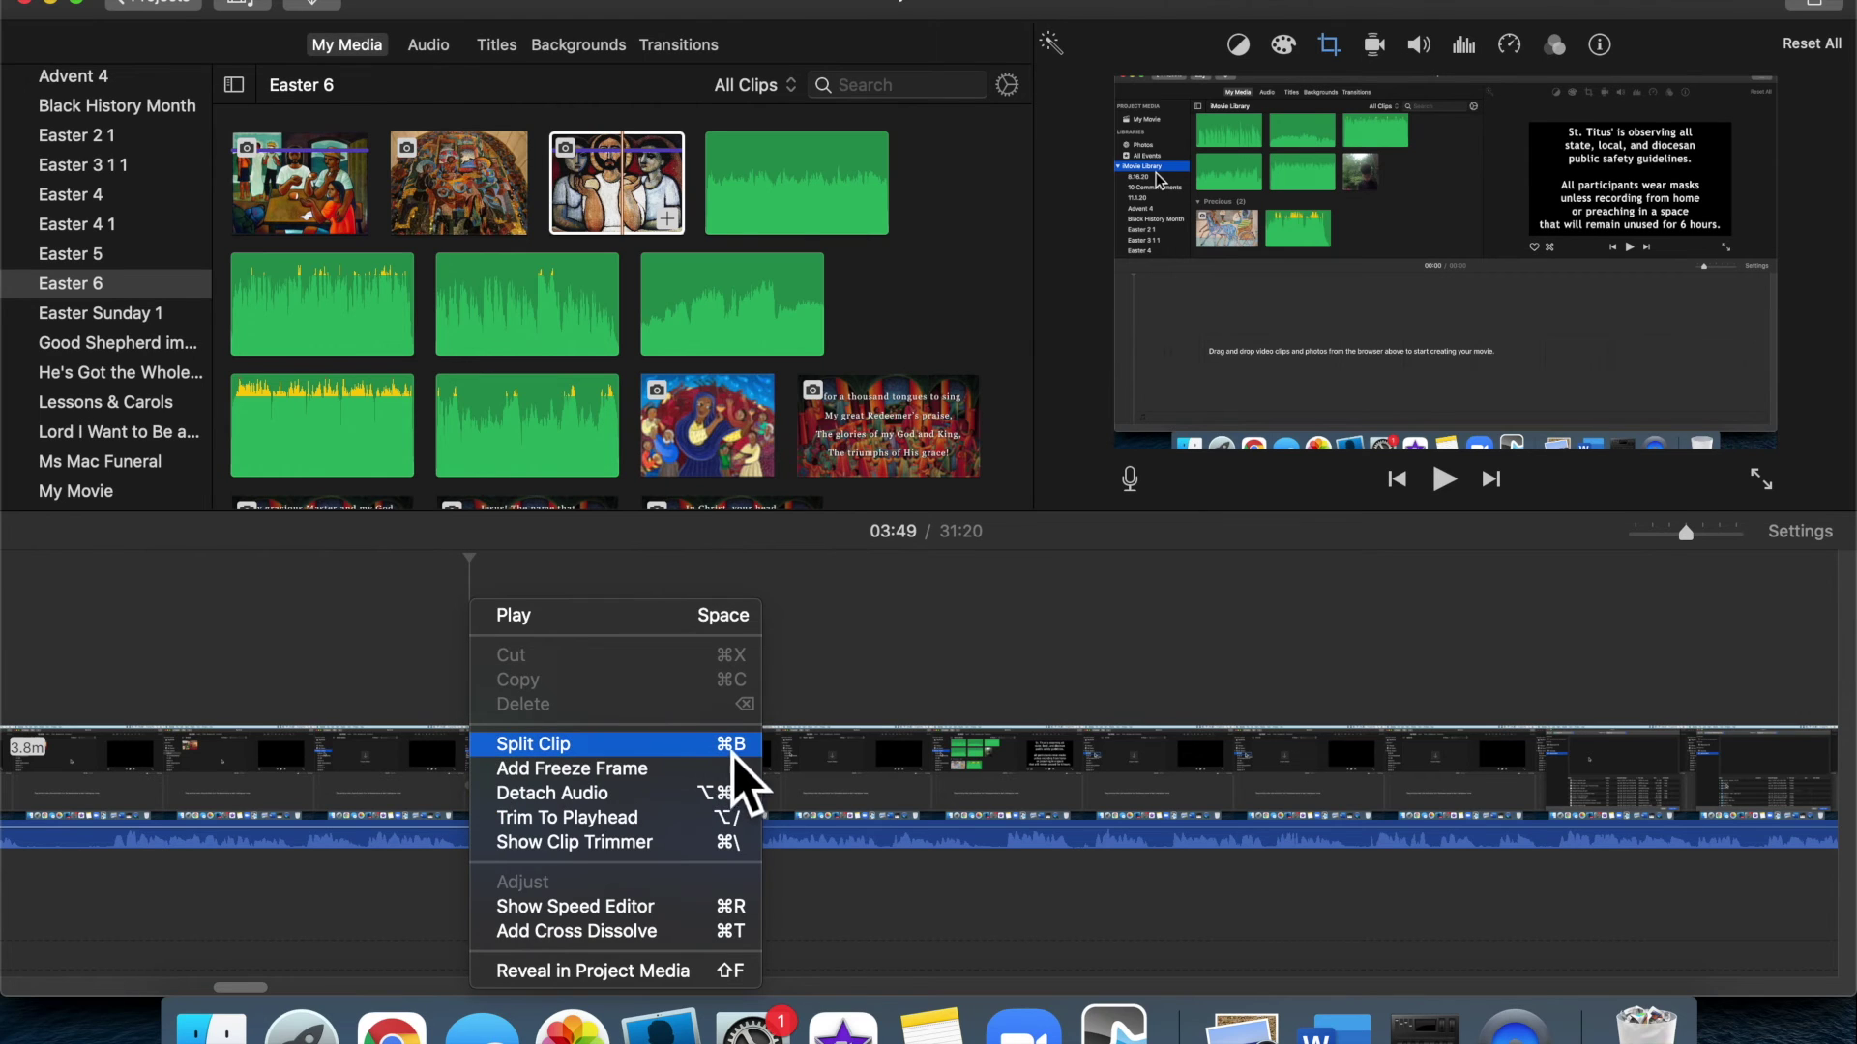
{"action": "left_click", "coordinate": [493, 744]}
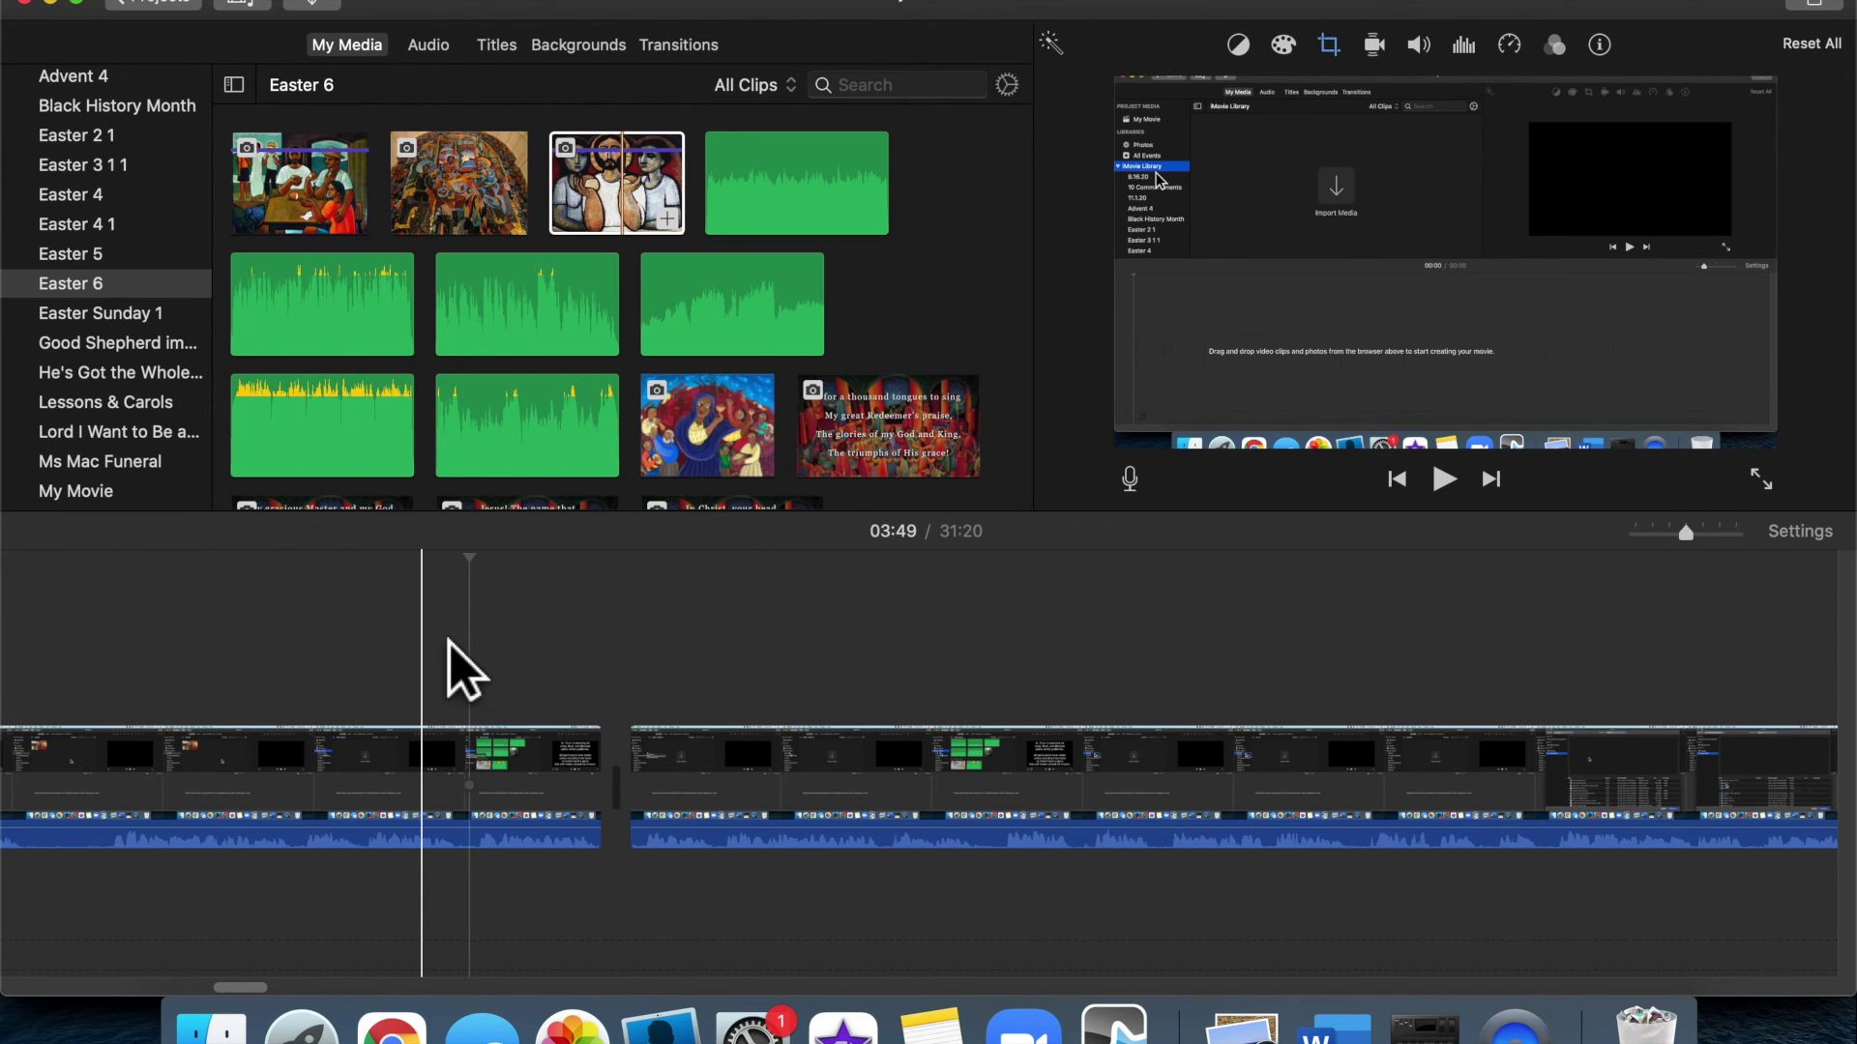
Place a Cross Blur transition between the two clips and preview it
{"action": "left_click", "coordinate": [693, 49]}
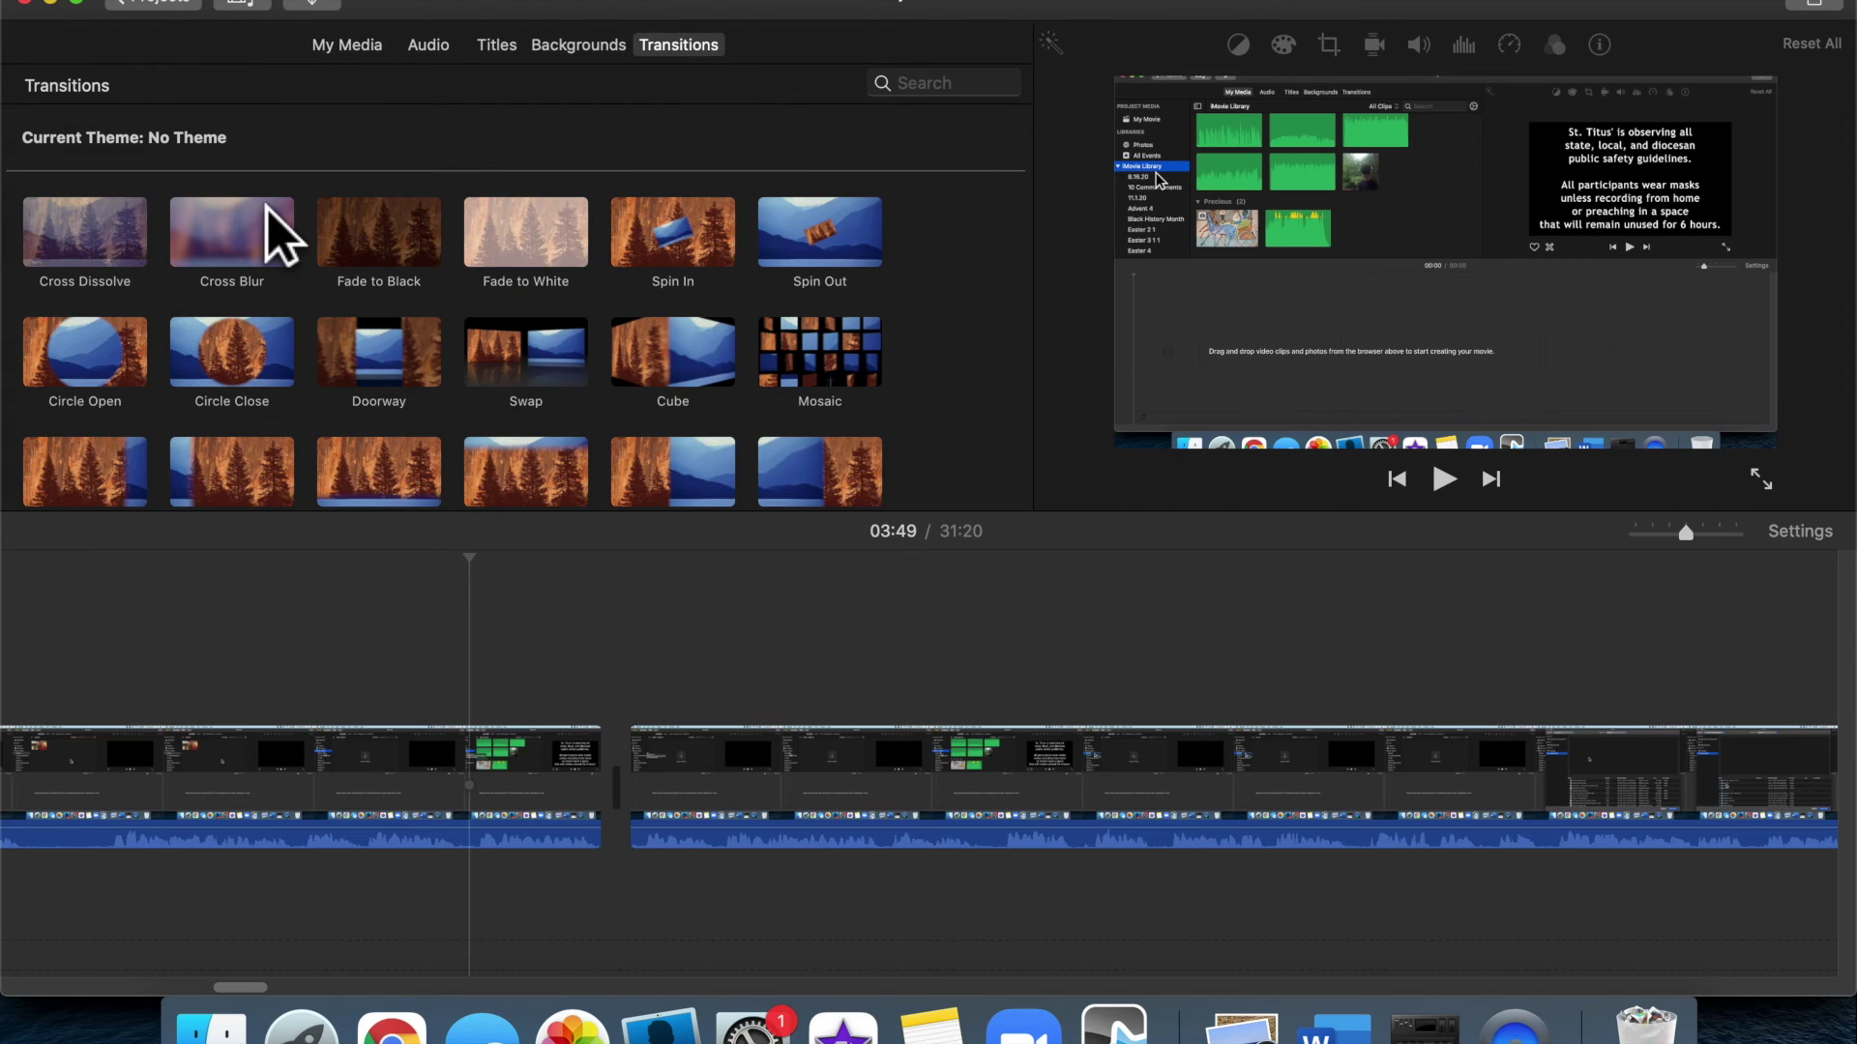
{"action": "left_click_drag", "start_coordinate": [248, 249], "coordinate": [624, 702]}
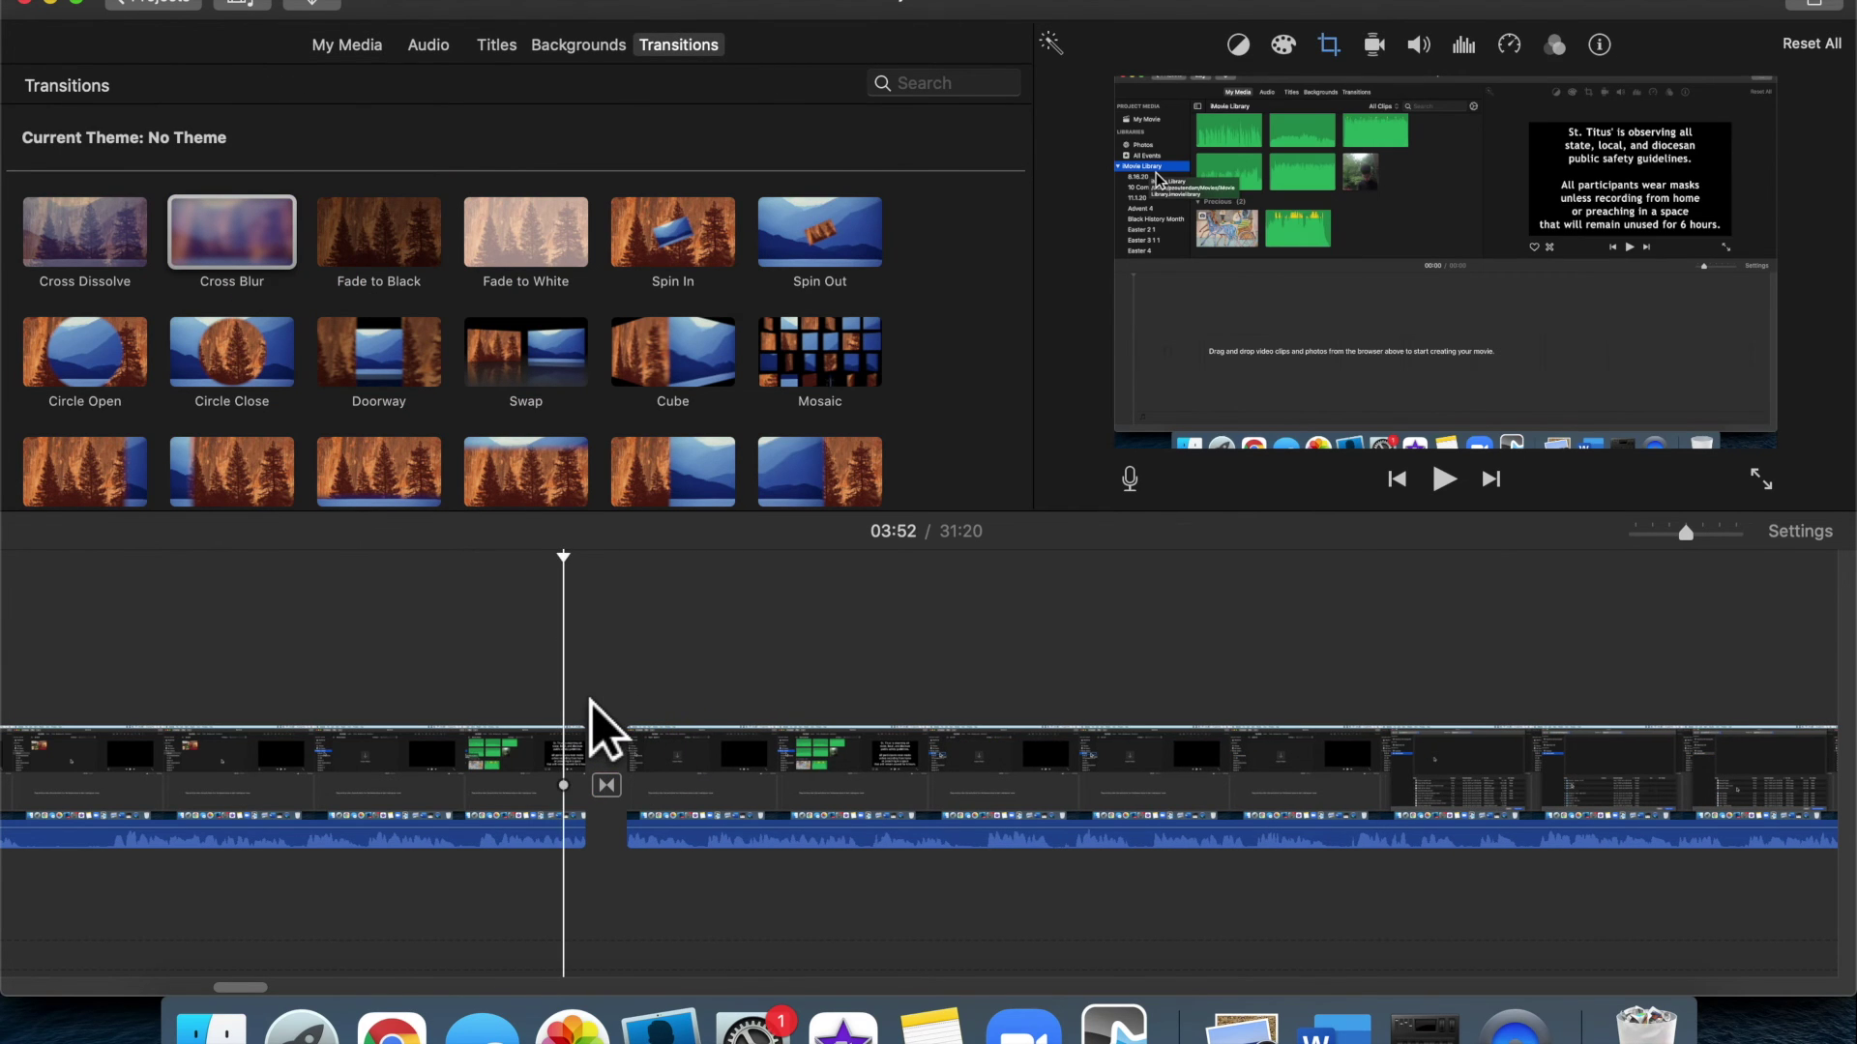
{"action": "key", "text": "space"}
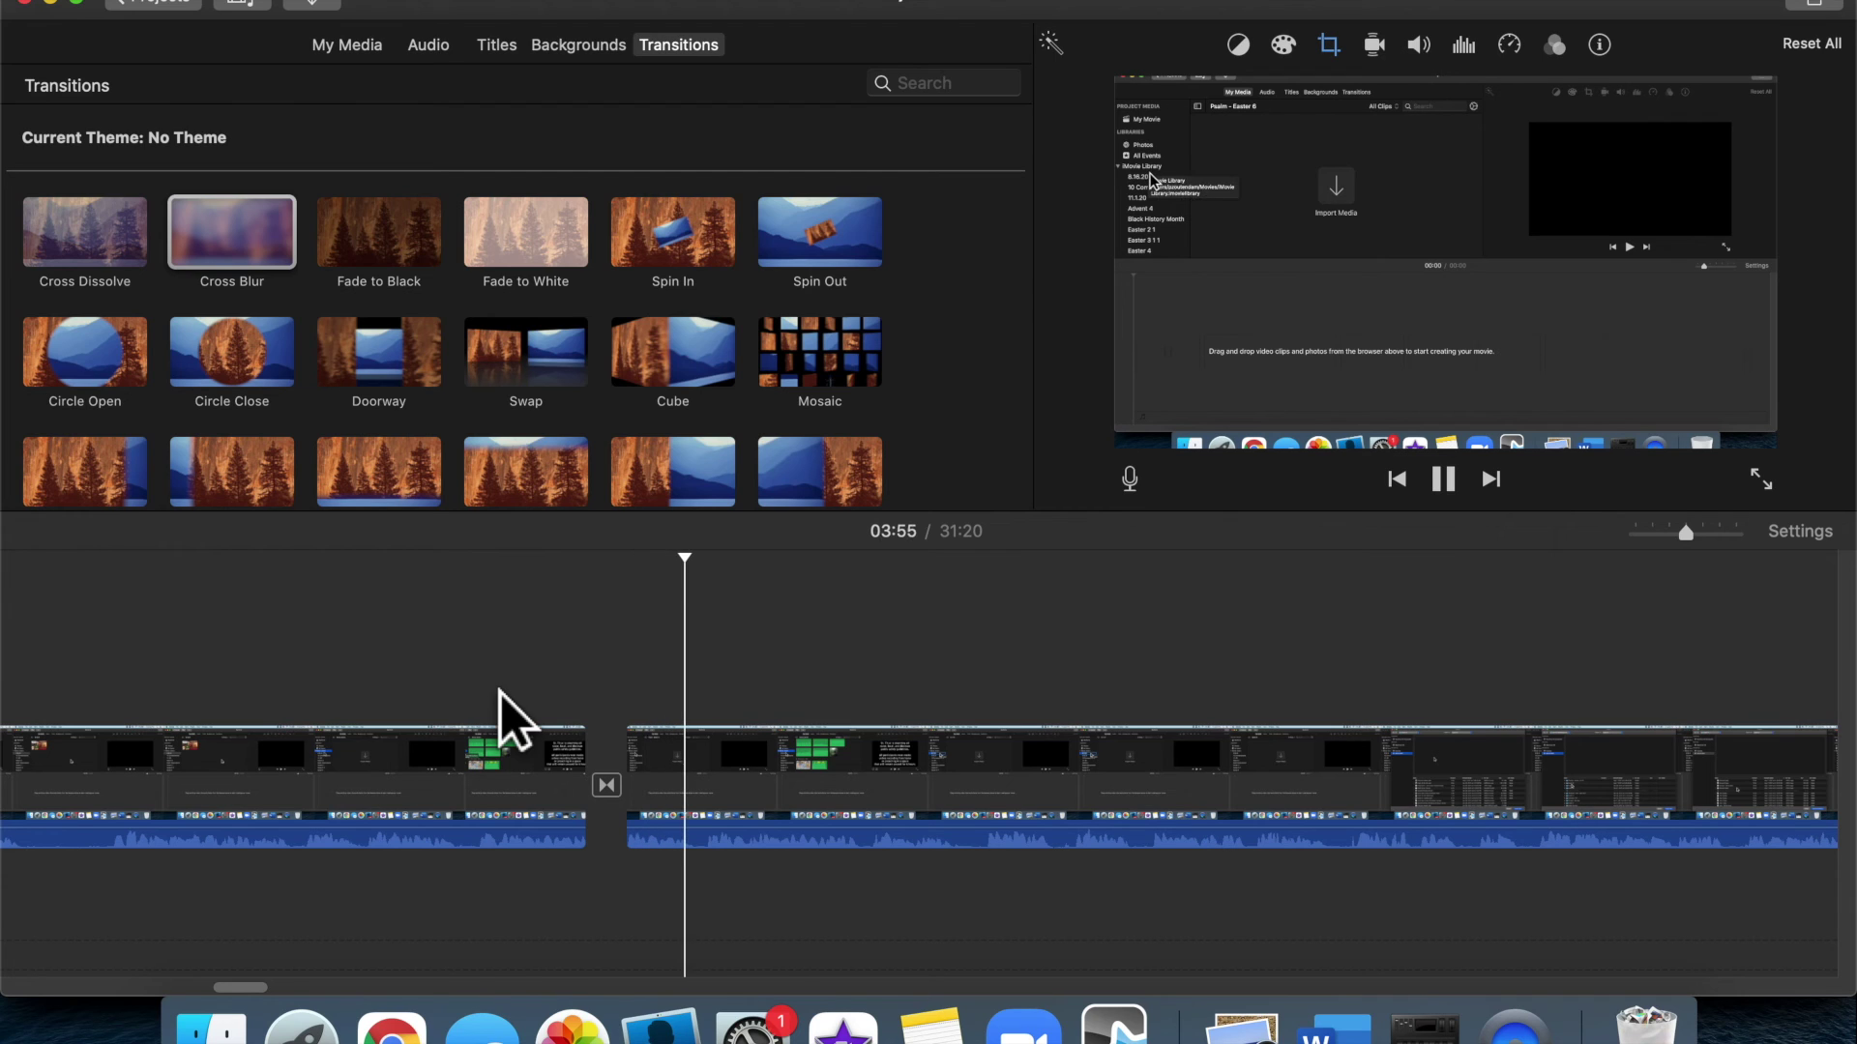
{"action": "key", "text": "space"}
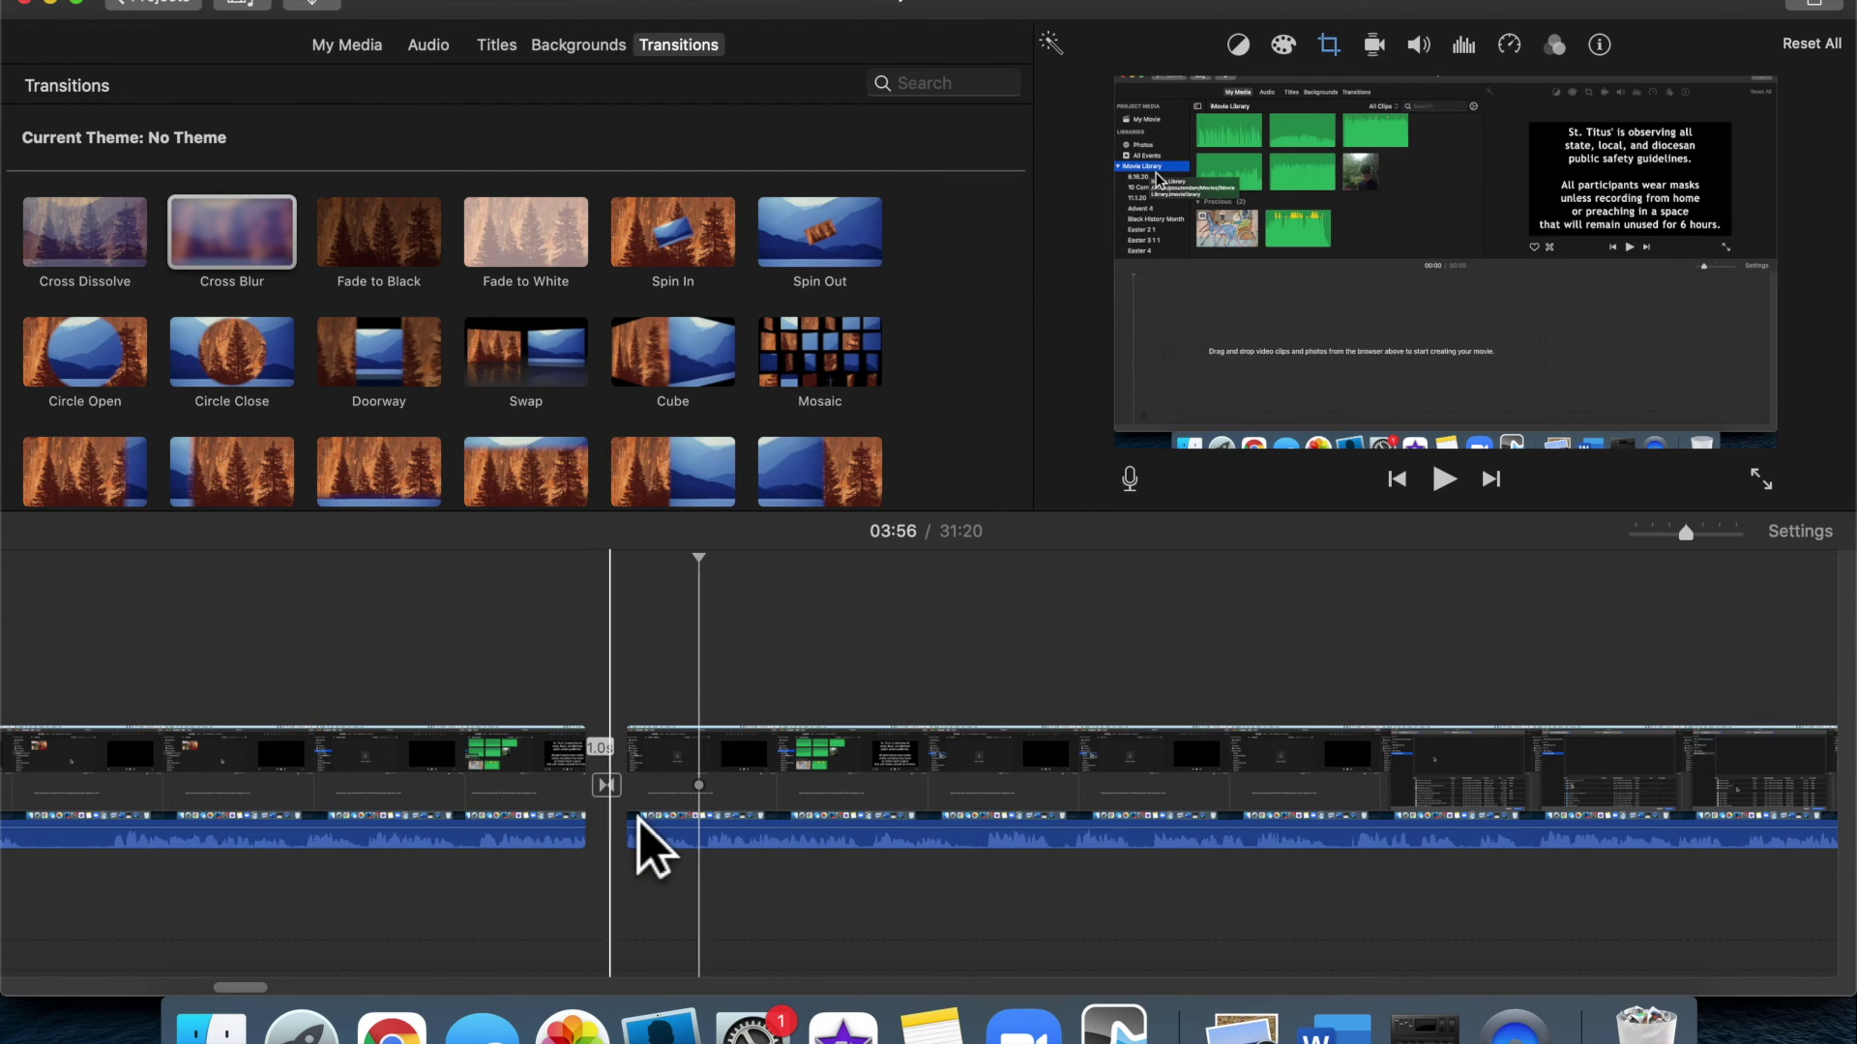
Delete the Cross Blur transition and replay the join without it
{"action": "left_click", "coordinate": [606, 785]}
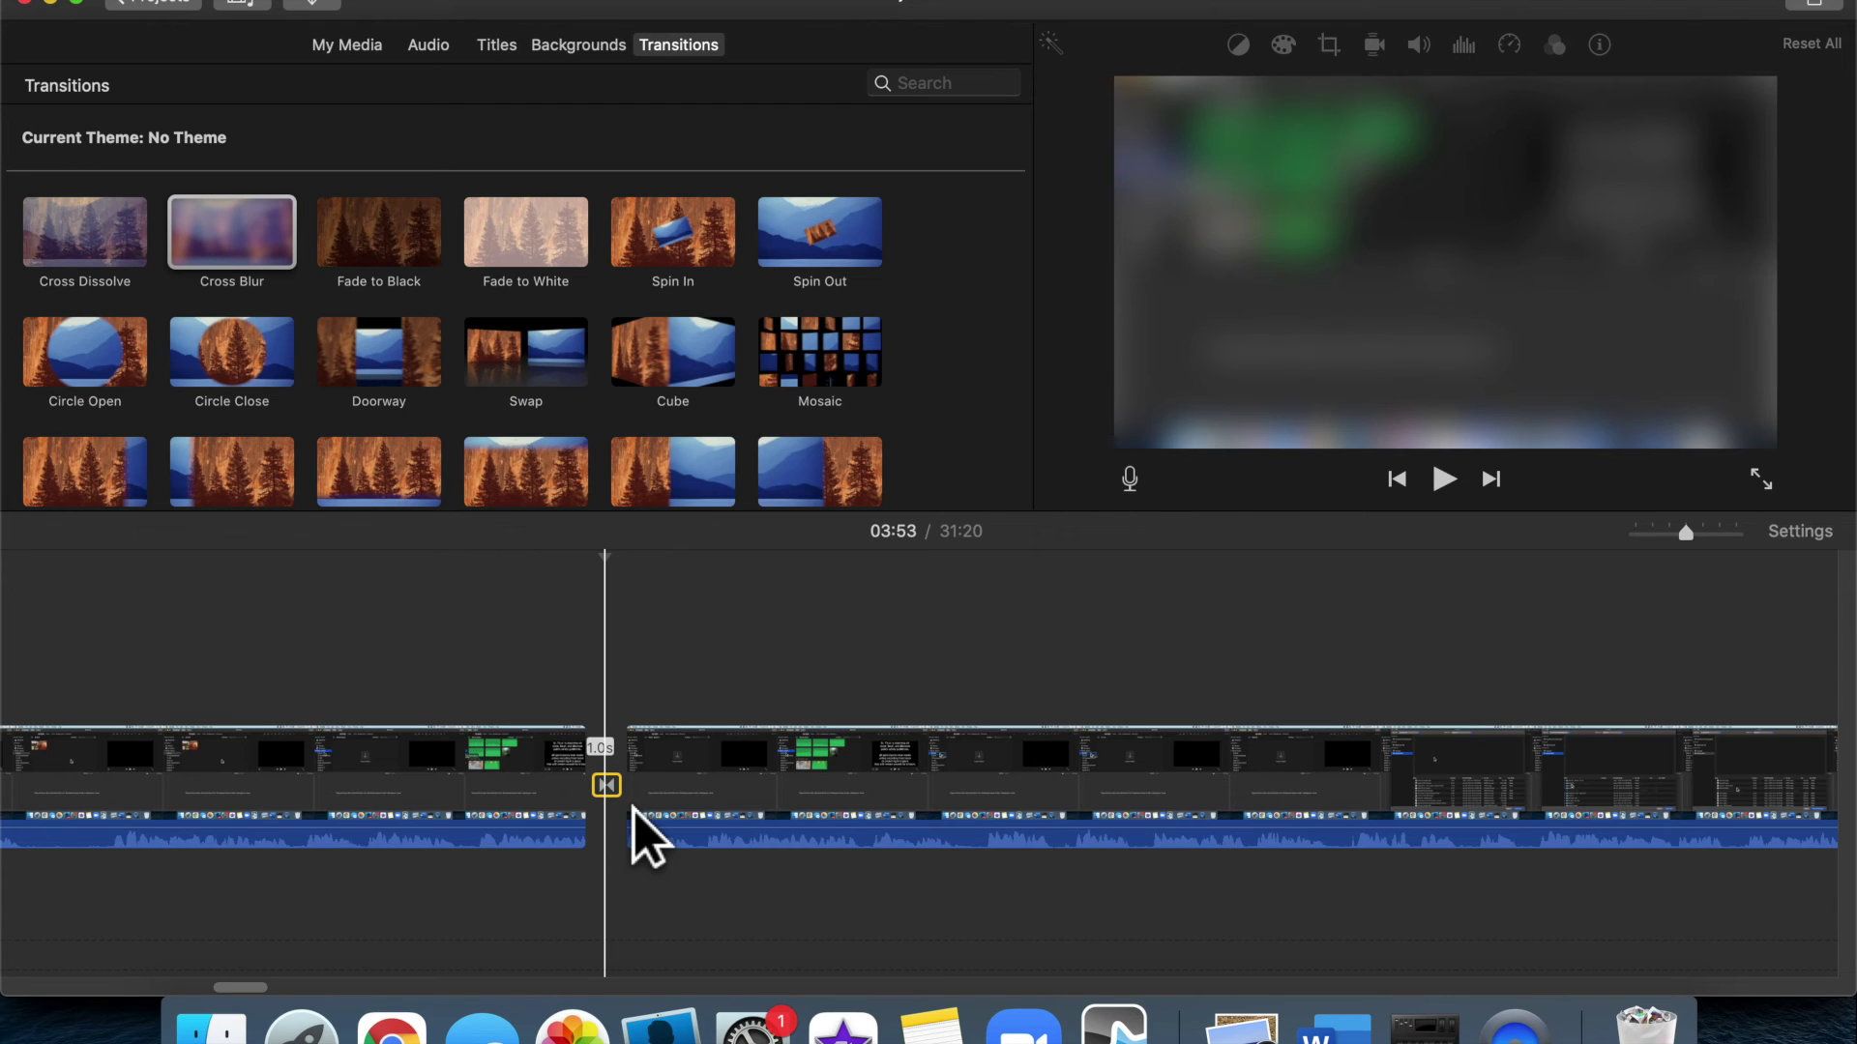
{"action": "key", "text": "Delete"}
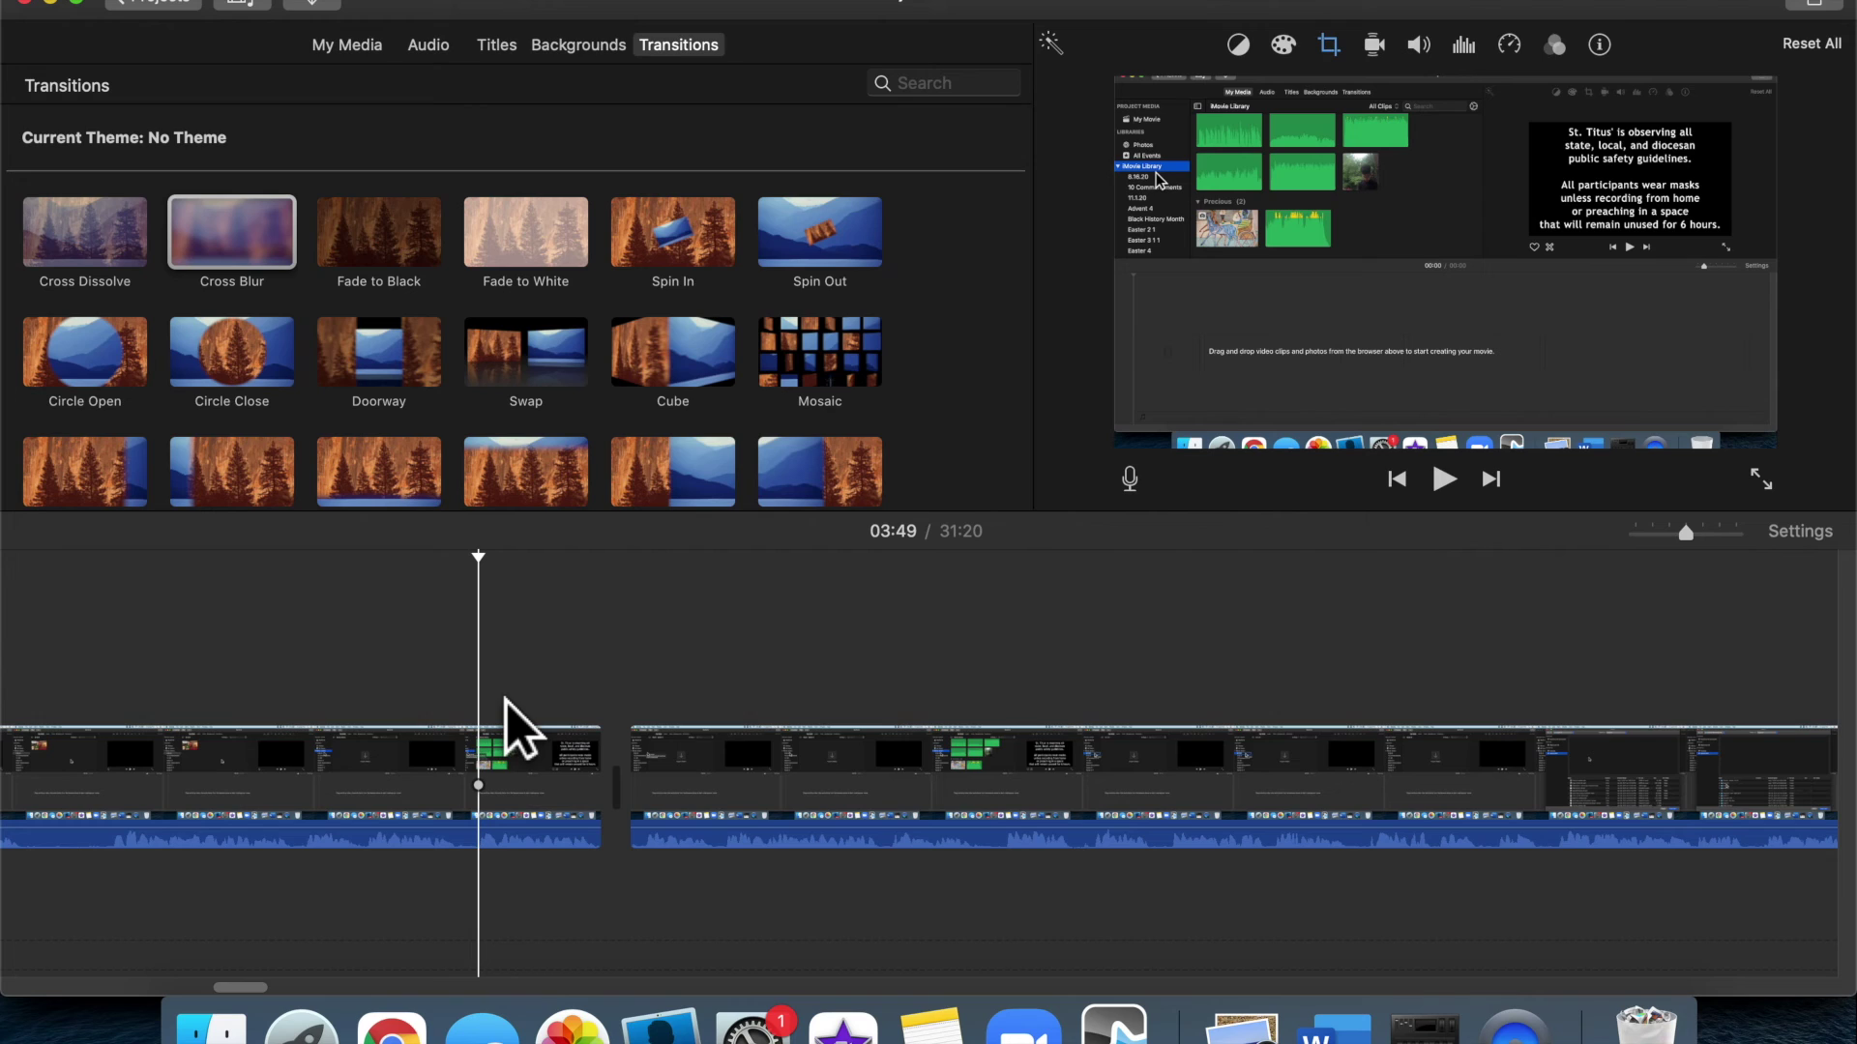
{"action": "key", "text": "space"}
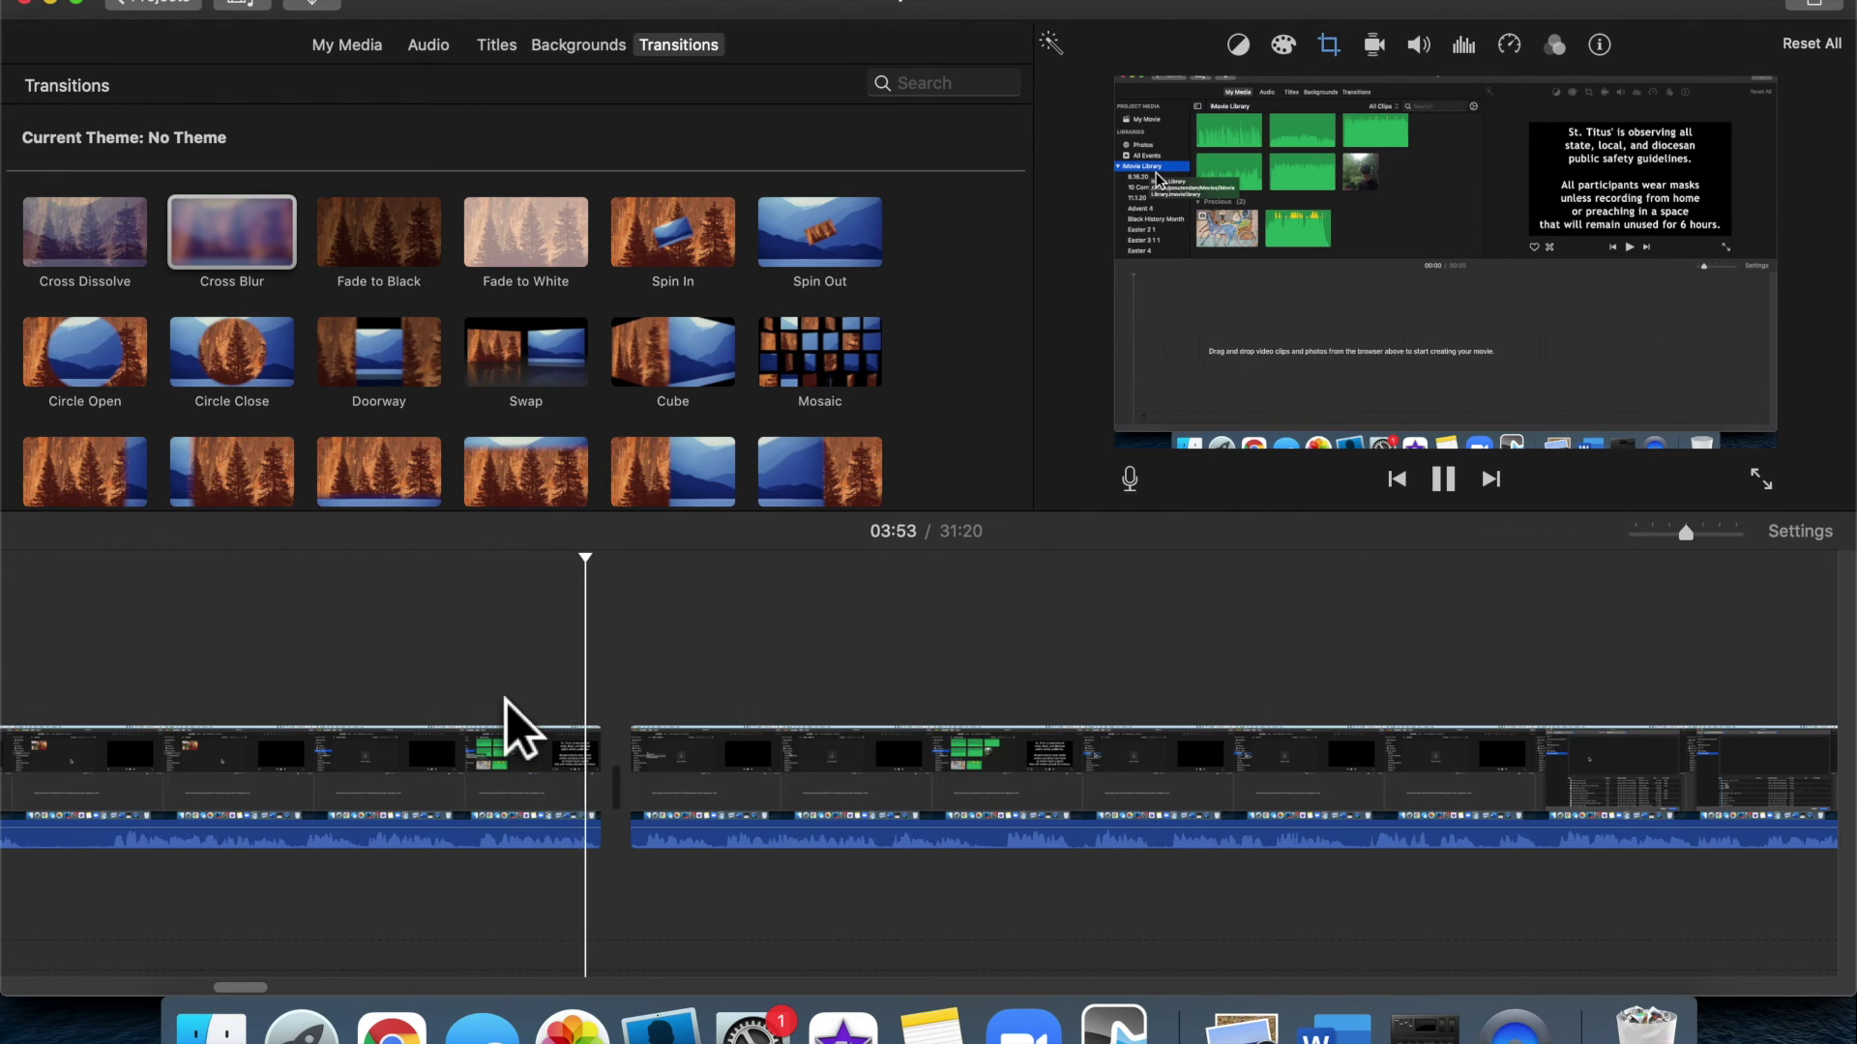
{"action": "key", "text": "space"}
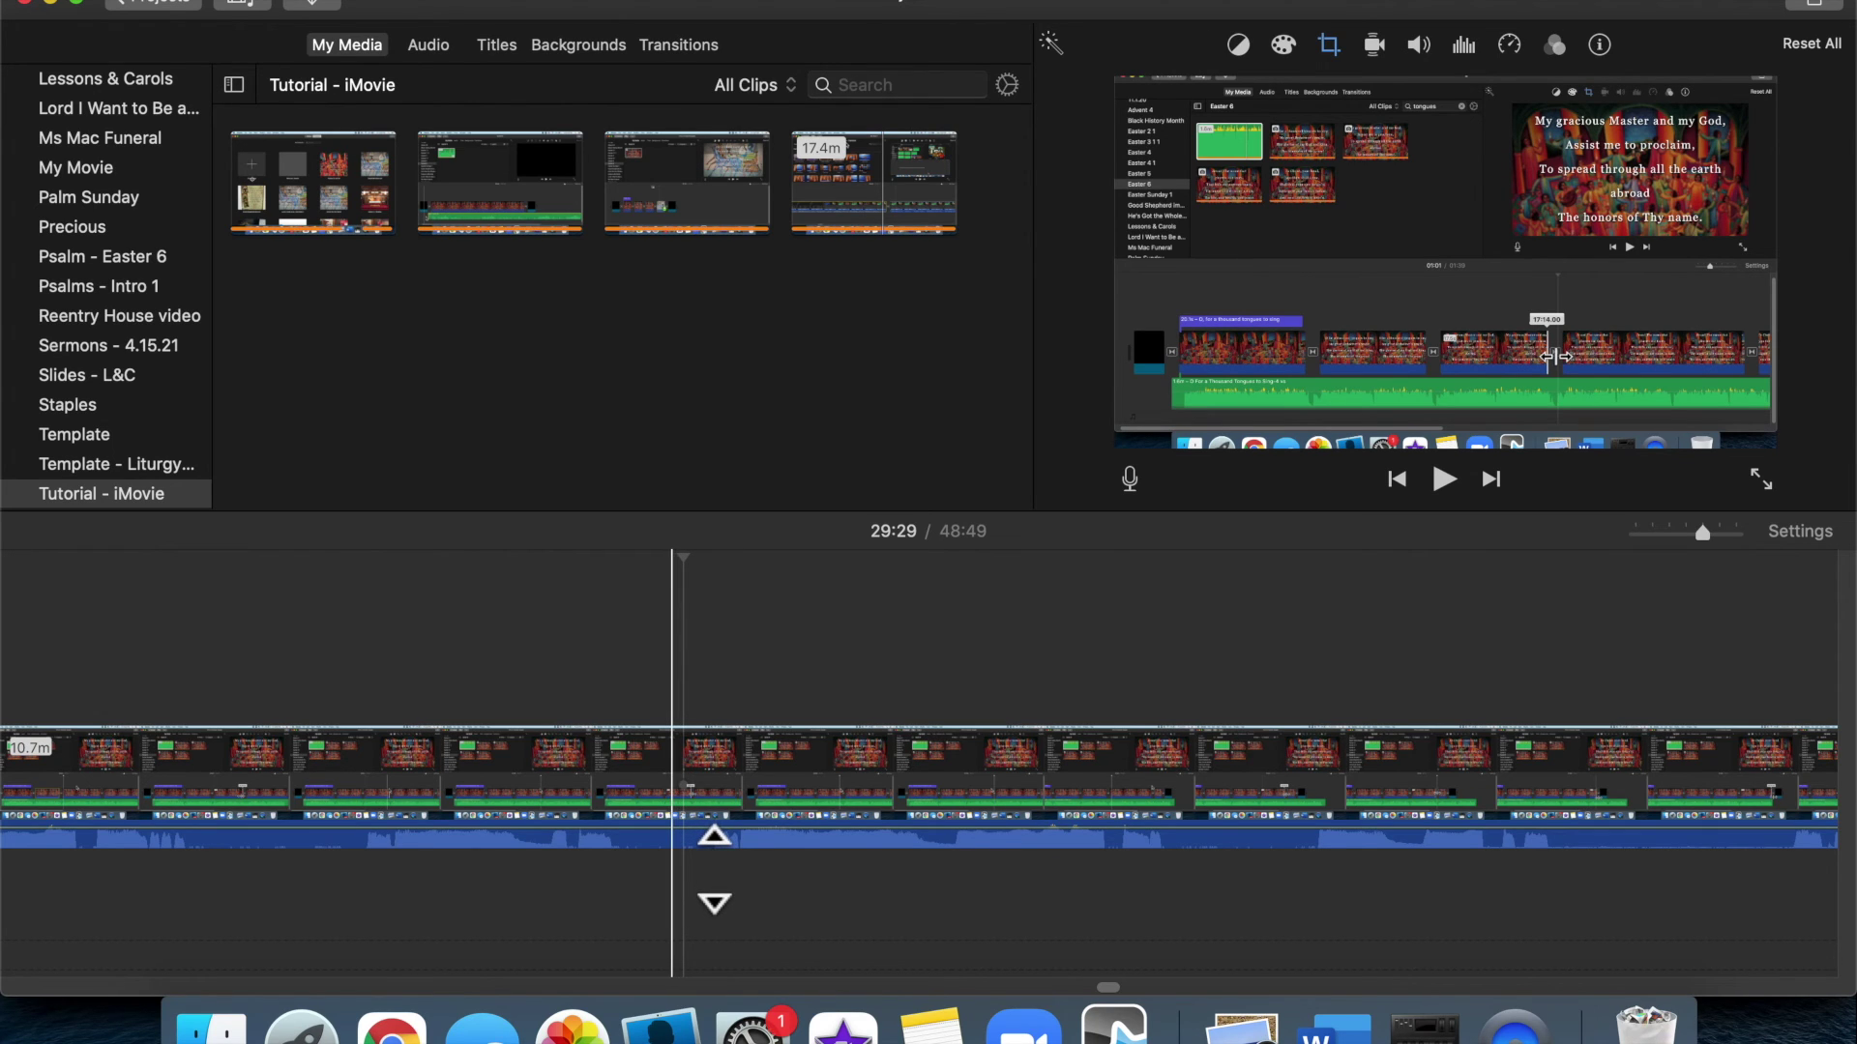
Drag the clip's volume line up to 400% and back down, then move the playhead to 29:31
{"action": "mouse_move", "coordinate": [714, 869]}
{"action": "left_mouse_down"}
{"action": "mouse_move", "coordinate": [716, 846]}
{"action": "mouse_move", "coordinate": [720, 901]}
{"action": "mouse_move", "coordinate": [711, 868]}
{"action": "left_mouse_up"}
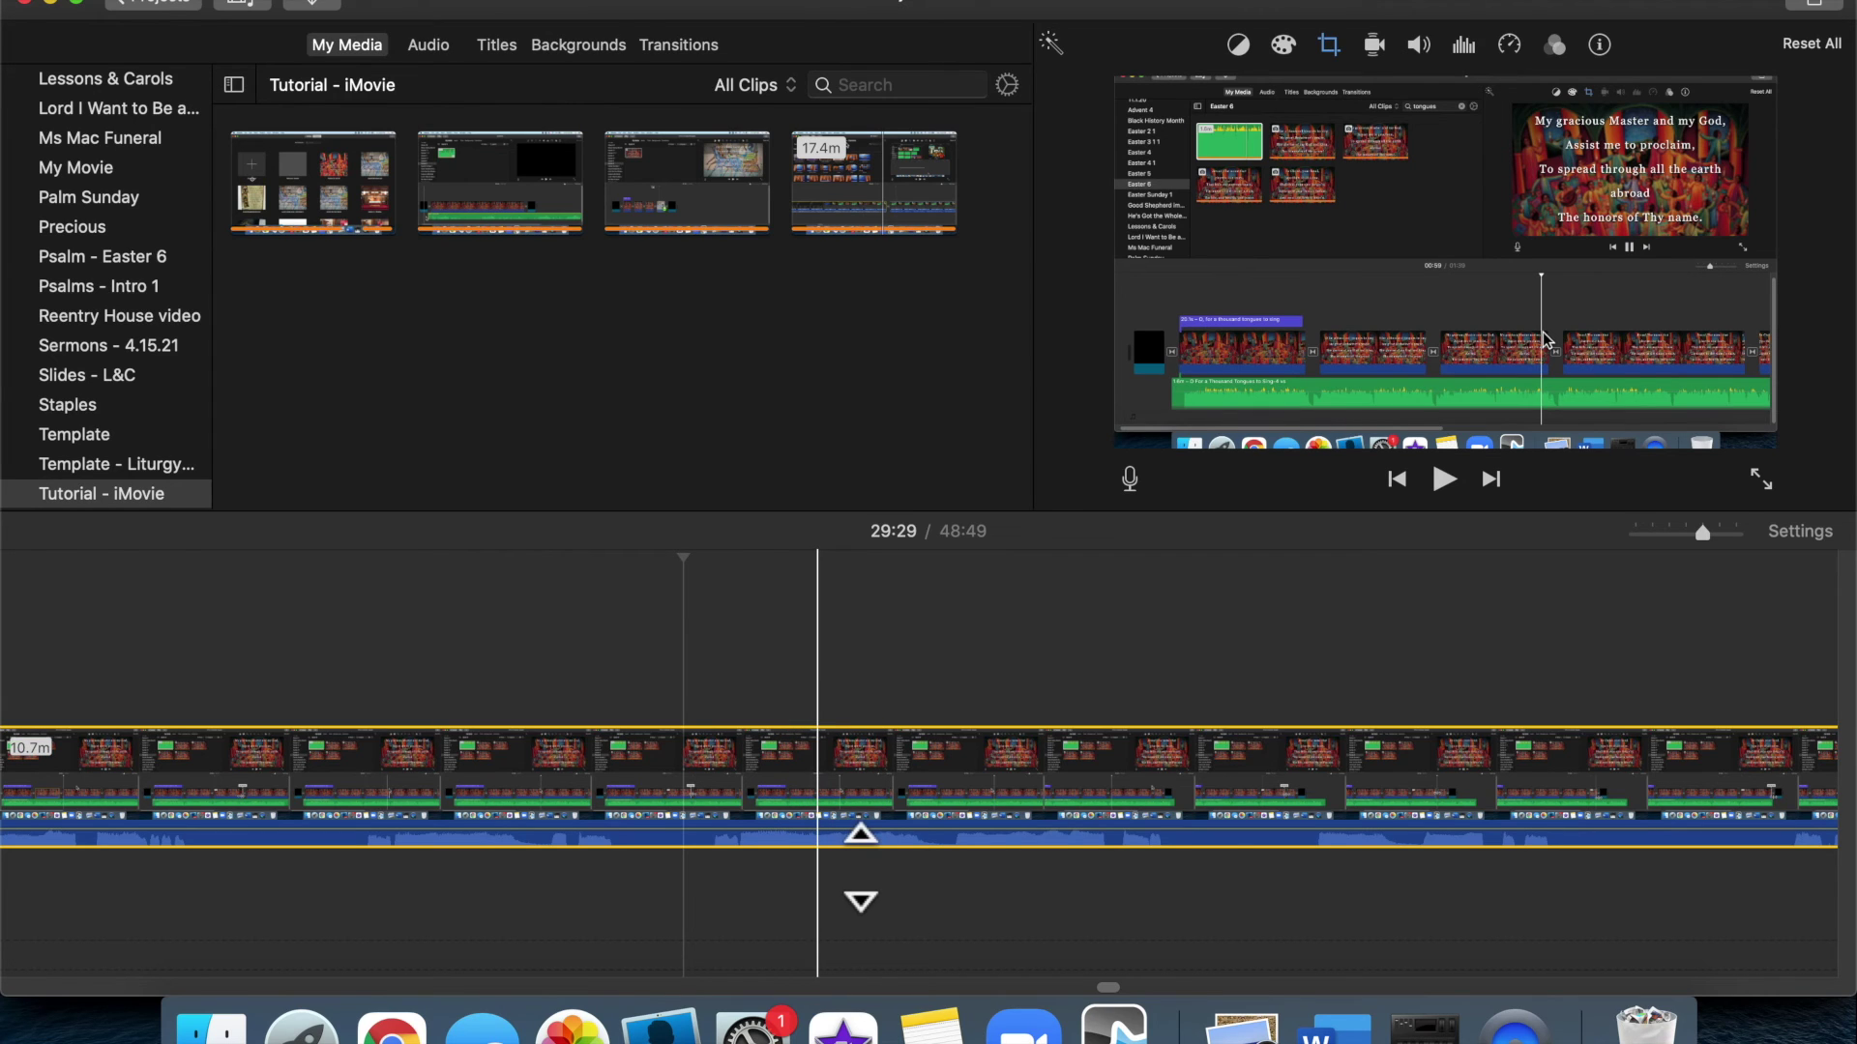
{"action": "left_click_drag", "start_coordinate": [860, 867], "coordinate": [859, 858]}
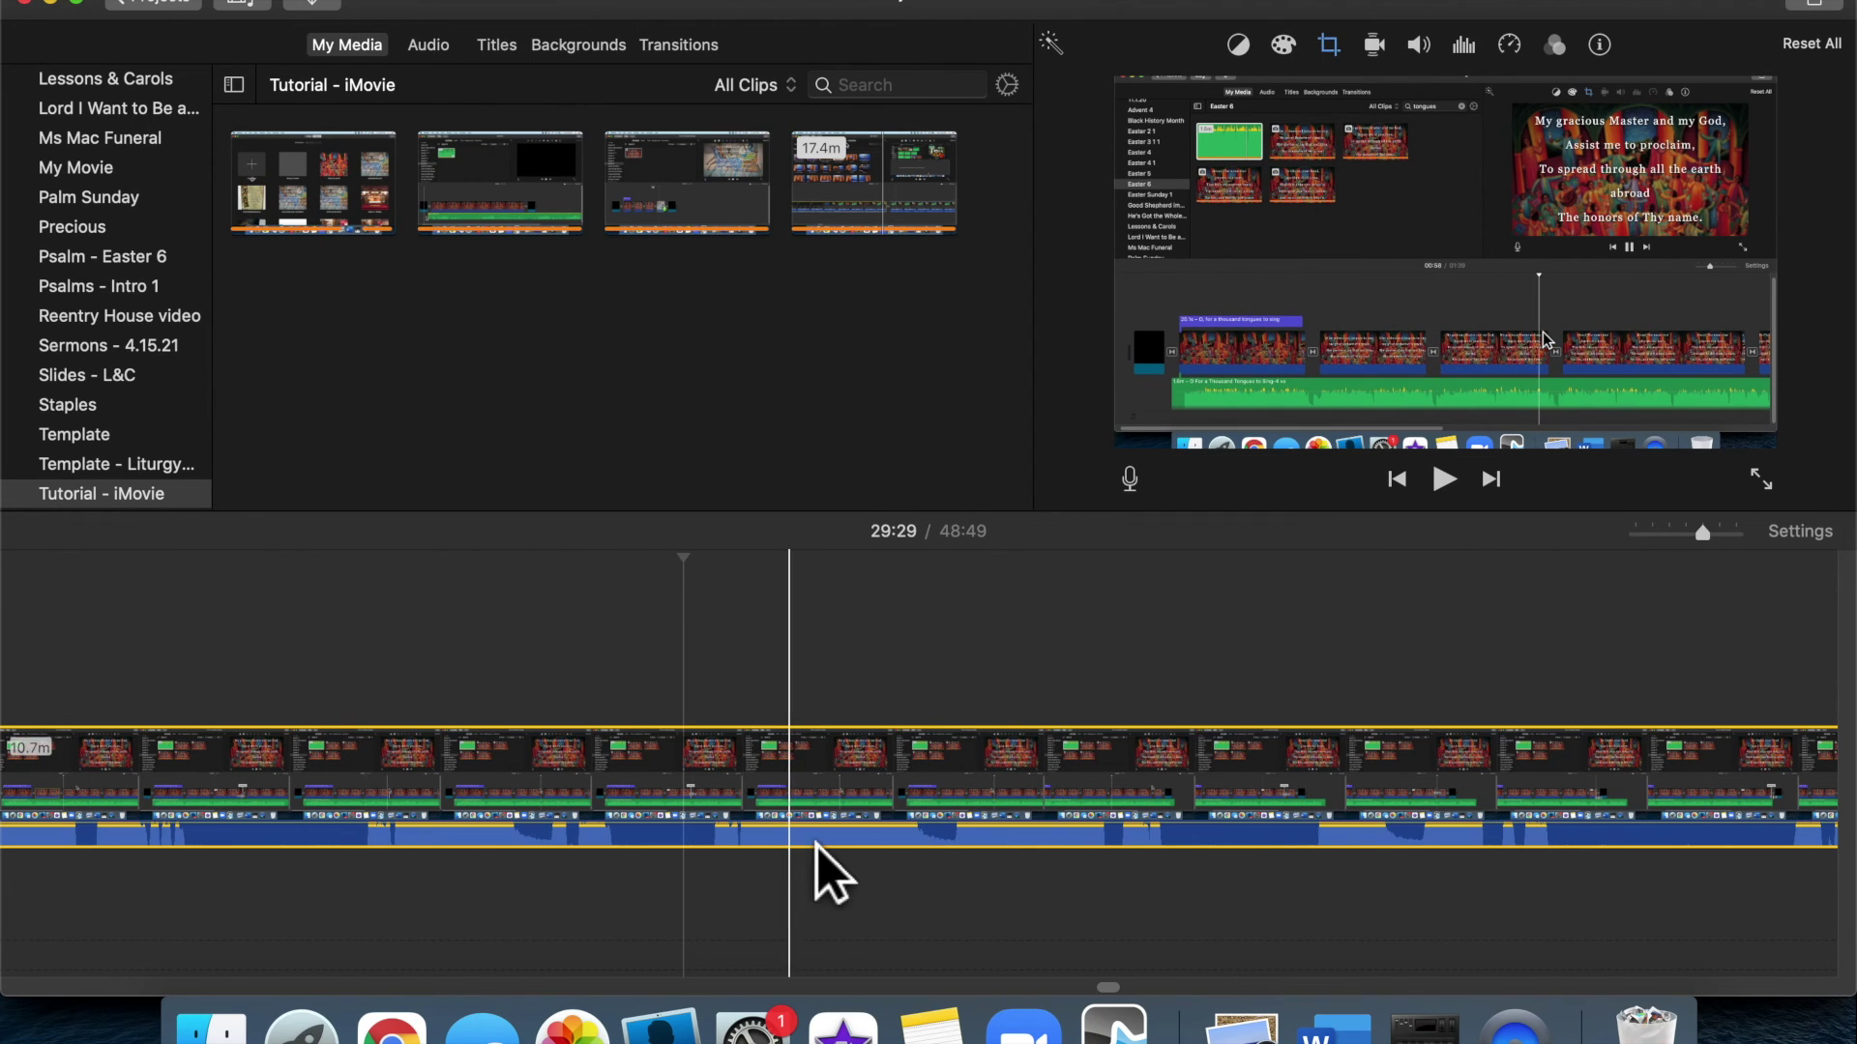
{"action": "left_click_drag", "start_coordinate": [842, 861], "coordinate": [843, 866]}
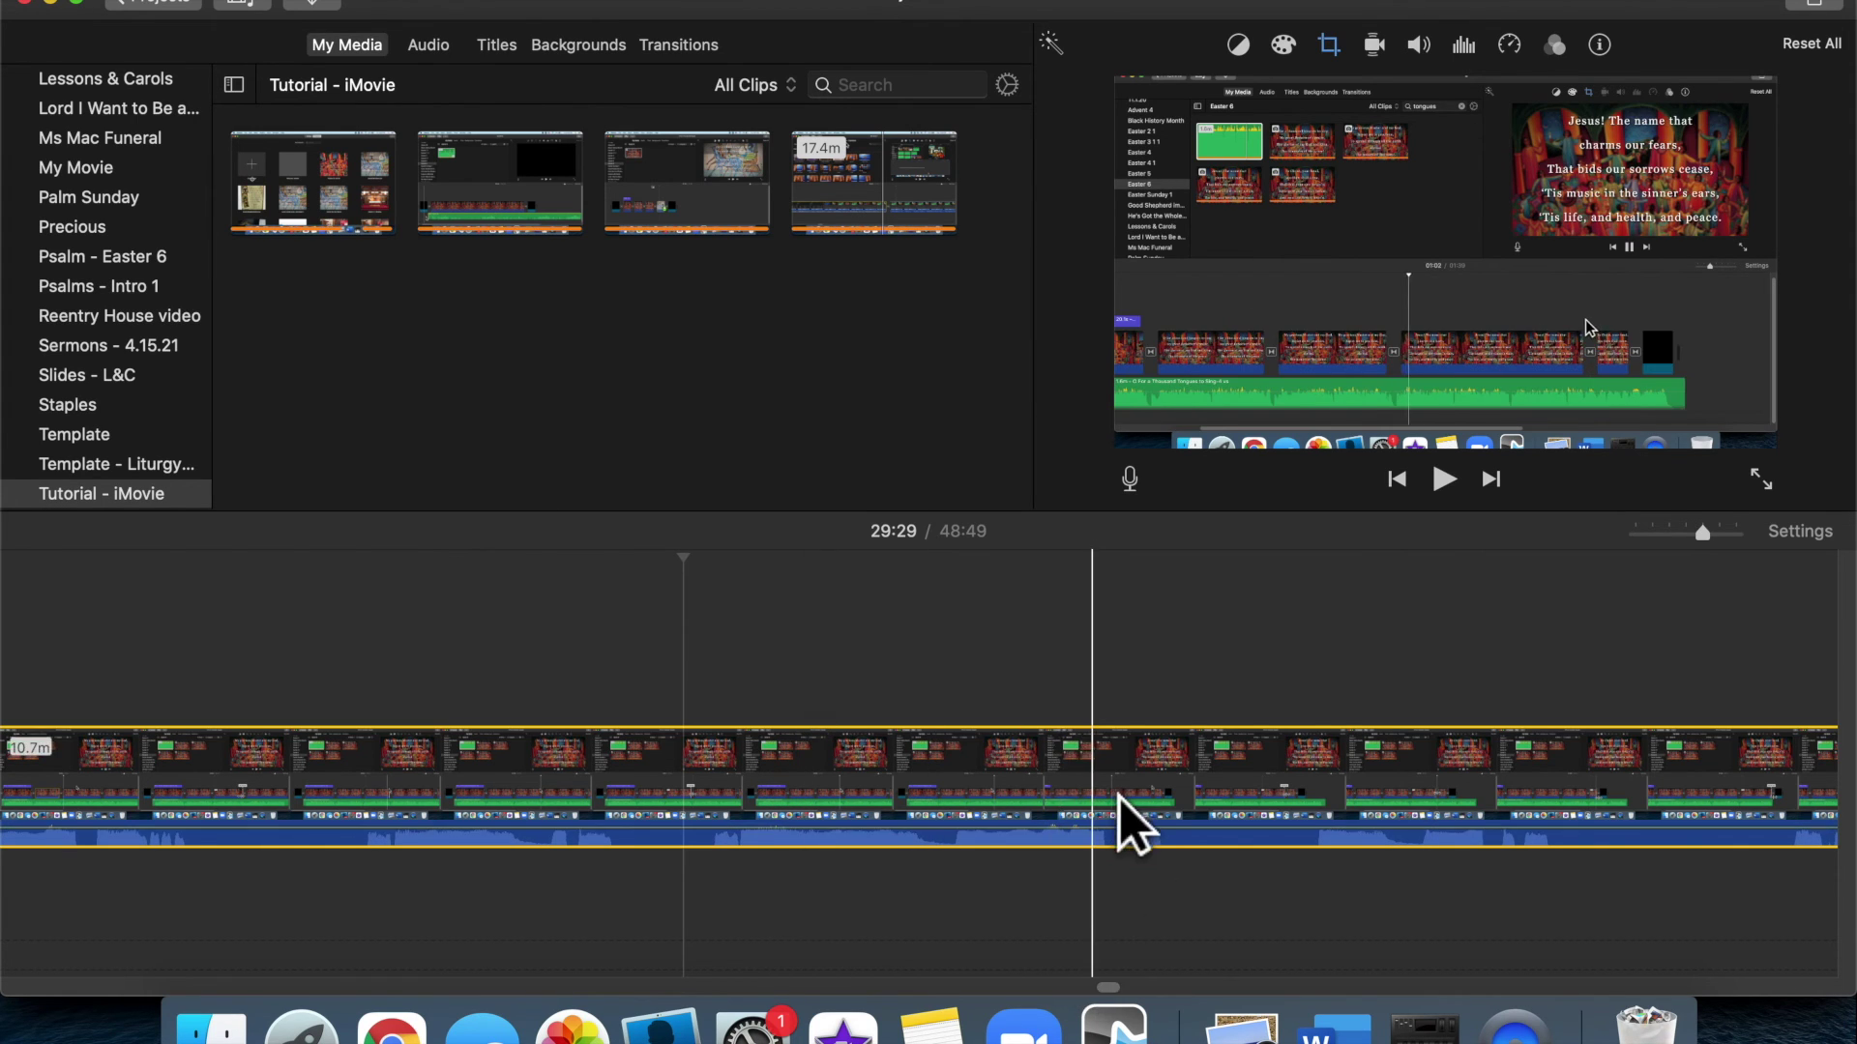
{"action": "left_click", "coordinate": [869, 795]}
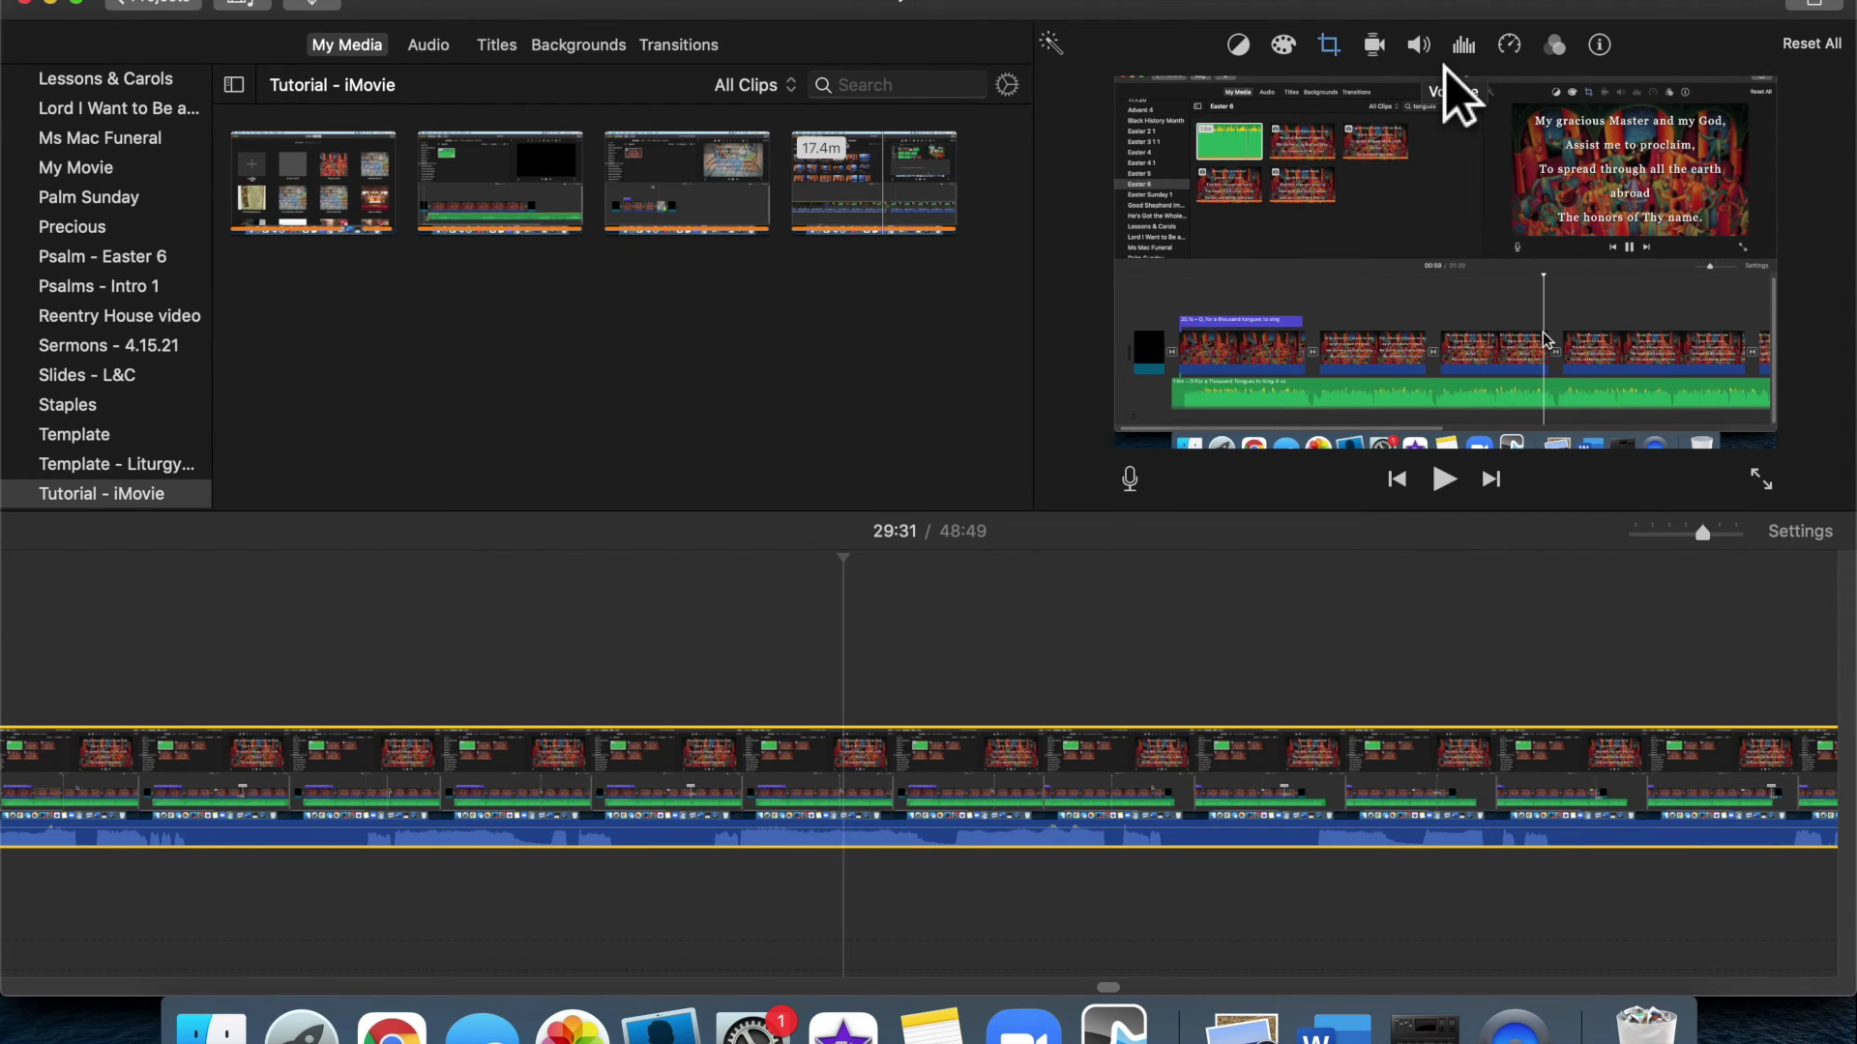
Raise the clip volume to 400% and back to 100%, then show the noise reduction and equalizer settings
{"action": "left_click", "coordinate": [1444, 66]}
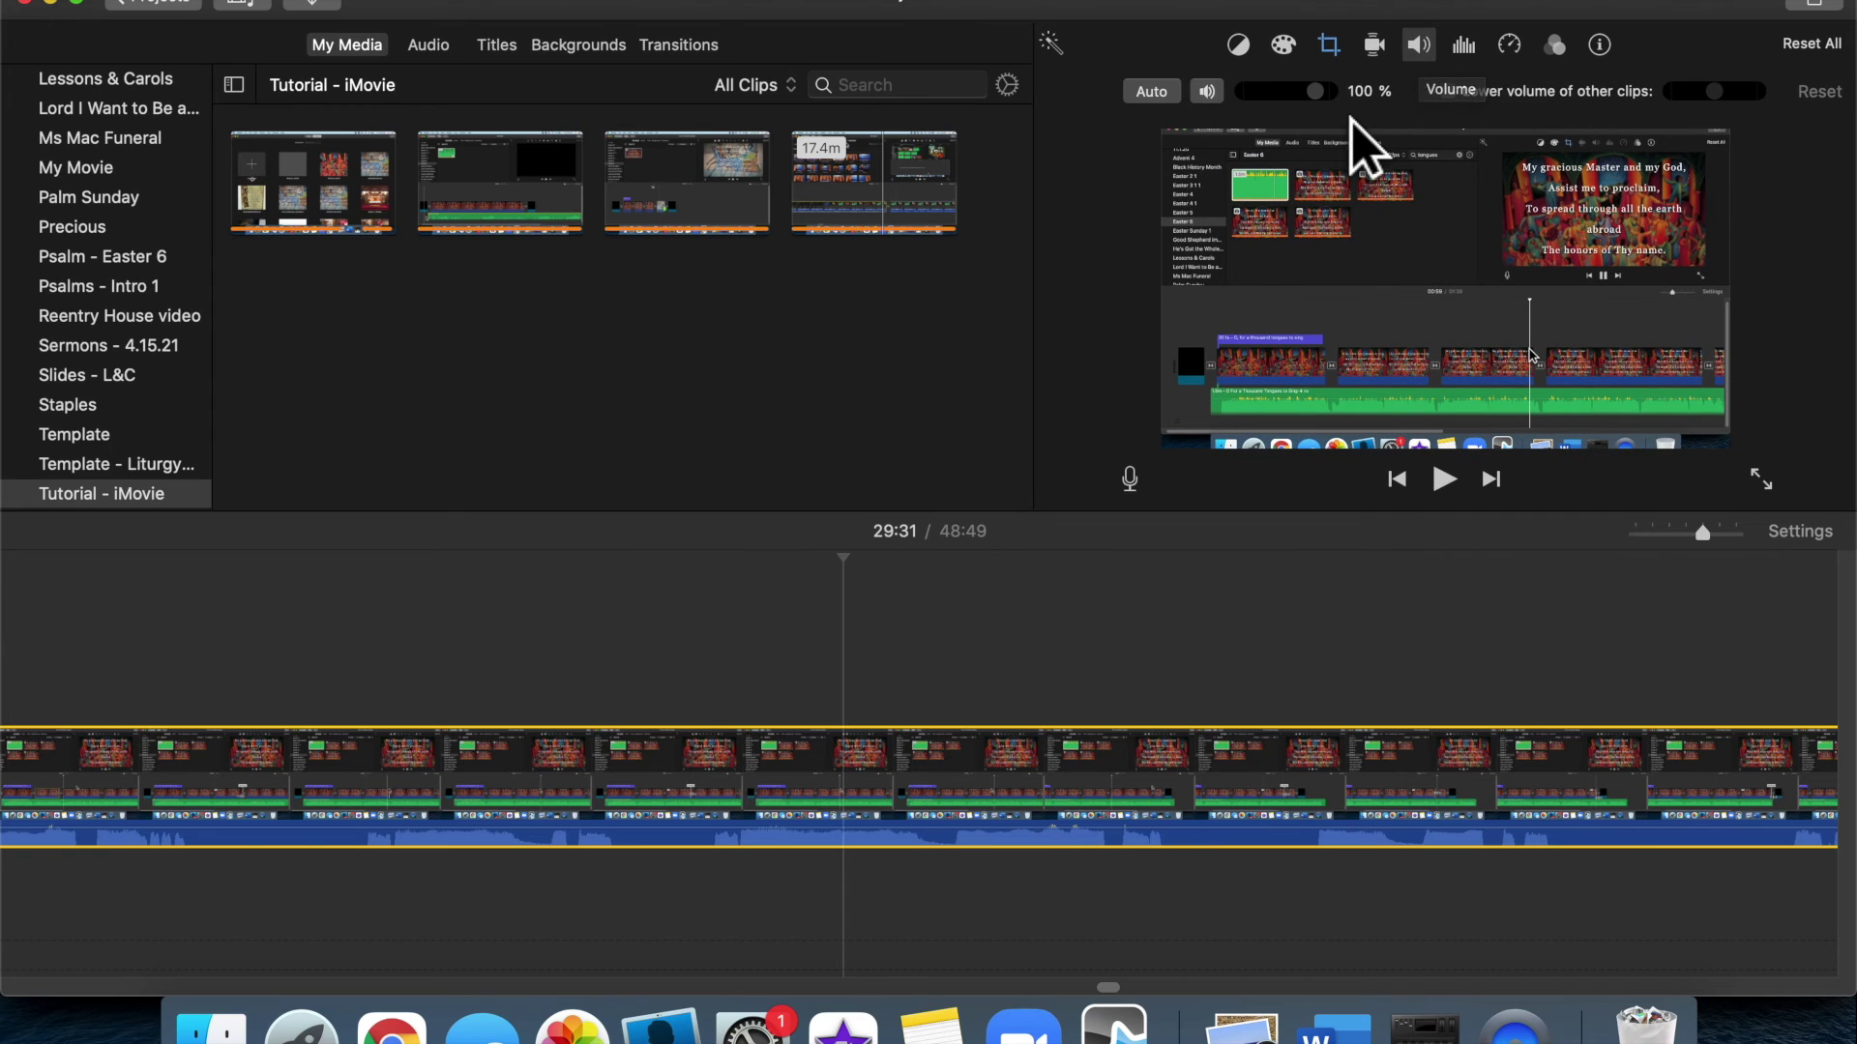
{"action": "left_click_drag", "start_coordinate": [1315, 91], "coordinate": [1366, 114]}
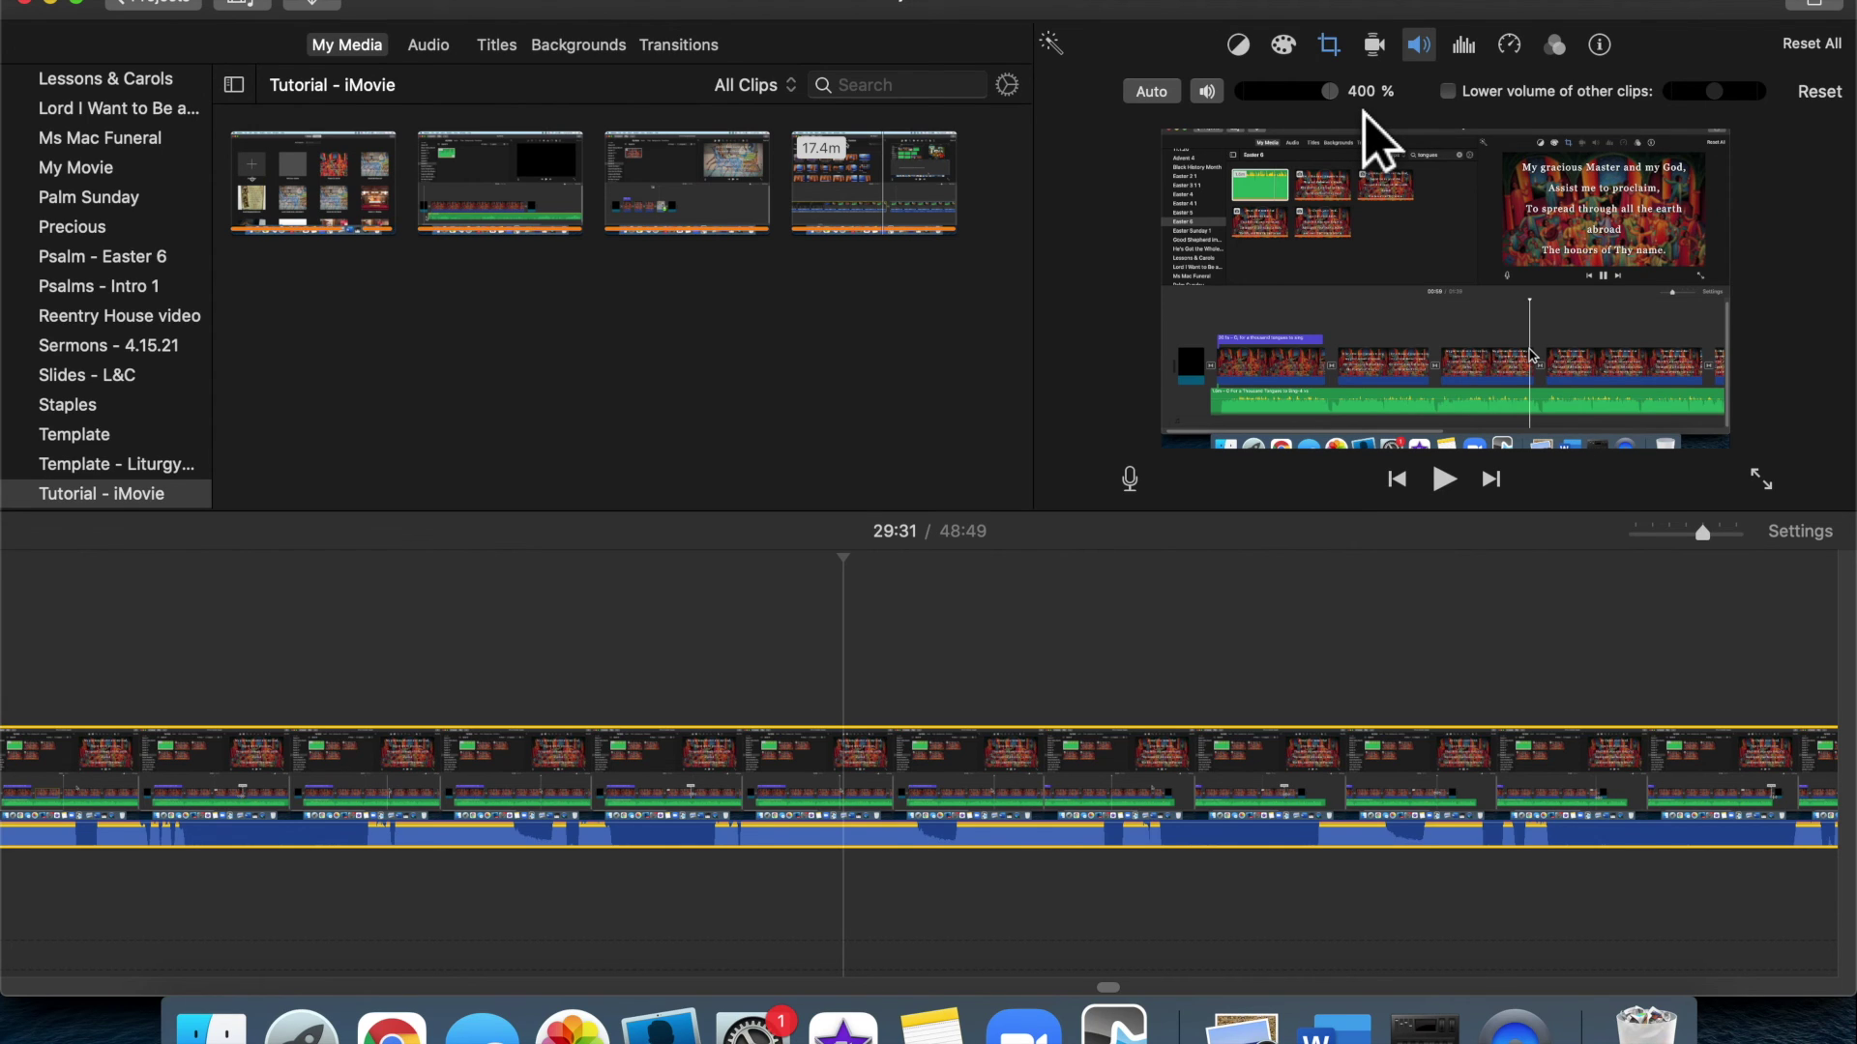
{"action": "left_click_drag", "start_coordinate": [1358, 110], "coordinate": [1341, 109]}
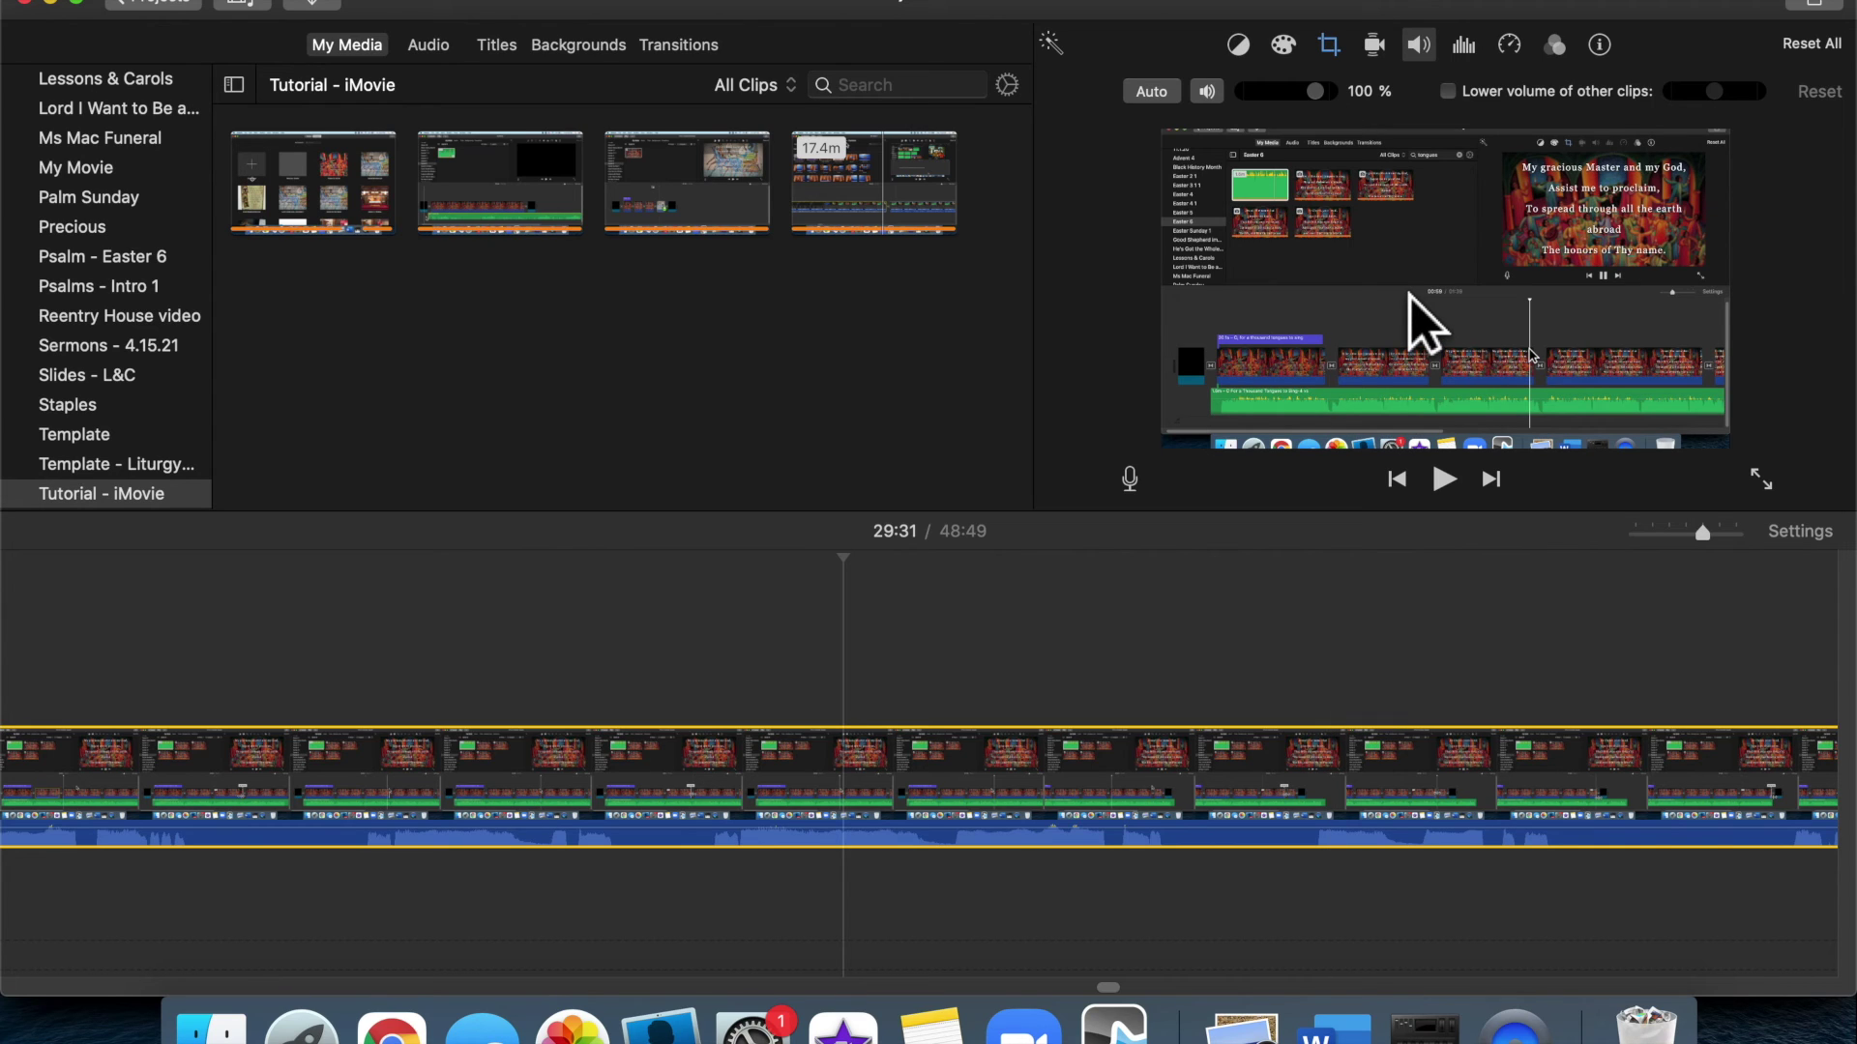
{"action": "left_click", "coordinate": [1498, 67]}
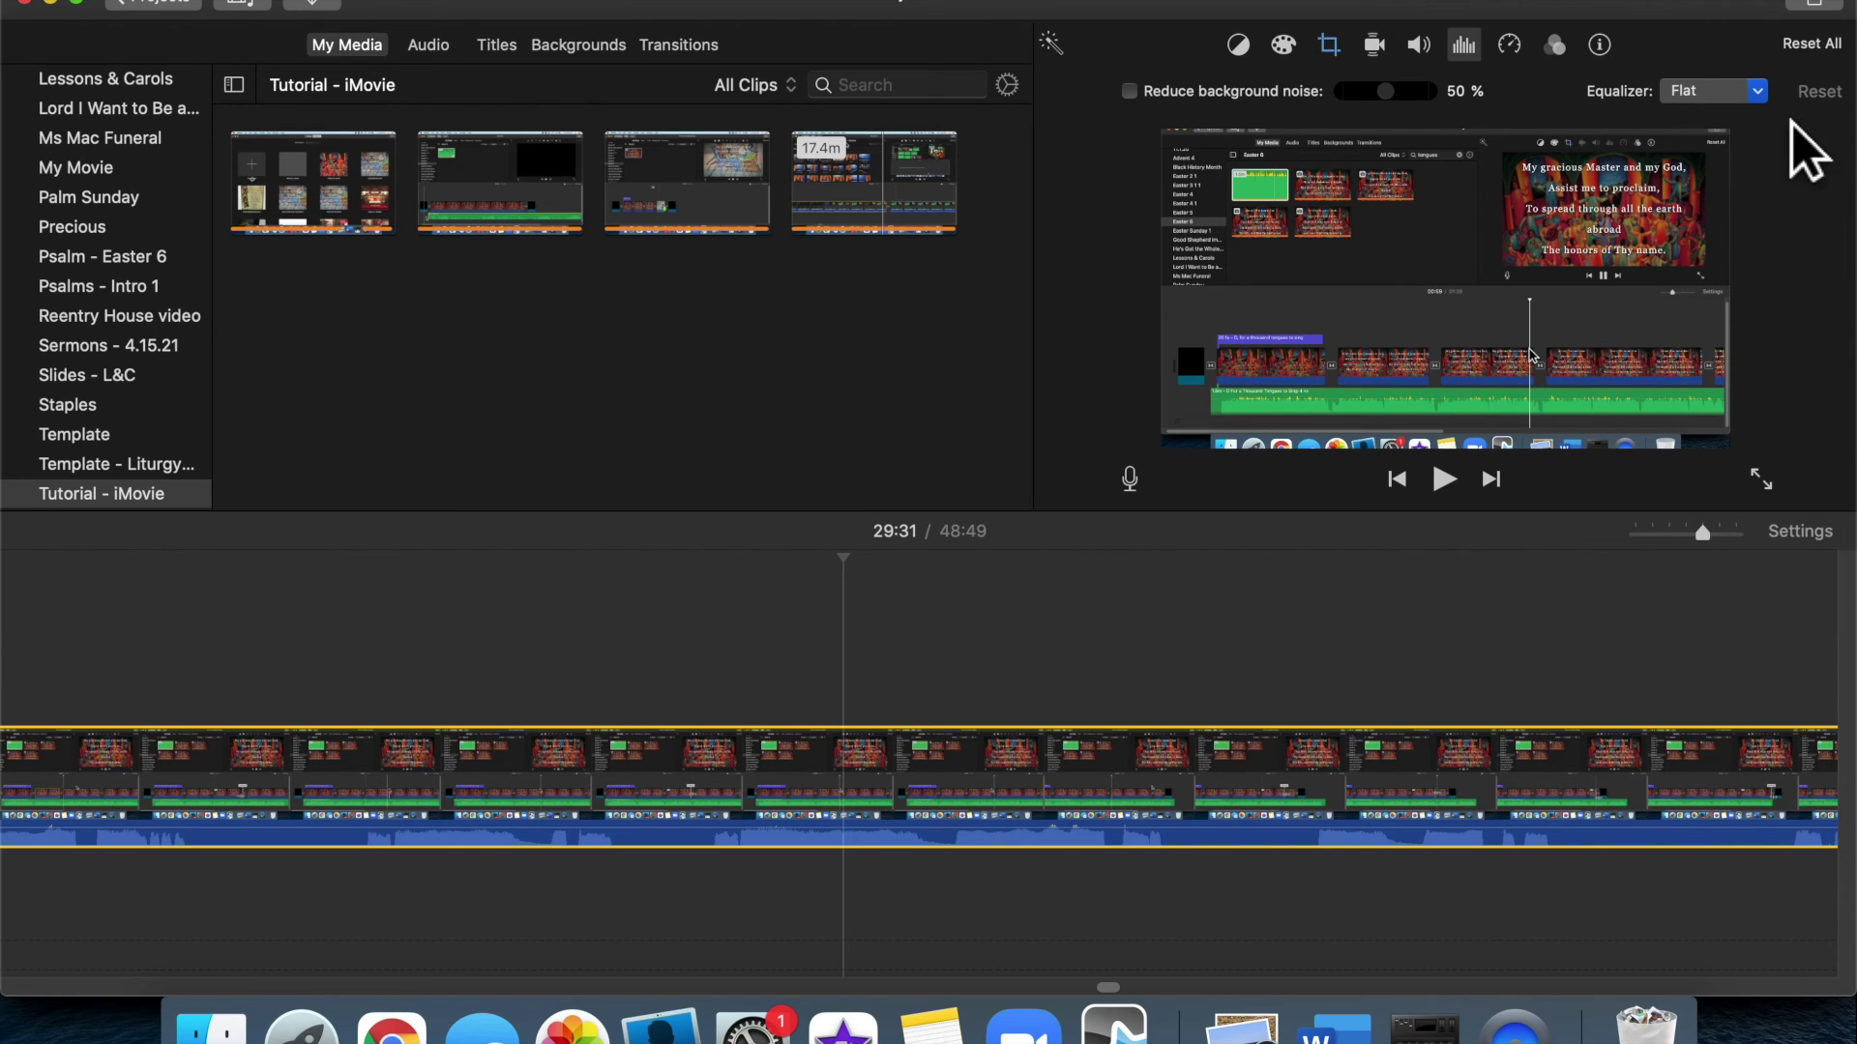
Apply the Voice Enhance equalizer preset and lower the clip volume to 33%
{"action": "left_click", "coordinate": [1759, 90]}
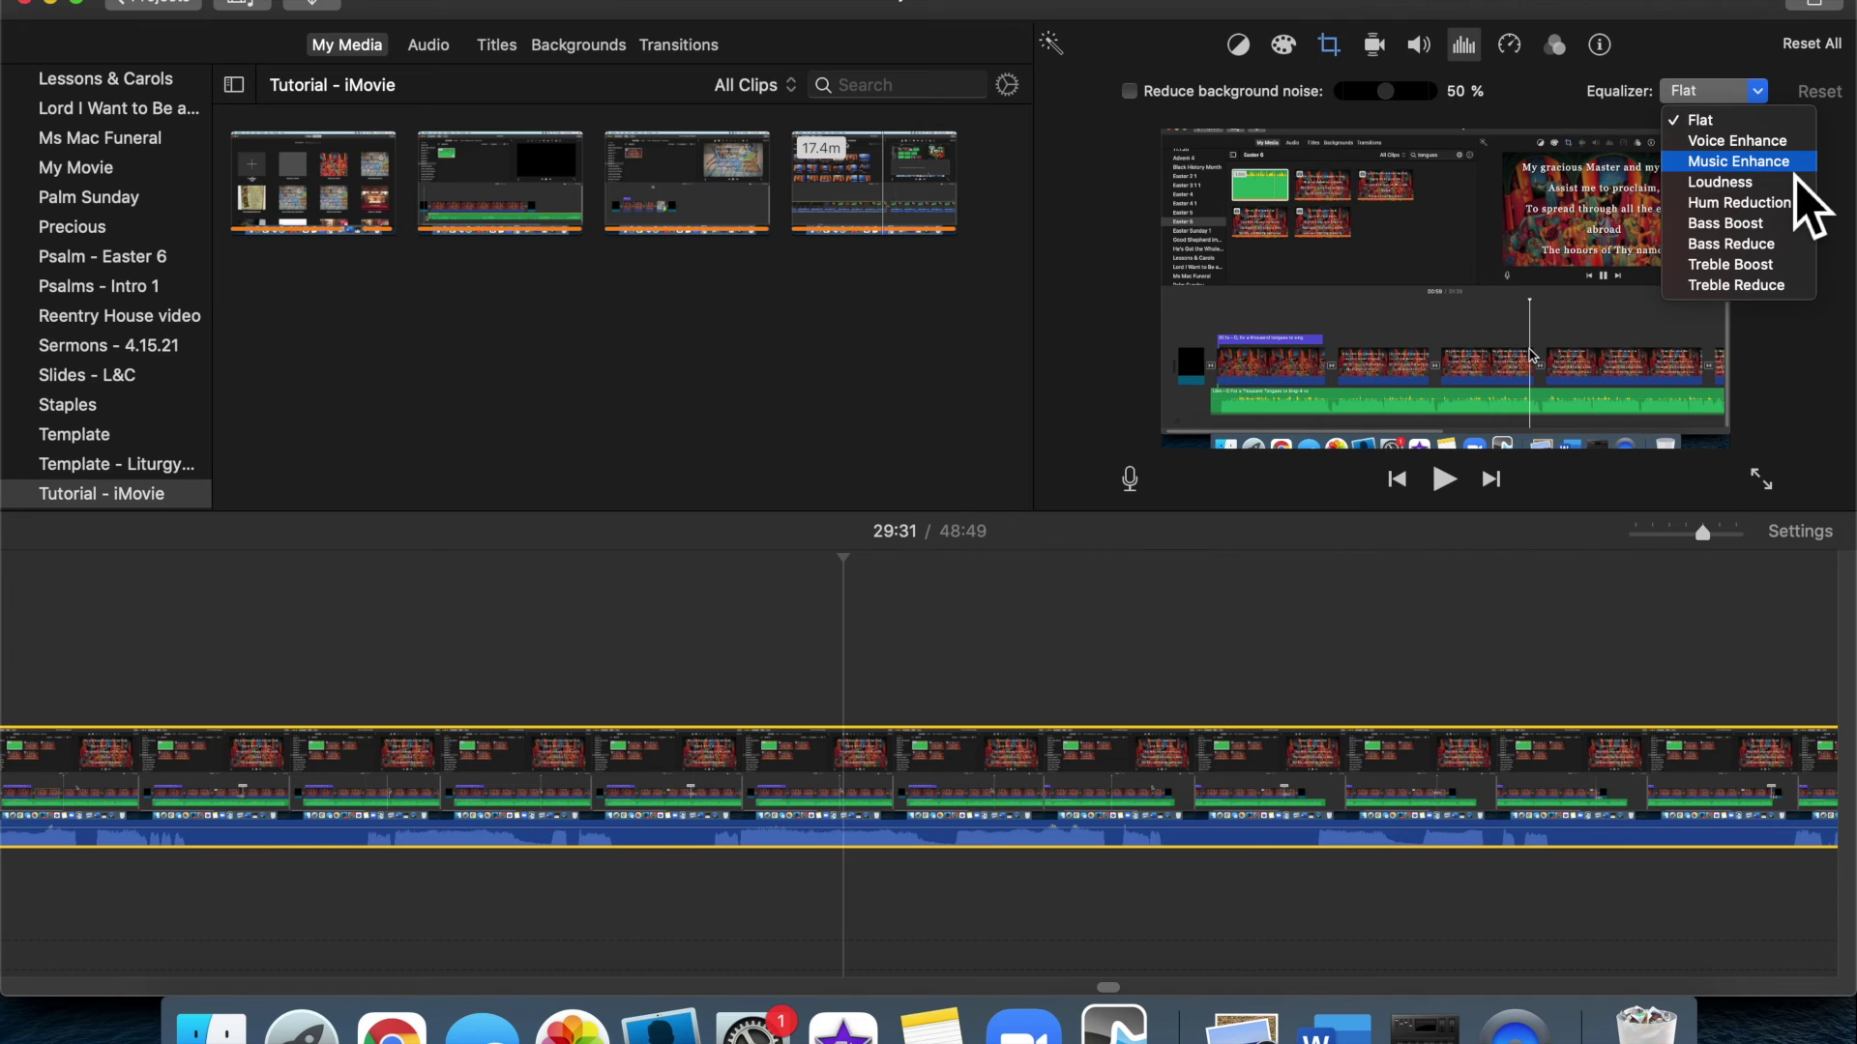
{"action": "left_click", "coordinate": [1808, 382]}
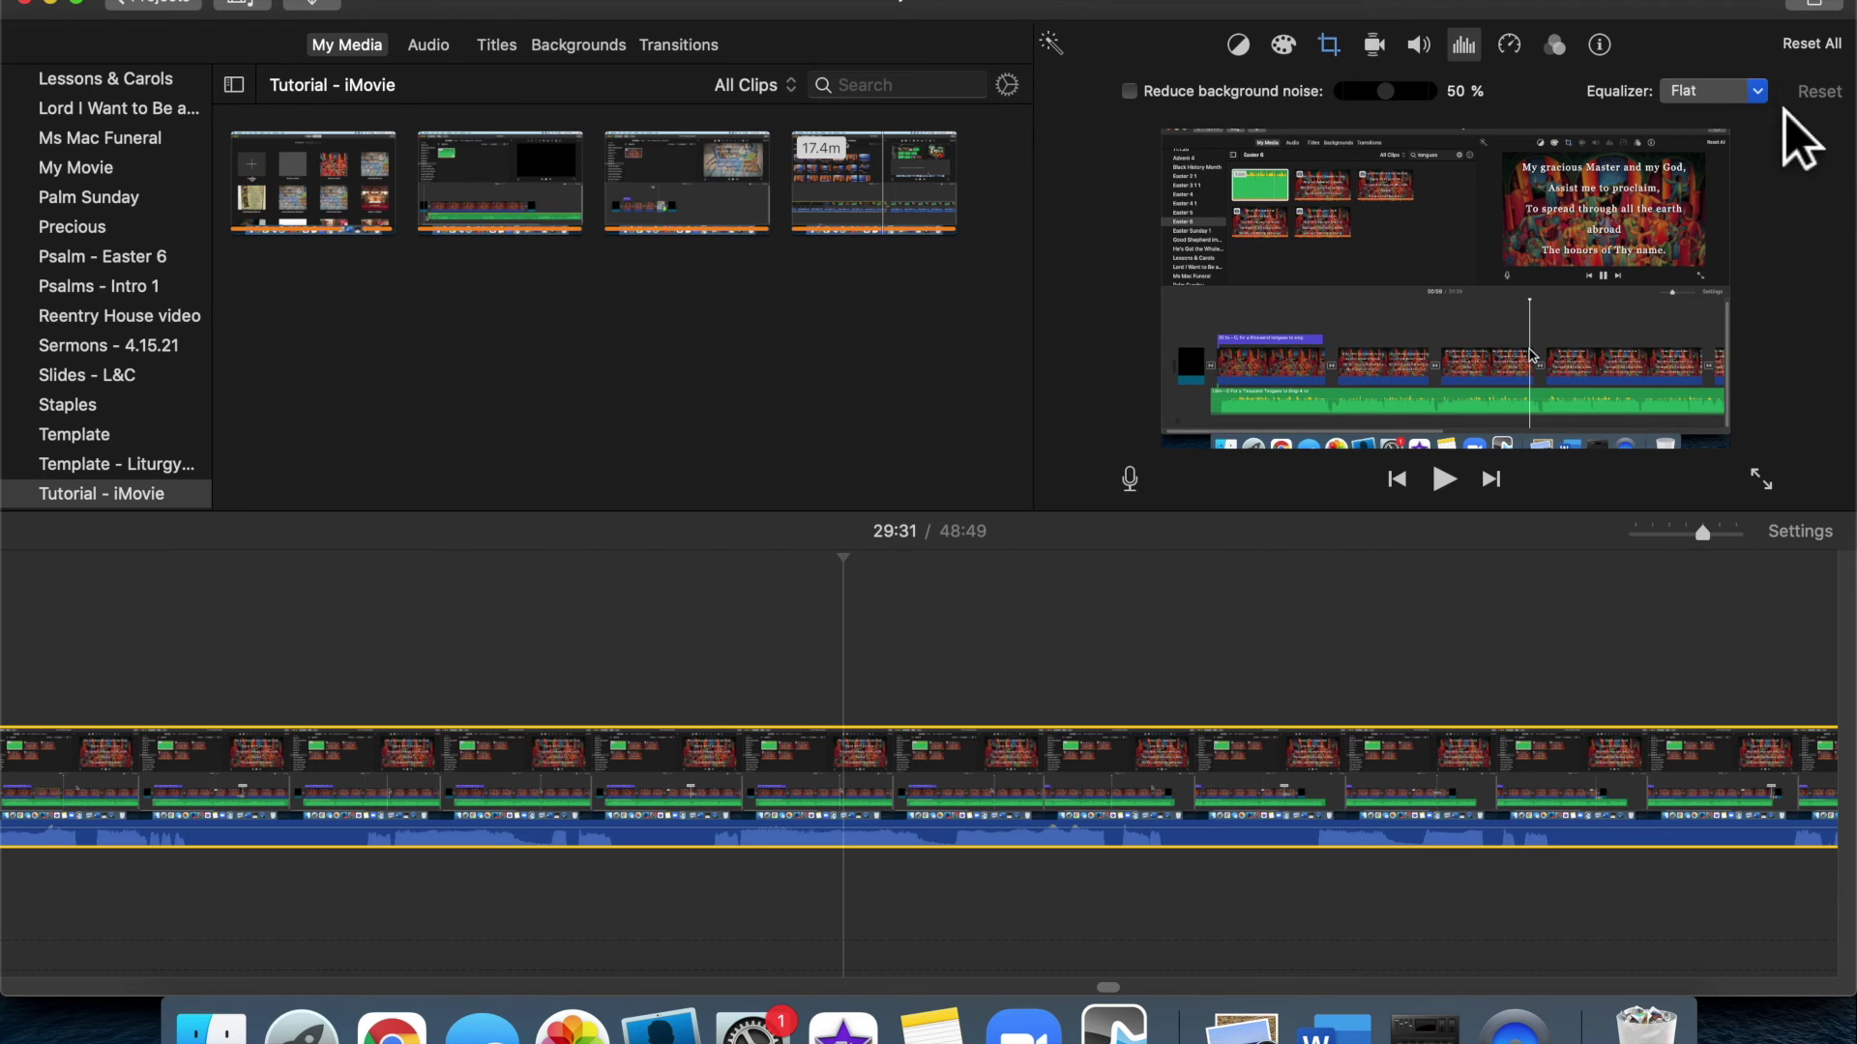
{"action": "left_click", "coordinate": [1760, 92]}
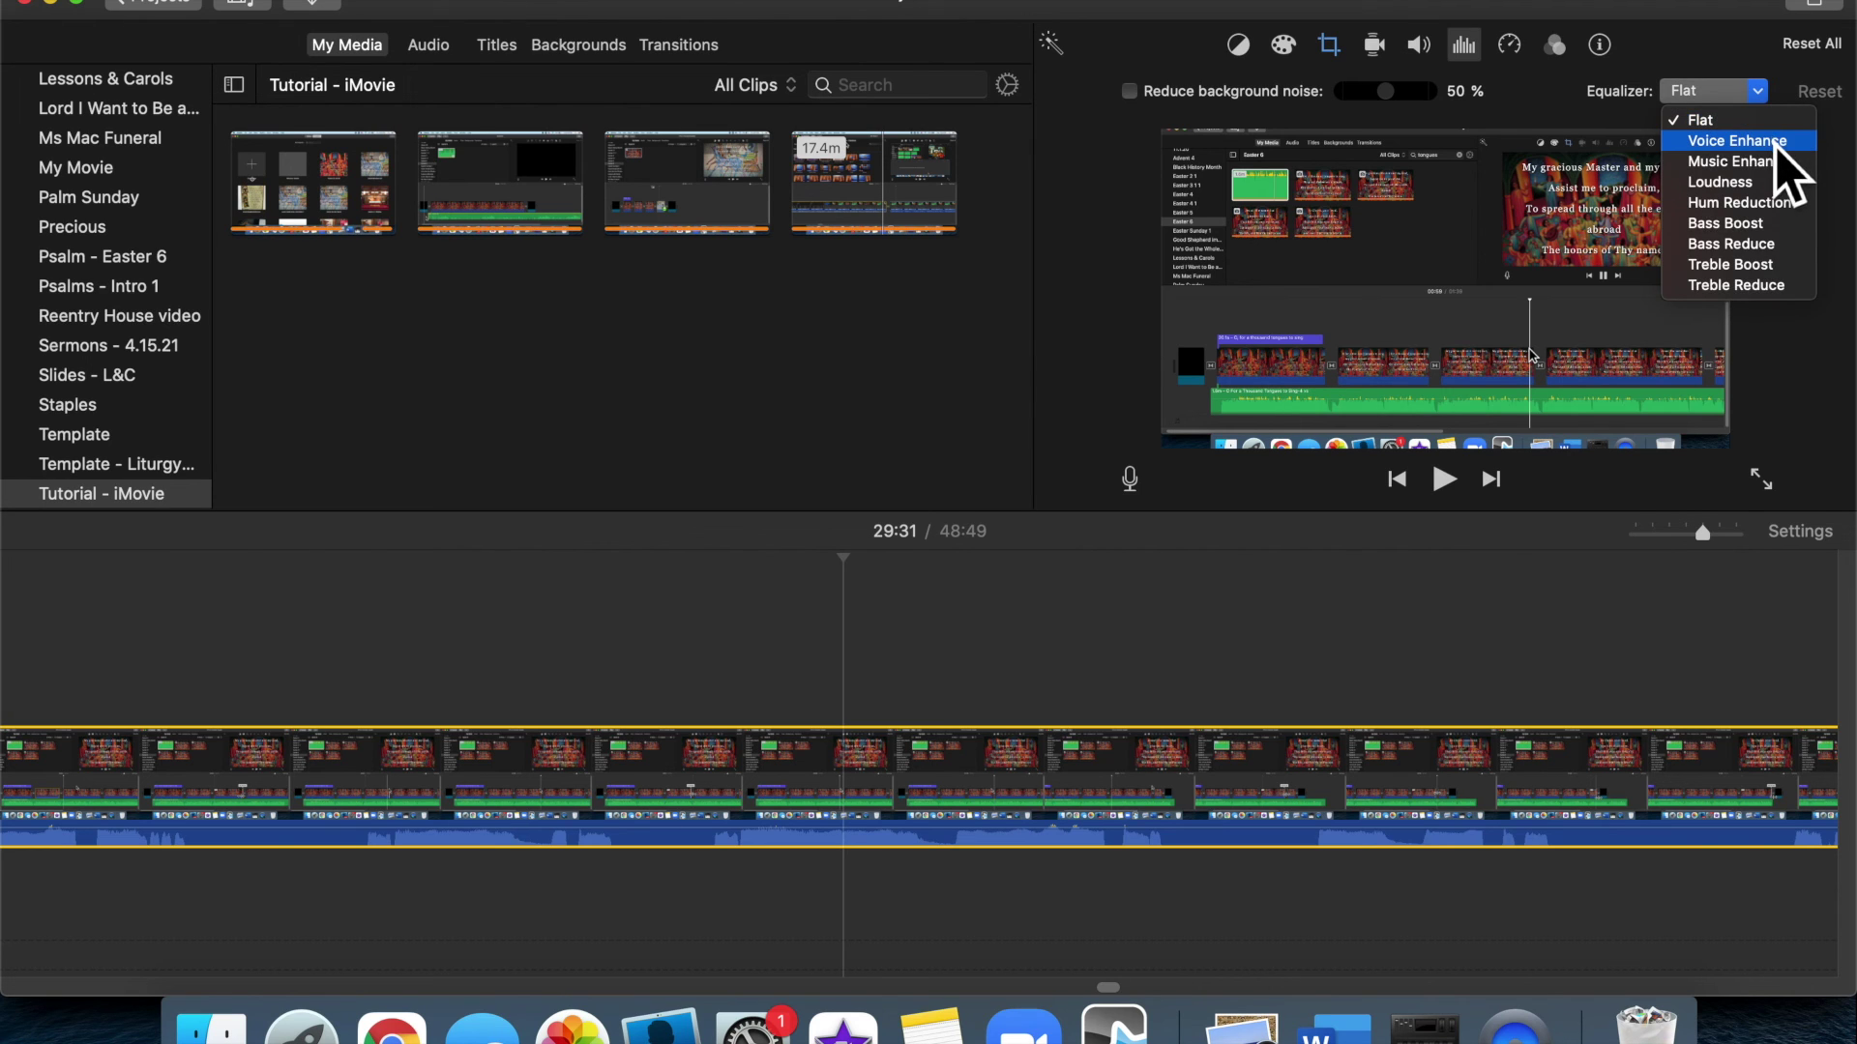
{"action": "left_click", "coordinate": [1736, 141]}
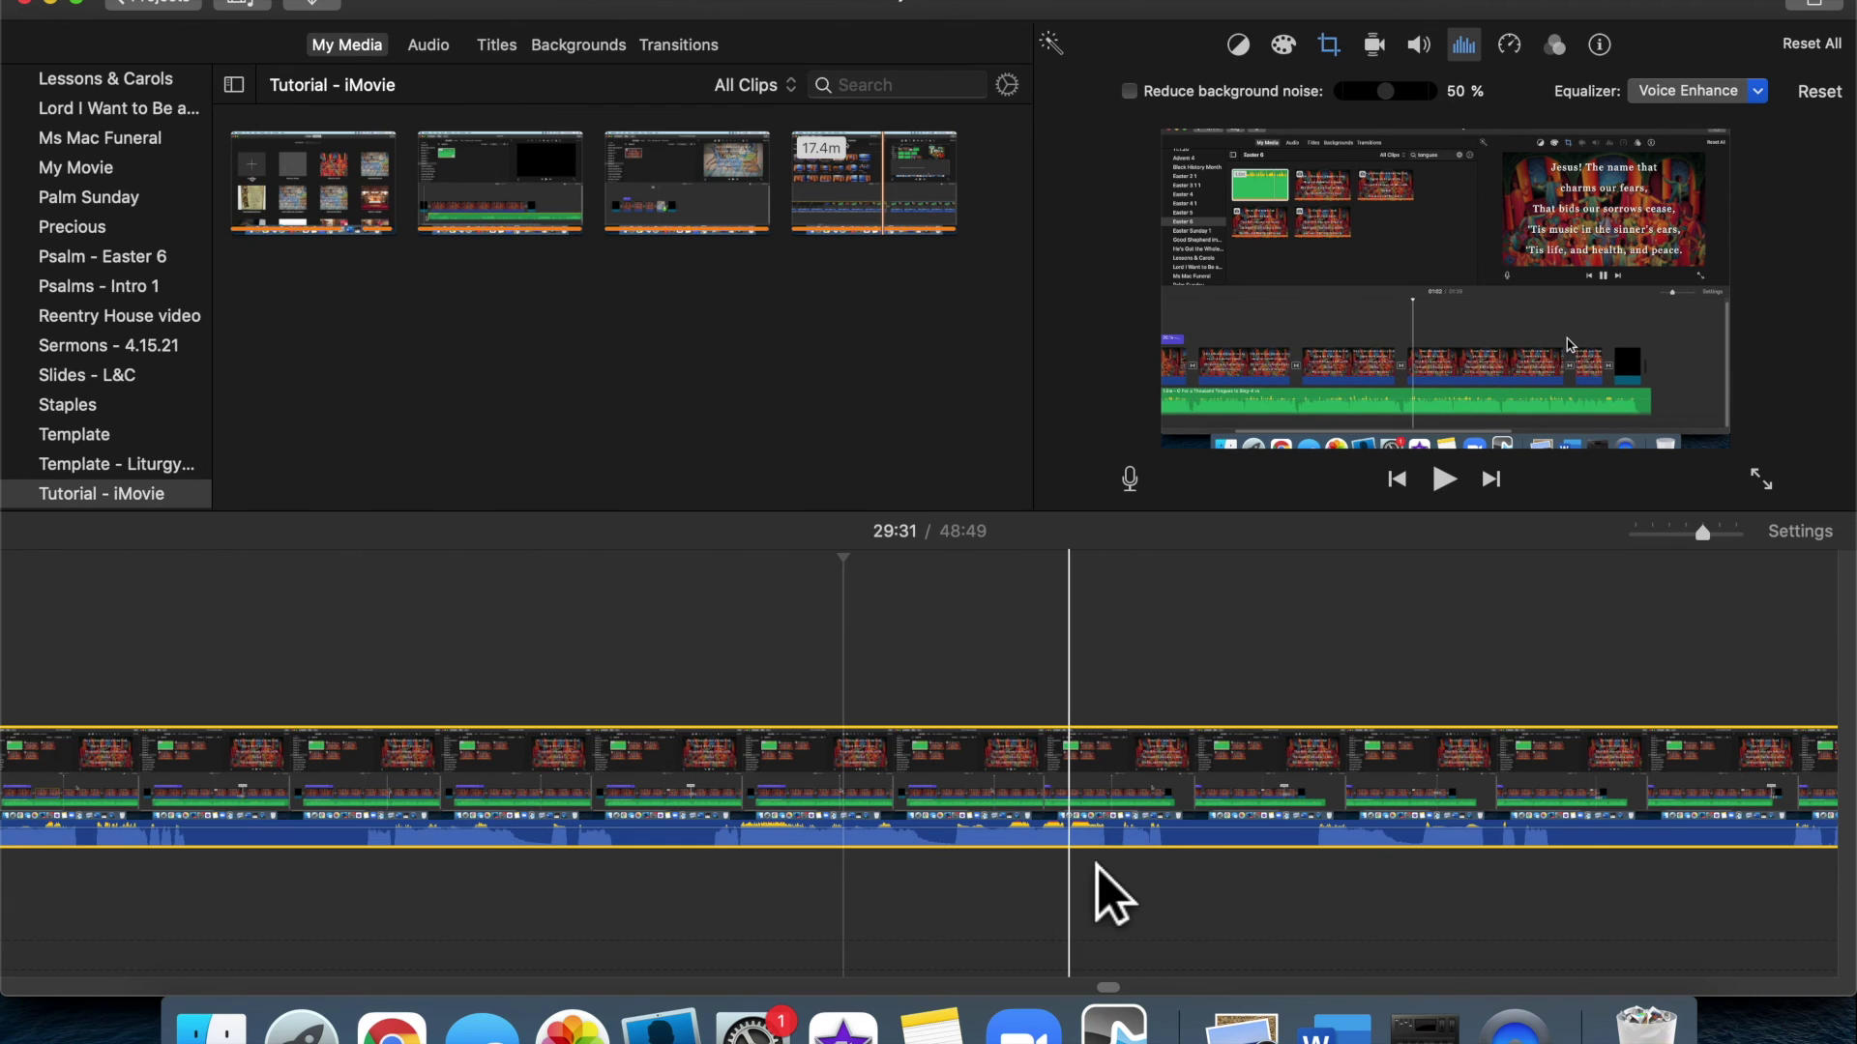
{"action": "left_click", "coordinate": [1419, 45]}
{"action": "left_click_drag", "start_coordinate": [1360, 116], "coordinate": [1294, 113]}
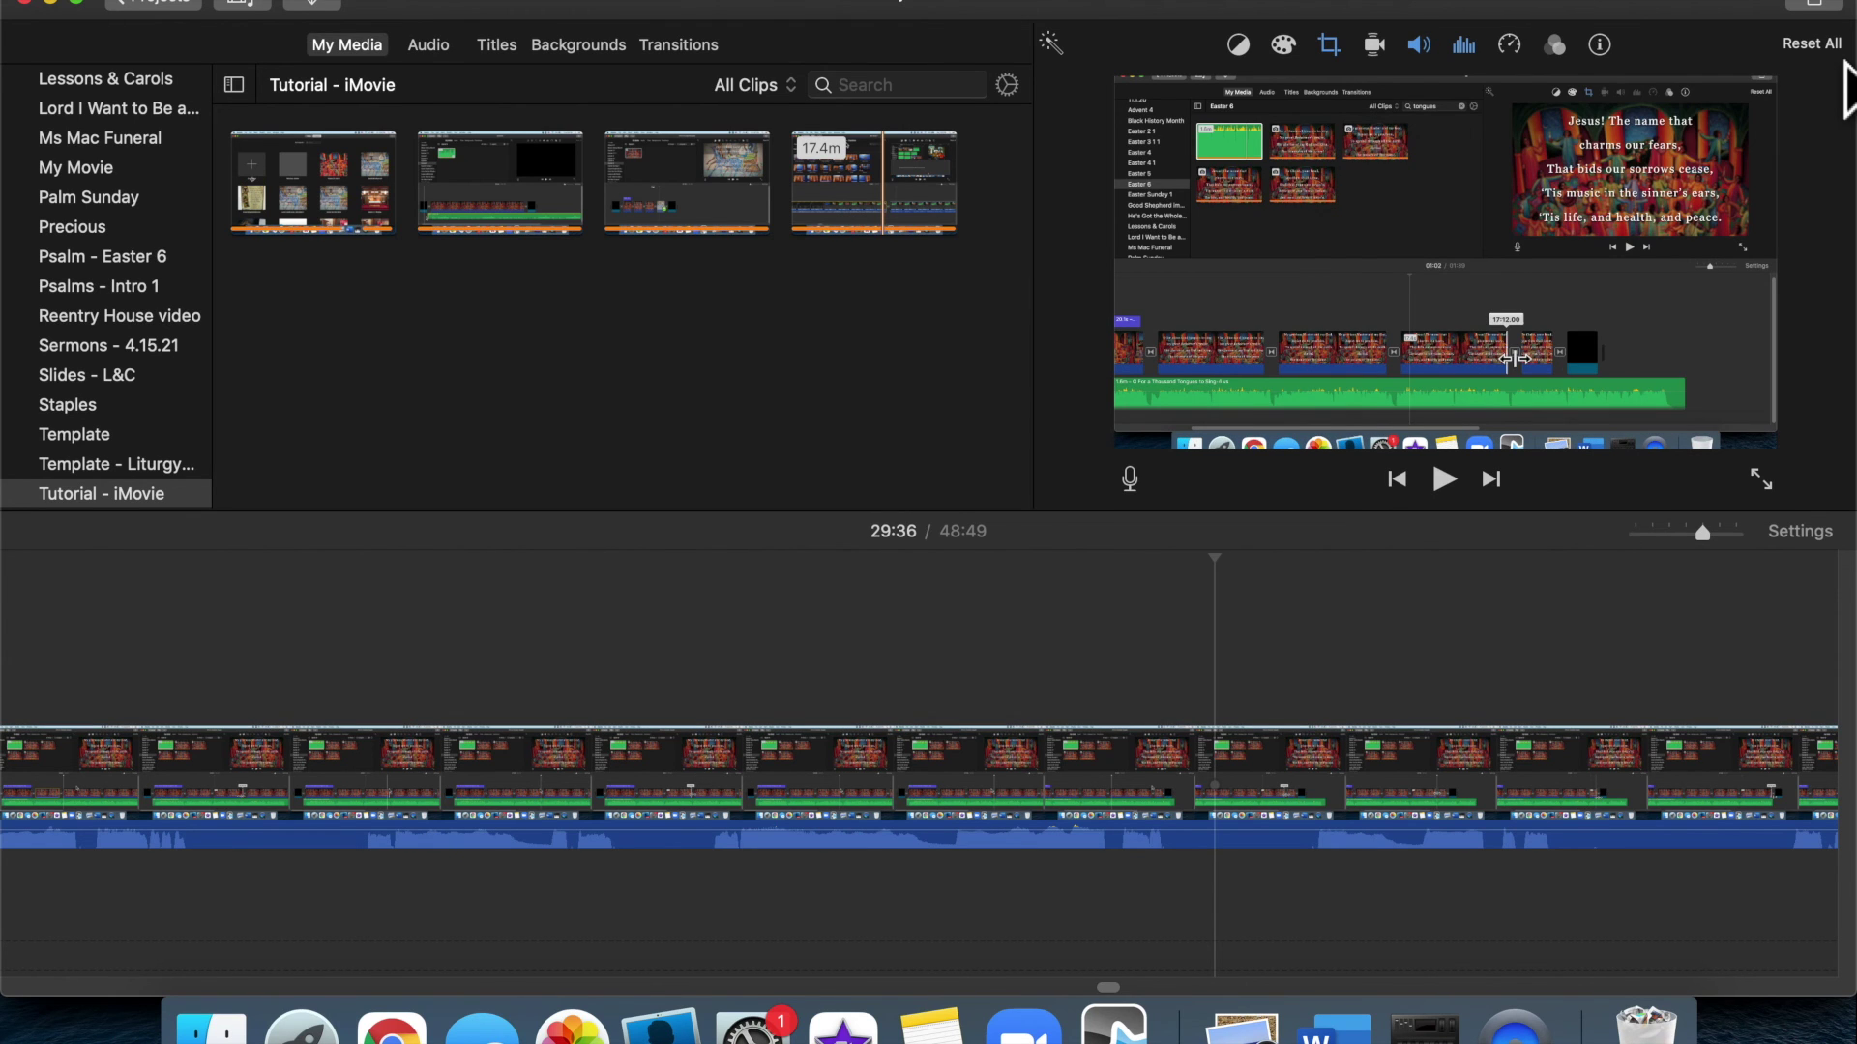
Move the playhead to 29:36 and show the clip's noise reduction and equalizer settings
{"action": "left_click", "coordinate": [1832, 44]}
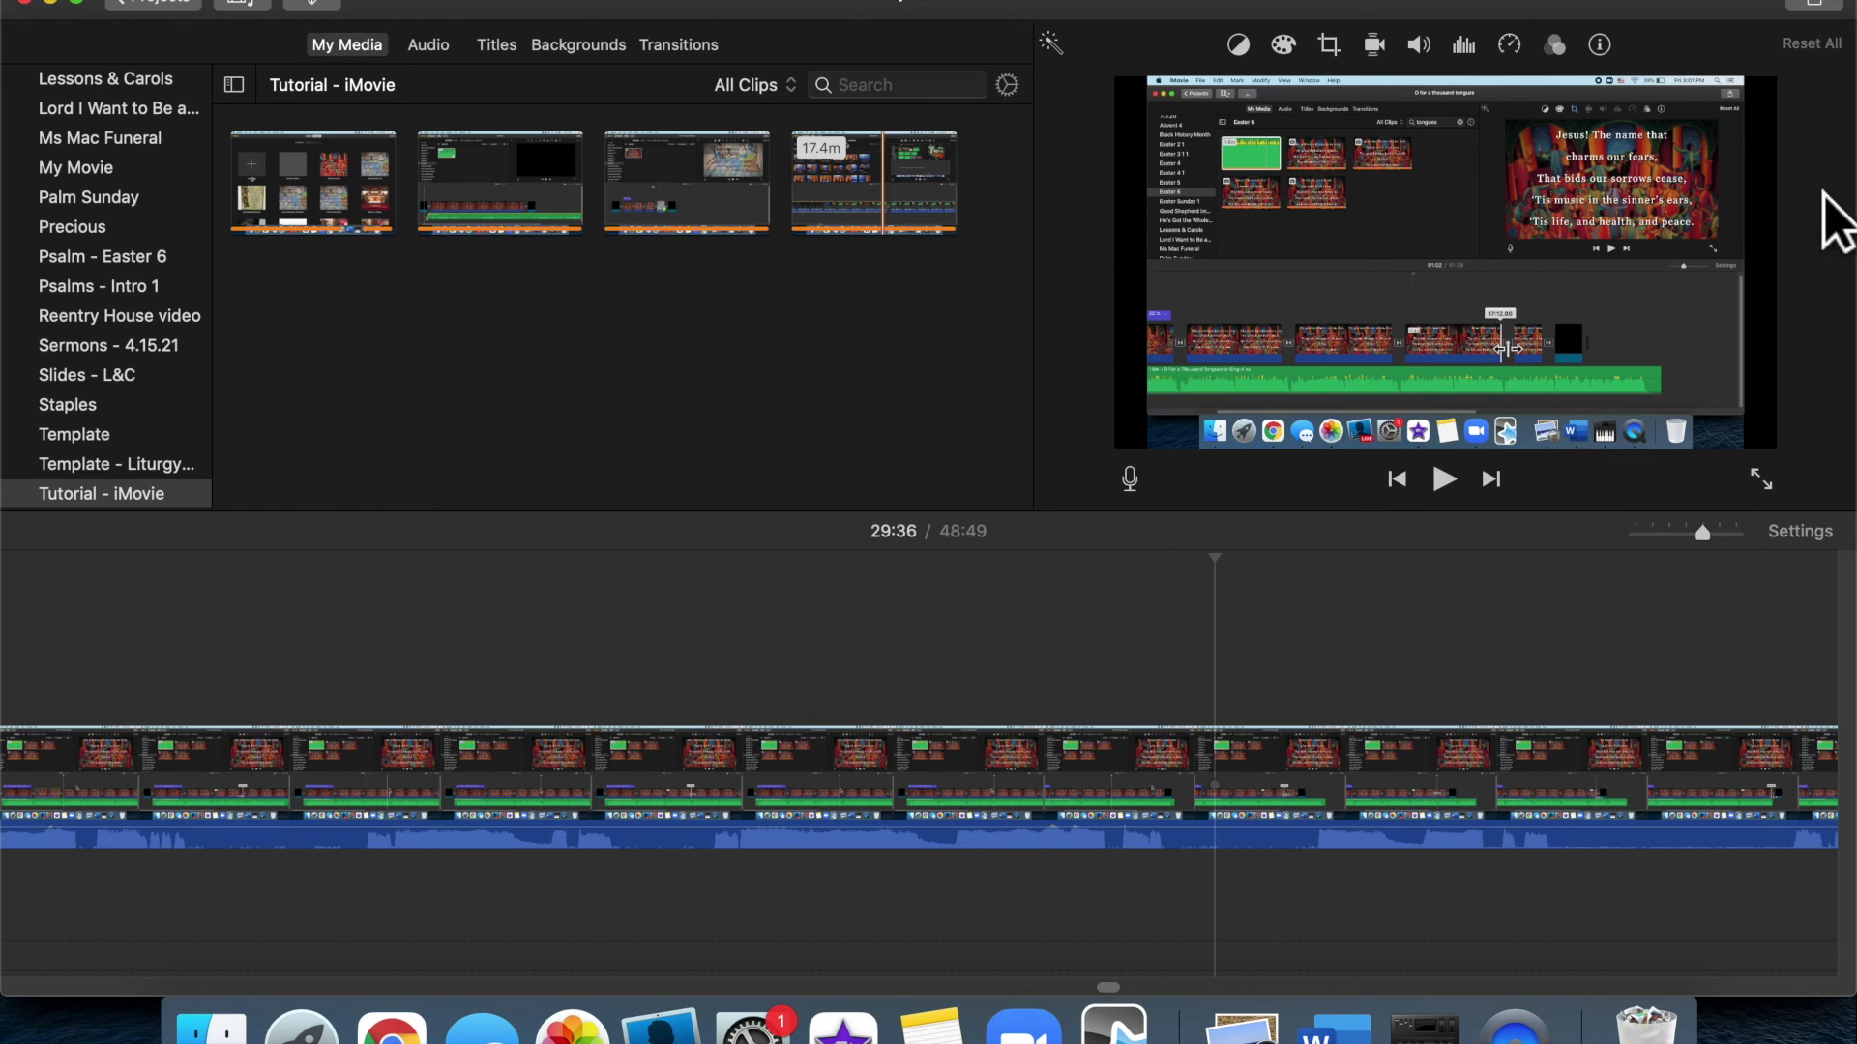
{"action": "left_click", "coordinate": [1464, 46]}
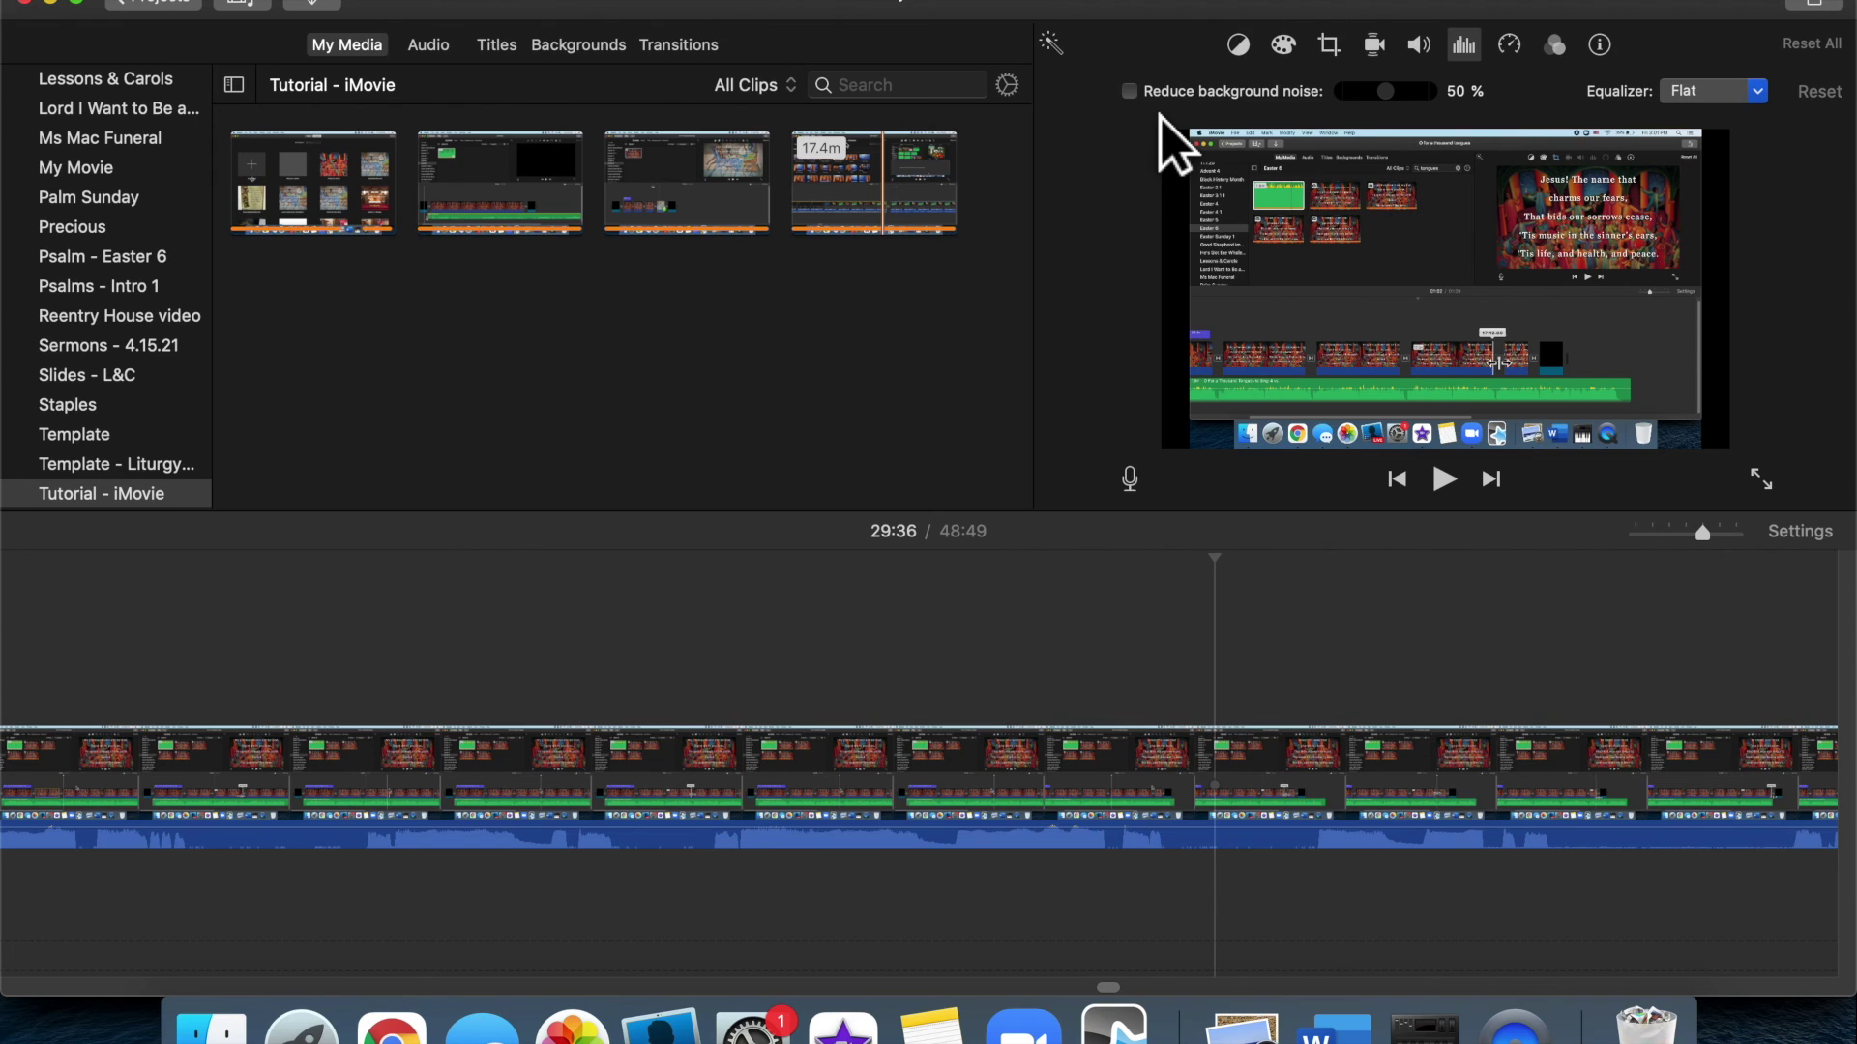
Turn on background noise reduction at 27%, then show the clip's stabilization settings
{"action": "left_click", "coordinate": [1161, 92]}
{"action": "scroll", "coordinate": [1393, 112], "scroll_direction": "down", "scroll_amount": 5}
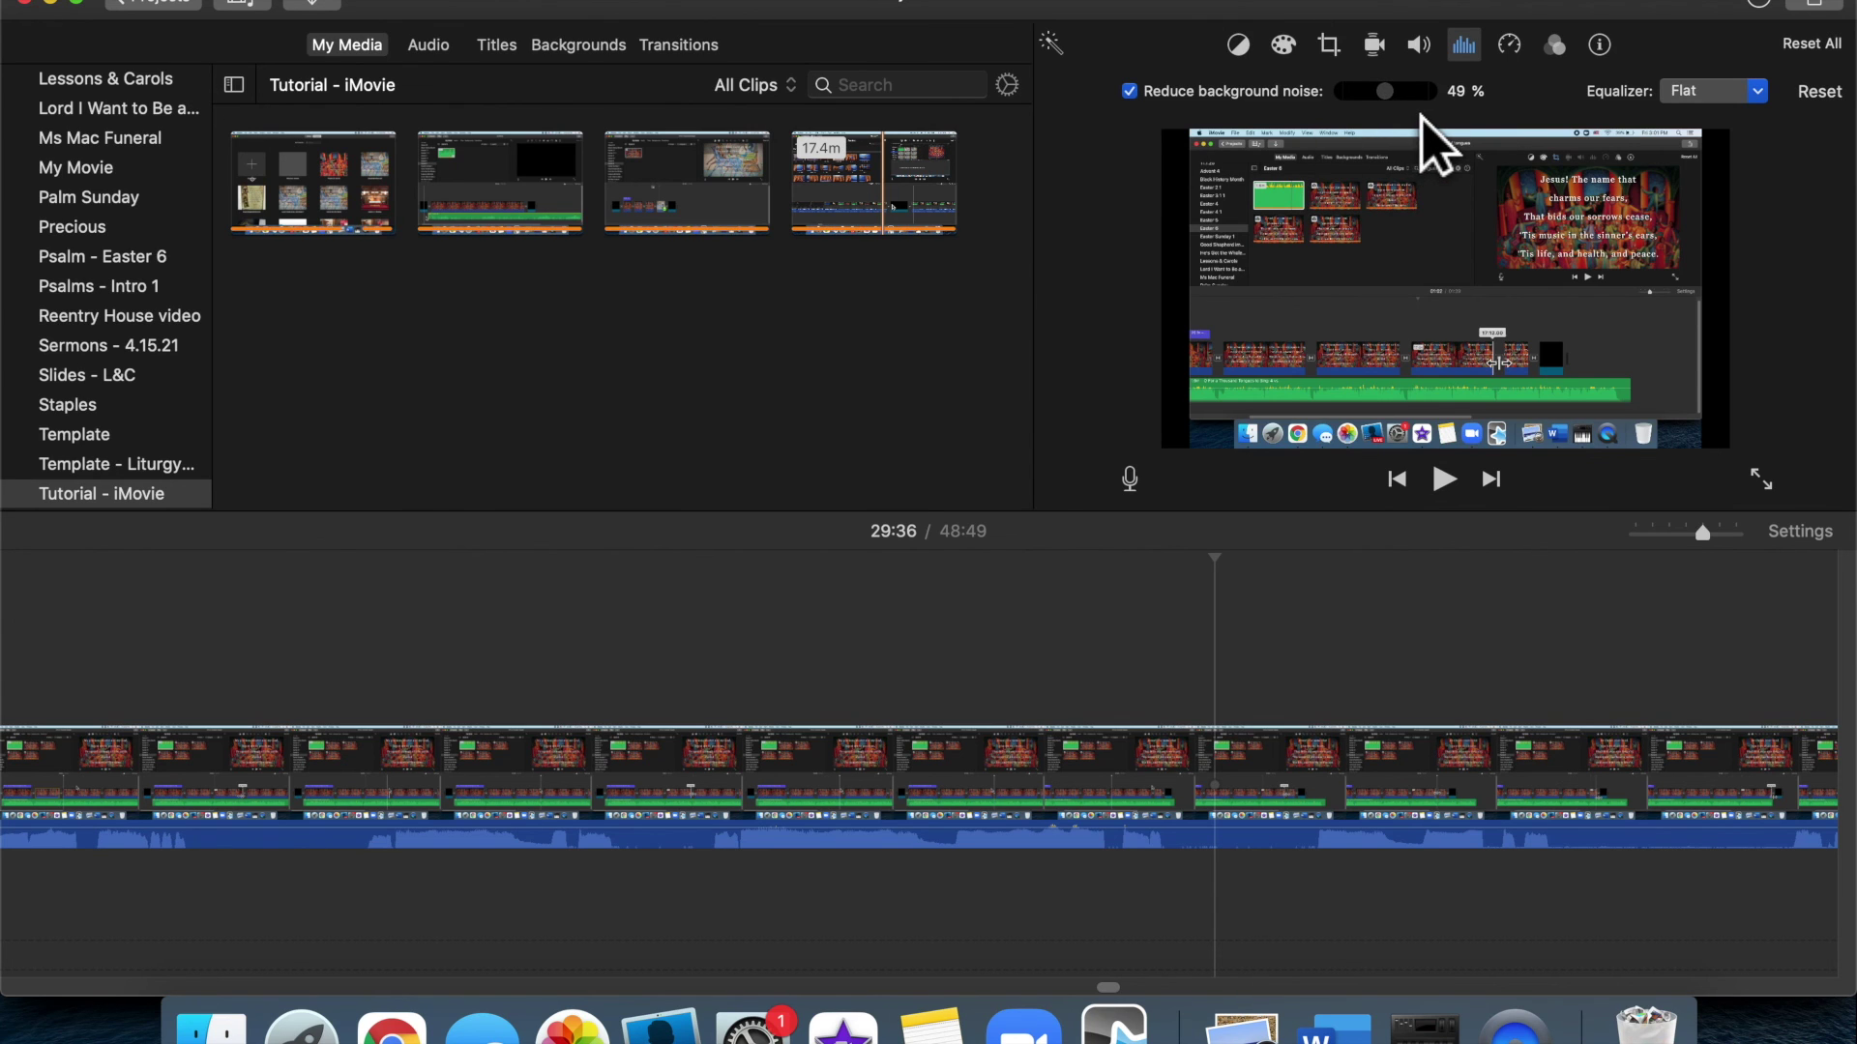
{"action": "scroll", "coordinate": [1402, 114], "scroll_direction": "down", "scroll_amount": 3}
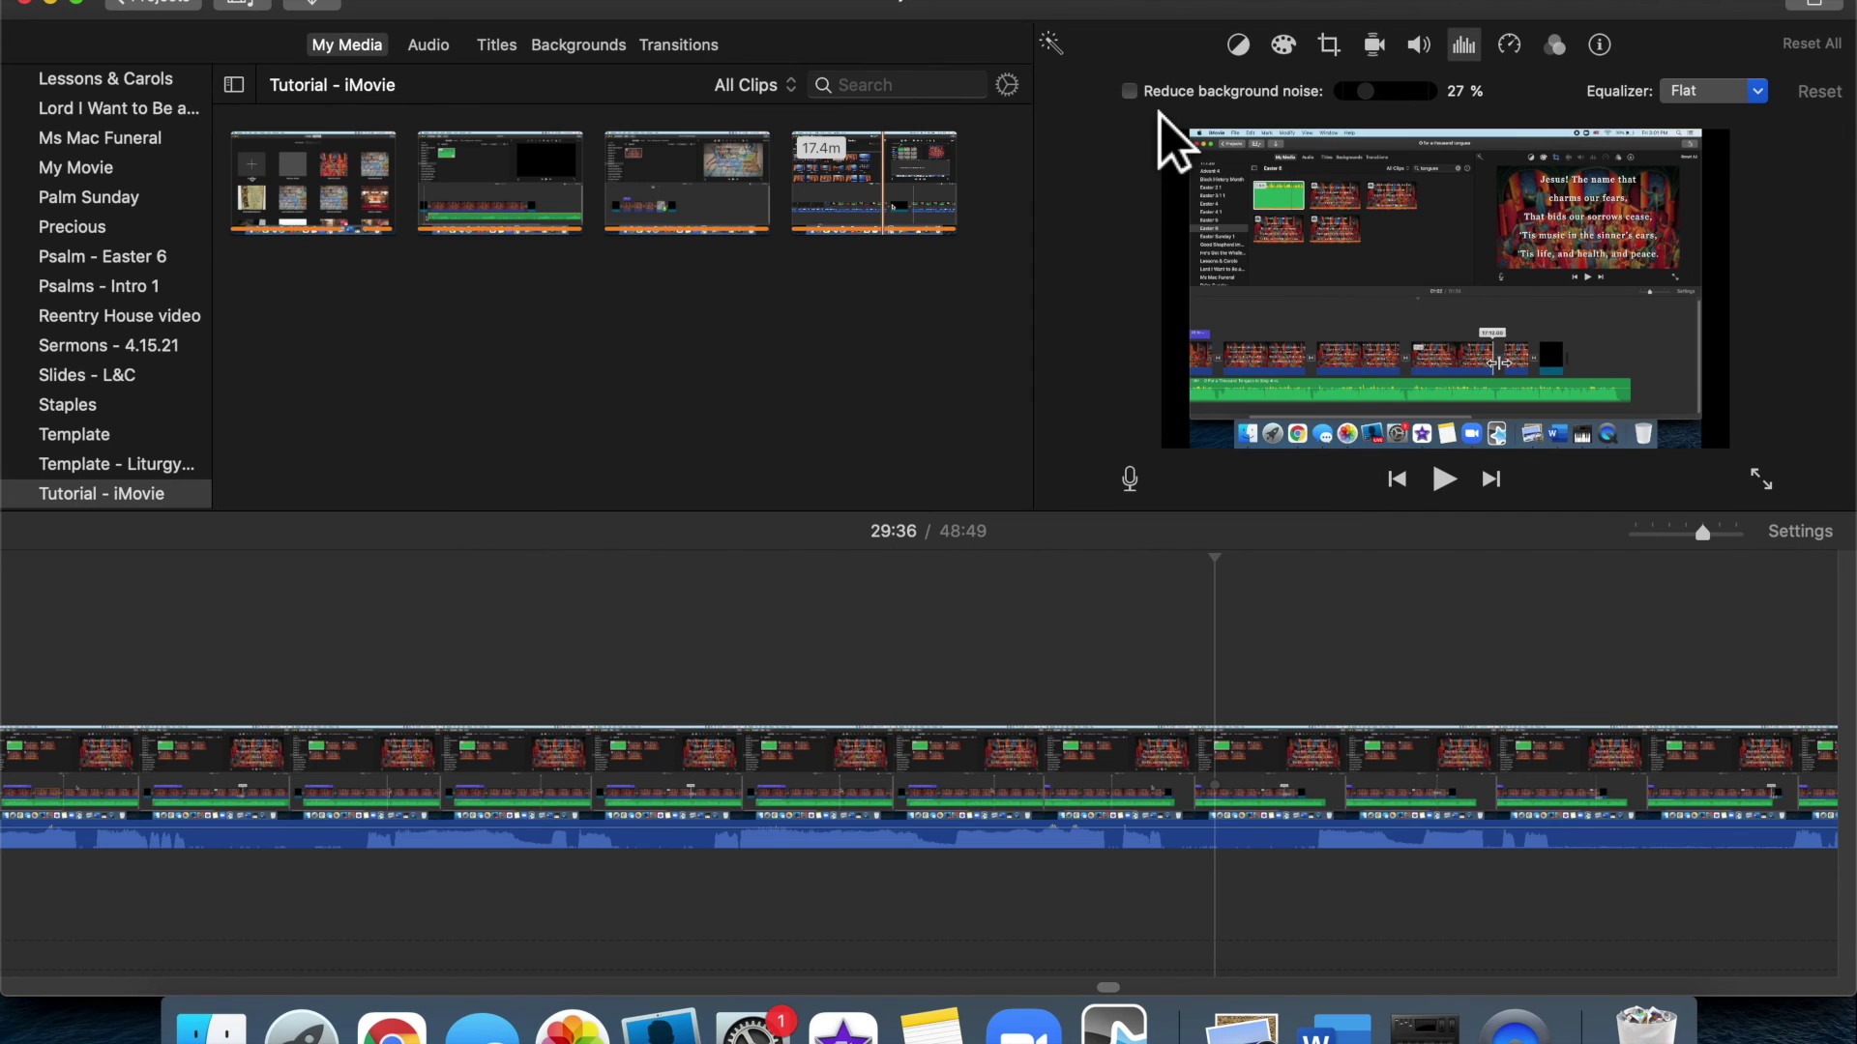
{"action": "left_click", "coordinate": [1374, 44]}
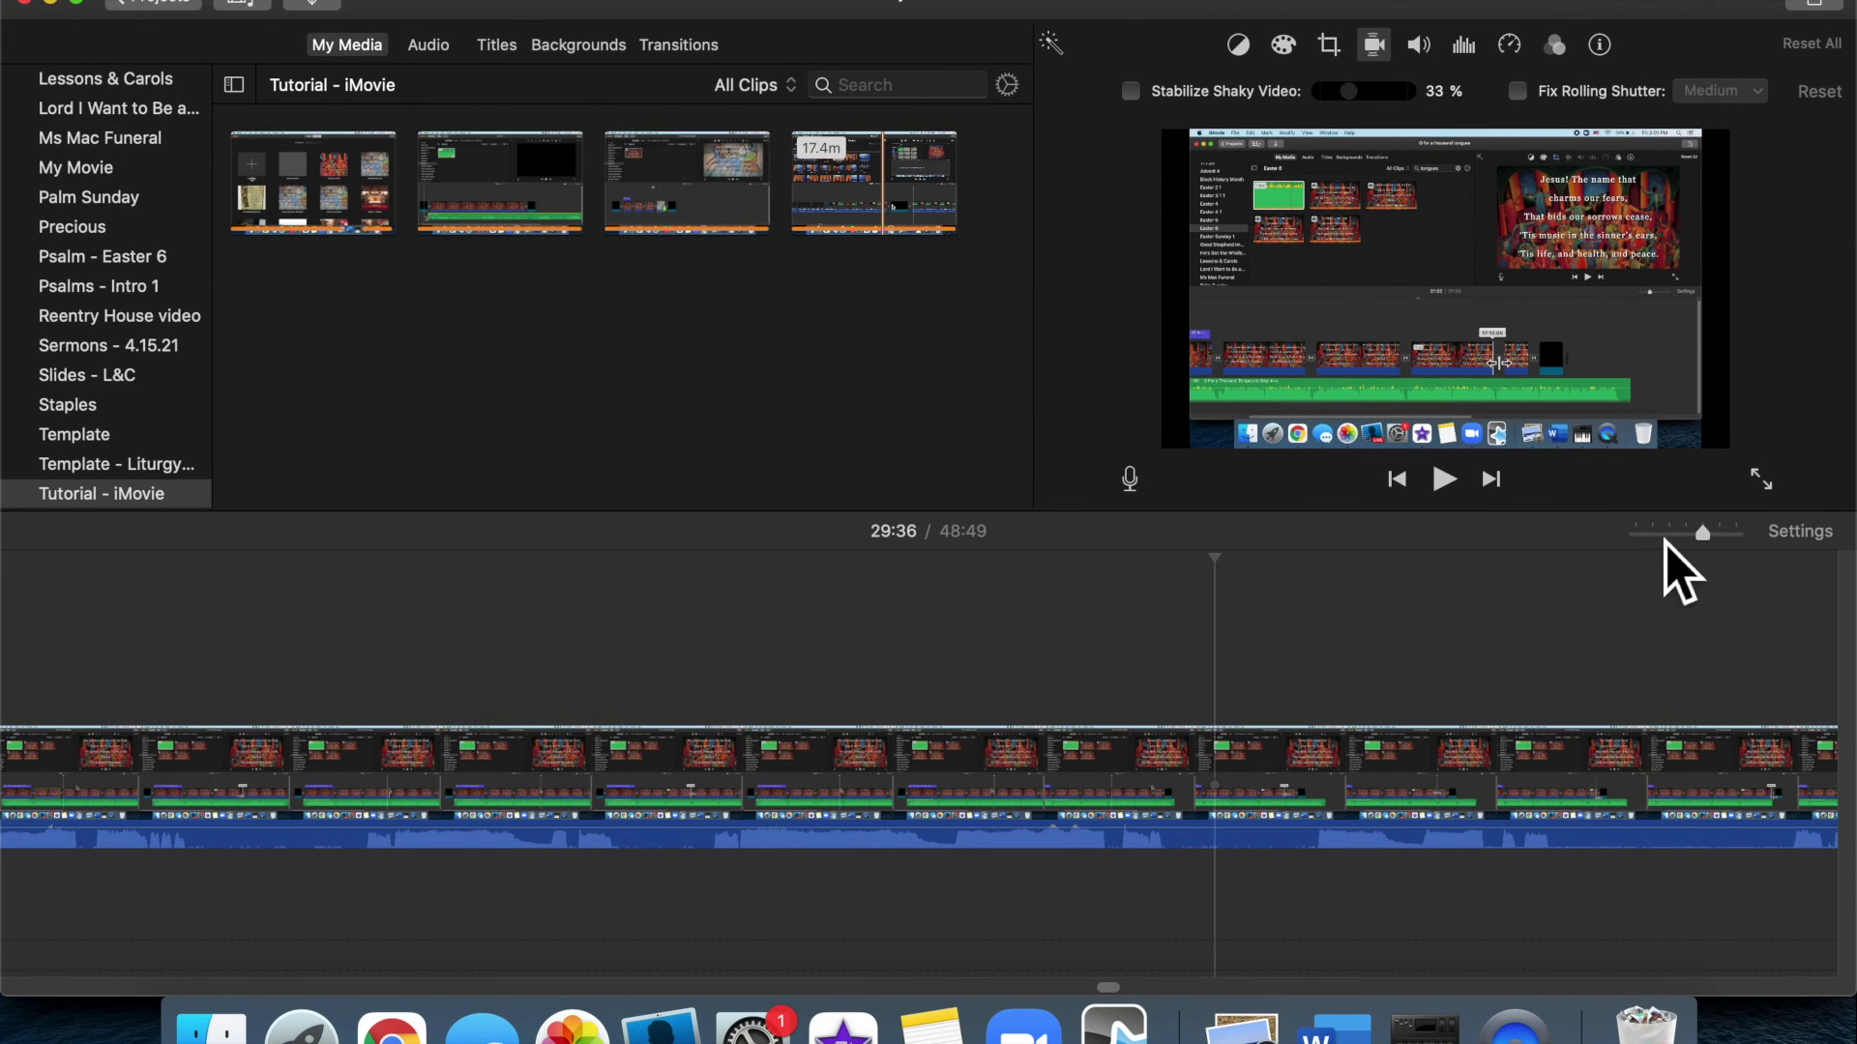
Zoom the timeline out and scroll right to the final clips of the movie
{"action": "left_click", "coordinate": [1665, 537]}
{"action": "scroll", "coordinate": [1492, 709], "scroll_direction": "right", "scroll_amount": 5}
{"action": "scroll", "coordinate": [1492, 709], "scroll_direction": "right", "scroll_amount": 10}
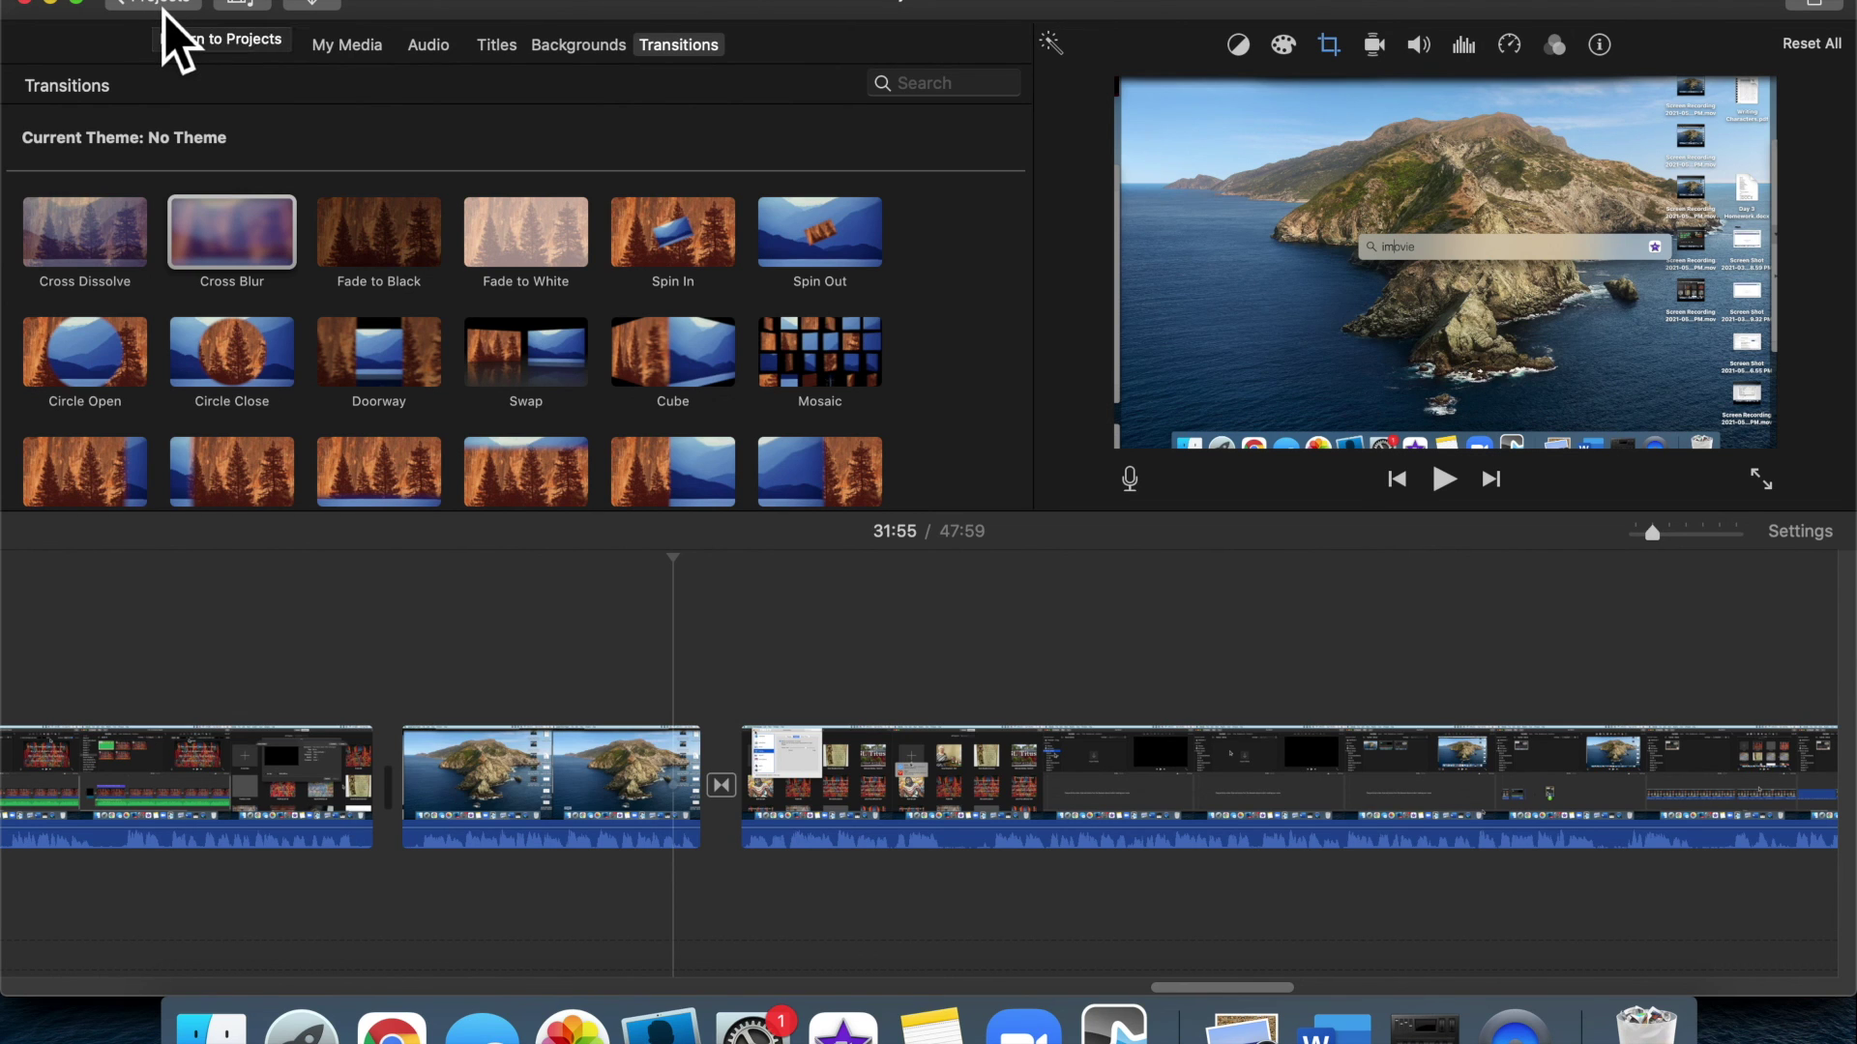
Name the project 'Tutorial - iMovie' and return to the Projects browser
{"action": "left_click", "coordinate": [162, 6]}
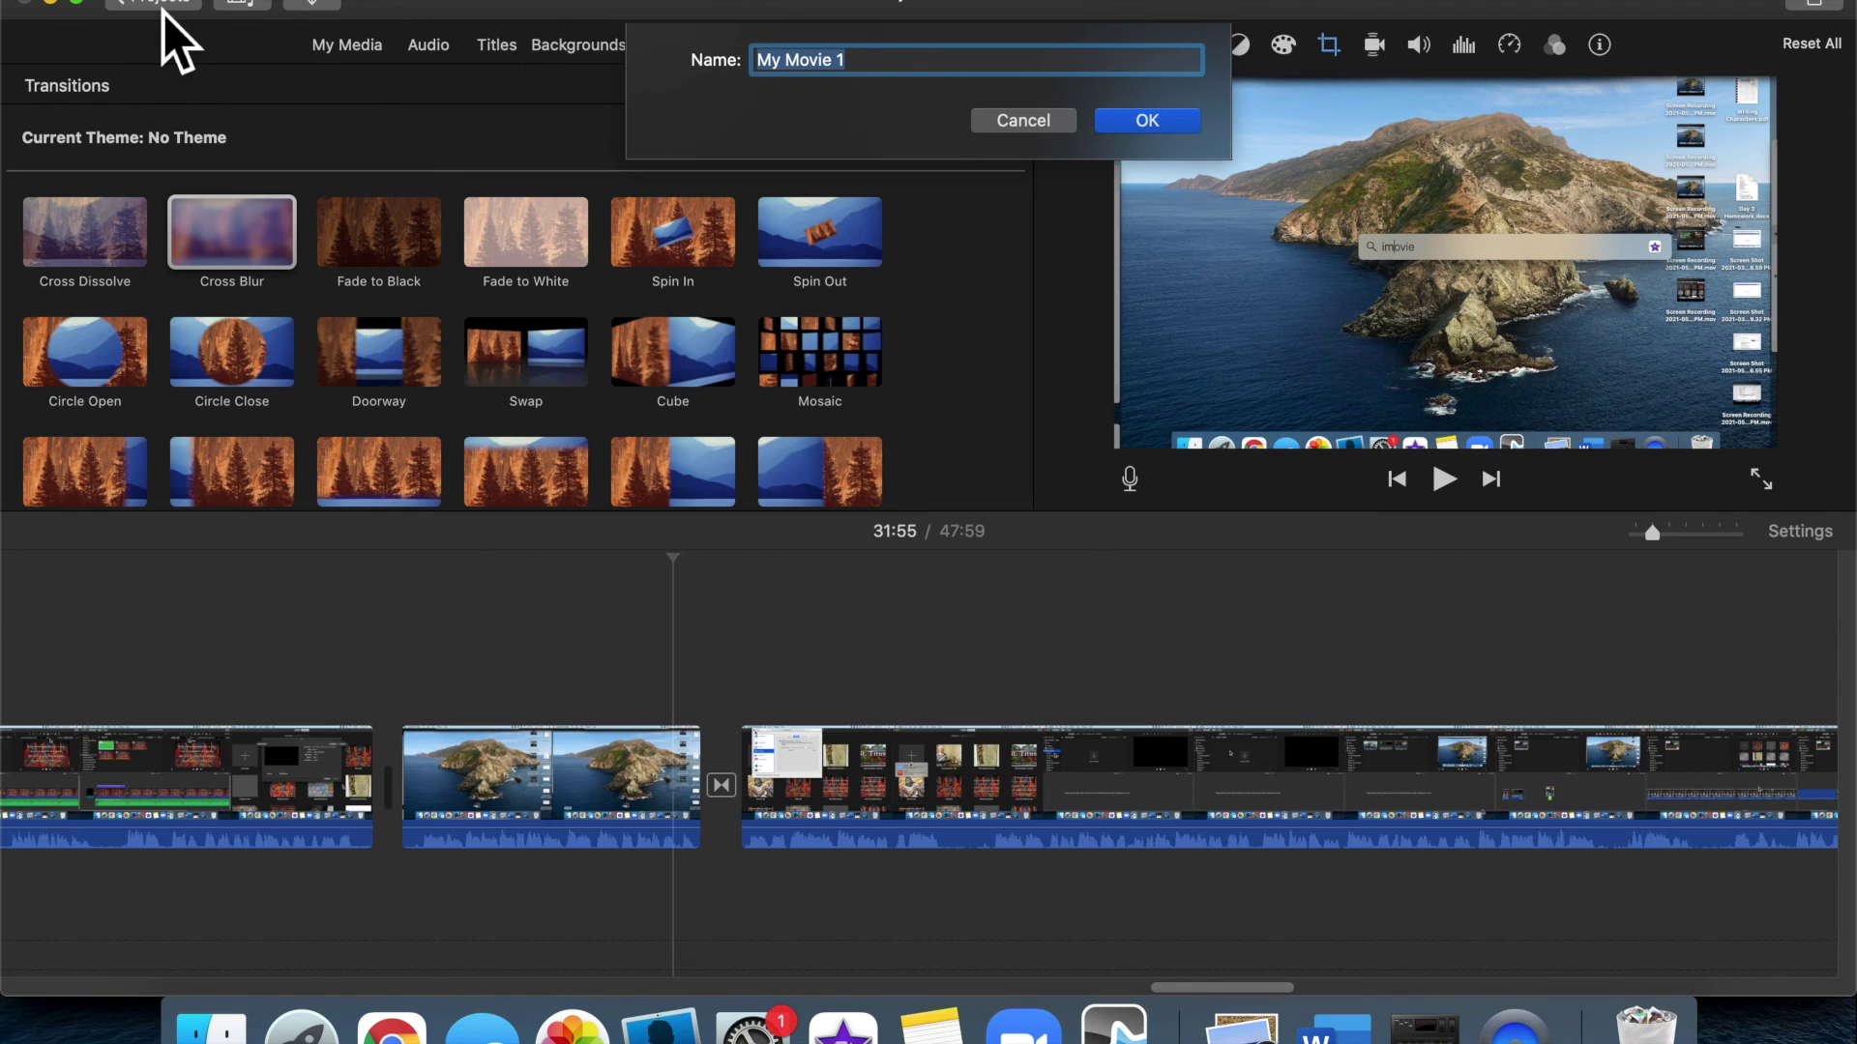
{"action": "type", "text": "T"}
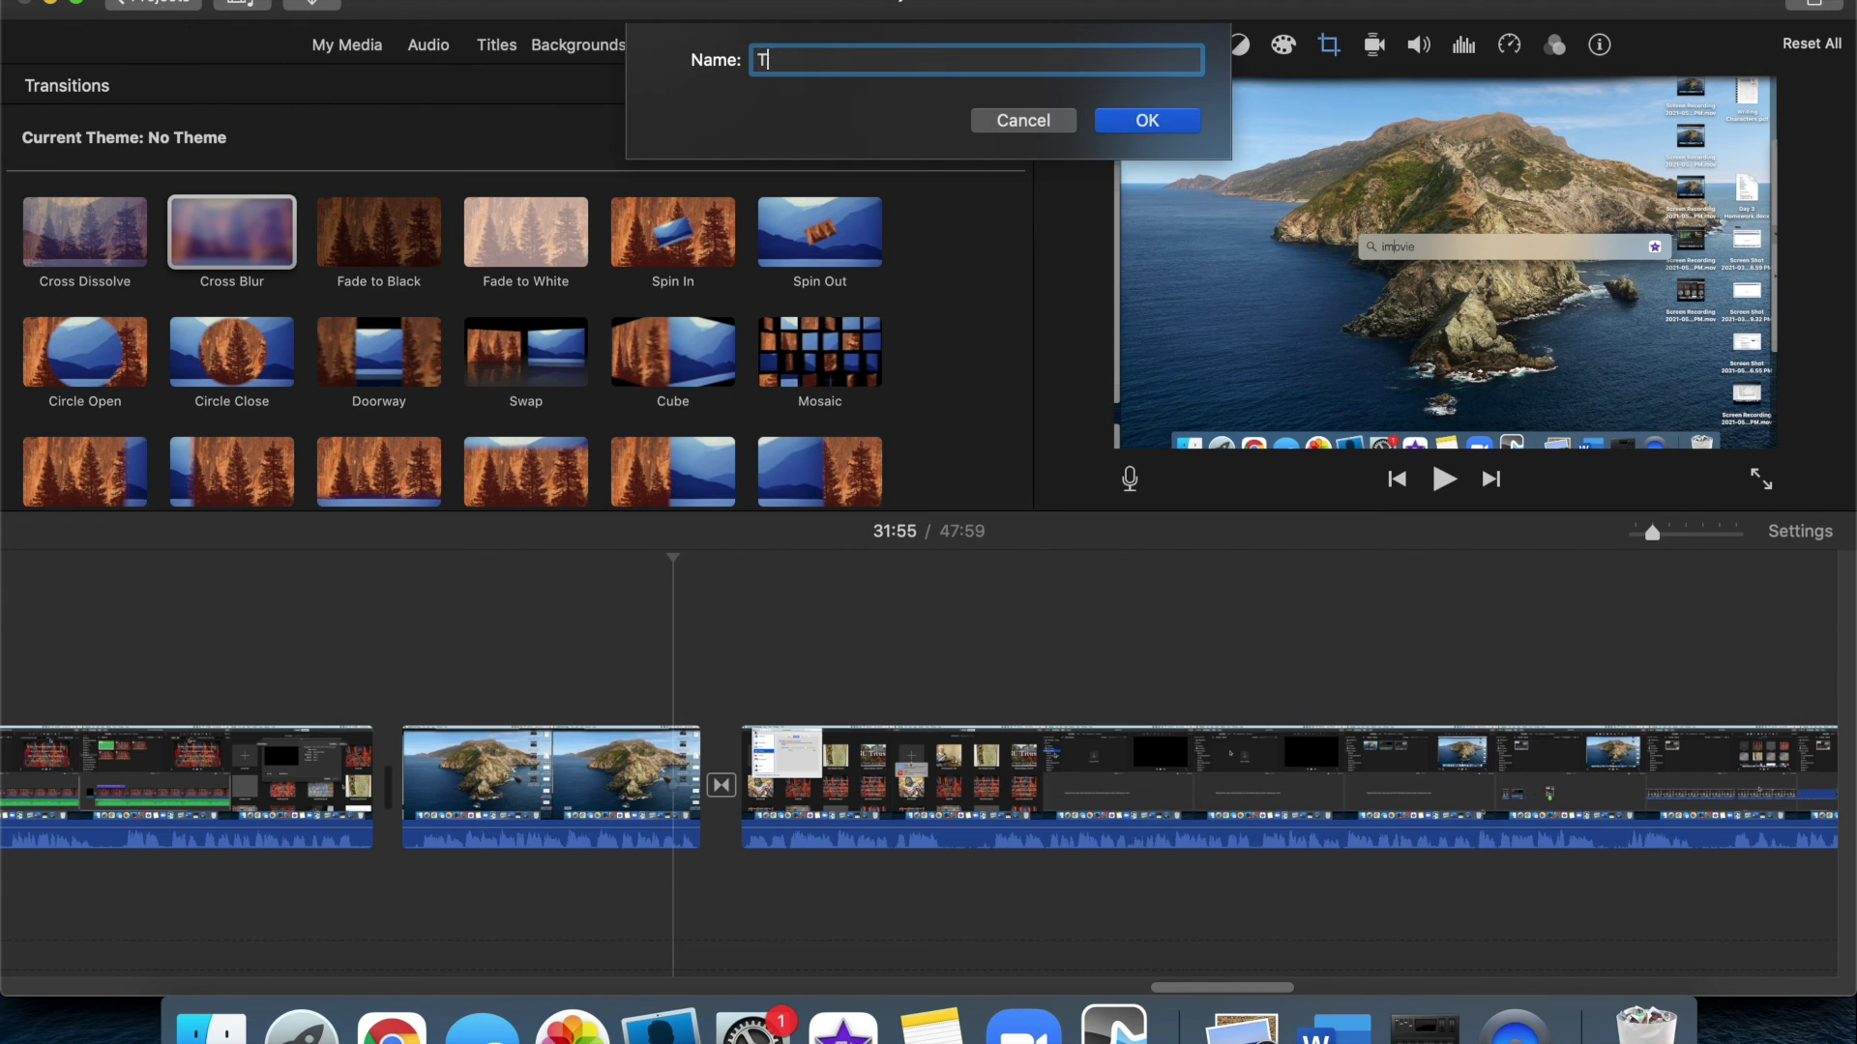
{"action": "type", "text": "utorial - iMovie"}
{"action": "left_click", "coordinate": [1188, 129]}
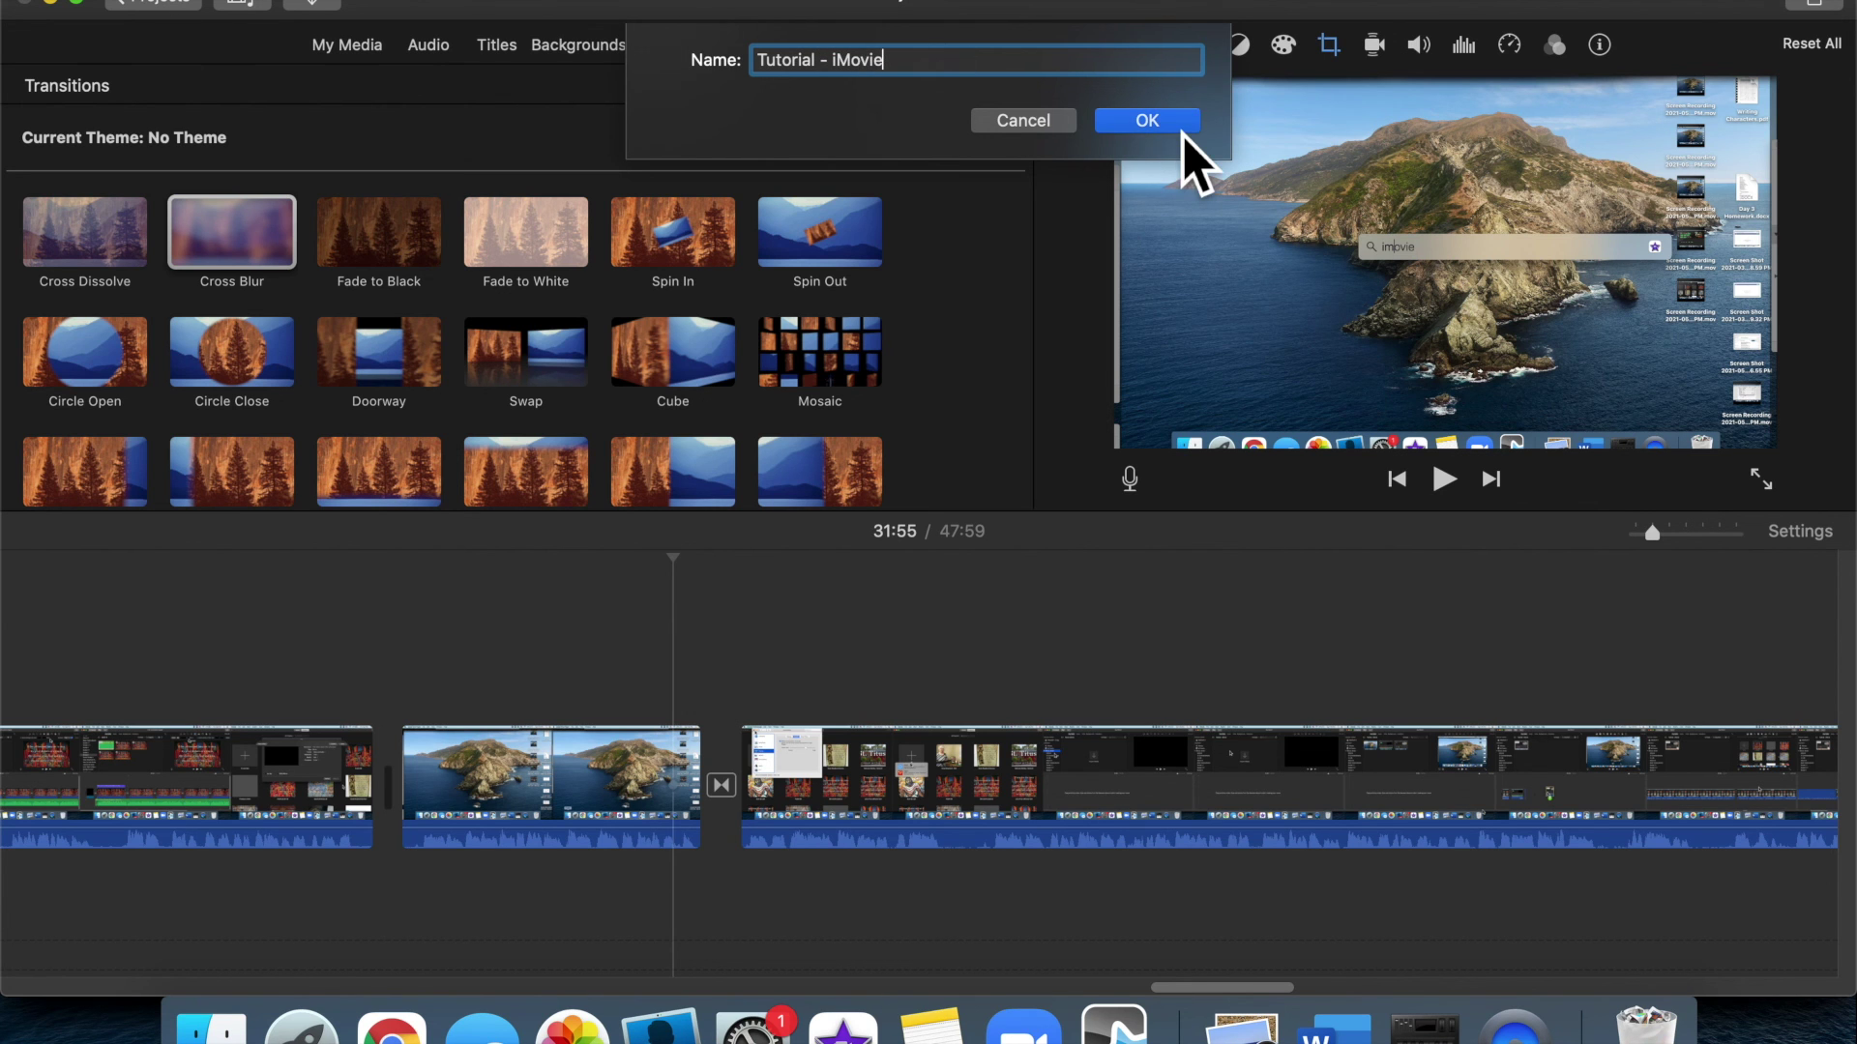
{"action": "mouse_move", "coordinate": [766, 448]}
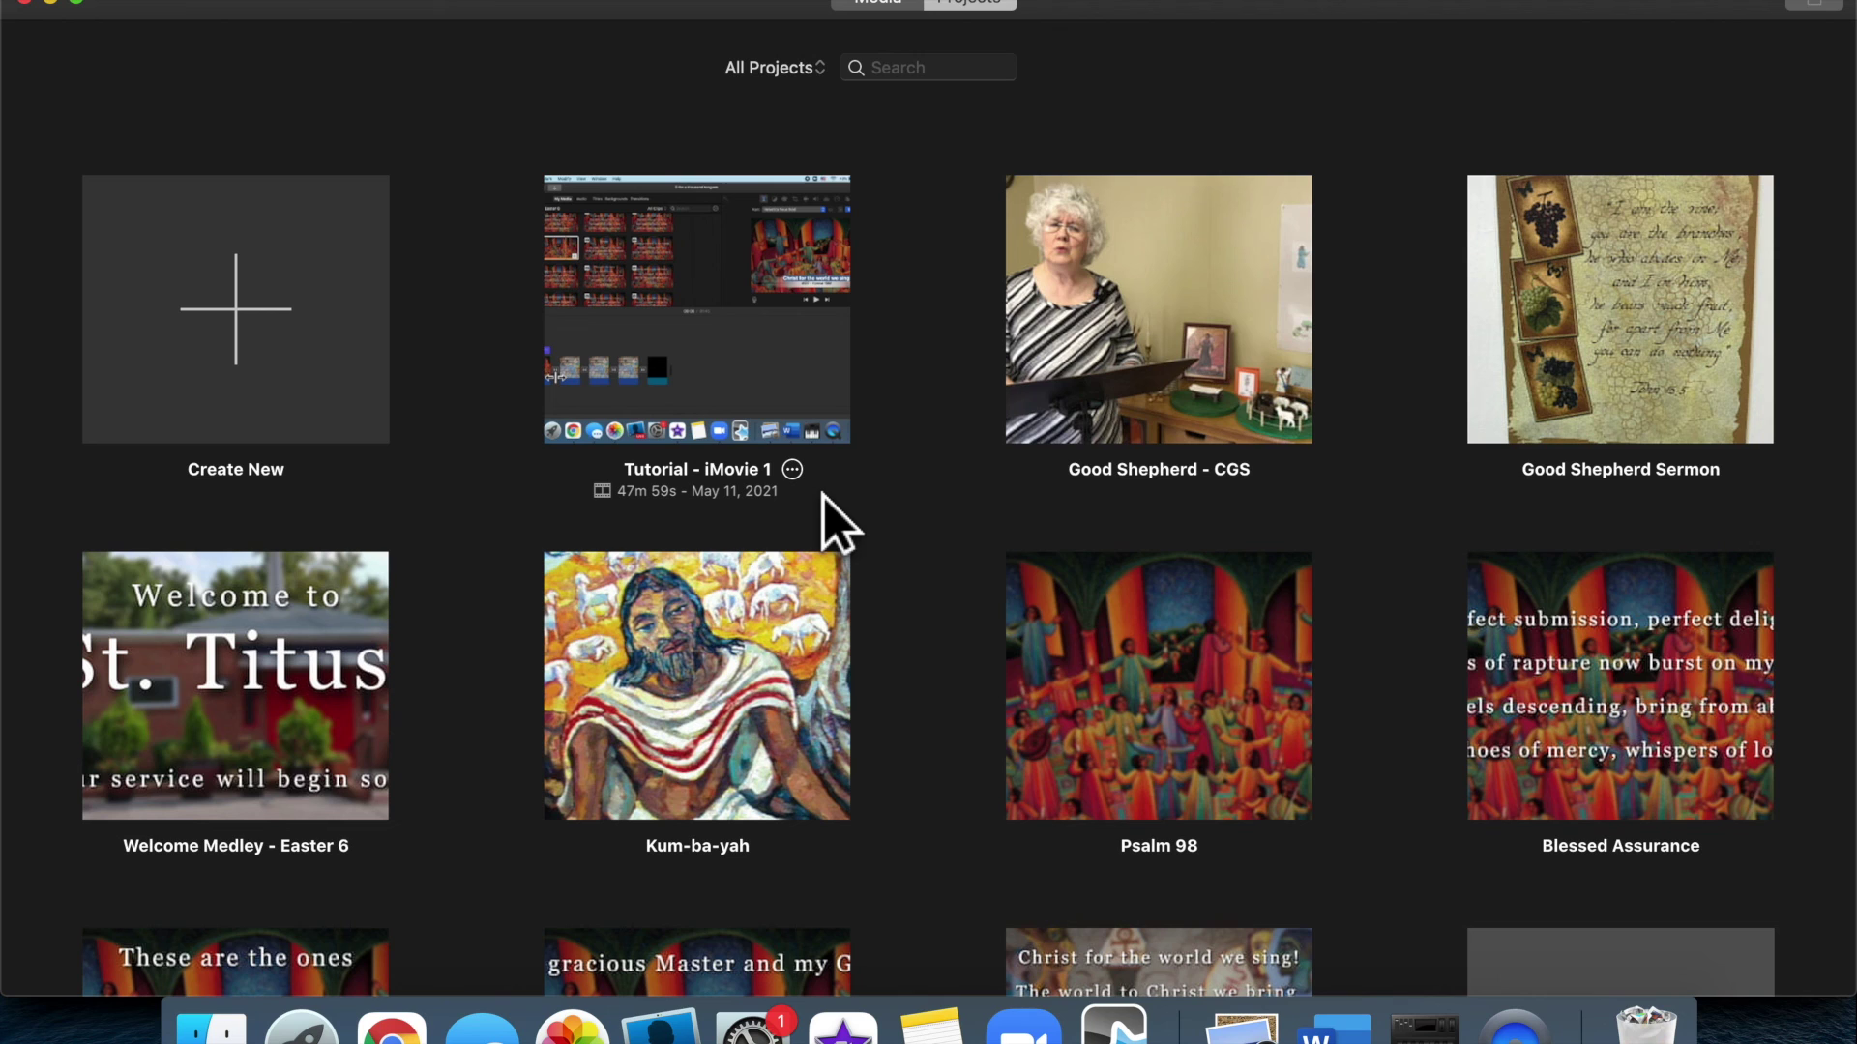
Open the Share Project > File export dialog for Tutorial - iMovie 1
{"action": "left_click", "coordinate": [792, 469]}
{"action": "mouse_move", "coordinate": [846, 532]}
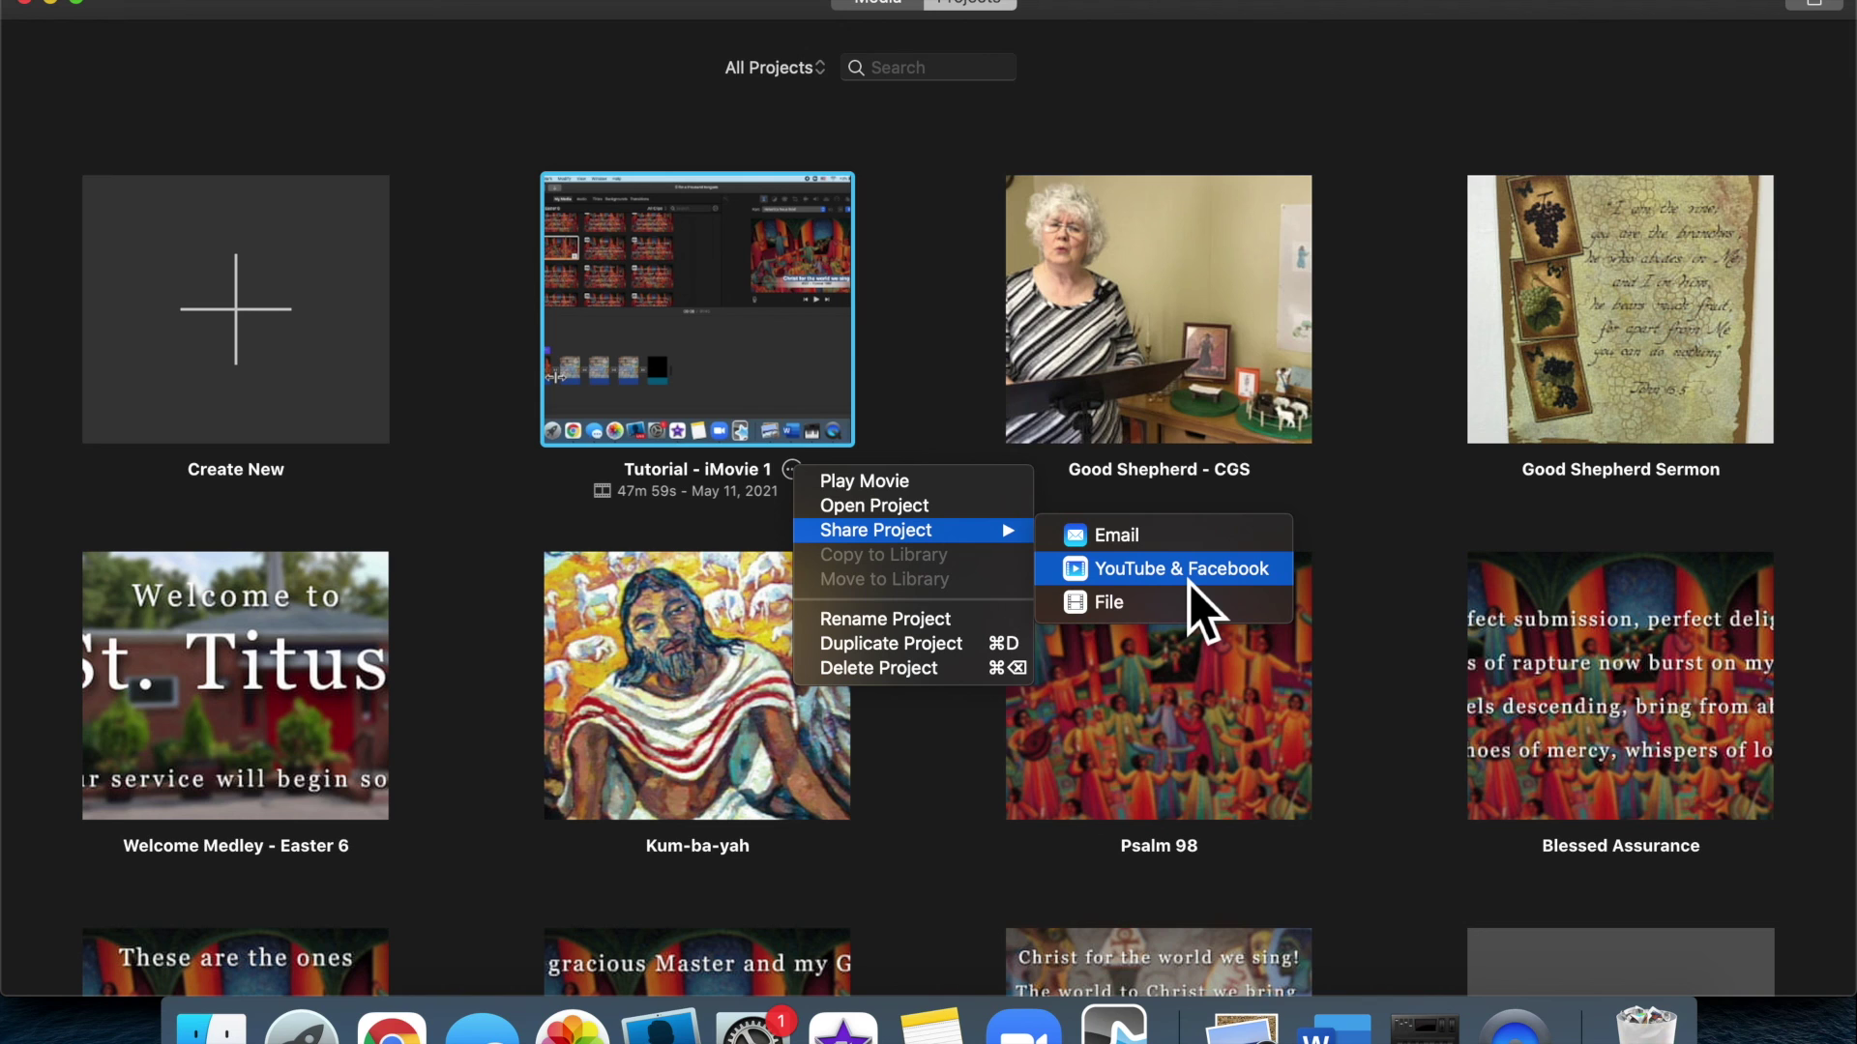
{"action": "left_click", "coordinate": [1137, 619]}
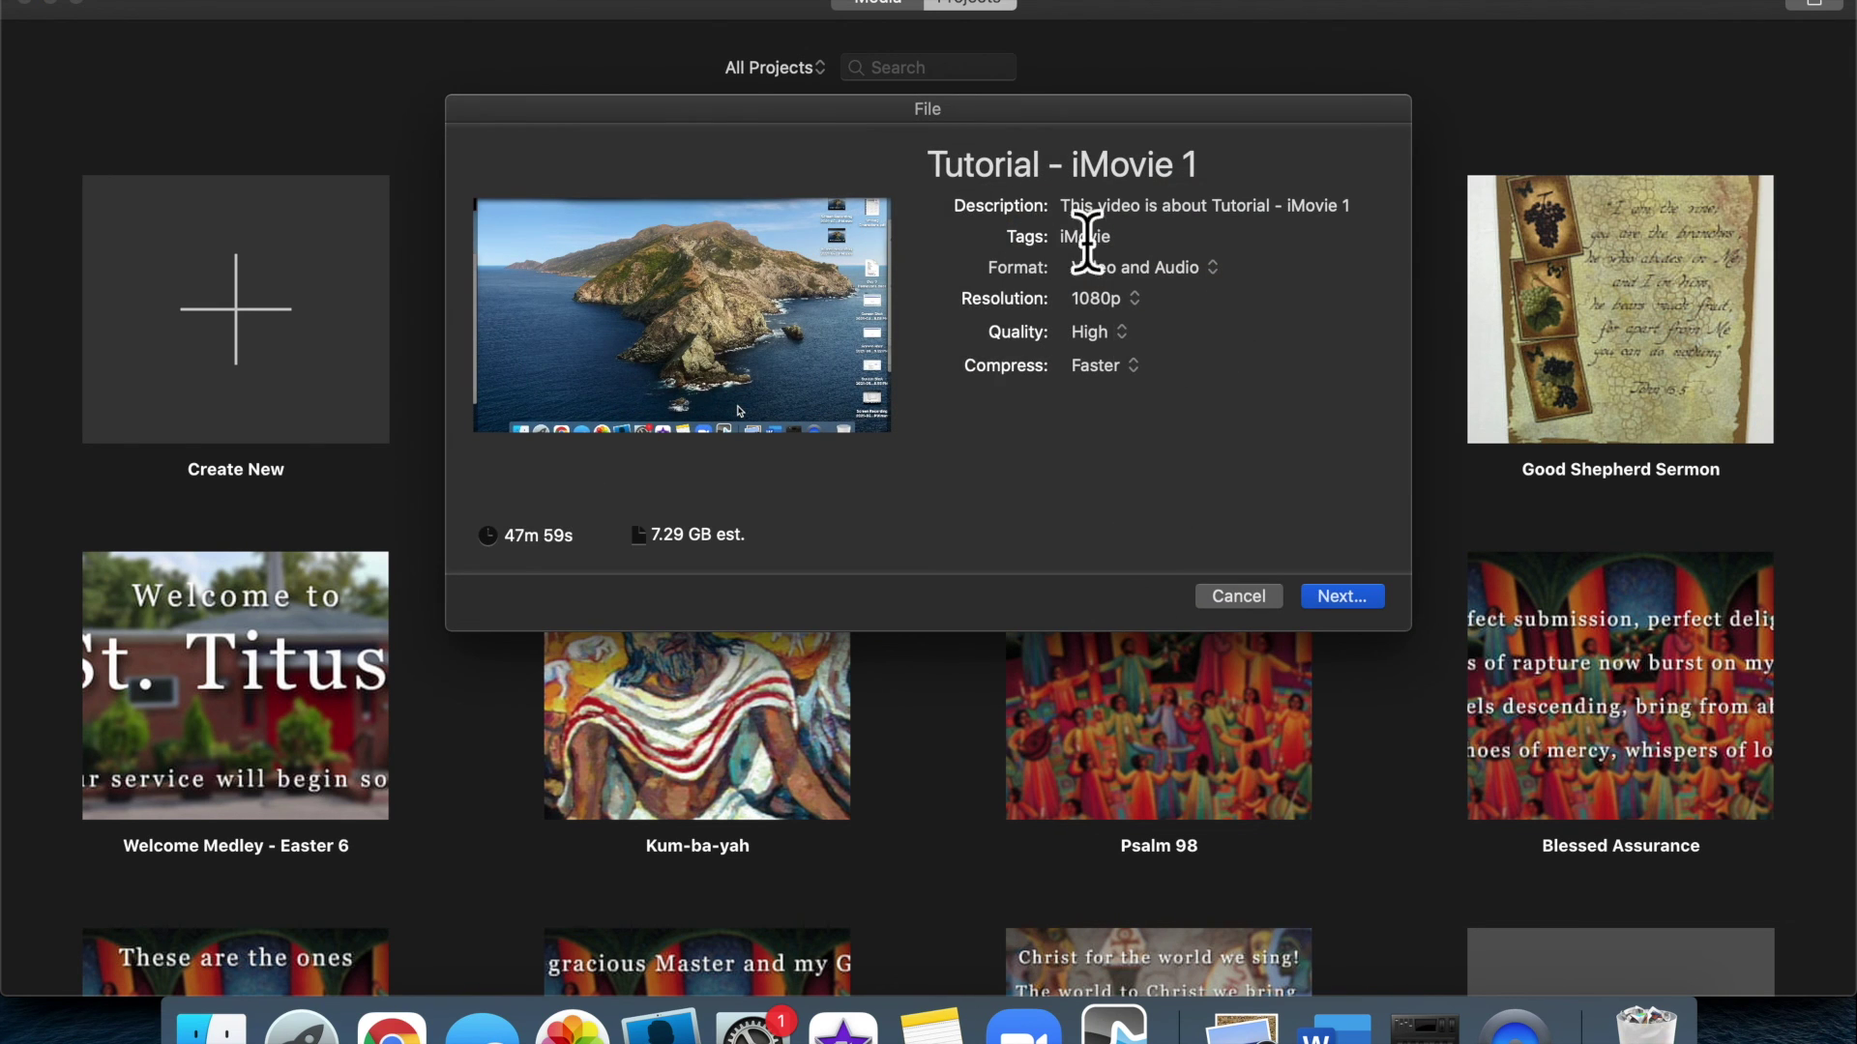
Set the export resolution to 720p after briefly trying 4K, then cancel the dialog
{"action": "left_click", "coordinate": [1141, 302]}
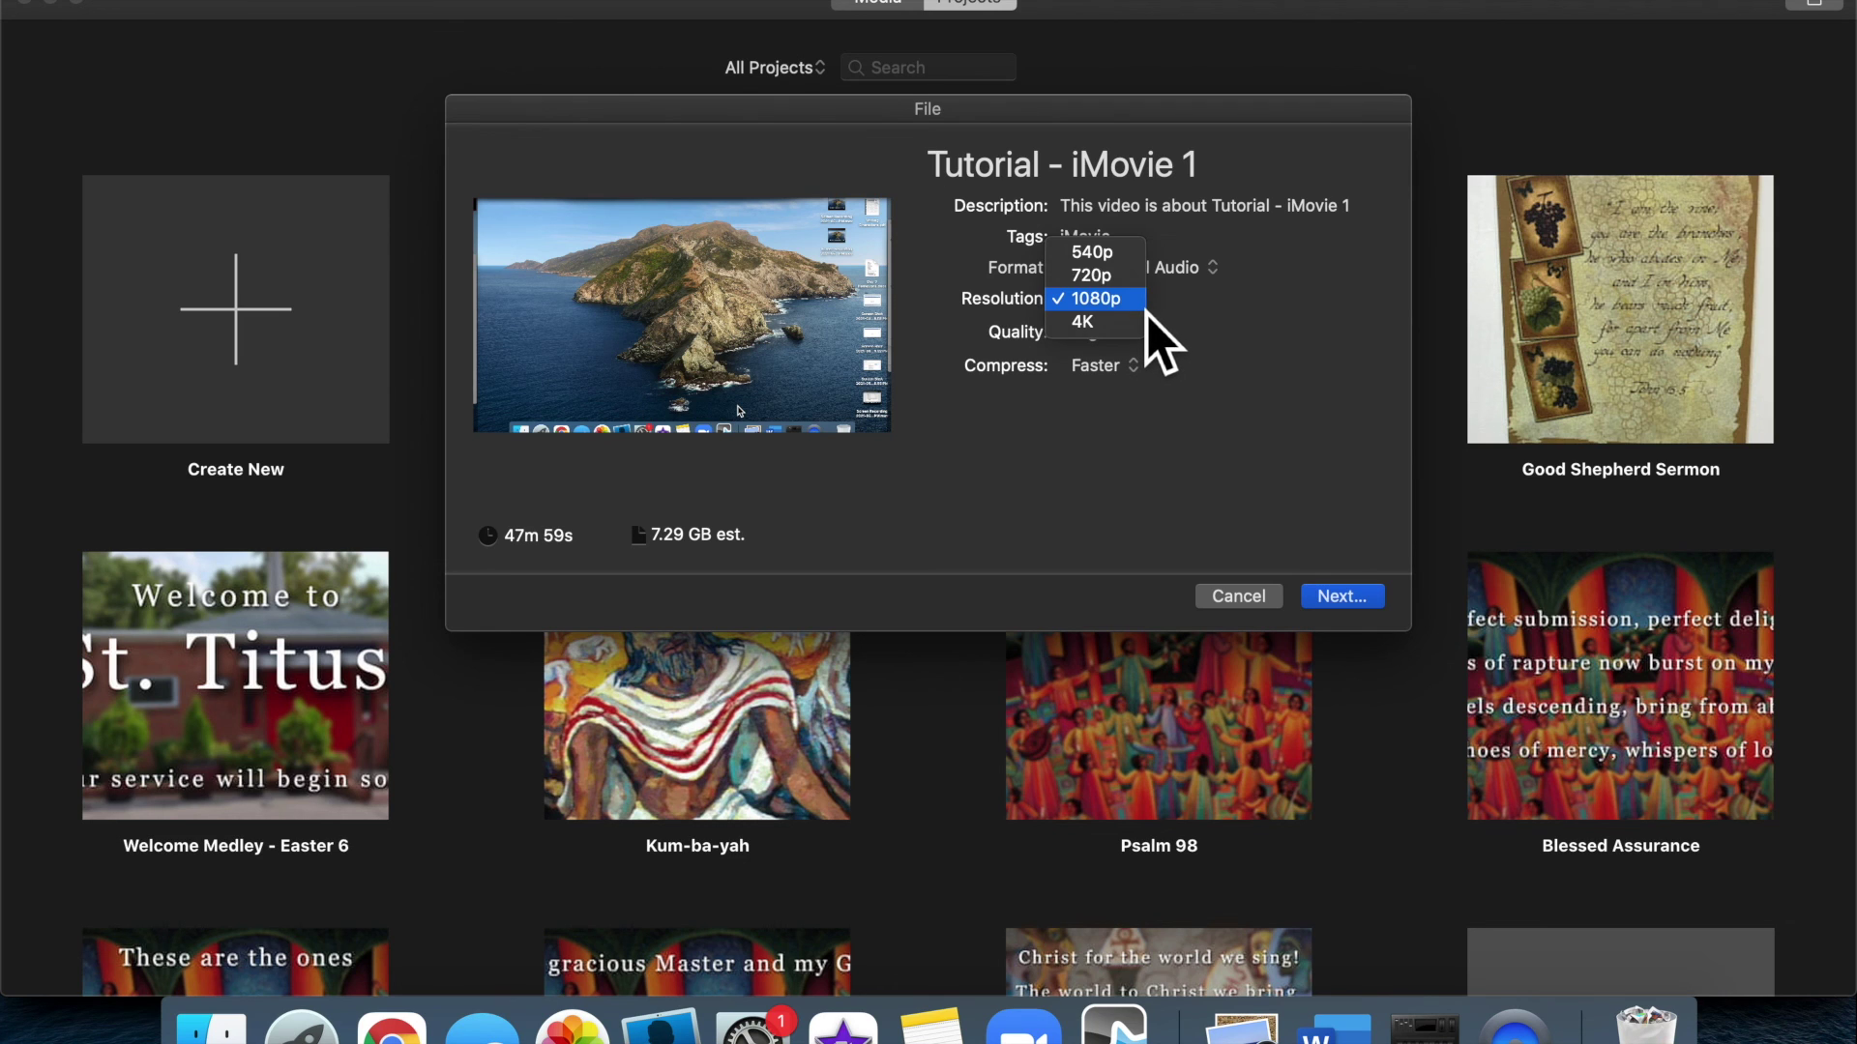
{"action": "left_click", "coordinate": [1128, 288]}
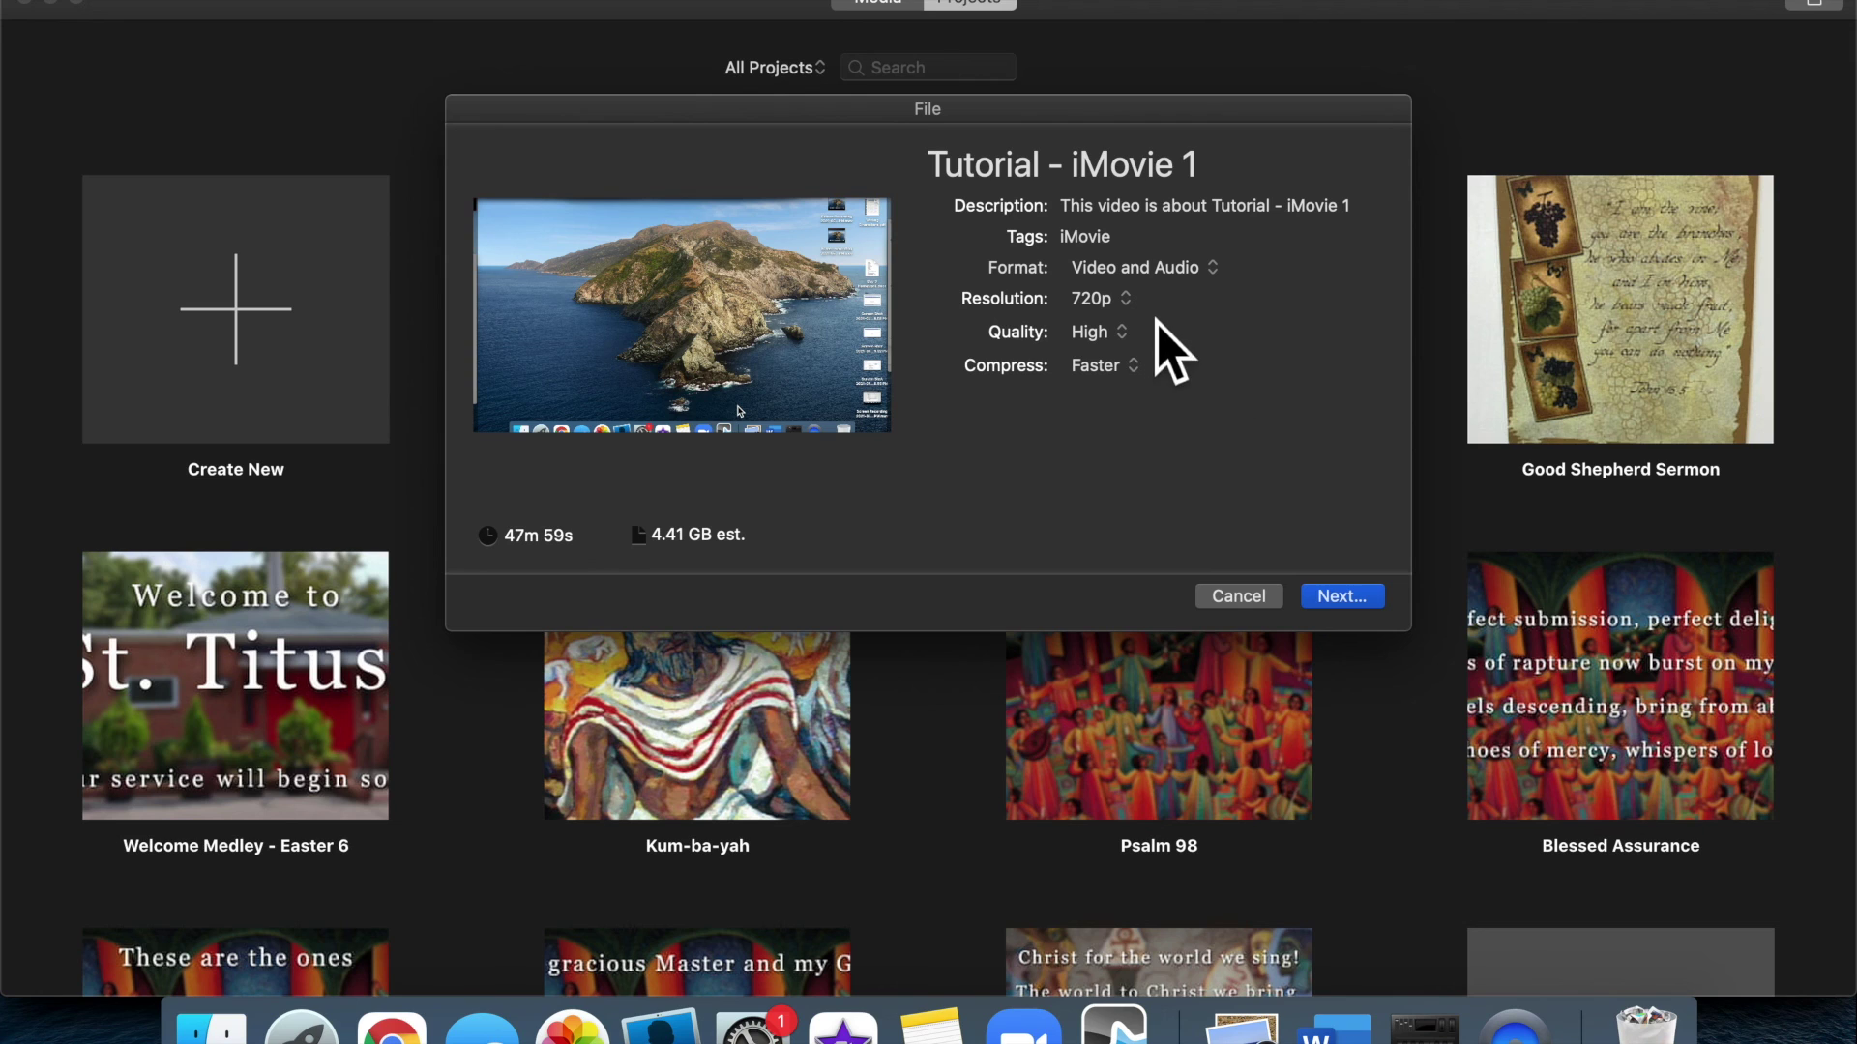
{"action": "left_click", "coordinate": [1130, 302]}
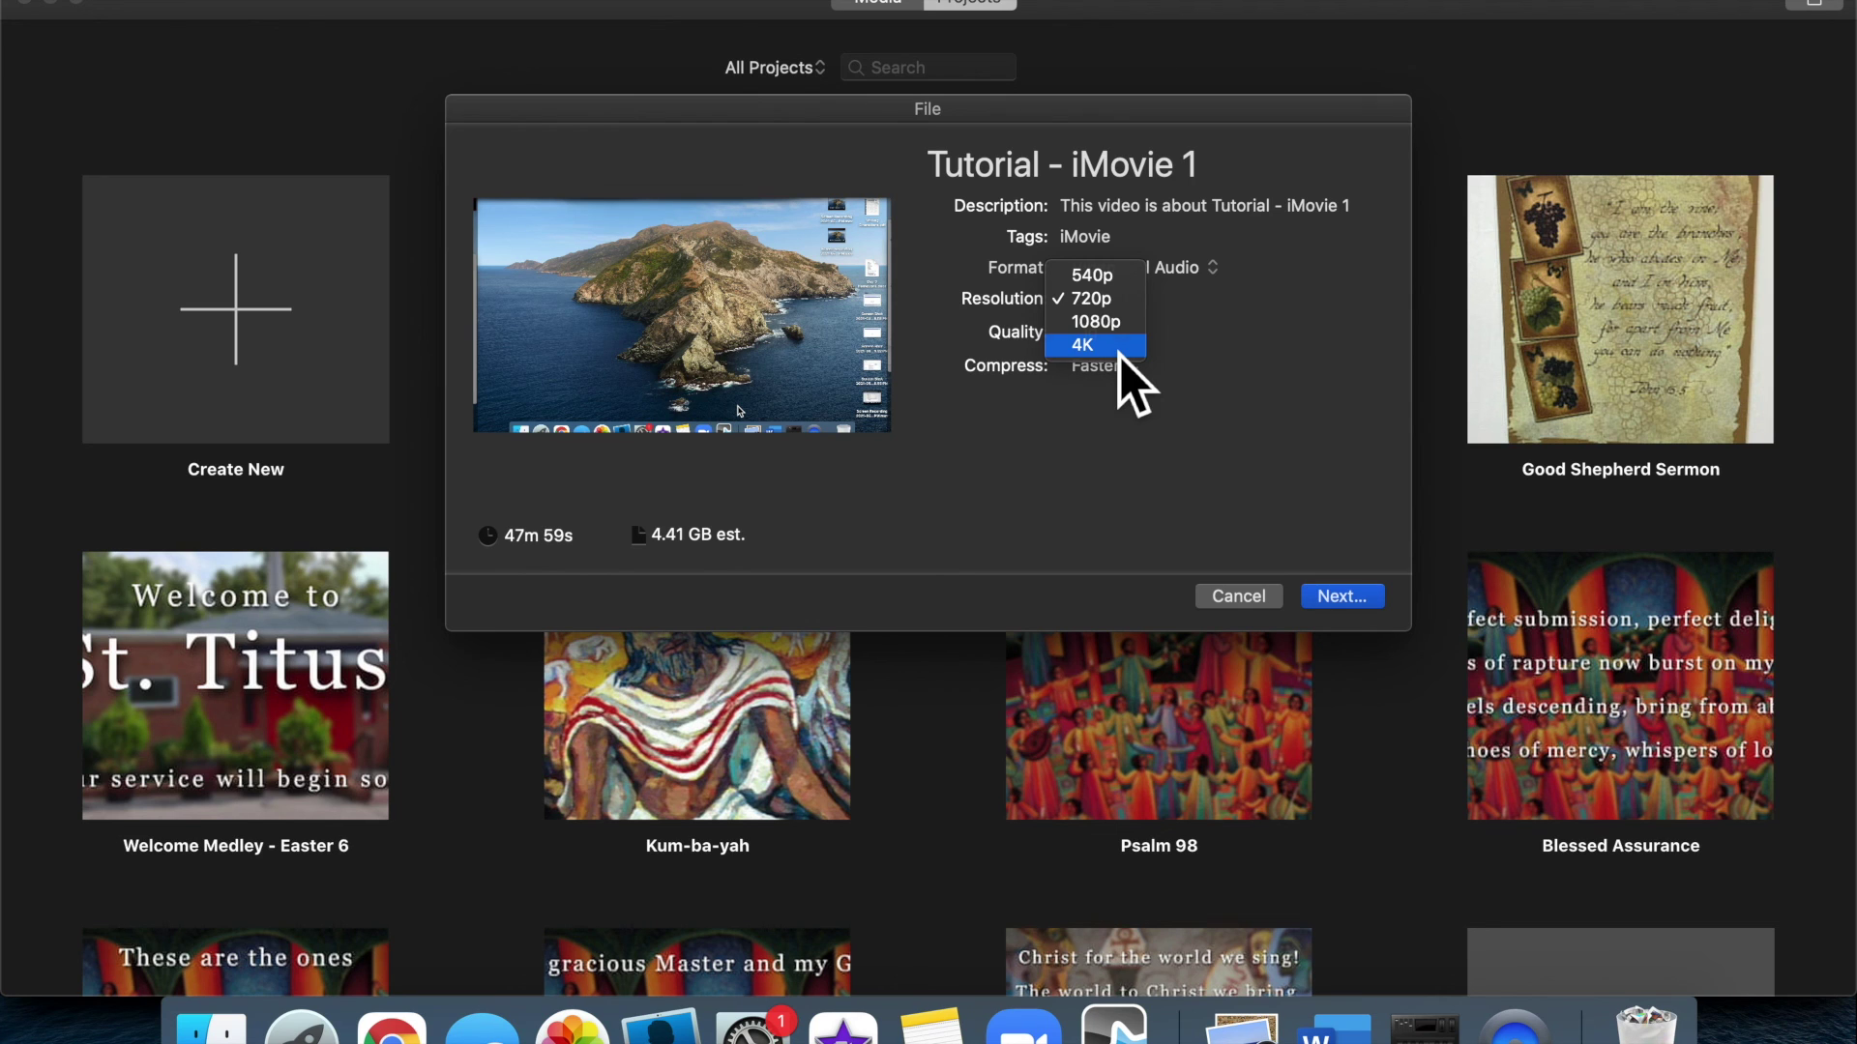
{"action": "left_click", "coordinate": [1132, 382]}
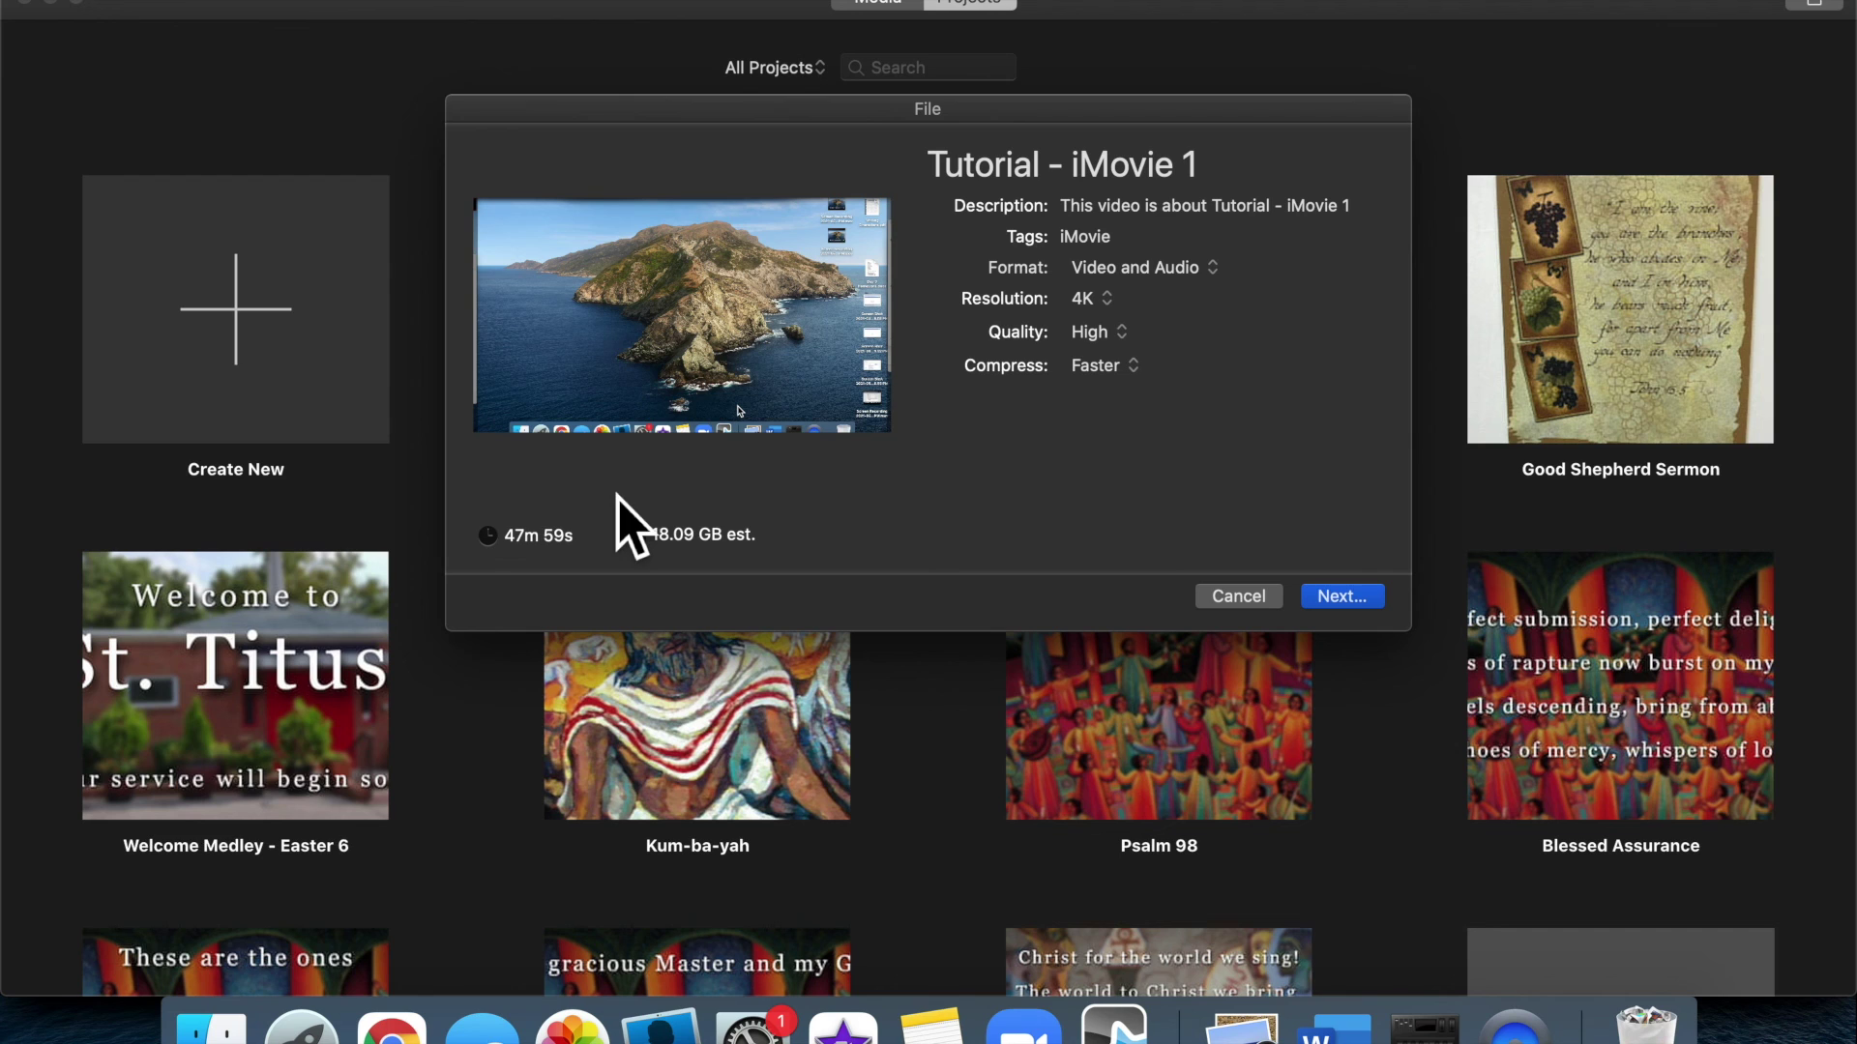
{"action": "left_click", "coordinate": [1102, 301]}
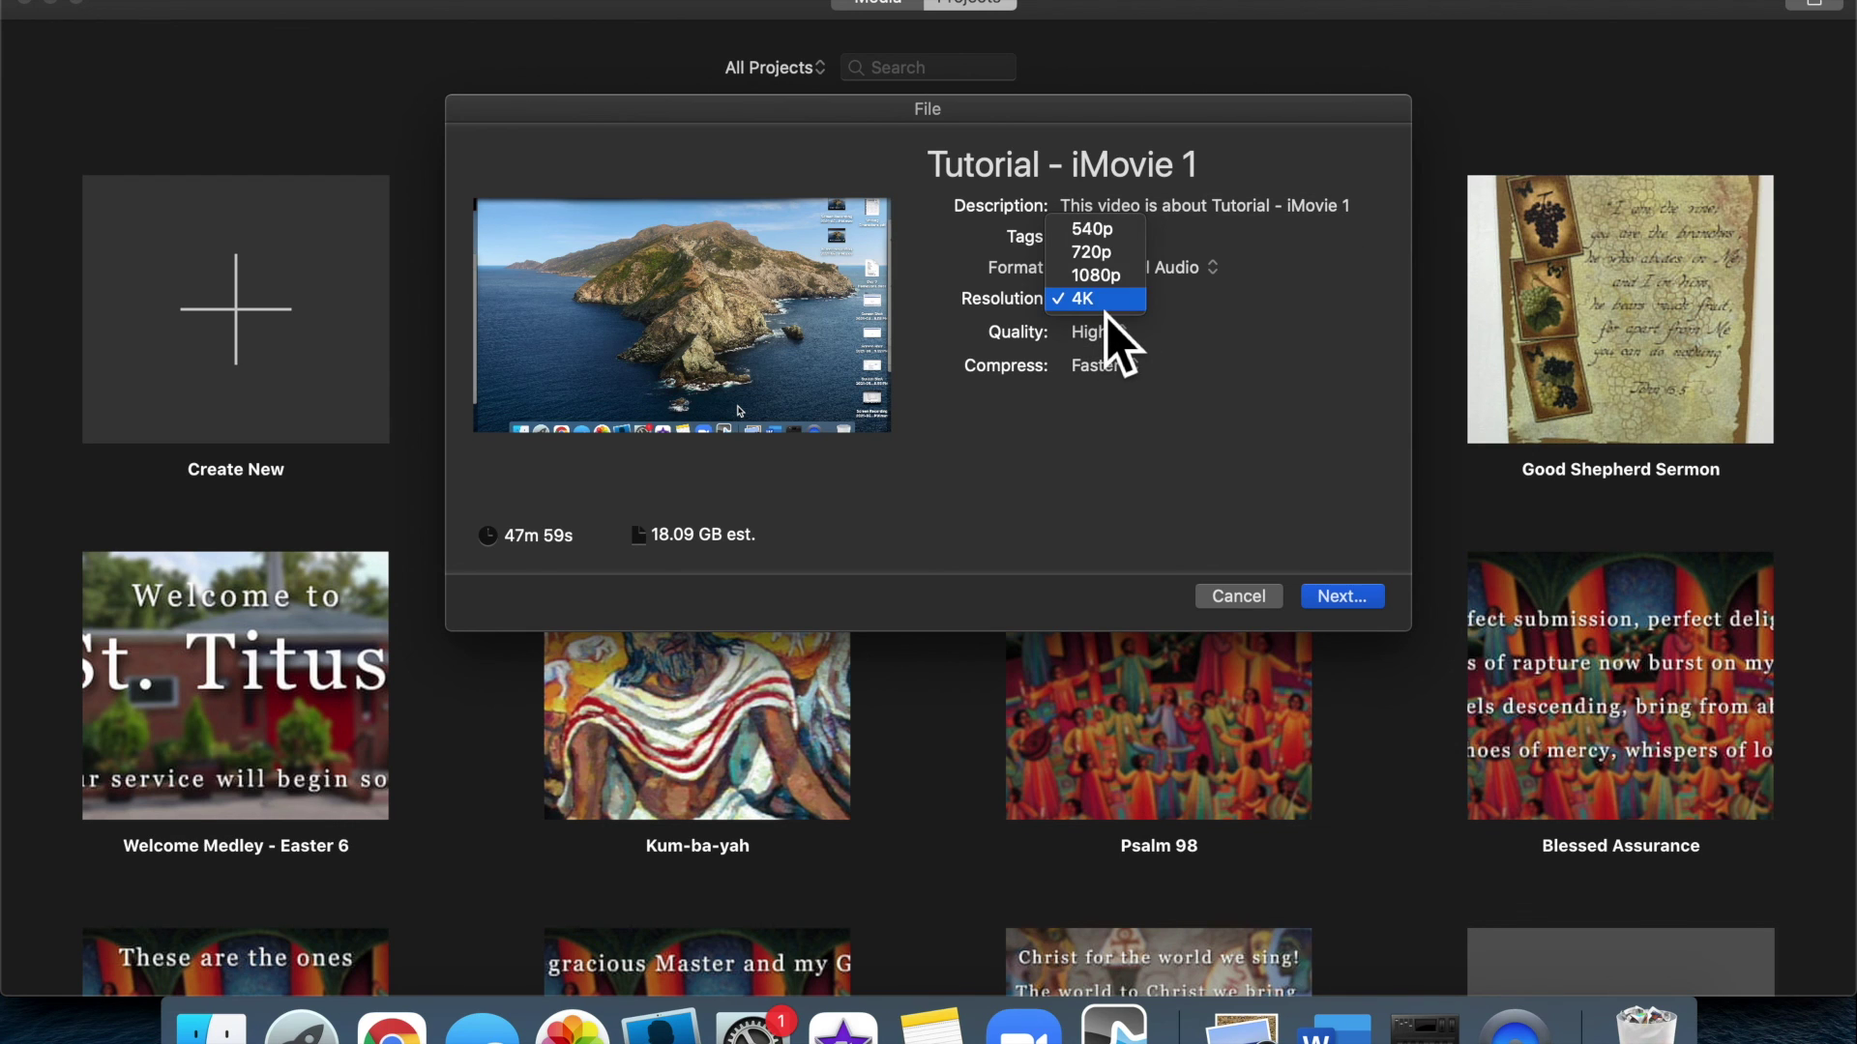
{"action": "left_click", "coordinate": [1115, 256]}
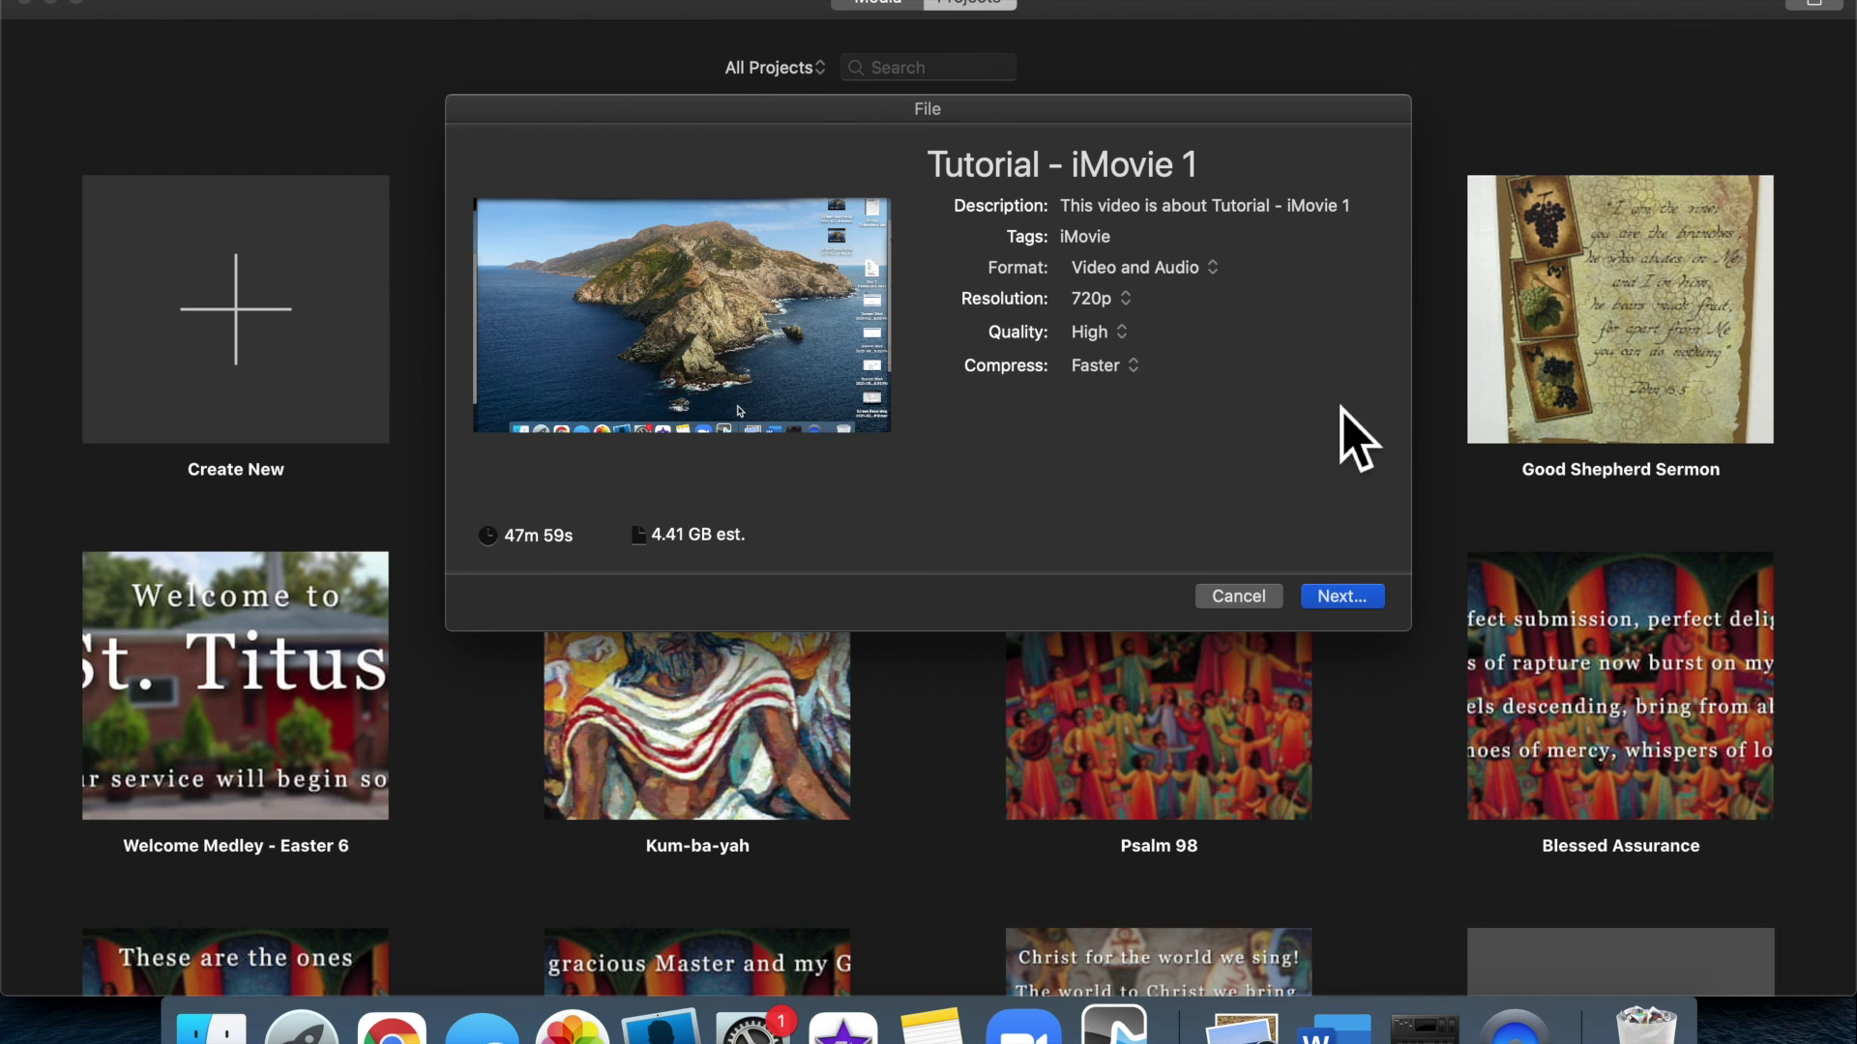
{"action": "left_click", "coordinate": [1257, 598]}
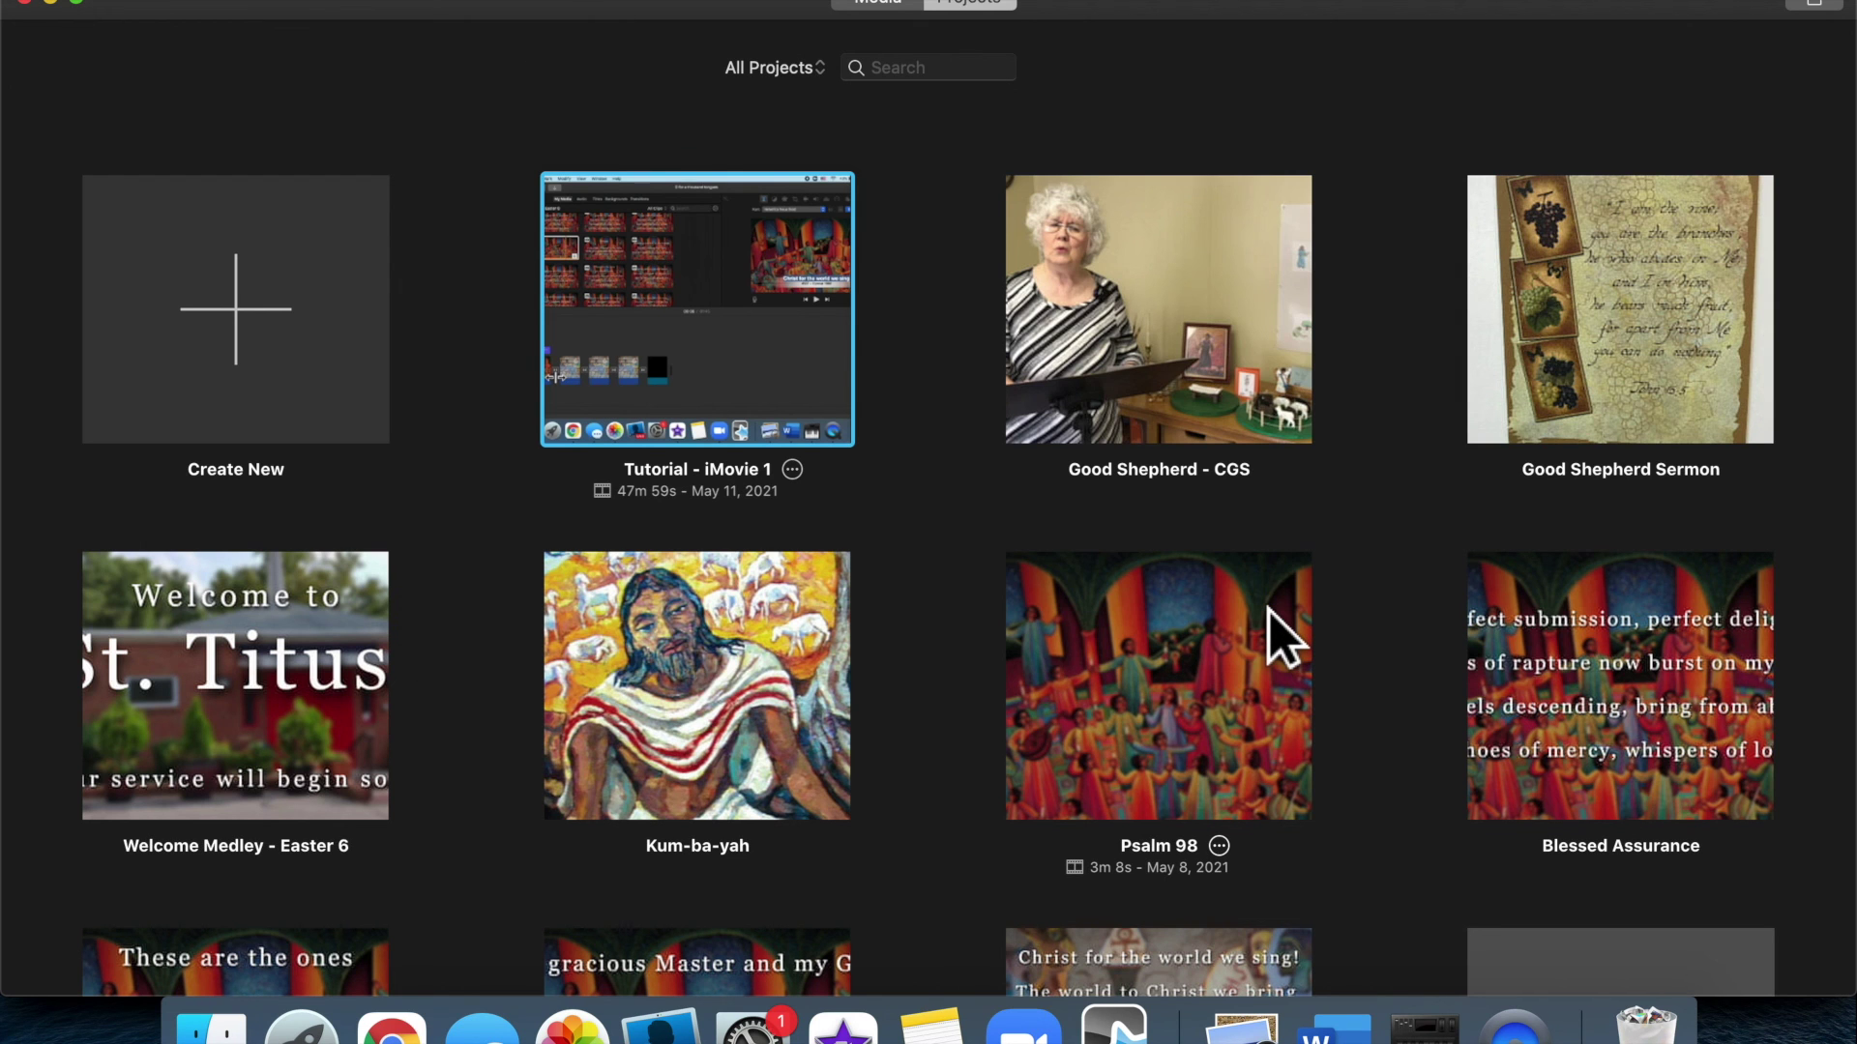